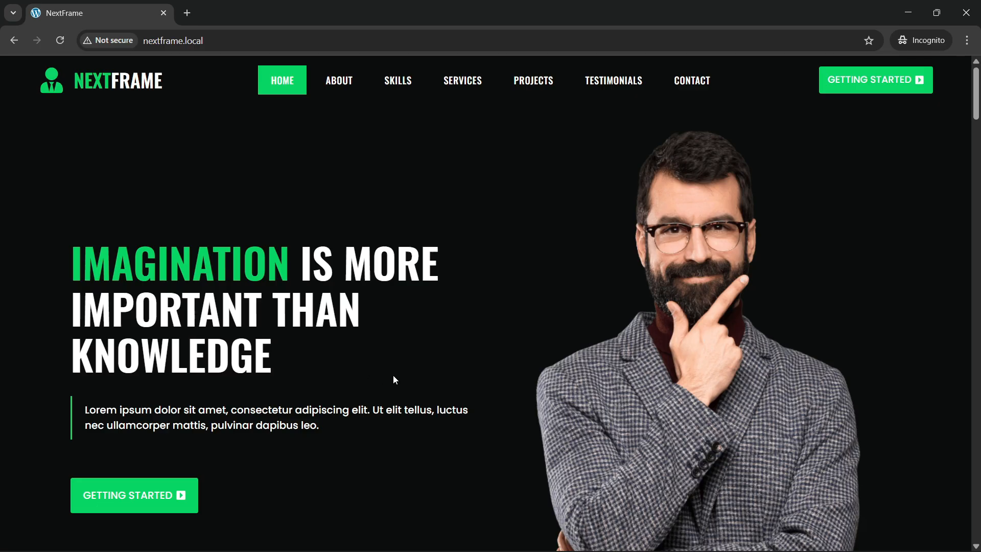
Step: Reload the NextFrame home page in Chrome to pick up the latest edits
scroll(397, 381, down, 7)
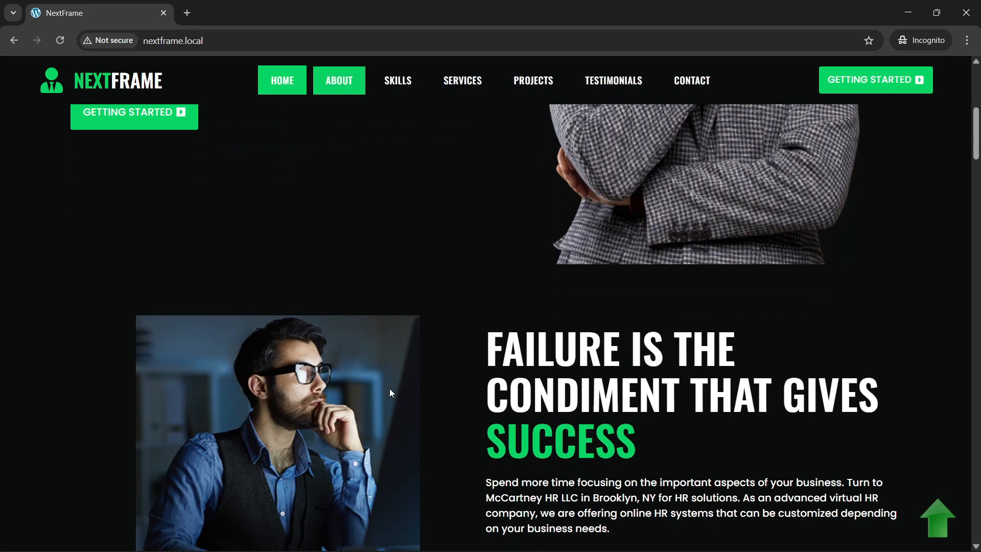
scroll(392, 394, up, 8)
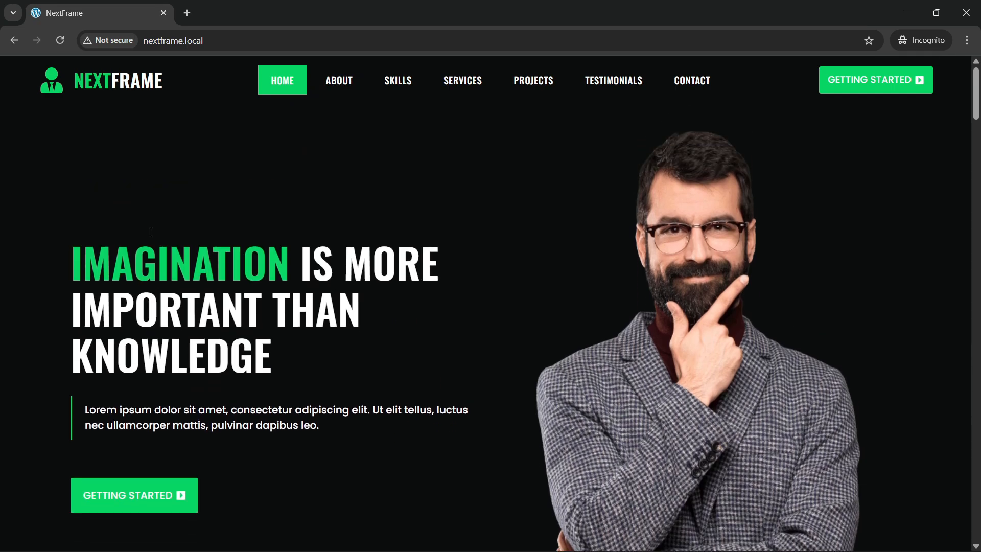
click(217, 45)
key(Return)
click(225, 37)
key(Return)
Step: Scroll around the top of the homepage, then reload it once more
scroll(416, 274, down, 7)
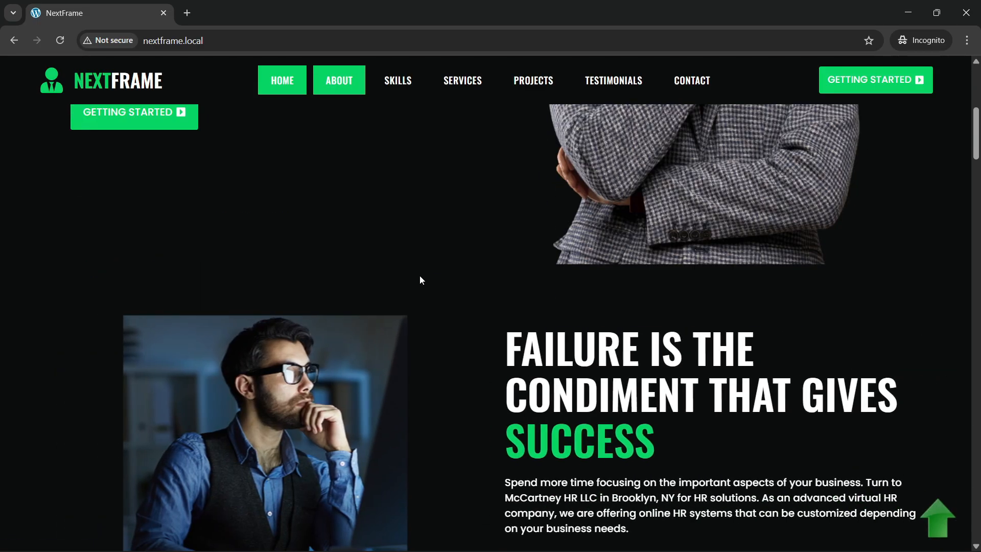
scroll(419, 275, up, 5)
scroll(421, 276, up, 3)
scroll(421, 276, down, 2)
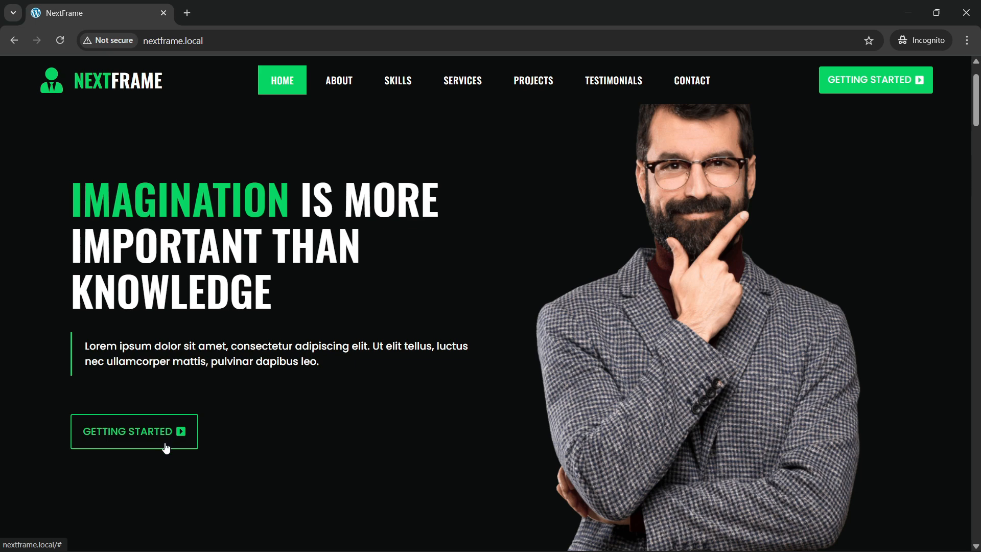
scroll(681, 273, up, 1)
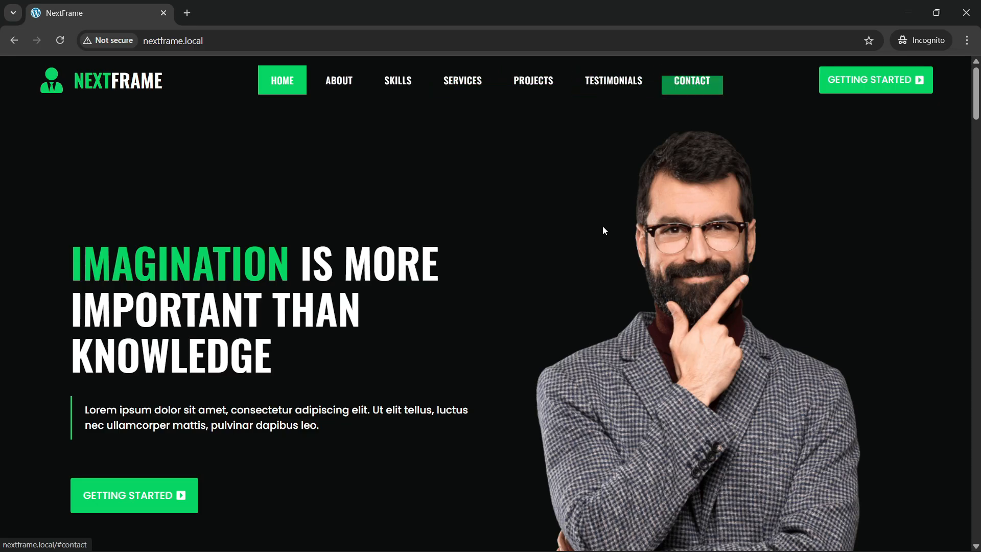
scroll(549, 256, down, 2)
scroll(385, 263, up, 2)
click(246, 39)
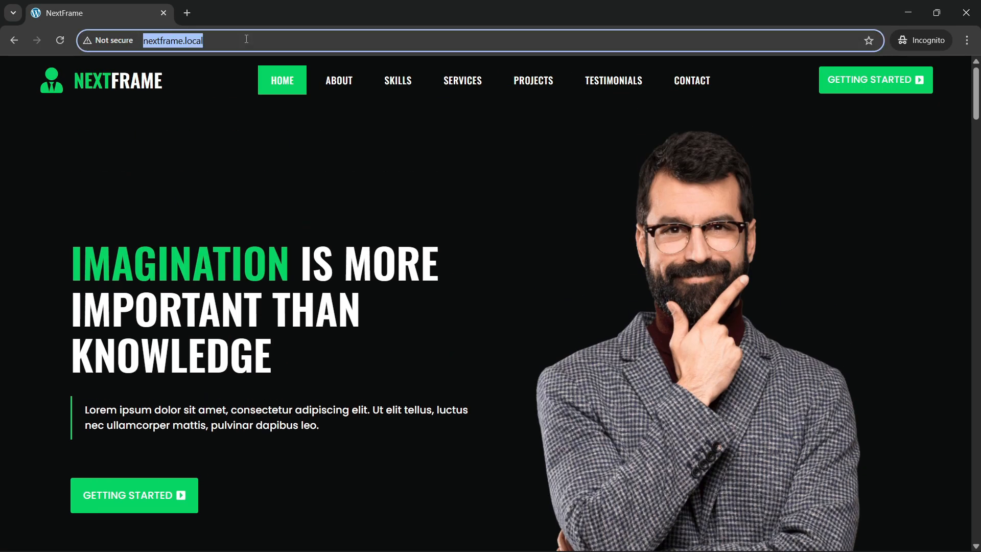
key(Return)
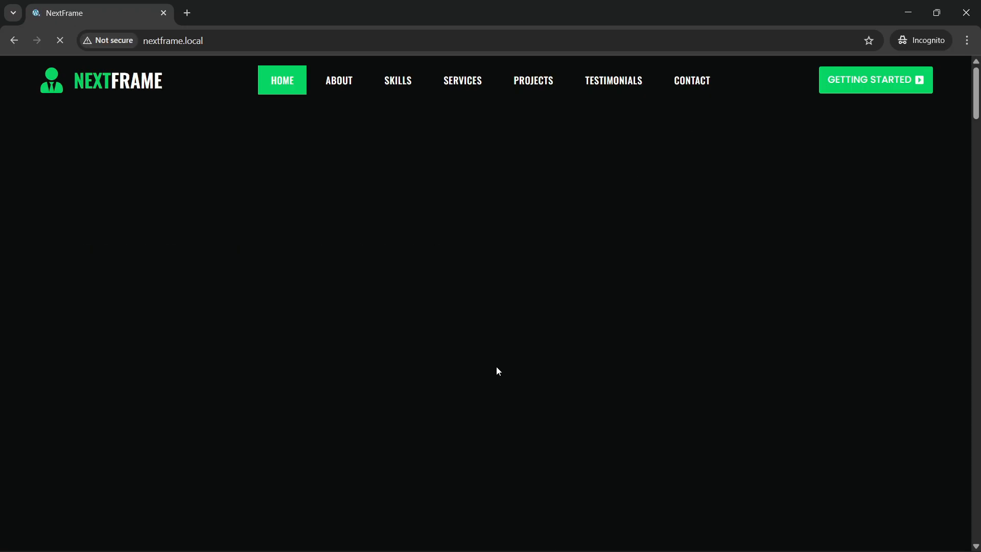
Step: Check the homepage by scrolling, then refresh it to verify the changes
scroll(487, 355, down, 10)
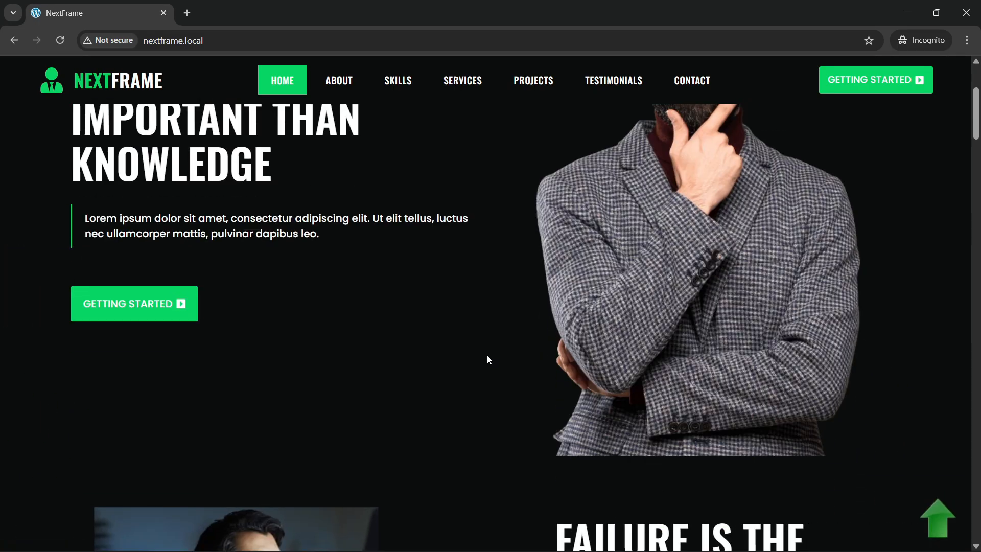
scroll(489, 355, down, 1)
scroll(488, 356, up, 1)
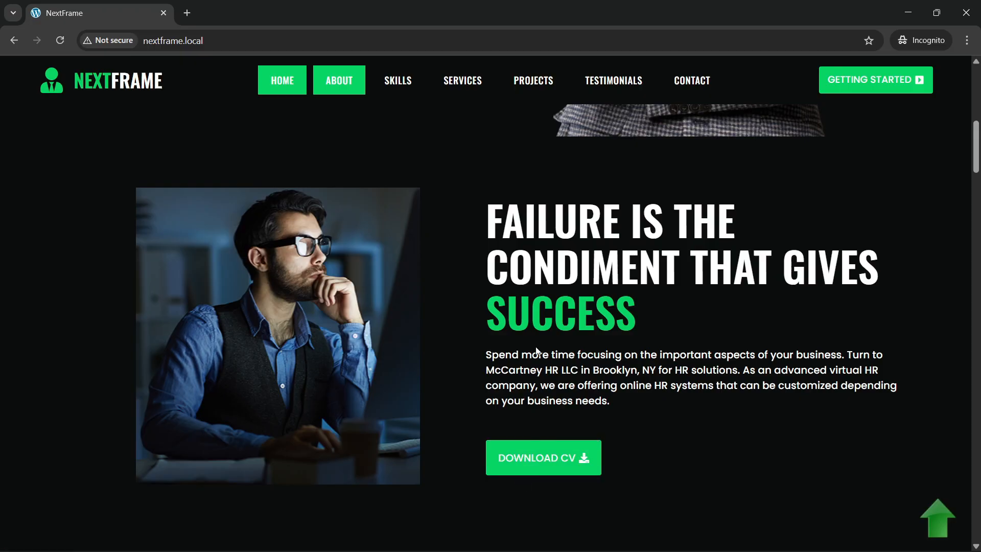
scroll(385, 302, down, 8)
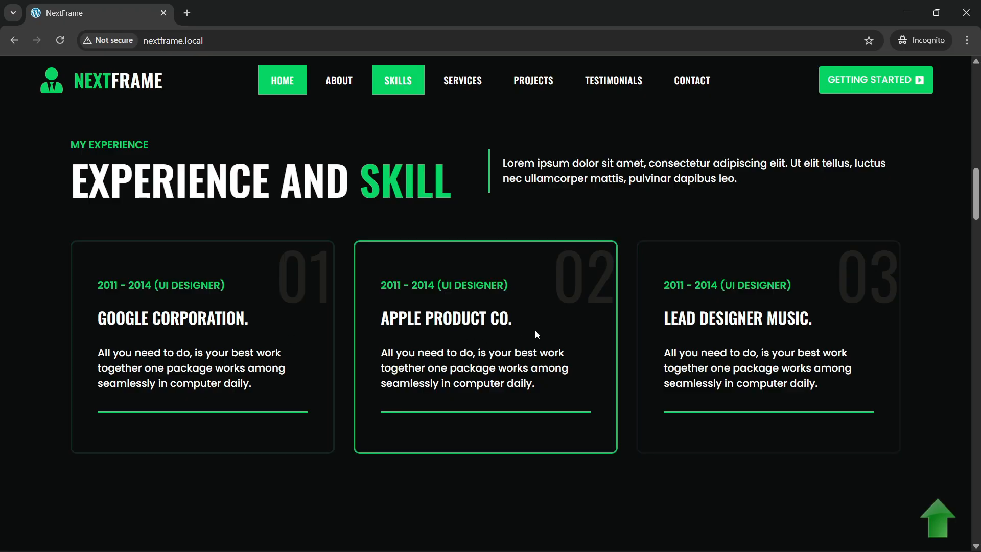
scroll(164, 339, up, 2)
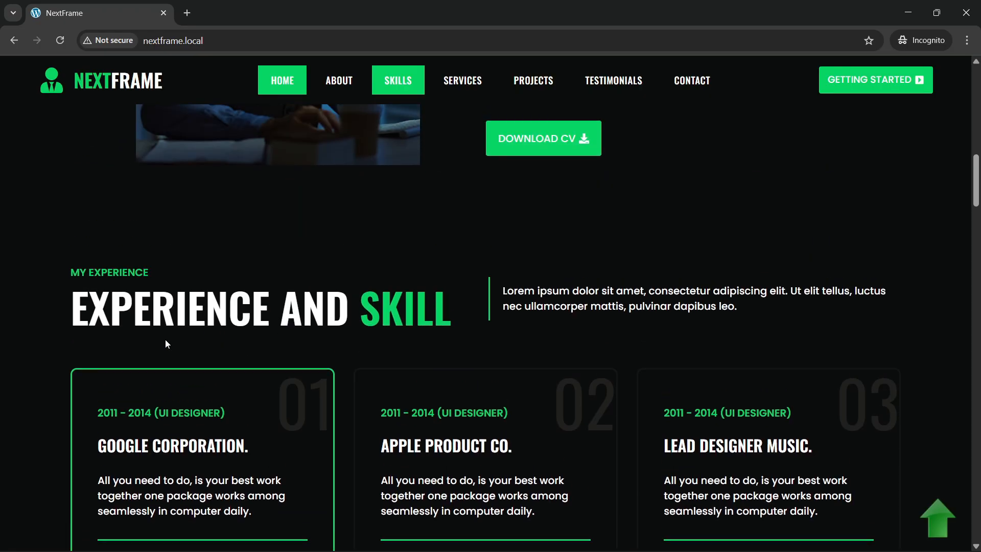
scroll(432, 333, down, 2)
click(238, 41)
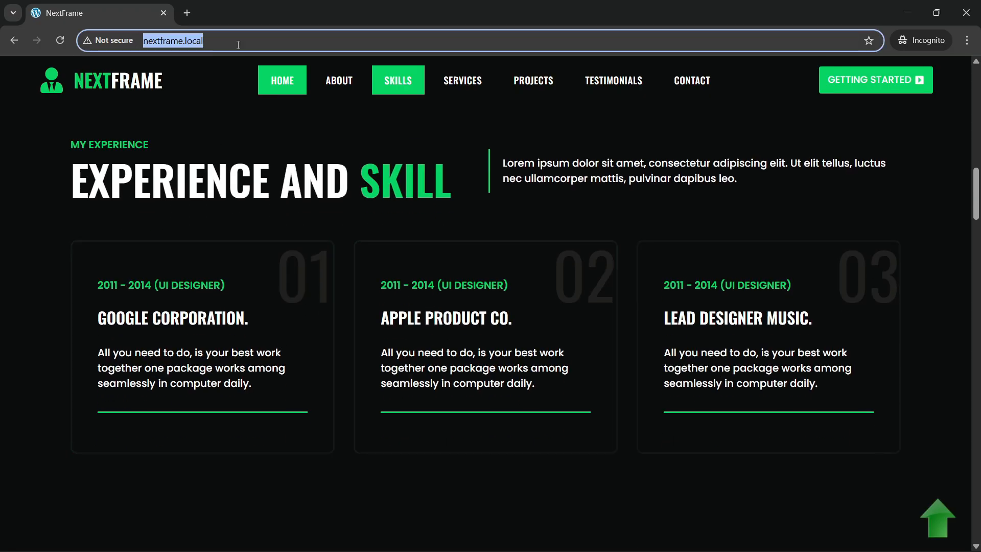
key(Return)
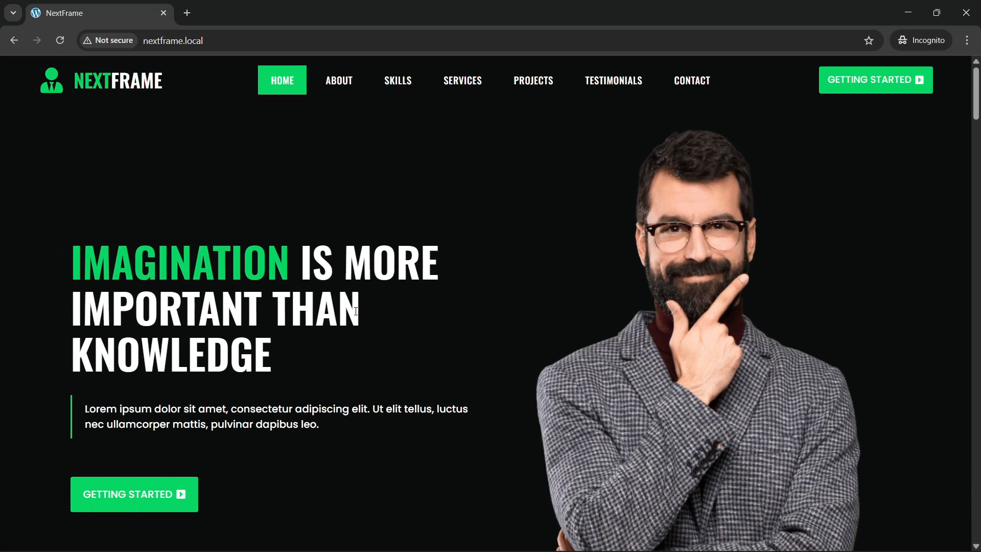
Step: Scroll partway down and refresh the NextFrame page again
scroll(354, 314, down, 3)
scroll(356, 319, down, 10)
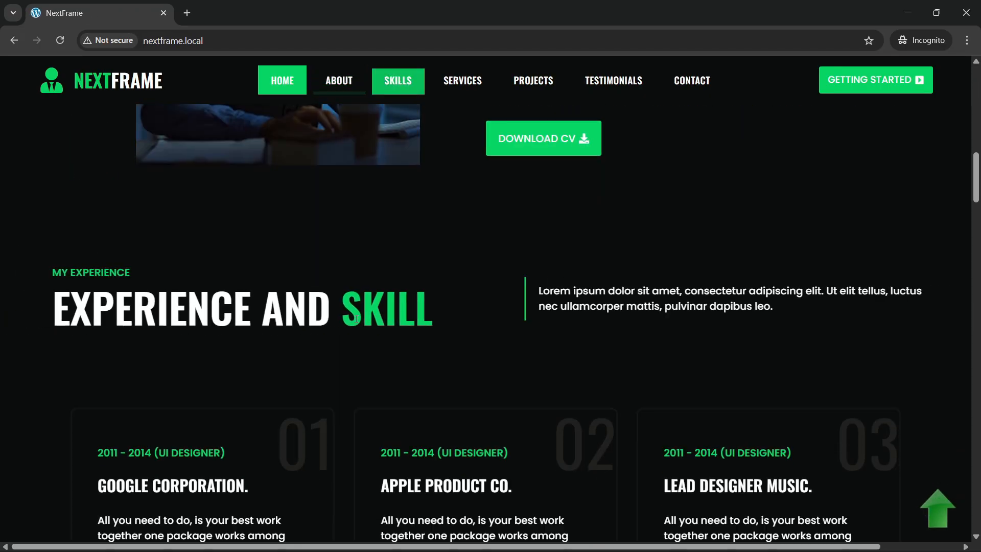
scroll(356, 324, down, 5)
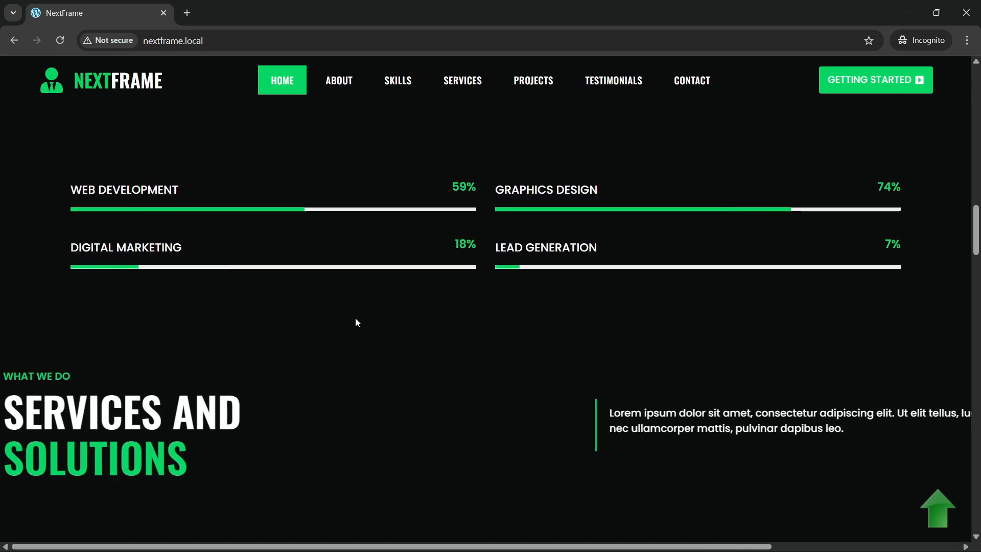
scroll(208, 228, up, 1)
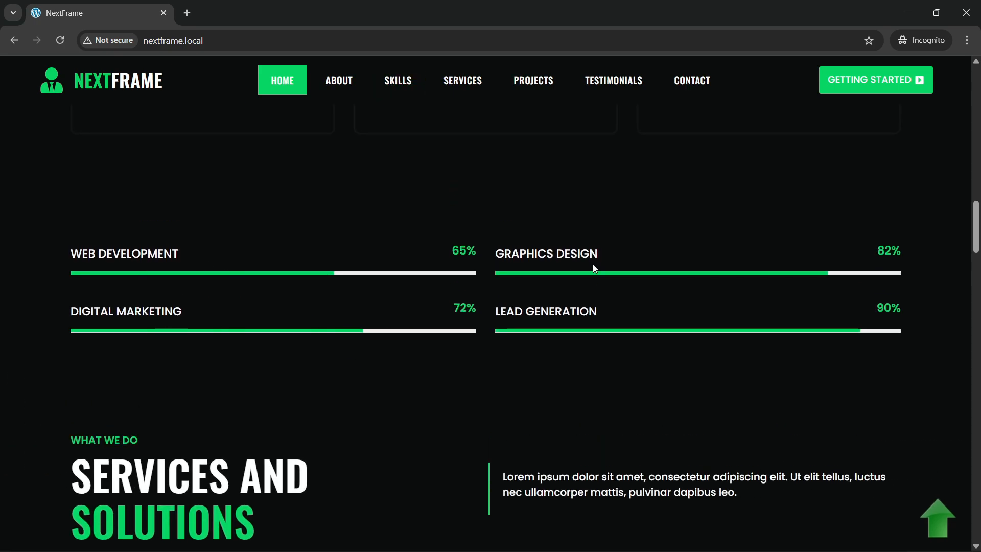
key(ctrl+l)
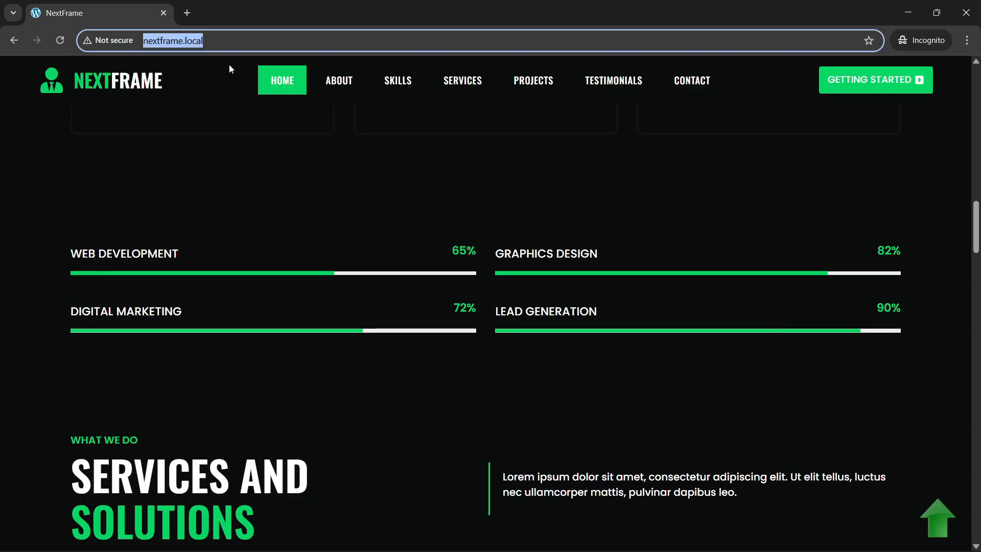
key(Return)
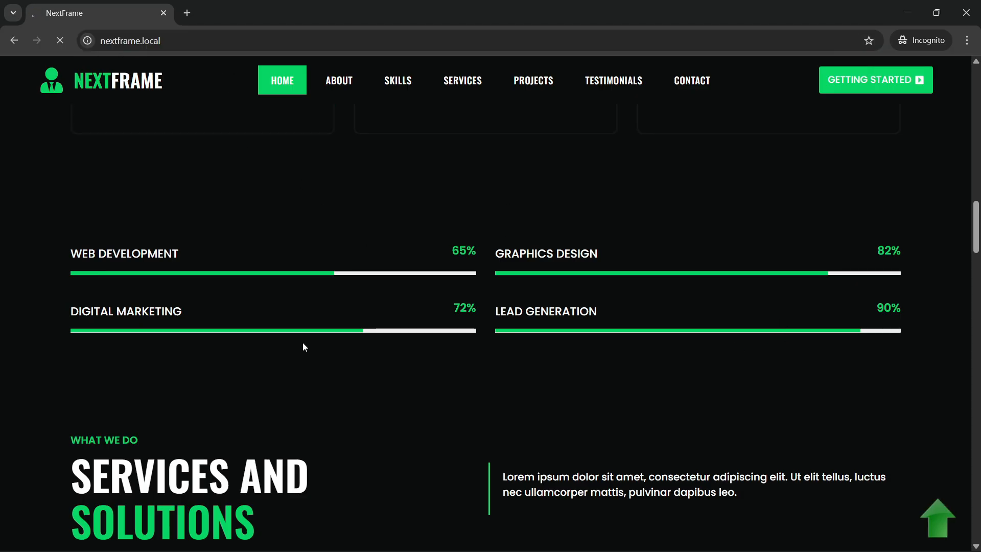
Step: Scroll down the homepage to the Projects carousel
scroll(412, 300, down, 4)
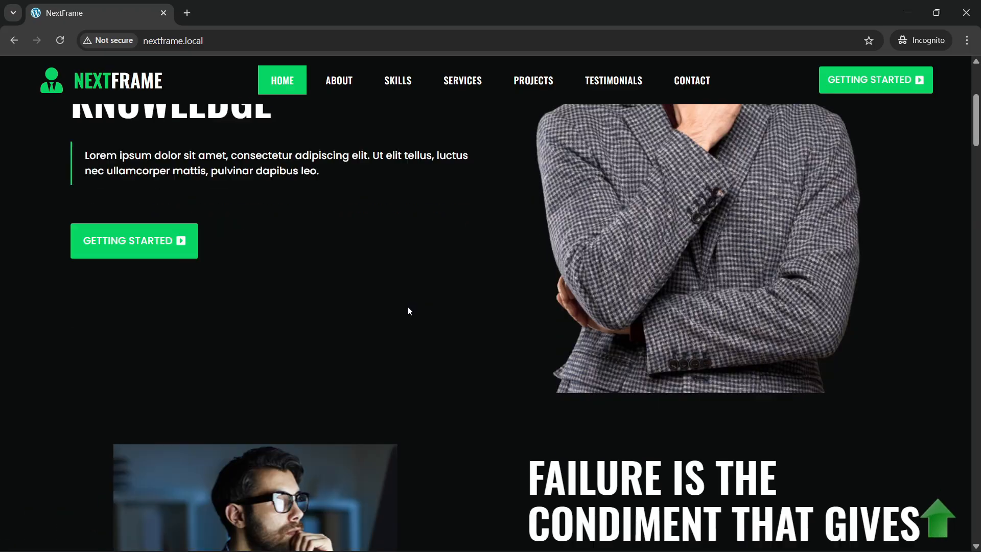
scroll(408, 311, down, 15)
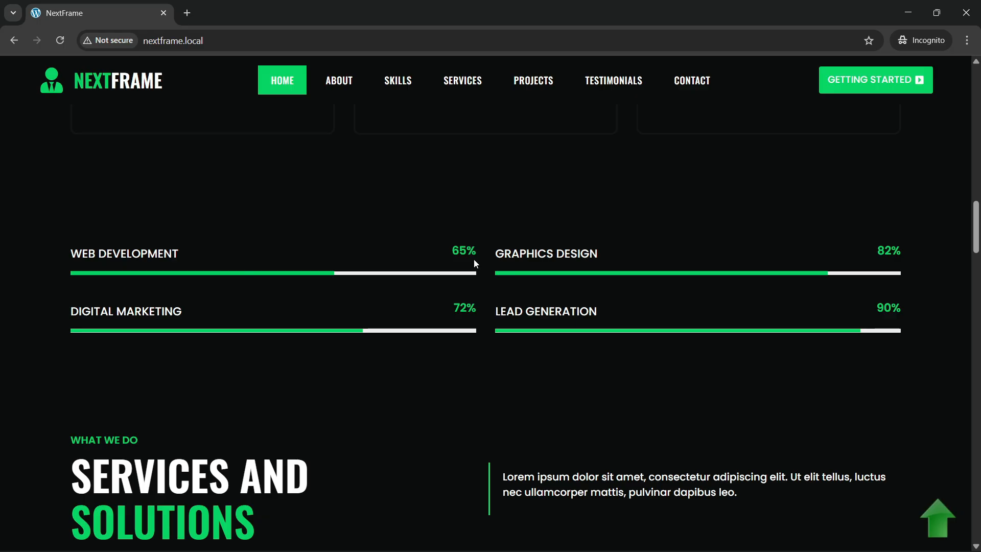
scroll(269, 293, down, 5)
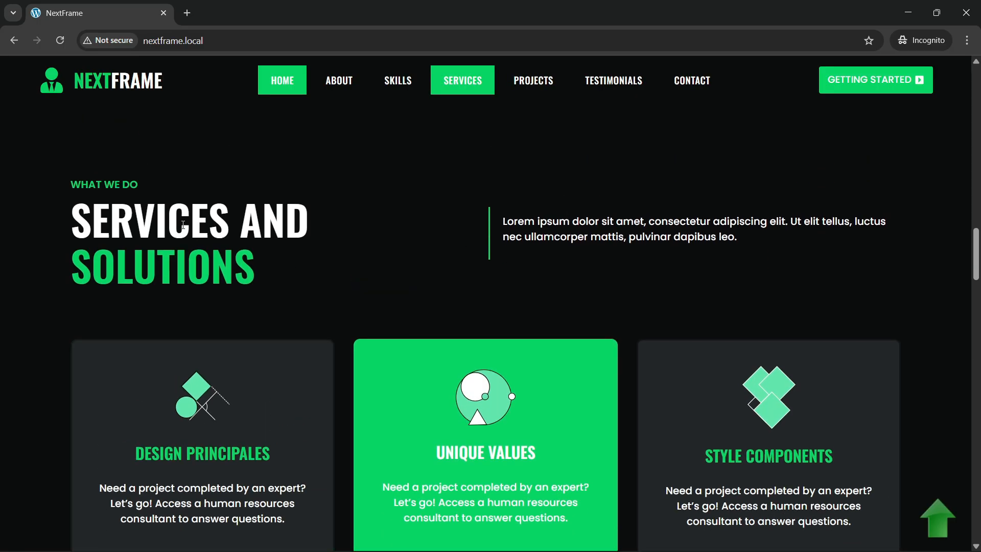
scroll(174, 259, down, 3)
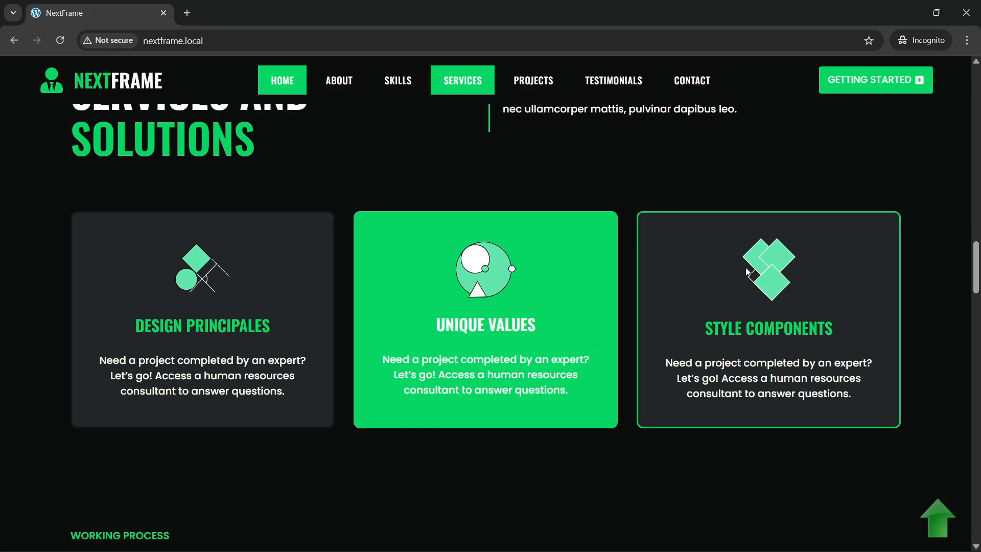
scroll(210, 311, down, 8)
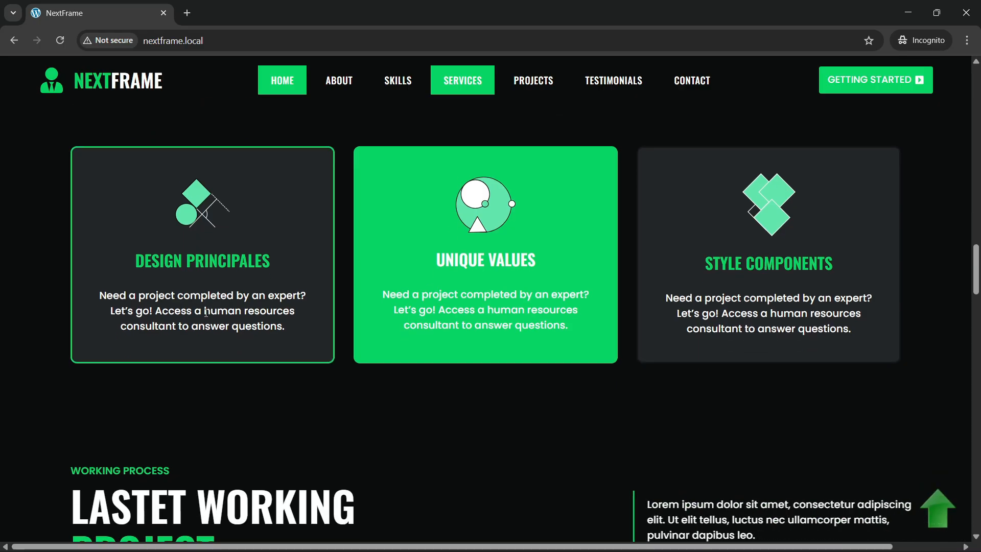
scroll(204, 319, up, 2)
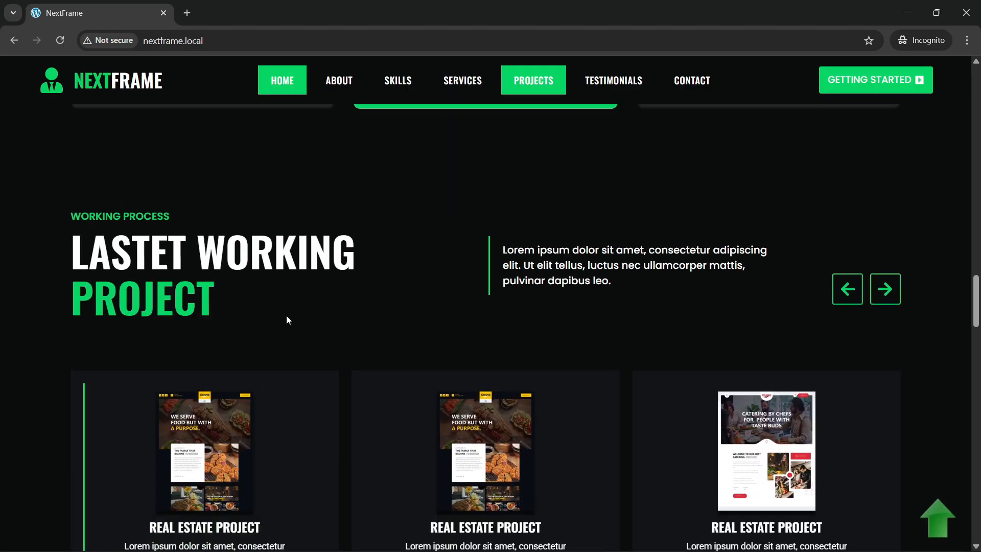
scroll(505, 409, down, 4)
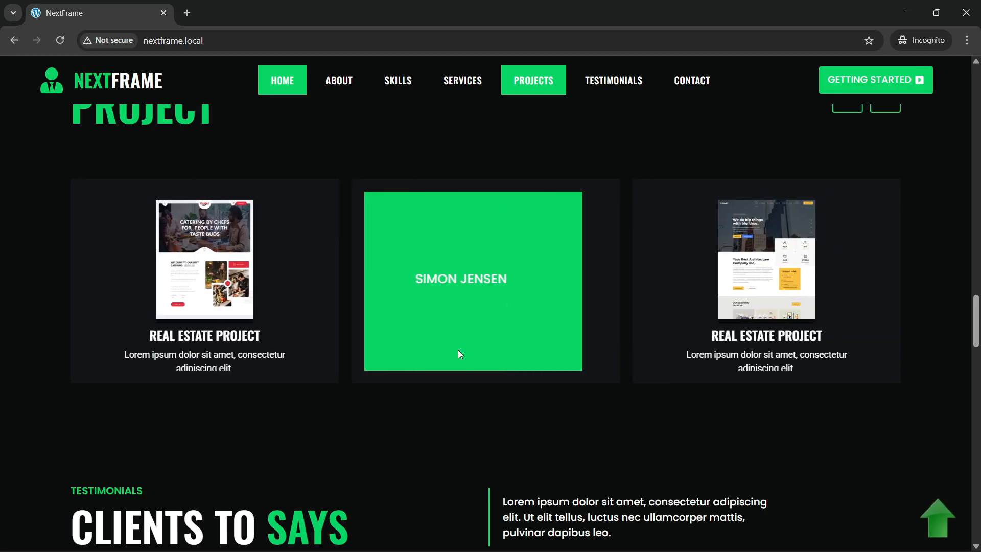
scroll(878, 227, up, 3)
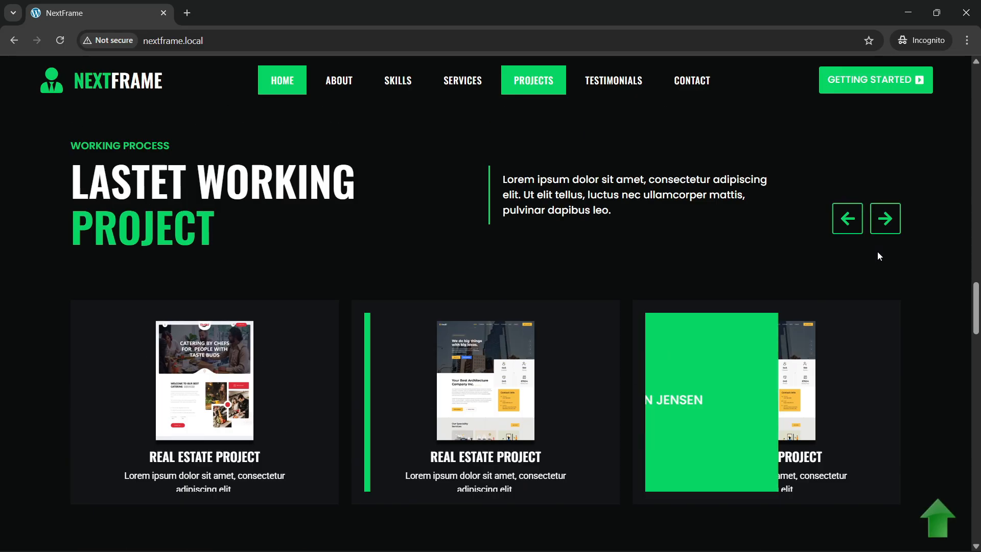
Step: Step the Projects carousel forward one card and back again
click(887, 226)
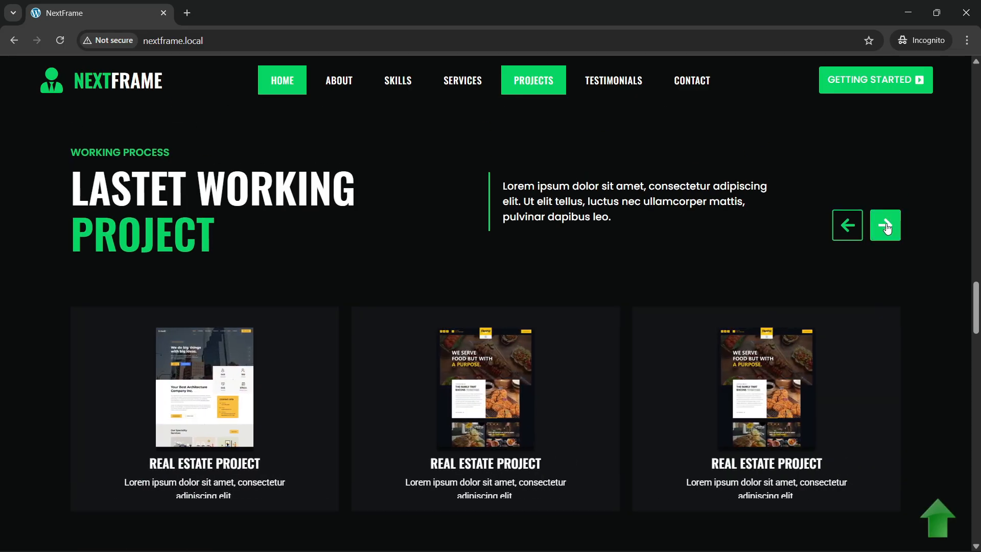
click(858, 237)
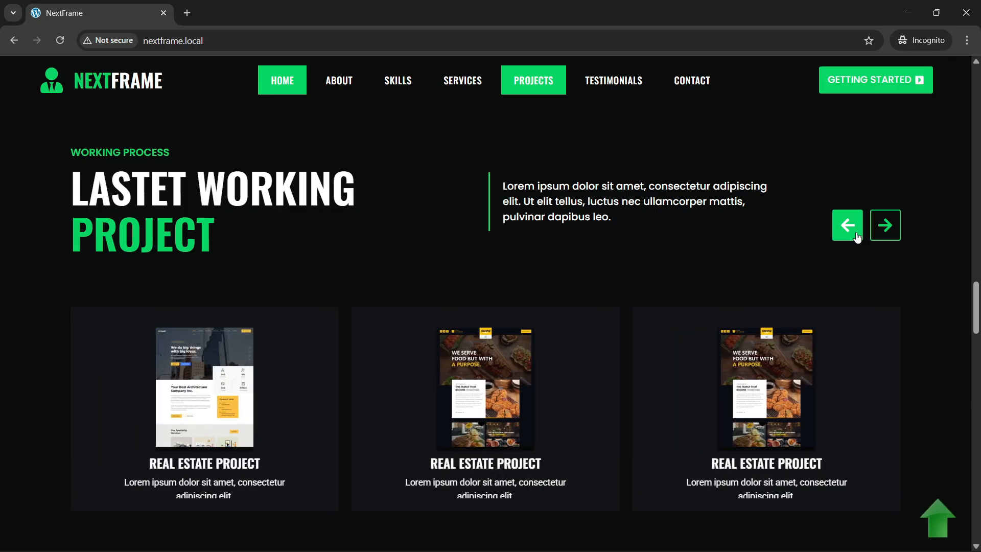
scroll(460, 281, down, 3)
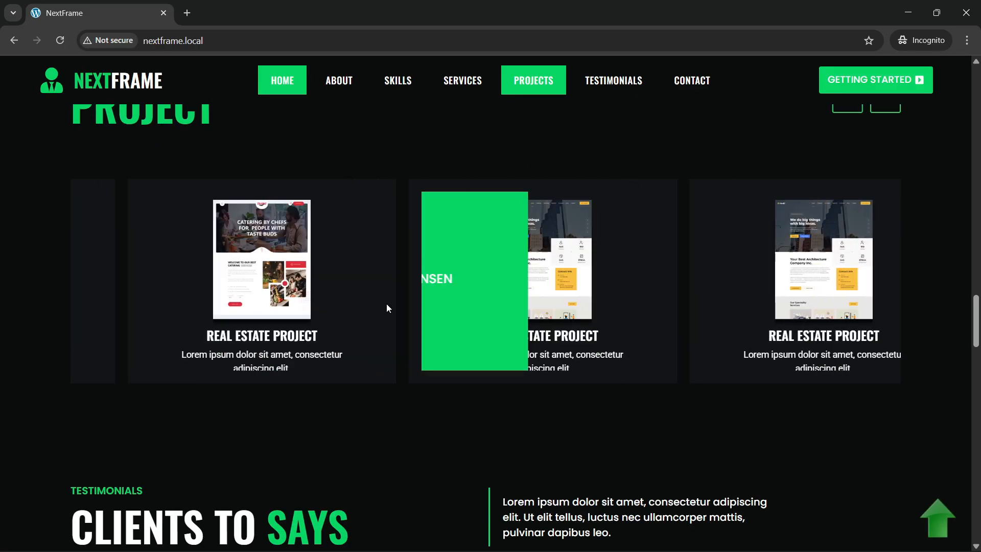
scroll(471, 385, up, 3)
scroll(512, 310, down, 3)
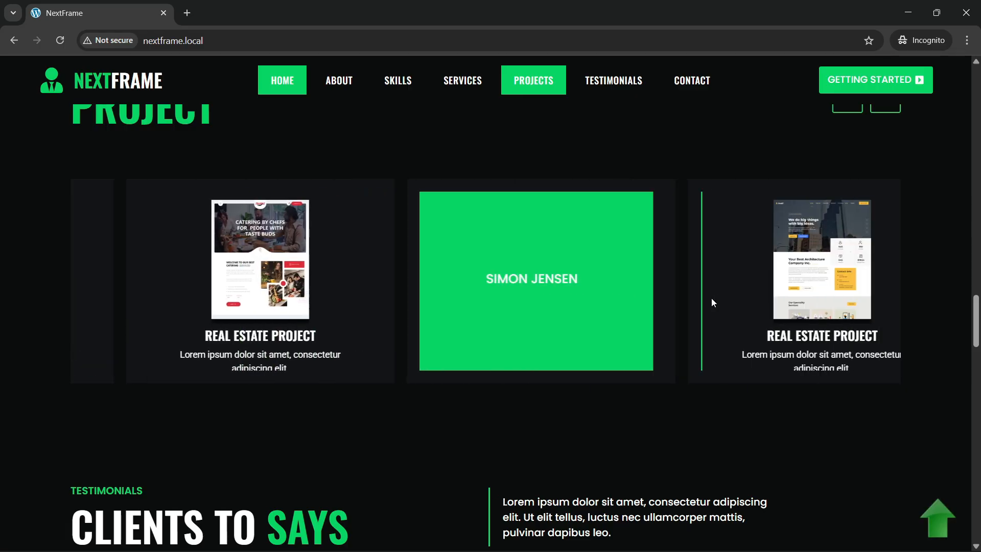
scroll(747, 295, up, 4)
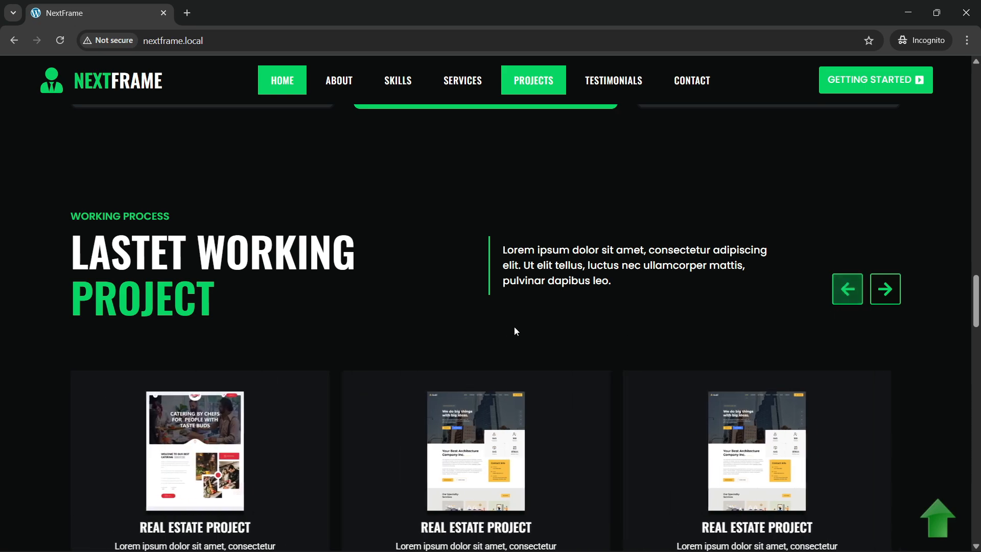
Step: Scroll further down to the Clients To Says testimonials section
scroll(515, 331, down, 1)
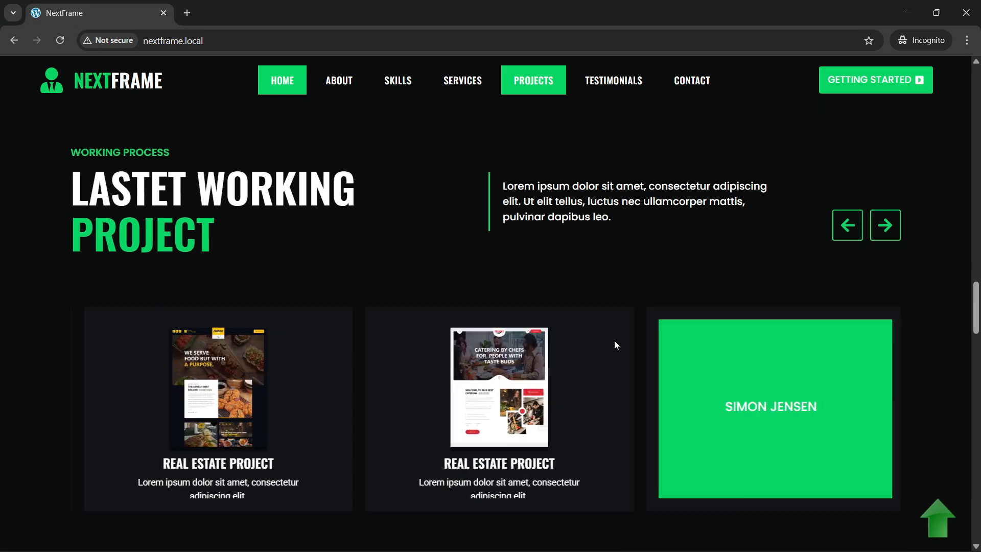
scroll(613, 341, down, 6)
scroll(443, 296, down, 1)
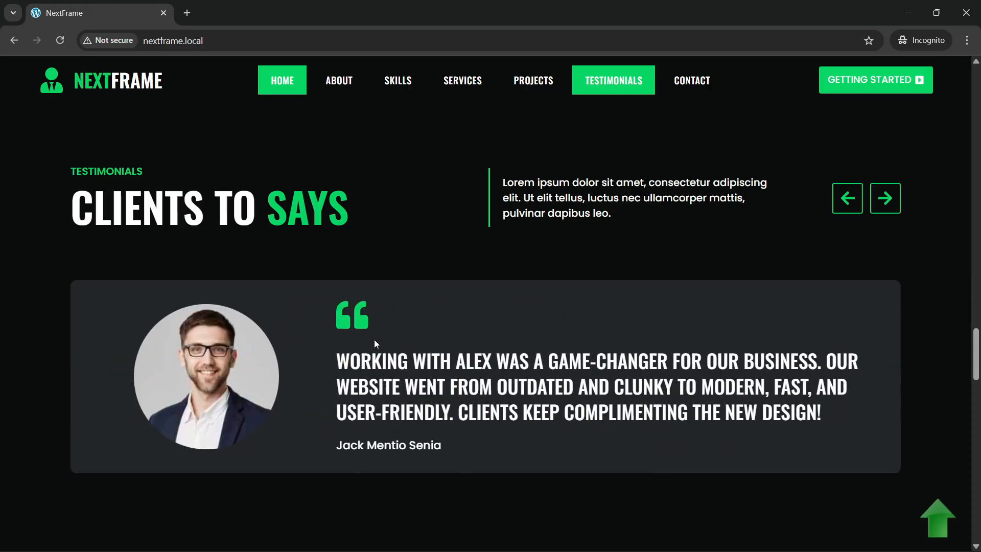
Step: Step the testimonial carousel through the client quotes with its arrows
scroll(377, 346, down, 1)
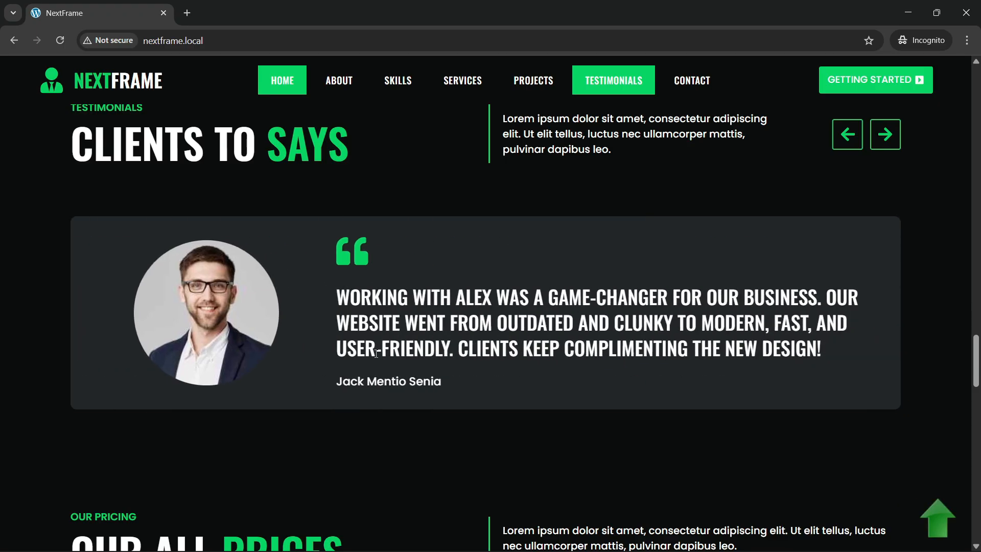
scroll(376, 353, up, 1)
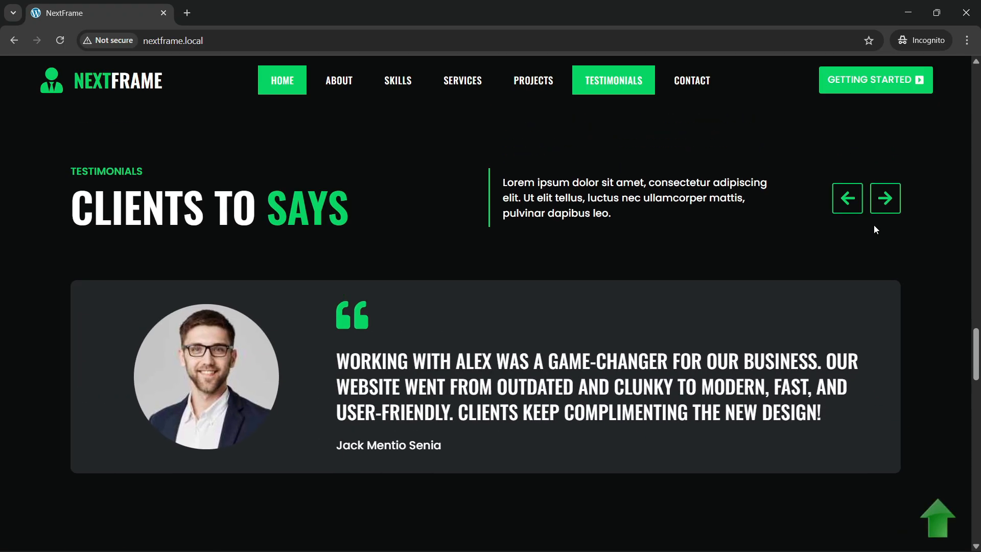
click(884, 198)
click(855, 211)
Step: Scroll past the pricing cards down to the Latest News & Blogs section
scroll(191, 222, down, 4)
scroll(301, 265, down, 4)
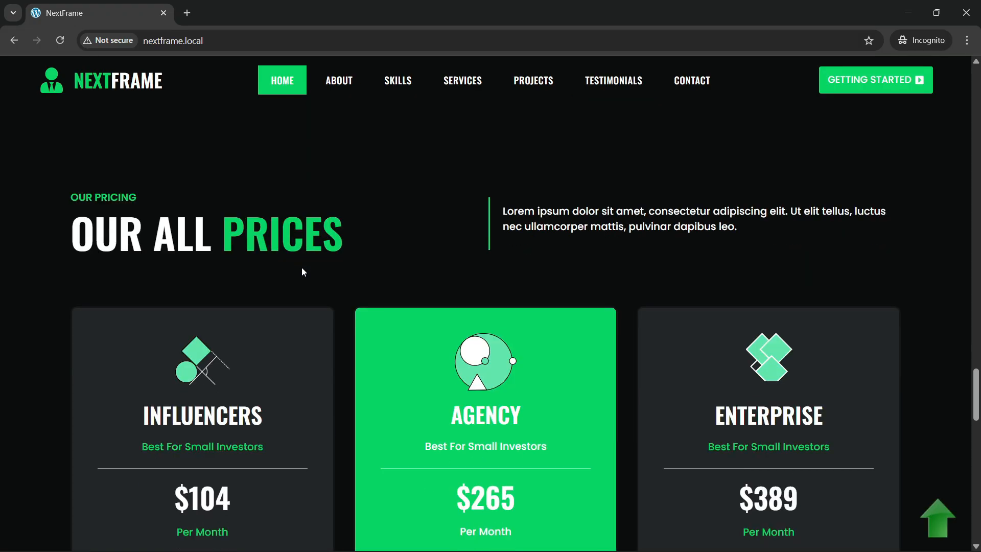
scroll(301, 271, down, 3)
scroll(252, 307, up, 3)
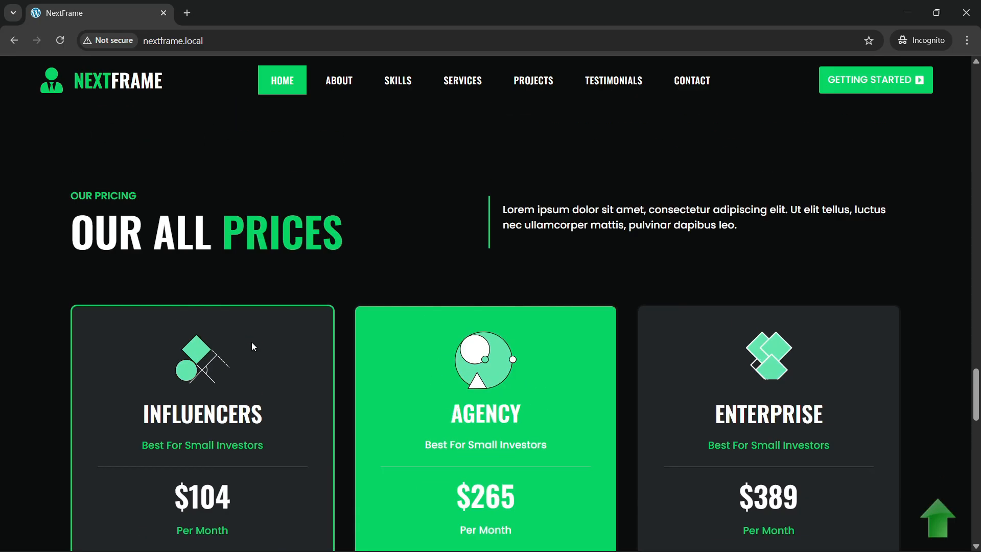
scroll(213, 464, down, 1)
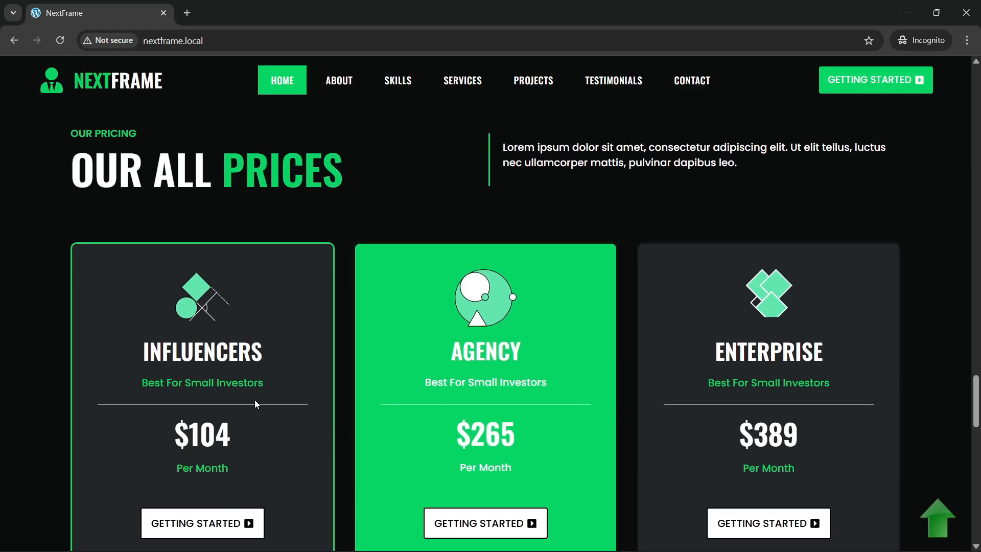
scroll(231, 400, down, 1)
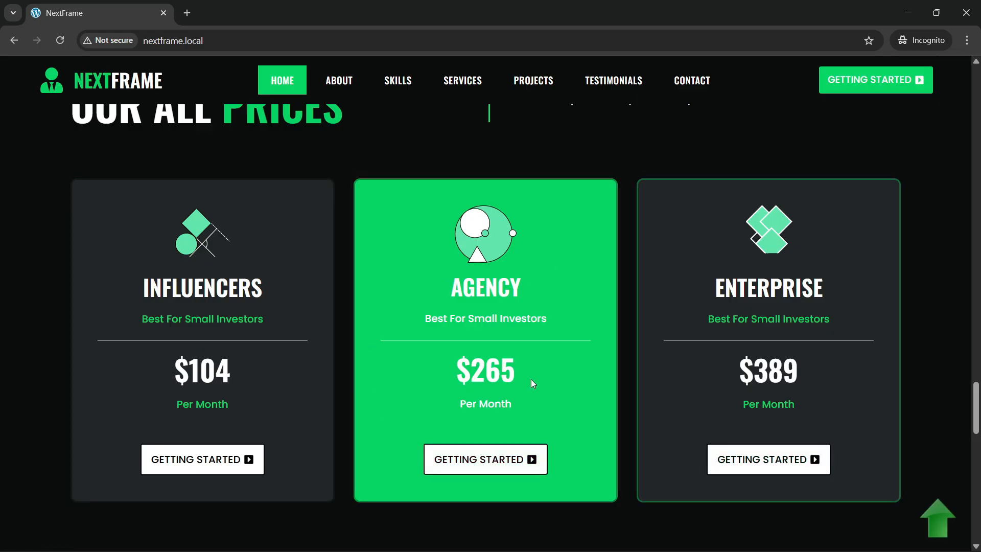
scroll(532, 379, up, 2)
scroll(259, 342, down, 4)
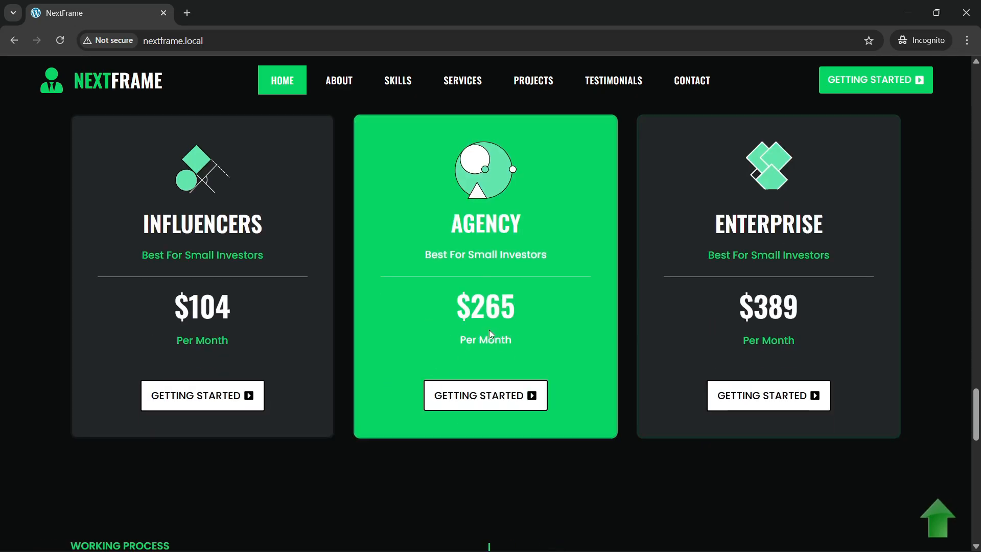
scroll(488, 330, down, 3)
scroll(486, 335, down, 4)
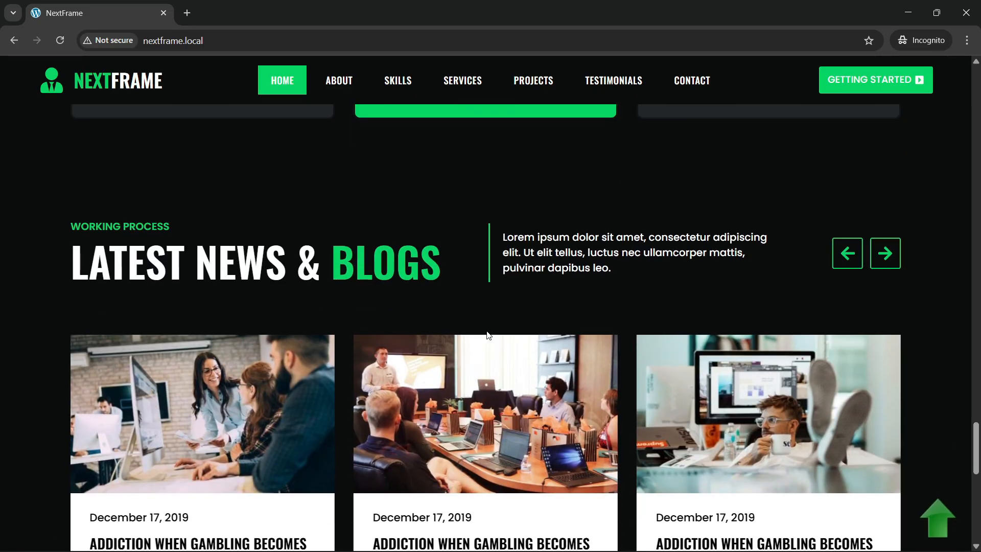
scroll(487, 332, down, 1)
scroll(487, 332, up, 1)
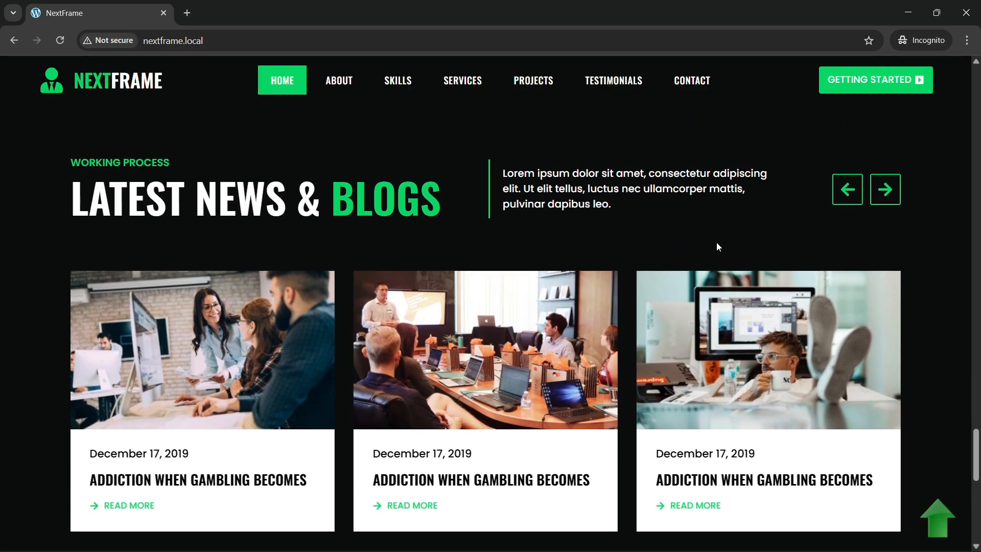
Step: Swipe the blog card carousel along several cards
drag(567, 359, 154, 393)
drag(570, 391, 165, 444)
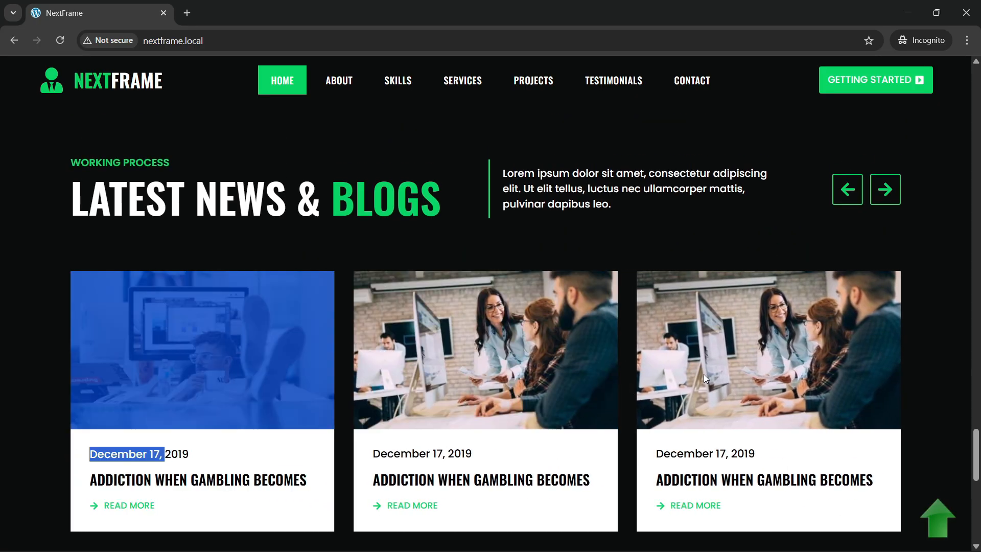
drag(703, 375, 168, 414)
drag(511, 387, 319, 400)
Step: Advance the blog carousel three cards, then step it back five
scroll(322, 400, down, 1)
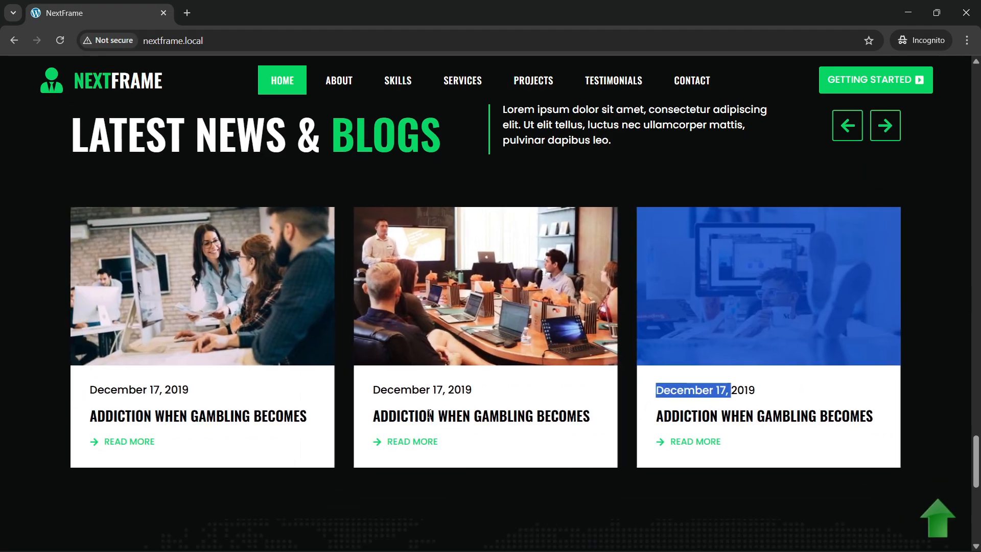
scroll(785, 279, up, 2)
click(888, 264)
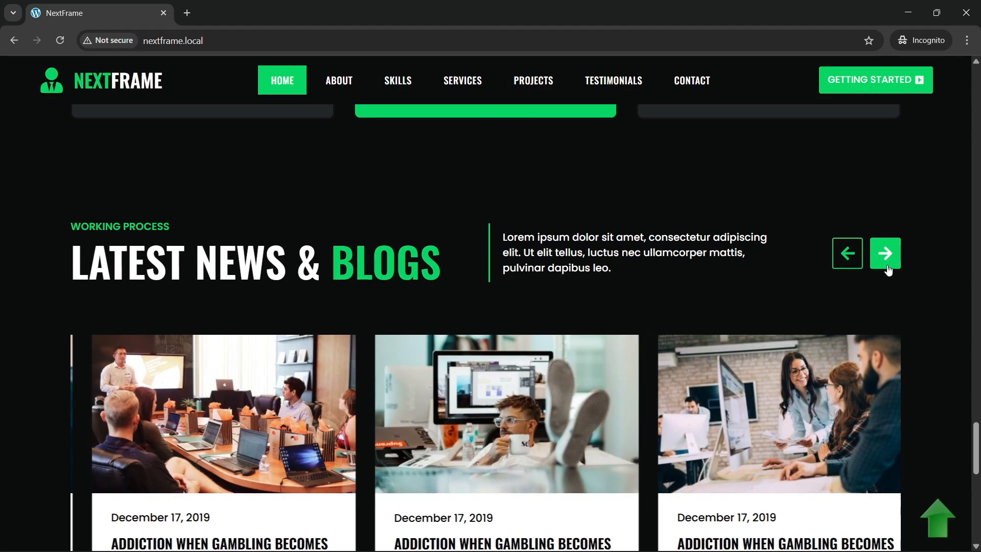
click(884, 259)
click(883, 266)
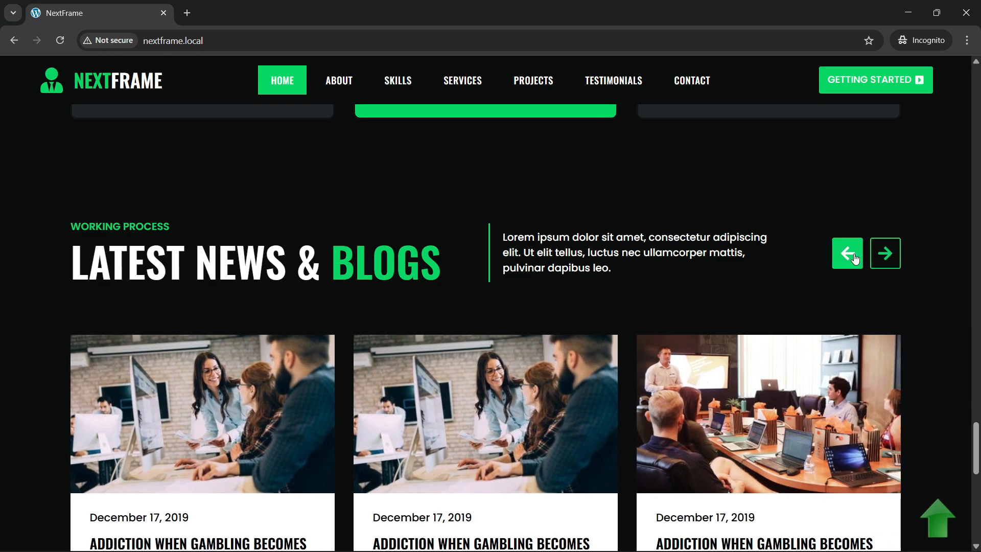
click(848, 254)
click(851, 256)
click(855, 258)
click(855, 258)
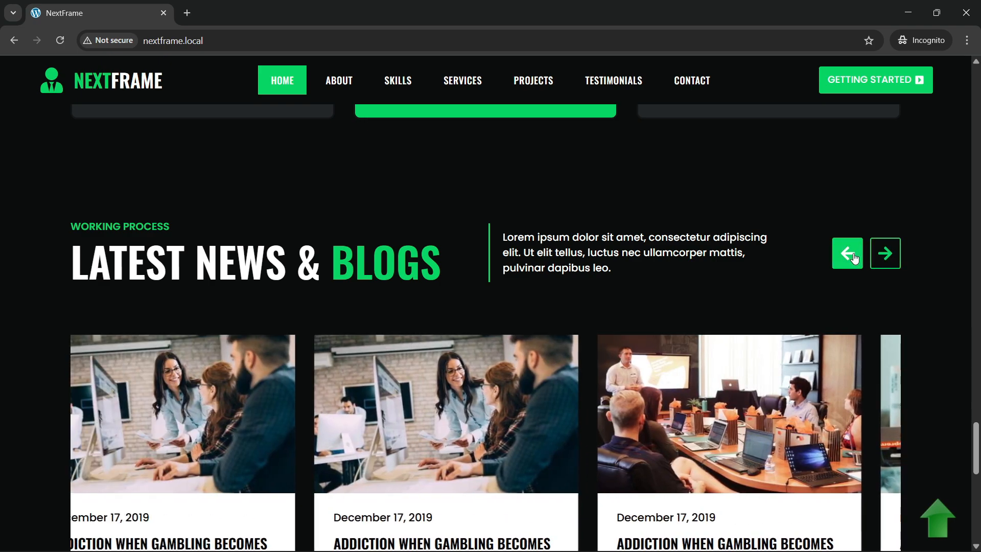
click(855, 258)
Step: Slide the blog carousel forward and back a few more times
scroll(428, 321, down, 1)
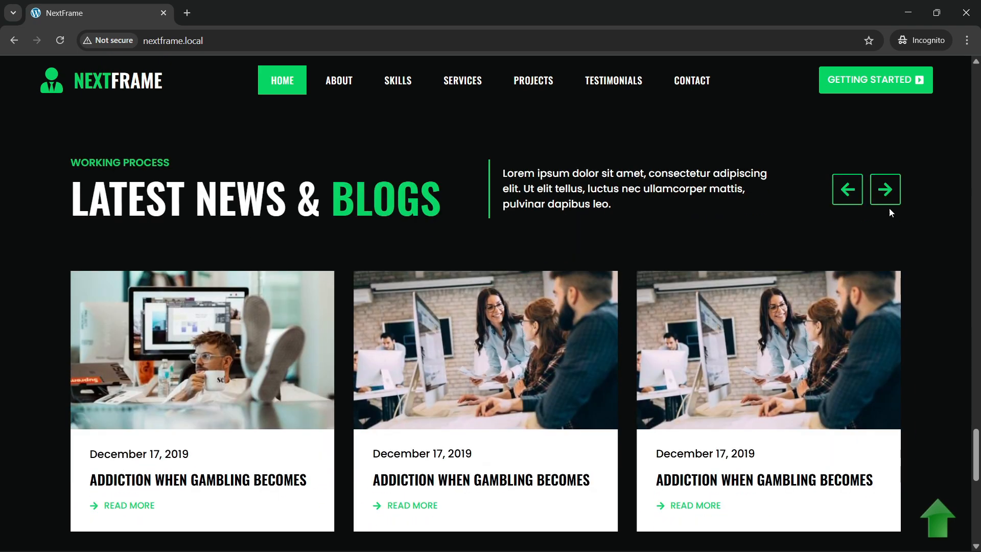
click(873, 202)
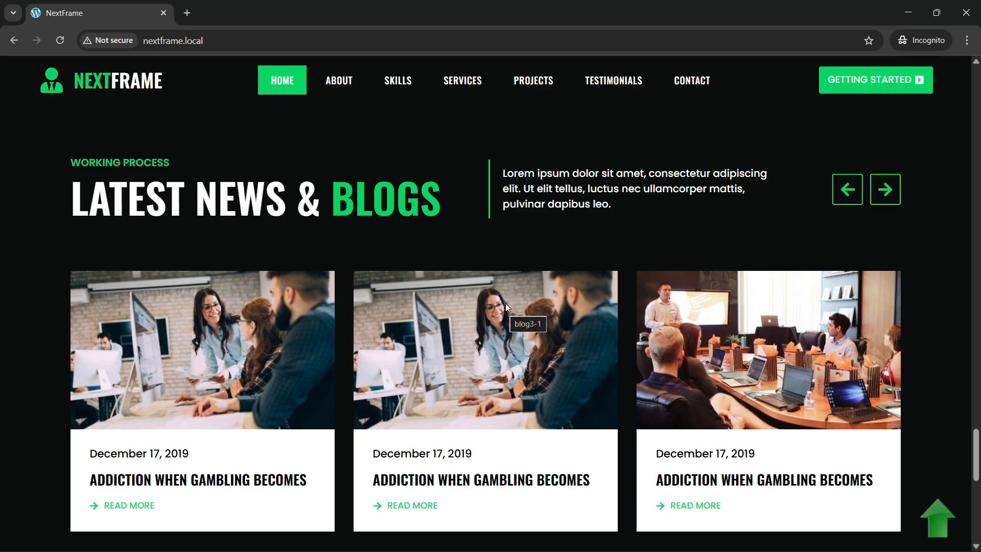
scroll(486, 278, down, 1)
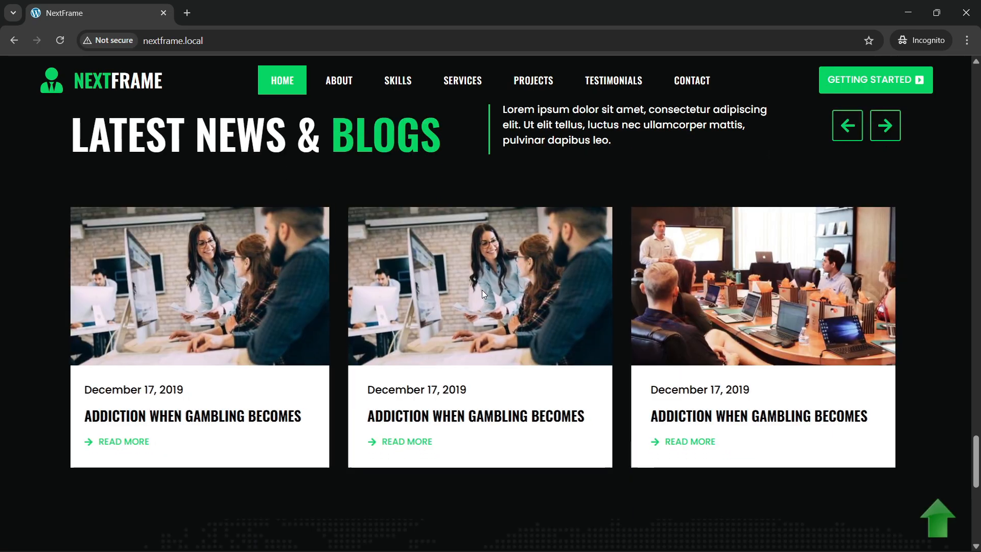
scroll(483, 290, up, 2)
scroll(824, 276, down, 2)
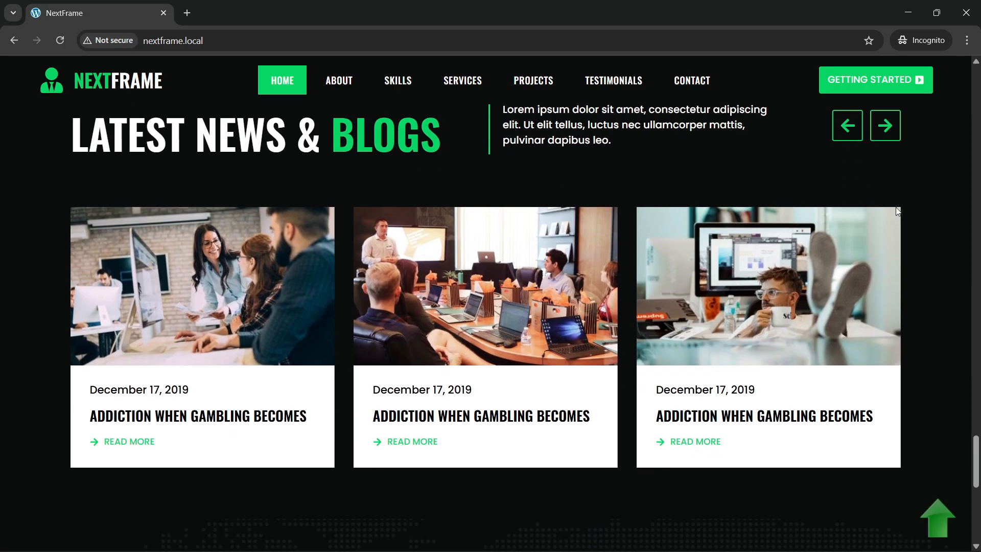
click(892, 133)
click(849, 134)
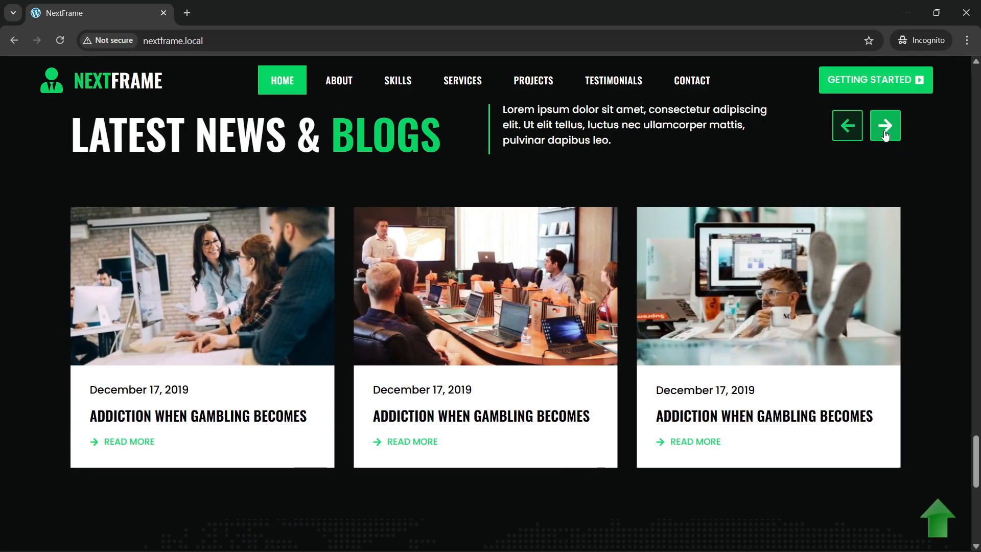
click(886, 135)
click(849, 133)
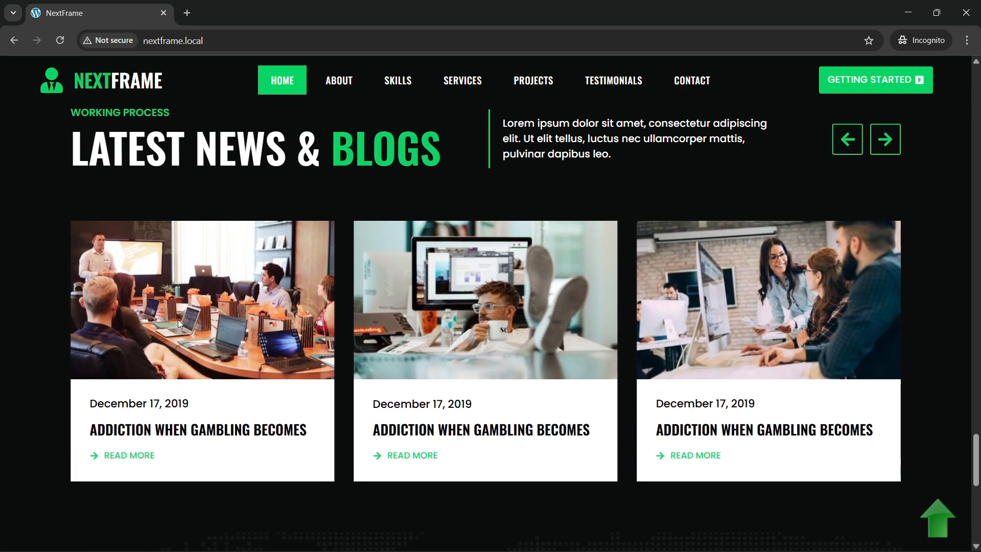
Step: Scroll down to the Newsletter section and click into its email field
scroll(178, 321, down, 2)
scroll(176, 322, down, 5)
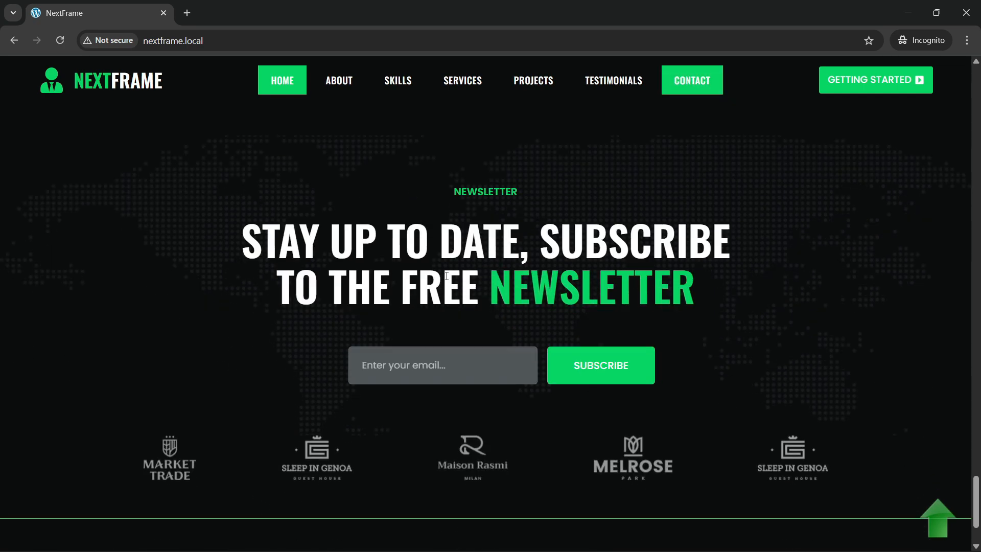
scroll(450, 316, down, 1)
scroll(445, 338, up, 3)
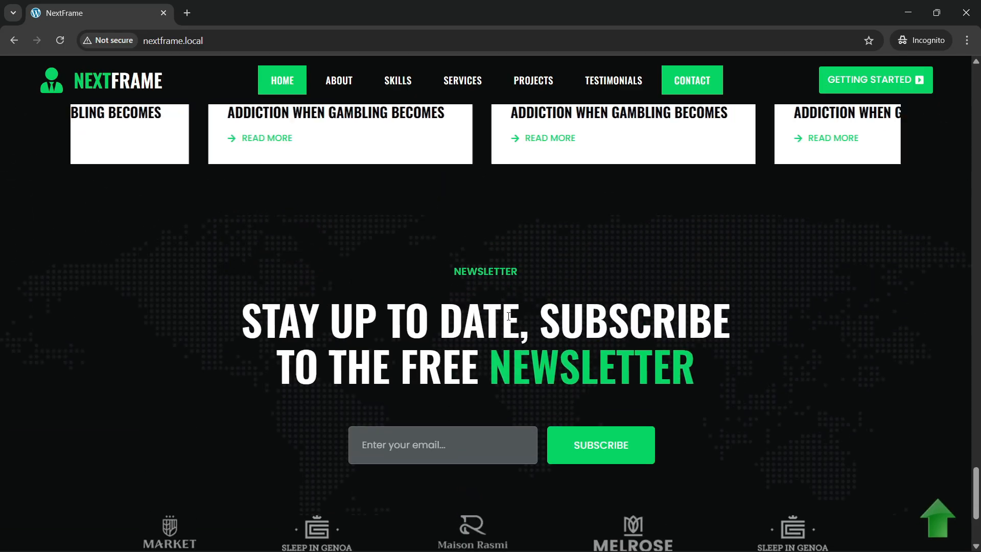
scroll(432, 345, down, 1)
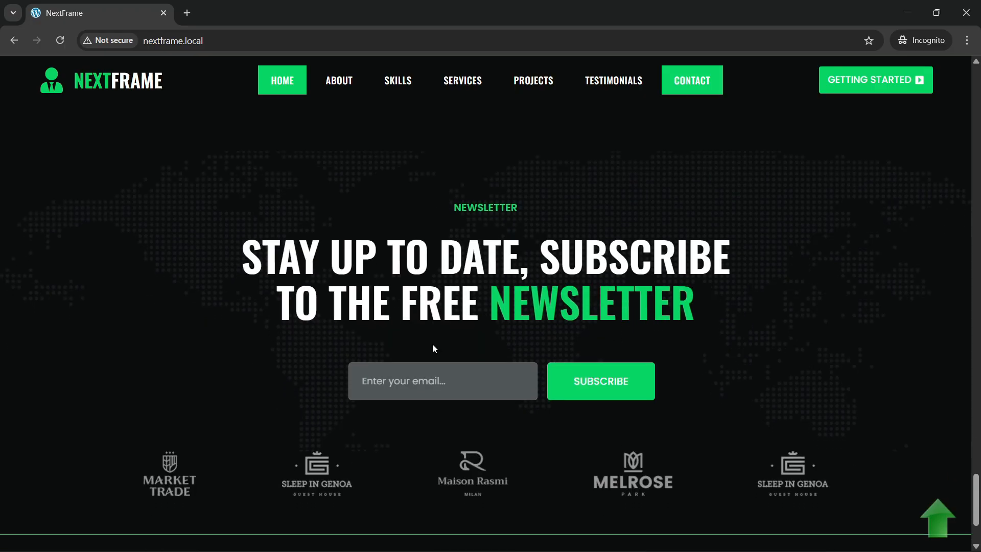
scroll(481, 390, down, 2)
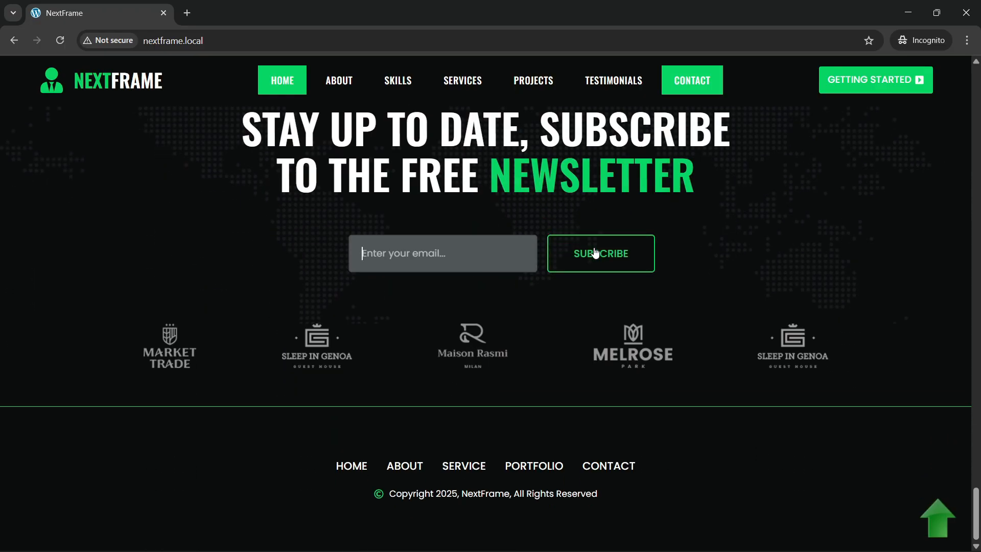
click(450, 261)
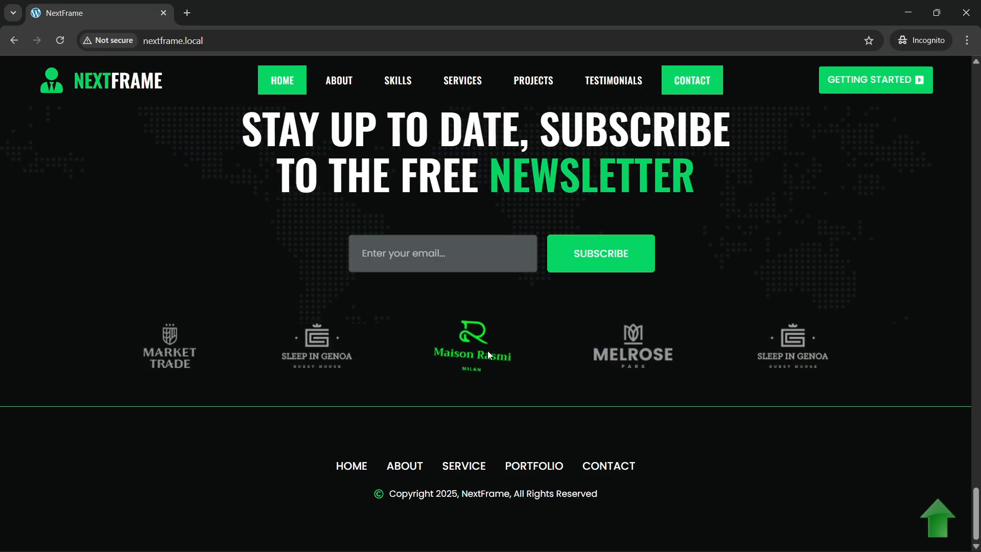
Step: Scroll on to the footer with partner logos, links and 2025 copyright
scroll(664, 419, up, 1)
scroll(452, 487, down, 1)
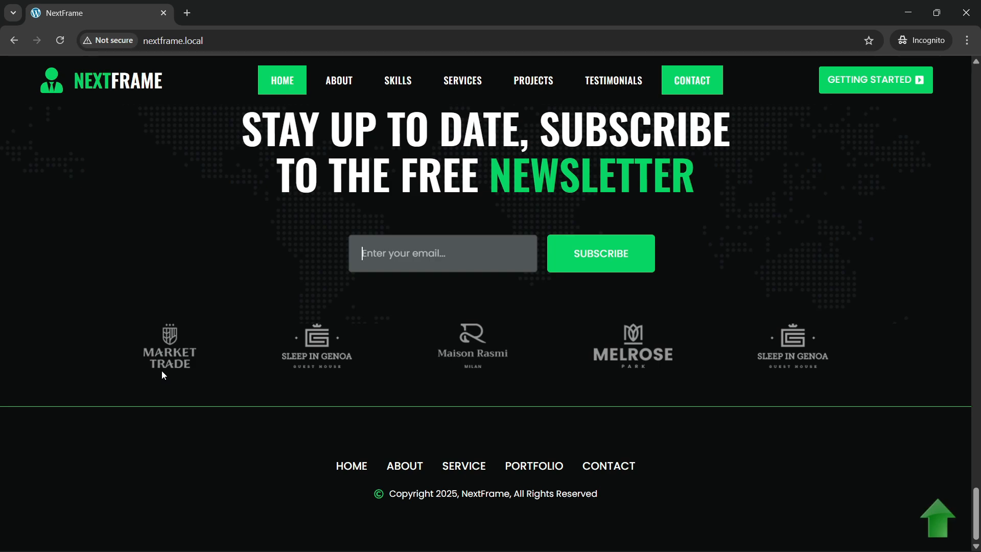
scroll(132, 291, up, 6)
scroll(76, 134, up, 8)
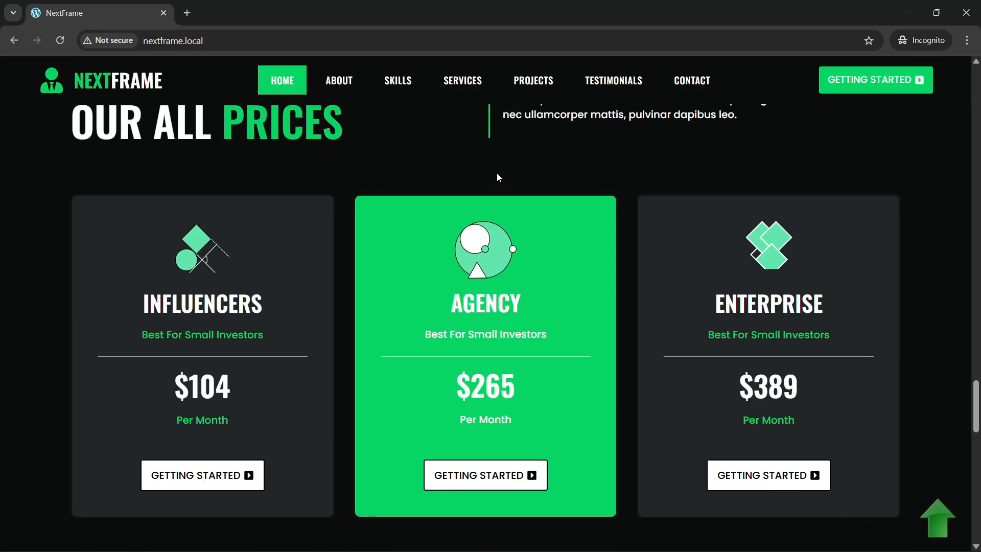
scroll(665, 346, down, 12)
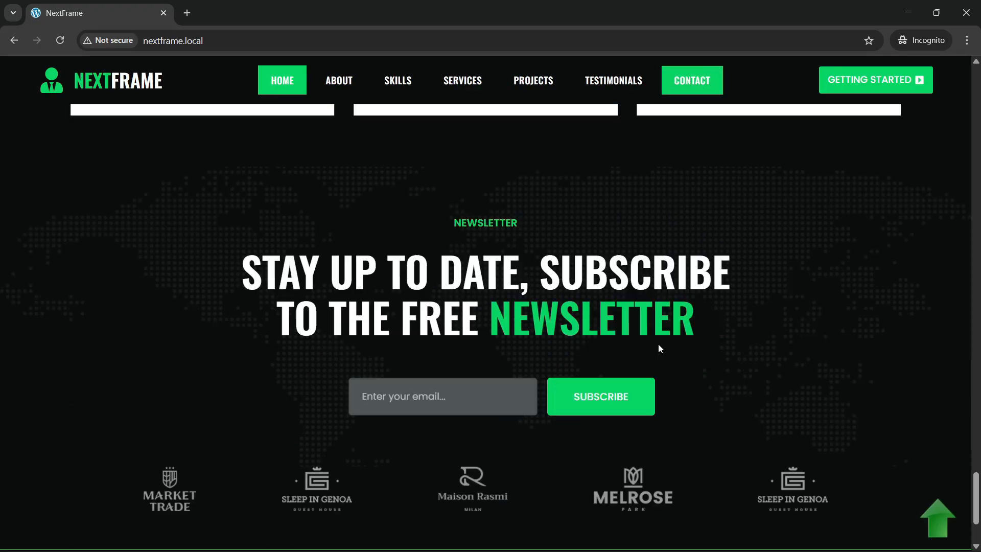
scroll(658, 348, down, 3)
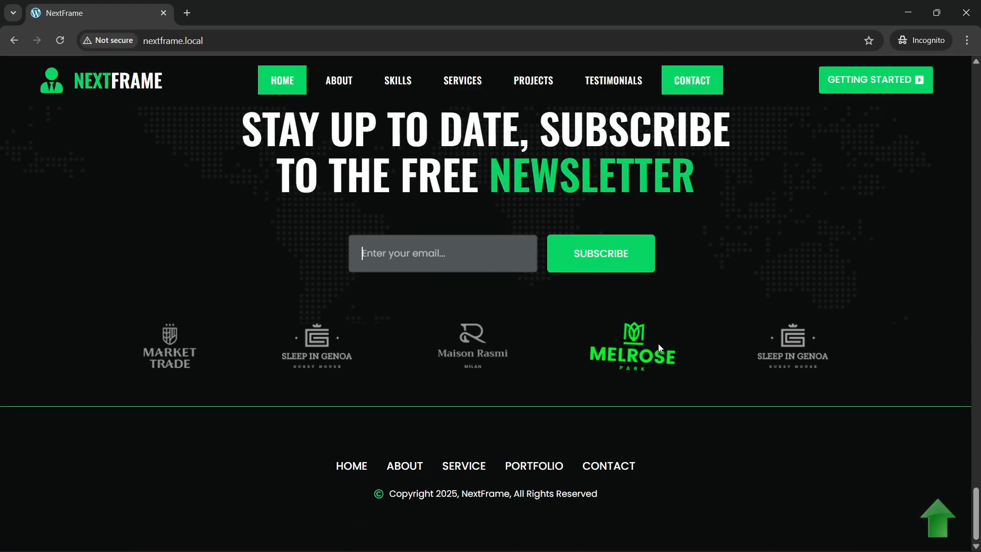
Step: From the top, test the About, Skills, Services, Projects, Testimonials and Contact nav links
click(938, 519)
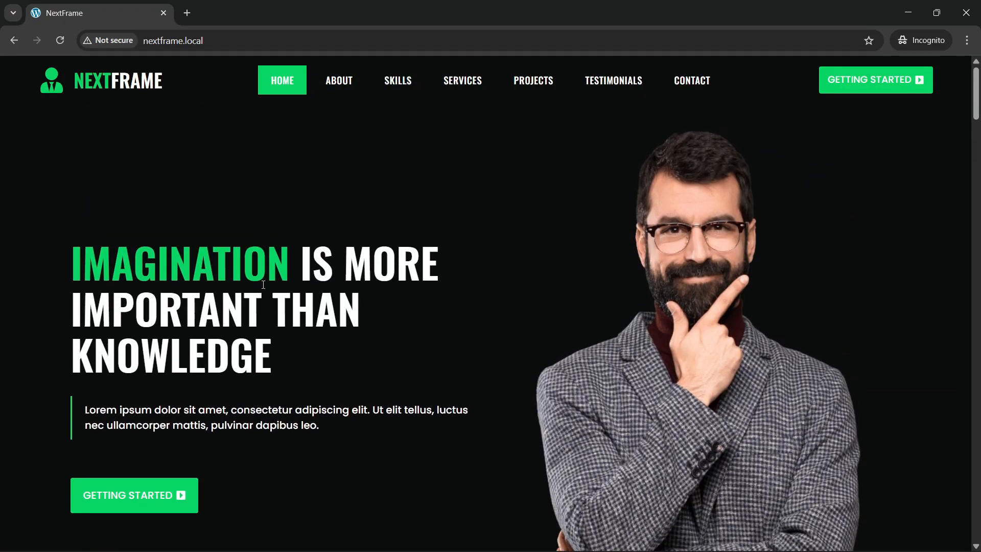
scroll(264, 285, down, 2)
scroll(276, 245, up, 2)
click(342, 89)
click(398, 84)
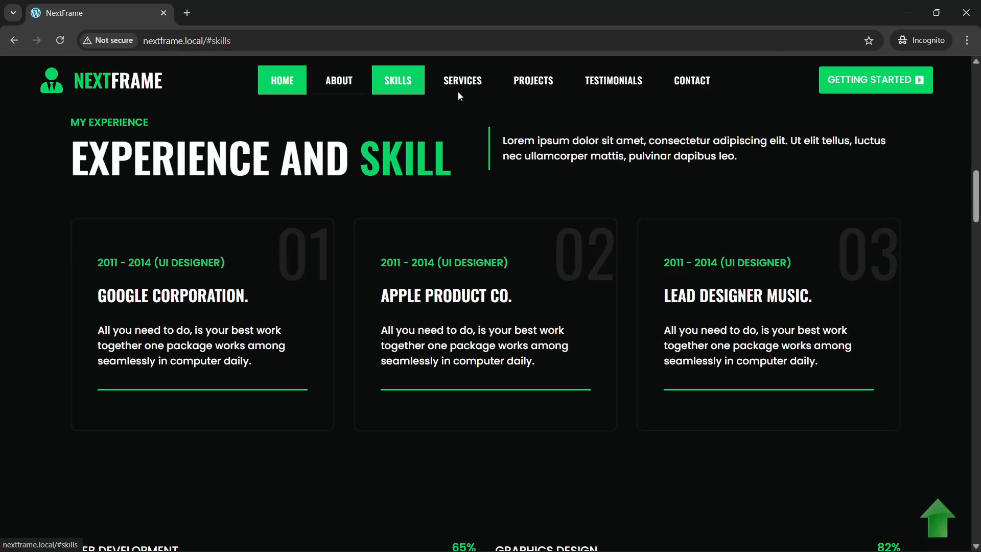
click(462, 84)
click(533, 82)
click(613, 82)
click(692, 82)
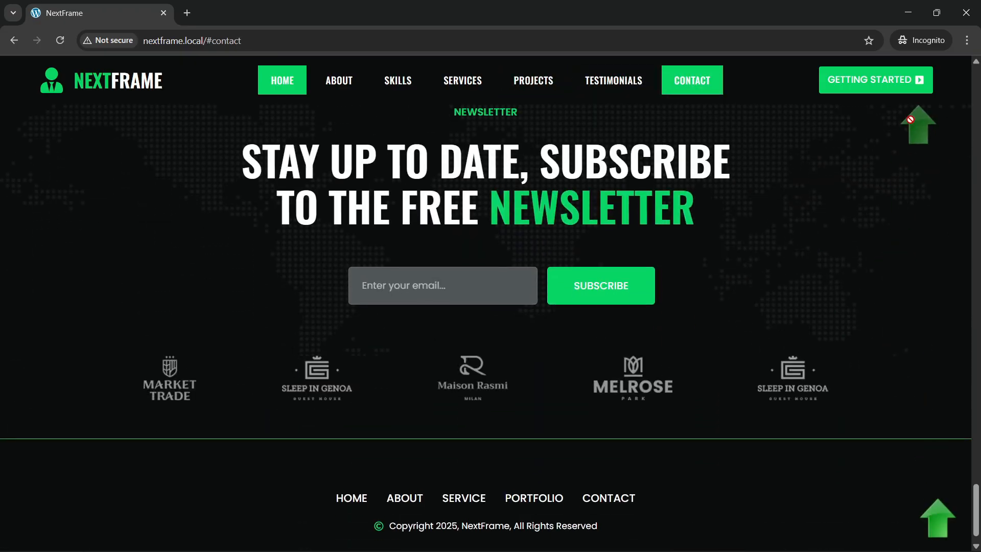
Step: Re-test About, Skills and Projects from the top, then scroll up to Experience and Skill
click(937, 516)
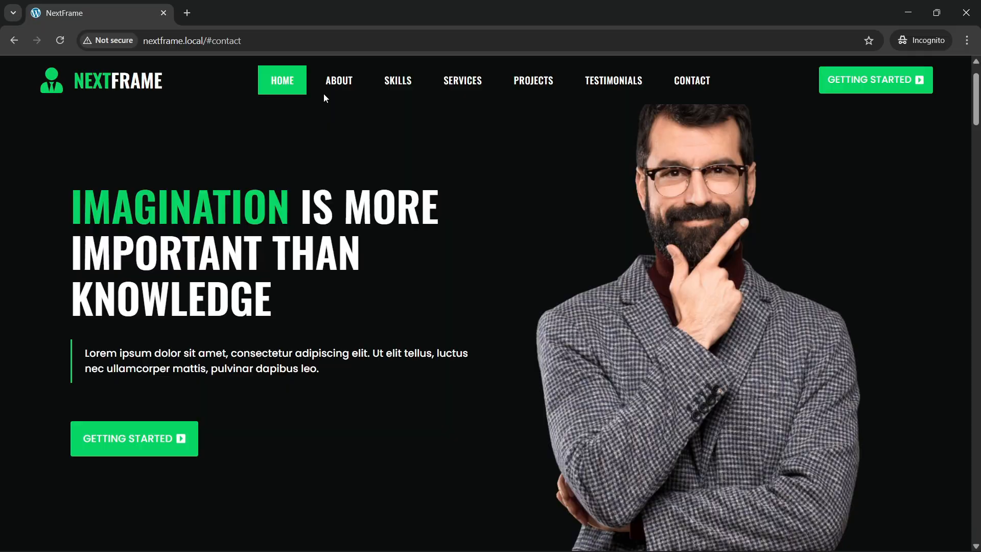
click(331, 83)
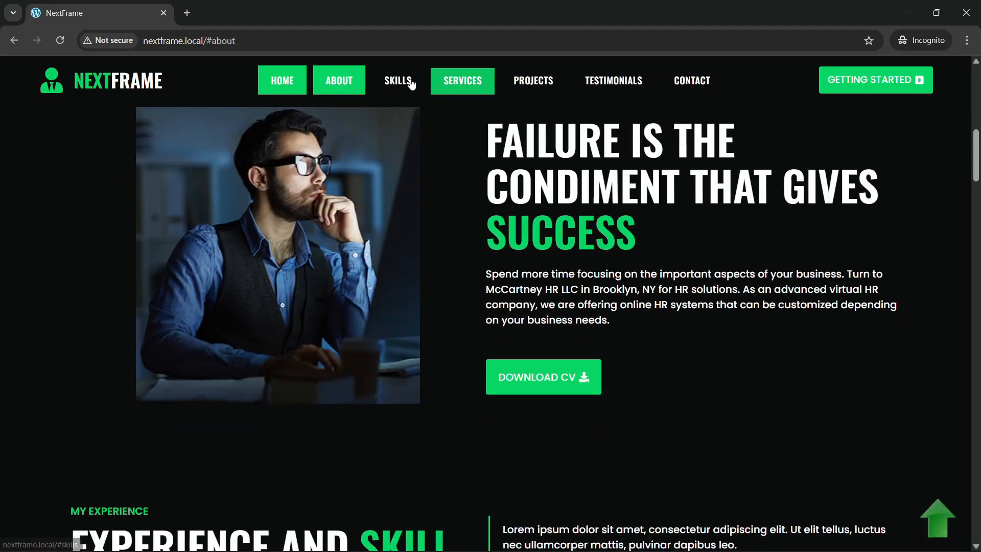
click(412, 82)
click(533, 81)
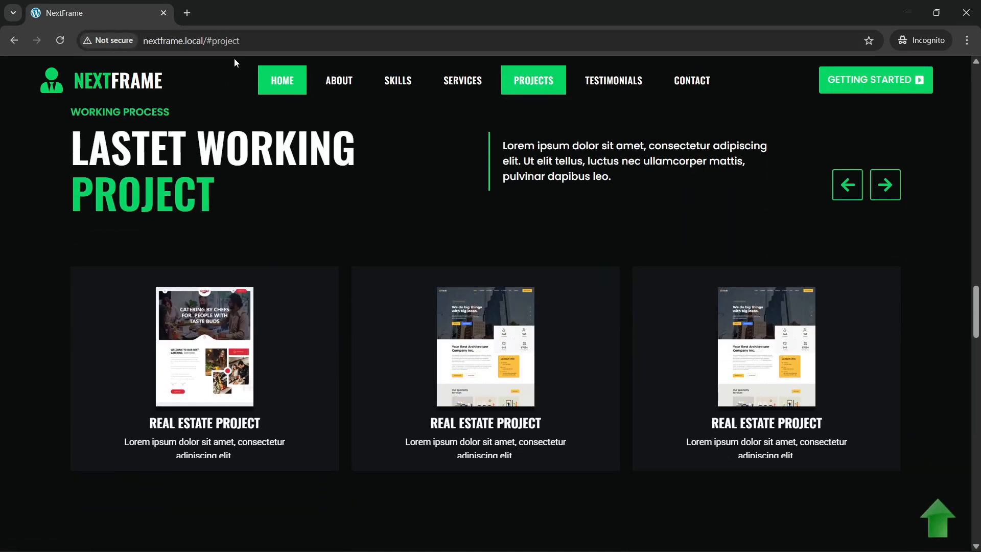
scroll(443, 301, up, 3)
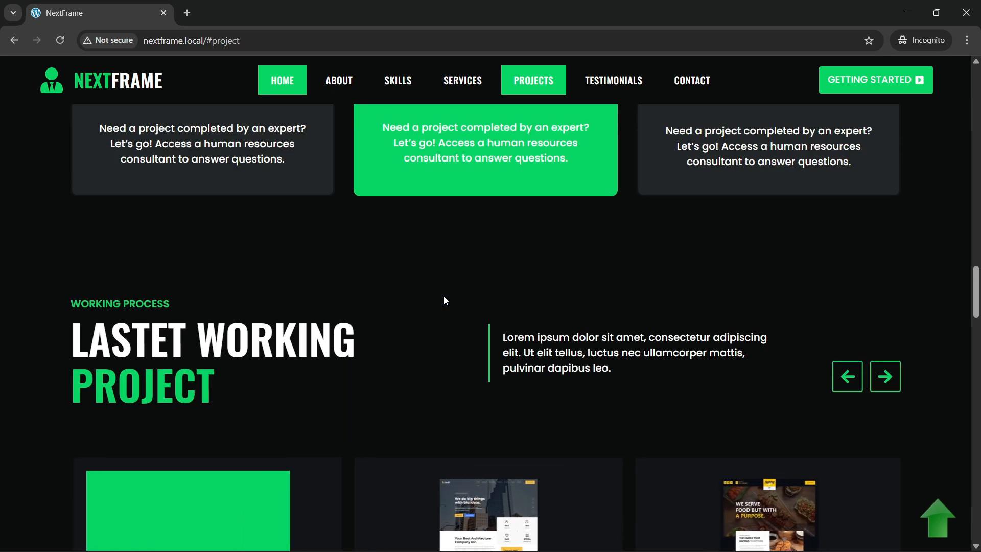
scroll(443, 301, up, 15)
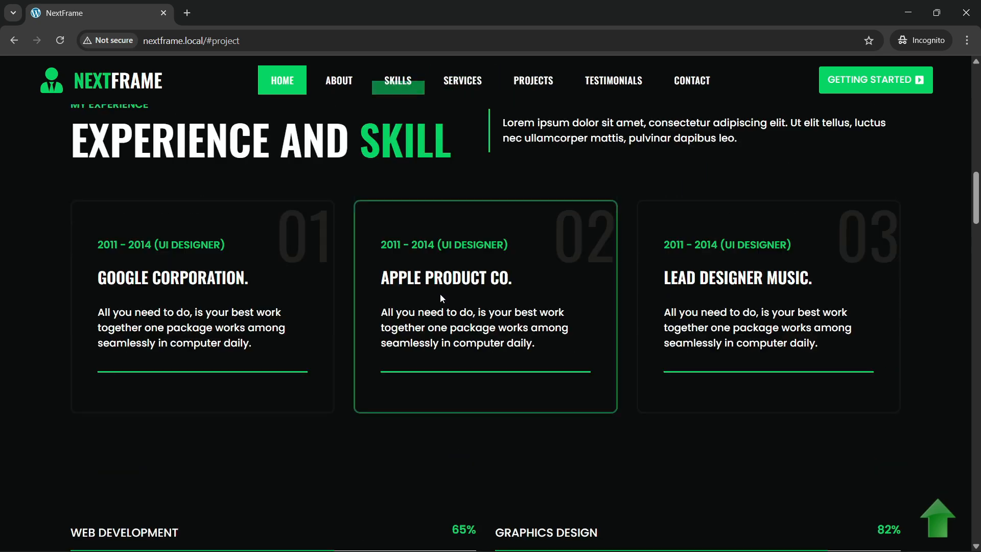
Step: Open DevTools mobile preview and reload the site without the #project anchor
right_click(41, 239)
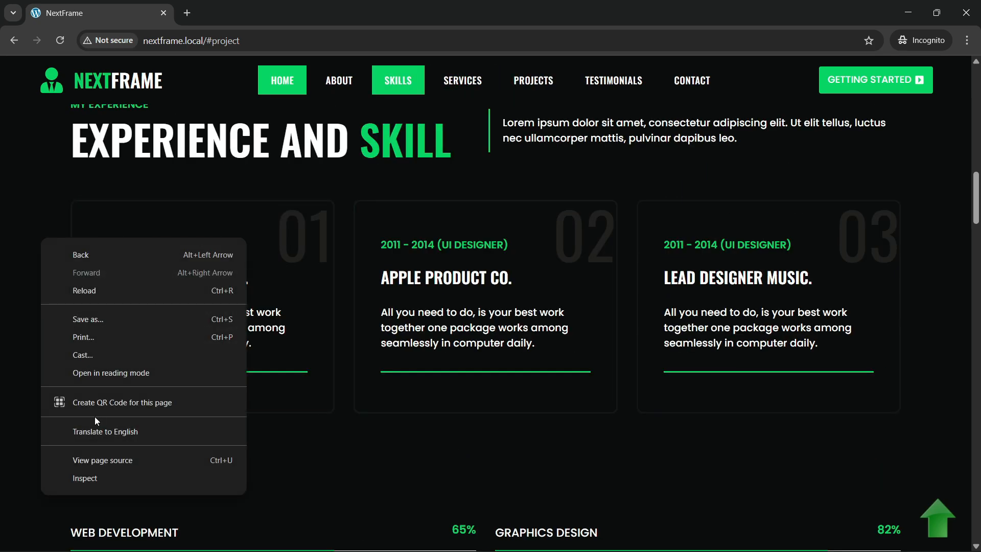
click(103, 477)
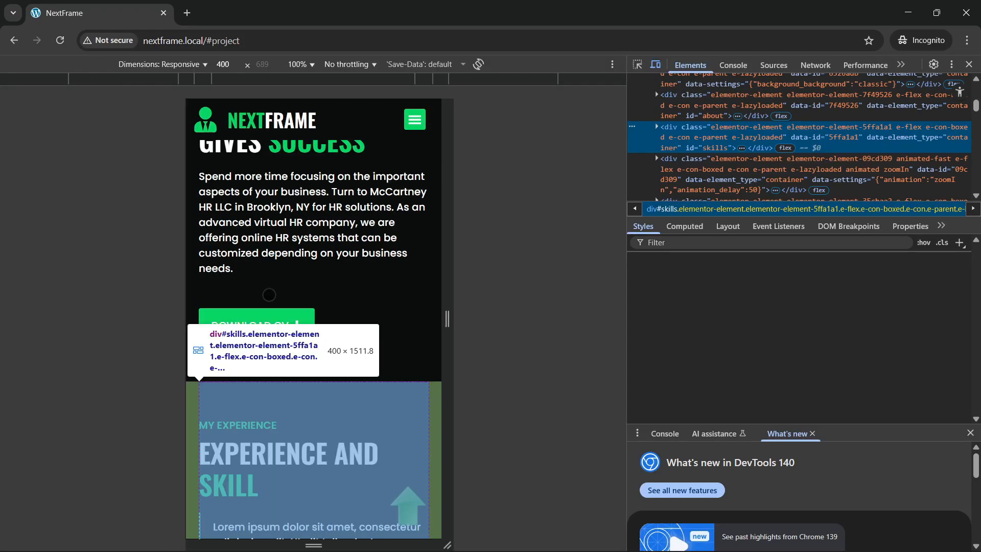
scroll(276, 307, down, 4)
scroll(279, 316, up, 6)
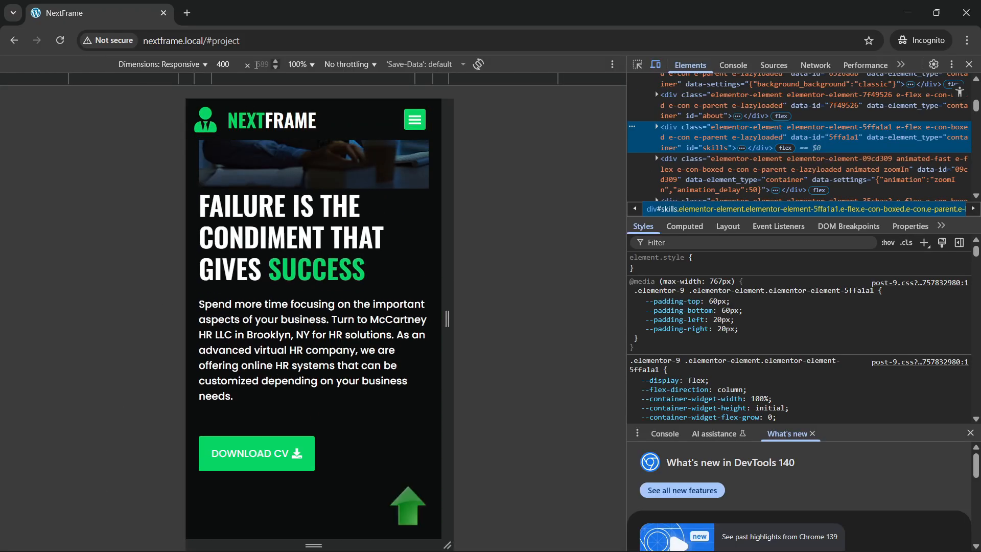
click(215, 45)
key(BackSpace)
key(BackSpace)
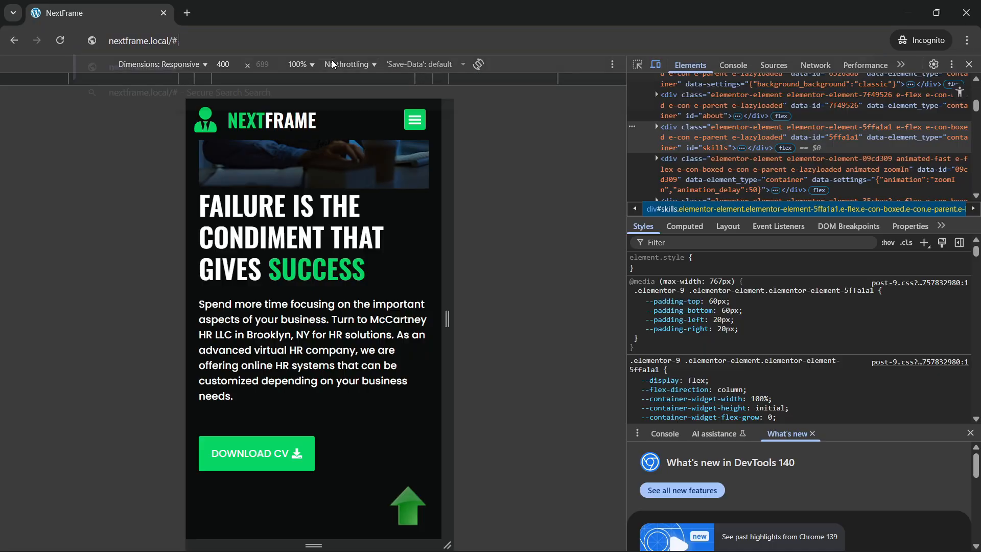
key(Return)
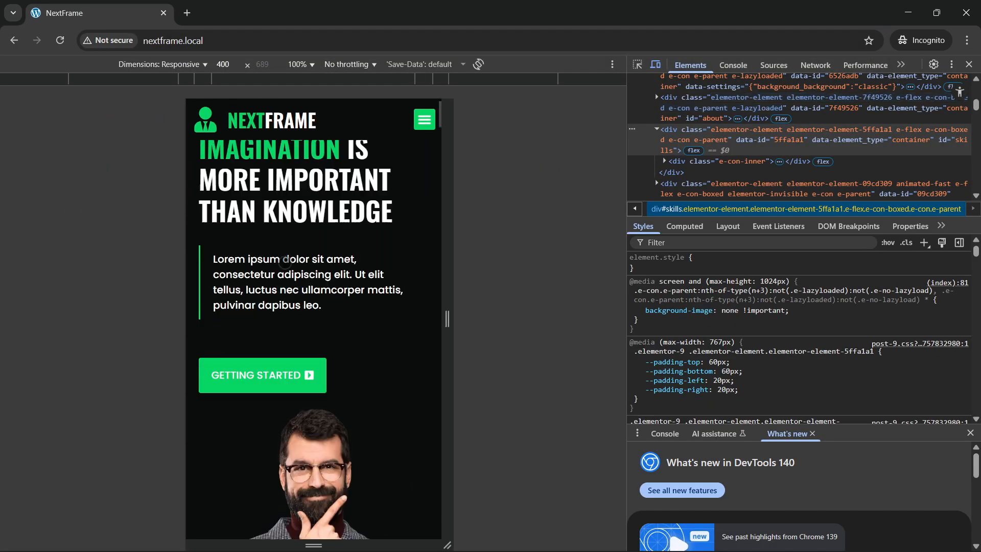
Step: Scroll down past the pricing cards and widen the mobile preview to 453 px
scroll(285, 263, down, 10)
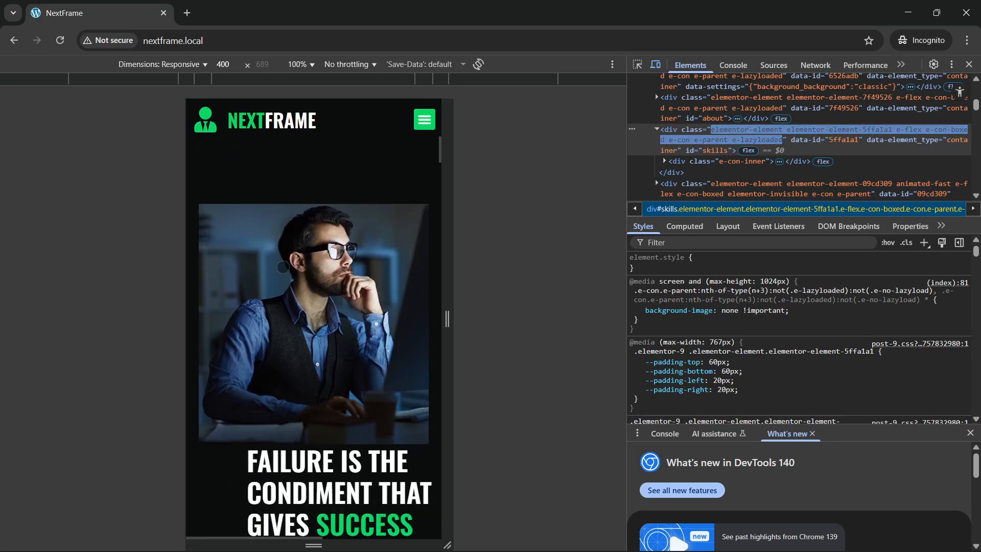
scroll(220, 271, down, 12)
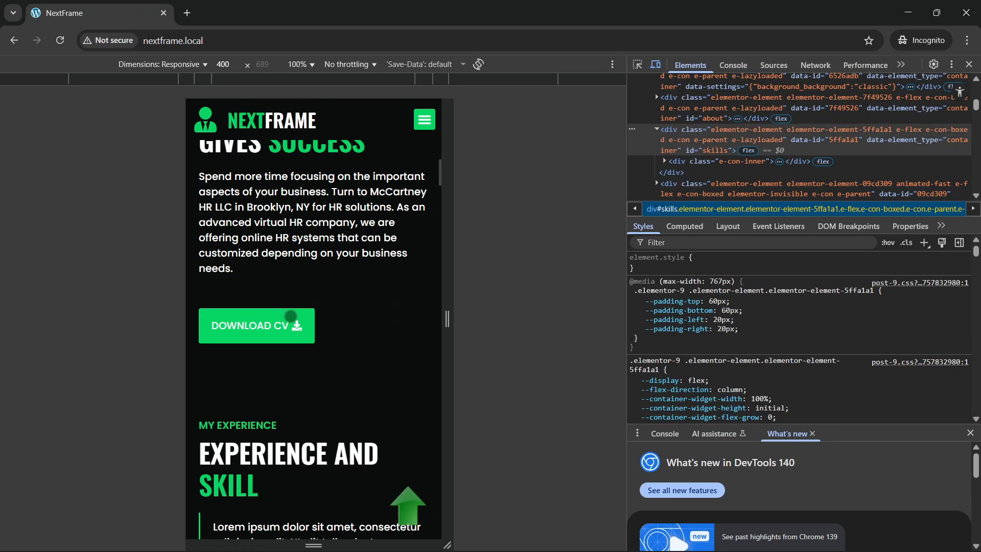
scroll(292, 323, down, 10)
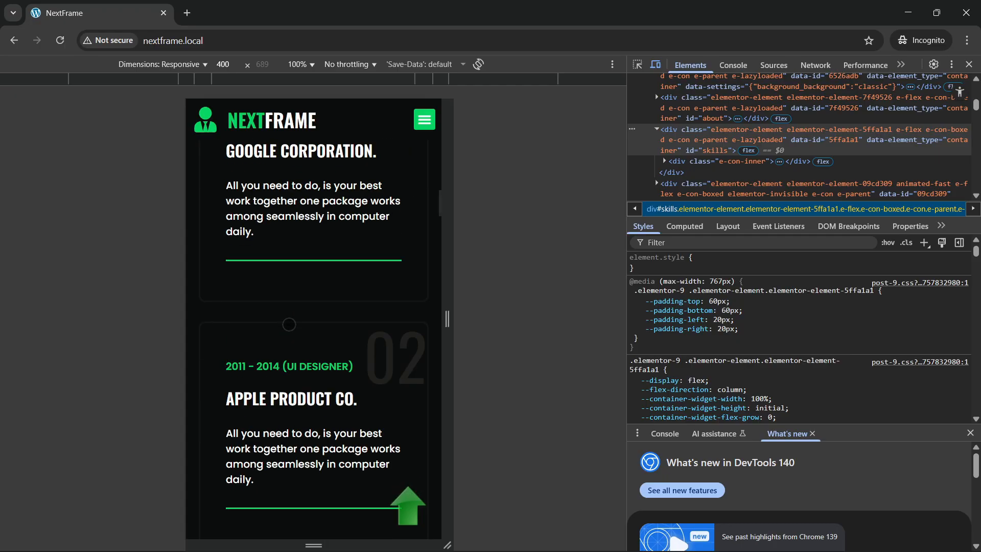
scroll(288, 329, down, 8)
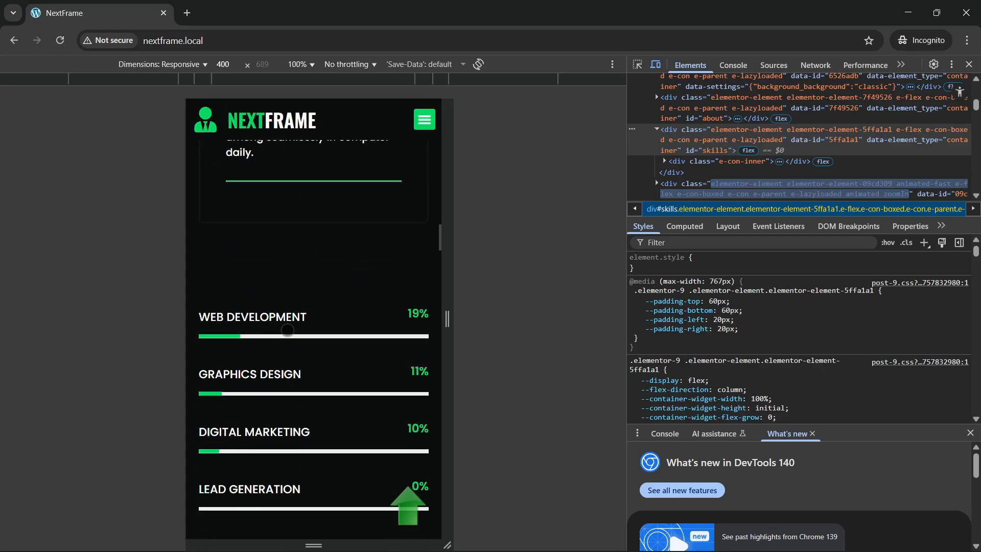
scroll(289, 341, up, 2)
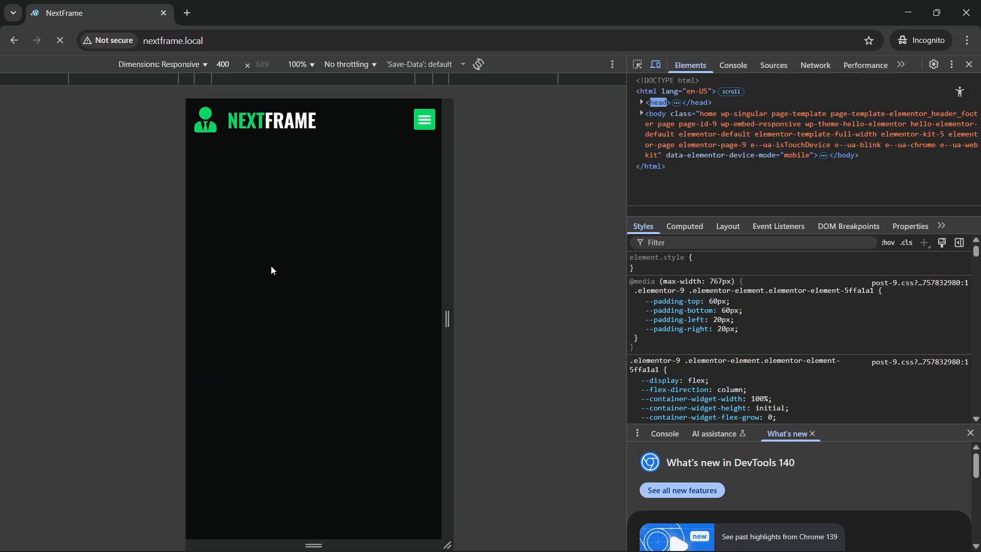
scroll(334, 351, down, 4)
scroll(333, 351, down, 12)
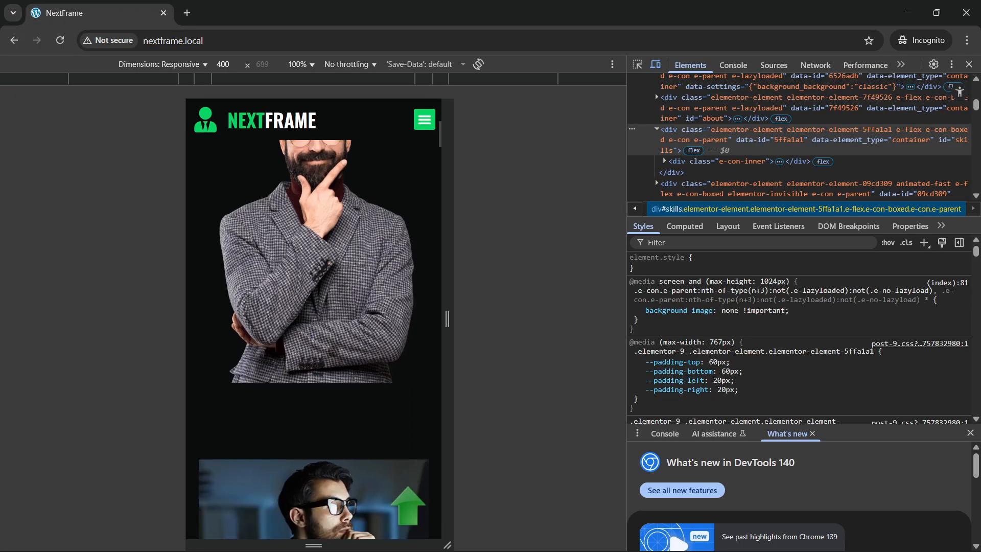
scroll(333, 351, down, 10)
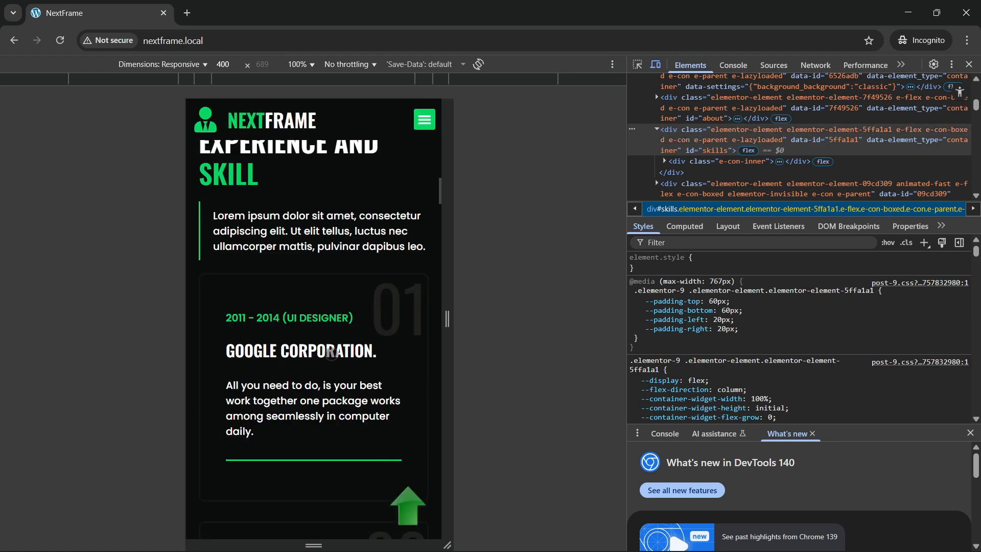
scroll(344, 379, down, 1)
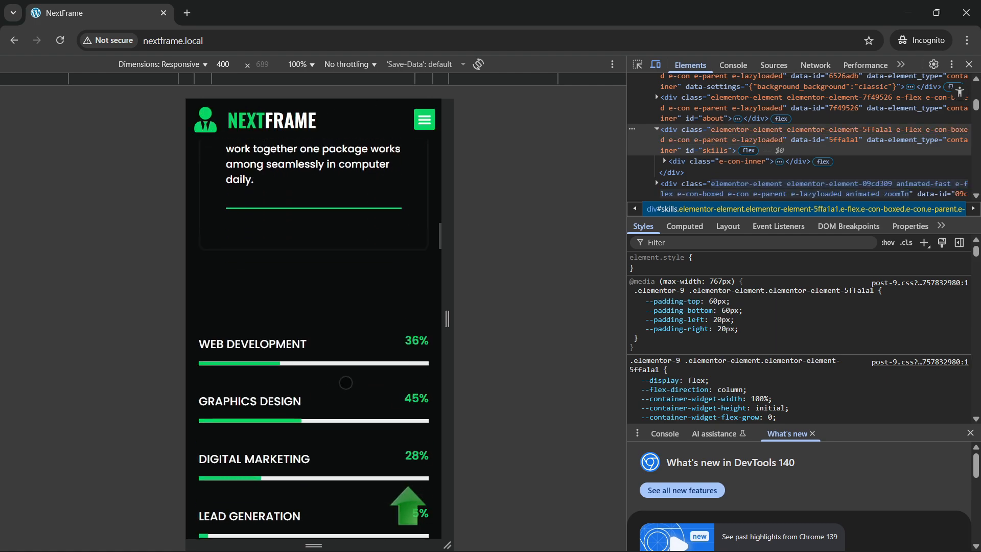
scroll(409, 250, up, 2)
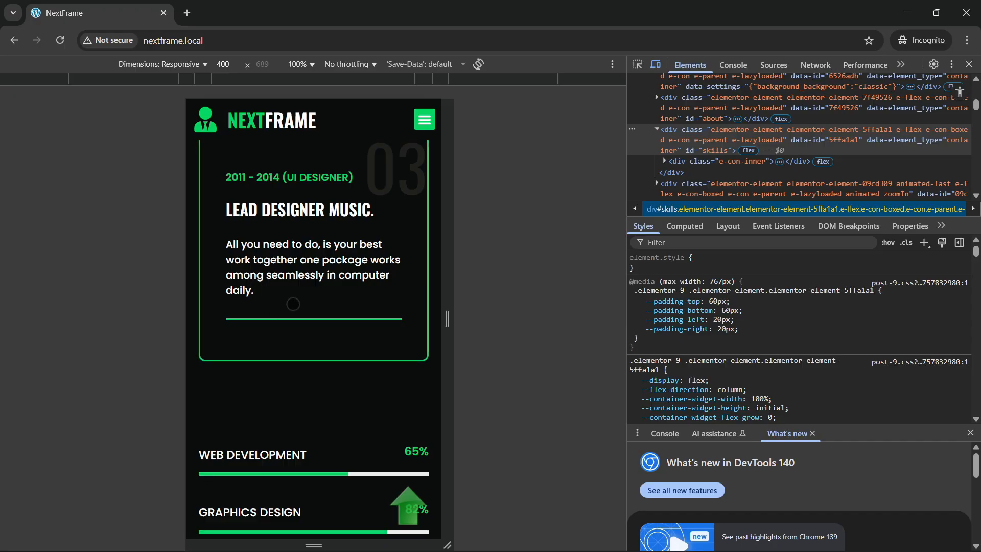
scroll(293, 304, down, 5)
scroll(330, 340, down, 5)
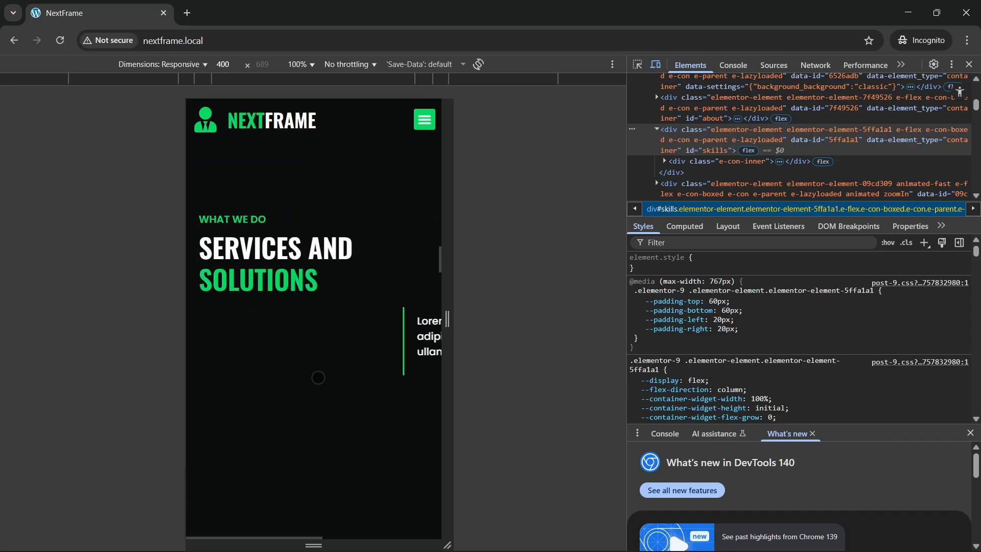
scroll(334, 333, down, 5)
scroll(335, 333, down, 11)
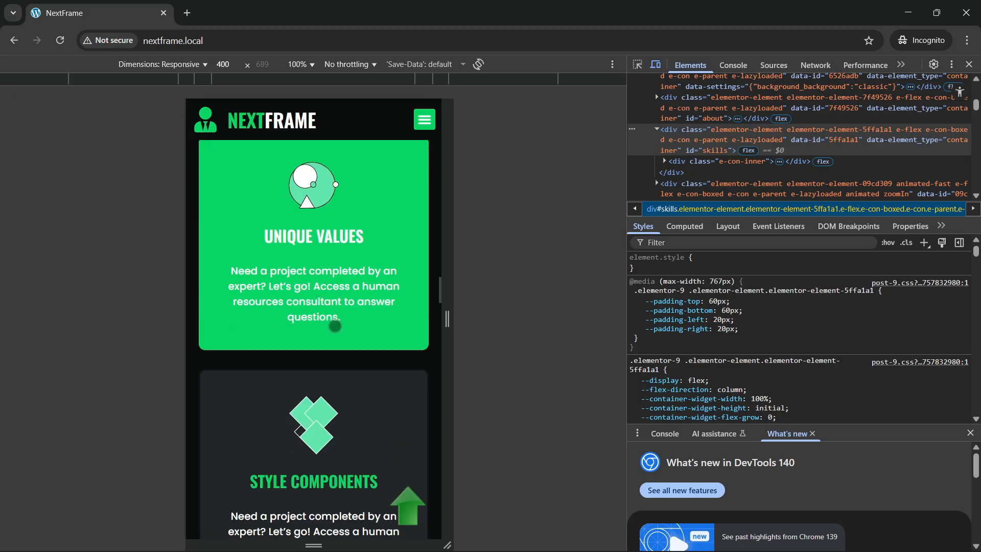
scroll(332, 331, up, 1)
scroll(332, 331, down, 5)
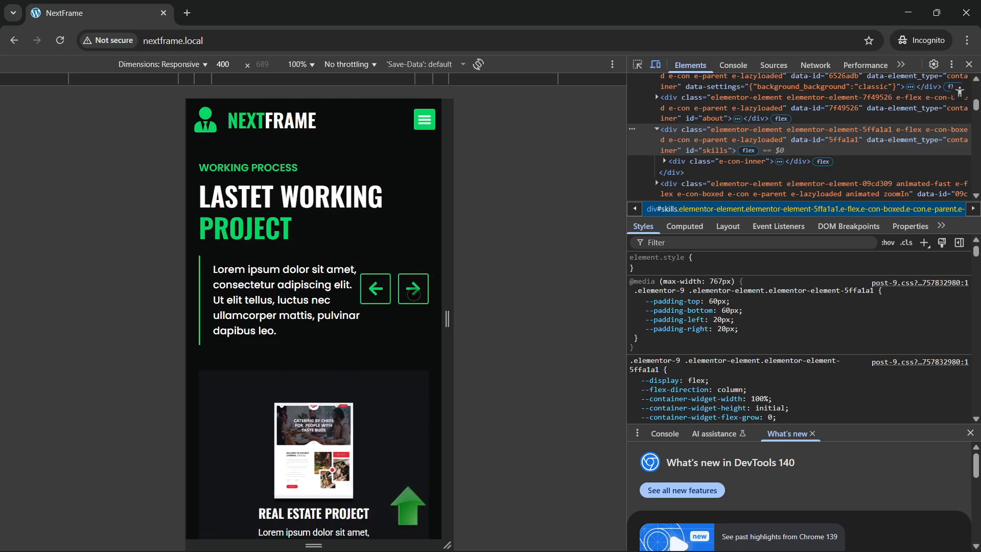
drag(447, 319, 464, 318)
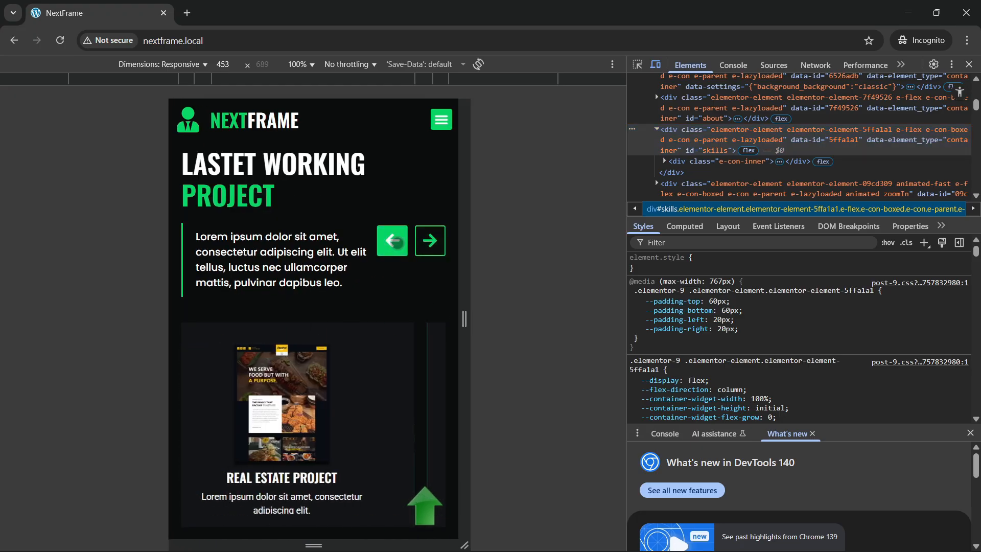
Step: Step the project slider back, then move the testimonials forward and back one card
click(395, 241)
scroll(309, 299, down, 3)
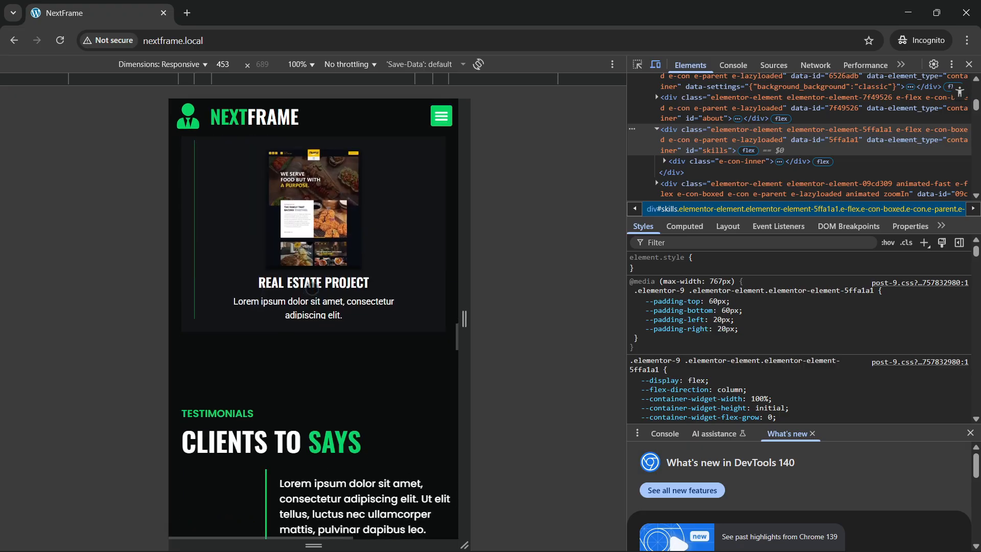
scroll(312, 299, down, 5)
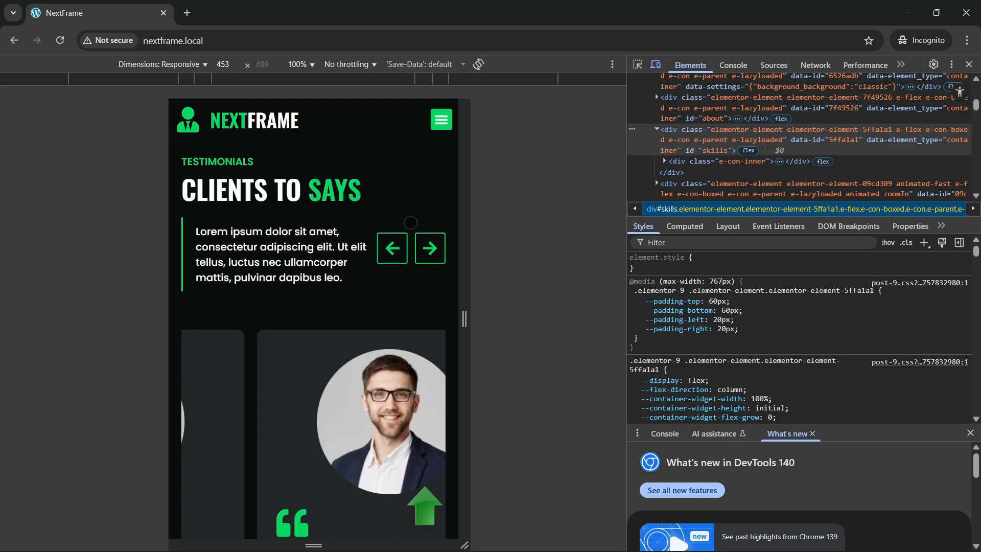
click(419, 261)
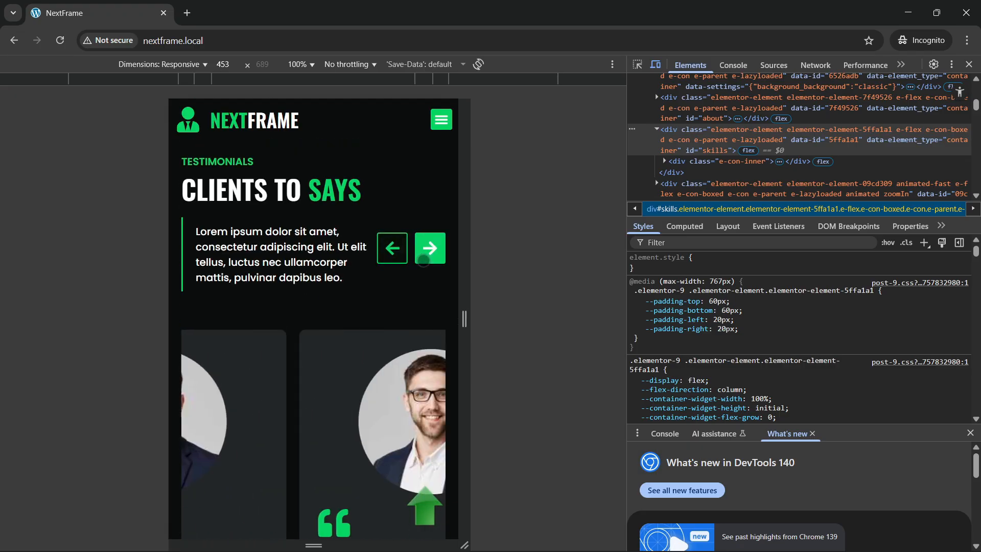
scroll(366, 300, down, 7)
scroll(367, 301, down, 1)
scroll(375, 271, up, 9)
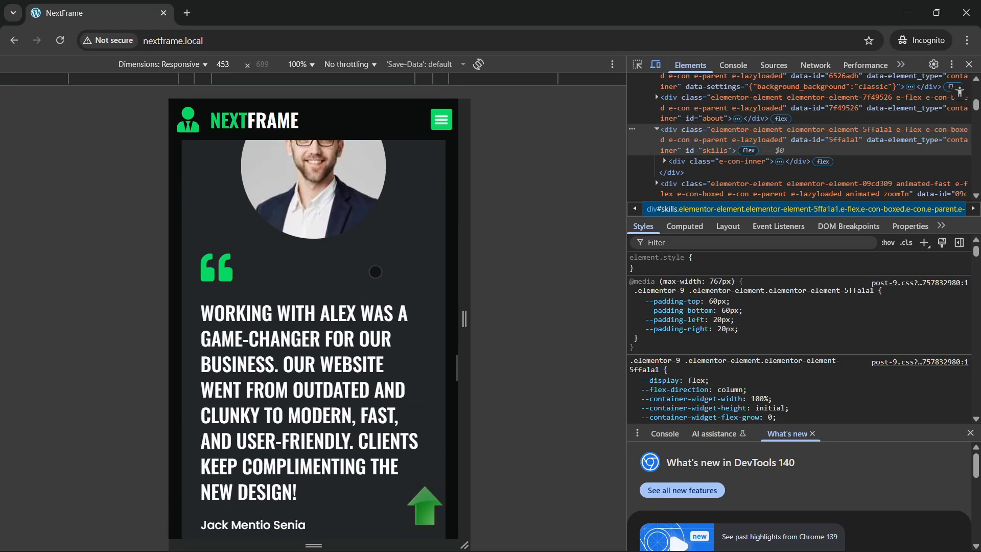
click(386, 310)
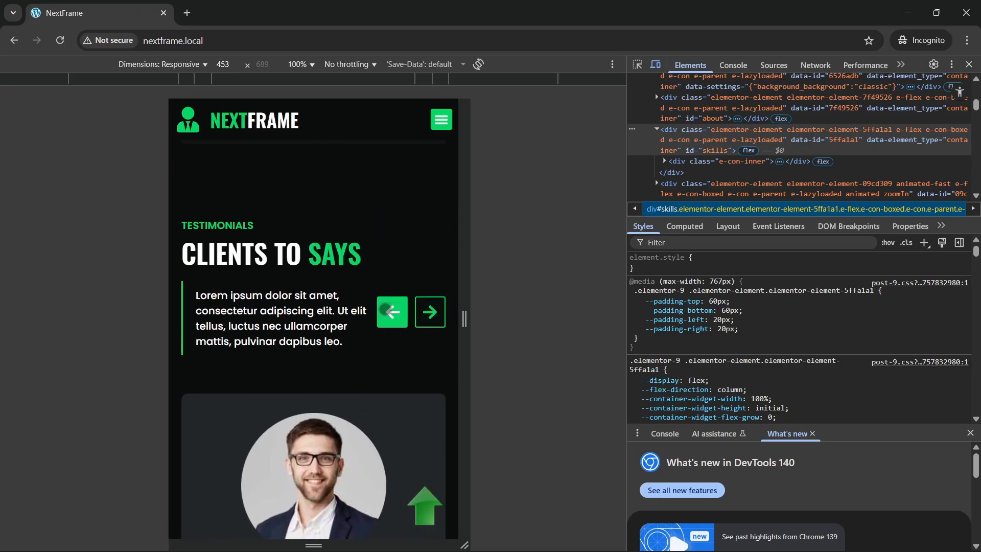
Step: Page the blog carousel forward three posts and back two, then scroll to the footer
scroll(306, 358, down, 6)
scroll(306, 358, down, 3)
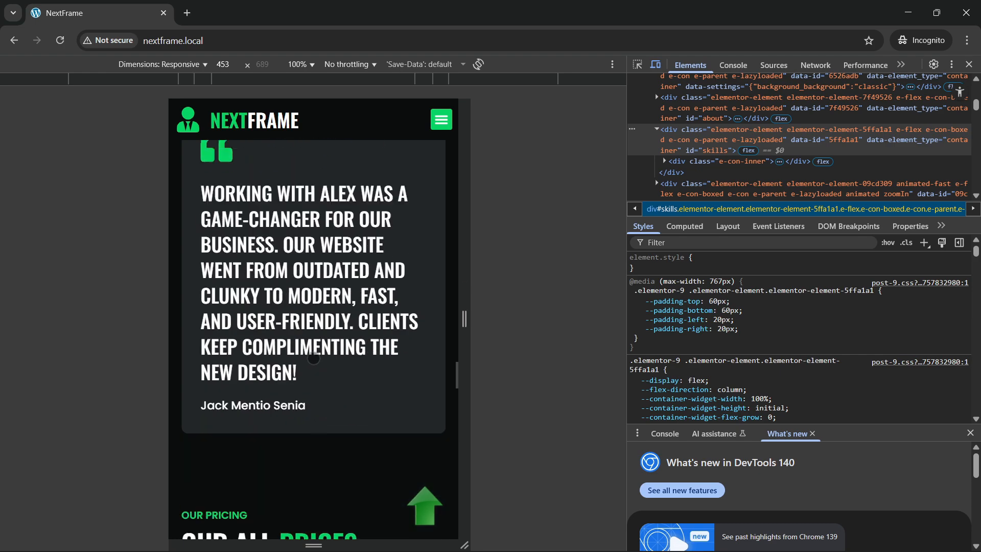
scroll(312, 358, down, 3)
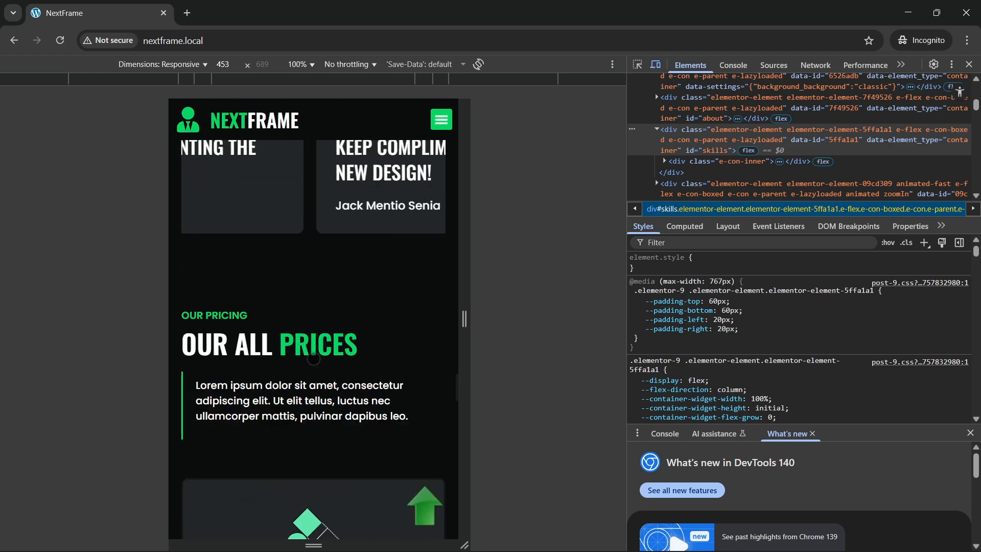
scroll(317, 356, down, 3)
scroll(331, 344, down, 10)
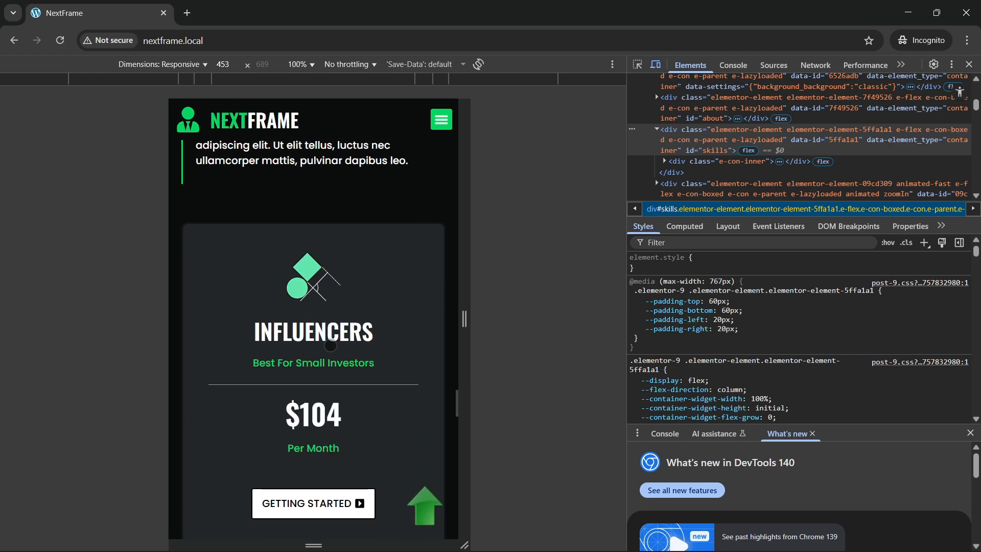
scroll(331, 349, down, 8)
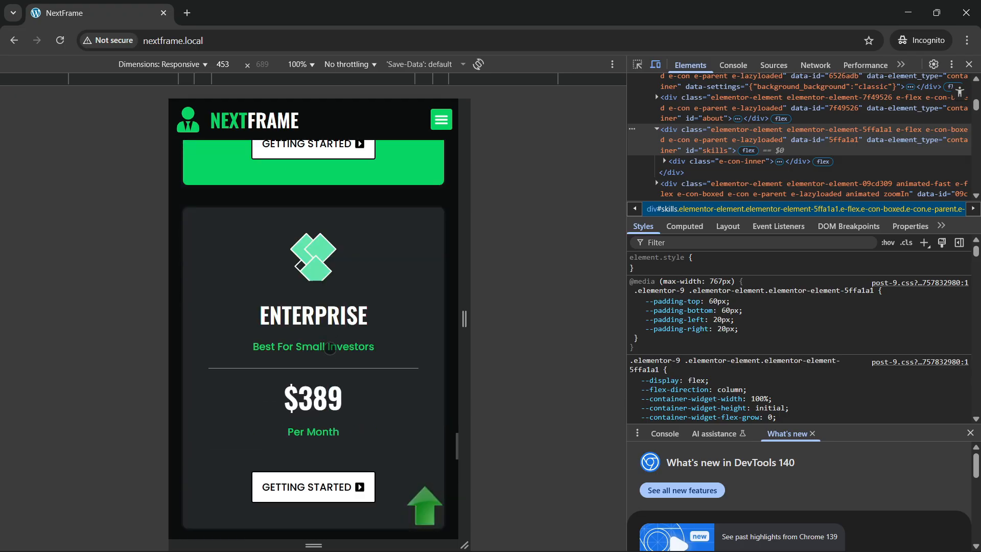
scroll(330, 348, up, 15)
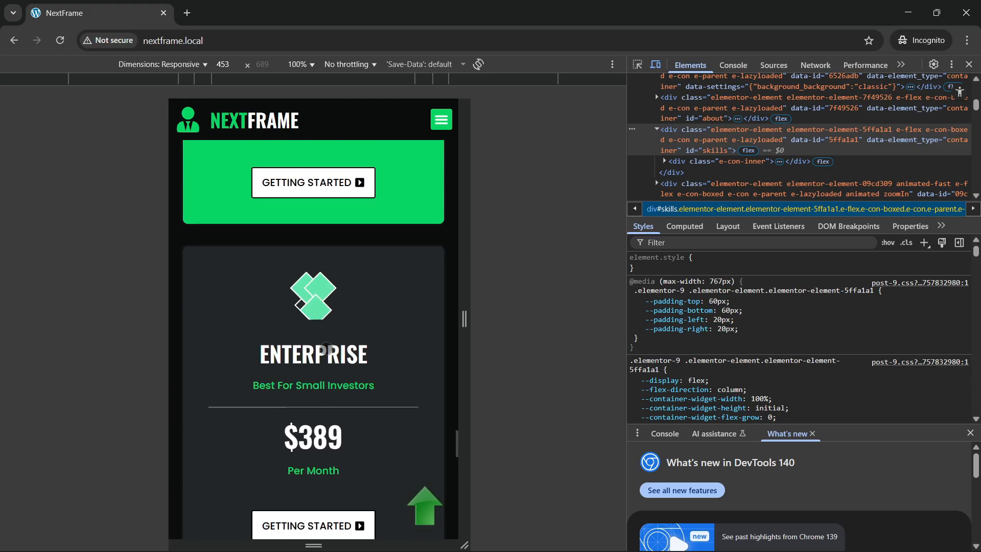
scroll(324, 350, up, 9)
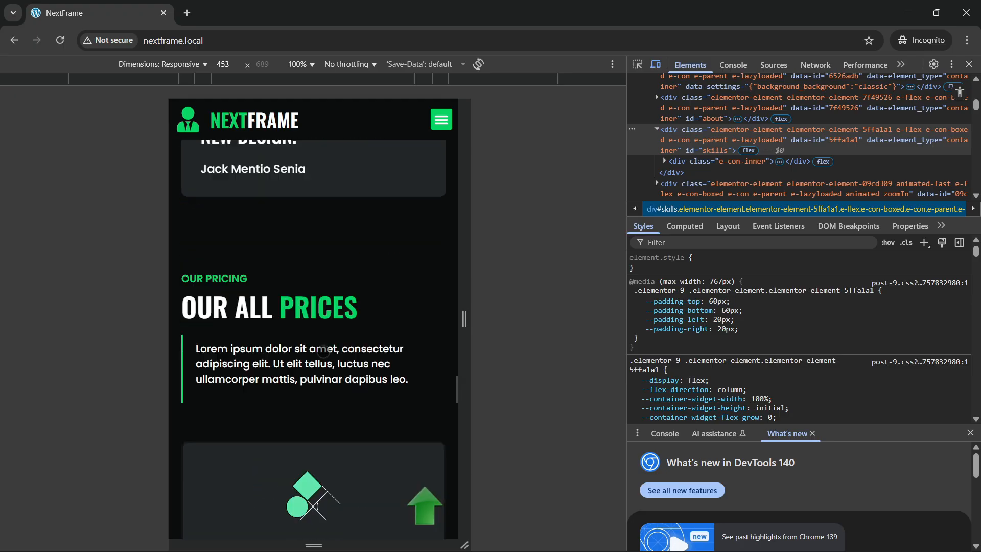
scroll(319, 347, down, 11)
scroll(316, 346, down, 12)
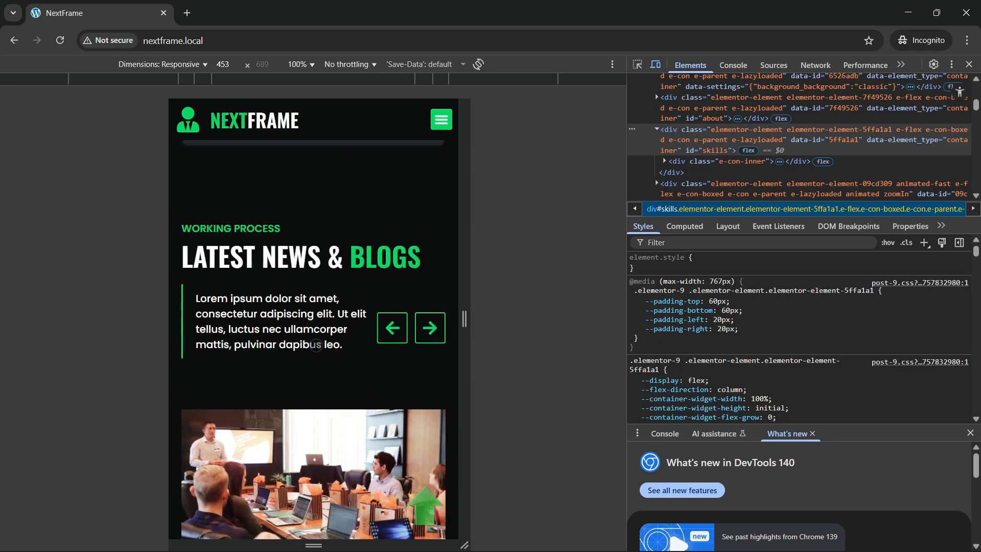
scroll(316, 344, down, 4)
scroll(395, 322, up, 2)
click(431, 268)
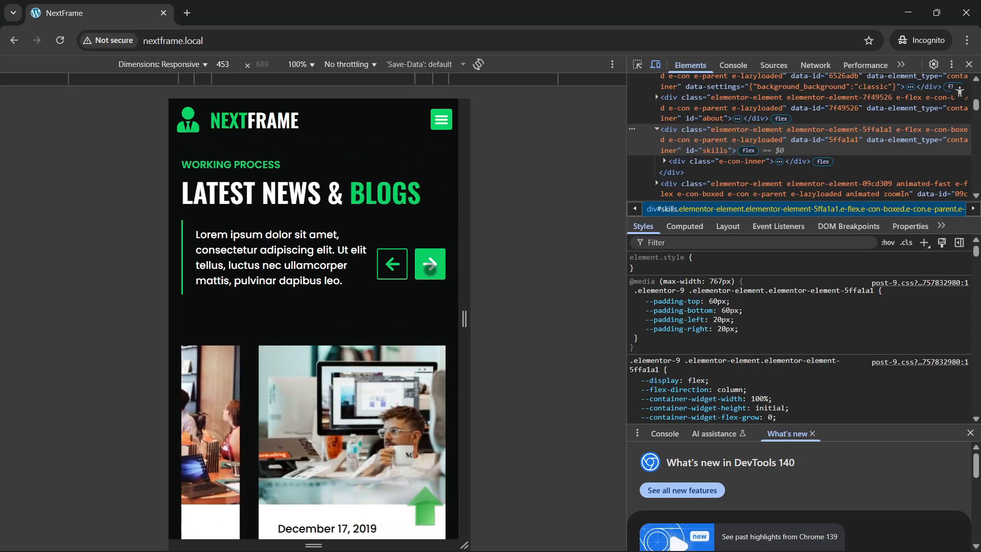
click(430, 268)
click(431, 268)
click(430, 269)
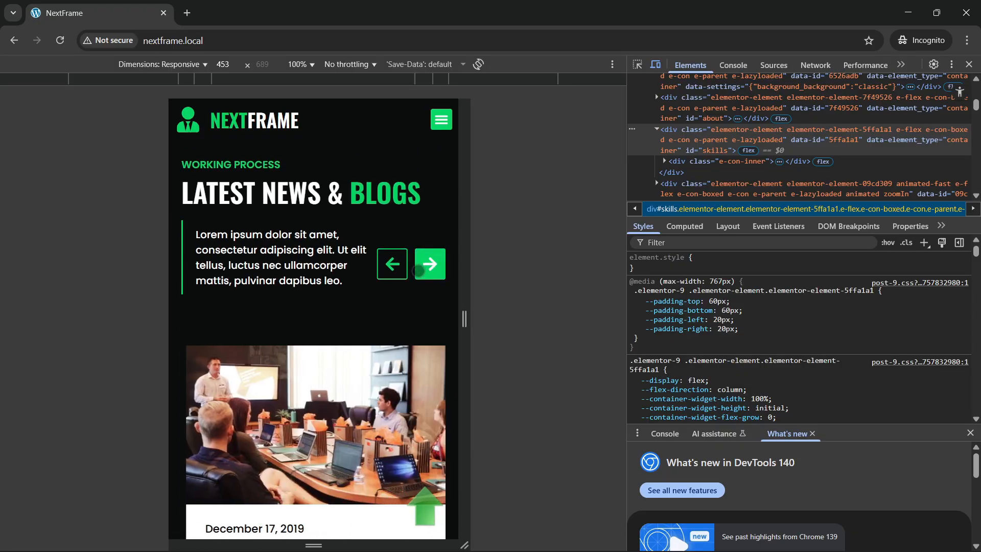
click(392, 264)
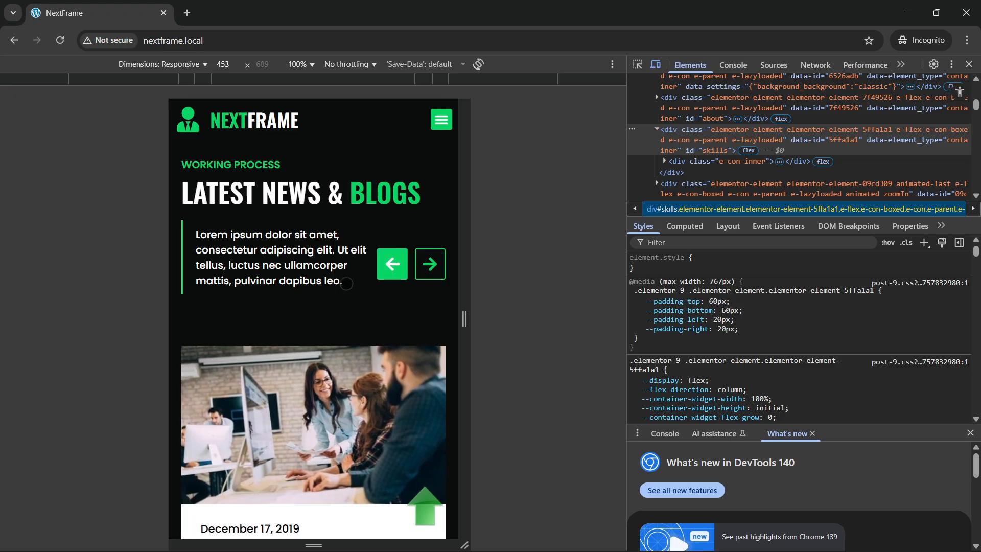
scroll(317, 306, down, 4)
scroll(297, 315, up, 2)
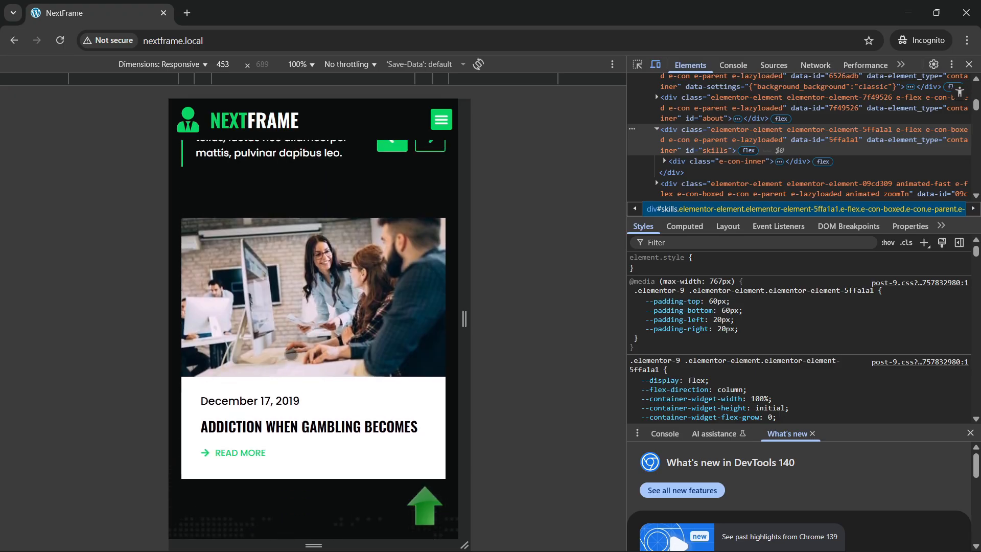
scroll(292, 352, down, 5)
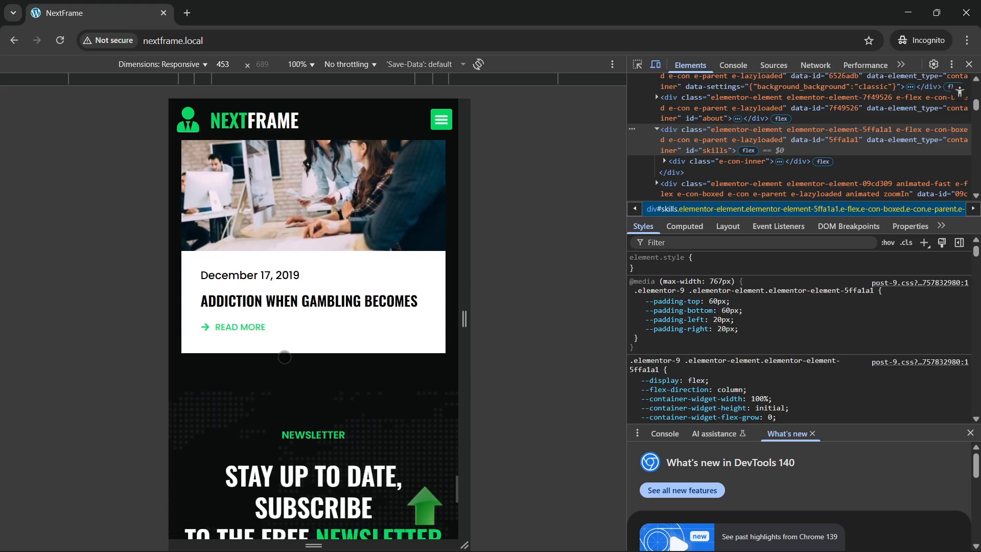
scroll(285, 360, down, 9)
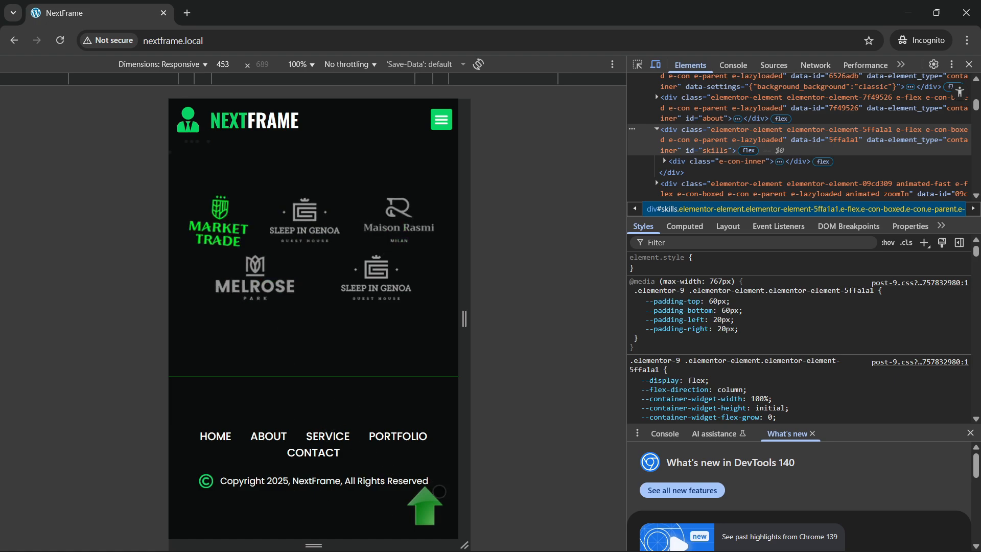
Step: Jump back to the top and toggle the mobile hamburger menu open and closed
click(427, 522)
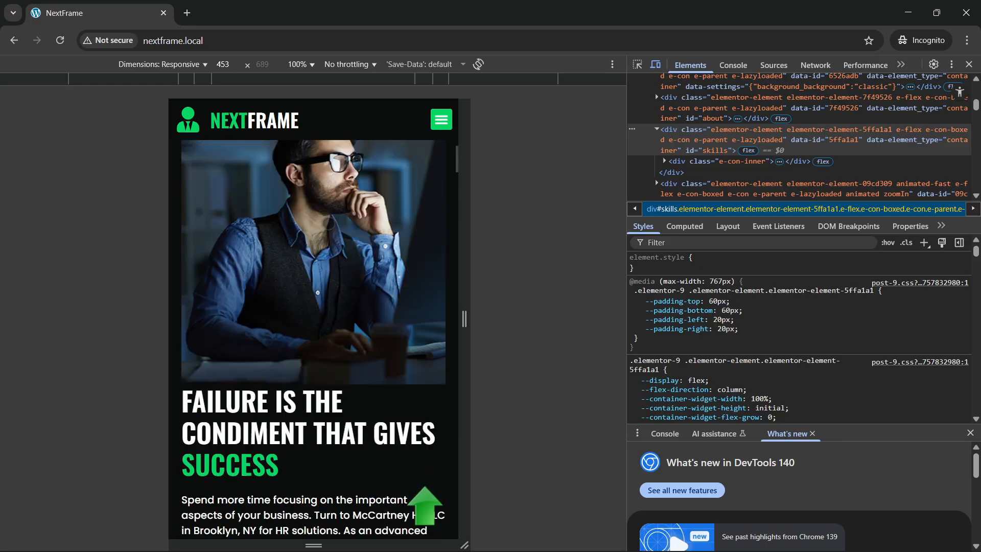
click(438, 121)
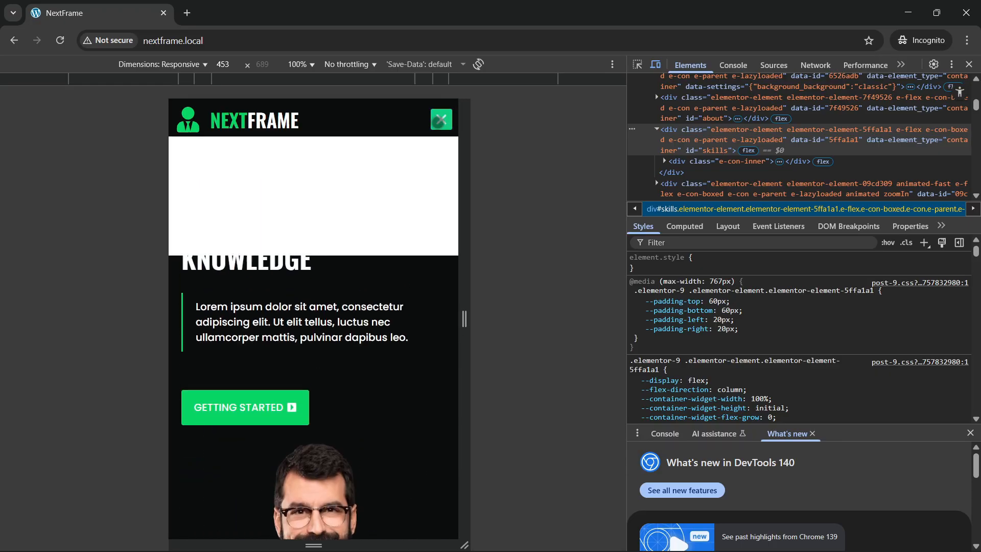
click(438, 121)
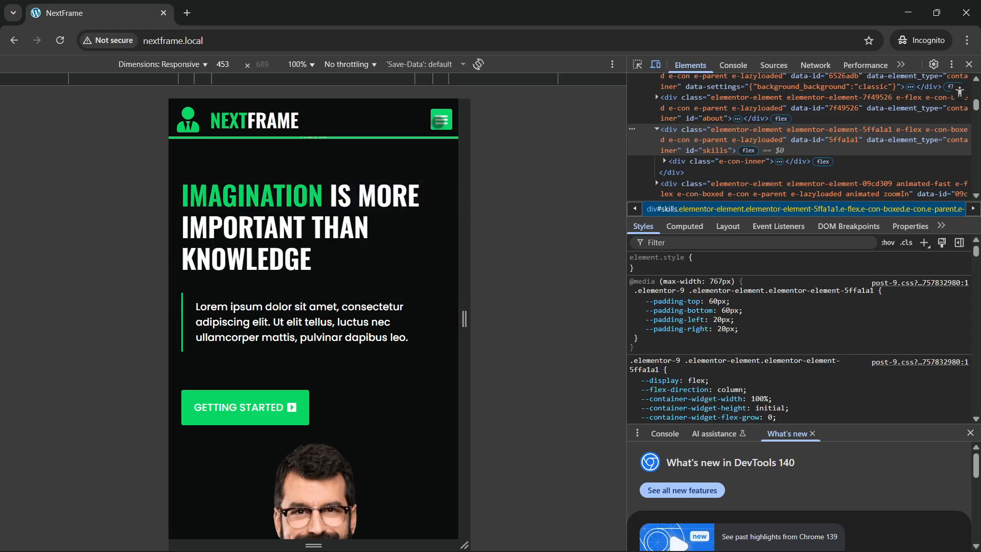
click(438, 122)
click(438, 122)
Step: Use the mobile menu to jump to About, Skills, Services, Testimonials and Contact in turn
click(438, 121)
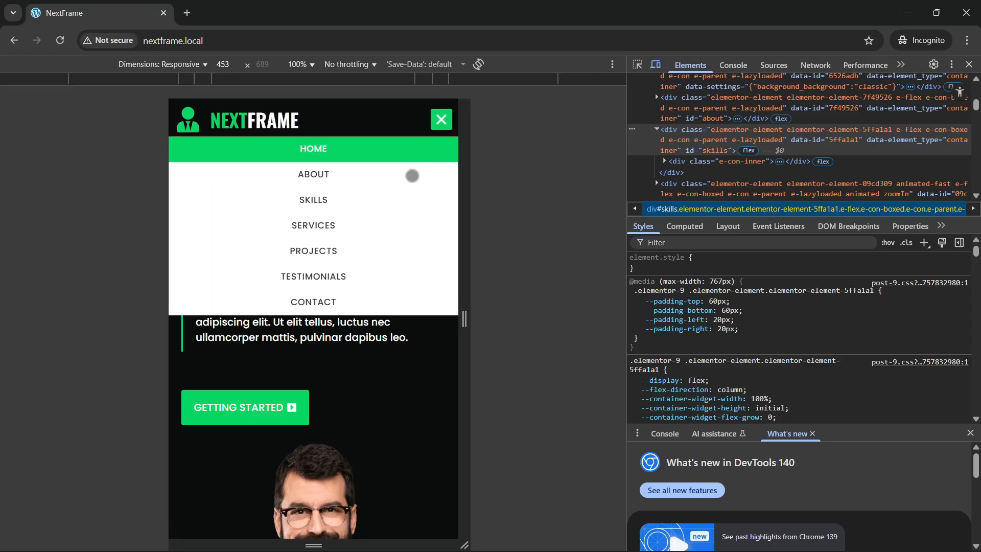
click(300, 179)
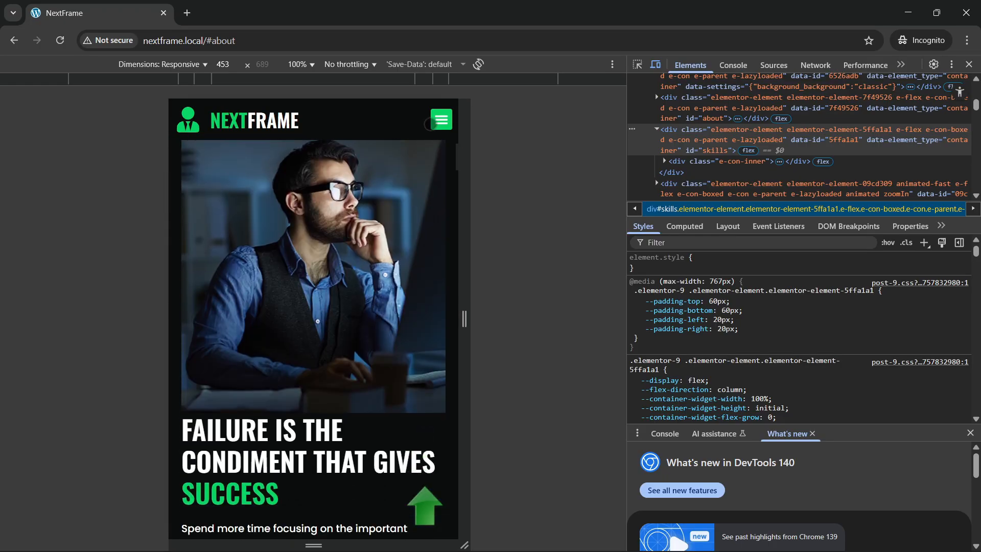
click(438, 121)
click(312, 207)
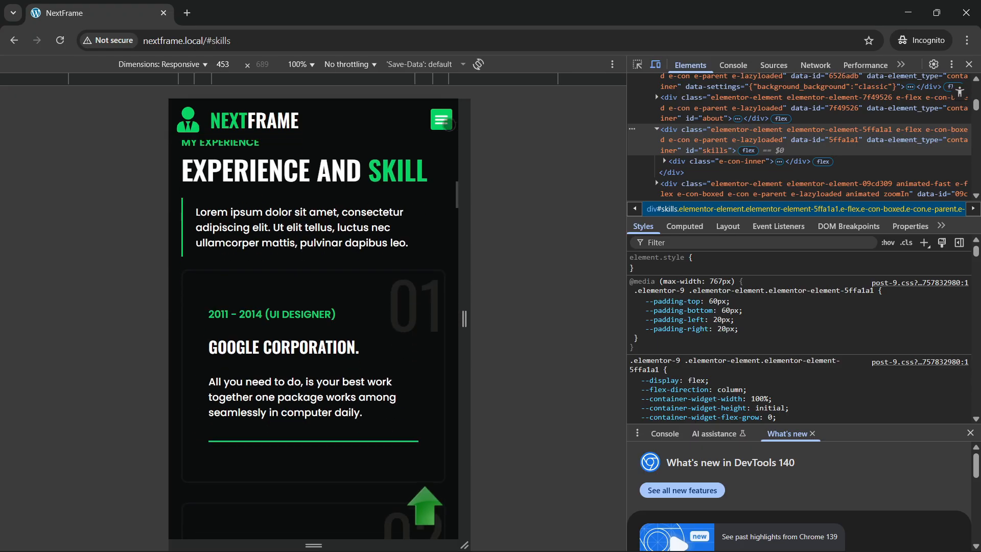
click(438, 121)
click(325, 225)
click(438, 121)
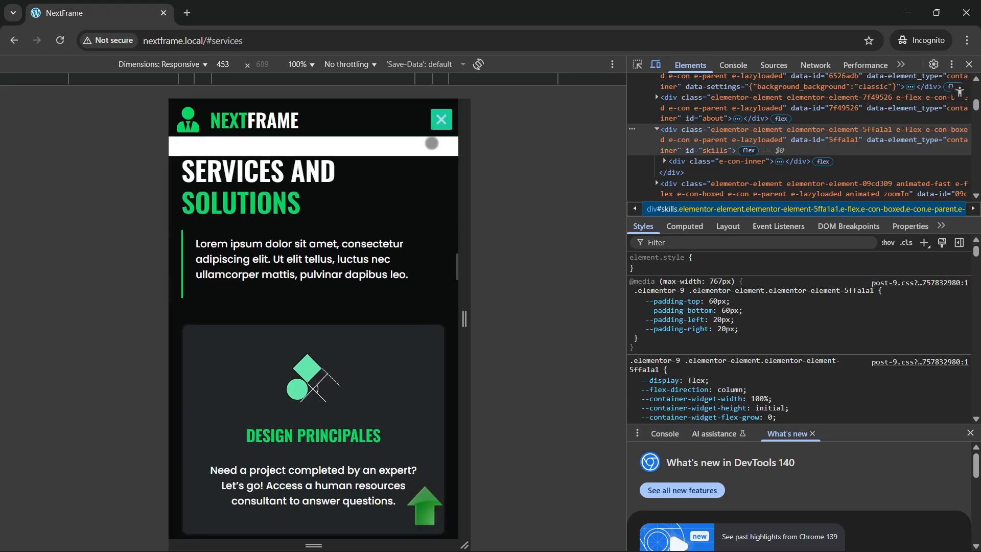
click(313, 275)
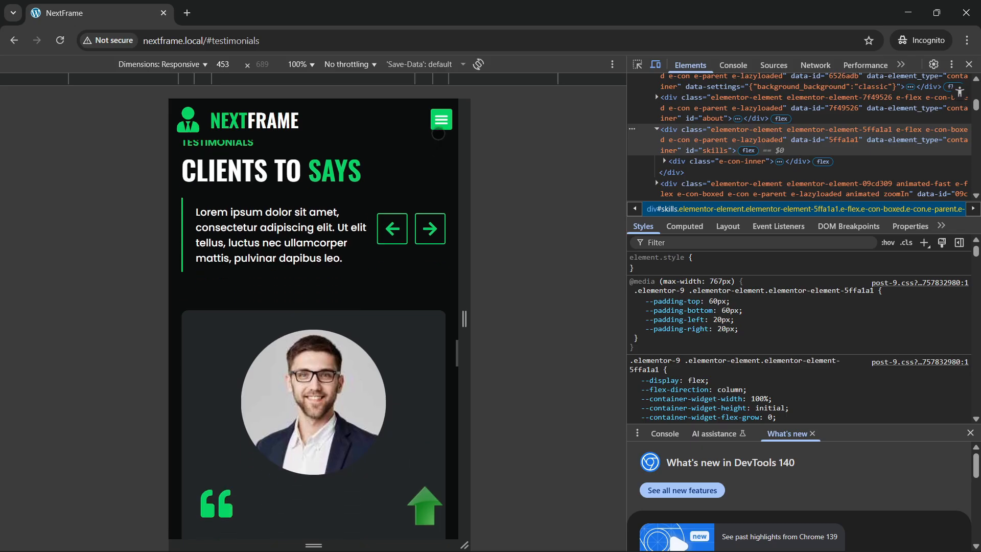
click(440, 121)
click(324, 298)
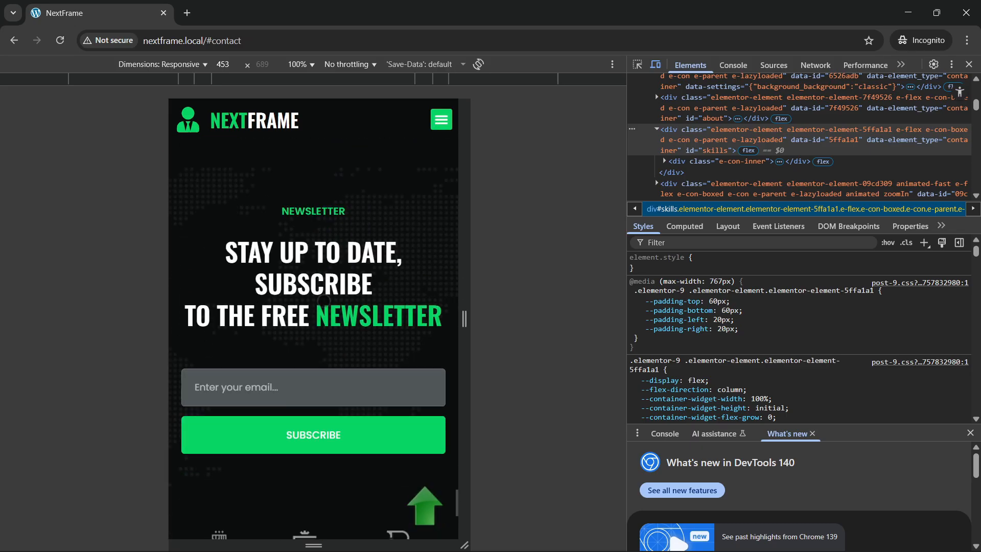
Step: Scroll back up and close DevTools to return to the desktop layout
scroll(350, 282, up, 10)
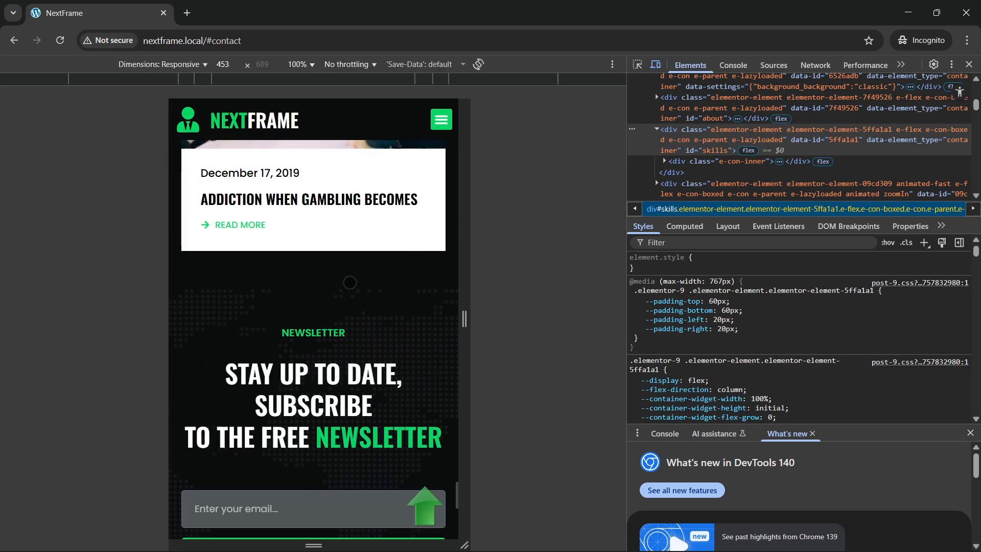
scroll(348, 282, up, 10)
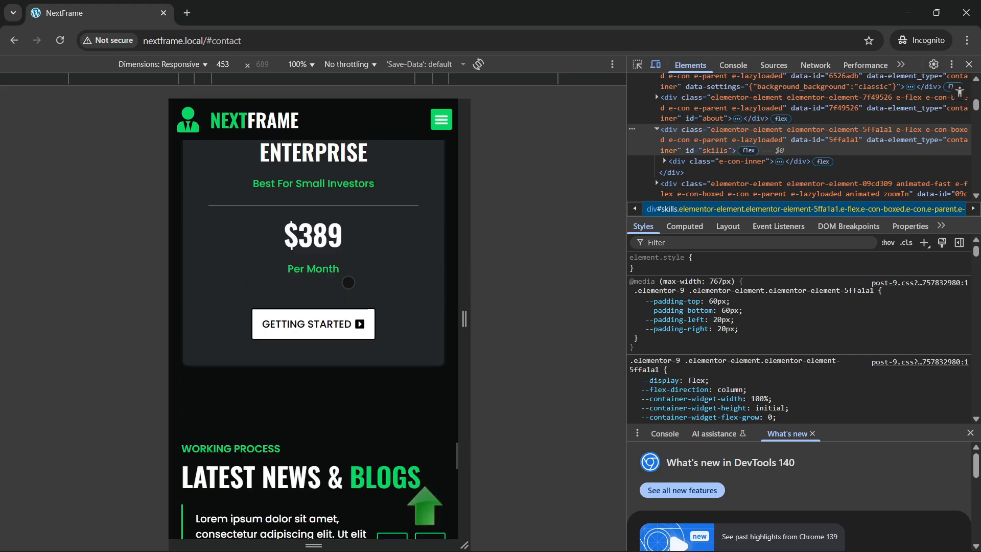
scroll(348, 282, up, 10)
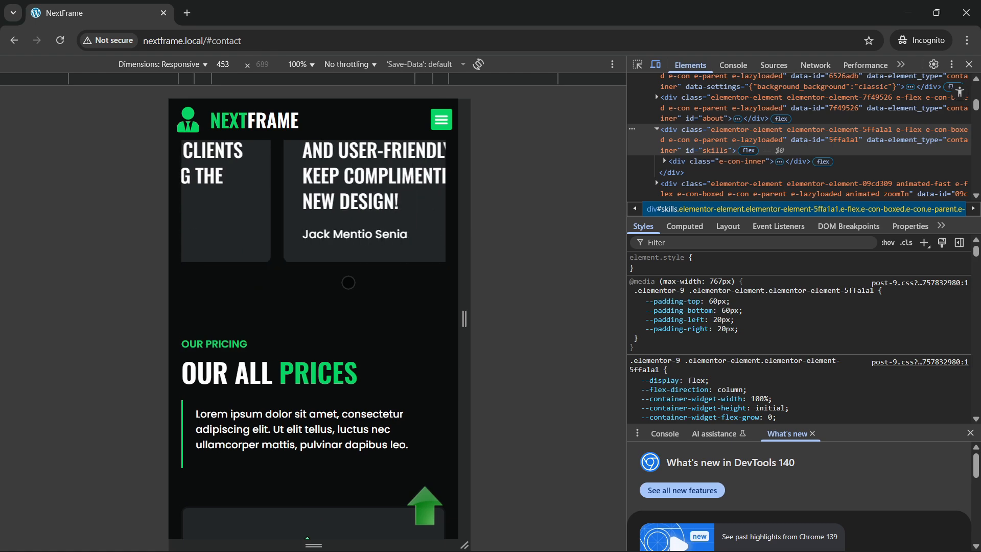
click(968, 65)
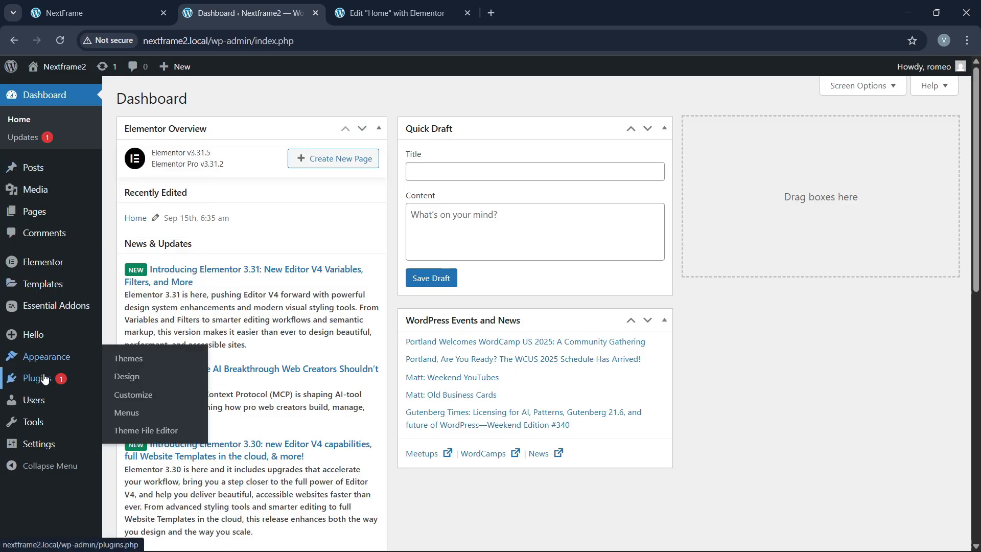
Step: Check Themes, Plugins and All Pages, briefly opening Home in Elementor before returning to Pages
mouse_move(44, 379)
click(134, 364)
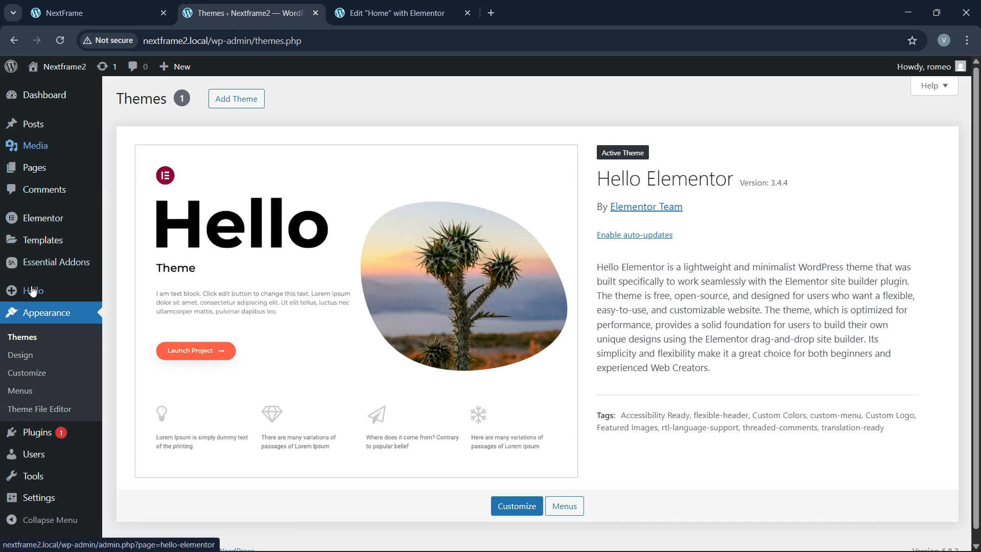
mouse_move(32, 440)
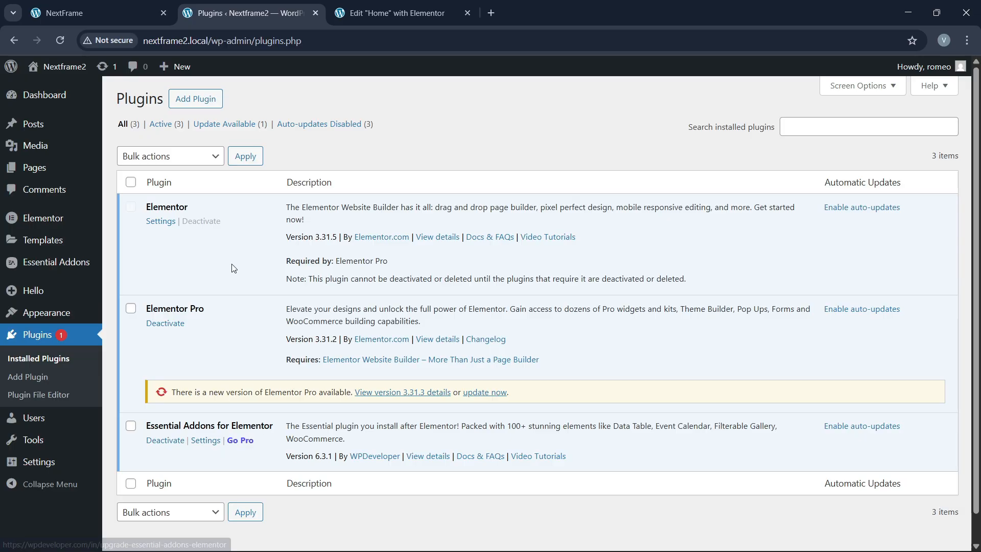
mouse_move(45, 294)
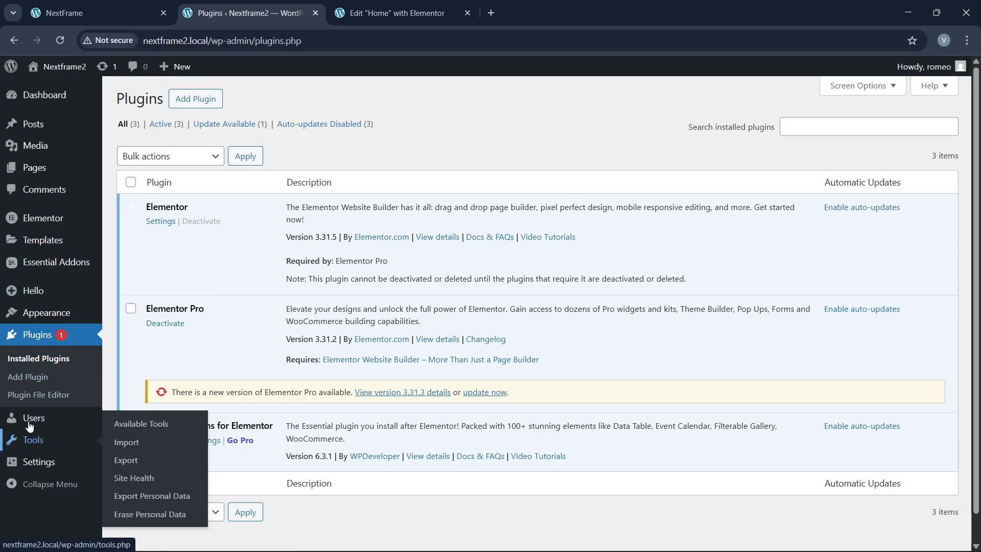
mouse_move(40, 168)
click(125, 170)
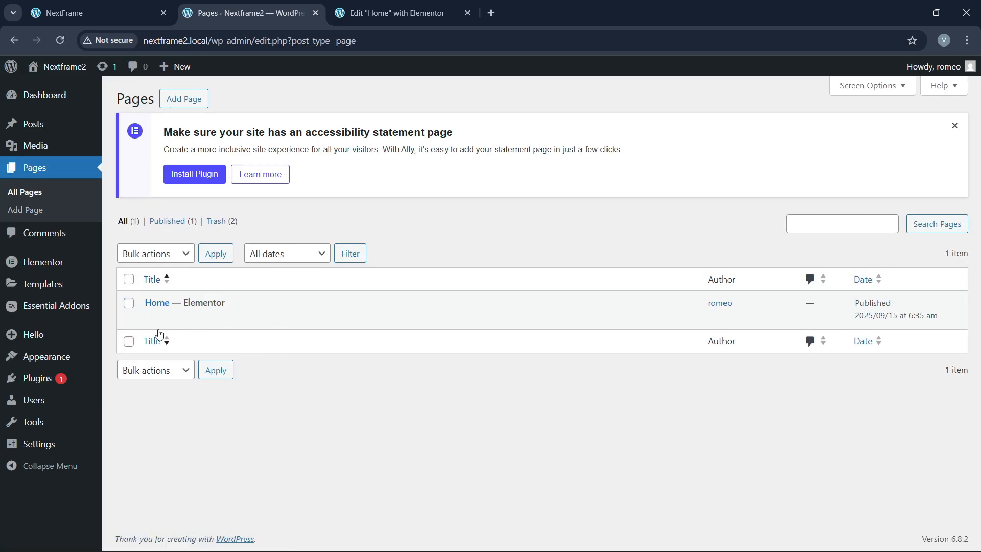
click(351, 332)
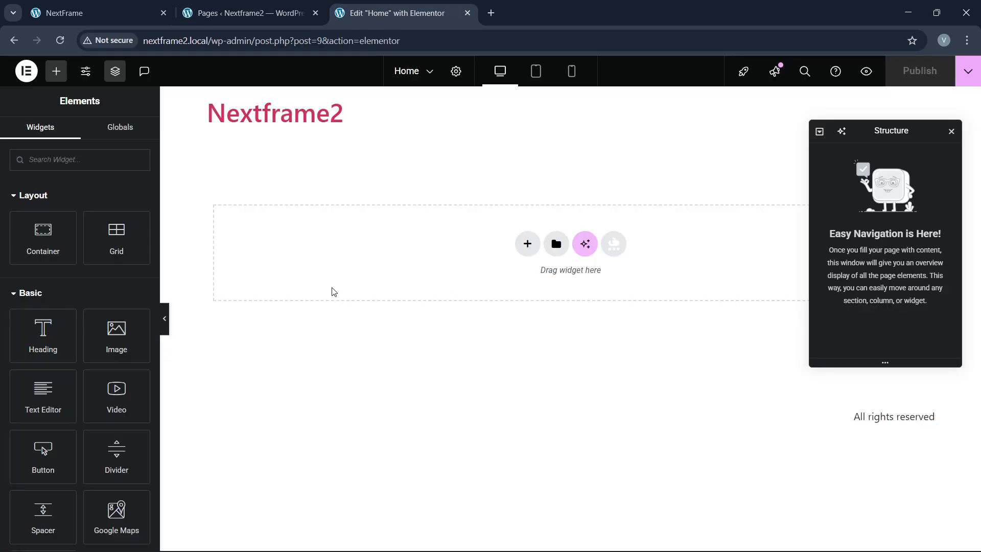
click(269, 6)
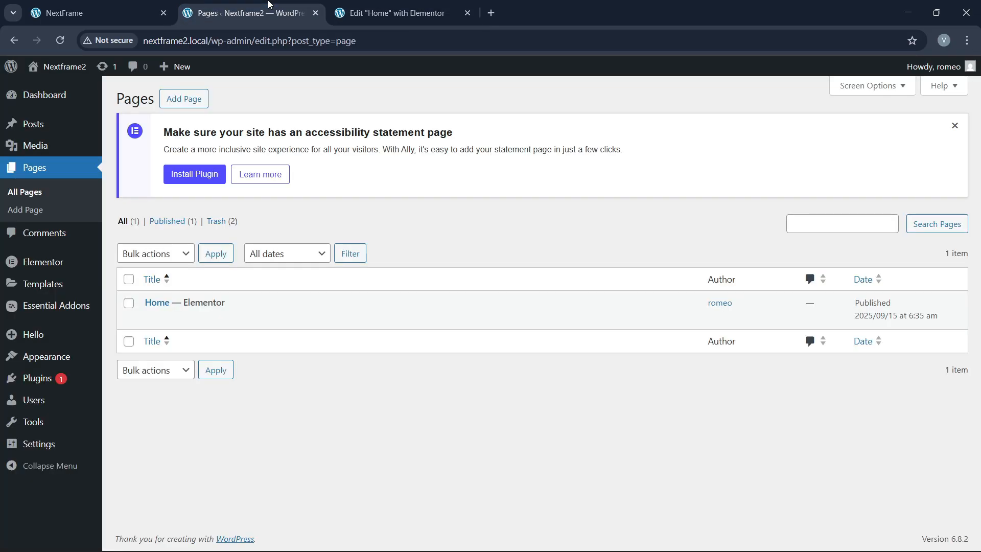
Step: Upload all files from the NextFrame images folder via Media > Add New and review the results
mouse_move(40, 149)
click(118, 148)
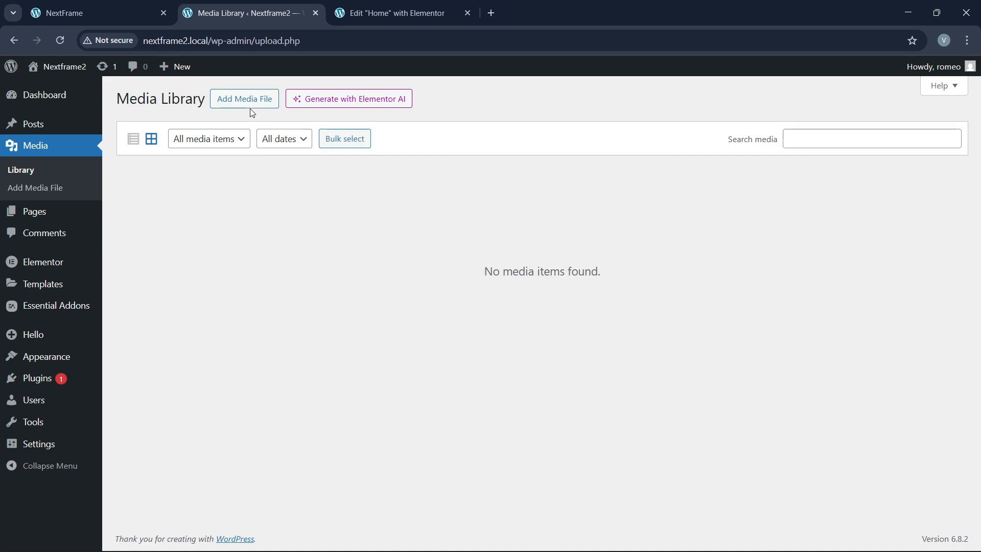
click(252, 110)
click(551, 197)
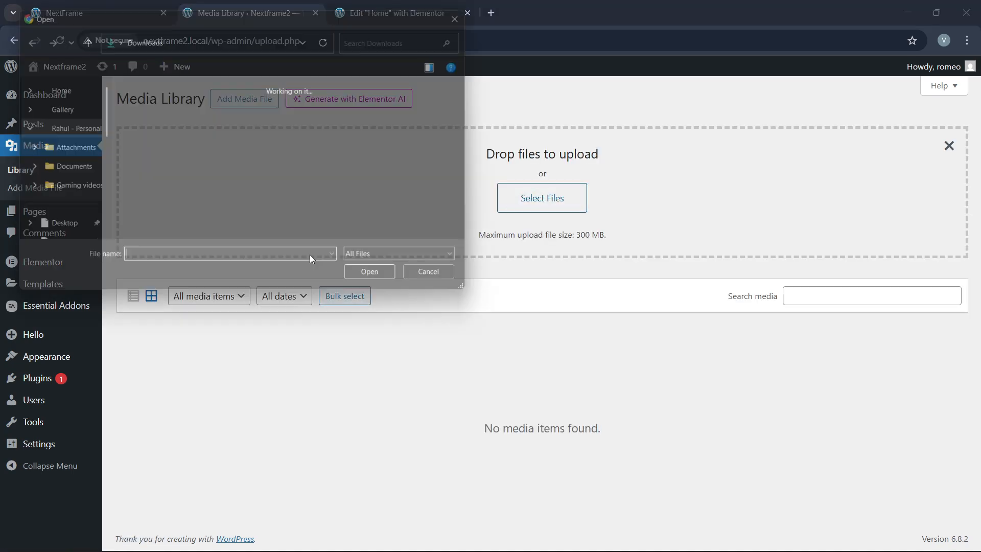
scroll(299, 196, down, 1)
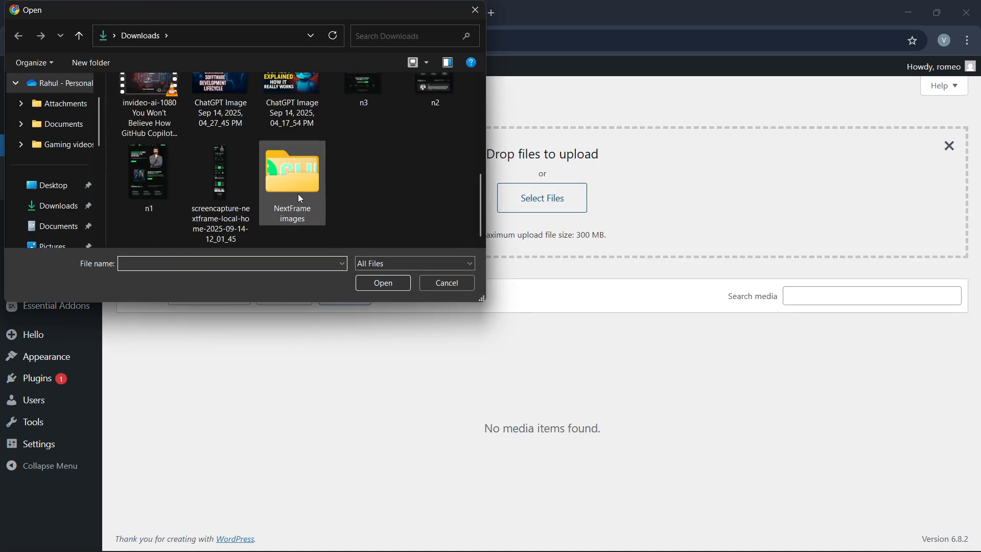
double_click(308, 193)
key(ctrl+a)
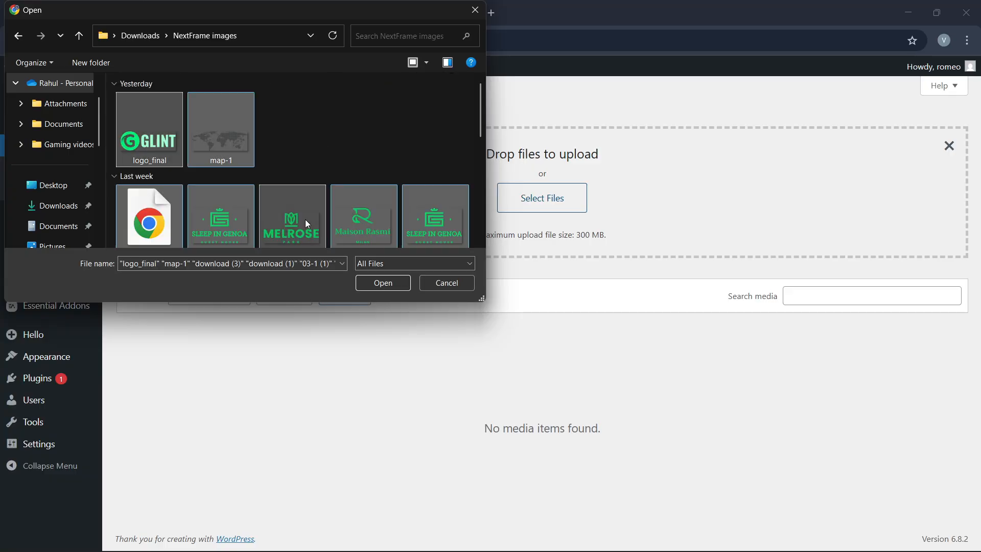
click(381, 282)
scroll(256, 314, down, 9)
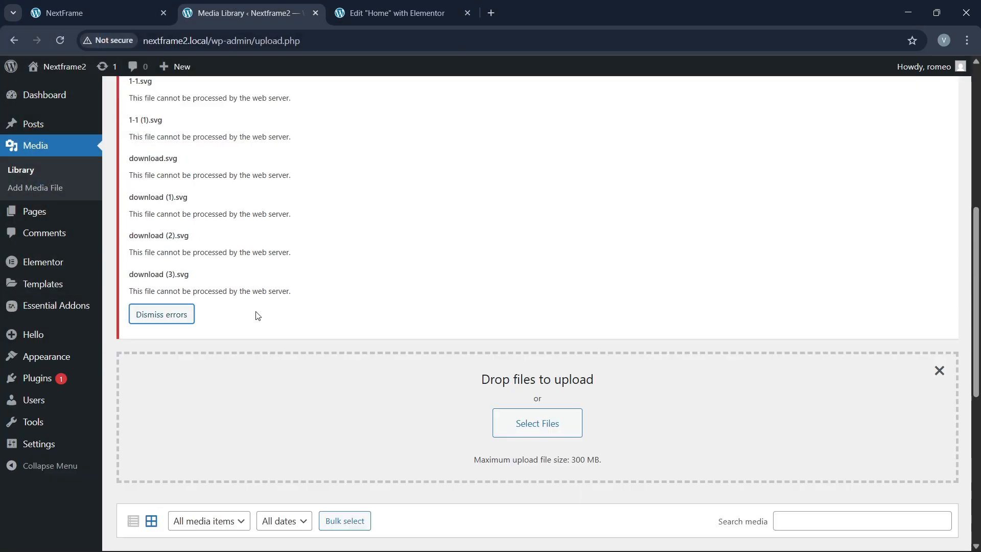
scroll(273, 346, up, 4)
scroll(214, 183, up, 6)
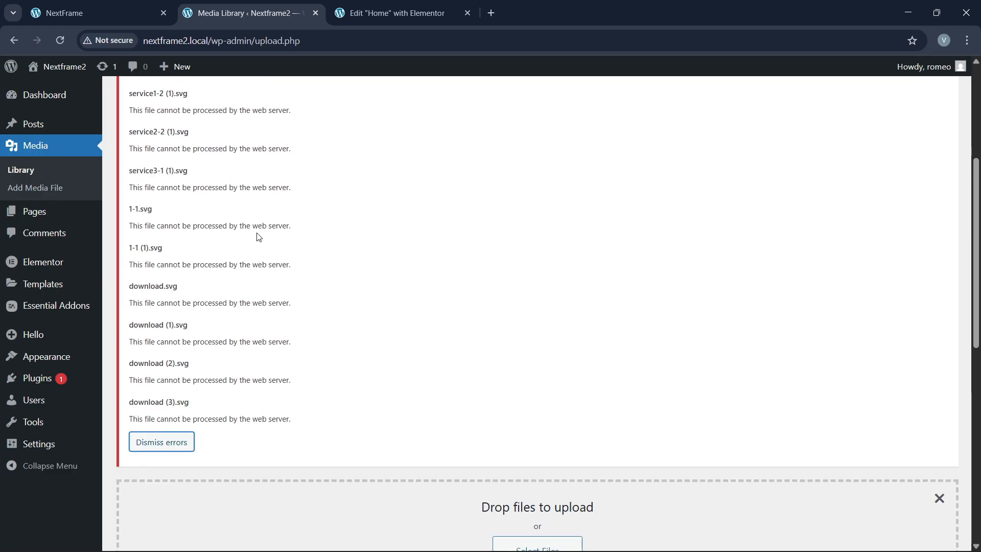
scroll(225, 279, down, 15)
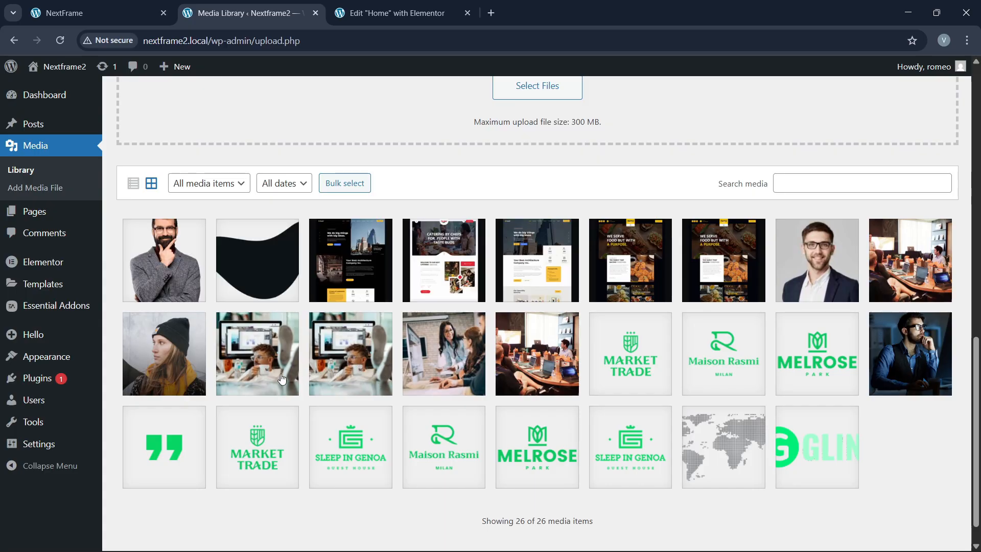
scroll(511, 394, up, 2)
scroll(501, 392, down, 3)
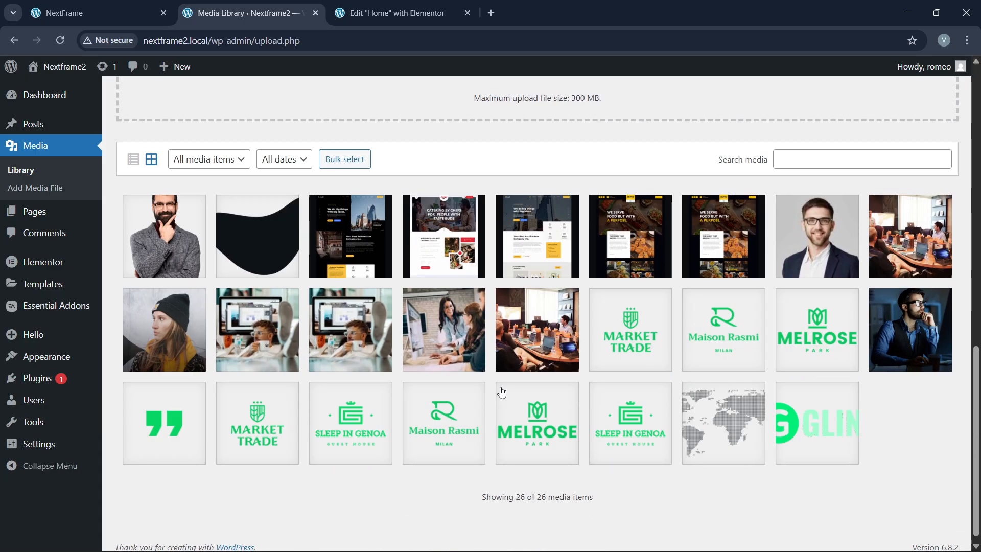
scroll(378, 388, up, 15)
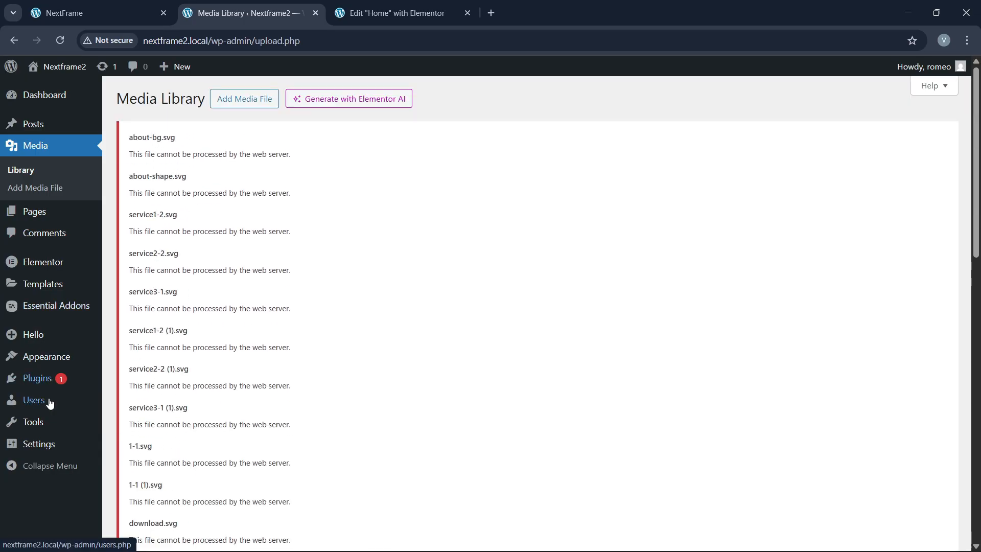
Step: In Reading settings, set the homepage to the static page Home and save
click(129, 442)
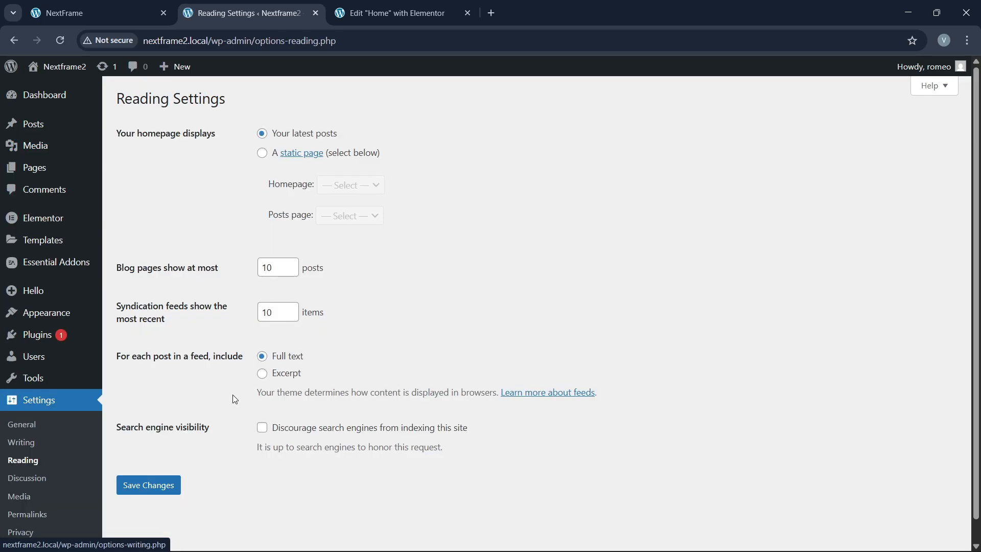
click(262, 154)
click(360, 188)
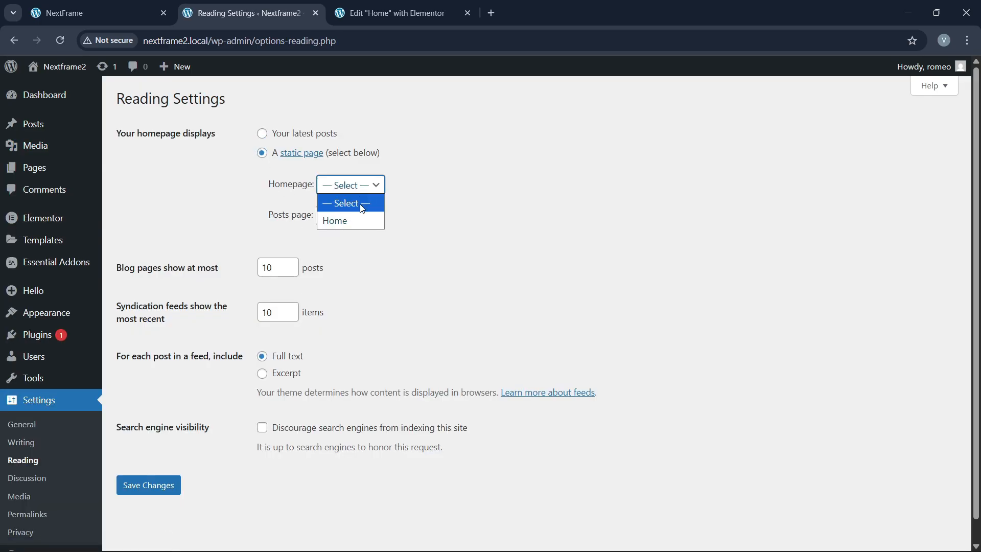
click(340, 220)
click(171, 483)
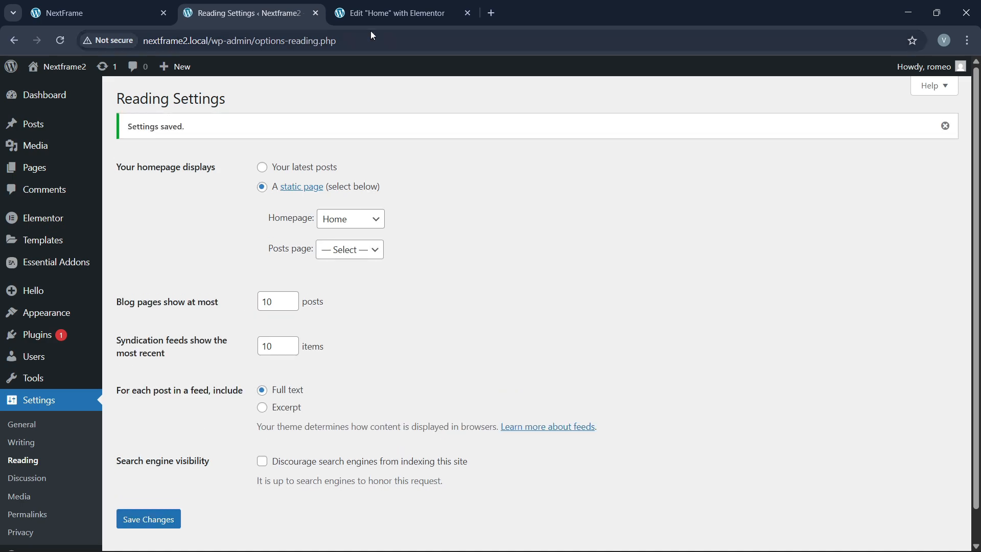
Step: Open the live site in a new tab from the admin bar
click(376, 10)
click(295, 4)
mouse_move(59, 66)
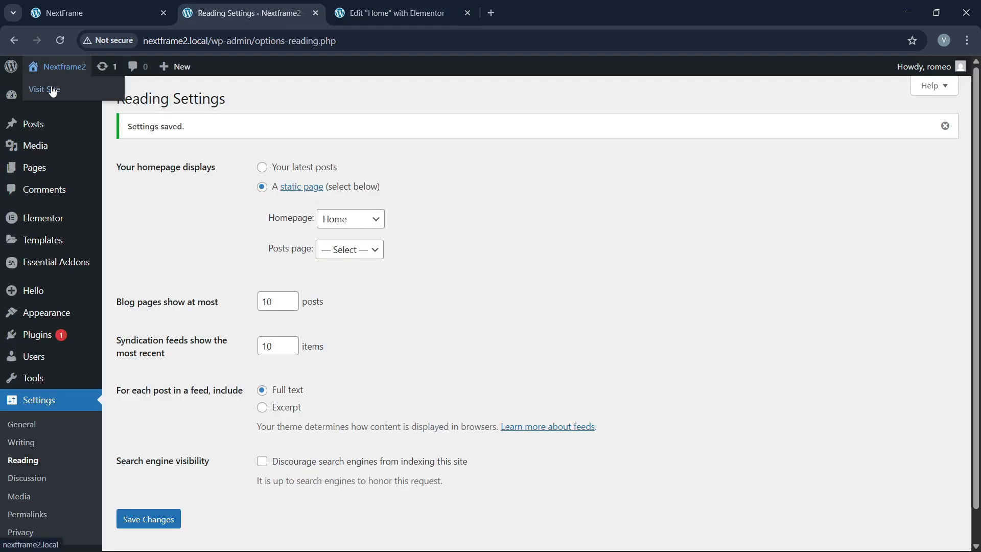
right_click(48, 90)
click(84, 100)
key(ctrl+Tab)
key(ctrl+Tab)
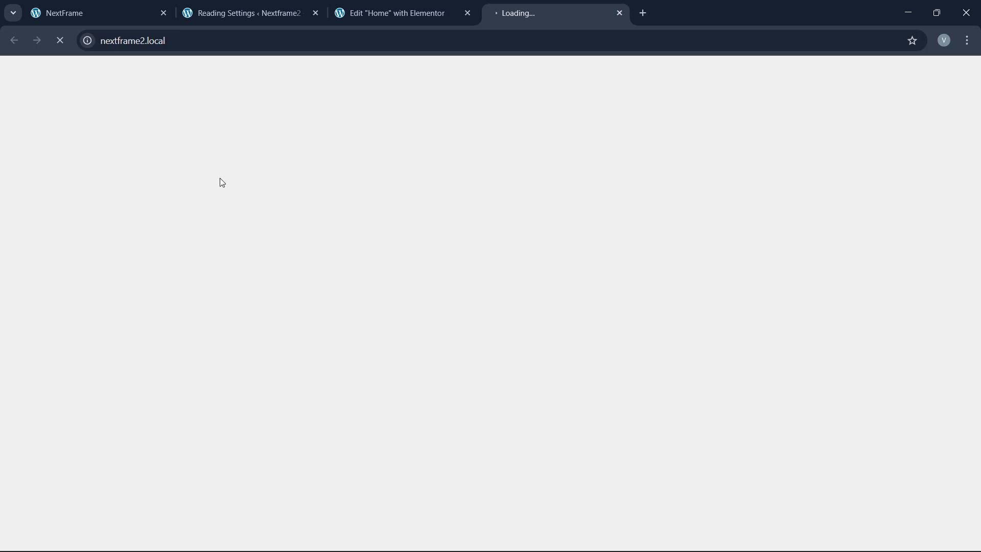
Step: Check the loading site and original NextFrame homepage, then return to Elementor's Home editor
click(436, 5)
click(541, 5)
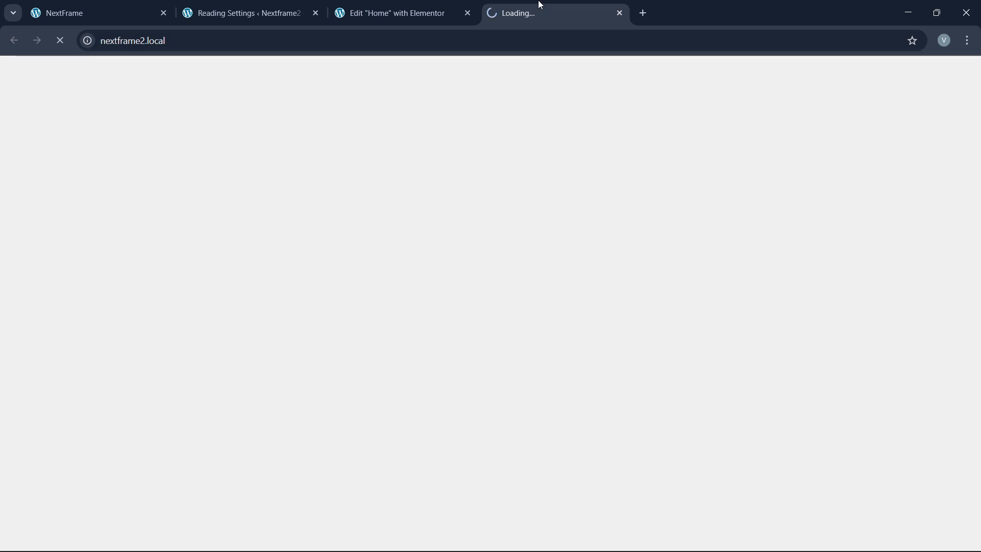
click(463, 5)
click(556, 9)
click(402, 5)
click(280, 4)
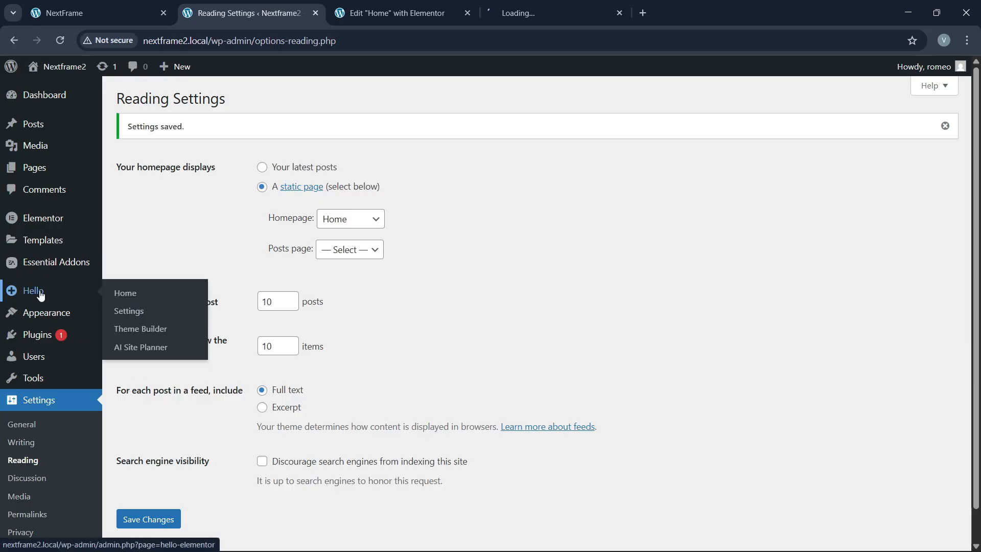
click(120, 4)
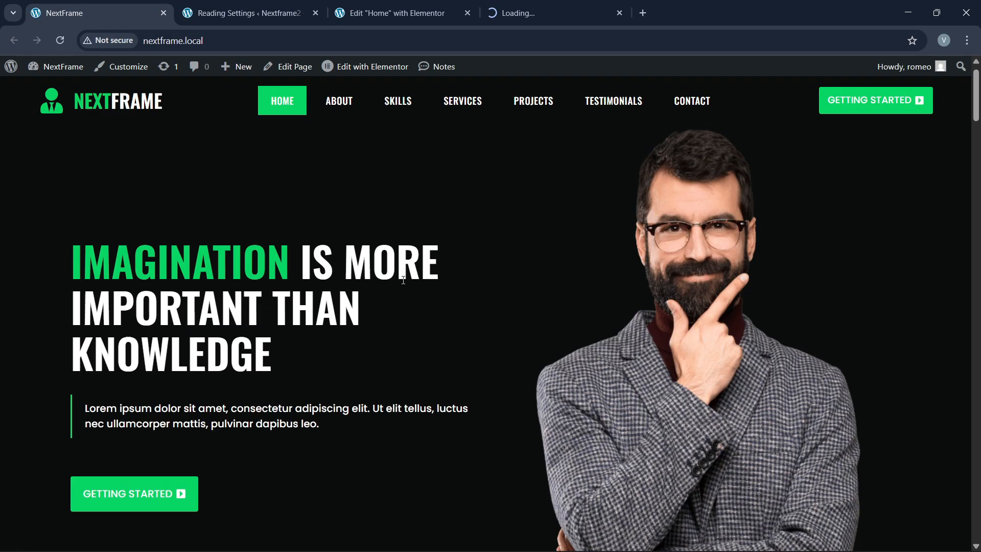
click(434, 5)
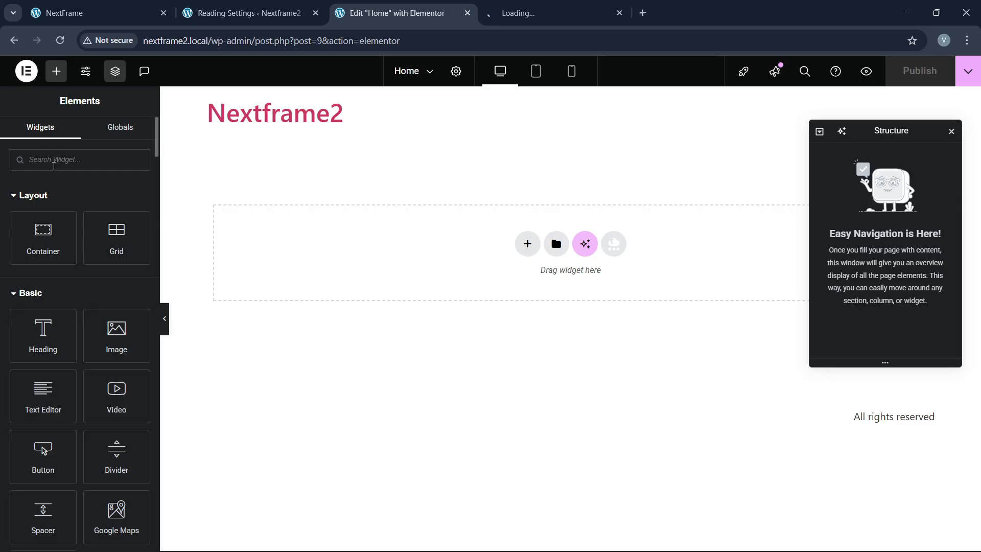
Step: Open Elementor's Site Settings to Global Colors, closing the unfinished loading tab
click(86, 73)
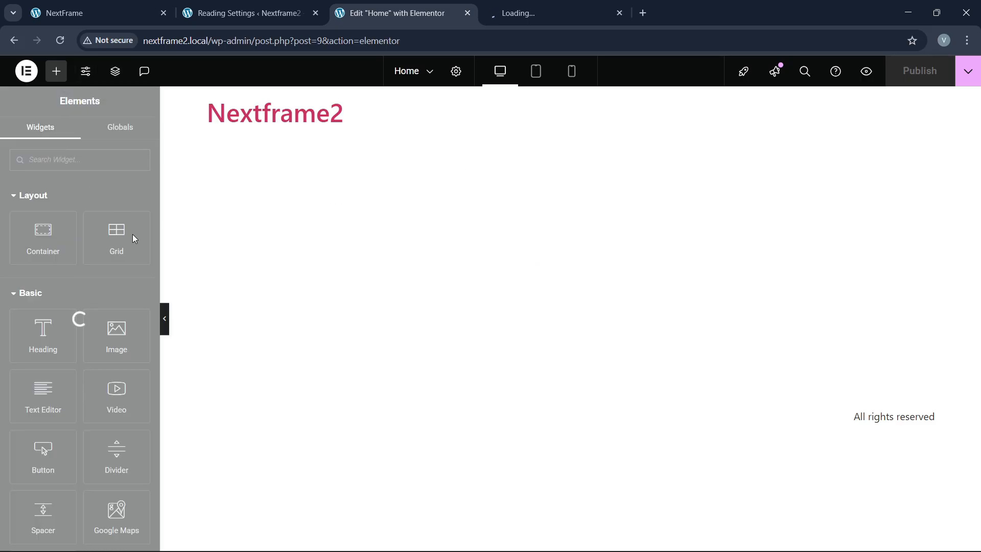
click(536, 13)
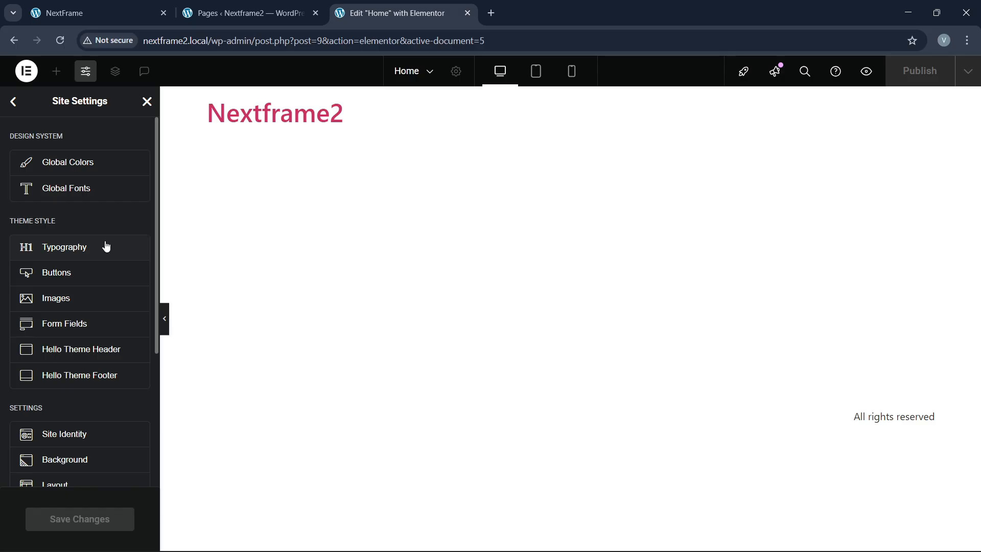
click(82, 170)
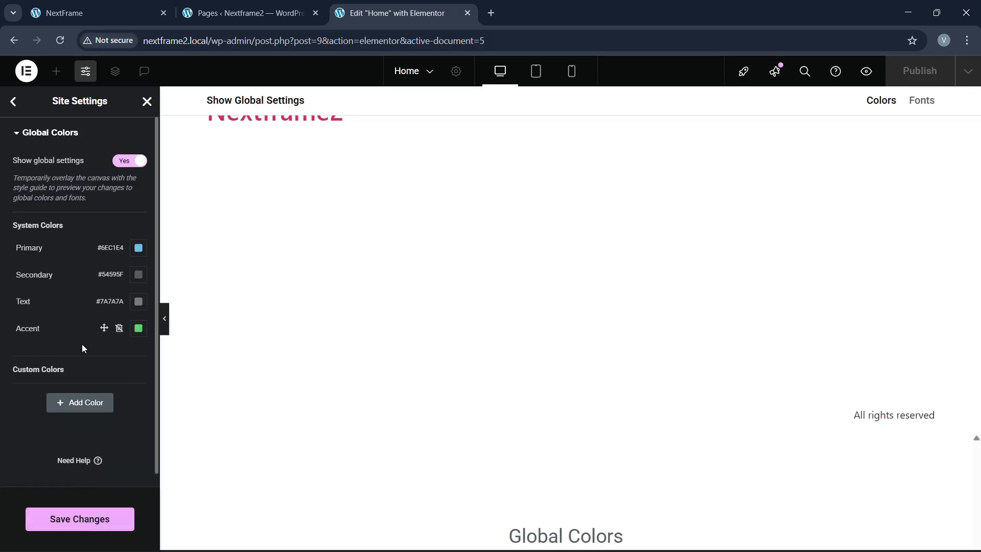
click(113, 7)
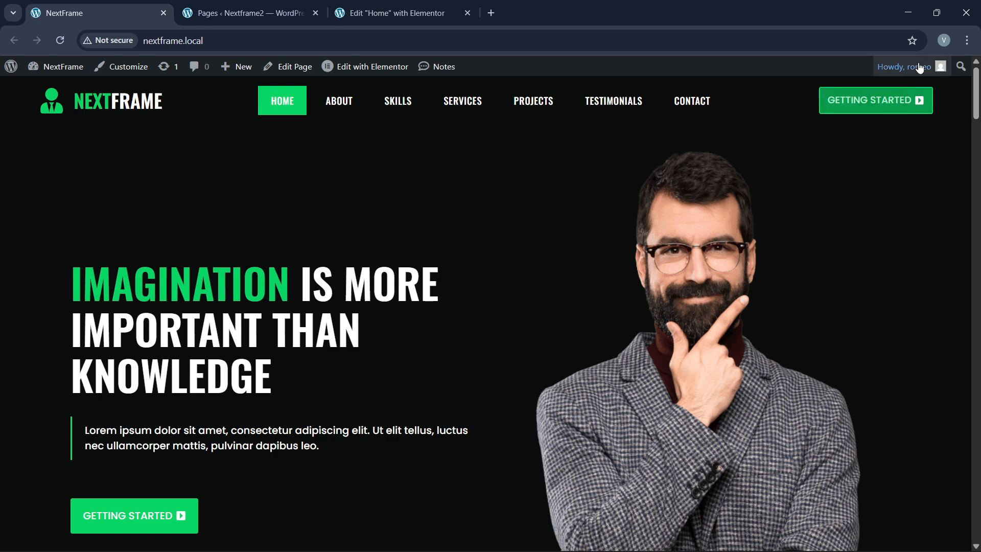
mouse_move(890, 65)
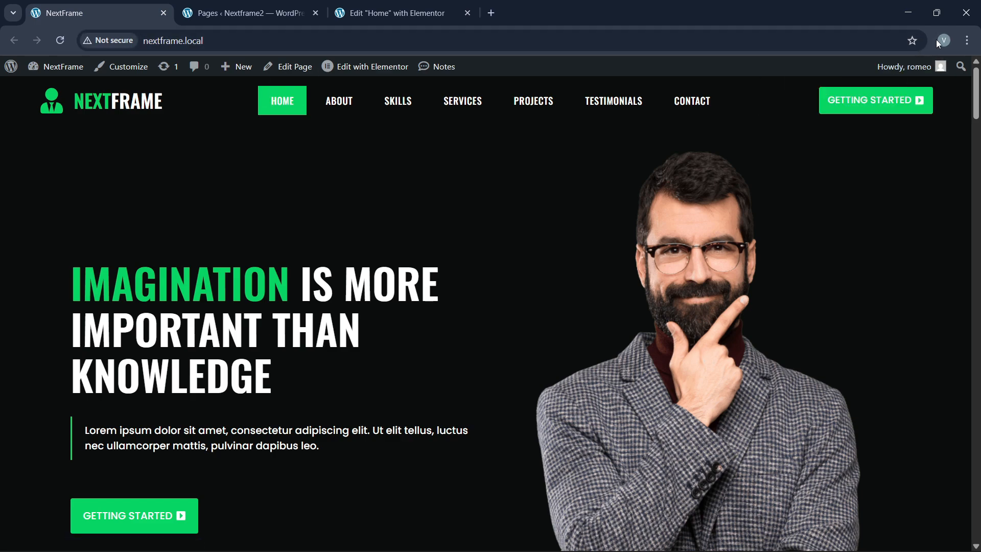
click(245, 44)
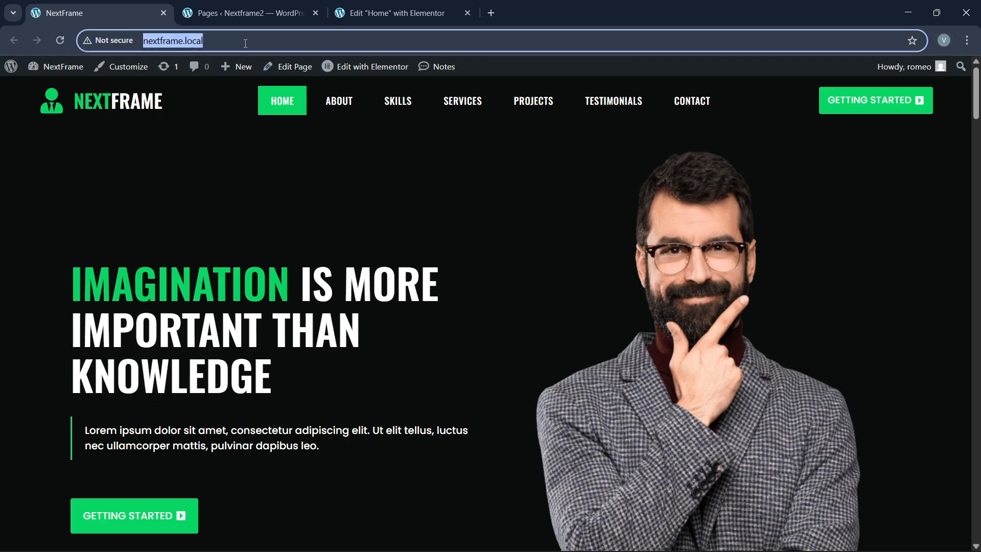
mouse_move(577, 548)
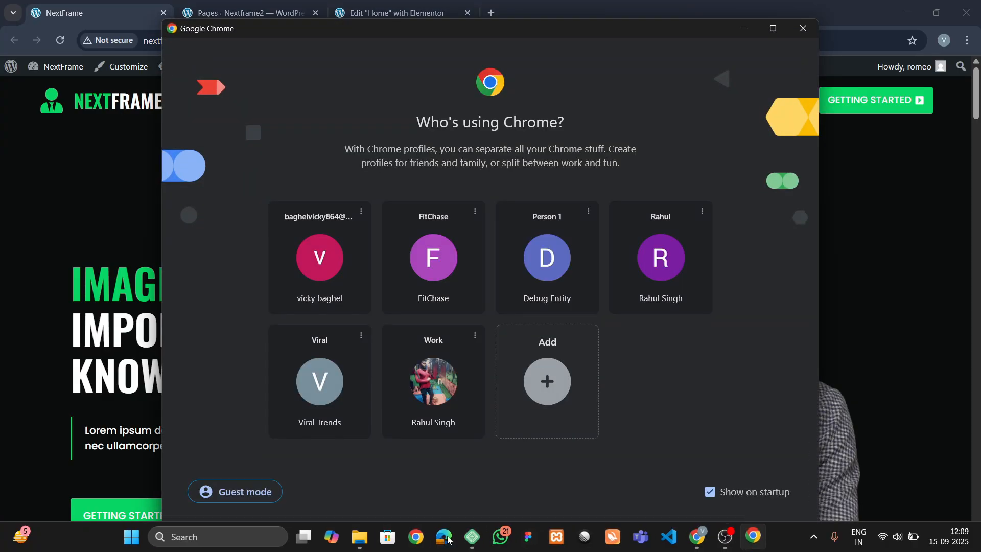
Step: Open nextframe.local in a browser window under another profile
click(444, 139)
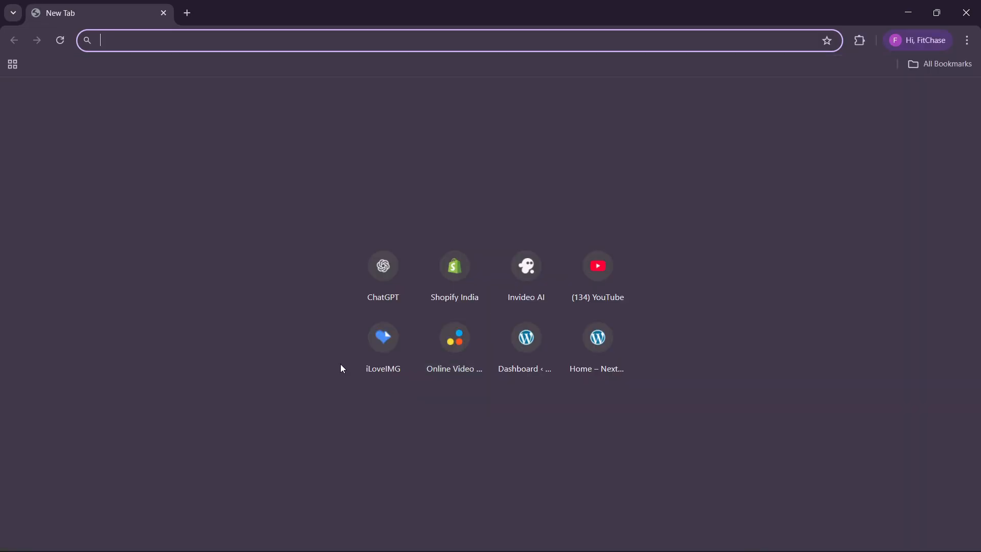
text(nextframe.local)
key(Return)
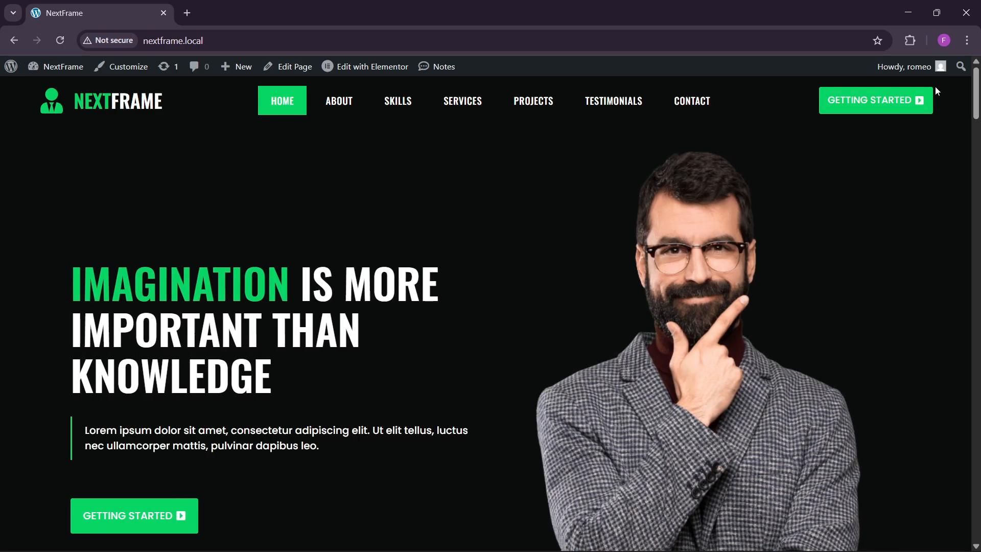
Step: Copy the HOME item's green #09d665 with the Color Picker extension, then return to Elementor
click(916, 45)
click(769, 141)
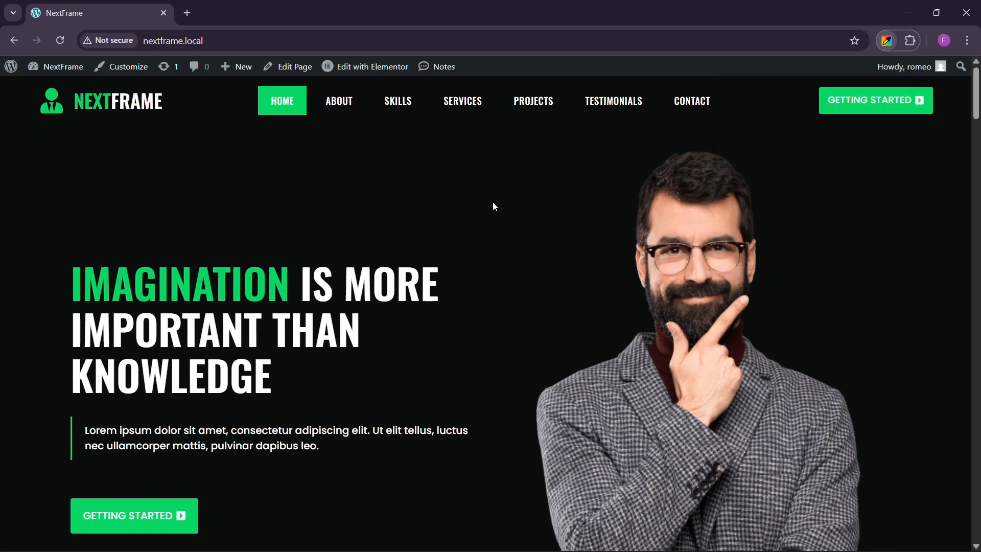
click(823, 207)
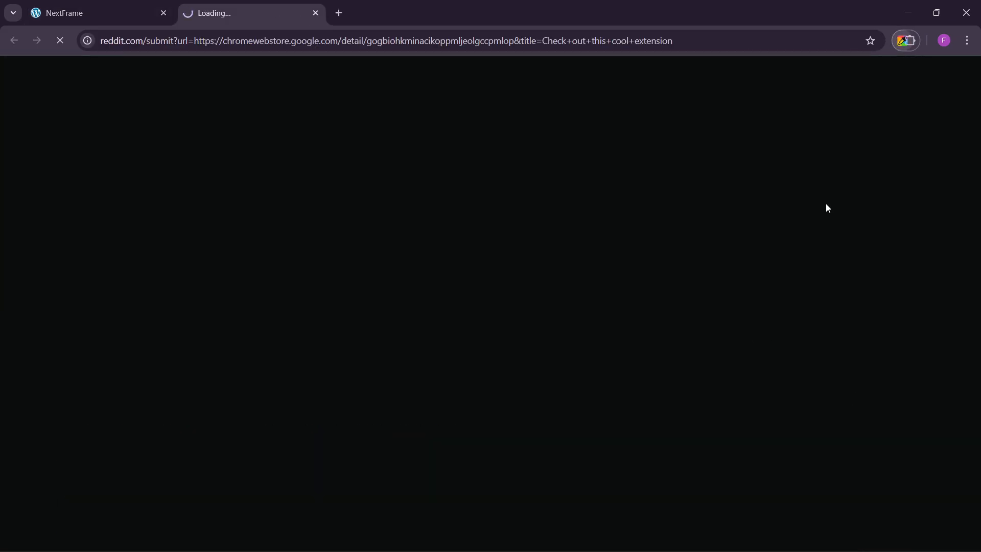
click(316, 14)
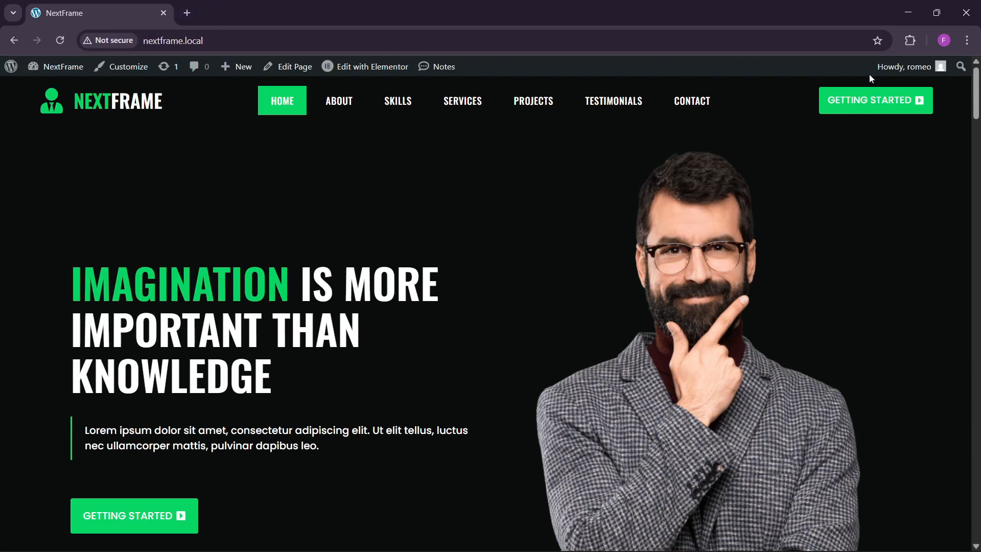
click(913, 42)
click(792, 136)
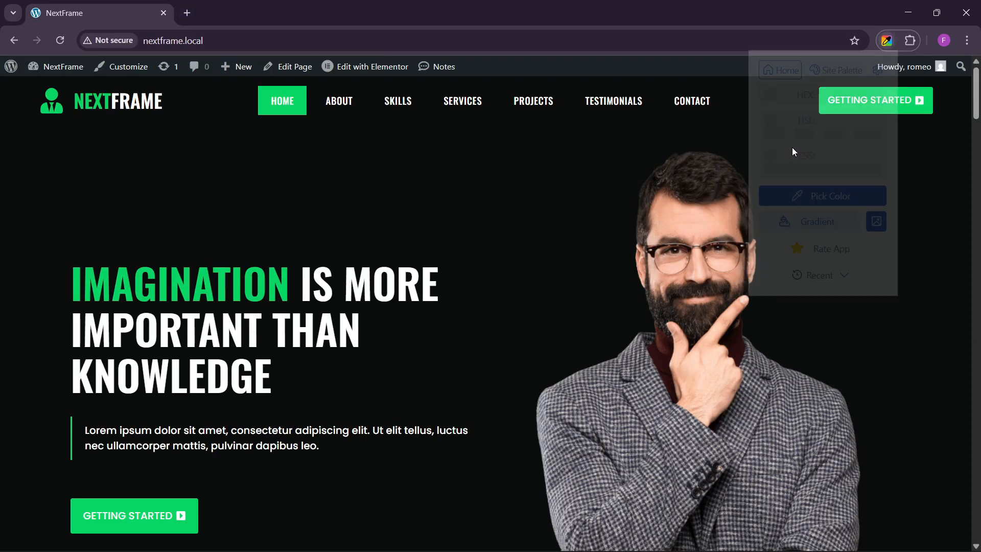
click(882, 68)
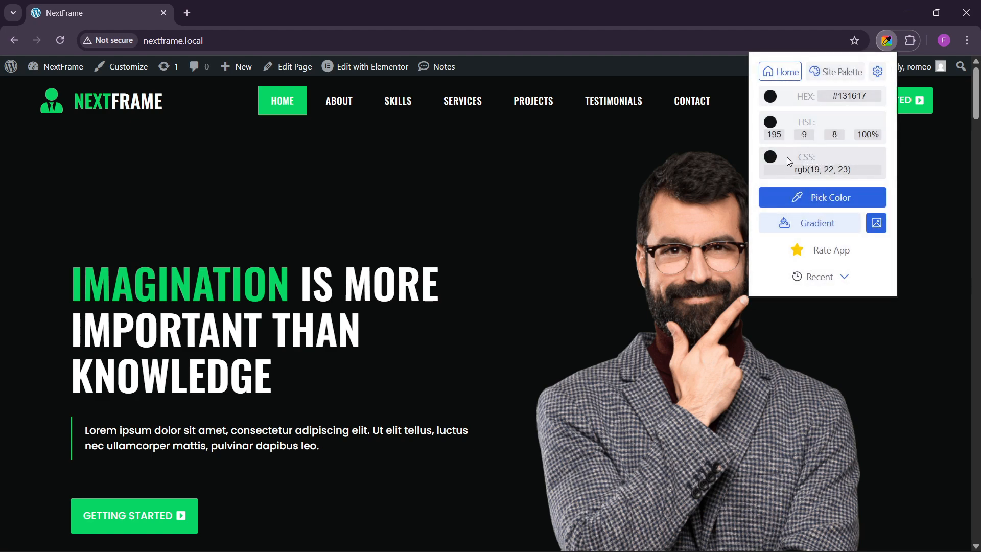
click(262, 103)
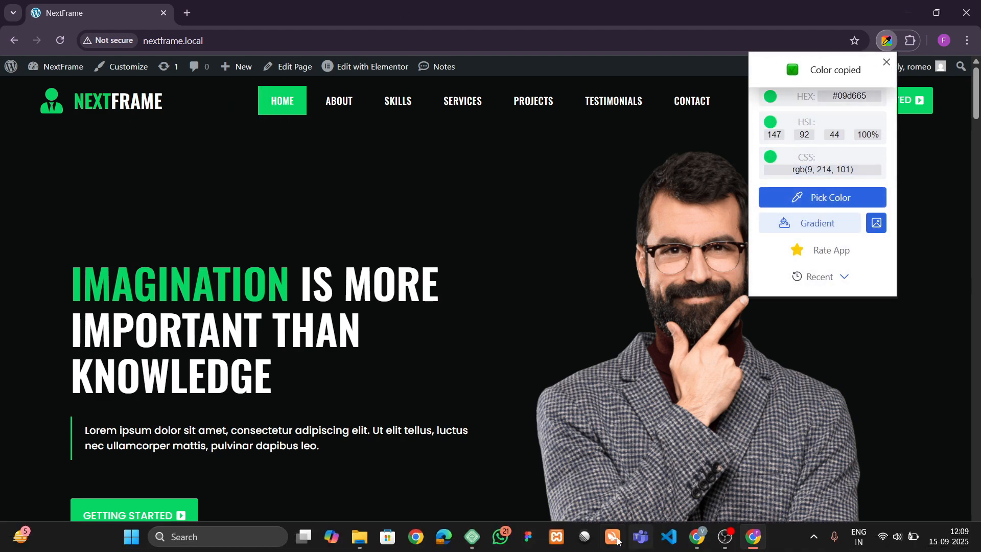
click(754, 536)
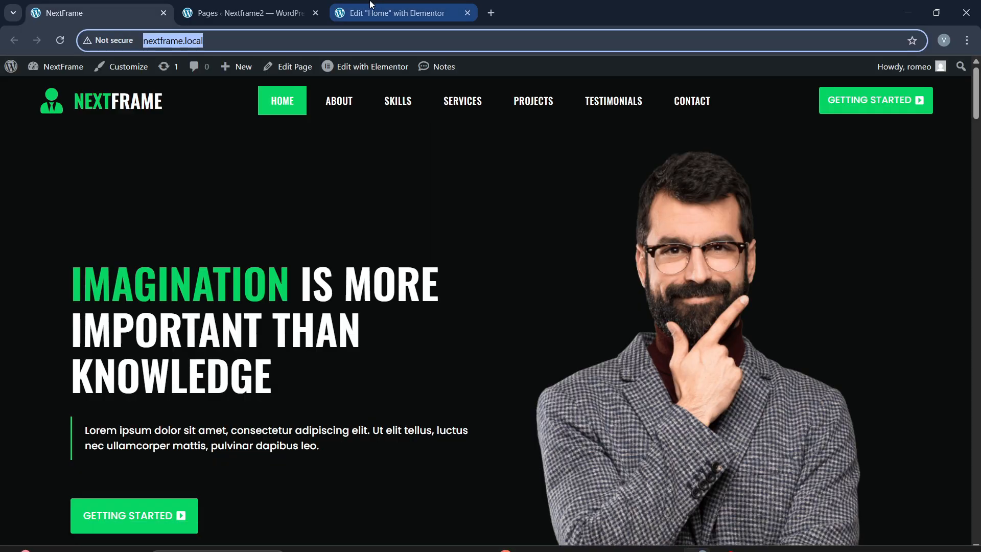
click(394, 13)
Step: Add a custom global colour named green with hex #09D665
click(75, 403)
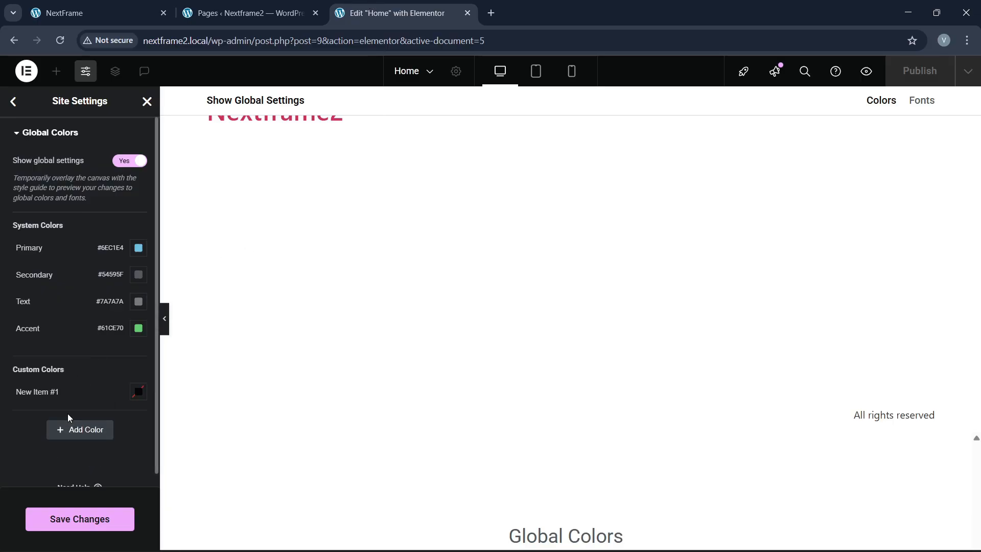
double_click(42, 399)
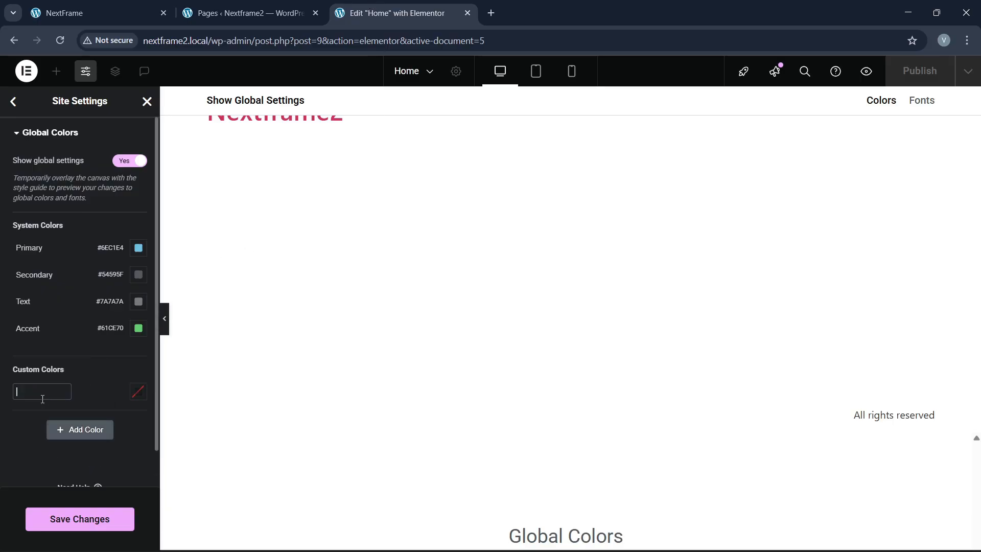
click(136, 393)
key(ctrl+v)
click(1, 441)
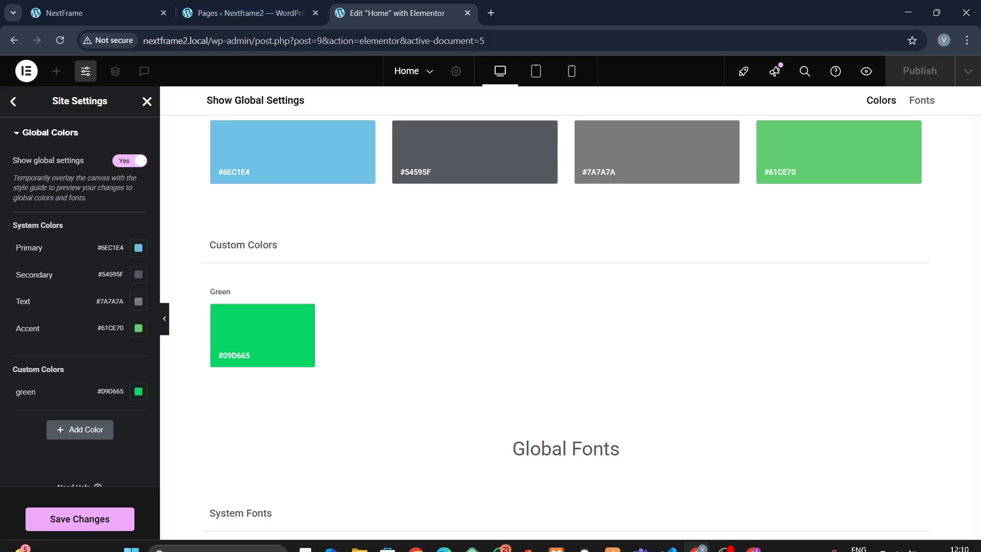
Step: Sample the dark page background of the live NextFrame site with the colour-picker extension
click(754, 548)
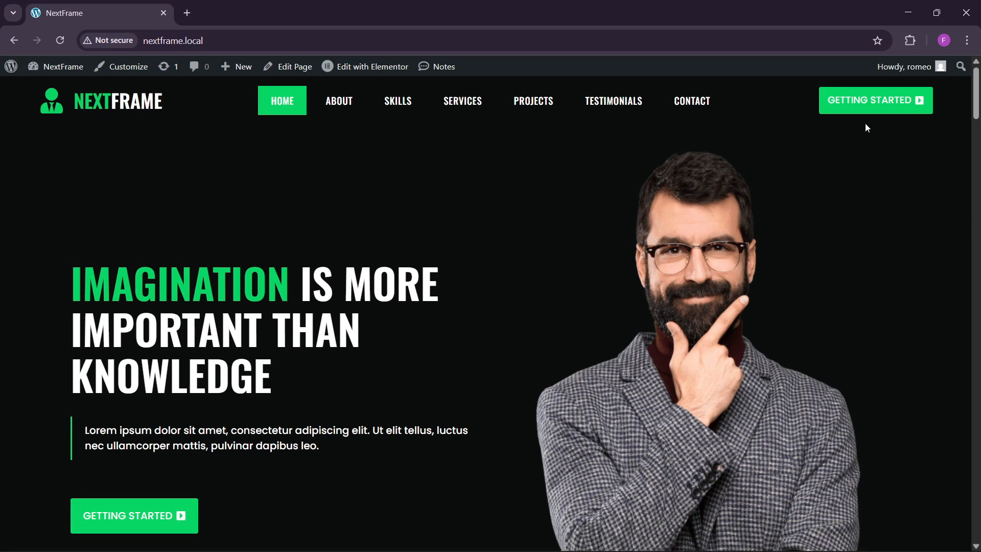
click(910, 40)
click(781, 139)
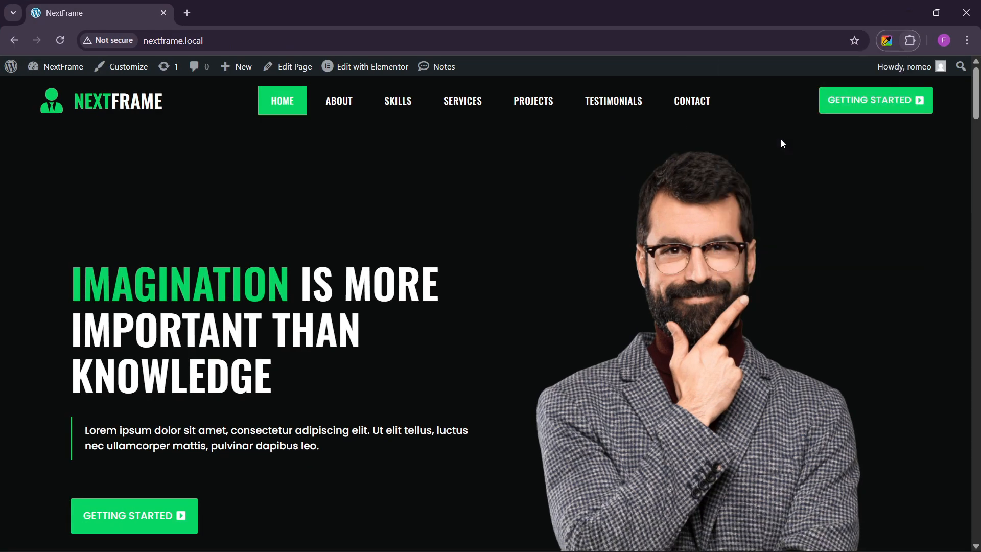
click(797, 197)
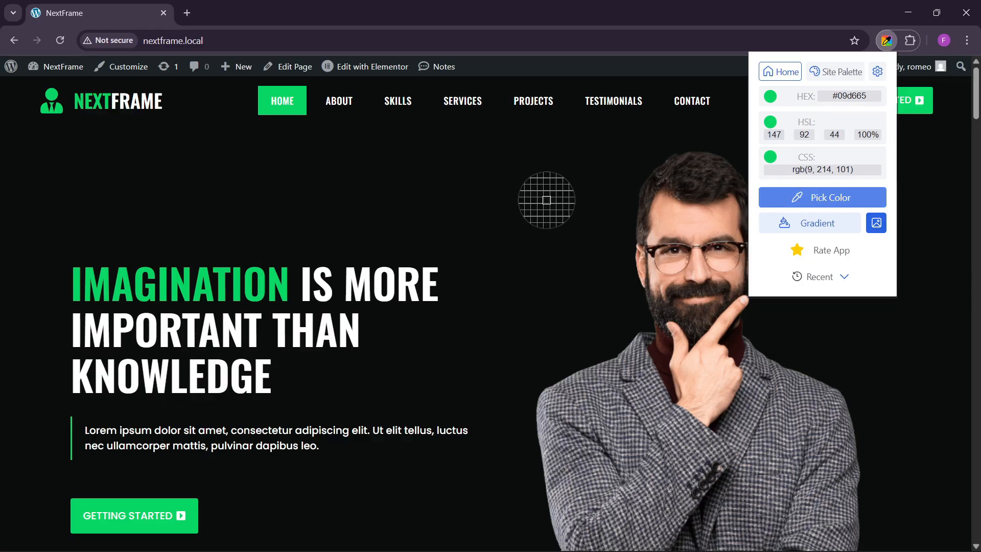
click(552, 200)
double_click(835, 133)
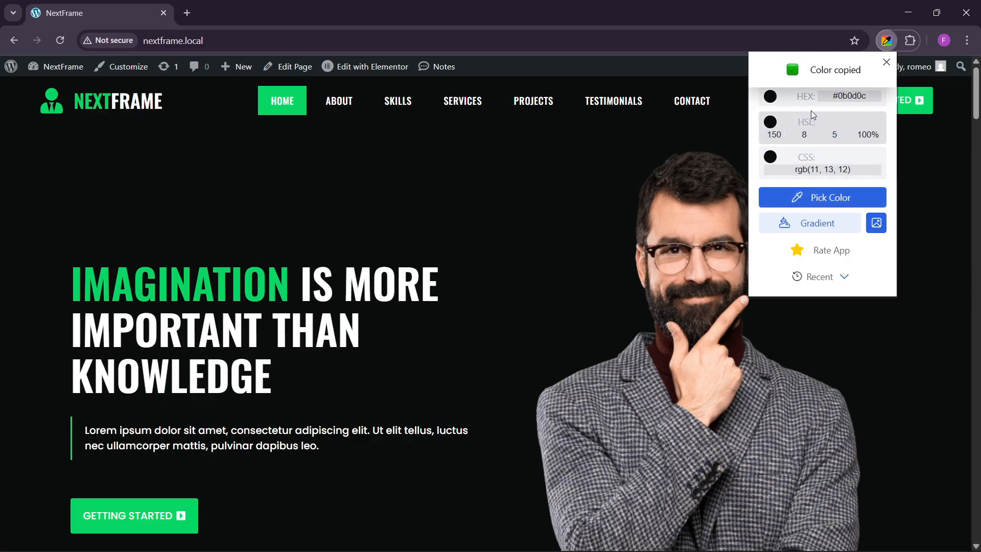
Step: Add a second custom colour named black with hex #0B0D0C
mouse_move(520, 549)
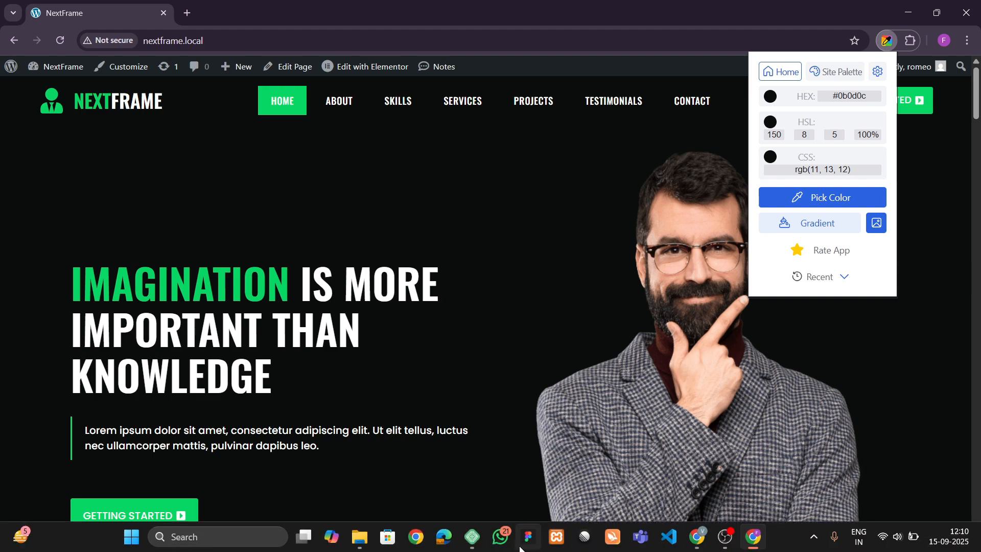
click(697, 547)
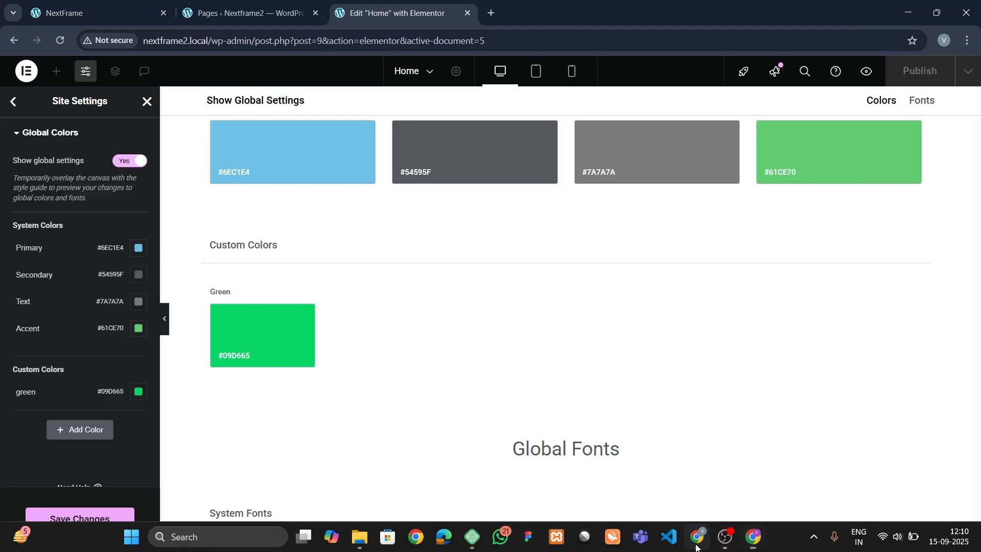
click(96, 429)
double_click(43, 419)
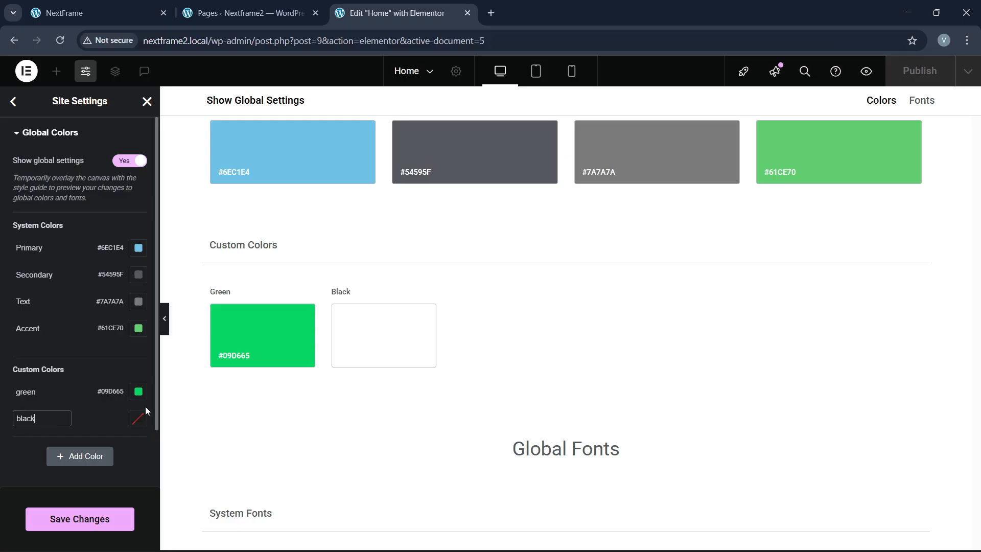
click(138, 419)
key(ctrl+v)
click(99, 437)
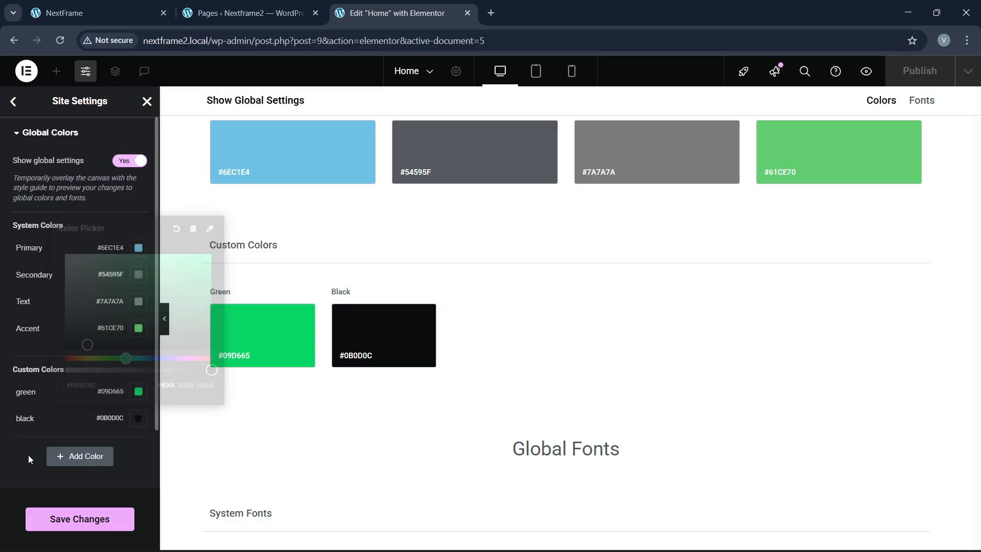
Step: Scroll down the live NextFrame homepage and sample a page colour with the picker
click(245, 13)
click(63, 4)
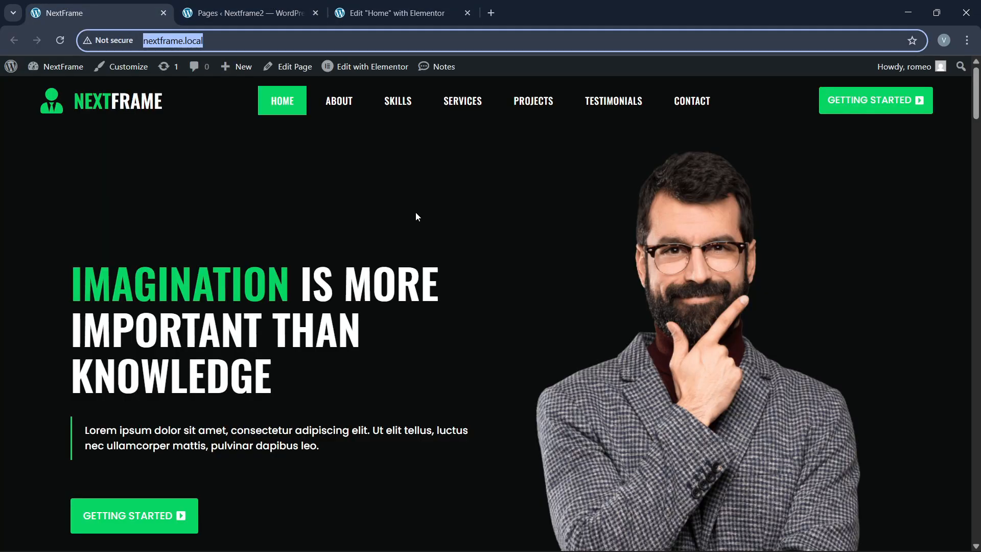
scroll(428, 293, down, 5)
scroll(427, 294, down, 15)
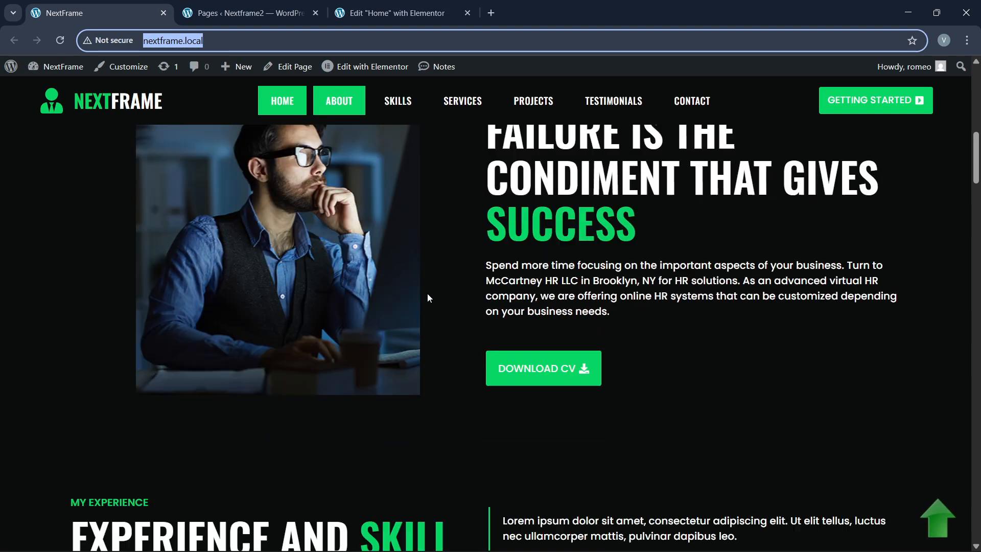
scroll(427, 293, down, 10)
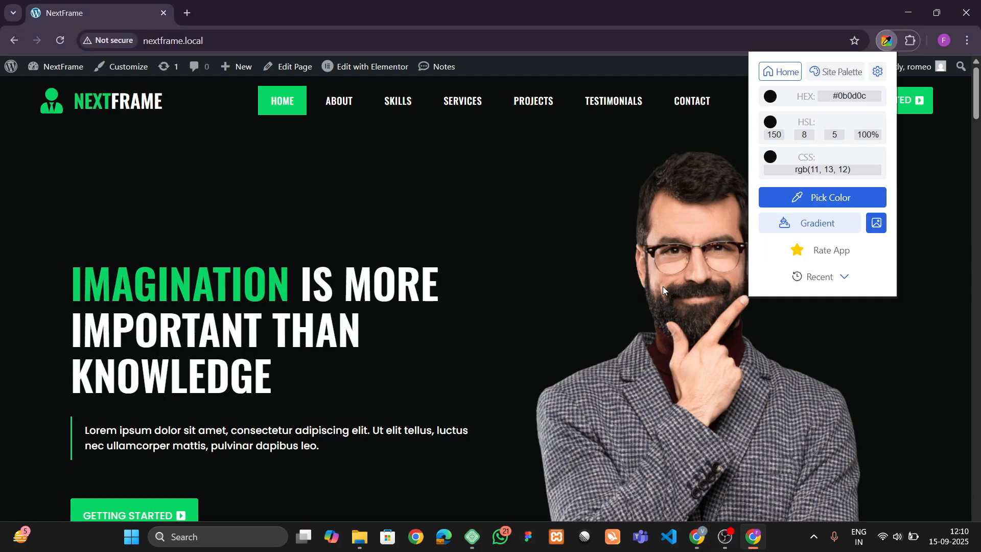
click(837, 203)
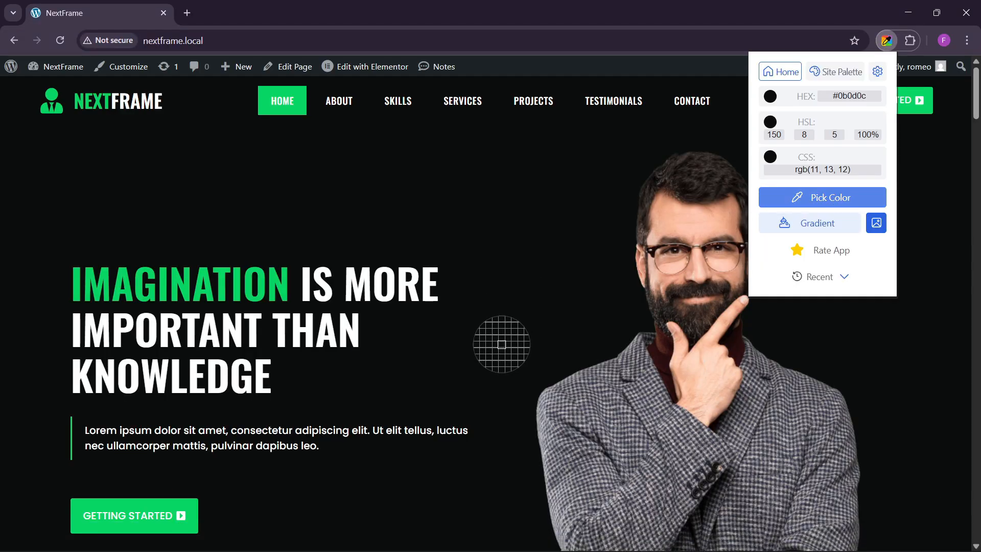
click(536, 338)
Step: Sample the dark grey of the Style Components card on the live site
scroll(540, 338, down, 1)
scroll(587, 430, down, 15)
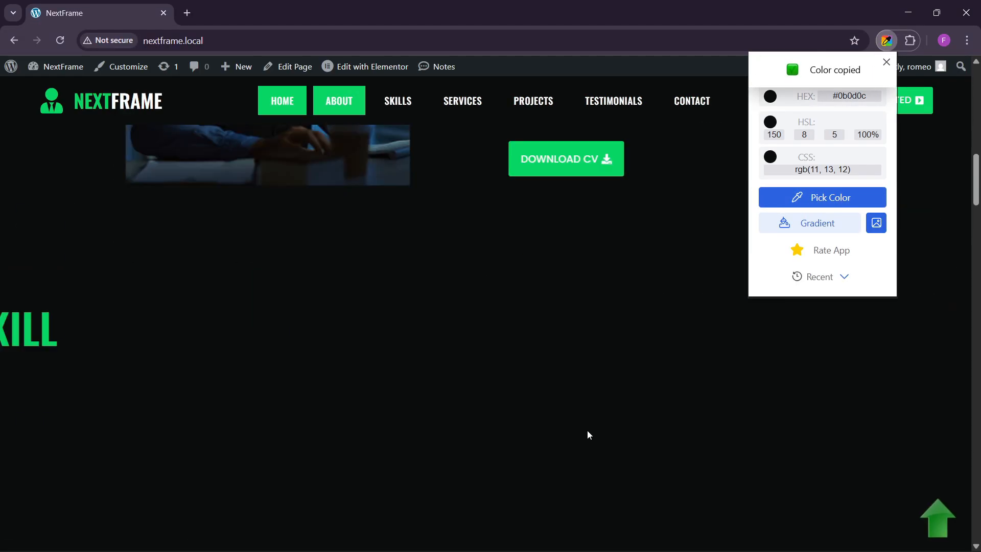
scroll(467, 397, down, 4)
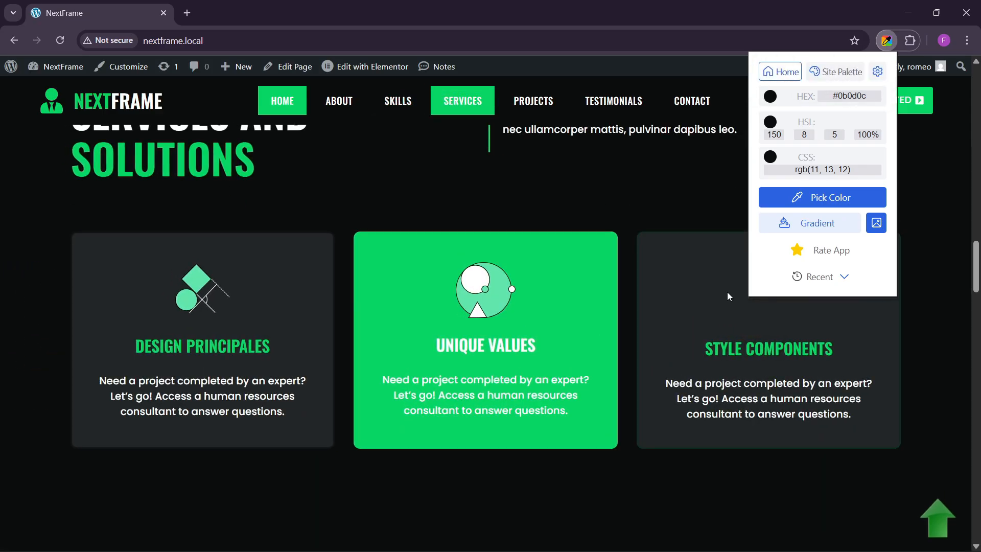
click(799, 198)
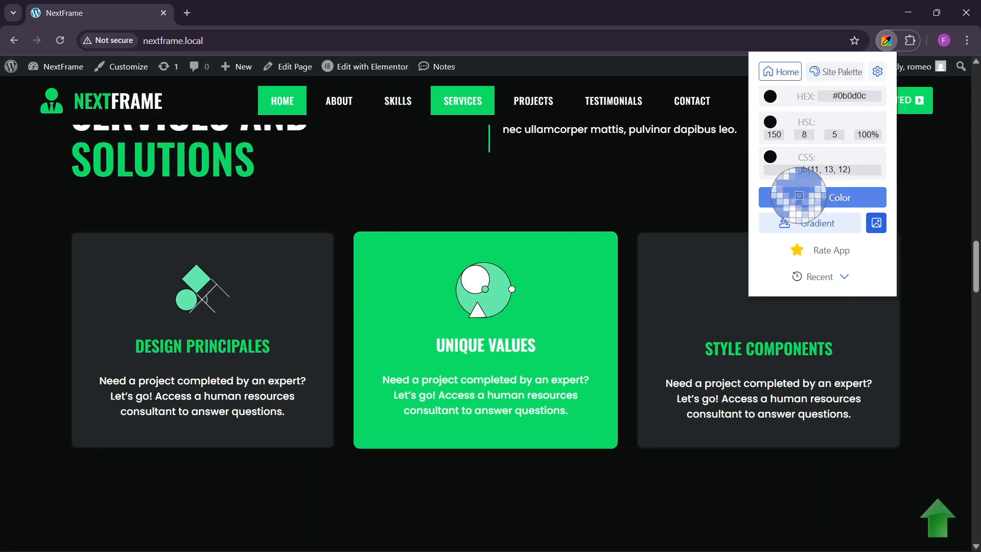
click(672, 300)
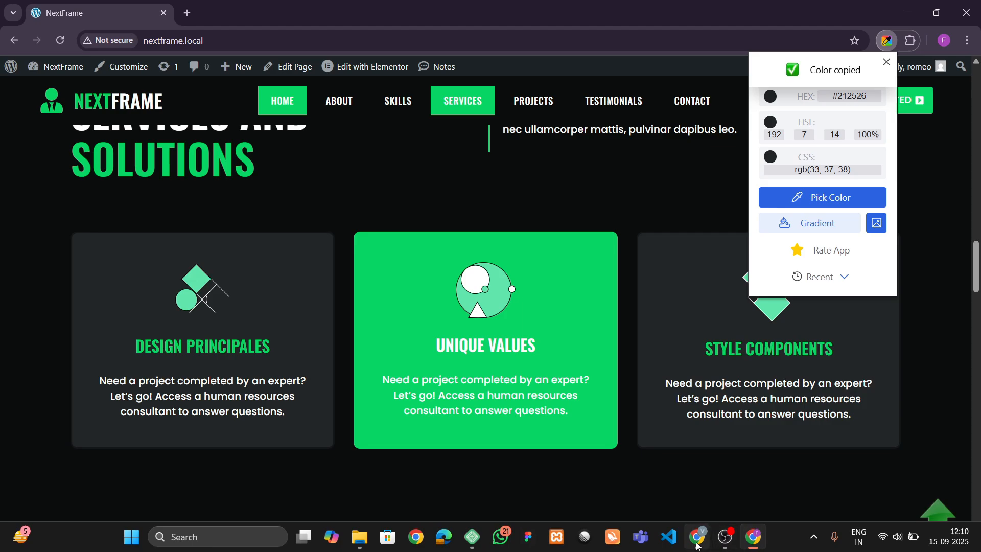
click(697, 546)
click(382, 17)
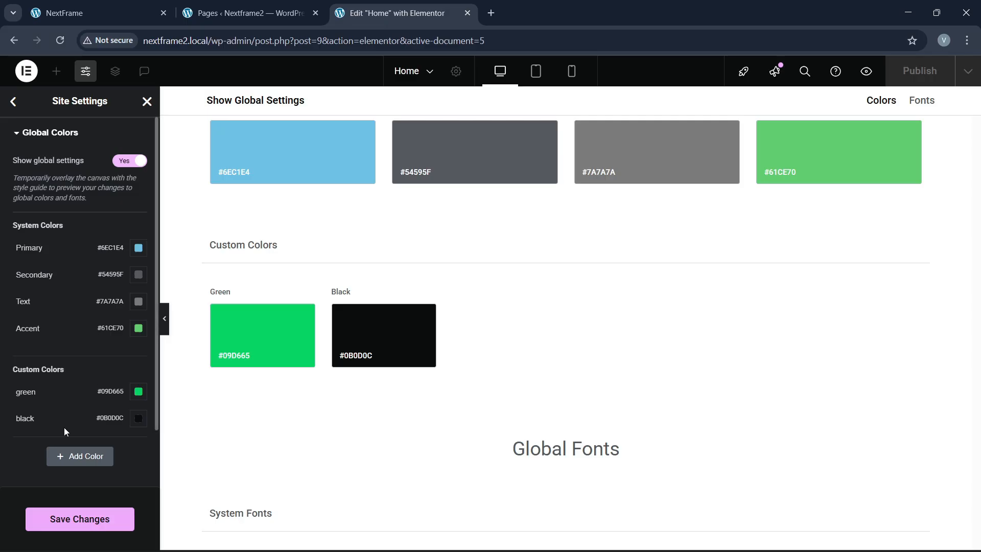
Step: Add a third custom colour, grey #222627, and save the global colours
click(62, 457)
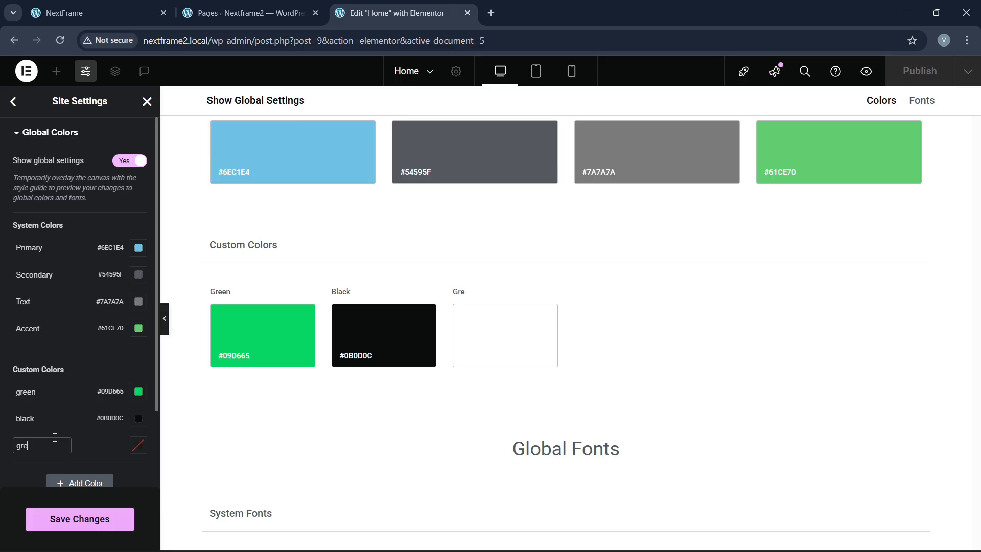
click(137, 445)
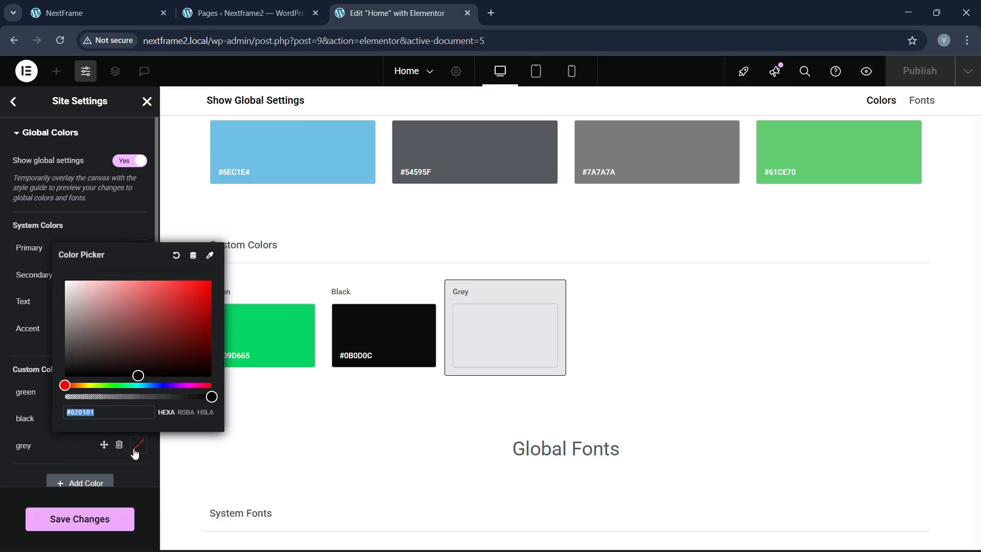
text(#222627)
click(35, 471)
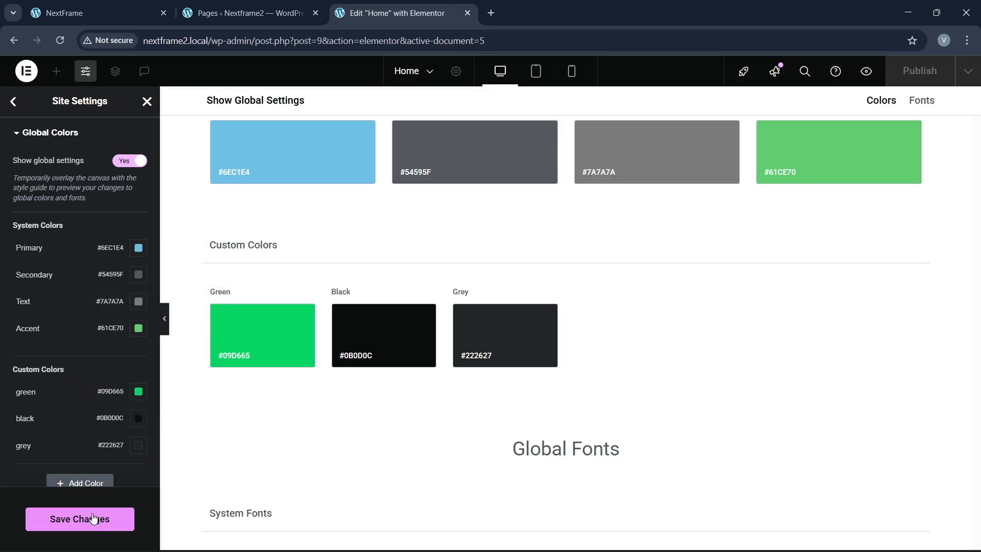
click(69, 518)
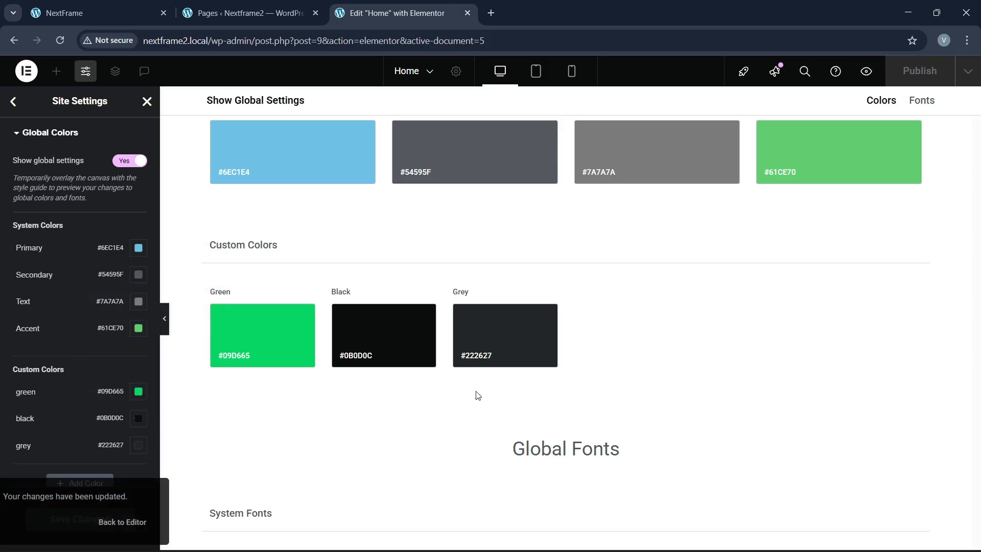
Step: Close Site Settings and close the second browser window
click(147, 102)
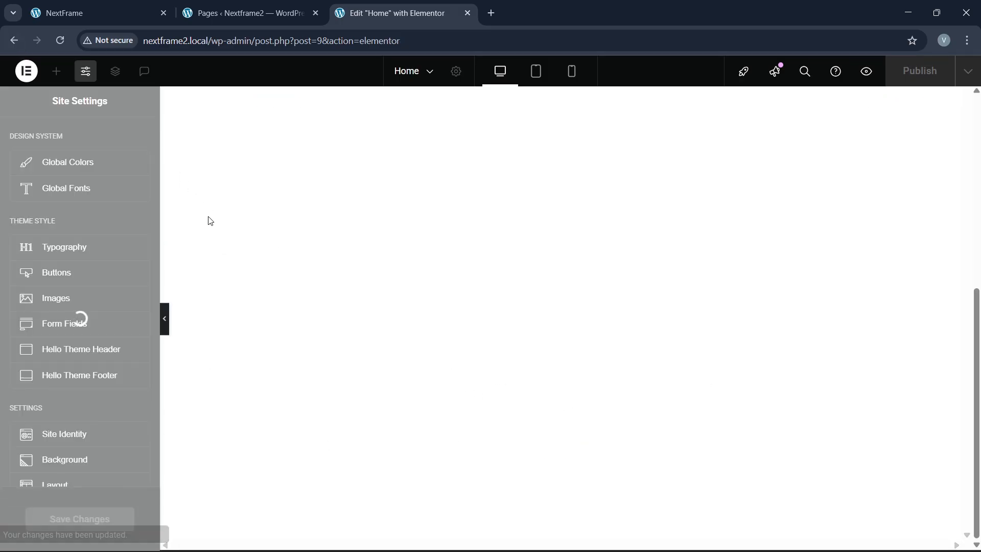
click(114, 10)
scroll(844, 362, up, 6)
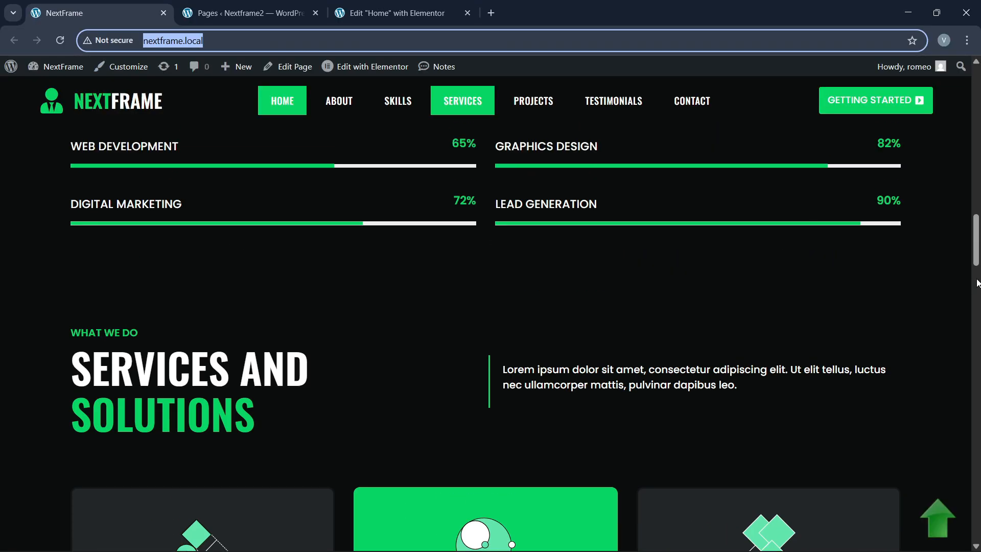
drag(977, 258, 977, 109)
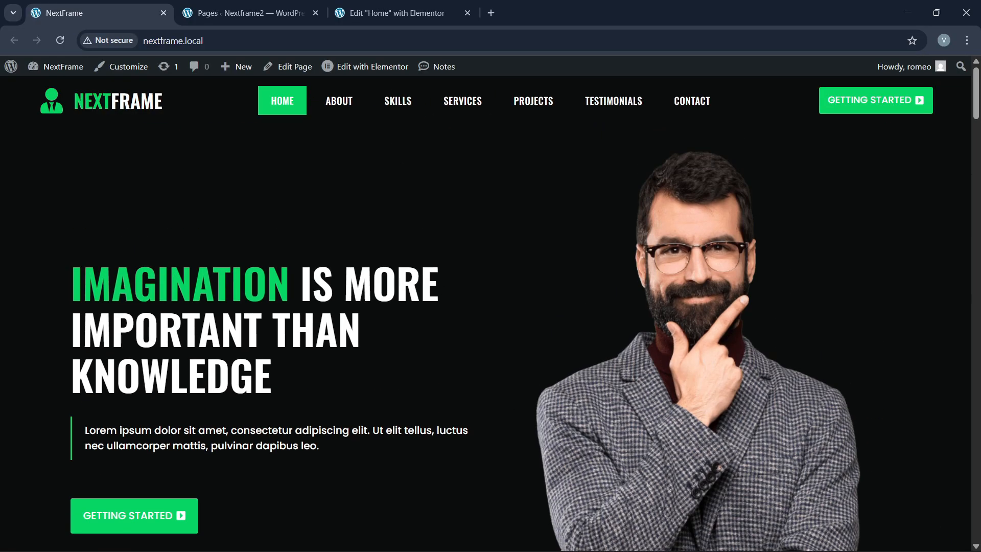
mouse_move(561, 524)
click(752, 543)
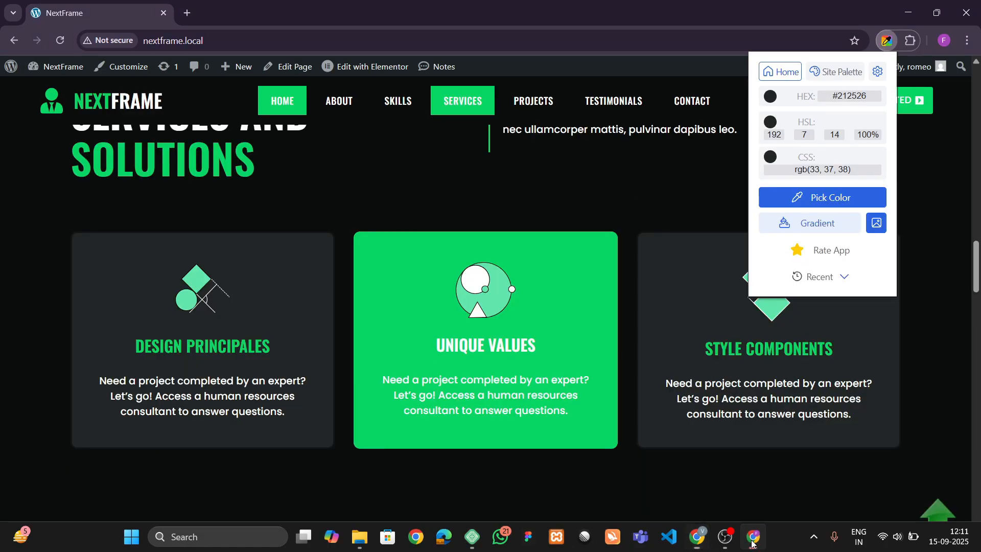
click(965, 9)
Step: Set the Home page background to Classic with the global black colour
click(364, 5)
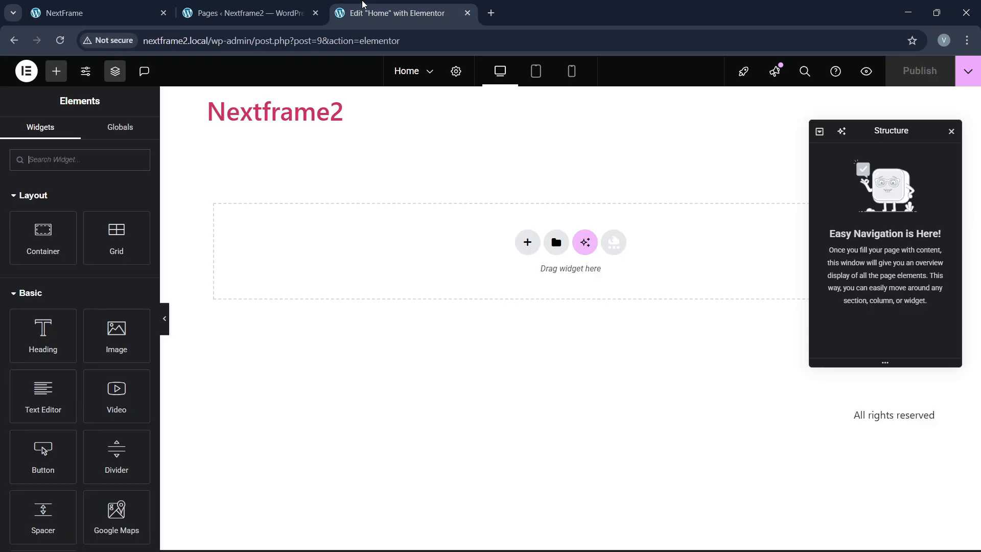
click(13, 12)
click(130, 5)
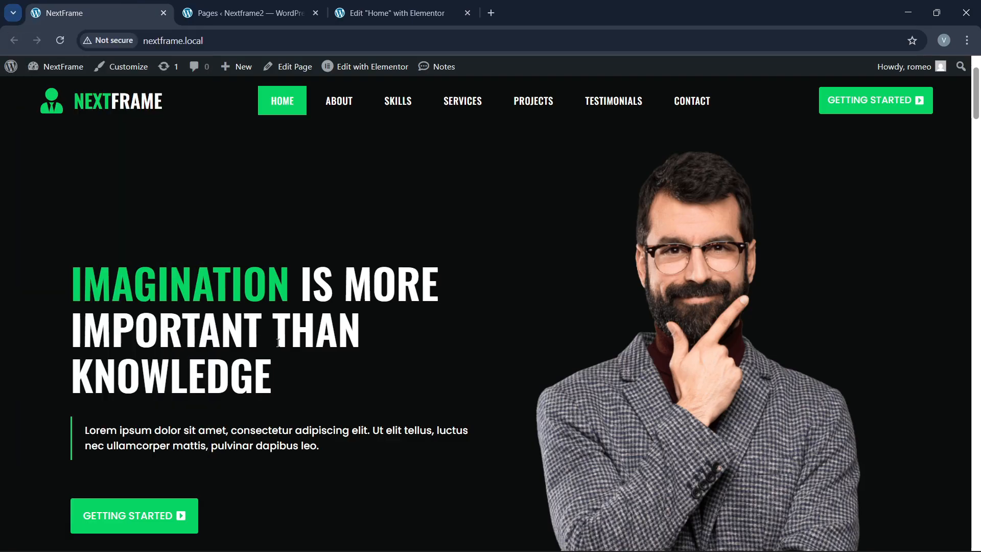
click(391, 12)
click(455, 72)
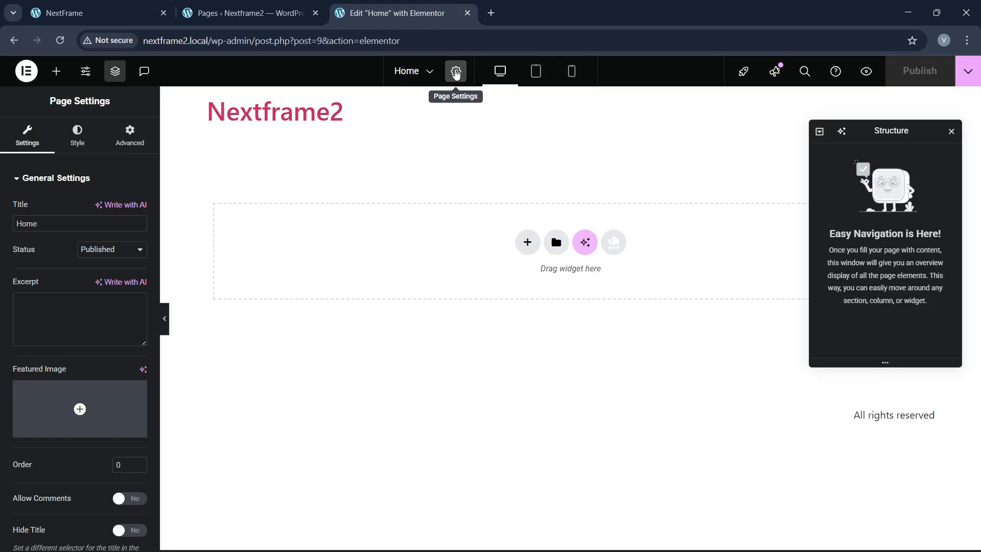
click(77, 134)
click(70, 180)
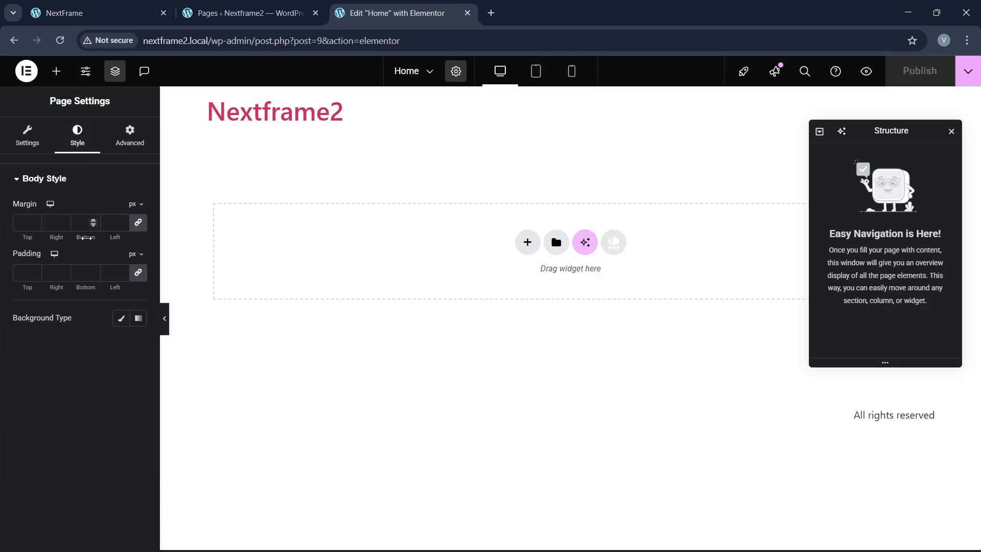
click(123, 317)
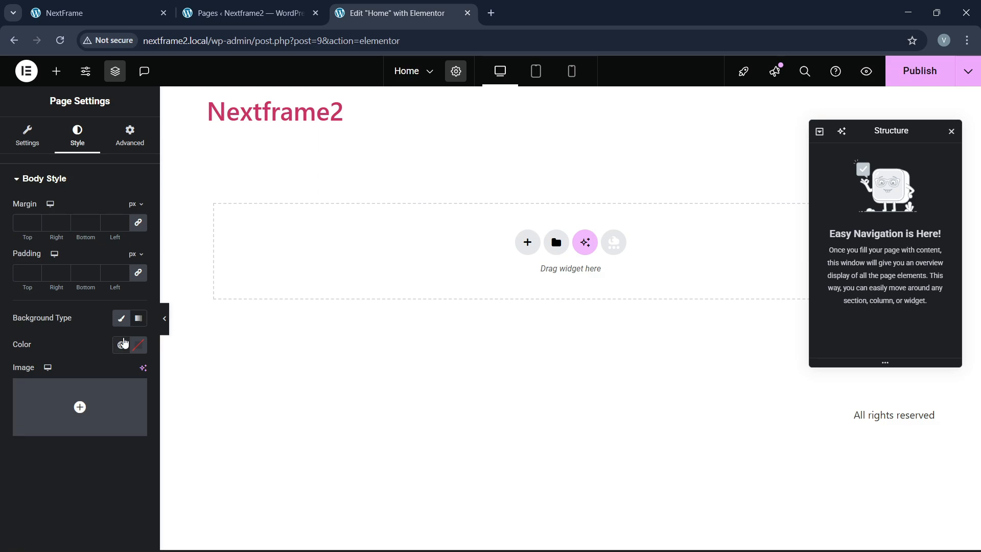
click(122, 345)
click(66, 293)
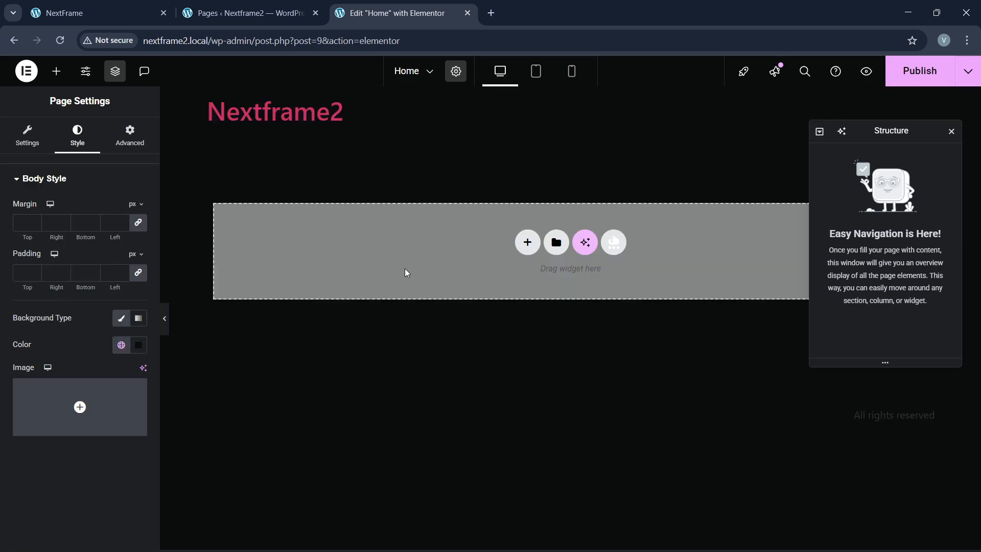
Step: Publish the Home page and view it in a new tab
click(927, 77)
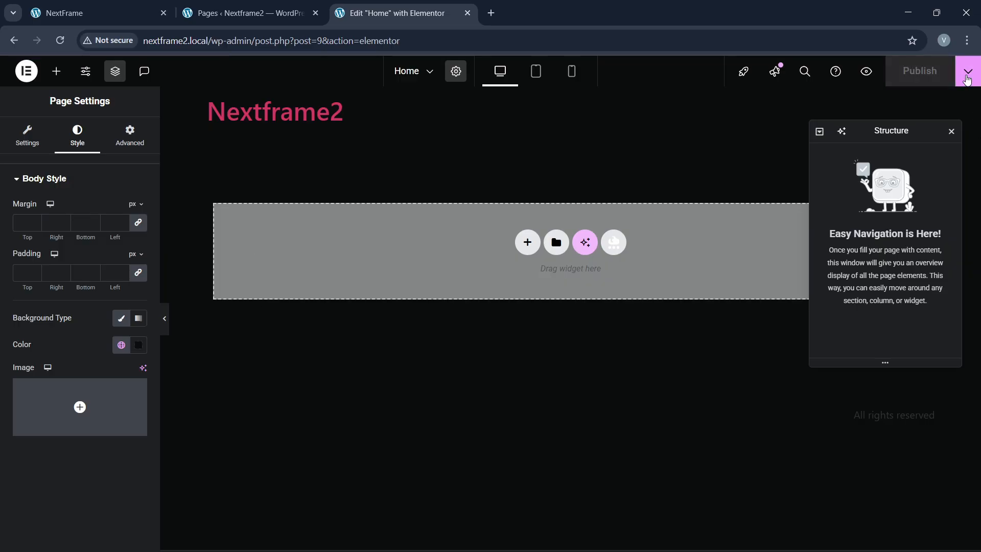
click(968, 71)
click(901, 165)
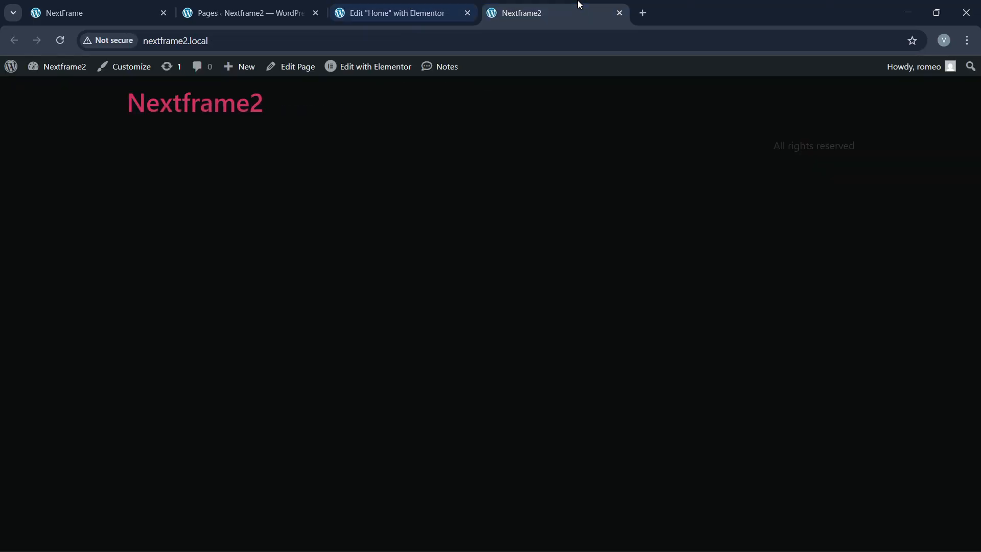
Step: Compare the published page with the reference hero, then start a new flexbox section
click(143, 9)
click(389, 6)
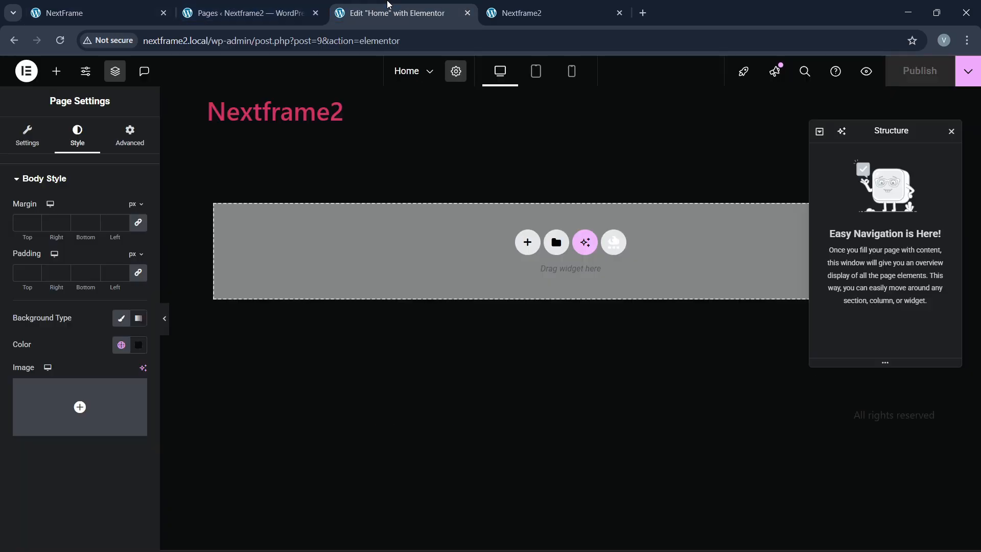
click(517, 11)
click(375, 4)
click(97, 12)
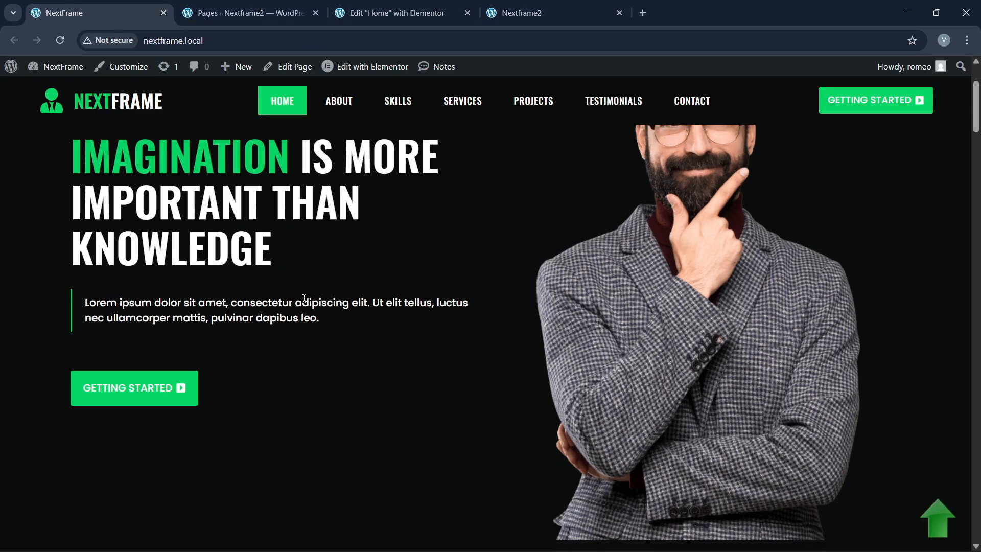
click(413, 4)
click(526, 241)
click(528, 283)
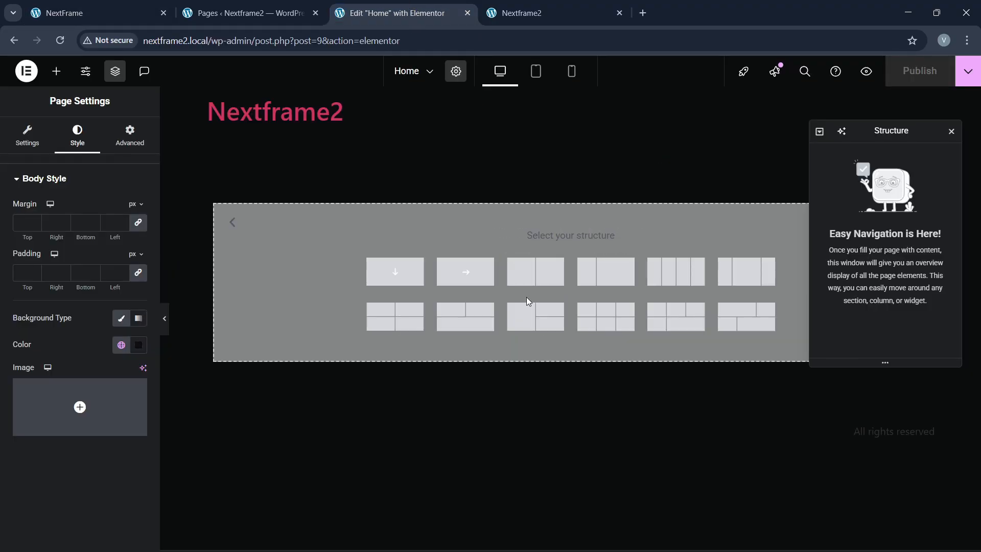
Step: Insert a two-column container 1300 wide and adjust its unlinked top padding
click(533, 278)
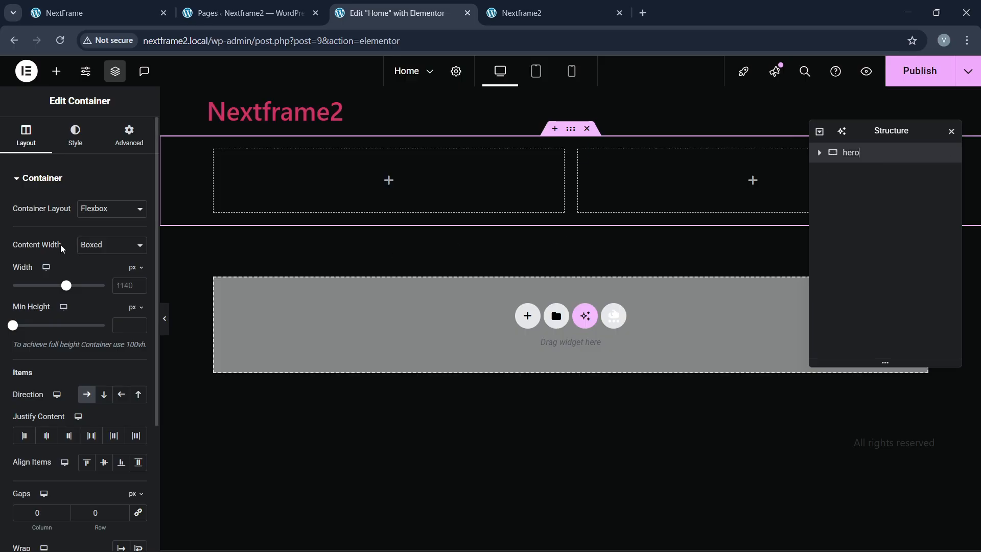
click(123, 285)
text(1300)
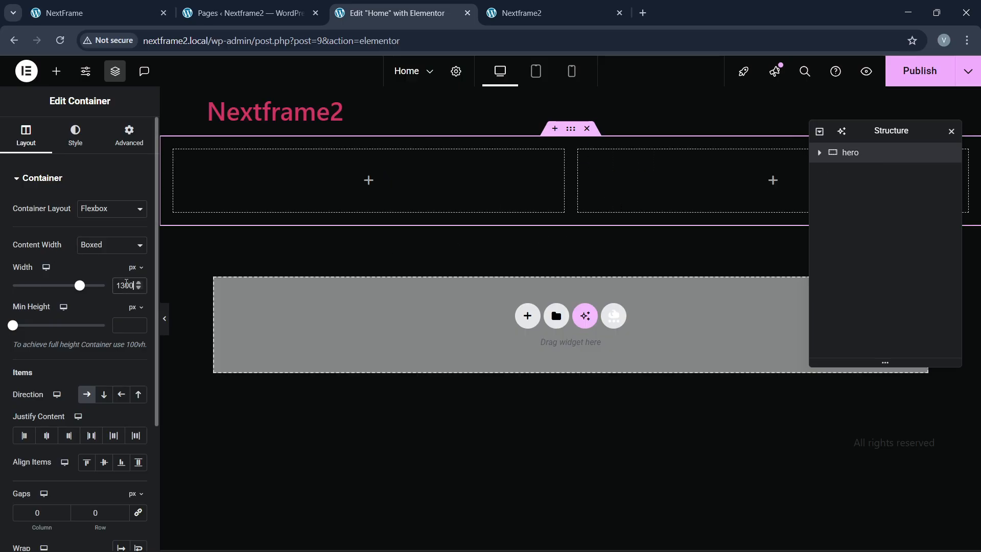
click(125, 141)
click(133, 278)
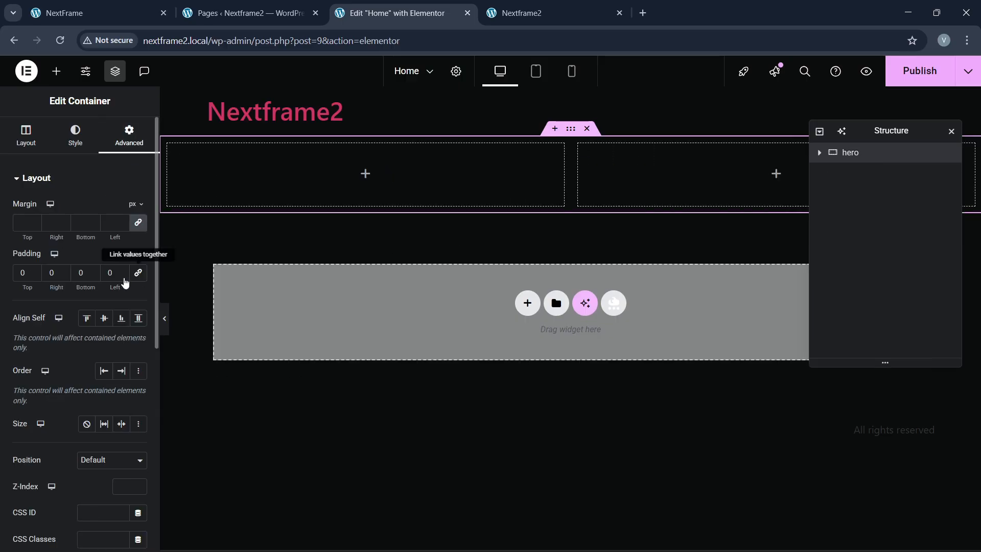
drag(22, 286, 74, 302)
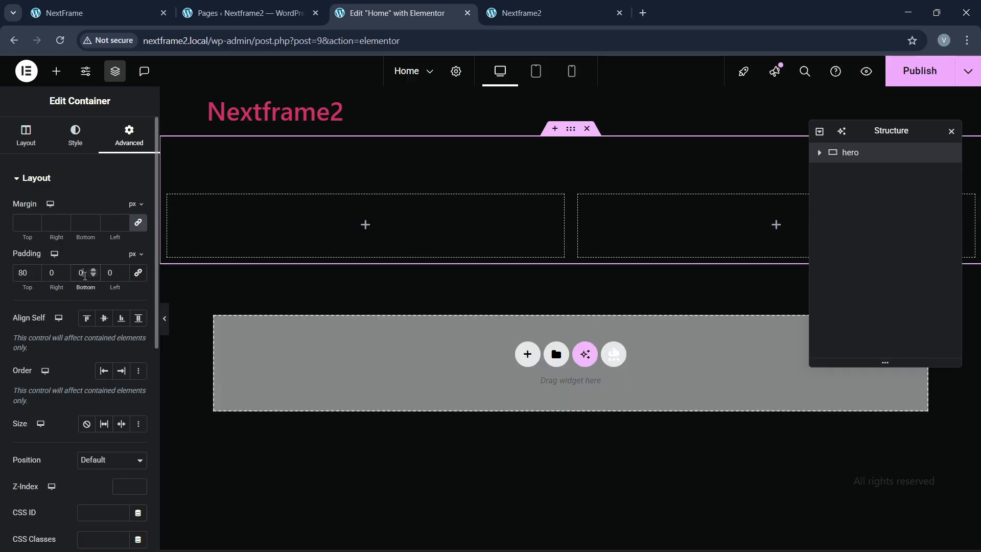
text(8)
Step: Clear the left inner container's padding to zero and select the right container
click(819, 153)
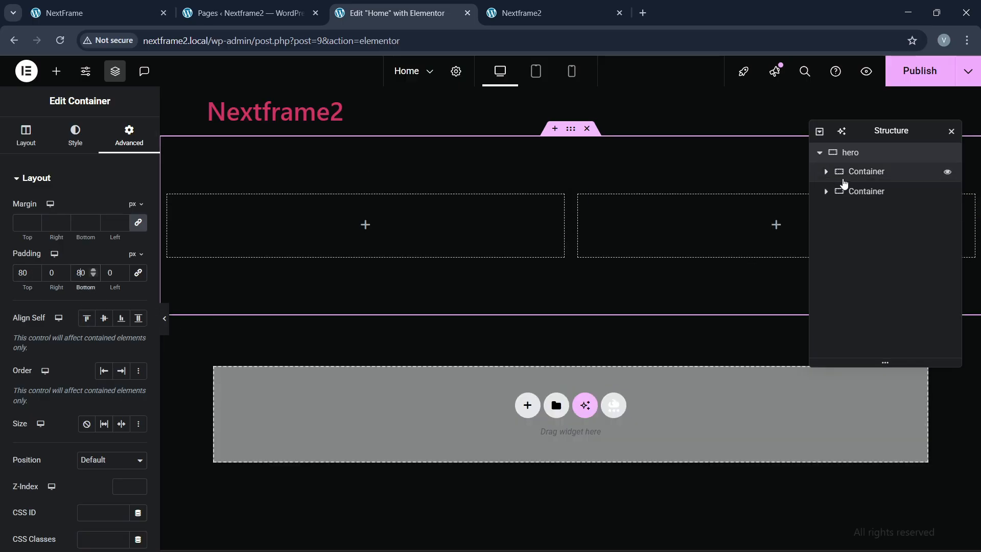
click(864, 172)
click(130, 135)
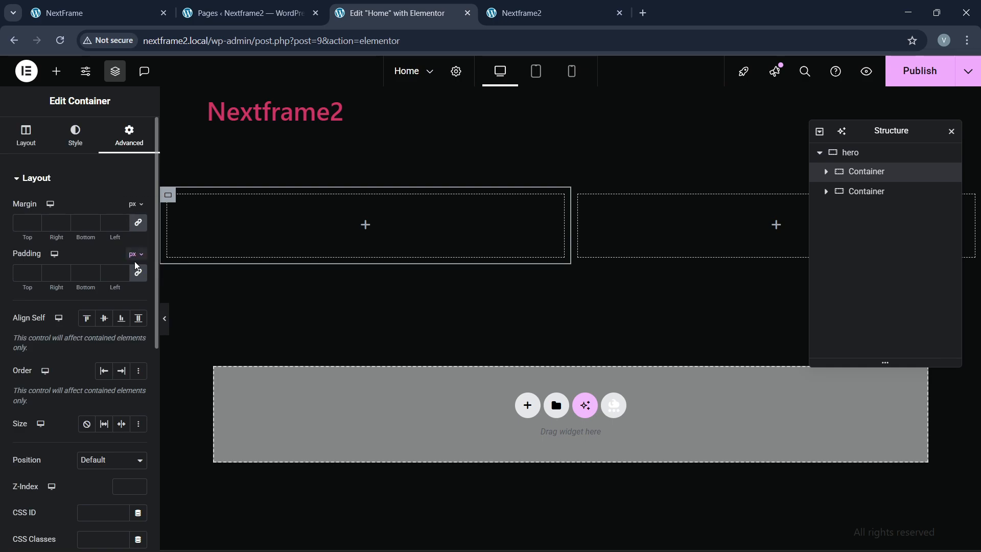
click(142, 279)
click(869, 192)
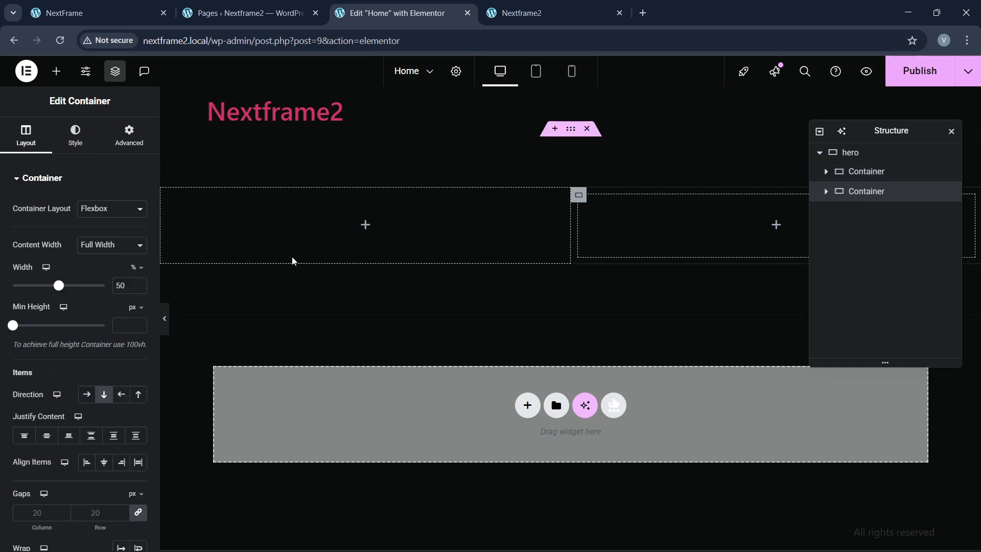
click(129, 137)
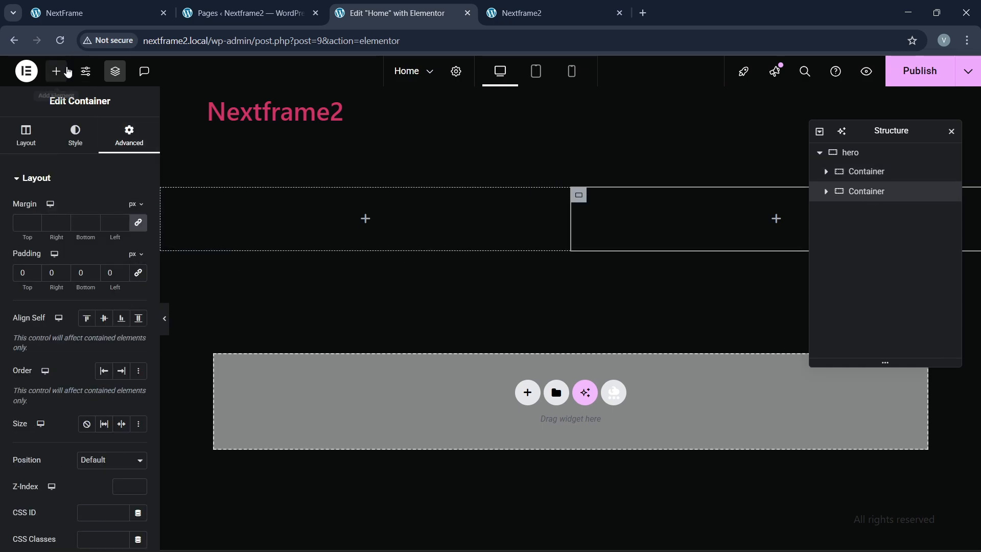
Step: Place an Image widget in the right column showing author2-1.png
click(56, 71)
drag(117, 336, 796, 240)
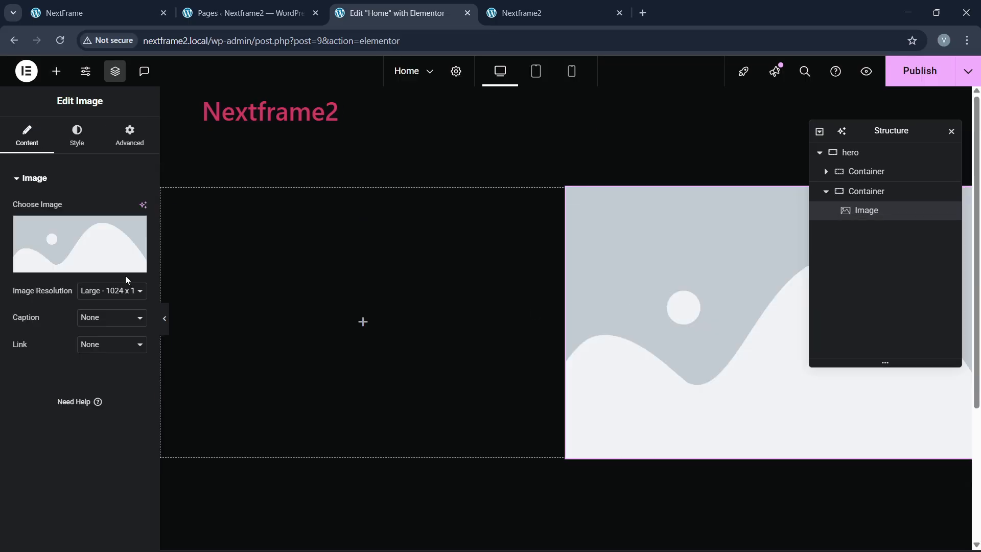
click(56, 258)
click(244, 117)
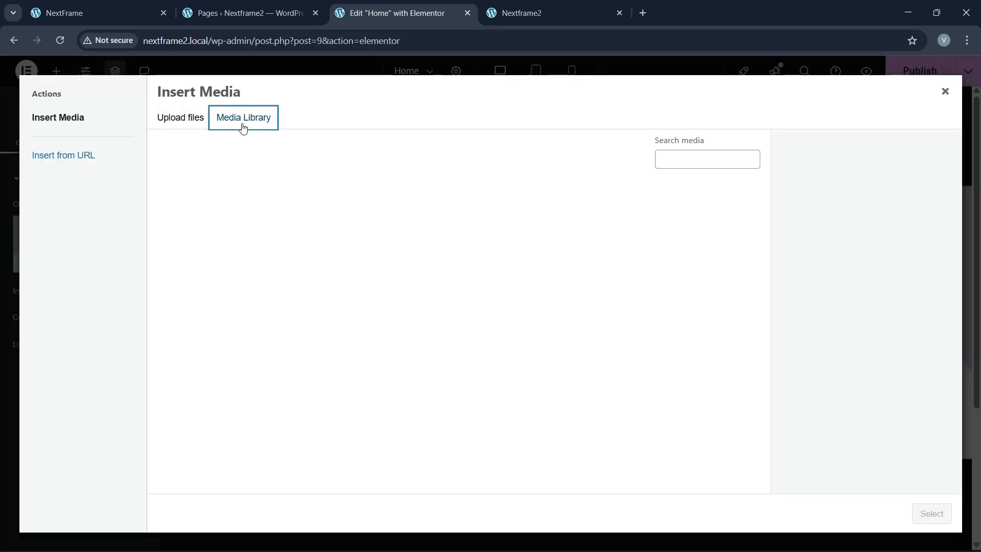
click(219, 245)
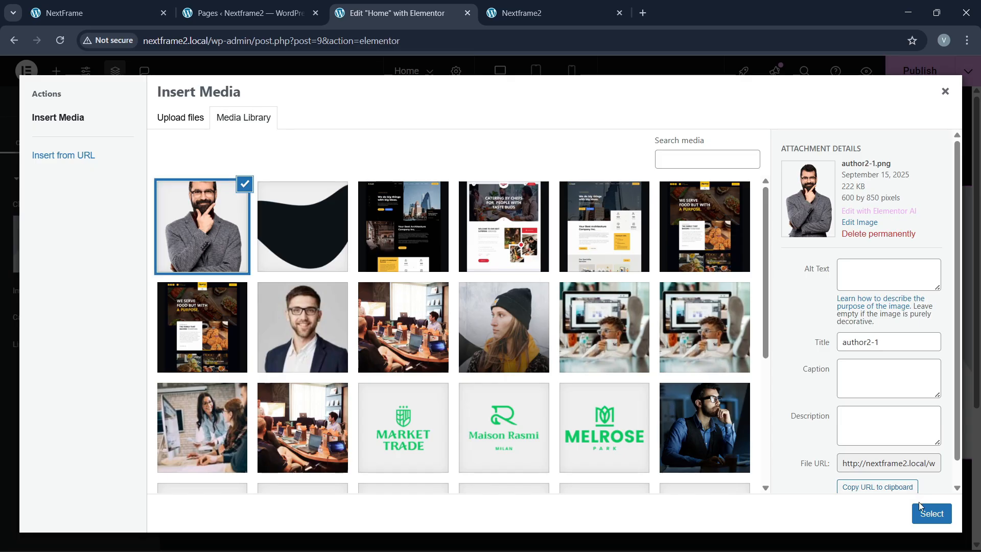
click(932, 514)
Step: Set the hero section's top padding to 0, checking the reference hero
click(890, 161)
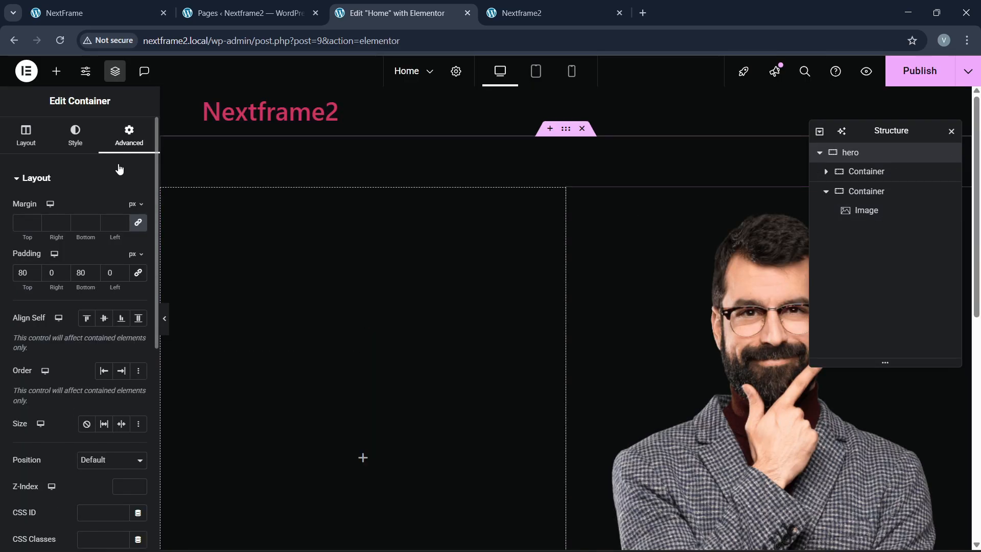
double_click(23, 275)
text(0)
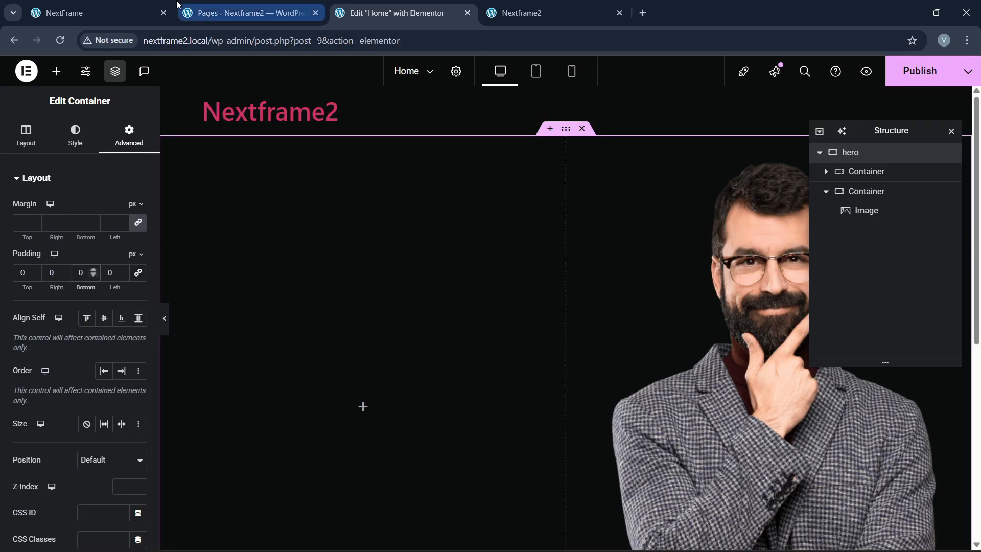
click(123, 13)
click(397, 13)
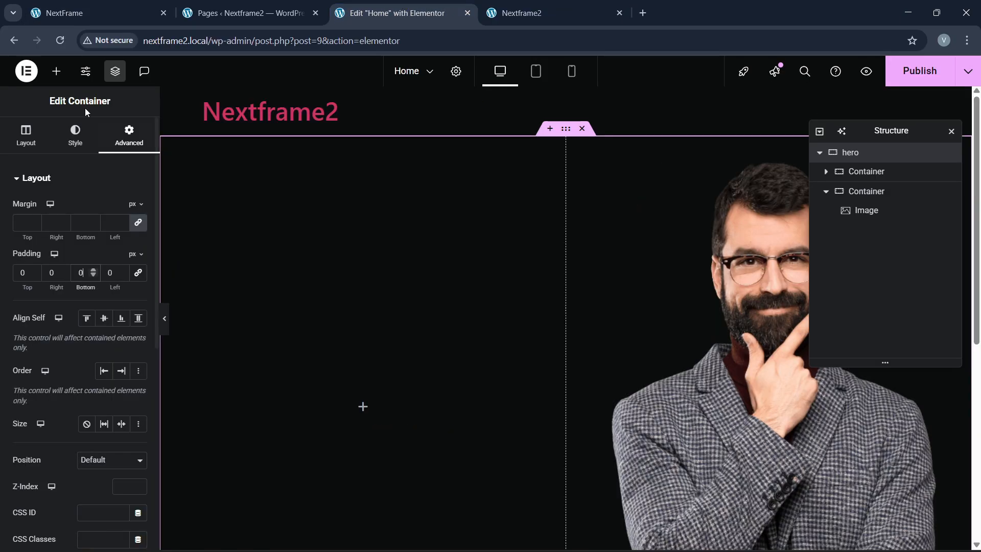
Step: Add a Heading to the left column and type 'IMAGINATION IS MORE IMPORTANT THAN KNOWL' as its title
click(56, 71)
drag(61, 342, 296, 345)
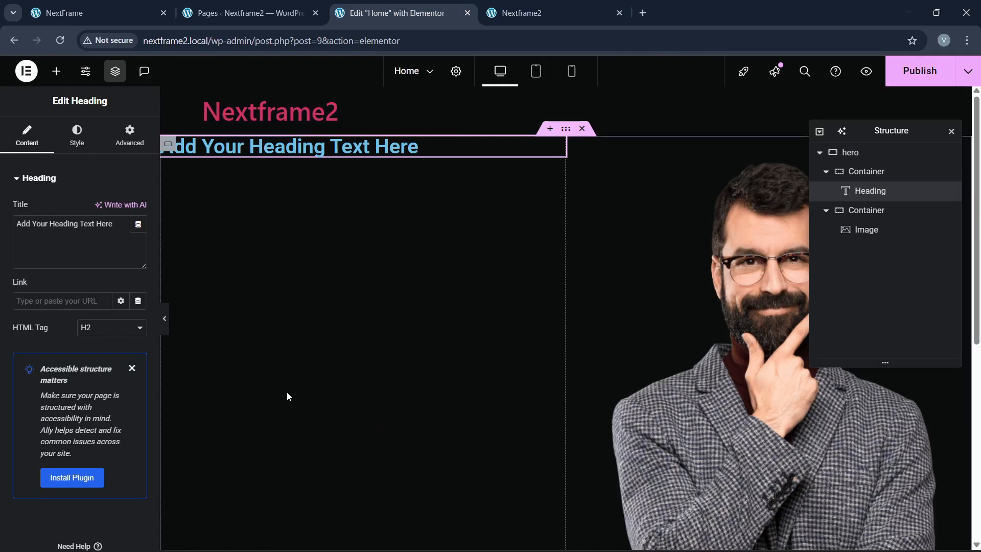
key(ctrl+l)
click(118, 25)
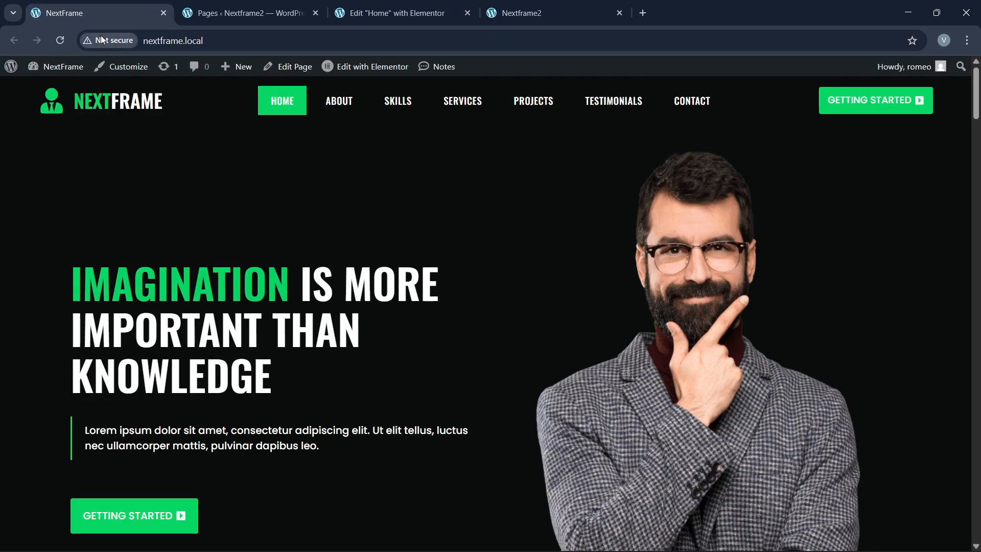
click(397, 7)
click(82, 242)
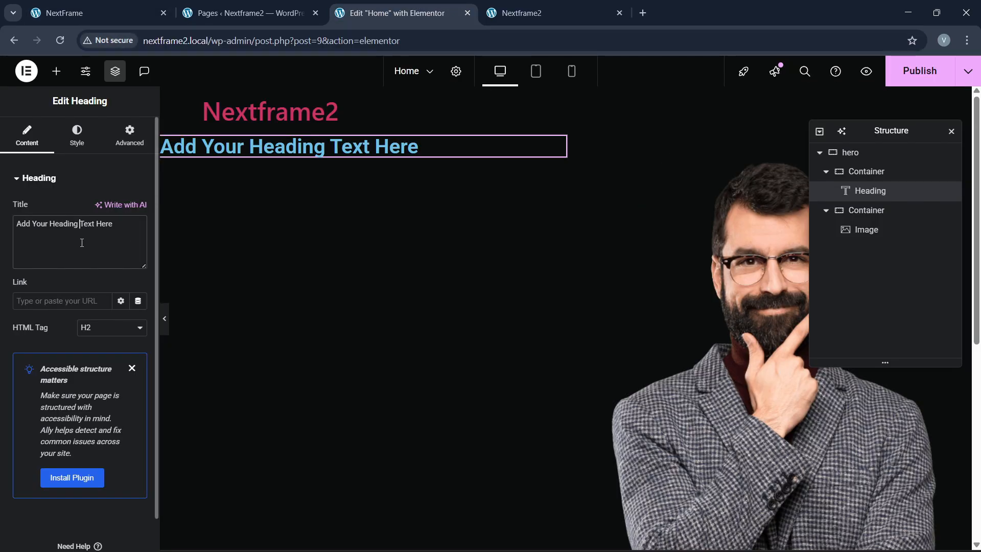
key(ctrl+a)
key(BackSpace)
text(IMA)
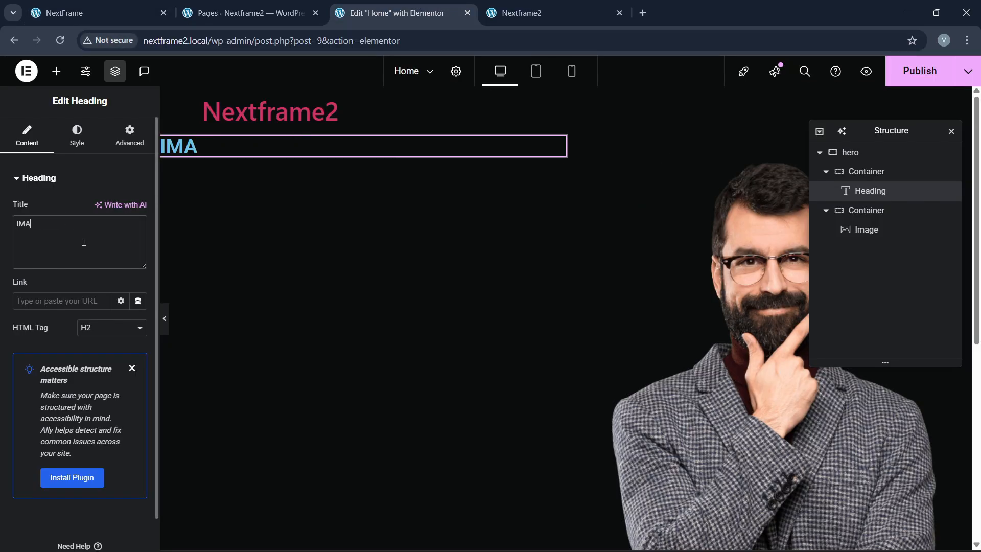
text(GINATION IS MORE IMPORTA)
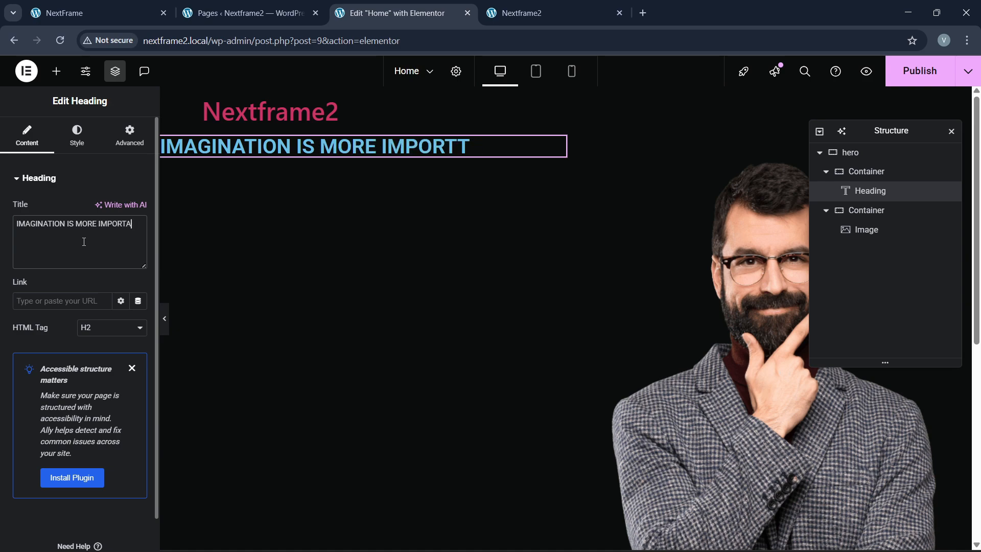
text(NT THAN KNOWLEDGE)
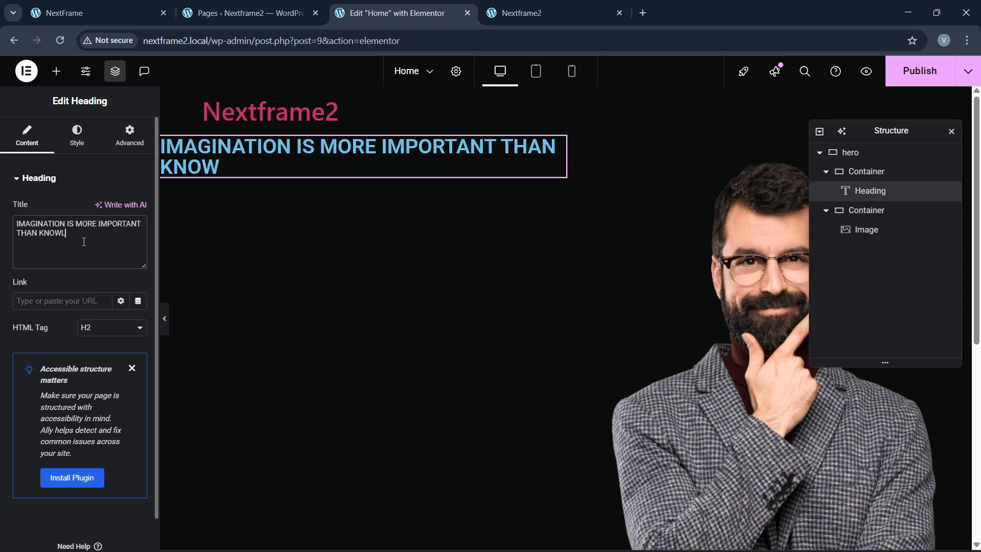
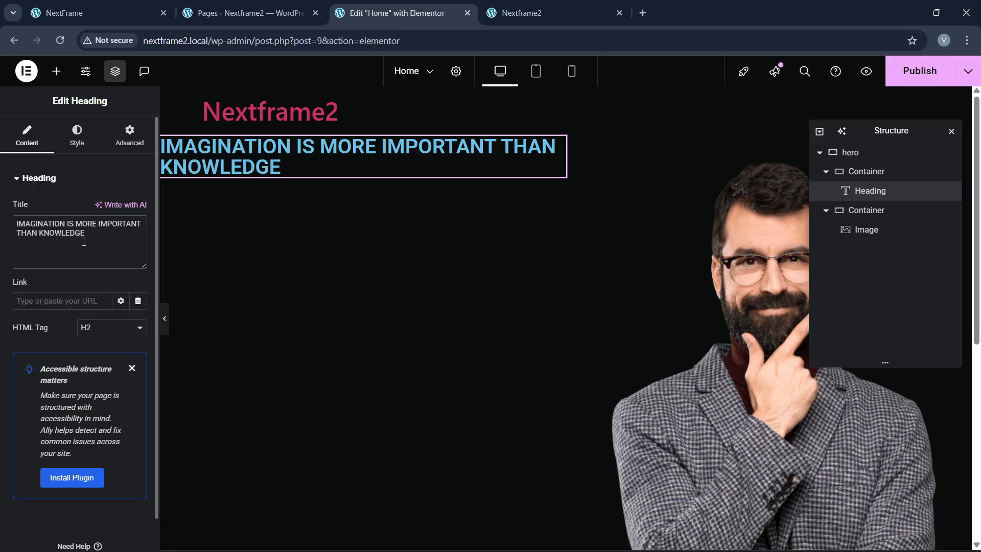
Step: Set the hero container's Justify Content to Space Between and Align Items to Center
click(875, 154)
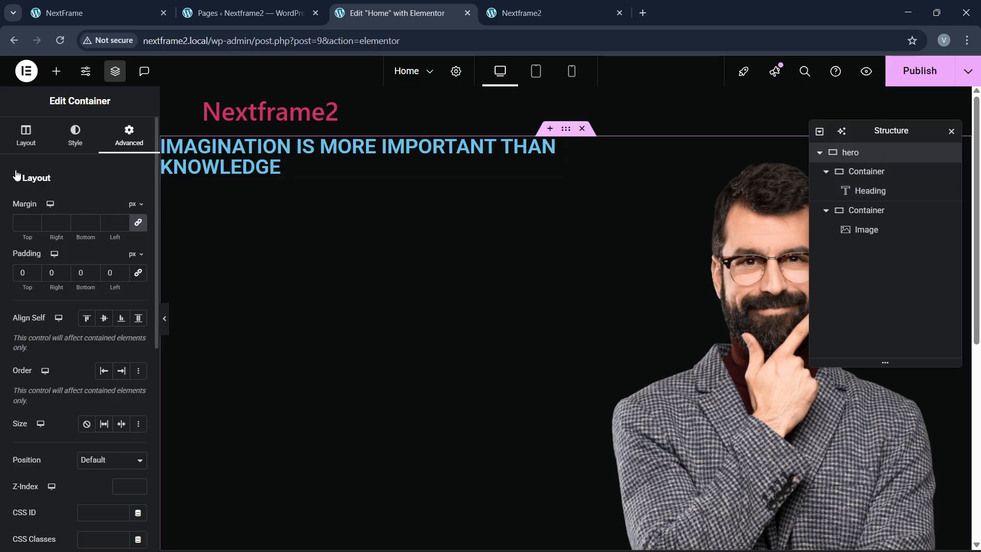
click(25, 135)
scroll(80, 397, down, 2)
click(91, 372)
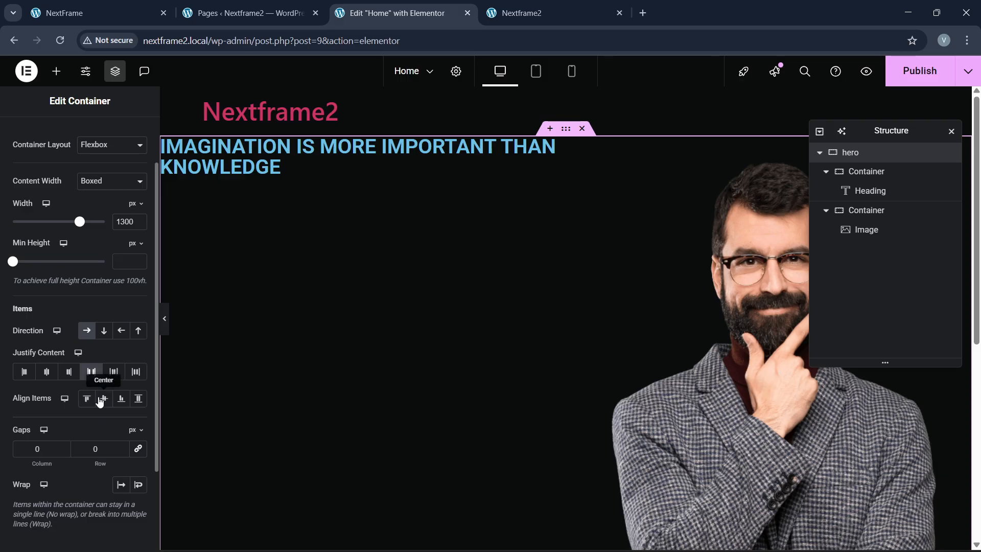
click(103, 399)
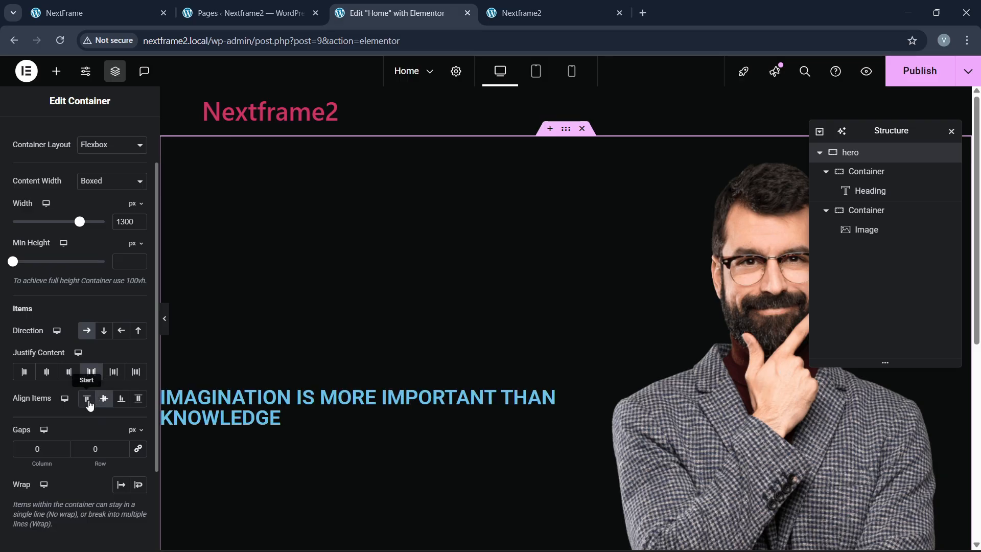
click(367, 418)
click(77, 136)
Step: Set the hero heading's font family to Oswald and raise its size to 65 px
click(138, 246)
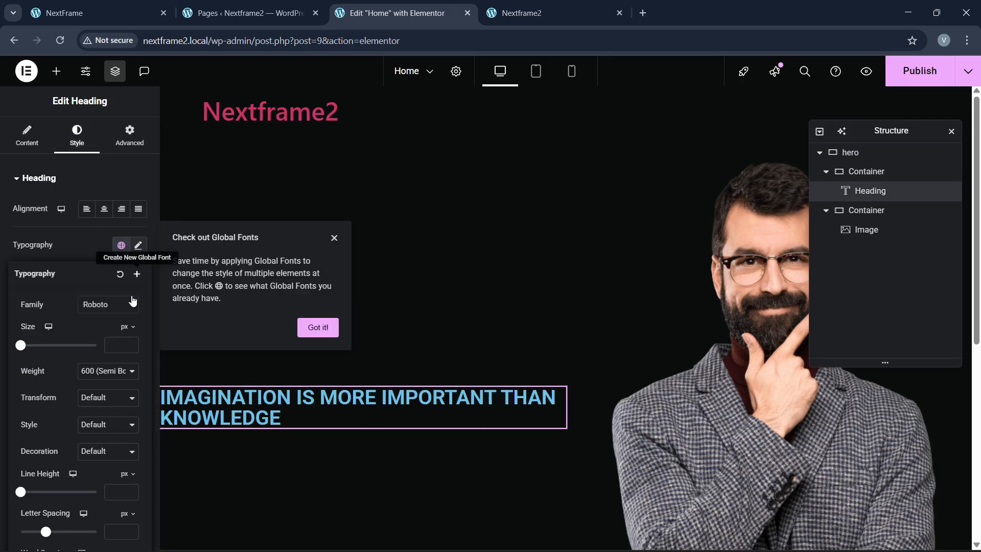
click(105, 305)
text(oswald)
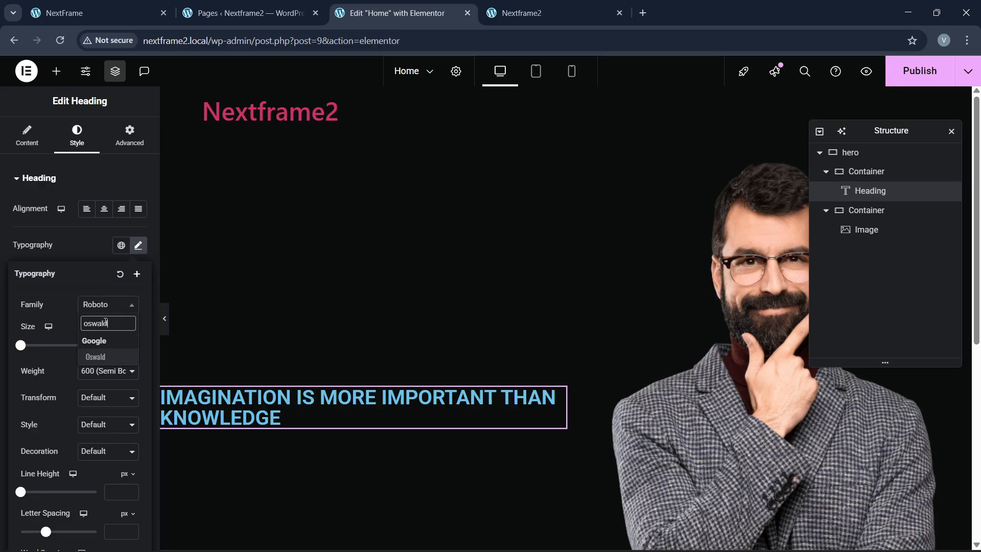
key(Return)
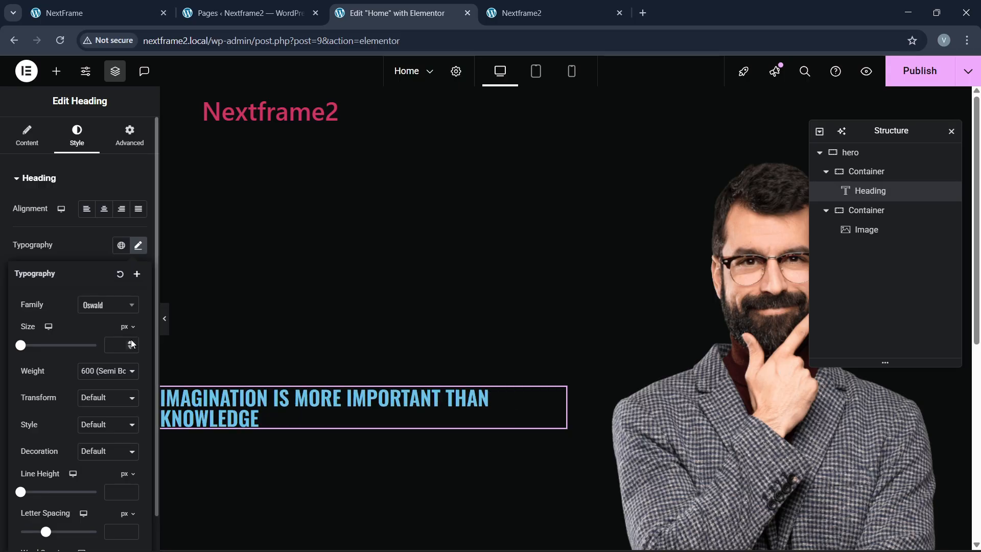
drag(131, 343, 132, 348)
click(113, 4)
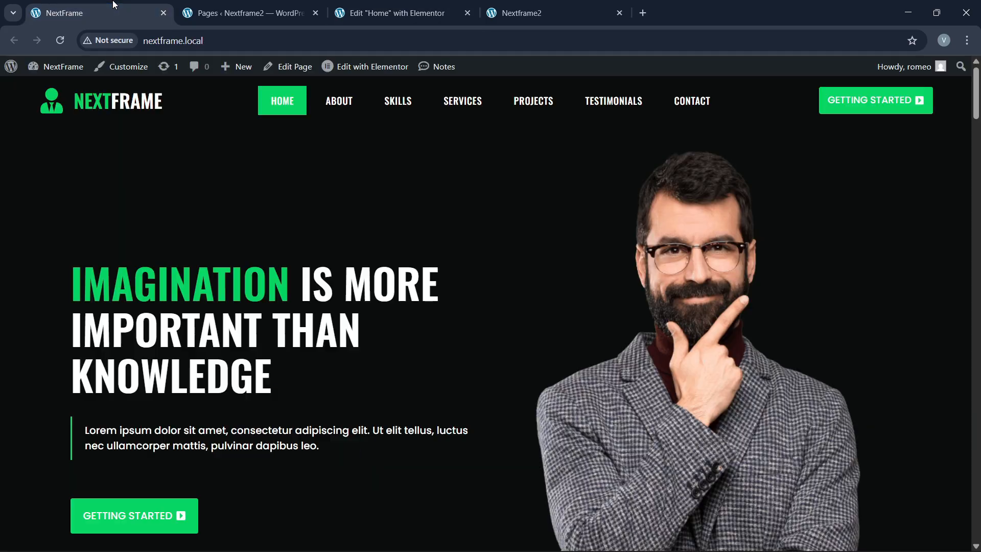
click(393, 13)
scroll(62, 354, down, 1)
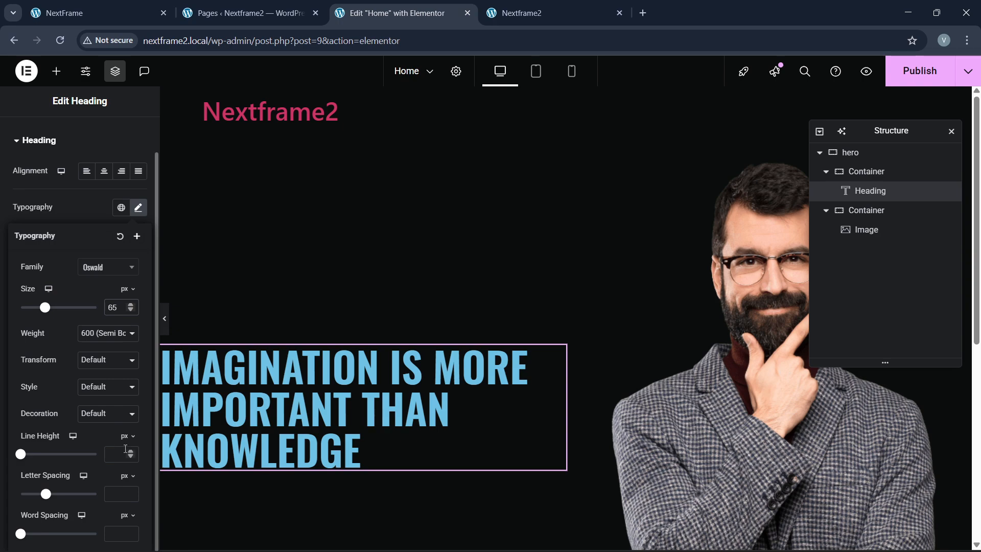
Step: Switch the heading's line height unit to em and set it to 1.2
click(126, 457)
double_click(131, 452)
triple_click(131, 452)
triple_click(131, 451)
triple_click(130, 451)
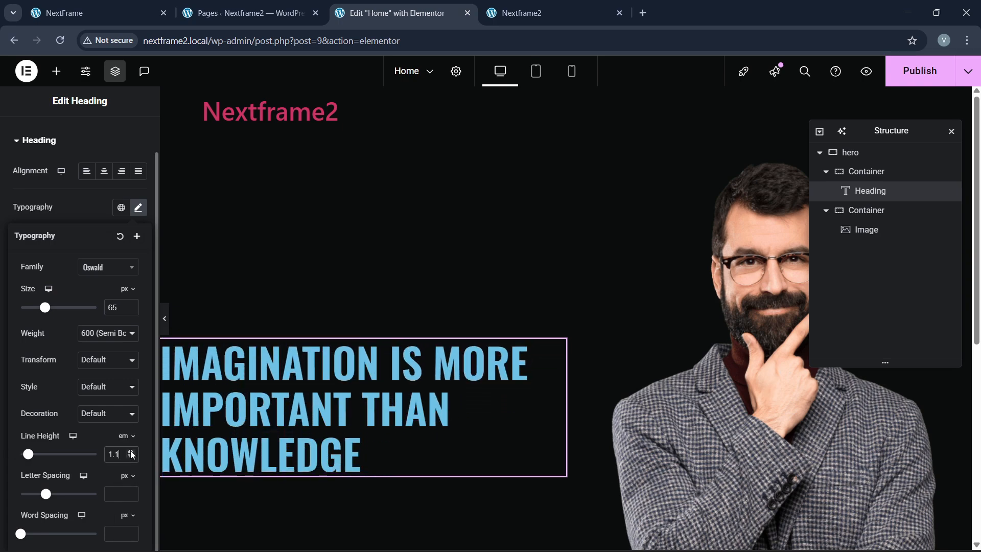
click(130, 452)
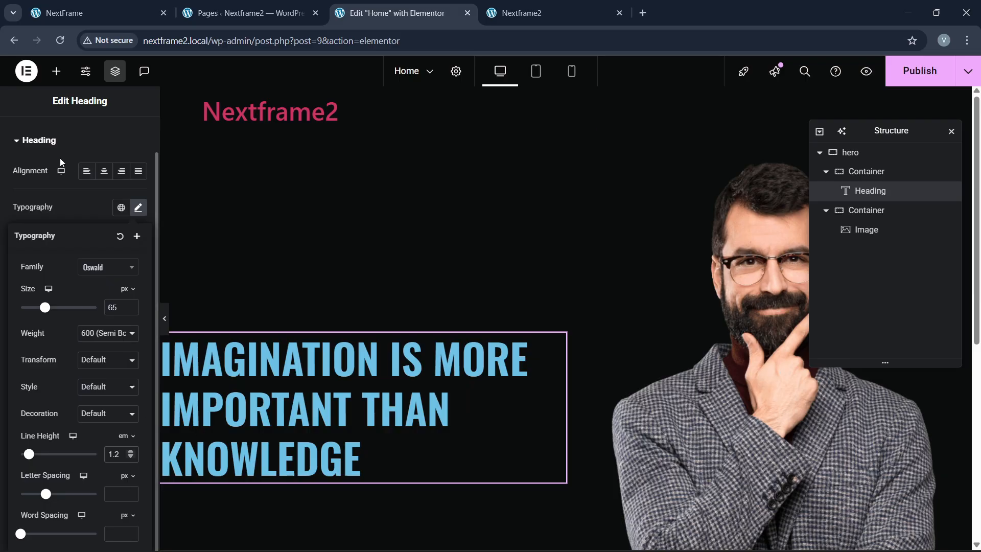
scroll(60, 158, up, 1)
Step: Wrap 'IMAGINATION' in the heading title in a span with a color style
click(27, 136)
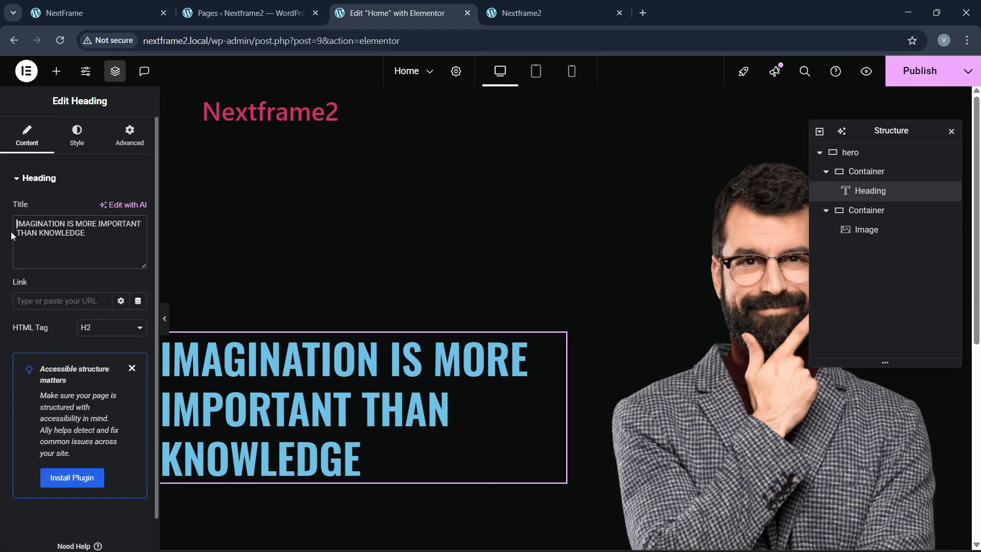
text(<span.)
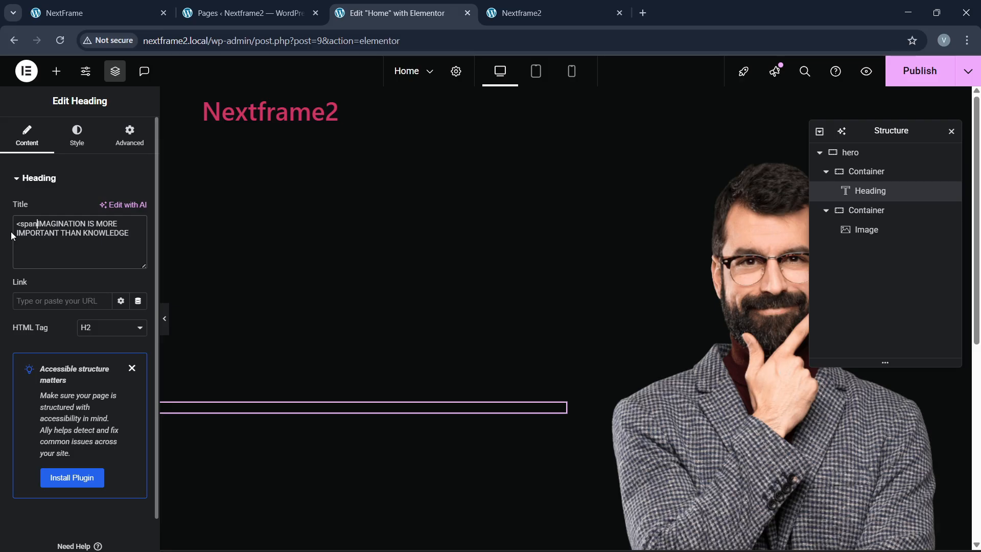
key(Right)
key(Right)
key(BackSpace)
text(>)
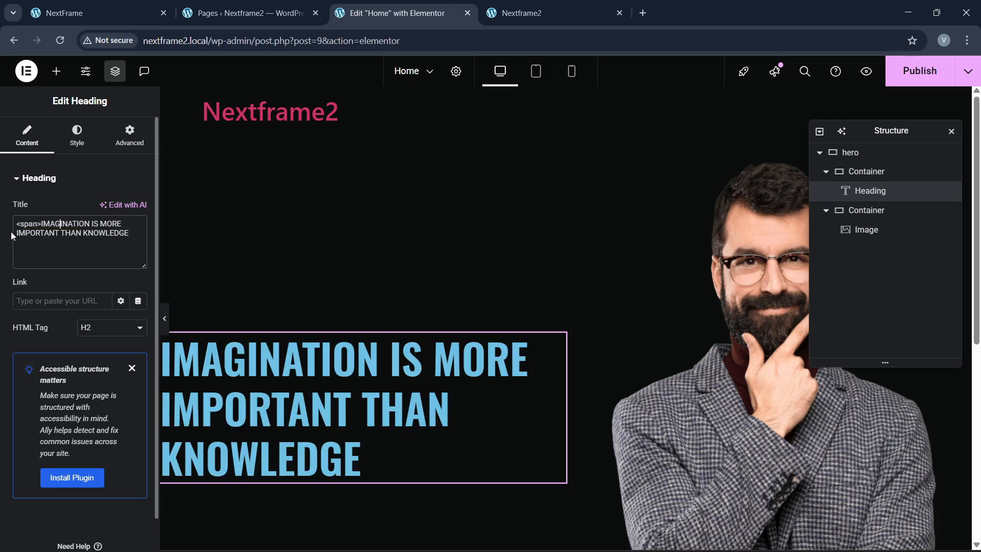
key(Right)
key(Right)
key(Right)
key(Right)
key(Right)
key(Right)
key(Right)
text(<)
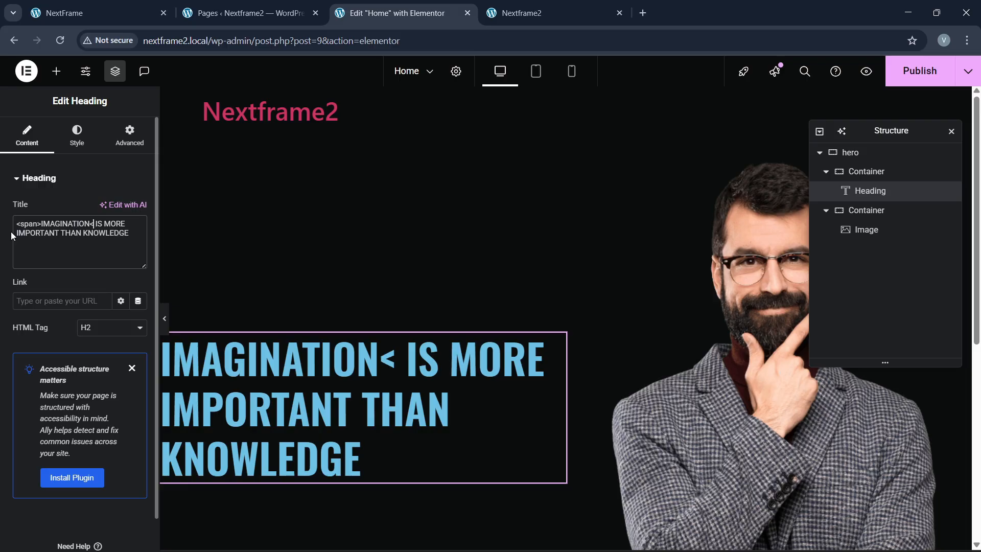
text(/span>)
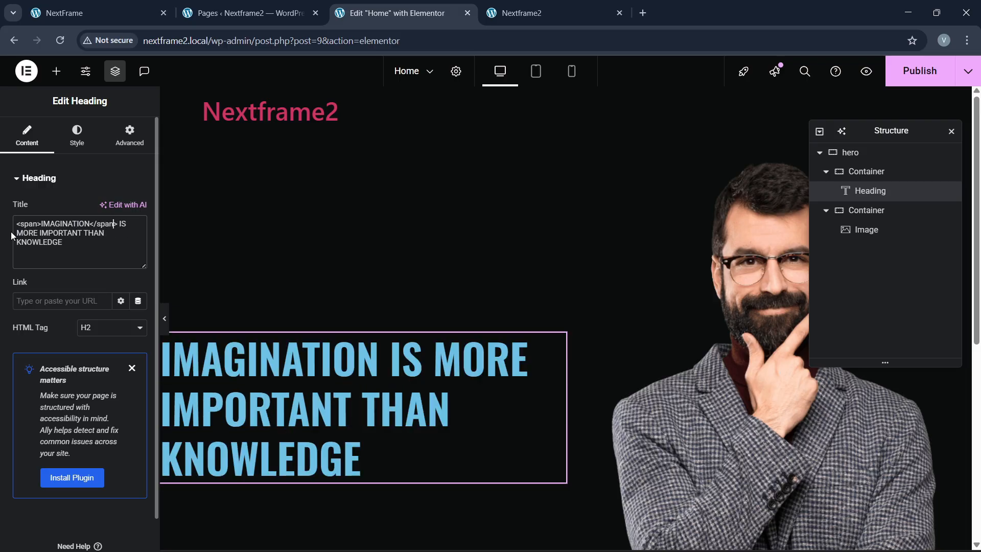
key(Left)
key(Left)
key(Left)
key(Left)
key(Left)
key(Left)
text(le="")
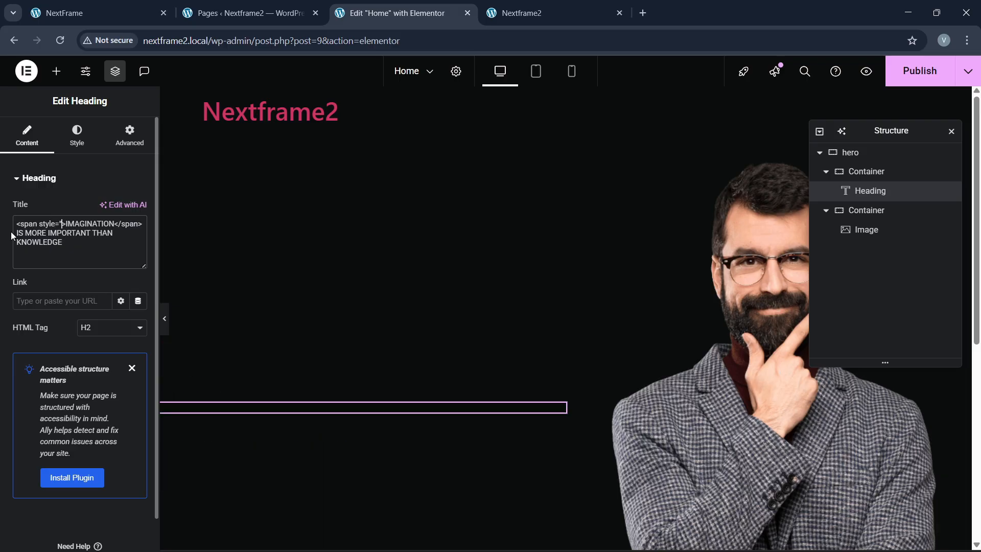
text(color:)
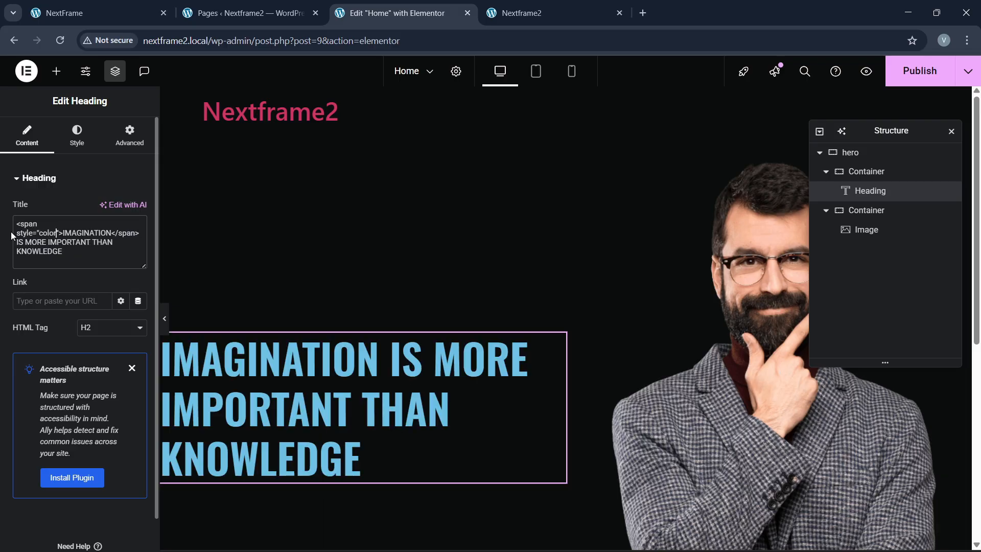
Step: Look up the global green and set the span colour to #09d665
click(77, 134)
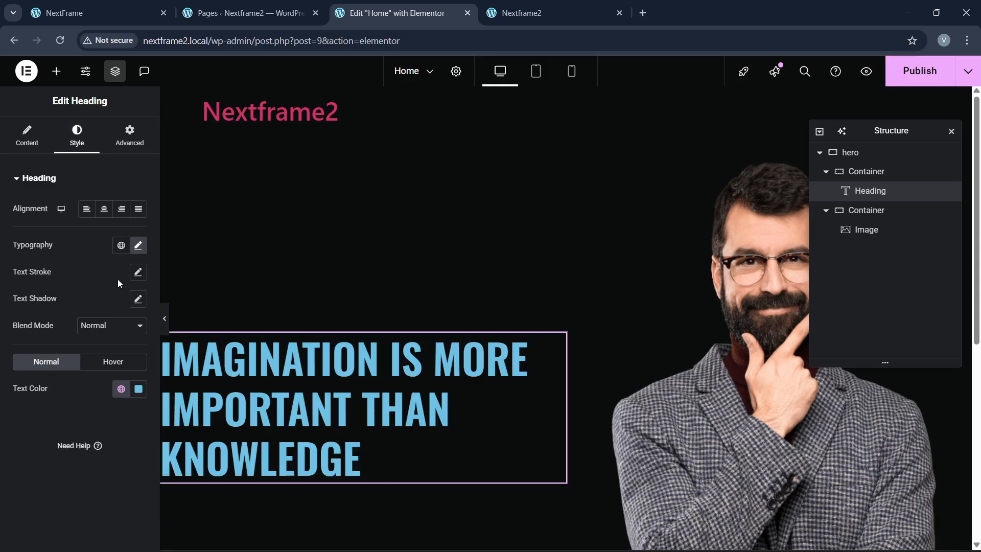
click(120, 389)
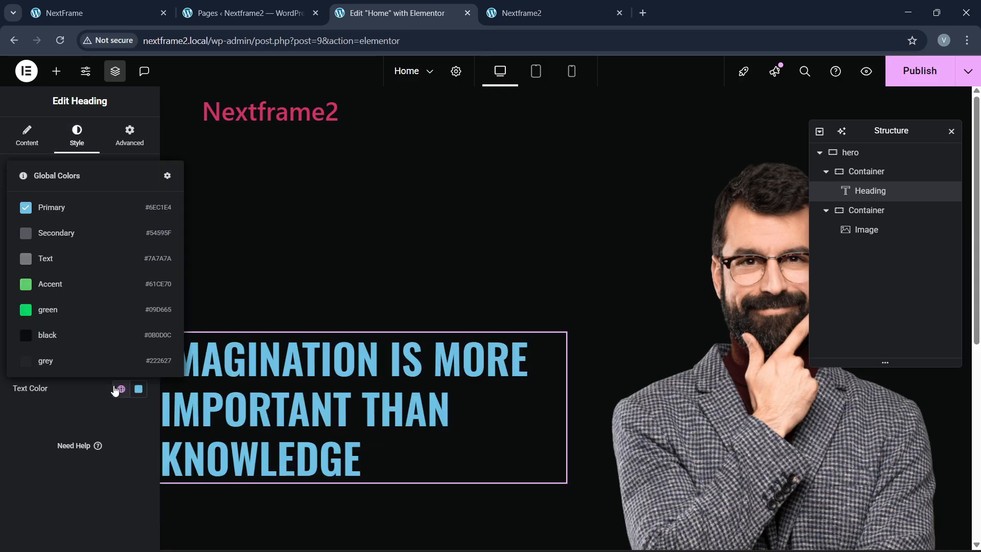
click(38, 418)
click(27, 136)
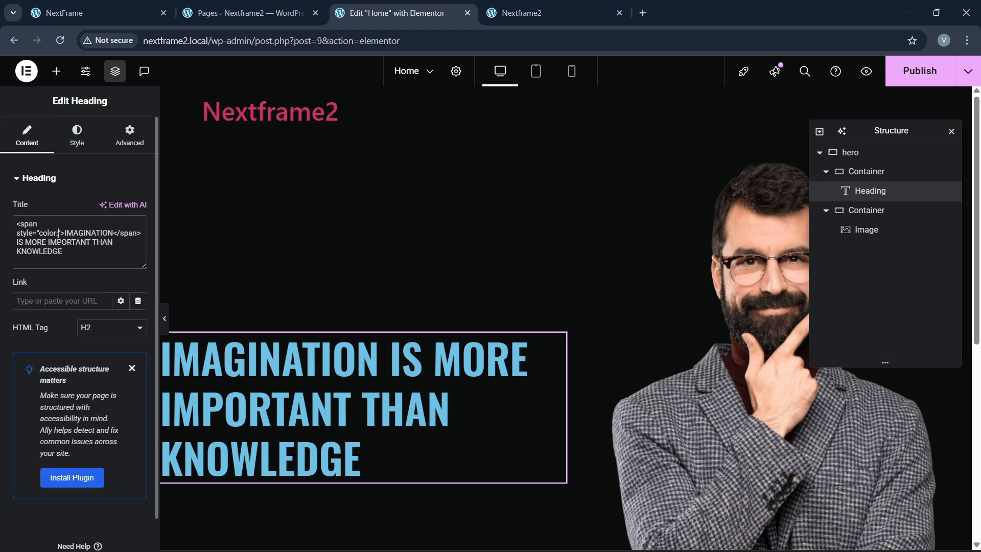
text(#09d665;)
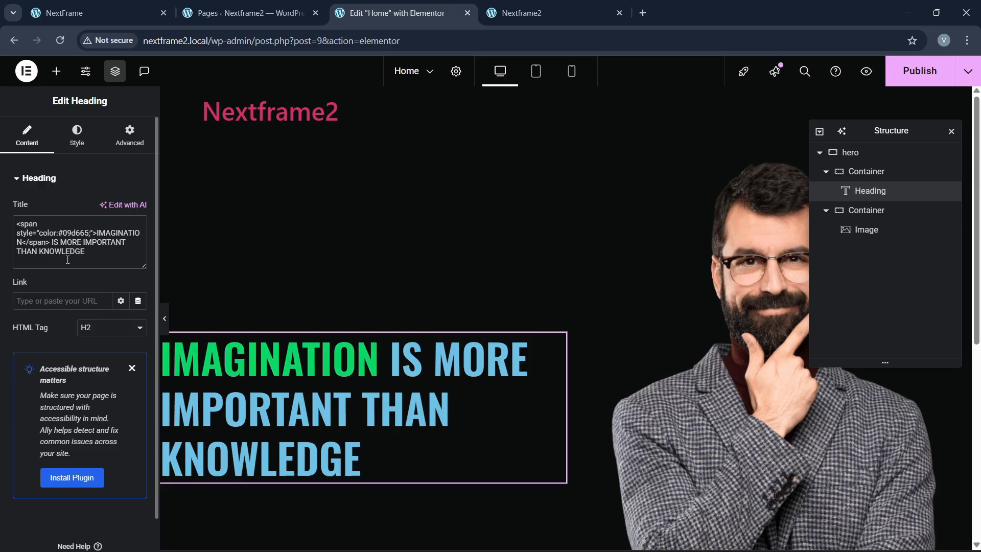
Step: Make the rest of the heading text white
click(76, 136)
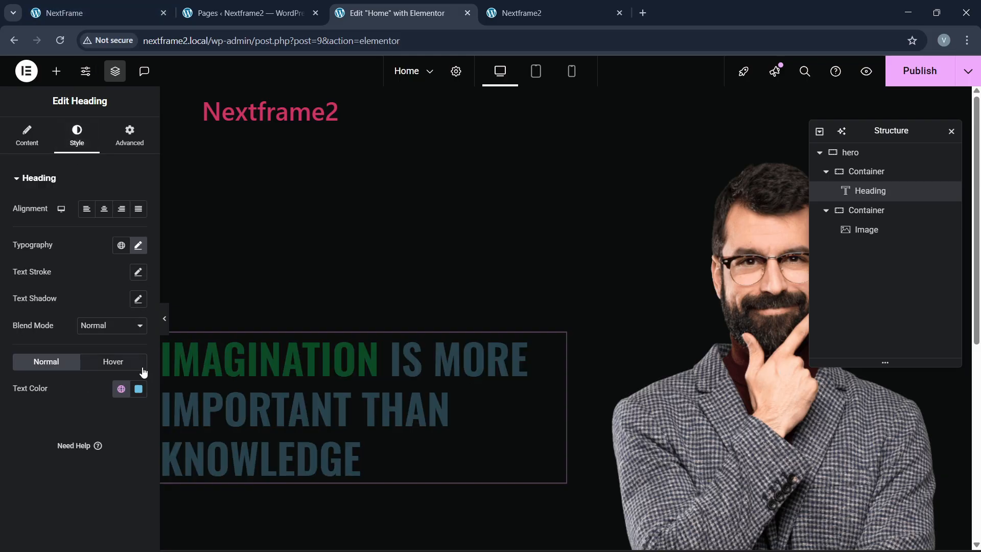
click(139, 389)
drag(95, 263, 49, 217)
click(10, 487)
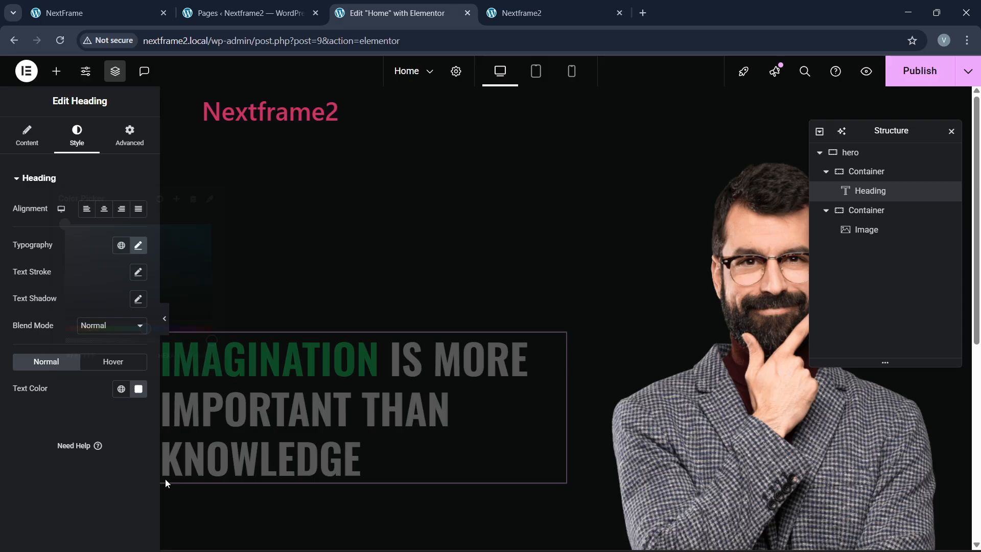
Step: Add an empty container below the heading, comparing with the live NextFrame site
click(103, 4)
click(388, 12)
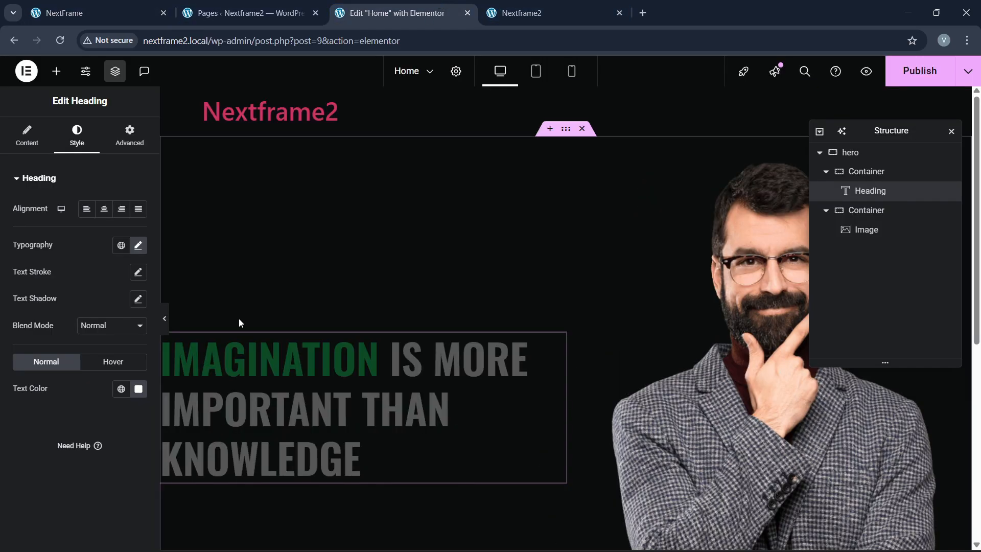
scroll(238, 318, down, 4)
click(56, 71)
drag(44, 240, 243, 289)
click(97, 12)
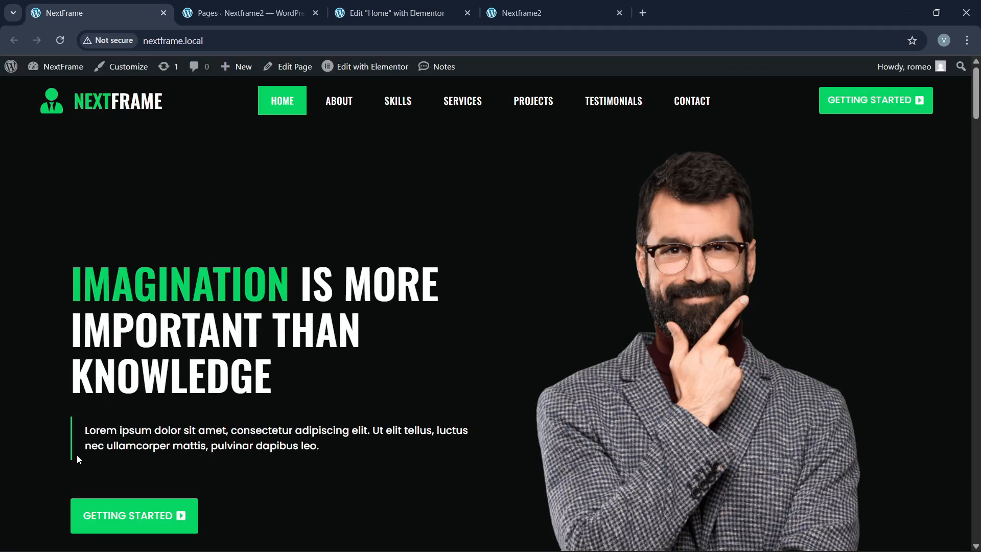
Step: Give the new container a padding of 20
click(389, 13)
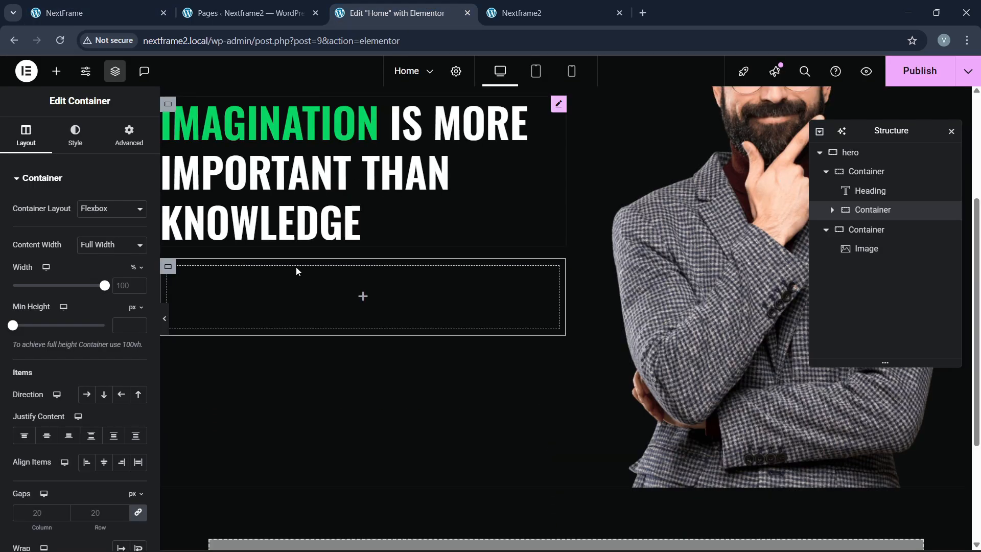
click(130, 141)
click(18, 281)
text(20)
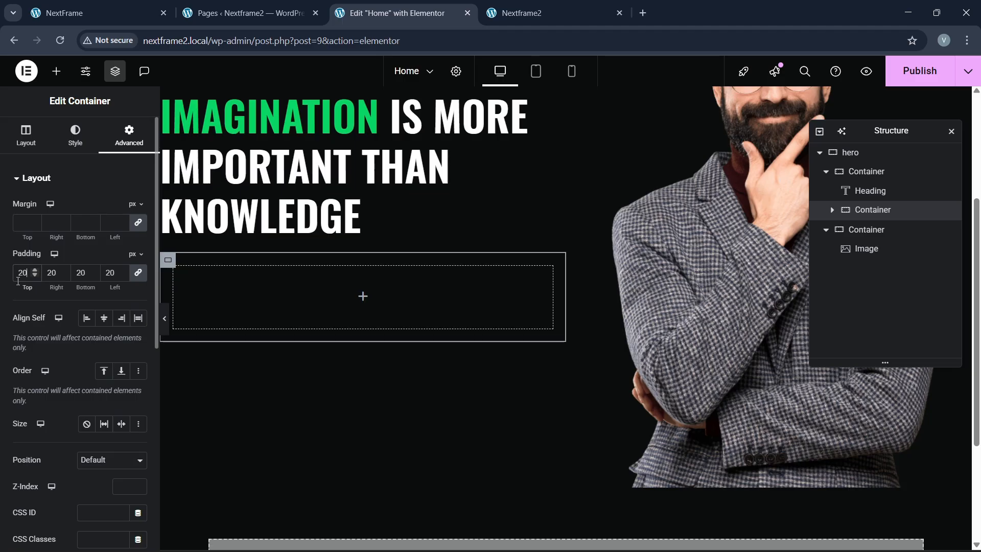
Step: Add a text block inside the container and make its text white
click(57, 71)
drag(43, 395, 232, 311)
click(77, 135)
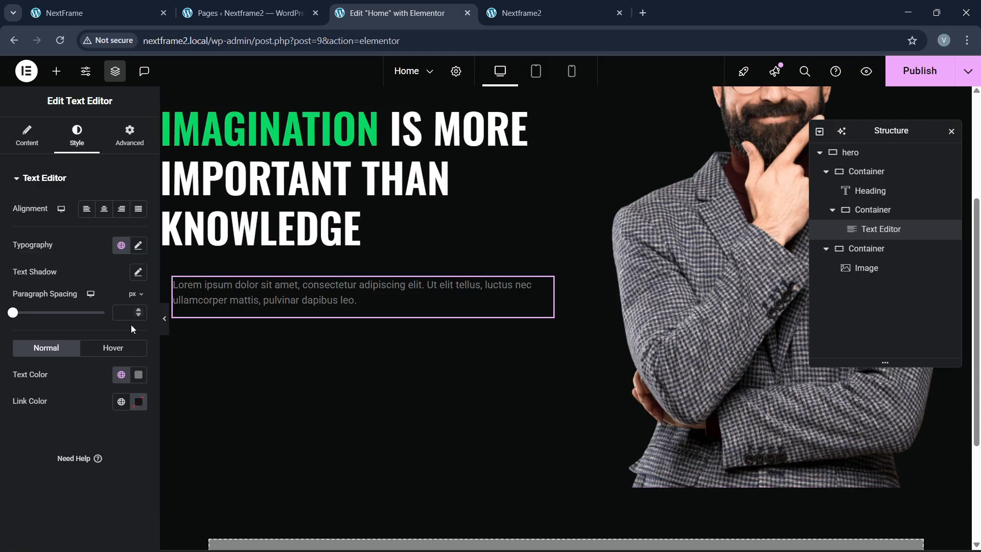
click(137, 375)
drag(134, 275, 14, 170)
click(9, 517)
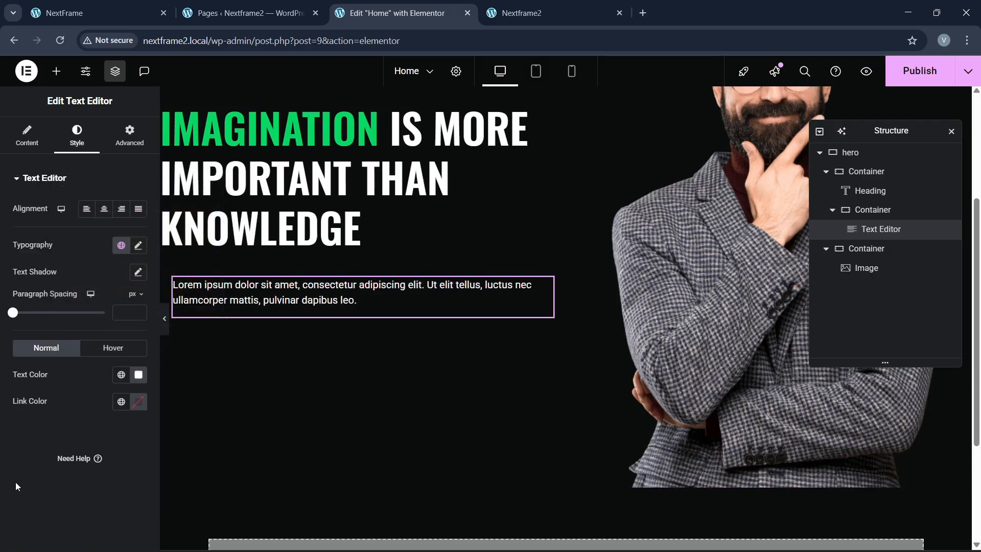
click(83, 3)
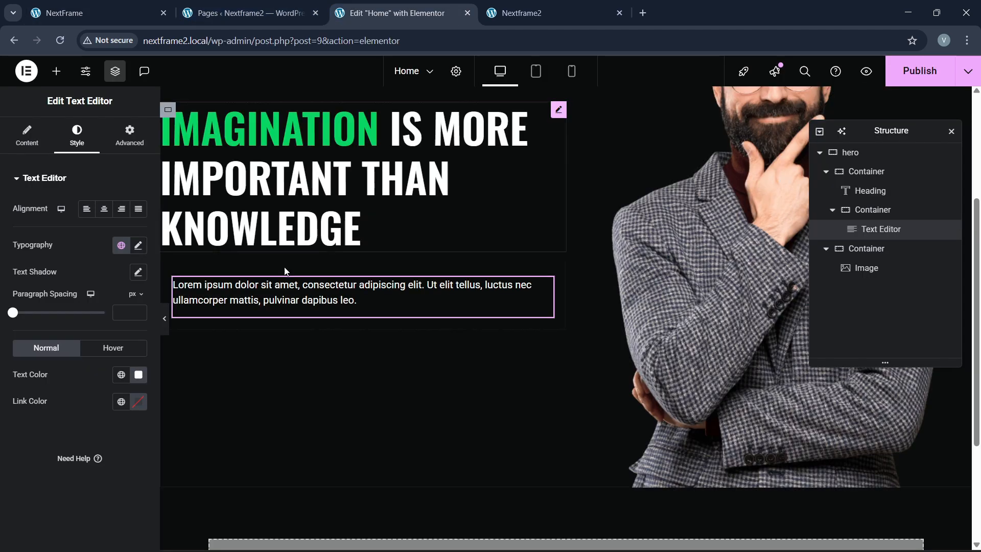
click(394, 13)
Step: Give the paragraph container a solid left border in the global green
click(883, 212)
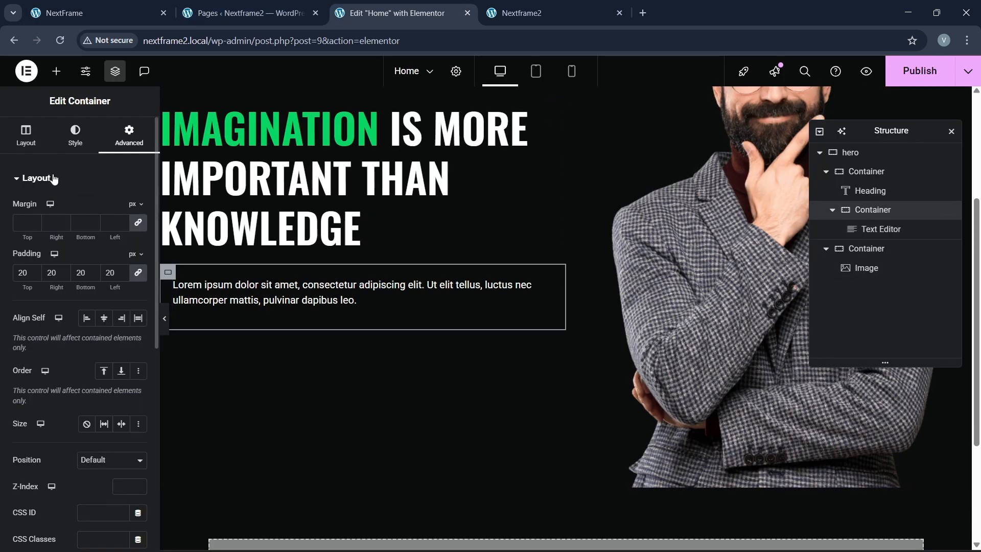
click(76, 135)
click(102, 317)
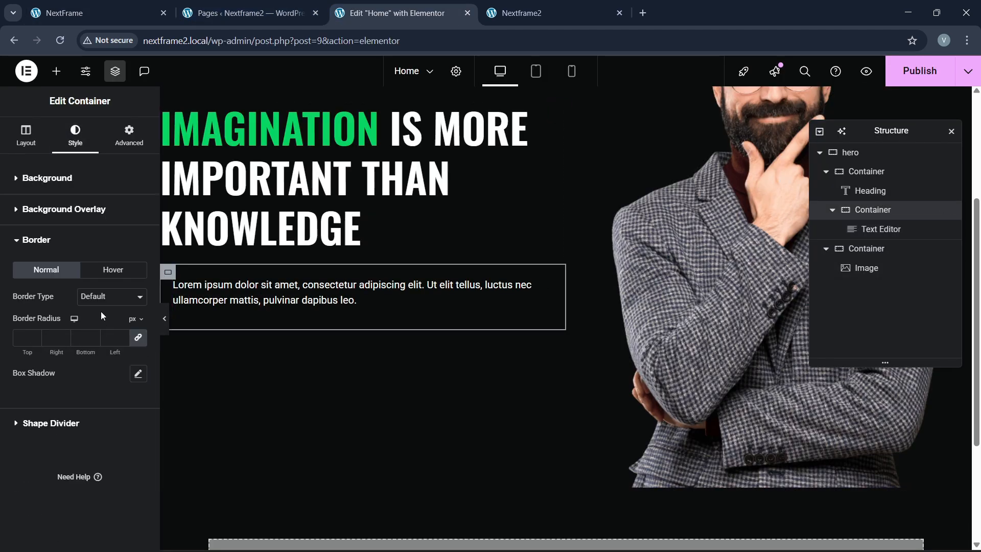
click(112, 296)
click(110, 342)
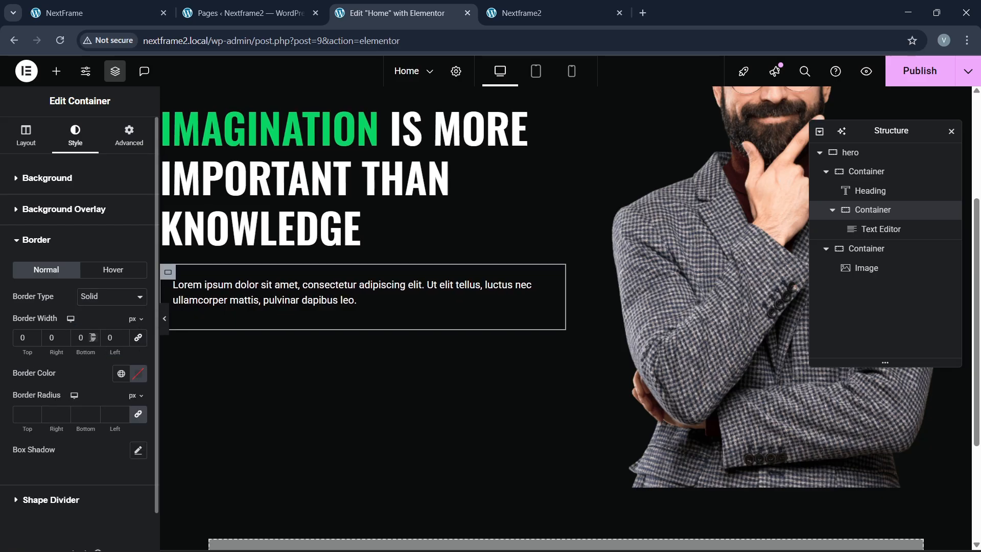
click(122, 334)
click(122, 334)
click(121, 373)
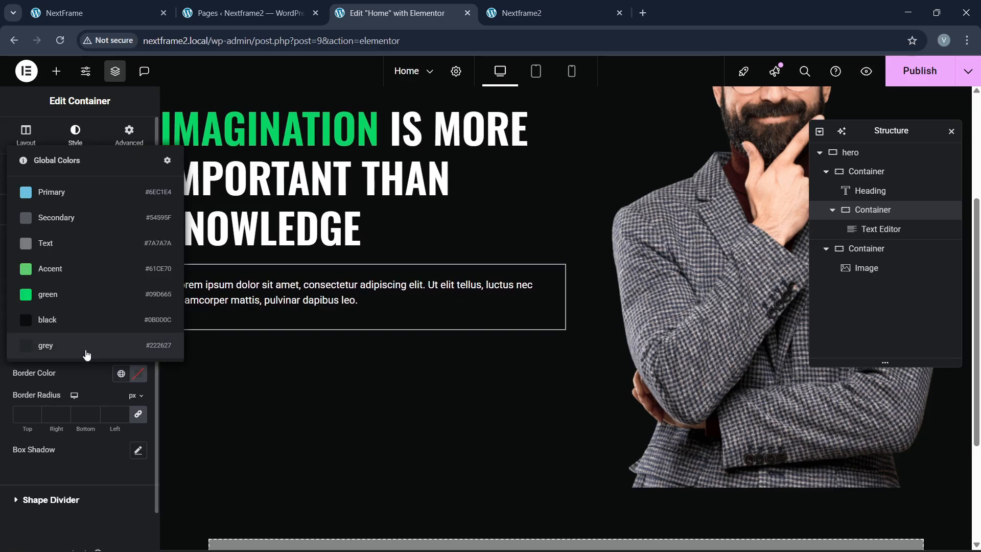
click(82, 289)
click(165, 318)
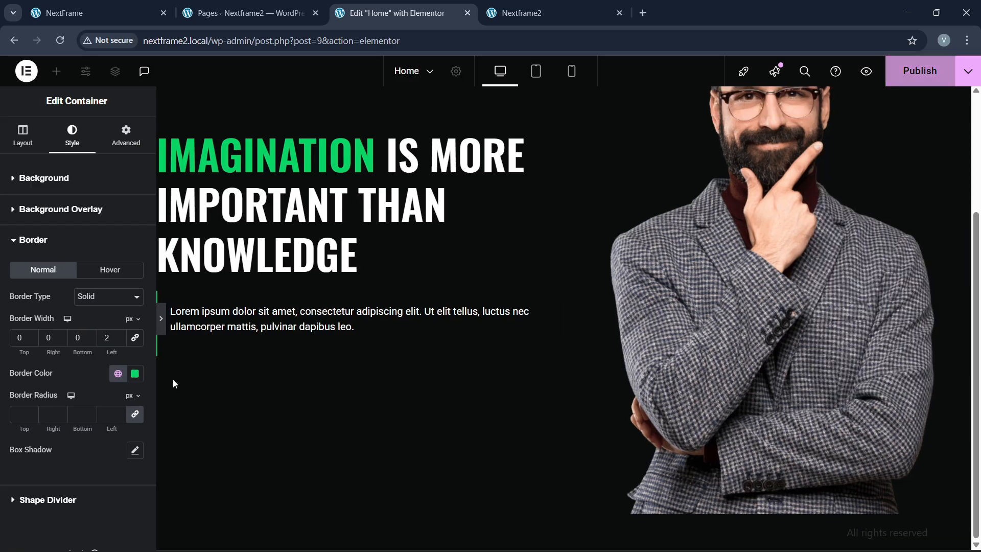
click(5, 320)
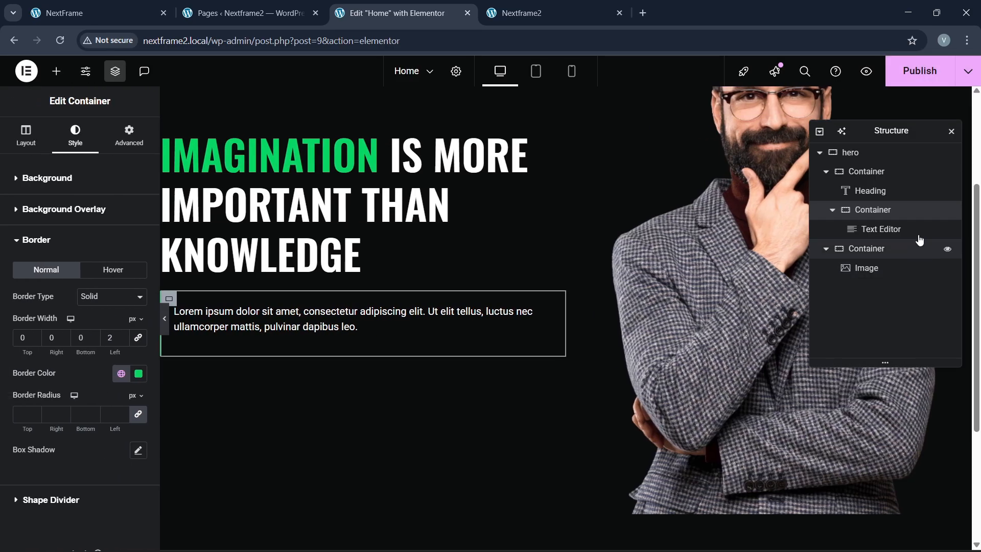
Step: Set the container padding to 10 on all sides and preview the border
click(141, 145)
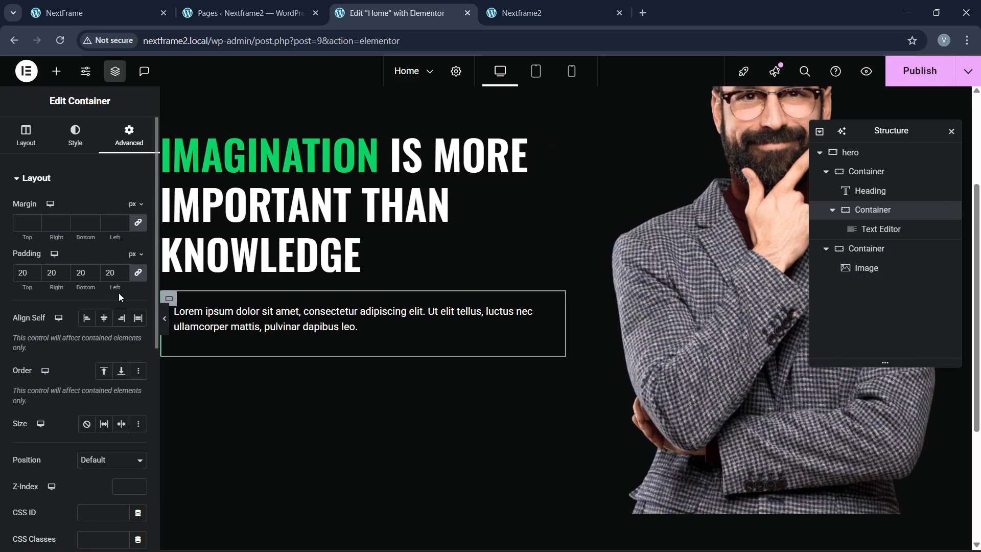
key(BackSpace)
text(1)
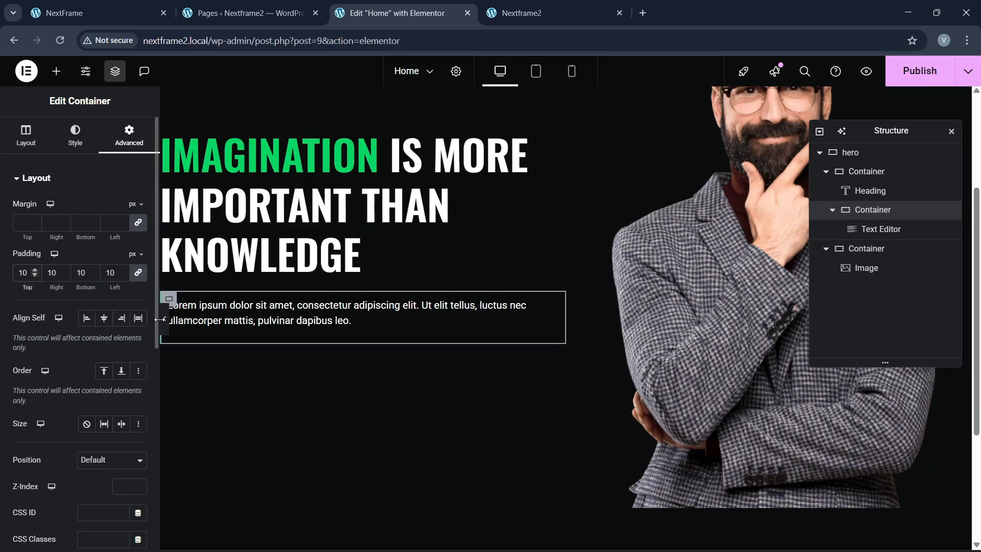
click(75, 137)
click(54, 316)
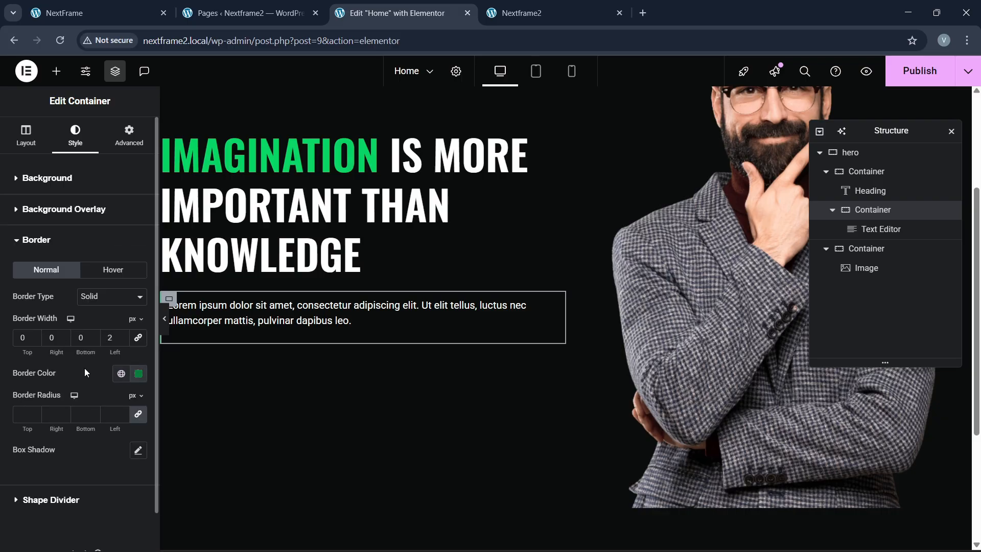
click(165, 319)
click(5, 322)
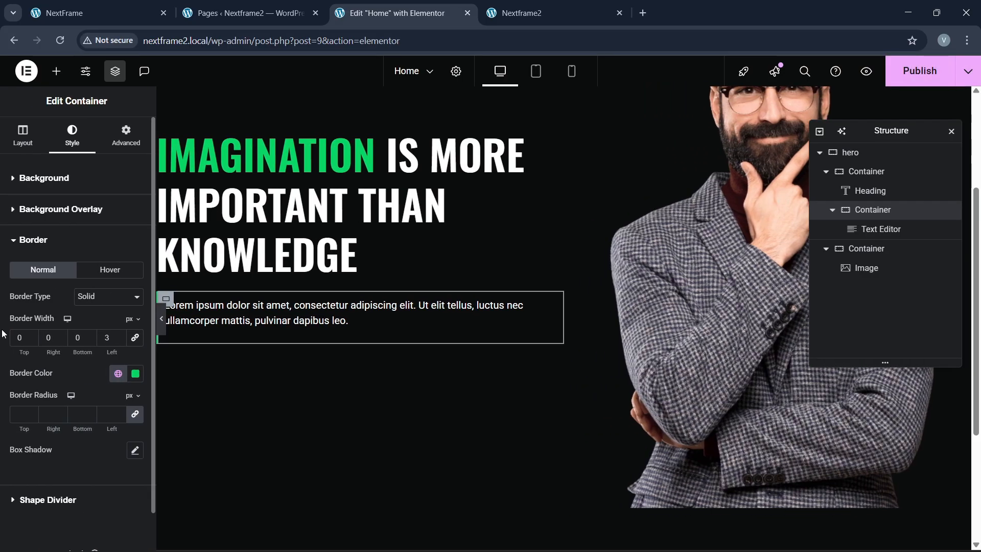
Step: Increase the container's left padding to 30 and the left border width to 3 px
click(109, 144)
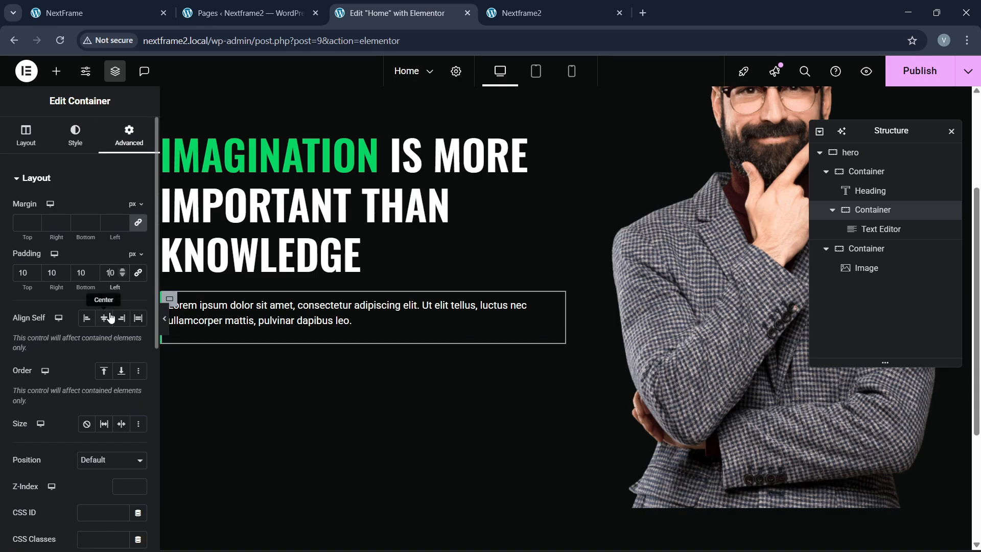
key(BackSpace)
key(BackSpace)
text(30)
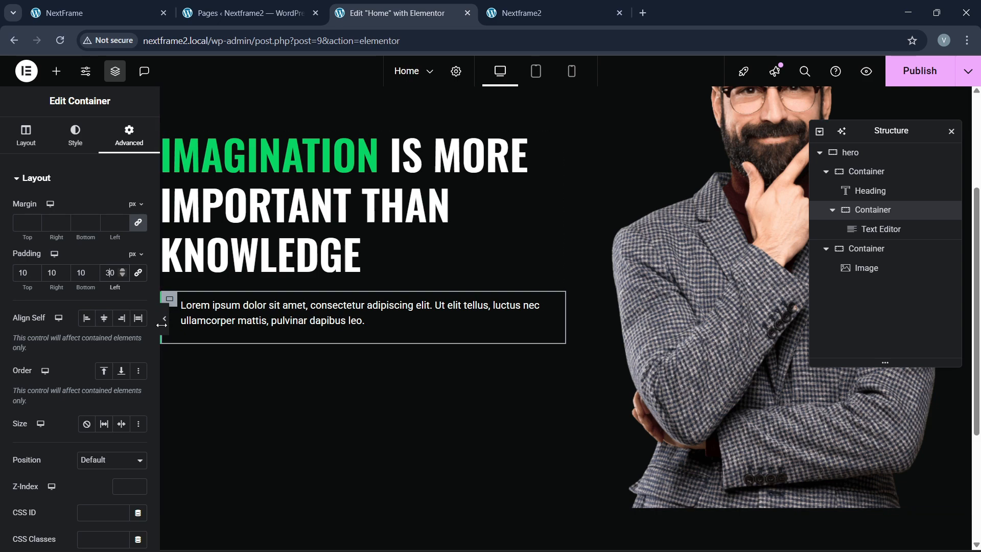
click(78, 134)
click(48, 319)
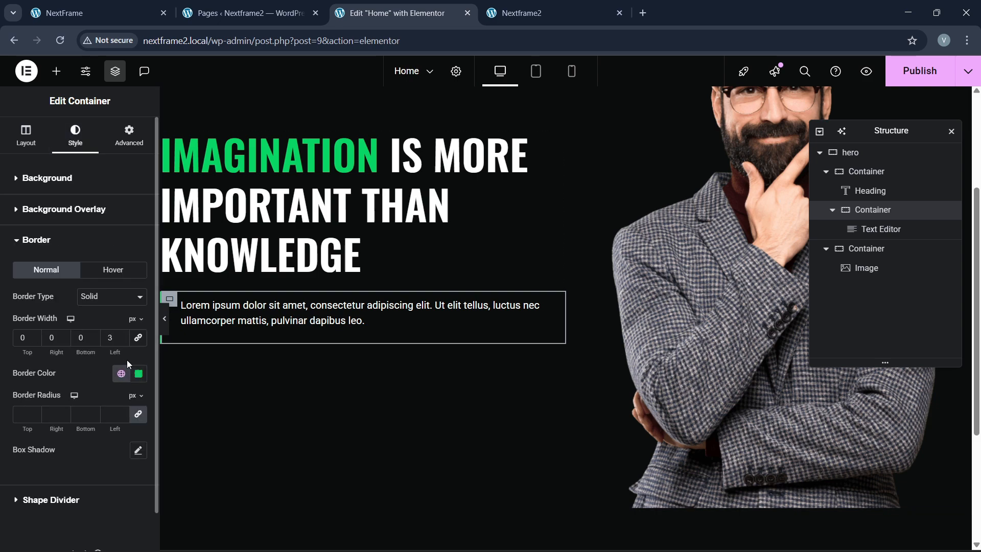
click(124, 335)
click(165, 318)
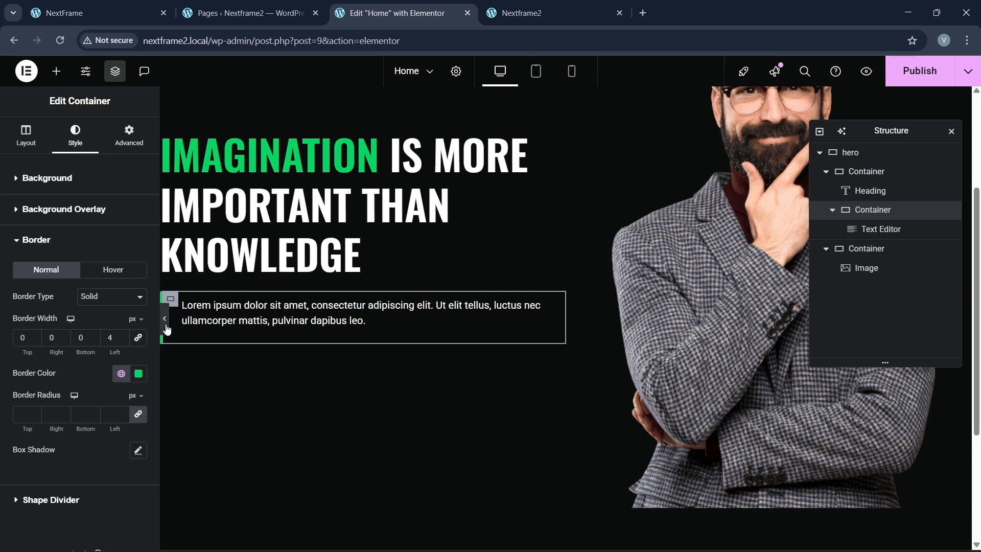
click(6, 322)
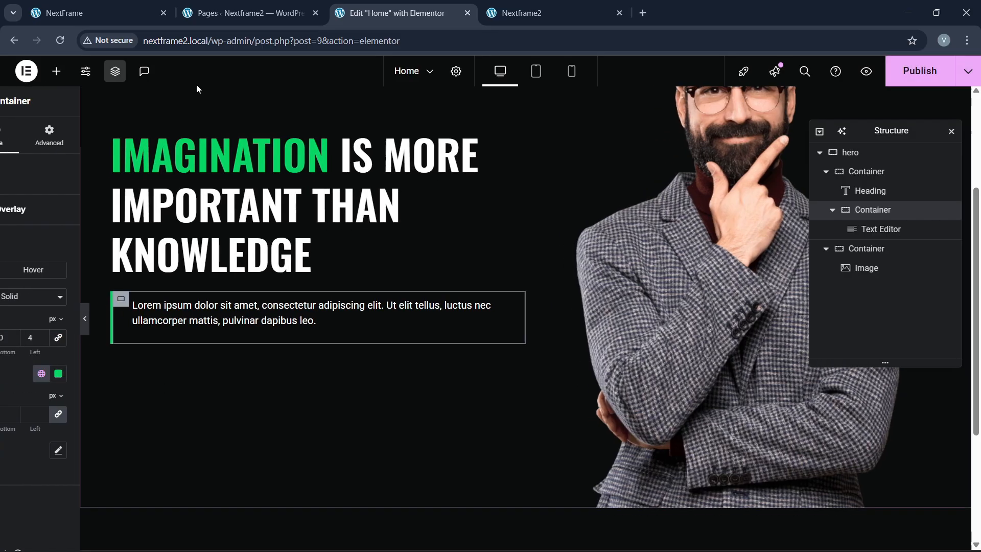
Step: Compare the styled paragraph with the live NextFrame site
click(138, 7)
click(393, 13)
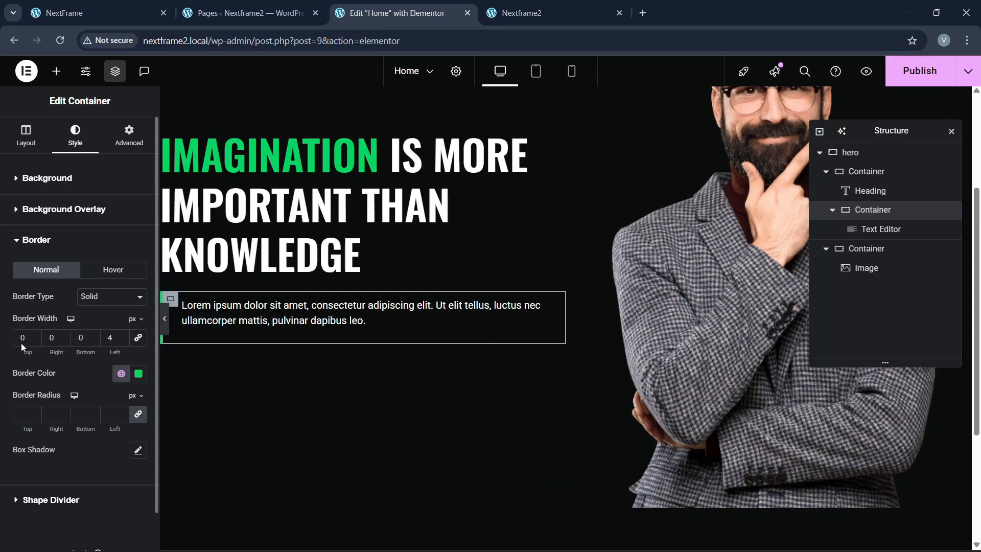
click(97, 12)
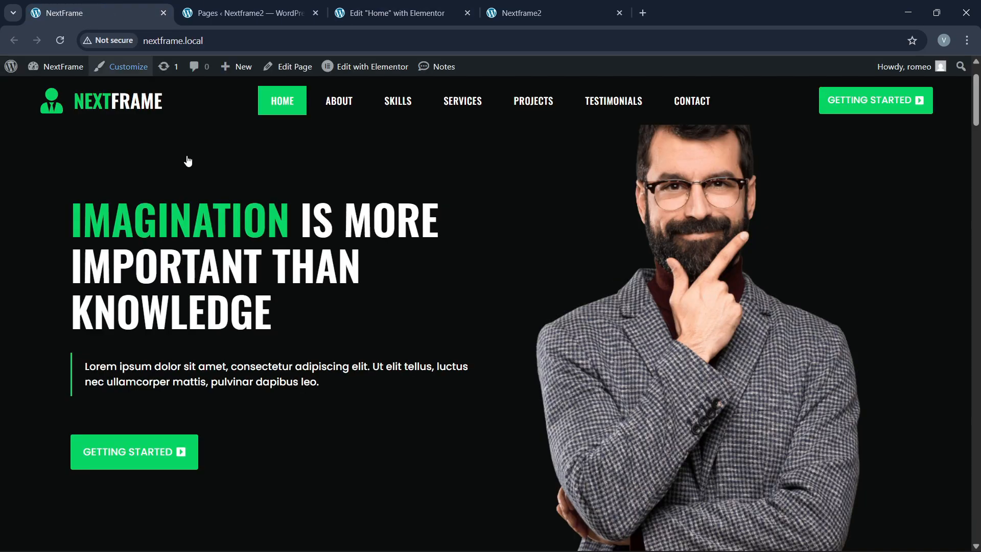
click(415, 12)
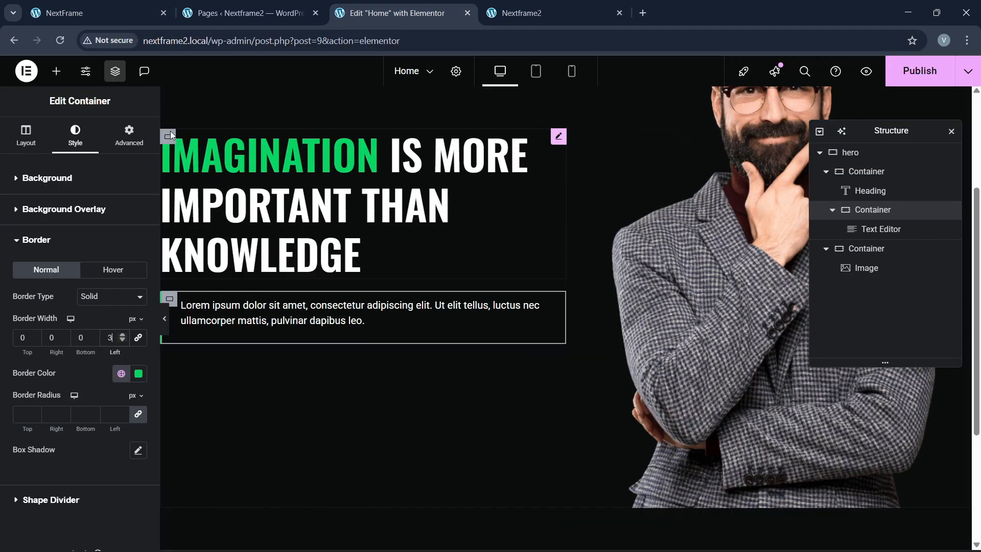
click(56, 71)
scroll(37, 409, down, 1)
Step: Add a Button below the paragraph and label it 'GETTING STARTED'
drag(37, 409, 312, 290)
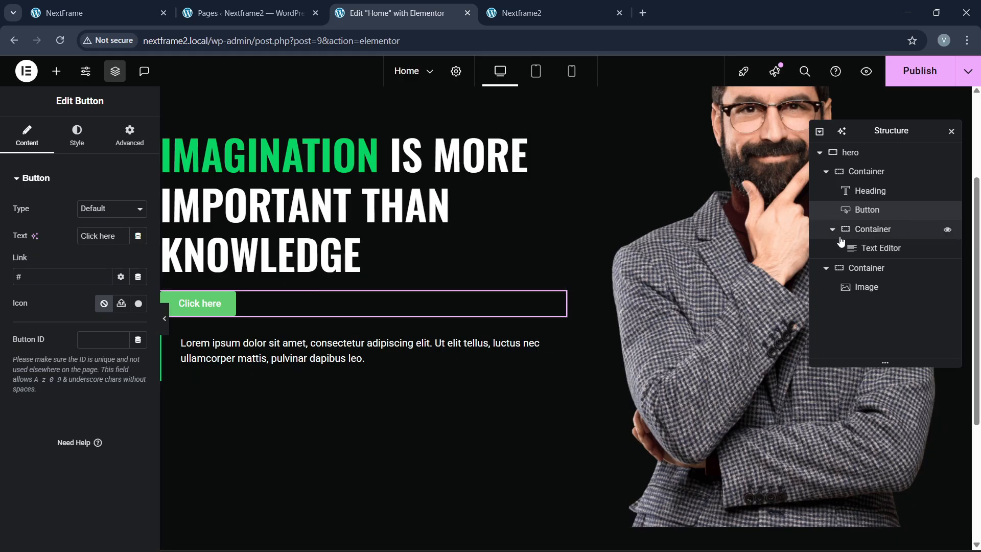
drag(867, 210, 881, 232)
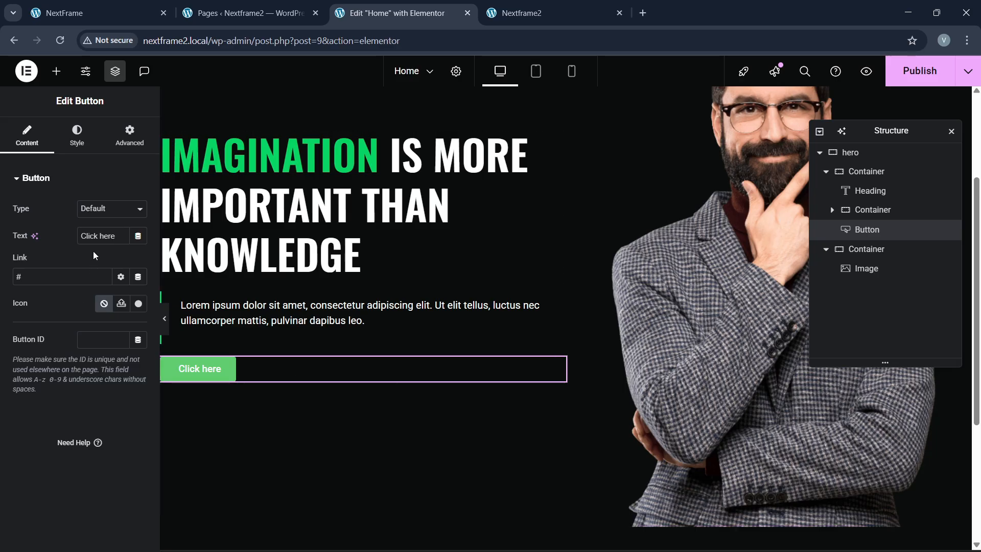
key(BackSpace)
text(GE)
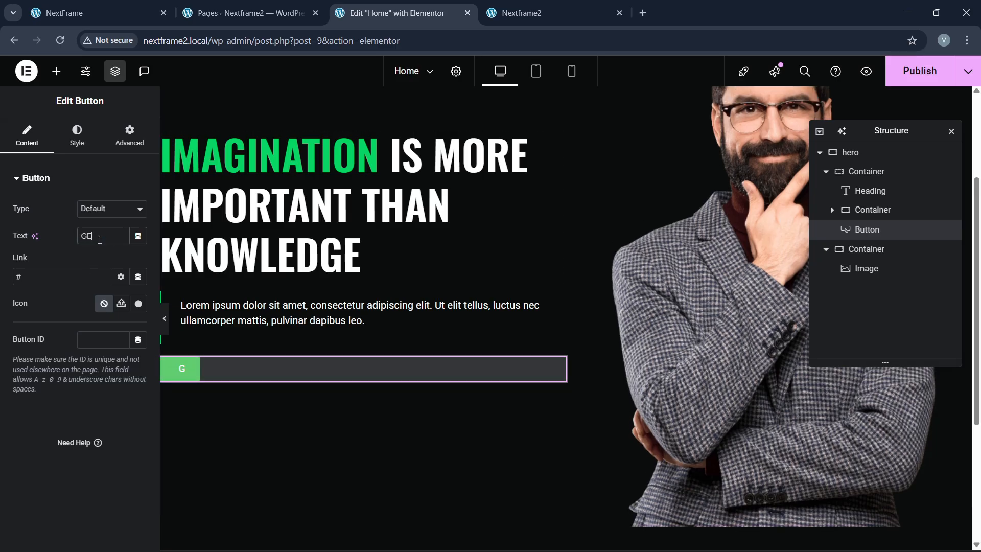
text(TTING STARTED)
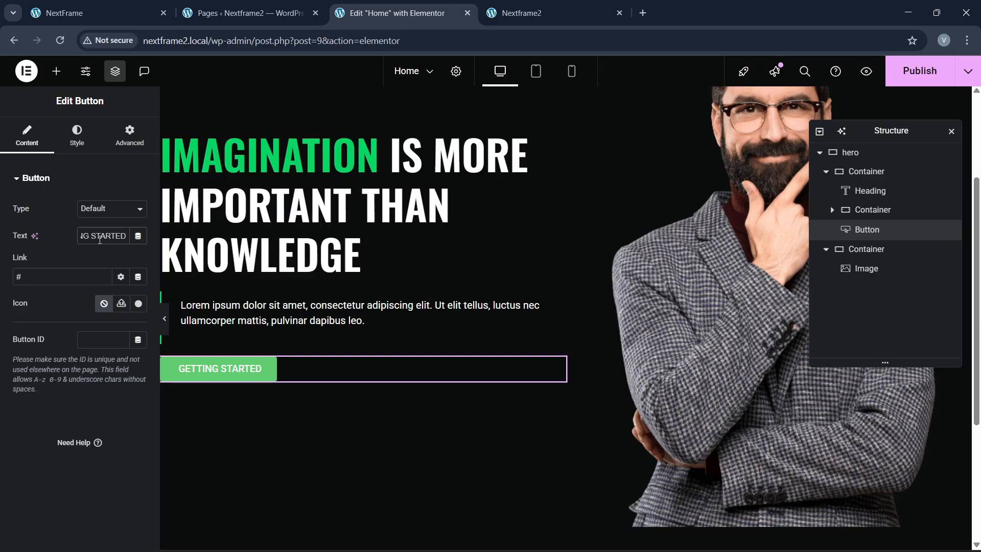
Step: Give the button the Arrow circle right icon, placed after the text
click(136, 305)
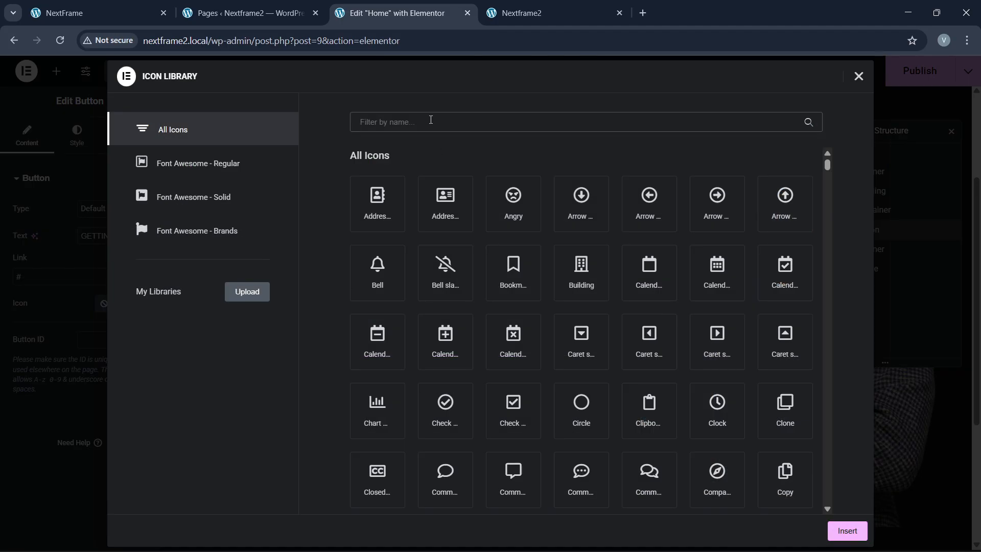
text(pl)
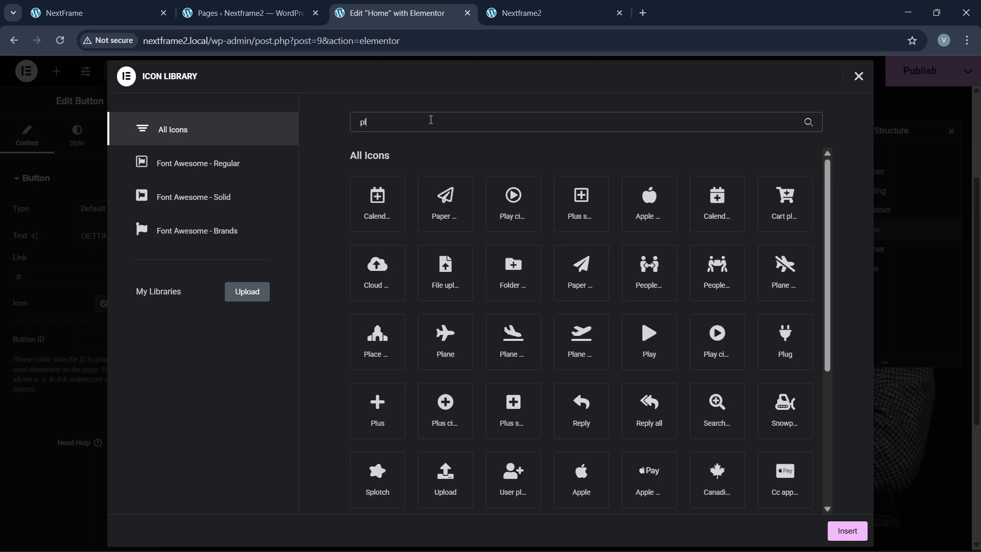
key(BackSpace)
key(BackSpace)
text(arrow)
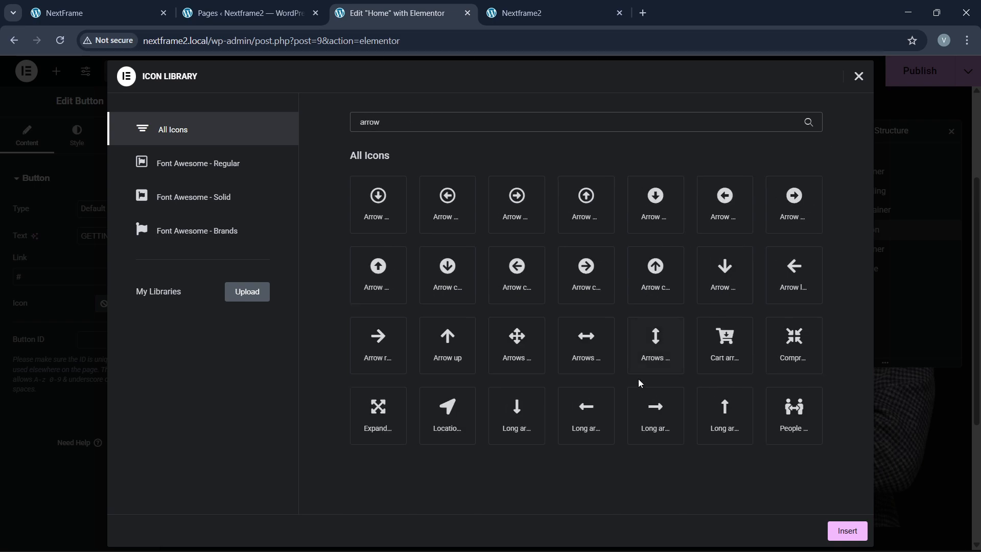
click(587, 280)
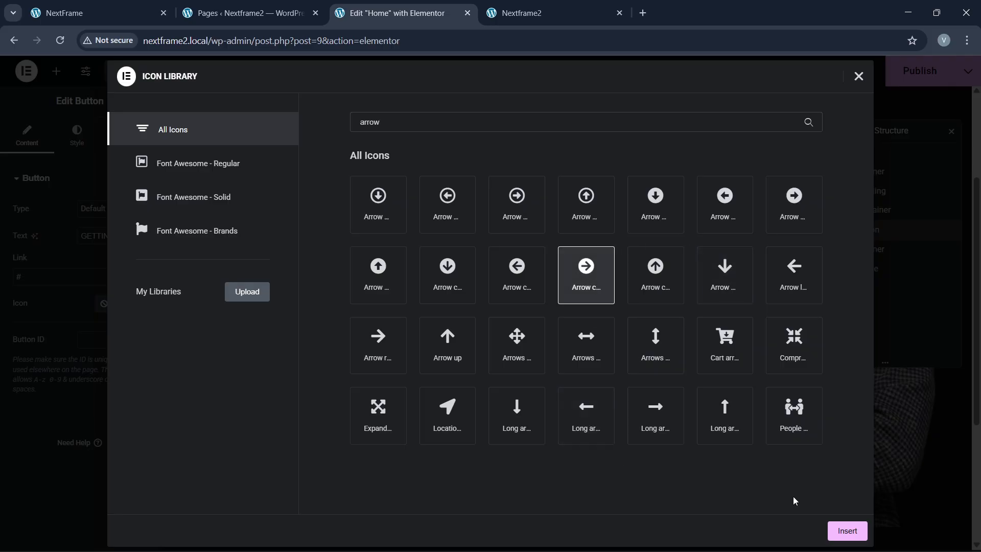
click(846, 531)
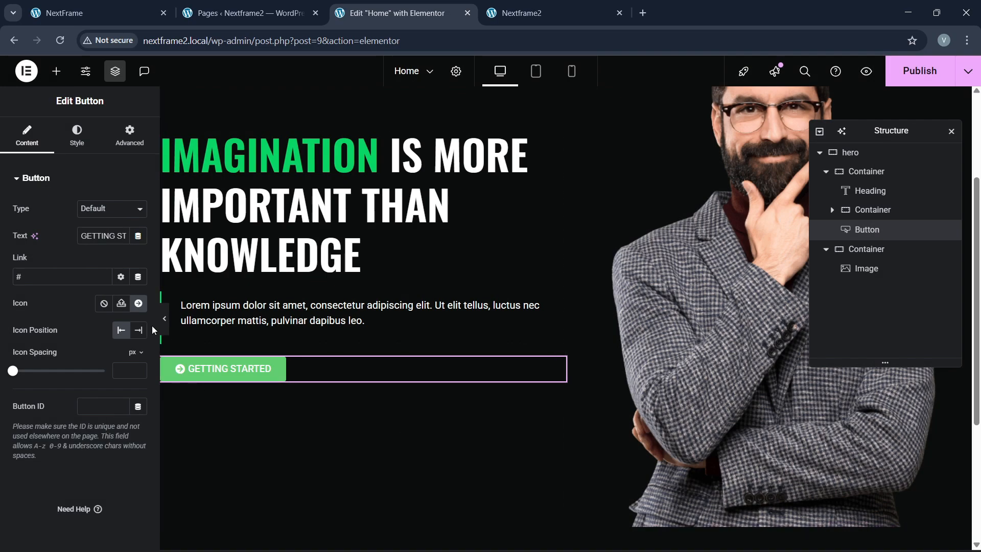
click(139, 332)
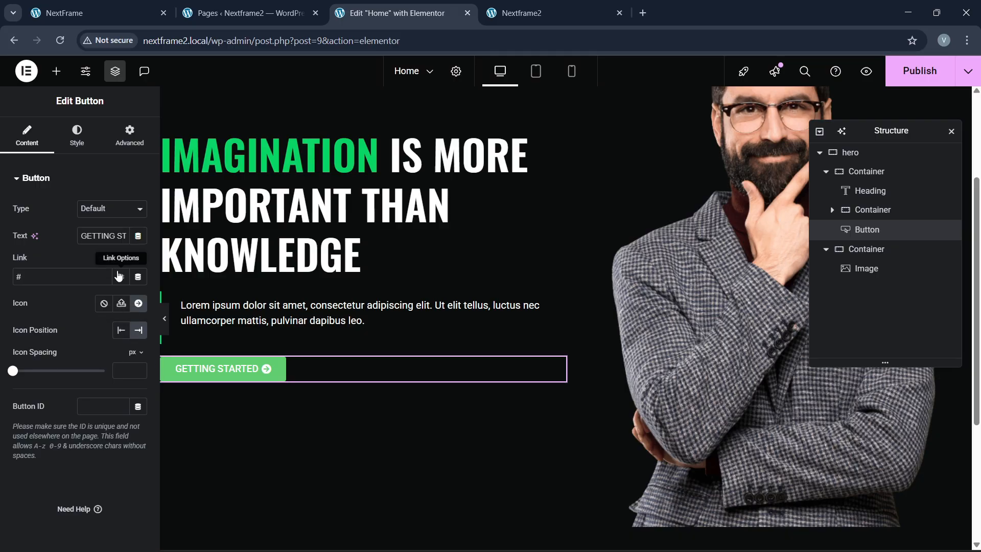
click(75, 137)
Step: Fill the button with the global green, 18 px padding and white text
click(118, 371)
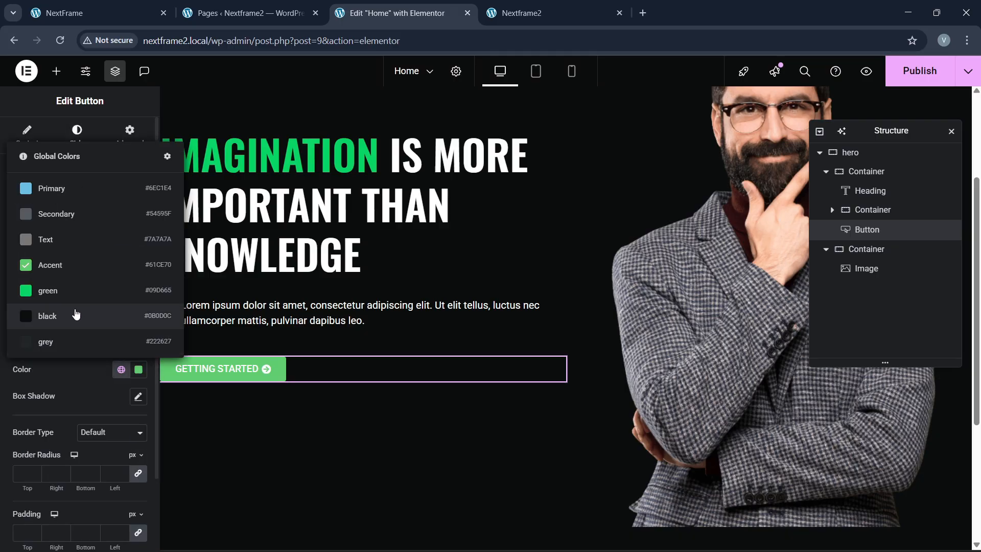
click(56, 286)
scroll(19, 489, down, 2)
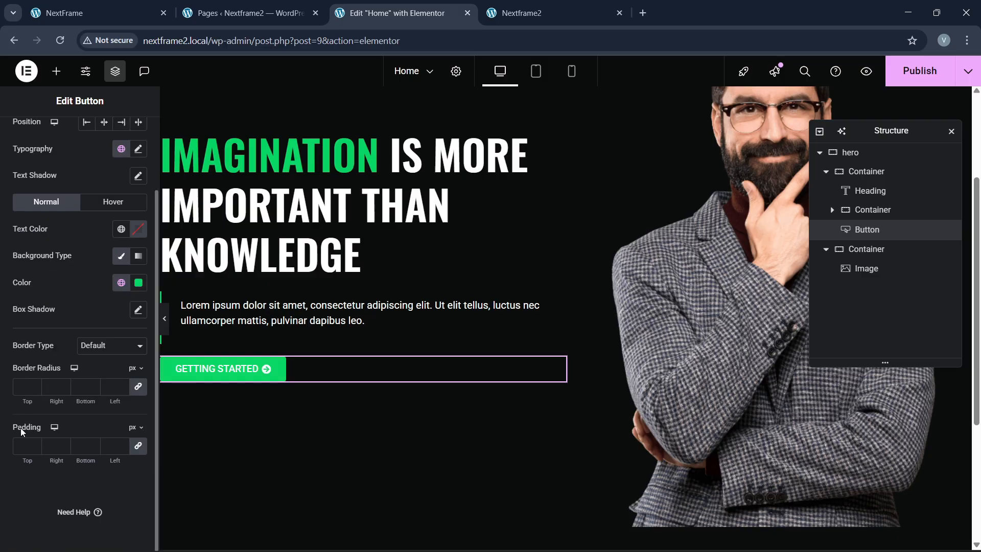
text(18)
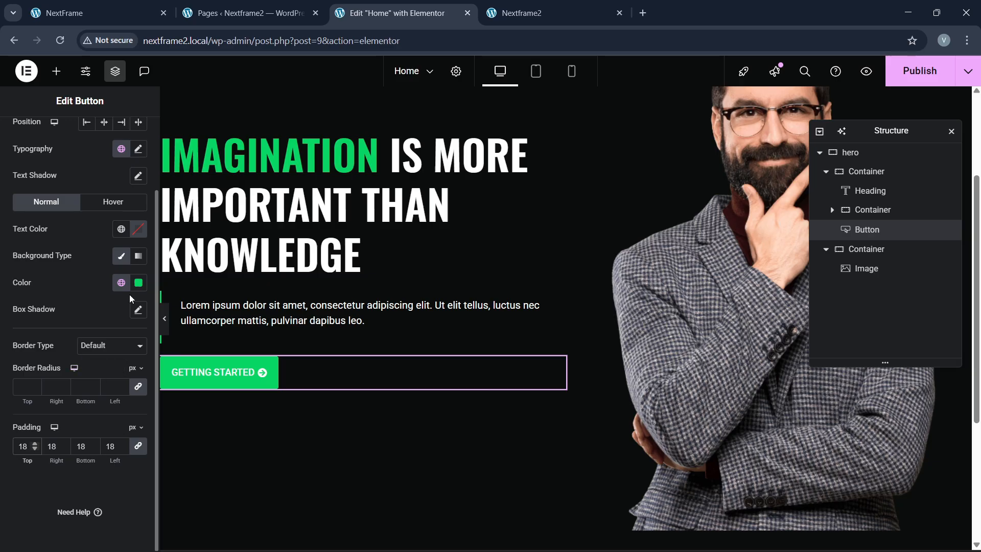
click(139, 231)
drag(114, 322, 48, 248)
click(91, 190)
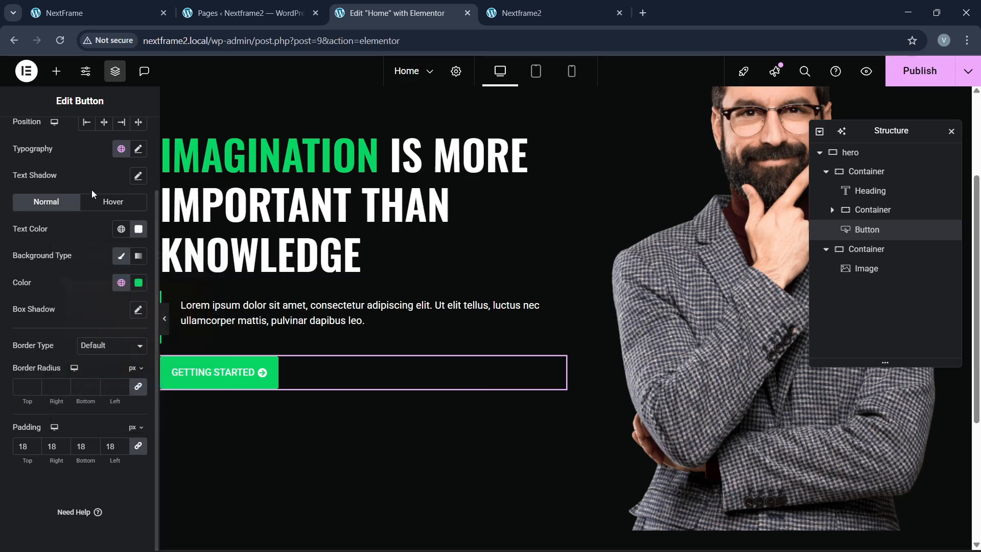
click(126, 7)
click(394, 12)
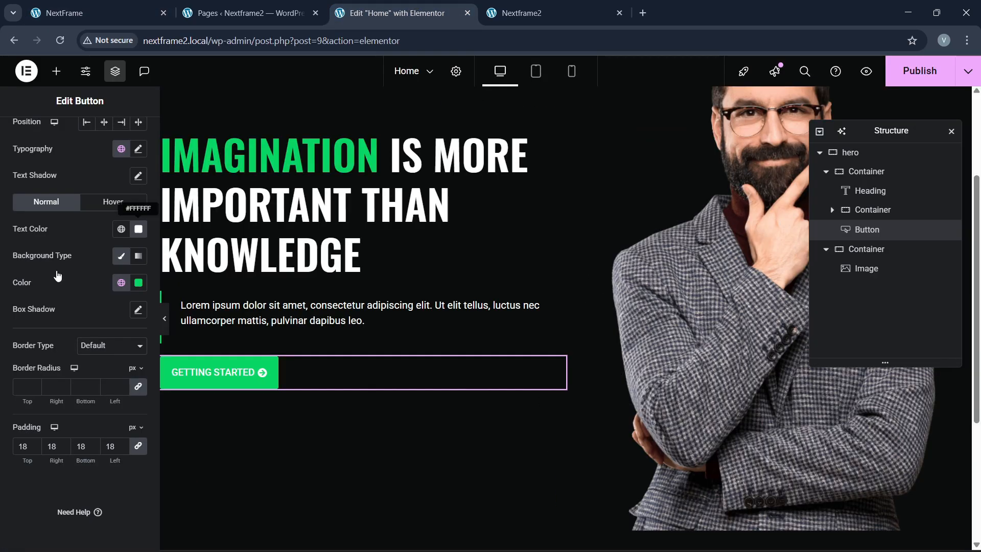
Step: Give the button a solid 2 px border in the global green
click(117, 205)
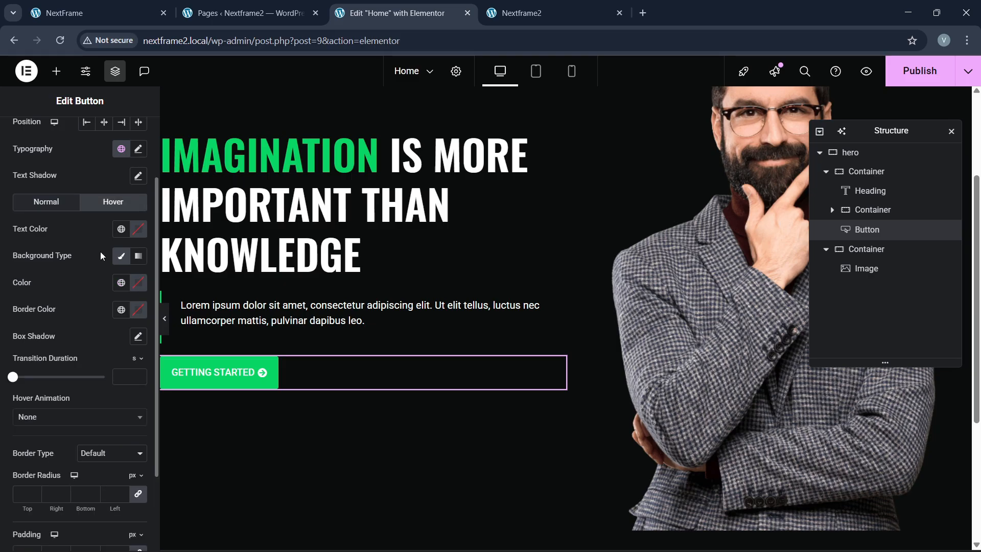
click(49, 206)
click(97, 348)
click(93, 386)
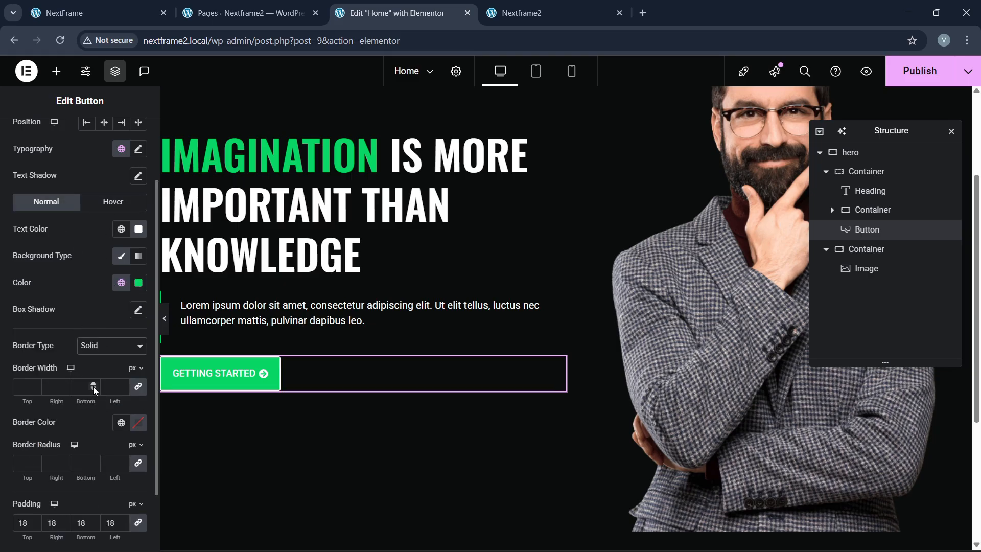
click(35, 386)
text(2)
click(122, 422)
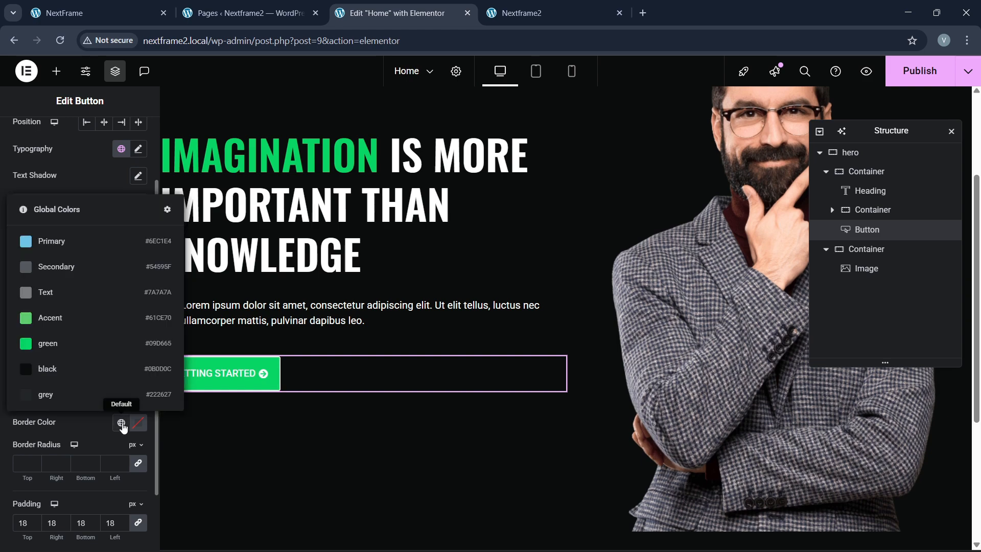
click(10, 346)
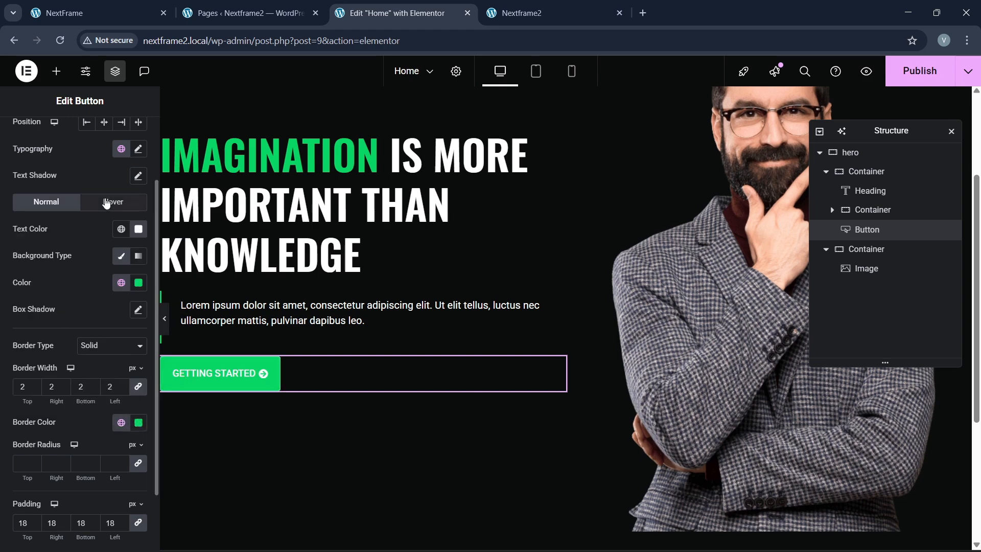
Step: Make the button's hover state a transparent background with green text and border
click(112, 201)
click(135, 284)
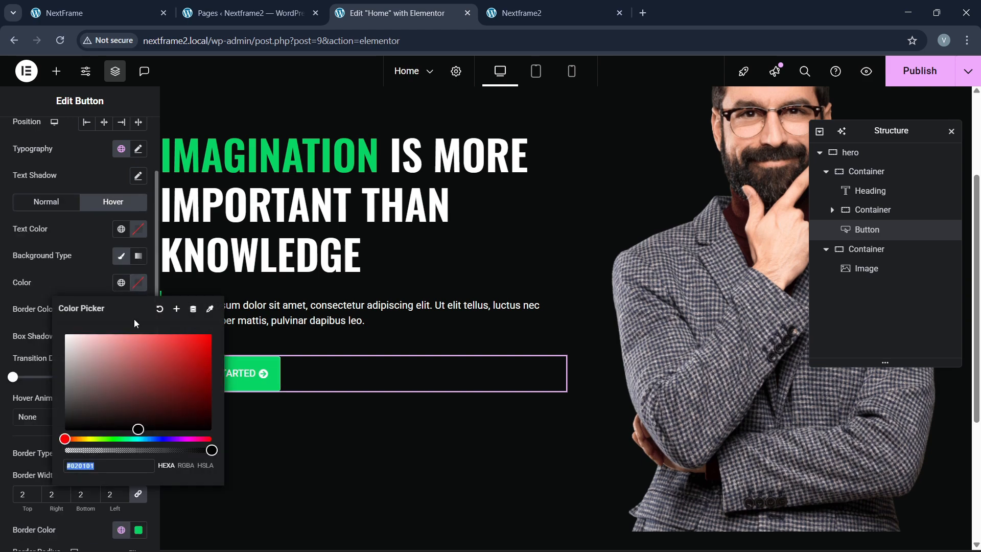
drag(212, 449, 64, 449)
click(63, 275)
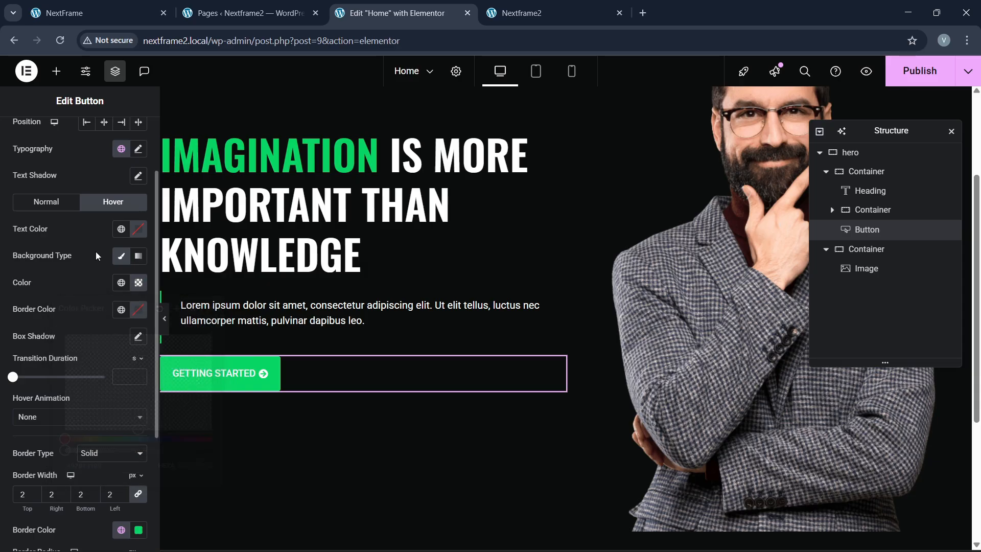
click(121, 229)
click(70, 393)
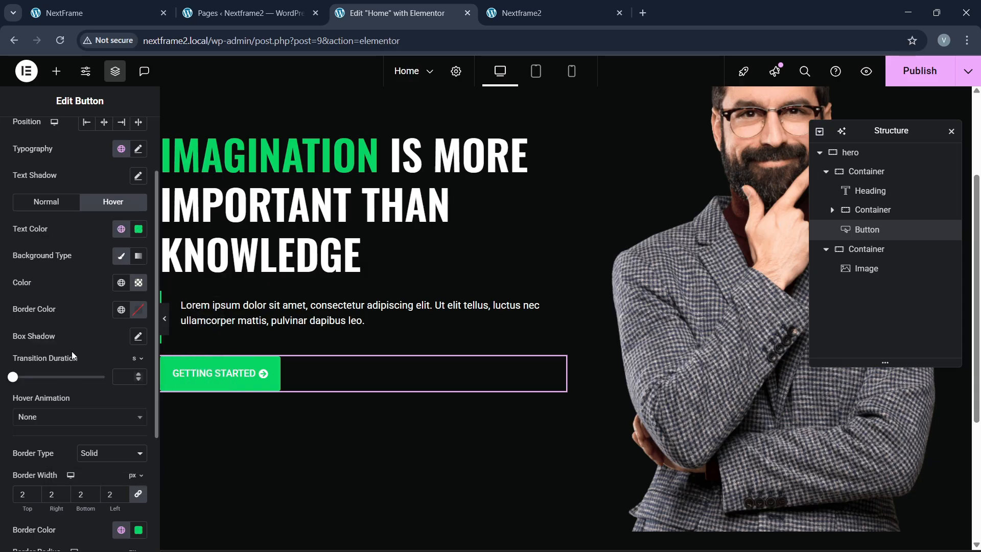
click(121, 310)
click(51, 468)
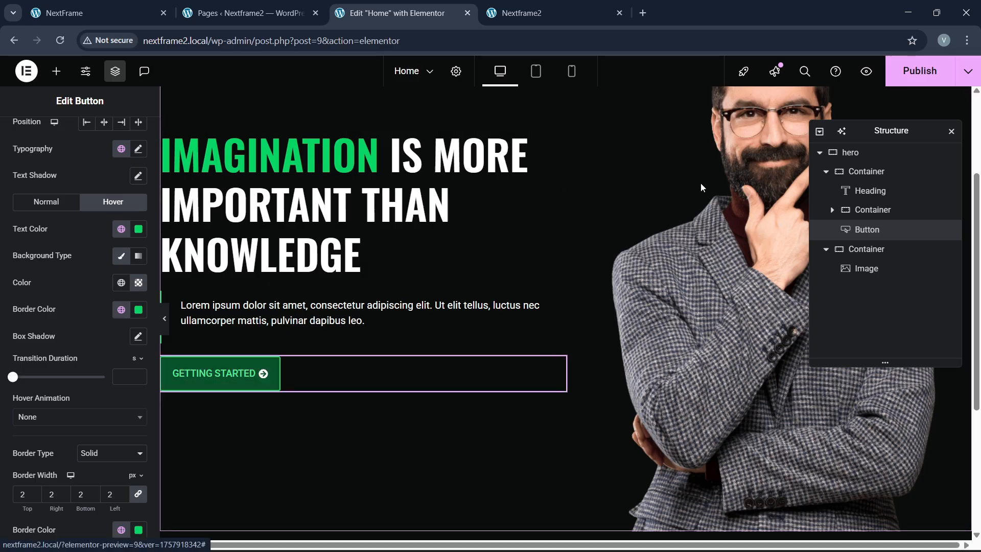
click(867, 172)
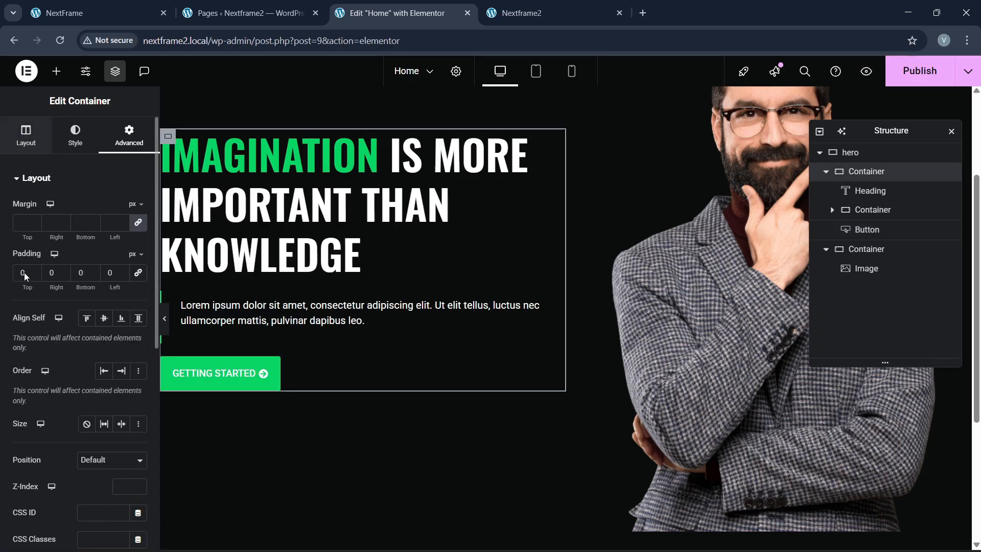
Step: Centre the hero text column's content, align items to the start, with 30 px gaps
click(25, 135)
click(46, 435)
click(106, 463)
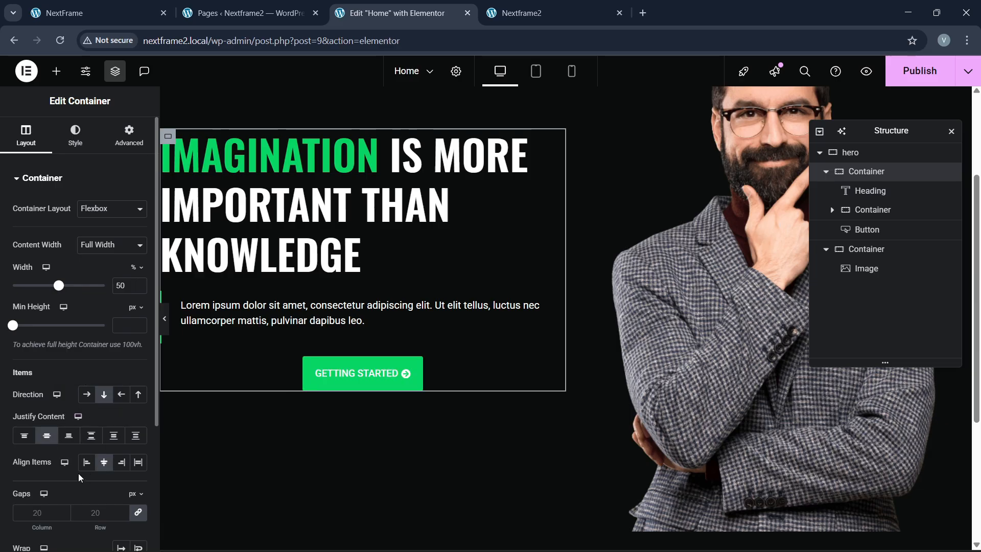
click(87, 462)
click(90, 519)
text(30)
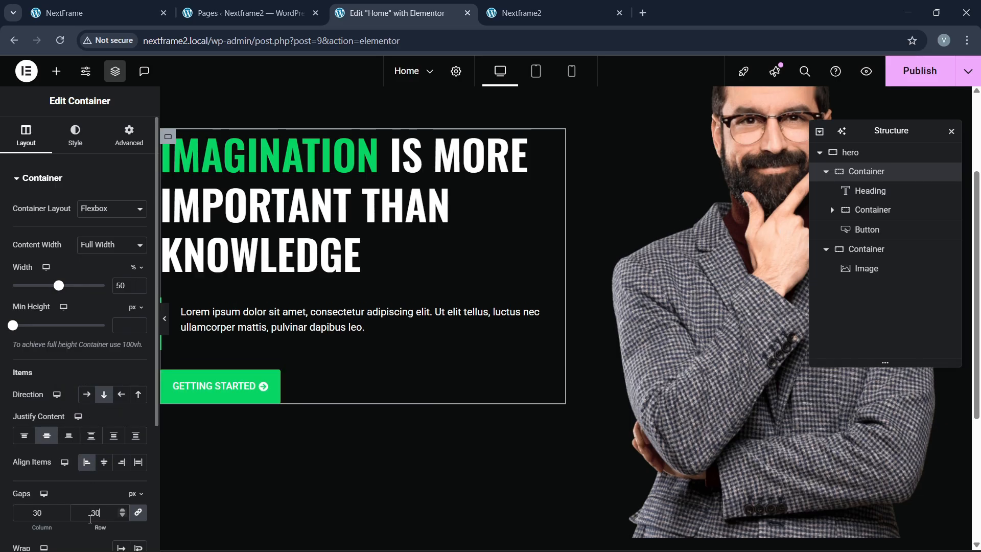
click(97, 13)
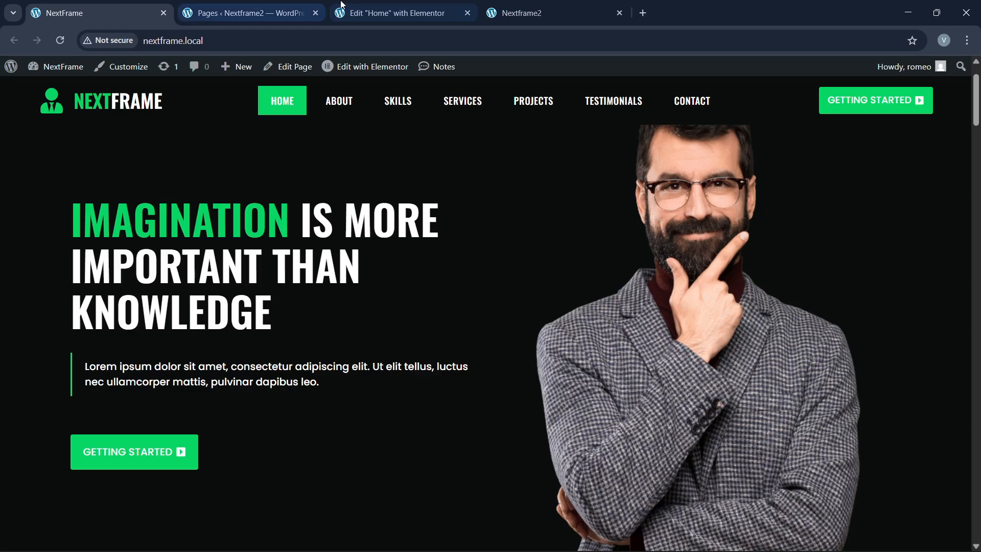
click(398, 13)
Step: Give the Getting Started button a 30 px top margin and publish the page
click(219, 395)
click(129, 136)
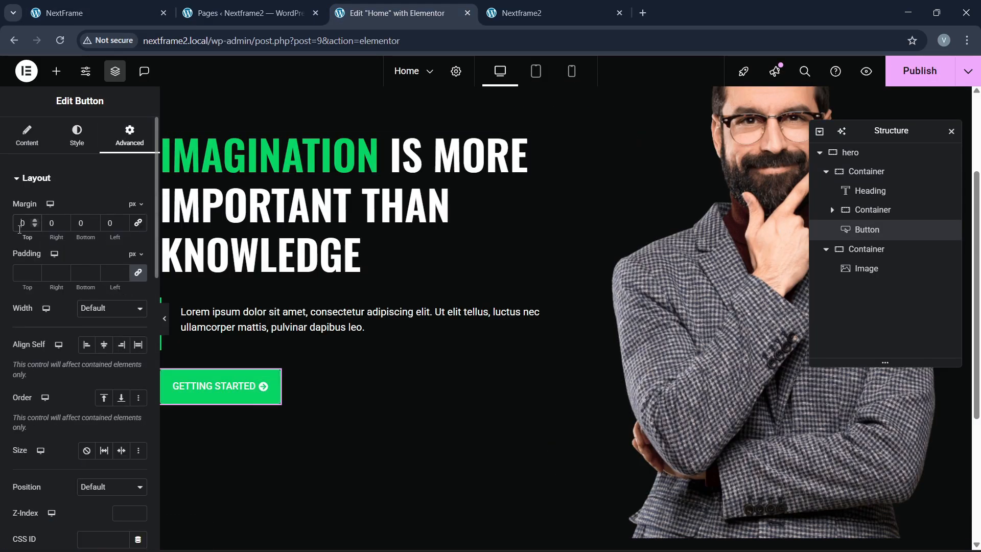
text(30)
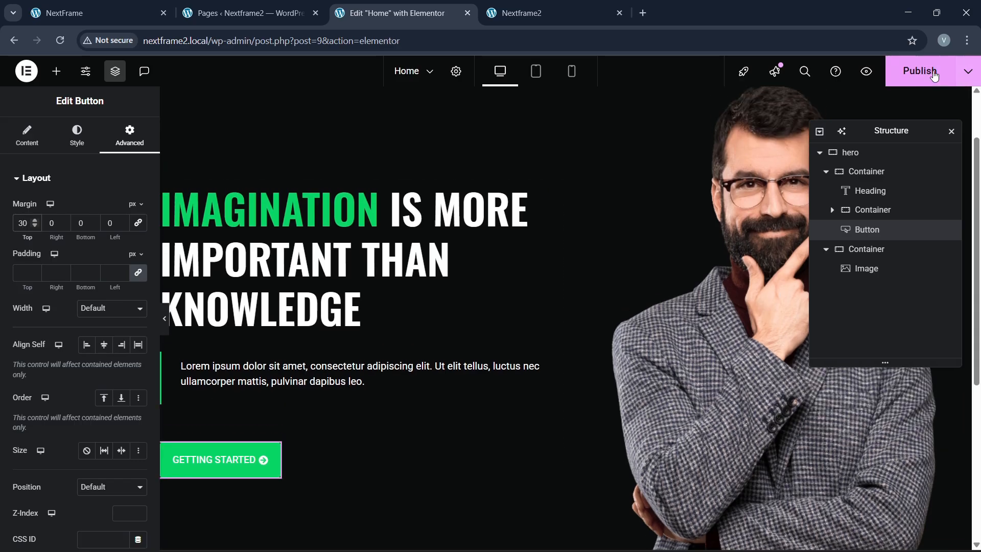
click(935, 76)
click(125, 20)
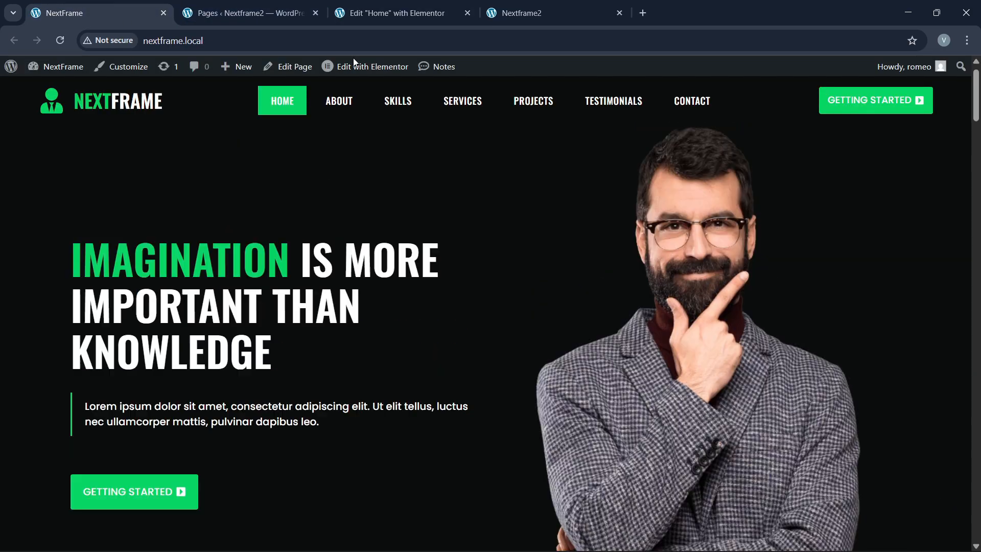
Step: Reload the live Nextframe2 page and check the newly published hero
click(389, 13)
click(522, 13)
click(258, 45)
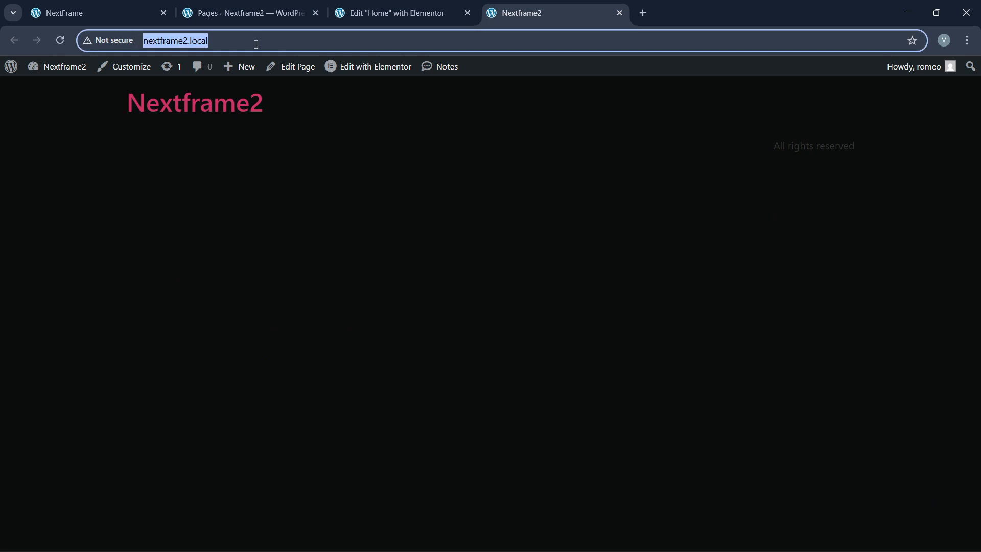
key(Return)
scroll(318, 241, down, 3)
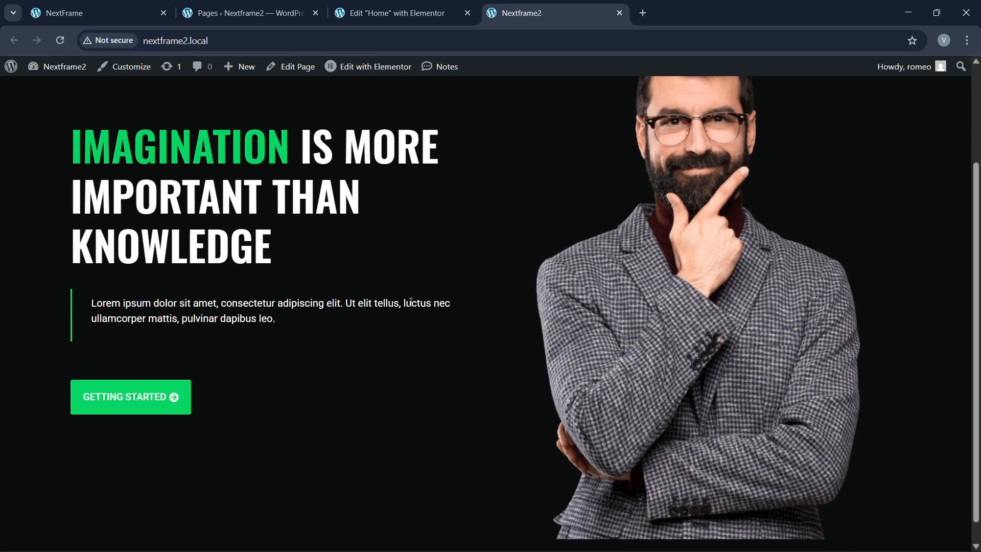
scroll(404, 259, up, 4)
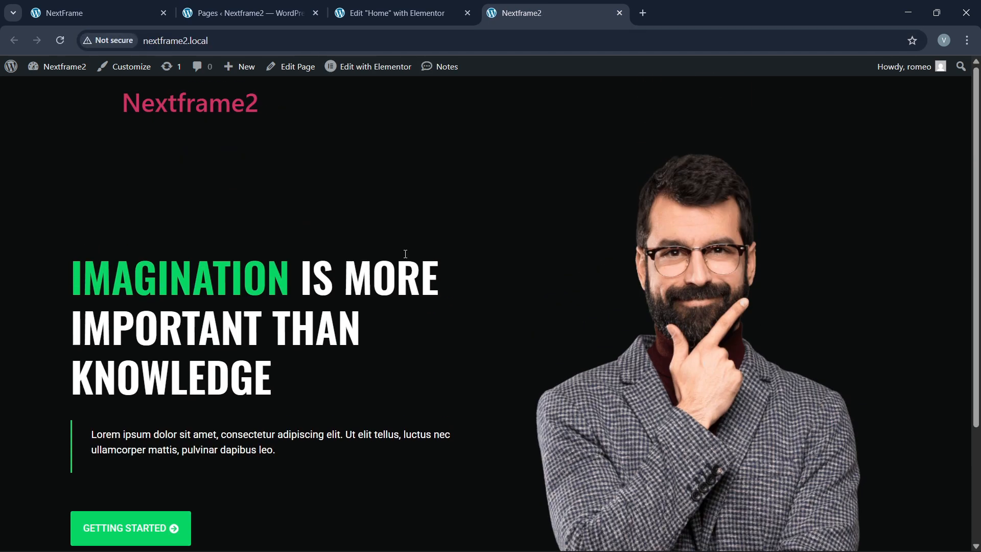
Step: Scroll the original NextFrame site down to its About section for reference
key(ctrl+Tab)
scroll(418, 409, down, 7)
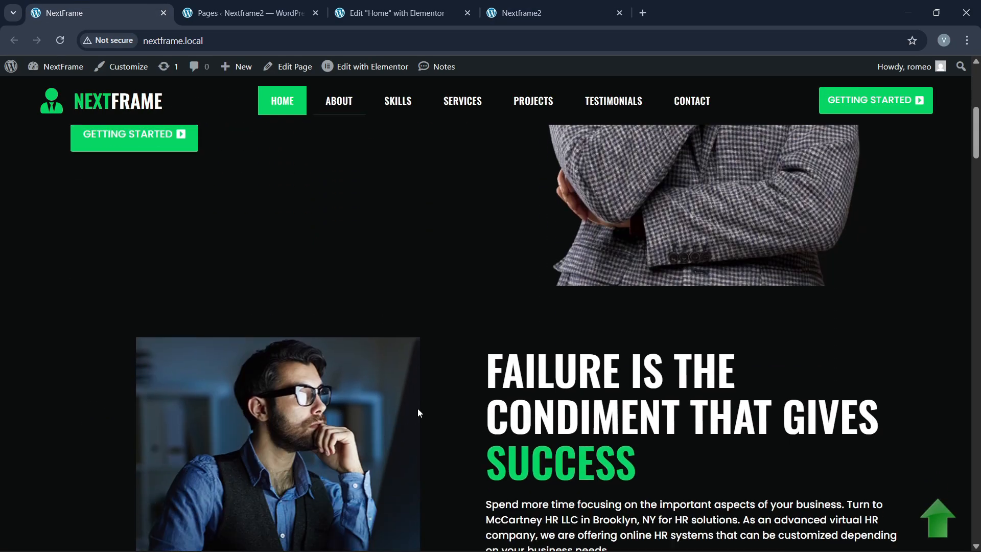
scroll(418, 408, down, 4)
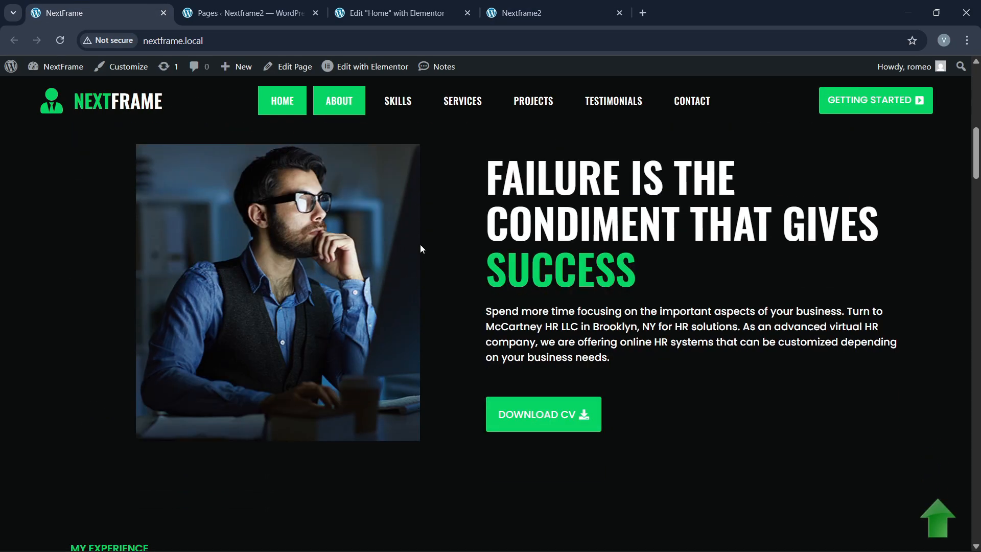
scroll(440, 329, up, 1)
Step: Add a two-column flexbox container below the hero
click(336, 23)
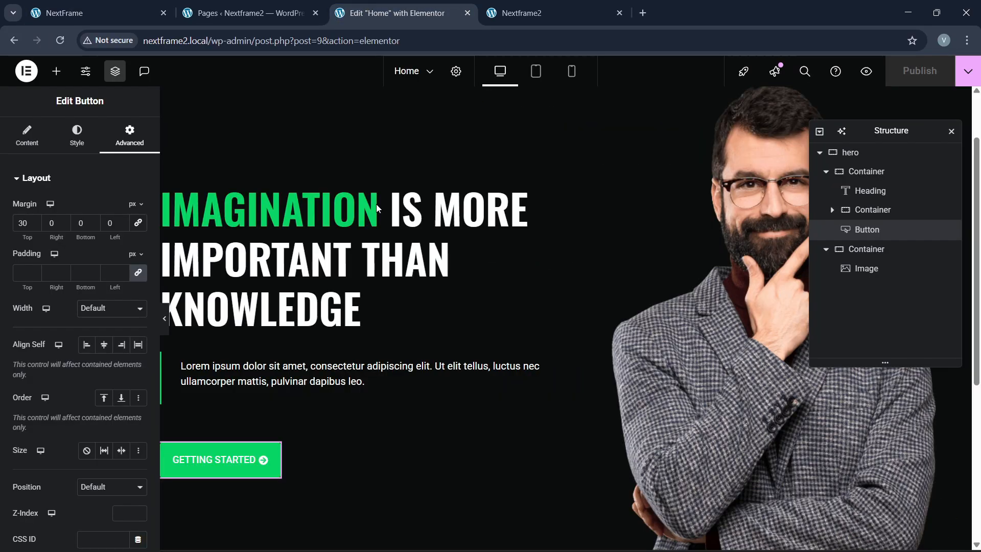
scroll(418, 333, down, 5)
click(520, 411)
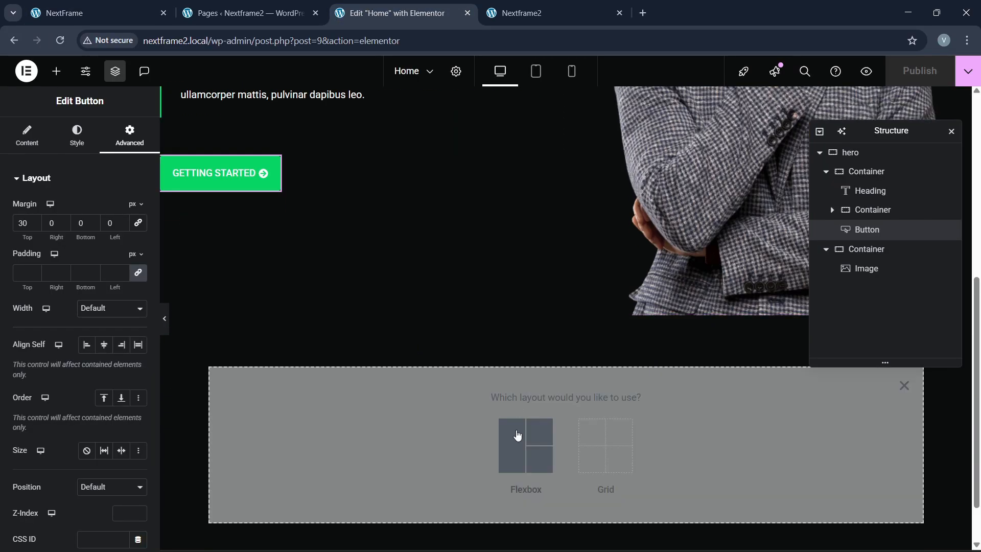
click(517, 439)
click(532, 432)
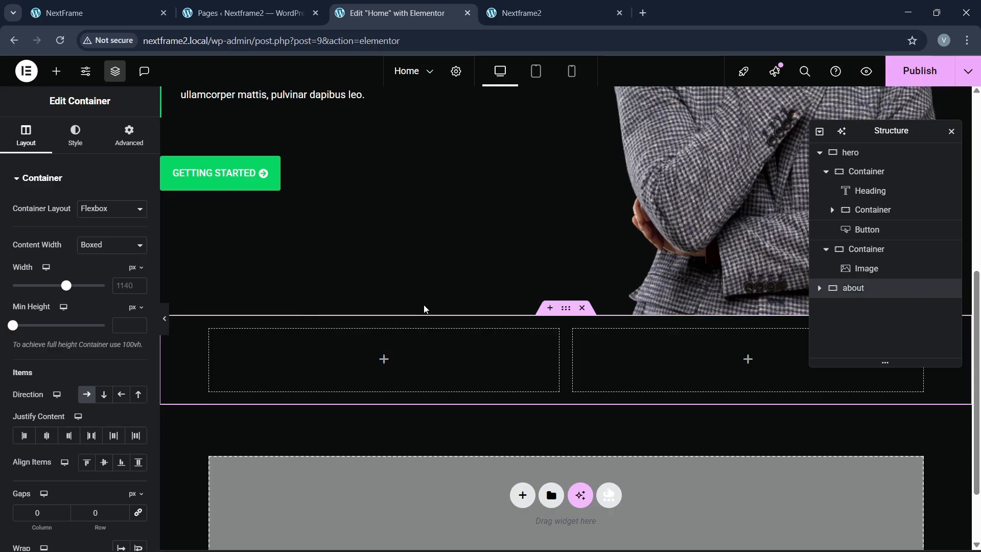
Step: Set the about container's width to 1300 px and its top and bottom padding to 80
click(125, 289)
text(300)
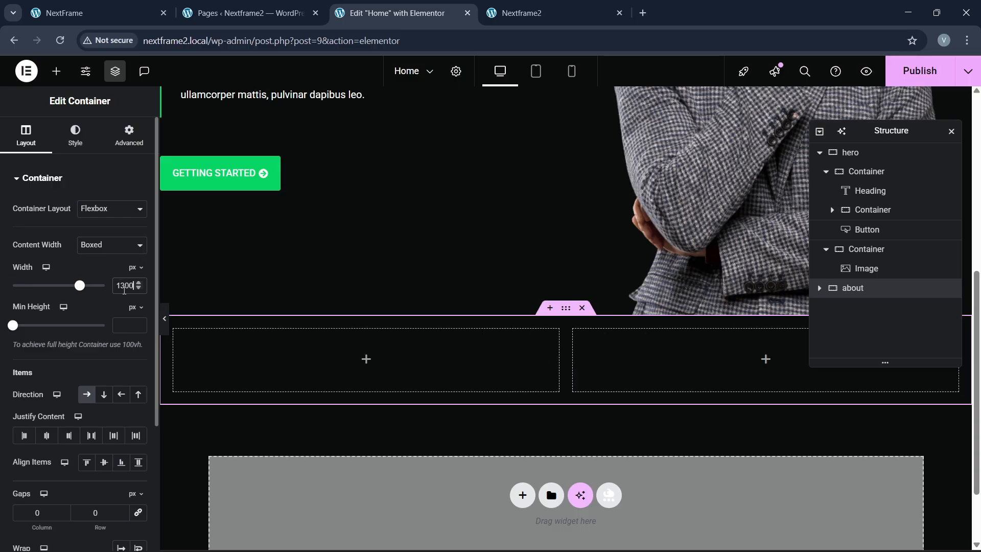
click(114, 147)
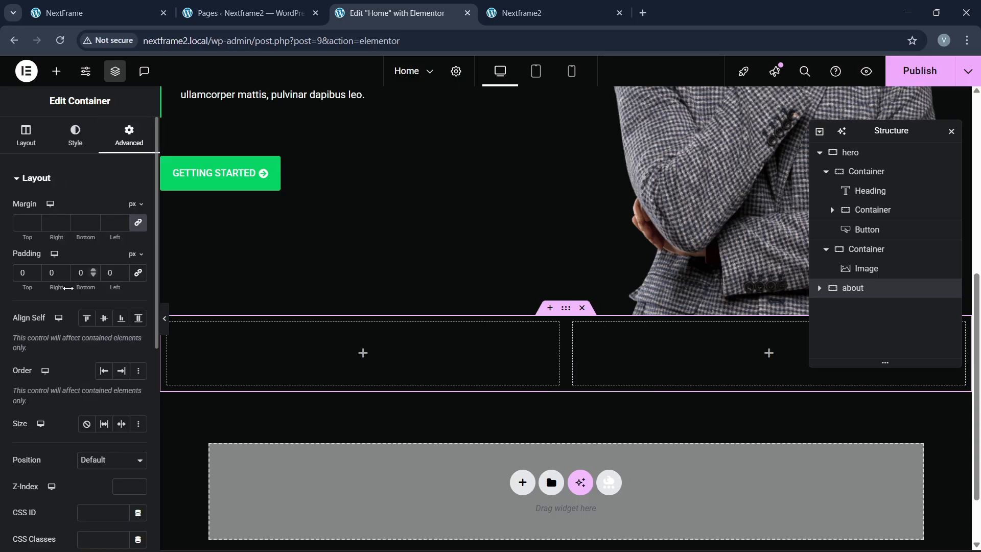
text(8)
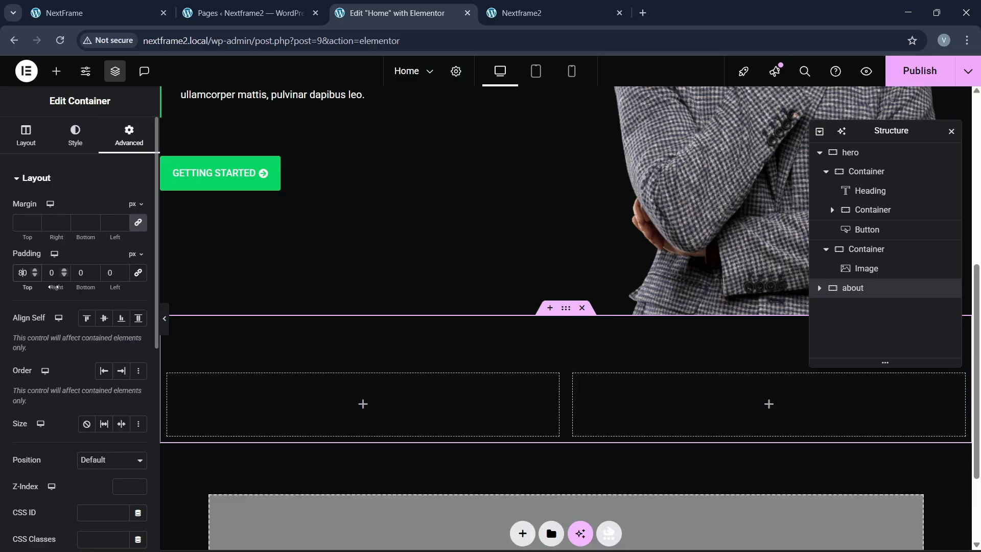
click(76, 275)
text(8)
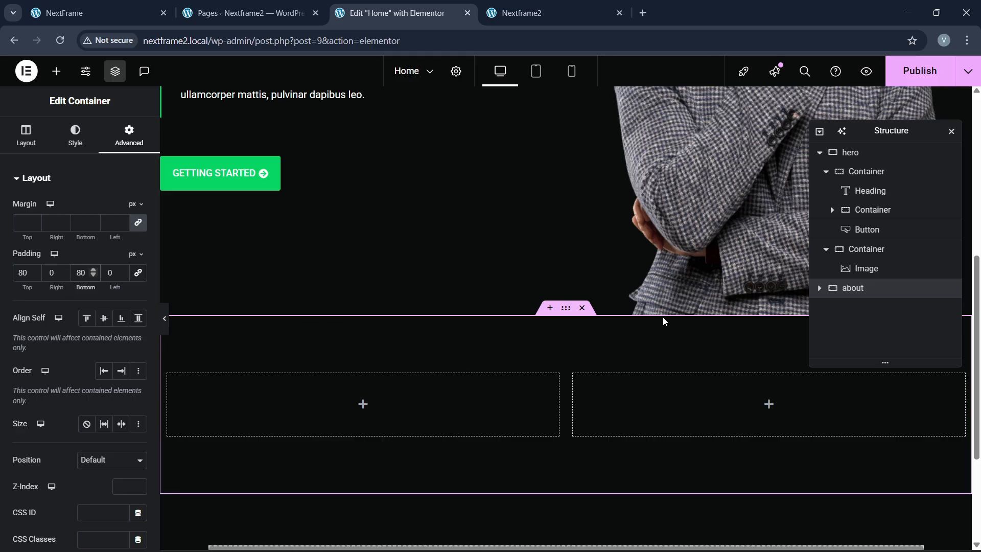
Step: Expand 'about' in Structure and bring up the left column's spacing settings
click(820, 289)
click(801, 308)
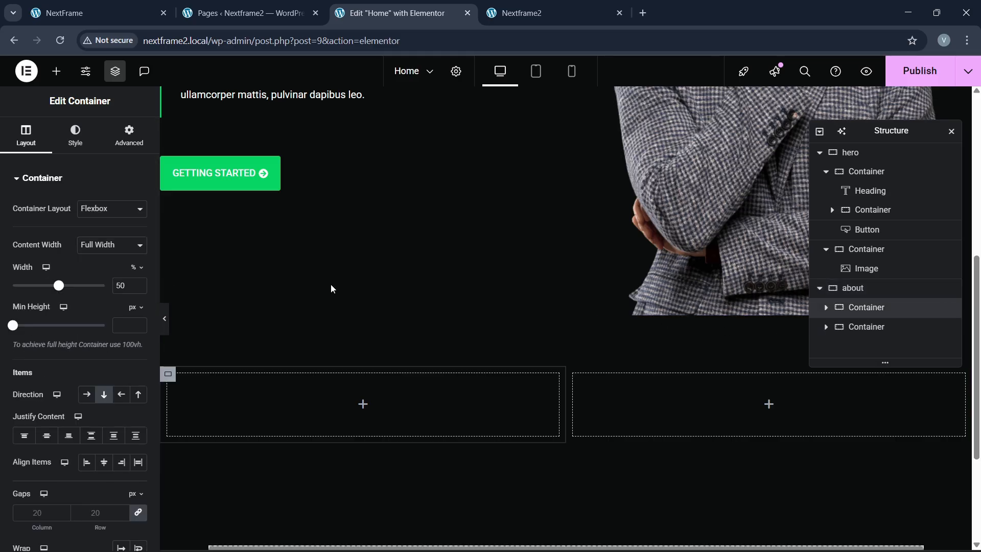
click(129, 137)
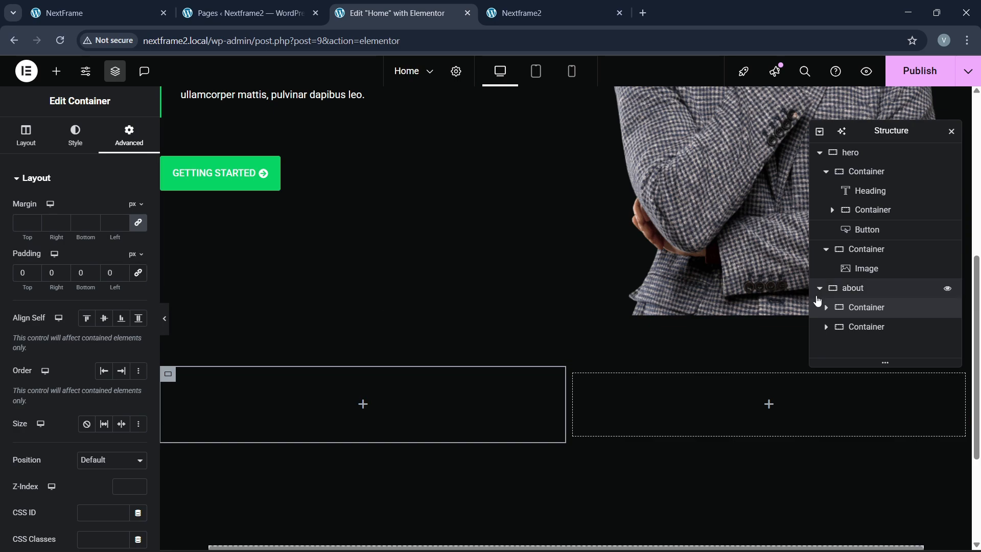
Step: Set the about section's right column padding to zero
click(867, 327)
click(129, 137)
click(138, 272)
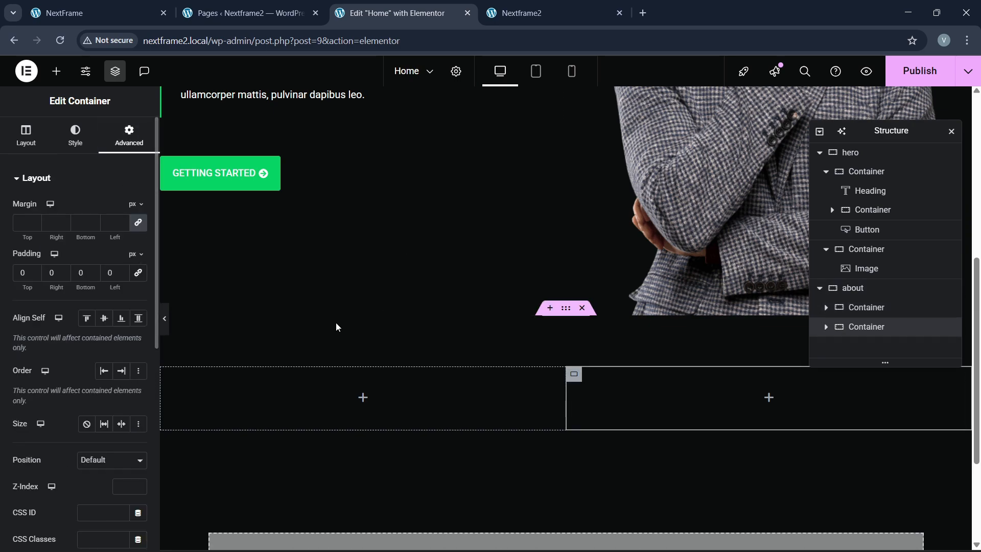
click(118, 5)
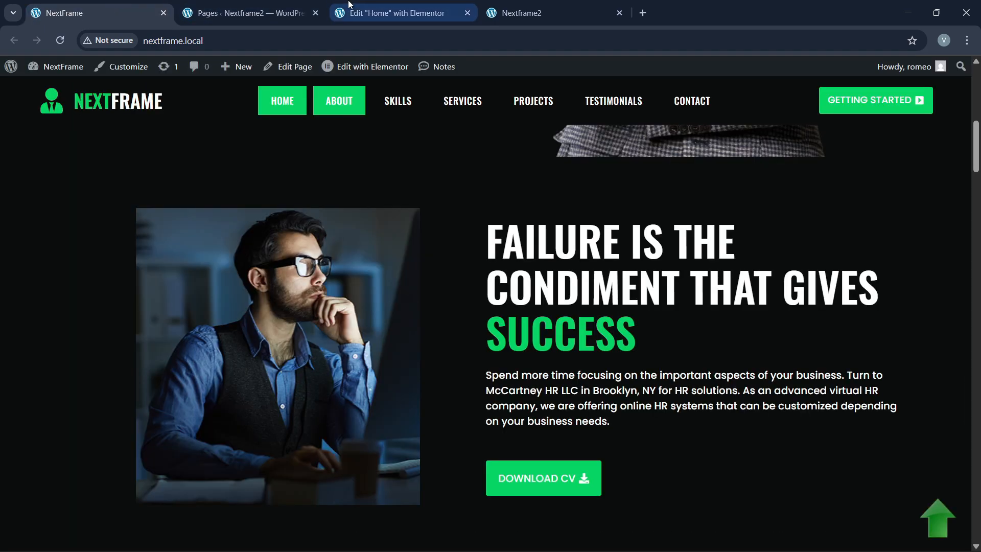
click(340, 14)
Step: Add an Image widget to the left column showing about1-1.png, the man at his desk
click(56, 71)
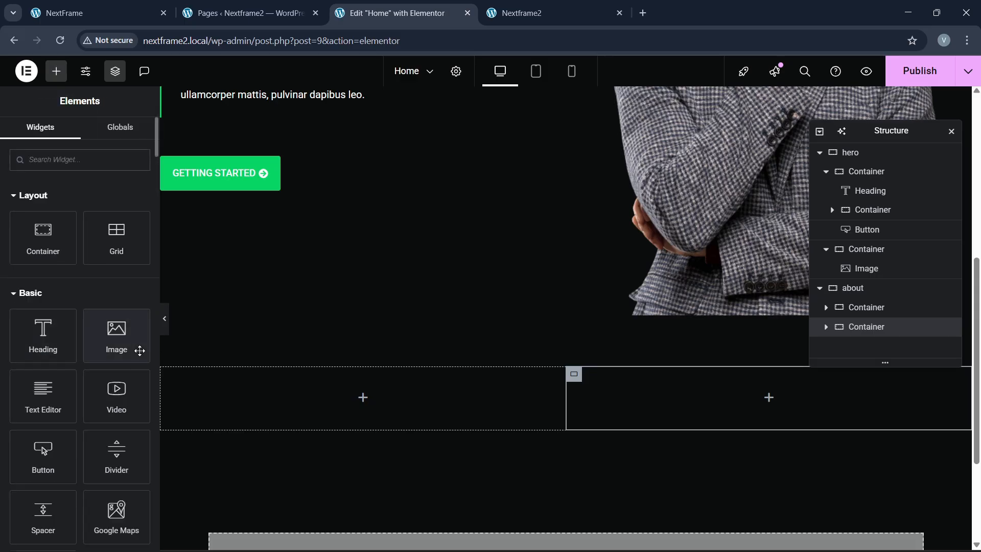
drag(138, 351, 256, 381)
click(105, 265)
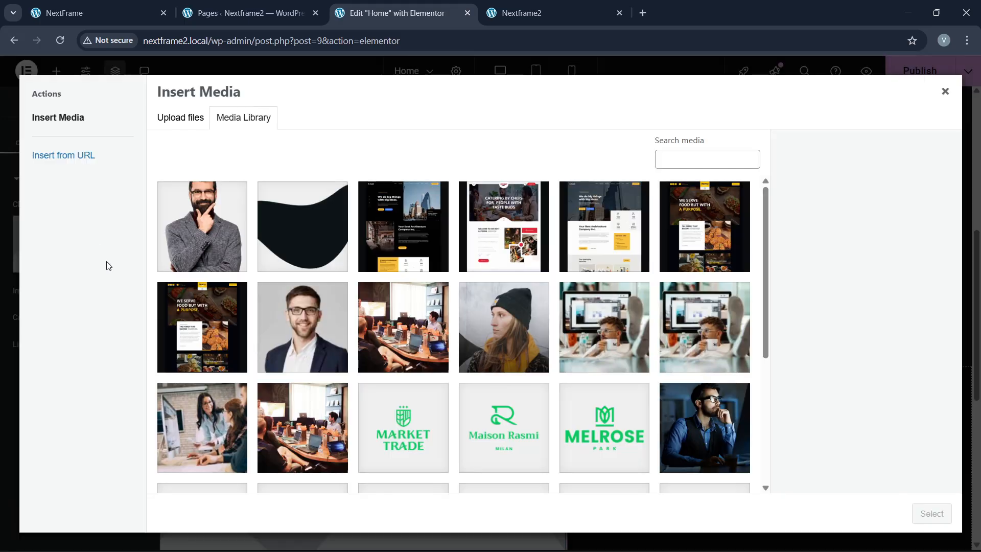
click(716, 430)
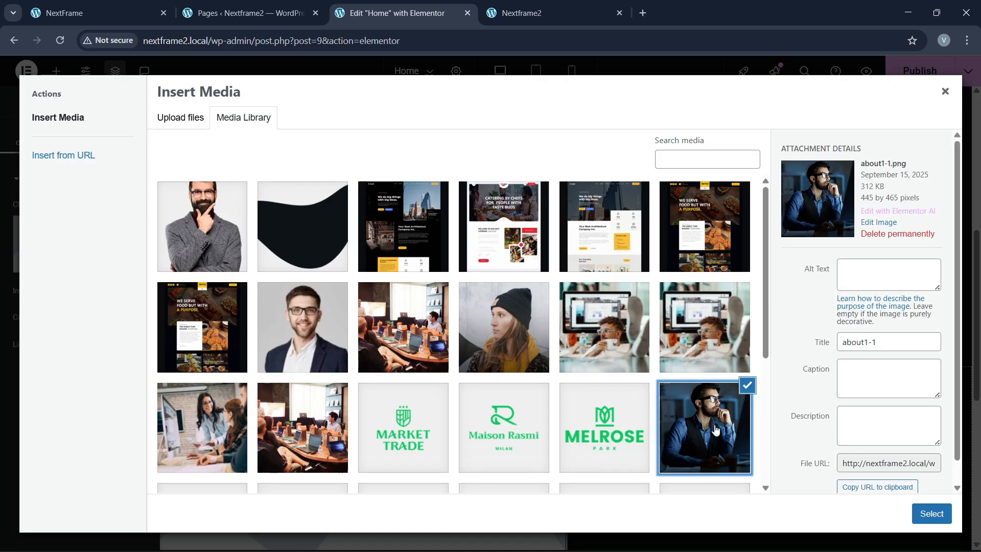
click(932, 513)
Step: Set the left column width to 40% and the right column width to 60%
scroll(345, 348, down, 2)
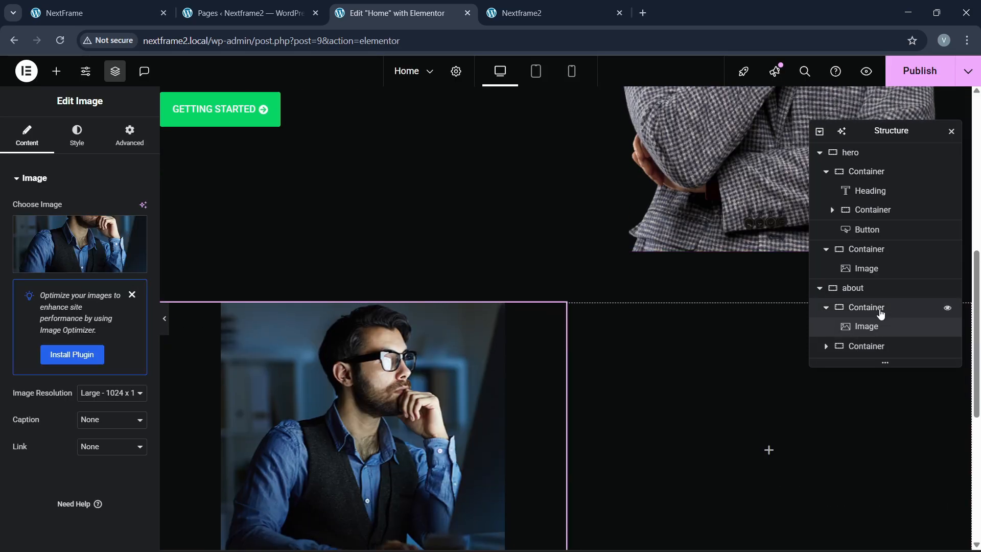
click(869, 307)
click(28, 138)
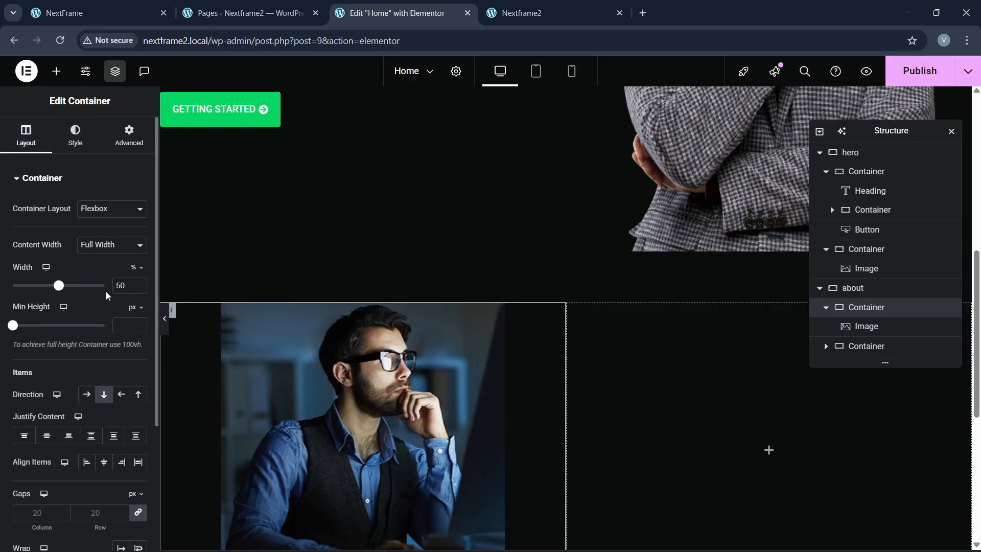
text(40)
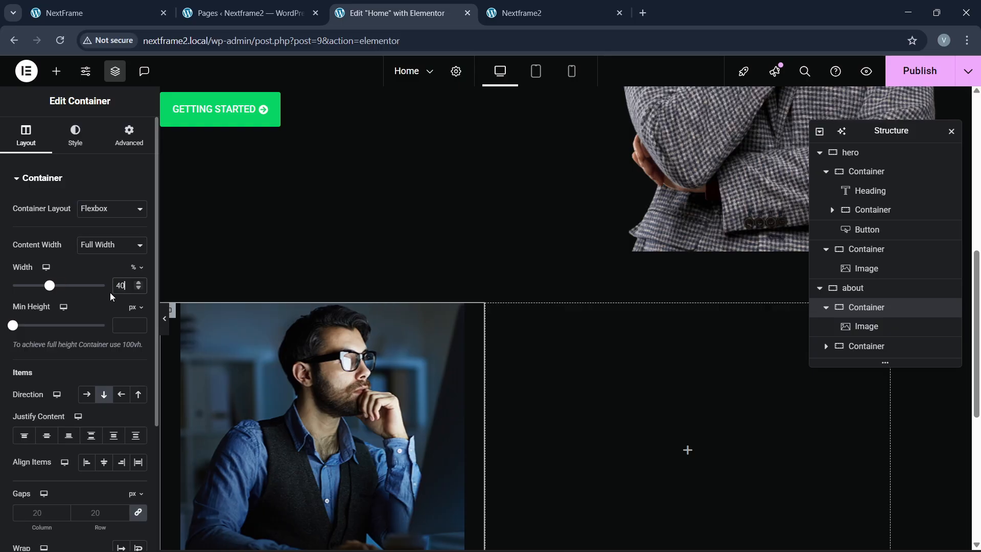
click(867, 346)
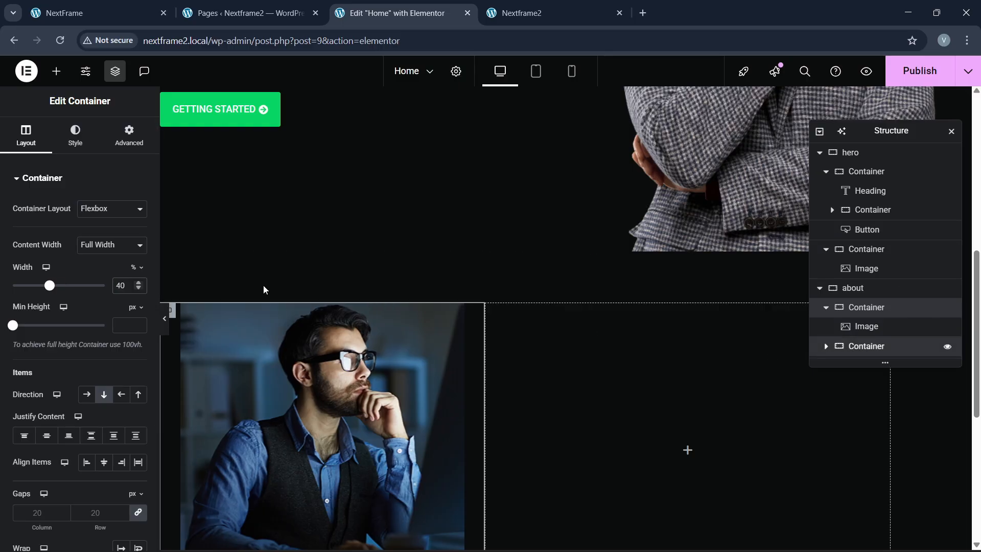
click(129, 138)
click(24, 137)
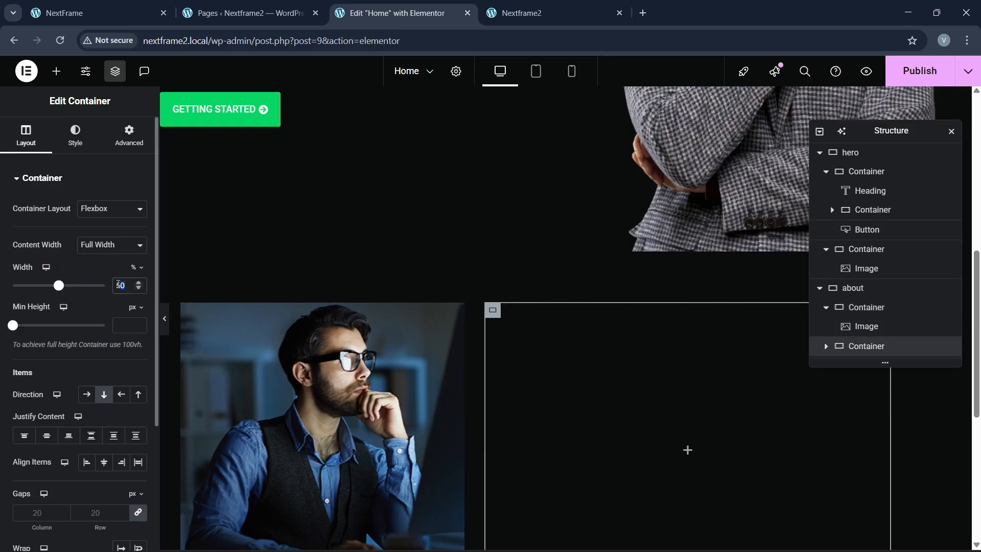
text(60)
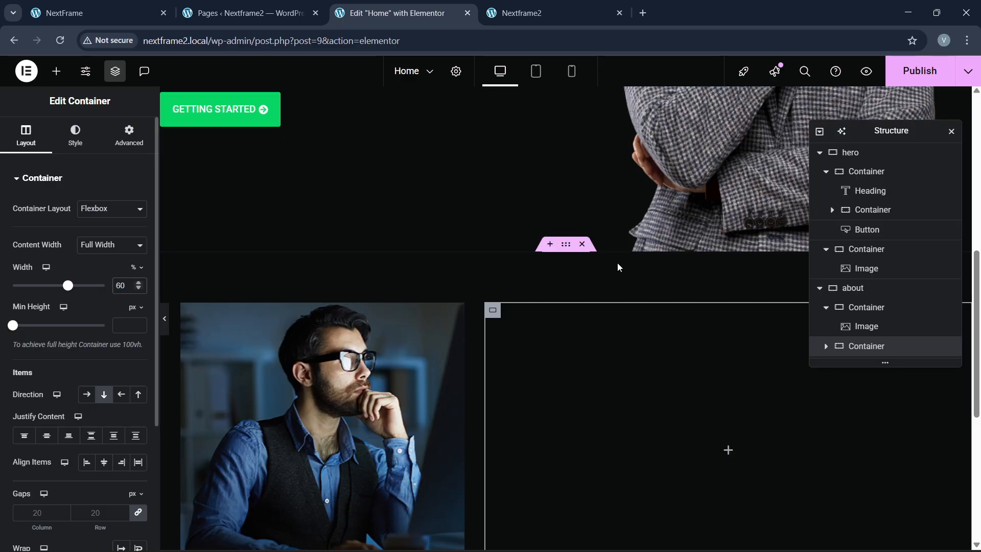
scroll(618, 263, down, 3)
click(134, 5)
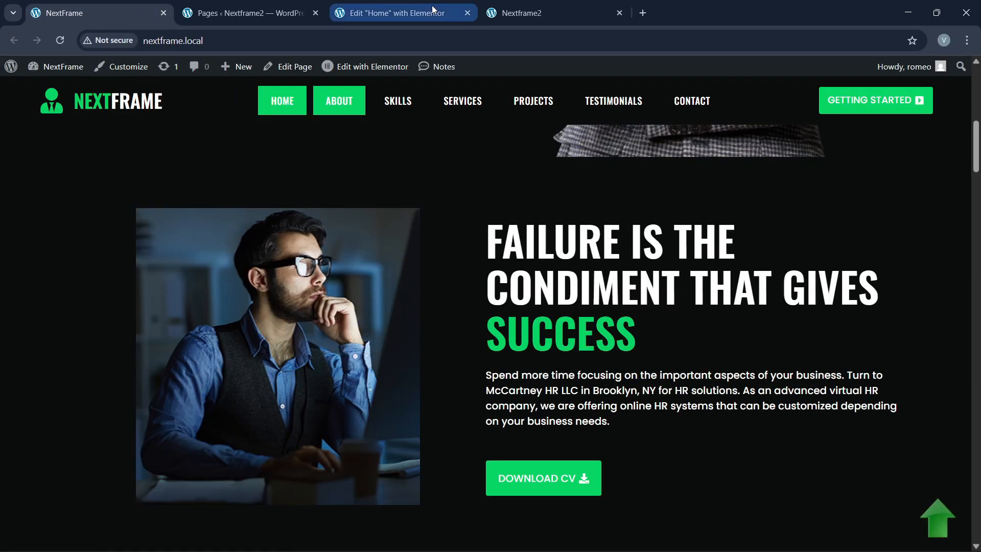
Step: Copy the hero heading and paste it into the about section's right column
click(399, 13)
scroll(382, 248, up, 4)
scroll(383, 249, up, 4)
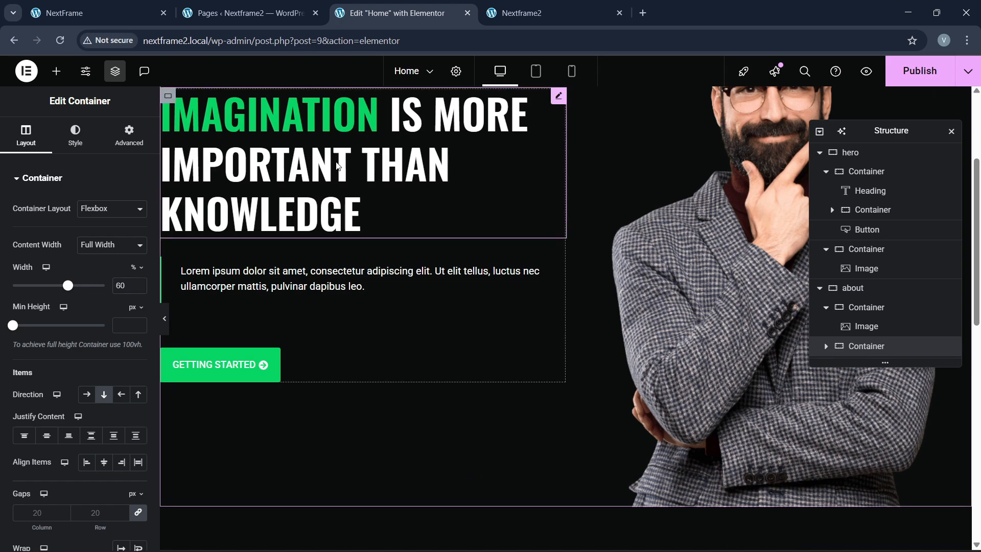
right_click(335, 161)
click(379, 227)
scroll(453, 282, down, 5)
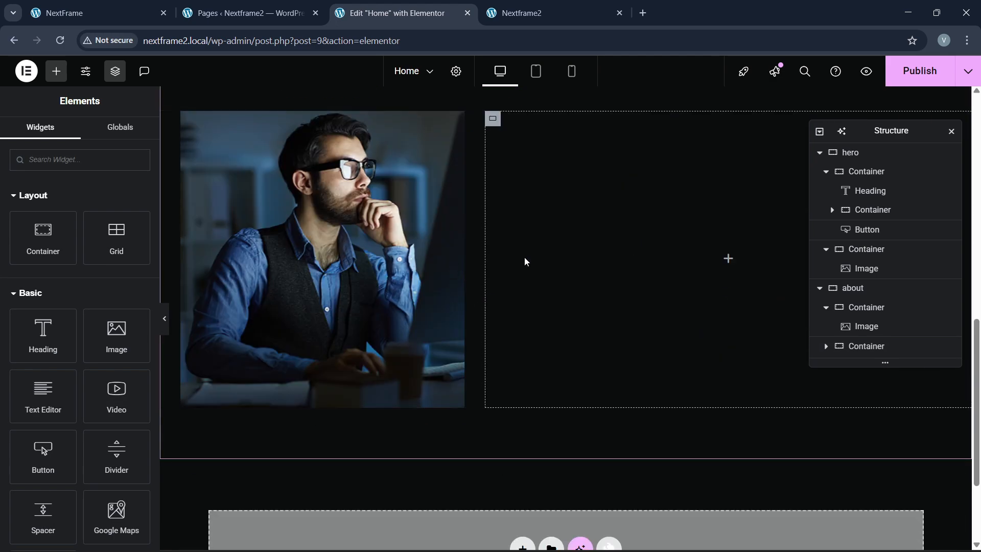
right_click(525, 261)
click(556, 322)
Step: Replace the pasted title with 'FAILURE IS THE CONDIMENT THAT GIVES SUCCESS' from the original site
key(ctrl+1)
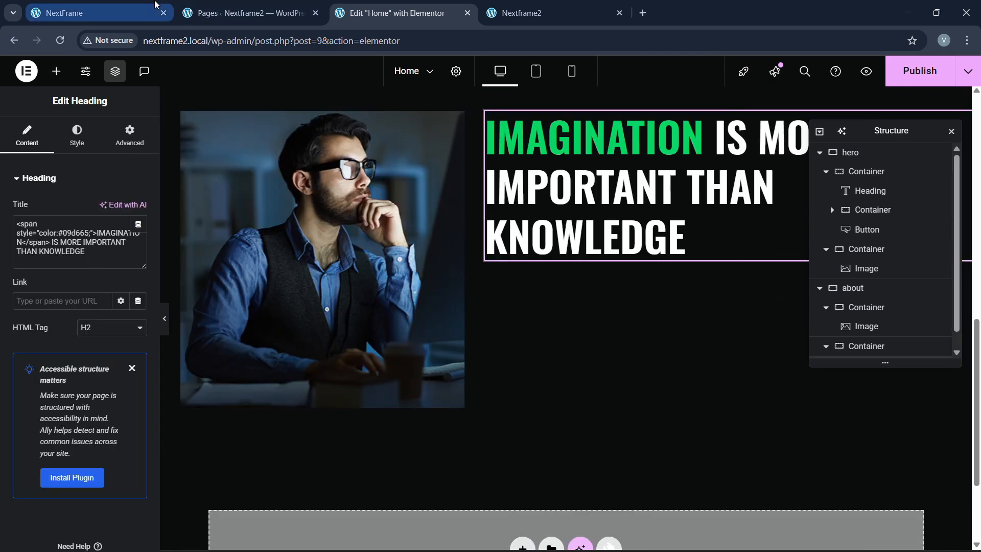
drag(482, 245, 875, 291)
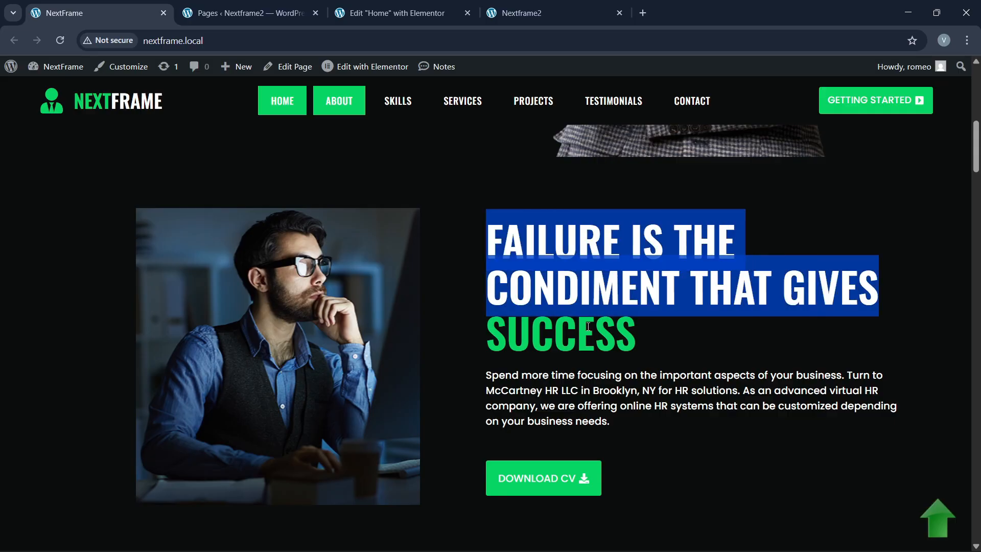
click(388, 12)
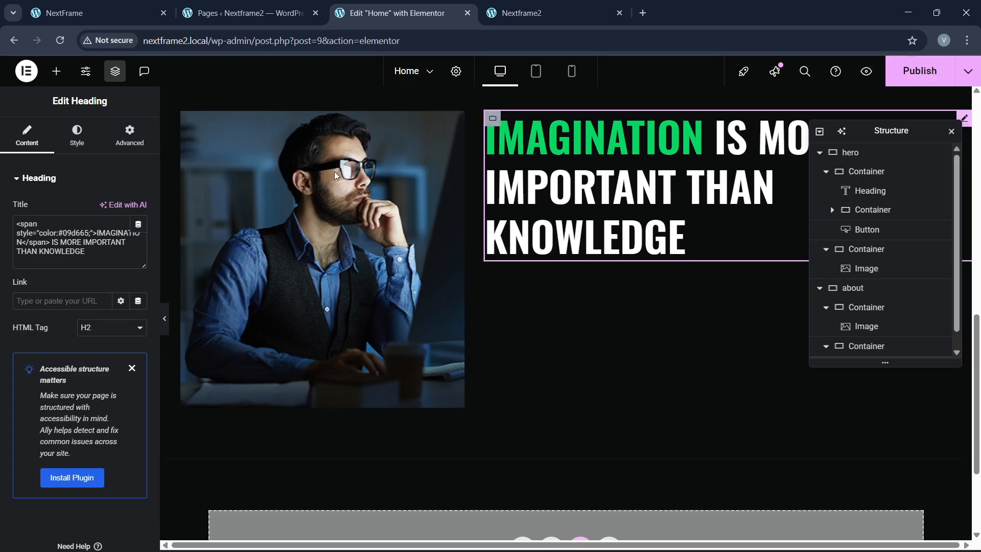
click(124, 5)
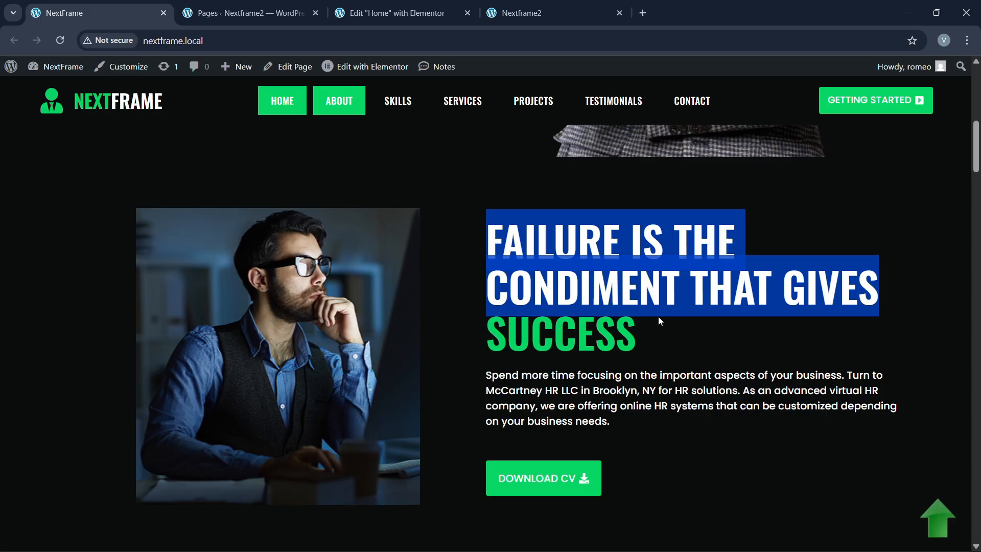
click(404, 12)
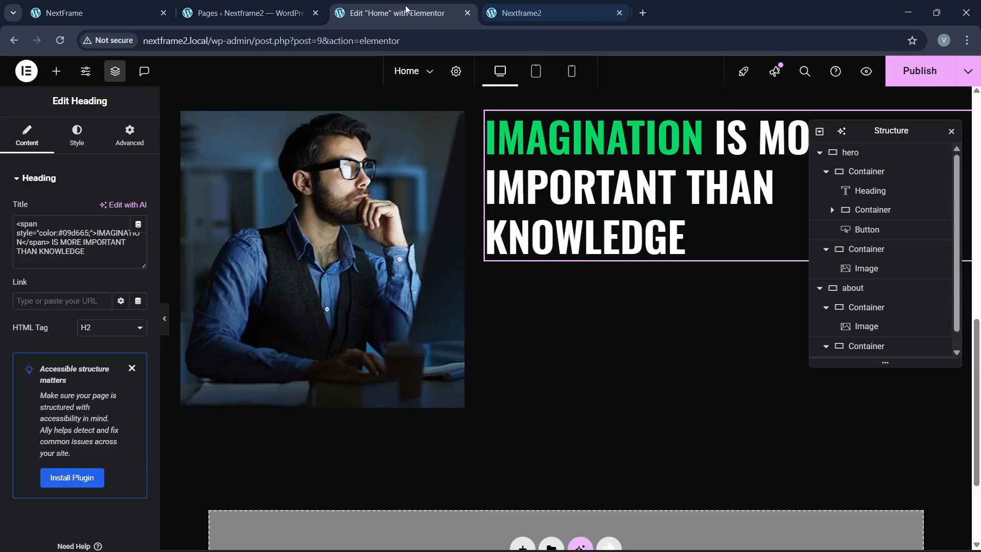
drag(102, 250, 34, 217)
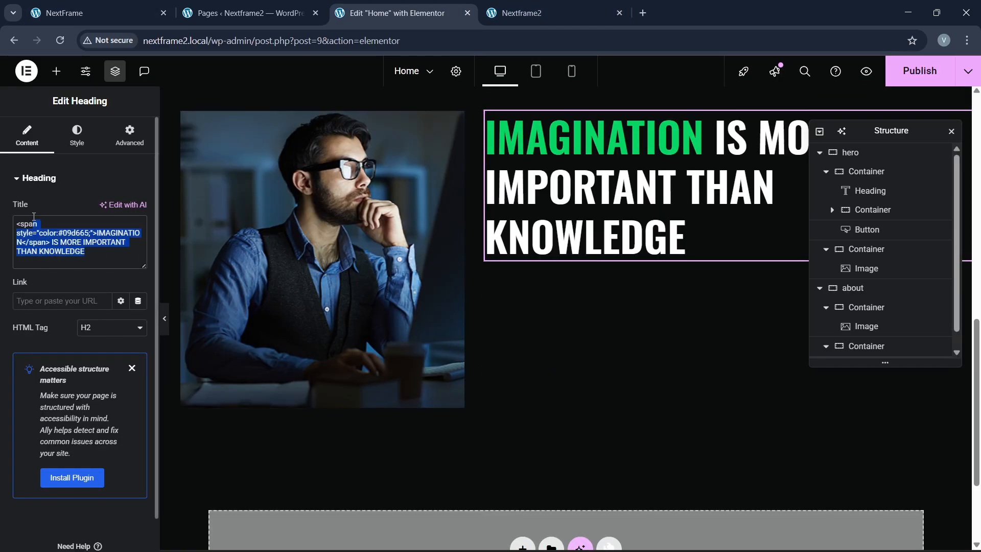
key(ctrl+v)
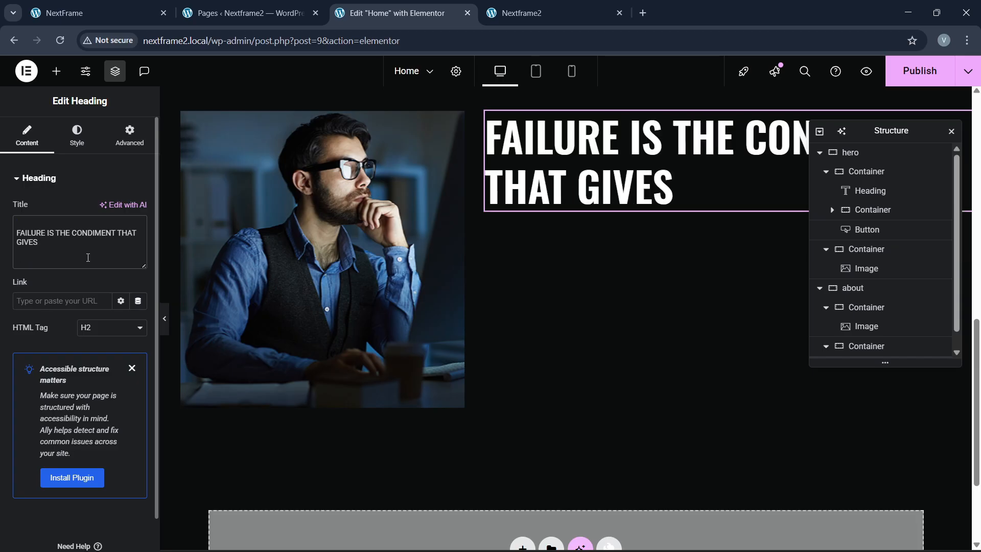
click(101, 4)
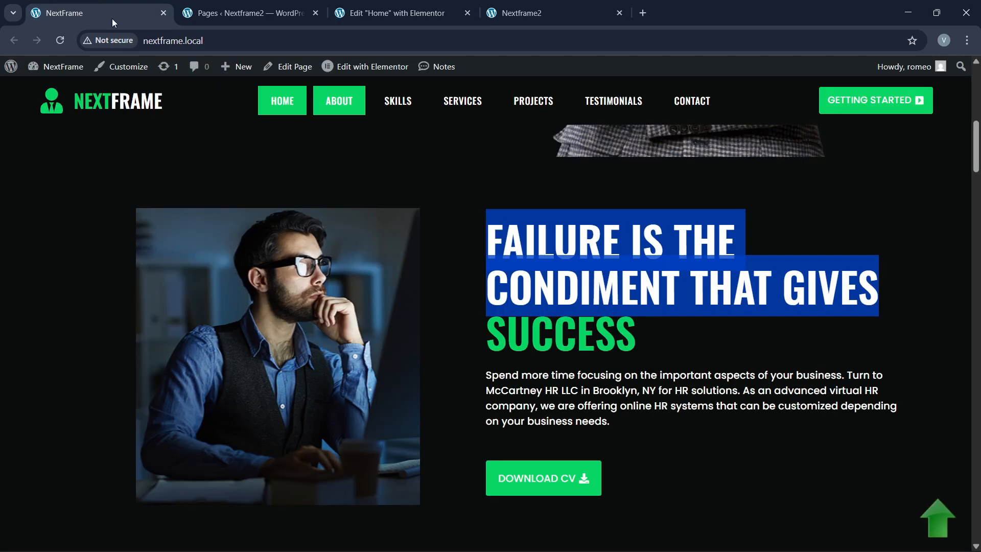
click(389, 13)
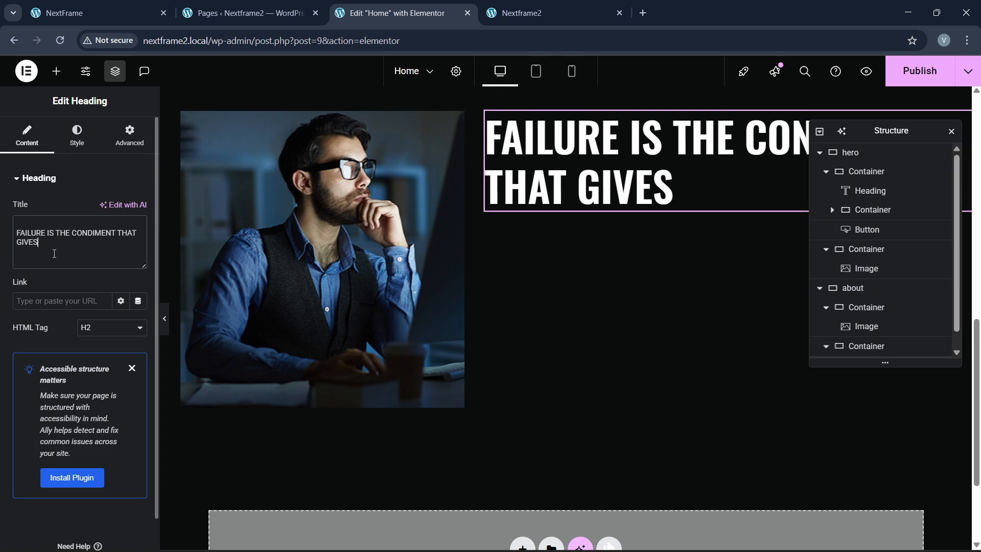
Step: Wrap SUCCESS in a span styled color:#09d665 so only that word turns green
text(SUCCESS)
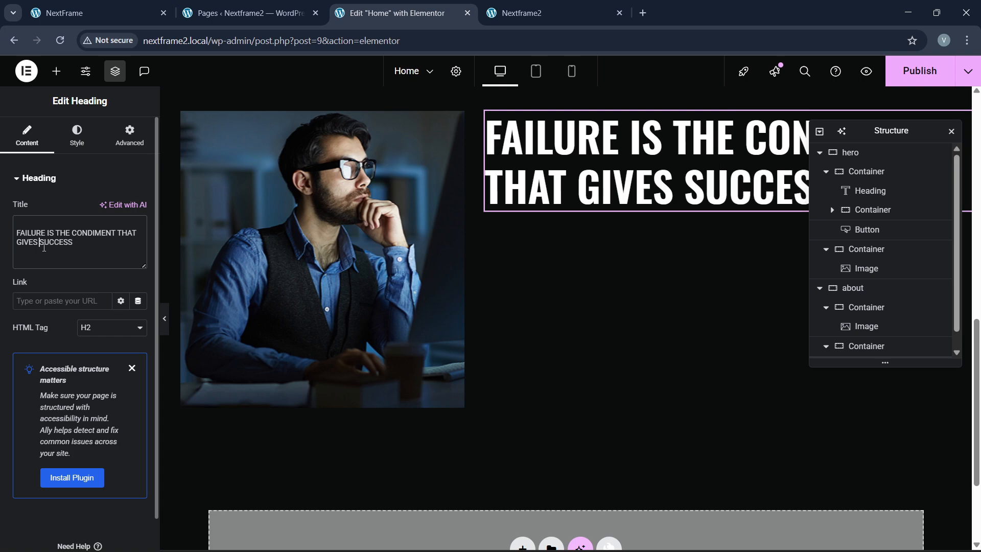
text(<)
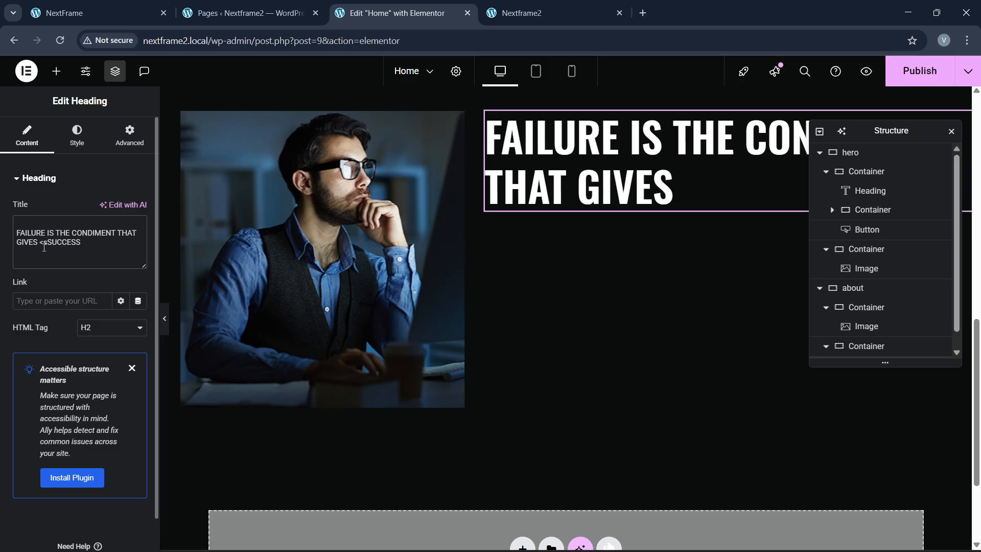
text(span>)
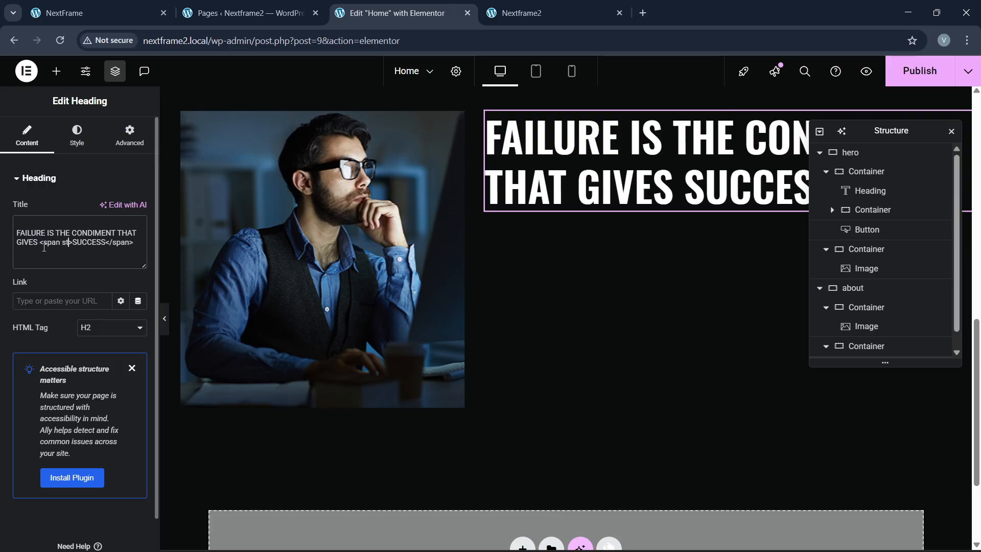
text(yle="")
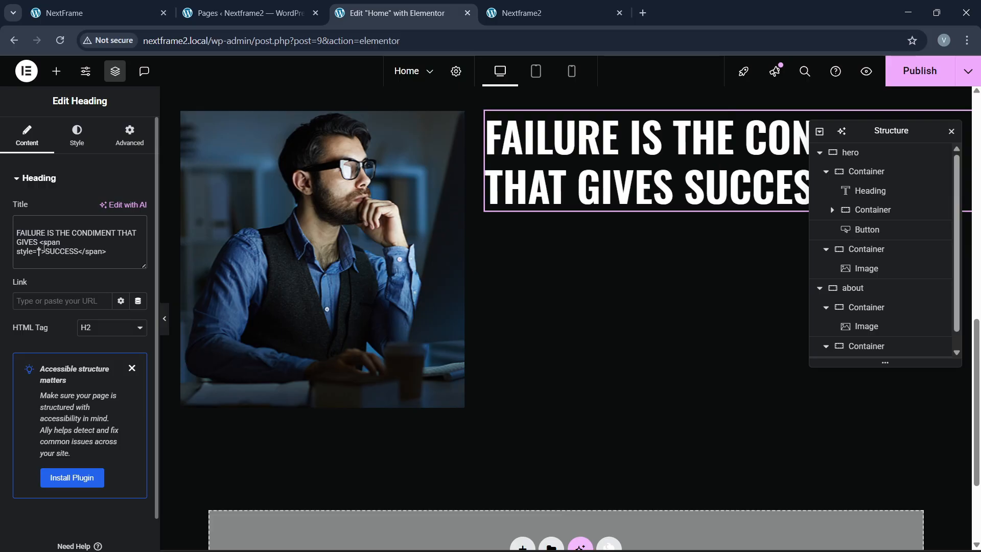
text(color:#)
click(77, 136)
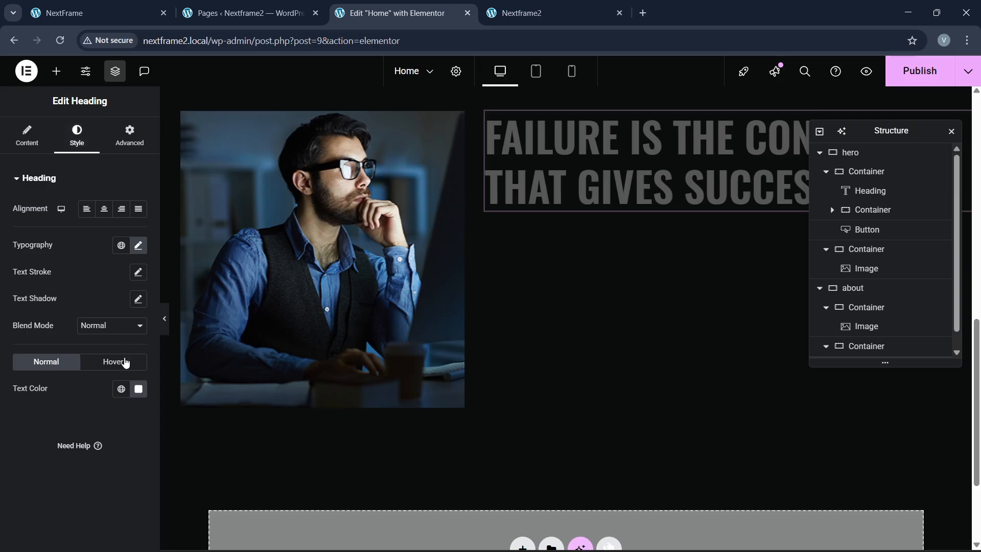
click(121, 389)
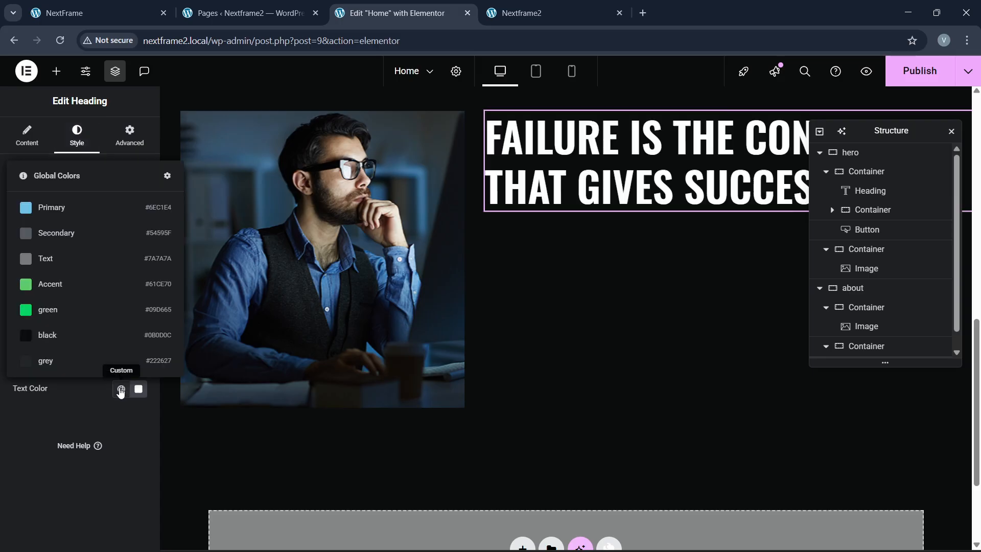
click(74, 391)
click(28, 134)
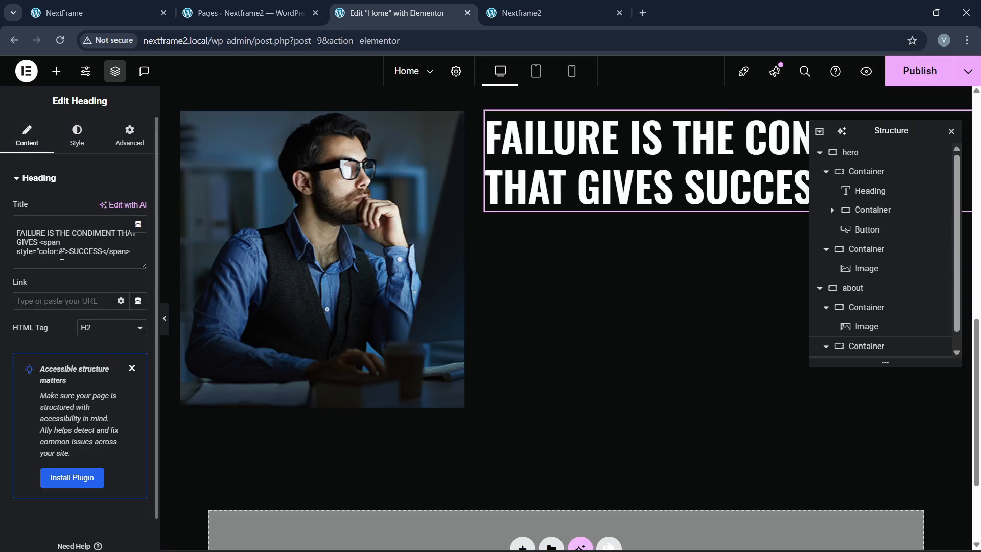
text(9d665;)
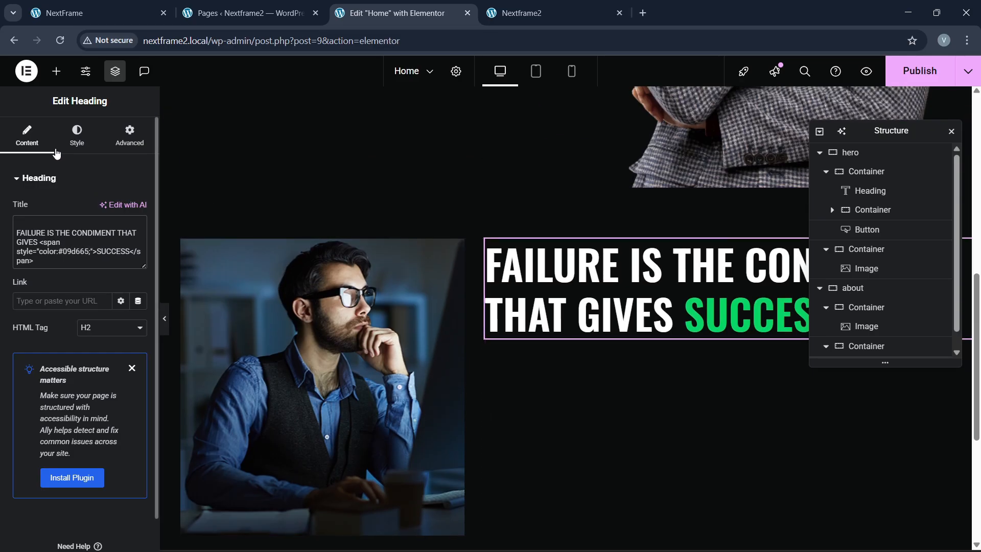
click(77, 136)
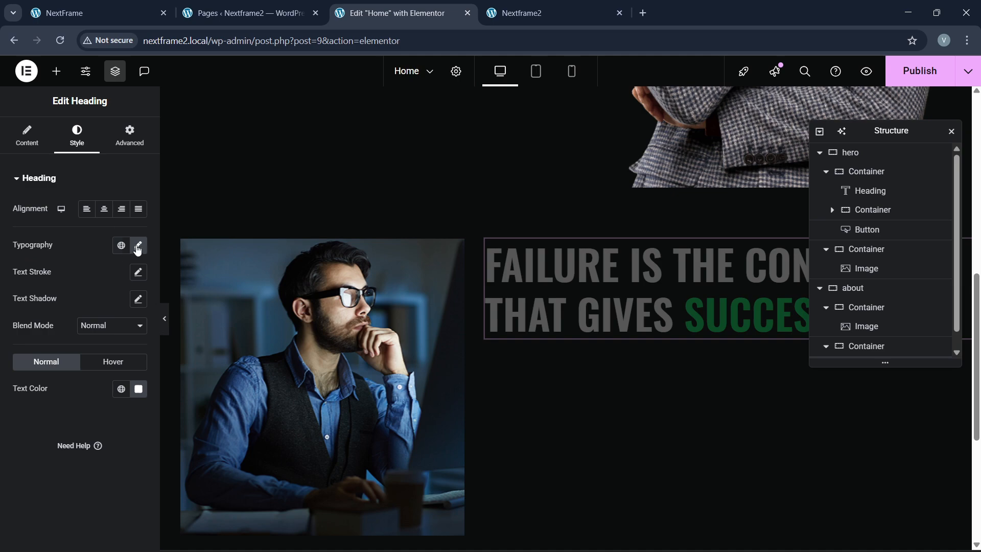
Step: Set the about heading's font size to 60 px, keeping its line height at 1.2
click(138, 247)
text(60)
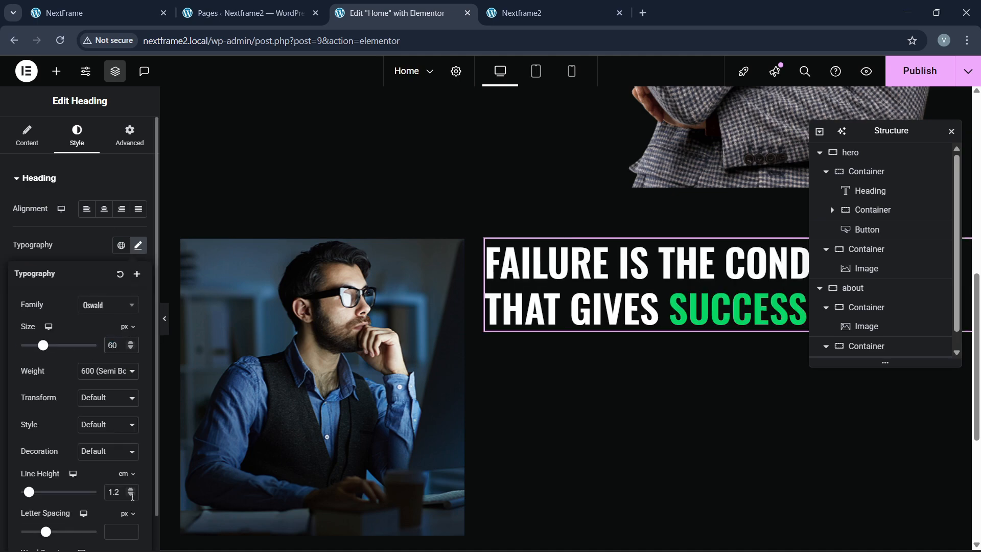
click(132, 496)
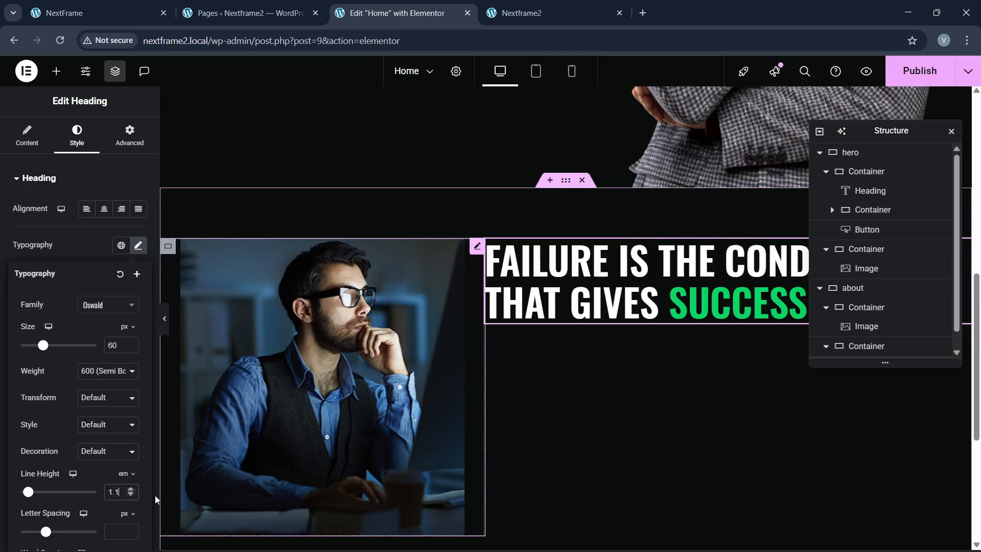
click(134, 489)
click(102, 12)
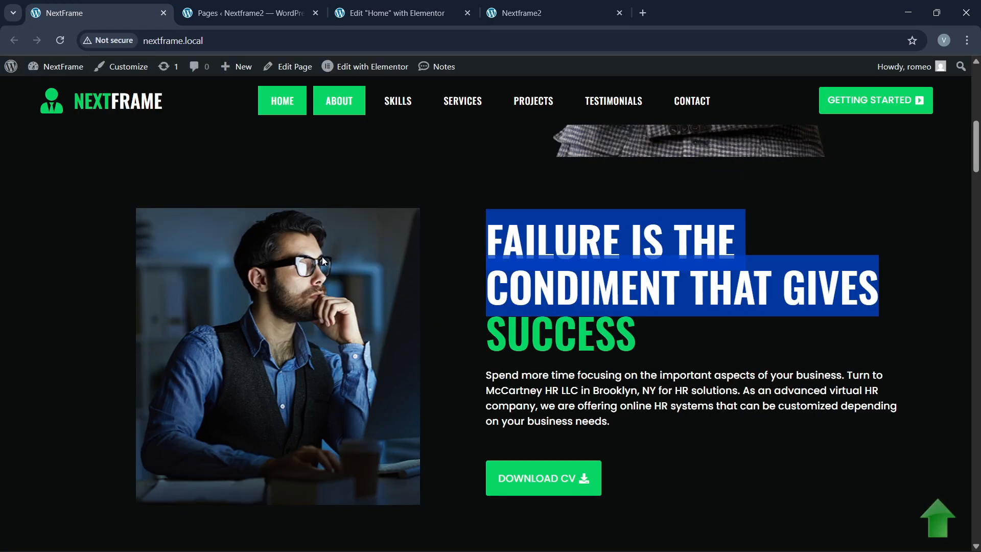
click(613, 310)
click(391, 13)
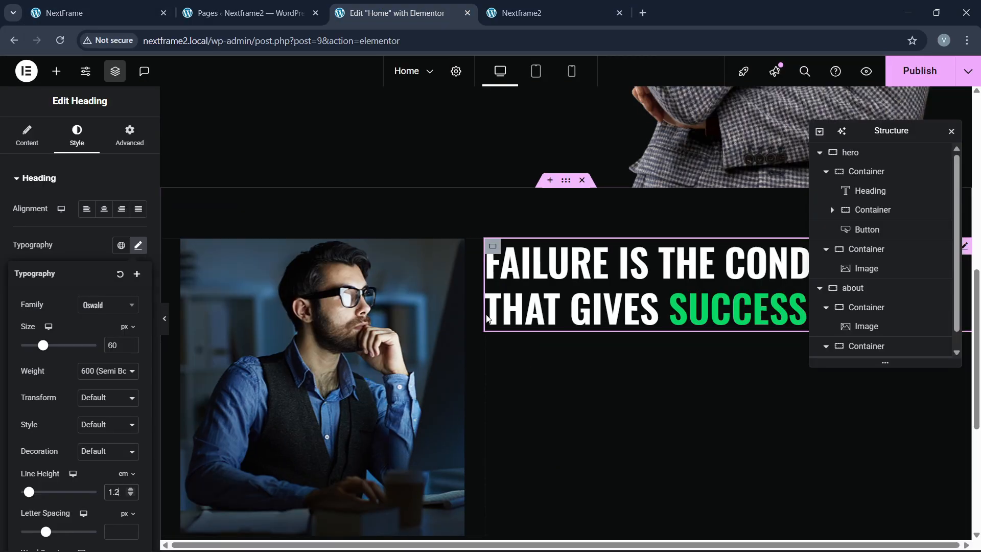
click(56, 71)
Step: Add a Text Editor paragraph under the heading with white text in the Poppins font
drag(44, 394, 732, 308)
click(77, 134)
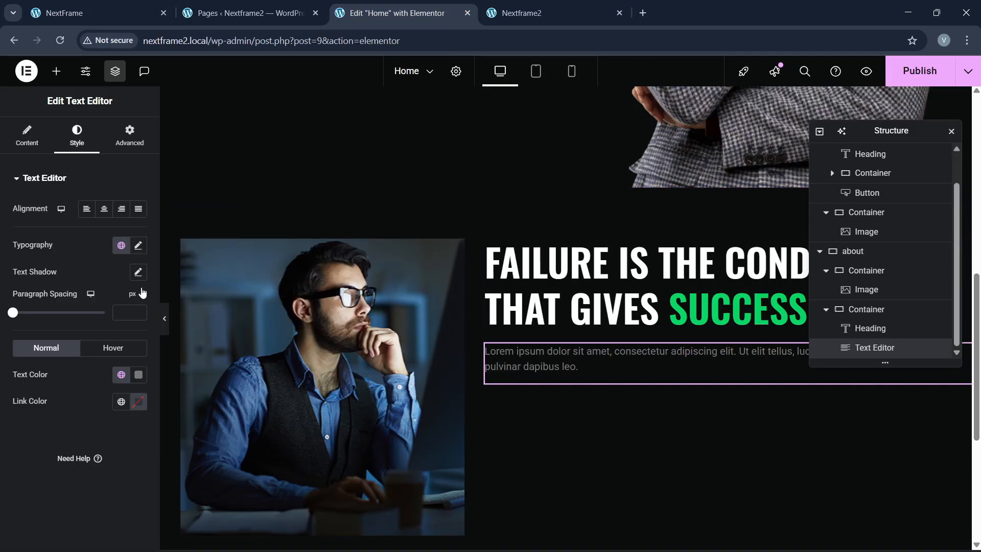
click(138, 374)
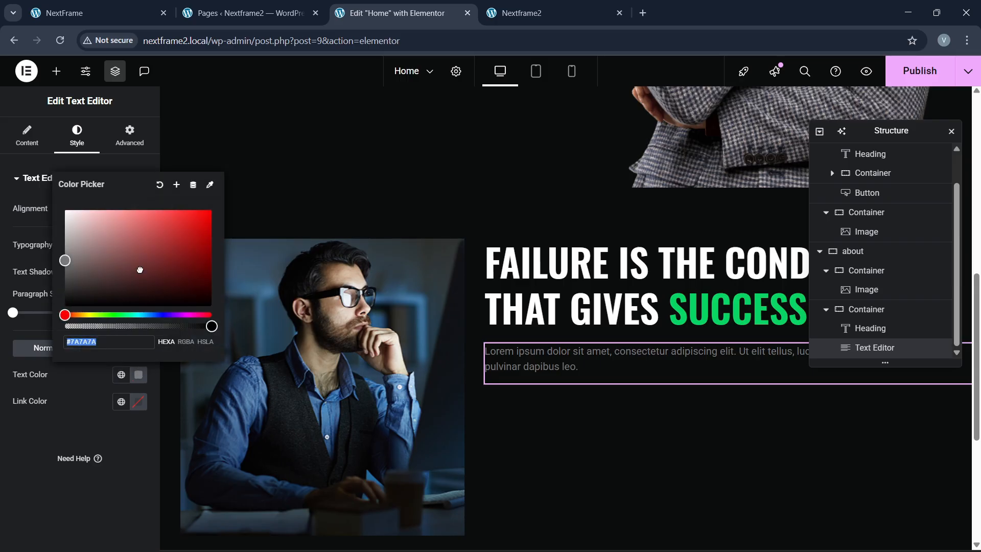
click(64, 208)
click(4, 460)
click(138, 246)
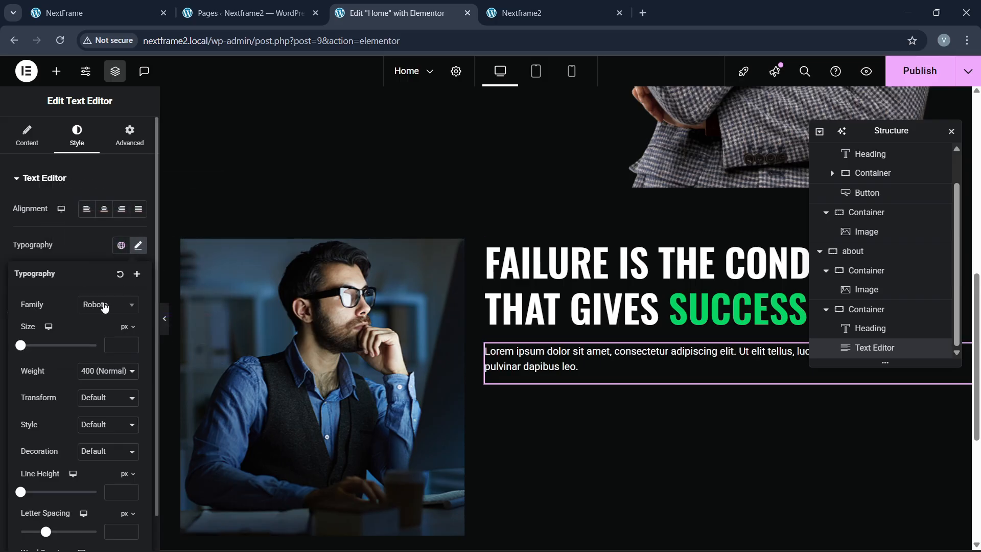
click(105, 305)
text(poppins)
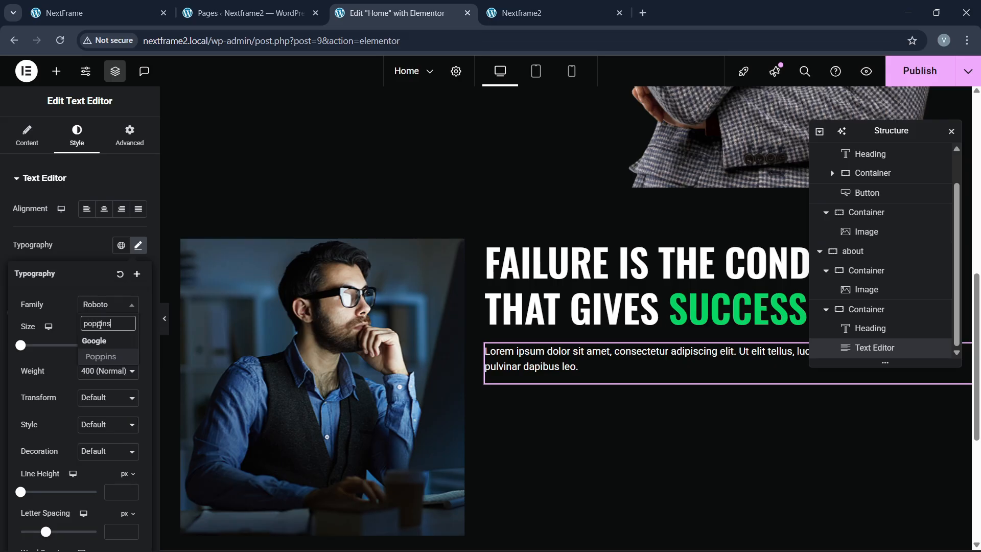
key(Return)
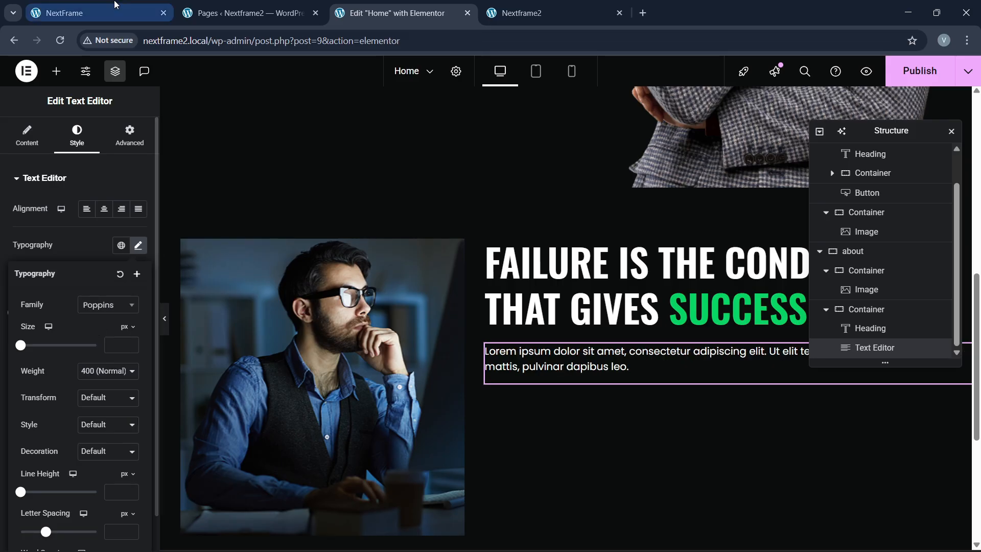
Step: Copy the GETTING STARTED button and paste it below the new paragraph
click(76, 13)
click(397, 13)
scroll(354, 182, up, 4)
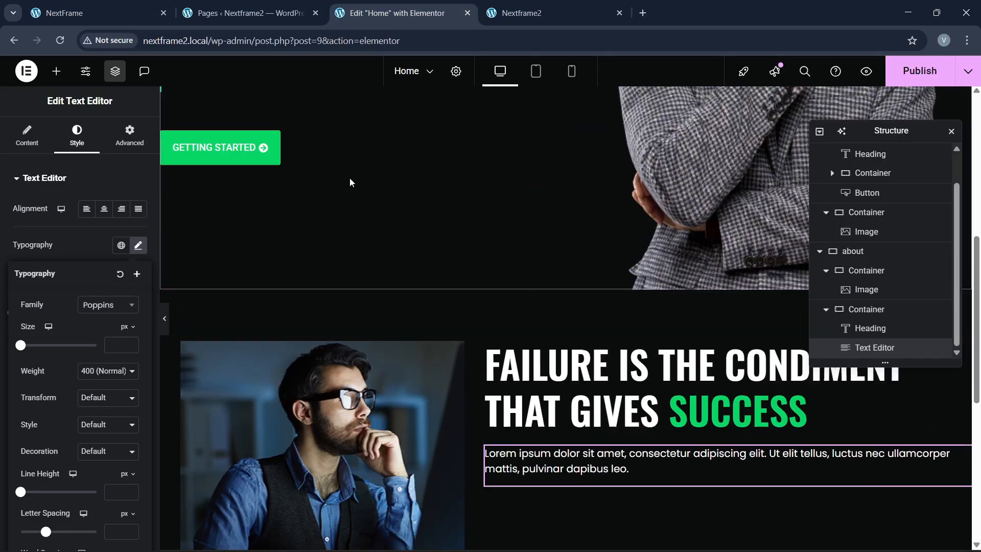
right_click(245, 240)
scroll(488, 303, down, 6)
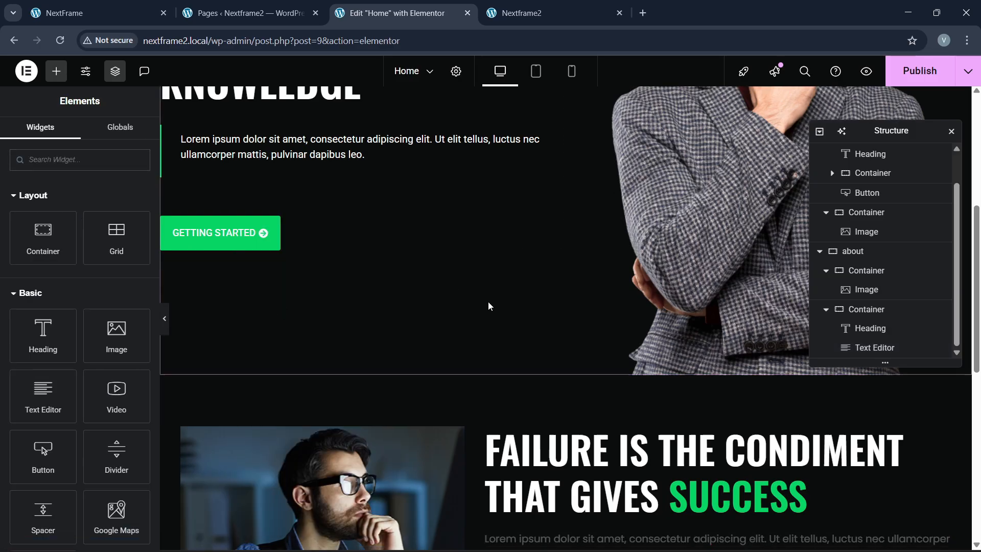
right_click(576, 233)
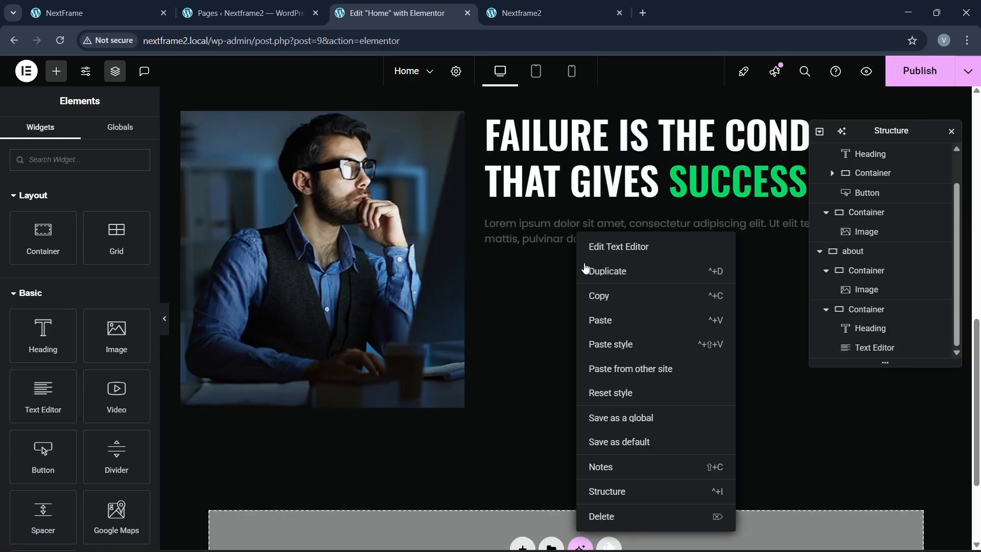
click(593, 322)
Step: Rename the pasted button's label to 'DOWNLOAD CV'
double_click(93, 231)
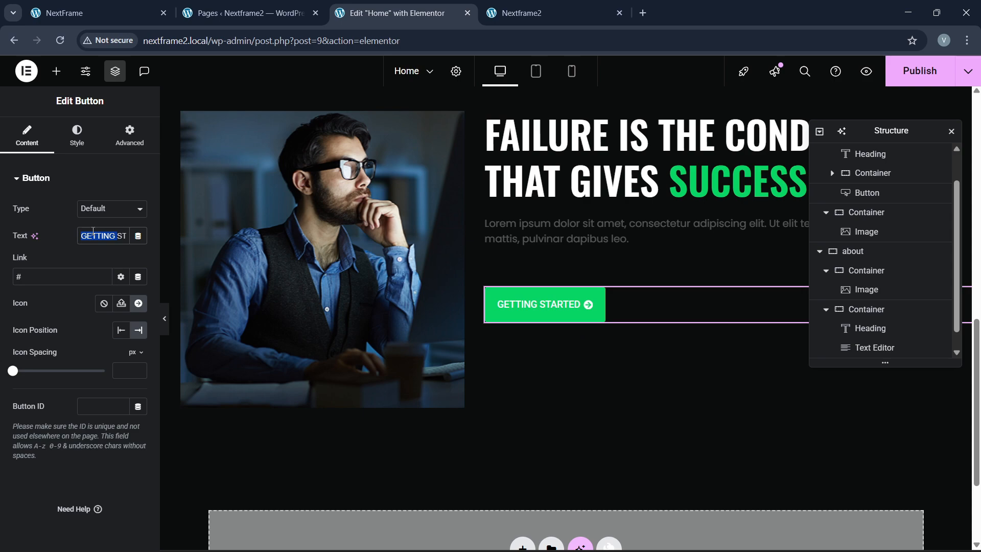
key(ctrl+a)
key(BackSpace)
text(DOWNLOD)
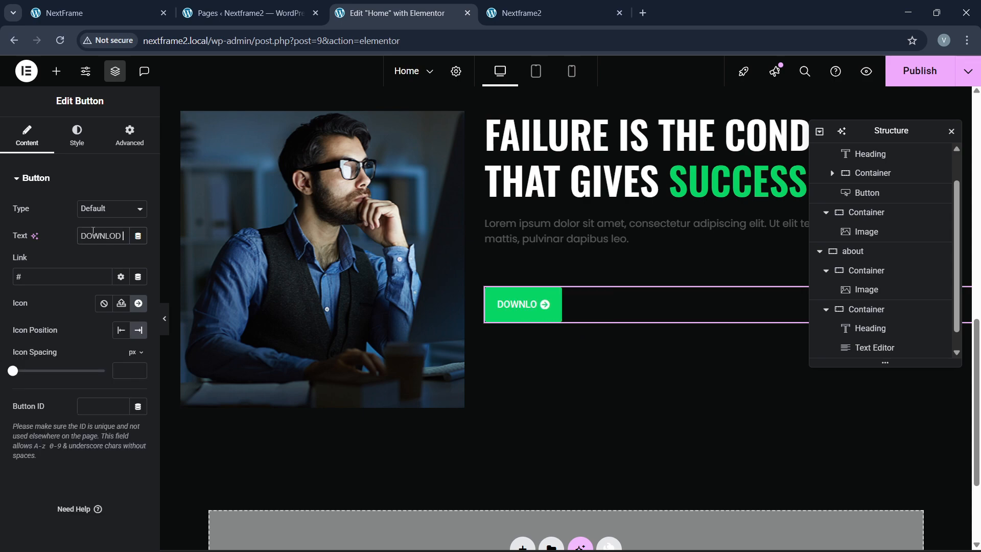
key(BackSpace)
text(AD CV)
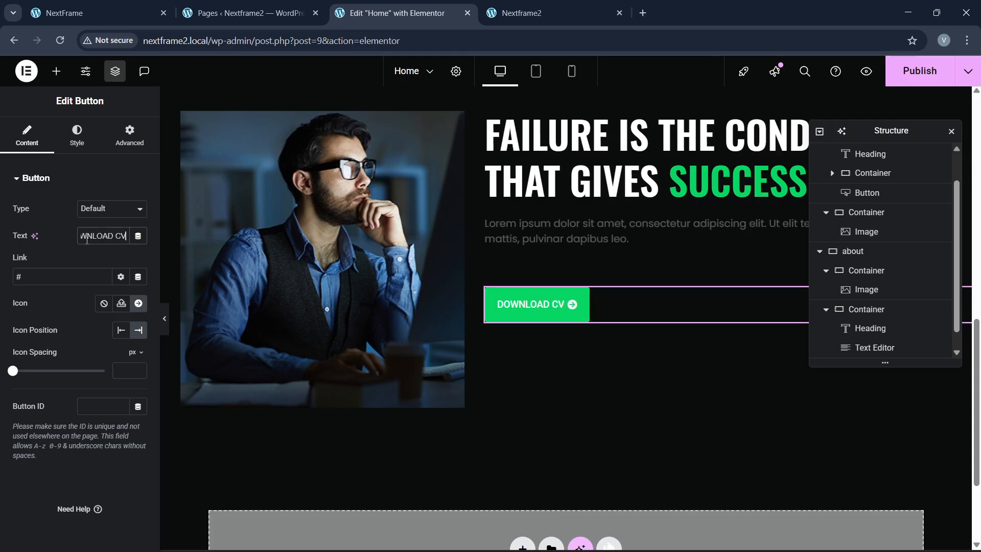
Step: Open the paragraph's content in raw HTML editing with the cursor after its text
scroll(562, 348, up, 3)
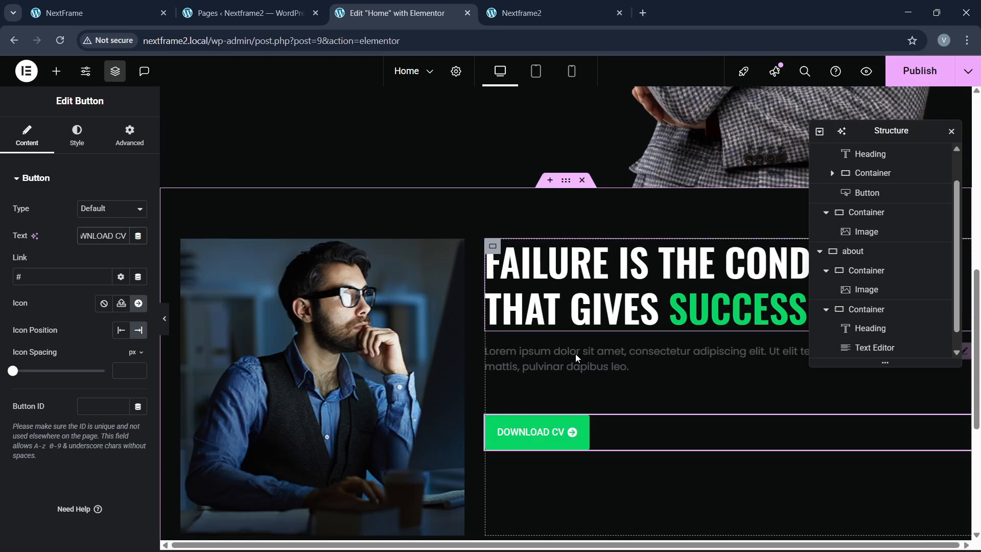
click(639, 351)
click(77, 136)
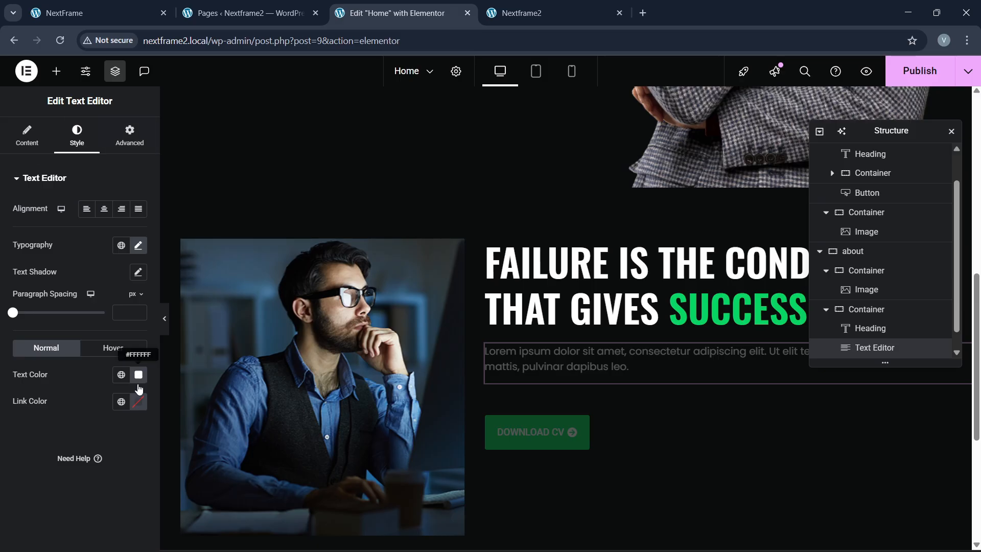
click(26, 136)
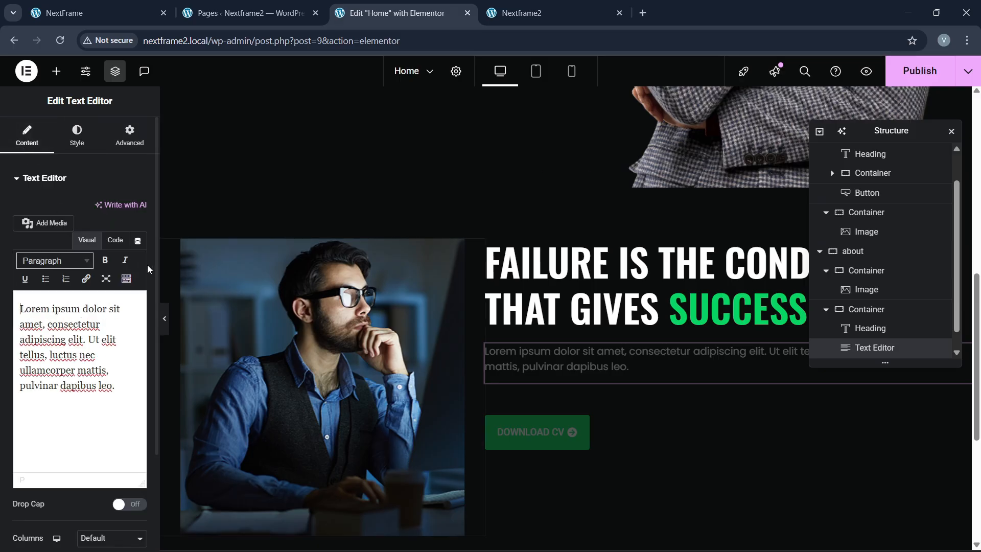
click(115, 240)
click(146, 368)
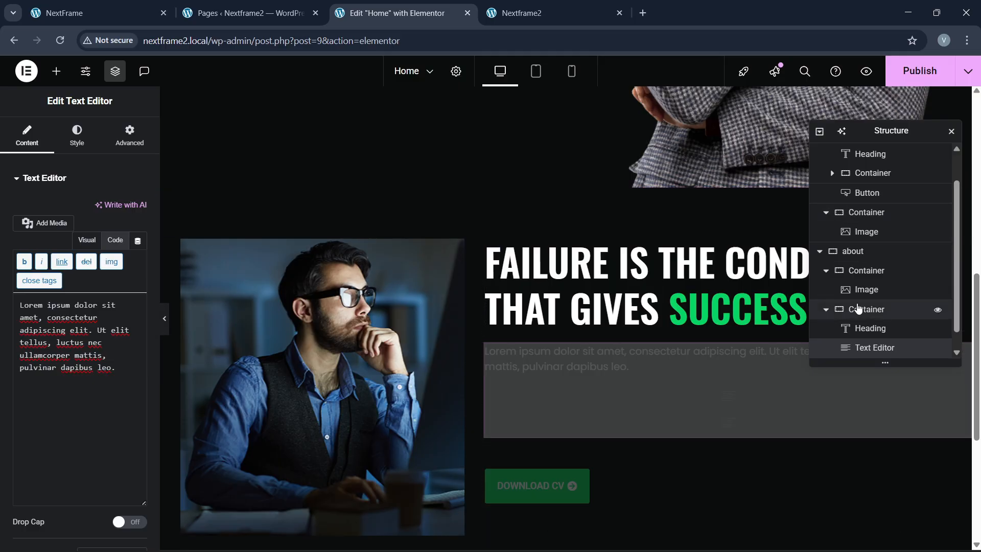
Step: Centre the about section's two columns vertically
click(848, 251)
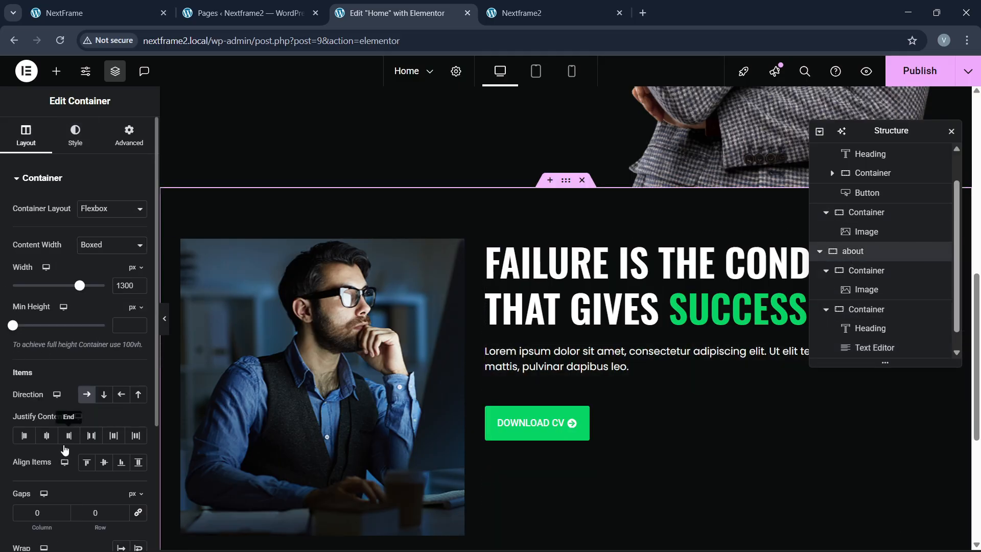
click(46, 435)
click(100, 465)
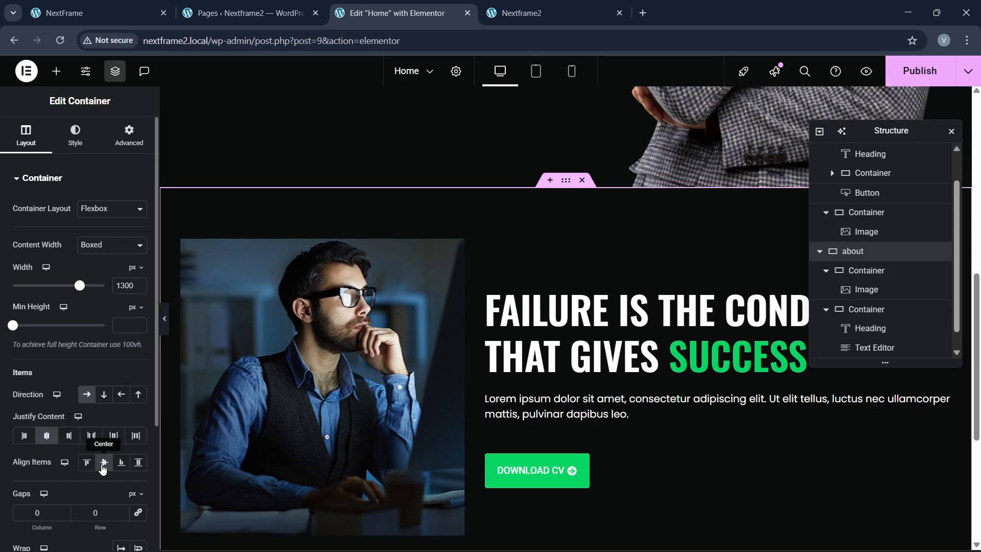
scroll(864, 317, down, 1)
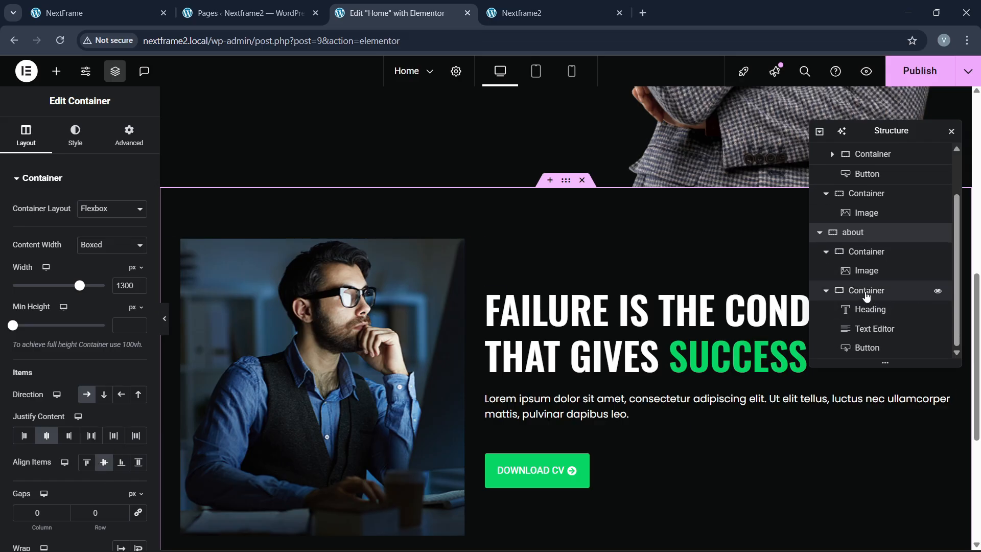
Step: Give the text column centred justify content, start-aligned items and 30 px gaps
click(833, 293)
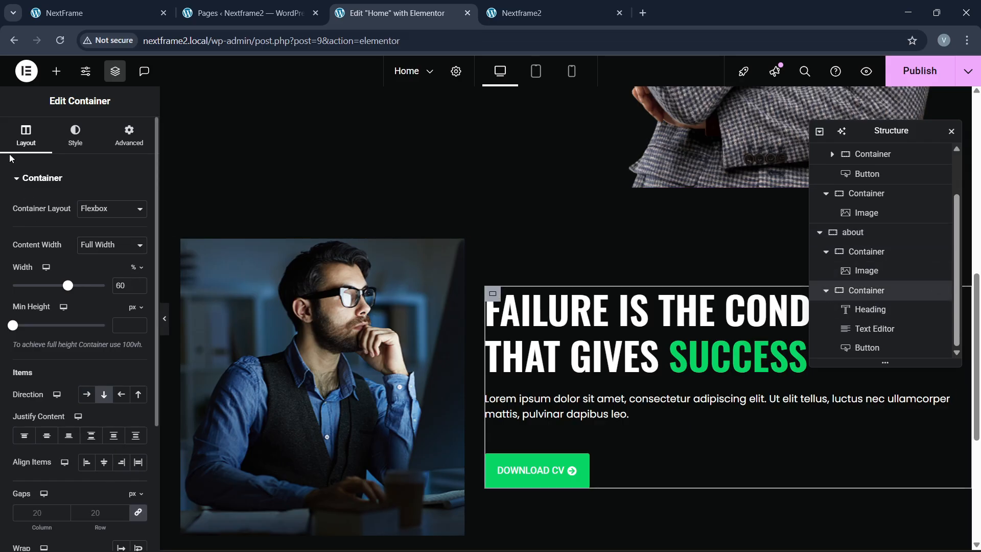
click(46, 435)
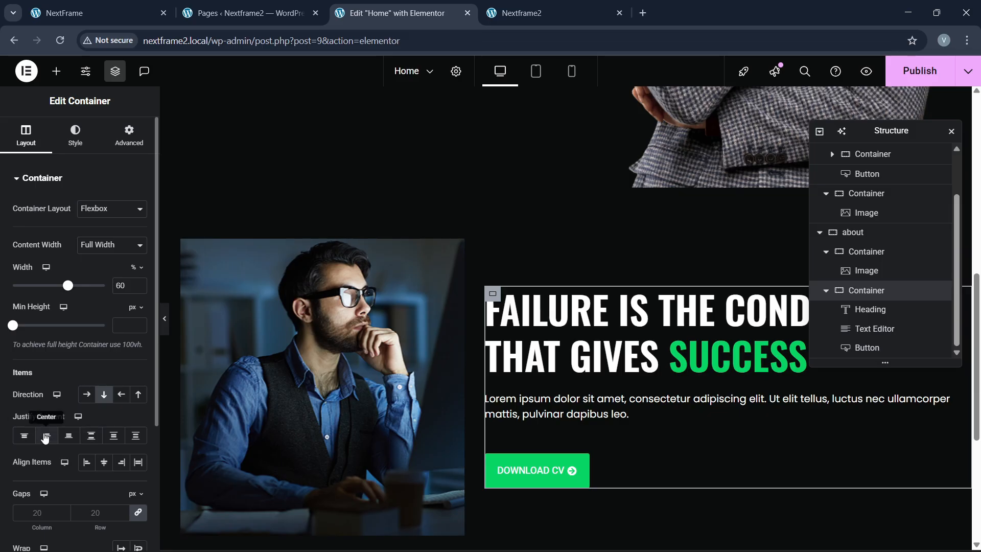
click(104, 464)
click(86, 463)
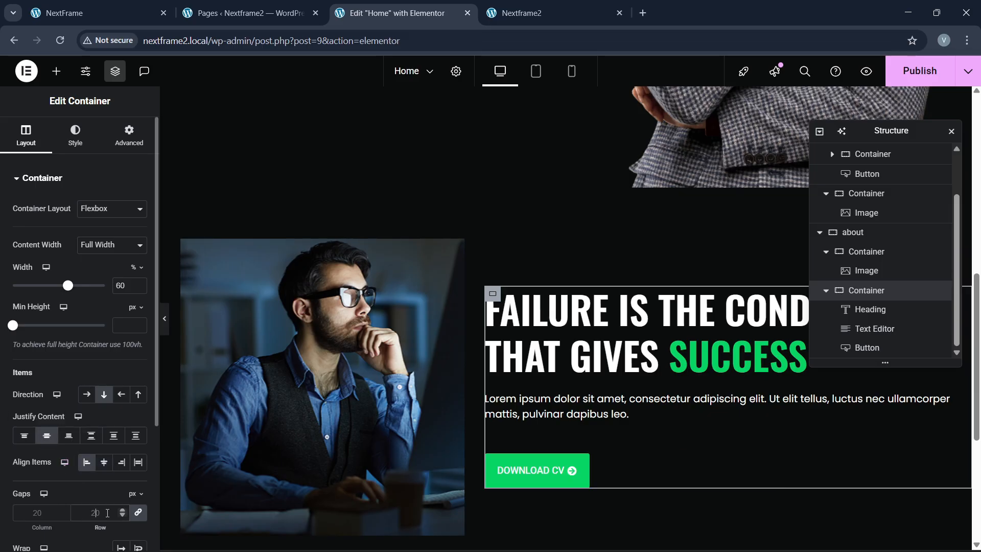
click(108, 513)
text(40)
key(BackSpace)
key(BackSpace)
text(20)
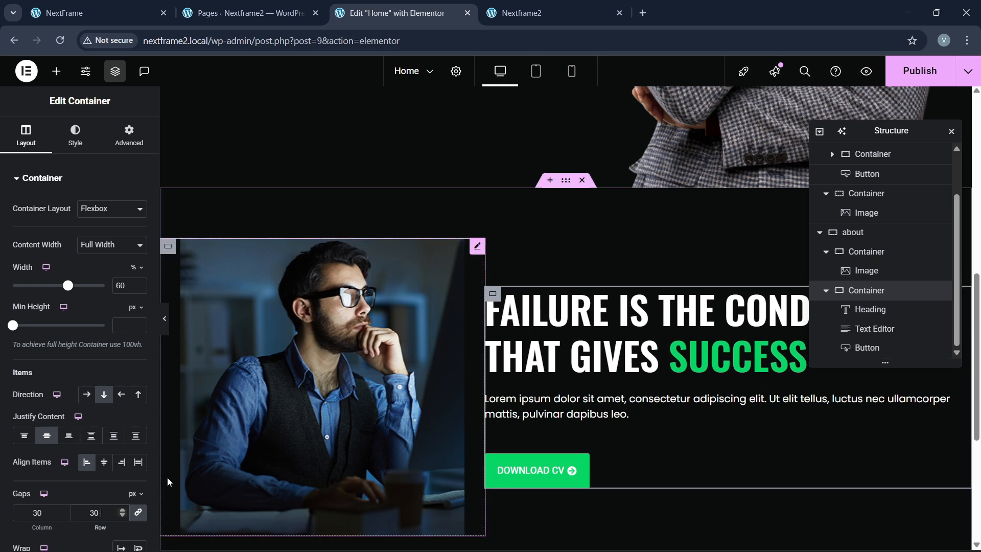
Step: Compare the about section with the original NextFrame site, then publish the changes
click(170, 7)
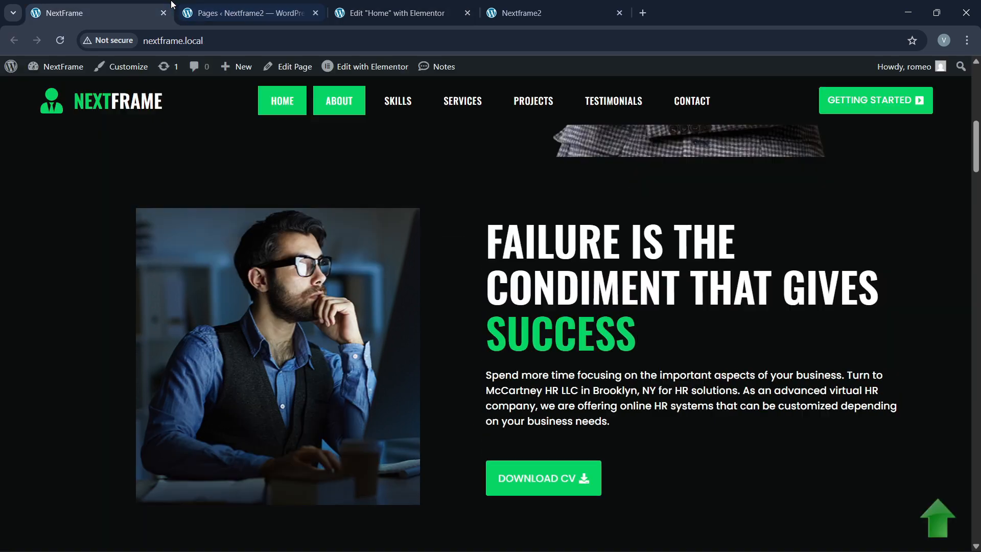
scroll(349, 432, down, 8)
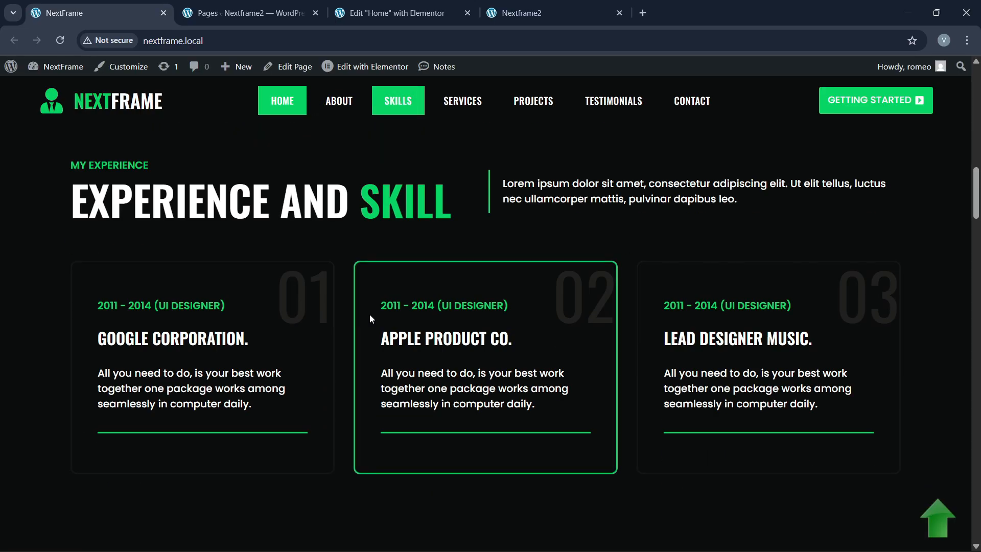
scroll(346, 427, up, 1)
click(358, 7)
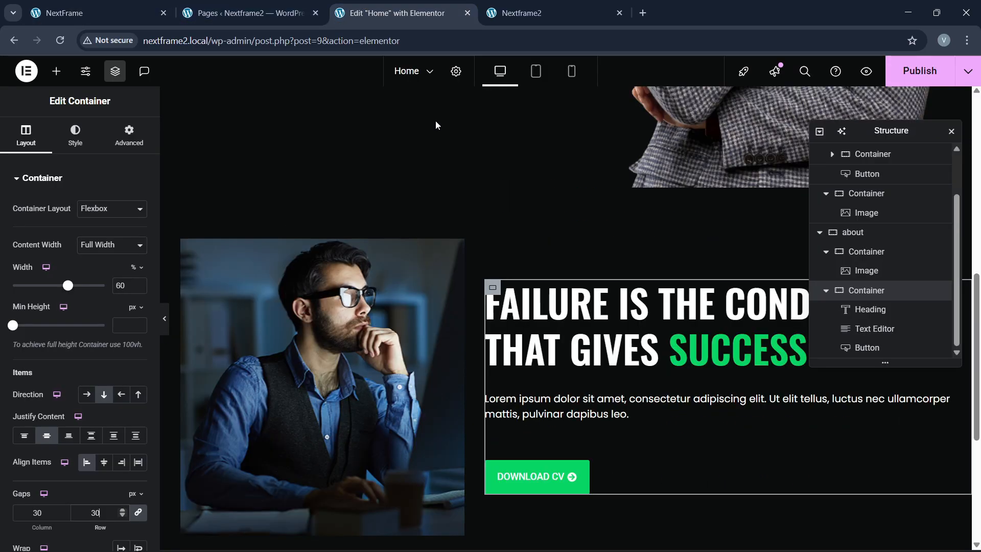
click(891, 81)
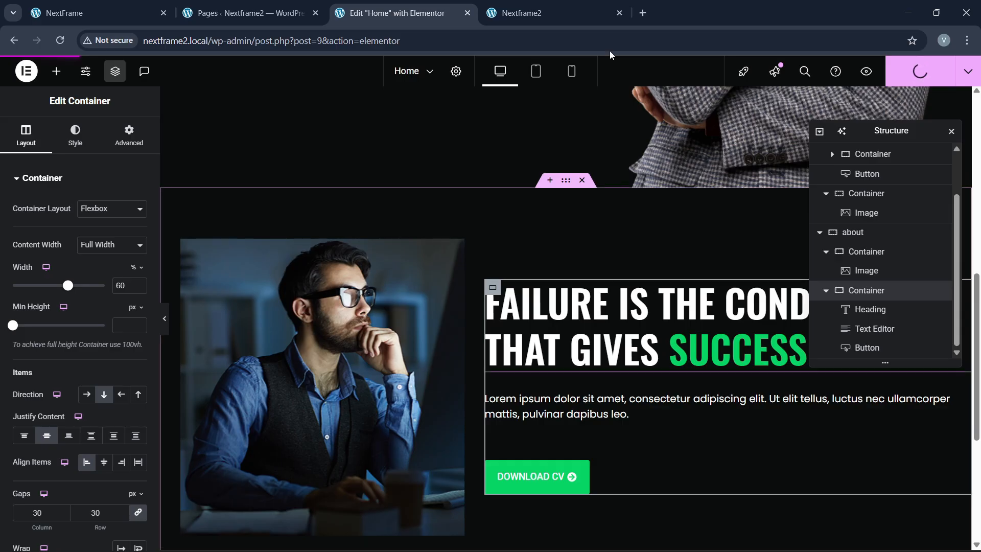
Step: Reload the live Nextframe2 page to check the published about section, then reselect 'about' in the editor
click(587, 7)
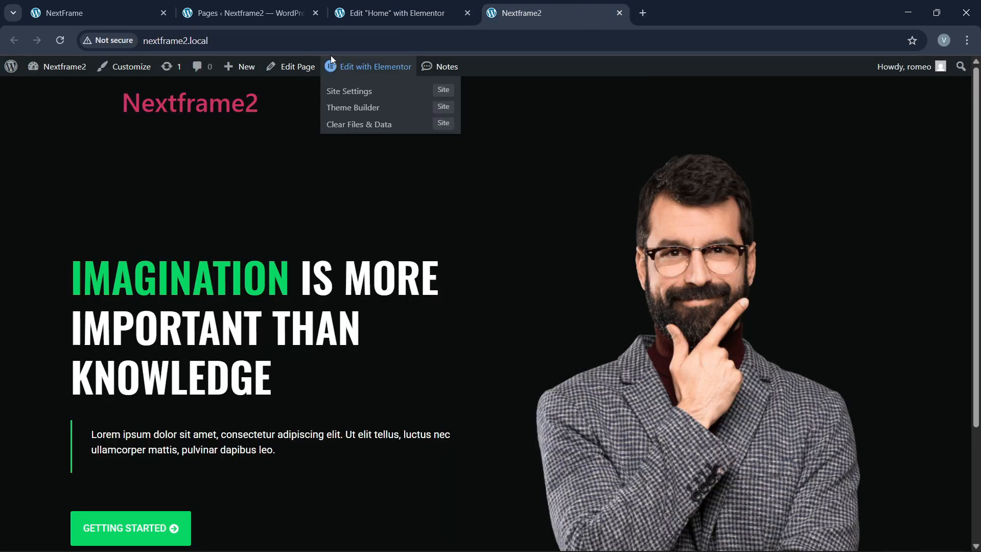
click(326, 40)
key(Return)
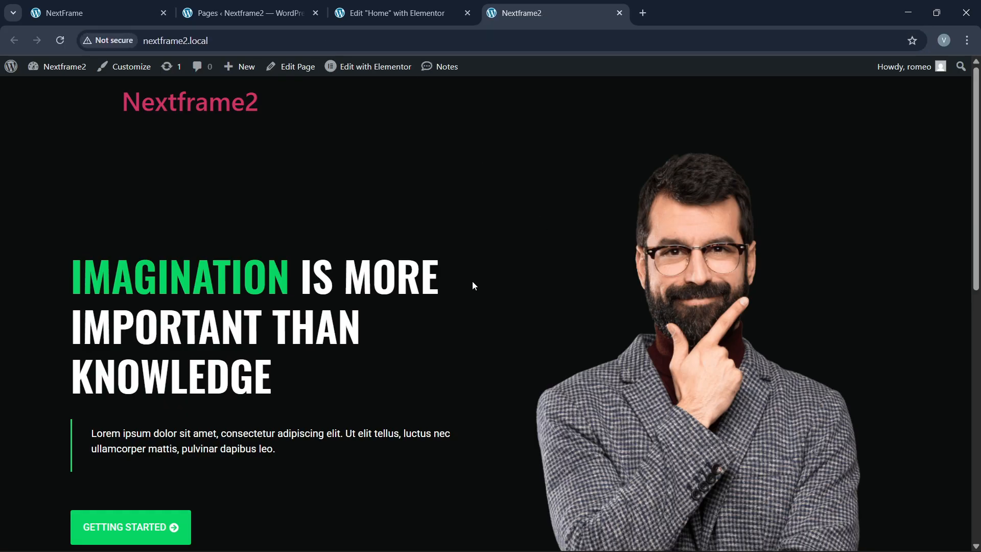
scroll(472, 281, down, 10)
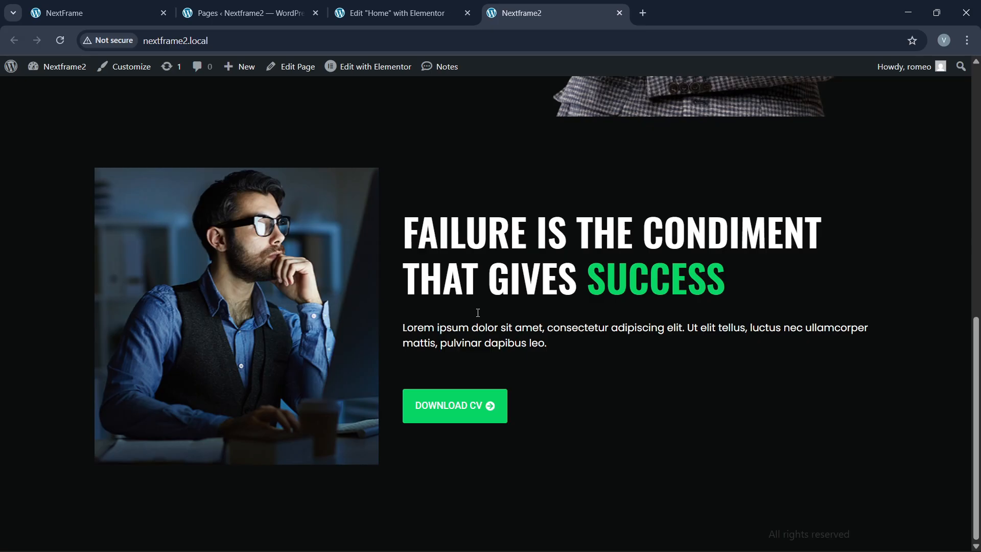
key(ctrl+1)
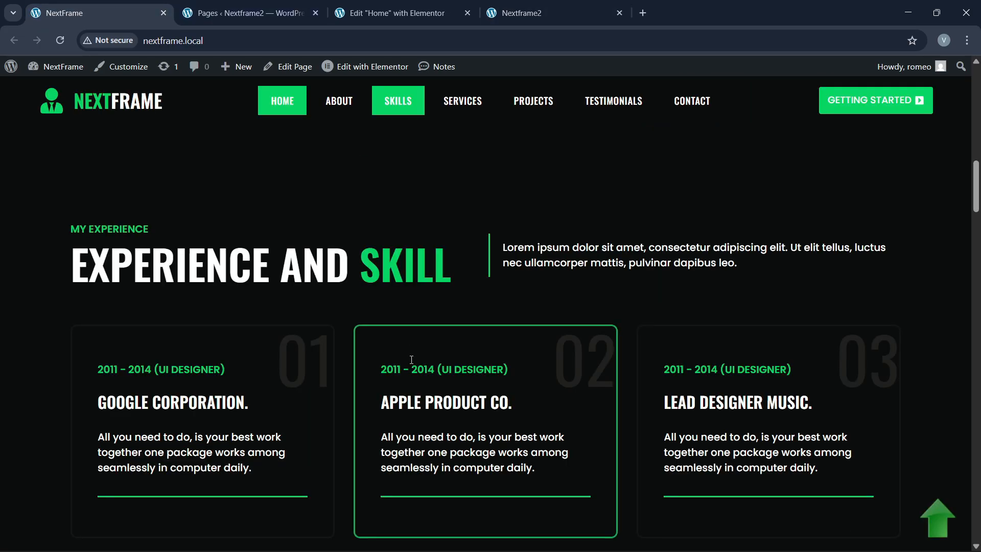
scroll(412, 360, up, 8)
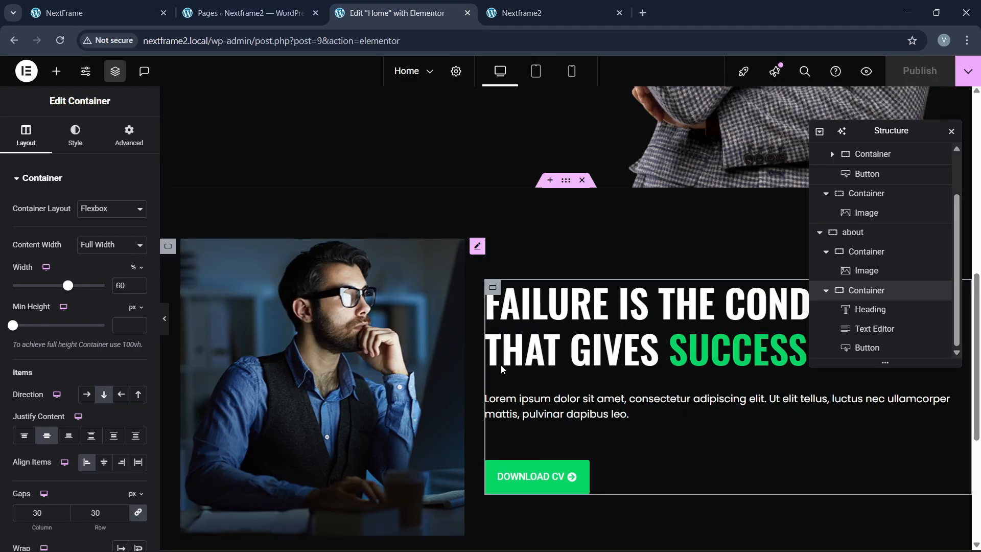
click(393, 13)
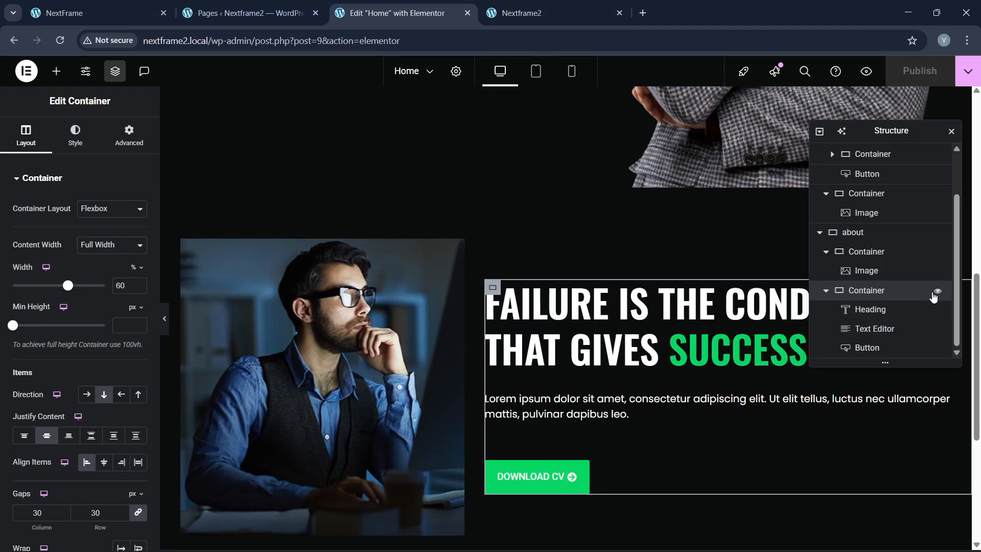
click(869, 232)
Step: Link the about section's gaps, set them to 60 px, and publish
scroll(113, 433, down, 1)
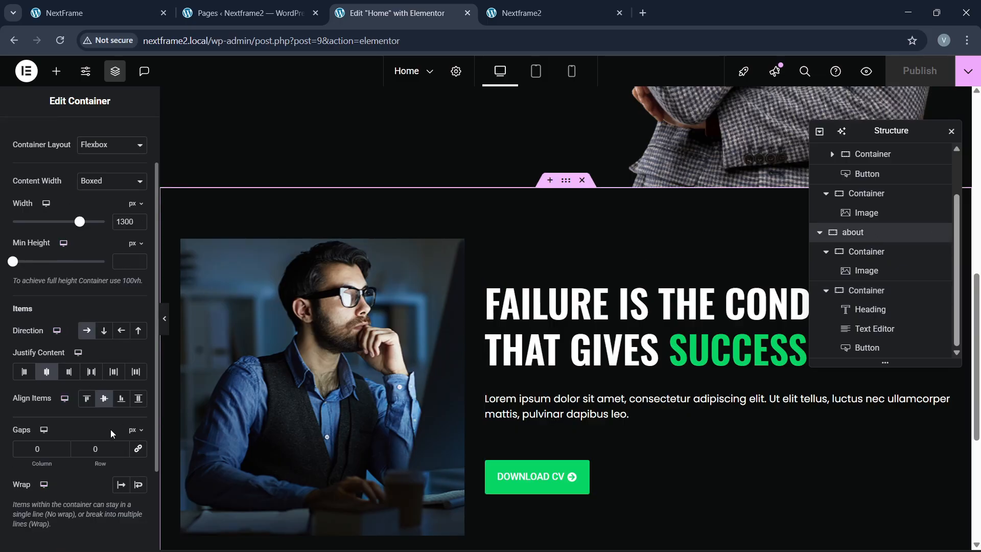
click(136, 449)
click(88, 450)
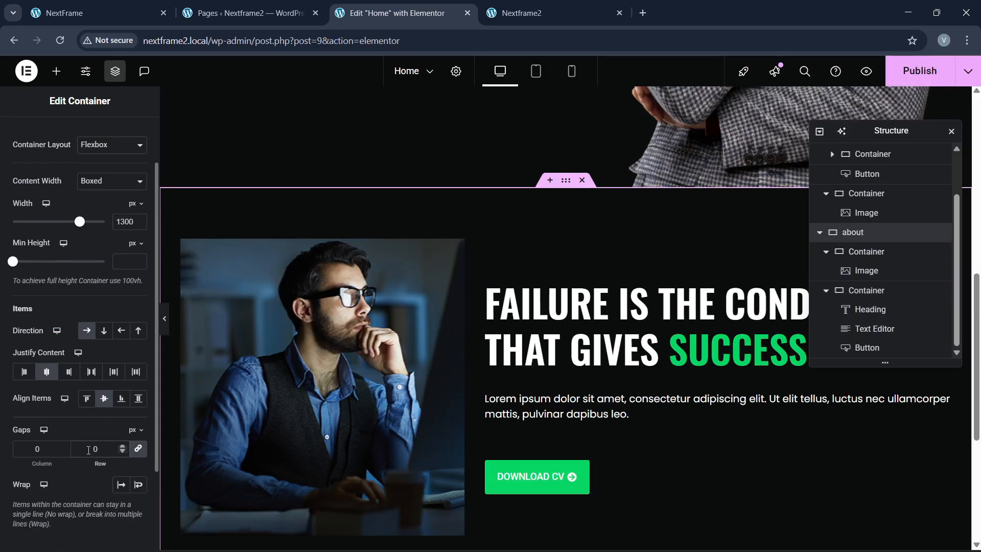
text(6)
click(920, 70)
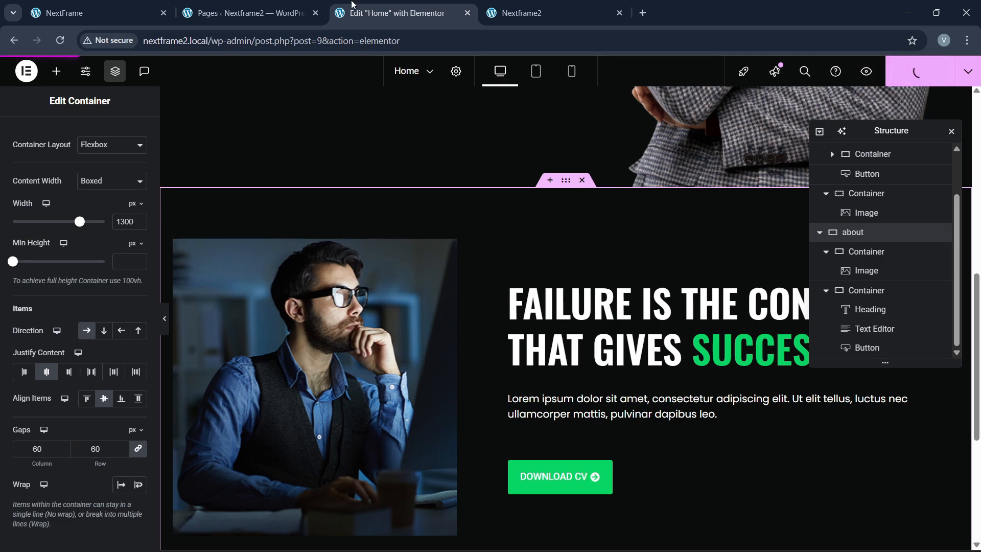
Step: Compare the published about section against the original NextFrame site
click(133, 12)
scroll(419, 372, down, 5)
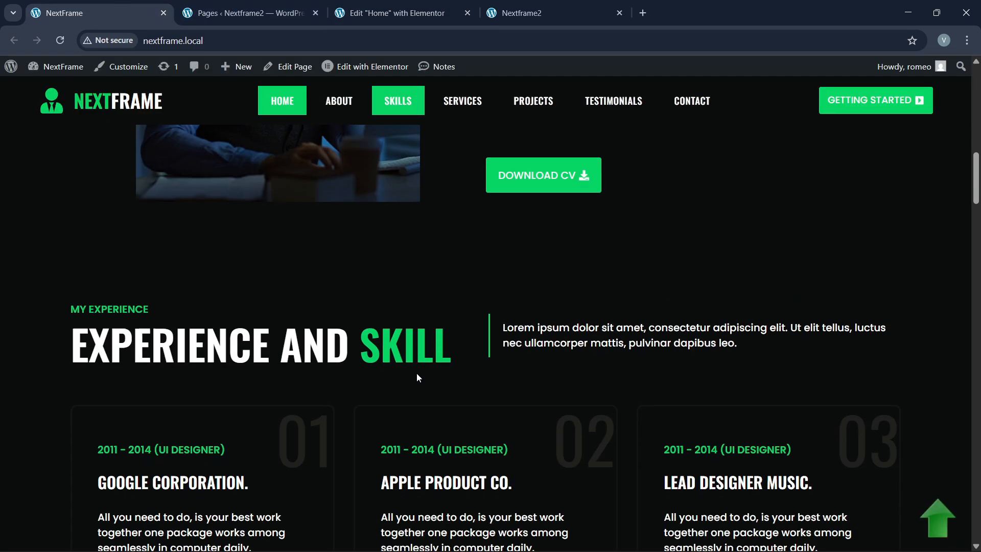
scroll(418, 374, down, 1)
scroll(419, 367, down, 1)
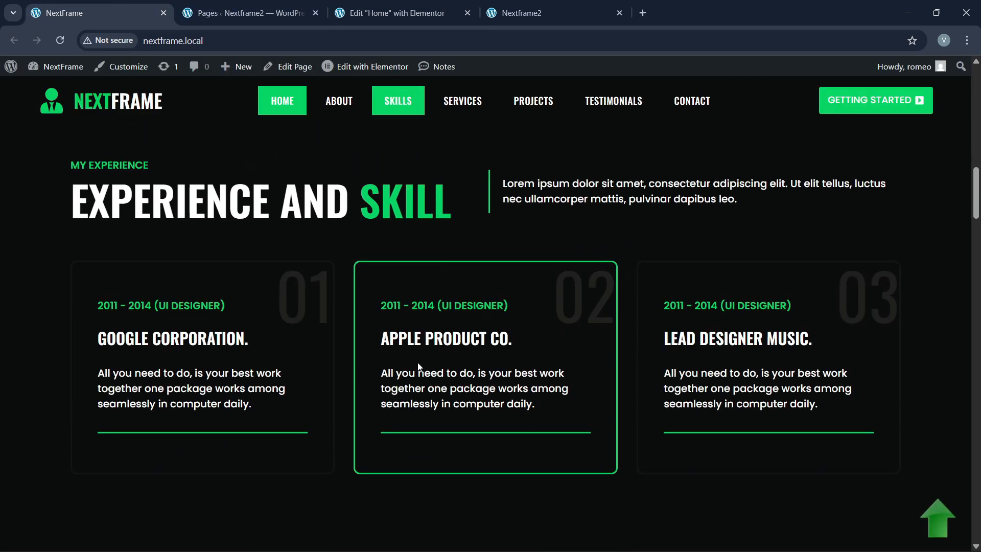
scroll(419, 367, up, 1)
click(387, 6)
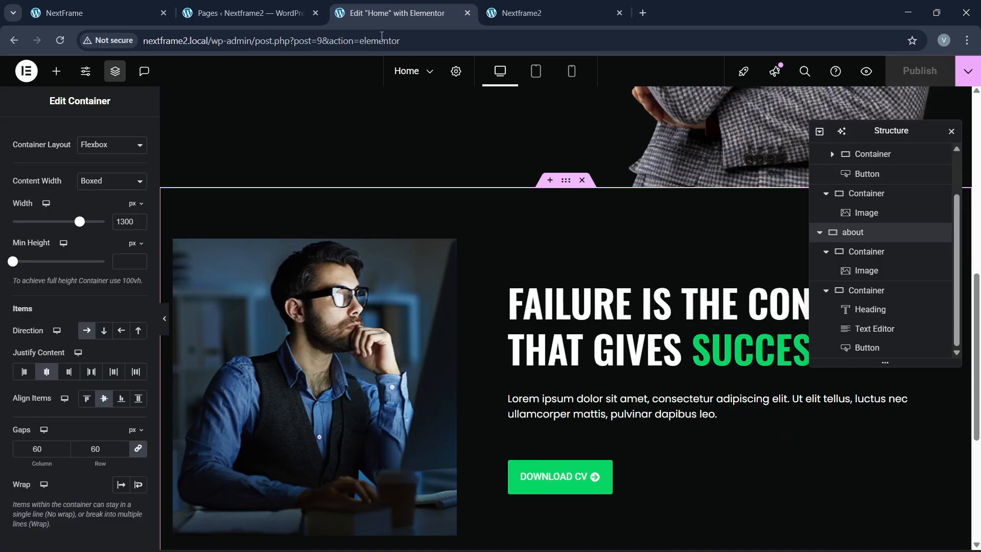
click(130, 10)
scroll(381, 279, down, 4)
scroll(378, 279, up, 5)
scroll(327, 286, down, 2)
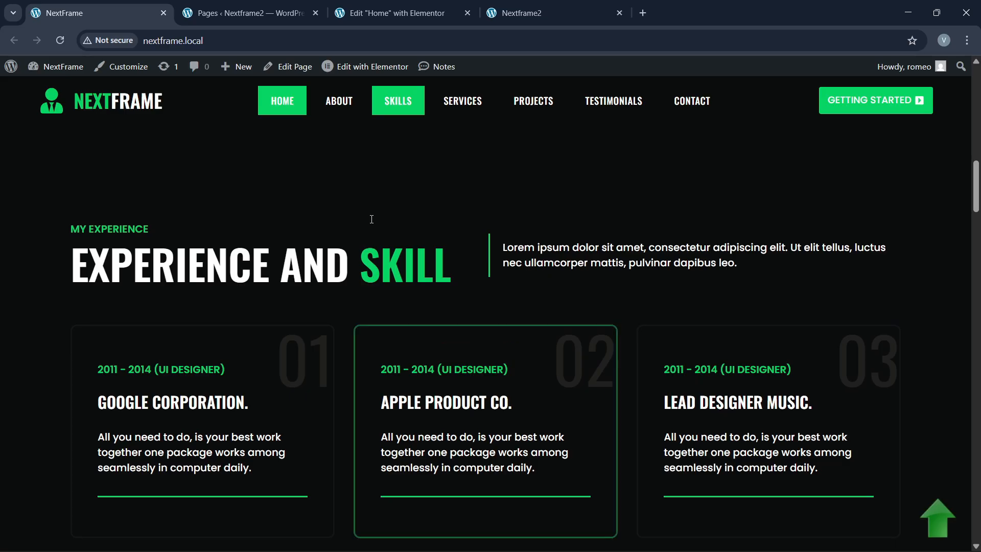
click(393, 13)
scroll(431, 301, down, 5)
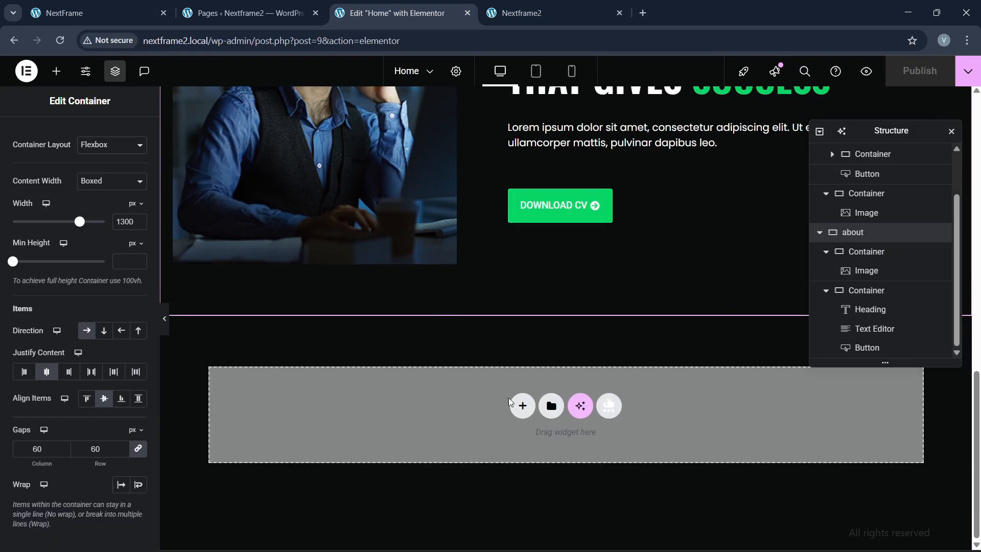
Step: Add a single-column flexbox container beneath the about section, checking the original Experience section
click(522, 406)
click(526, 443)
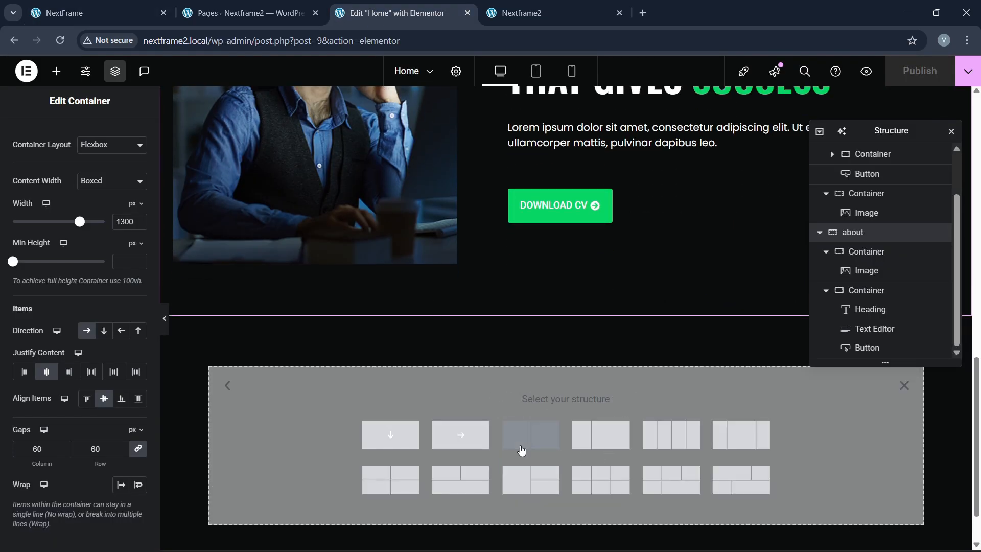
click(387, 438)
click(140, 4)
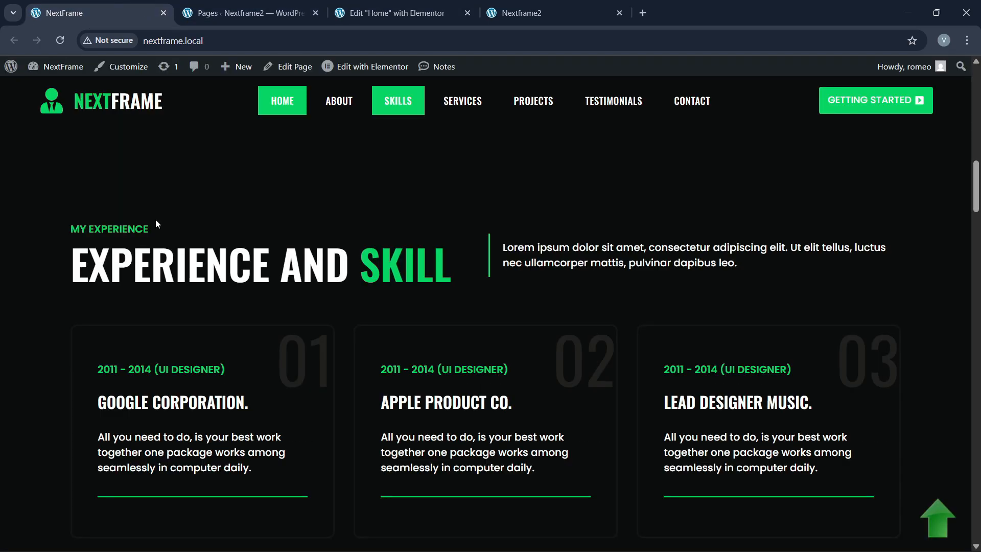
click(394, 13)
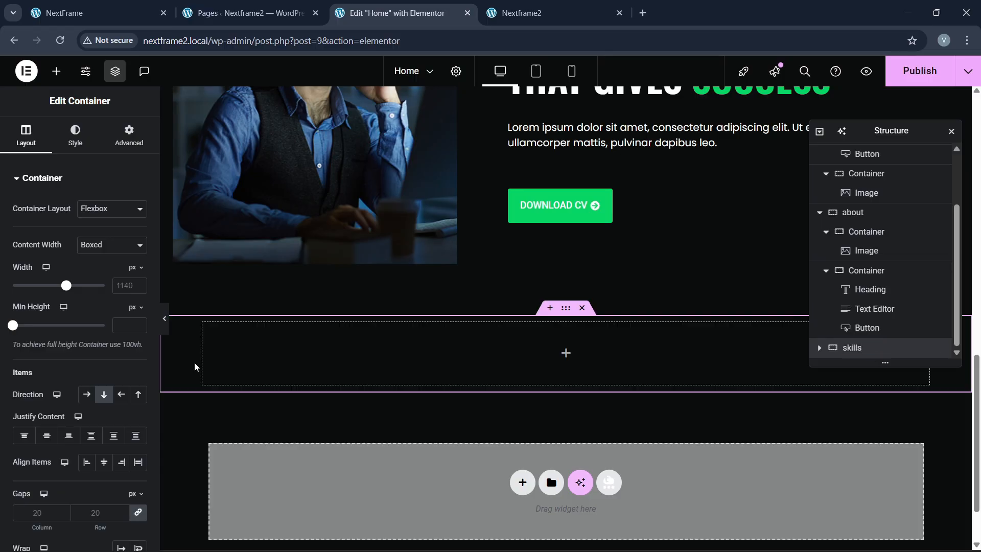
Step: Make the skills container 1300 px wide with 80 px vertical padding
click(128, 289)
text(1300)
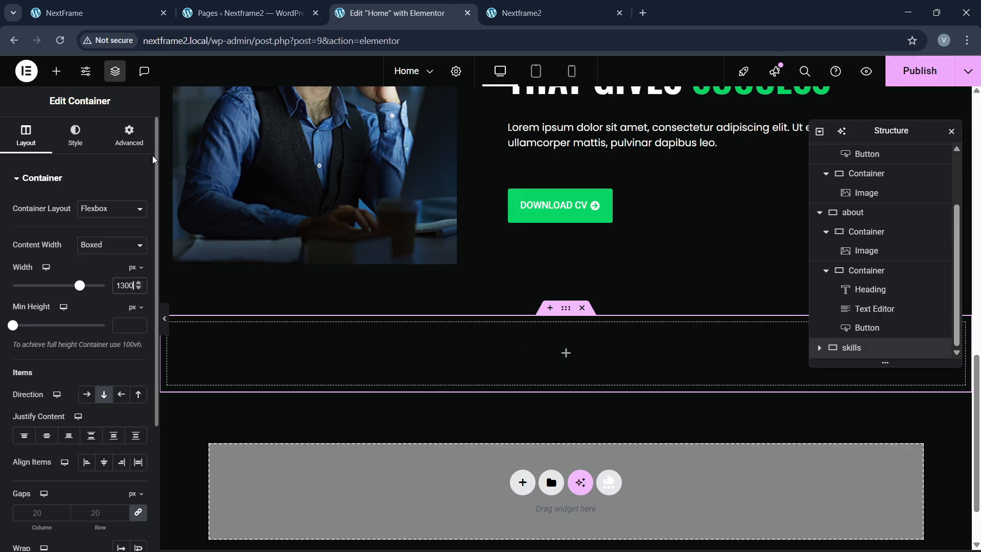
click(129, 136)
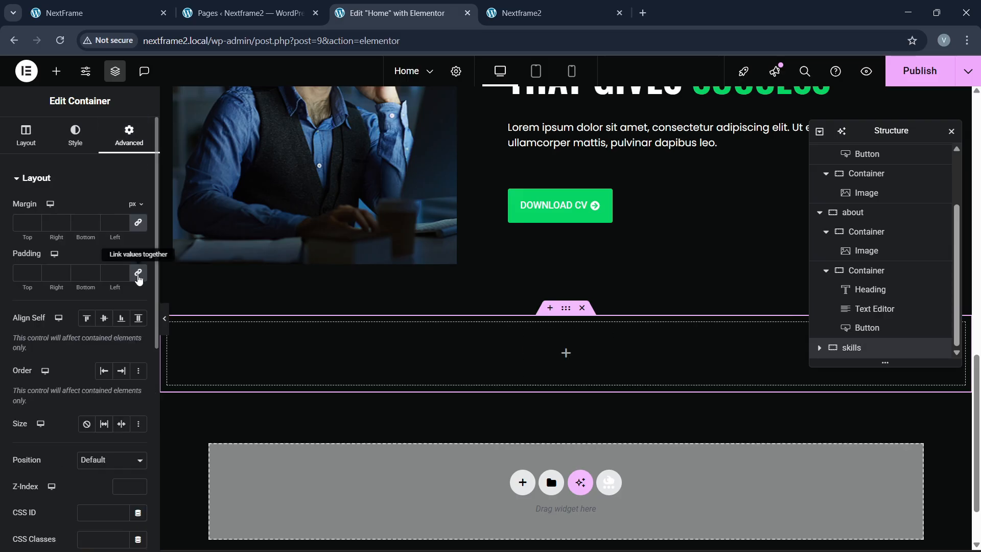
click(138, 274)
text(80)
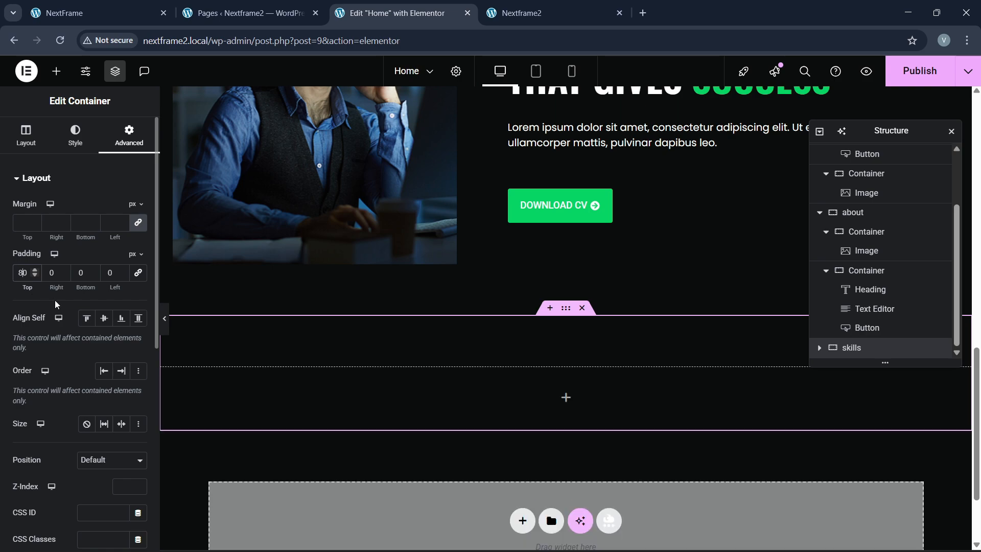
click(80, 273)
text(80)
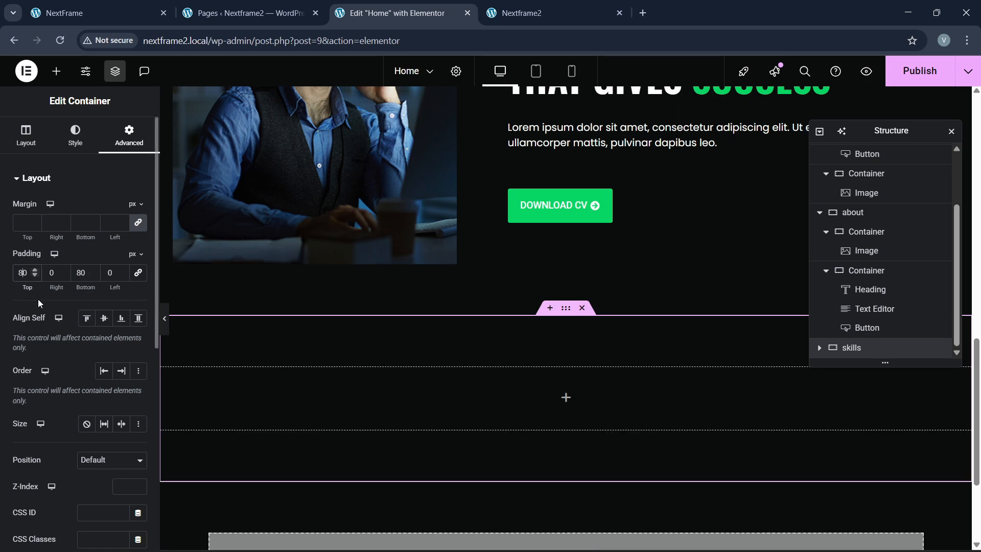
key(BackSpace)
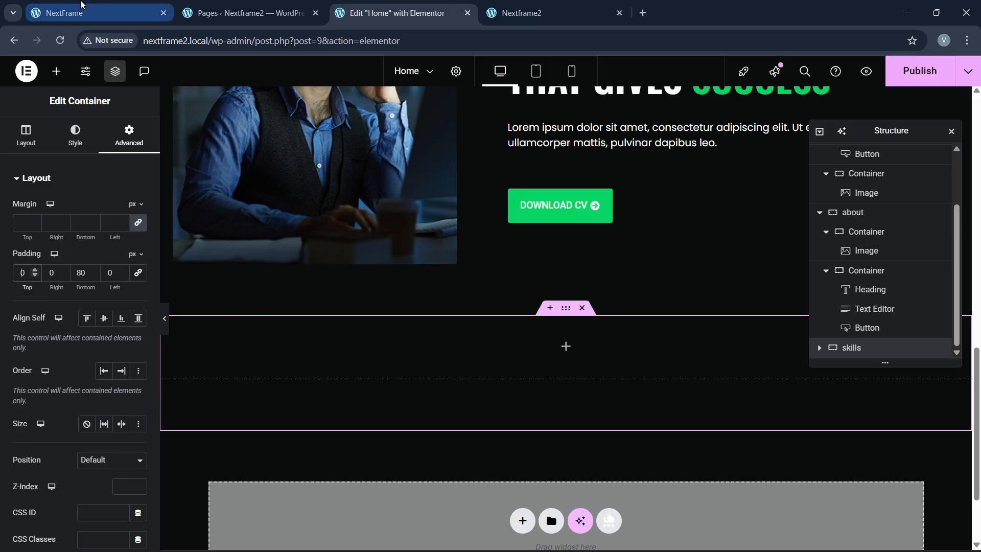
Step: Compare the editor page with the live NextFrame site
click(81, 7)
scroll(312, 281, up, 2)
click(379, 11)
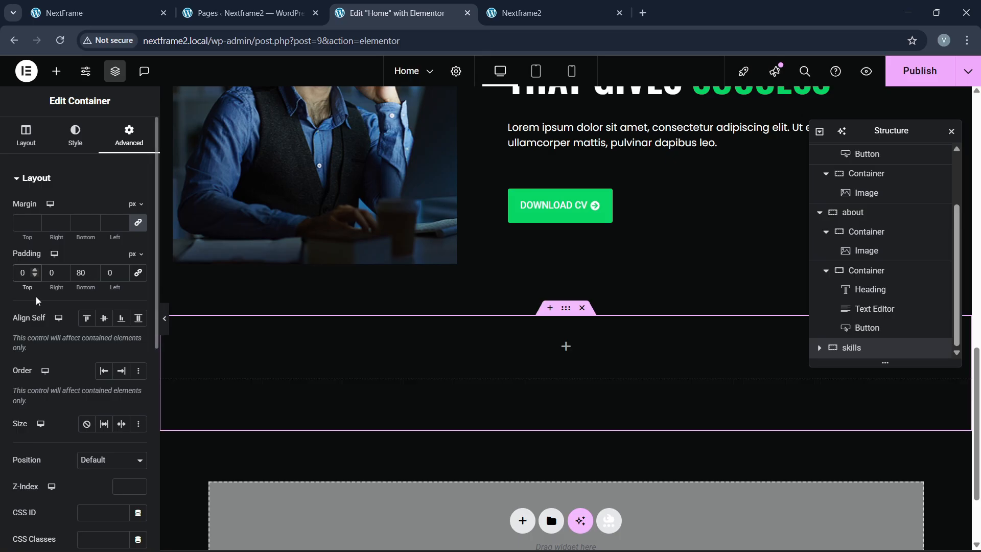
click(81, 13)
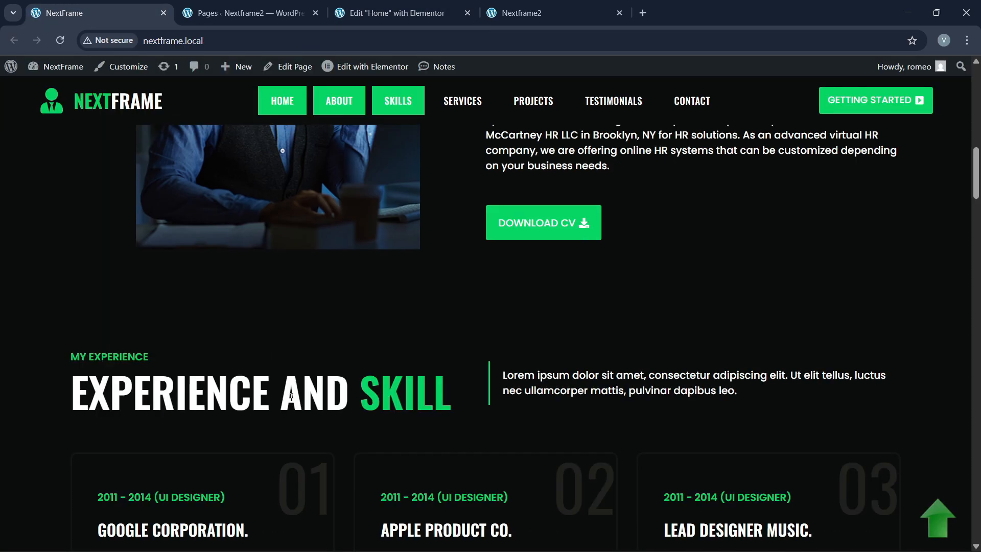
scroll(292, 396, down, 1)
click(450, 13)
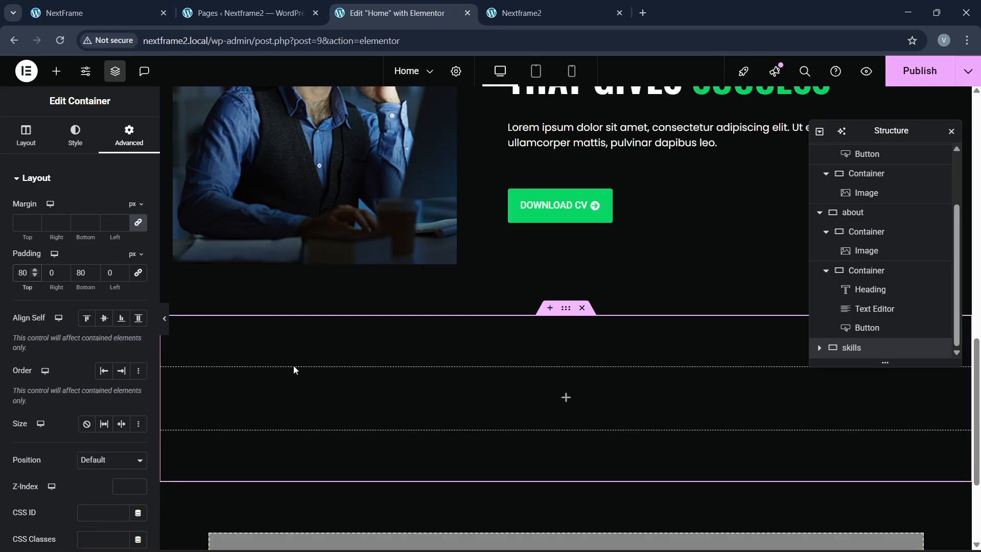
Step: Drag a Container into the skills section and name it '1'
click(59, 72)
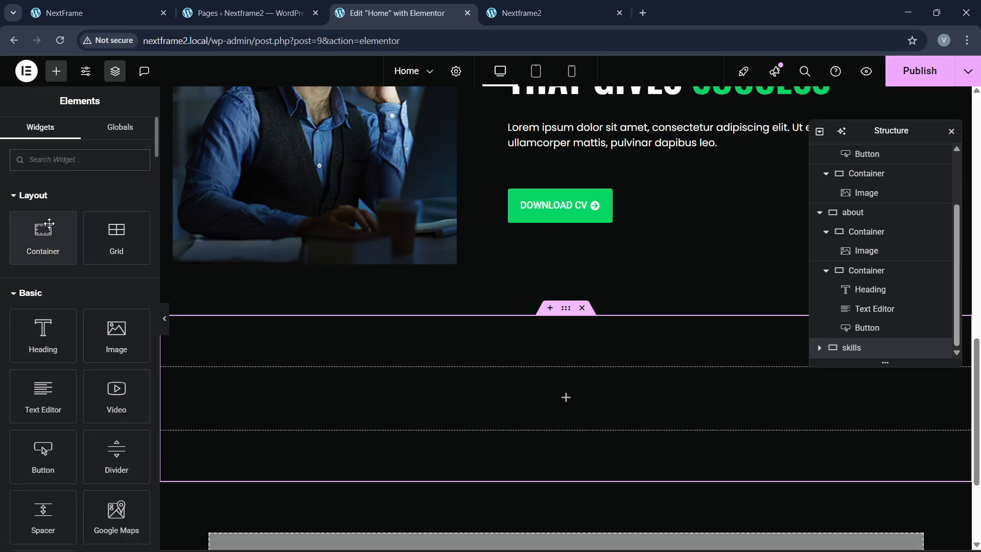
drag(49, 228, 327, 394)
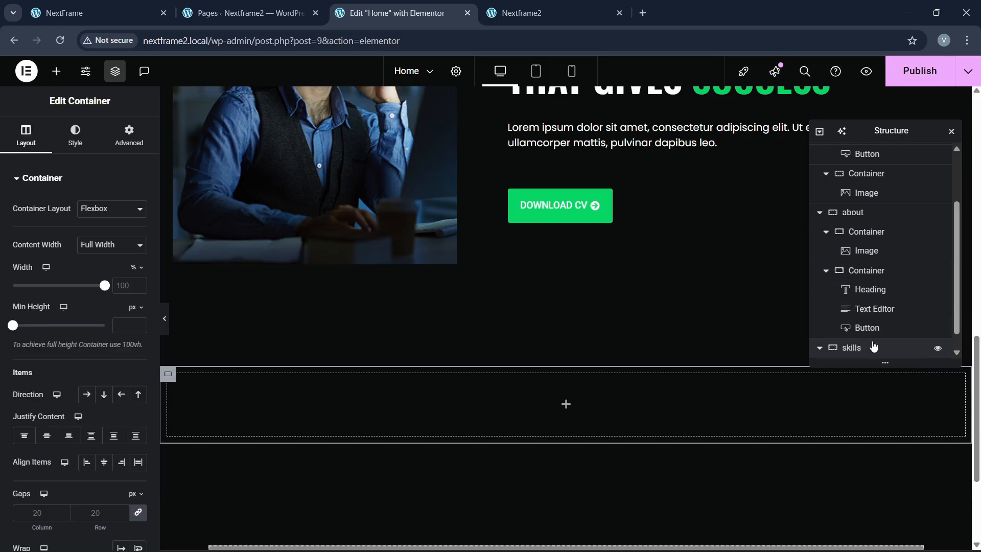
scroll(872, 346, down, 1)
text(1)
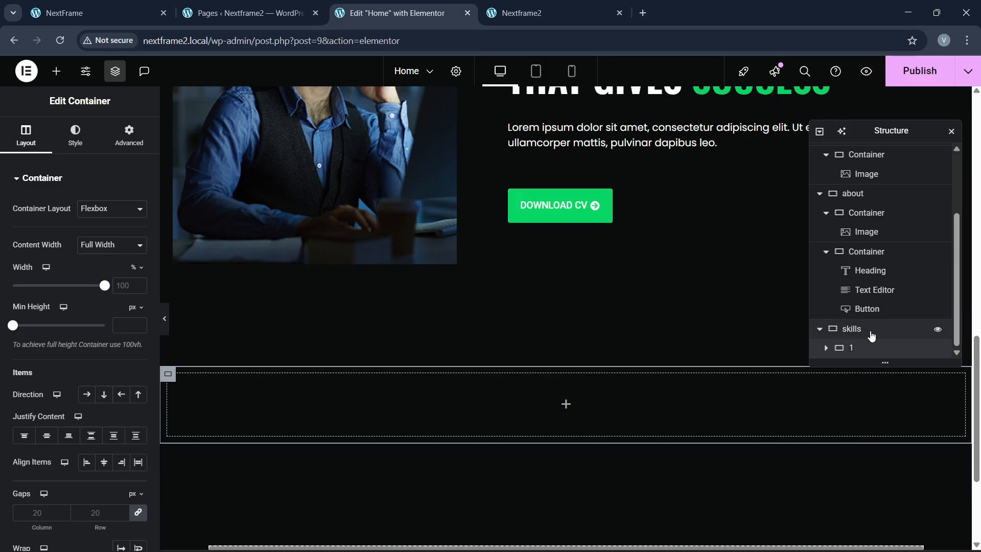
click(869, 331)
Step: Reselect the skills section and review its style and layout settings
click(120, 148)
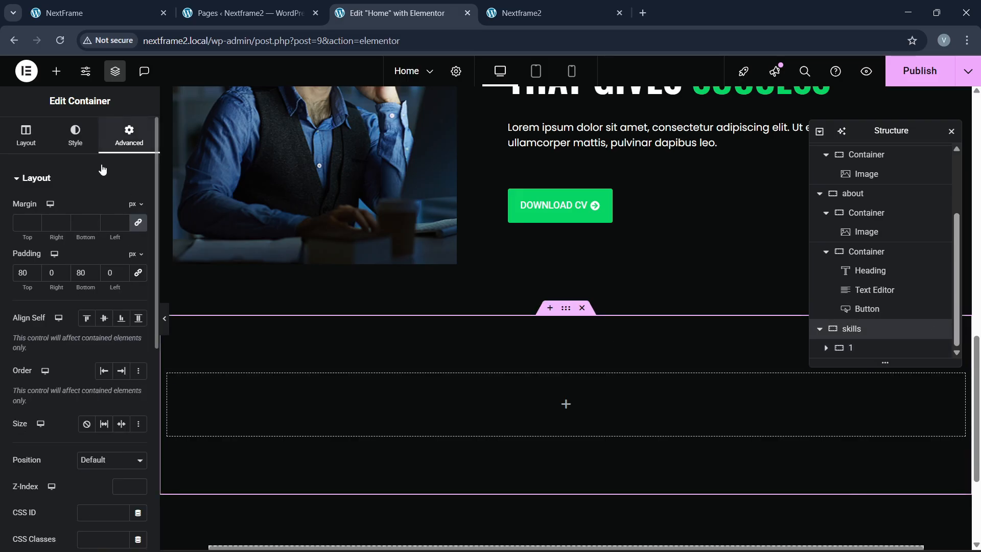
click(76, 139)
click(44, 142)
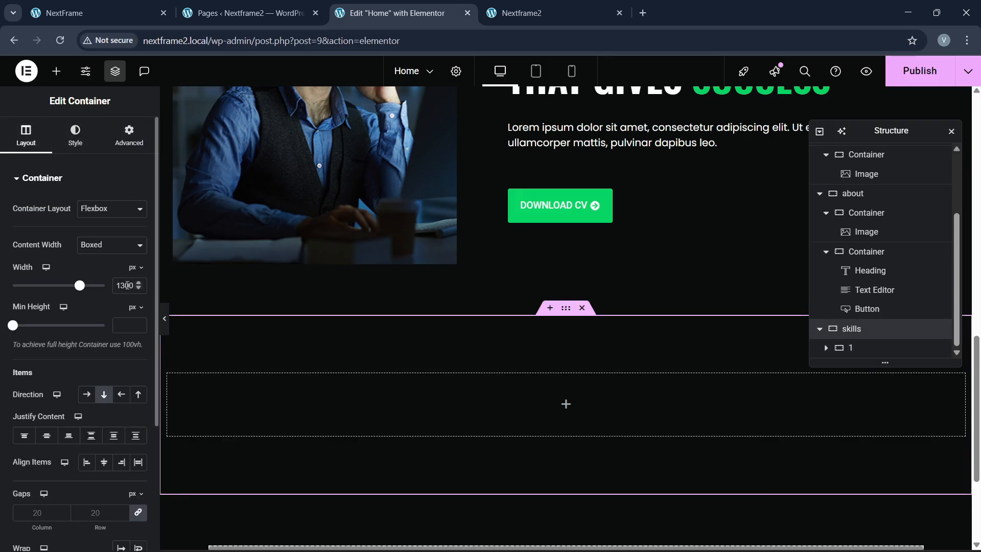
Step: Add a nested 1-1 container inside container 1 with zero padding
click(830, 348)
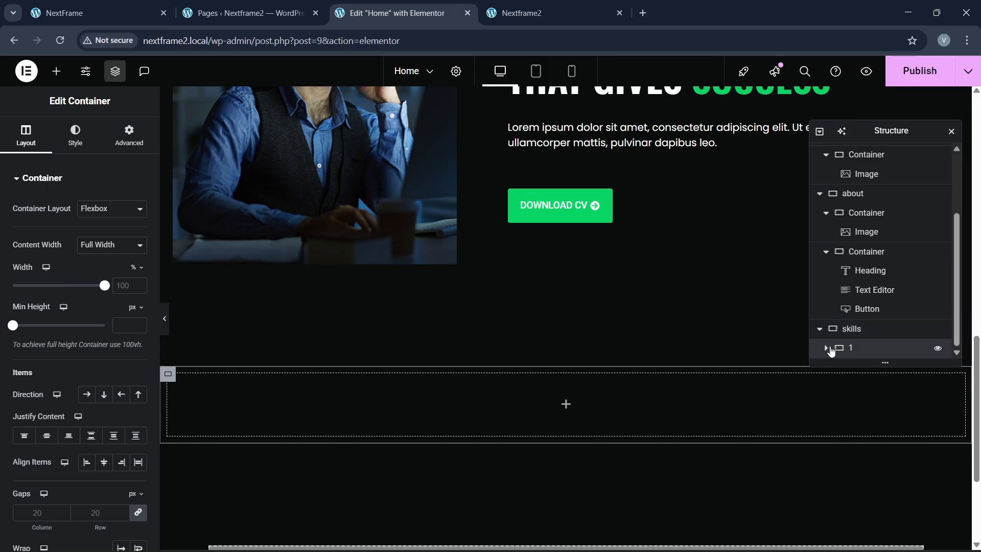
click(116, 136)
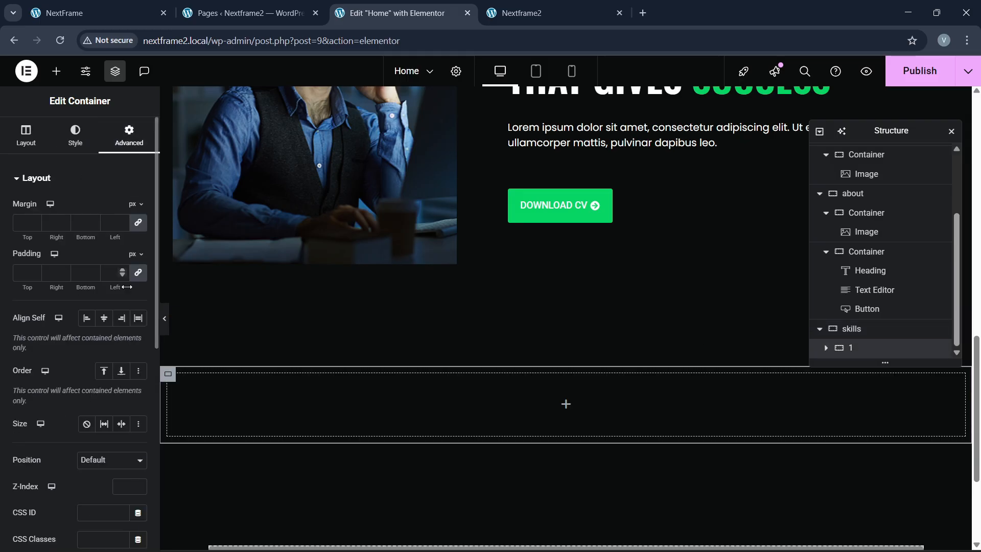
click(56, 71)
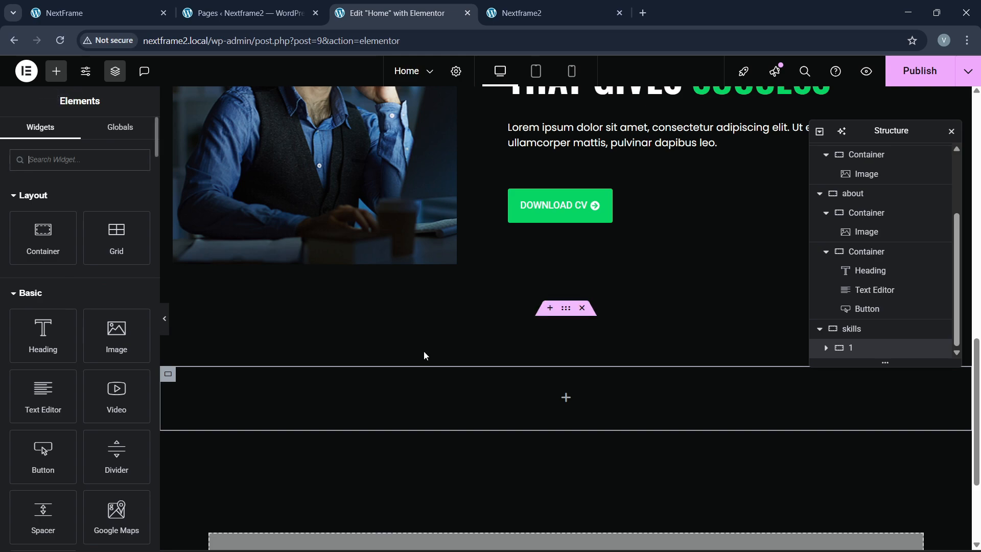
drag(42, 252, 281, 400)
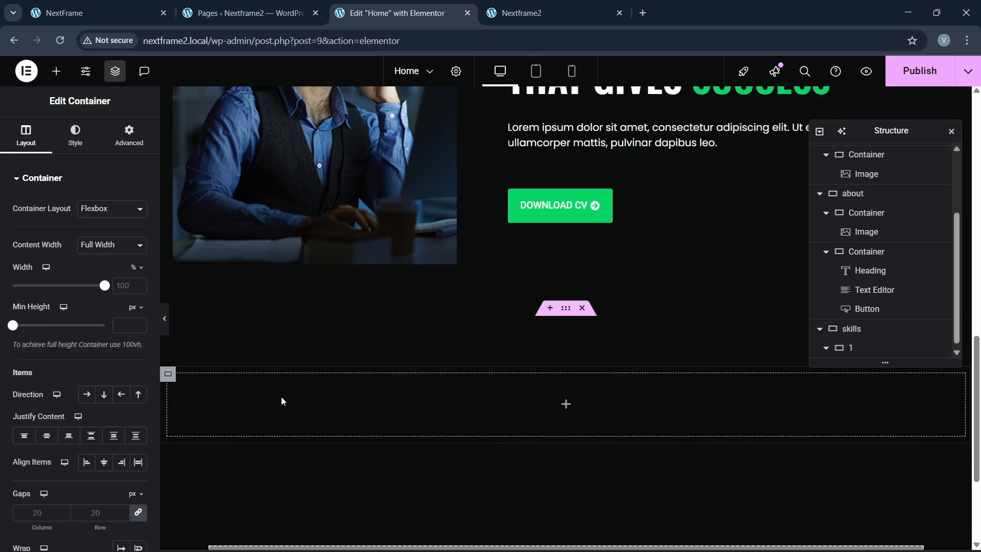
scroll(848, 339, down, 1)
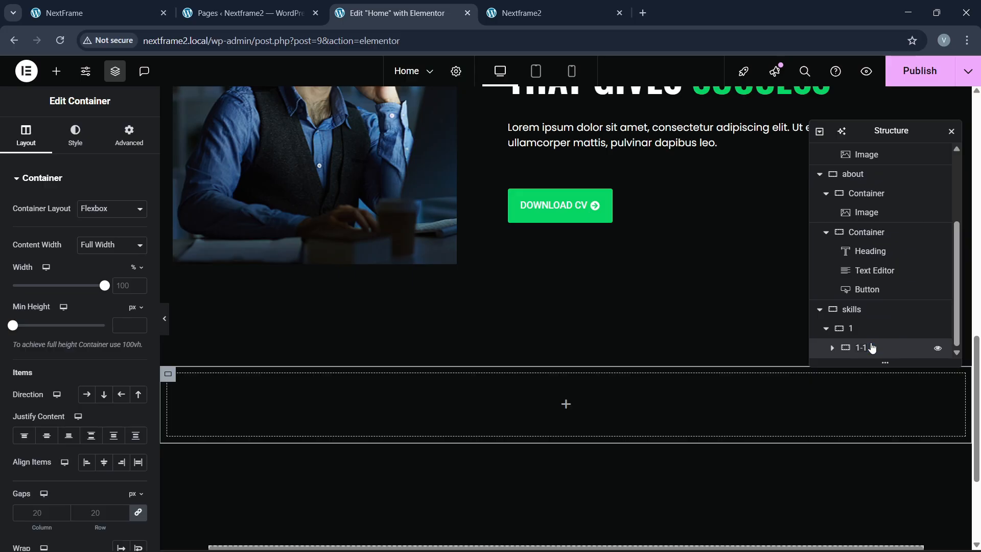
click(129, 136)
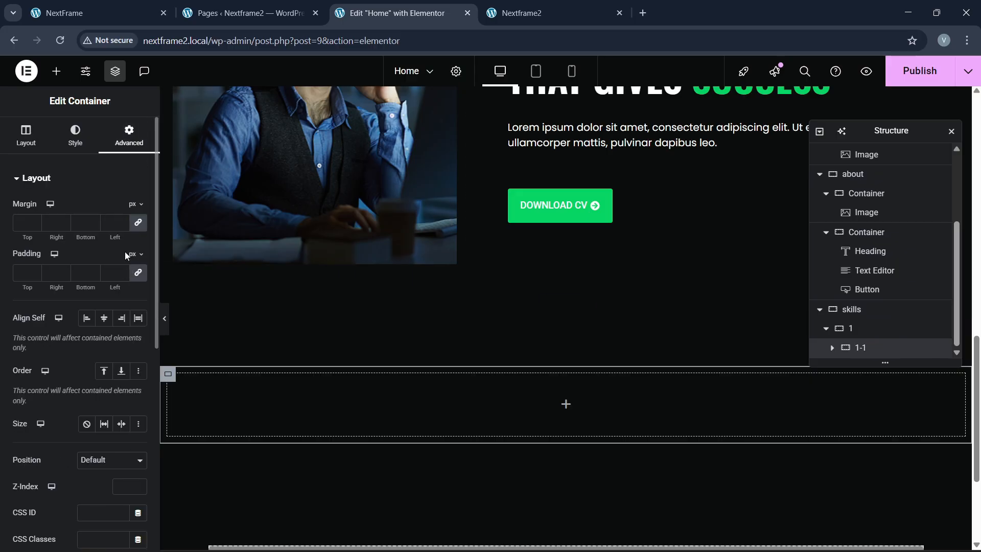
click(137, 275)
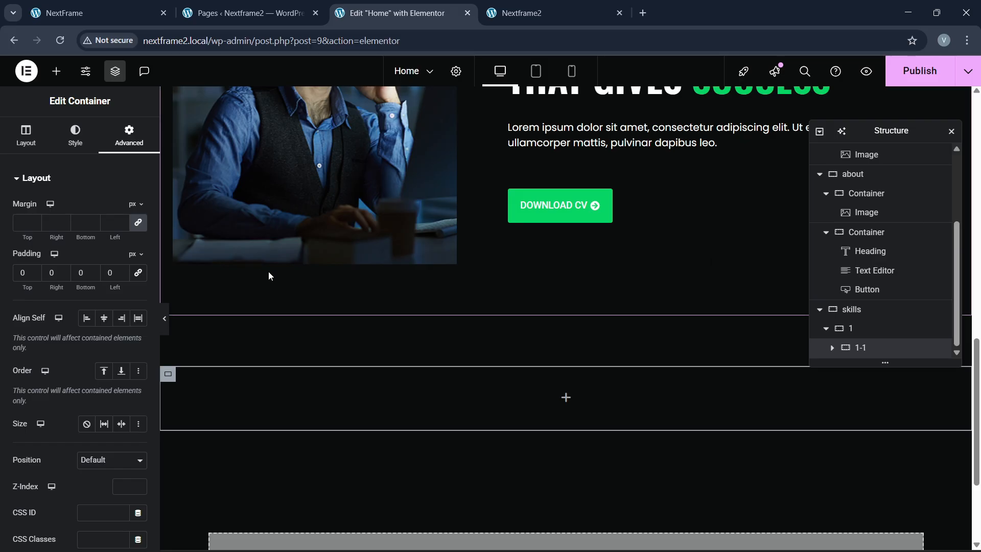
Step: Duplicate the 1-1 container and set container 1's direction to Row
right_click(862, 349)
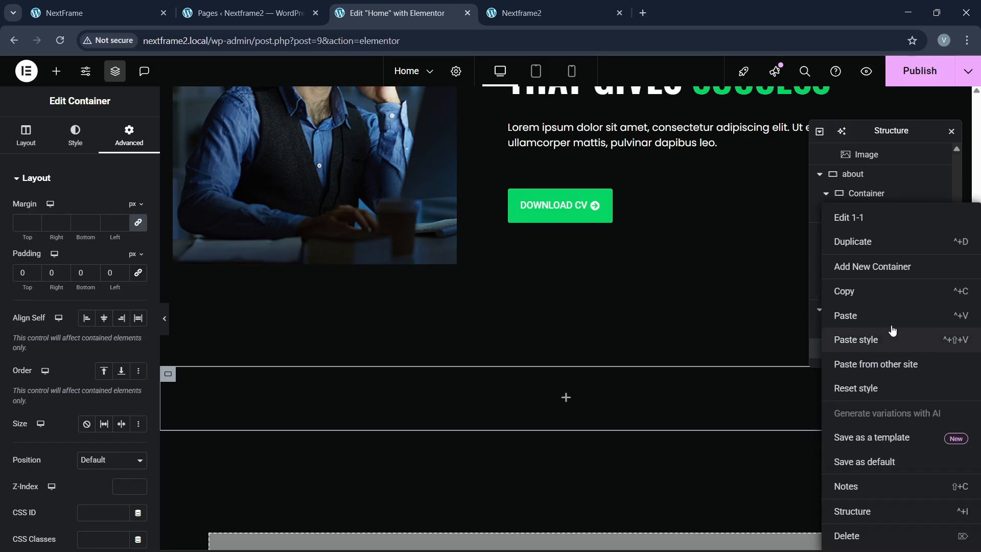
click(871, 246)
click(861, 309)
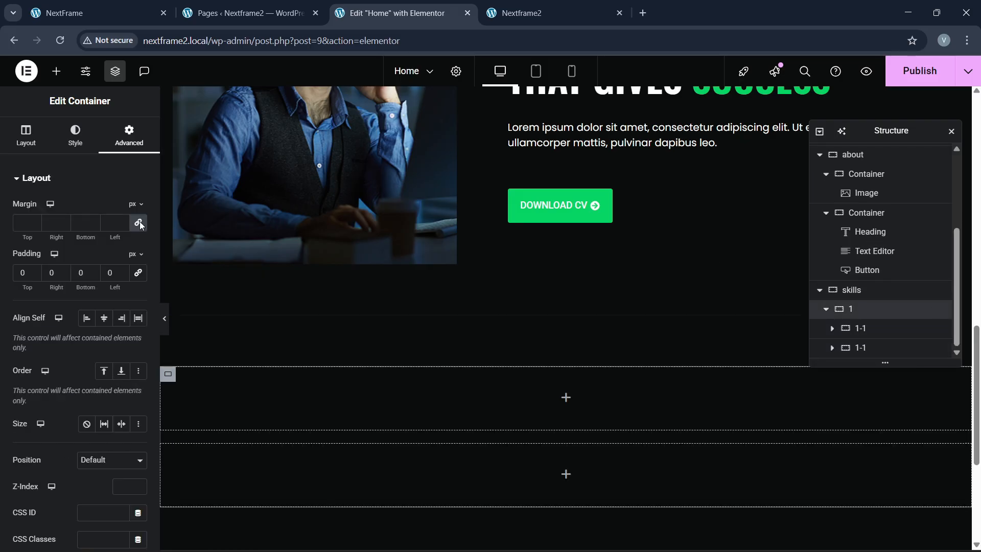
click(31, 136)
click(86, 394)
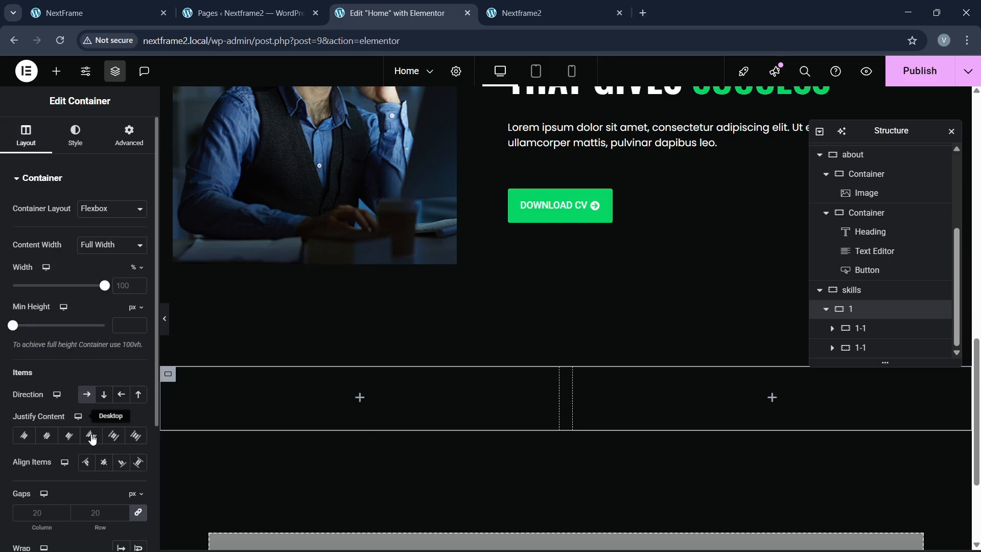
scroll(494, 393, down, 1)
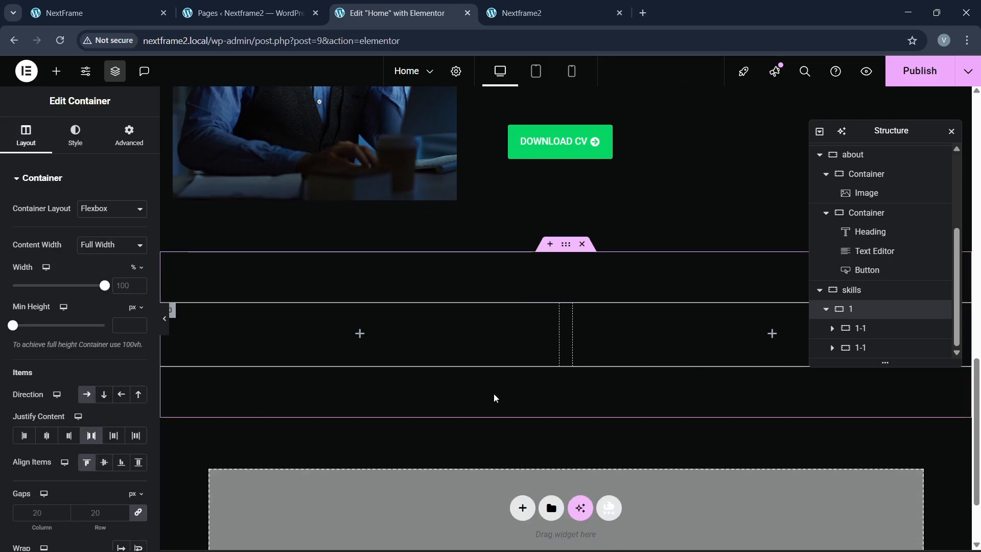
click(123, 4)
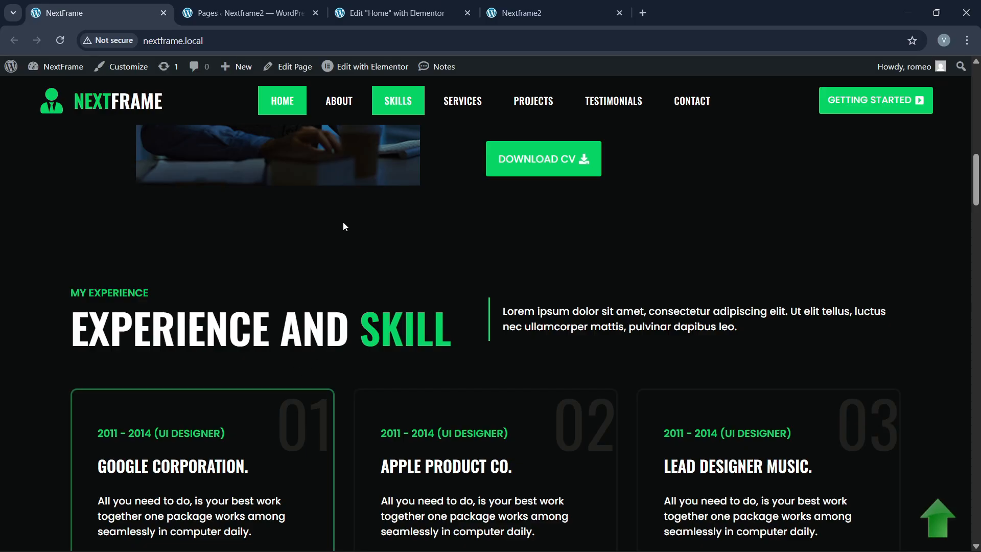
Step: Compare the live site's Experience section with the new skills row in the editor
click(404, 13)
scroll(356, 269, up, 2)
scroll(353, 269, up, 3)
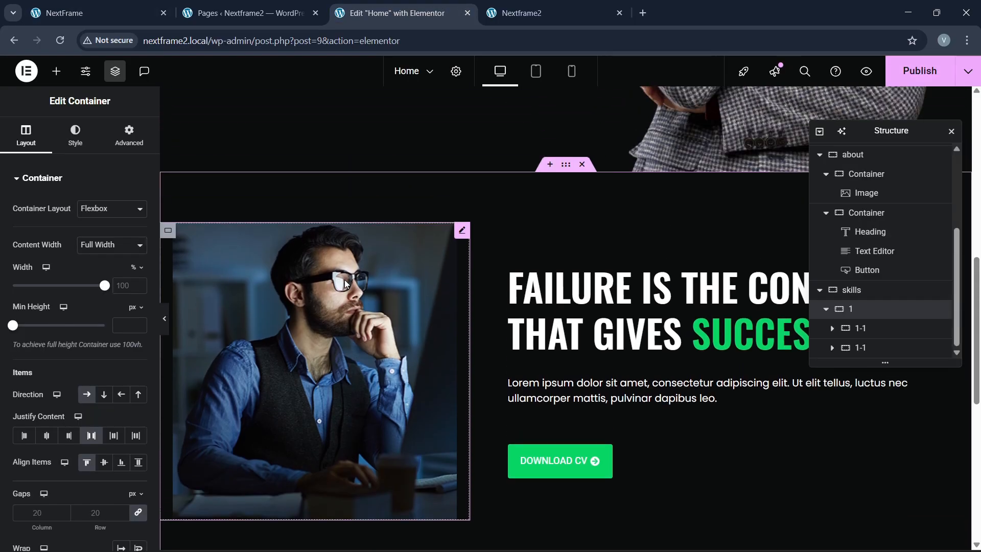
scroll(398, 276, up, 2)
key(ctrl+1)
scroll(368, 274, up, 10)
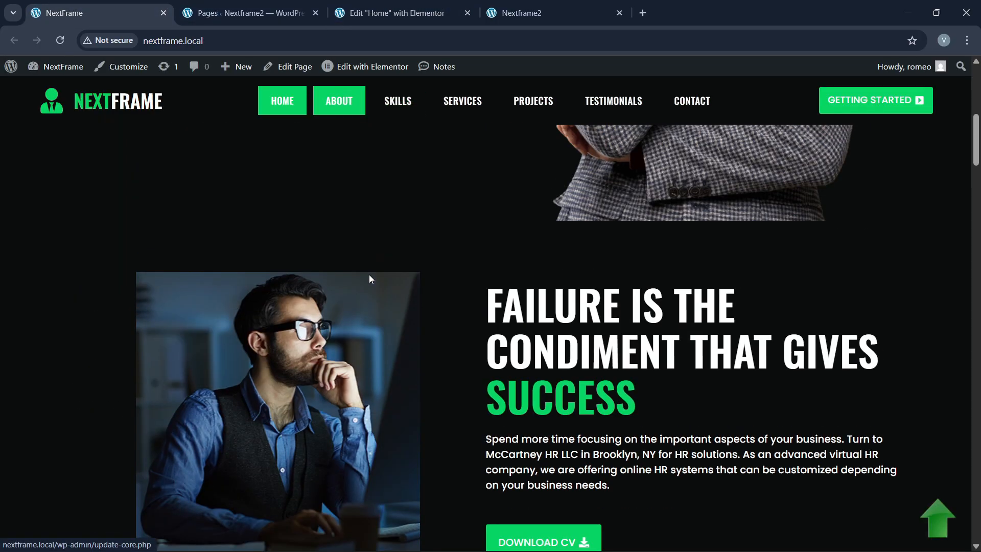
scroll(369, 274, up, 4)
click(399, 12)
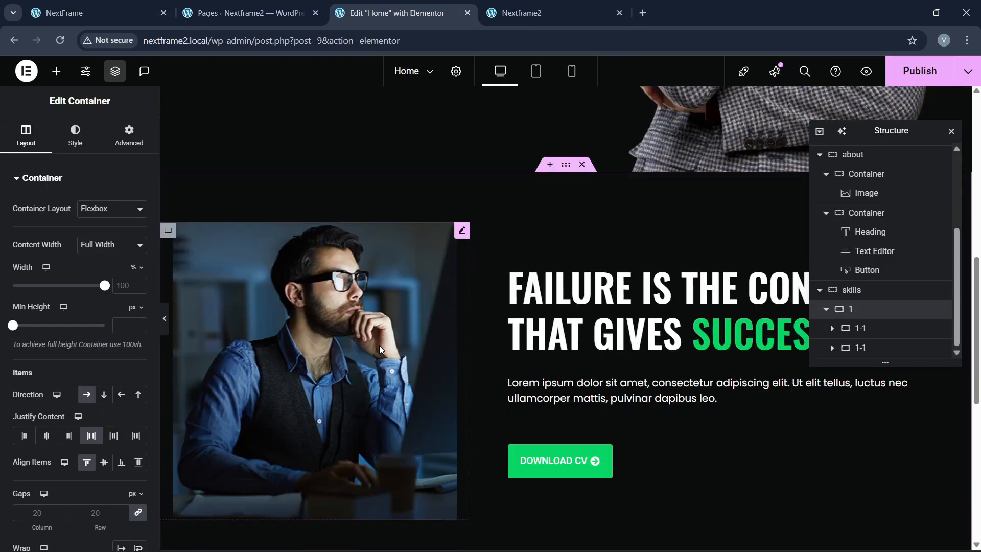
scroll(380, 351, down, 3)
scroll(380, 351, down, 3)
Step: Drag a Heading widget into the left 1-1 container
click(56, 71)
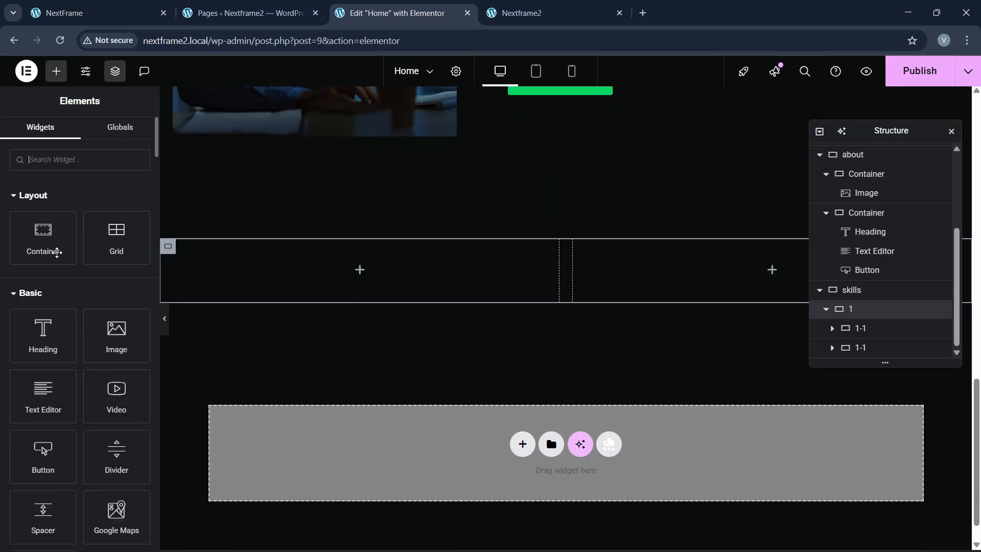
drag(51, 337, 313, 276)
click(97, 12)
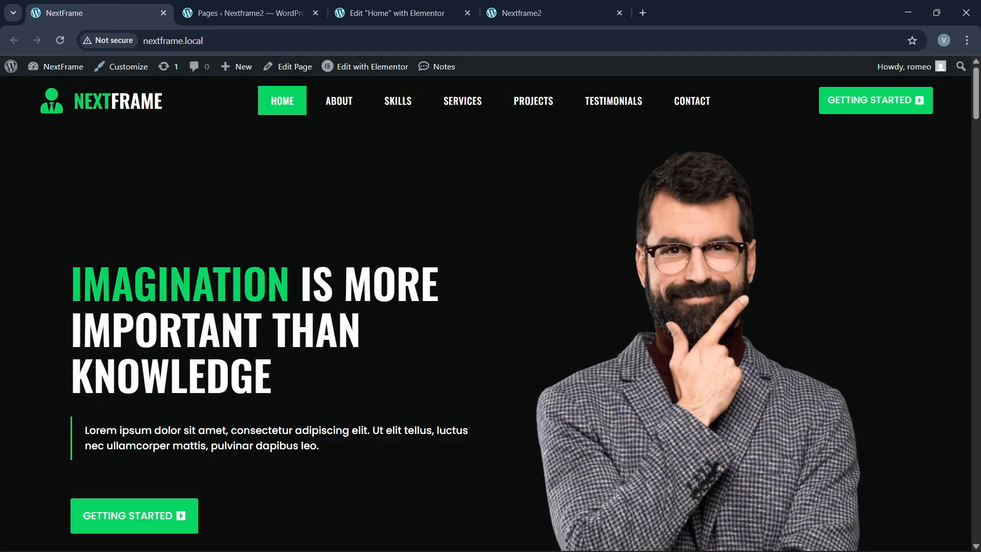
scroll(175, 309, down, 10)
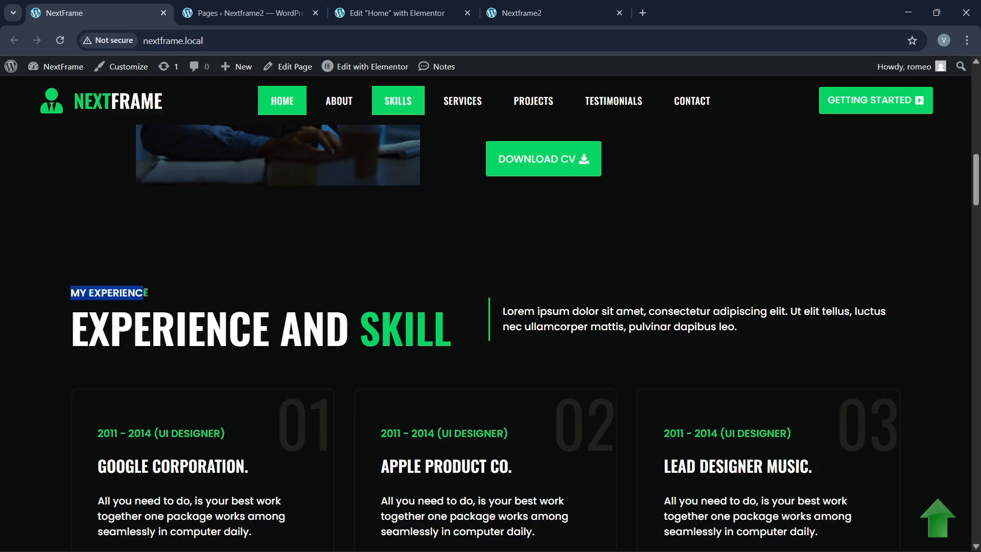
click(391, 13)
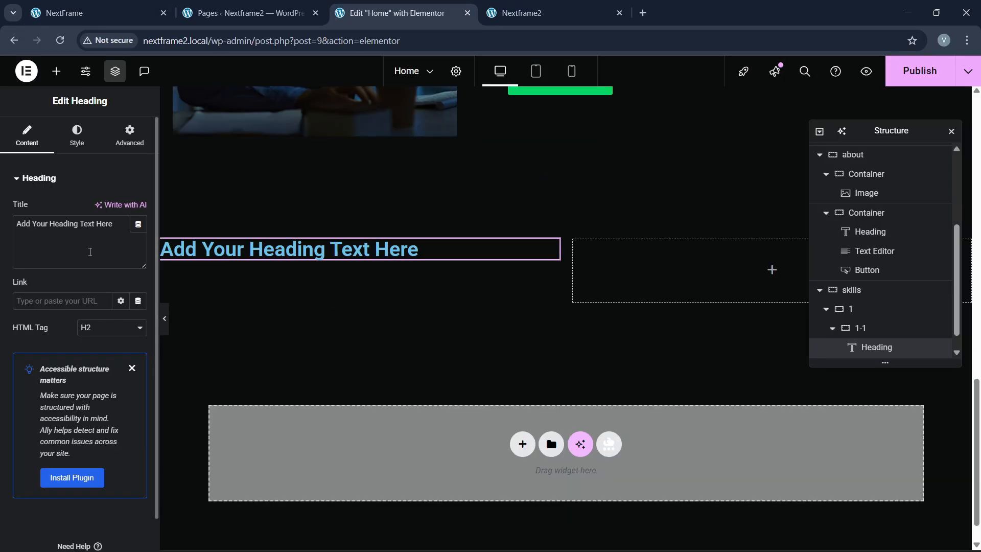
Step: Paste 'MY EXPERIENCE' as the heading title and set its font to Poppins
text(MY EXPERIENCE)
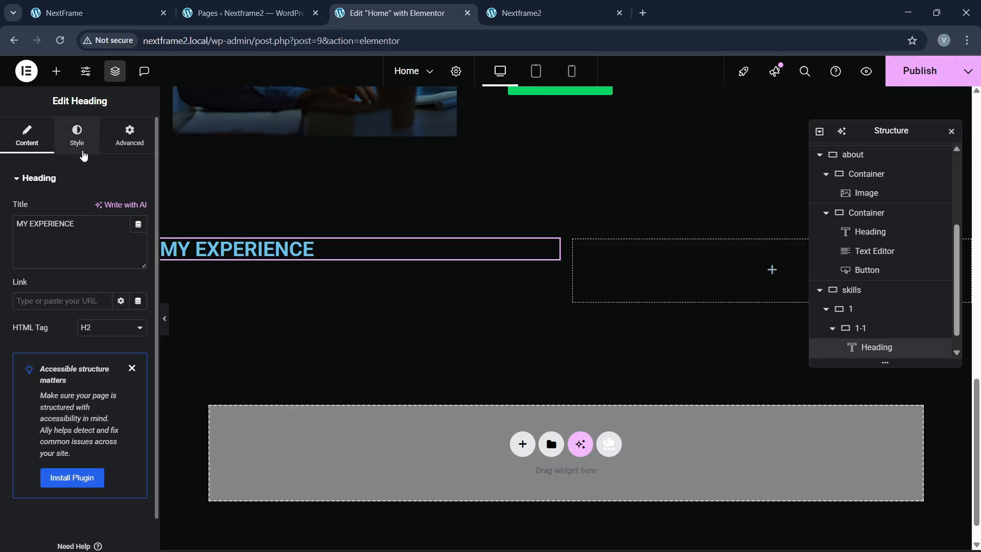
click(78, 137)
click(136, 247)
click(104, 306)
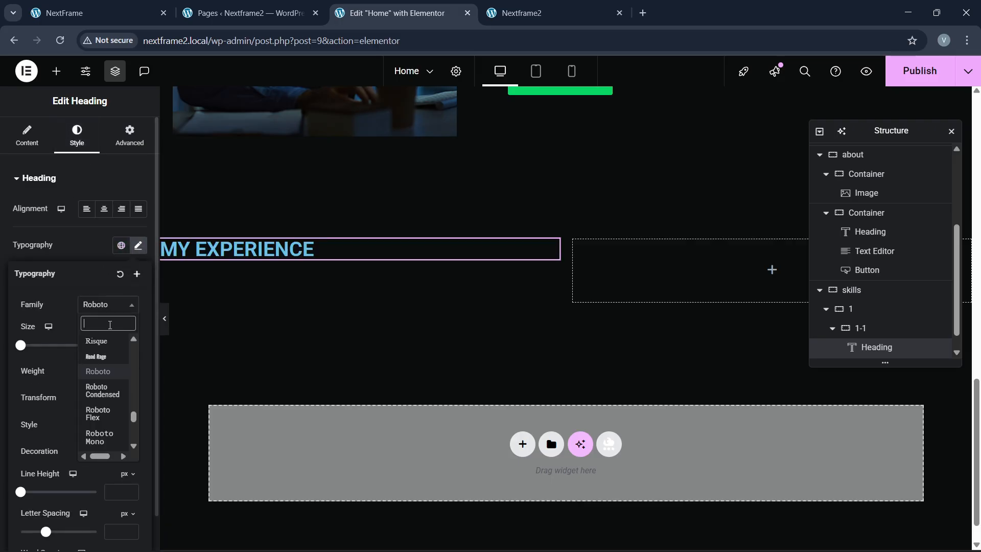
text(poppins)
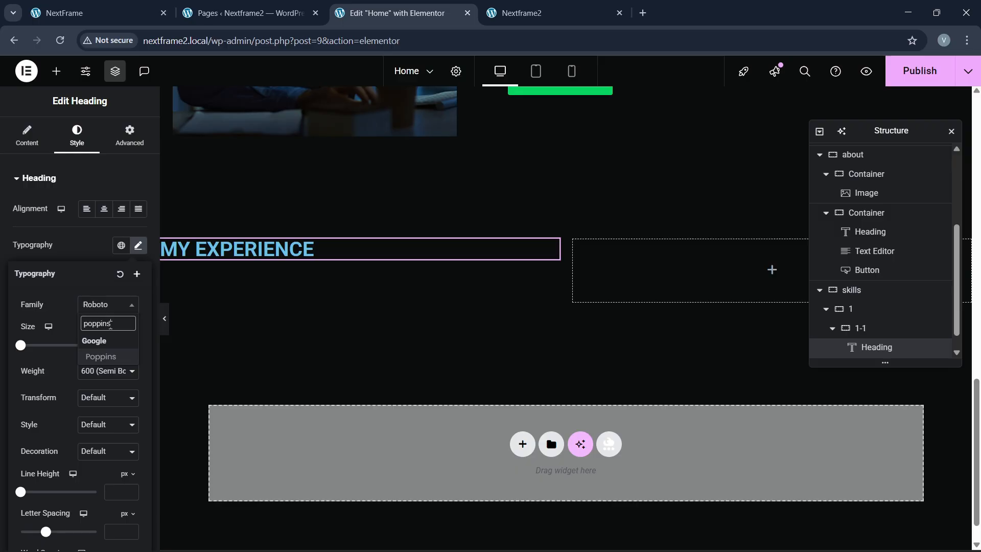
key(Return)
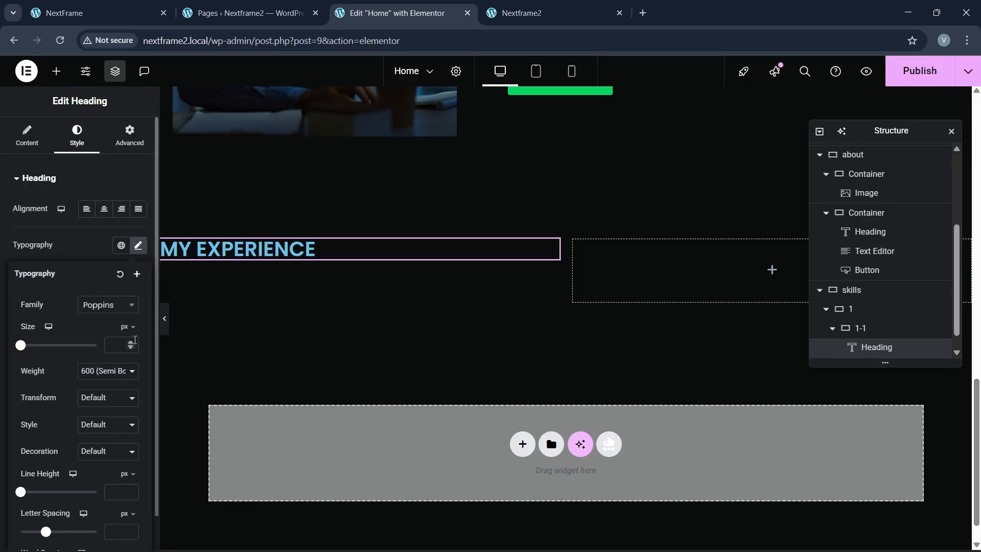
Step: Set the heading size to 17 px and its text colour to the global green
click(131, 343)
click(132, 346)
click(132, 345)
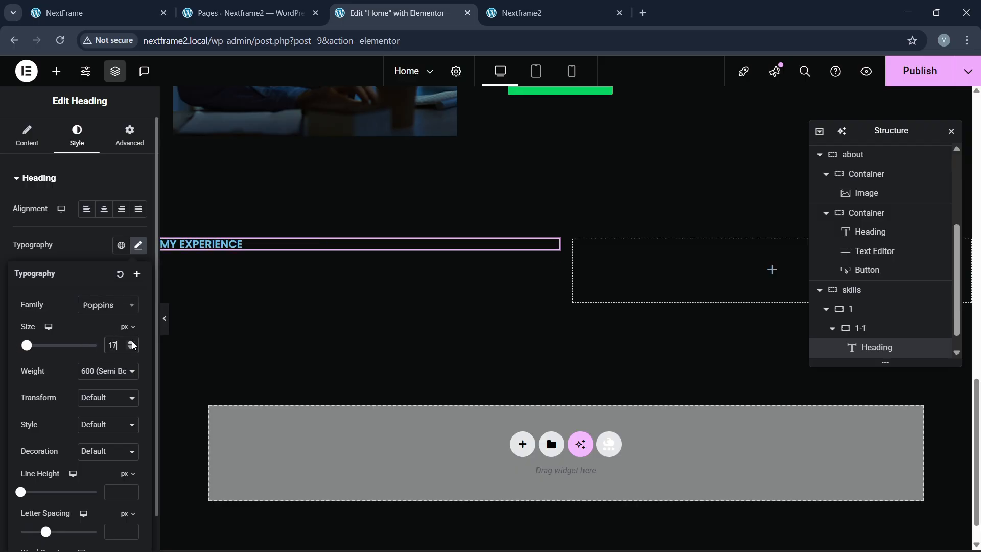
click(89, 249)
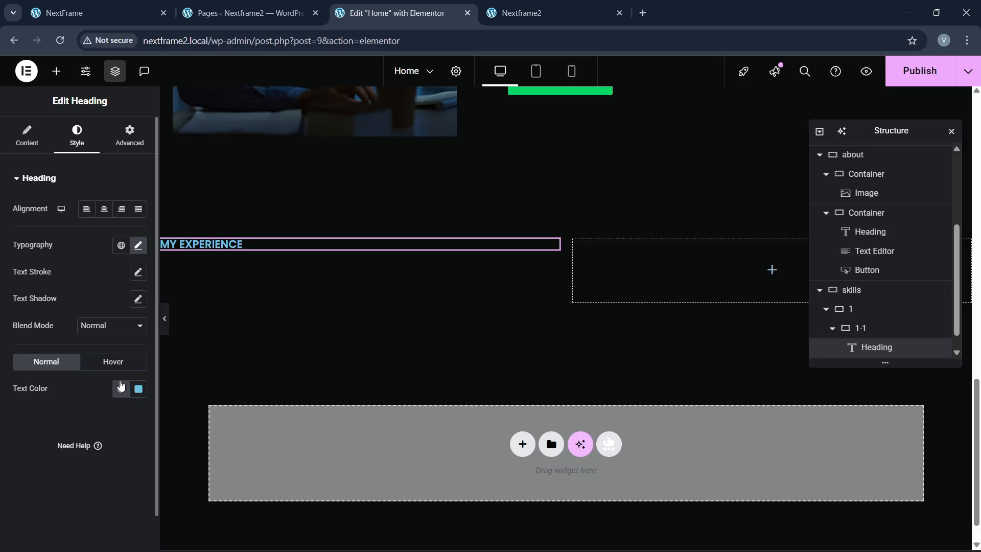
click(122, 387)
click(69, 317)
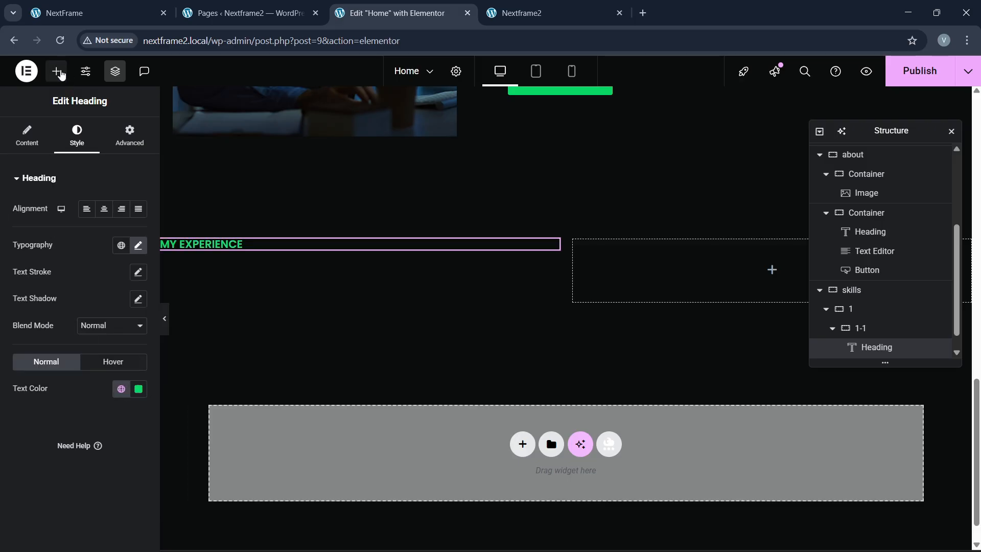
click(56, 71)
scroll(360, 225, up, 5)
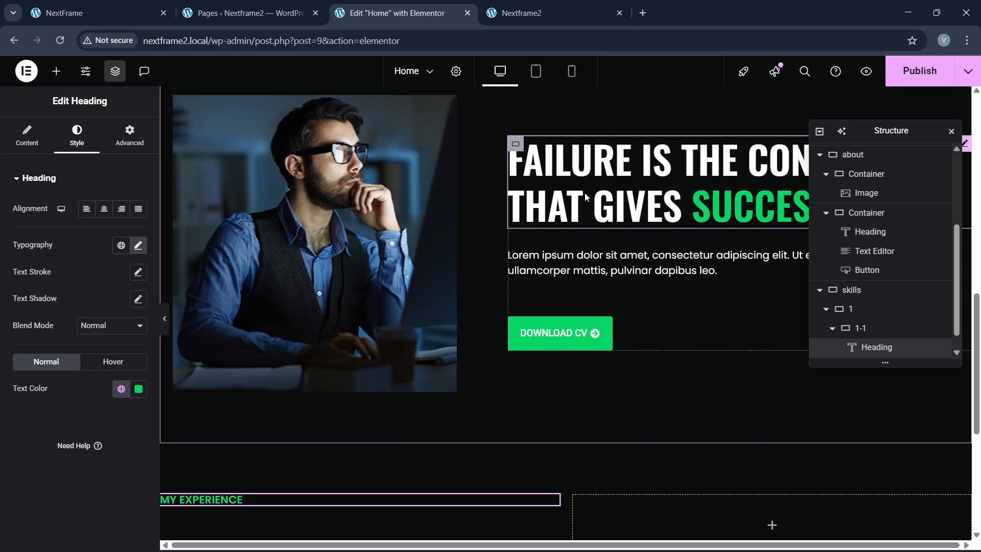
Step: Copy the hero 'FAILURE IS THE CONDIMENT' heading and paste it below MY EXPERIENCE
right_click(585, 193)
click(611, 260)
scroll(320, 250, down, 5)
right_click(216, 243)
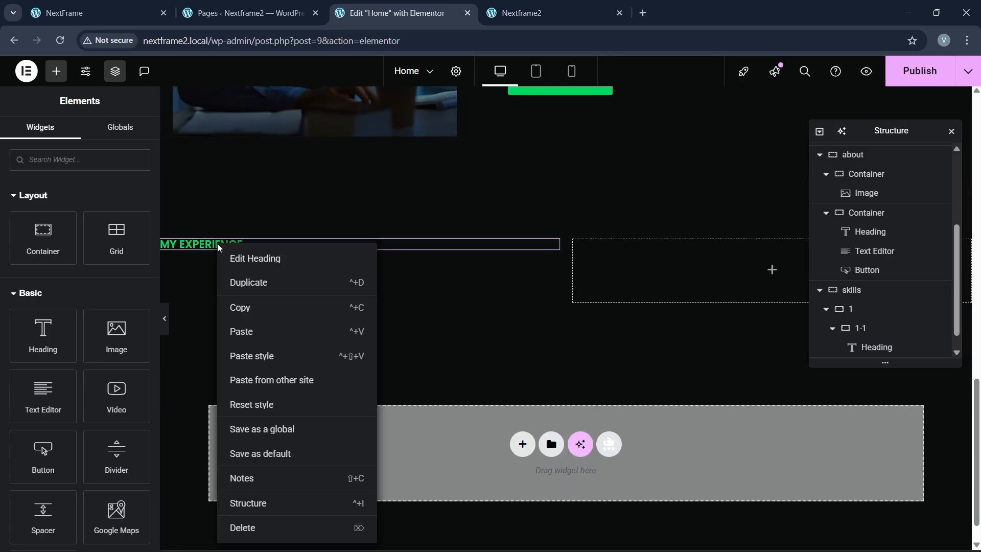
click(244, 307)
scroll(575, 153, up, 4)
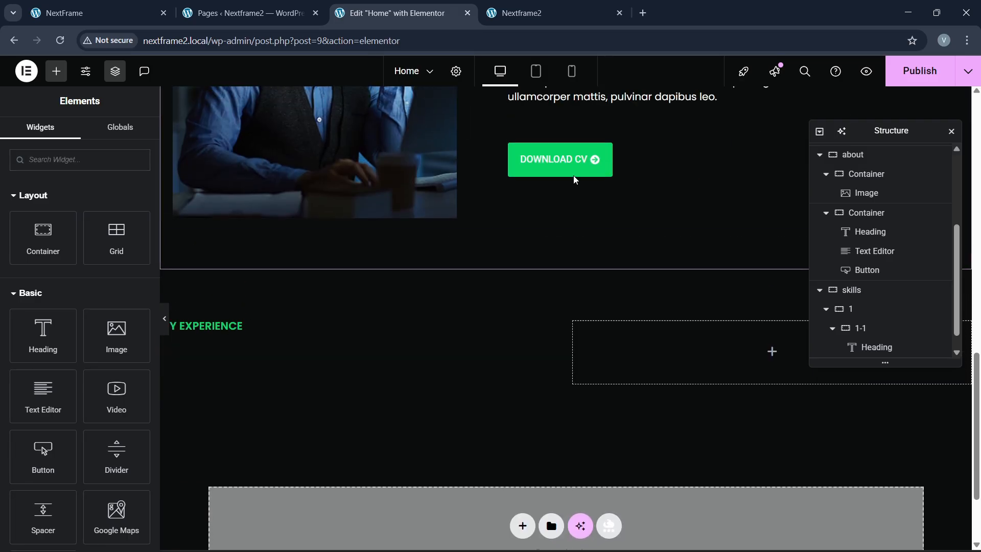
right_click(613, 156)
click(622, 224)
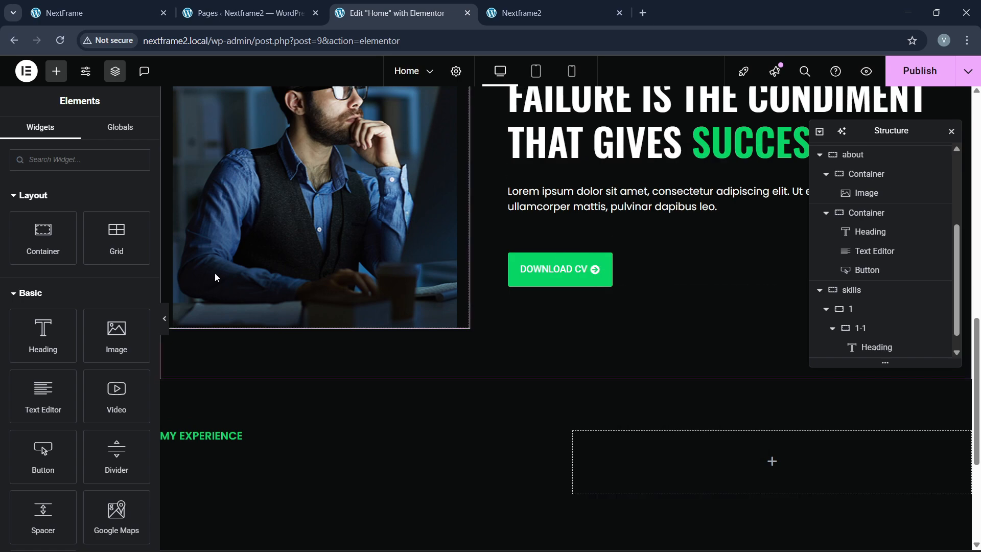
scroll(201, 345, down, 4)
right_click(204, 246)
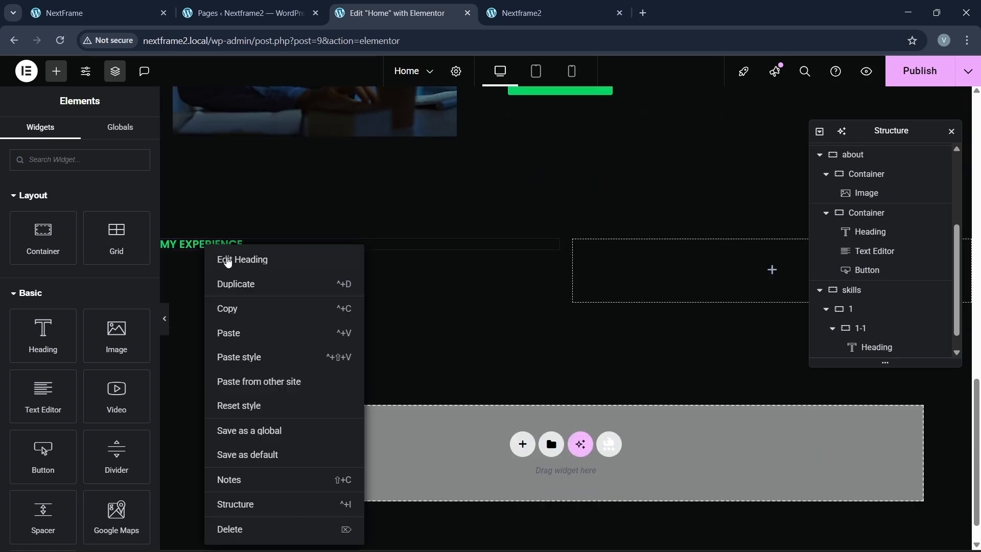
click(228, 333)
Step: Change the pasted title to 'EXPERIENCE AND SKILL' with SKILL as the green word
key(ctrl+1)
drag(55, 345, 452, 343)
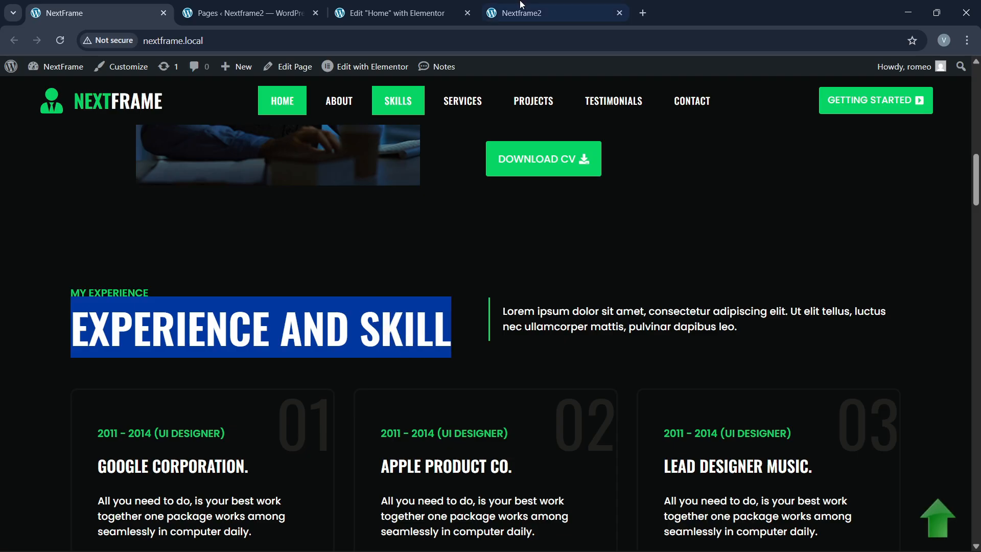
click(393, 12)
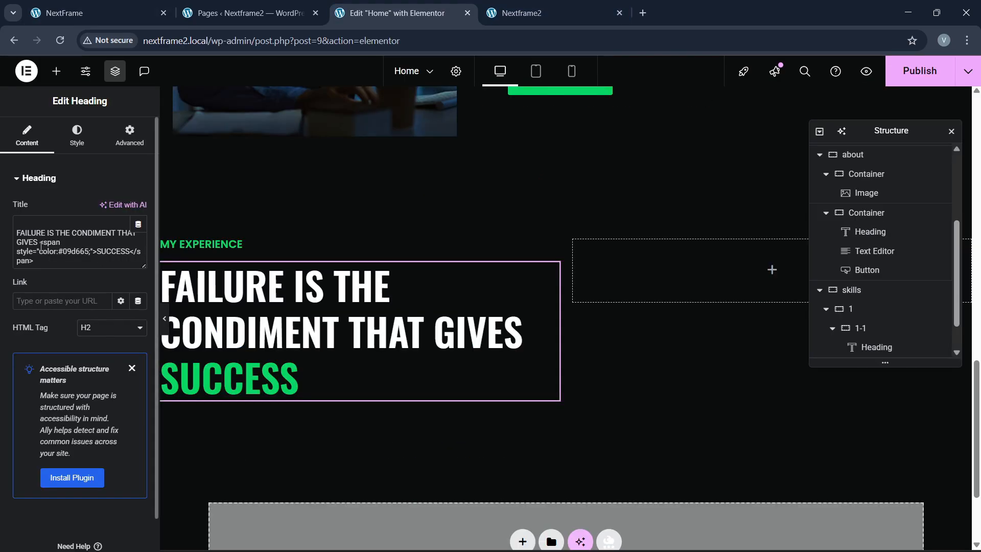
drag(41, 246, 22, 234)
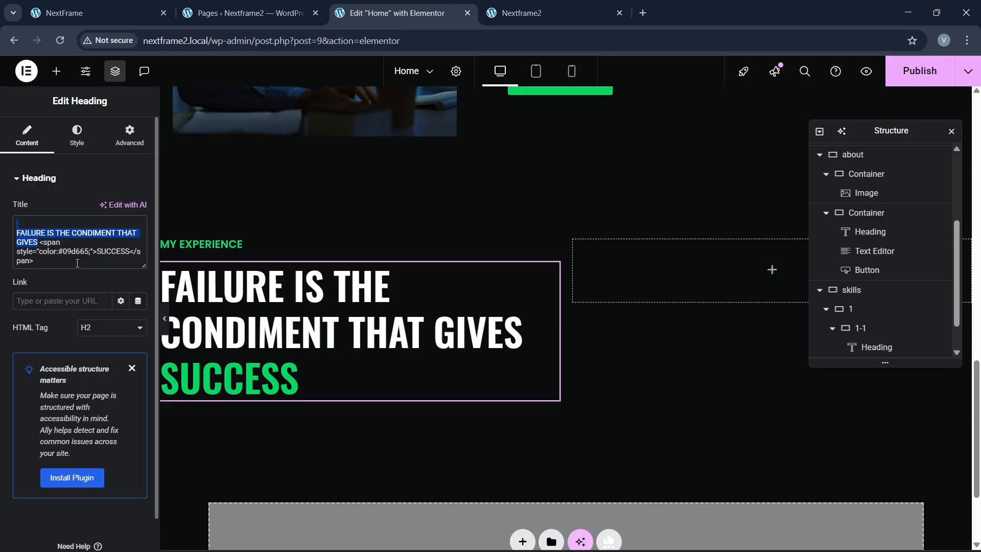
key(ctrl+v)
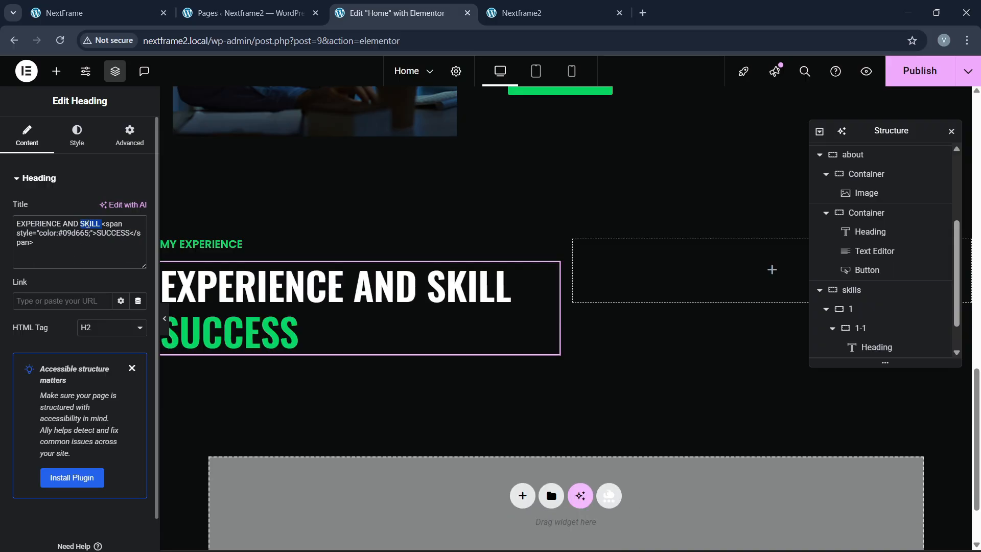
key(BackSpace)
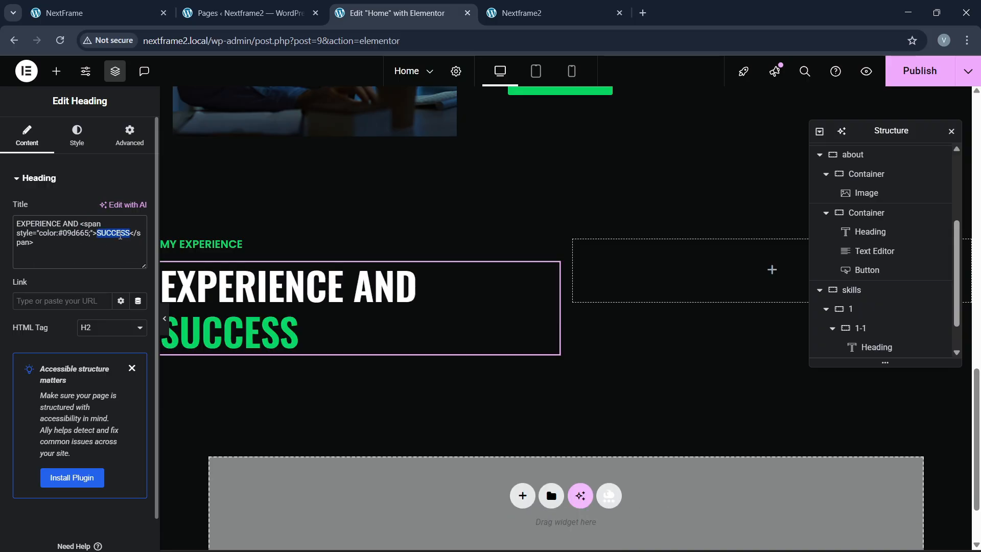
key(ctrl+v)
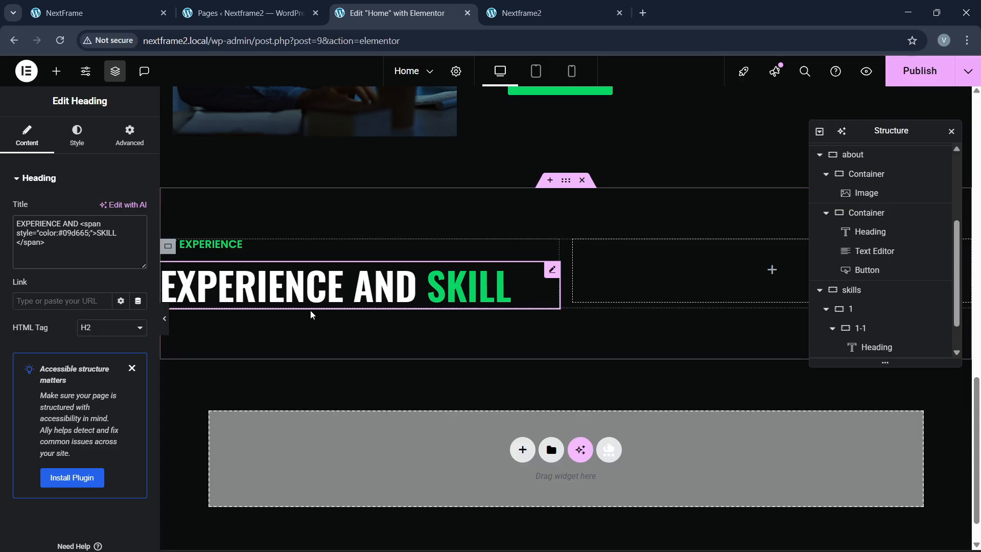
click(130, 6)
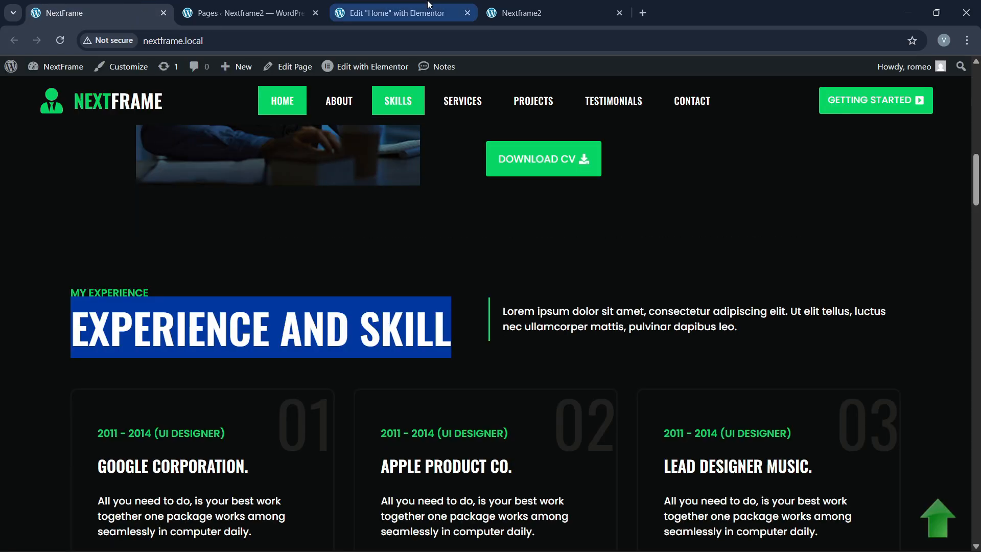
Step: Copy the about section's Lorem ipsum paragraph and paste it into the right 1-1 container
click(394, 13)
scroll(380, 266, up, 7)
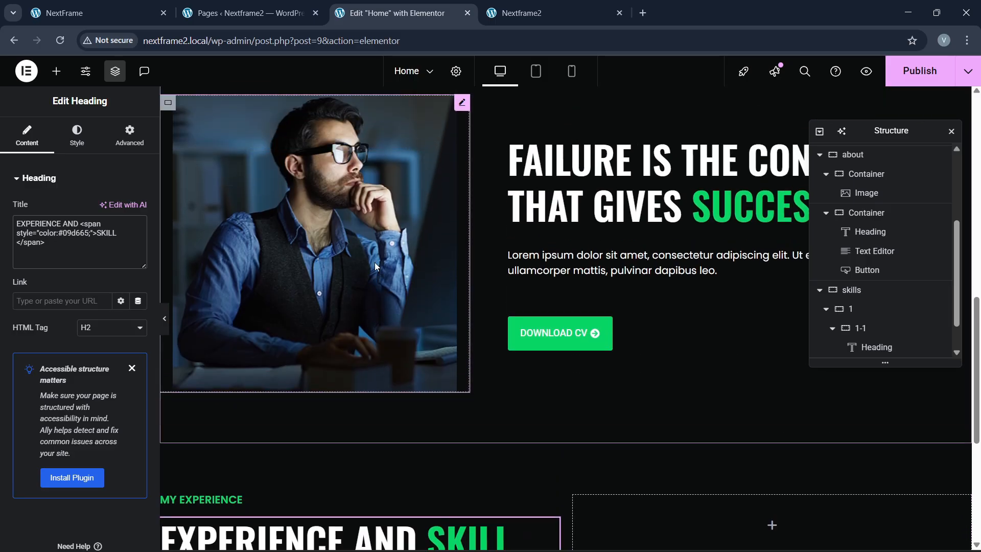
scroll(634, 223, down, 3)
right_click(632, 202)
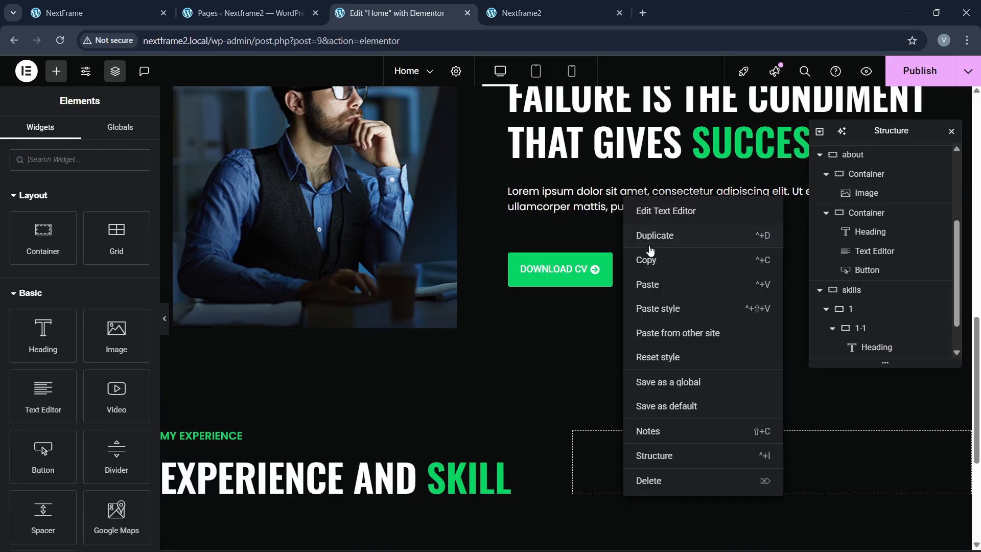
click(651, 483)
scroll(610, 314, down, 3)
right_click(615, 325)
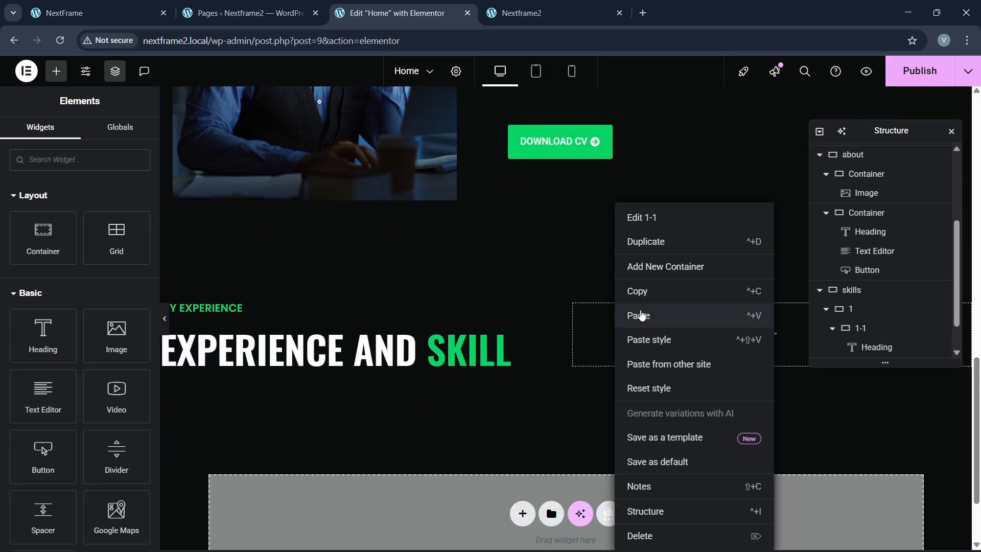
click(580, 313)
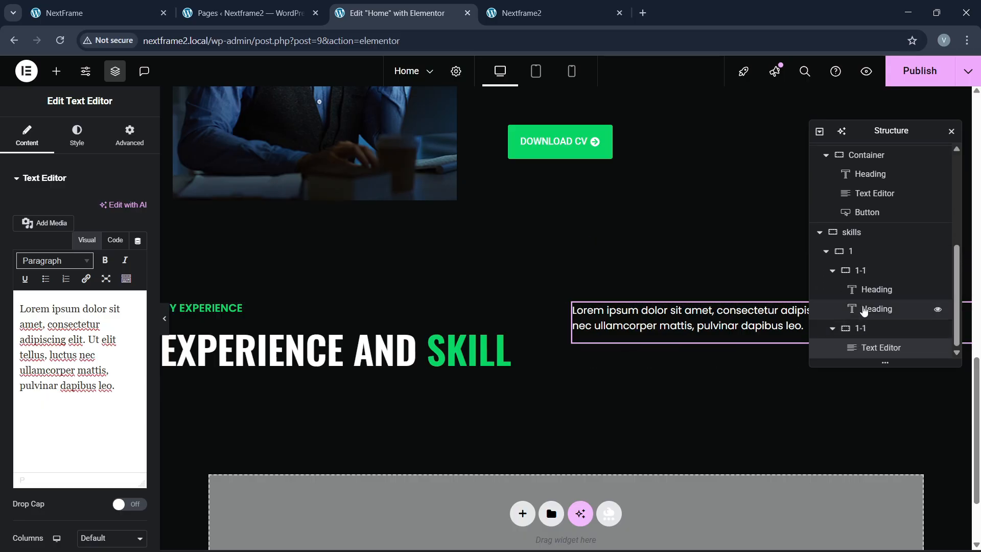
Step: Select the skills row and its left and right containers in Structure
click(851, 252)
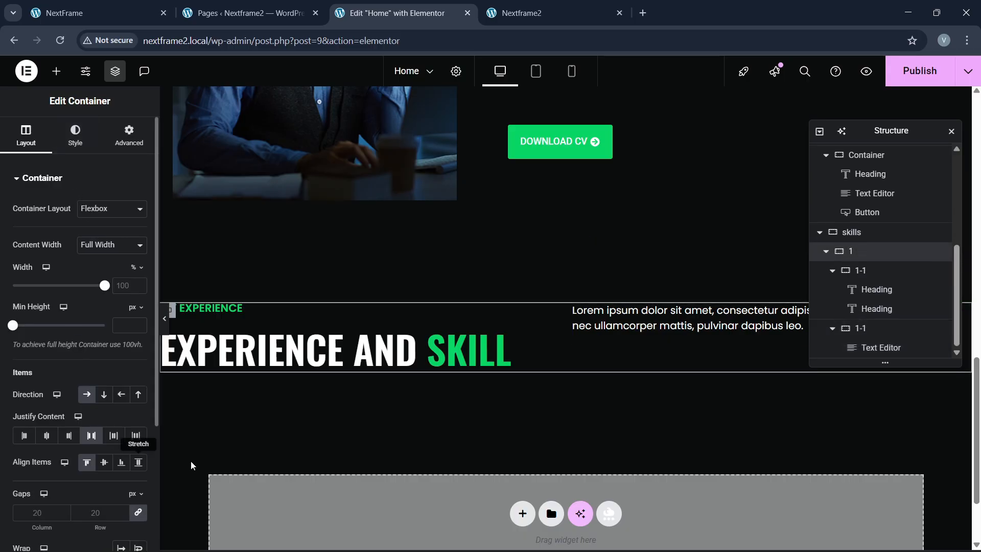
click(864, 271)
click(873, 329)
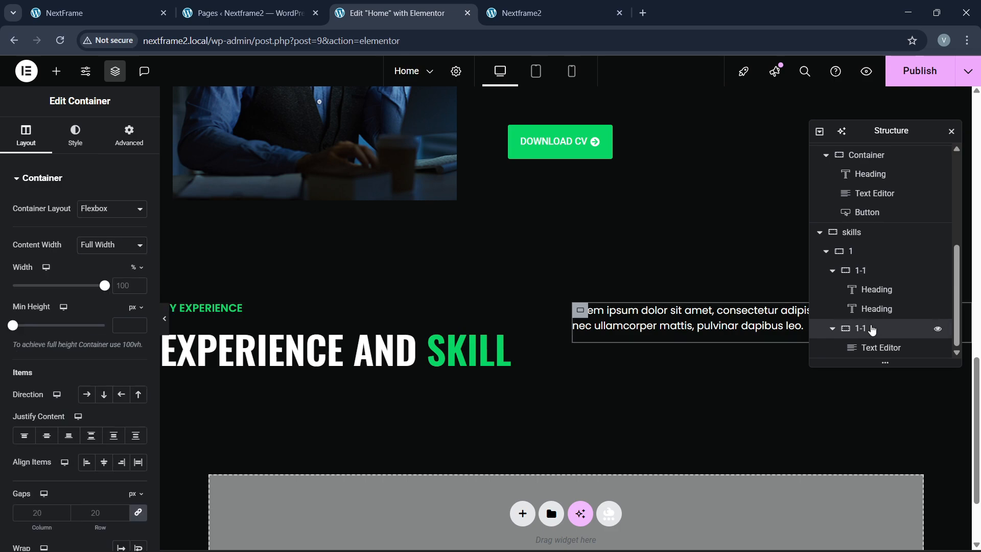
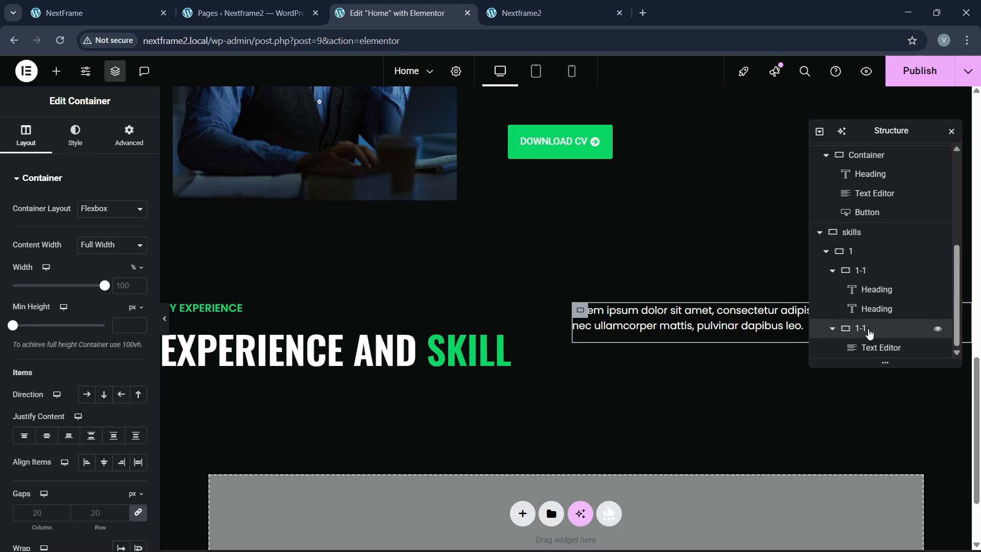
Step: Center the skills intro row's items vertically with Align Items Center
click(639, 302)
click(104, 463)
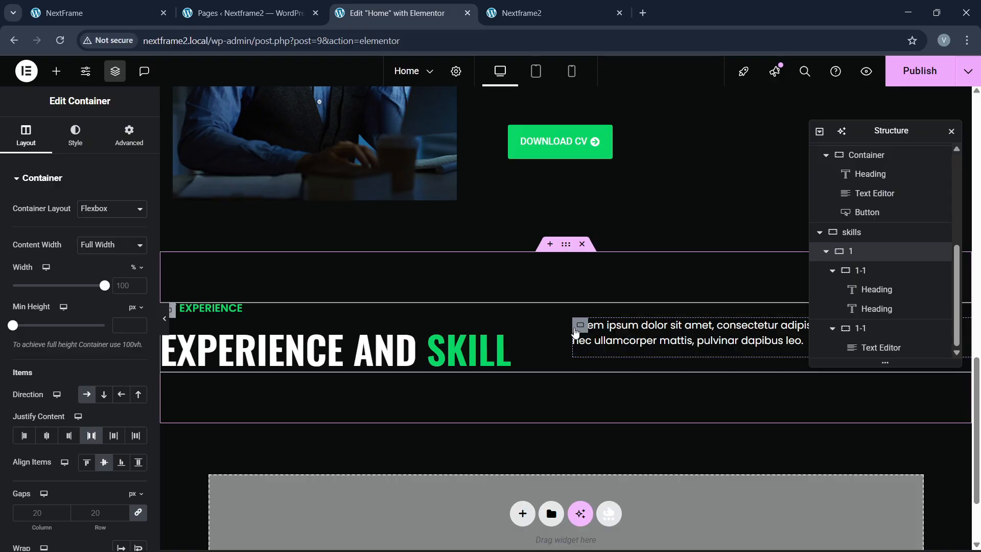
click(580, 325)
Step: Copy the hero paragraph container and paste its green left-border style onto the Lorem container
scroll(268, 318, up, 6)
scroll(268, 318, up, 5)
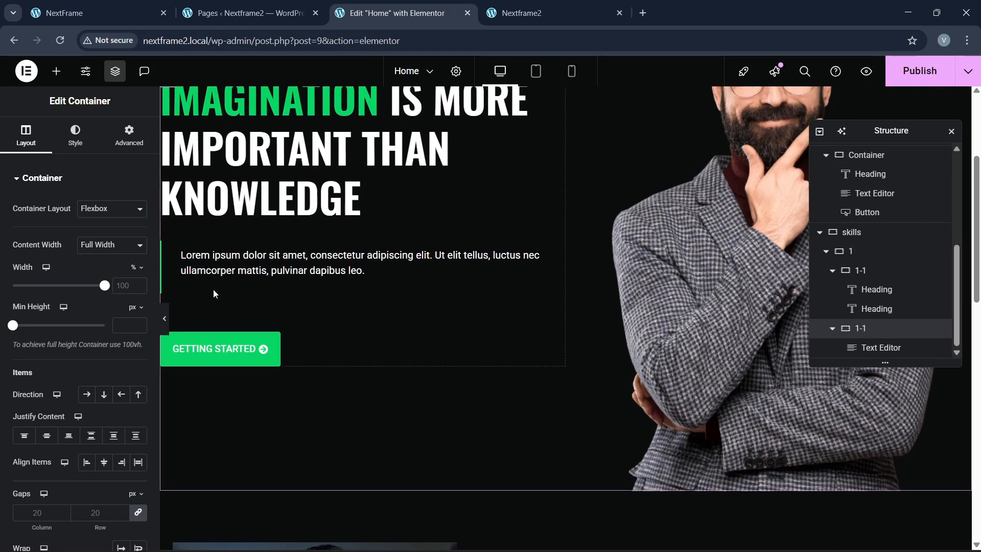
right_click(197, 285)
click(197, 291)
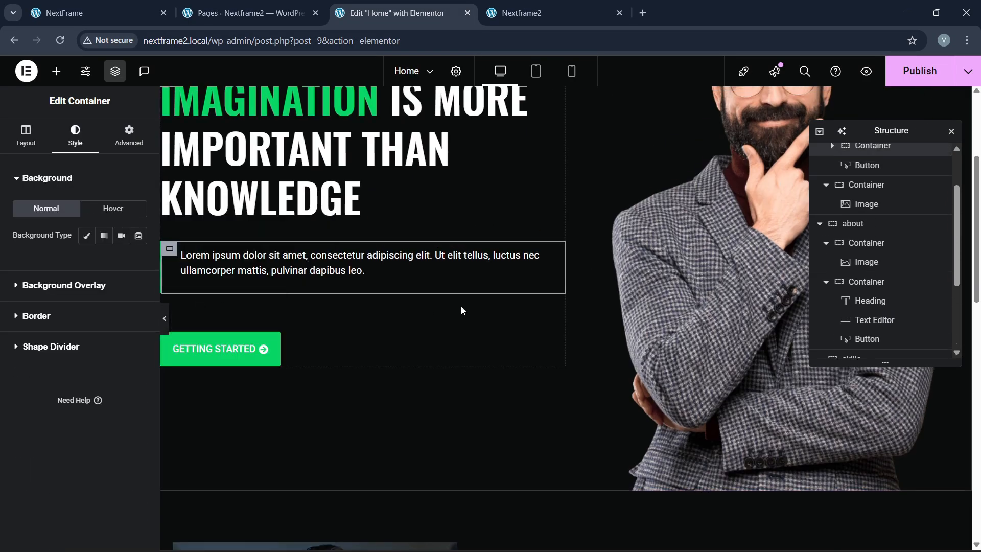
scroll(461, 306, down, 7)
scroll(538, 346, down, 7)
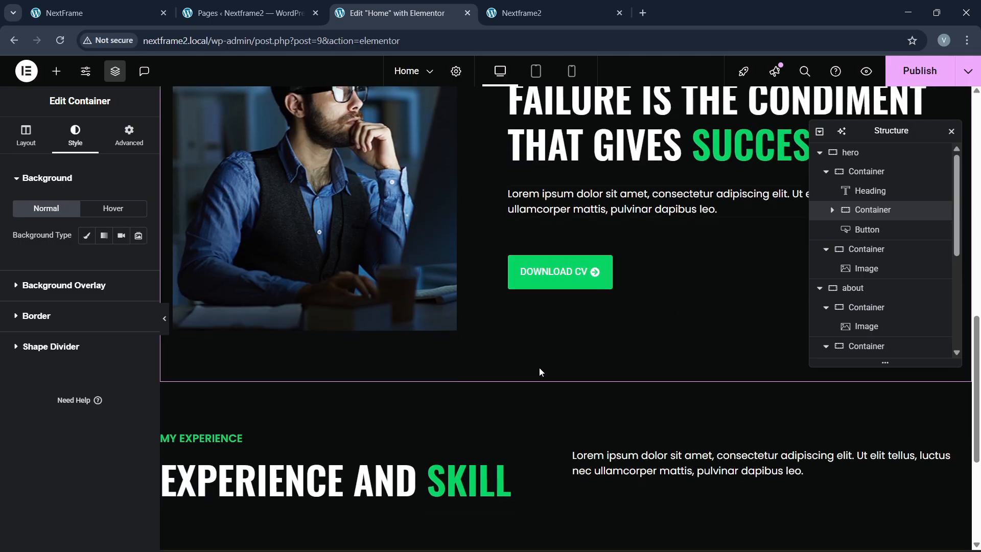
right_click(579, 223)
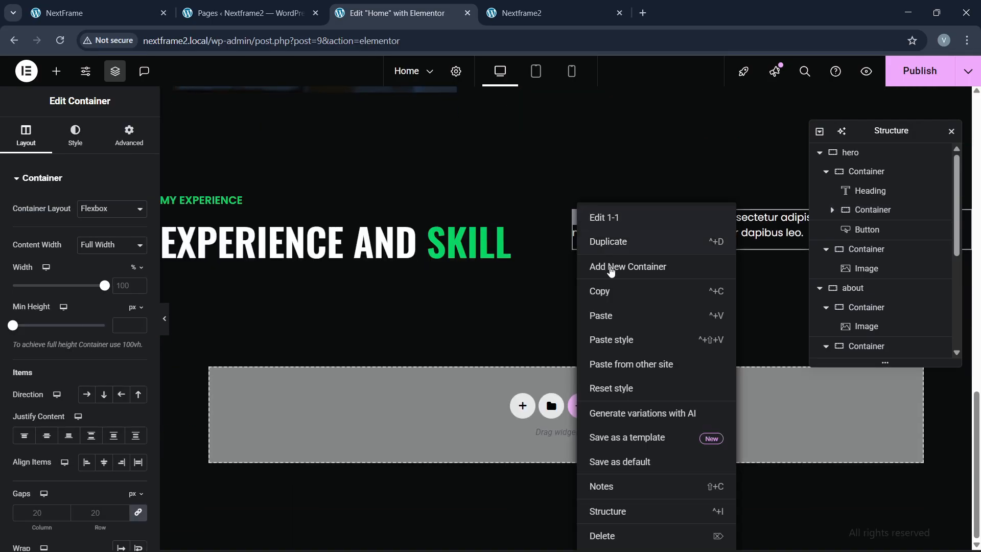
click(598, 337)
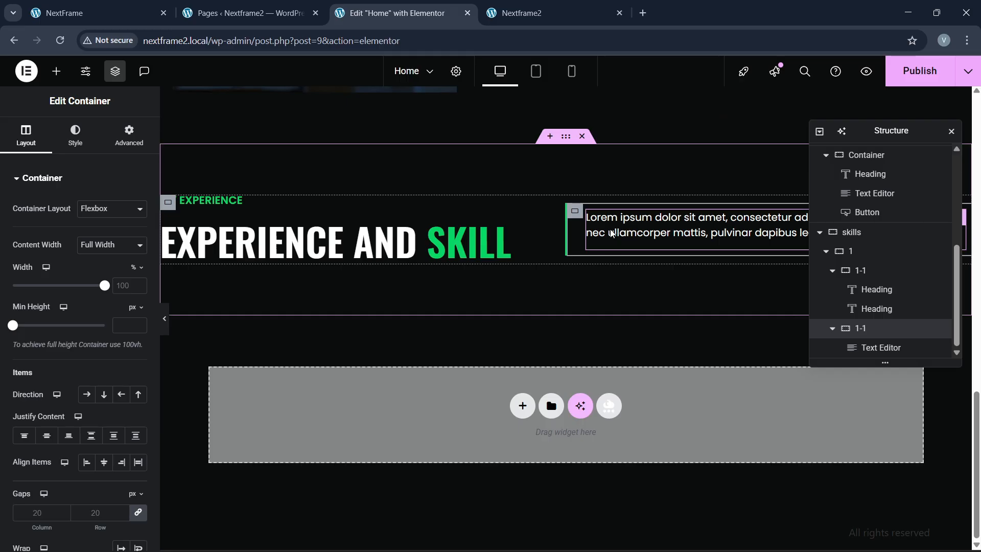
Step: Inspect the Lorem paragraph's style and text content in code view
click(612, 234)
click(75, 137)
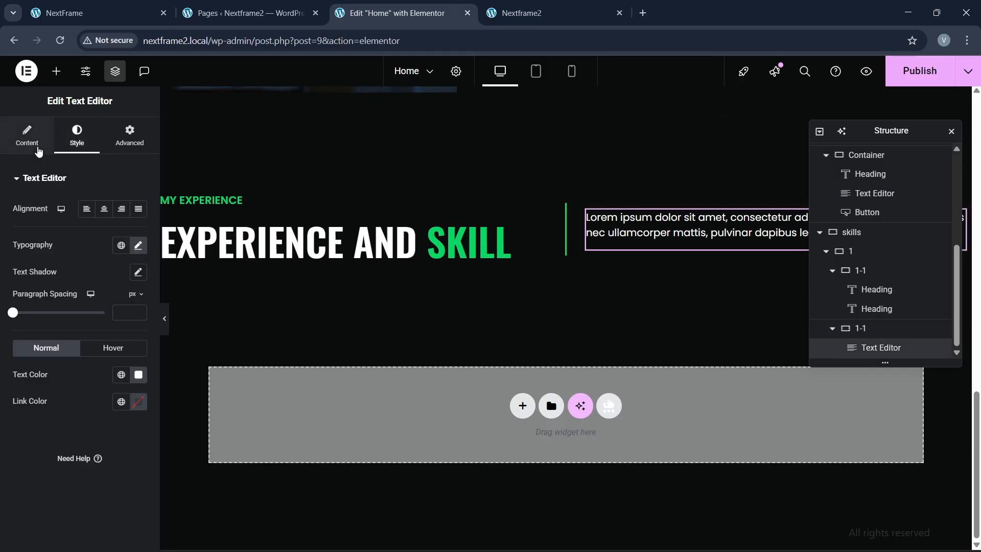
click(39, 148)
click(115, 240)
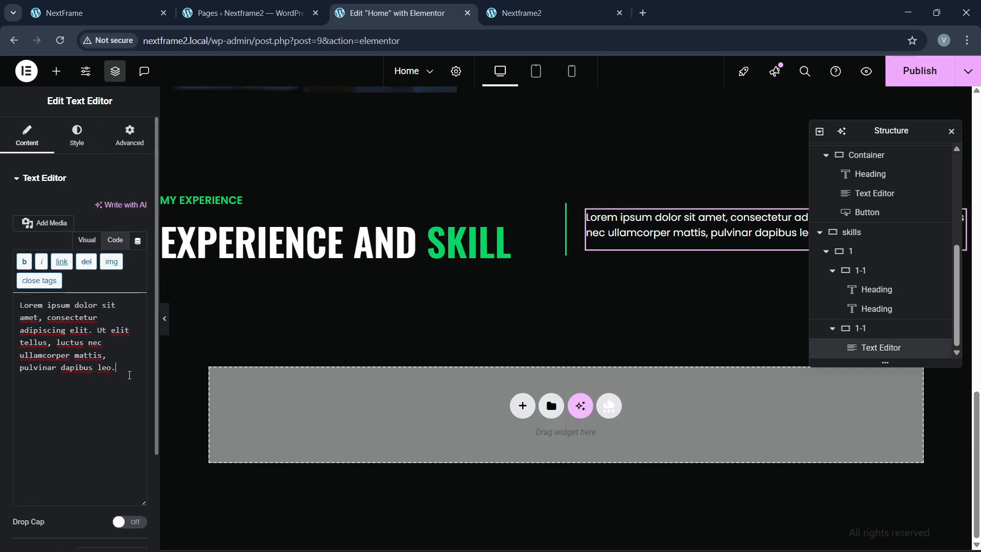
key(Return)
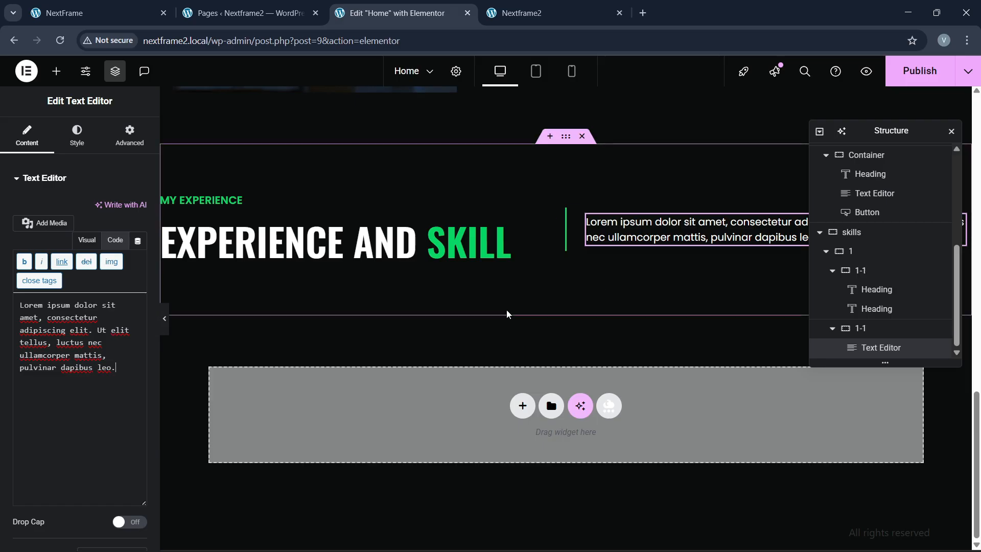
Step: Compare the section with the reference NextFrame site and return to the editor
click(97, 13)
scroll(484, 250, down, 3)
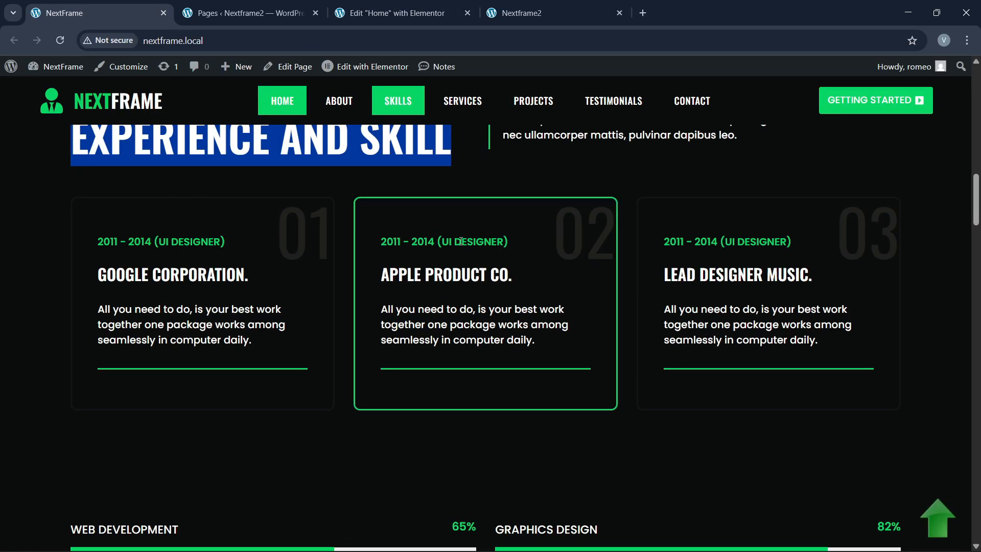
scroll(485, 251, up, 2)
click(394, 13)
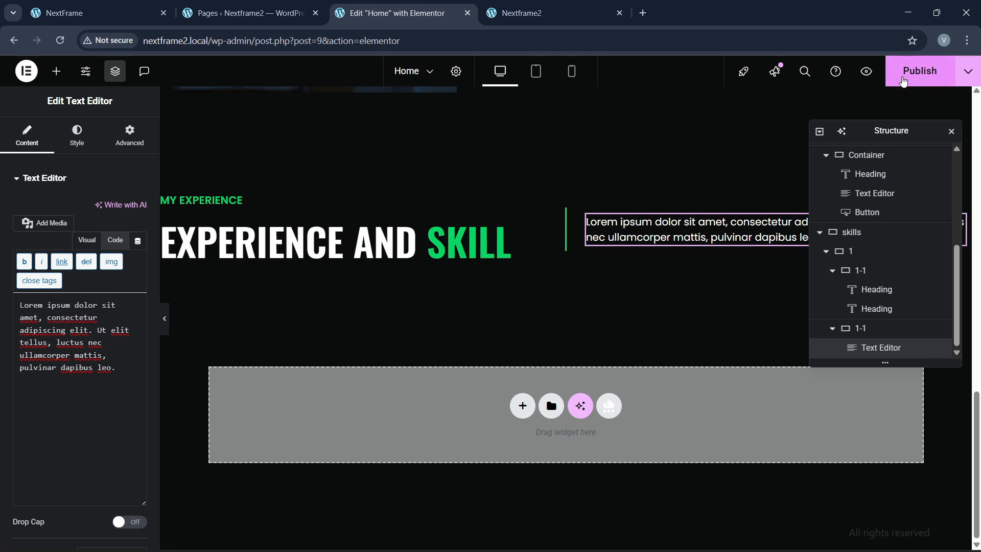
Step: Publish the page, reload live Nextframe2, and compare its skills section with NextFrame
click(920, 71)
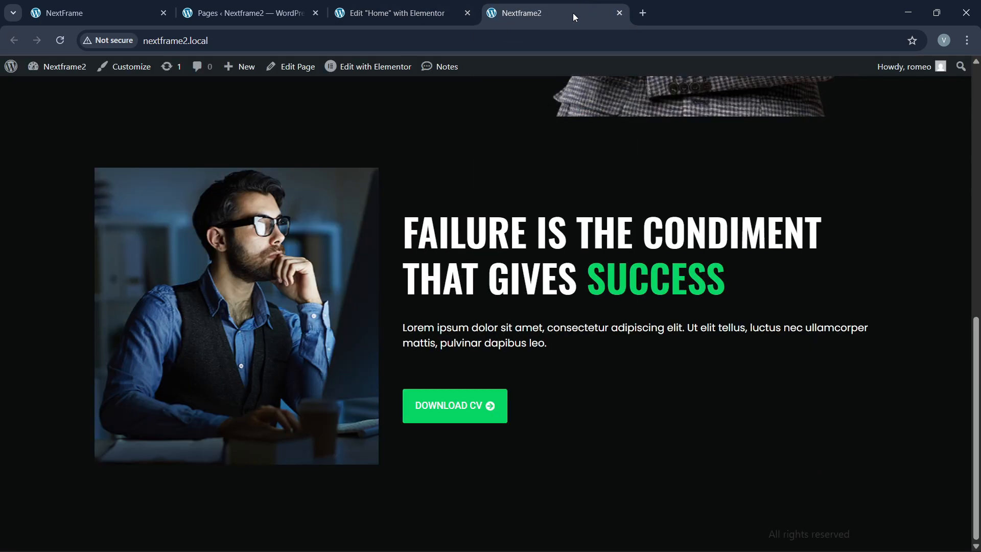
click(261, 39)
key(Return)
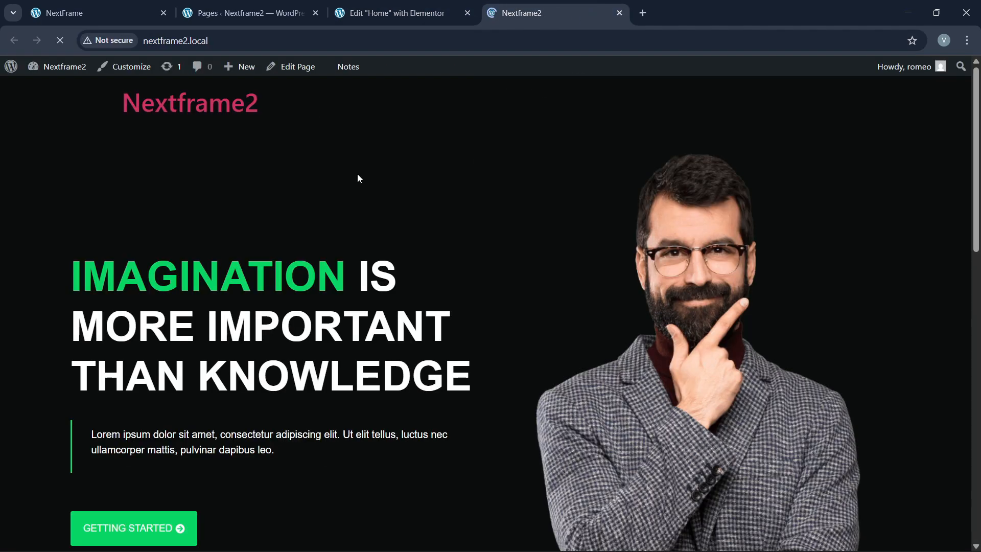
scroll(414, 379, down, 15)
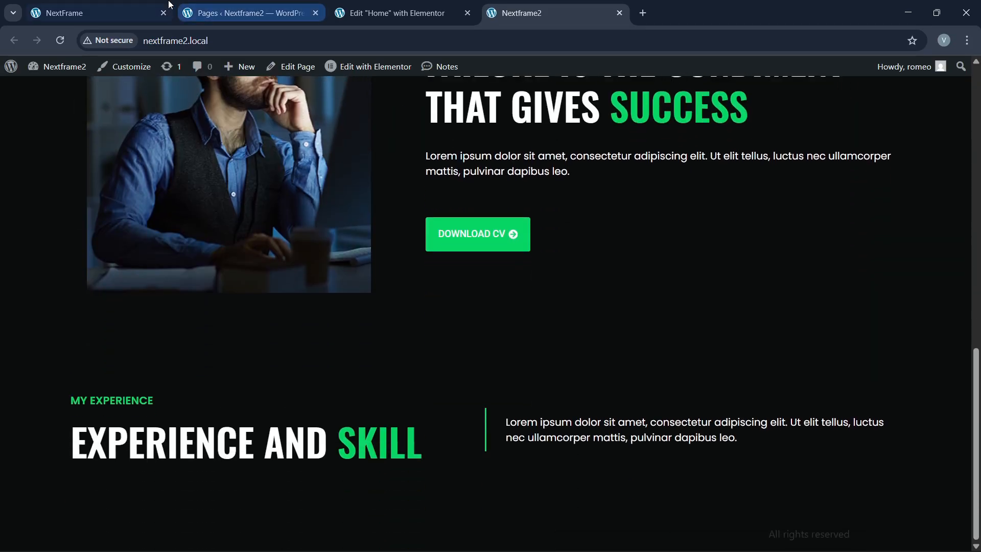
click(123, 12)
scroll(338, 348, down, 3)
click(387, 19)
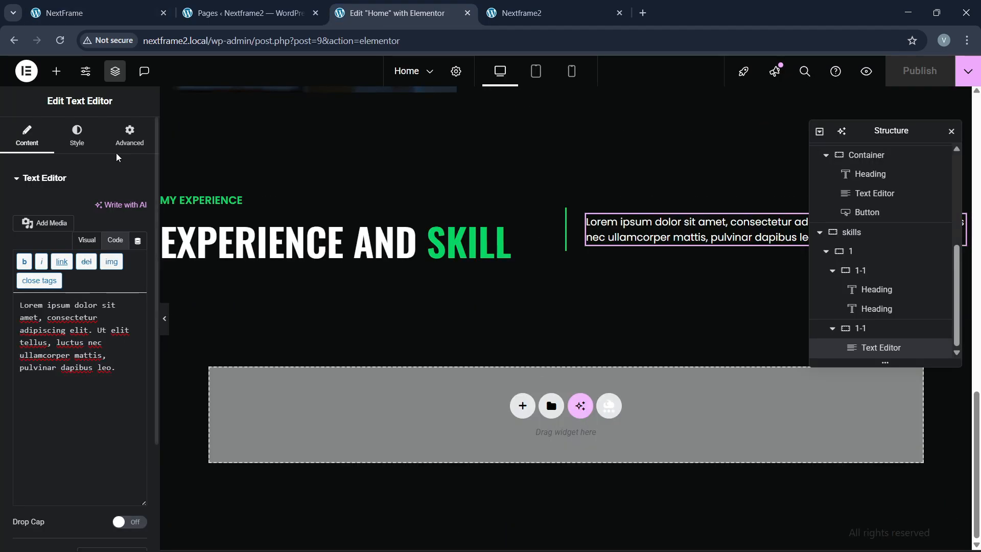
Step: Add a new empty container below the first skills row
click(826, 252)
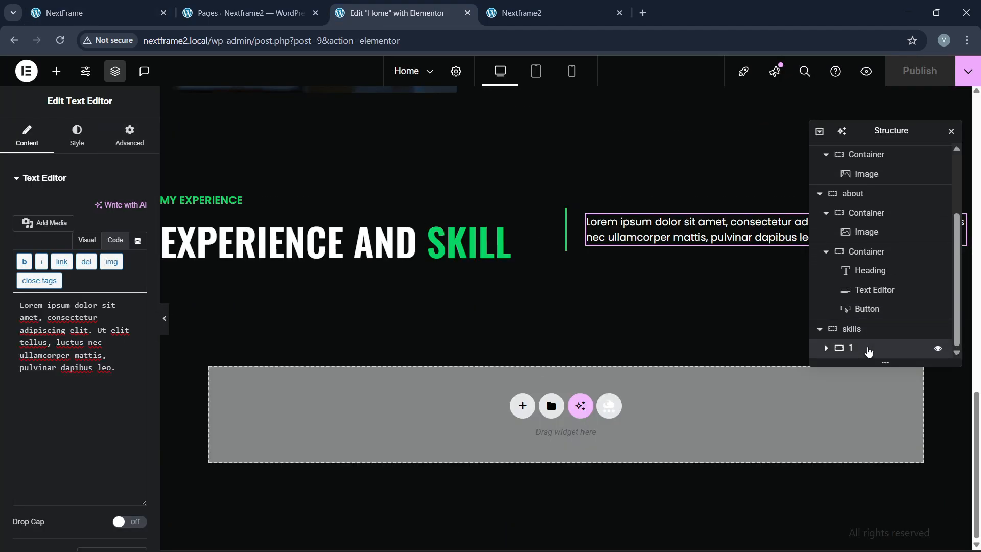
right_click(867, 409)
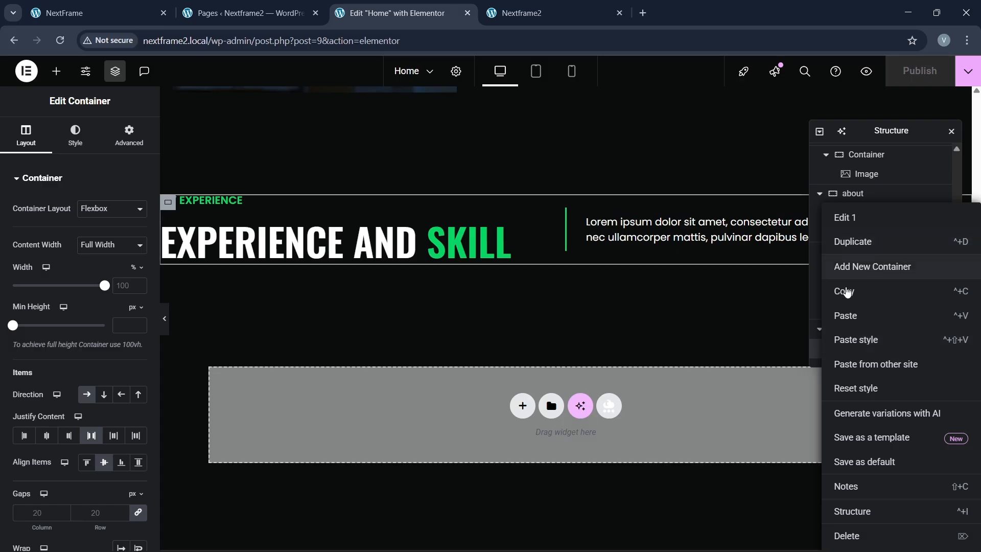
click(849, 267)
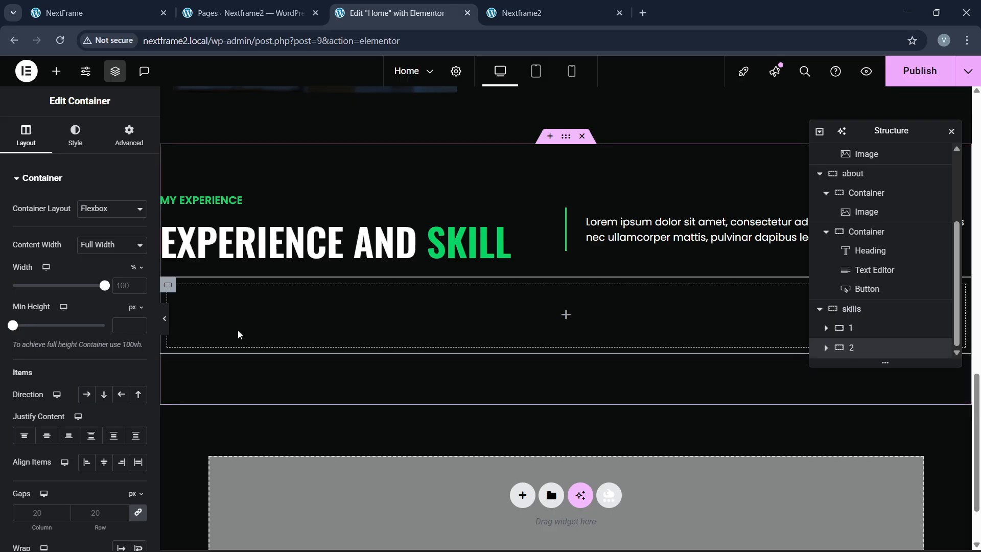
click(129, 135)
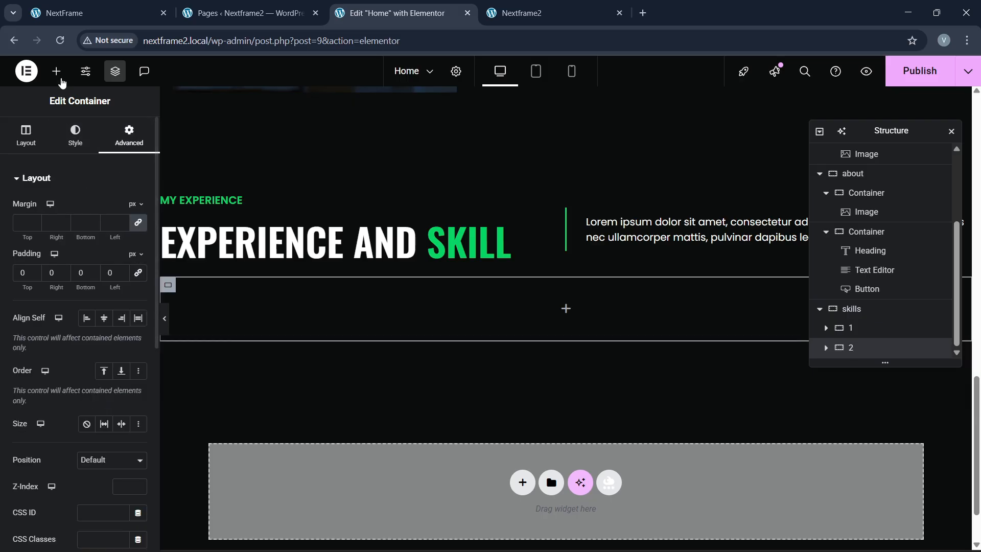
Step: Drop a Grid widget into the new container and reduce it to 1 row
click(57, 71)
text(grid)
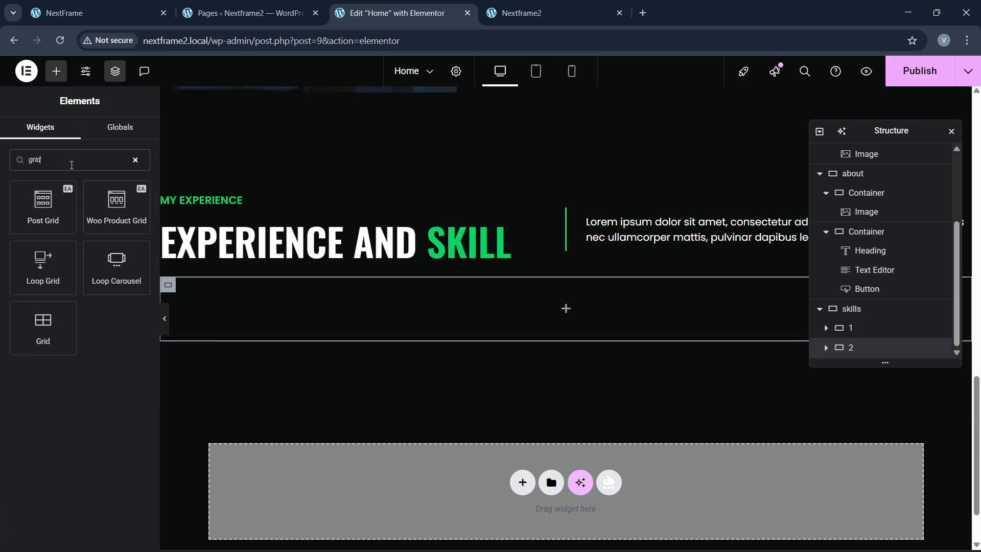
drag(57, 330, 340, 326)
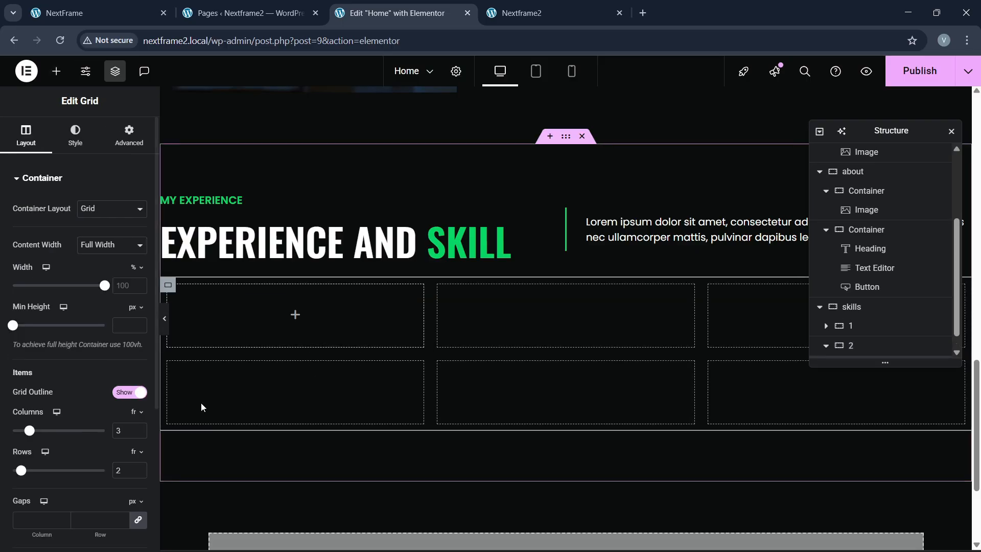
click(97, 13)
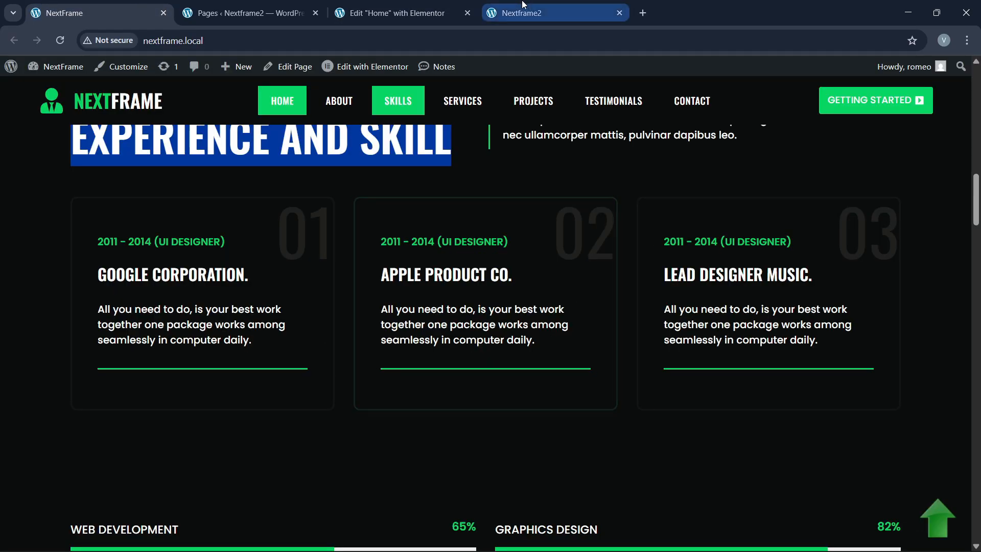
click(394, 13)
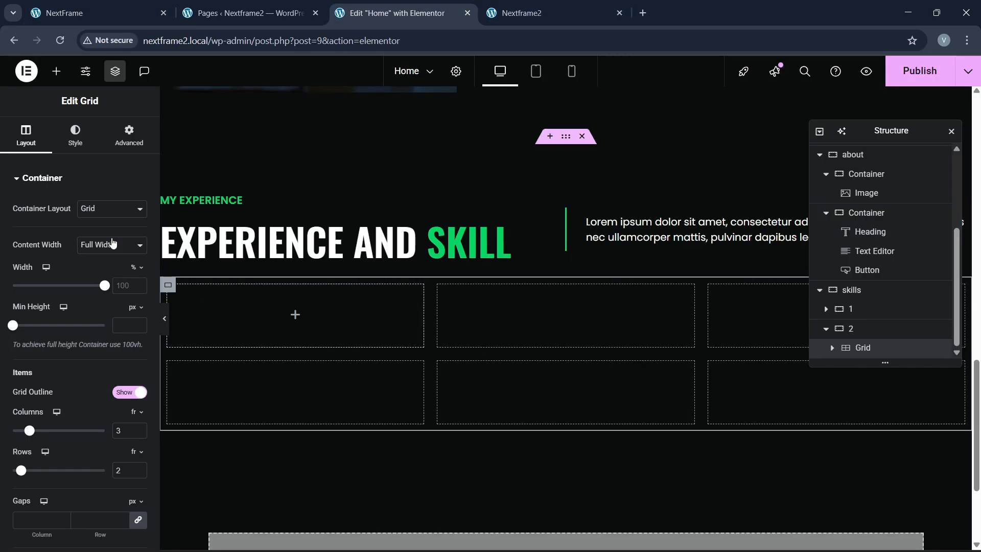
click(138, 474)
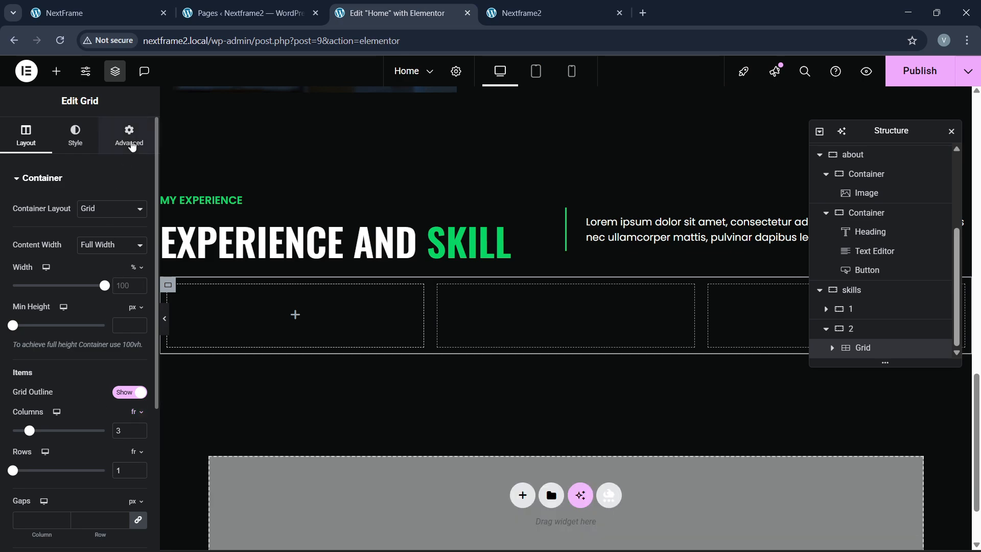
Step: Place a container with 30 px padding in the grid's first cell
click(123, 136)
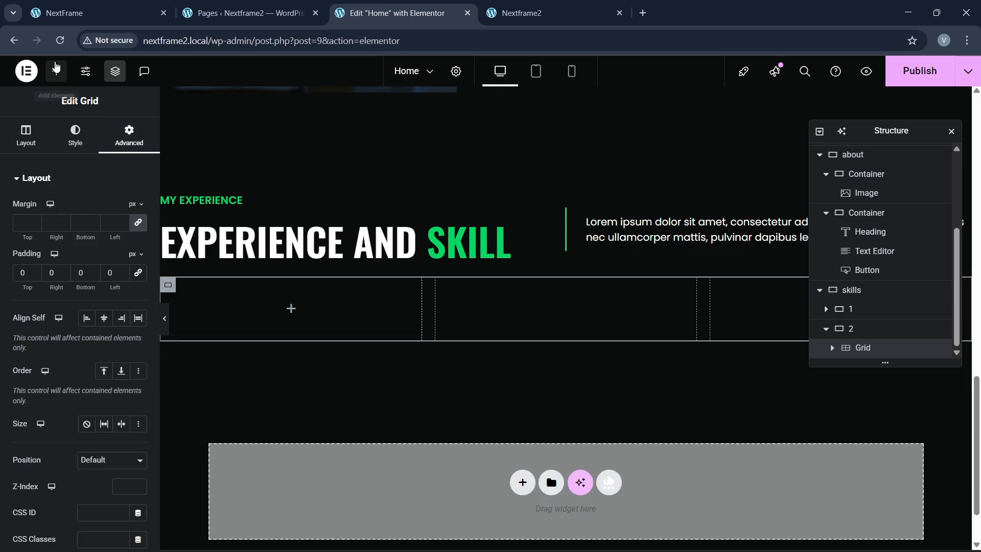
click(56, 71)
mouse_move(105, 346)
mouse_down()
mouse_move(180, 326)
mouse_move(105, 339)
mouse_up()
drag(43, 237, 250, 339)
click(129, 137)
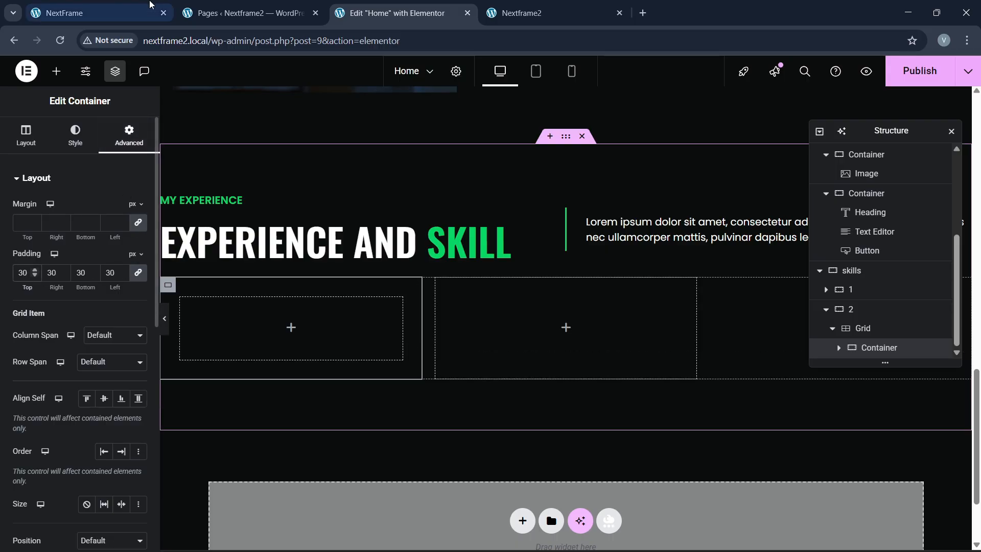
click(149, 7)
click(391, 13)
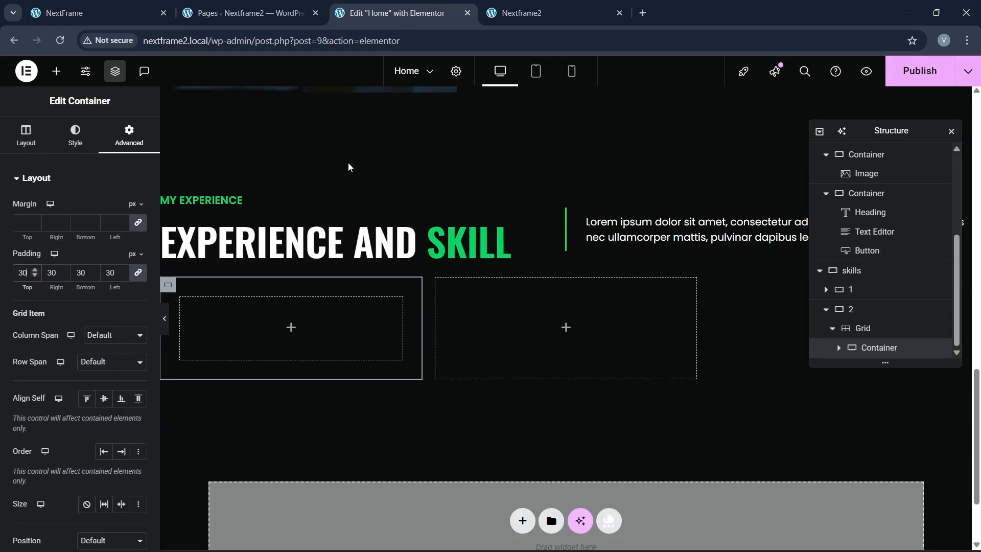
click(114, 14)
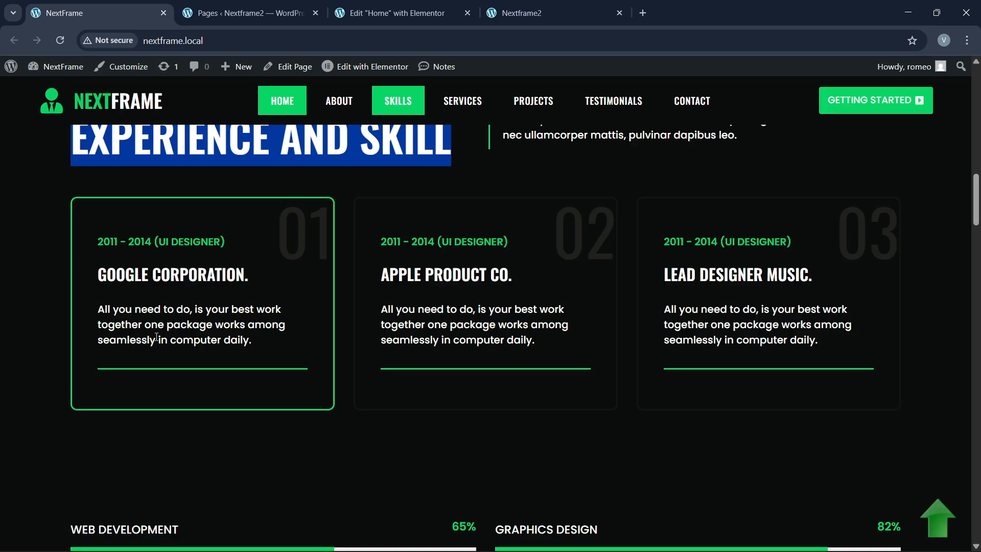
click(245, 13)
click(391, 13)
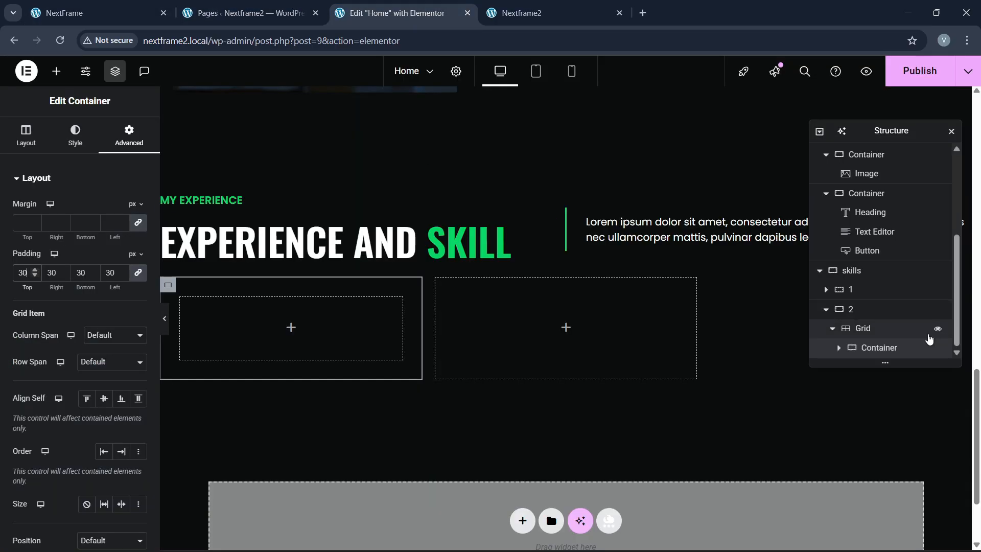
click(839, 349)
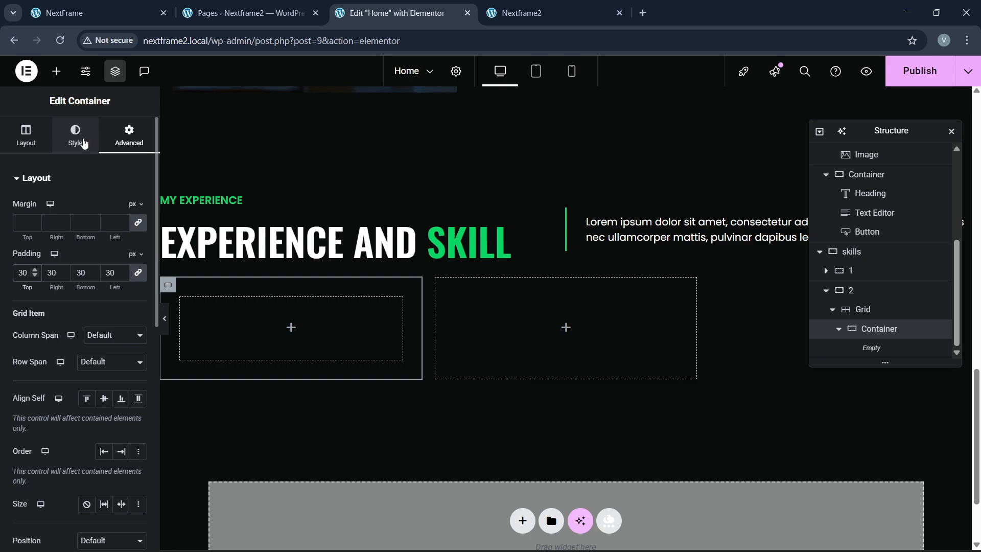
Step: Paste the MY EXPERIENCE heading into the cell and retitle it '2011 - 2014 (UI DESIGNER)'
right_click(229, 203)
click(248, 269)
right_click(210, 327)
click(220, 318)
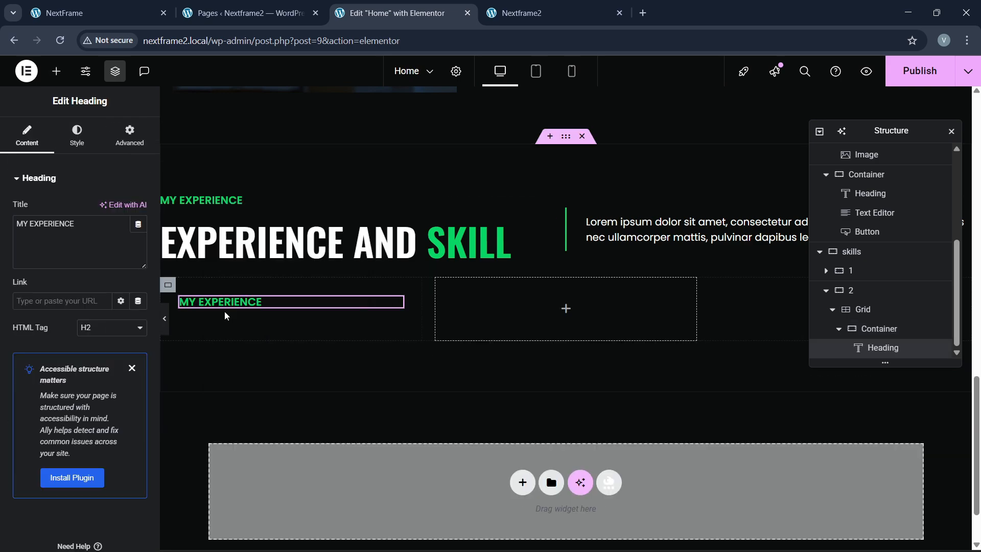
key(ctrl+1)
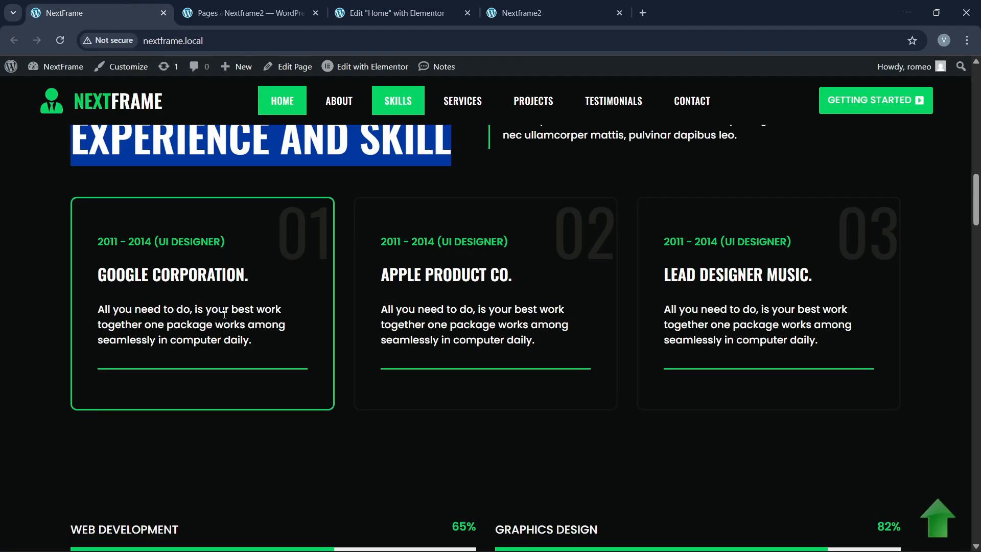
drag(100, 244, 256, 232)
key(ctrl+c)
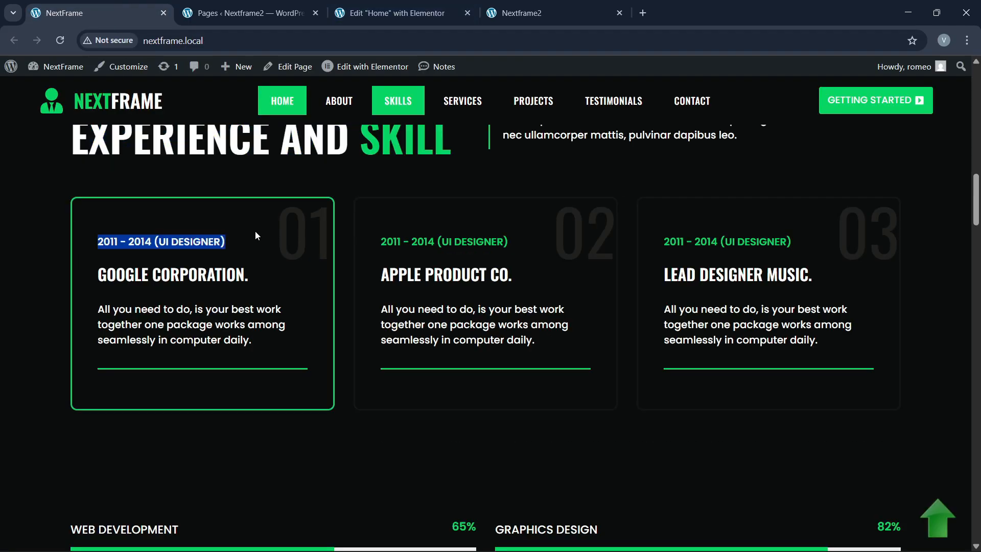
key(ctrl+3)
click(39, 250)
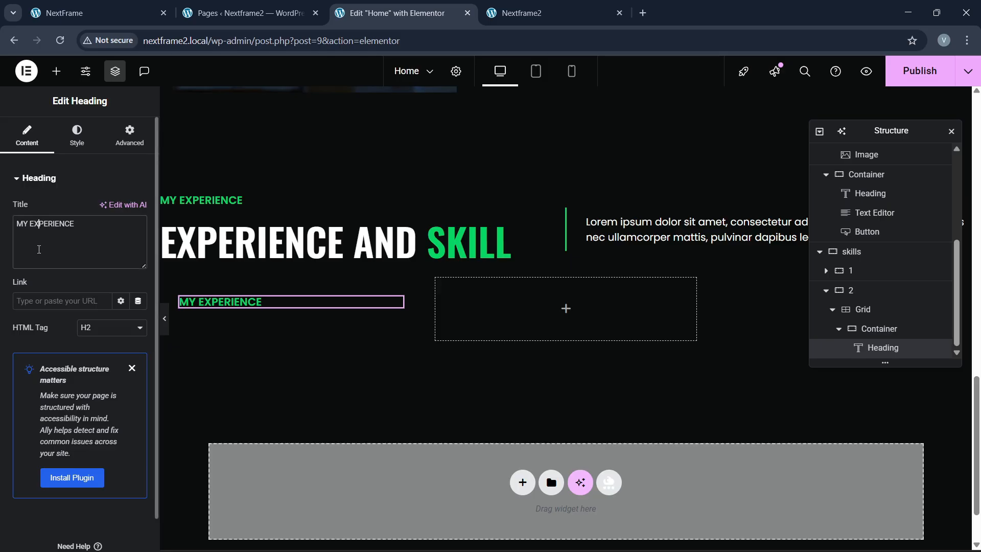
key(ctrl+v)
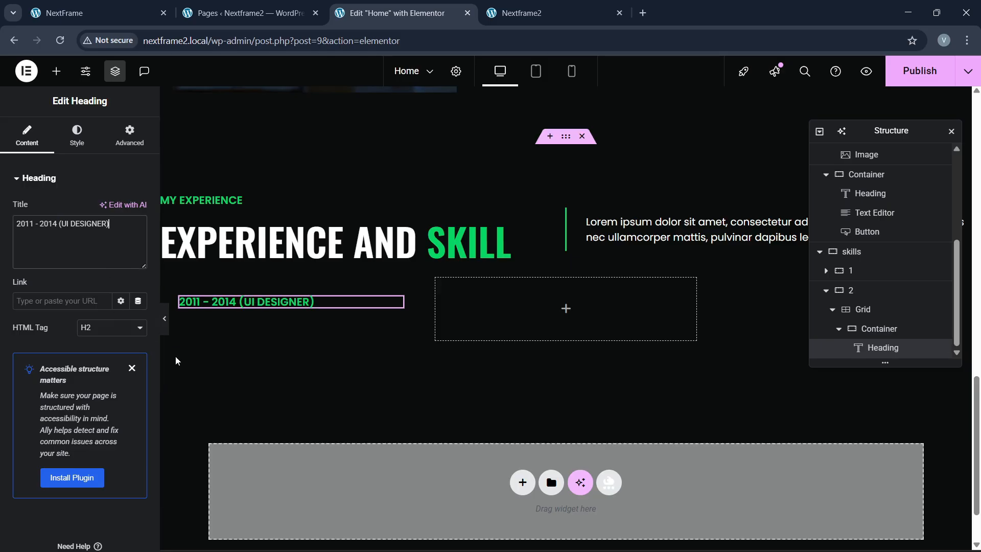
Step: Check the date heading's typography against the live site
click(76, 145)
click(138, 245)
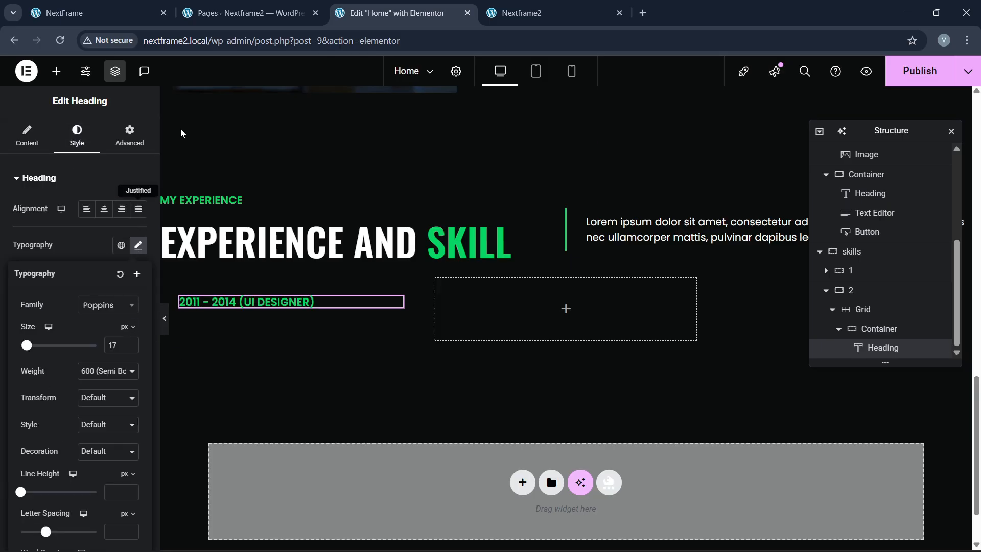
click(121, 13)
click(446, 11)
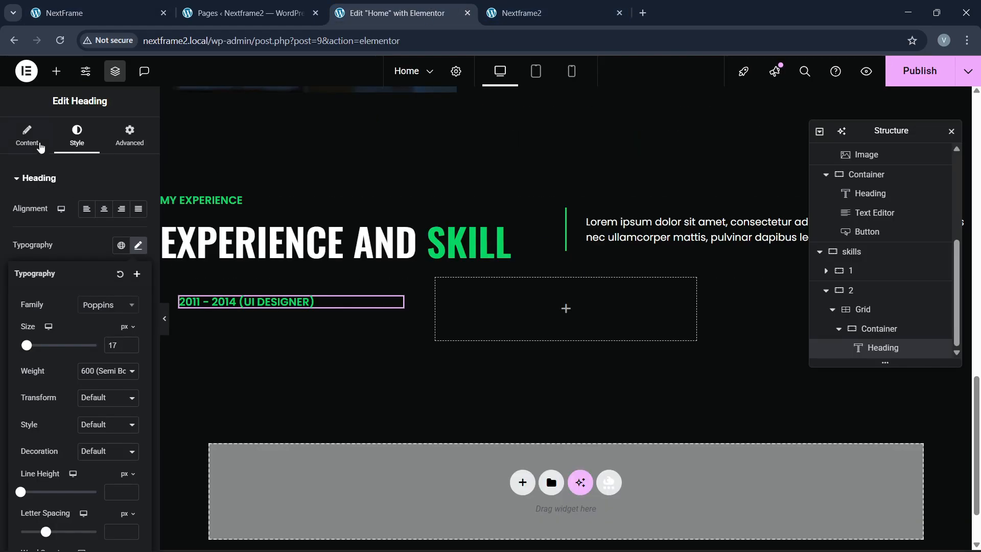
click(57, 75)
Step: Paste a second heading below and retitle it 'GOOGLE CORPORATION.'
right_click(329, 250)
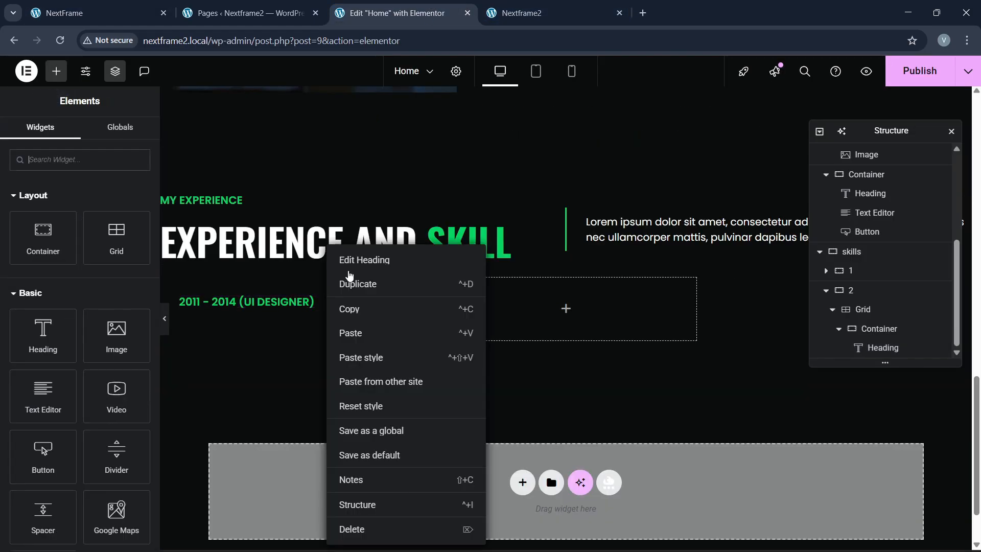
click(358, 313)
right_click(265, 301)
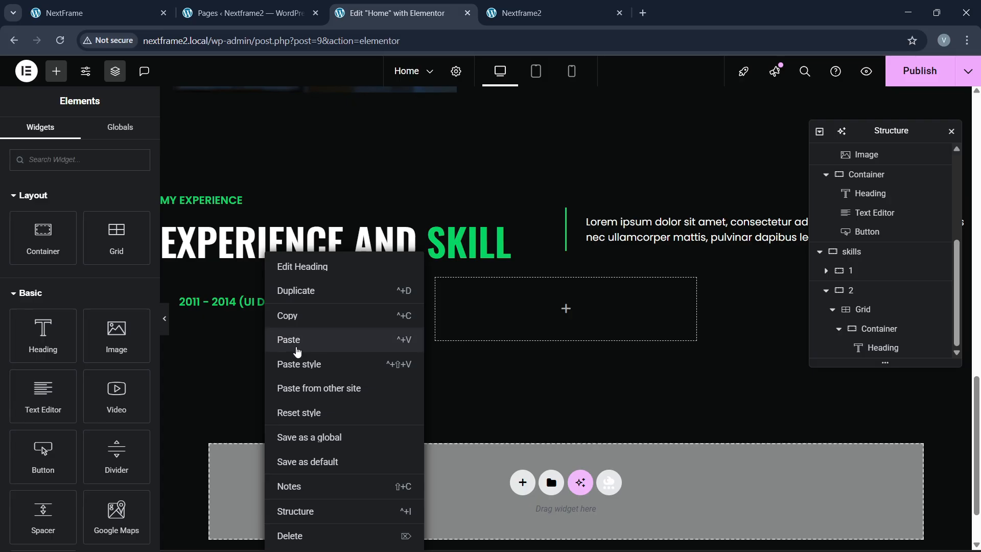
click(297, 339)
click(97, 13)
drag(97, 275, 256, 286)
key(ctrl+c)
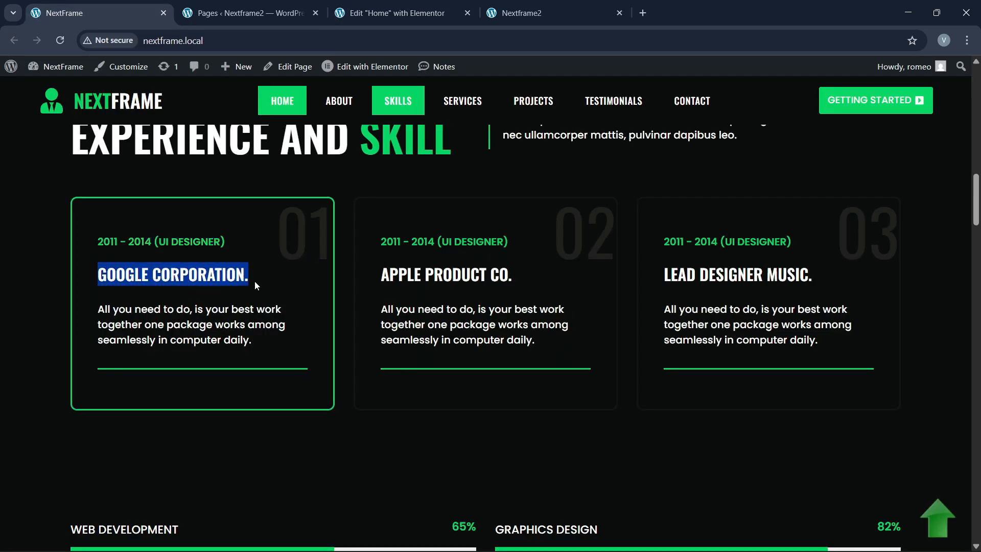
click(393, 13)
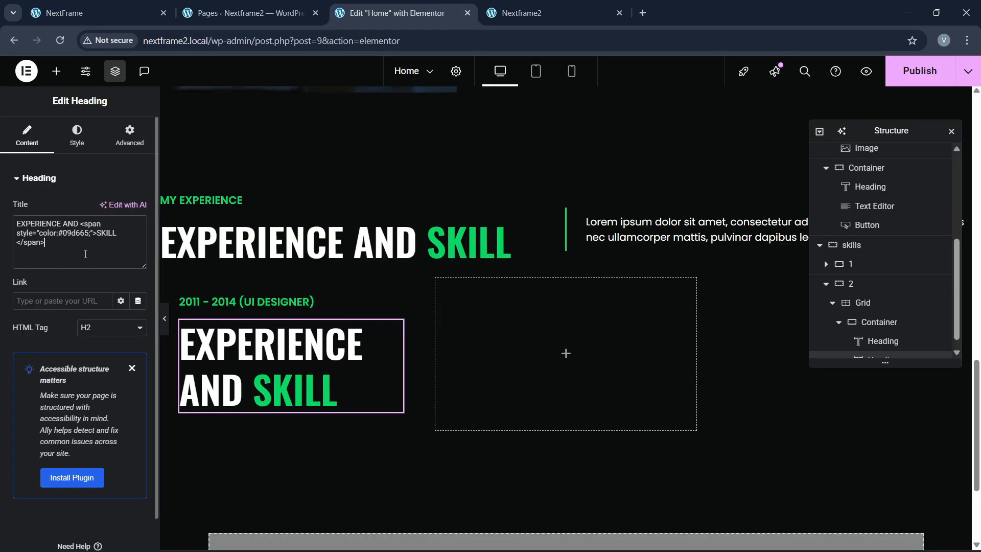
click(86, 254)
key(ctrl+a)
key(ctrl+v)
Step: Set the GOOGLE CORPORATION. heading size to 23 px and copy the lorem description text
click(77, 135)
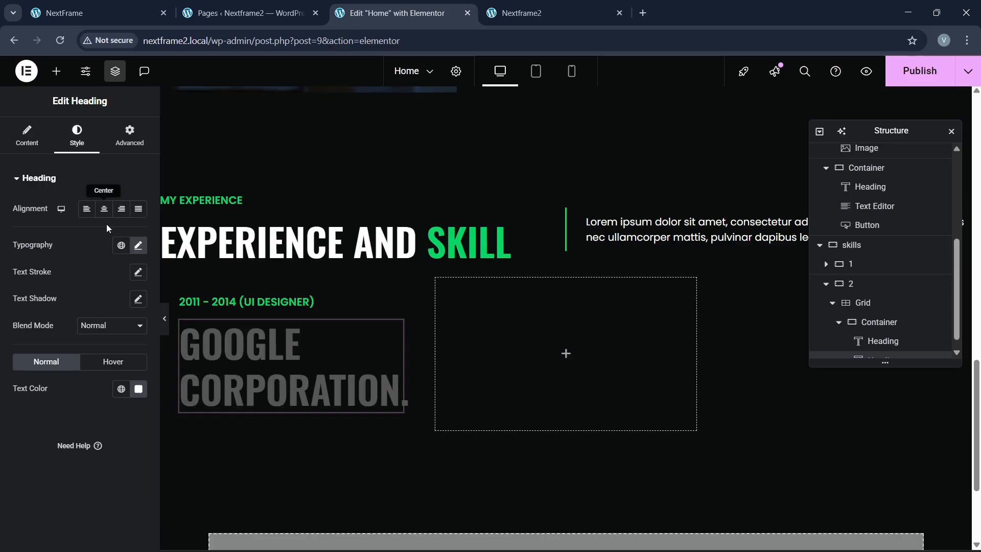
click(137, 248)
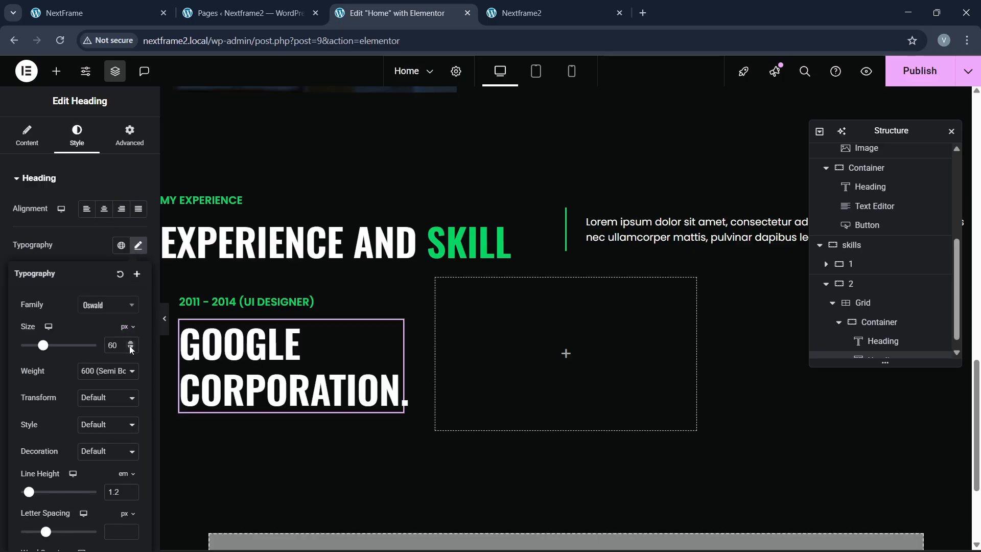
drag(132, 348, 131, 348)
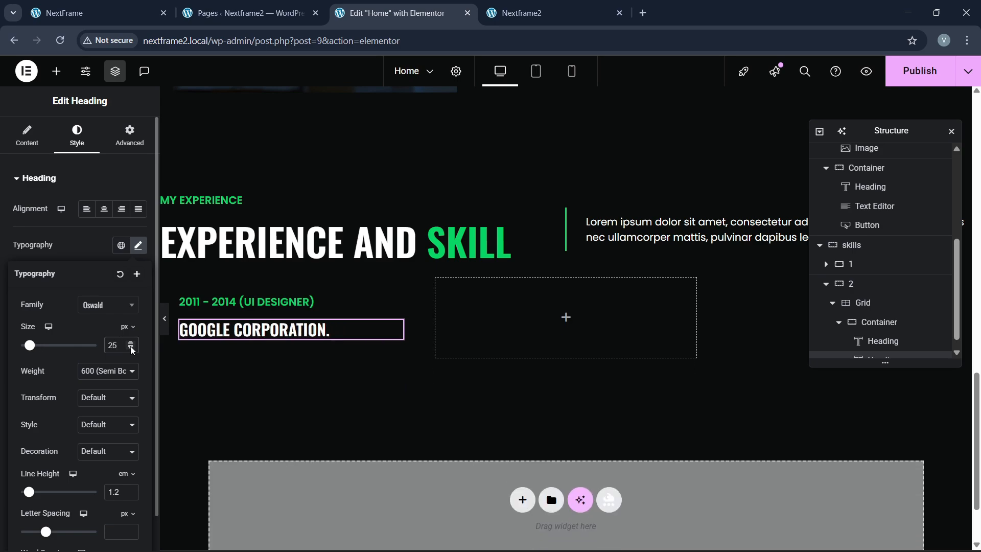
click(131, 347)
click(131, 348)
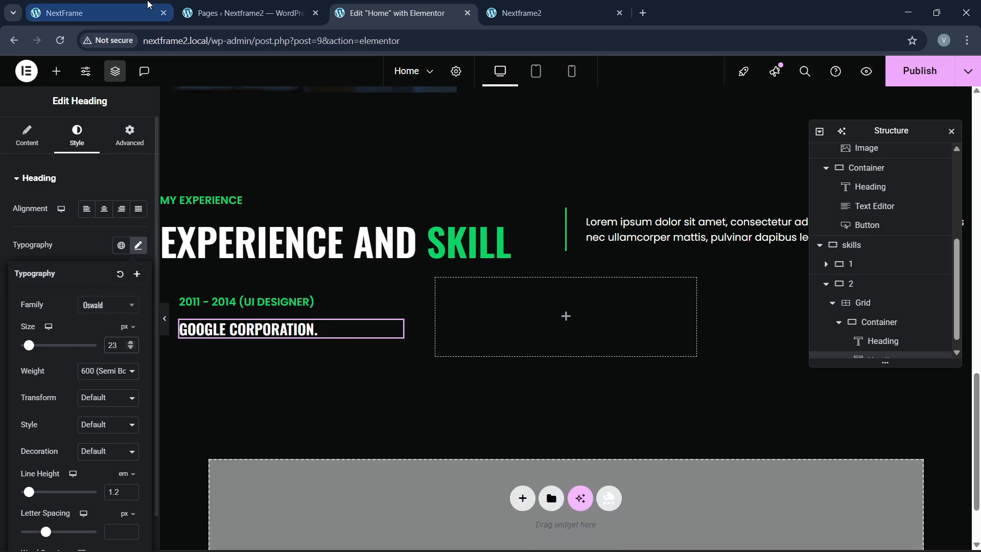
click(97, 13)
click(393, 13)
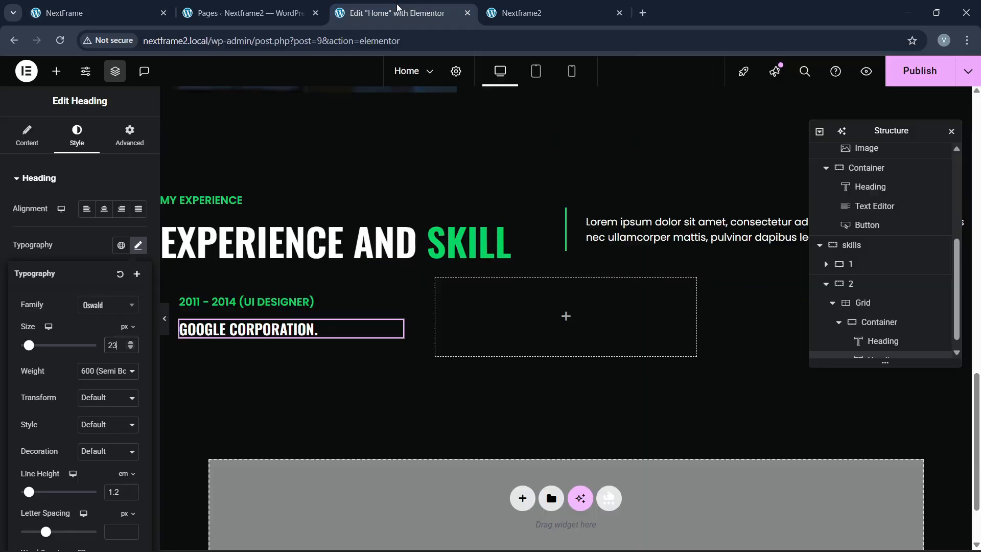
right_click(652, 231)
click(677, 289)
Step: Paste the lorem text below the GOOGLE CORPORATION. heading and check its typography
right_click(228, 331)
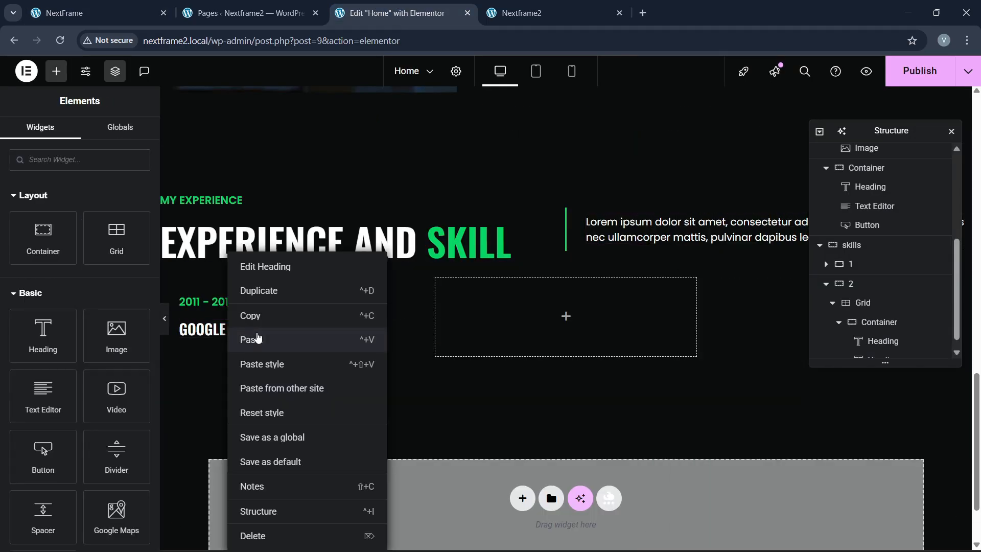
click(252, 340)
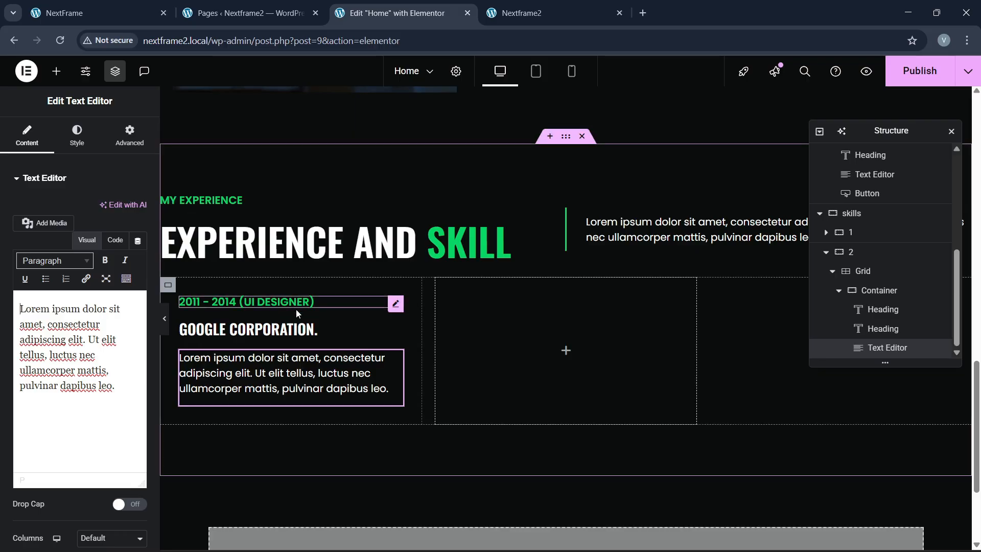
click(324, 322)
click(77, 134)
click(137, 245)
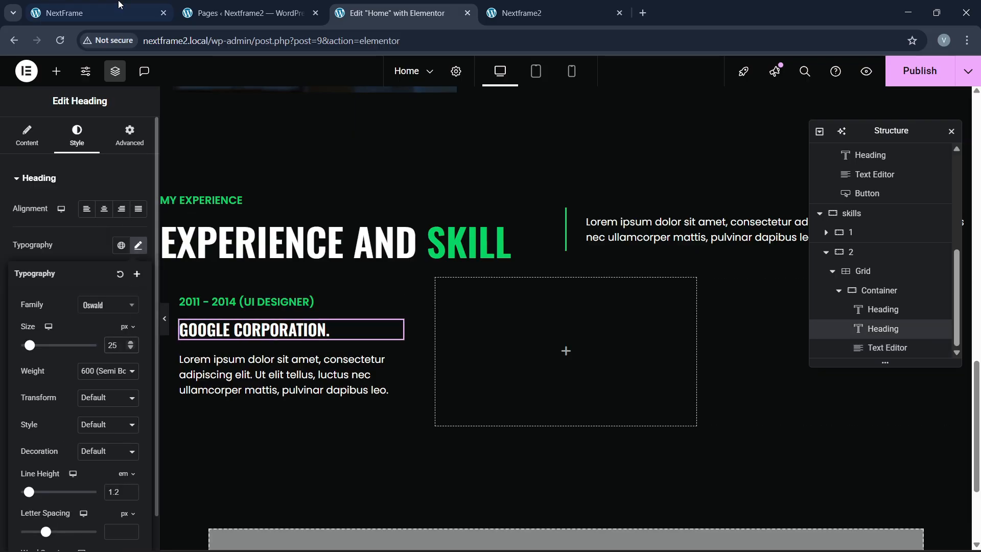
click(97, 12)
click(409, 14)
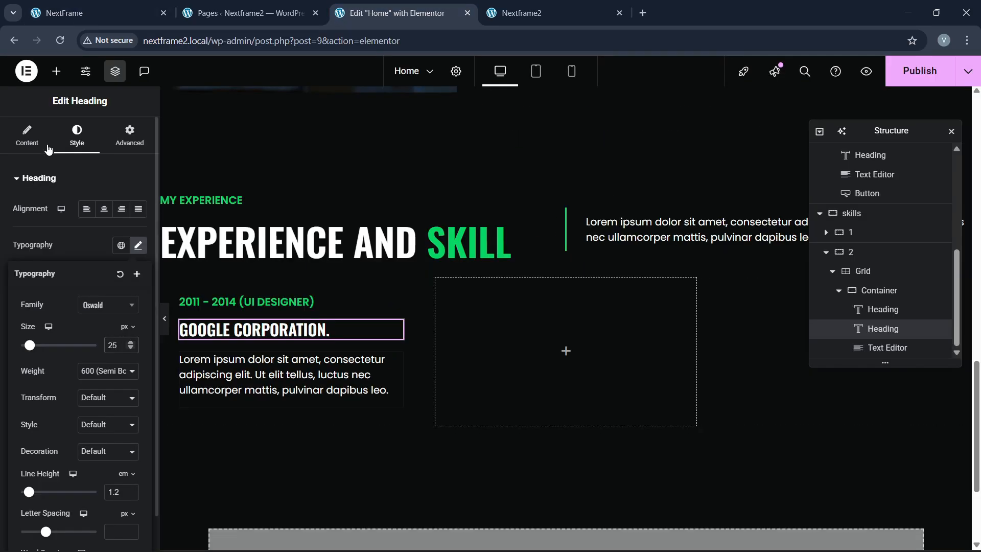
Step: Add a Divider under the lorem text with gap 2 and the global green colour
click(56, 69)
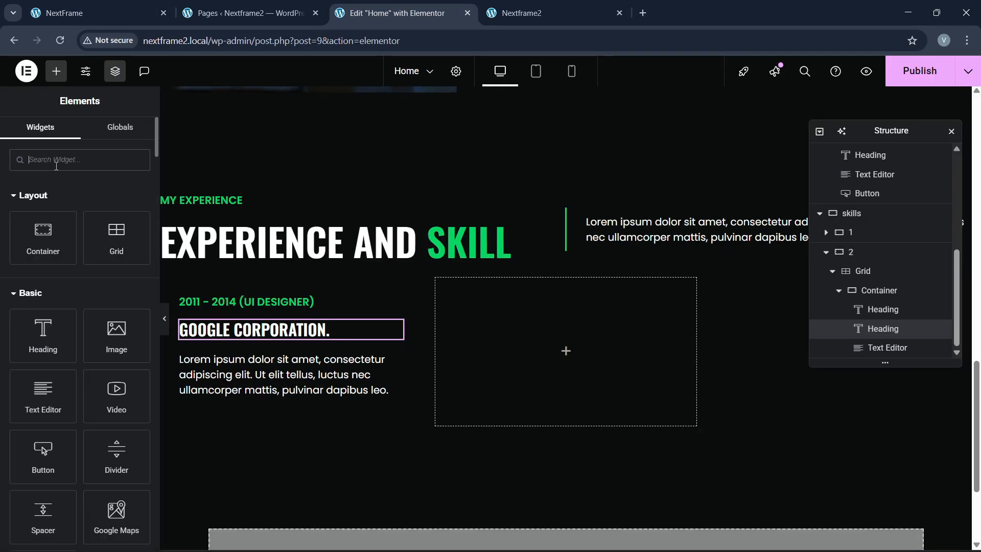
text(divi)
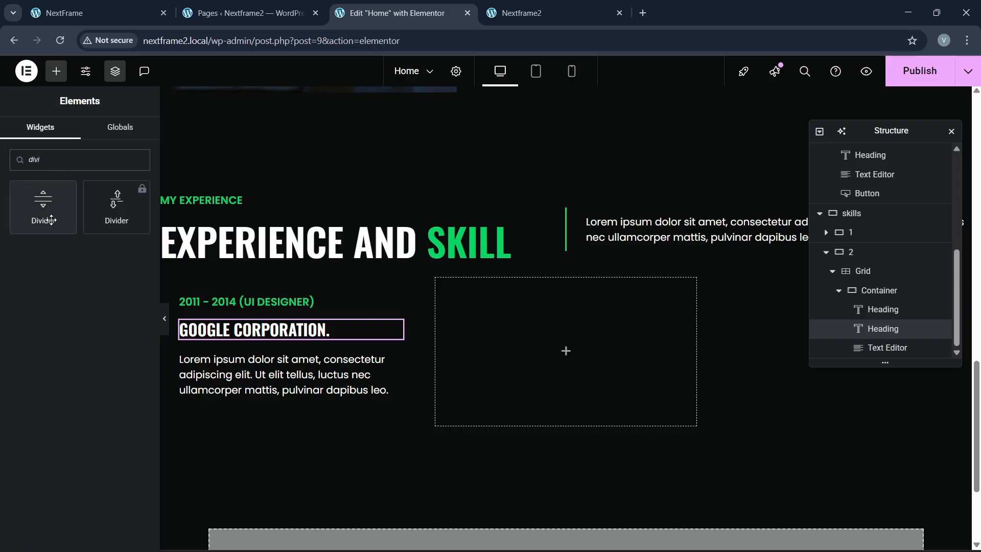
drag(43, 204, 272, 390)
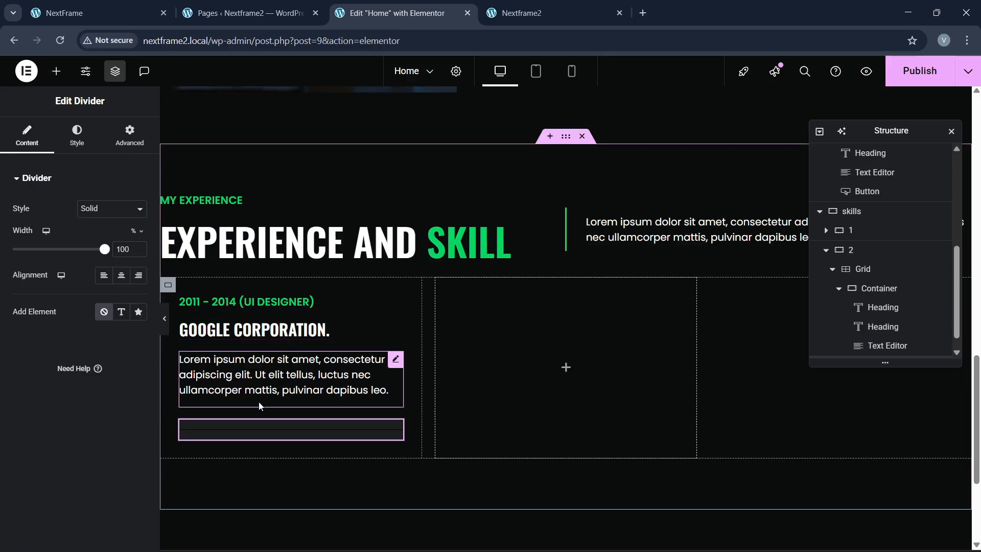
click(80, 139)
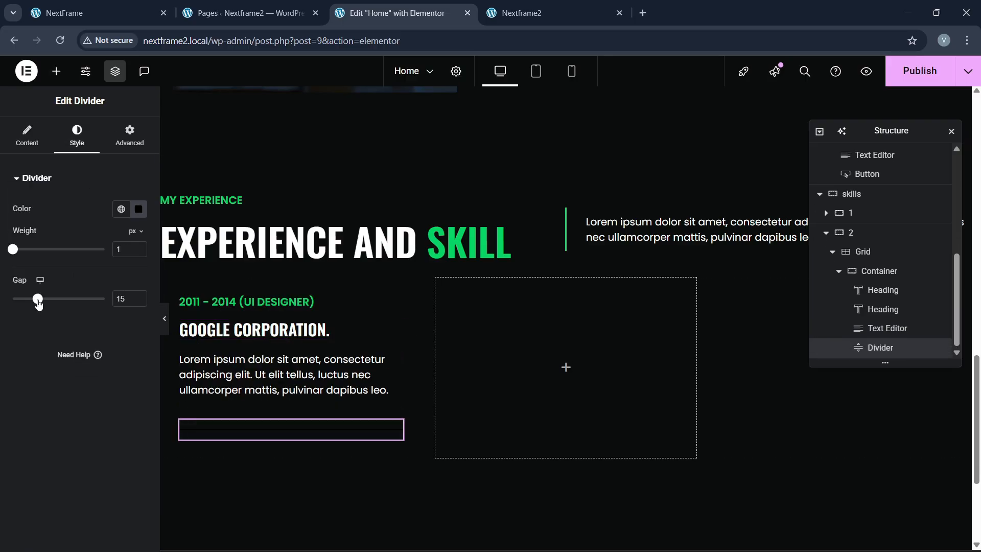
drag(38, 303, 11, 301)
click(122, 209)
click(45, 372)
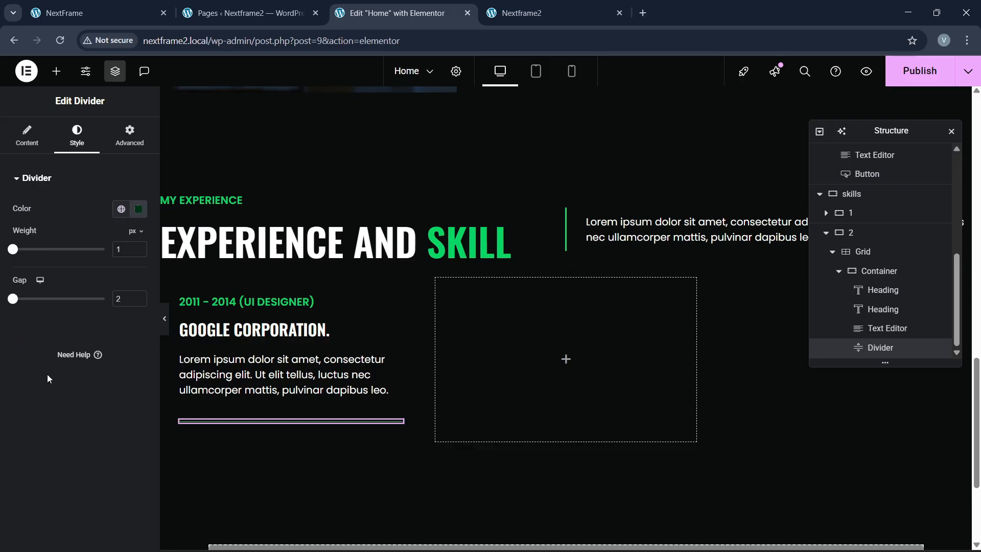
click(97, 13)
click(399, 13)
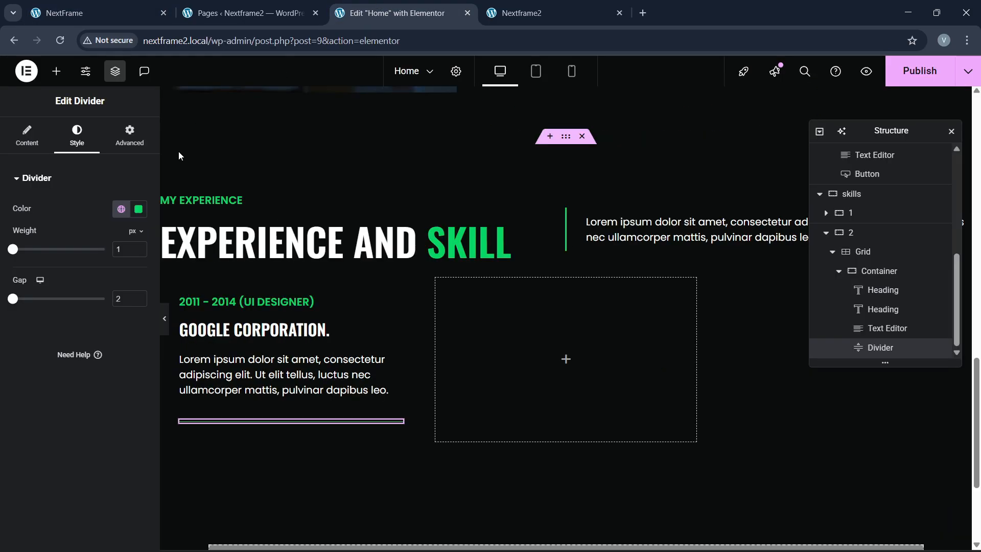
Step: Thicken the divider to weight 2.5 and preview the card
click(139, 247)
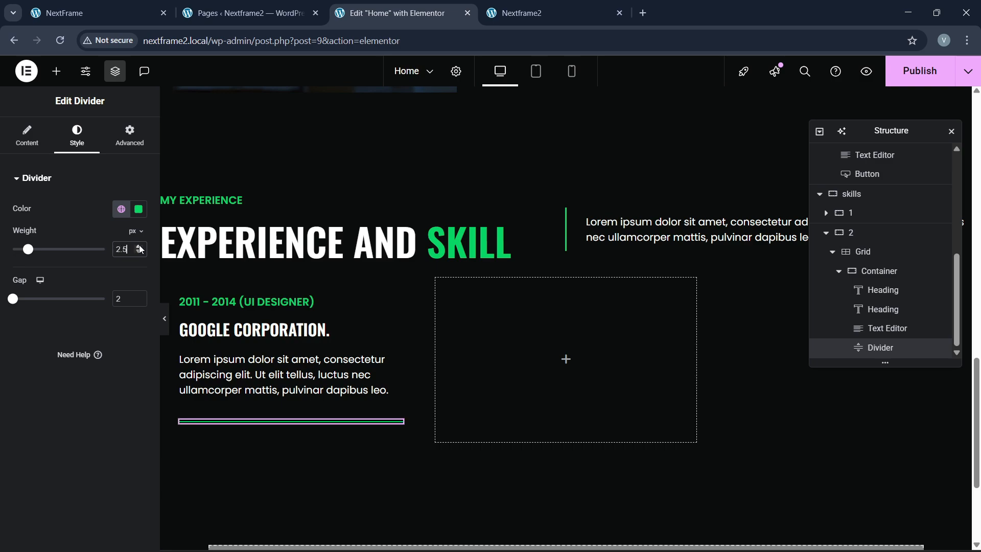
click(164, 318)
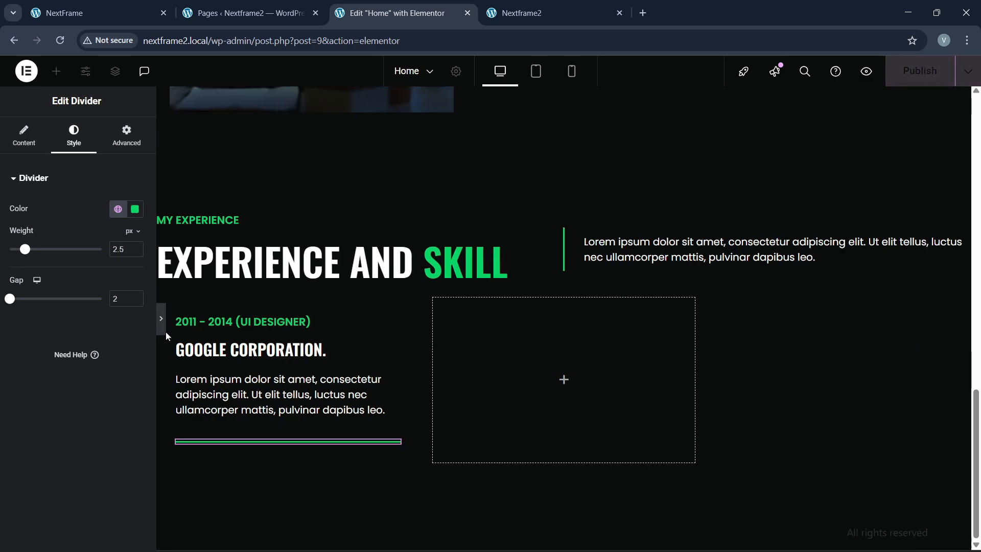
click(6, 329)
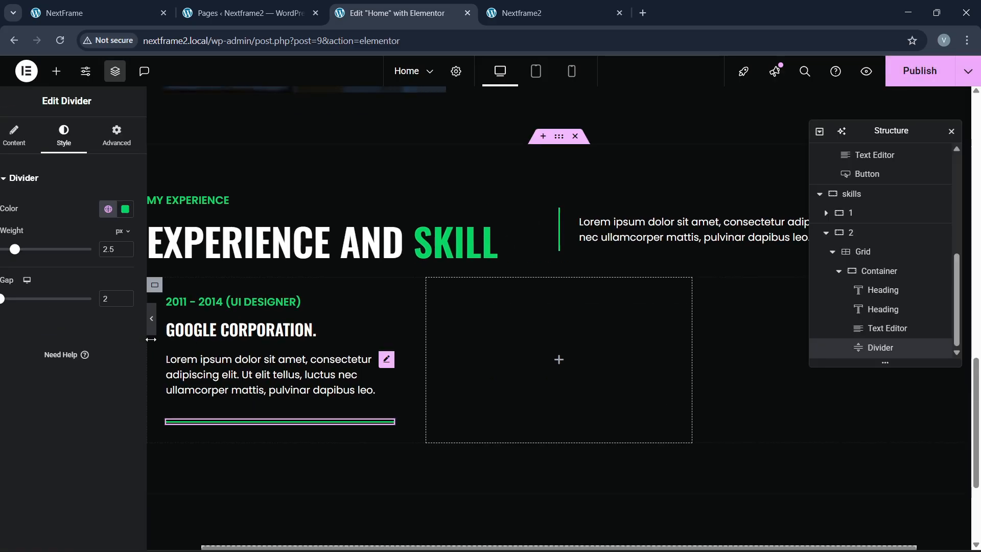
click(879, 271)
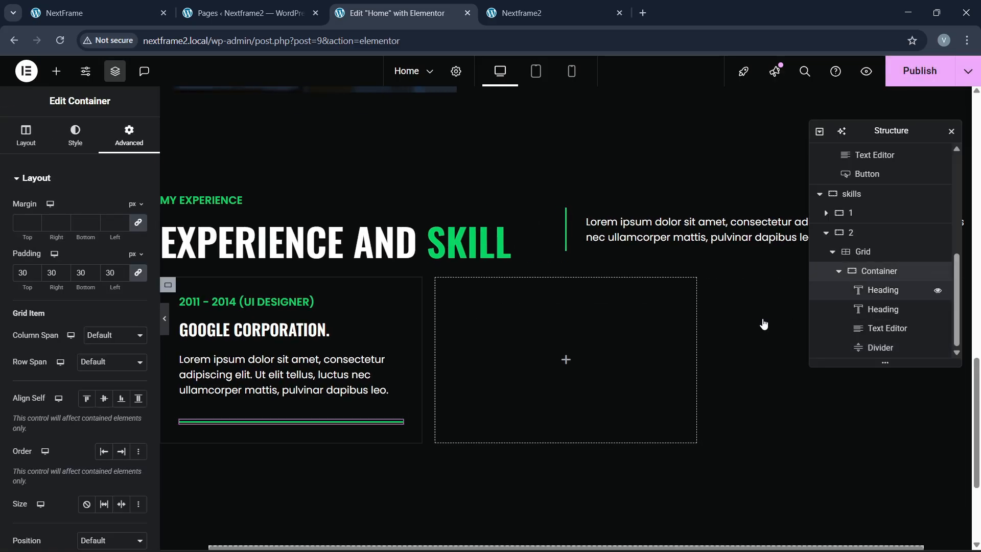
Step: Give the card a 2 px solid dark border with 10 px rounded corners
click(75, 136)
click(36, 316)
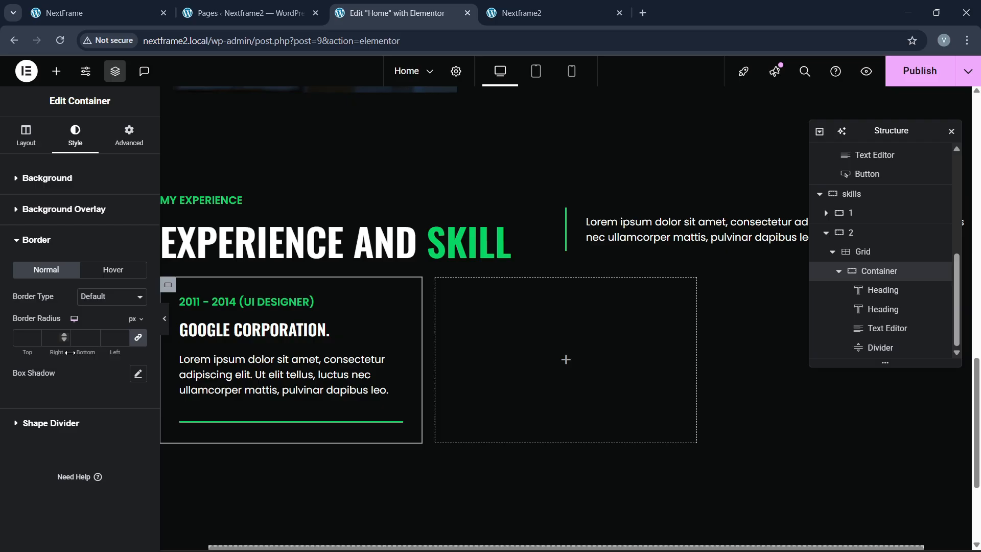
click(102, 305)
click(98, 343)
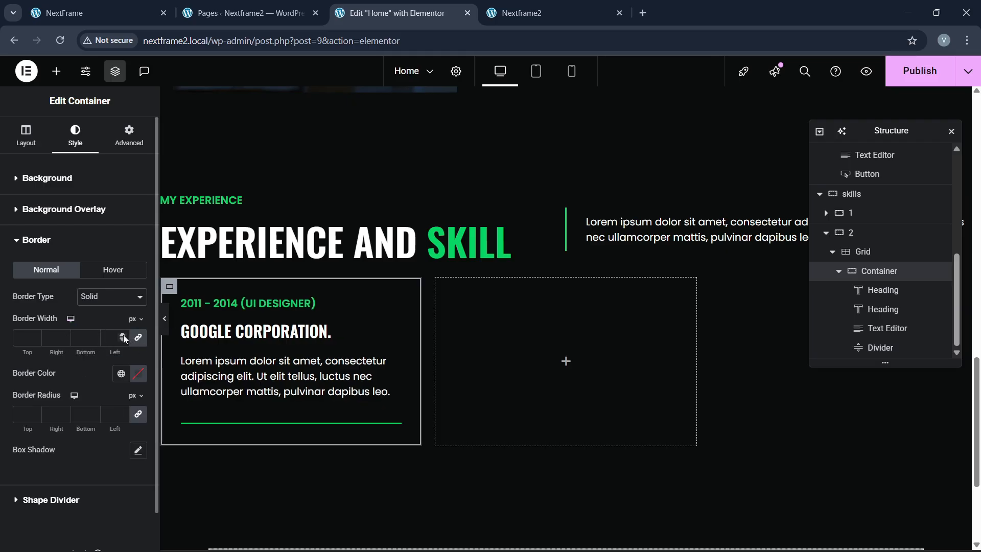
click(124, 335)
click(124, 335)
click(134, 378)
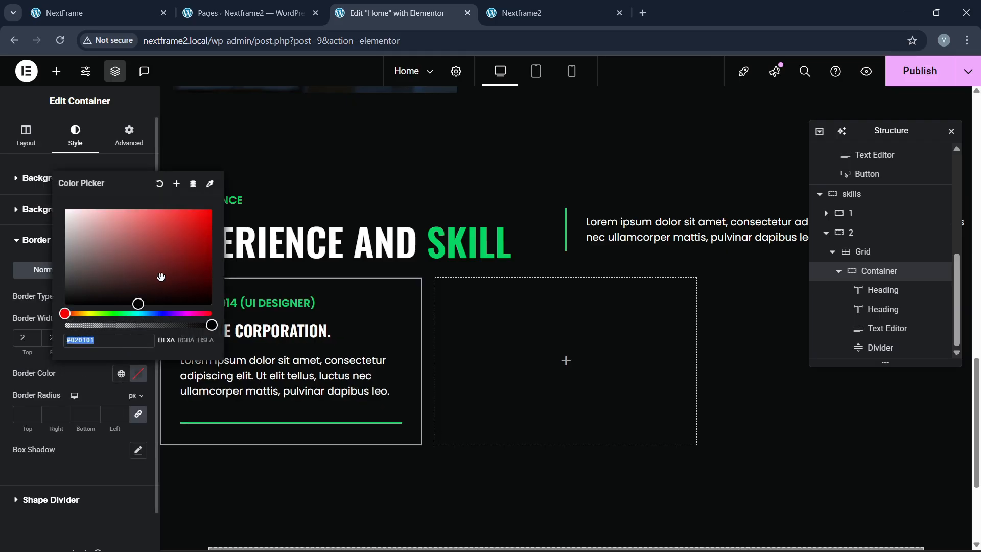
click(98, 280)
click(88, 355)
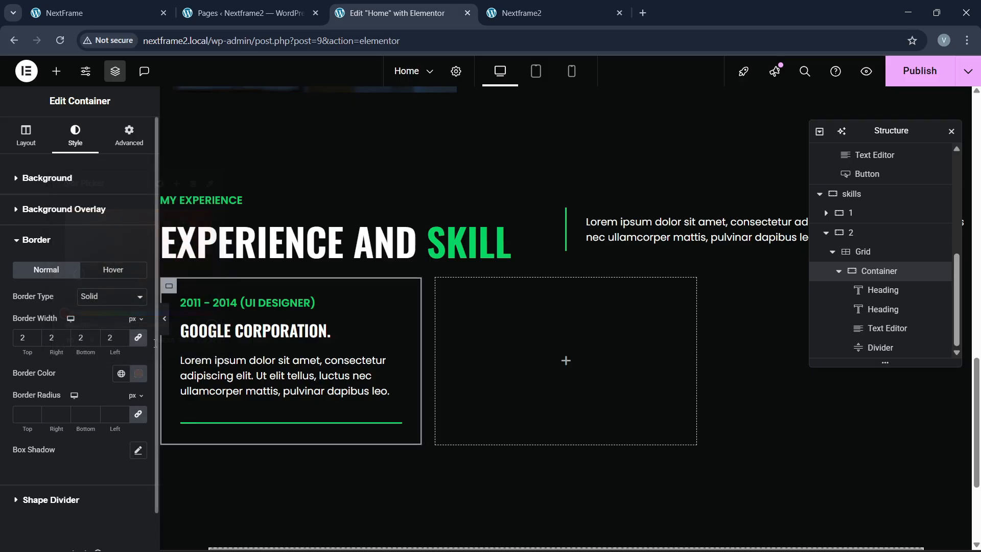
click(166, 325)
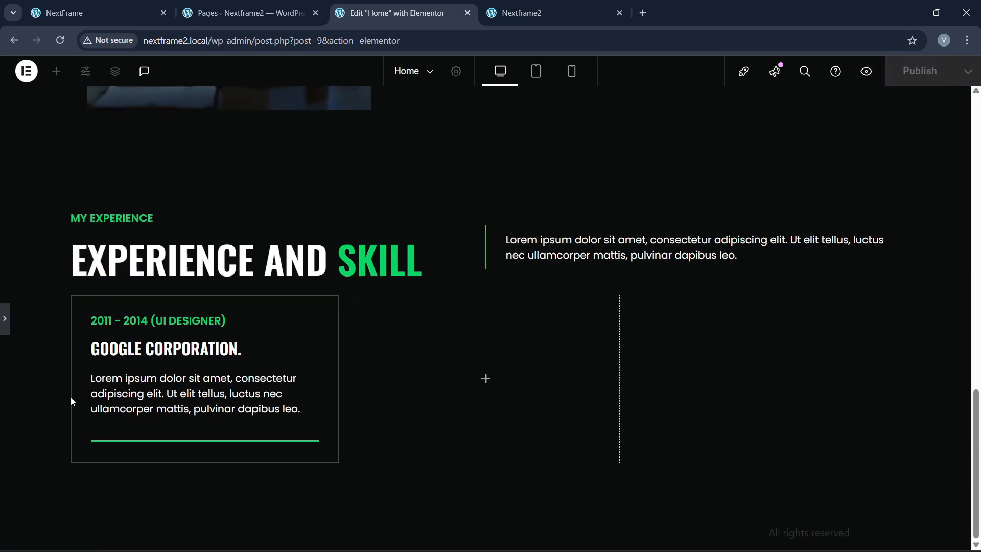
click(5, 331)
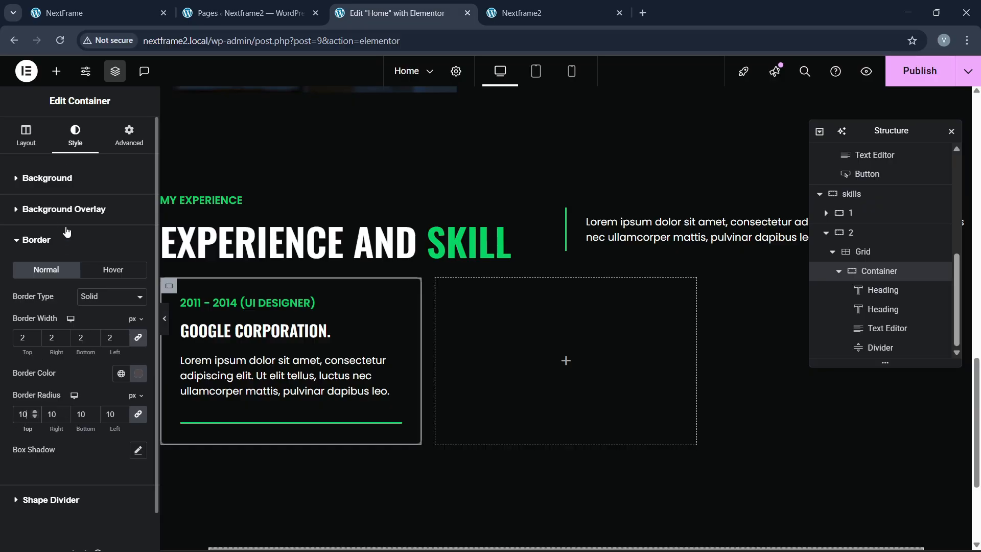
Step: Increase the card's padding from 30 to 50 on all sides and preview it
click(129, 135)
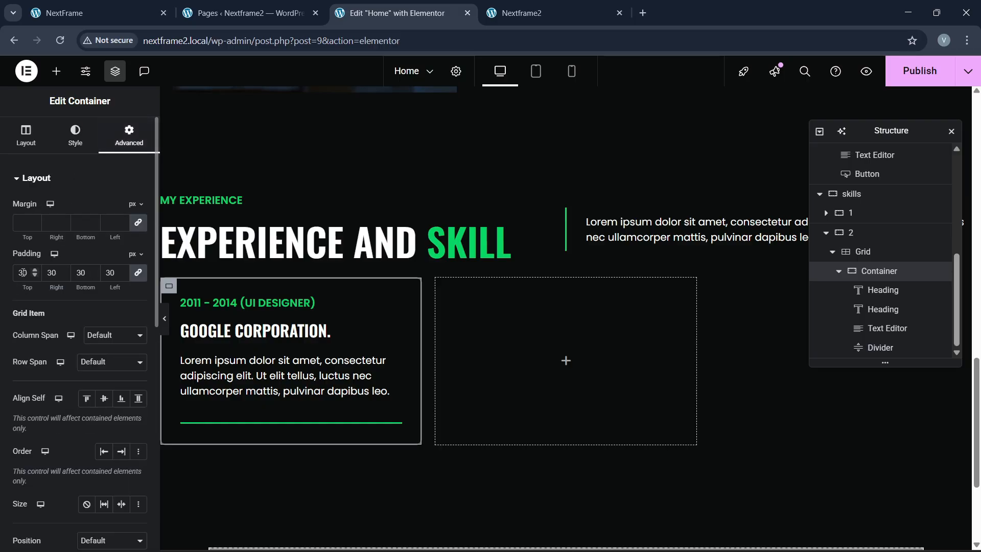
drag(23, 284, 33, 285)
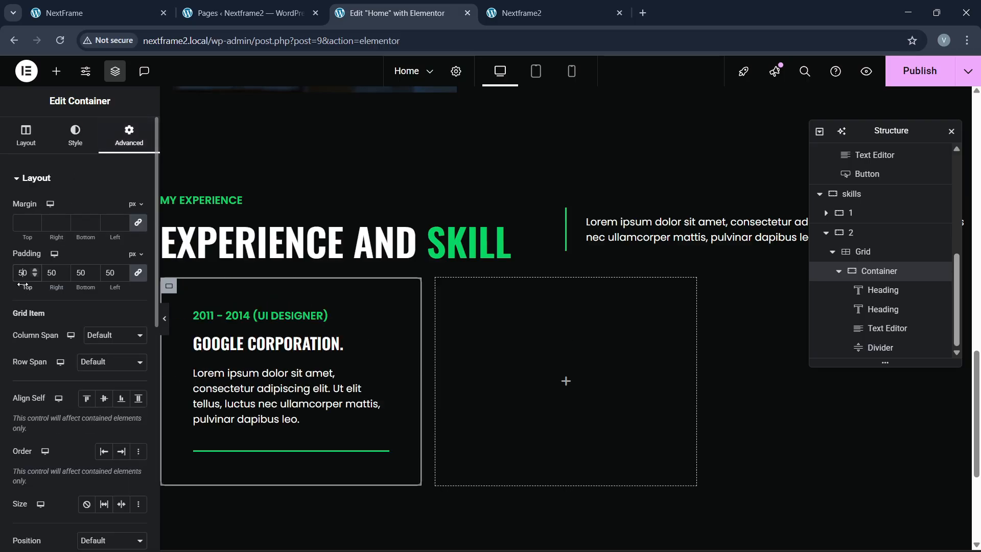
click(165, 320)
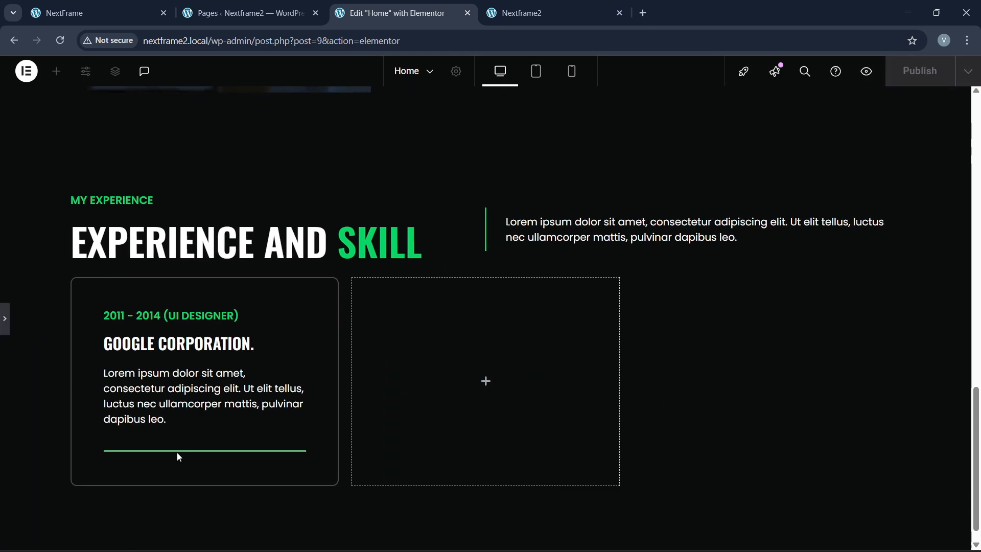
click(5, 322)
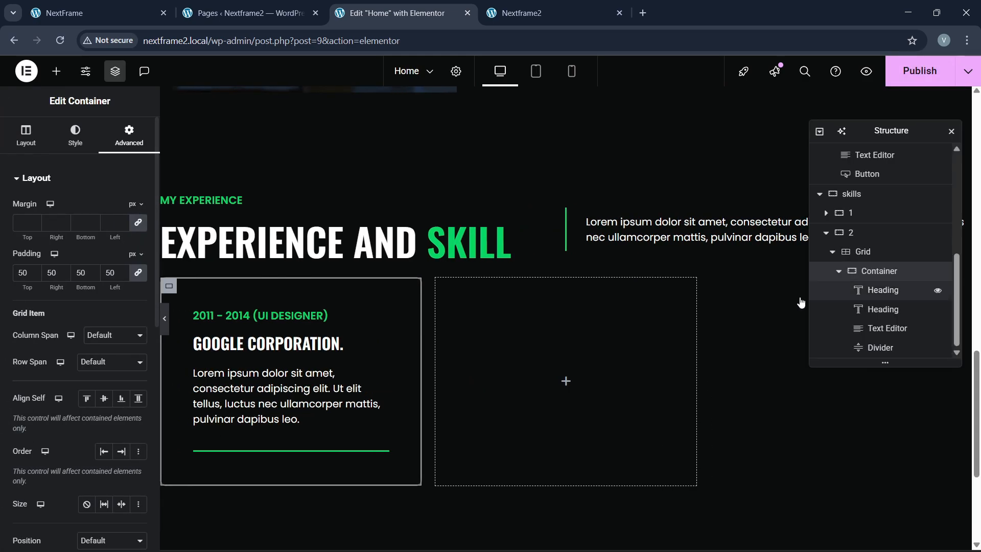
Step: Set the card's hover border type to Solid
click(87, 147)
click(110, 215)
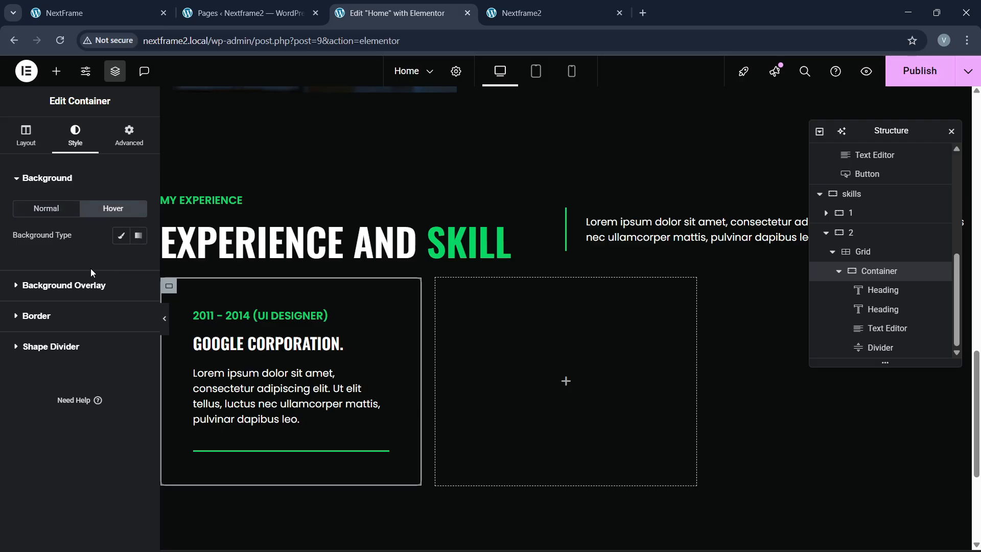
click(58, 320)
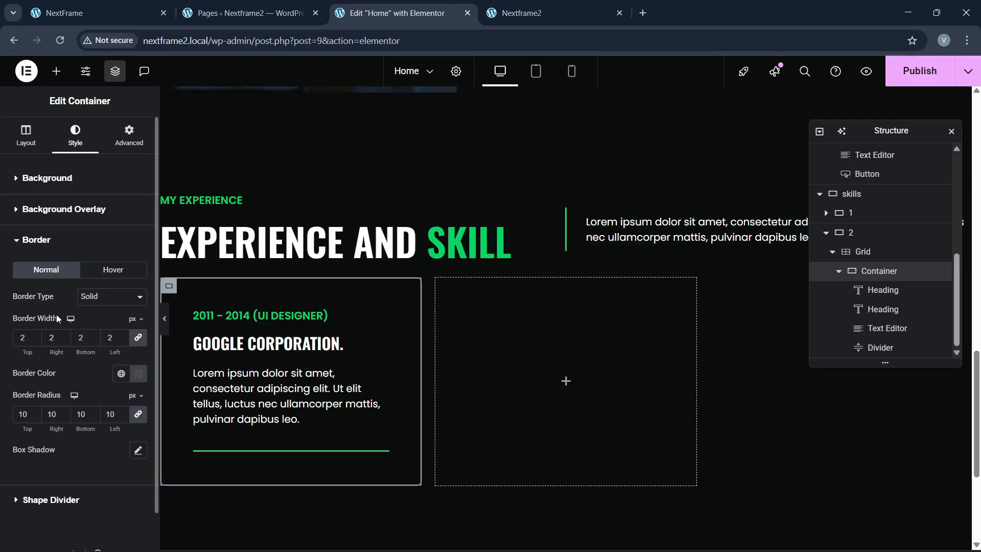
click(97, 276)
click(105, 296)
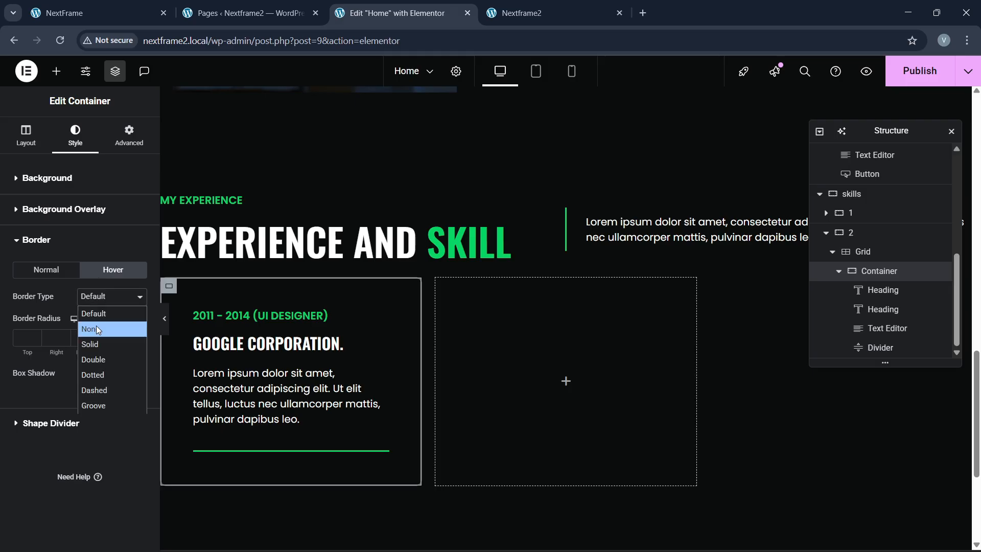
click(92, 337)
click(49, 276)
click(114, 271)
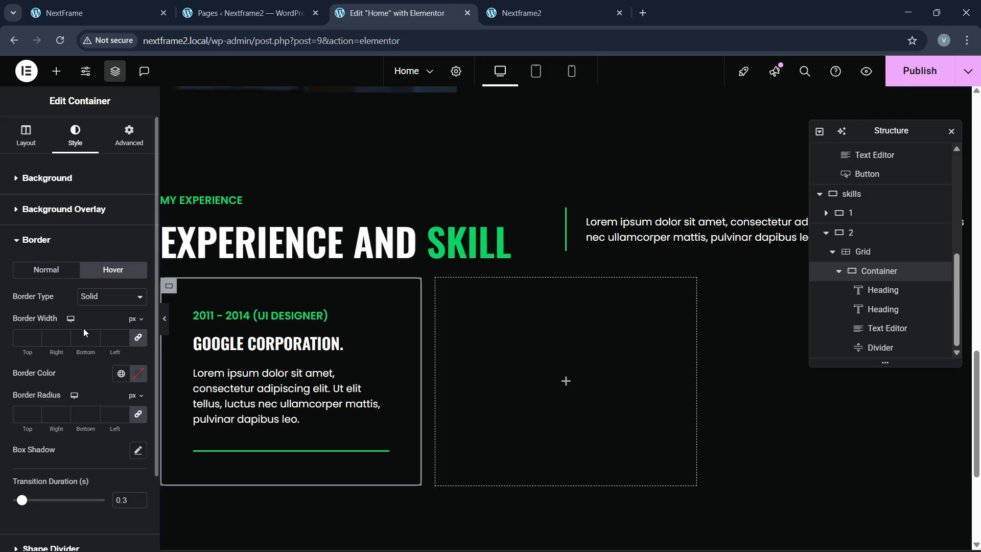
Step: Color the 2 px hover border with the global green and preview the hover effect
click(114, 375)
click(51, 351)
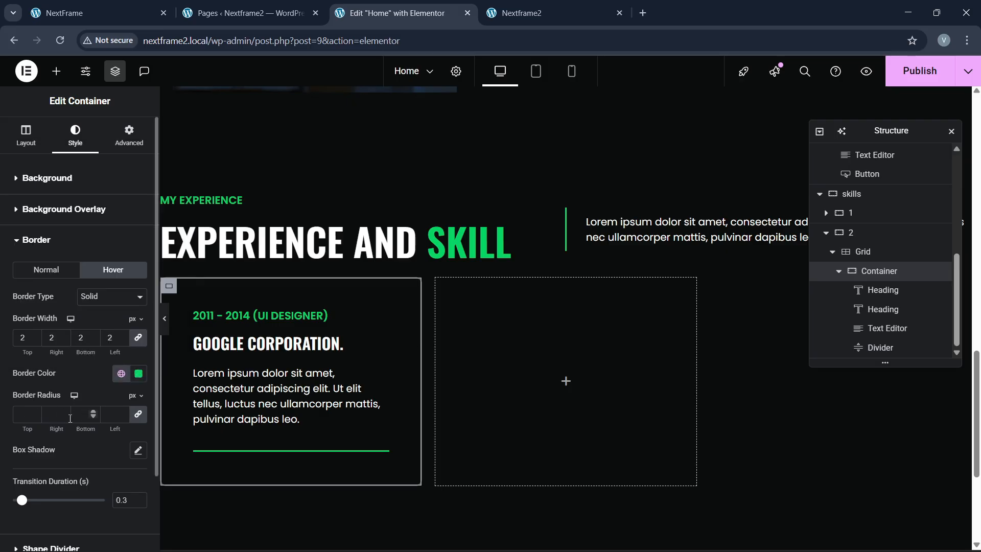
click(32, 273)
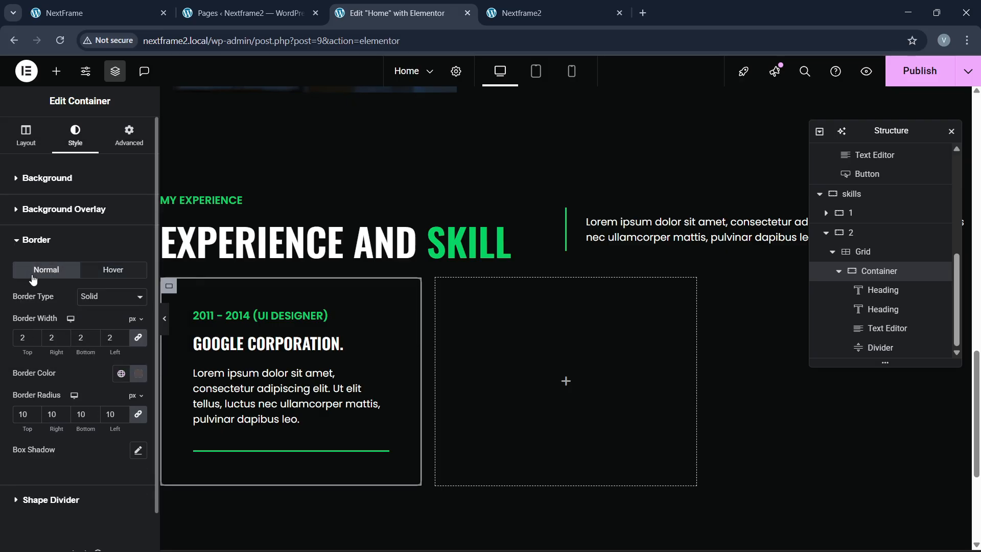
click(98, 278)
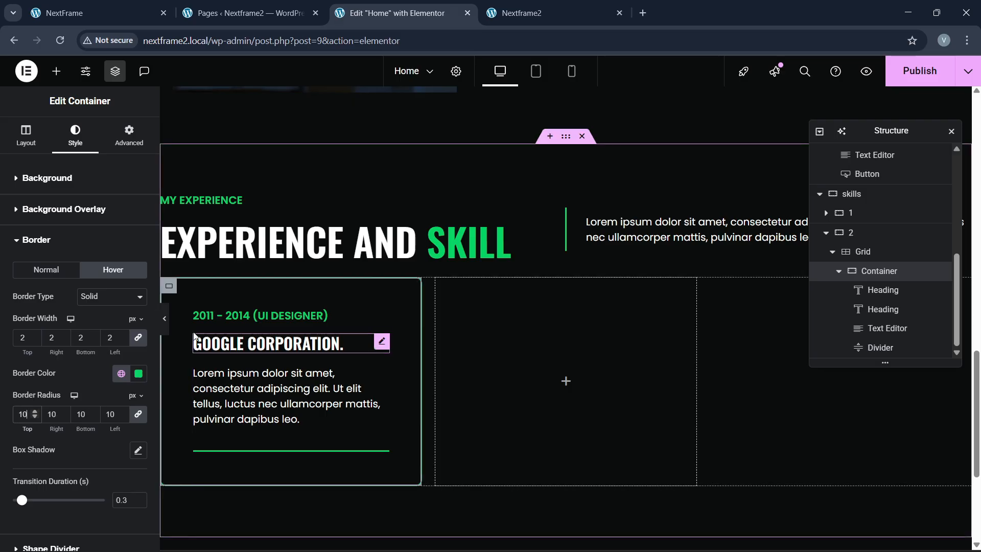
click(165, 318)
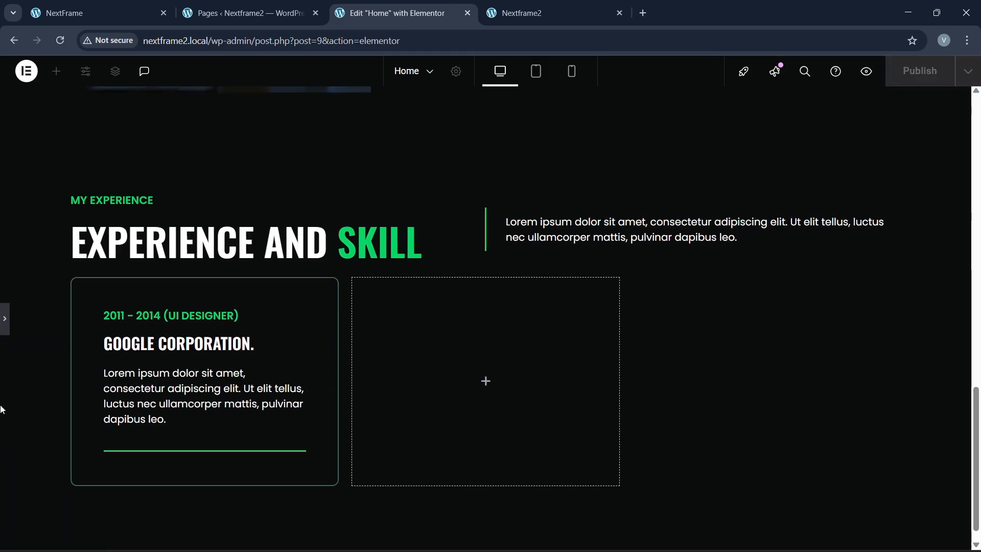
click(4, 319)
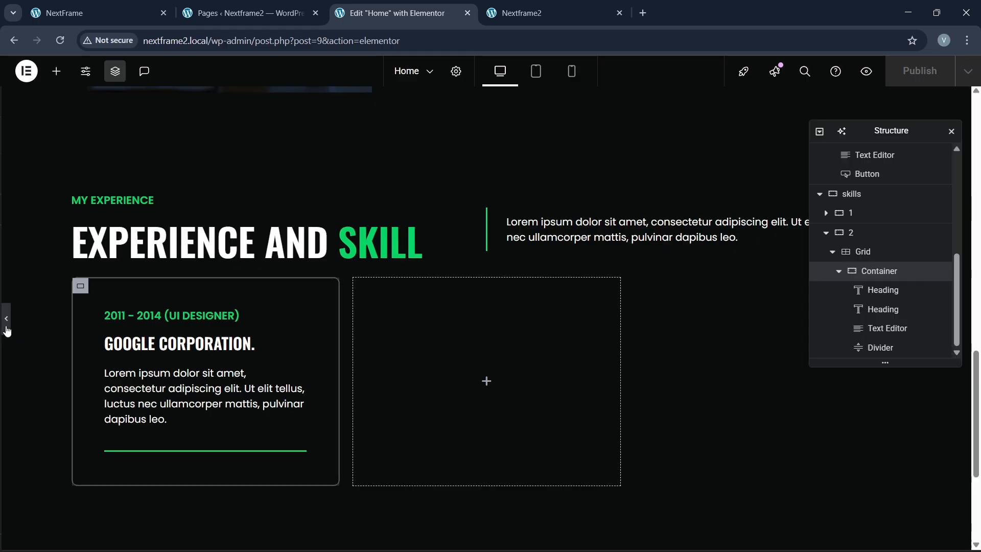
scroll(849, 284, up, 3)
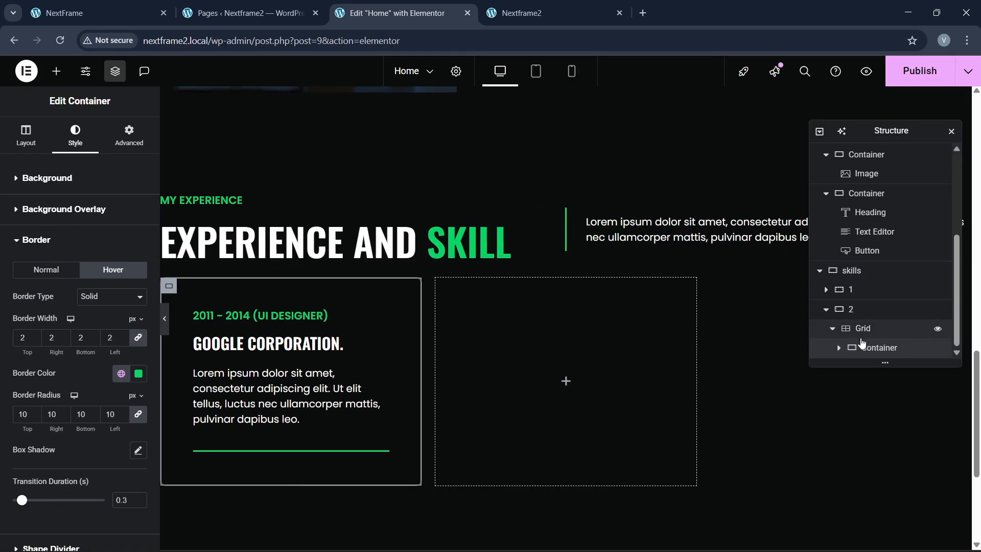
Step: Duplicate the experience card container twice in the Structure navigator
right_click(869, 347)
click(879, 243)
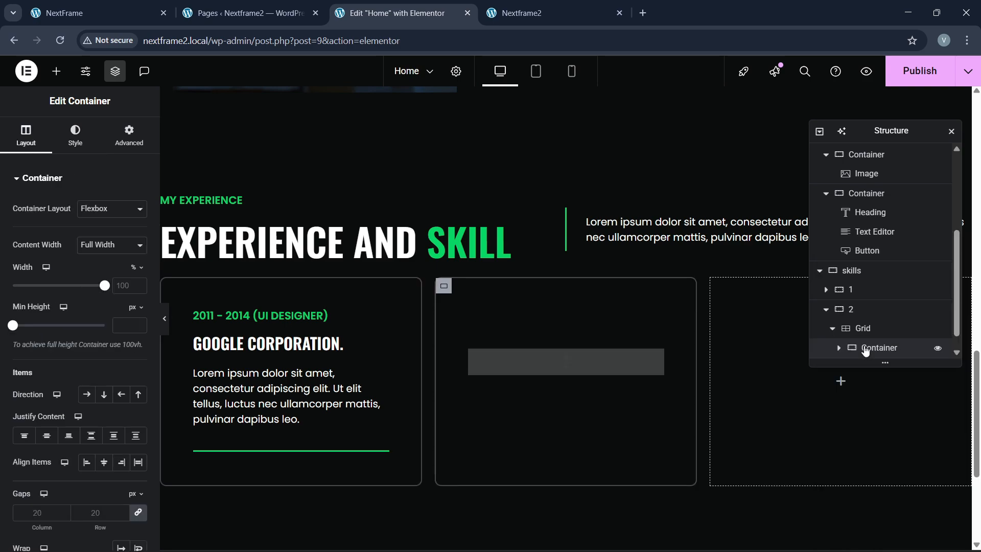
scroll(873, 364, down, 1)
right_click(877, 354)
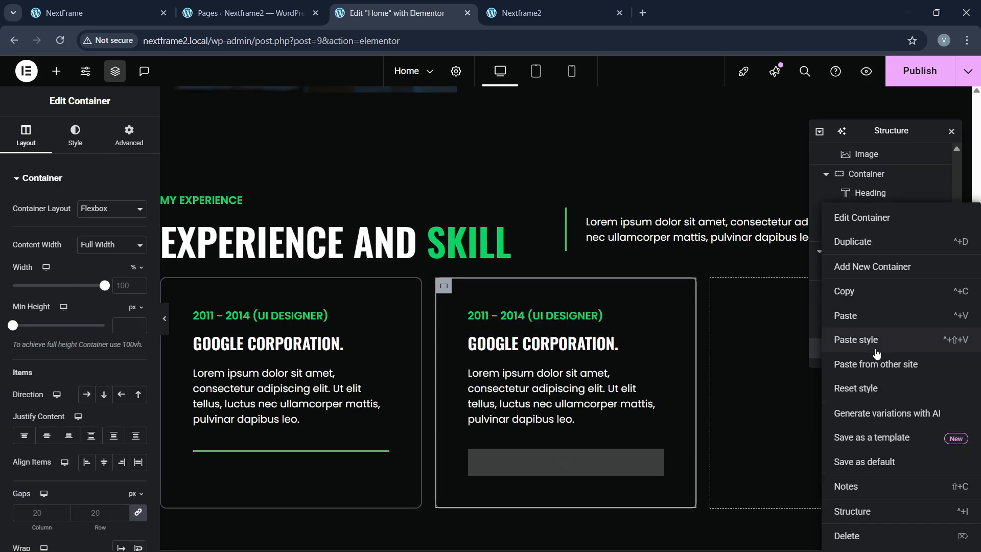
click(882, 248)
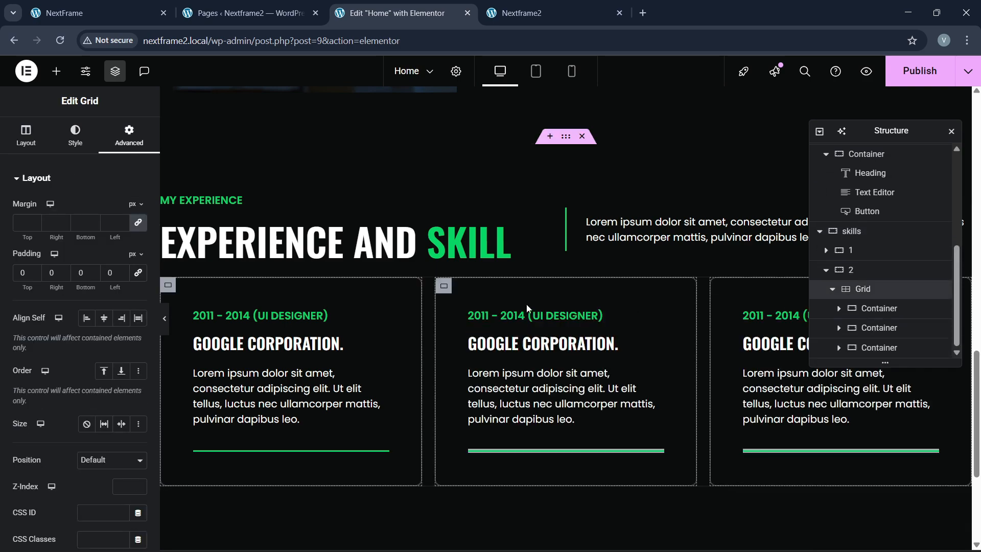
click(75, 148)
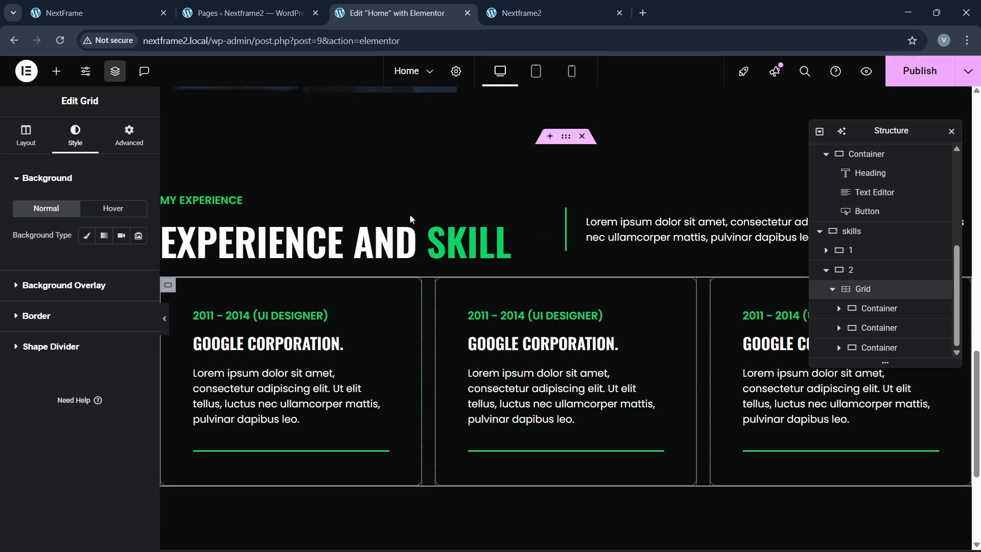
Step: Set the grid's linked gaps to 40
click(46, 141)
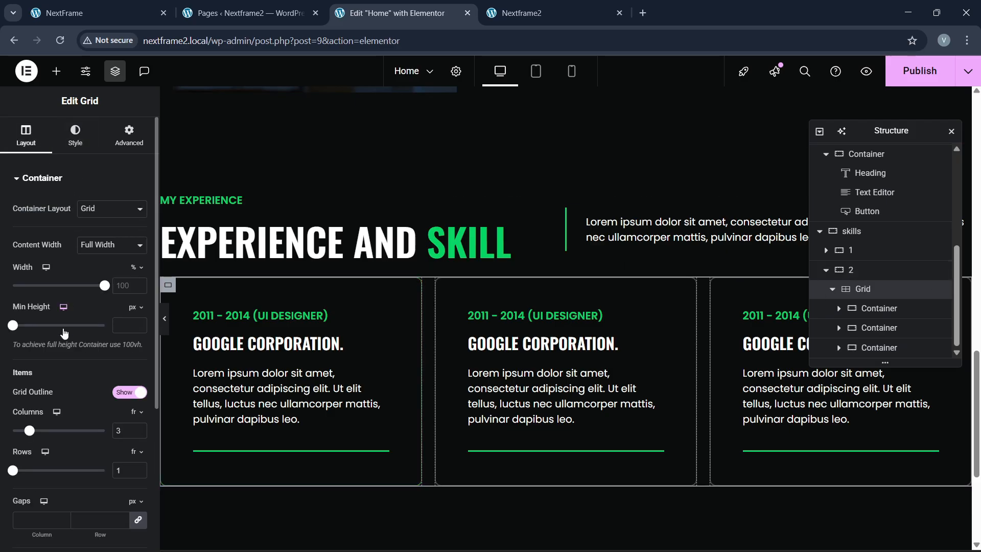
scroll(64, 333, down, 3)
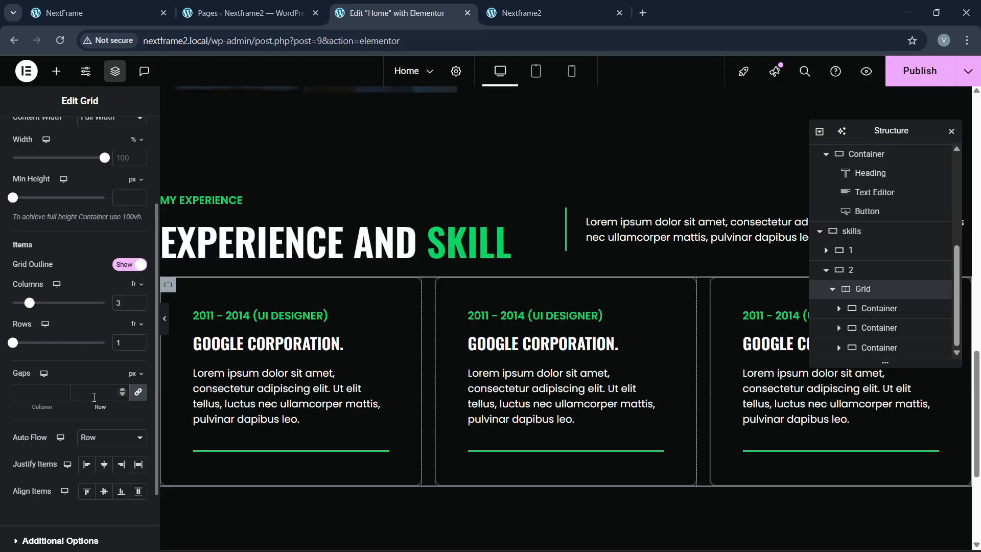
click(94, 393)
text(40)
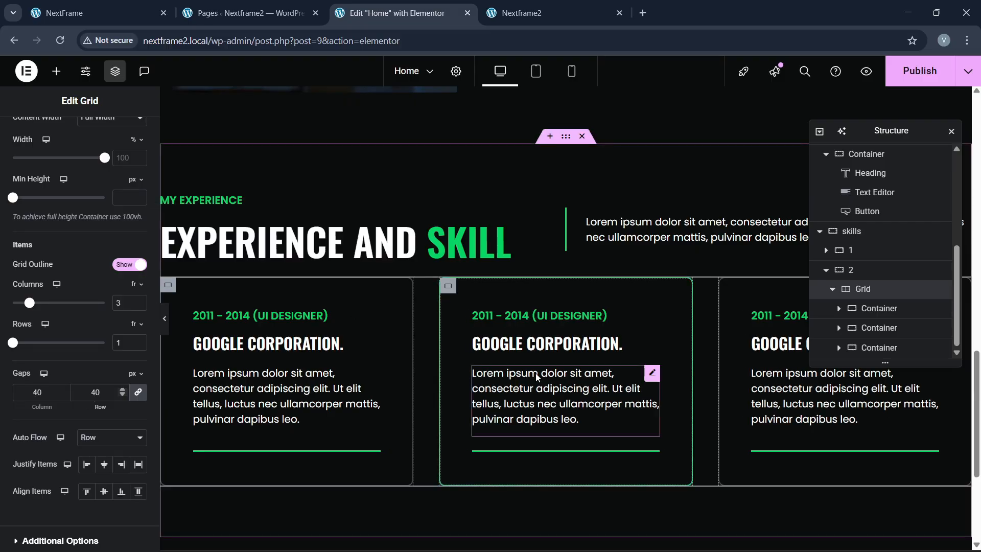
Step: Compare with the live site's experience cards, noting the 01 numeral, then return
click(241, 12)
click(118, 5)
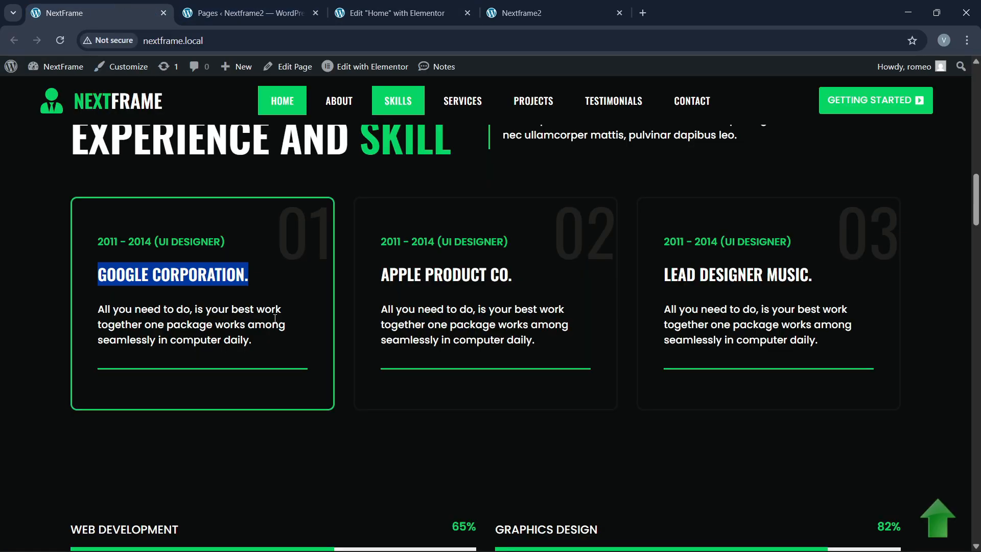
scroll(275, 319, up, 1)
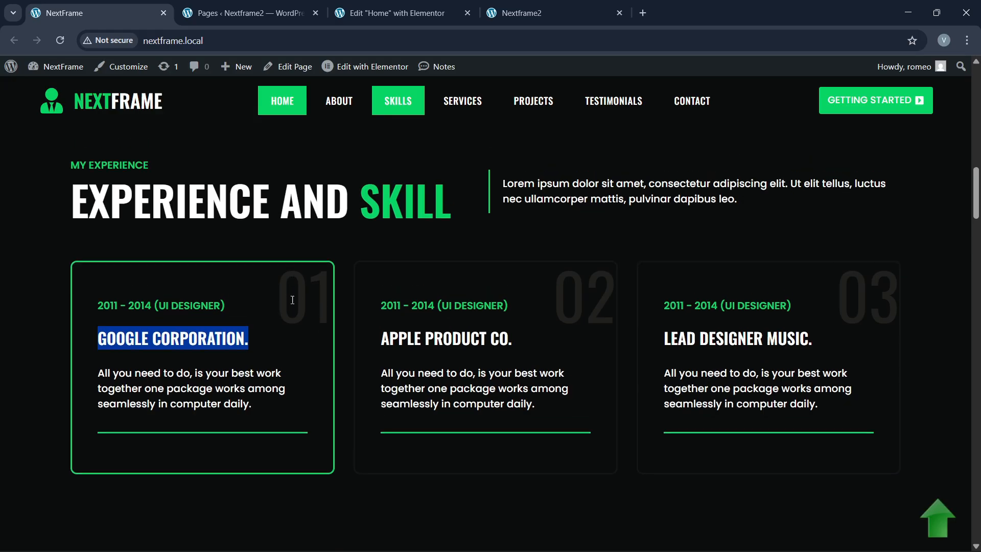
double_click(293, 300)
click(393, 13)
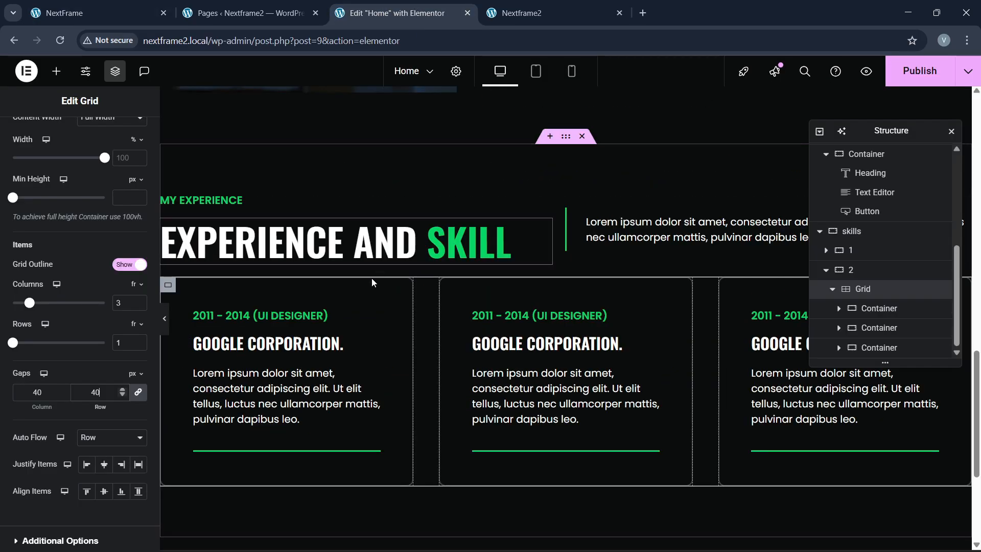
click(57, 71)
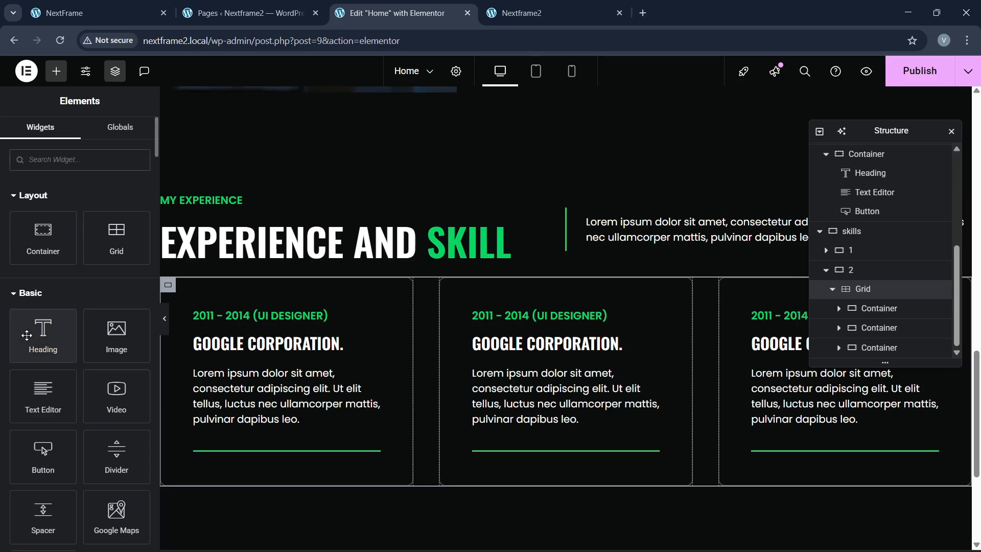
Step: Add a heading at the top of the first card and change its text to 01
drag(27, 335, 287, 317)
drag(116, 232, 1, 243)
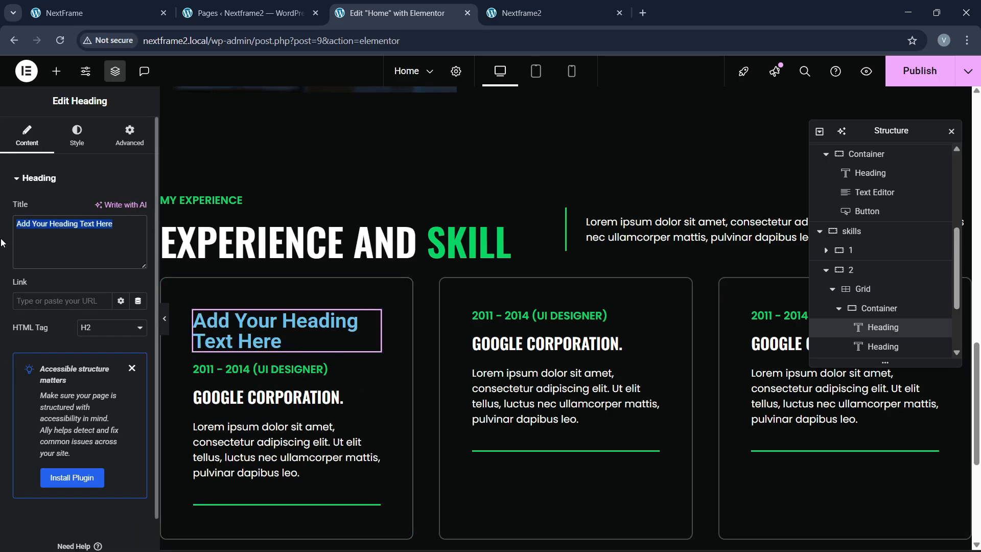
text(01)
Step: Set the 01 heading's typography to Oswald font at 100 px size
click(76, 135)
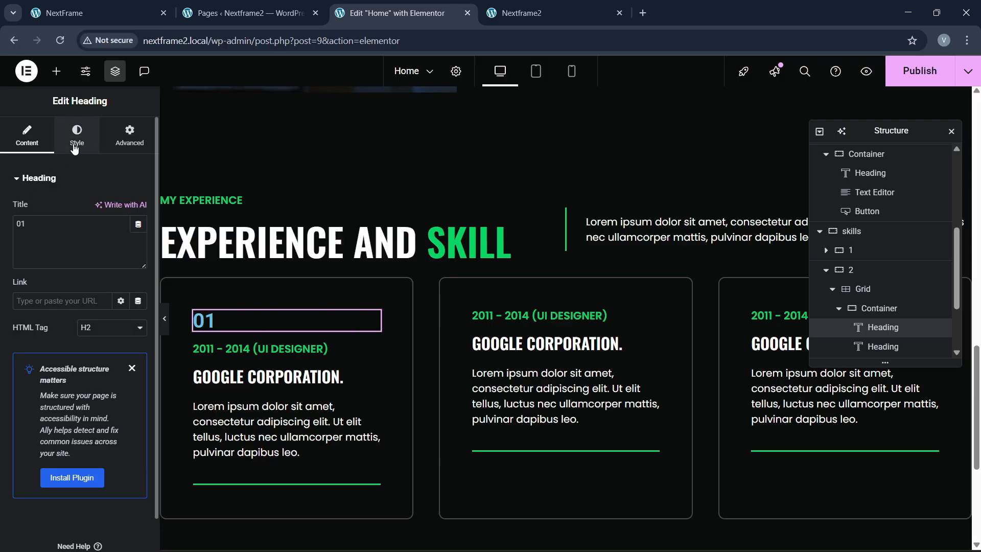
click(138, 245)
click(105, 306)
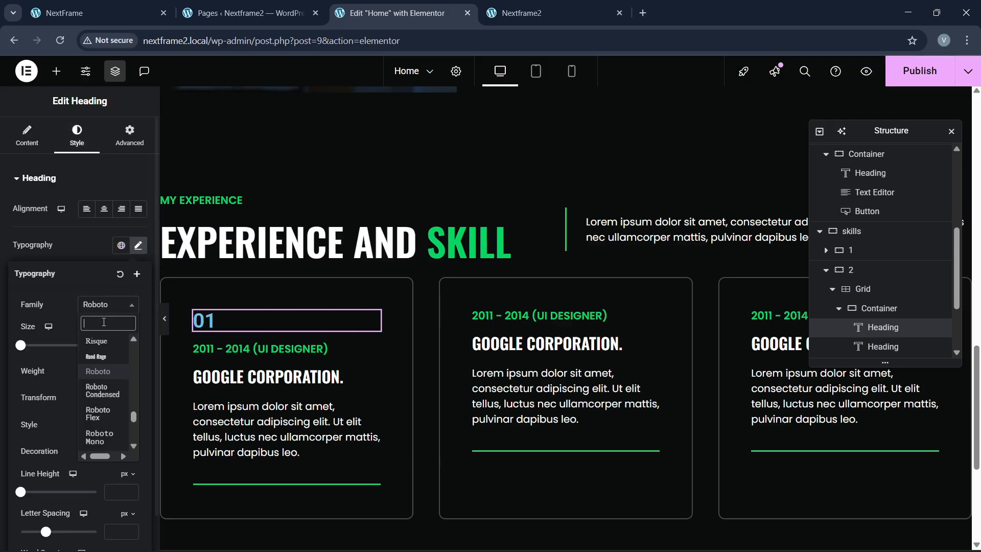
text(oswald)
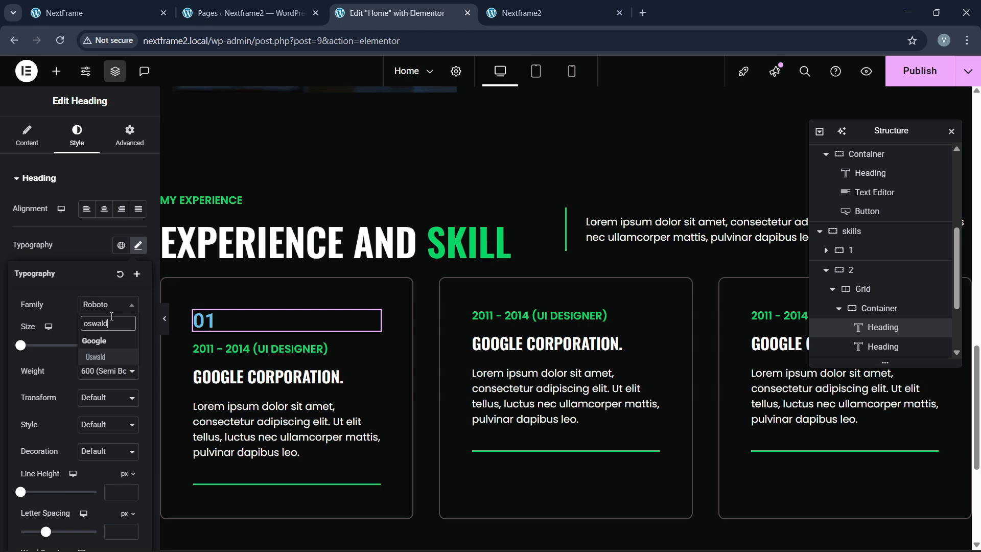
key(Return)
click(132, 345)
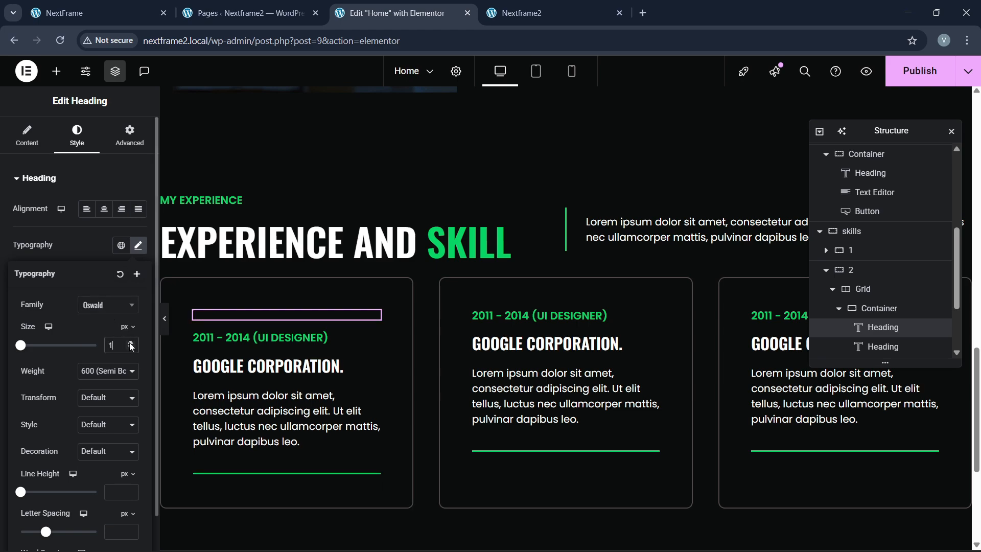
drag(131, 346, 132, 346)
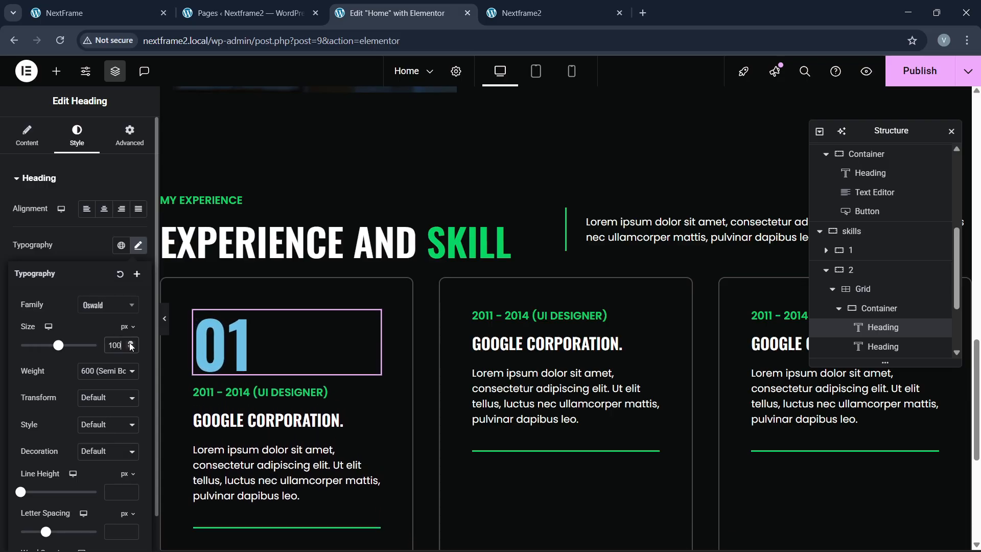
Step: Give the 01 number Absolute position anchored to the card's right edge
click(96, 251)
click(129, 137)
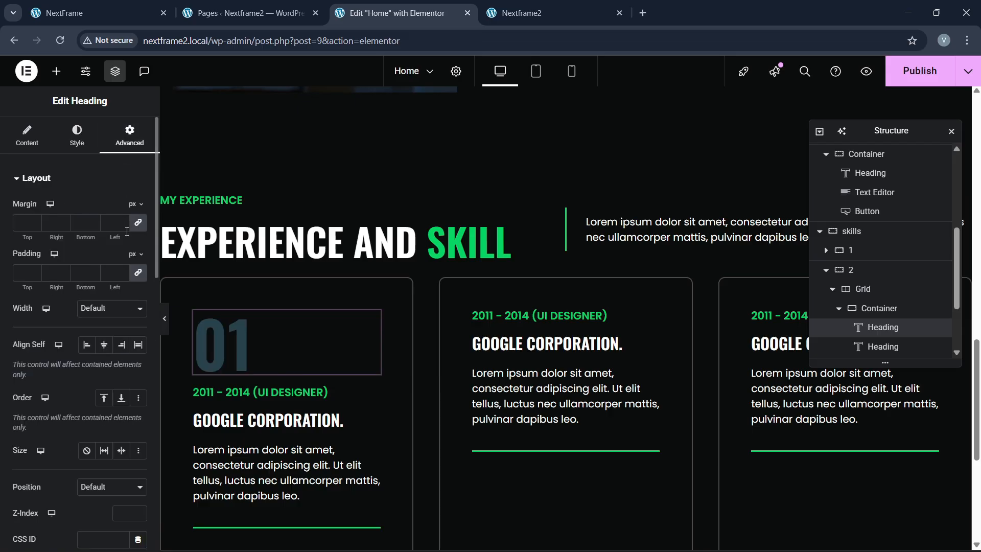
scroll(102, 347, down, 3)
click(111, 359)
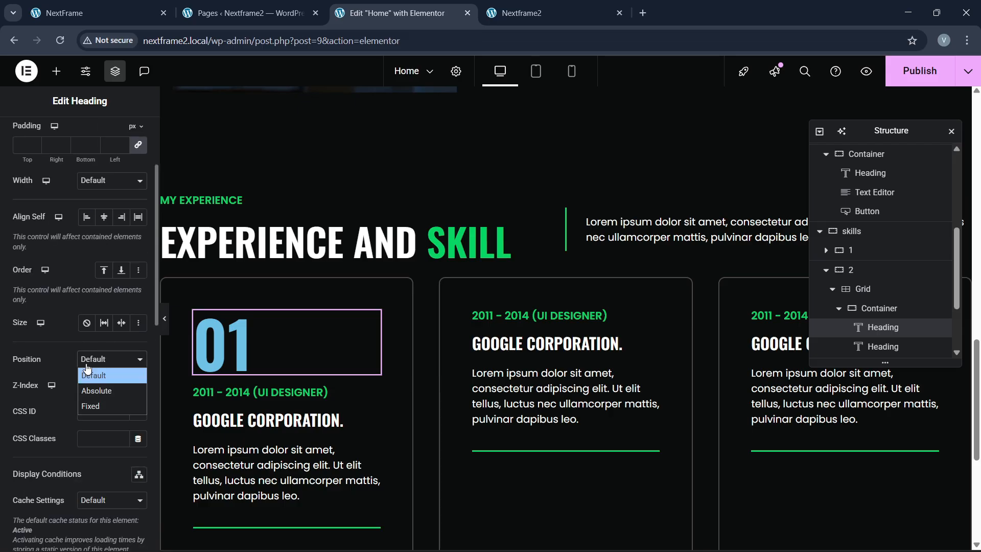
click(97, 390)
scroll(125, 430, down, 3)
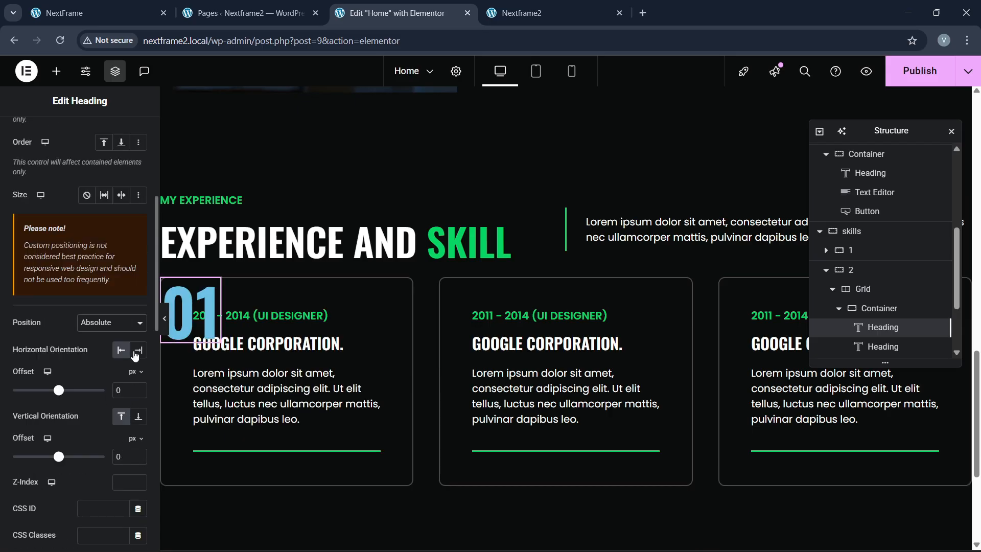
click(138, 350)
scroll(101, 298, up, 4)
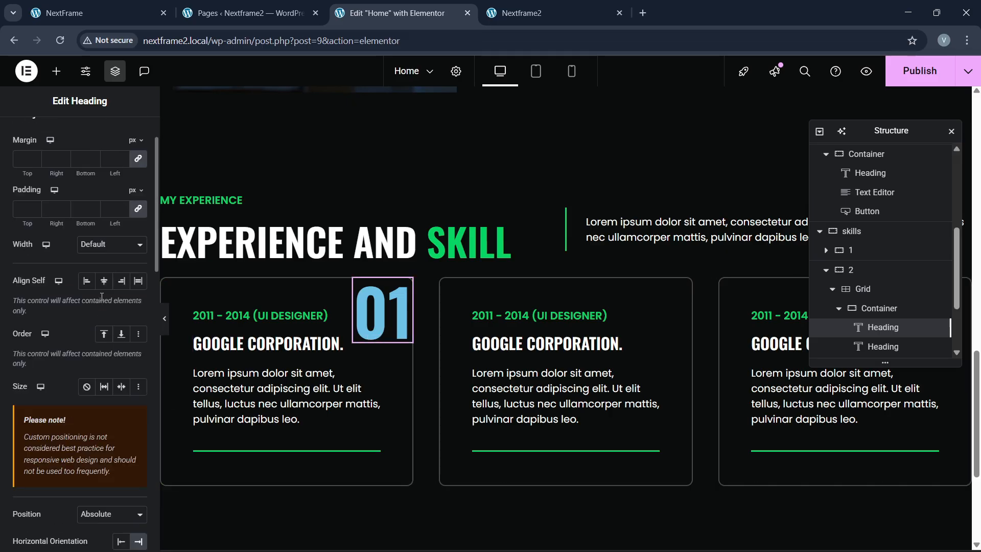
scroll(97, 265, up, 2)
Step: Colour the 01 number with the site's global dark grey
click(76, 135)
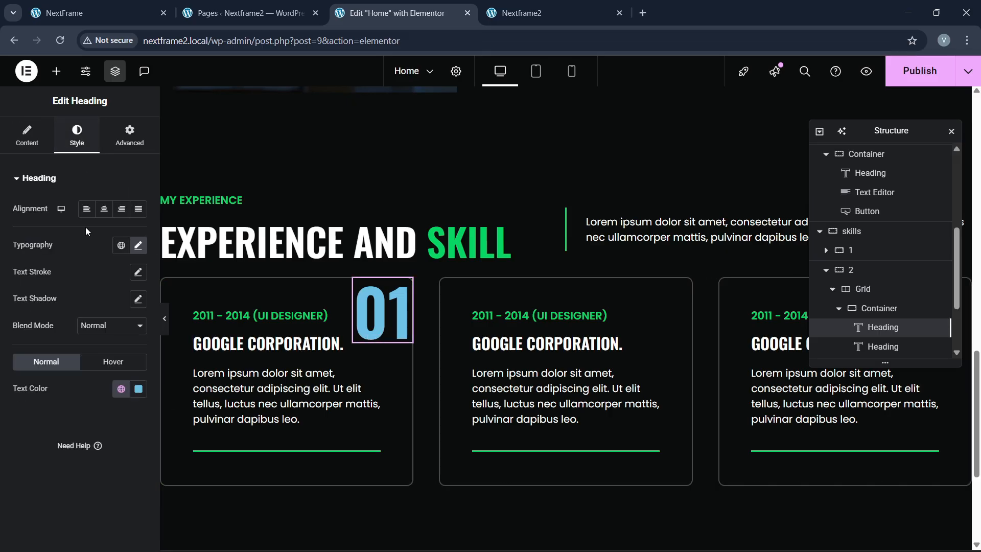
click(141, 391)
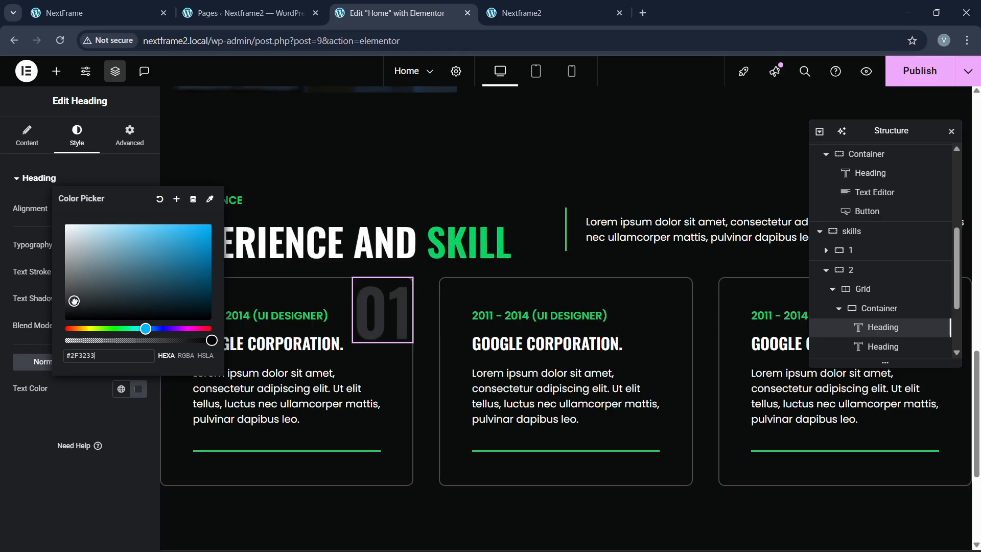
click(122, 389)
click(66, 364)
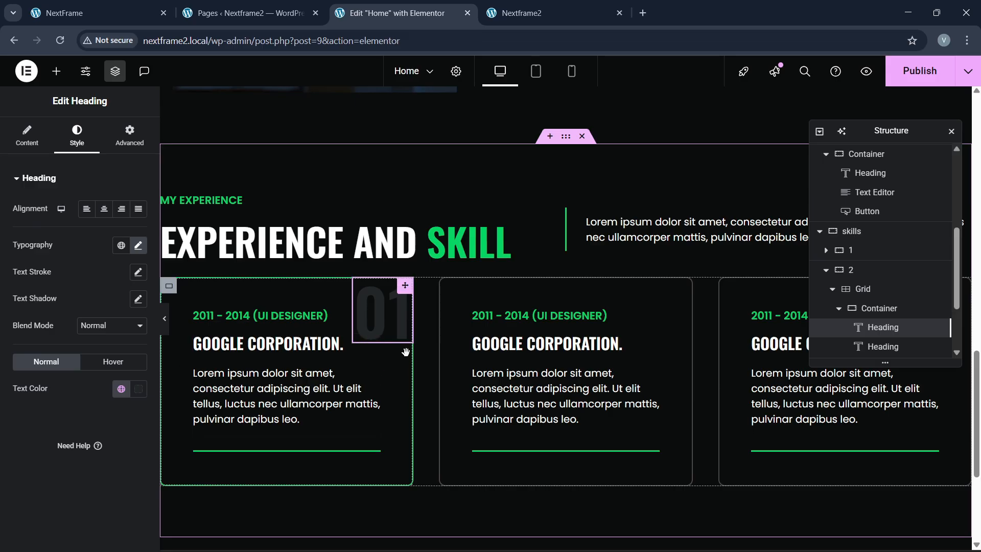
Step: Copy the 01 heading and paste it into the second and third cards
right_click(390, 317)
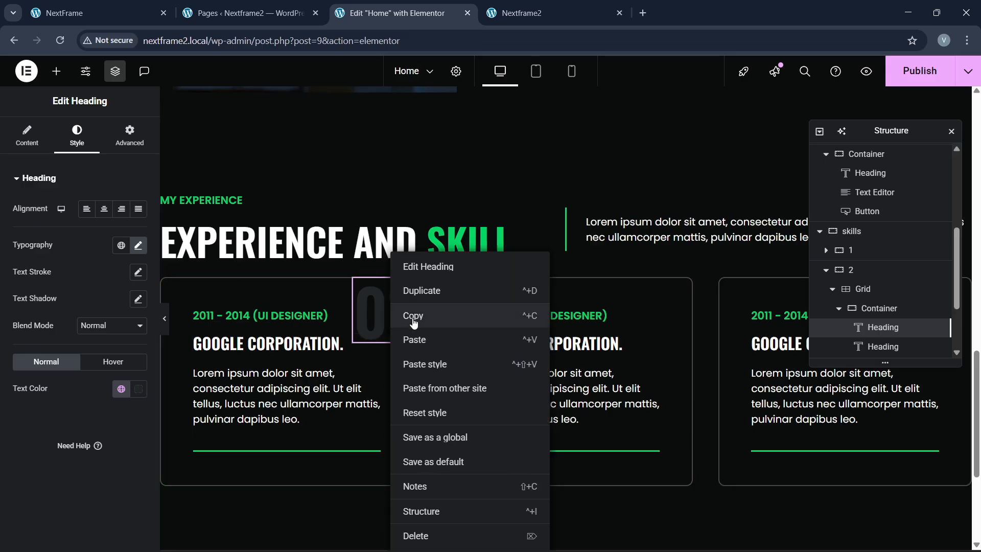
click(408, 314)
right_click(527, 315)
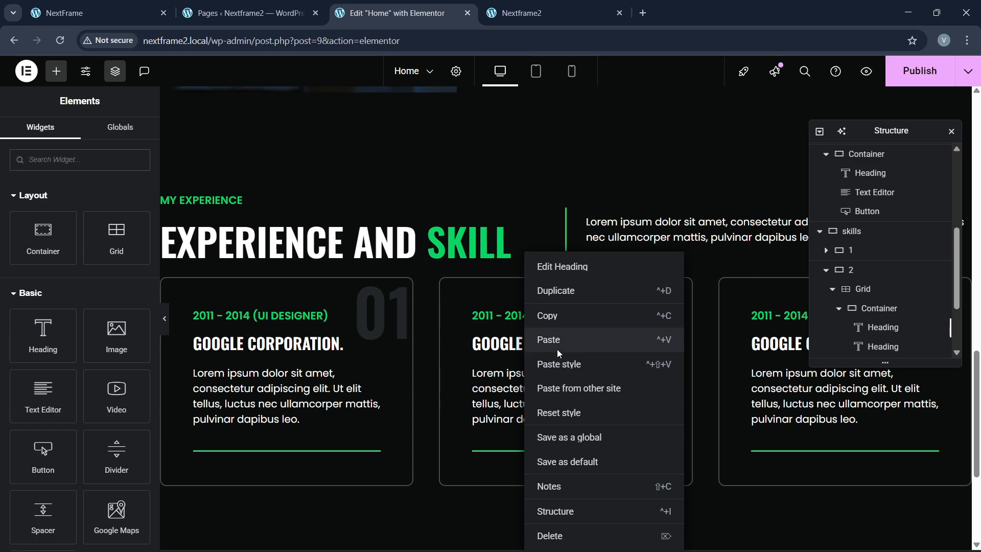
click(557, 339)
right_click(782, 316)
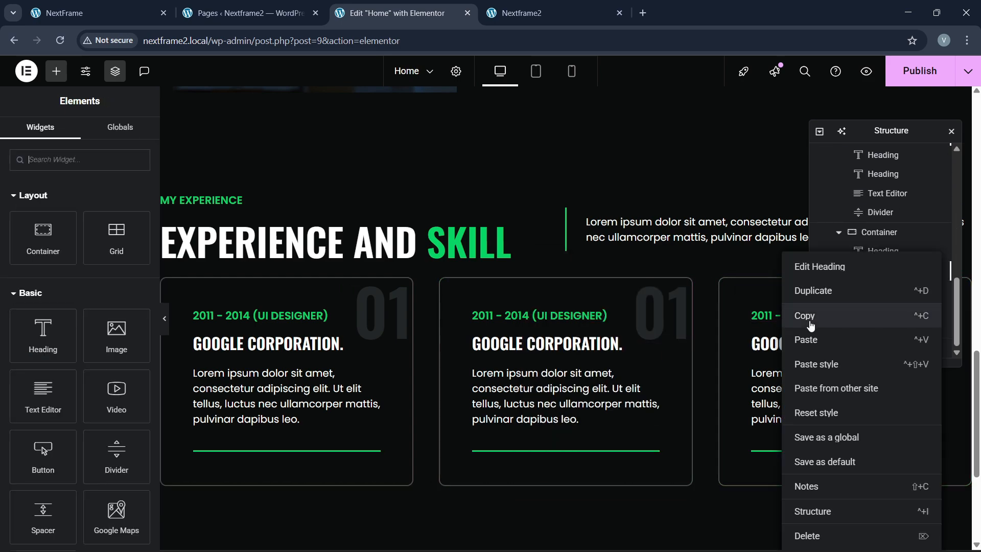
click(818, 342)
Step: Change the pasted numbers to 02 and 03, then compare with the reference site's cards
click(674, 335)
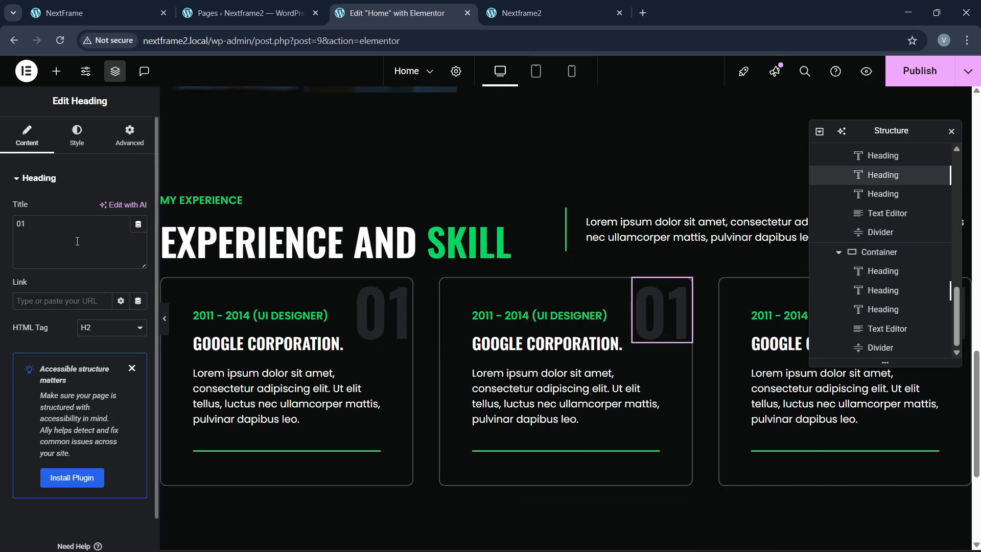
key(BackSpace)
text(2)
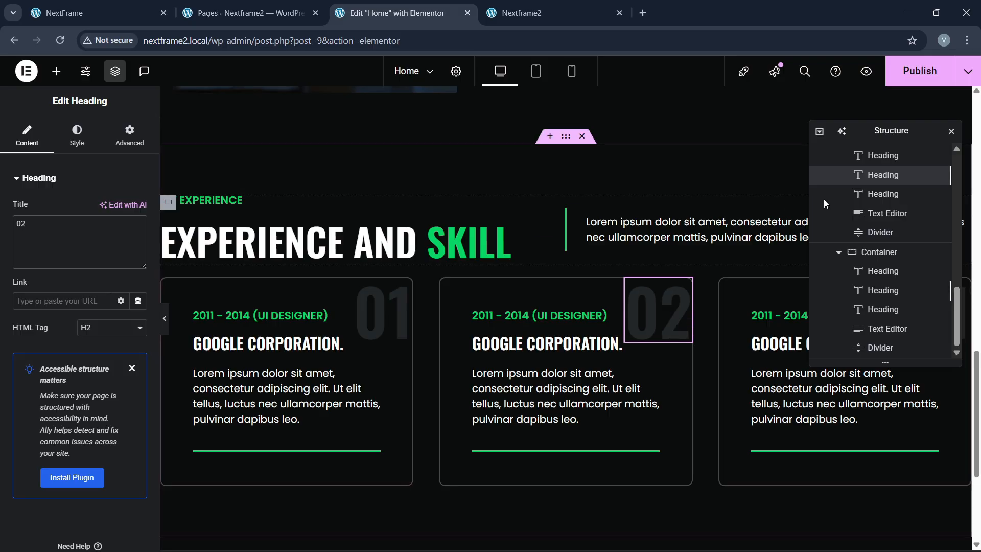
drag(859, 153, 562, 283)
click(925, 316)
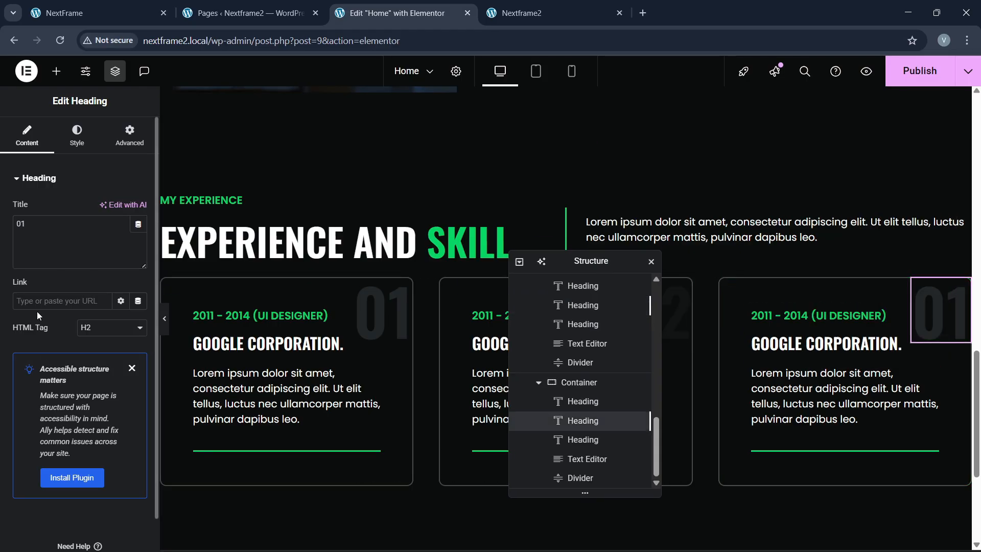
click(47, 256)
key(BackSpace)
text(4)
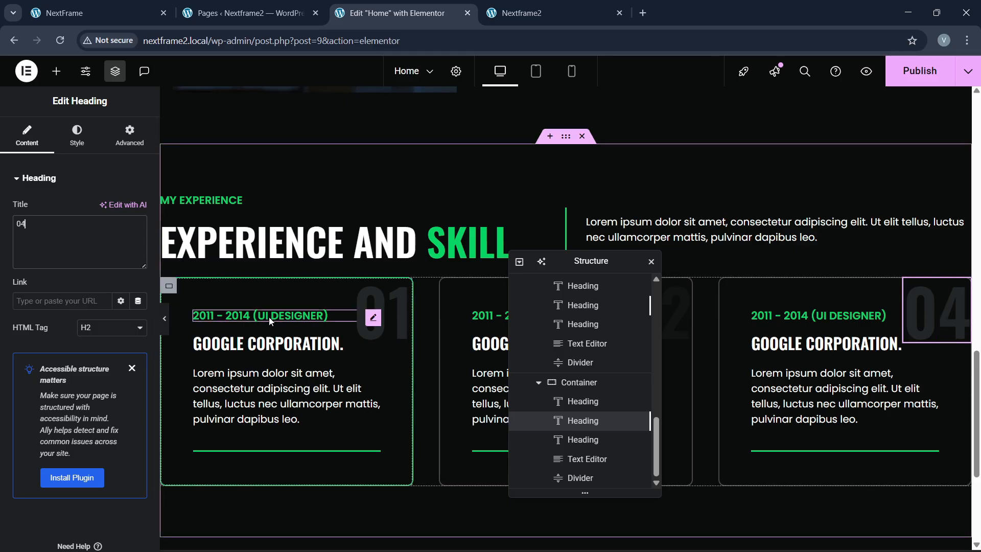
drag(564, 270, 502, 281)
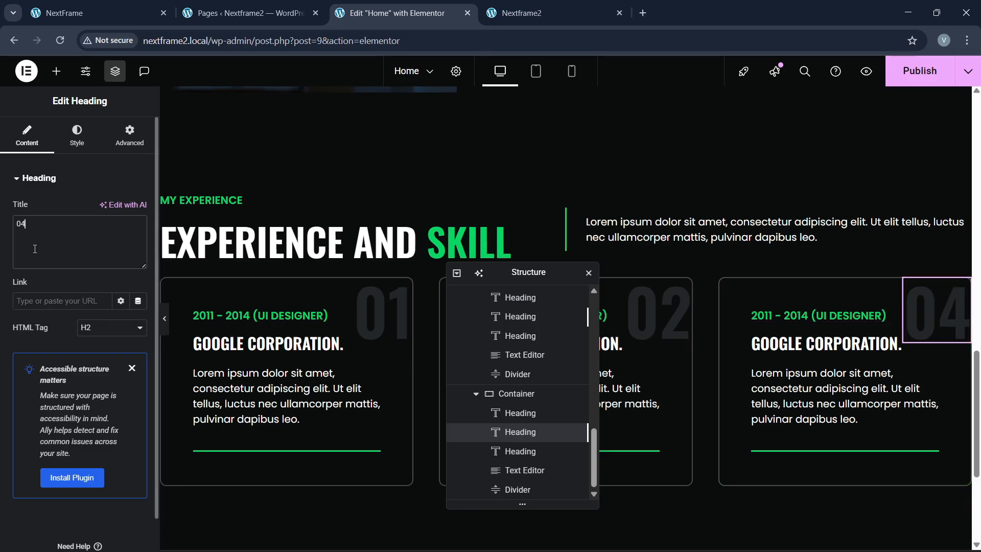
key(BackSpace)
text(3)
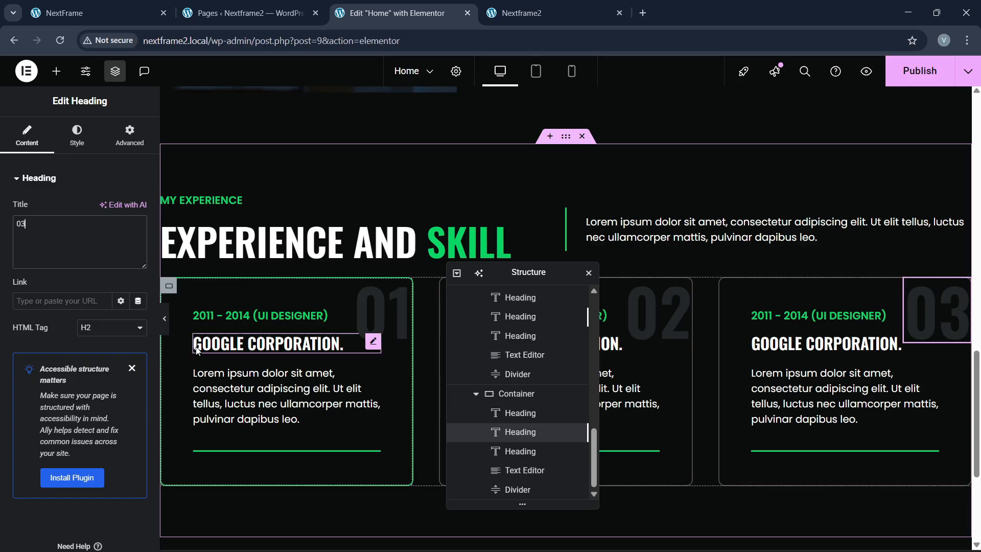
click(59, 13)
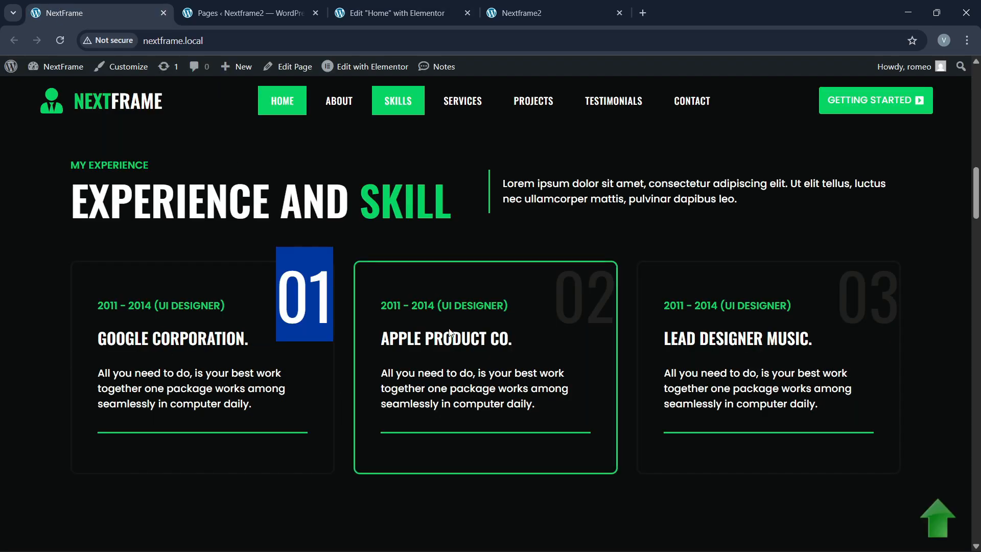
click(393, 13)
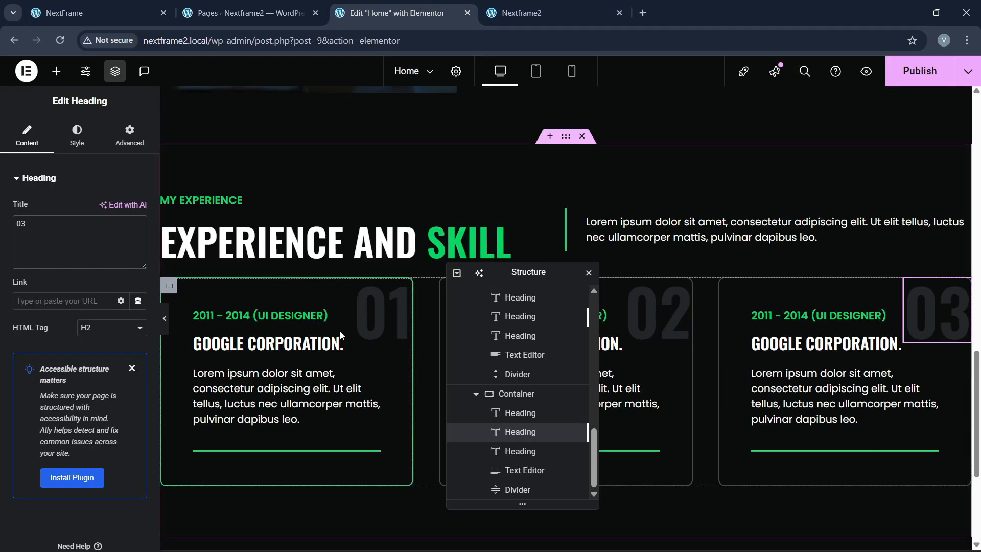
Step: Select the outer skills section, set its row and column gaps to 60 px, and publish
scroll(530, 391, up, 3)
scroll(530, 391, up, 2)
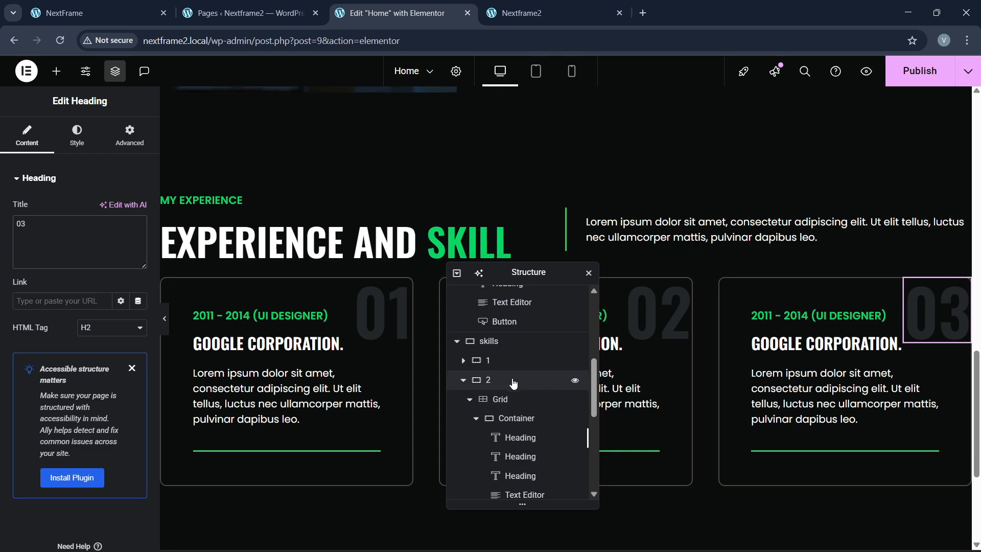
click(510, 380)
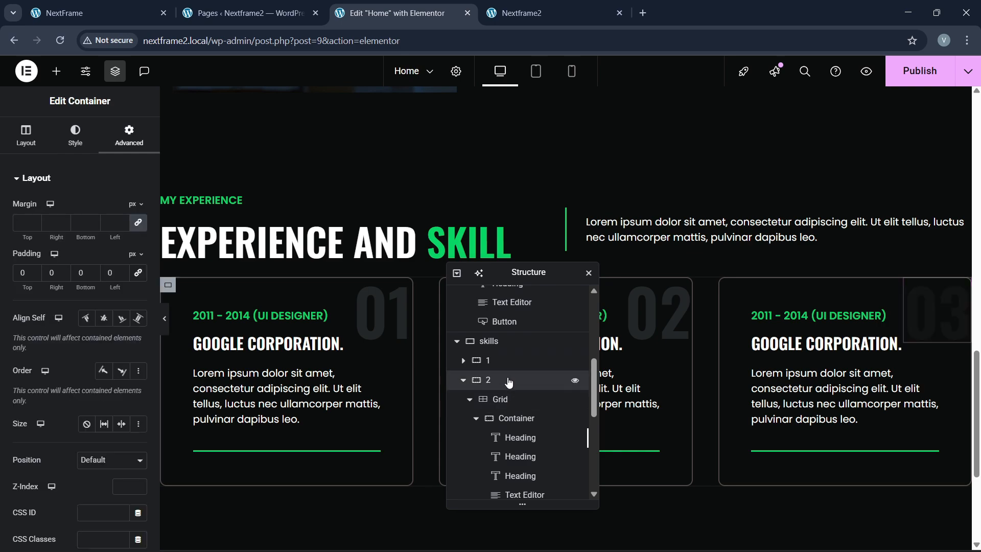
click(488, 340)
scroll(73, 391, down, 3)
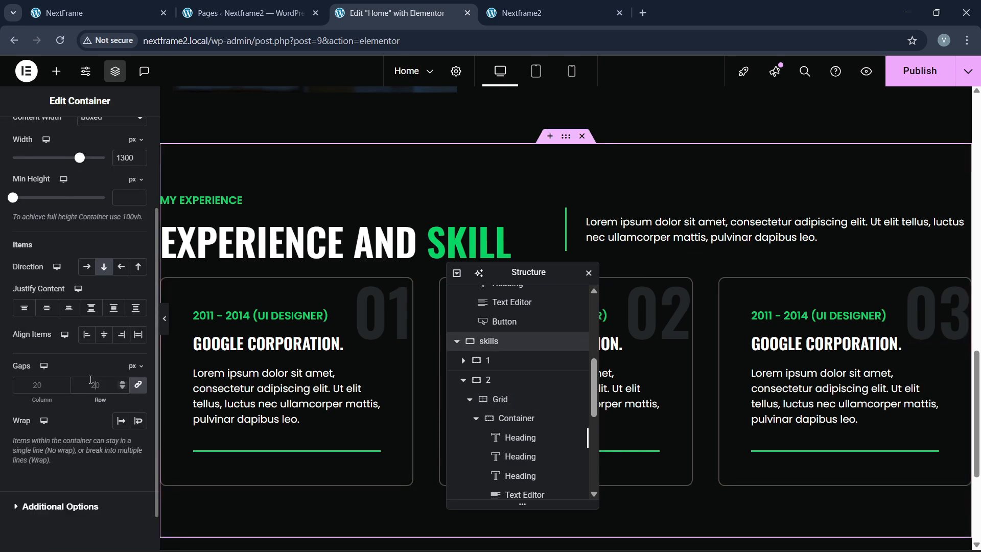
click(91, 384)
text(40)
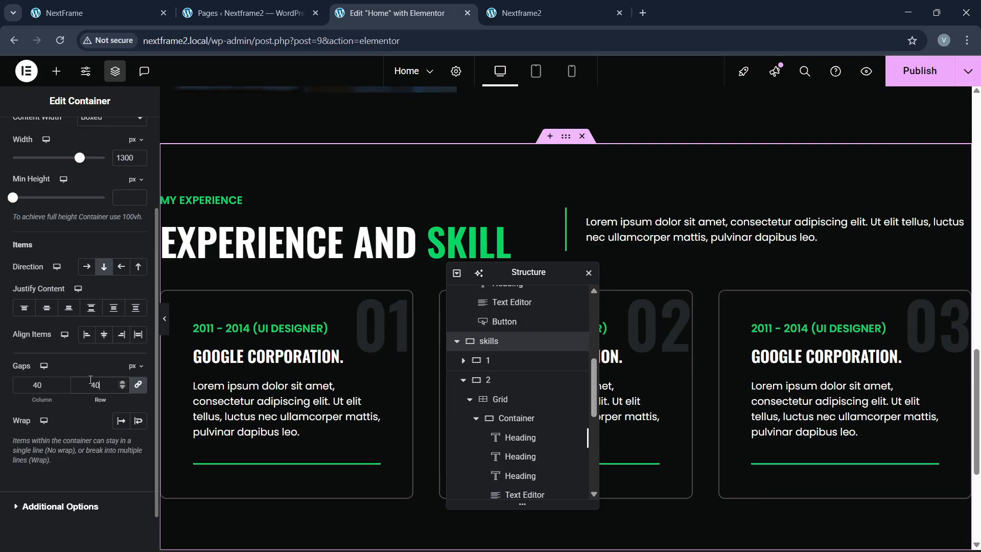
key(BackSpace)
key(BackSpace)
text(60)
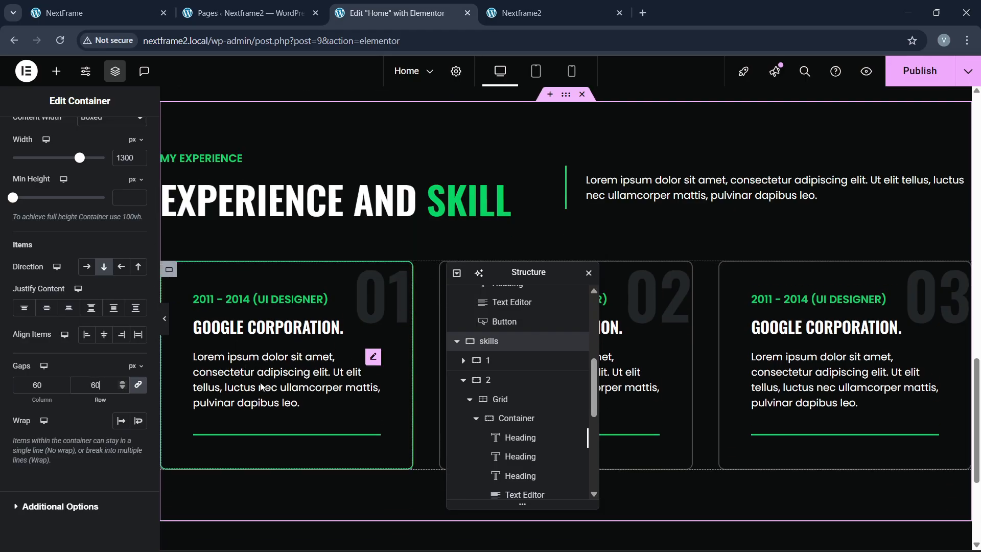
scroll(320, 344, down, 3)
scroll(320, 344, up, 4)
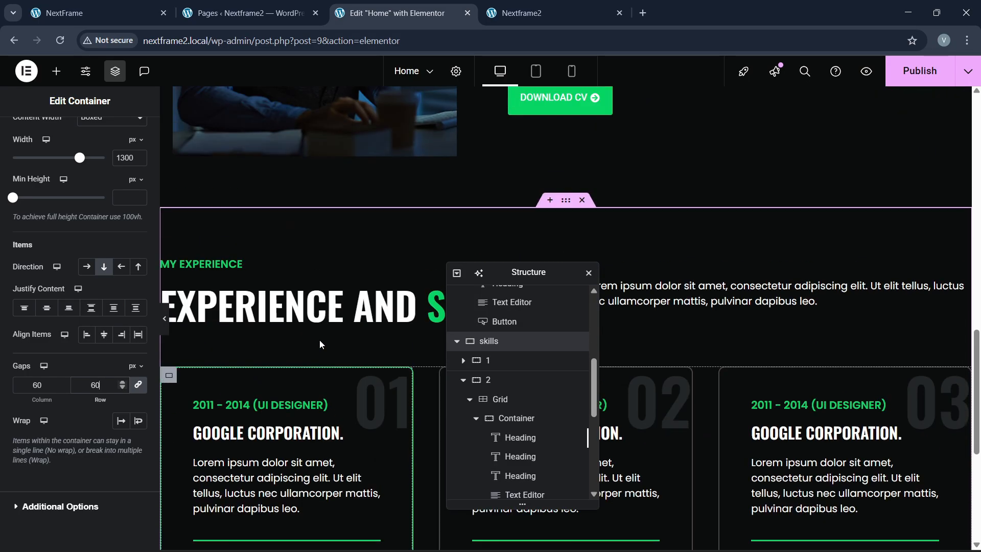
click(920, 70)
Step: Glance at the reference site, then return to the editor while publishing finishes
click(97, 13)
scroll(399, 300, down, 5)
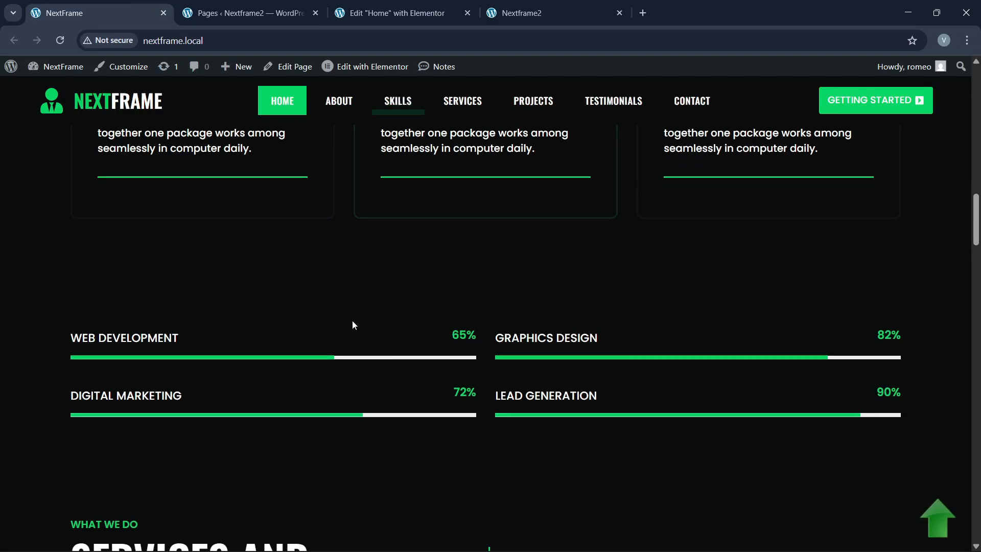
scroll(378, 363, down, 1)
click(372, 6)
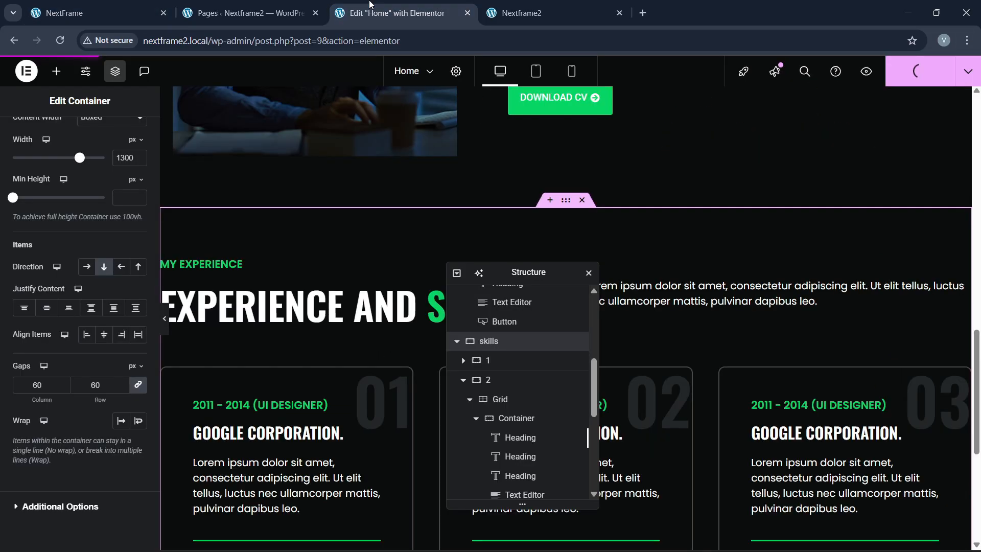
click(543, 4)
click(421, 3)
Step: Reload the second site's live page and scroll to the 01–03 experience cards
click(548, 4)
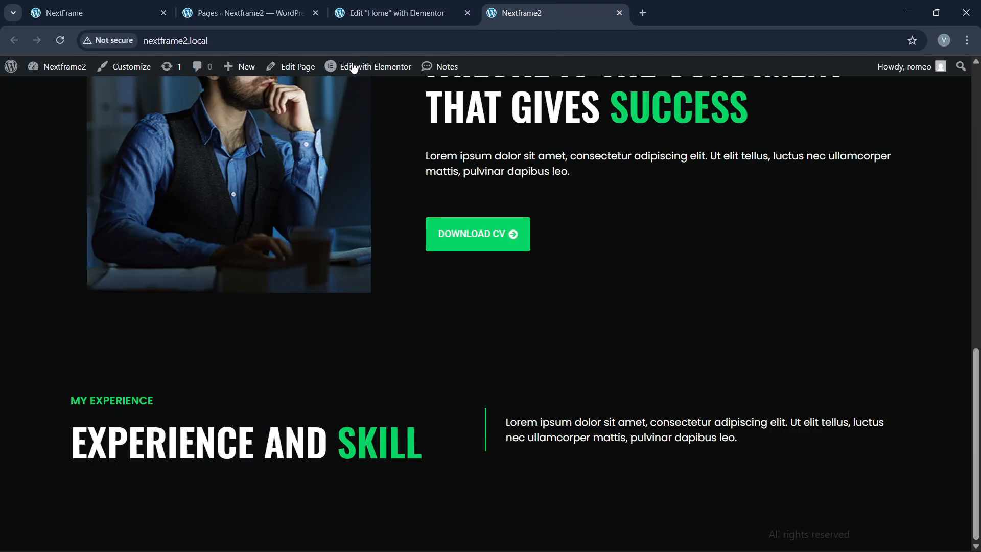
click(287, 36)
key(Return)
scroll(438, 322, down, 20)
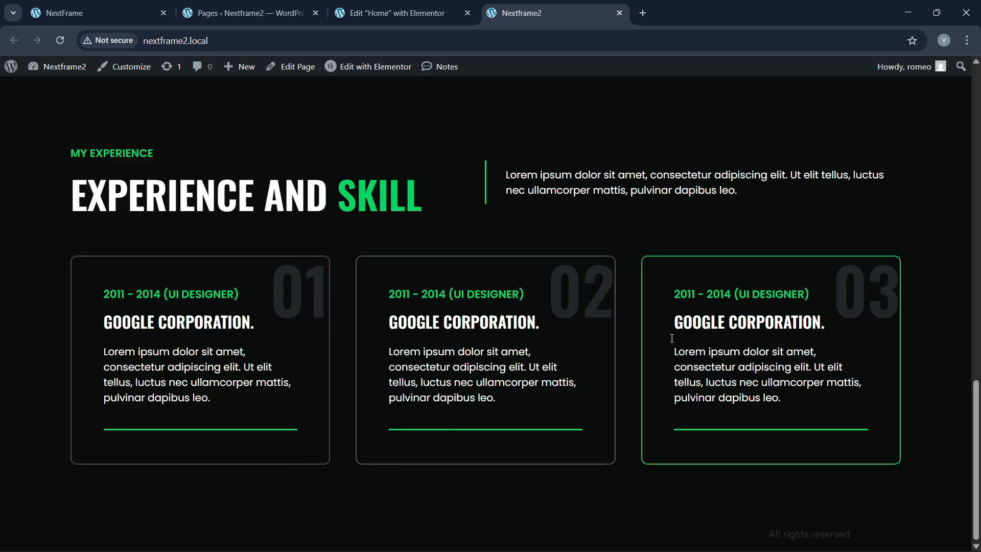
Step: Scroll through the reference site's Web Development and Graphic Designing skill bars
click(98, 13)
scroll(358, 333, down, 1)
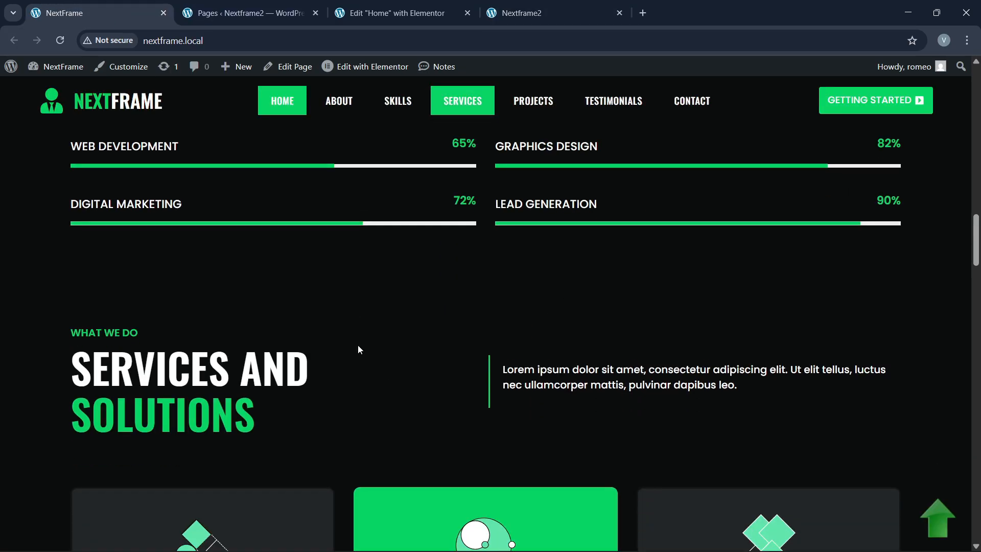
scroll(357, 345, up, 4)
scroll(368, 374, down, 2)
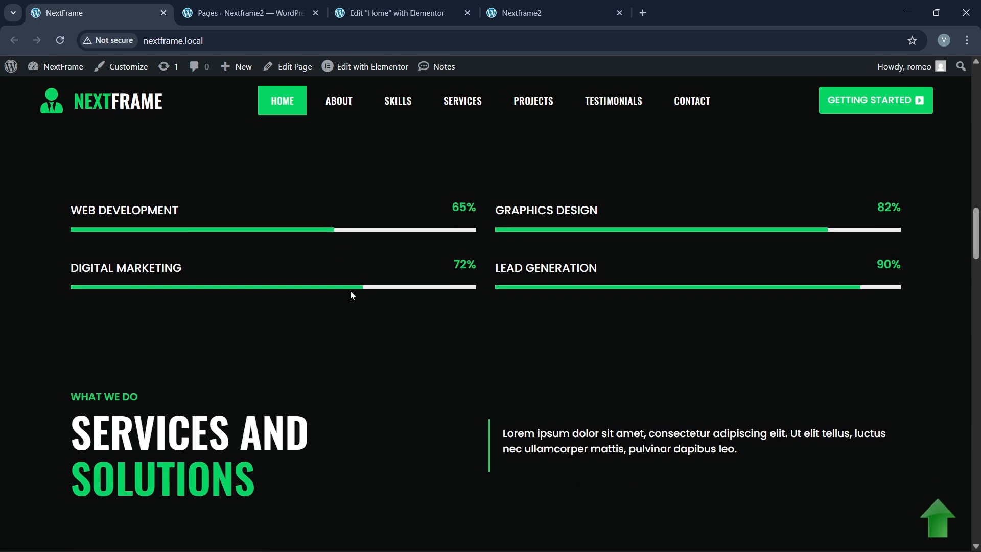
scroll(433, 326, up, 1)
Step: Add a single-column flexbox container below the experience cards with width 1300
click(393, 13)
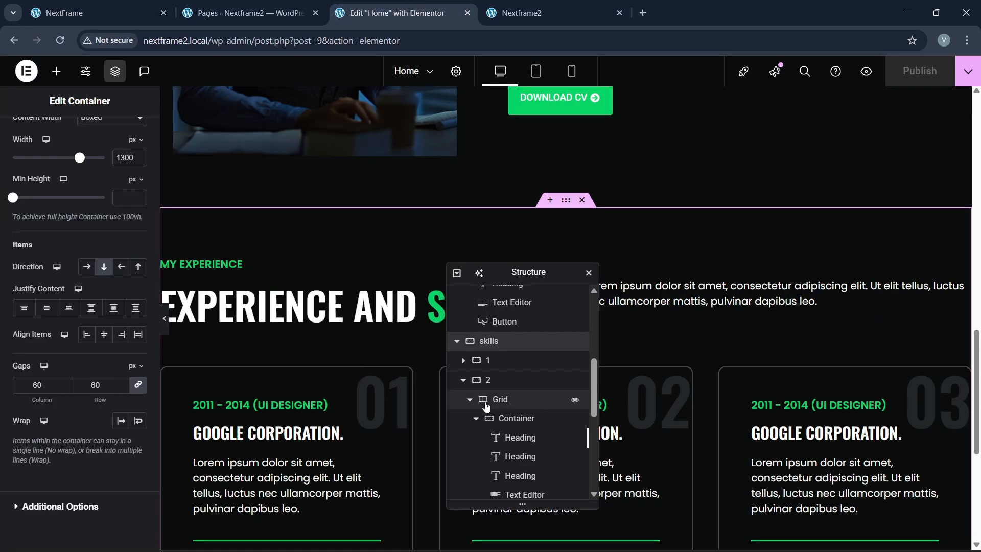
drag(614, 218, 702, 180)
scroll(363, 331, down, 5)
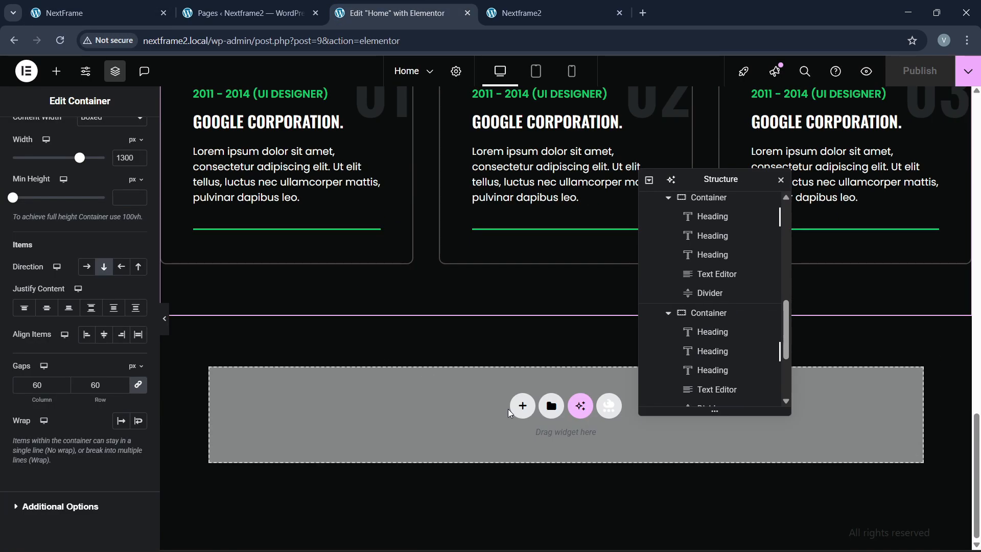
click(522, 409)
click(511, 454)
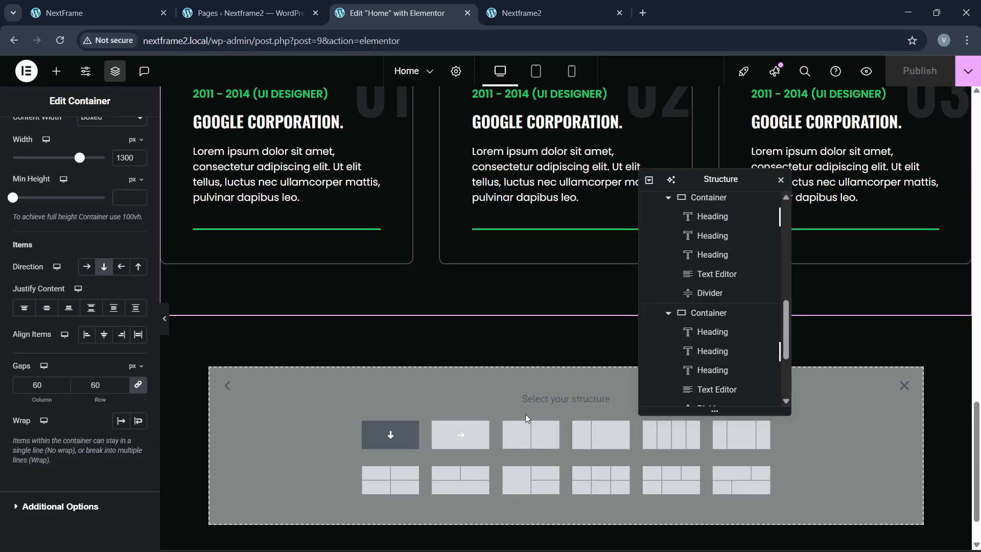
click(391, 435)
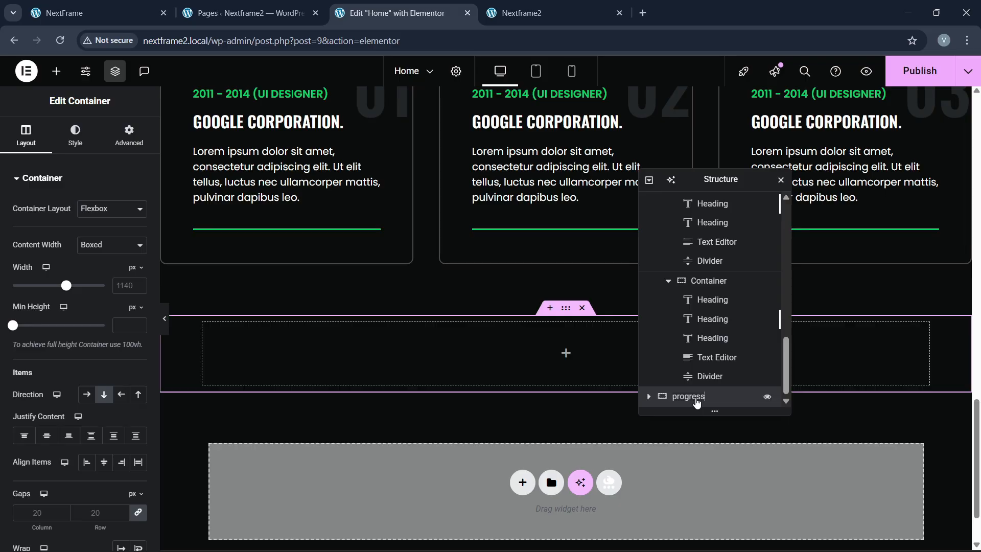
click(138, 285)
text(13)
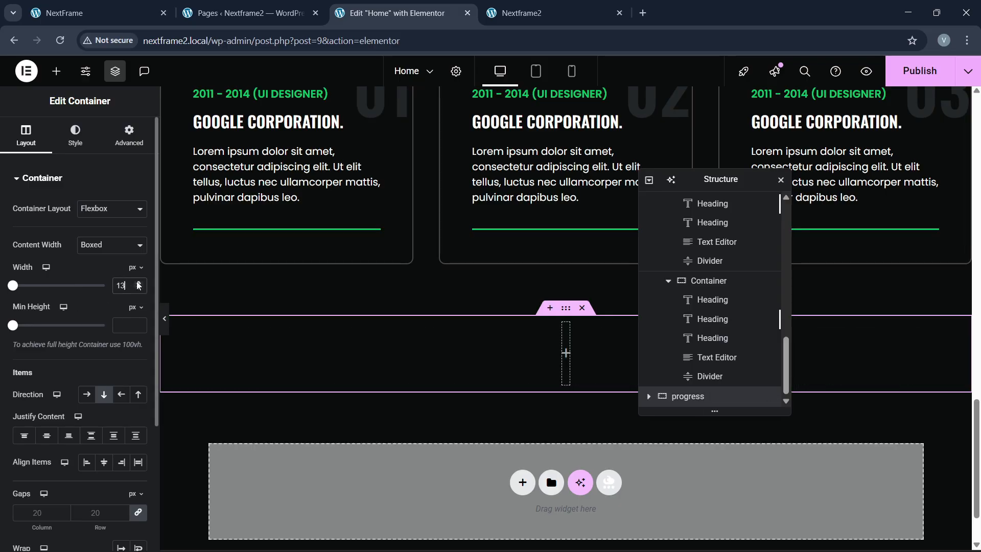
text(00)
Step: Set the container's top padding to 0 and begin changing its bottom padding to 80
click(129, 138)
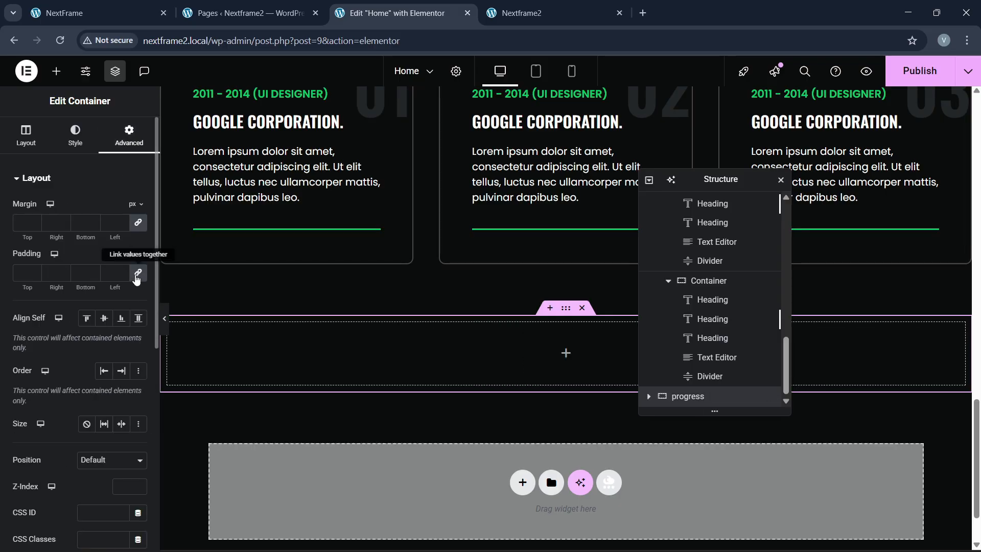
click(97, 11)
click(349, 7)
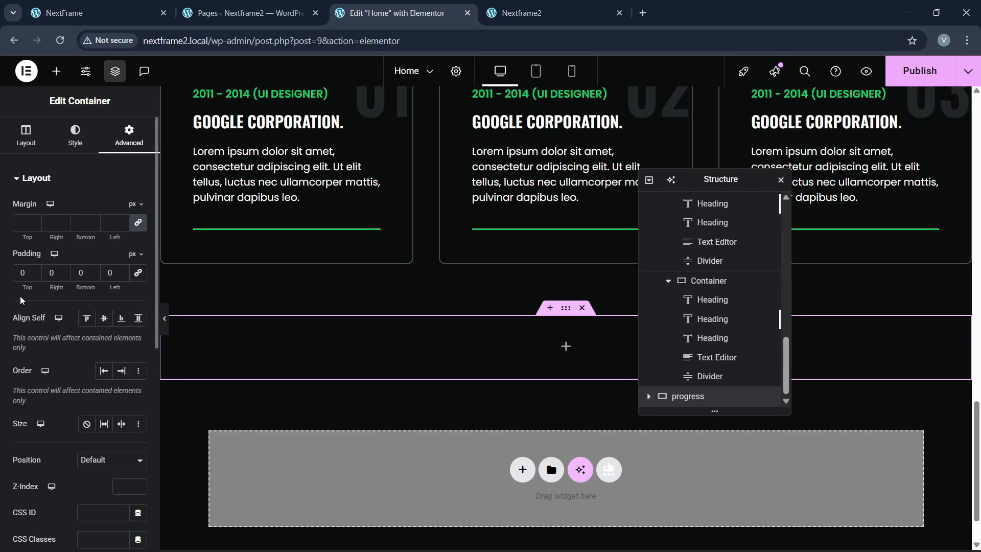
click(21, 273)
text(4)
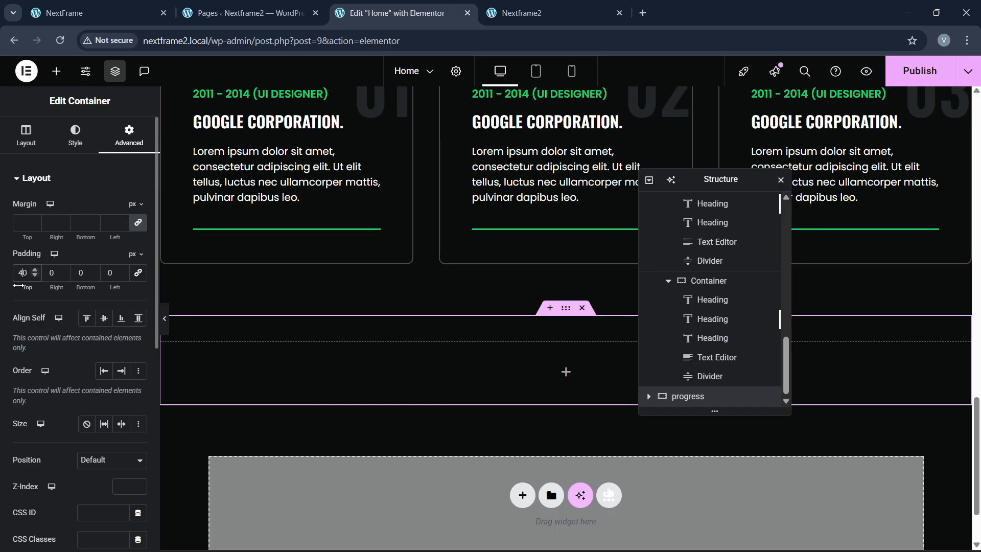
key(BackSpace)
text(6)
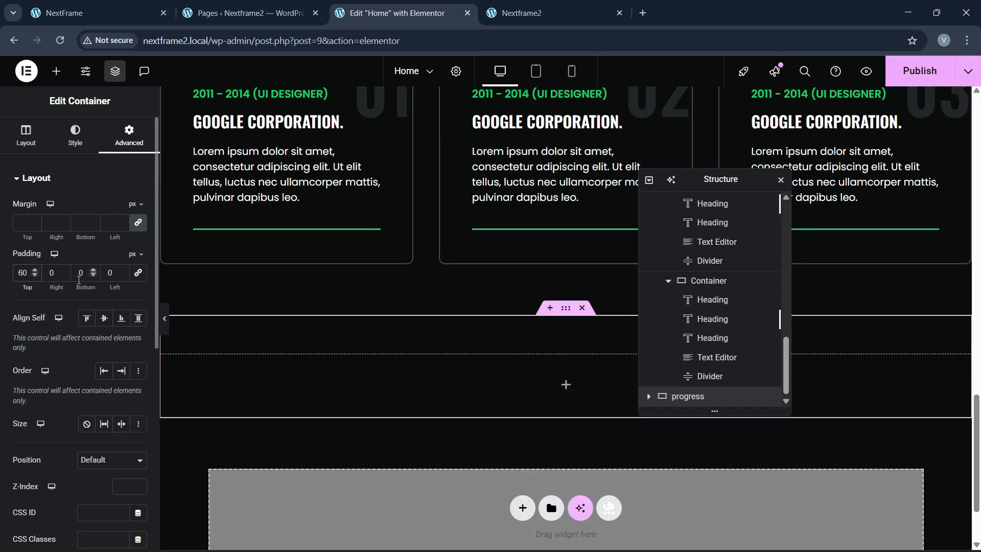
text(6)
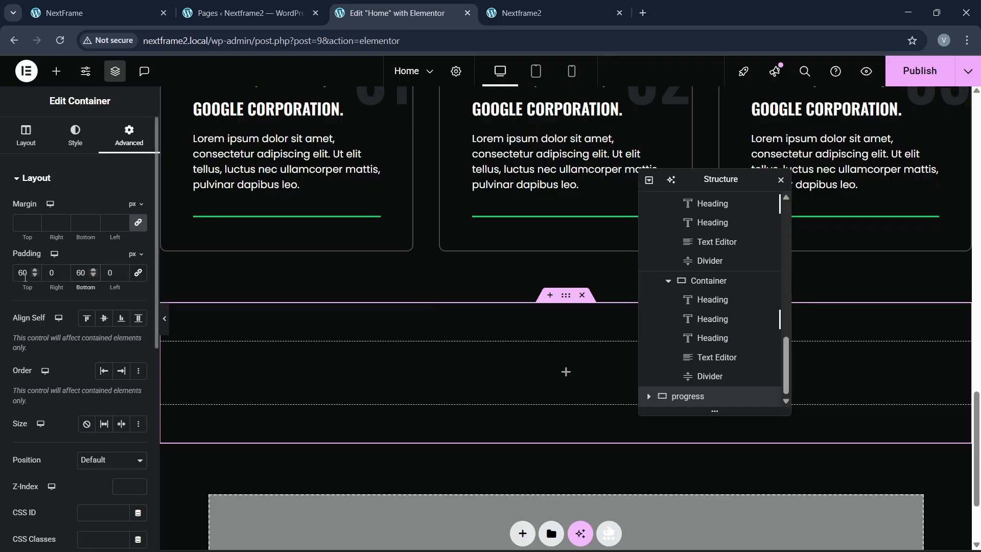
key(BackSpace)
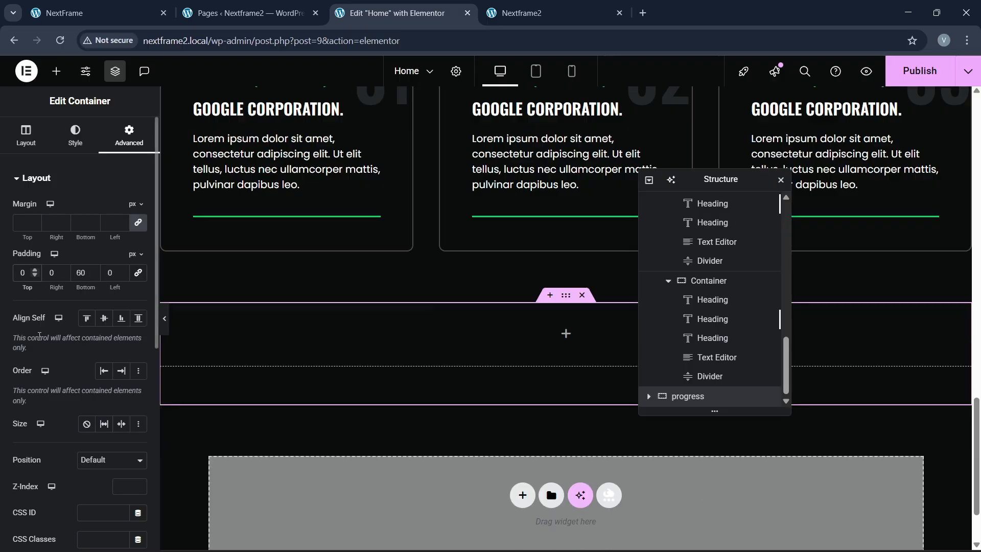
key(BackSpace)
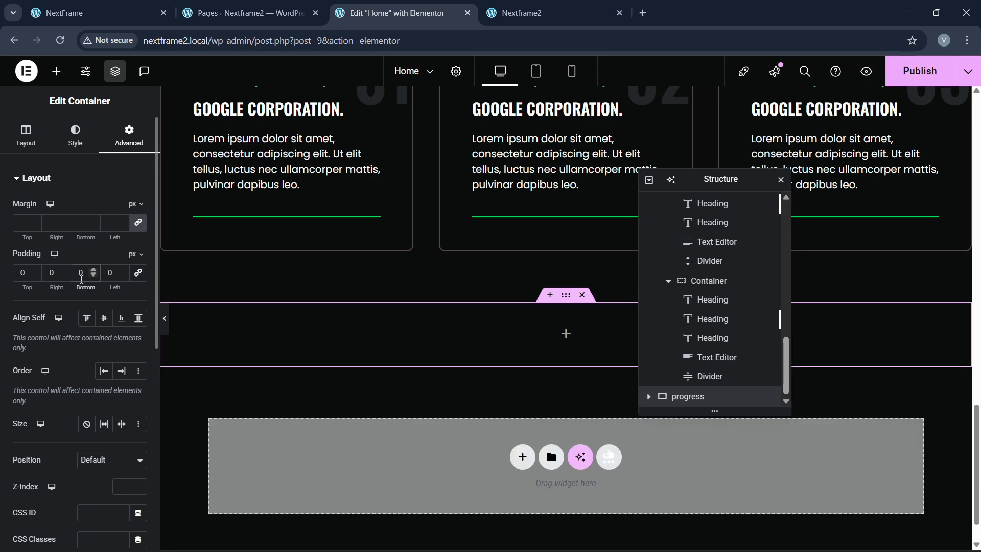
Step: Finish the 80 bottom padding, then try a standard Progress Bar widget and delete it
text(8)
click(56, 71)
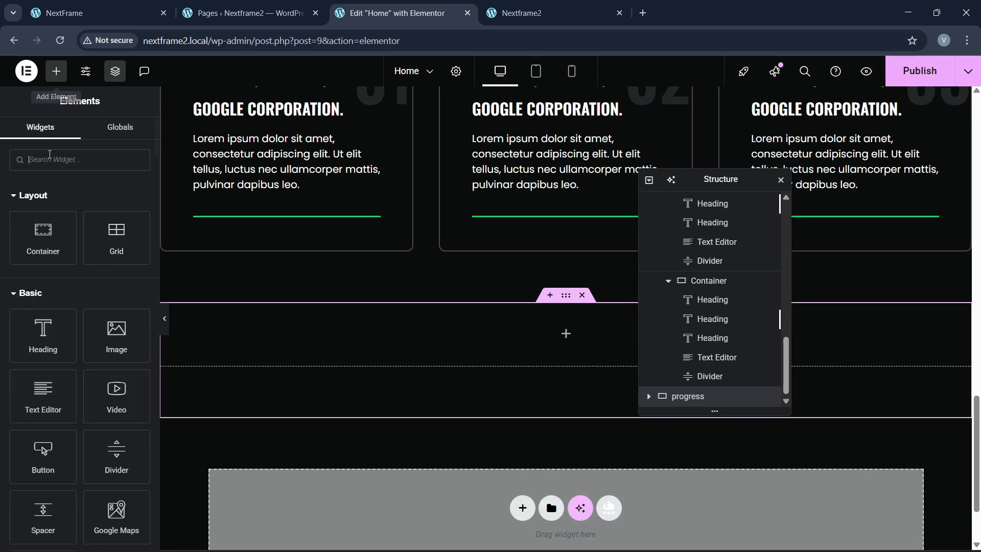
text(progre)
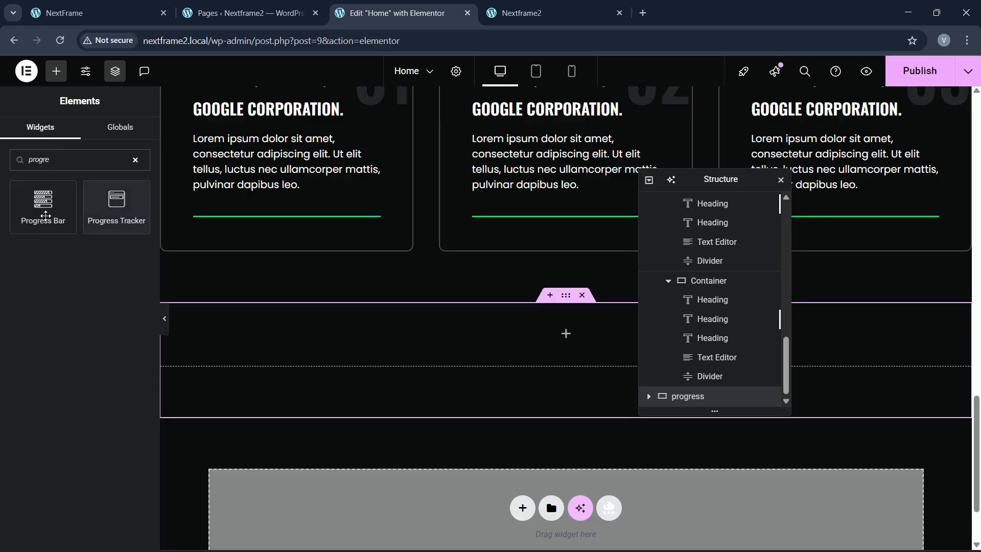
drag(48, 208, 254, 324)
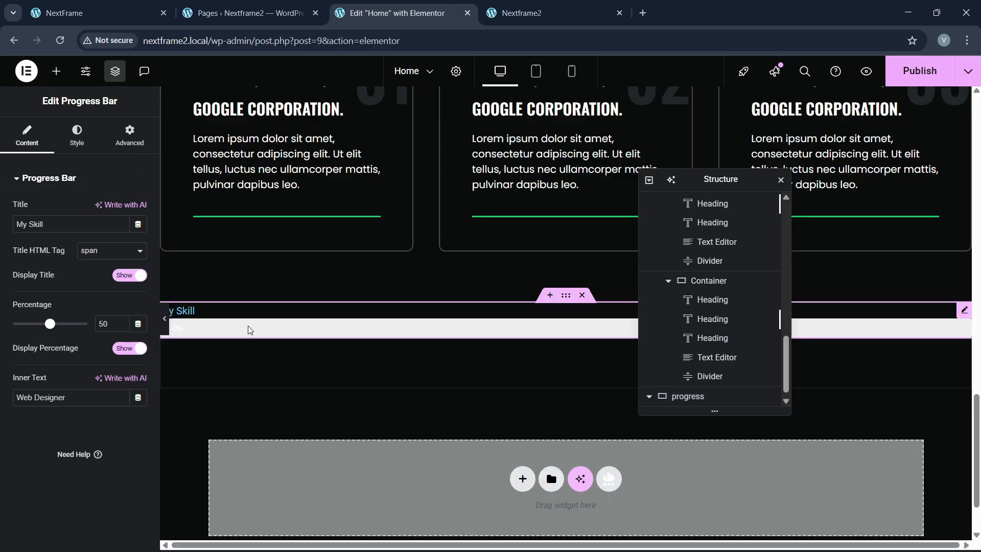
right_click(306, 340)
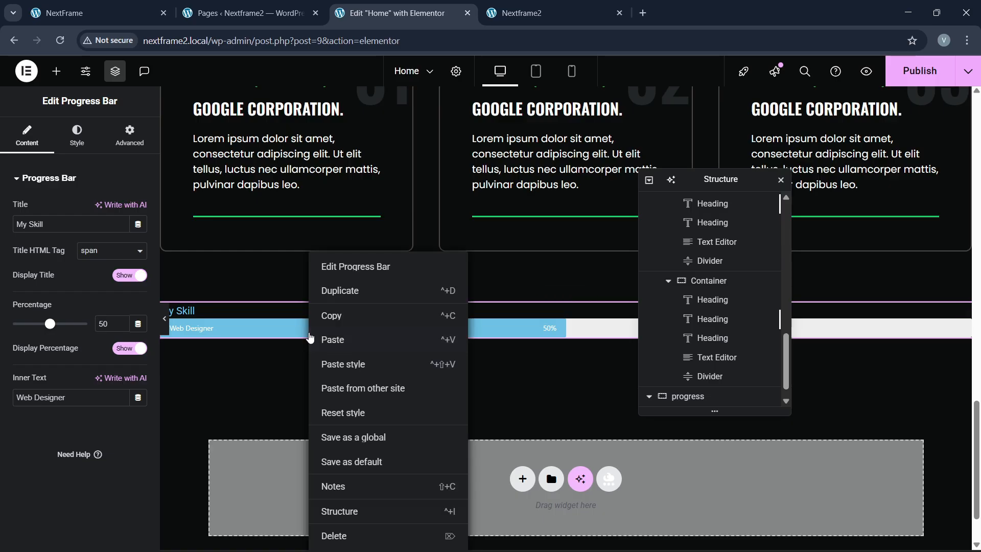
click(339, 536)
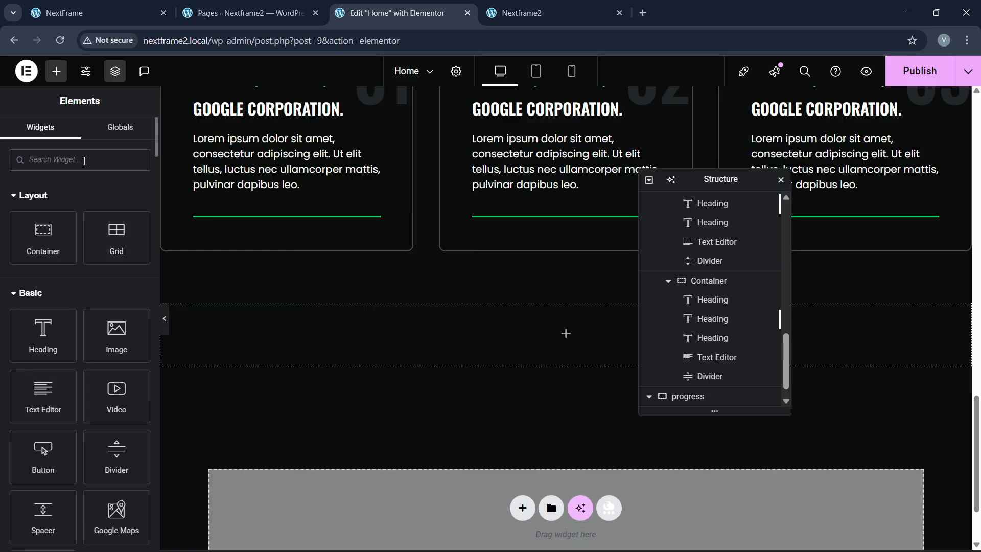
Step: Browse the Essential Addons widgets in the panel, then publish the page
scroll(71, 376, down, 15)
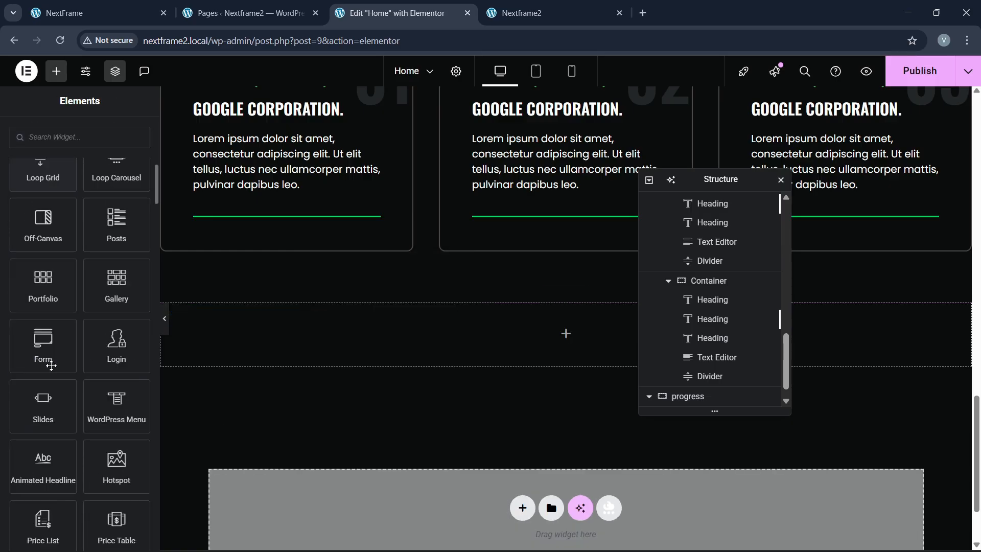
scroll(54, 368, down, 10)
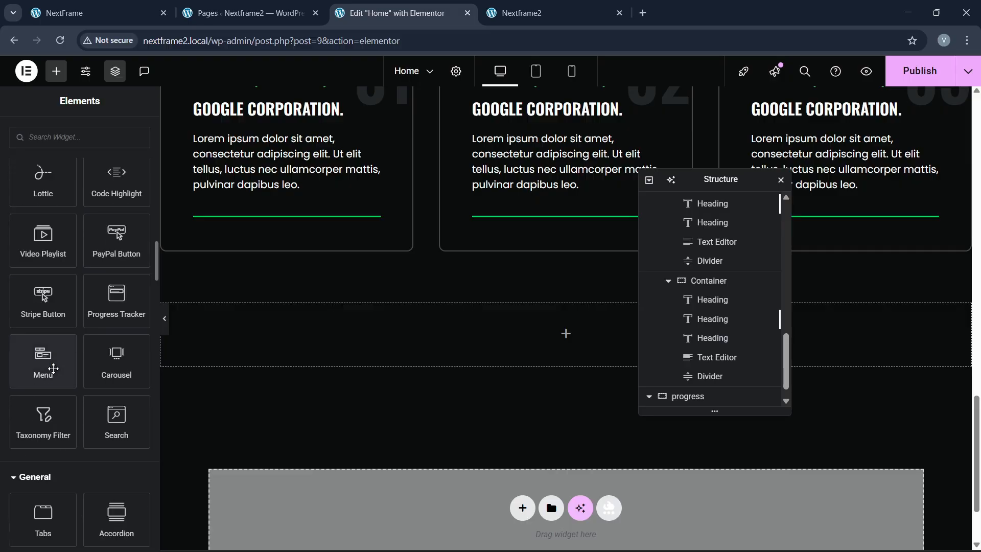
scroll(54, 368, down, 10)
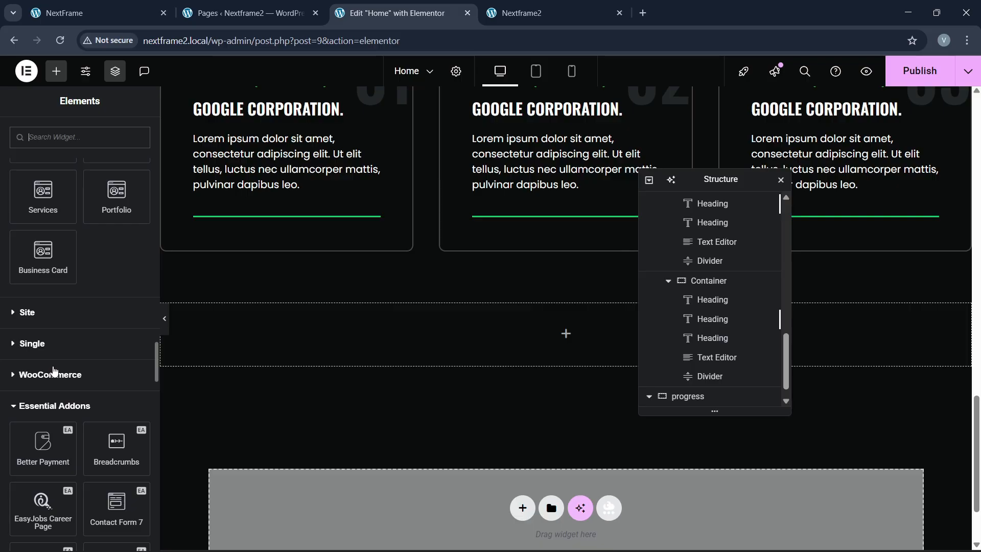
scroll(54, 371, down, 5)
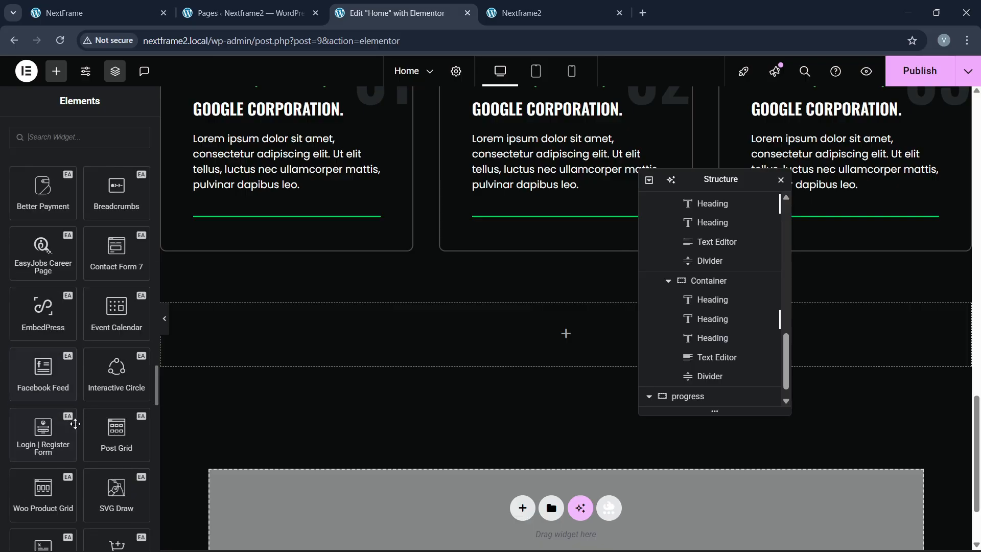
scroll(75, 424, down, 3)
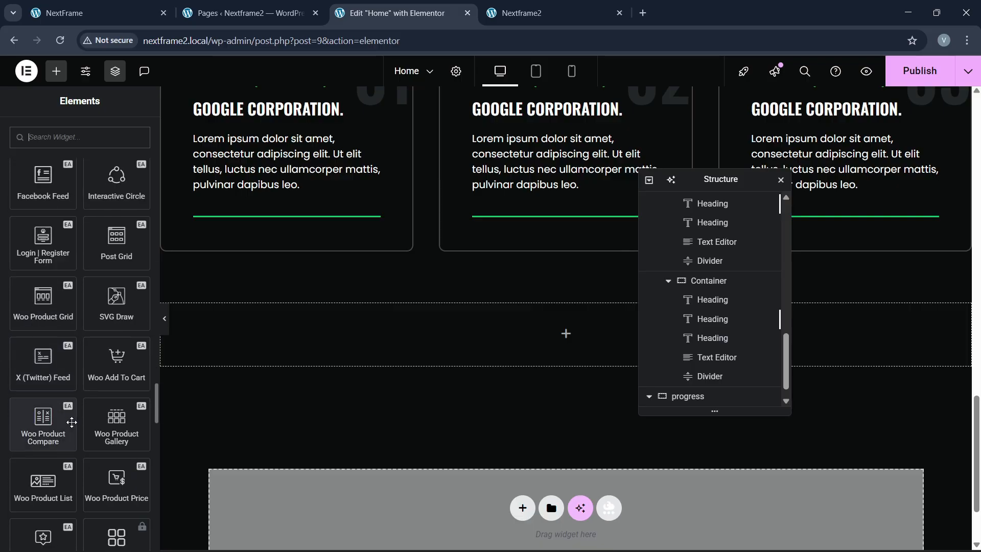
scroll(71, 422, down, 4)
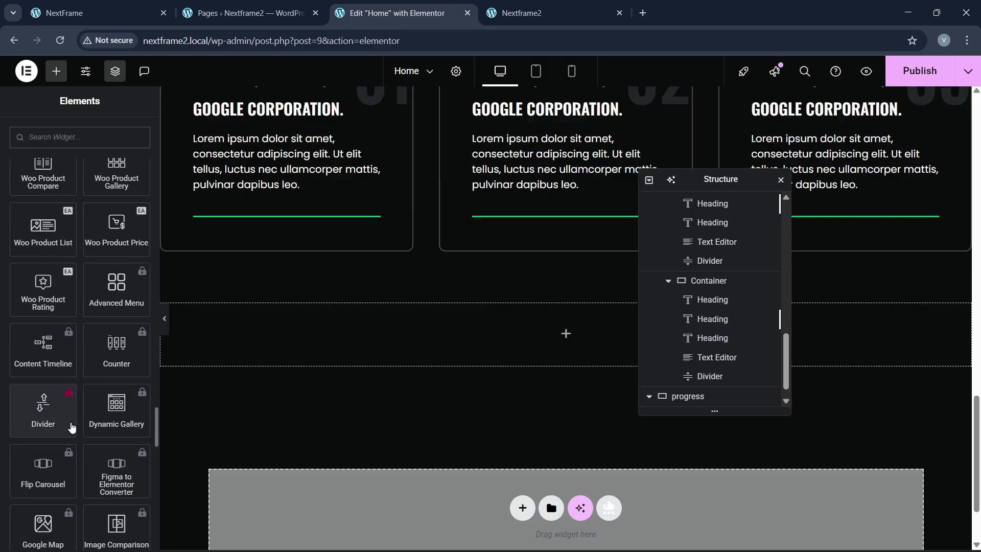
scroll(102, 299, up, 3)
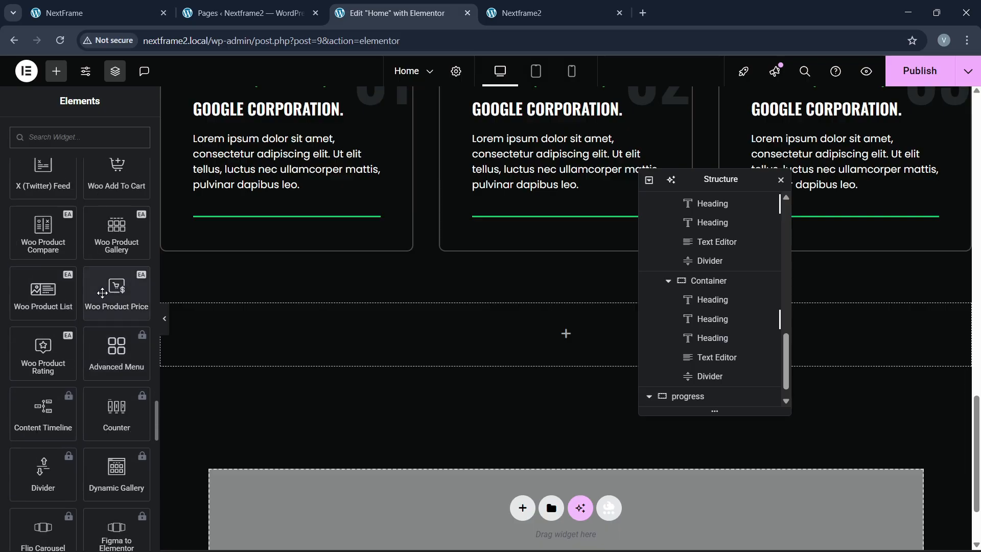
scroll(104, 296, up, 5)
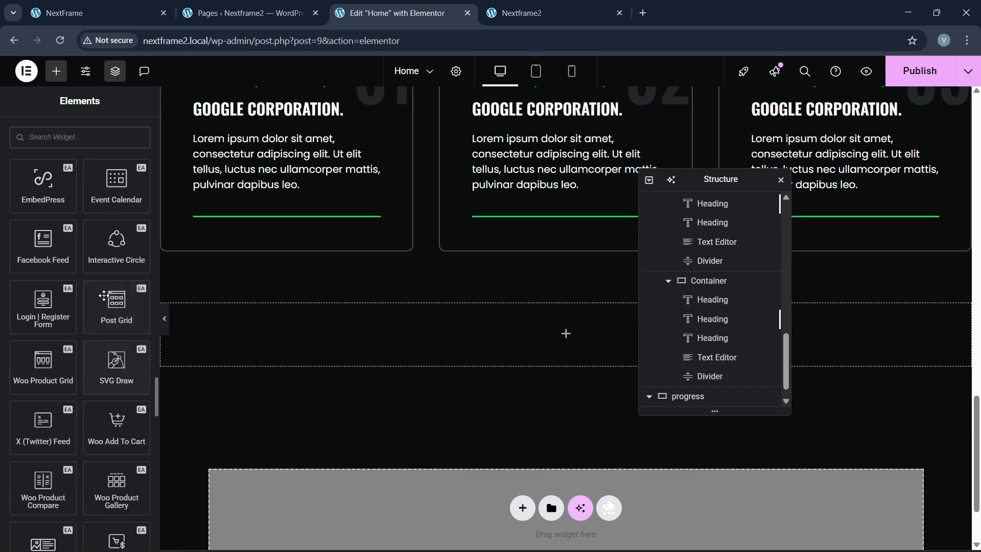
scroll(104, 295, up, 1)
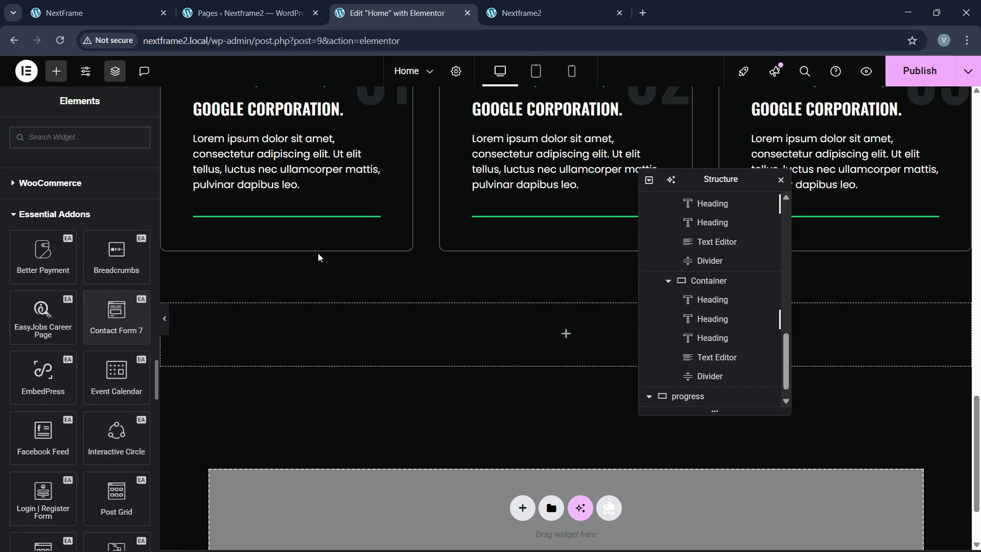
click(920, 71)
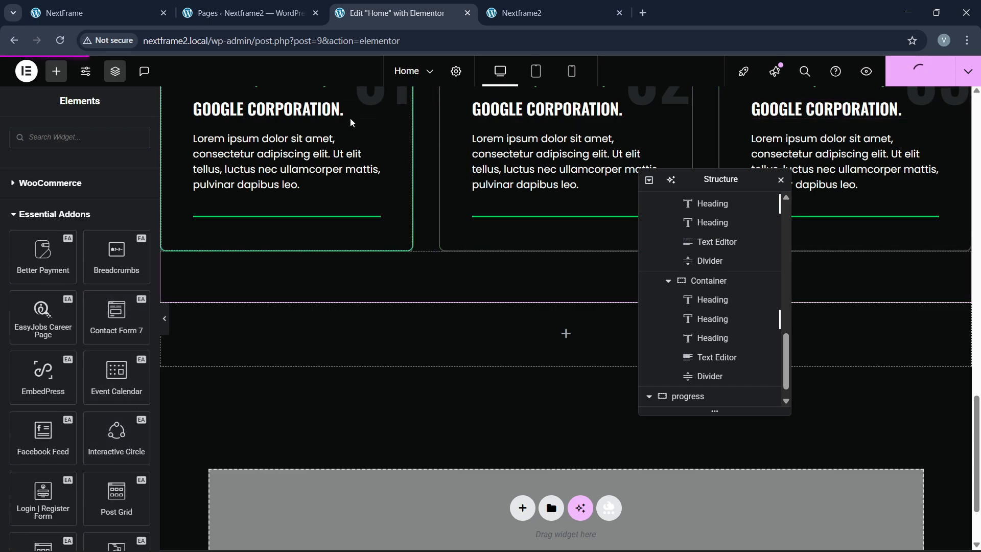
Step: Open the Essential Addons Elements settings from the WordPress admin
click(118, 12)
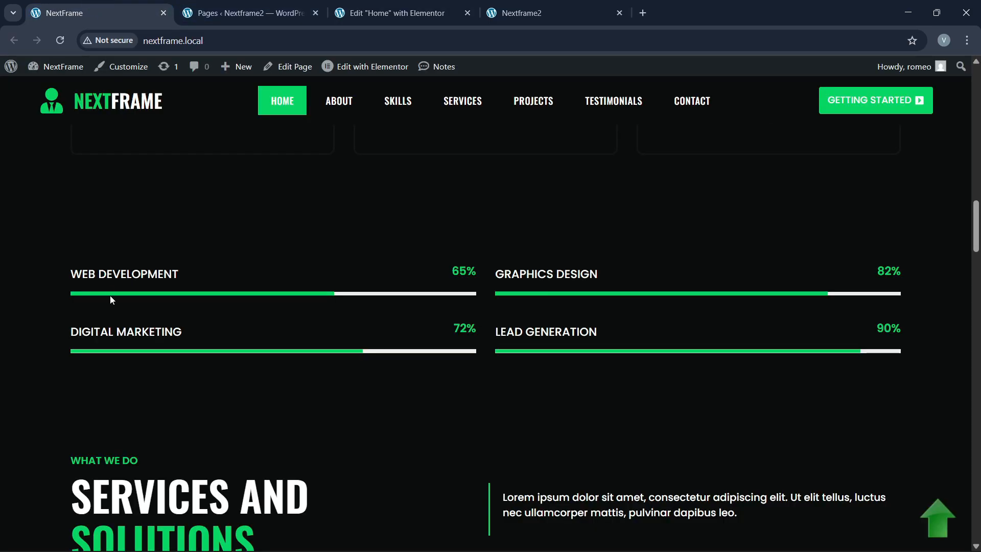
click(245, 6)
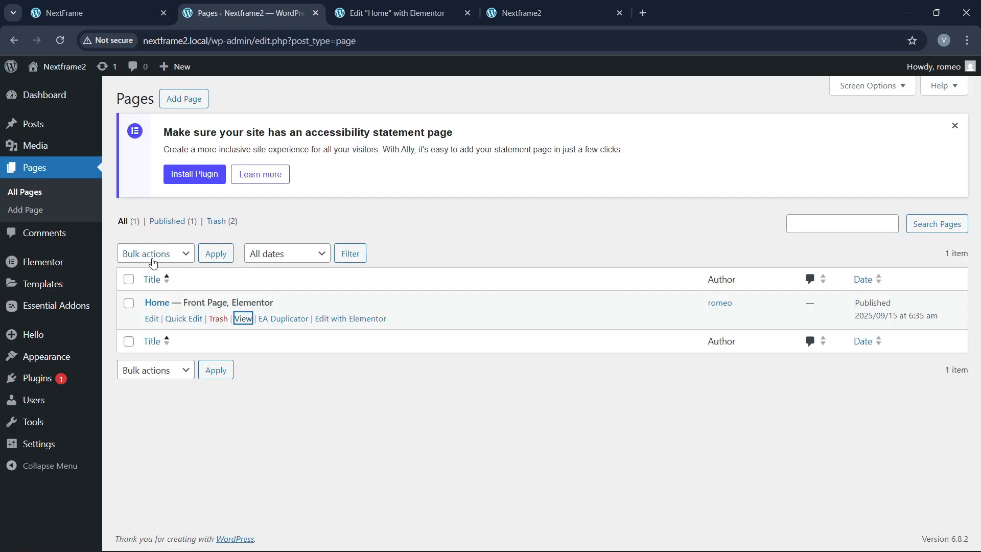
click(49, 306)
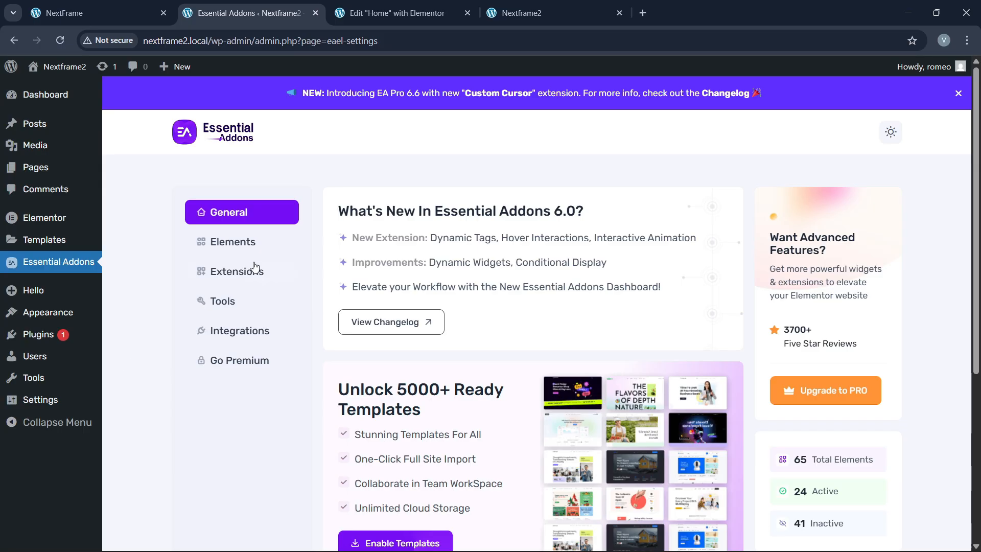
click(249, 249)
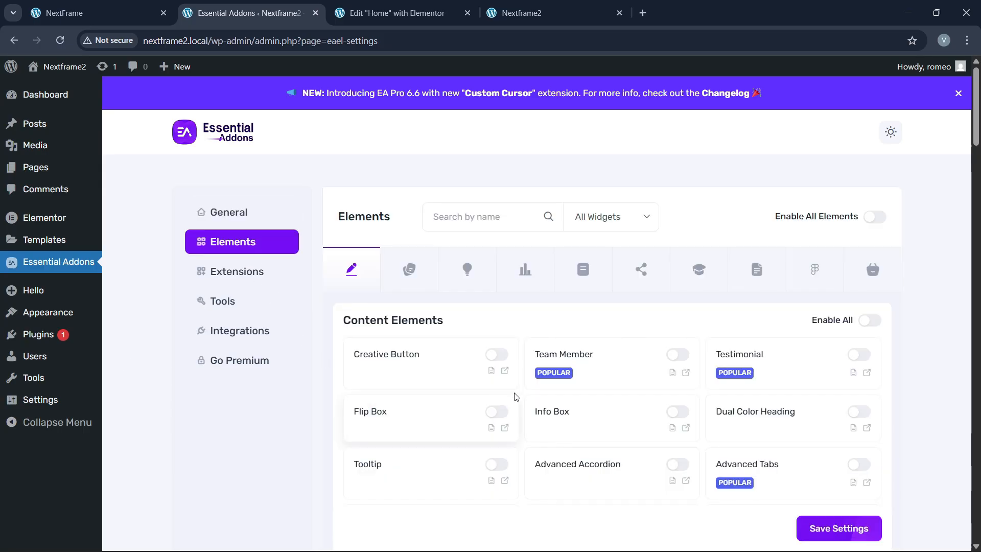
Step: Enable all Essential Addons elements, save, and return to the Elementor Home editor
click(875, 216)
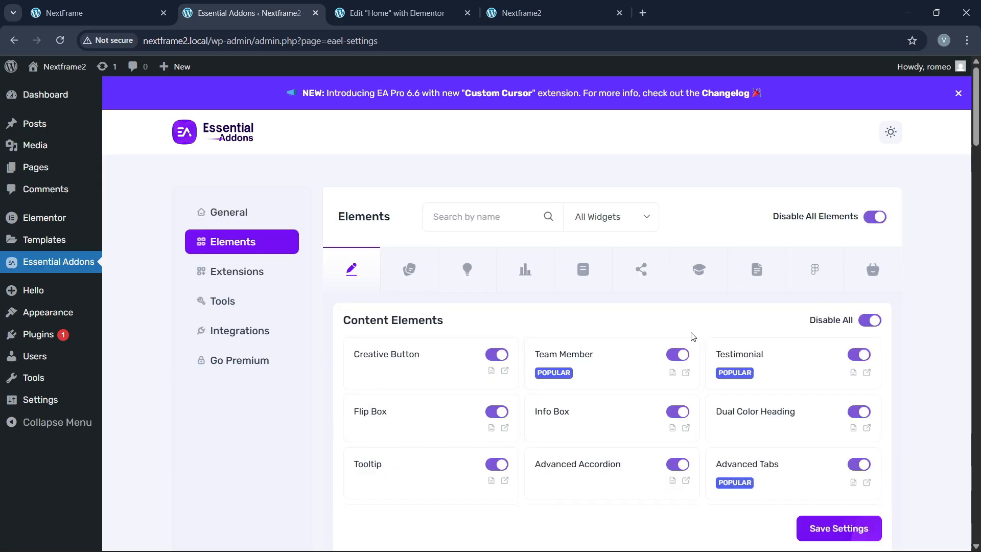
scroll(690, 336, down, 3)
click(838, 528)
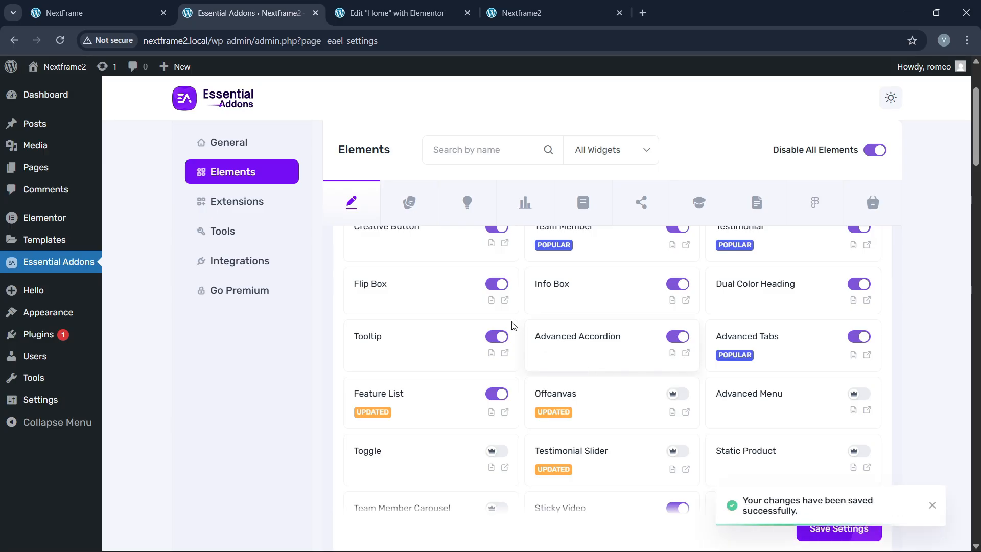
scroll(506, 327, up, 5)
click(394, 13)
Step: Reload the Elementor editor and search widgets for 'progres' to find the EA Progress Bar
click(408, 41)
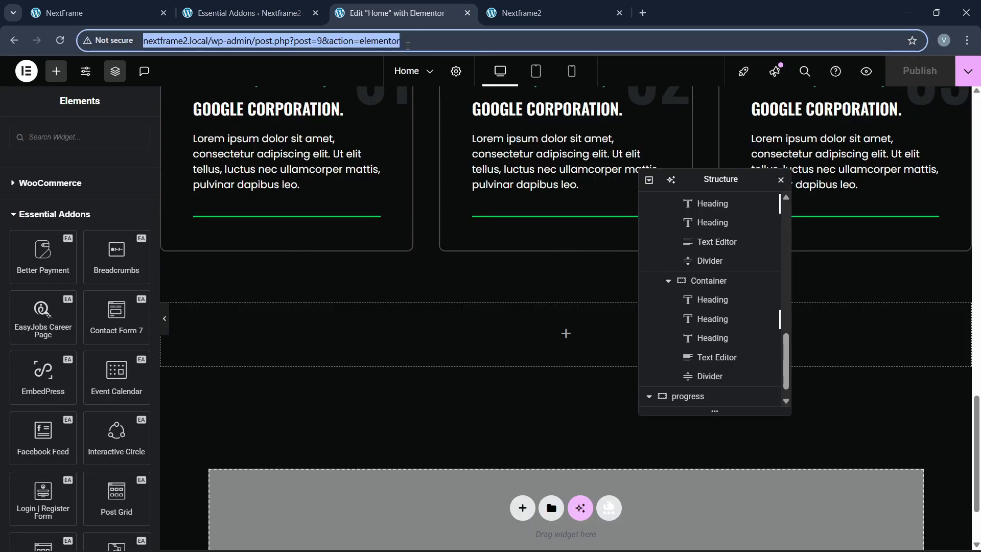
key(Return)
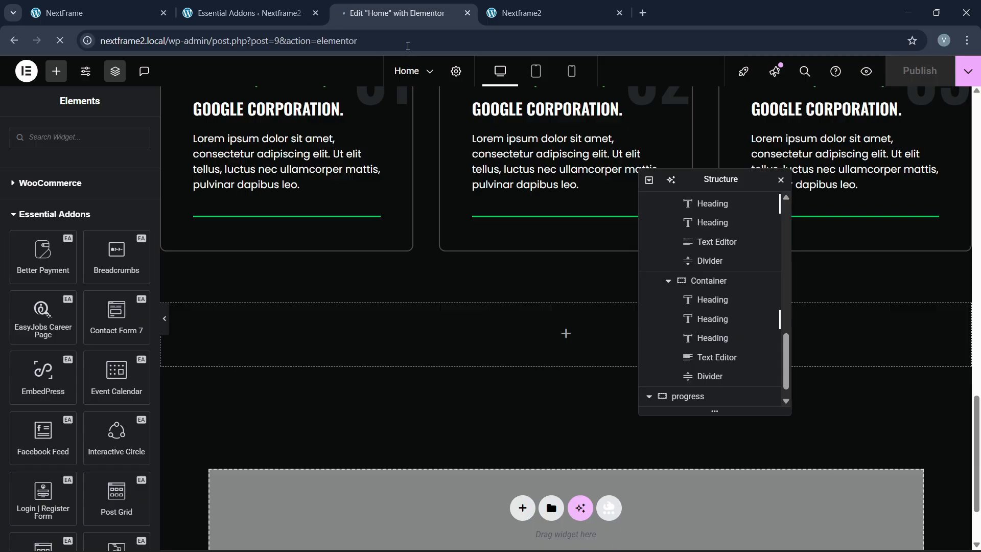
scroll(113, 258, down, 3)
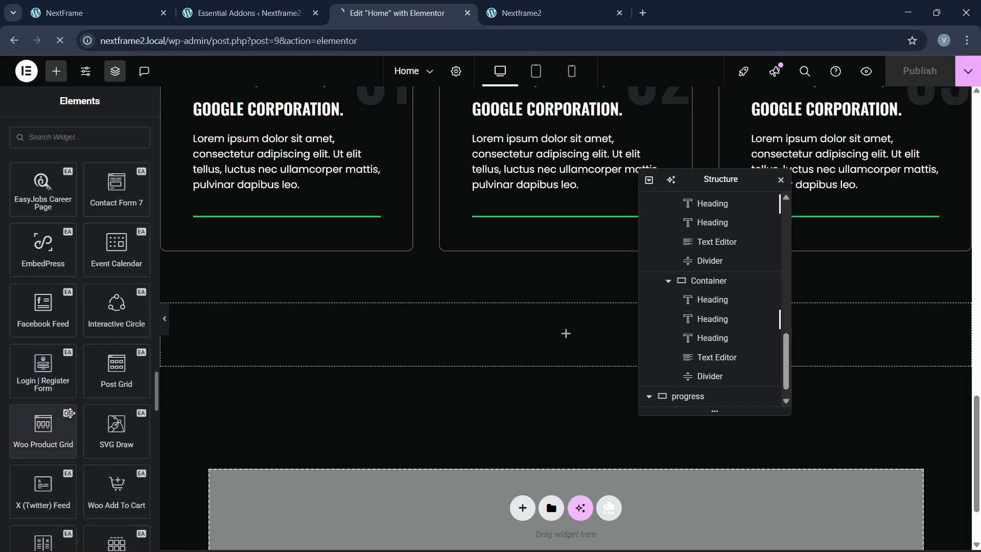
scroll(70, 413, down, 5)
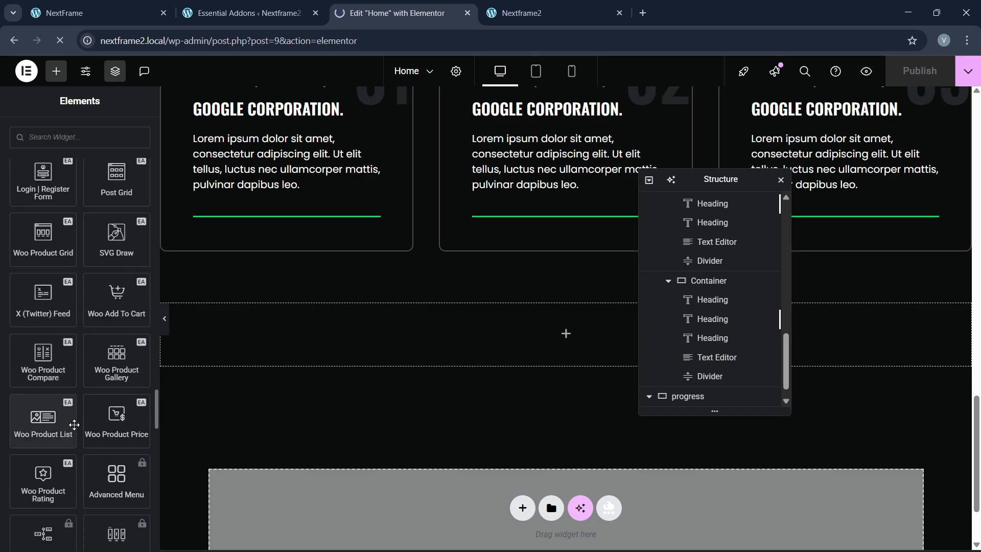
scroll(74, 425, down, 2)
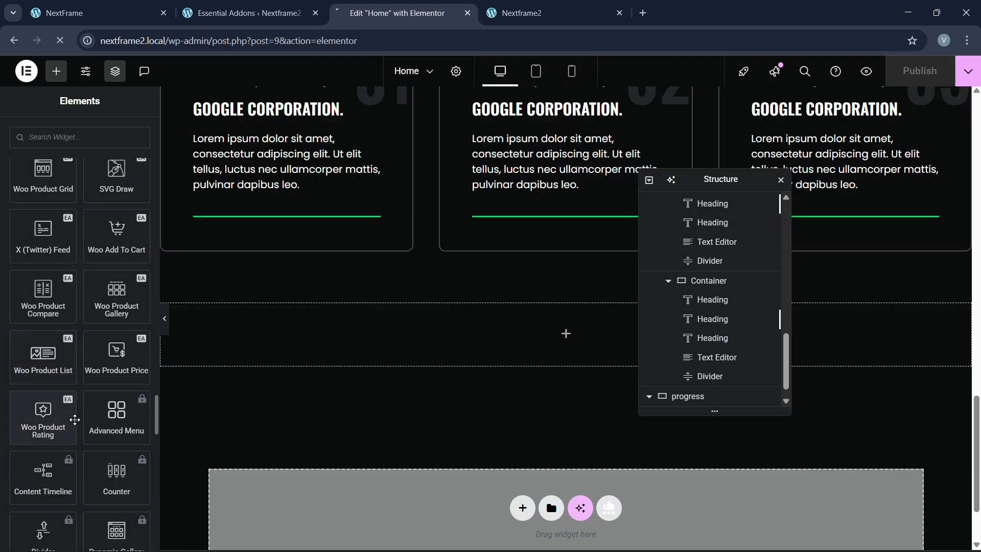
scroll(74, 416, down, 3)
scroll(76, 425, down, 5)
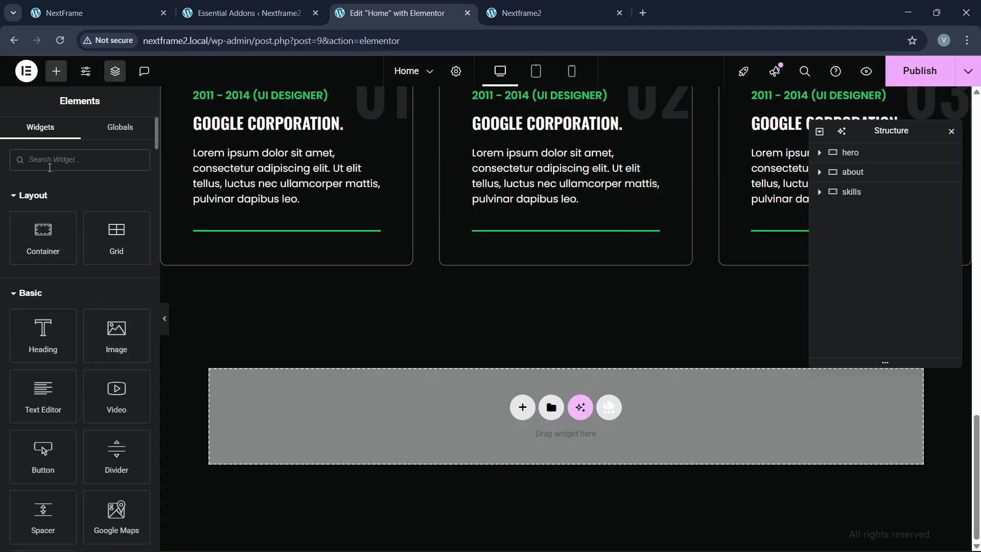
click(50, 163)
text(progres)
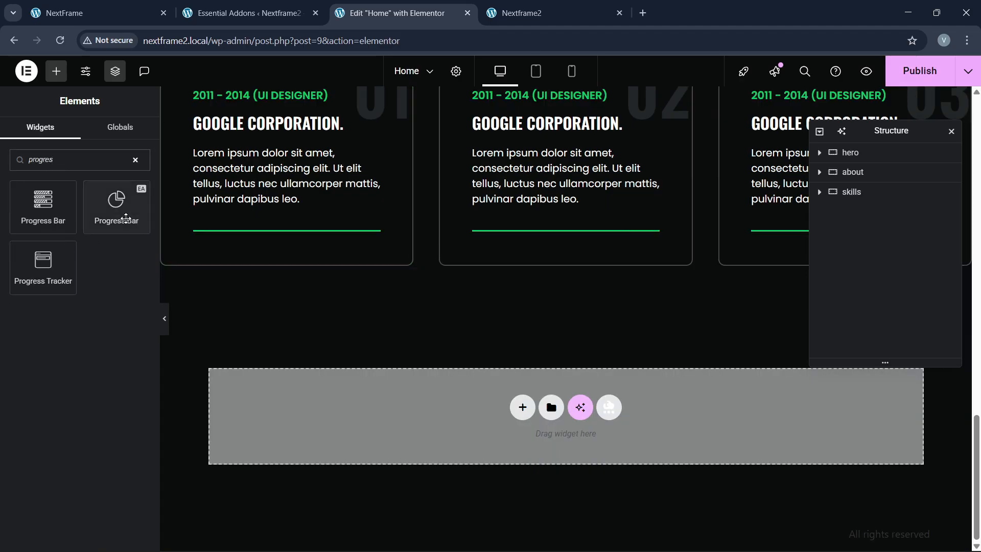
mouse_move(118, 216)
mouse_down()
mouse_move(150, 242)
mouse_move(330, 293)
mouse_move(108, 223)
mouse_up()
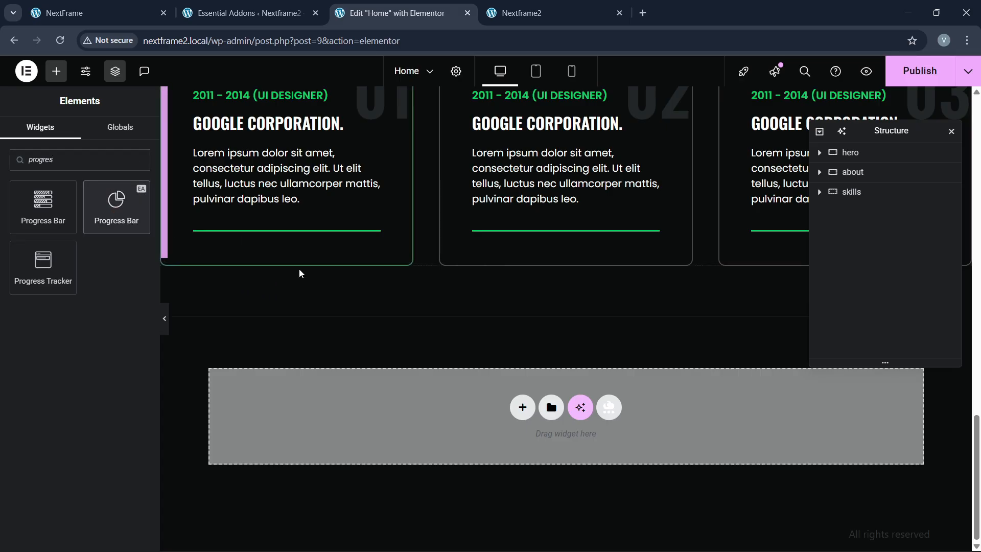
Step: Add a single flexbox container and give it unlinked 80 px top and bottom padding
click(522, 408)
click(392, 437)
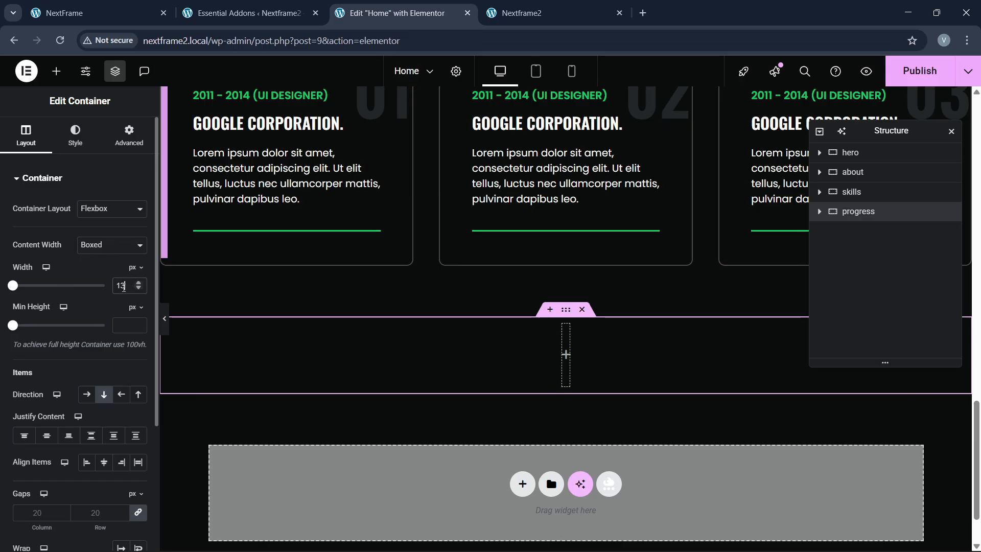
click(130, 138)
click(135, 276)
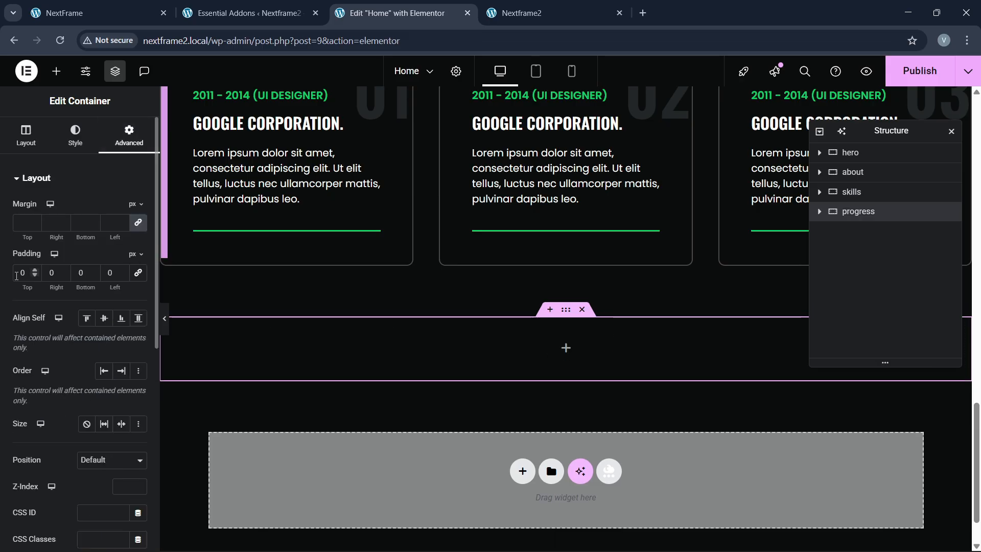
text(80)
key(Tab)
key(Tab)
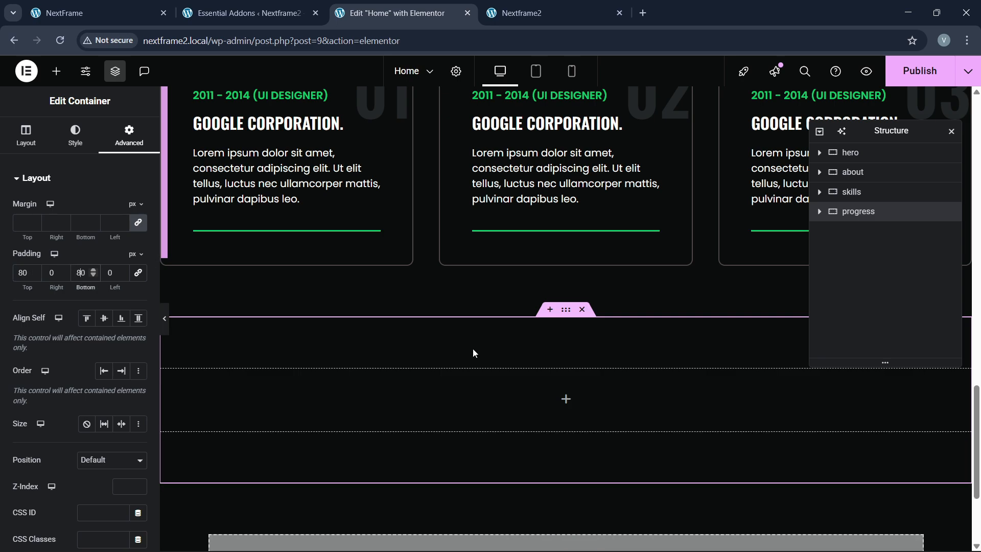
text(80)
click(57, 70)
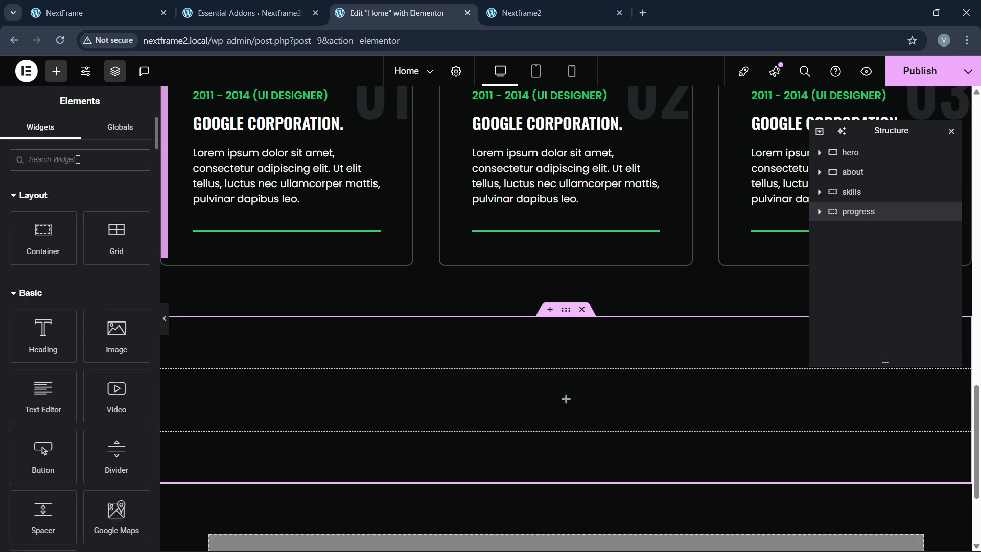
Step: Add an EA Progress Bar to the new container and give its fill a solid green colour
text(progres)
drag(111, 199, 356, 390)
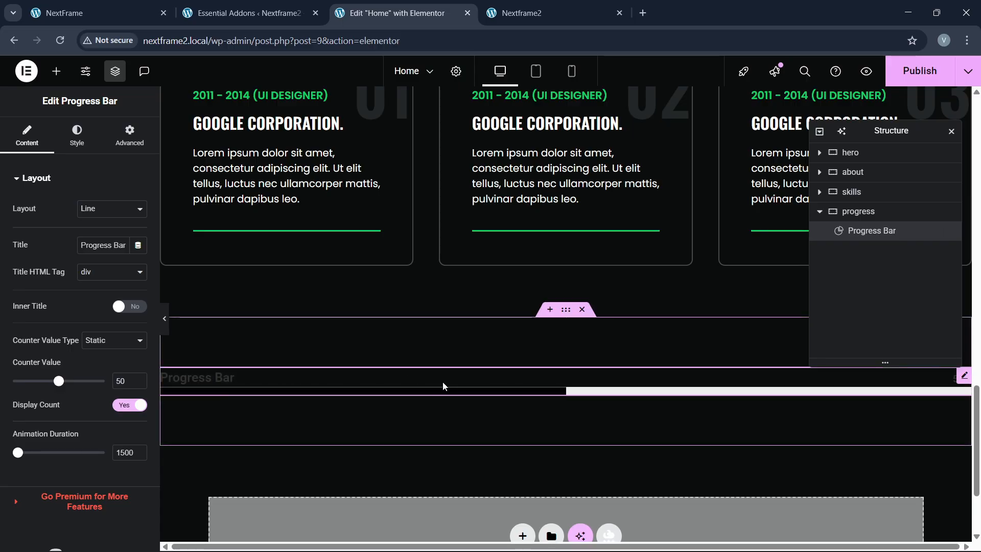
click(76, 137)
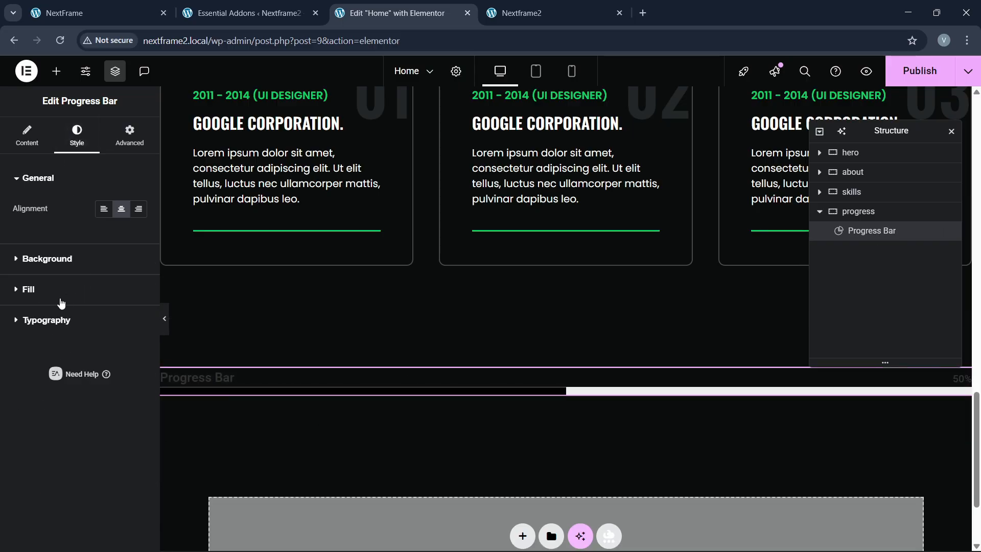
click(31, 289)
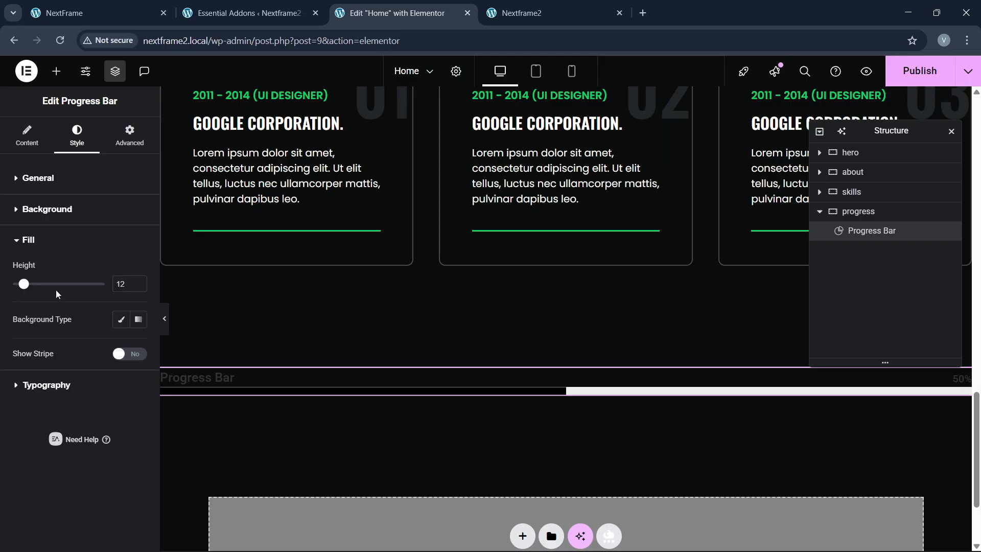
click(121, 319)
click(121, 347)
click(68, 267)
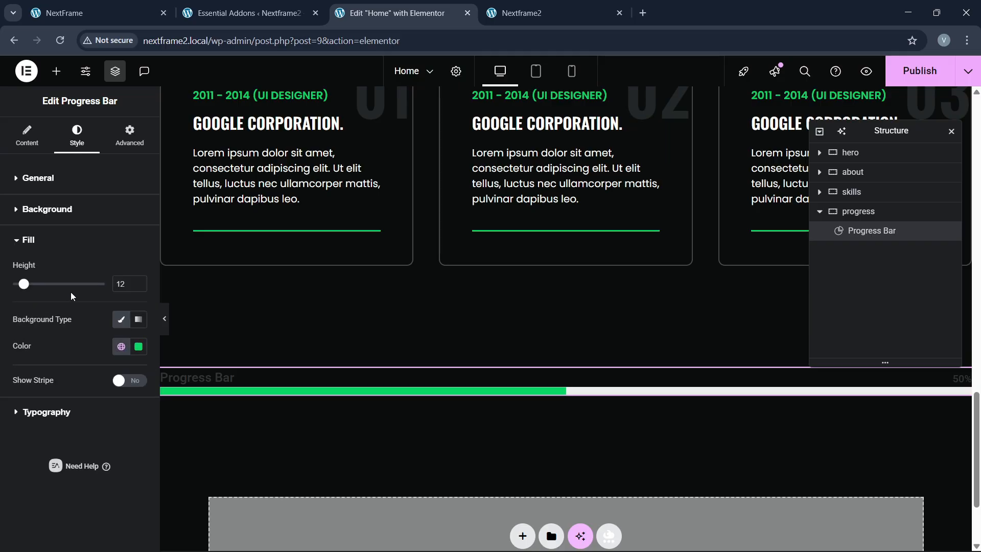
click(41, 214)
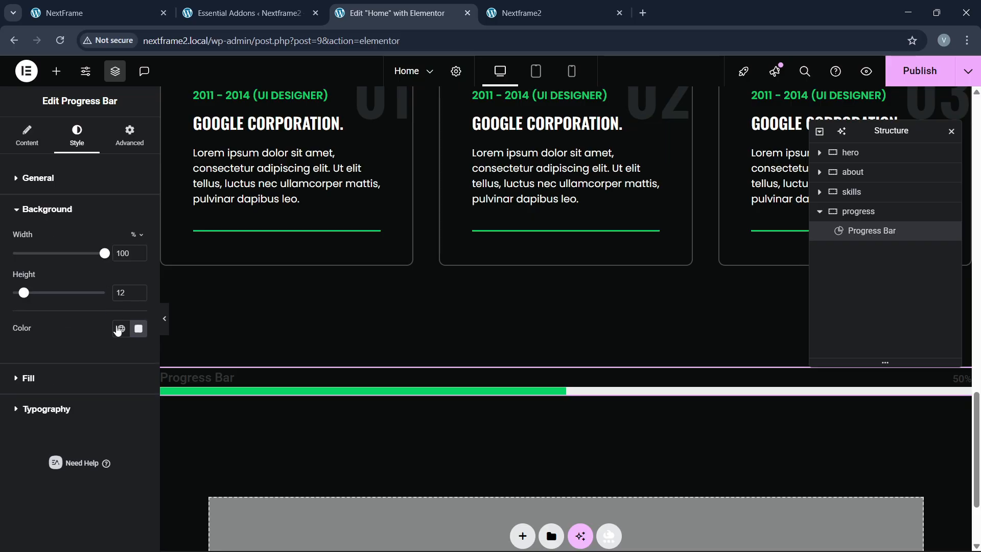
Step: Set the progress bar title font to Poppins, uppercase, at 15 px
click(37, 411)
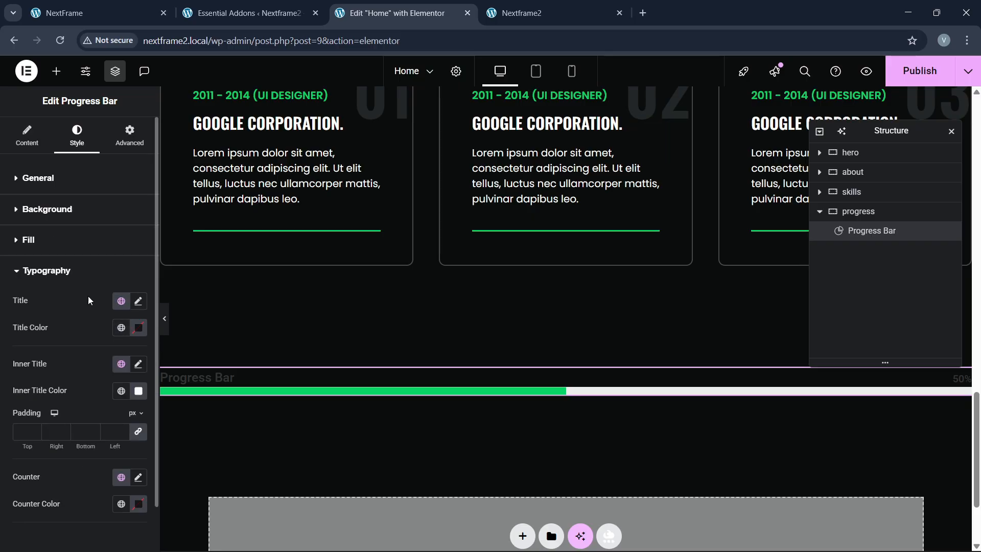
click(138, 301)
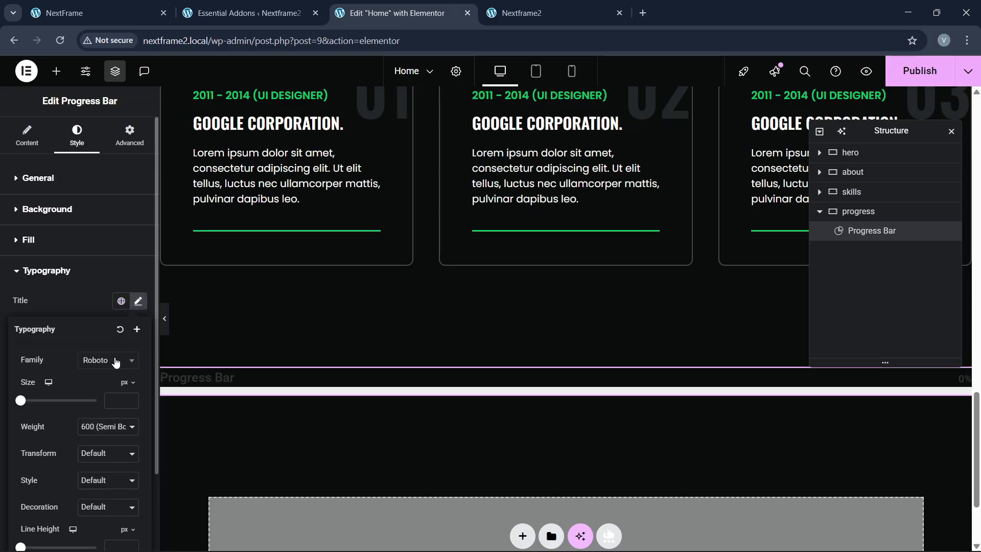
click(116, 361)
click(87, 394)
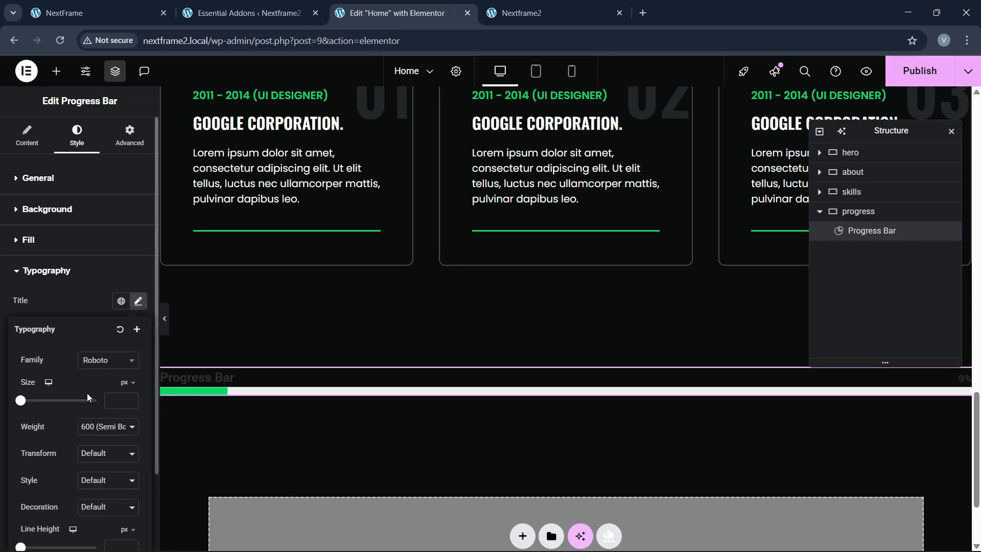
click(107, 363)
text(poppins)
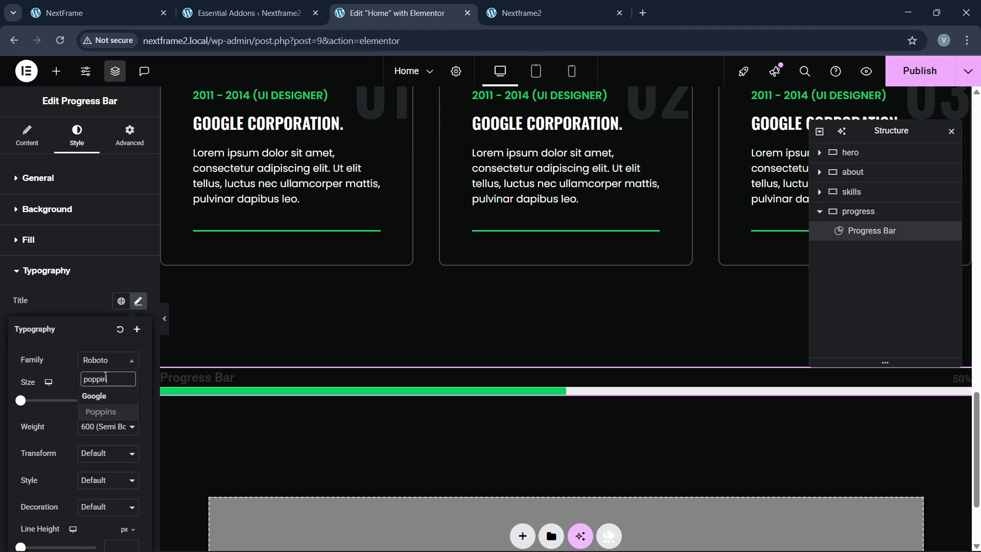
key(Return)
click(92, 456)
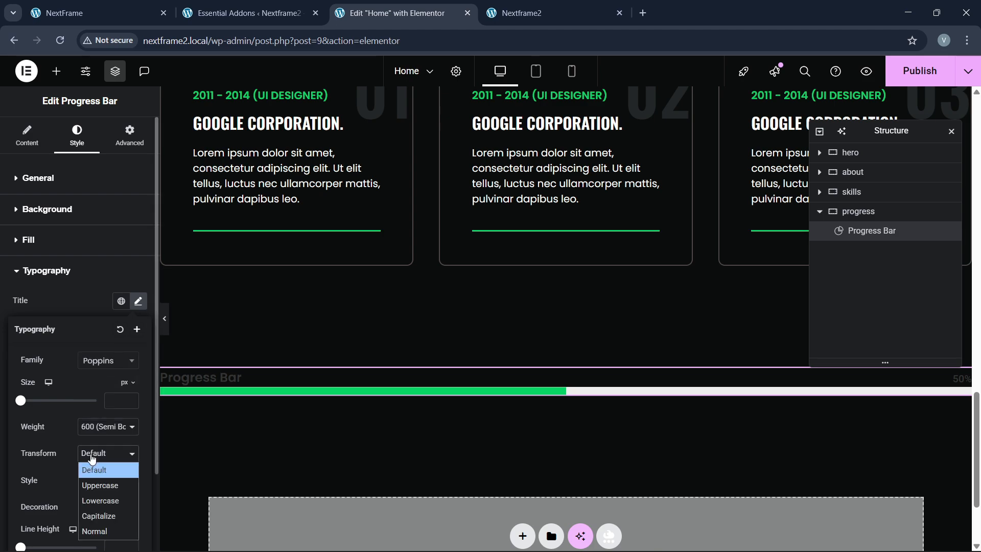
click(100, 485)
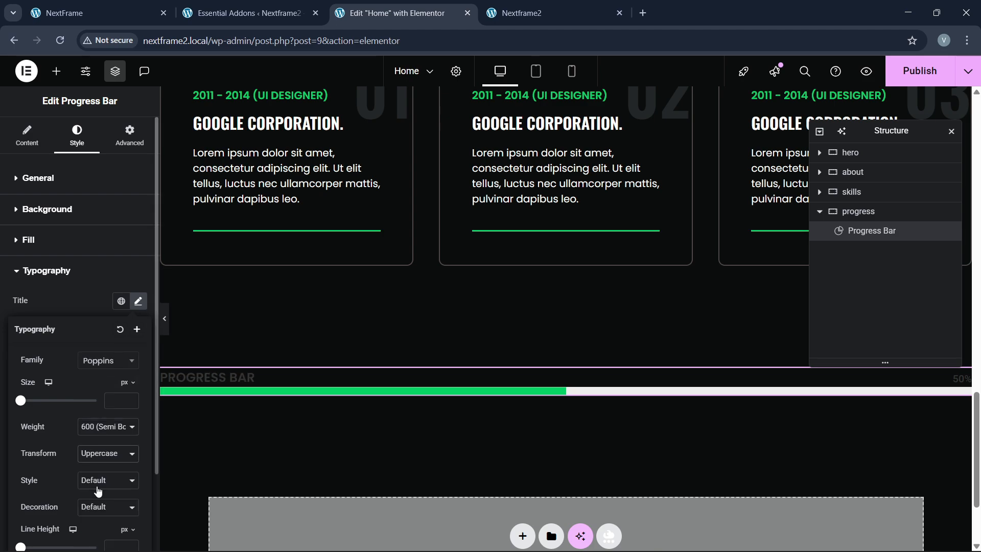
click(131, 398)
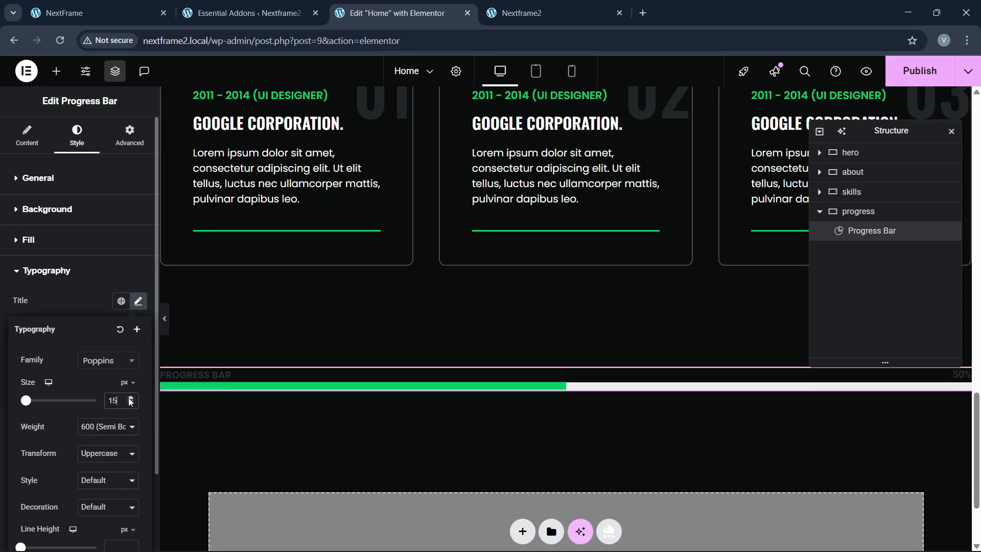
click(78, 306)
Step: Make the progress bar title colour white
scroll(120, 389, down, 2)
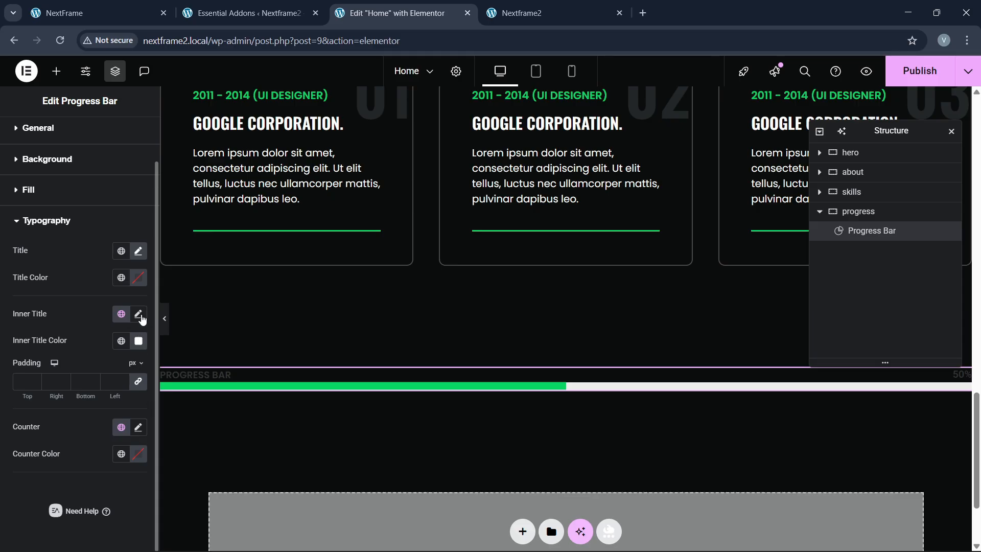
click(138, 278)
click(67, 332)
click(96, 284)
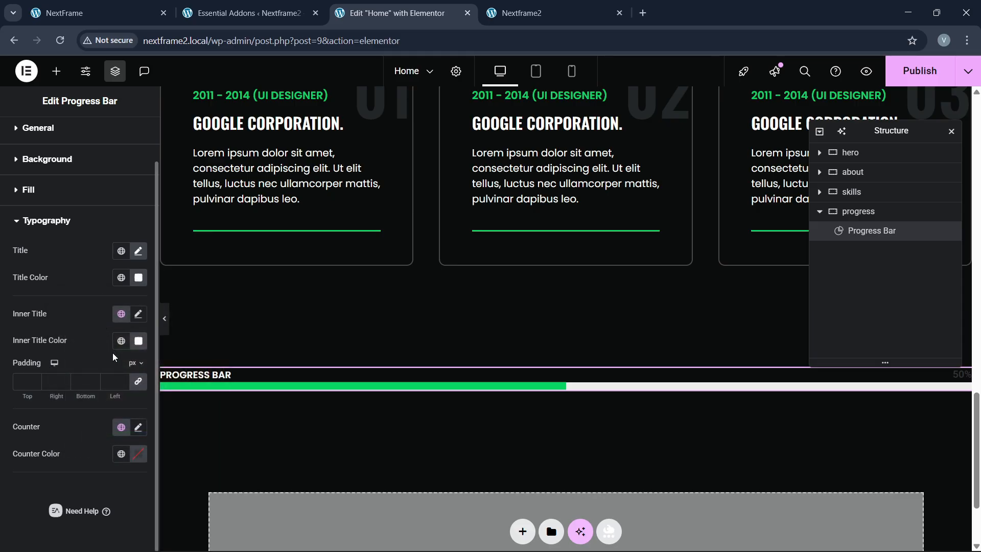
click(141, 224)
Step: Raise the title size to 18 px with font weight 500 (Medium)
click(74, 248)
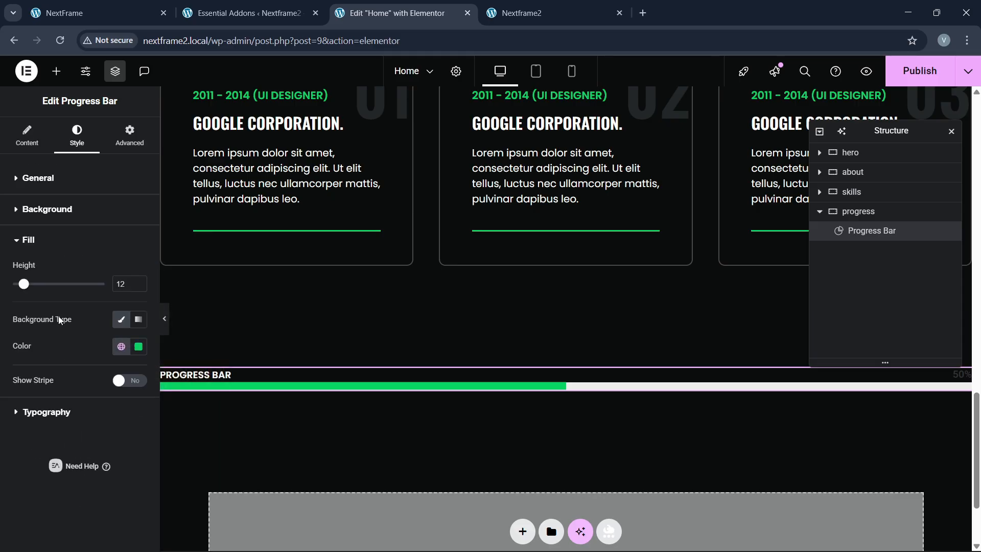
click(59, 417)
click(138, 301)
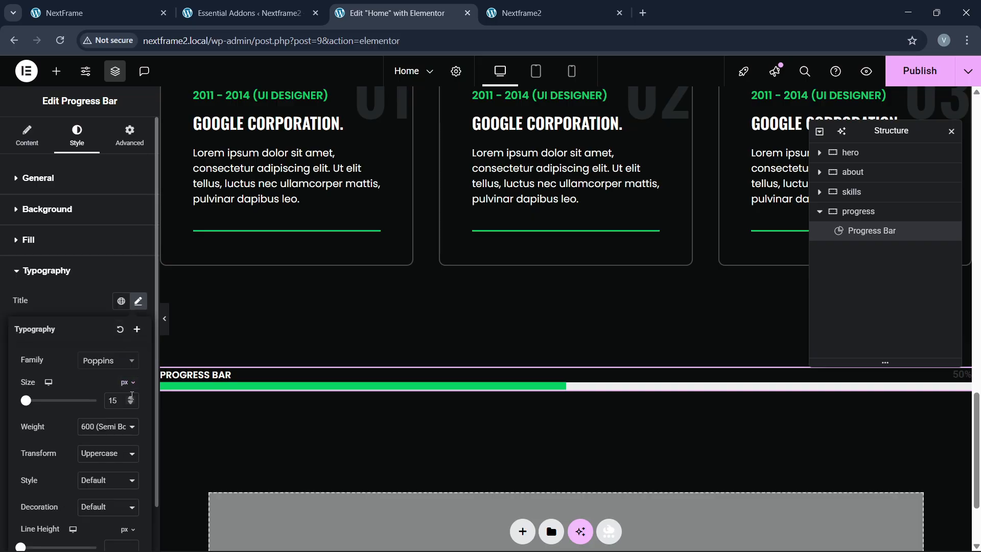
click(131, 399)
click(132, 398)
click(131, 398)
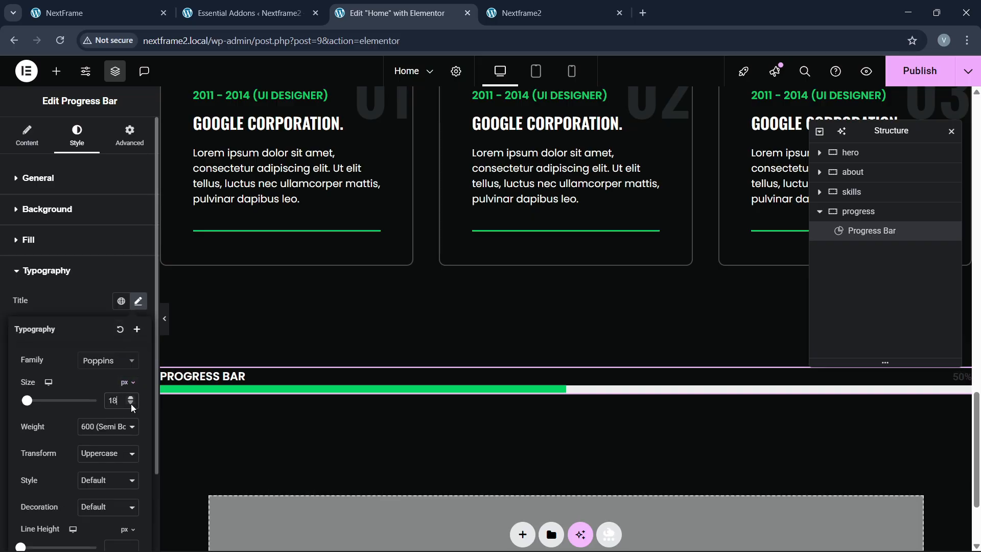
click(109, 426)
click(88, 303)
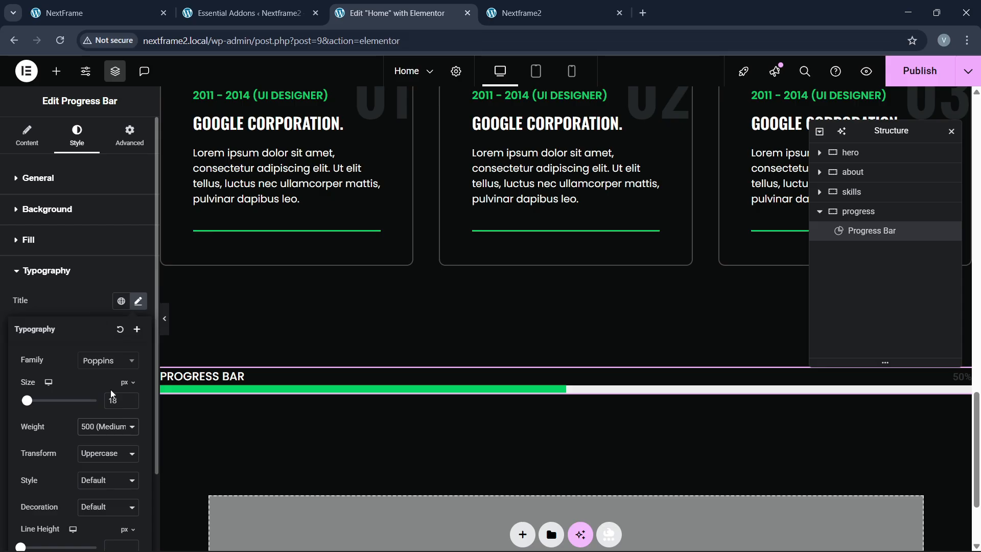
Step: Set the title line height to 2.5 em
scroll(102, 424, down, 2)
click(128, 442)
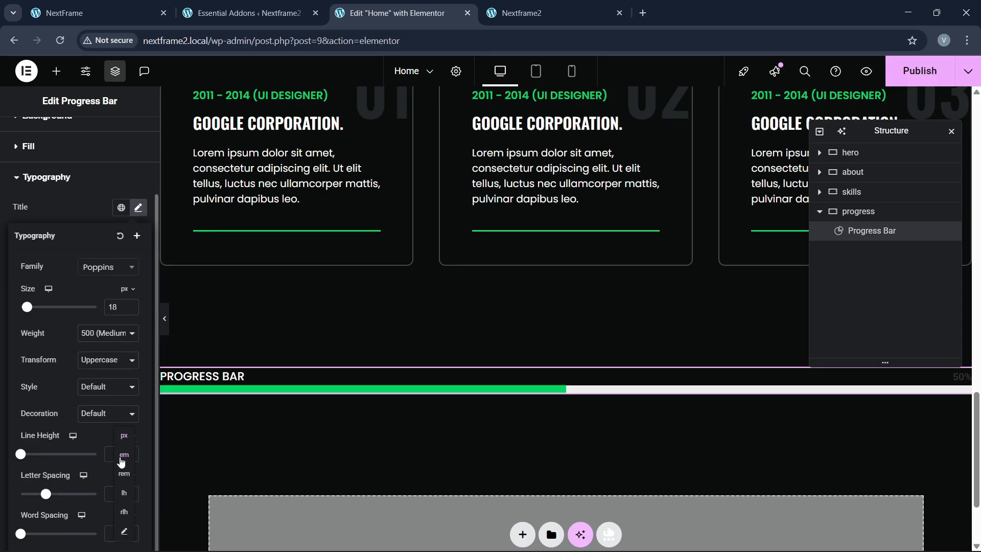
click(128, 456)
click(132, 452)
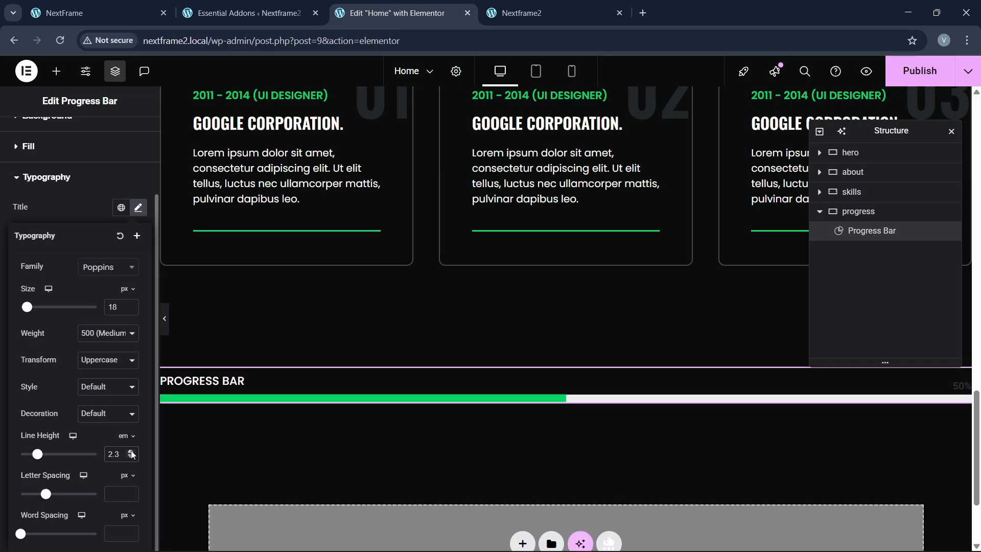
click(131, 452)
click(131, 456)
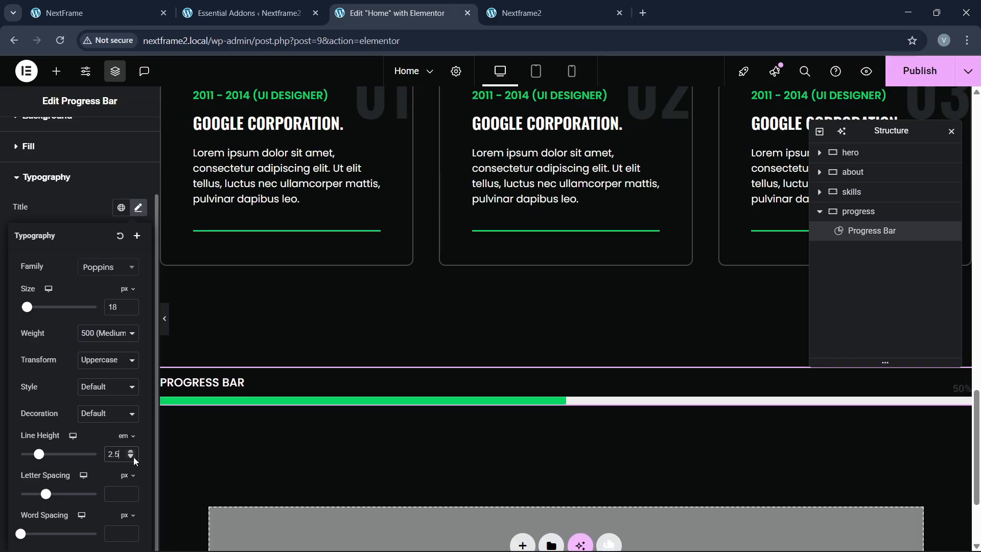
Step: Compare the title with the WEB DEVELOPMENT skill bar on the reference site
click(142, 14)
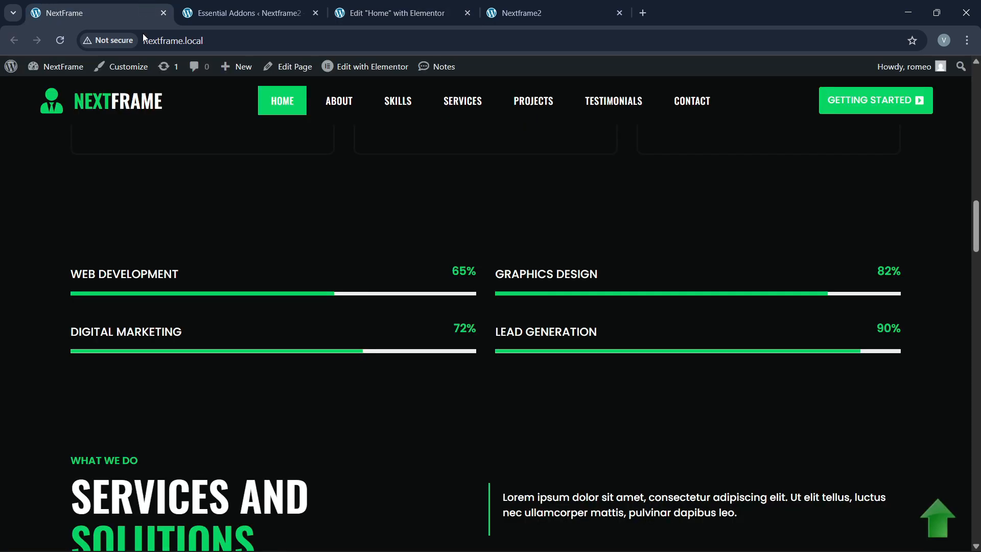
click(397, 14)
click(122, 13)
drag(66, 282, 183, 278)
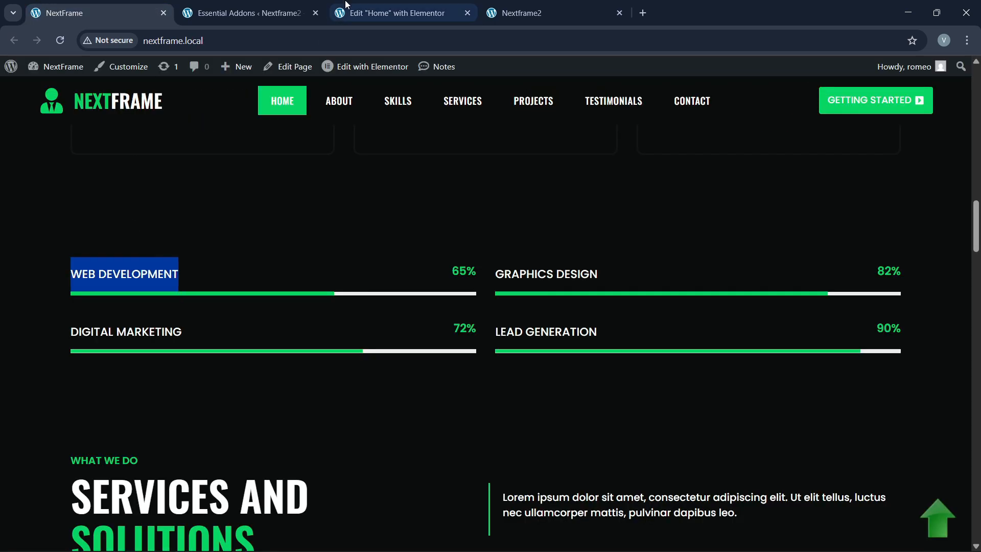
click(398, 13)
scroll(41, 205, up, 2)
Step: Replace the progress bar title with 'Web Development'
click(35, 146)
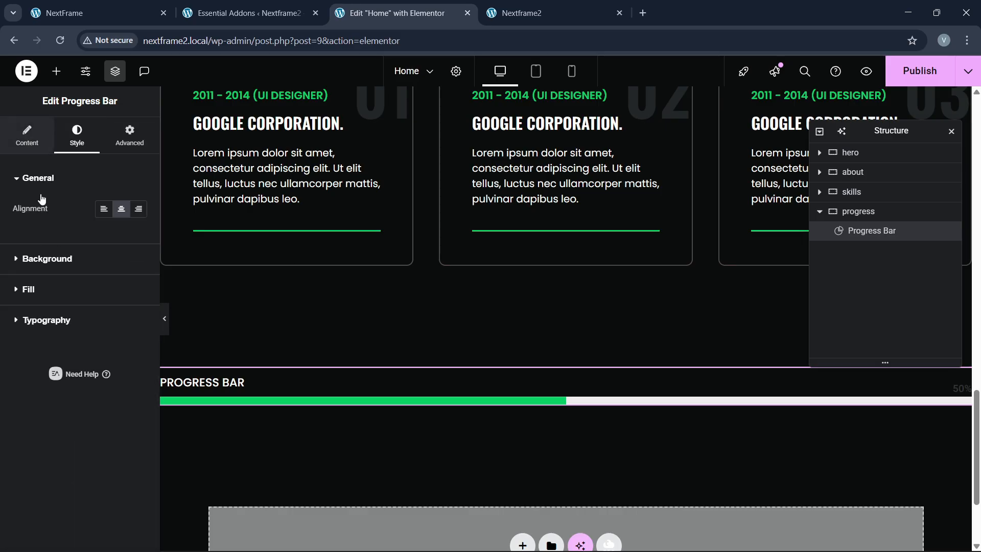
click(25, 152)
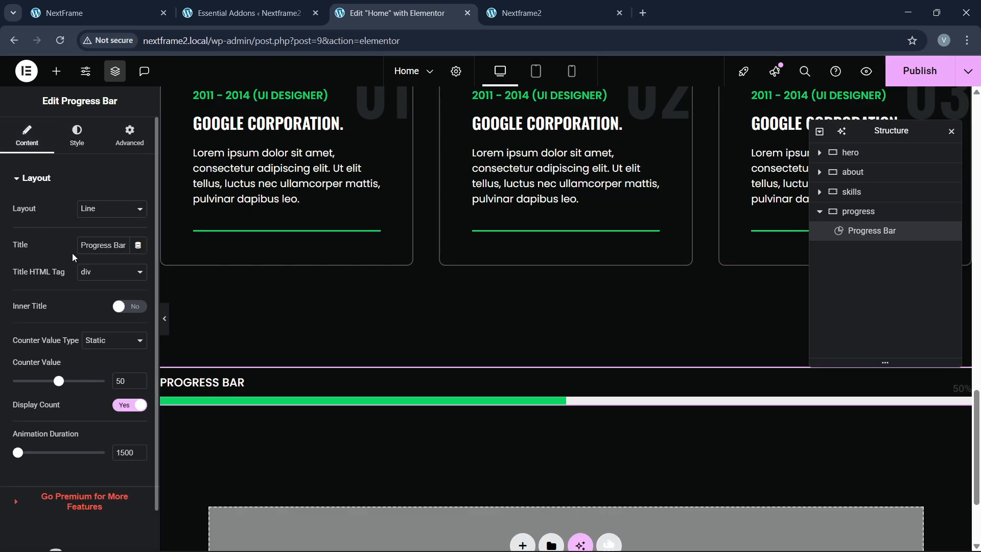
triple_click(105, 246)
text(web development)
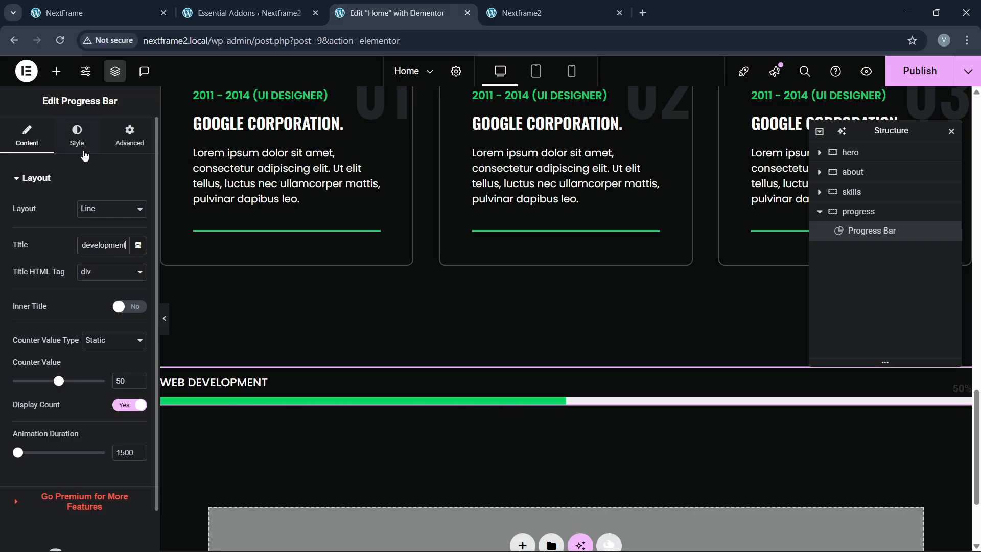
Step: Make the percentage counter green
click(77, 138)
click(47, 320)
scroll(54, 332, down, 1)
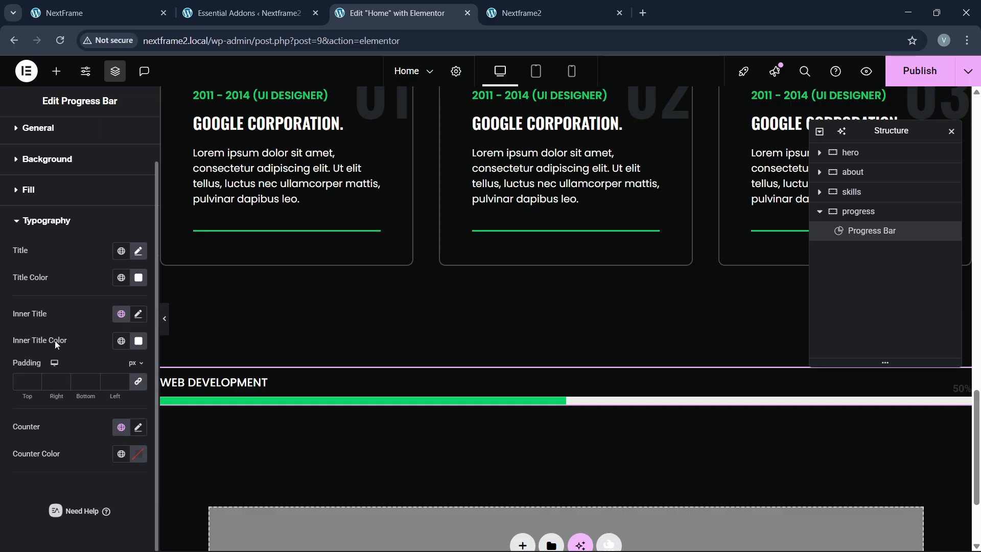
click(128, 459)
click(56, 376)
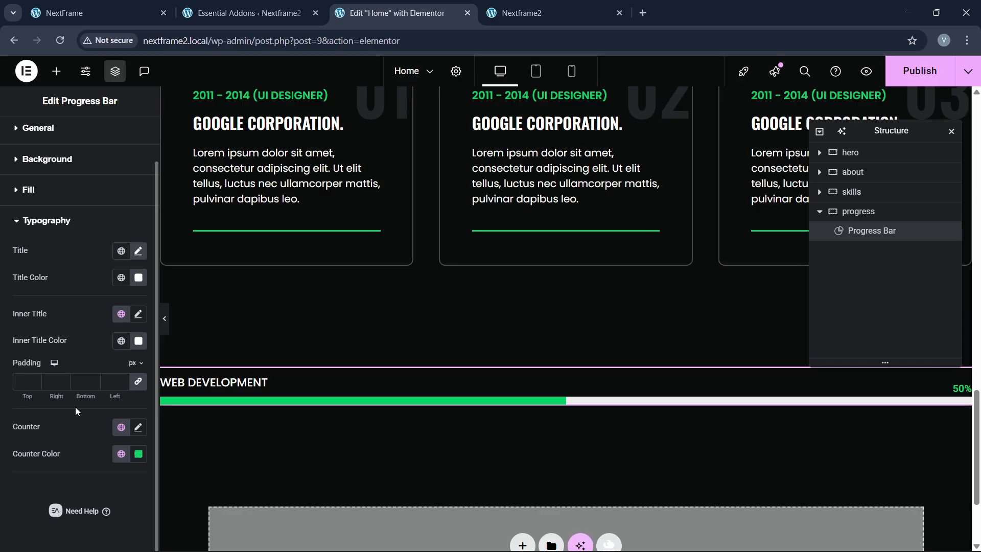
Step: Enlarge the percentage counter to 22 px with a line height of about 1.9 em
click(139, 426)
scroll(93, 393, down, 3)
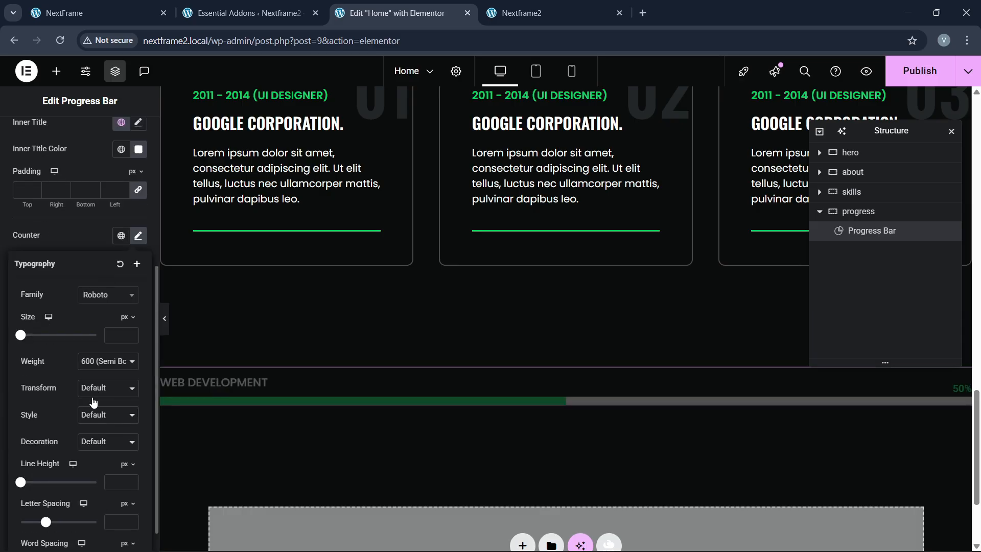
click(128, 463)
click(126, 476)
click(127, 480)
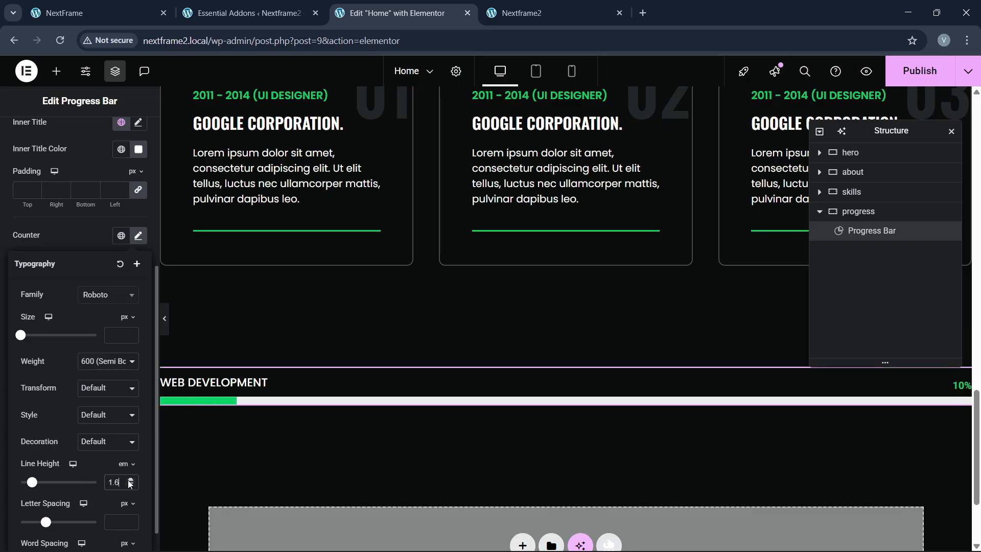
click(131, 480)
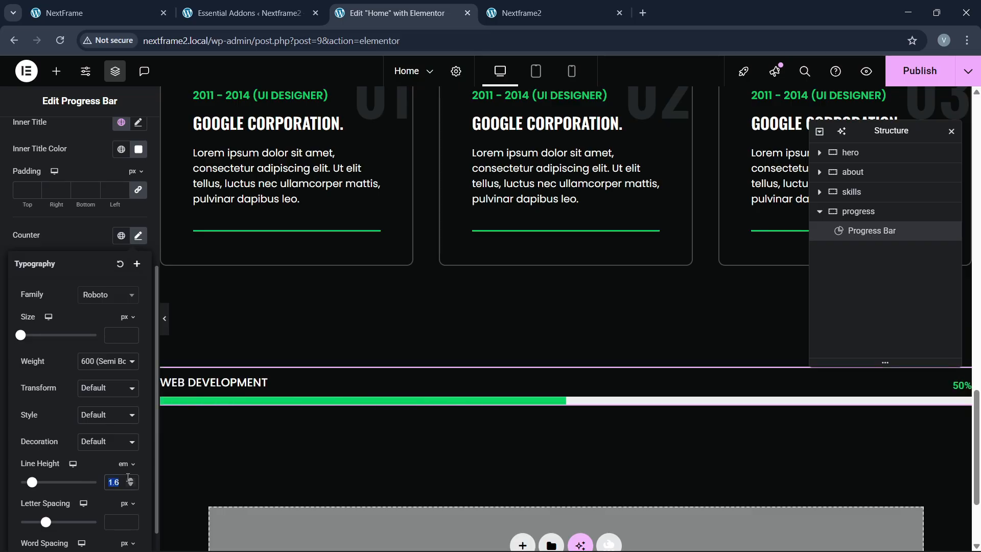
click(131, 480)
click(131, 480)
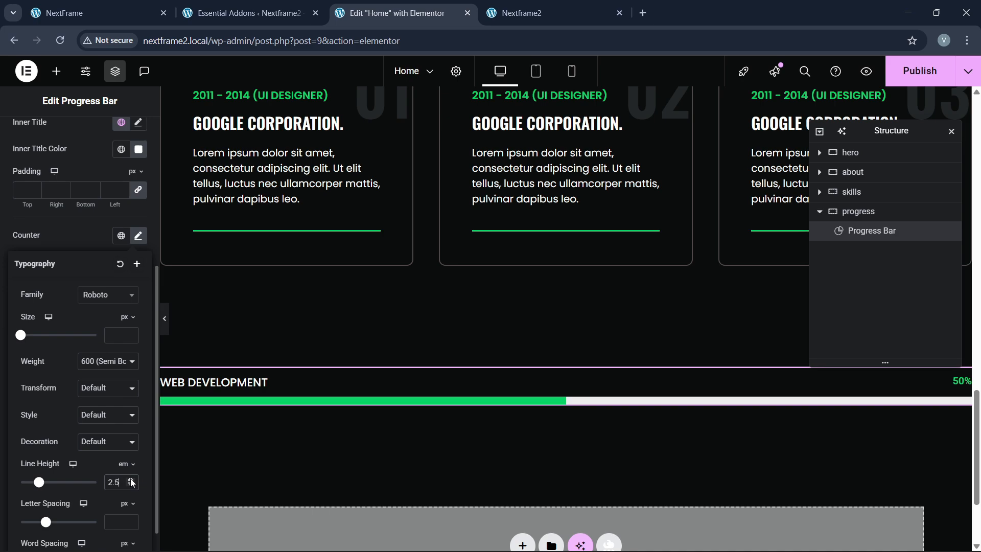
click(131, 333)
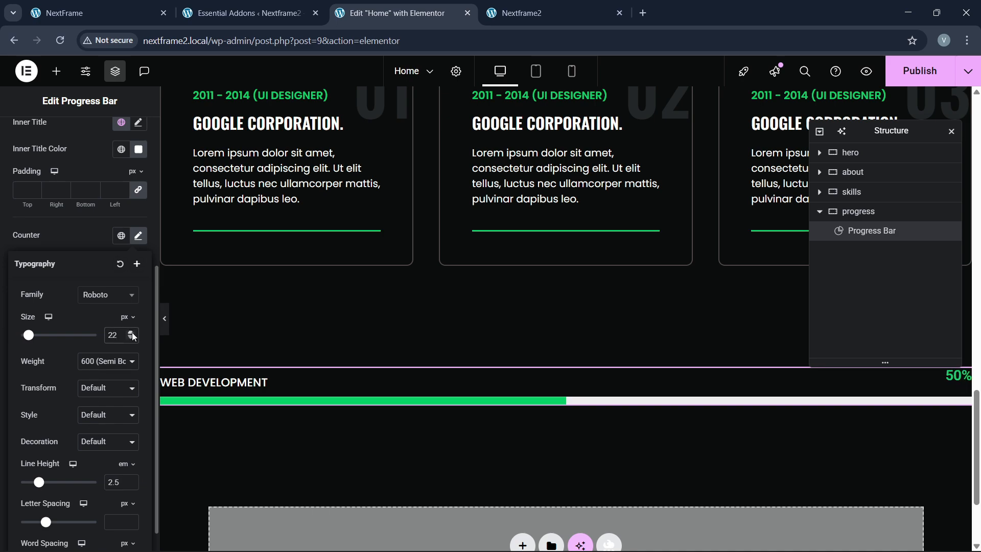
click(129, 484)
click(129, 484)
click(129, 484)
click(128, 484)
click(128, 484)
click(128, 484)
scroll(53, 324, up, 5)
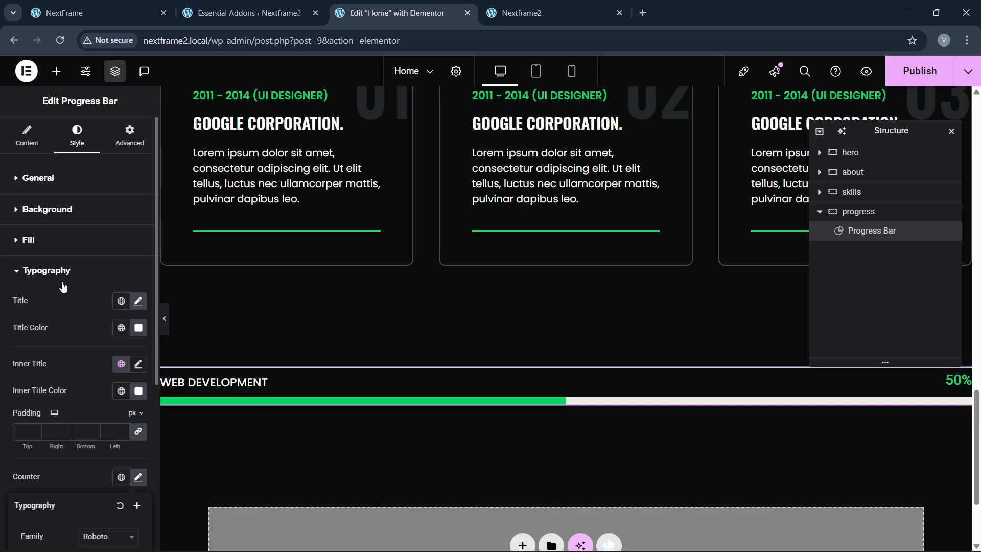
Step: Set the green fill bar height to 8 and try the background strip at 8, then 6
click(58, 240)
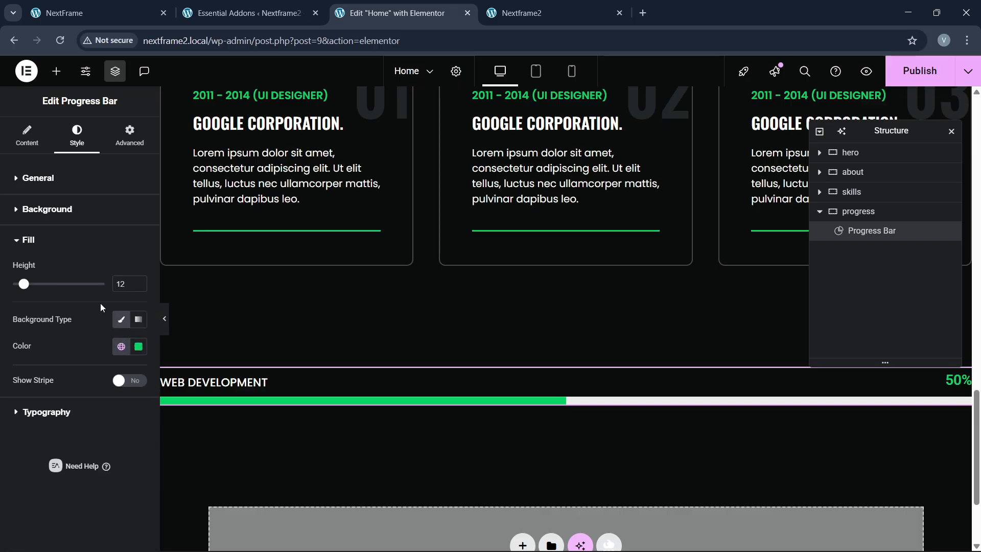
click(138, 288)
click(138, 287)
click(138, 288)
click(138, 287)
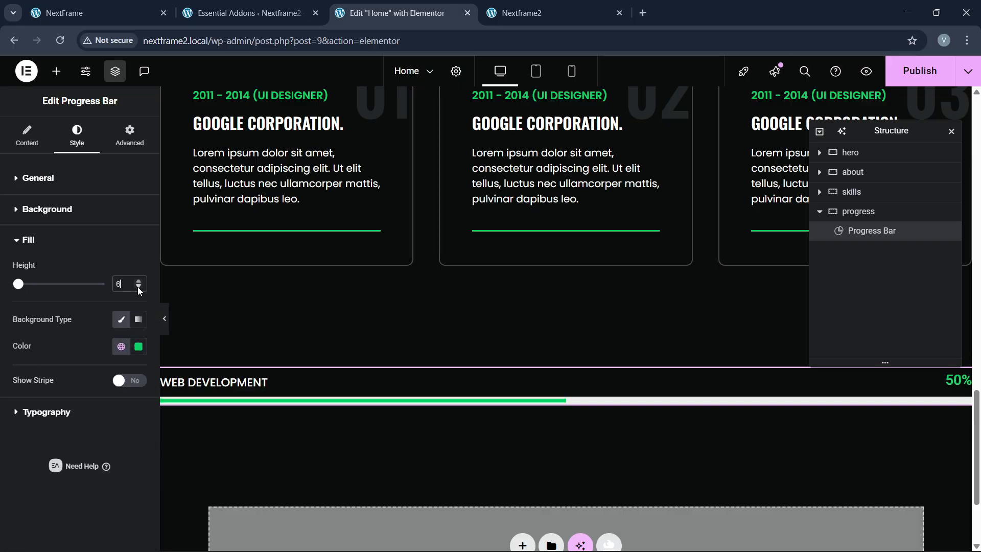
click(138, 287)
click(138, 287)
click(138, 287)
click(138, 281)
click(139, 282)
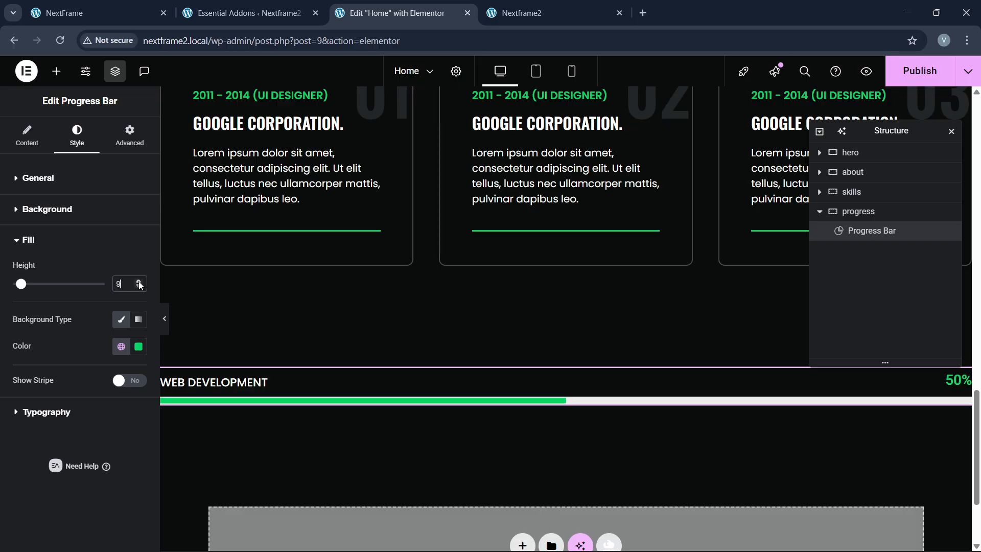
click(139, 281)
click(62, 213)
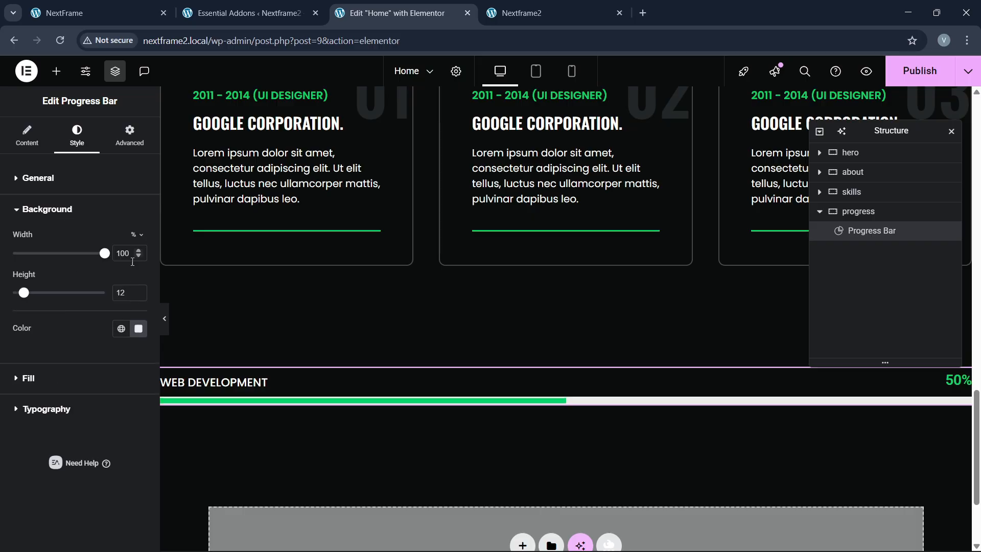
click(139, 295)
click(139, 295)
click(138, 295)
click(139, 295)
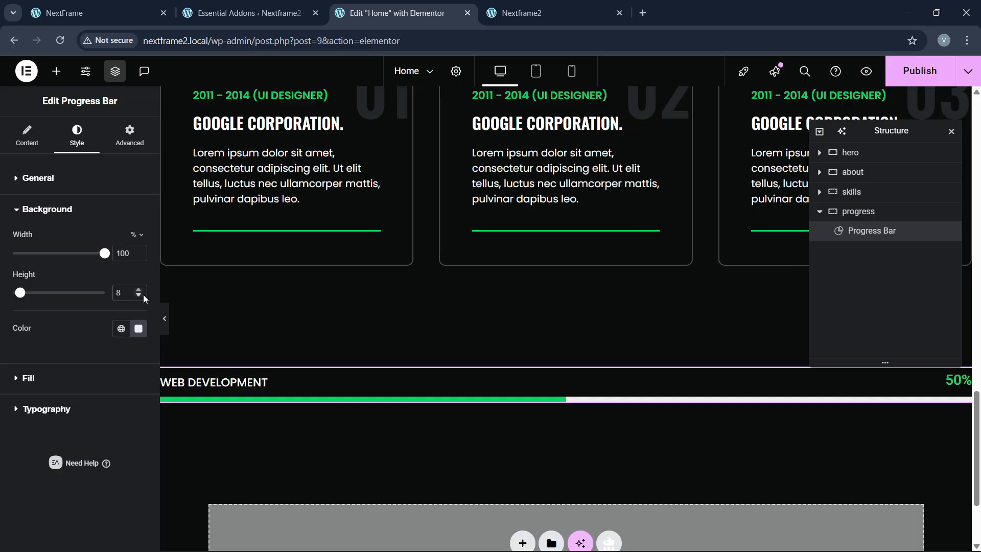
click(143, 295)
click(143, 295)
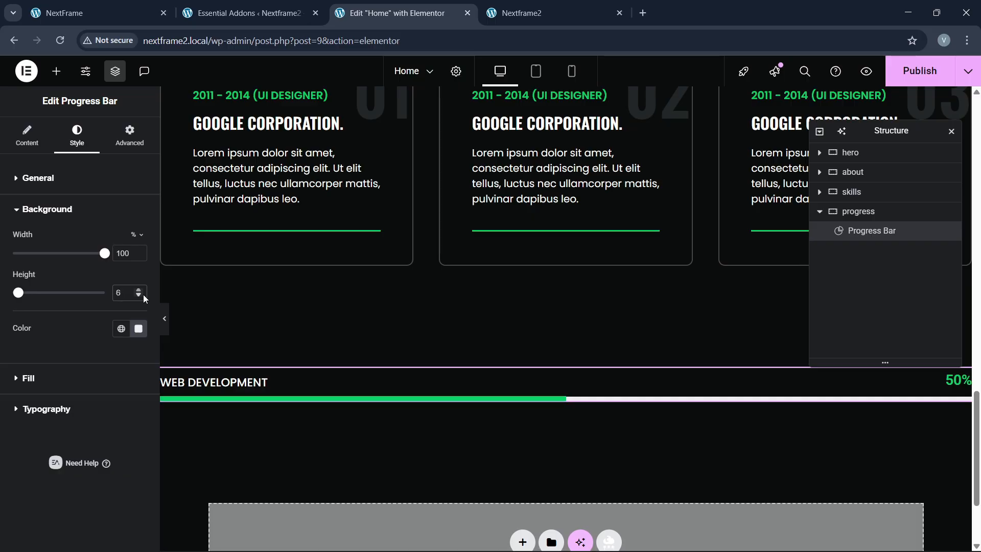
Step: Settle both fill and background strip heights at 8, checking against the reference site
click(28, 378)
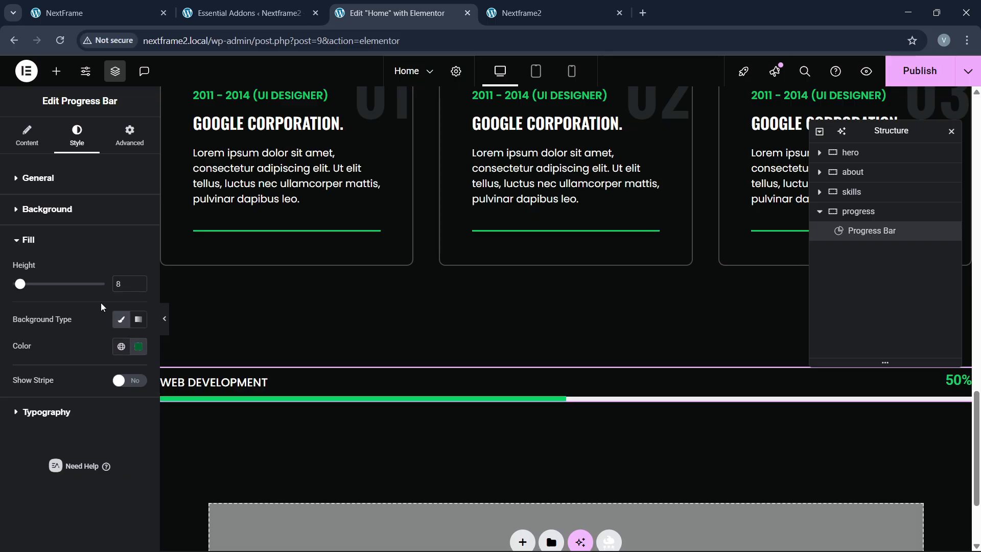
click(139, 287)
click(138, 288)
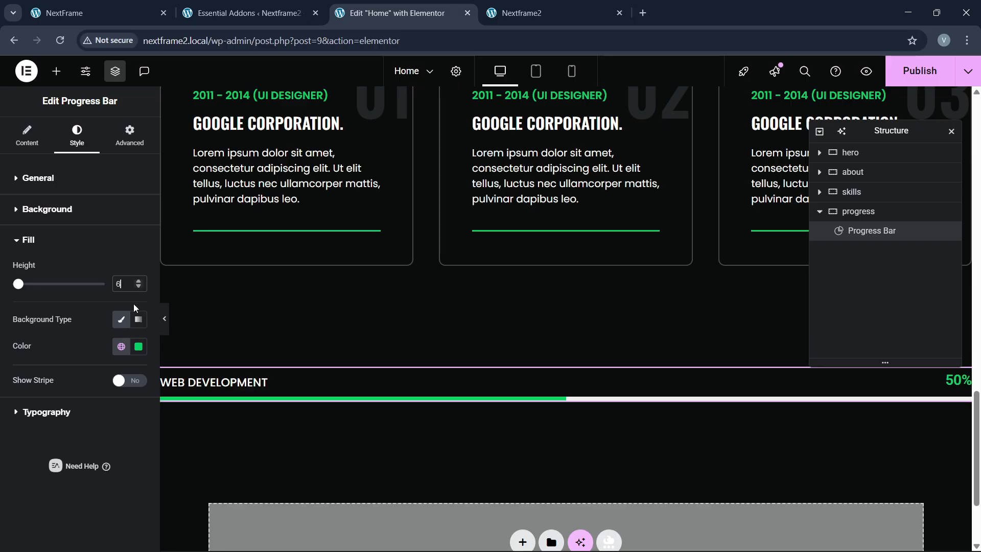
click(166, 322)
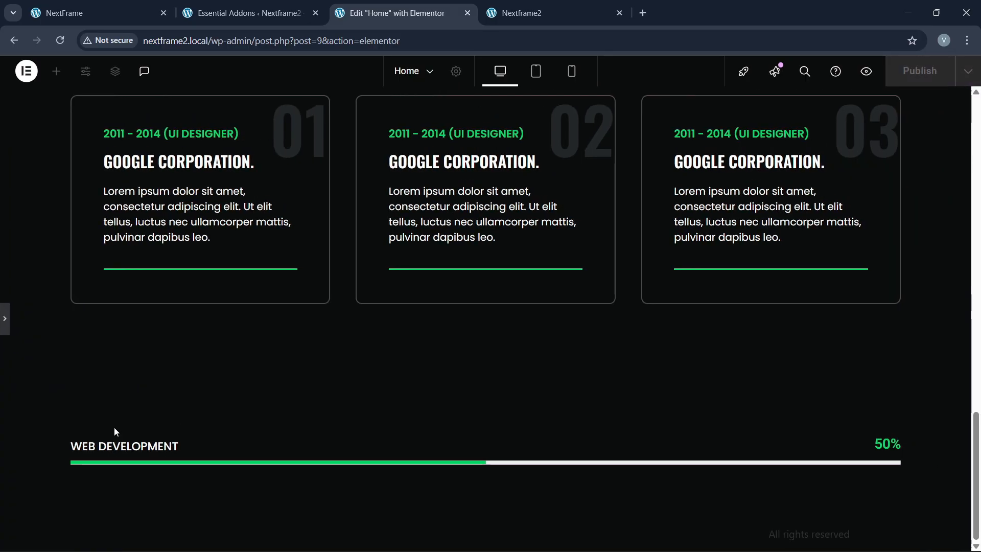
click(7, 328)
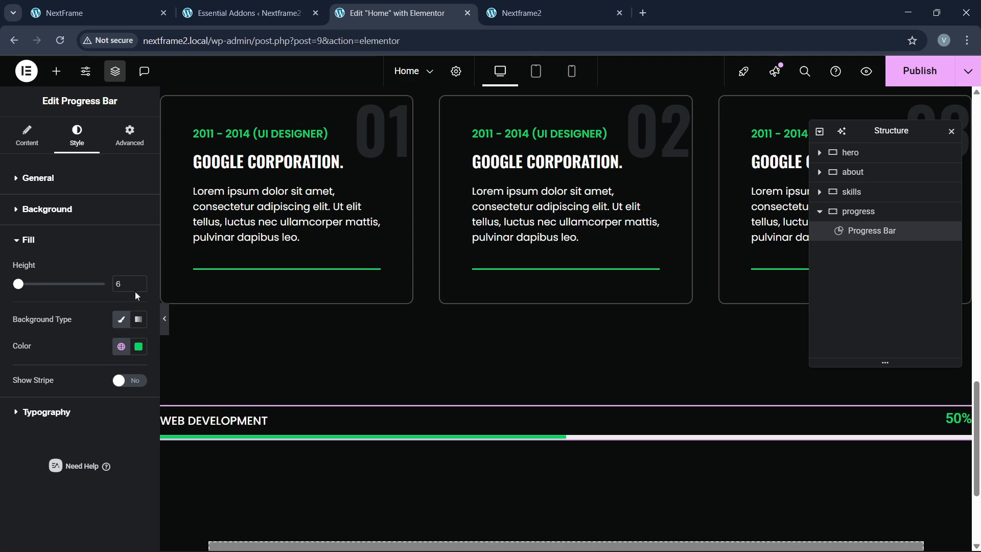
click(138, 285)
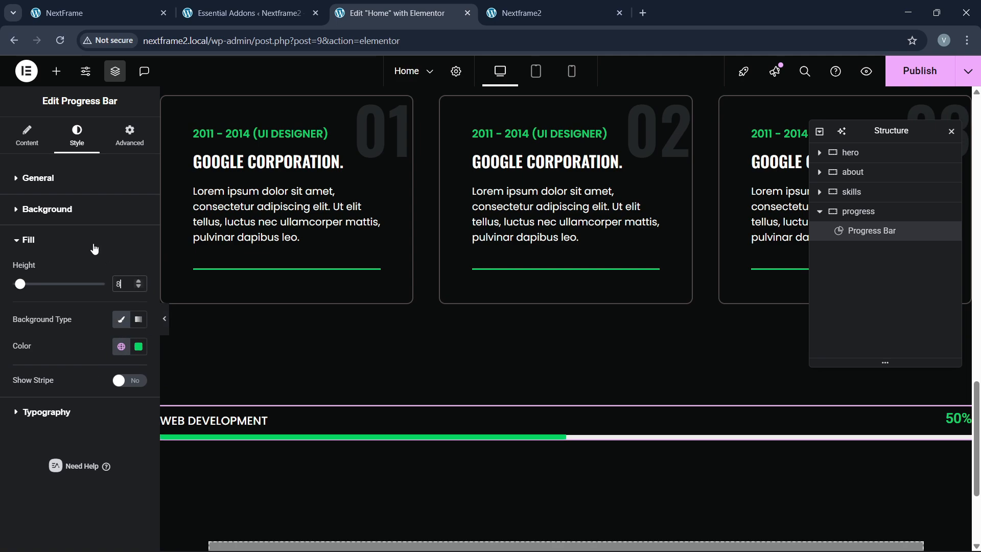
click(76, 211)
click(136, 290)
click(135, 290)
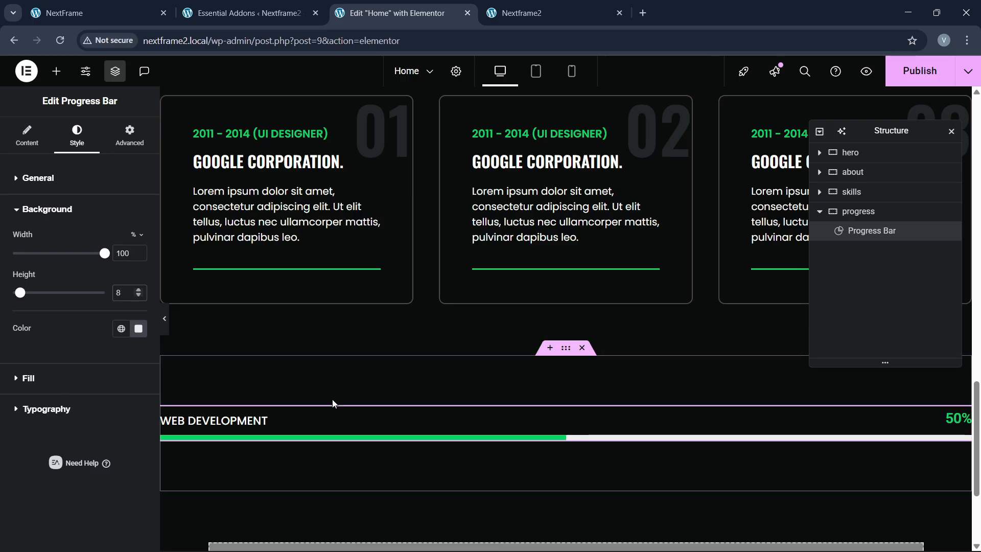
click(81, 13)
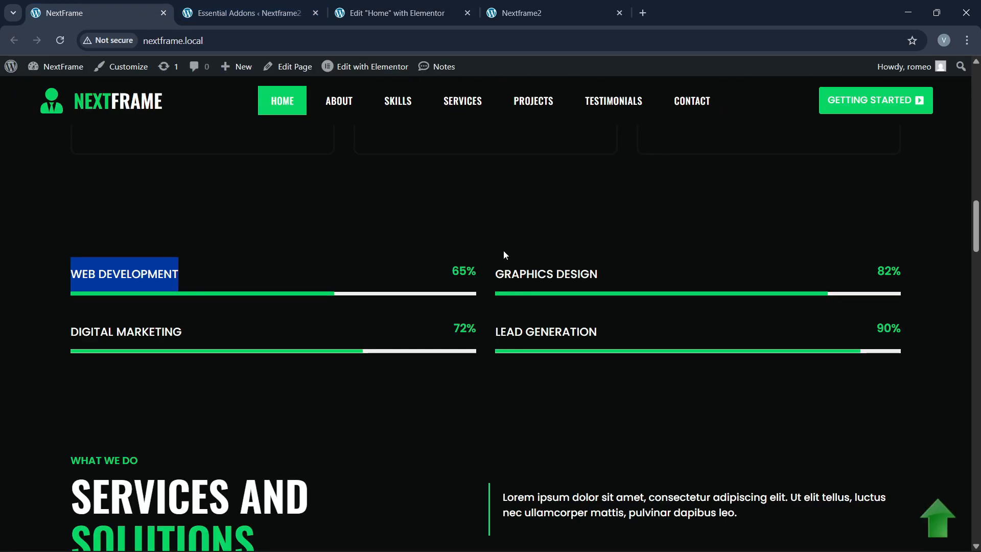
click(428, 11)
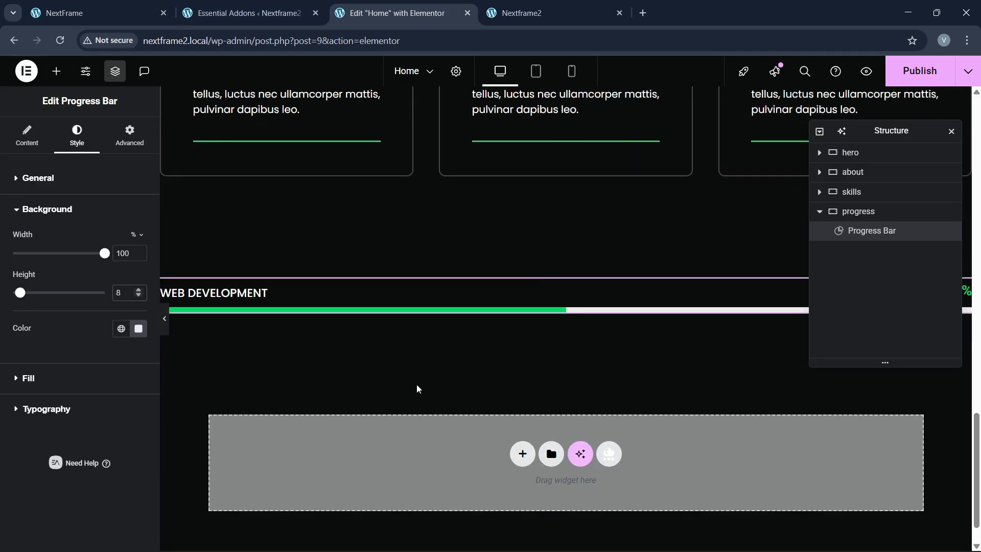
Step: Add a two-column Grid container with no padding below the progress bar
click(56, 71)
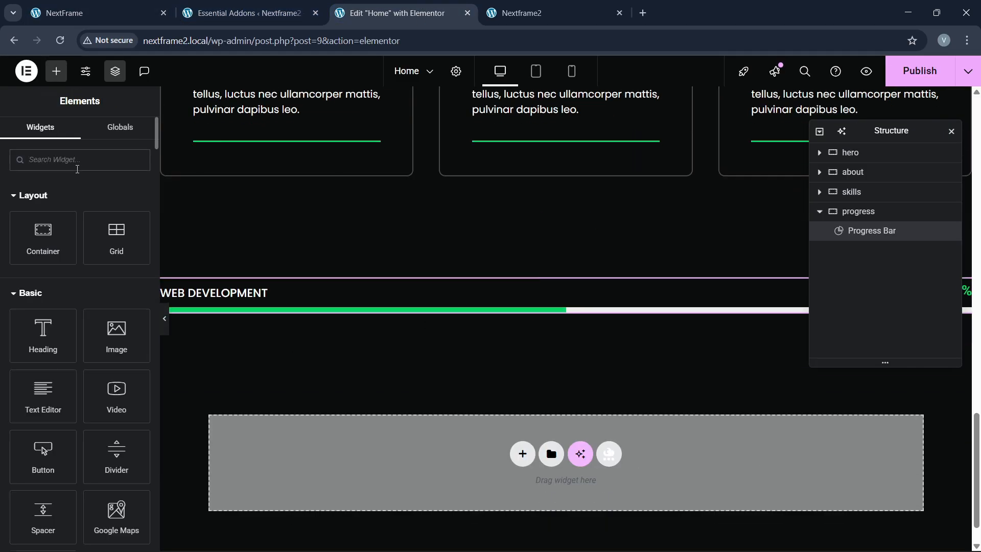
text(grid)
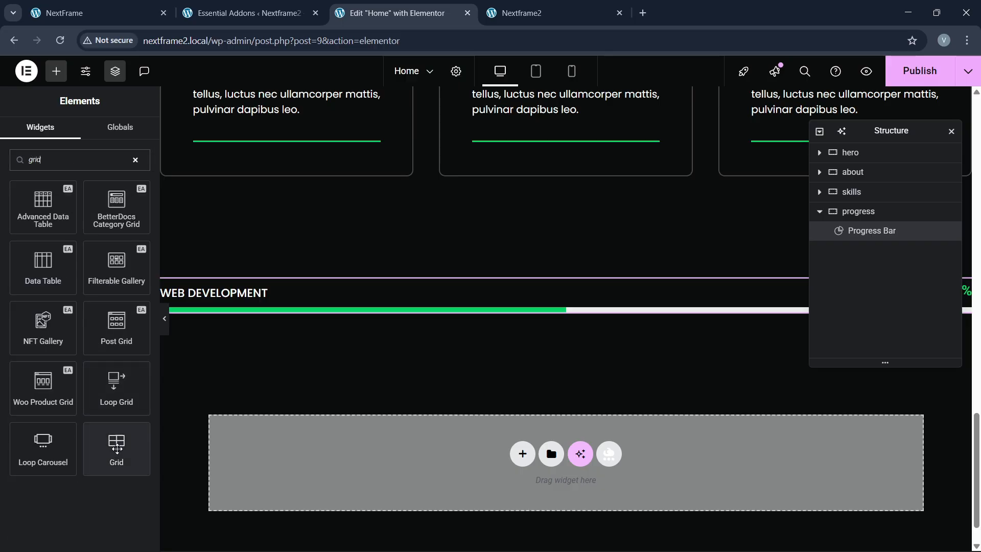
drag(116, 448, 327, 307)
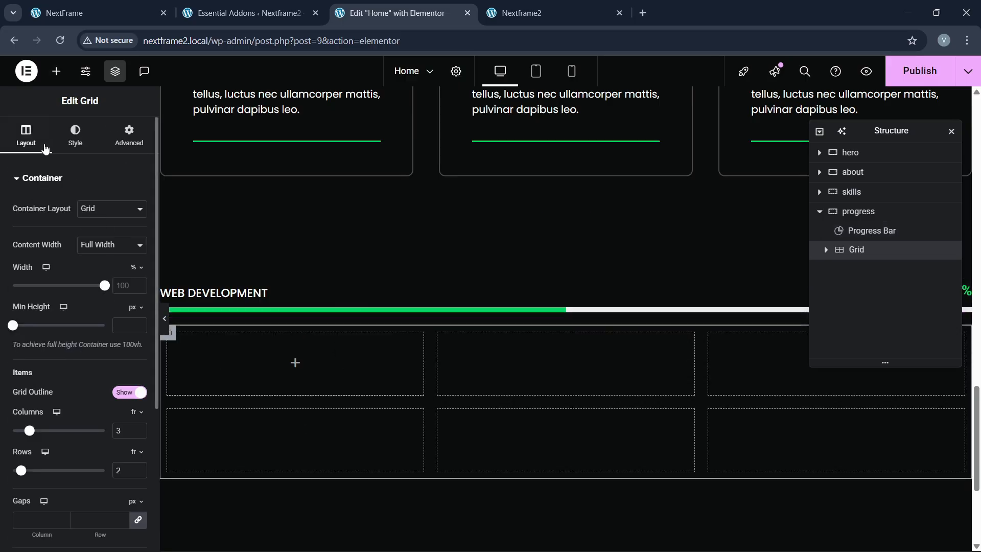
scroll(133, 425, down, 1)
click(139, 368)
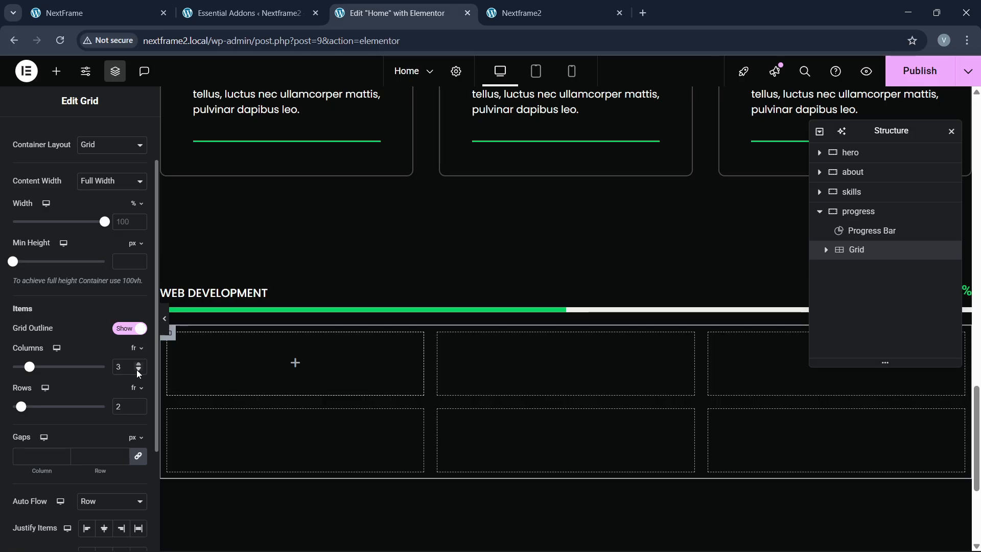
scroll(136, 189, up, 2)
click(129, 134)
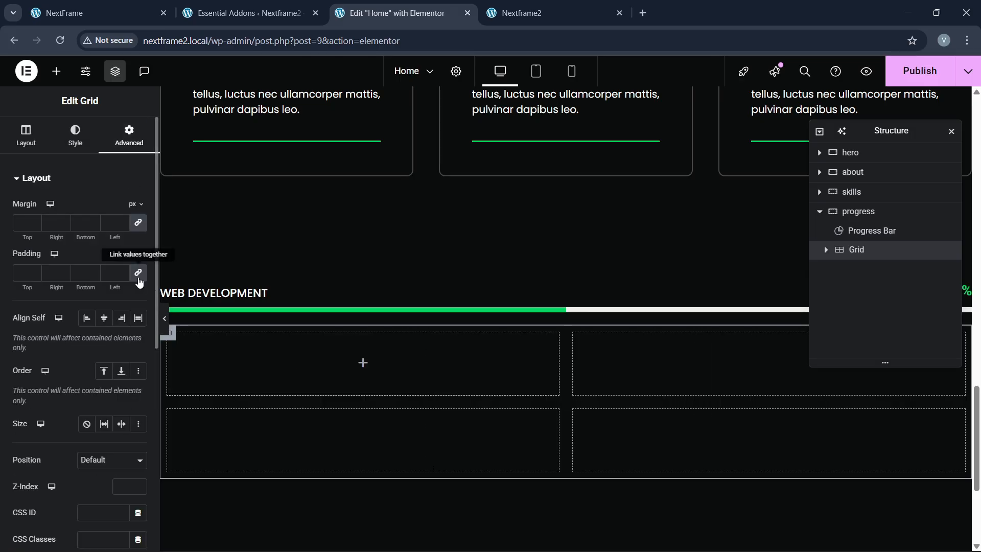
click(138, 273)
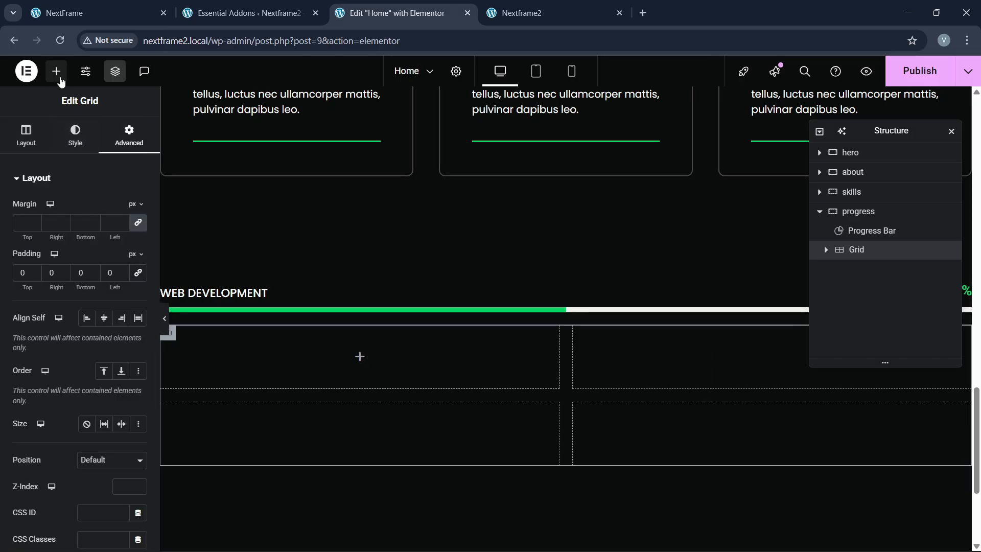
Step: Place a container in the first grid cell and move the Web Development bar into it
click(57, 71)
drag(43, 240, 316, 381)
click(130, 134)
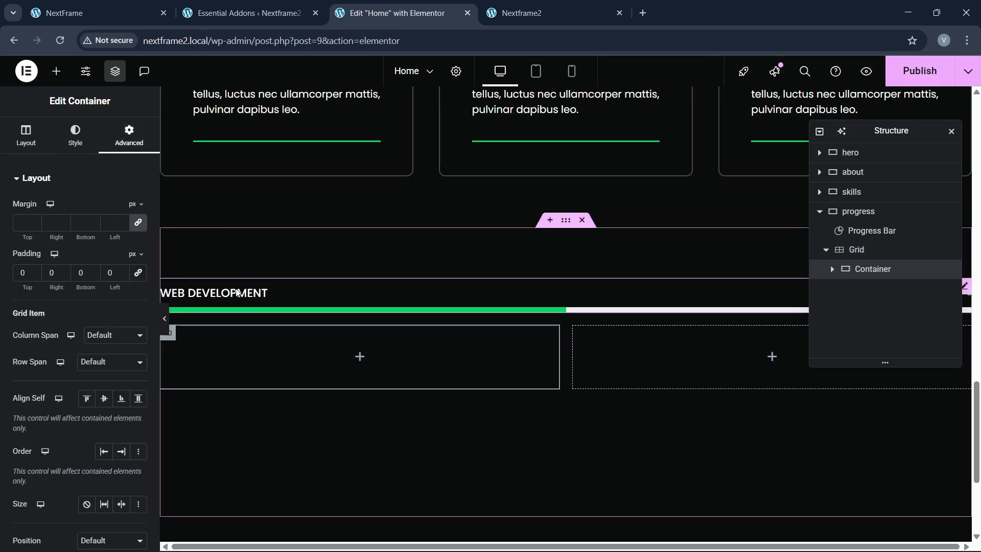
drag(306, 301, 266, 379)
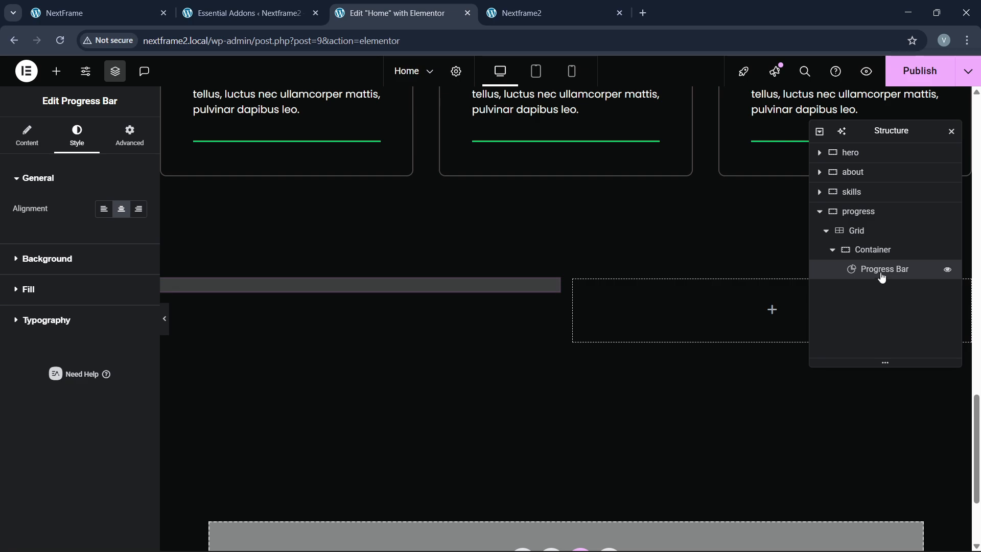
click(838, 254)
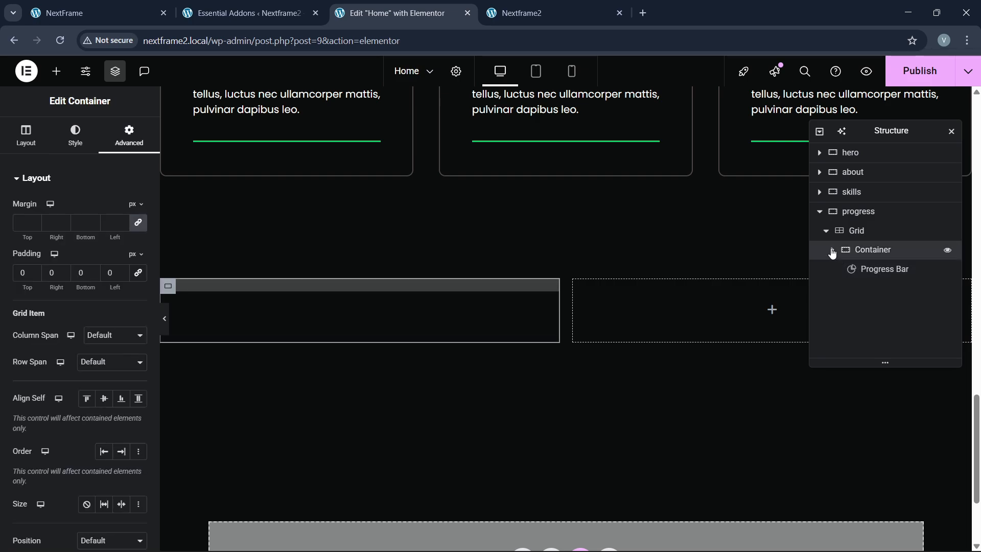
click(832, 251)
Step: Duplicate the progress bar container three times to fill the grid
right_click(863, 255)
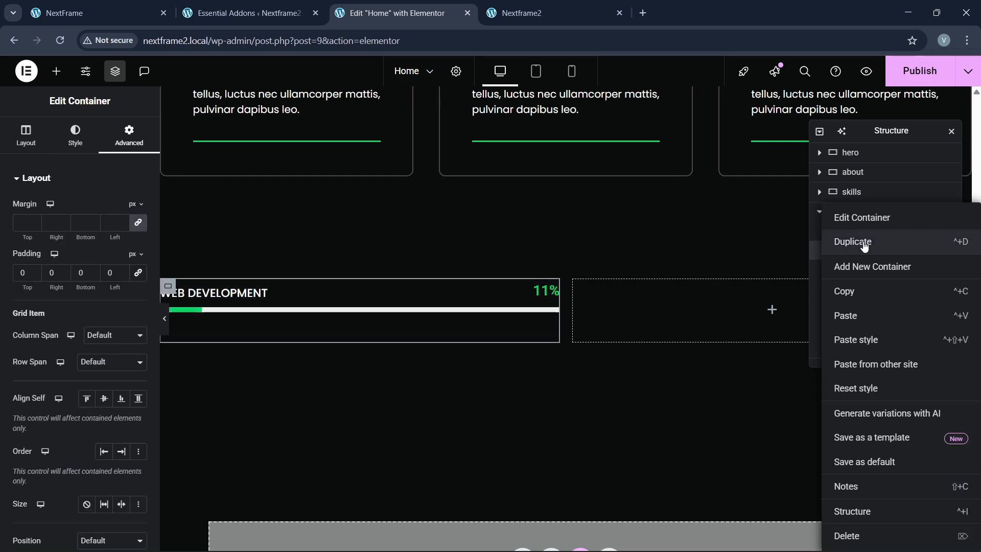
click(863, 244)
right_click(863, 268)
click(864, 244)
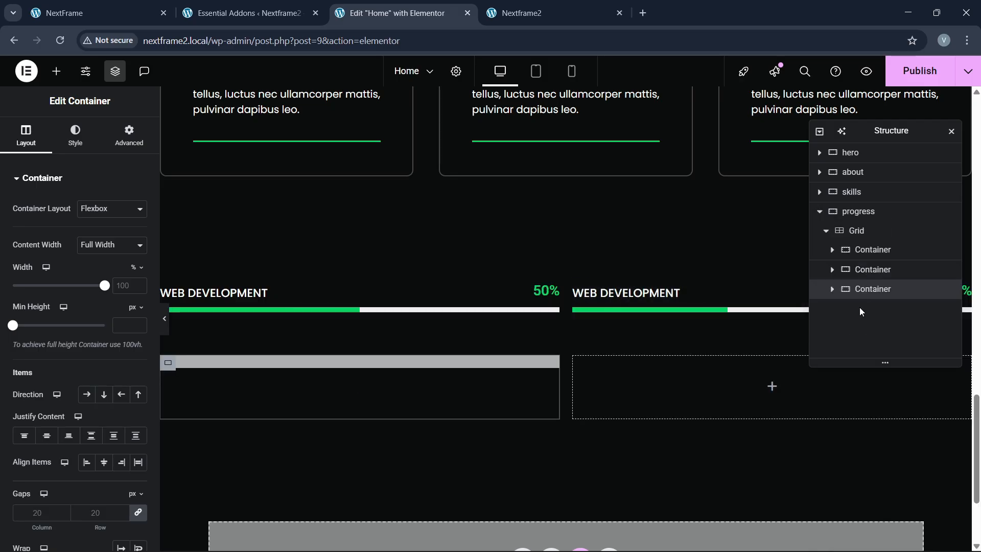
right_click(869, 290)
click(864, 244)
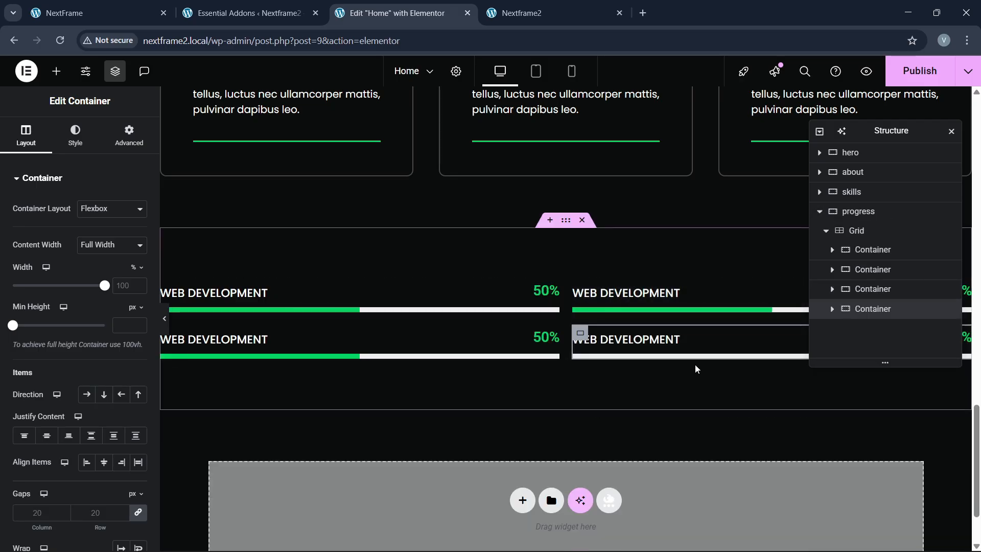
Step: Set the grid's column and row gaps to 40 px and compare with the reference site
click(506, 268)
click(75, 136)
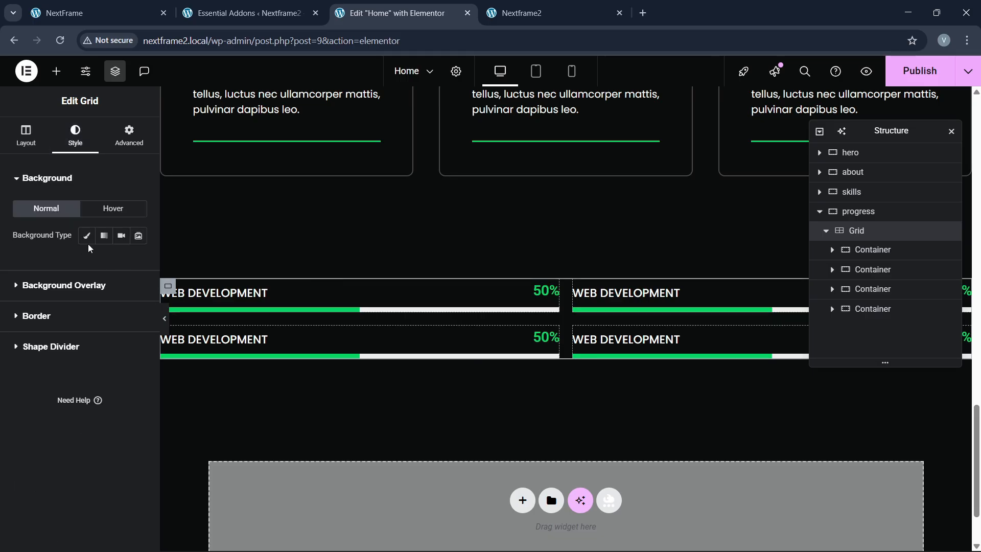
click(26, 136)
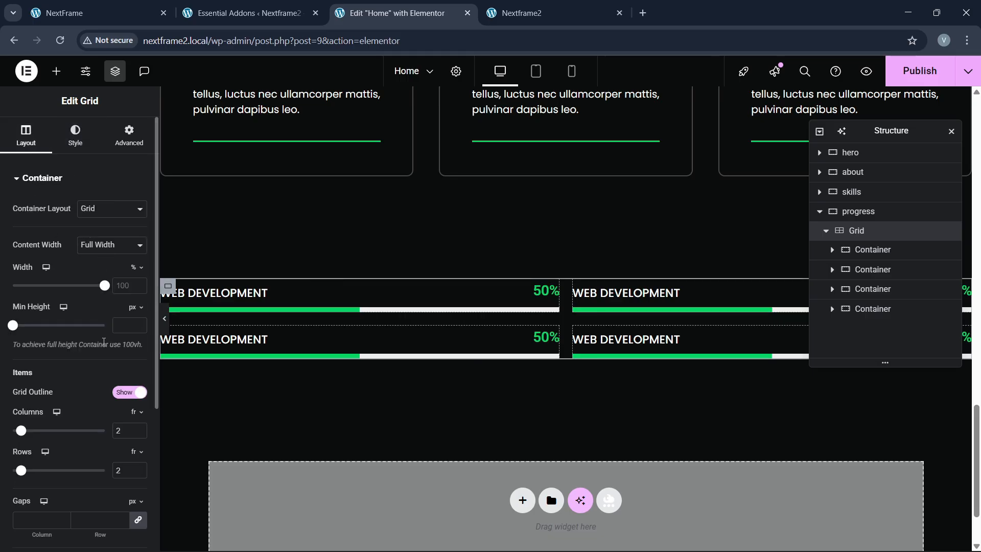
scroll(107, 422, down, 3)
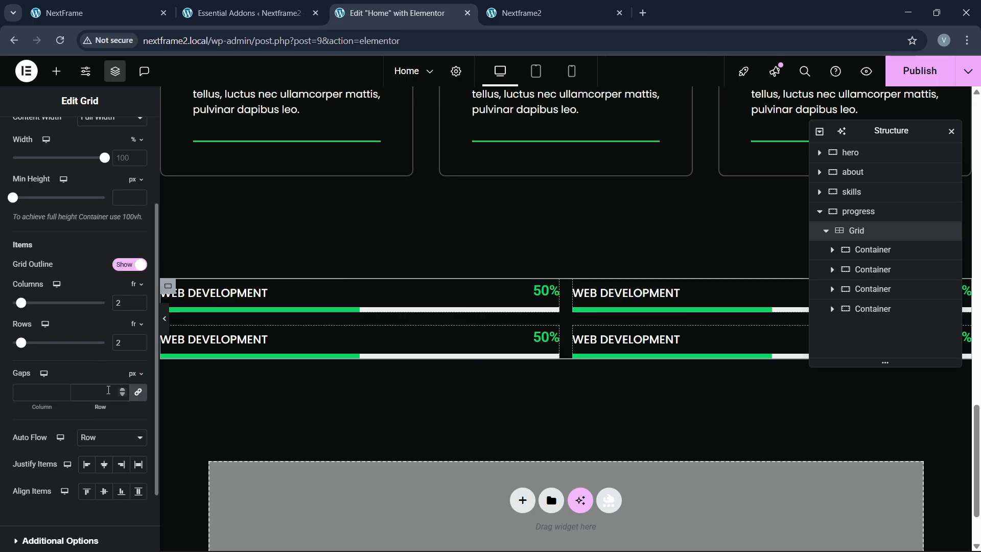
click(108, 390)
text(40)
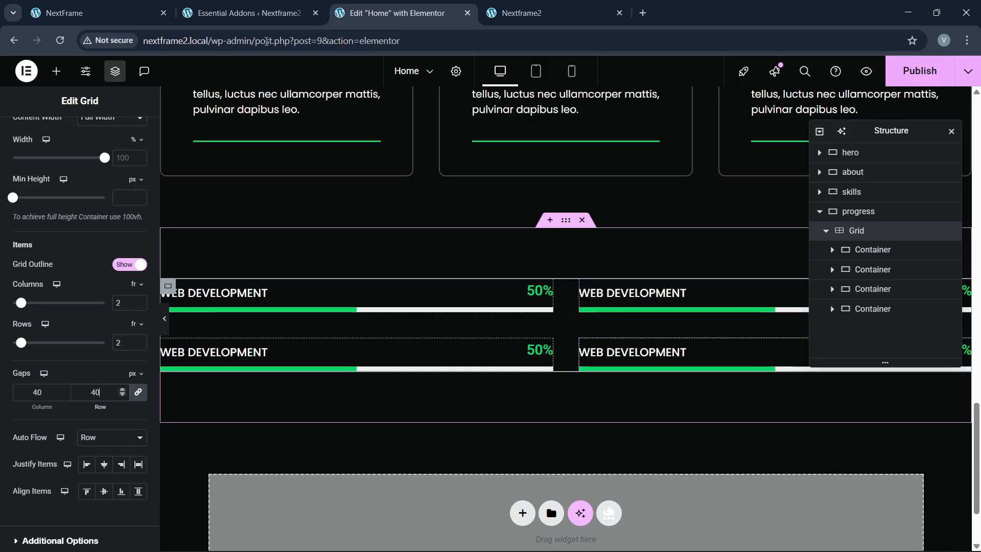
key(ctrl+1)
key(ctrl+3)
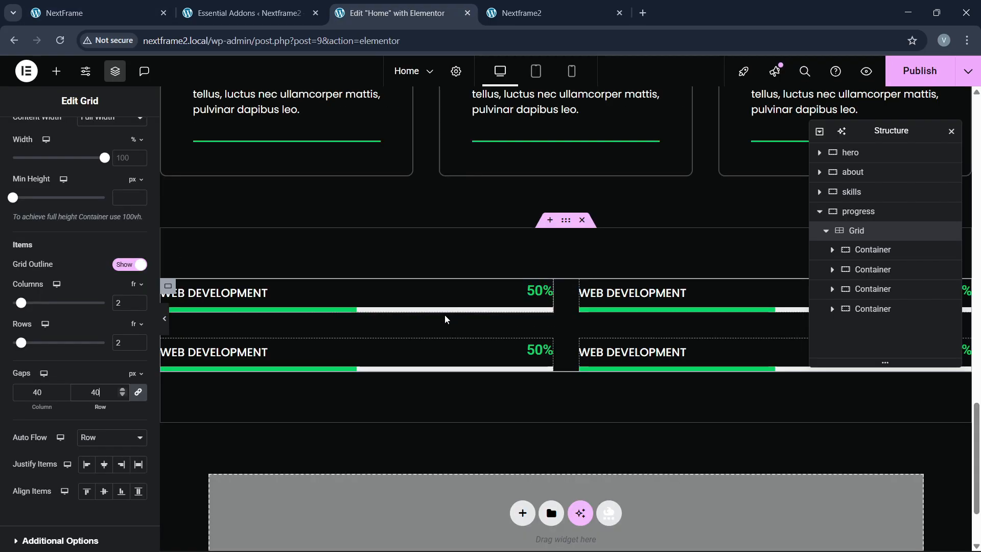
click(356, 296)
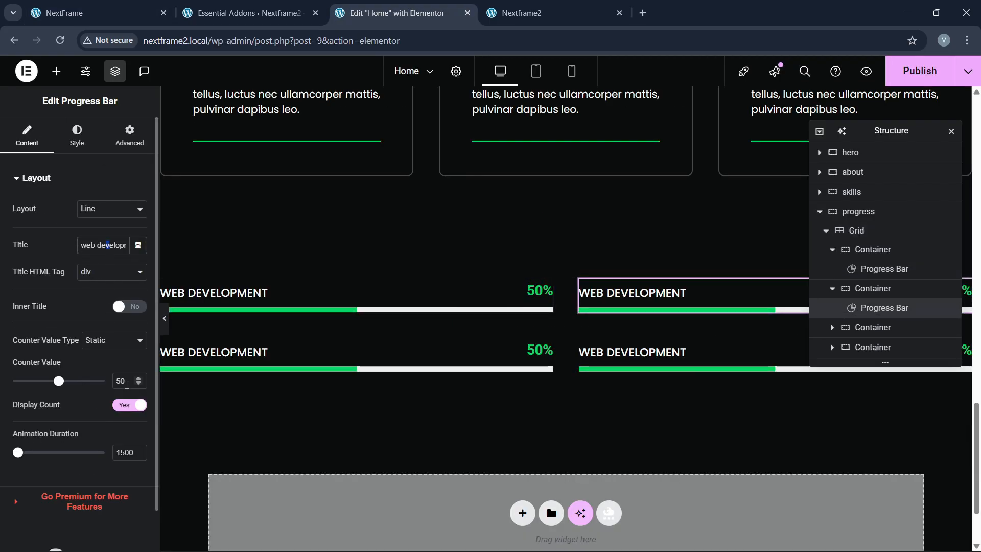
Step: Set the counter value to 75 and retitle the bar 'Graphic Designing'
double_click(126, 385)
text(7)
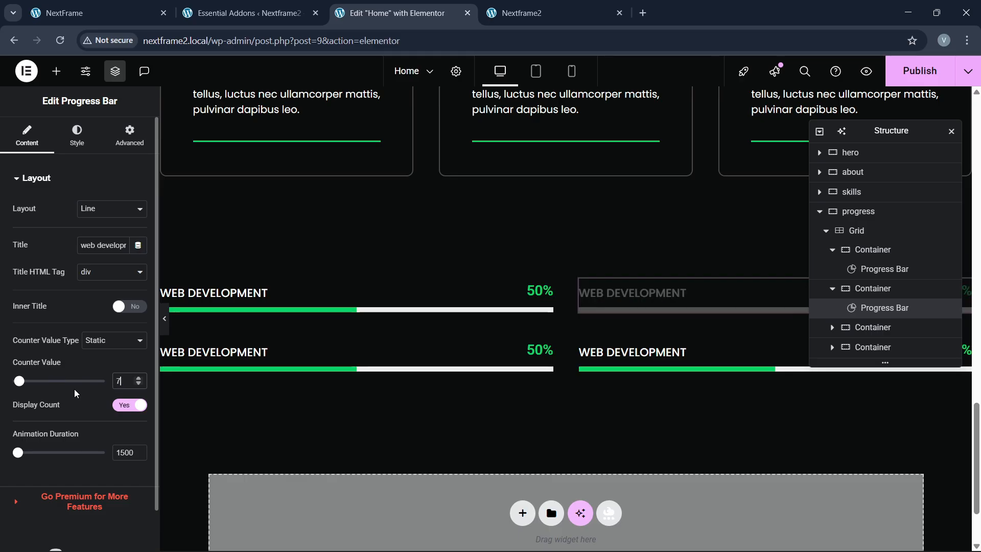
text(5)
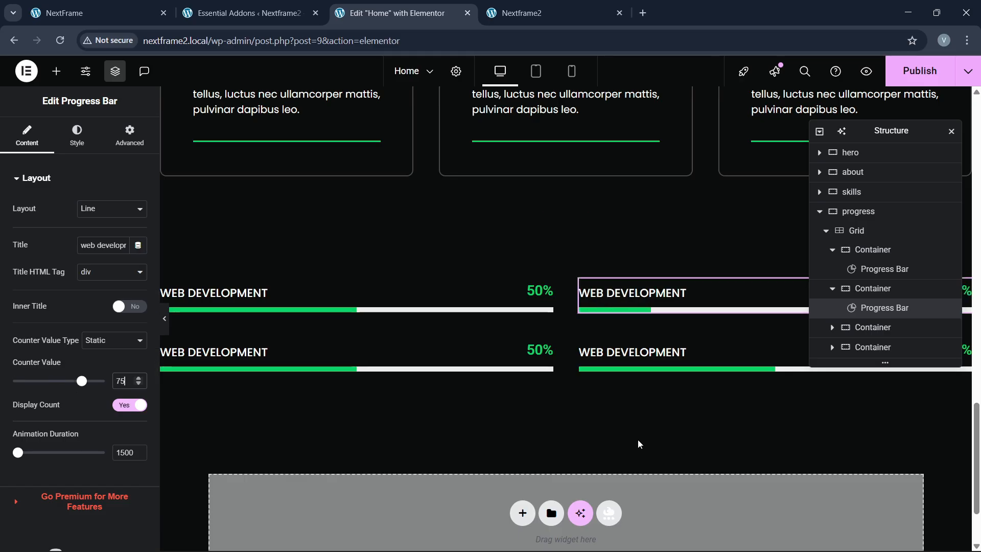
click(86, 251)
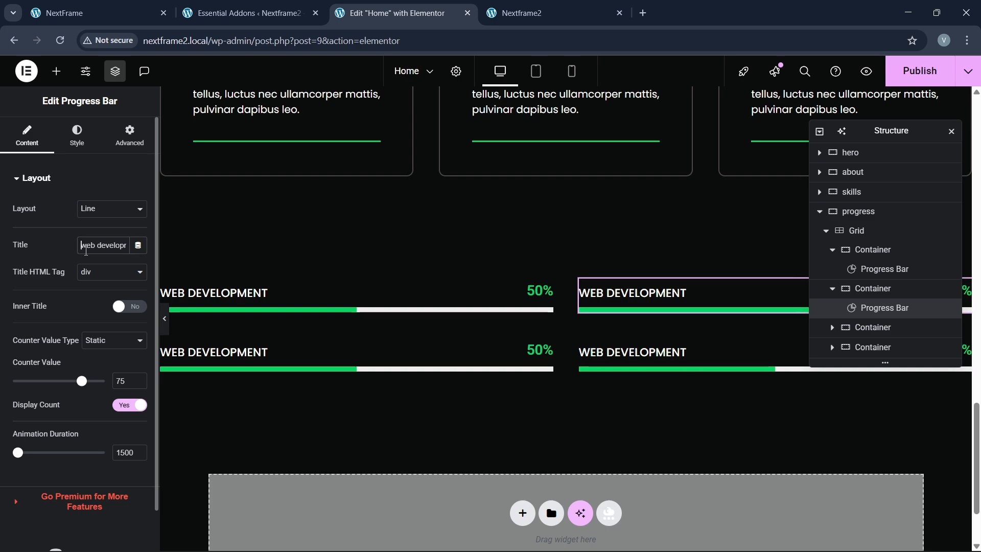
key(ctrl+a)
text(Gr)
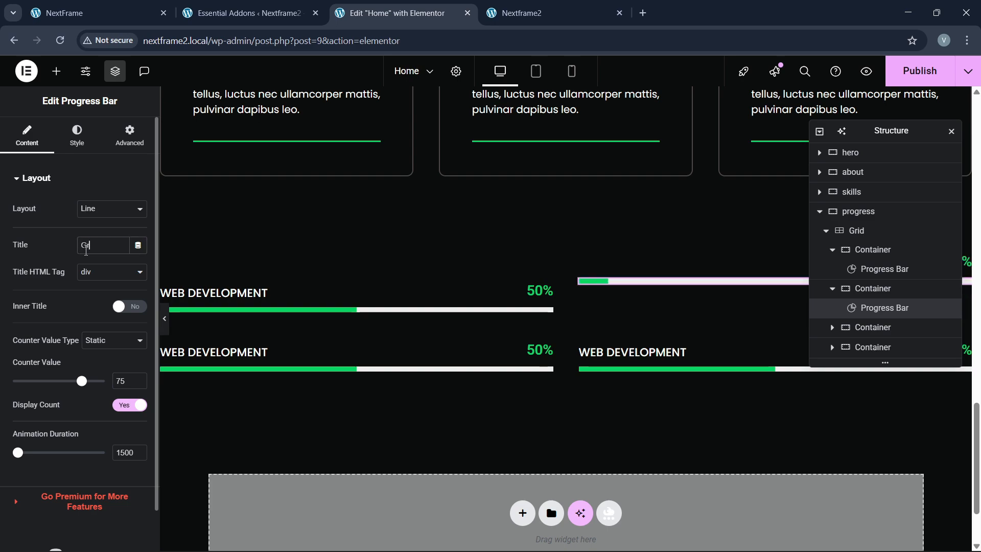
text(aphic Designer)
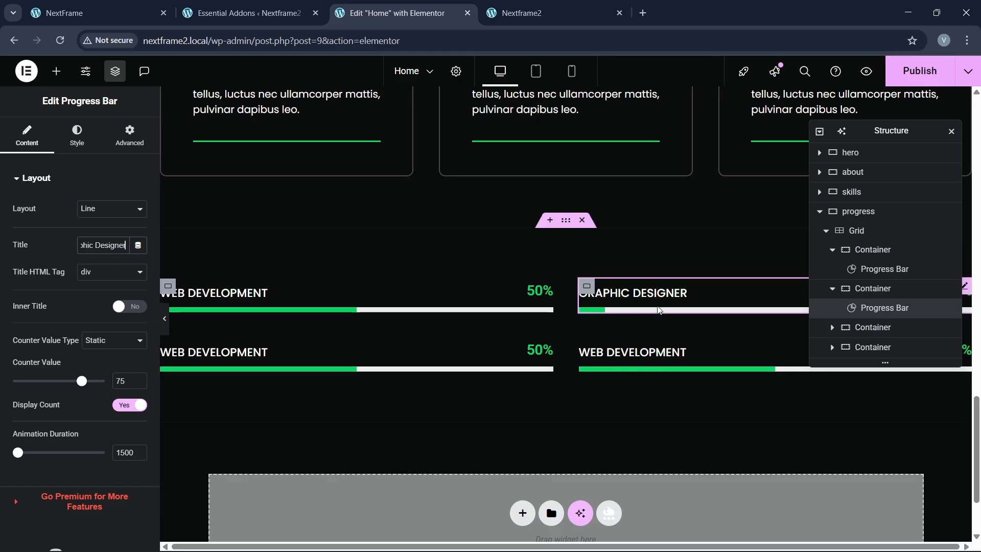
key(BackSpace)
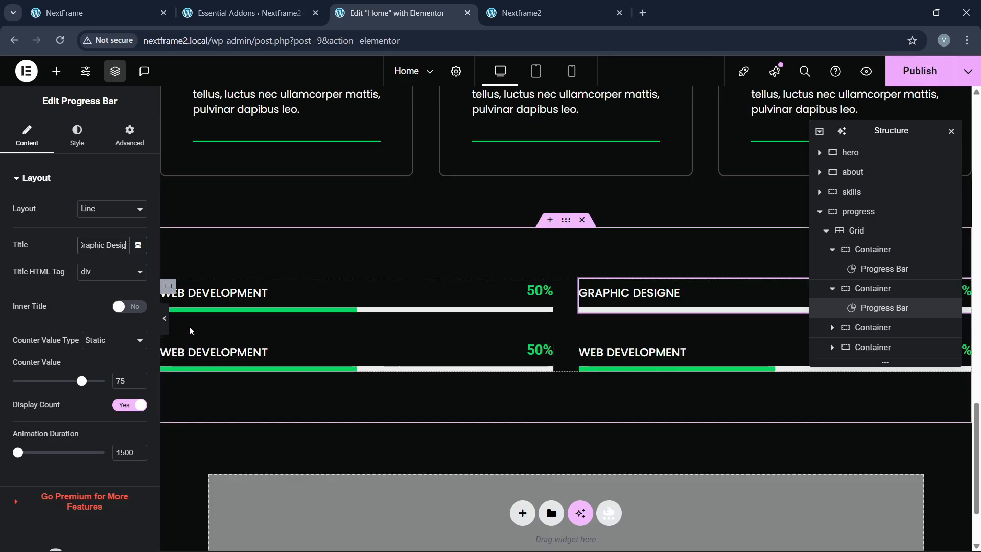
text(ning)
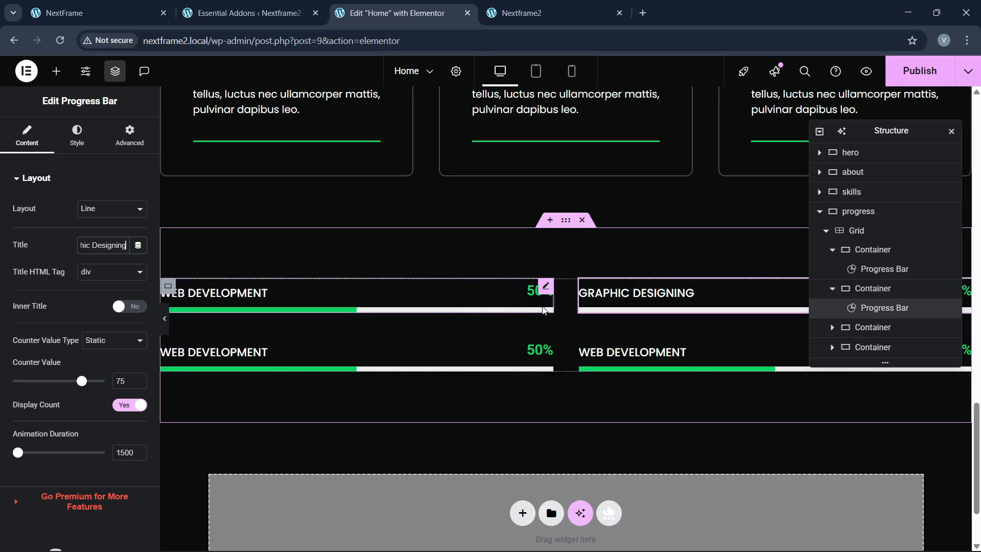
Step: Publish the updated page
scroll(385, 295, down, 2)
scroll(385, 296, up, 2)
click(905, 74)
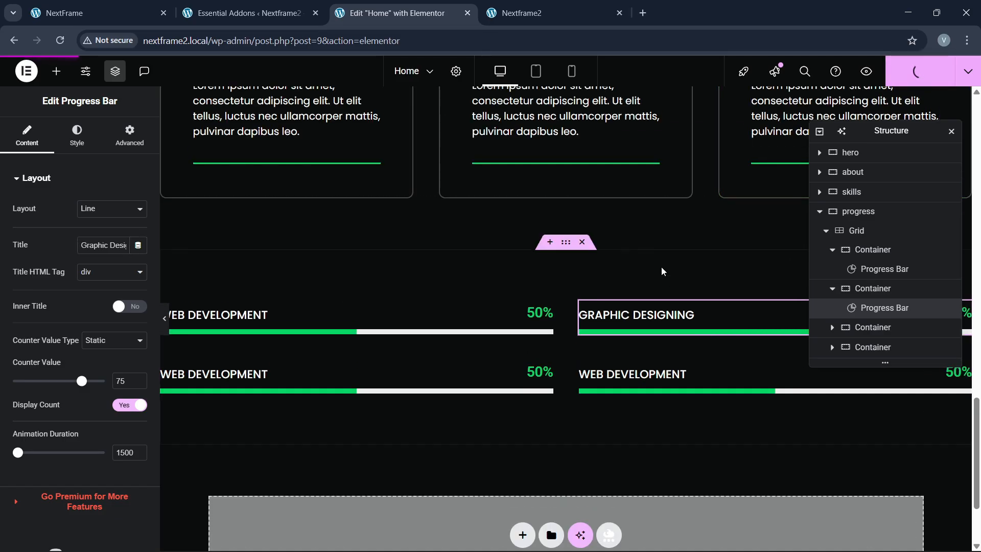
Step: Reload the live Nextframe2 page to view the 2×2 progress bars, then view the NextFrame reference skill bars
click(521, 13)
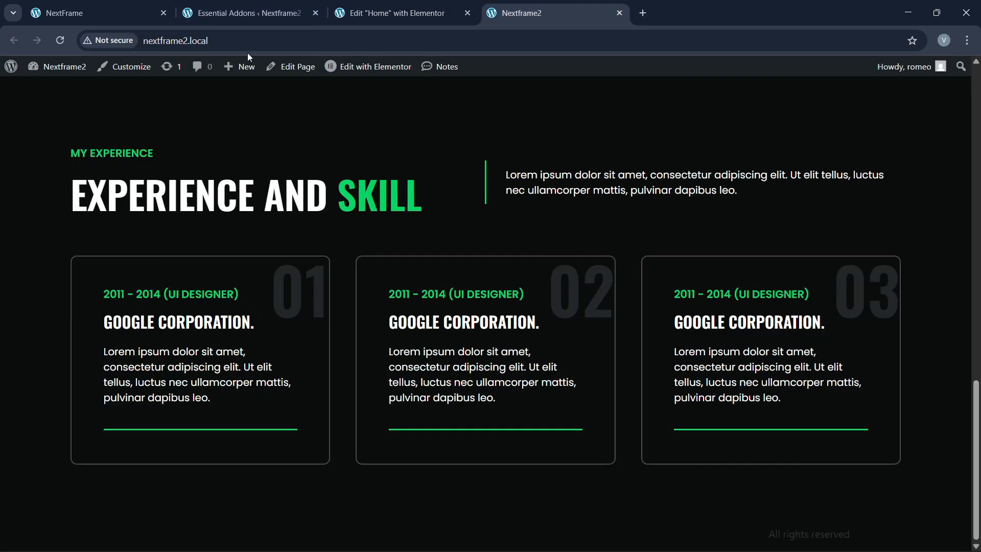
click(251, 48)
key(Return)
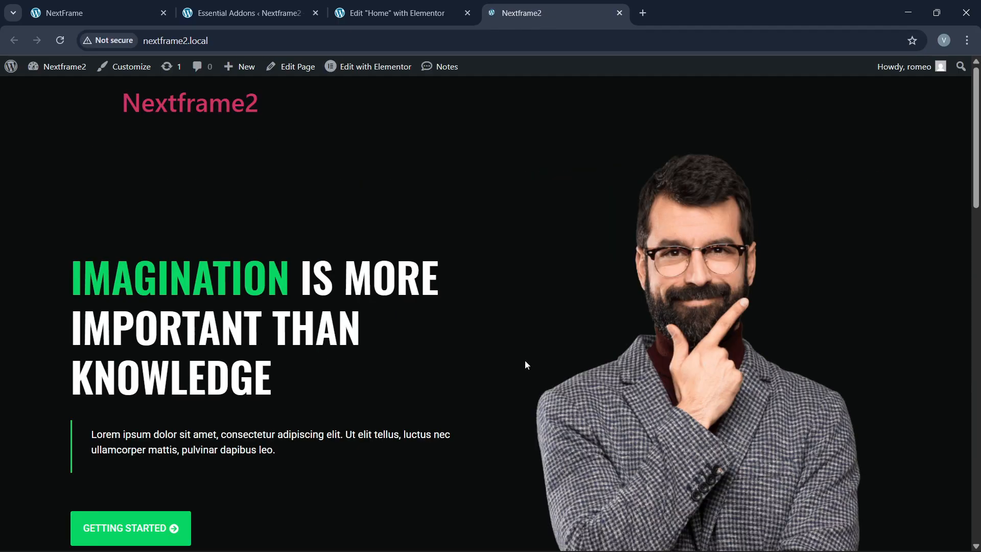
scroll(467, 333, down, 20)
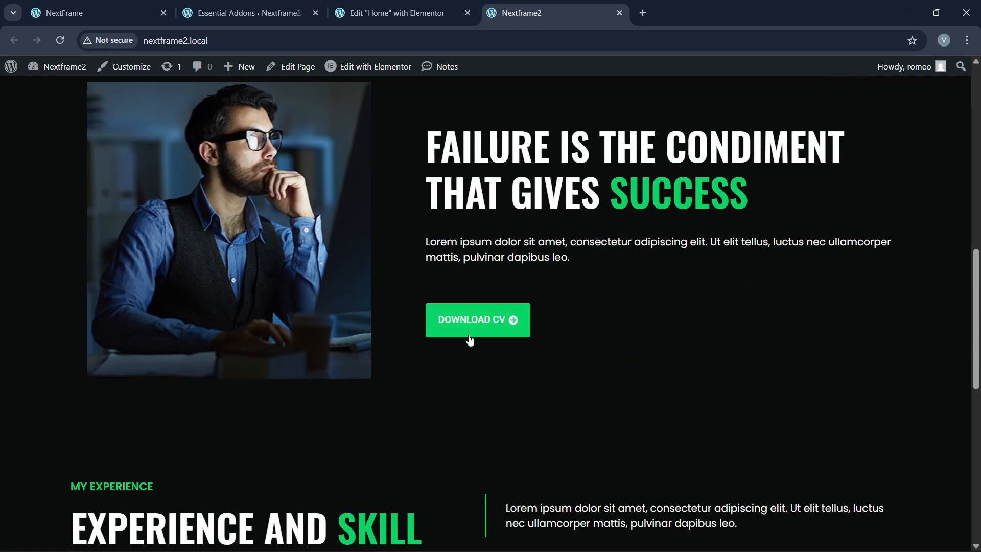
scroll(472, 341, down, 4)
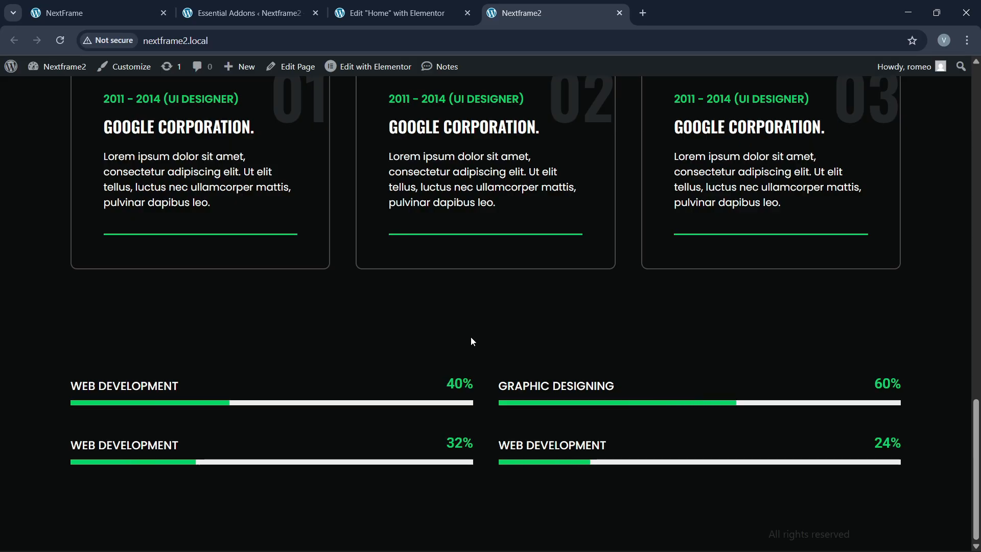
click(97, 13)
scroll(402, 294, down, 6)
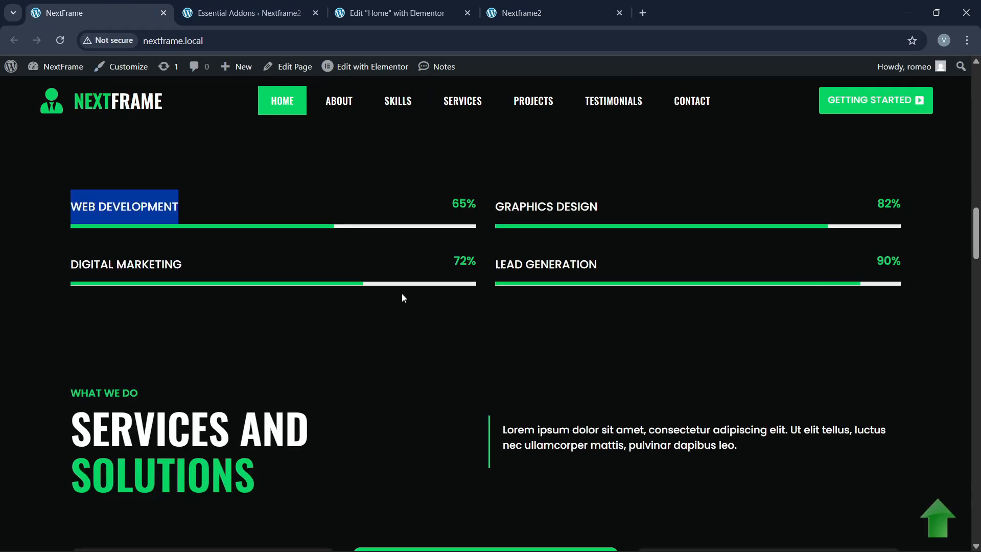
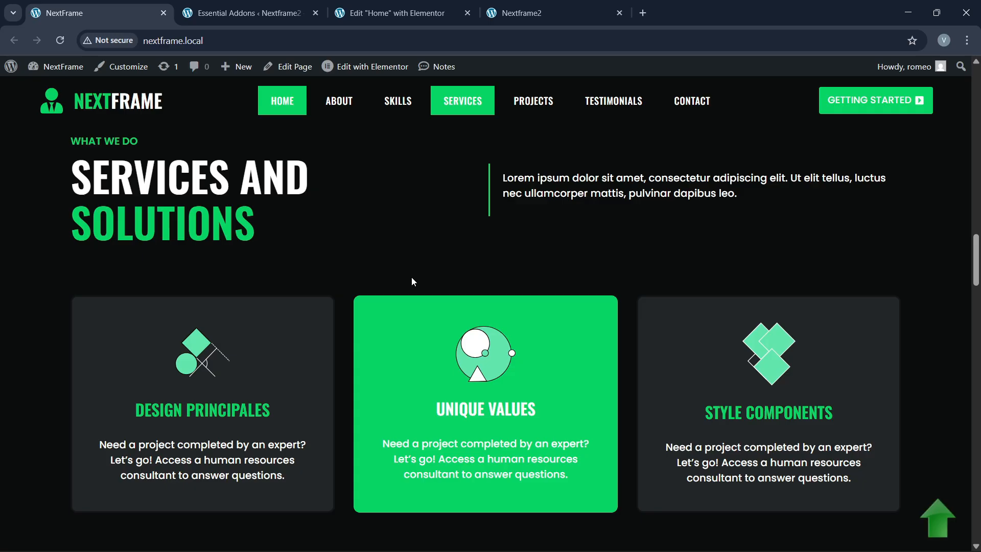
Step: Open the Home page in the Elementor editor and bring the Experience and Skill section into view
scroll(379, 254, up, 1)
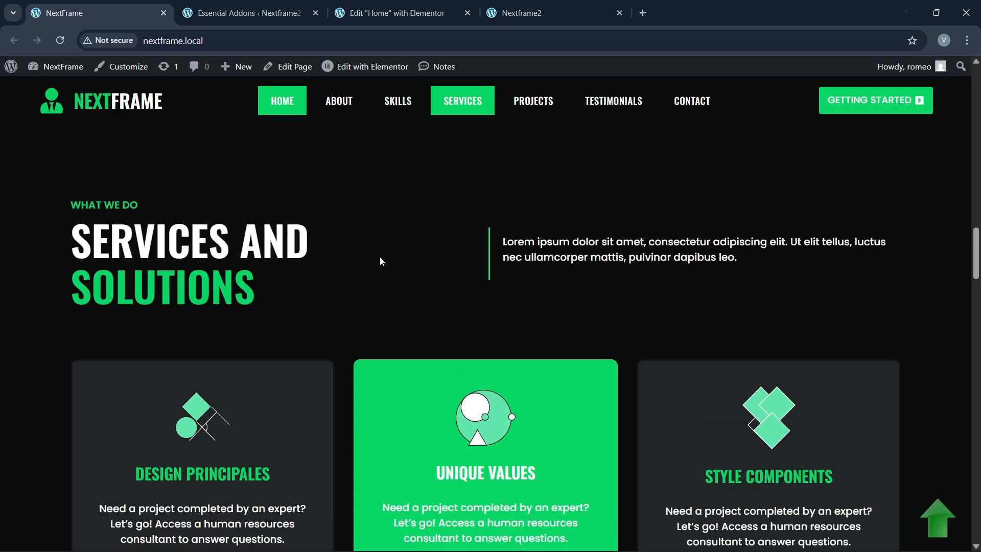
scroll(408, 291, down, 1)
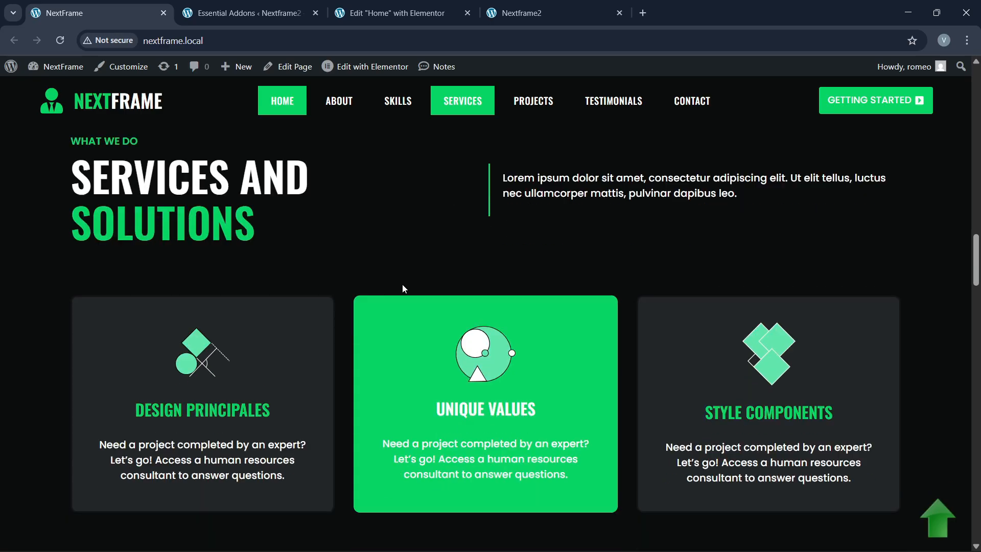
click(430, 7)
scroll(489, 272, down, 3)
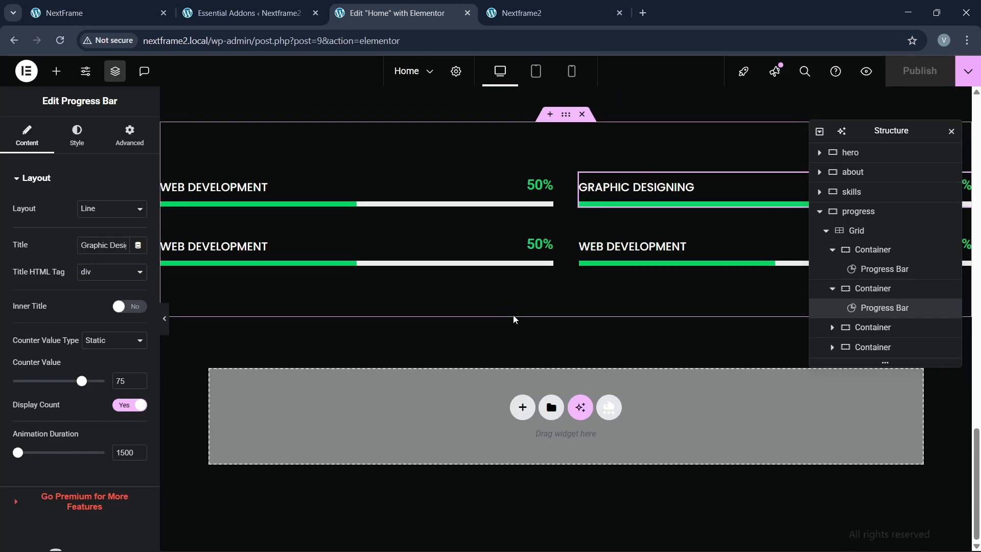
click(522, 407)
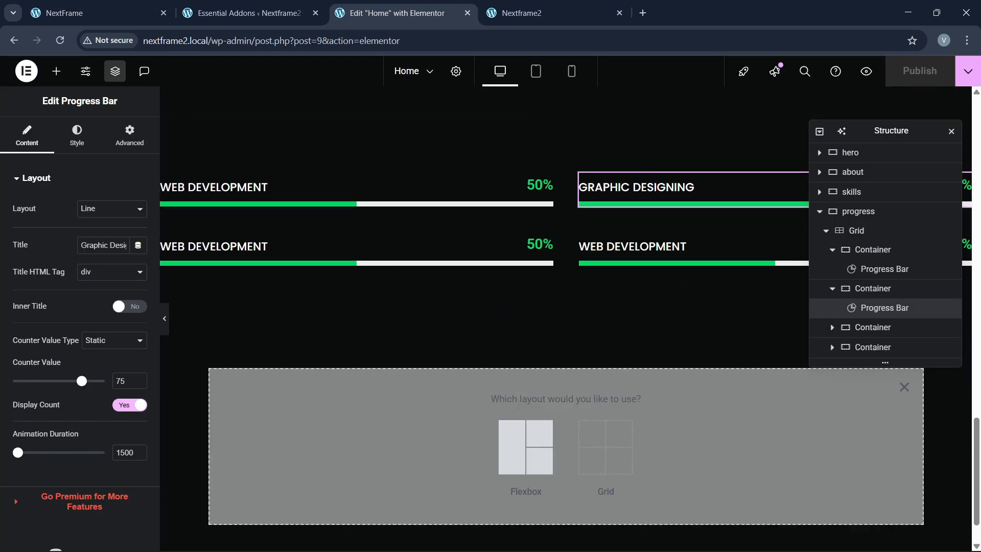
click(903, 387)
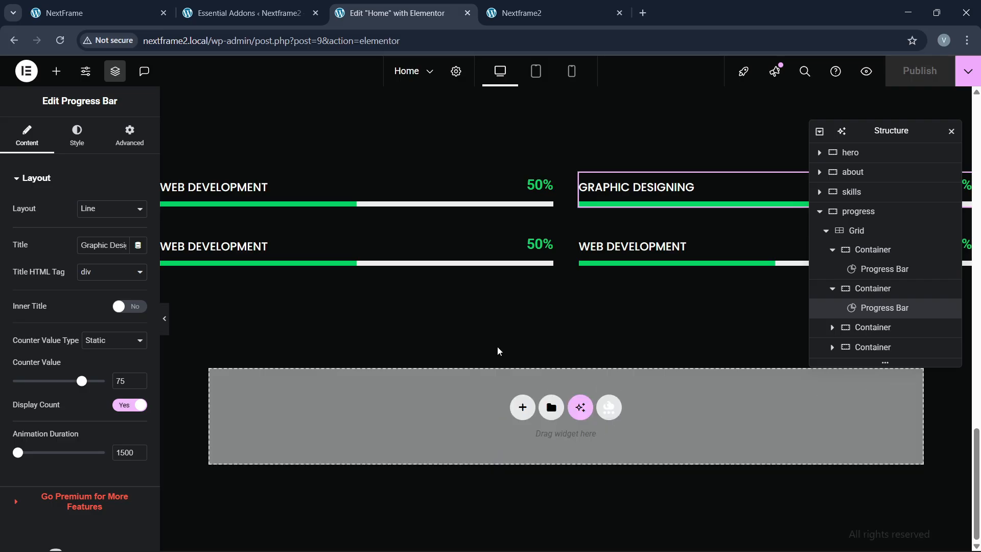
scroll(430, 327, up, 5)
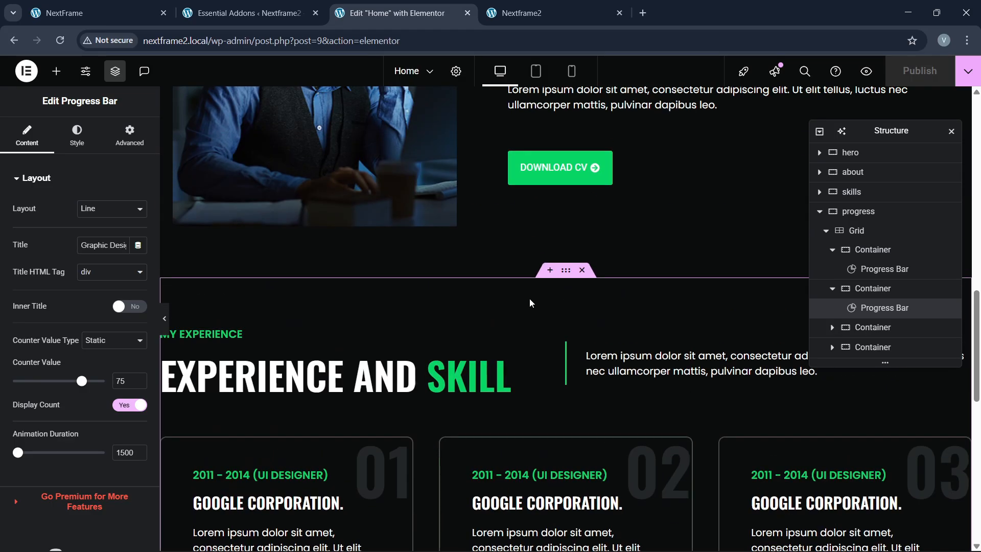
Step: Duplicate the Experience and Skill section and move the copy below the progress section
click(567, 275)
right_click(567, 274)
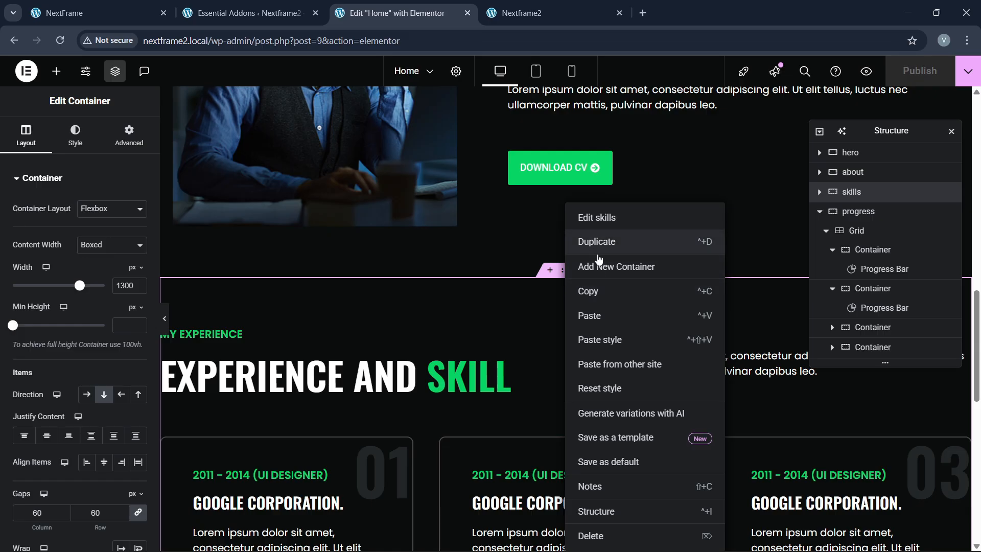
key(ctrl+d)
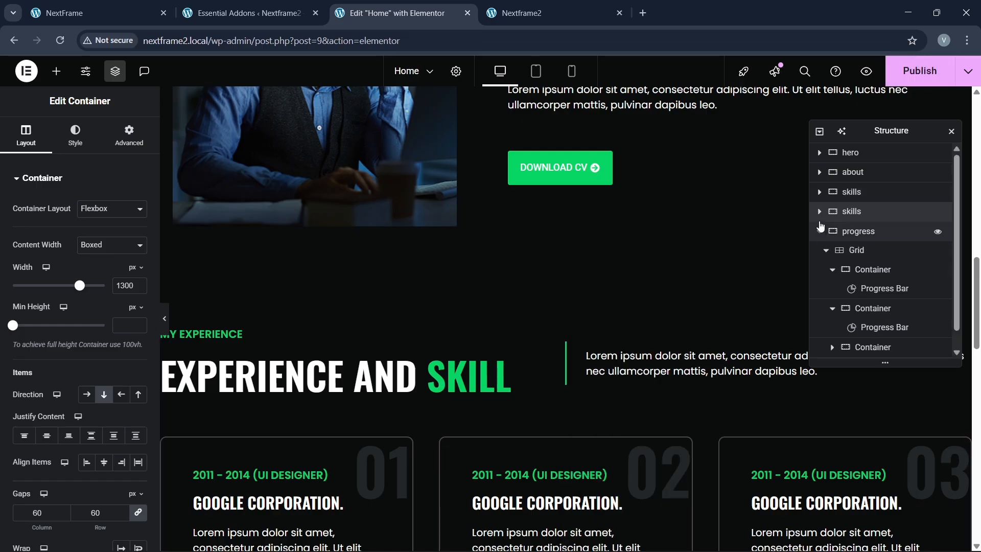
click(820, 232)
drag(853, 214, 853, 235)
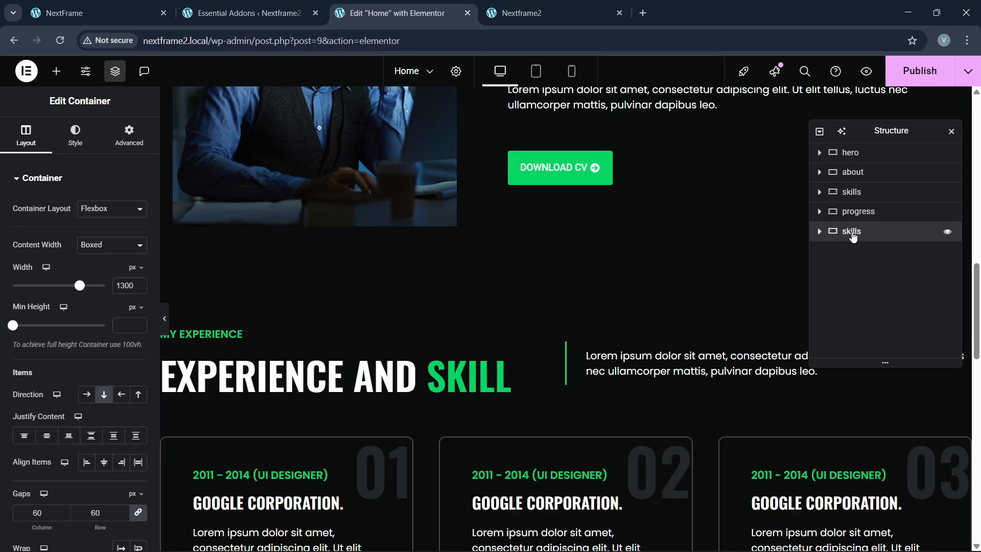
Step: Check the live site's Services section for reference, then scroll to the copied section
click(246, 12)
click(82, 13)
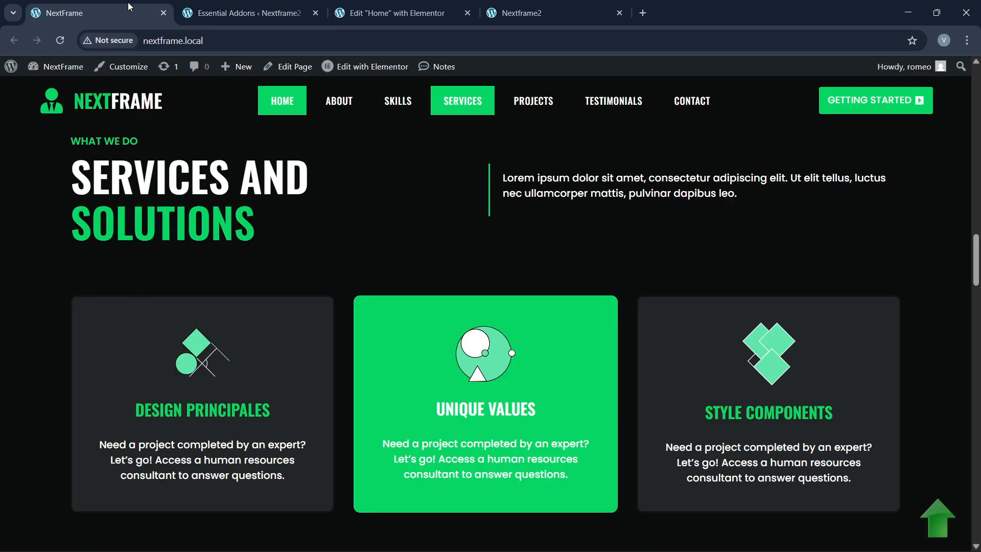
click(389, 13)
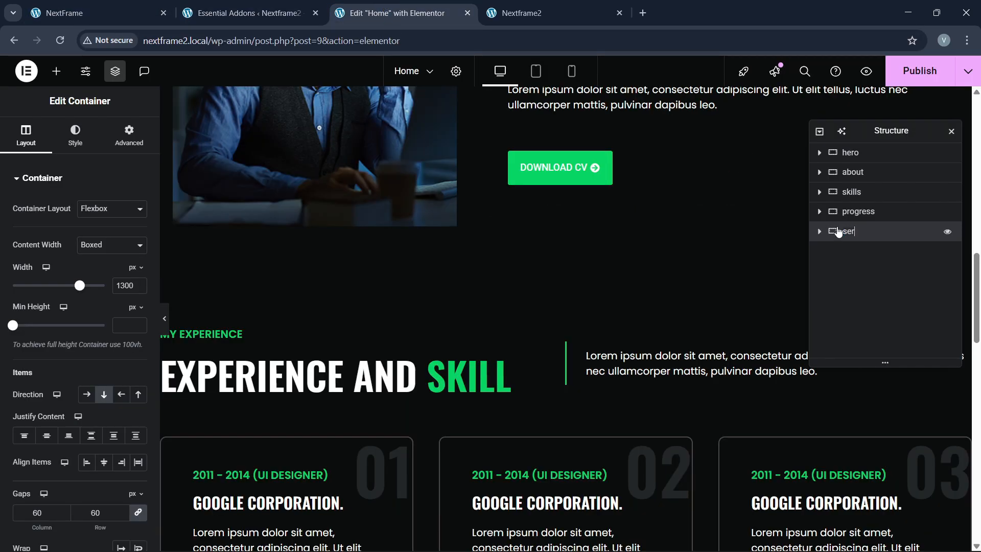
scroll(611, 277, down, 10)
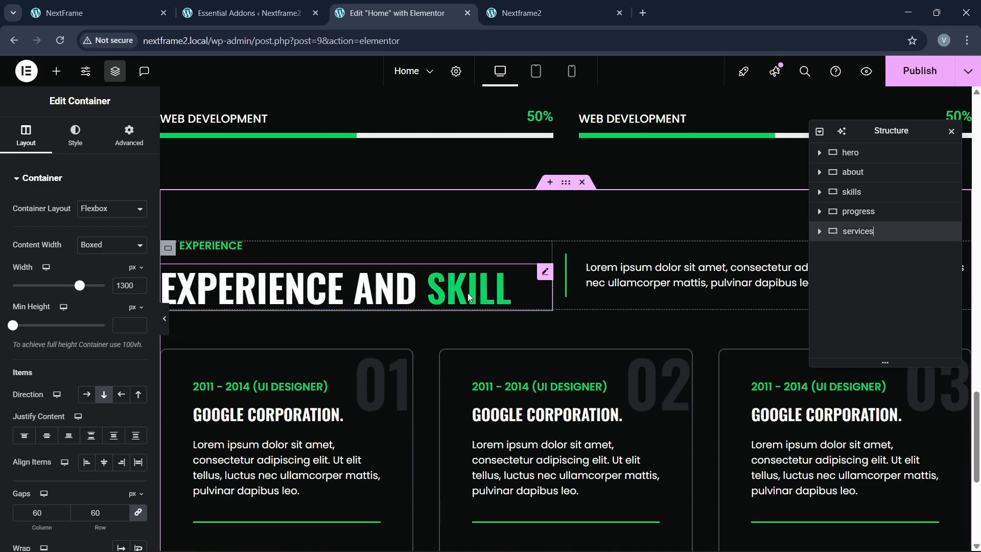
Step: Change the copied section's heading to SERVICES AND SOLUTIONS, keeping SOLUTIONS in green
key(ctrl+shift+Tab)
key(ctrl+shift+Tab)
drag(74, 178, 269, 224)
key(ctrl+c)
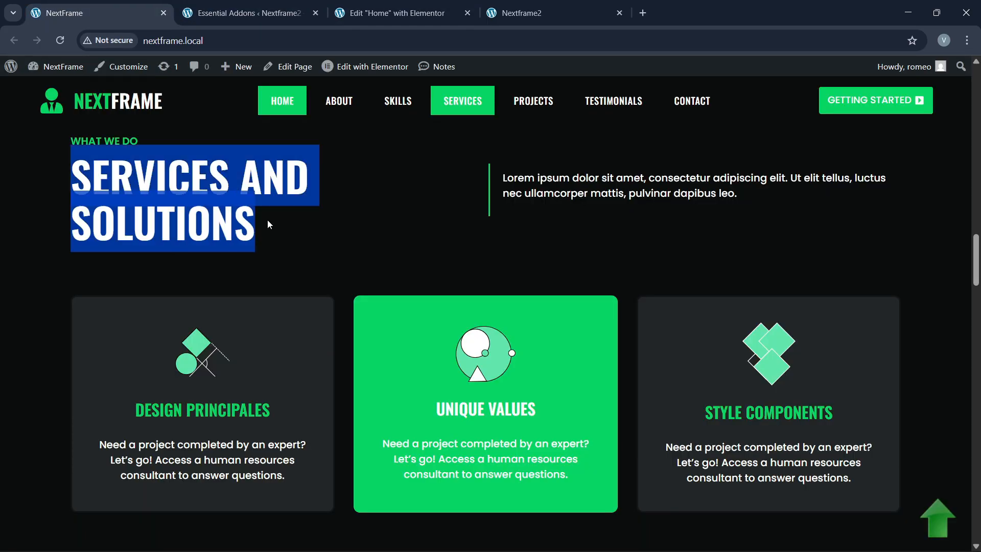
click(440, 10)
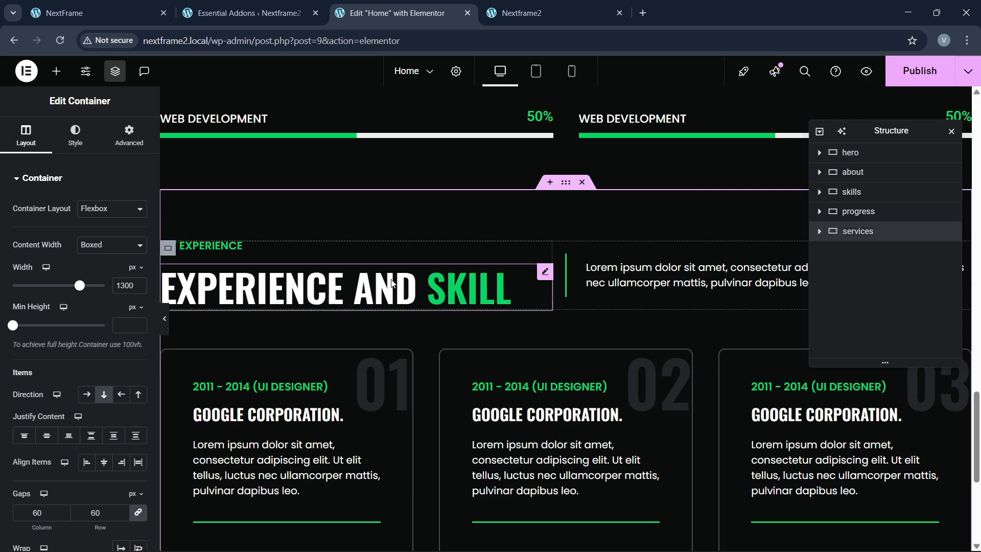
click(366, 289)
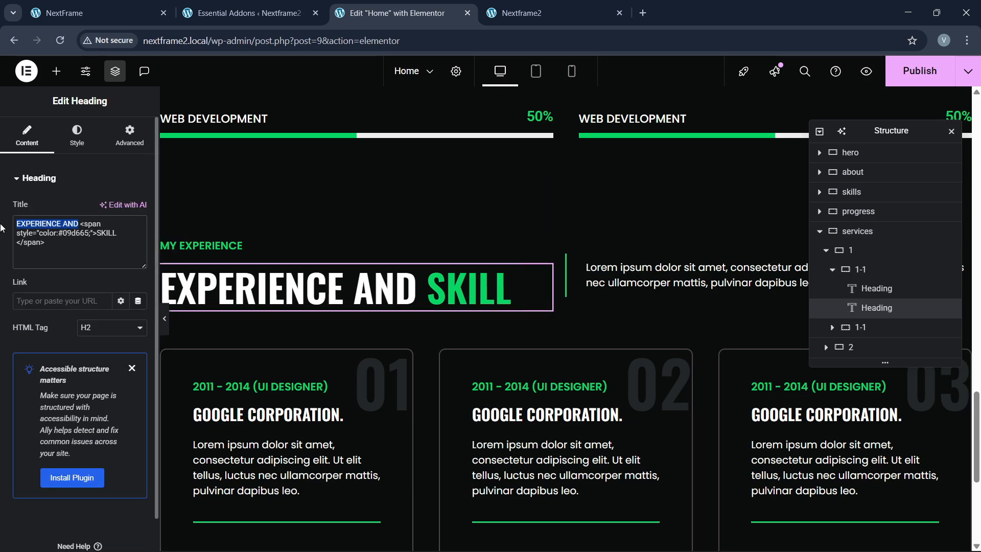
key(ctrl+v)
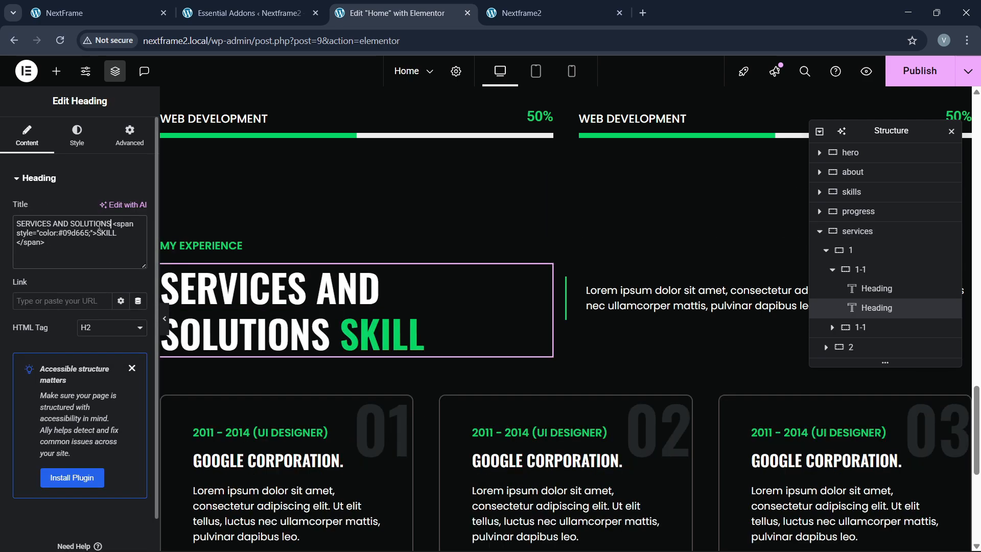
key(BackSpace)
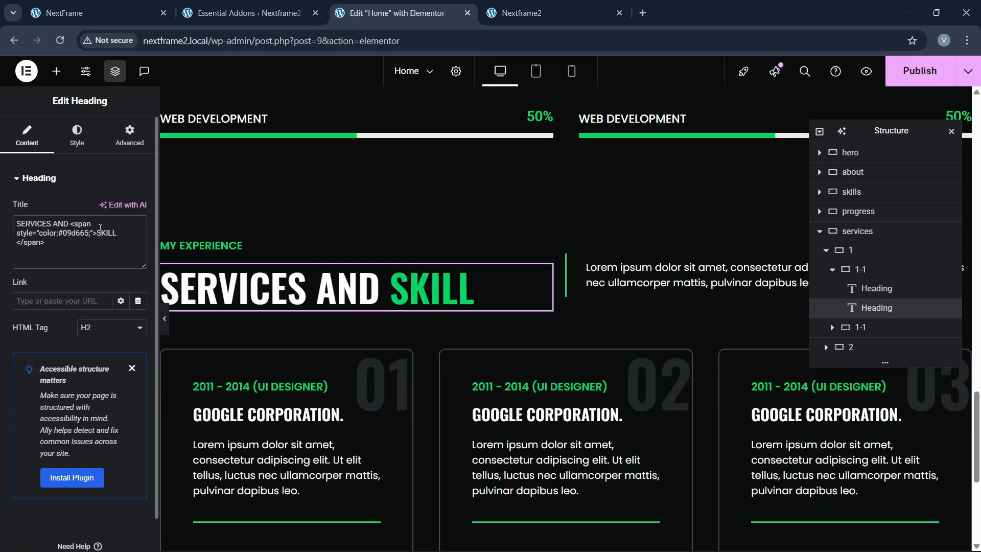
key(BackSpace)
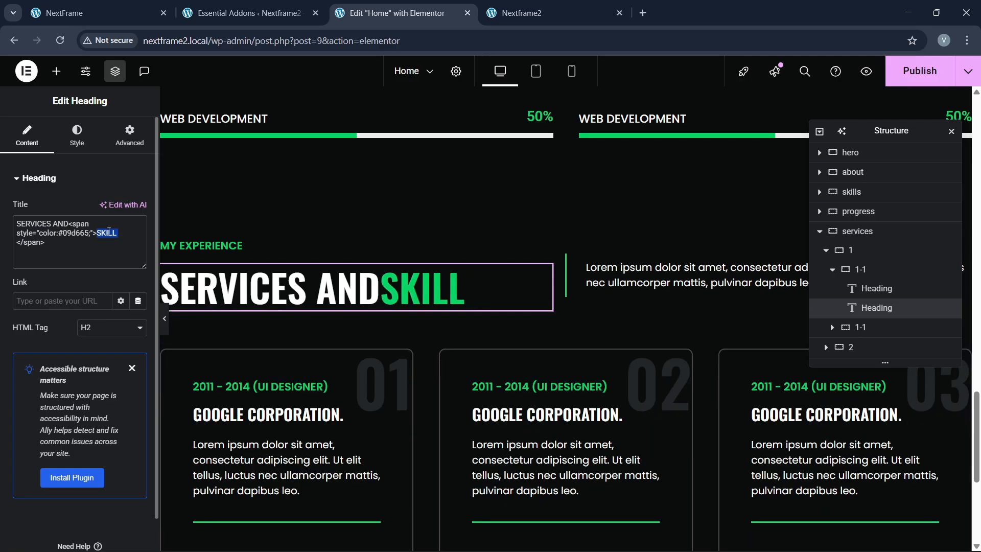
text(SOLUTIONS)
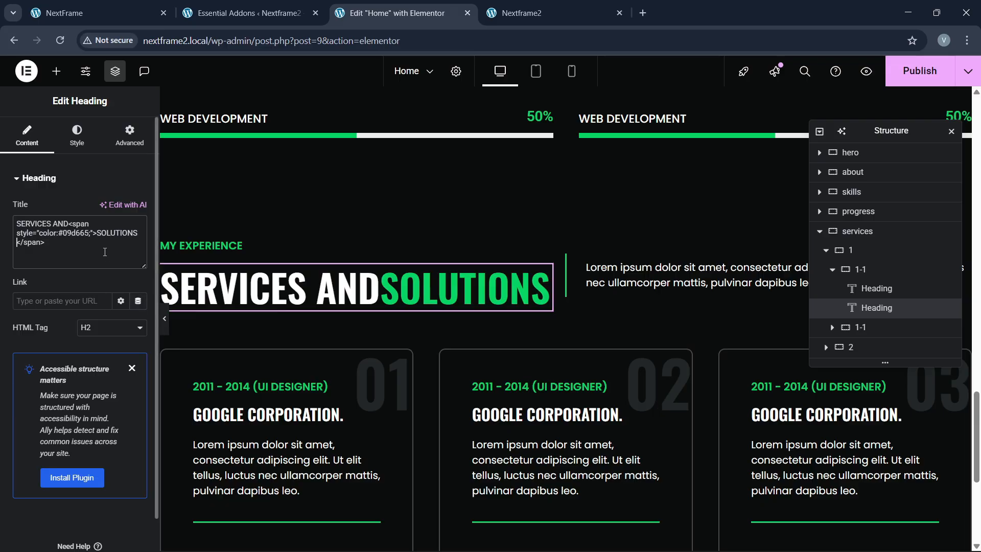
click(97, 12)
click(313, 245)
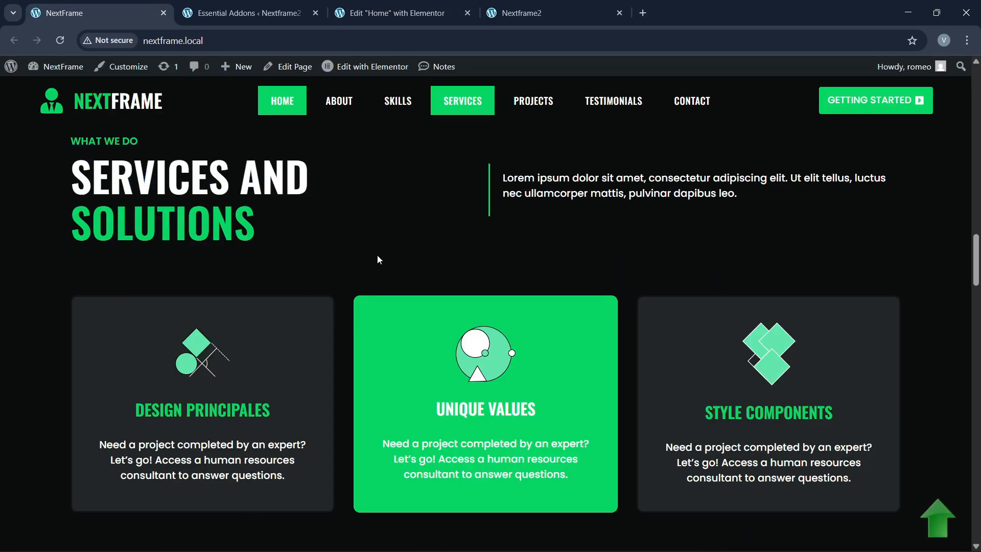
click(409, 12)
click(97, 13)
click(394, 13)
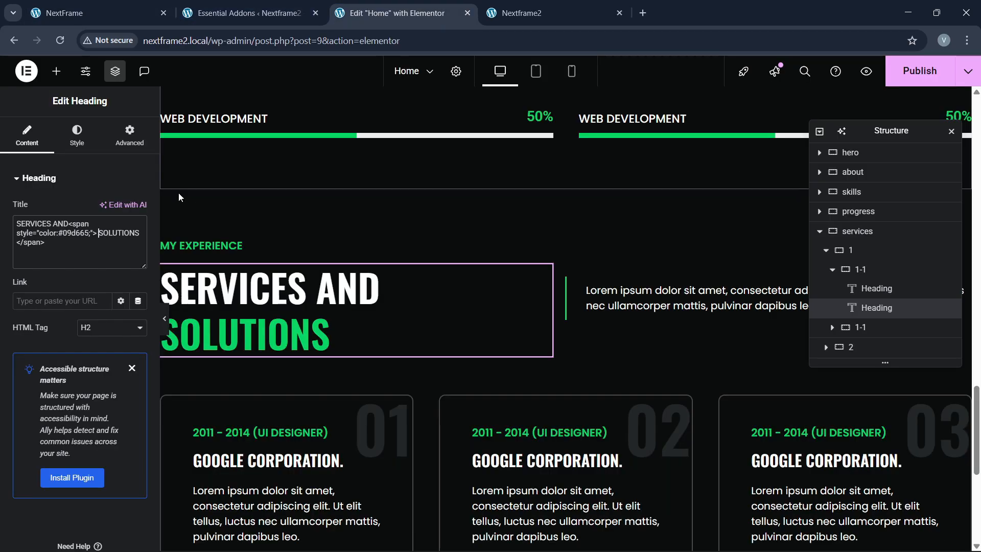
Step: Replace the MY EXPERIENCE subheading with WHAT WE DO
click(204, 246)
drag(72, 223, 0, 230)
text(WHAT WE DO)
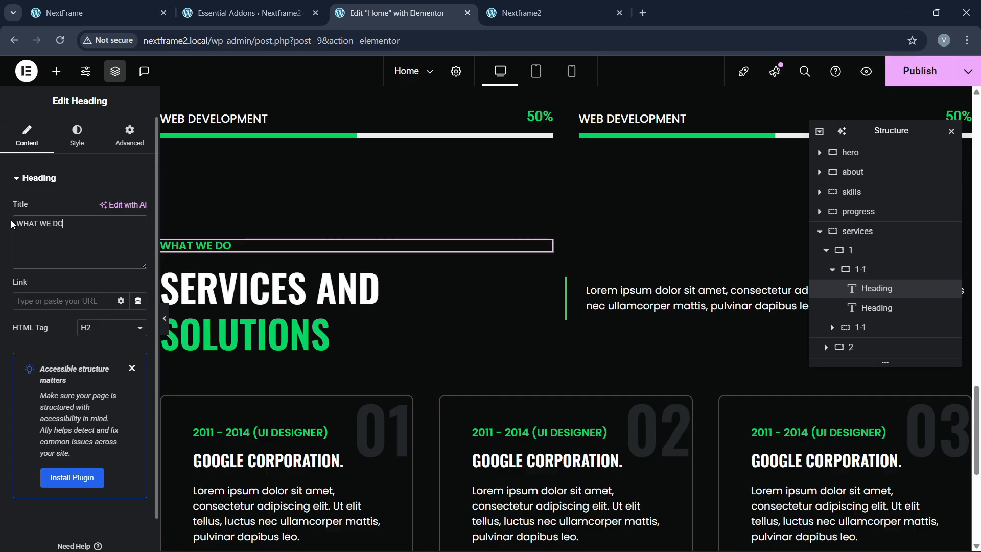
scroll(376, 295, down, 2)
click(170, 3)
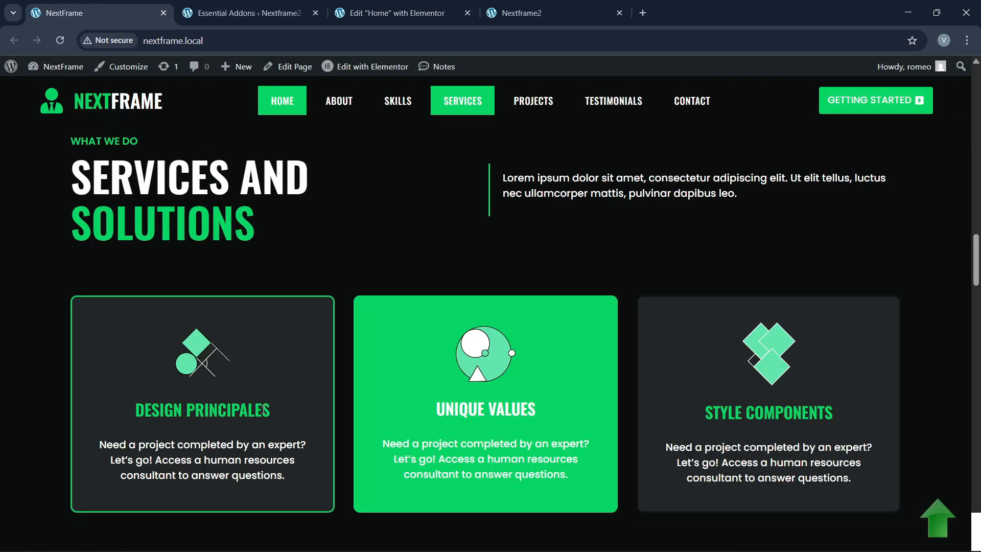
Step: Delete the old grid of experience cards from the services section
scroll(263, 409, down, 2)
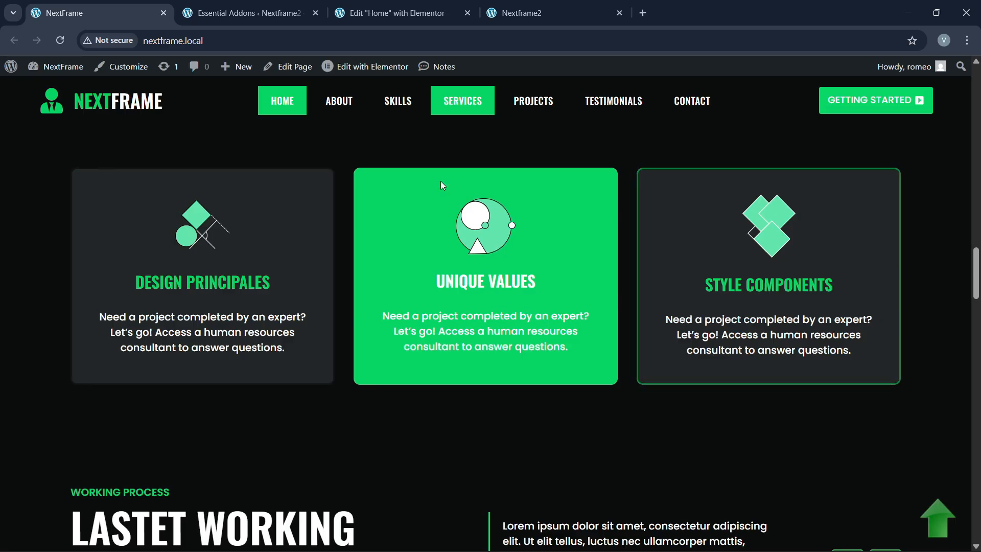
click(388, 13)
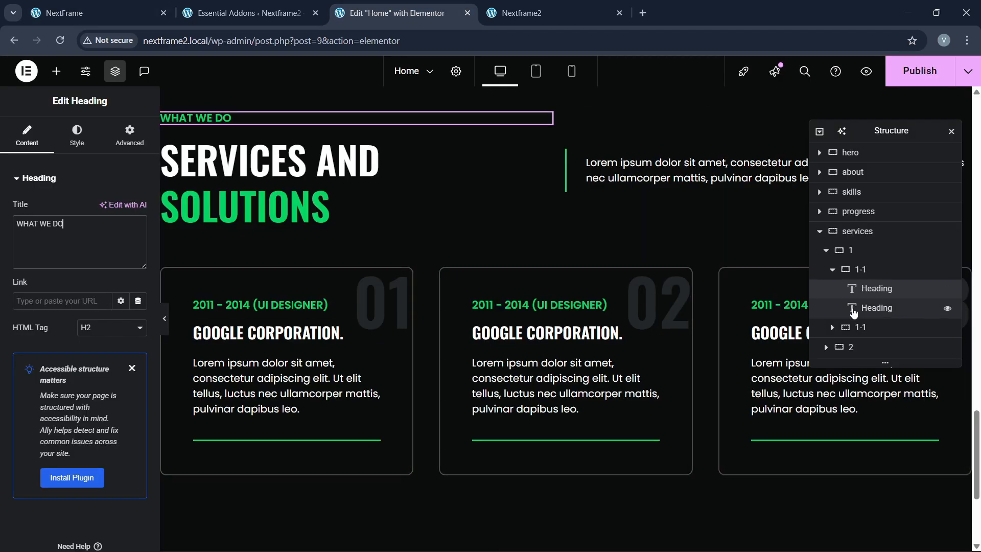
click(828, 351)
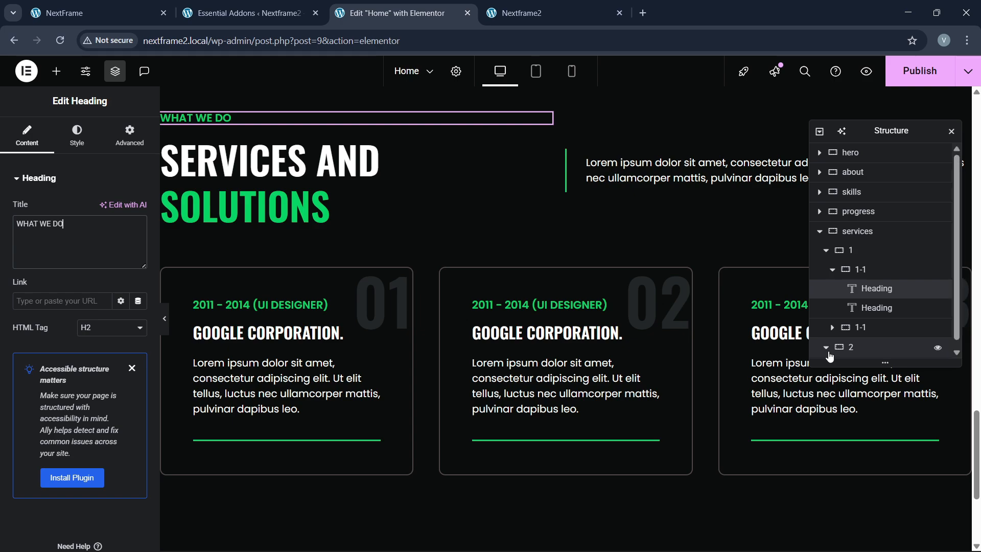
scroll(830, 356, down, 1)
click(832, 349)
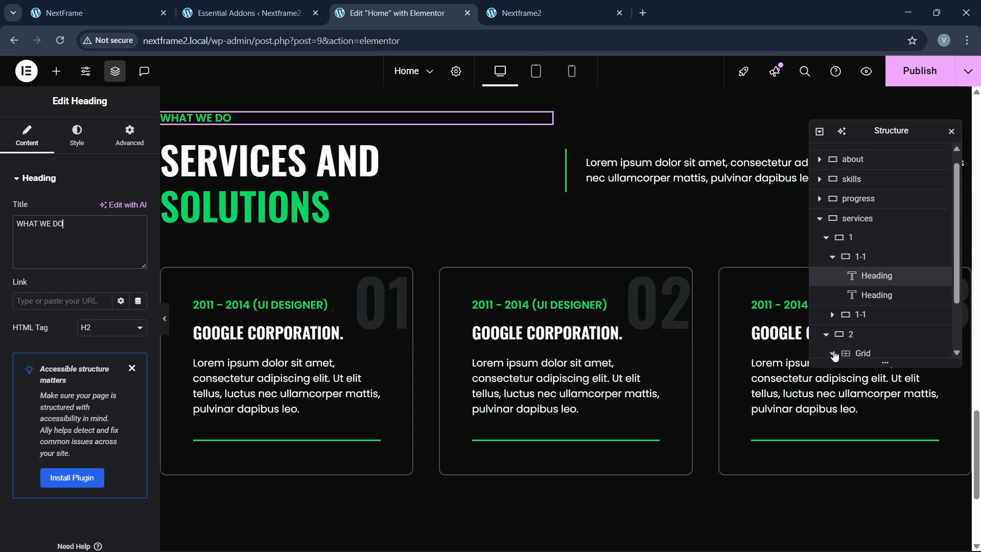
scroll(849, 343, down, 2)
click(838, 308)
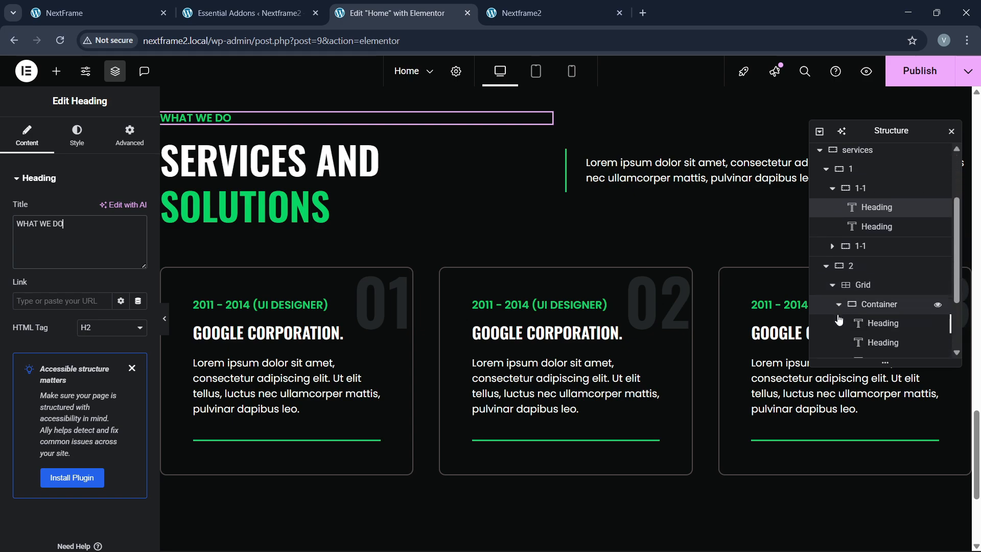
scroll(838, 324, down, 2)
click(839, 214)
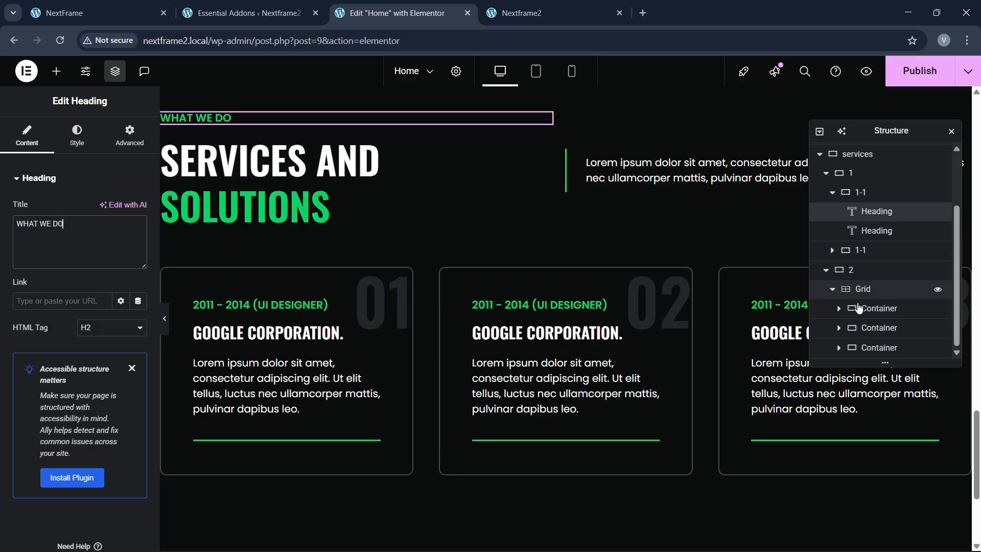
click(863, 289)
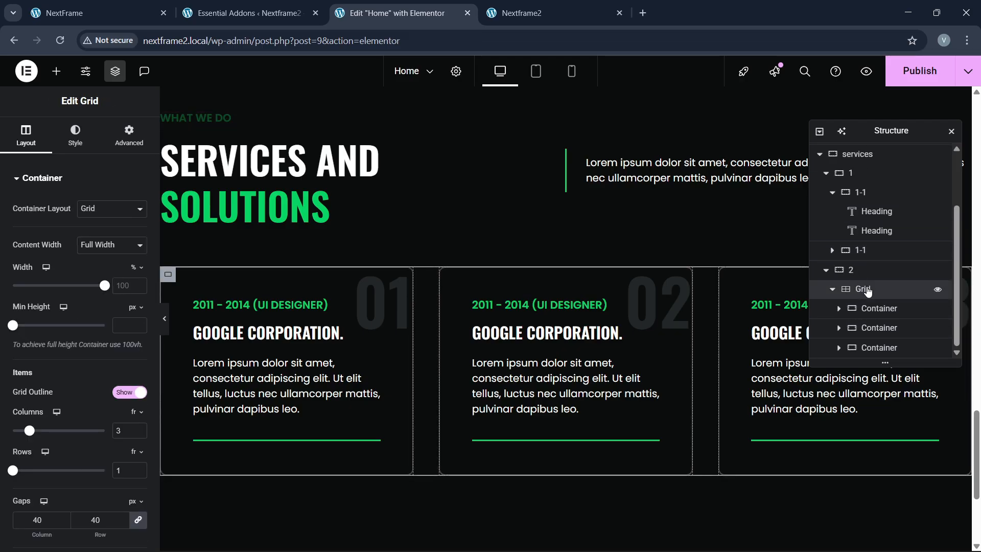
right_click(867, 291)
click(859, 534)
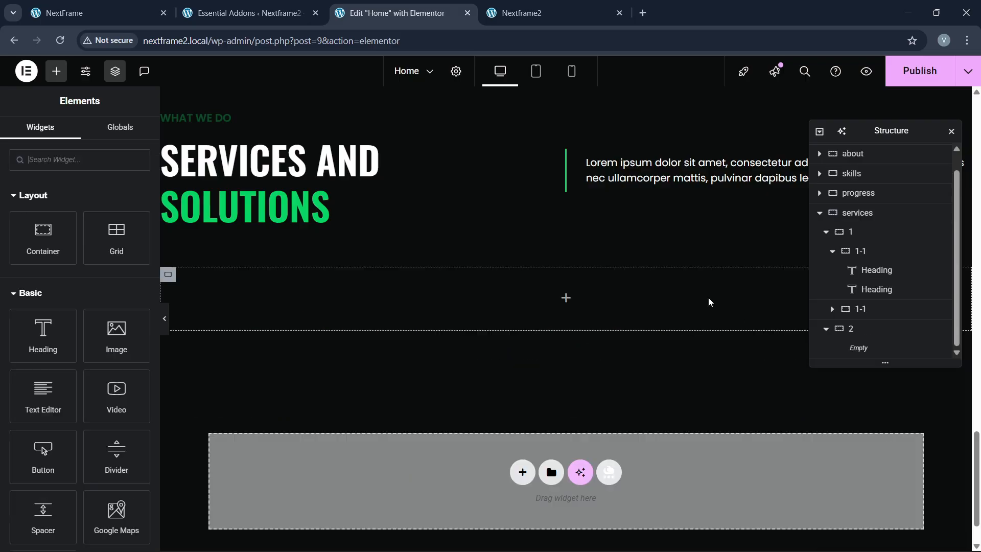
Step: Add a new grid to the empty container and set it to a single row of three columns
drag(111, 227, 294, 307)
click(83, 5)
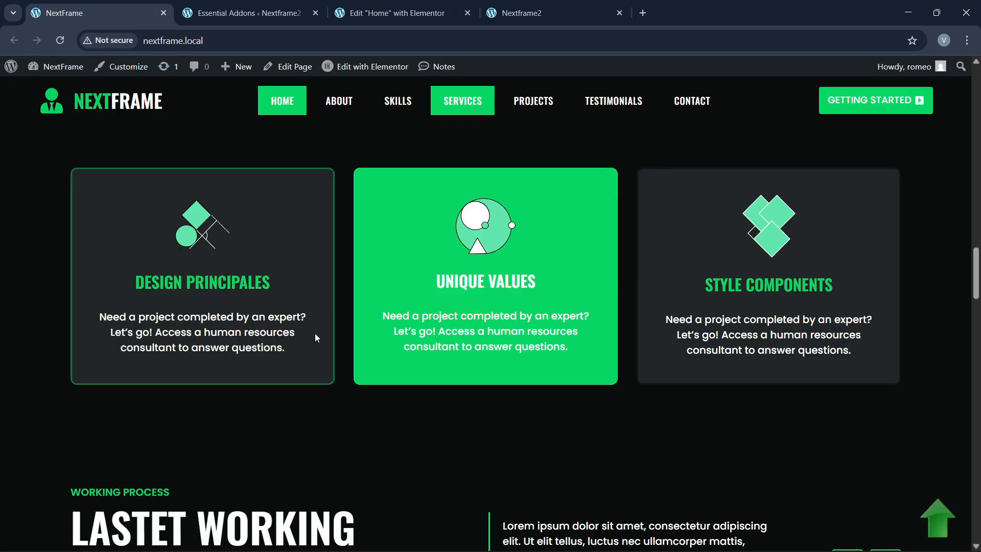
click(438, 5)
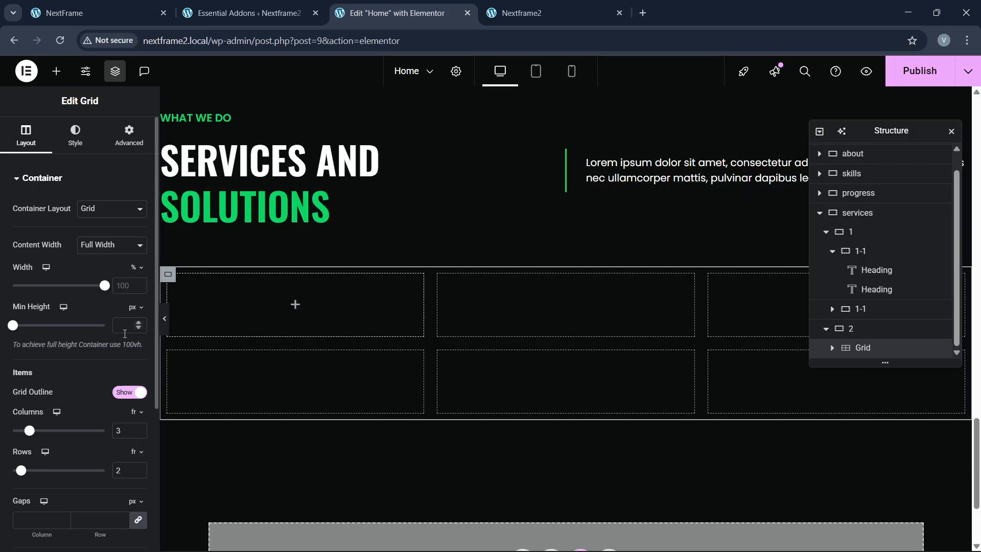
click(138, 474)
click(123, 10)
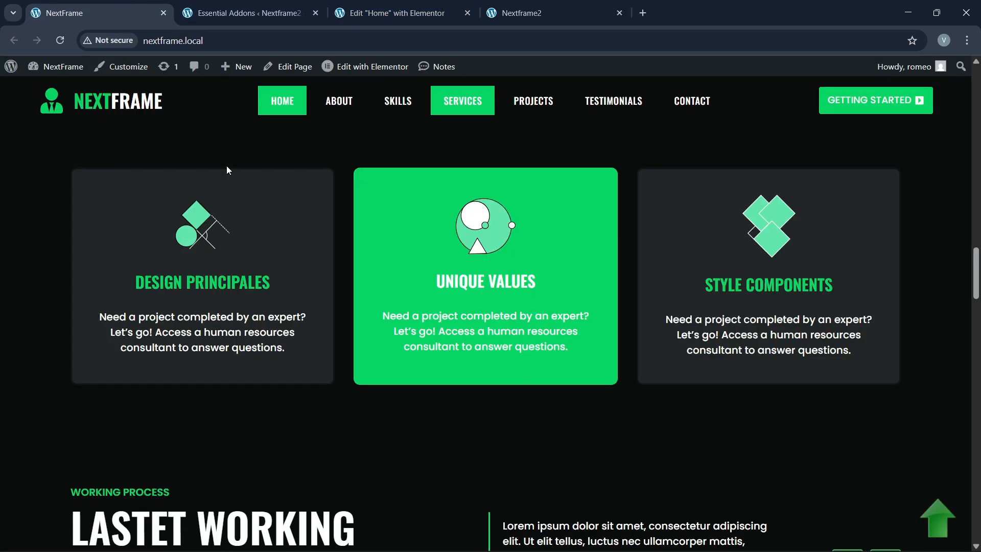
click(426, 4)
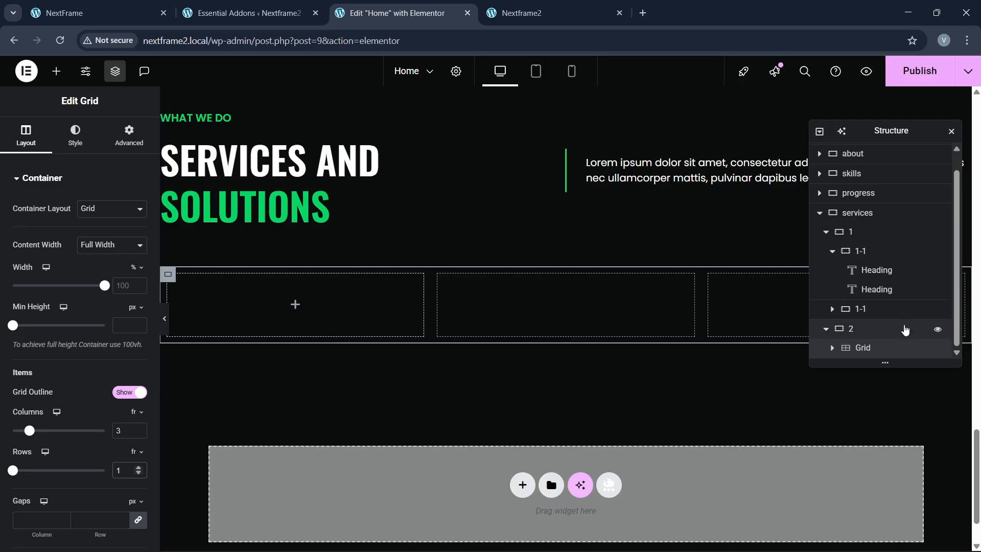
scroll(832, 358, down, 1)
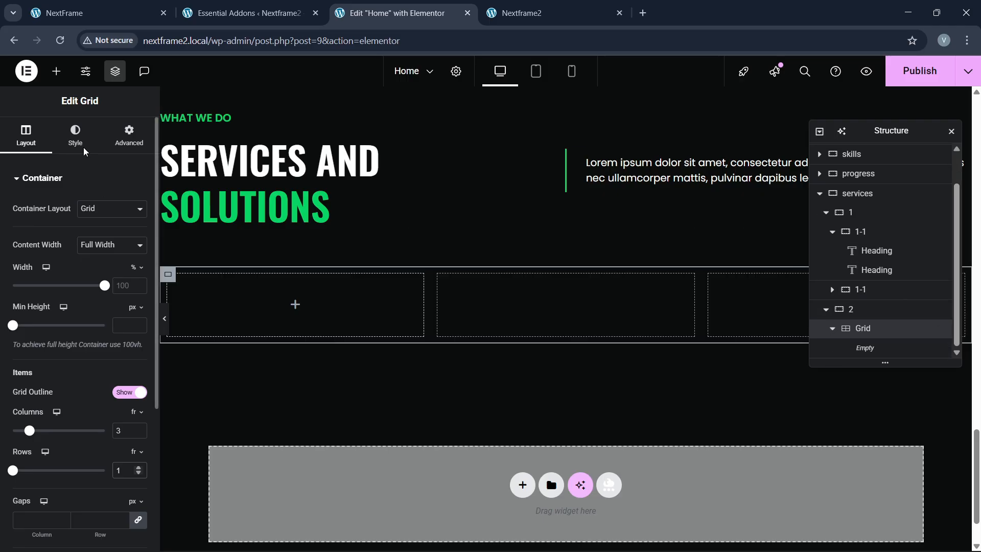
Step: Place a container in the grid's first cell and give it 40 px padding
click(56, 71)
drag(47, 232, 262, 309)
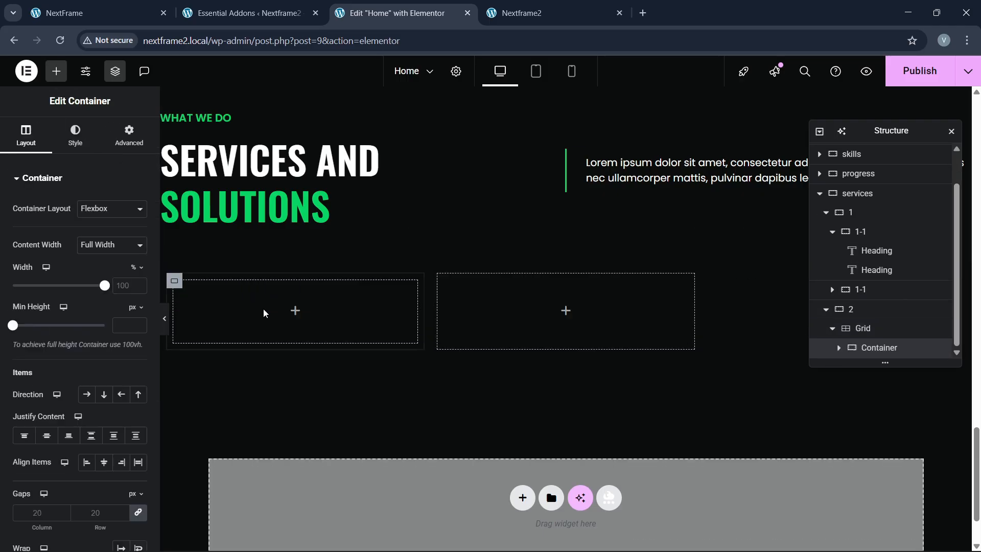
click(875, 329)
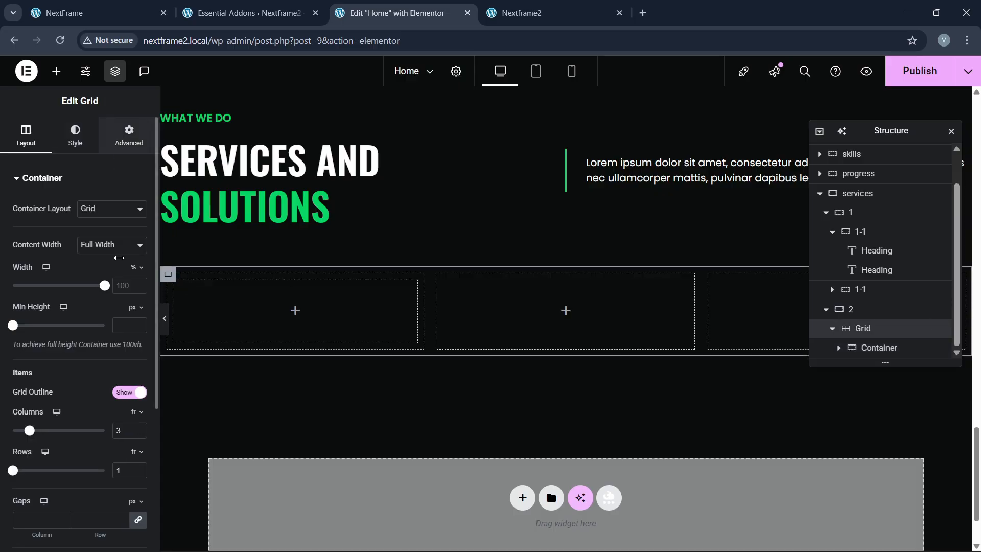
click(128, 135)
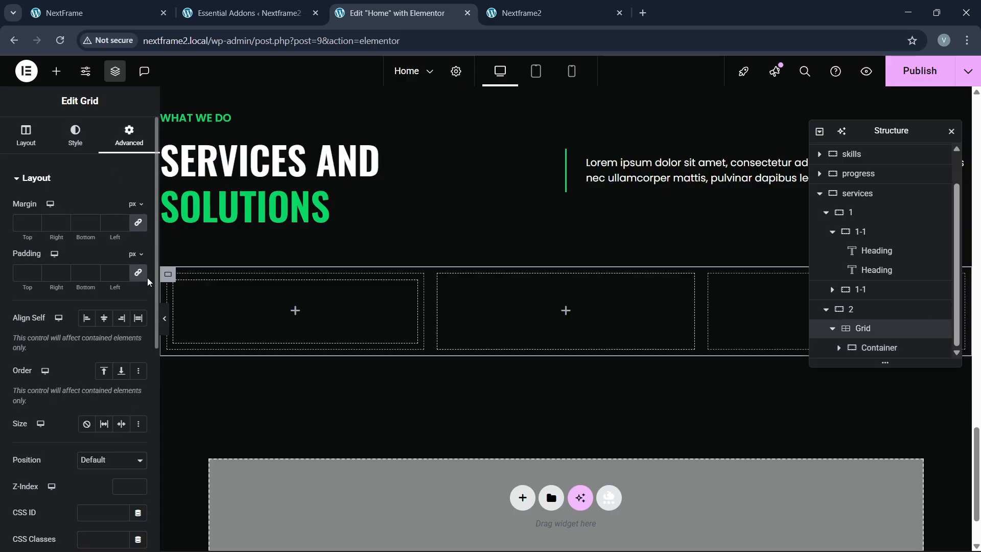
click(869, 349)
click(128, 135)
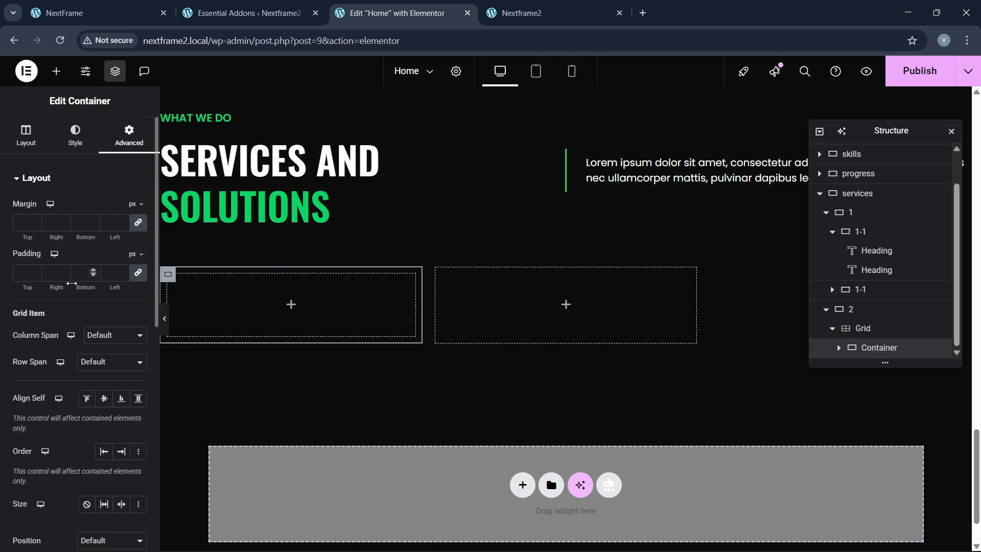
click(28, 281)
text(30)
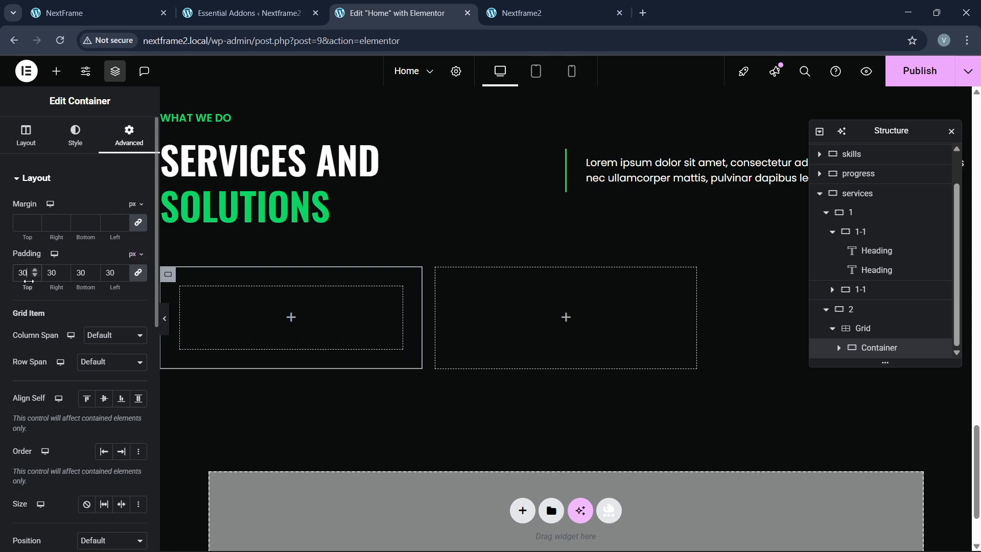
click(143, 4)
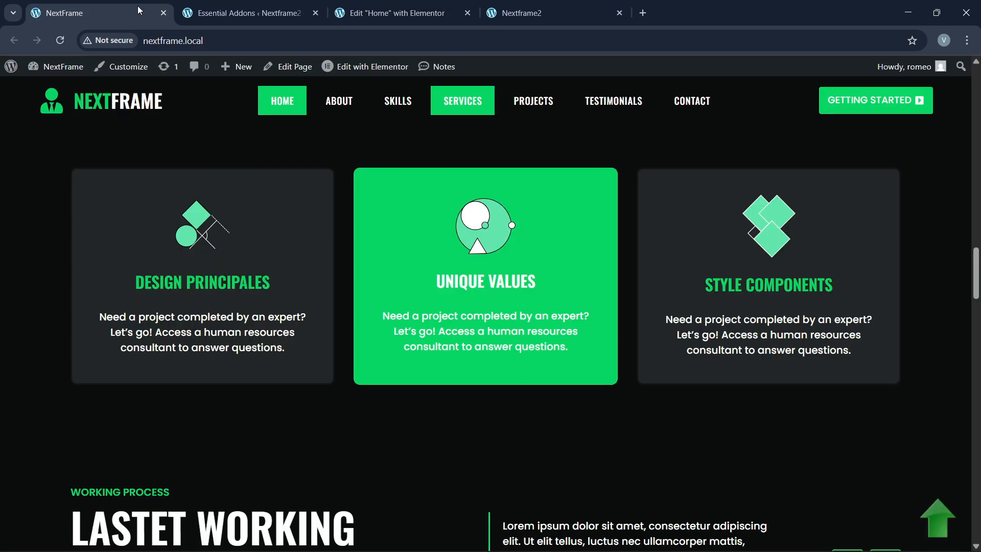
click(389, 5)
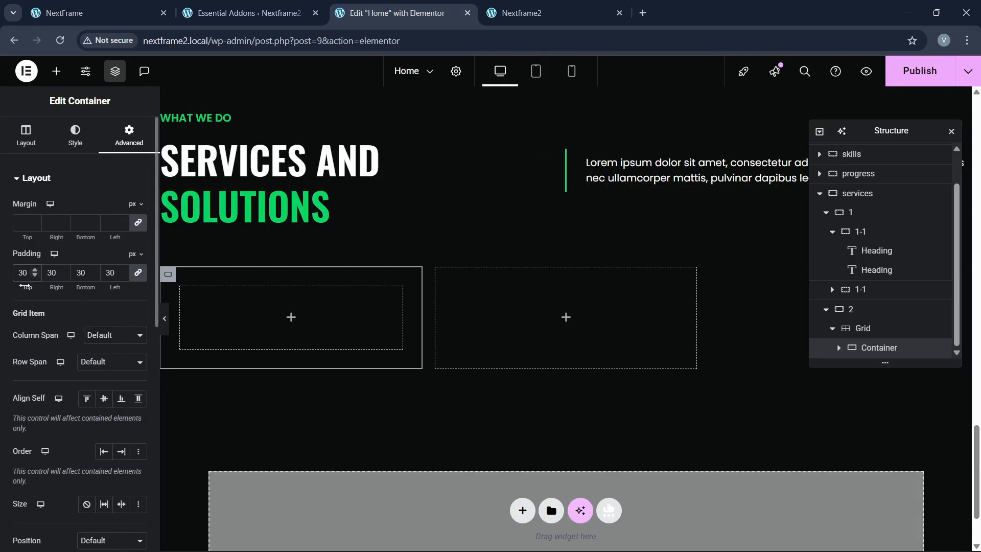
key(BackSpace)
text(4)
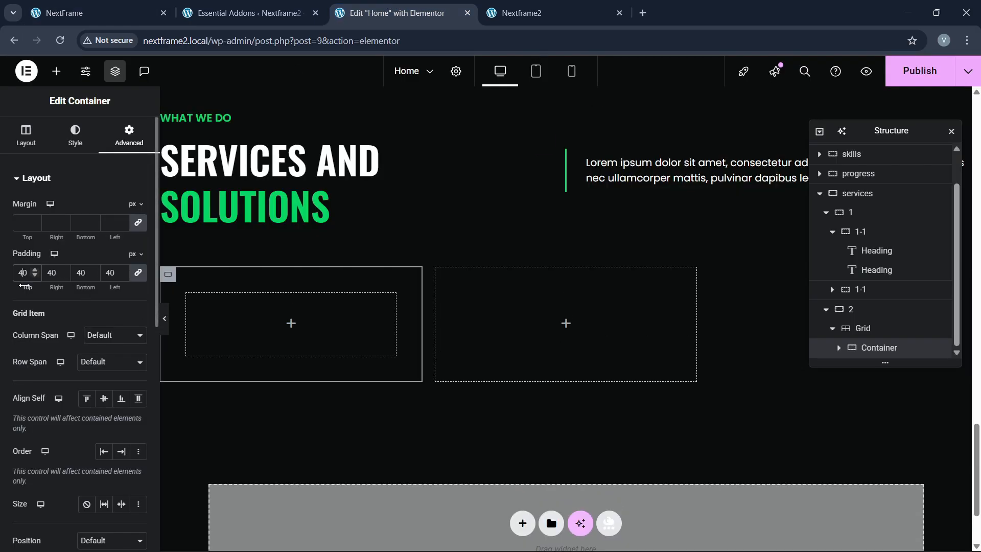
click(129, 5)
click(377, 6)
Step: Give the card container the global dark grey background and 10 px border radius
click(75, 136)
click(87, 236)
click(120, 262)
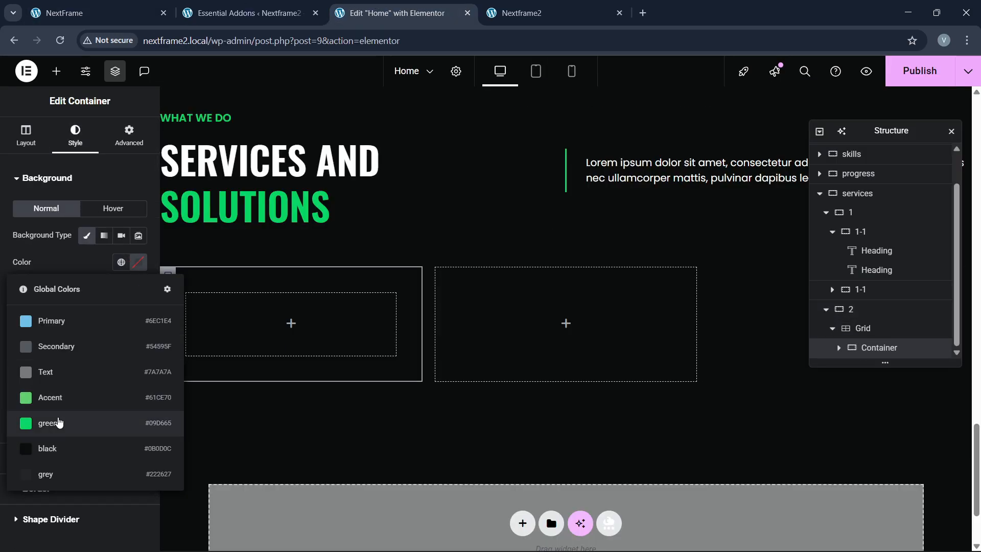
click(66, 474)
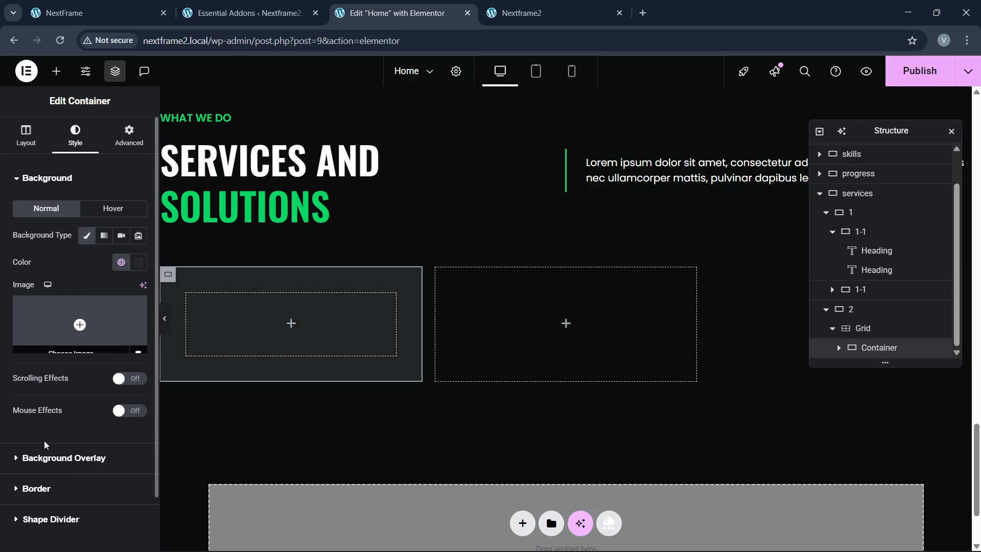
click(41, 489)
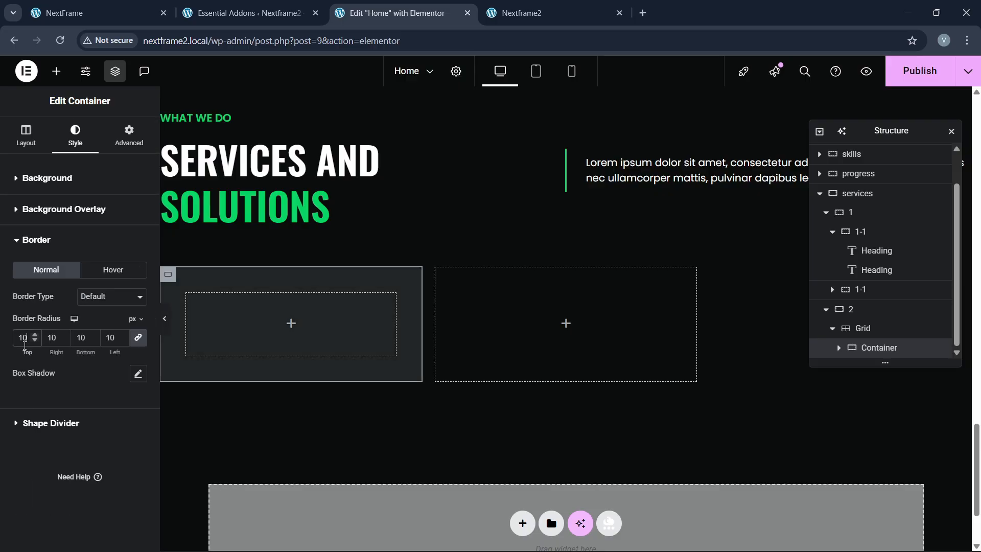
click(123, 15)
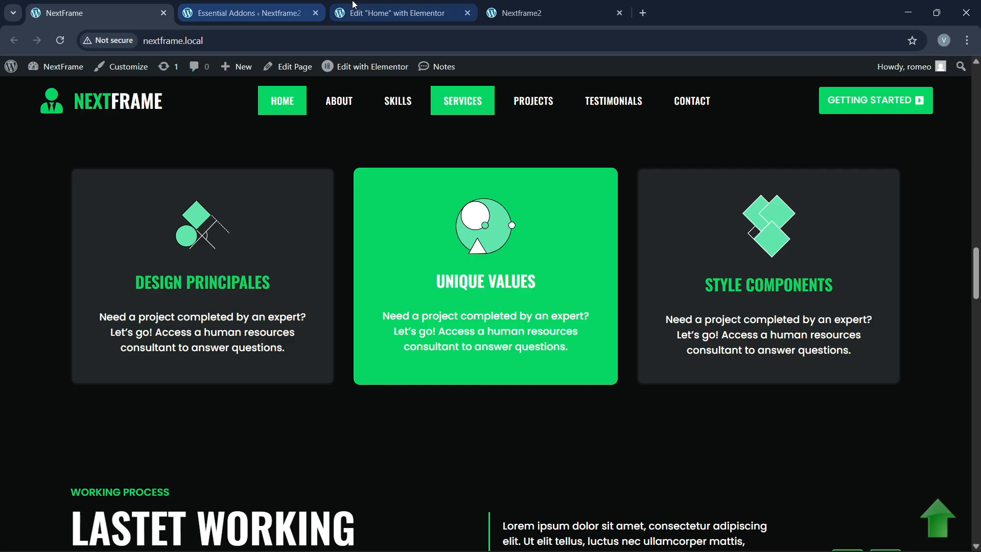
Step: Add an icon widget to the first services card
click(394, 15)
click(56, 71)
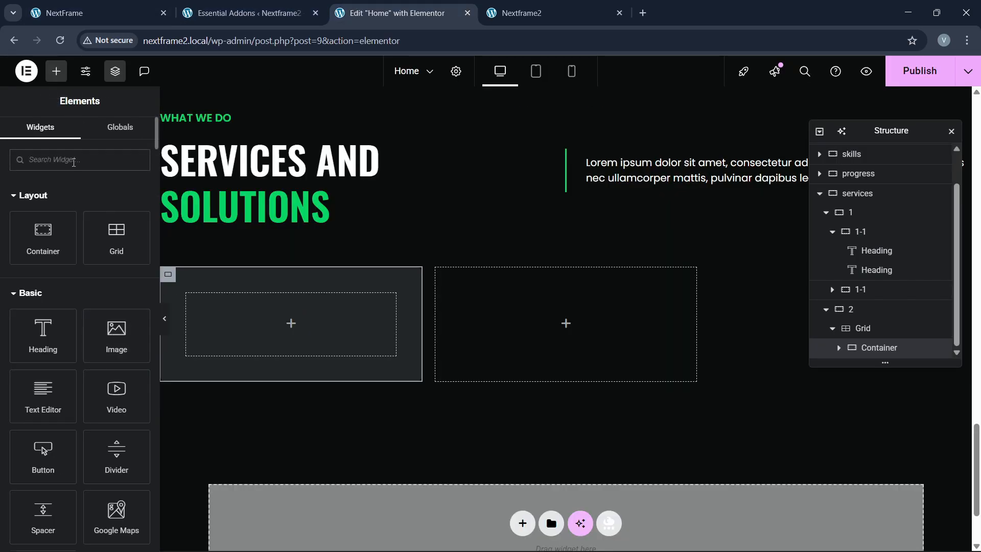
text(svg)
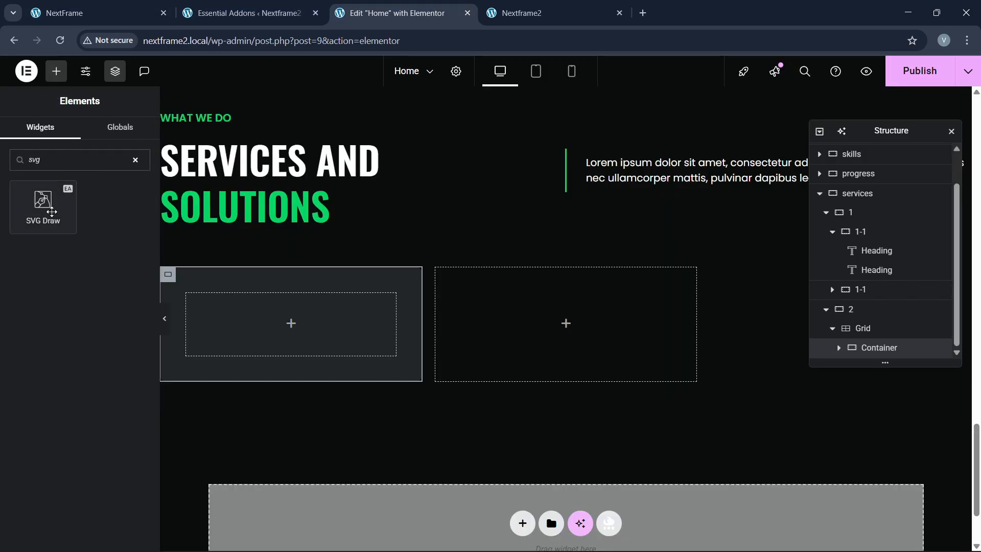
key(BackSpace)
key(BackSpace)
key(BackSpace)
text(icon)
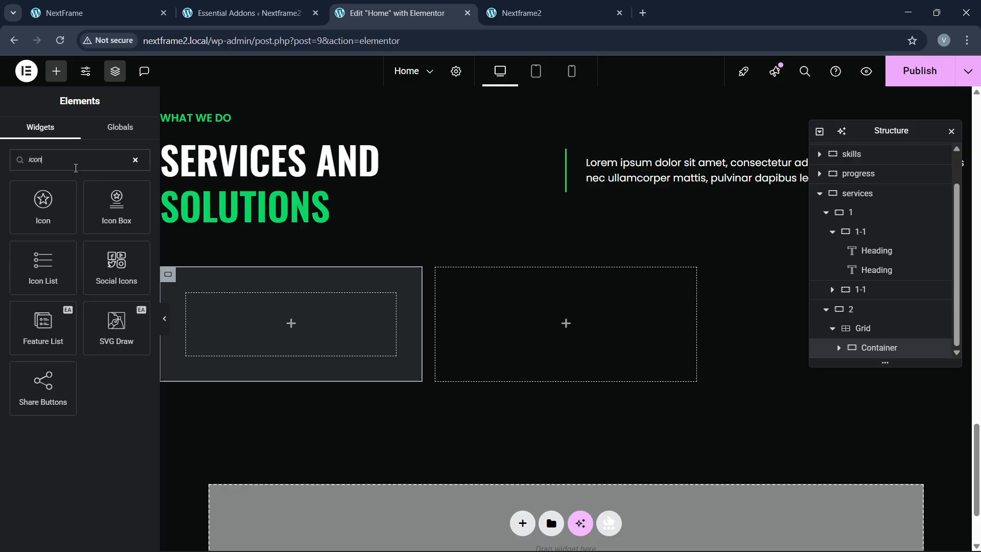
drag(43, 205, 256, 335)
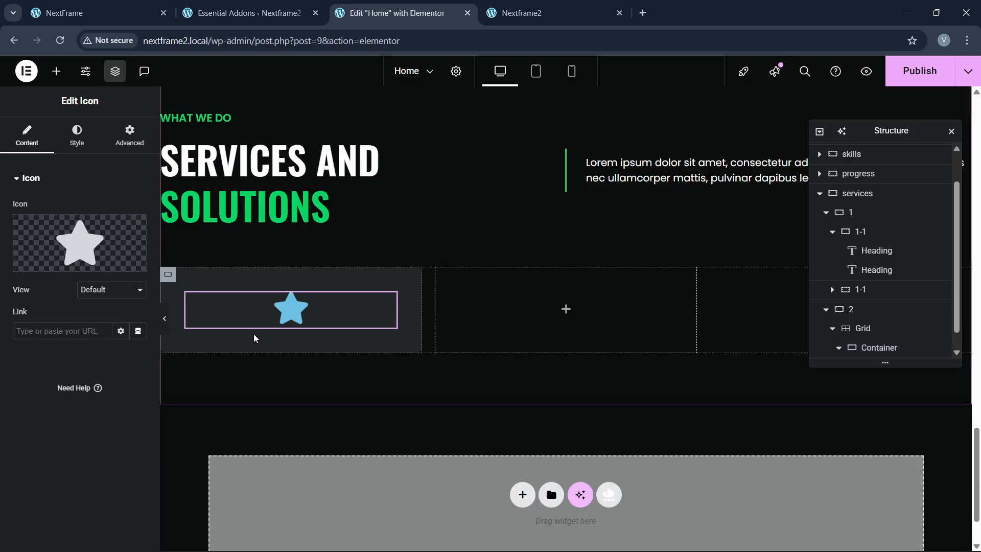
Step: Allow SVG uploads and upload all the images from the folder to the media library
click(133, 268)
click(583, 342)
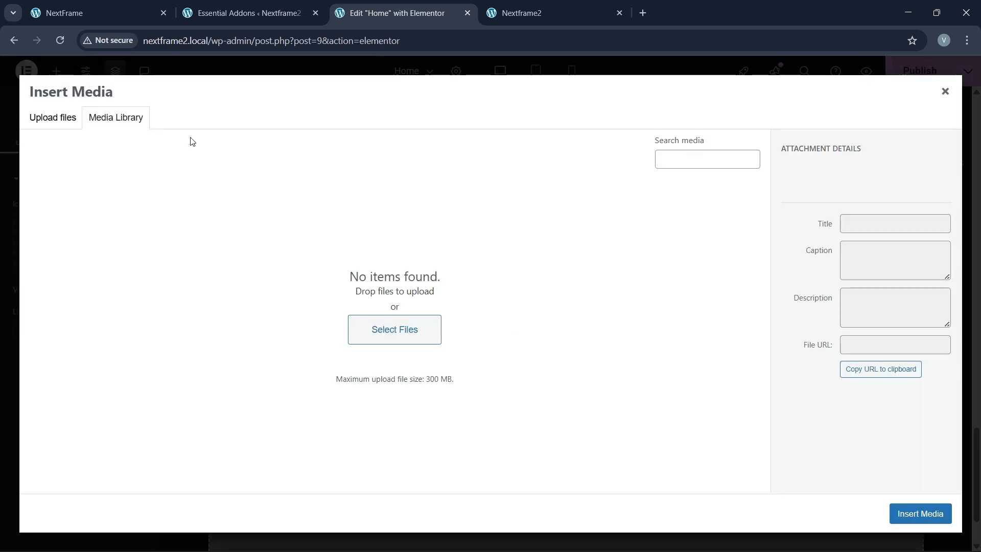
click(73, 129)
click(458, 306)
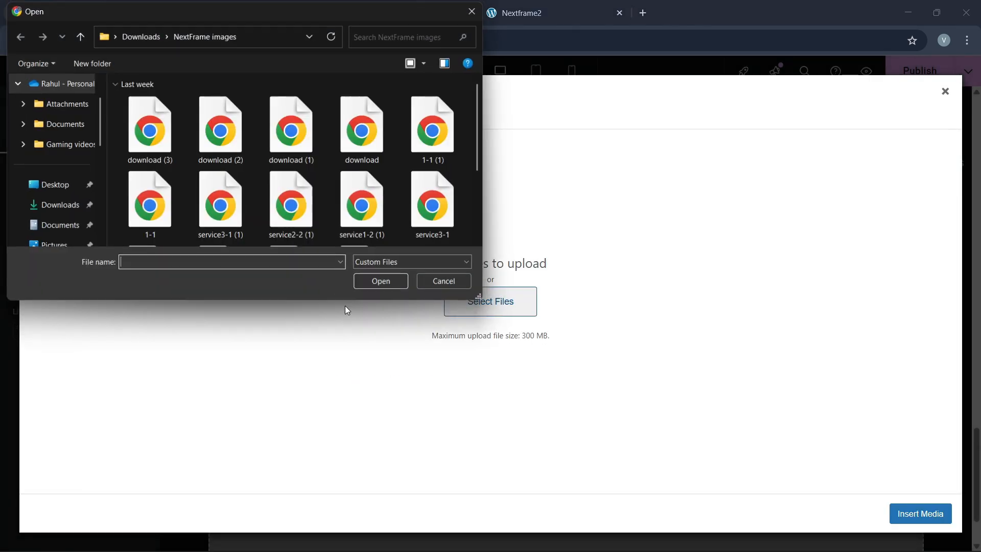
key(ctrl+a)
click(383, 283)
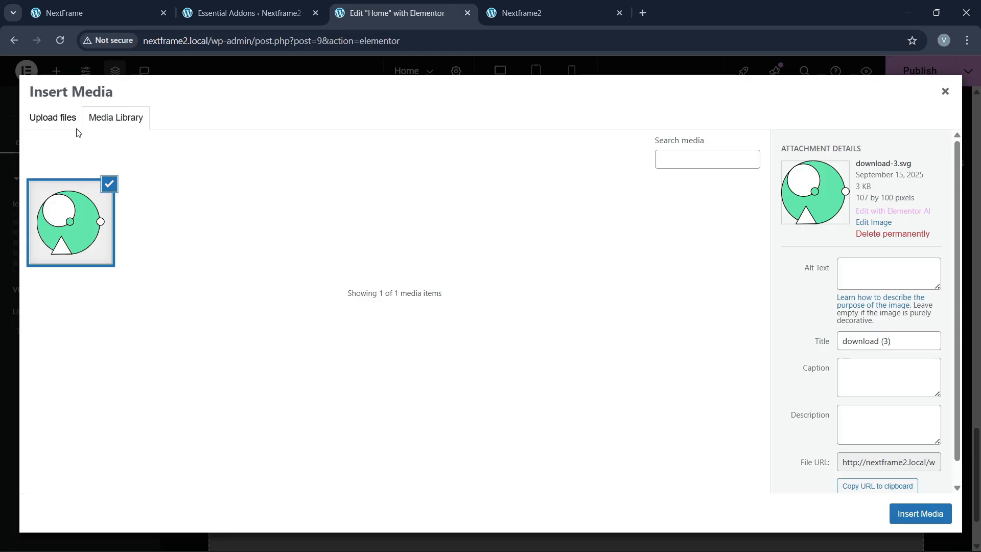
click(61, 123)
click(467, 307)
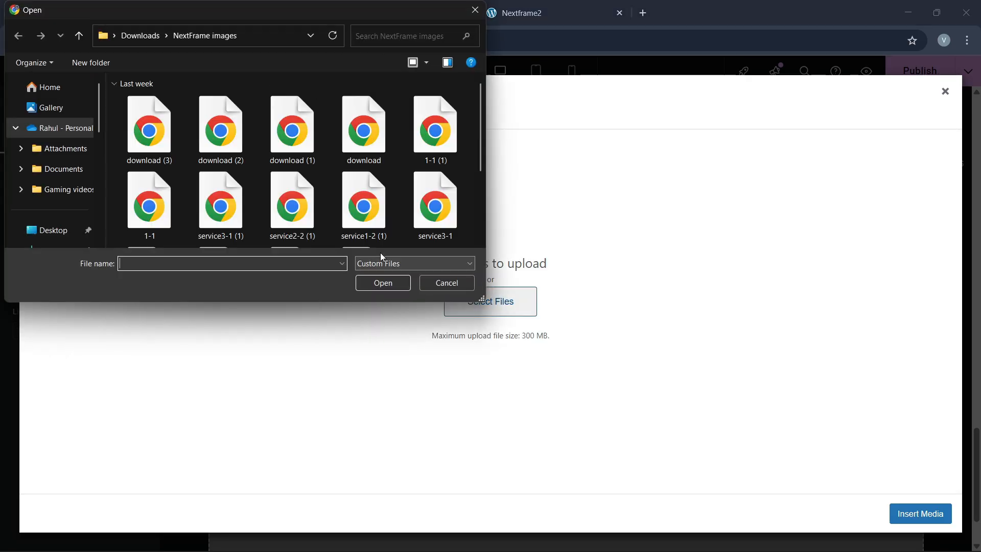
click(364, 209)
key(ctrl+a)
click(383, 284)
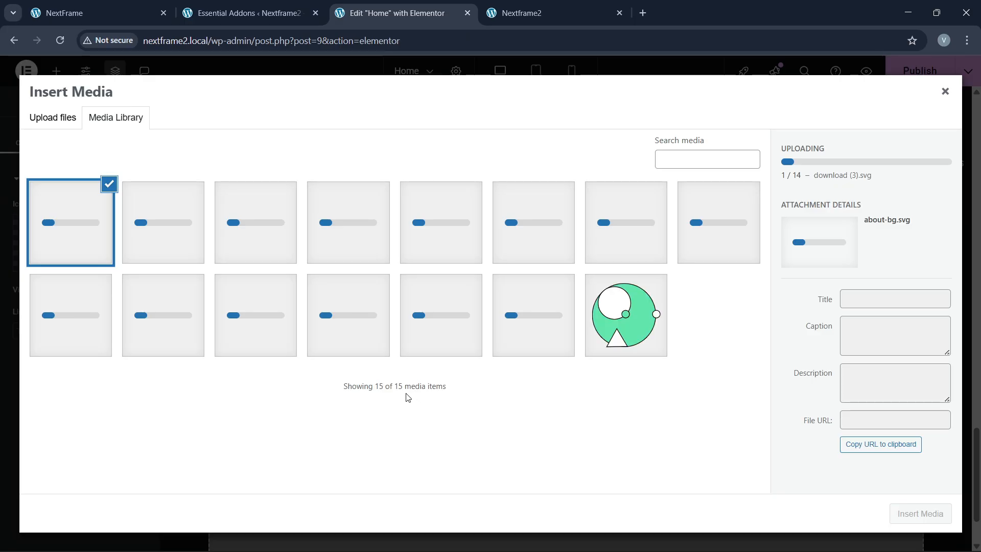
click(81, 13)
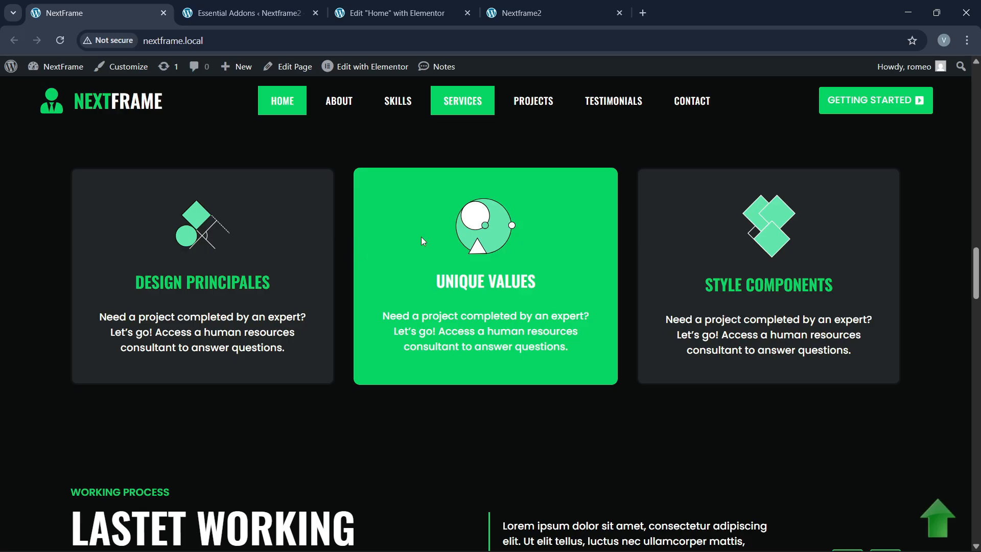
click(397, 13)
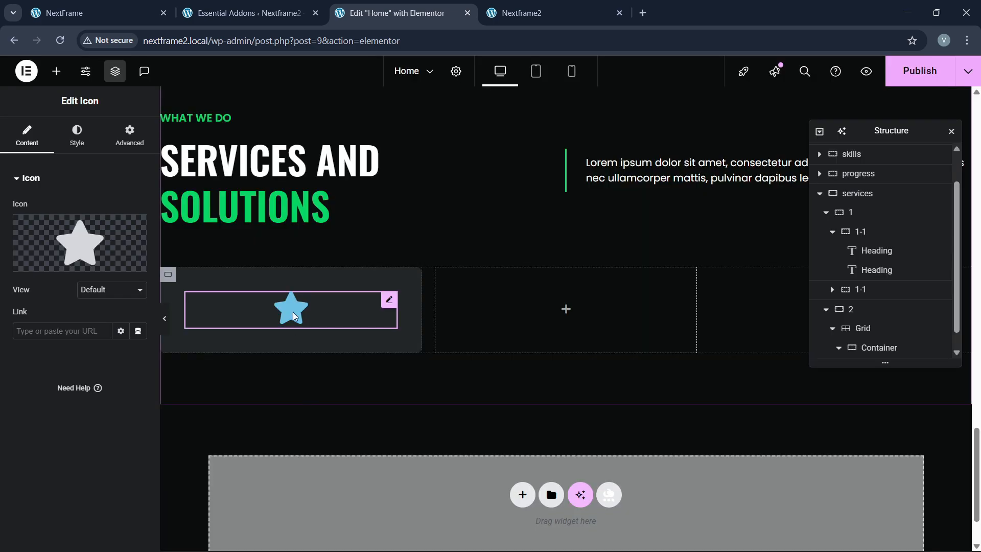
Step: Replace the icon widget with an image widget showing the green circle illustration
right_click(292, 312)
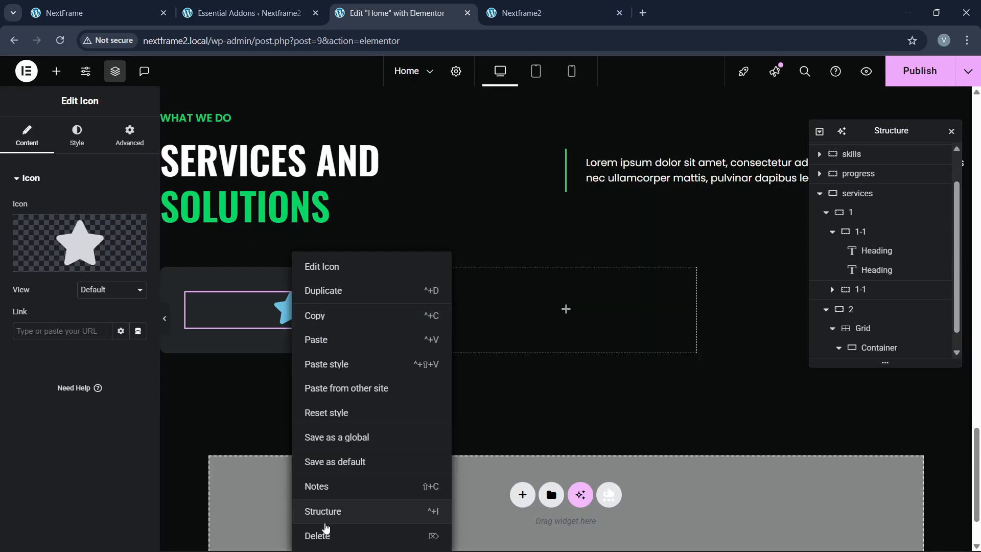
click(319, 535)
drag(109, 331, 259, 323)
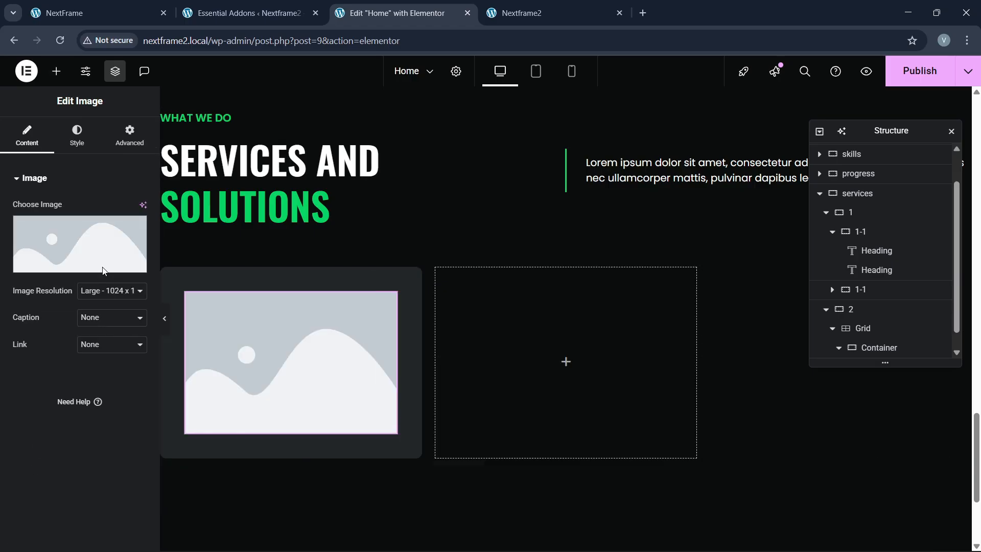
click(102, 271)
scroll(528, 356, down, 4)
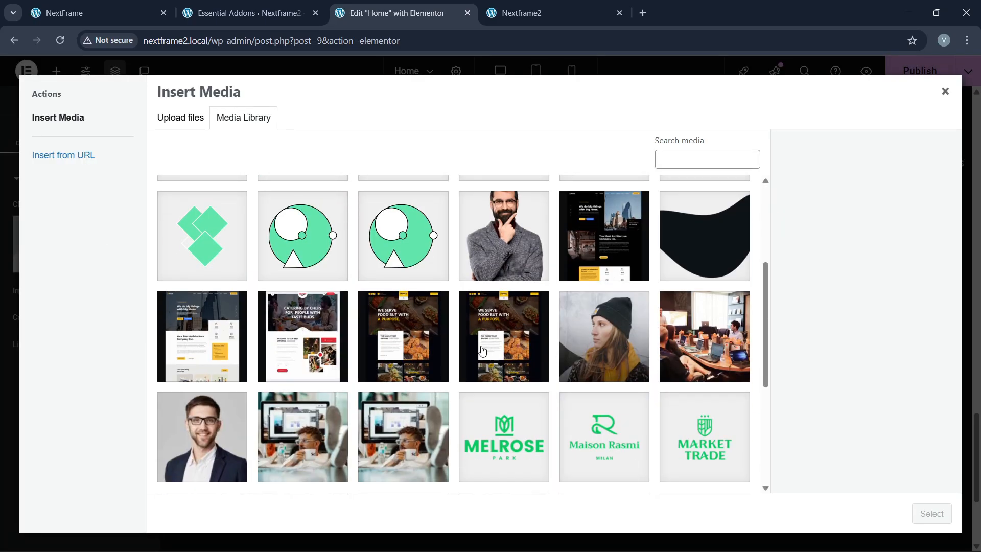
click(404, 271)
click(932, 513)
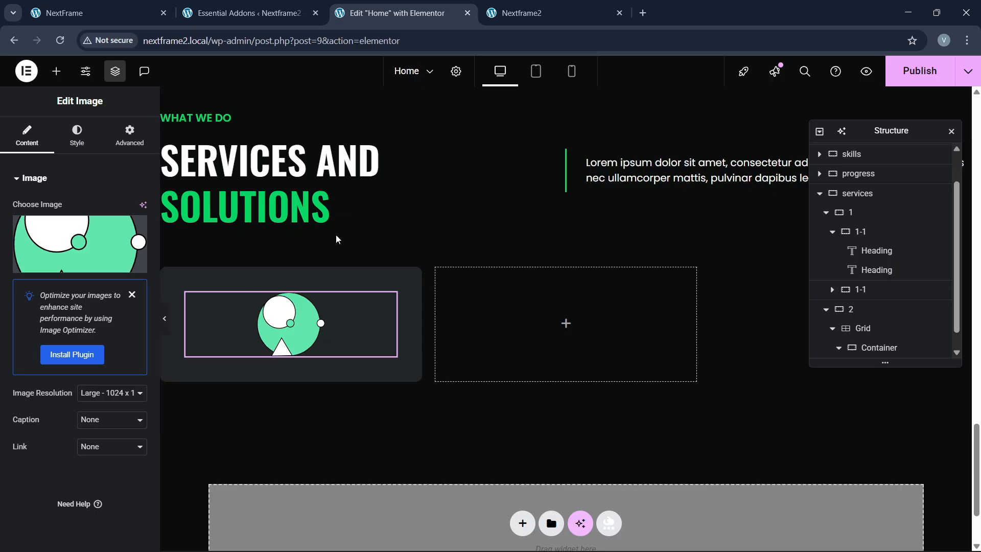
click(103, 12)
click(354, 5)
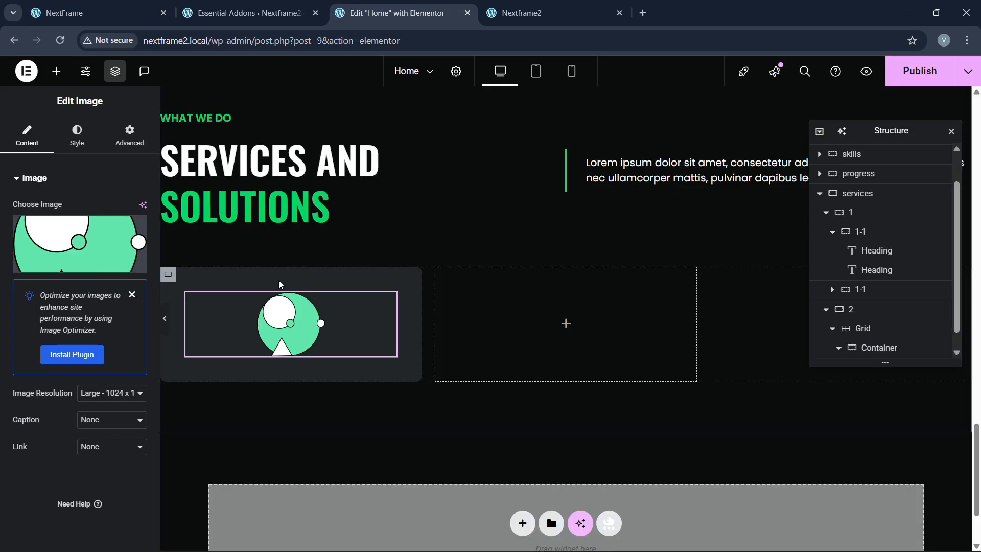
scroll(278, 279, up, 10)
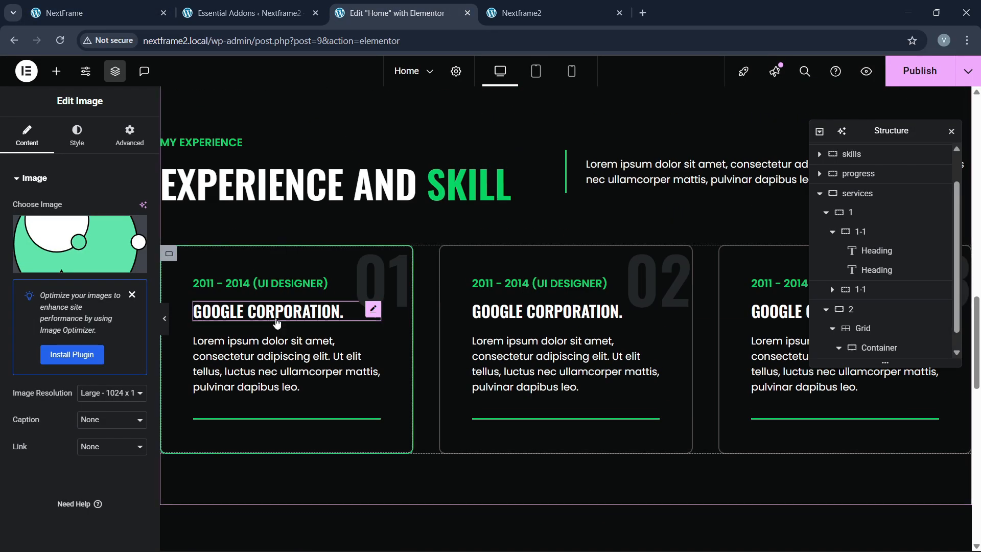
Step: Paste a copied heading under the illustration, retitle it DESIGN PRINCIPALES, and centre the card's items
right_click(277, 319)
click(318, 316)
scroll(305, 321, down, 7)
scroll(305, 324, down, 3)
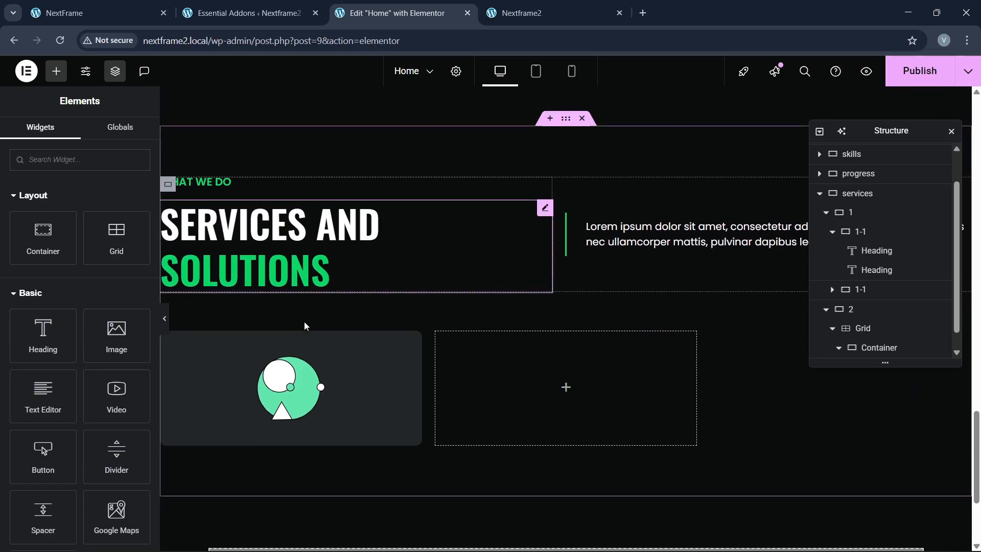
right_click(286, 382)
click(314, 340)
click(77, 12)
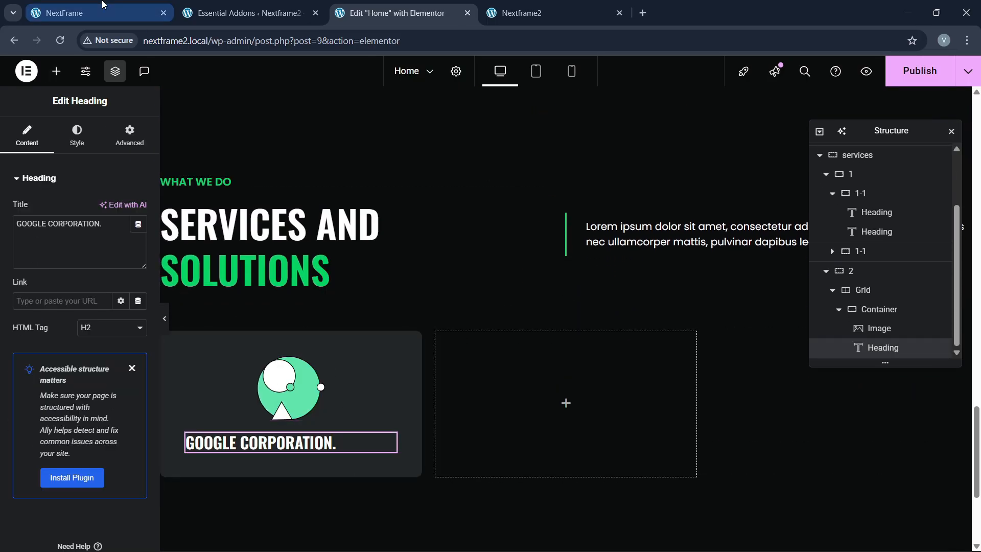
drag(139, 282, 262, 282)
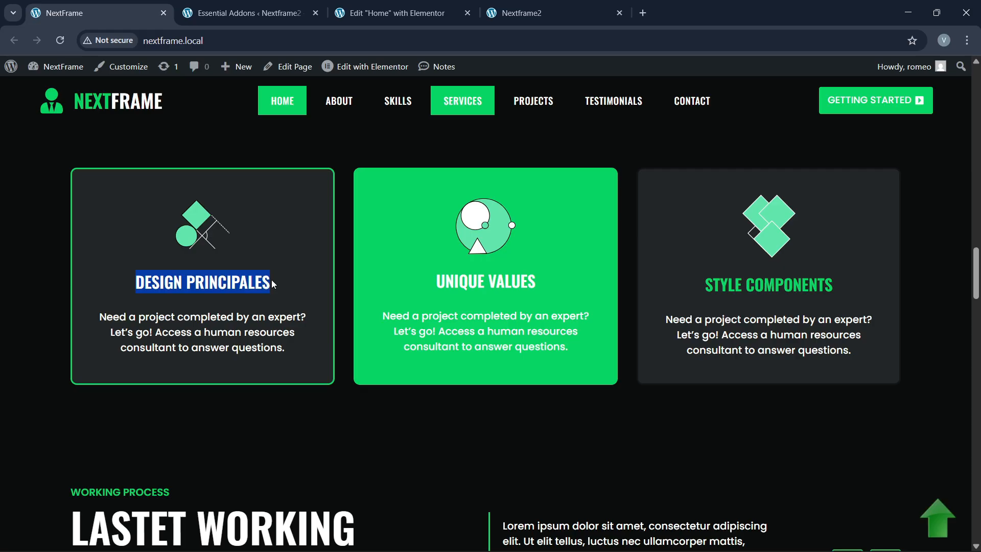
click(390, 13)
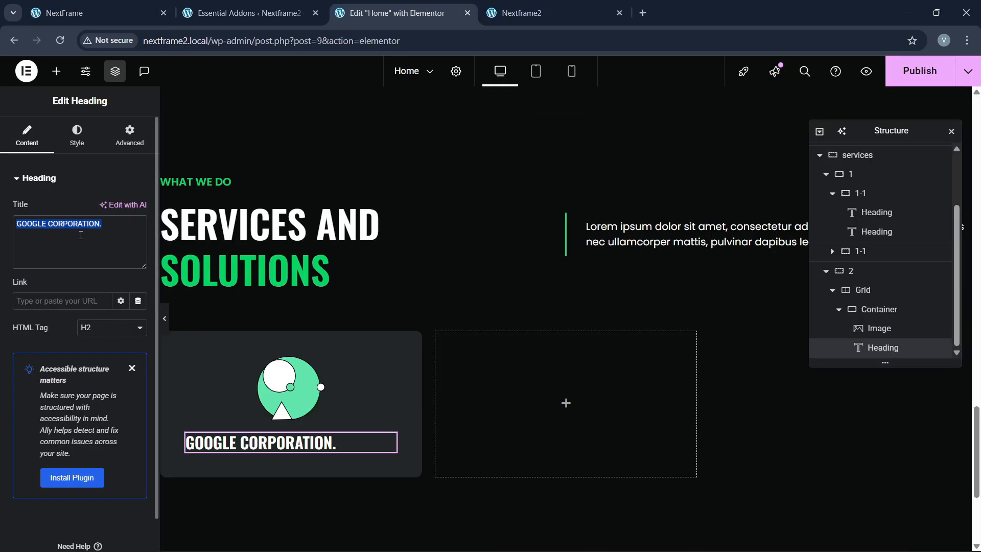
key(ctrl+v)
click(880, 309)
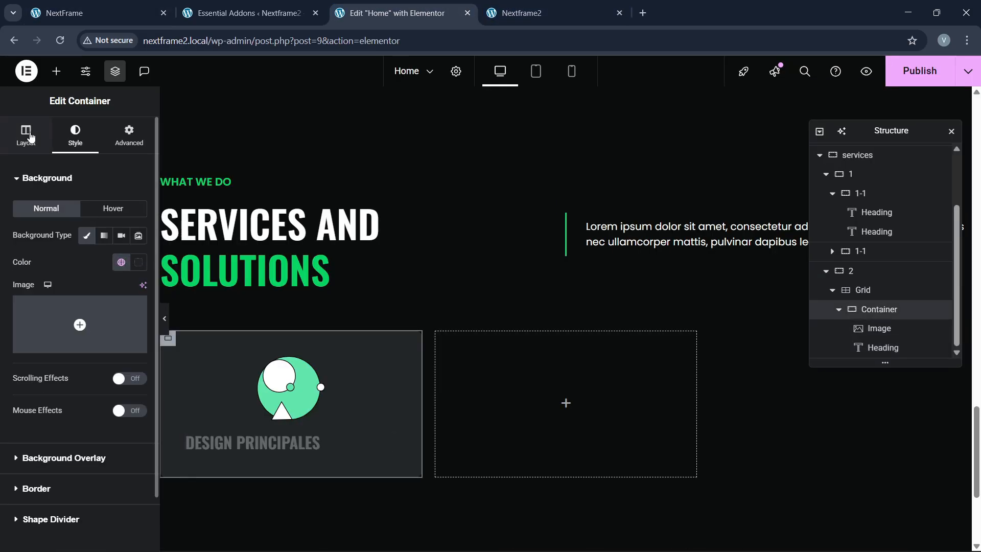
click(31, 137)
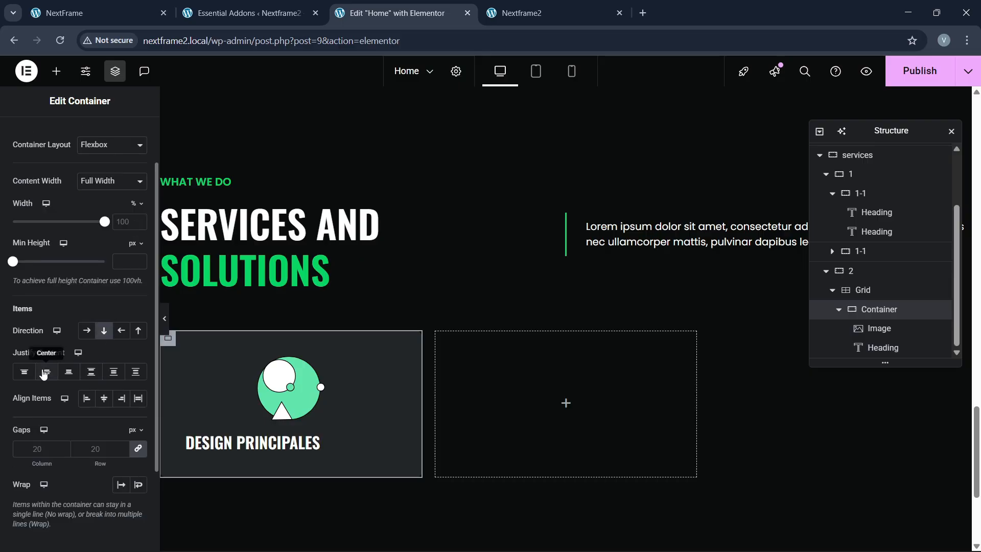
click(97, 13)
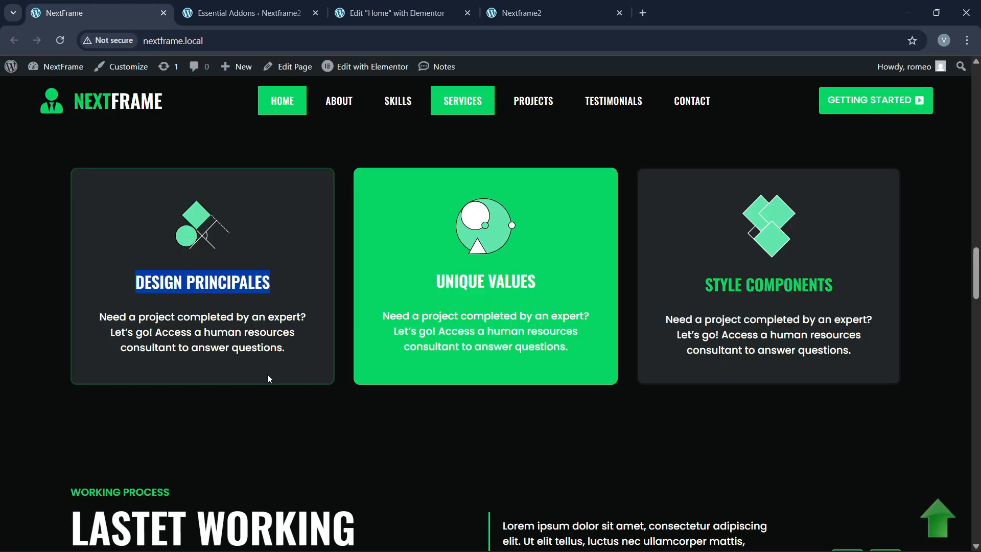
click(390, 13)
Step: Paste the Lorem ipsum paragraph below the heading and centre-align its text
right_click(616, 233)
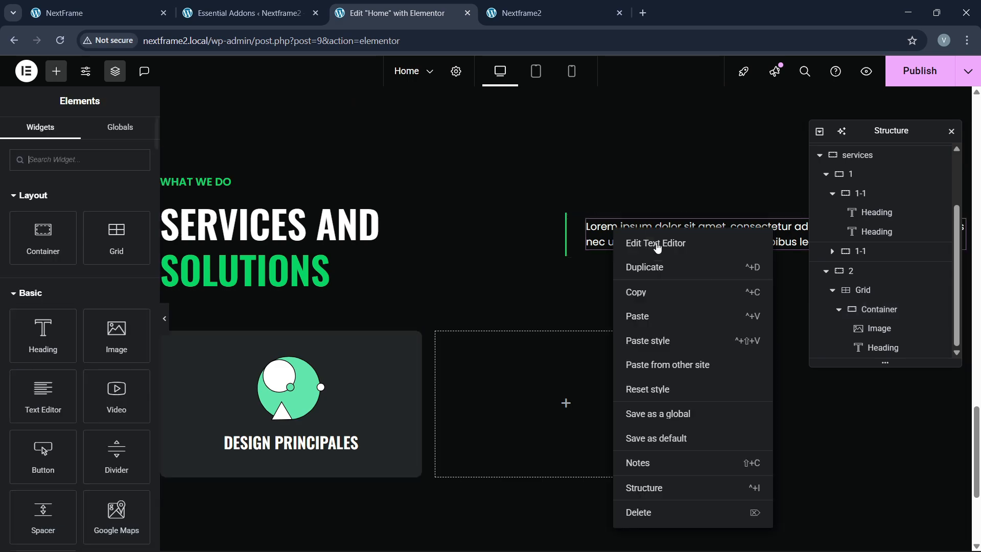
click(636, 292)
right_click(275, 254)
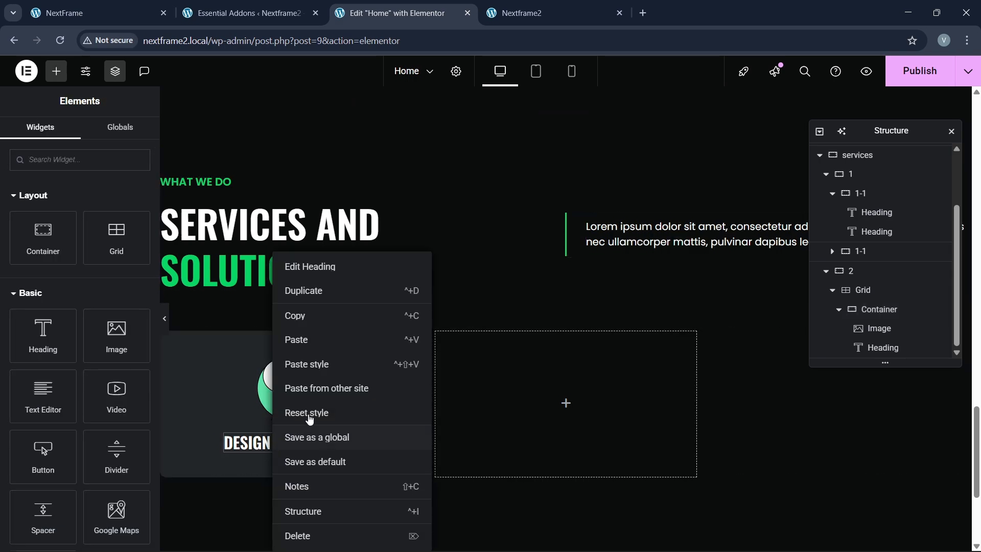
click(310, 347)
click(77, 135)
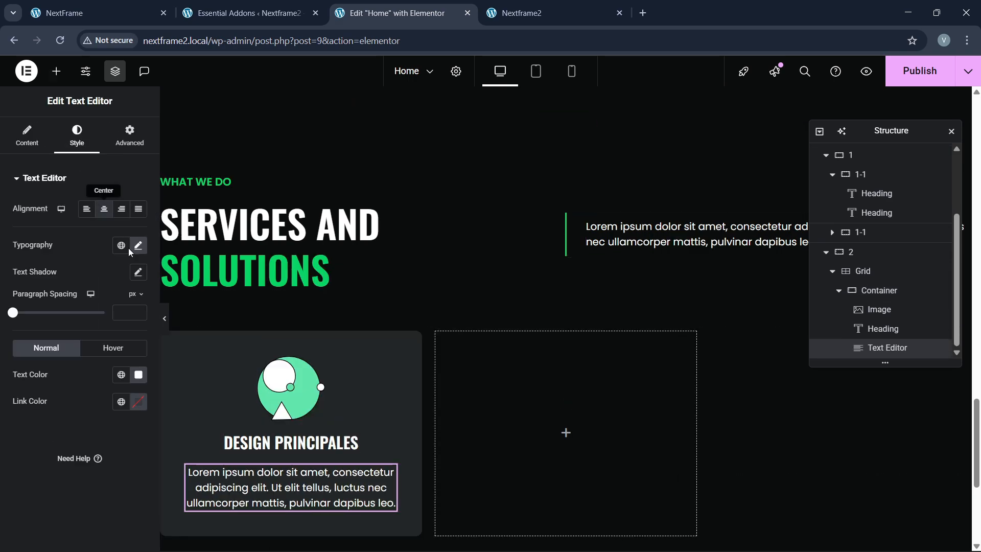
scroll(399, 424, down, 4)
click(97, 13)
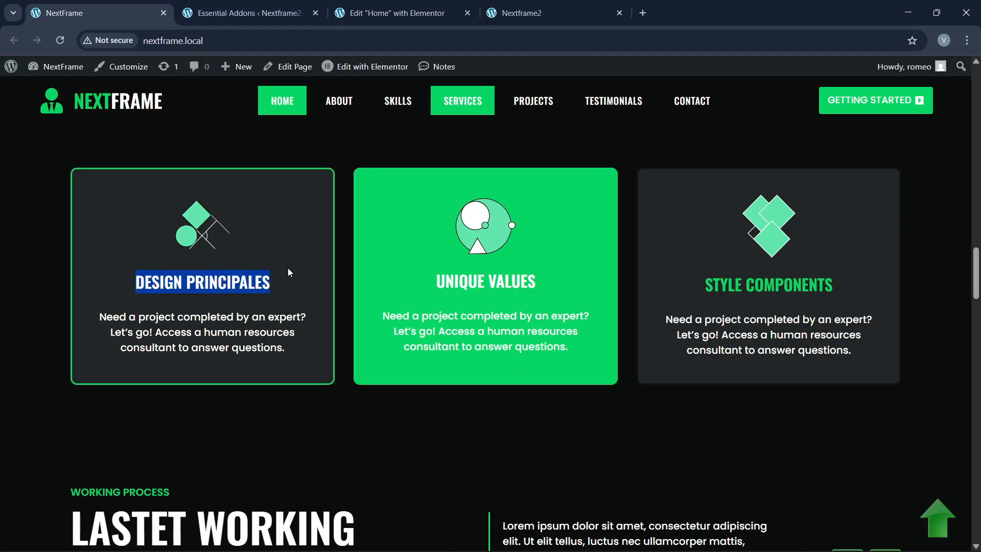
click(394, 12)
Step: Open the first card container's border settings and make its hover border solid
click(869, 290)
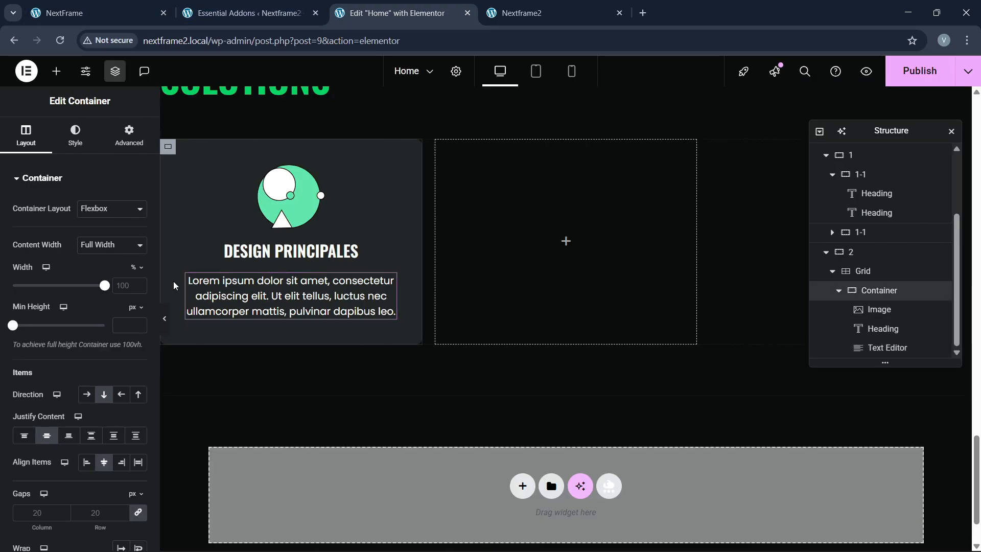
click(76, 135)
scroll(66, 357, down, 1)
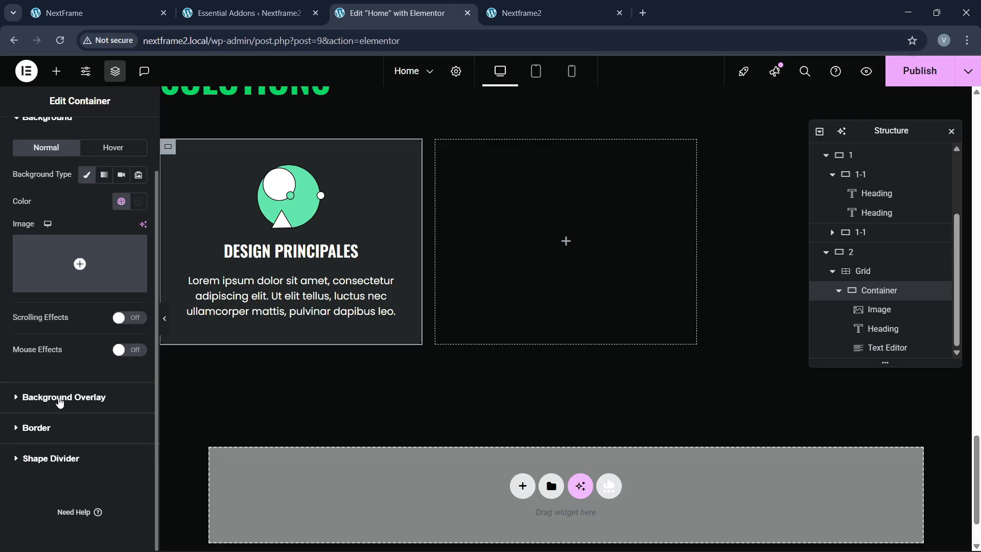
click(37, 428)
click(113, 269)
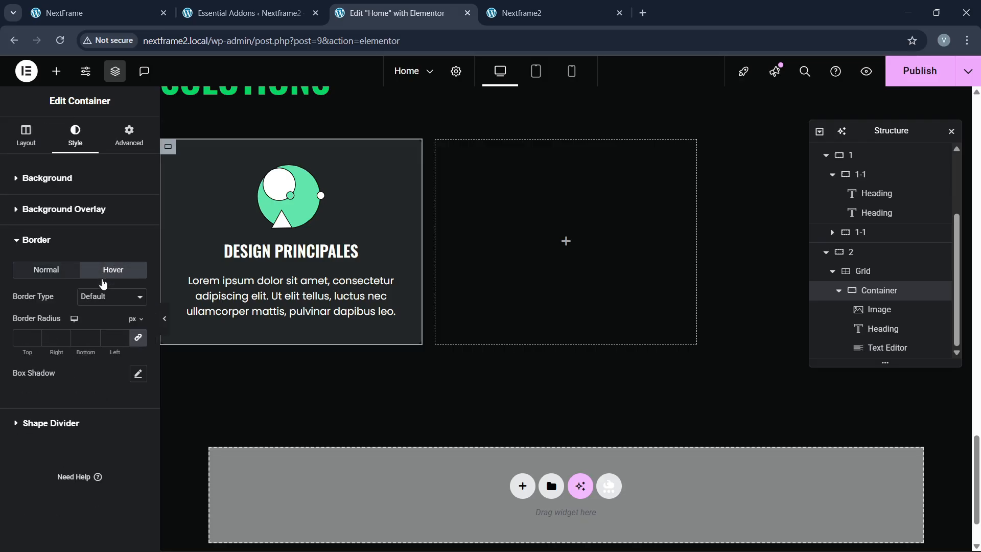
click(105, 296)
click(97, 346)
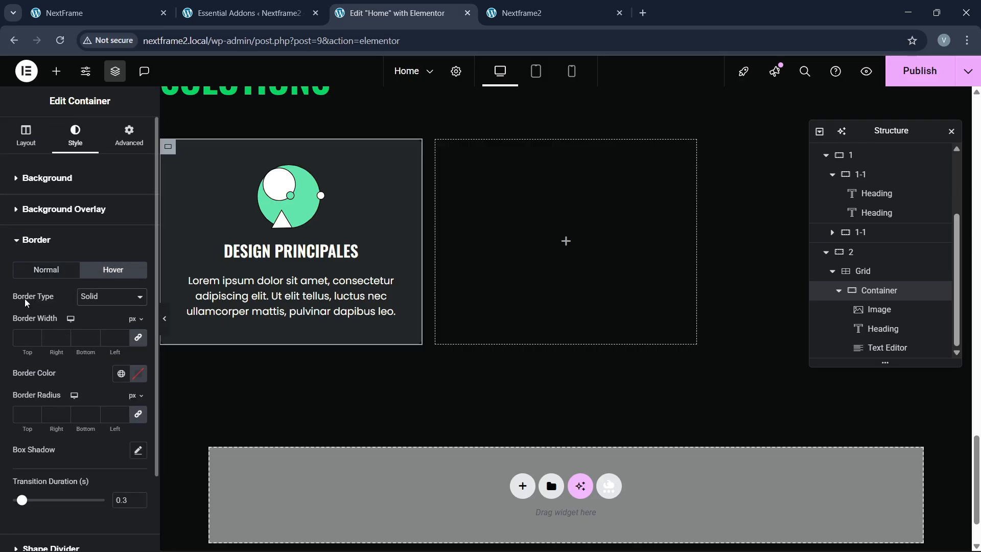
Step: Give the card's normal border a solid 2px width in the dark grey global colour
click(45, 272)
click(95, 272)
click(46, 275)
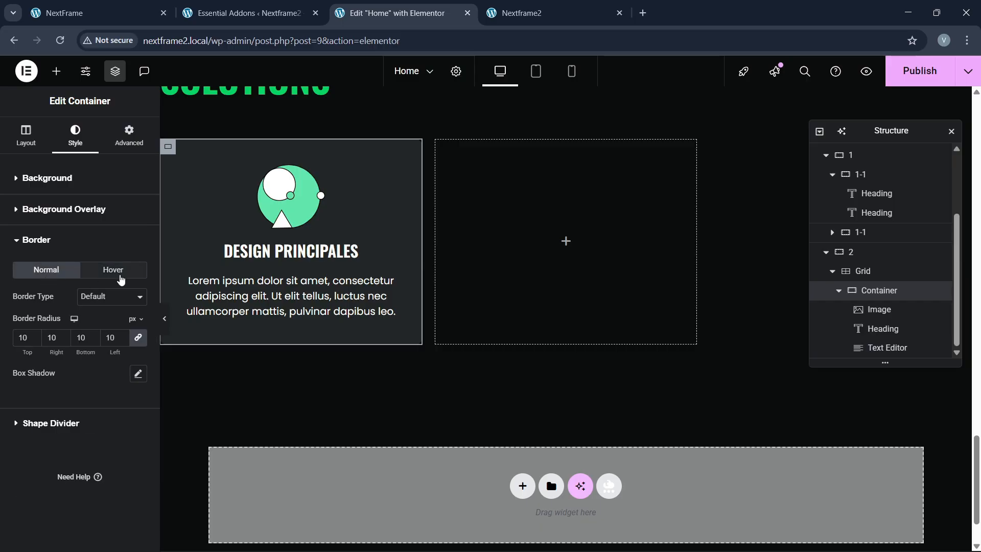
click(119, 276)
click(70, 275)
click(112, 296)
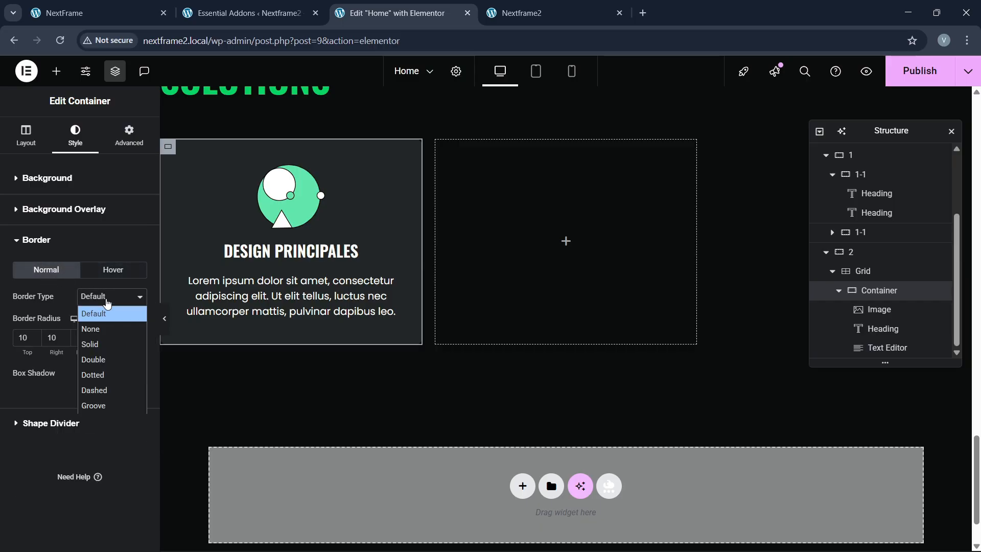
click(89, 343)
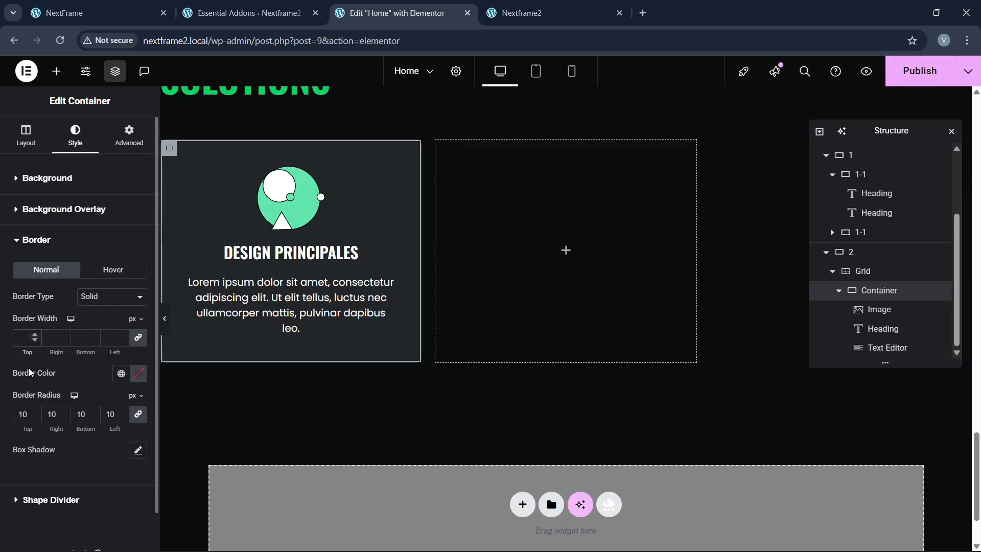
text(2)
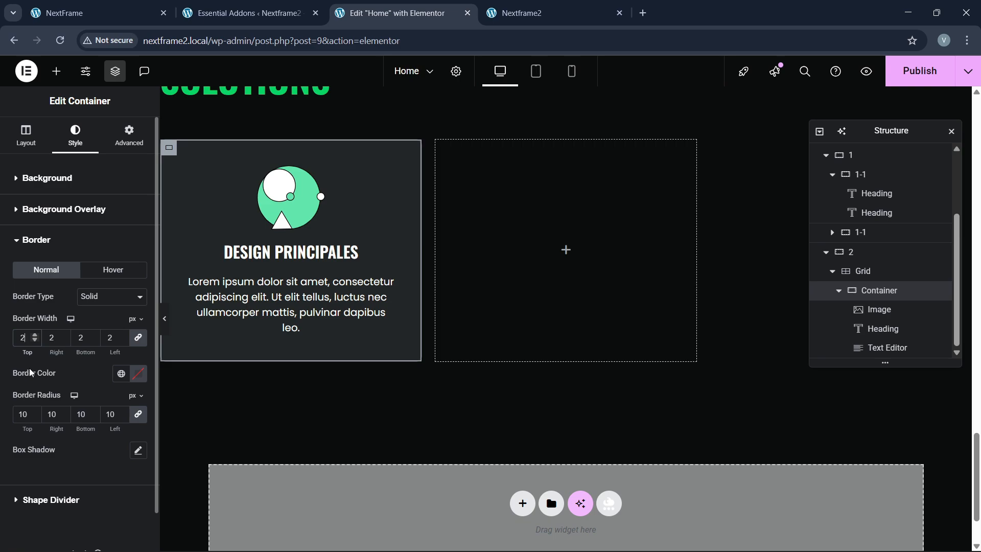
click(121, 373)
click(88, 355)
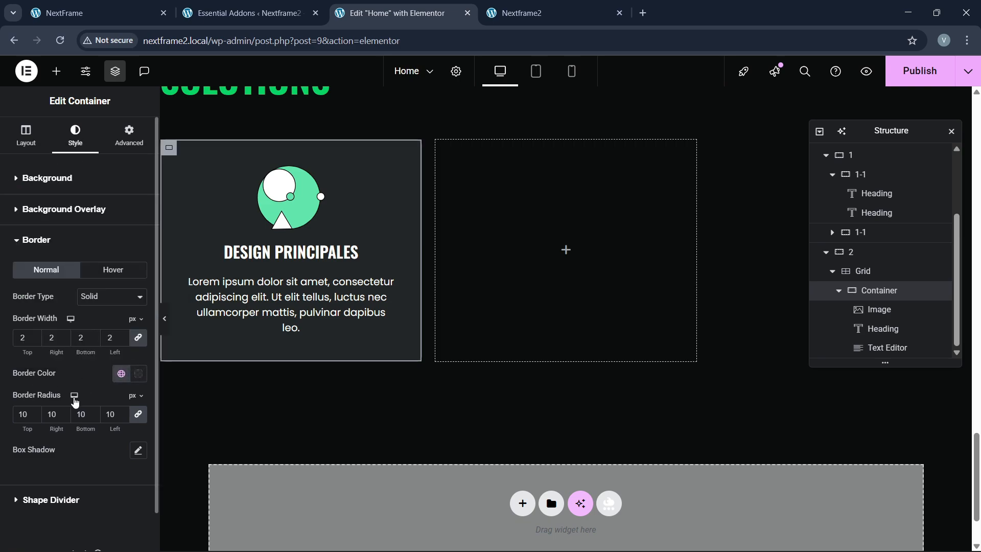
Step: Give the hover border 2px on all sides in the green global colour, then preview the card
click(101, 276)
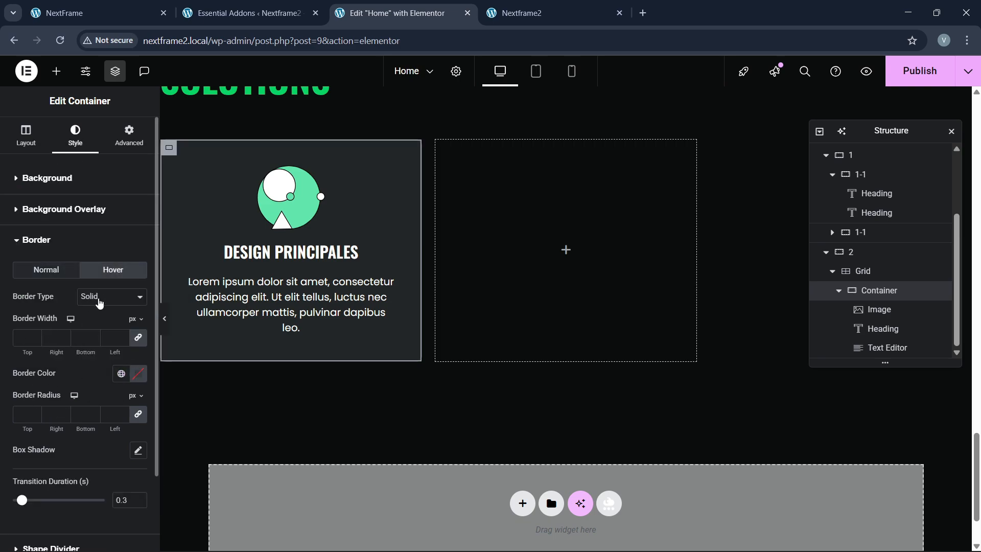
double_click(36, 334)
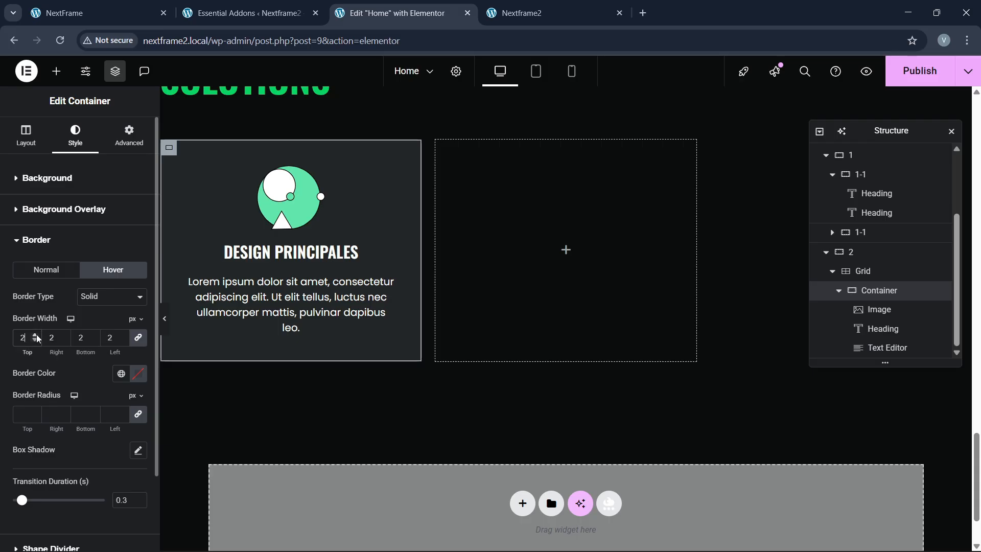
click(122, 375)
click(77, 297)
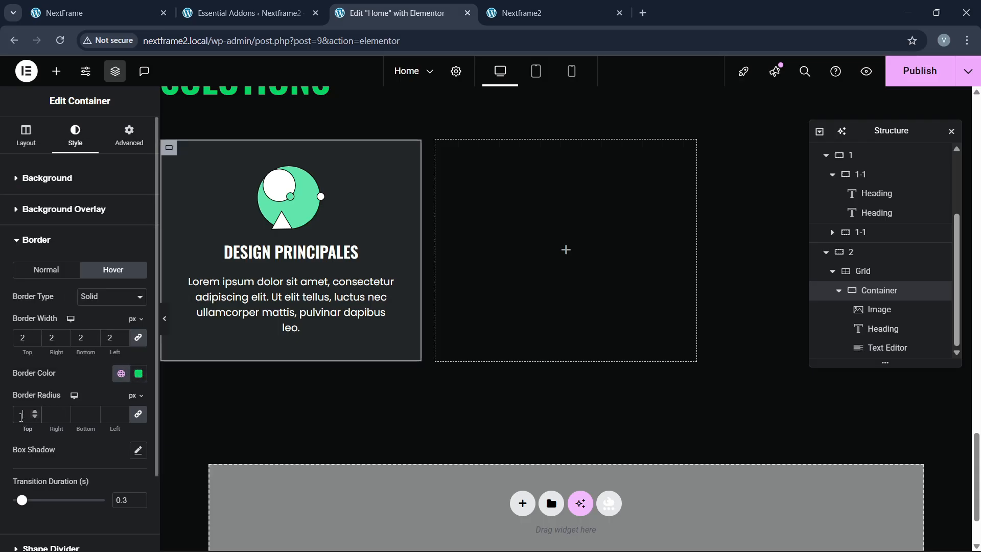
click(165, 318)
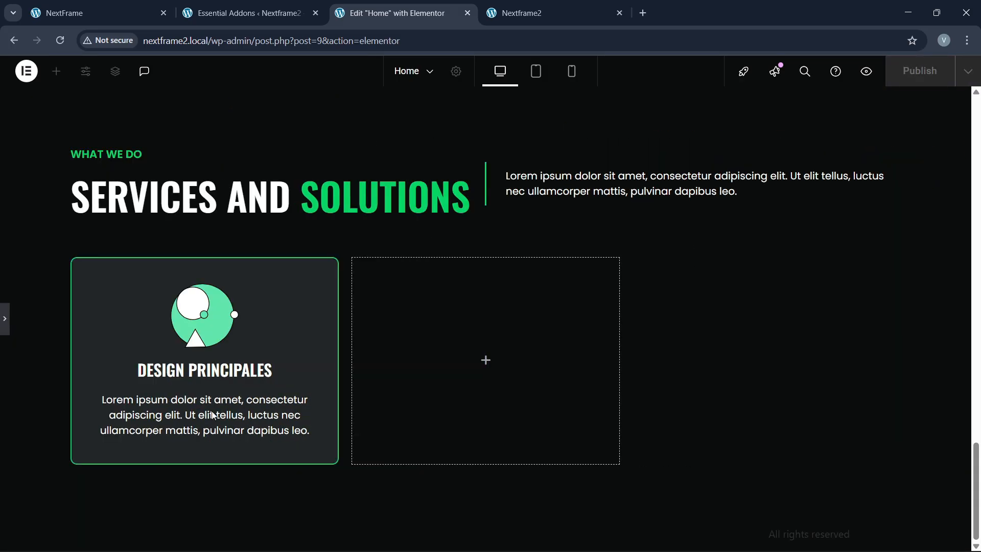
click(3, 335)
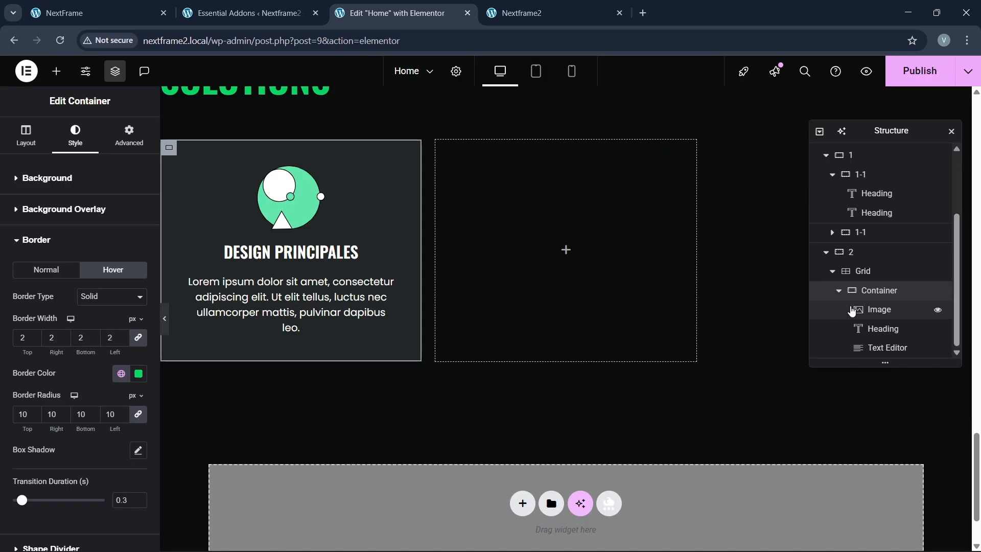
Step: Duplicate the services card container twice to make three cards
click(838, 289)
right_click(877, 353)
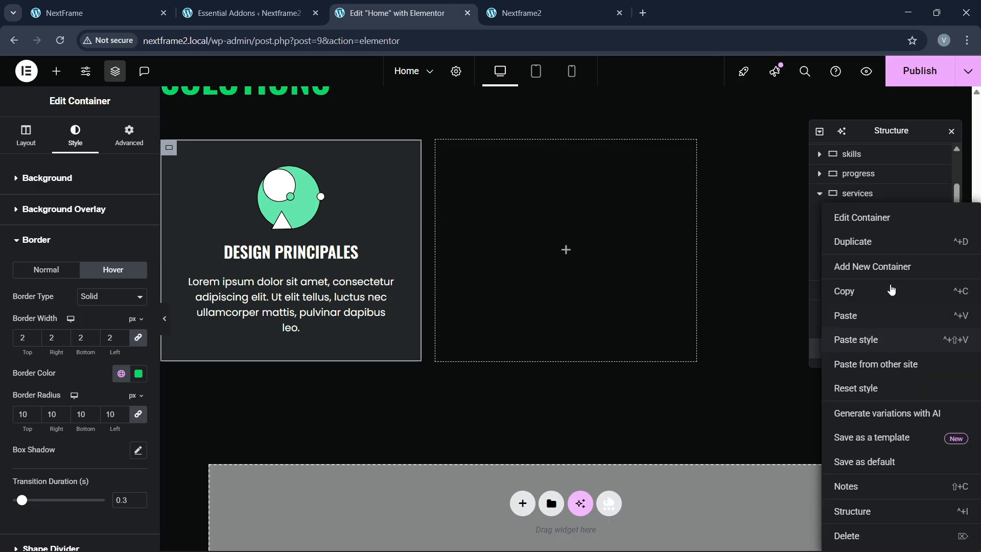
click(872, 243)
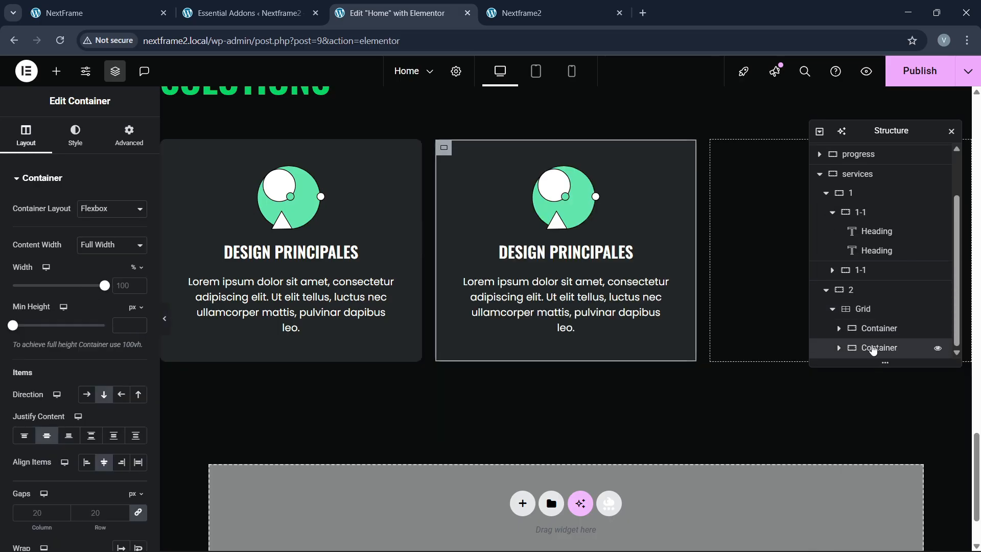
right_click(873, 351)
click(841, 241)
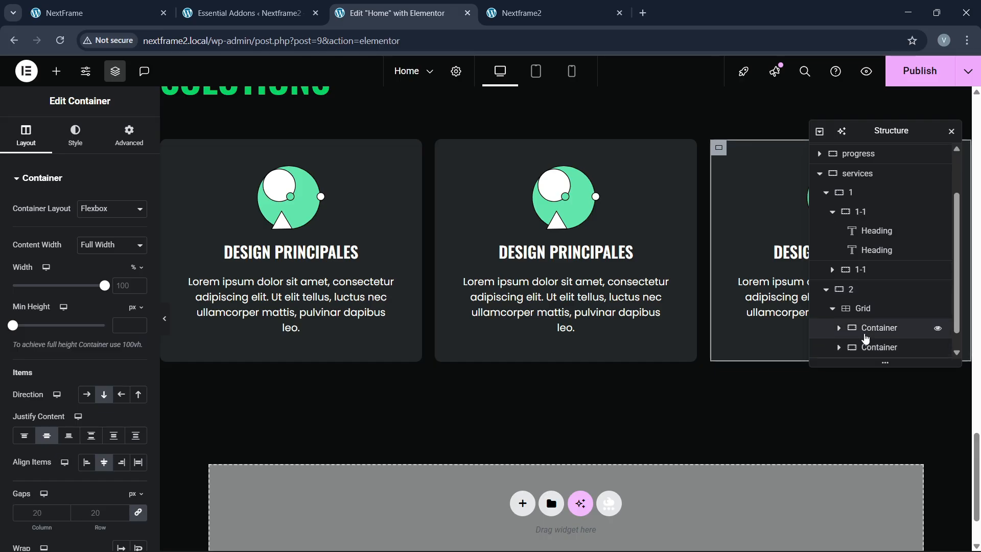
Step: Set the gap between the services grid's cards to 40px
scroll(865, 339, down, 1)
click(863, 289)
click(26, 135)
scroll(85, 362, down, 3)
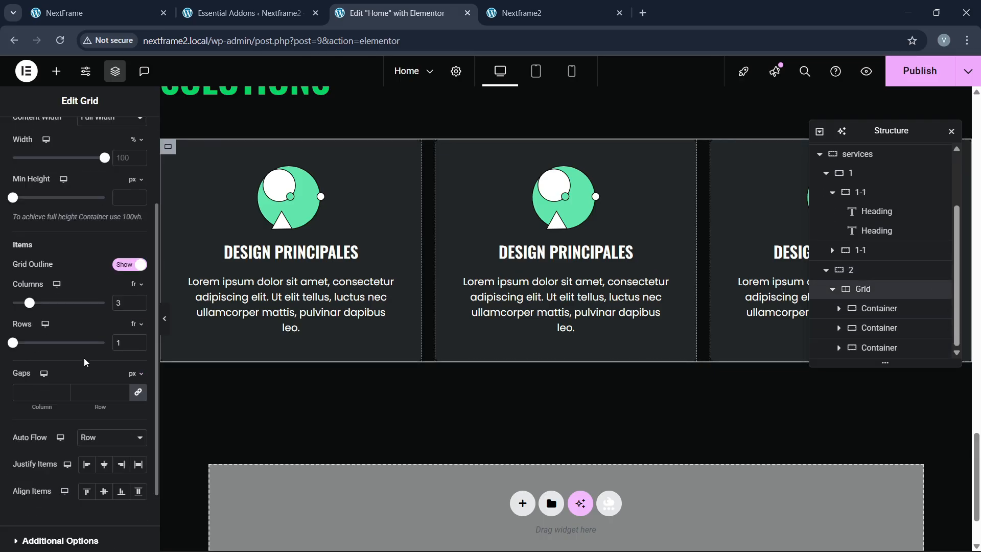
click(100, 392)
text(40)
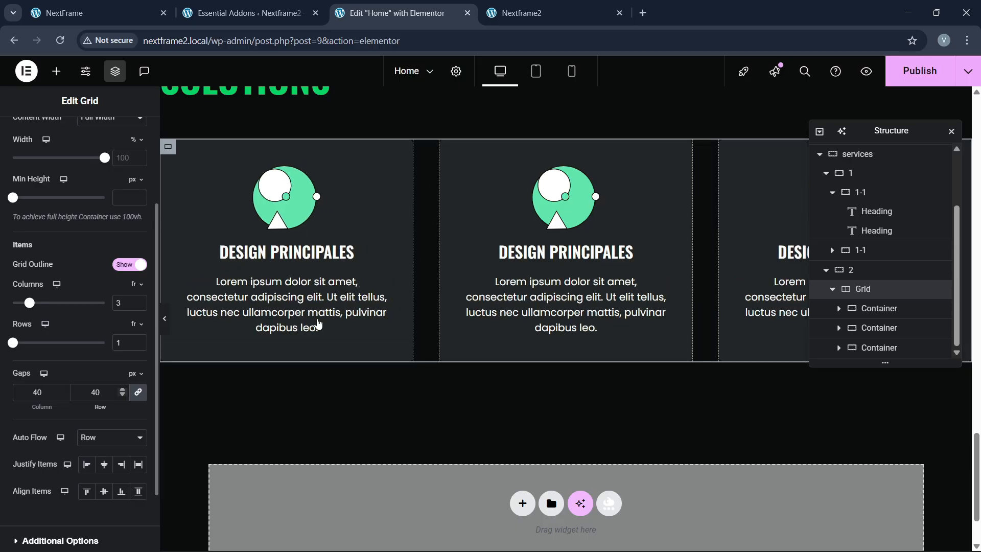
click(164, 4)
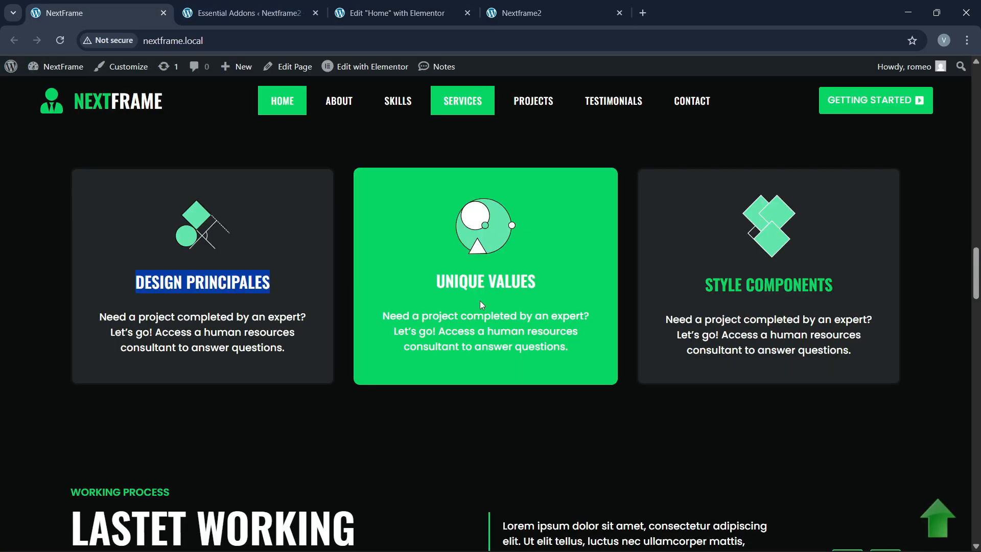
Step: Give the middle service card's container the green global background colour
click(391, 13)
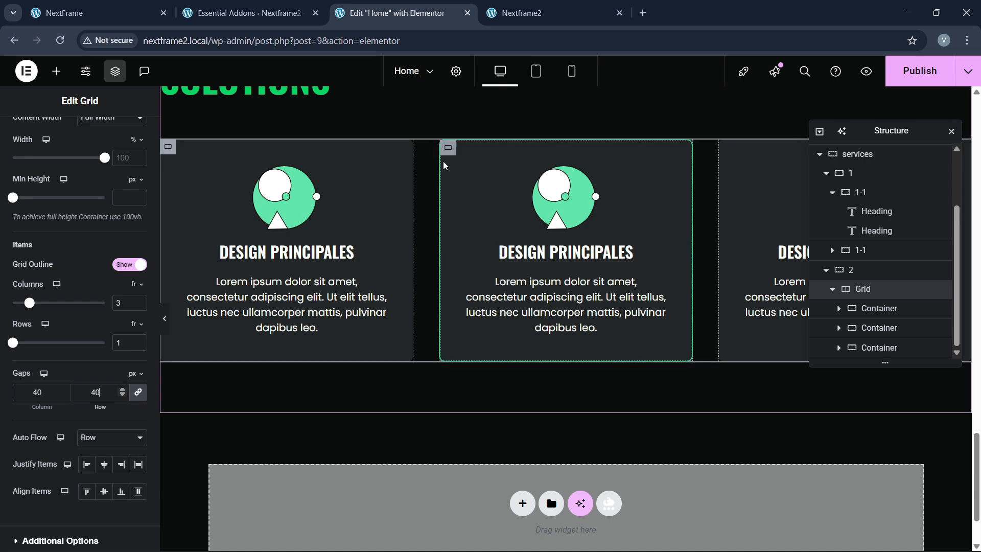
click(449, 150)
click(76, 135)
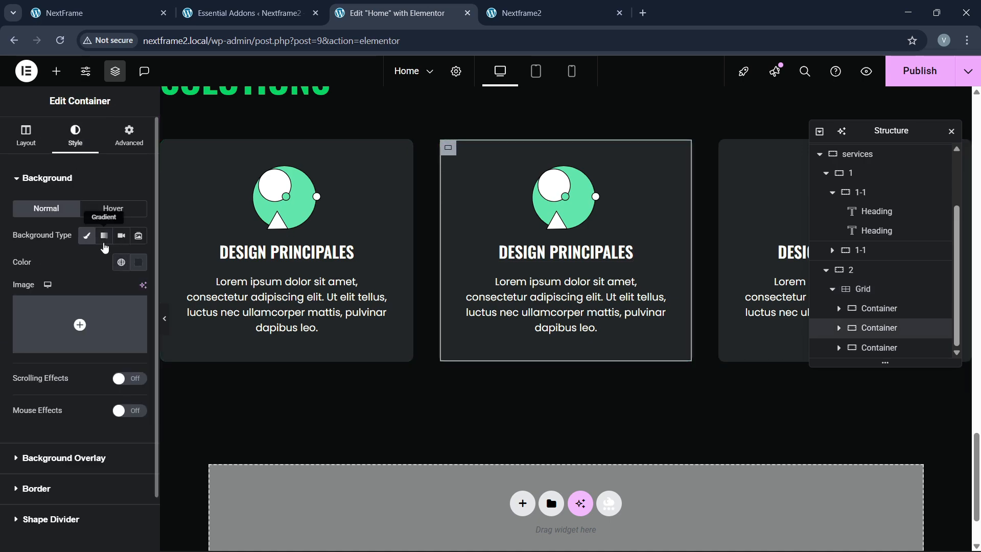
scroll(85, 393, down, 1)
scroll(79, 353, up, 1)
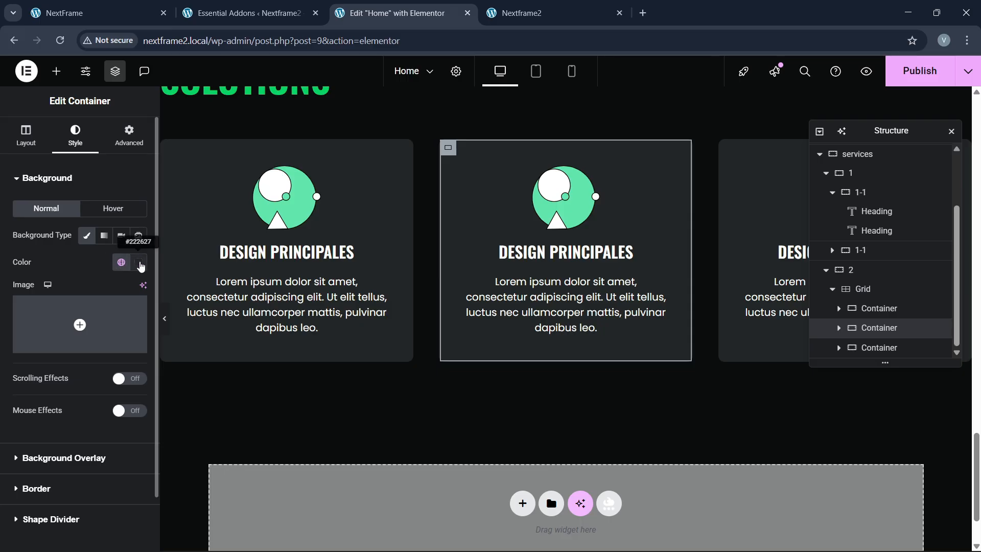
click(121, 263)
click(60, 392)
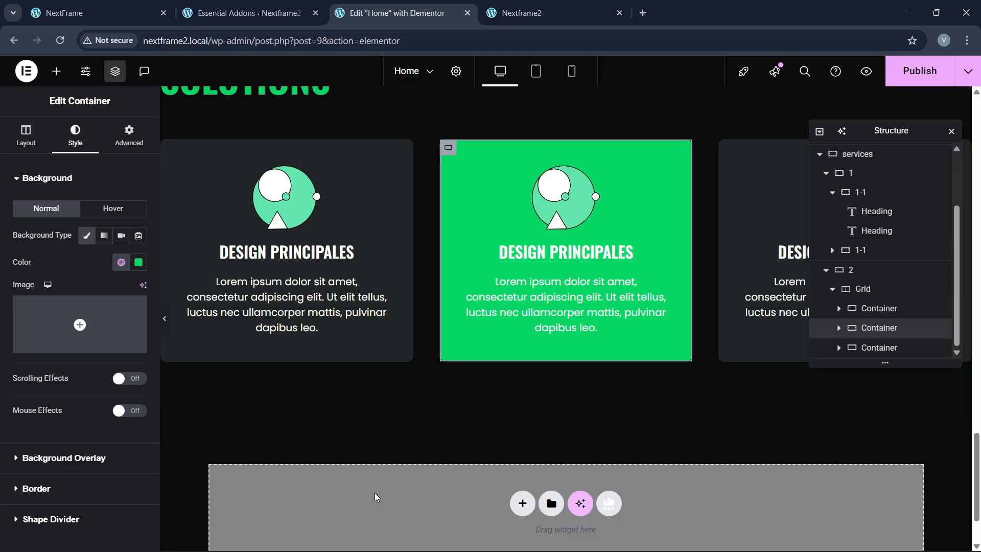
Step: Compare the result with the live site and save the page with Ctrl+S
key(ctrl+1)
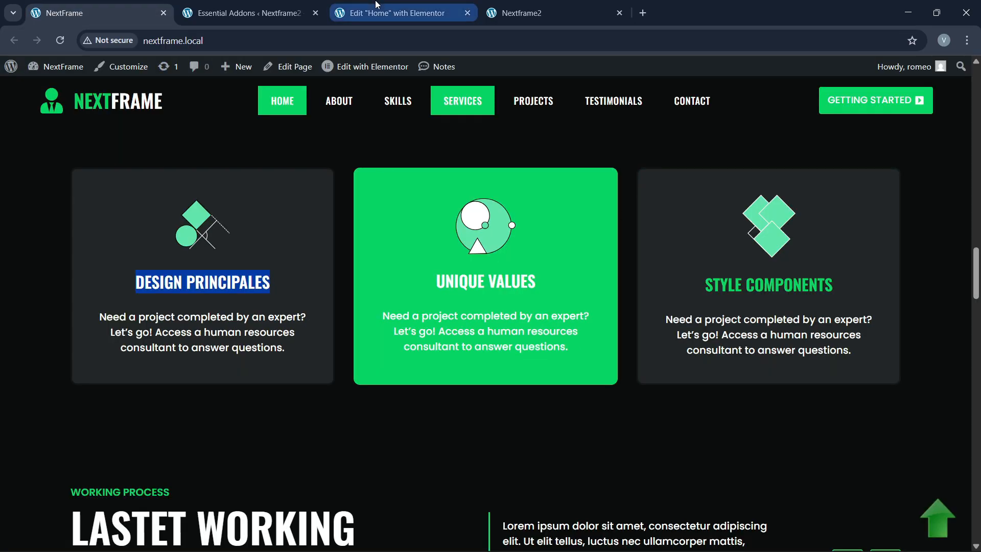
click(376, 7)
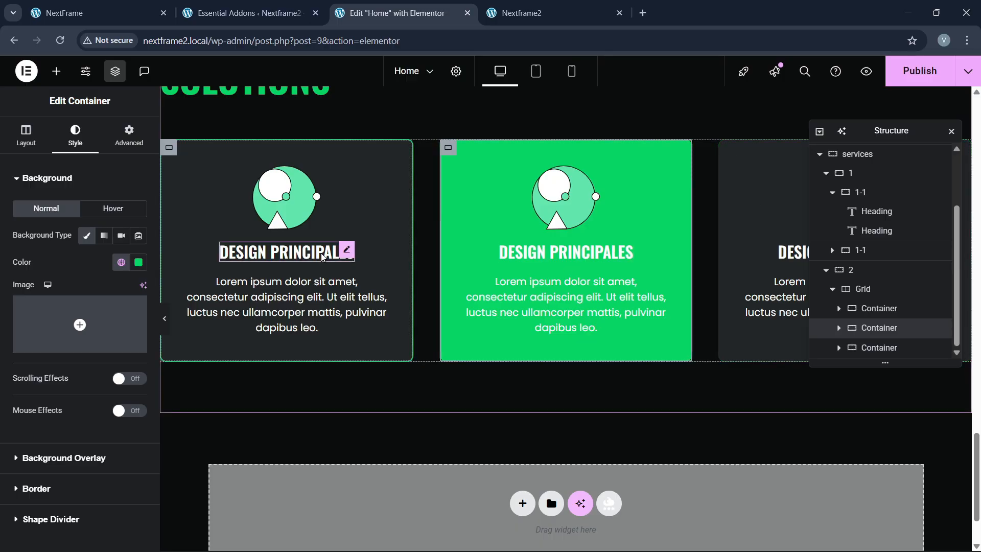
key(ctrl+1)
key(ctrl+2)
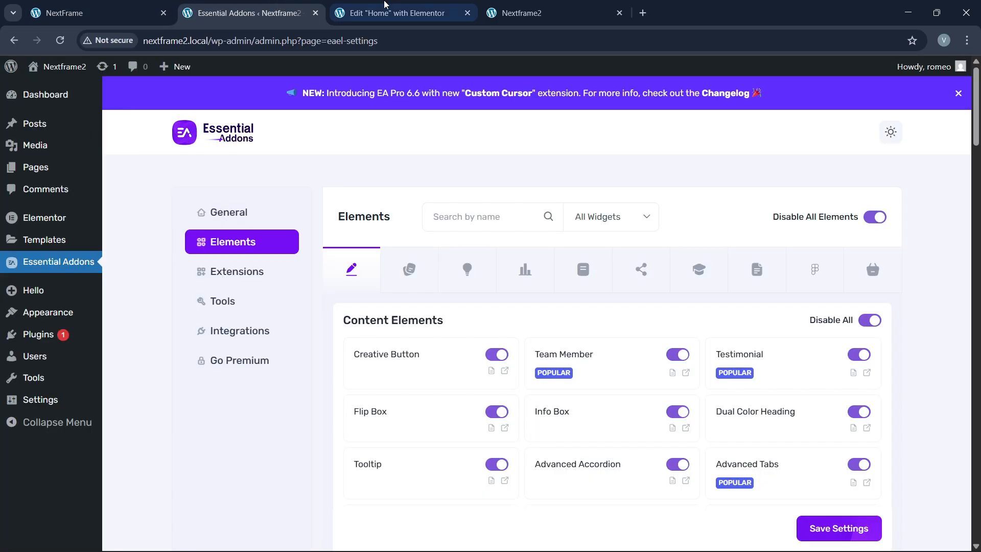
key(ctrl+3)
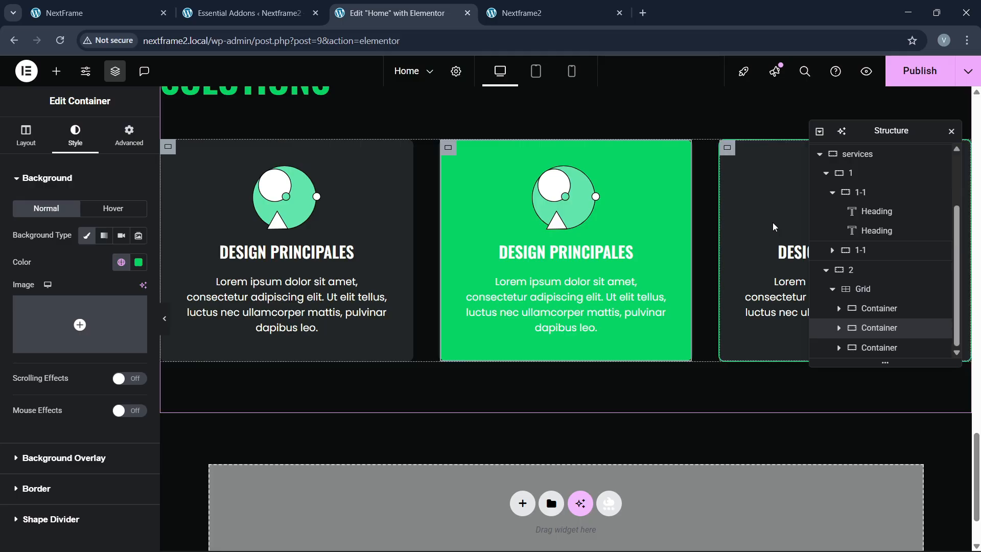
scroll(722, 284, up, 5)
scroll(755, 340, down, 2)
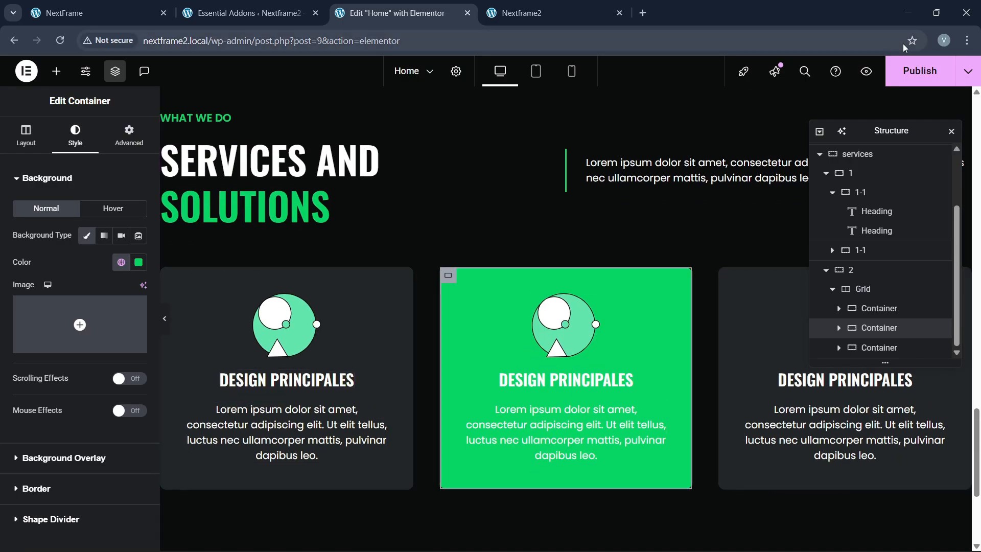
key(ctrl+s)
Step: Scroll through the live site's LASTET WORKING PROJECT section for reference
click(92, 13)
scroll(358, 342, down, 4)
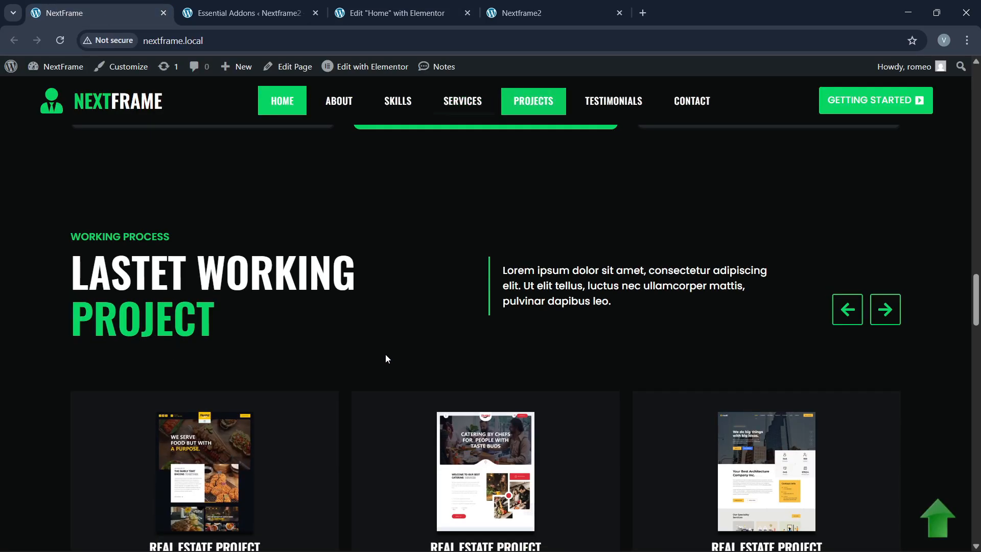
scroll(385, 361, down, 3)
scroll(386, 348, up, 3)
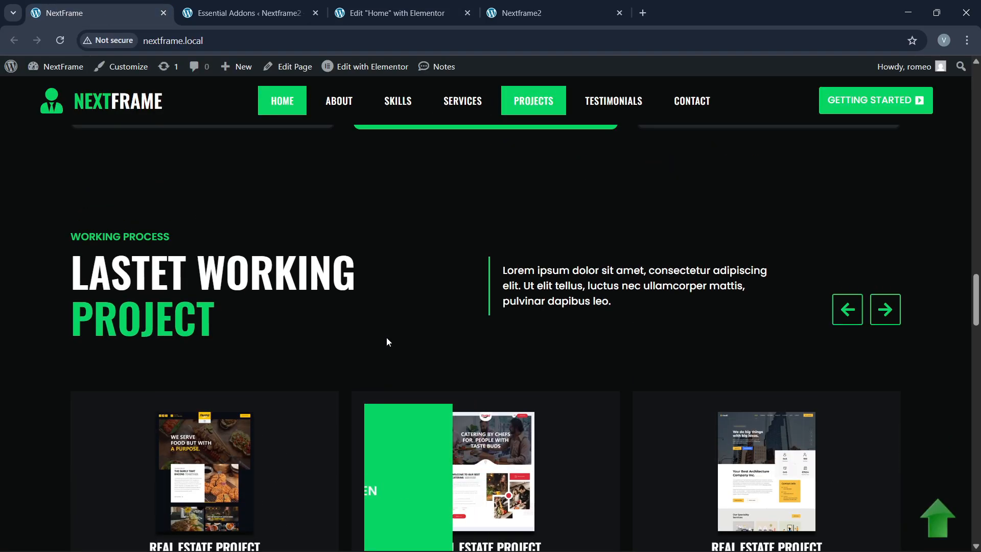
scroll(457, 368, down, 3)
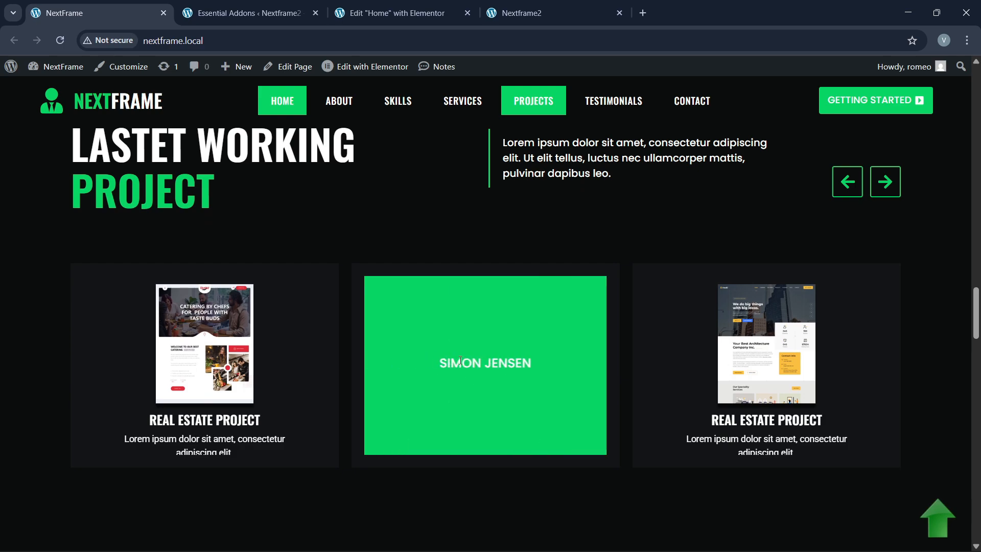
Step: Duplicate the services section as the basis for the new projects section
click(438, 14)
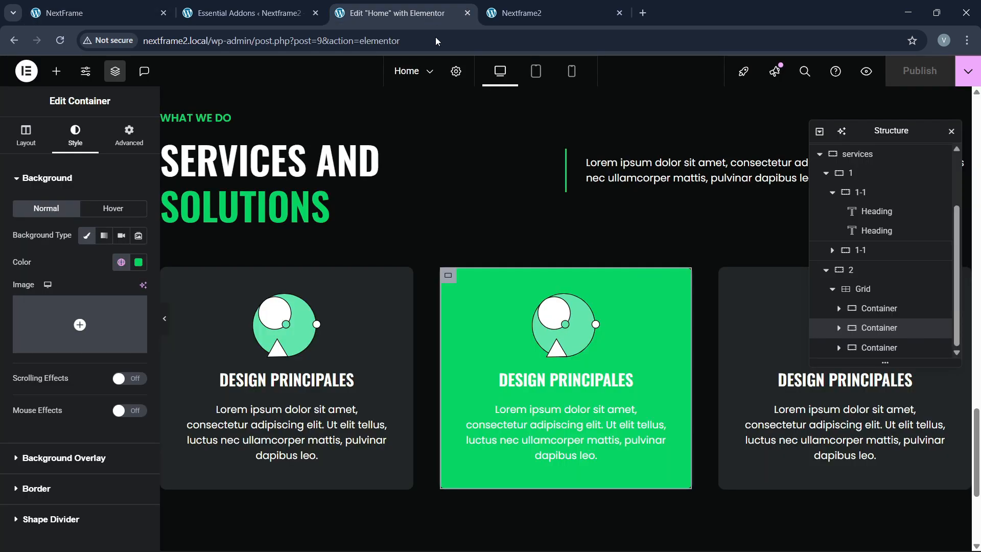
scroll(488, 313, up, 2)
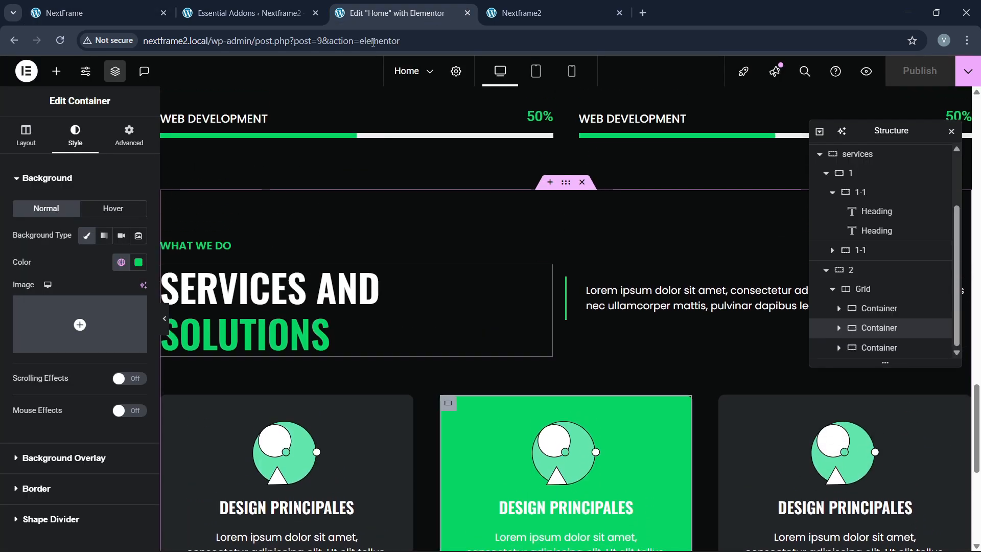
click(136, 13)
scroll(447, 314, up, 2)
click(424, 13)
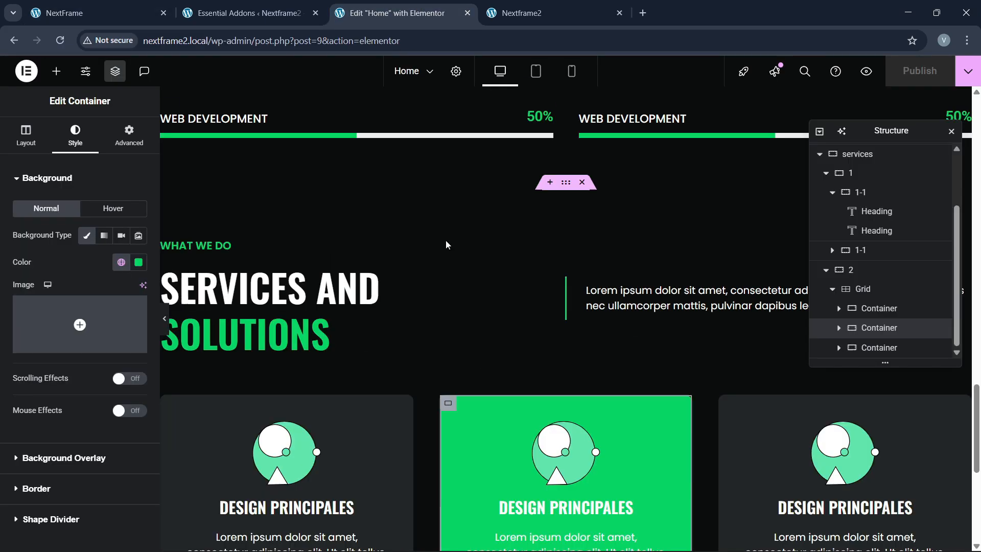
click(571, 187)
right_click(570, 187)
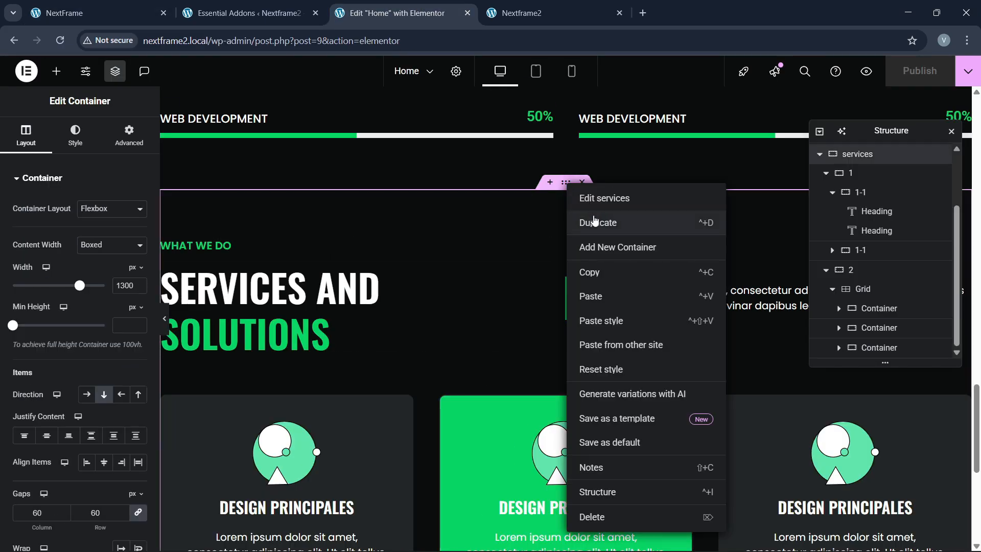
click(478, 319)
scroll(475, 317, down, 6)
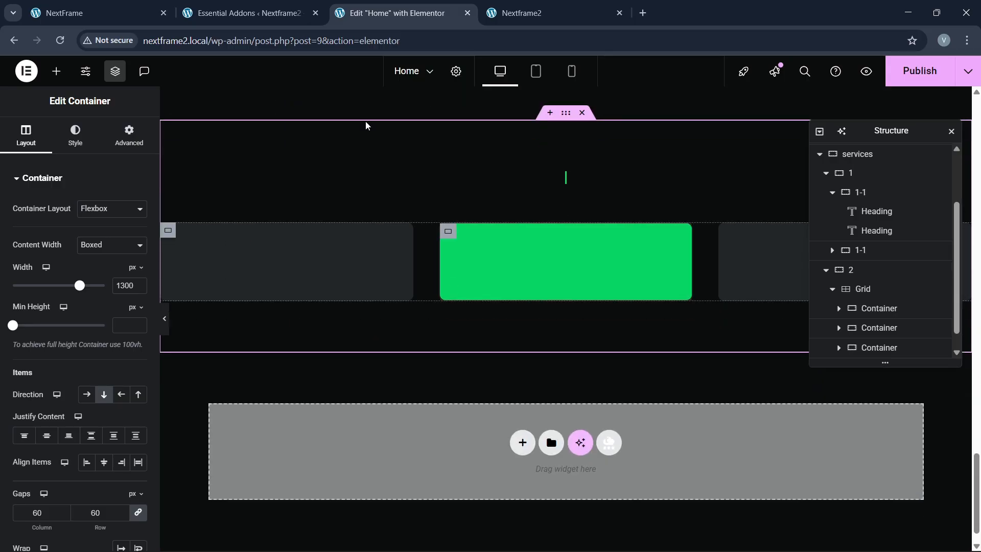
Step: Rename the copied section 'projects' and copy the live site's LASTET WORKING PROJECT heading
click(135, 14)
click(397, 13)
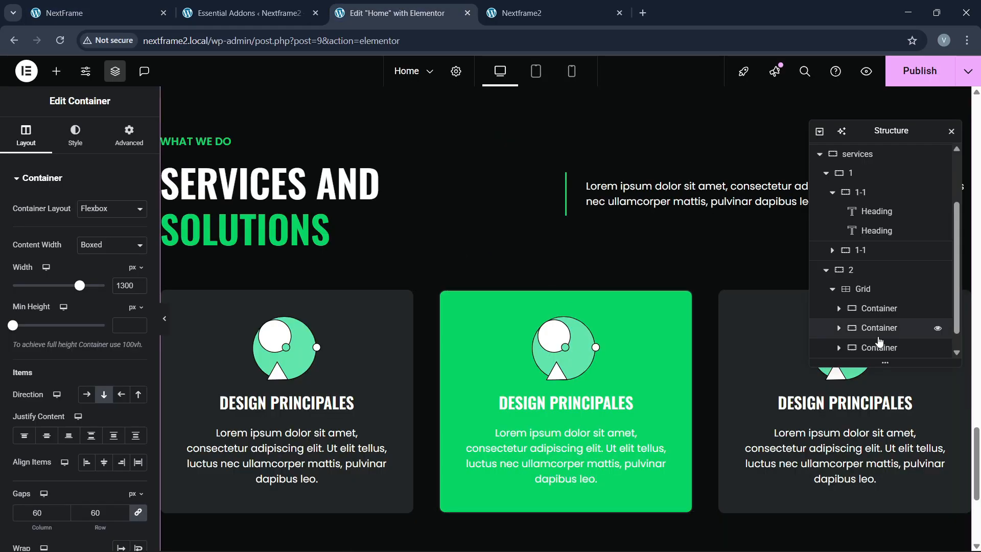
scroll(876, 337, down, 1)
double_click(856, 349)
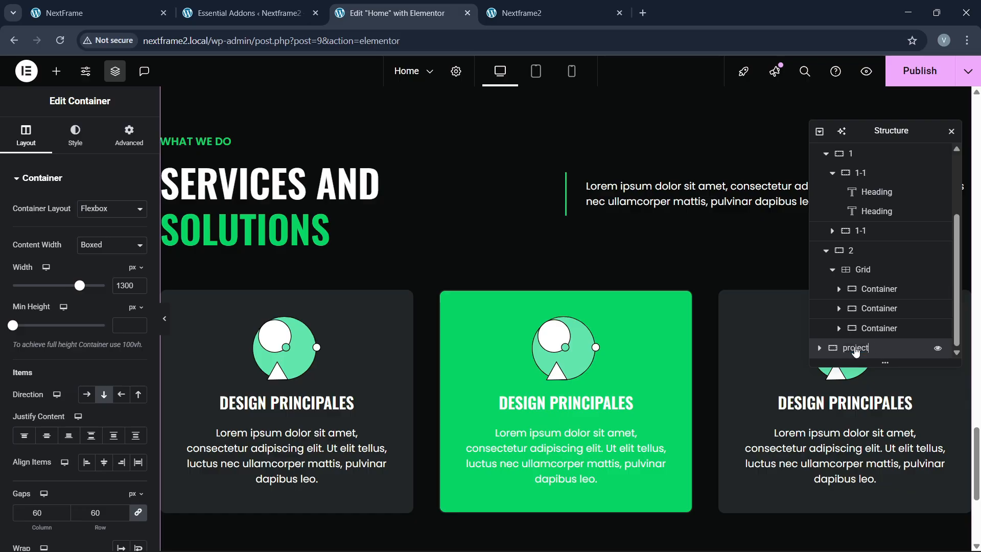
click(97, 13)
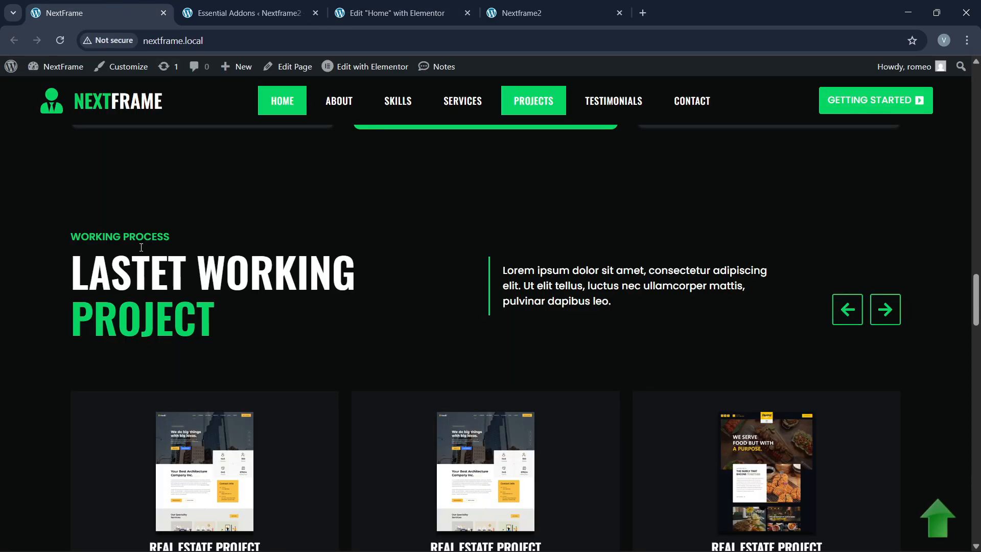
drag(73, 287, 217, 322)
key(ctrl+c)
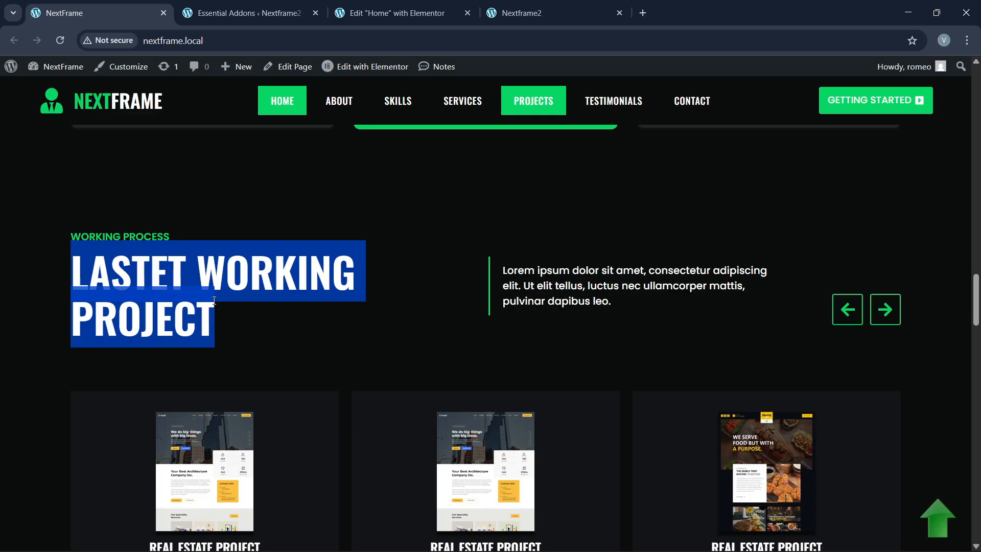
click(397, 13)
Step: Change the copied heading's title to LASTET WORKING with PROJECT as the green word
click(327, 236)
click(54, 243)
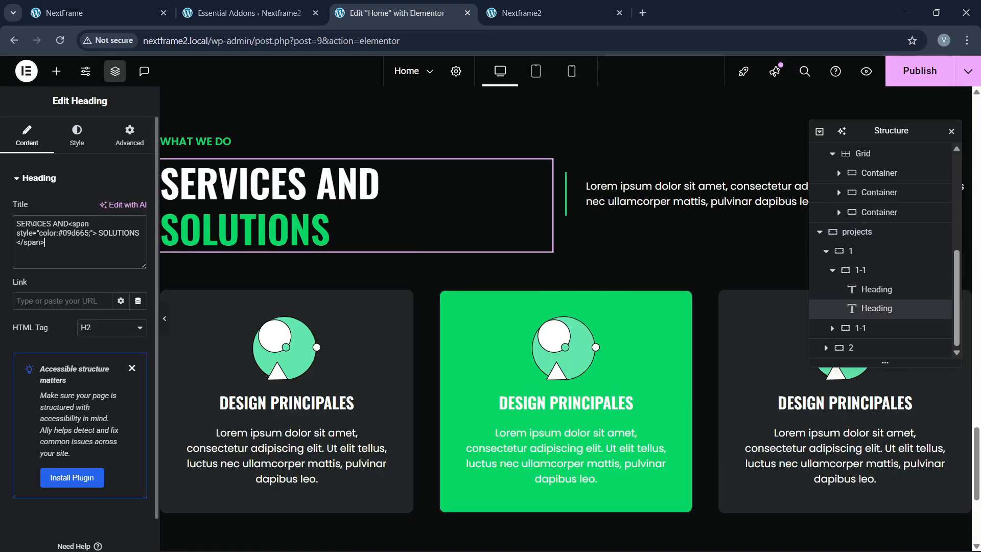
key(ctrl+a)
click(54, 243)
key(ctrl+v)
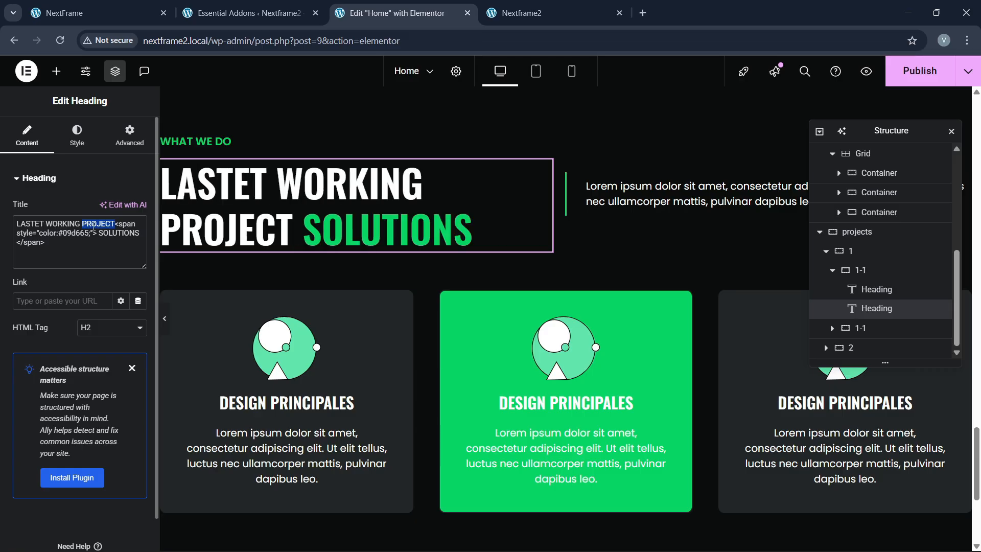
key(BackSpace)
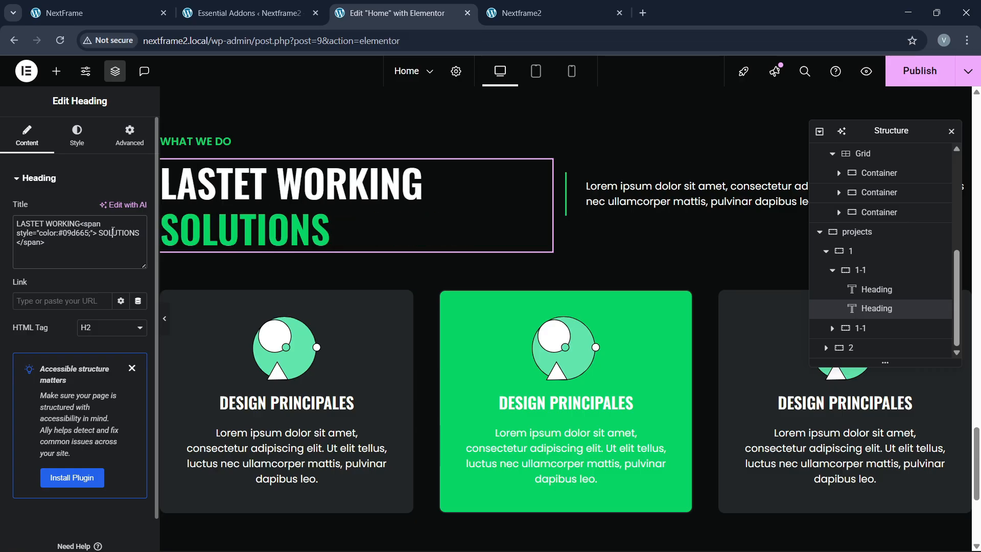
text(PROJECT)
click(137, 7)
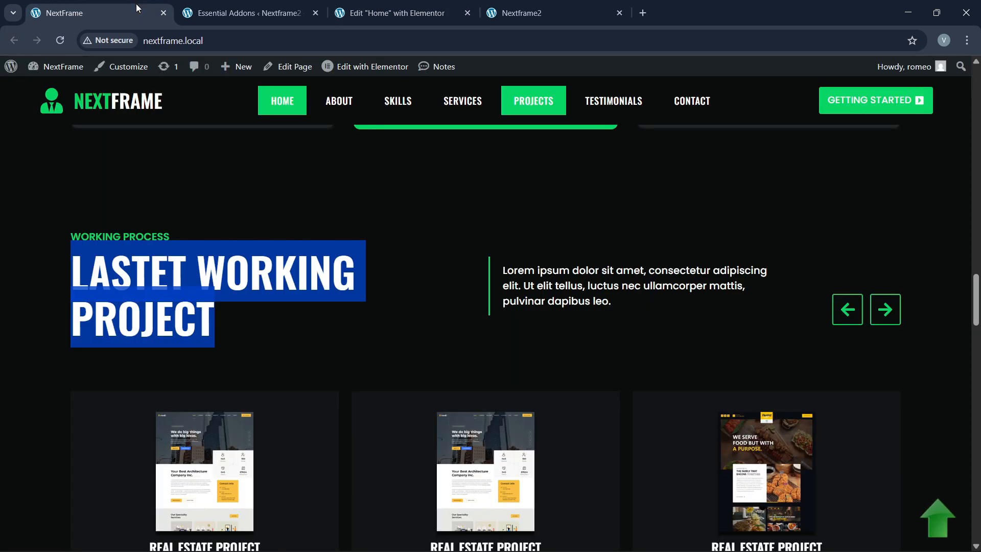
click(394, 12)
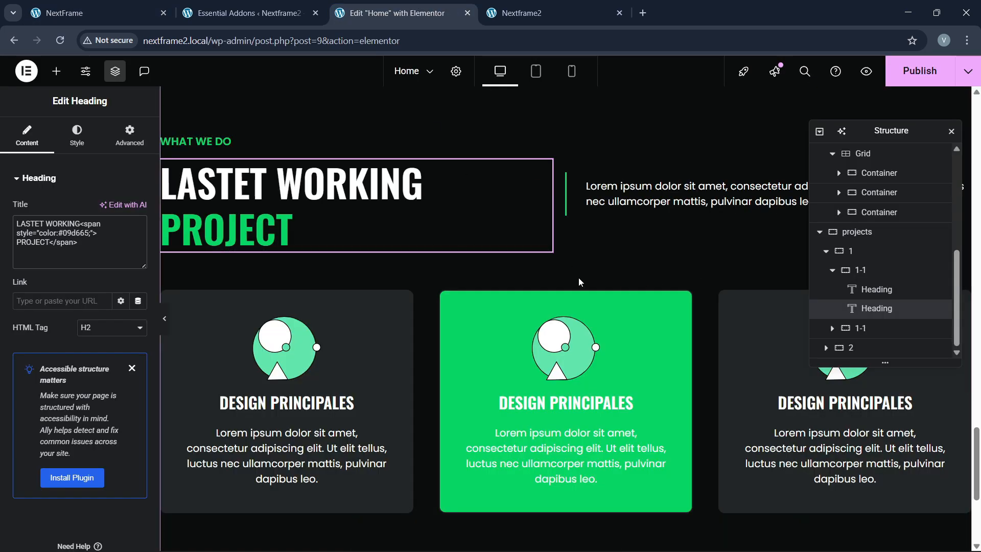
scroll(578, 277, down, 2)
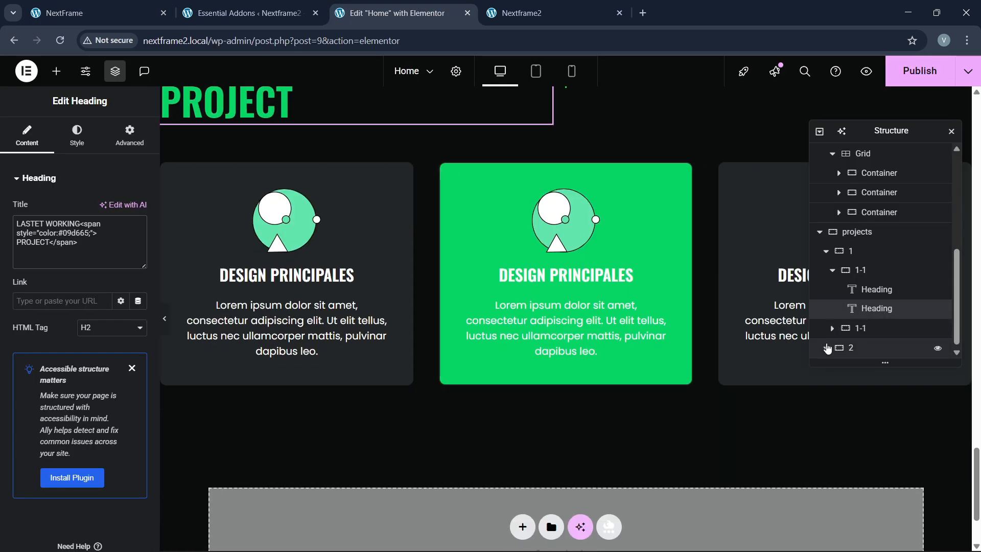
Step: Delete the copied card grid from the projects section's second row
click(827, 348)
click(865, 349)
right_click(867, 356)
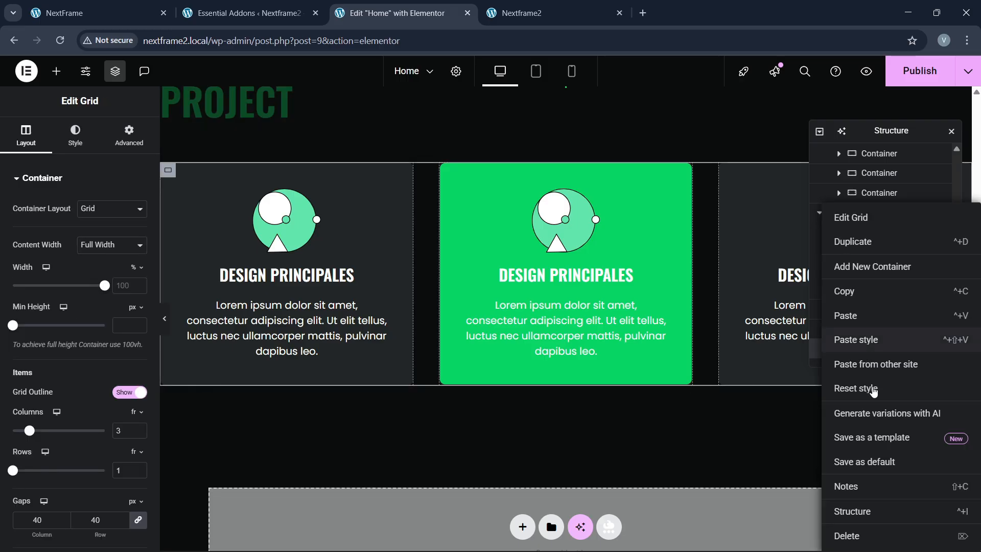
click(871, 533)
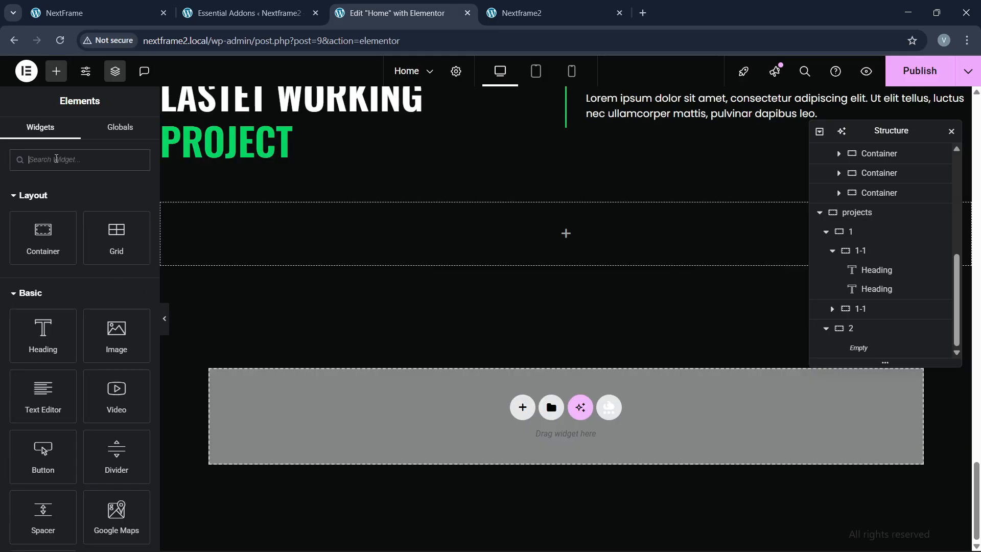
Step: Search the Elements panel for 'carousel' and drag the Carousel widget onto the page
text(caou)
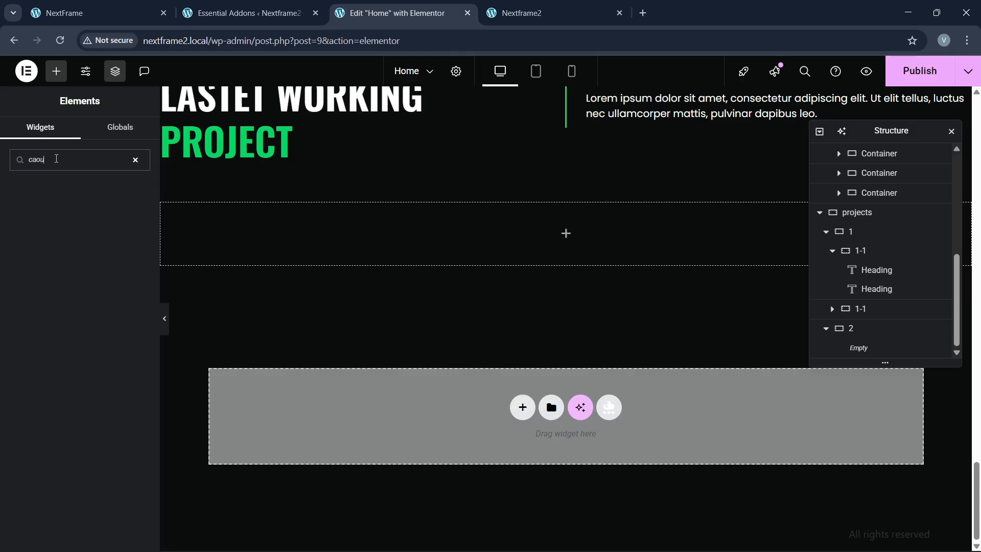
key(BackSpace)
text(ours)
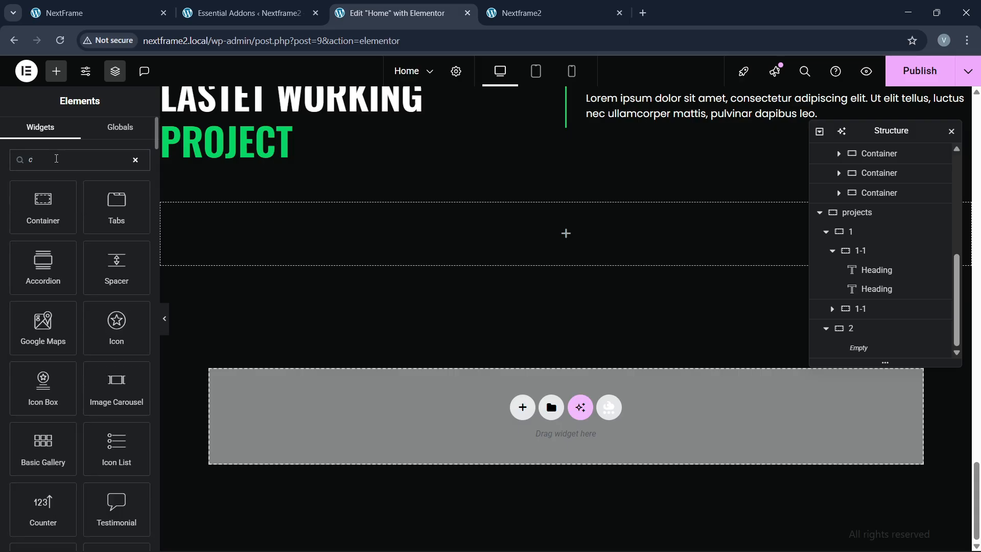
scroll(86, 305, down, 3)
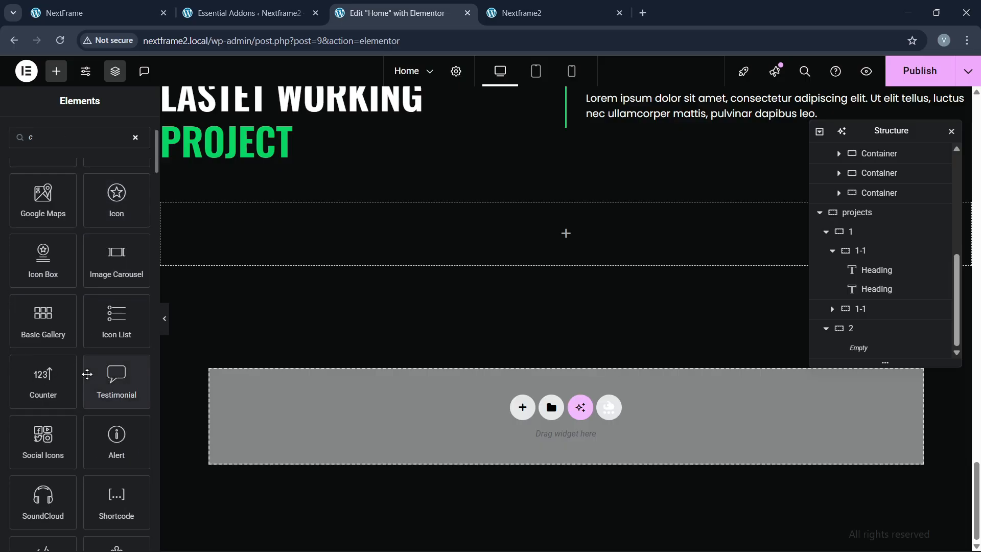
scroll(84, 373, down, 6)
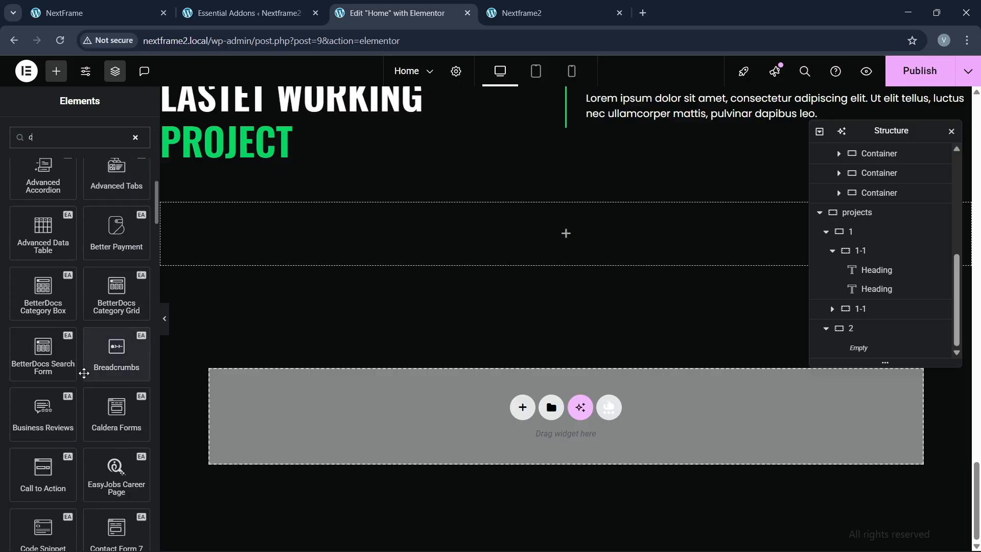
scroll(82, 372, up, 4)
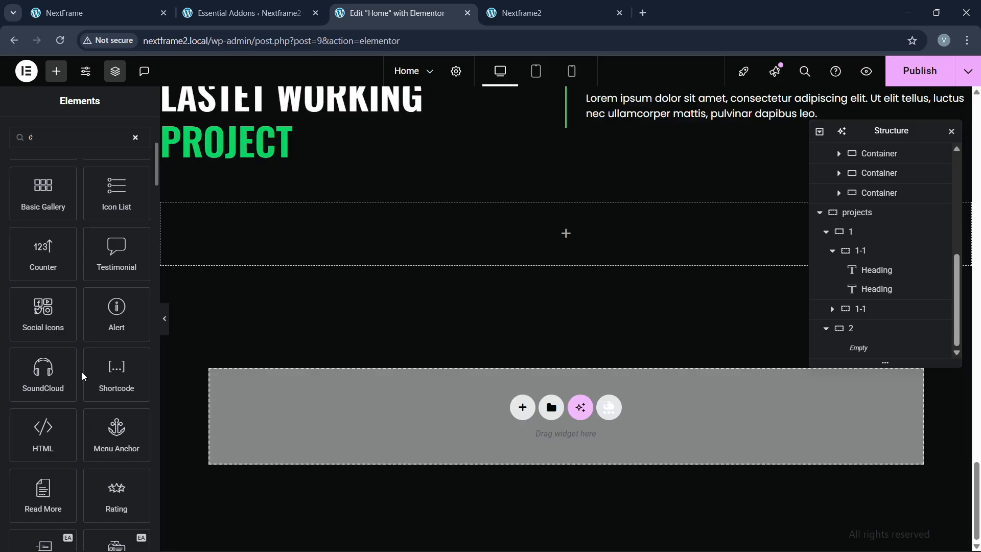
scroll(82, 372, up, 2)
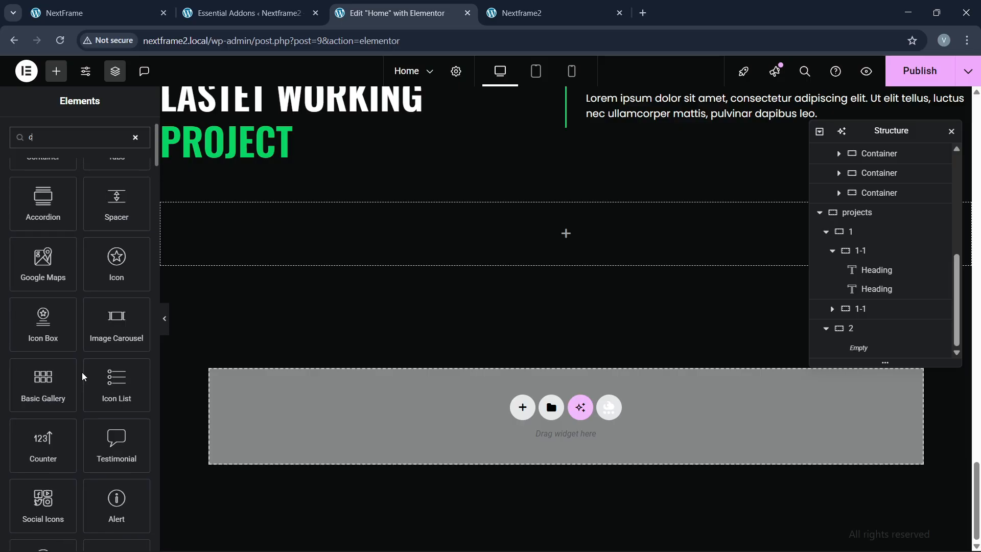
scroll(82, 372, up, 2)
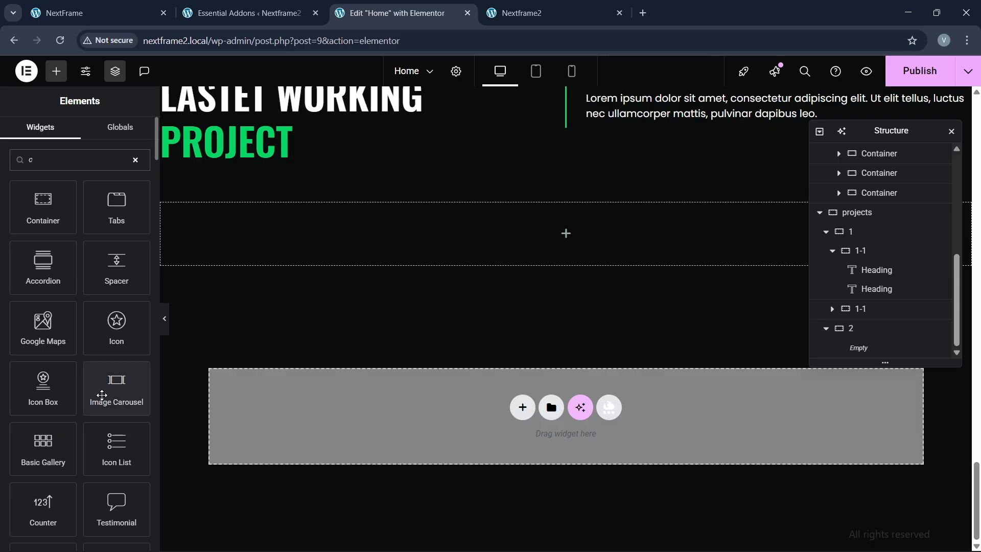
text(arousel)
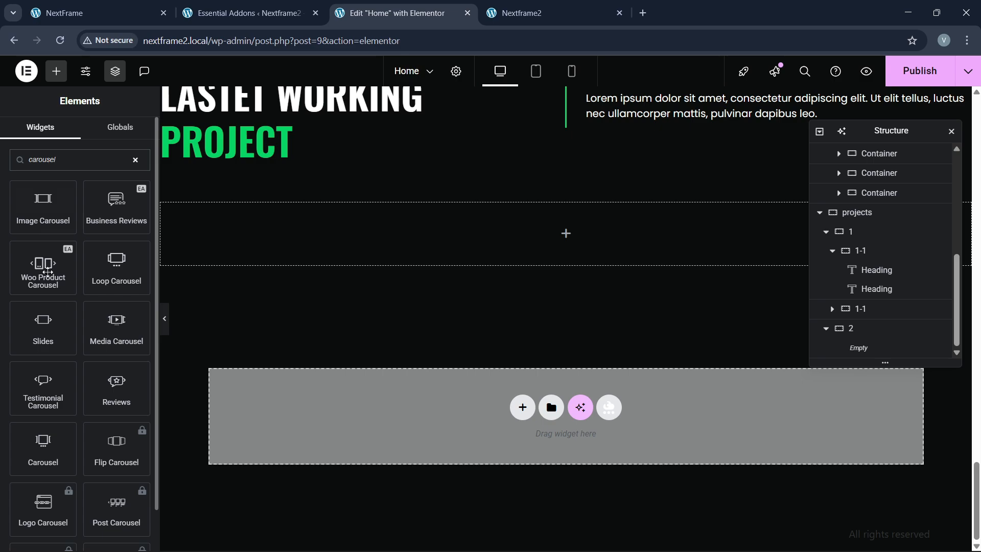
scroll(120, 409, down, 1)
drag(56, 404, 529, 235)
Step: Scroll the live homepage down to its project carousel cards for reference
click(126, 6)
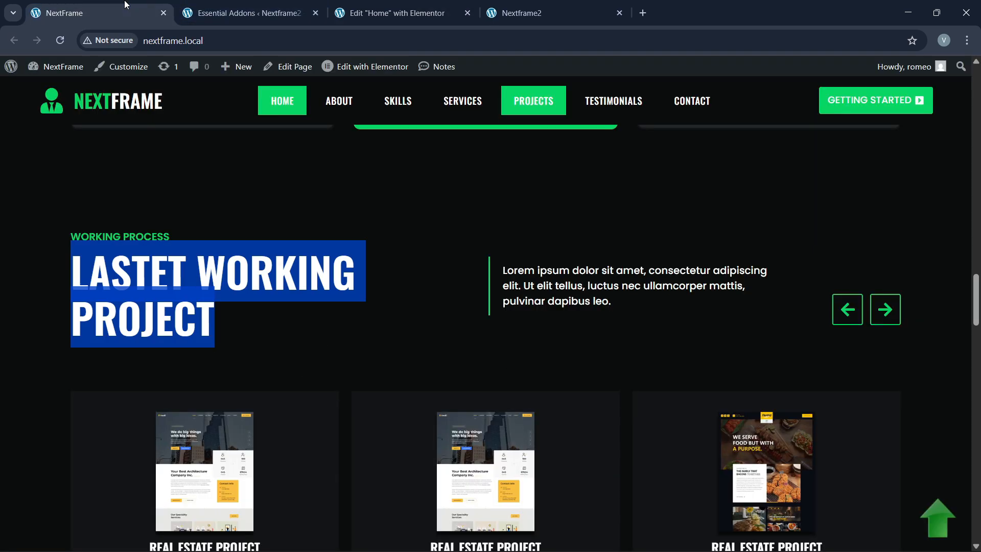
click(242, 342)
scroll(358, 347, down, 2)
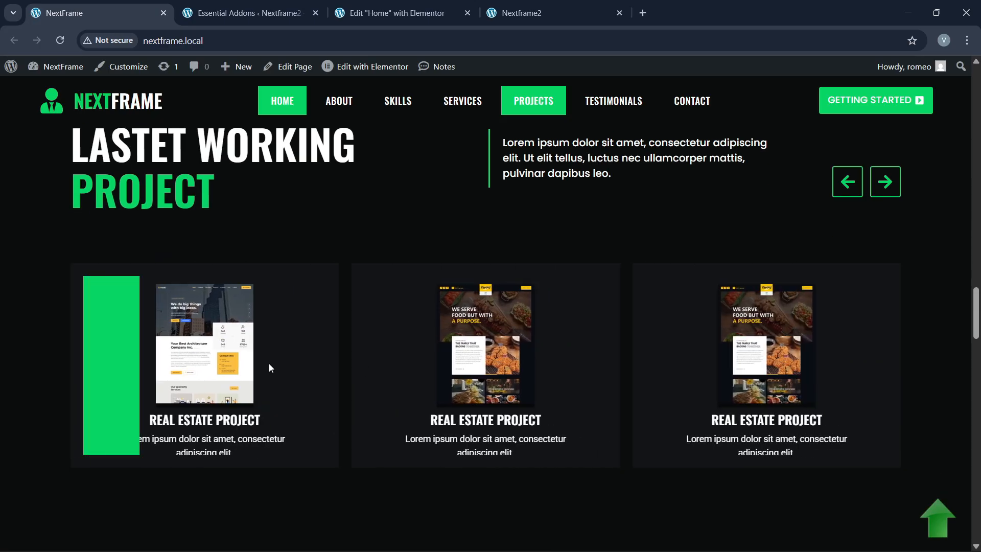
Step: Drop a new container into the carousel's first slide
click(404, 15)
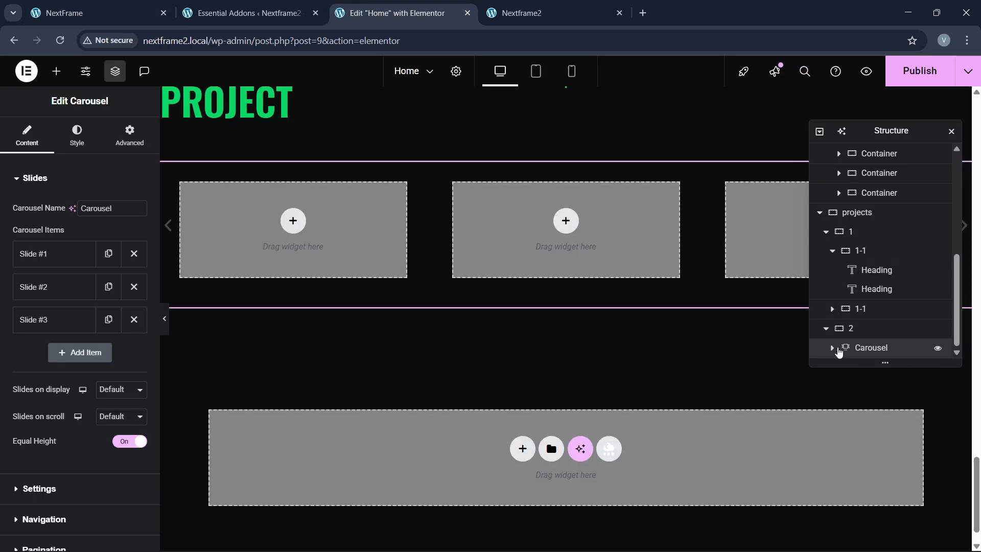
click(127, 140)
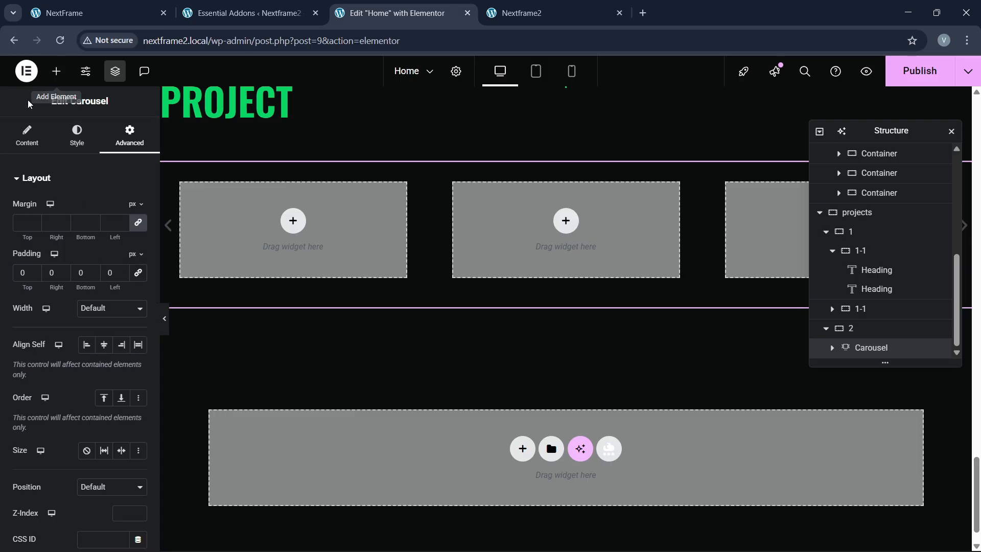
click(56, 71)
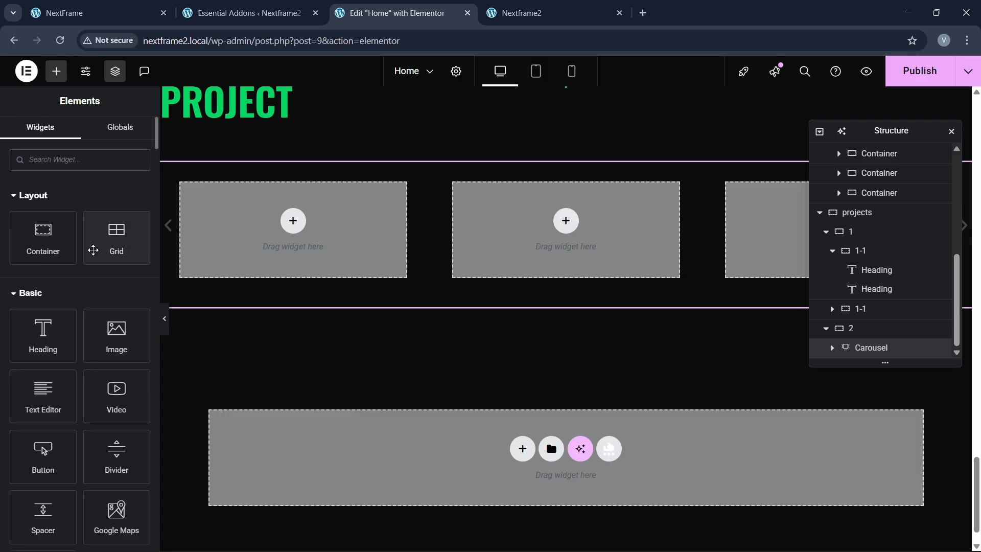
drag(45, 241, 310, 230)
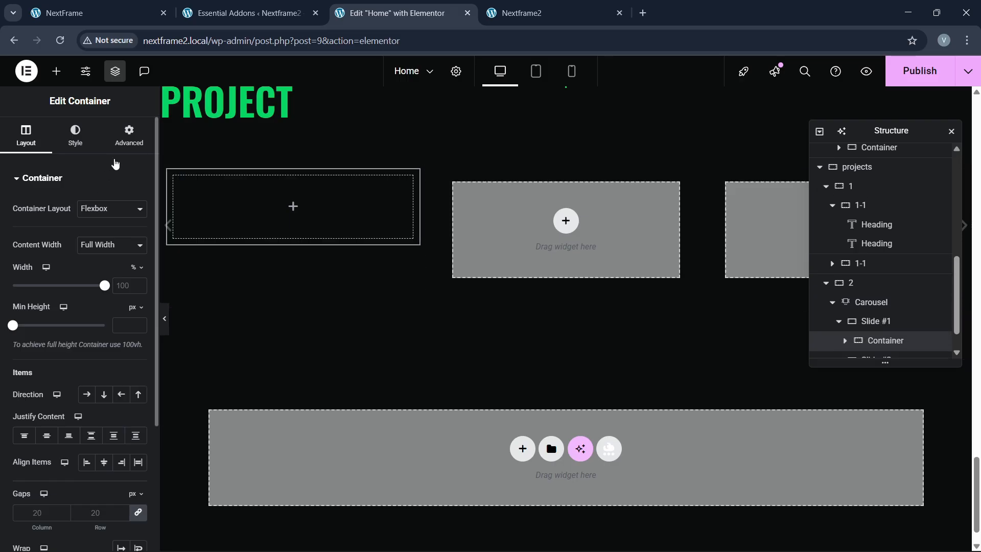
click(127, 145)
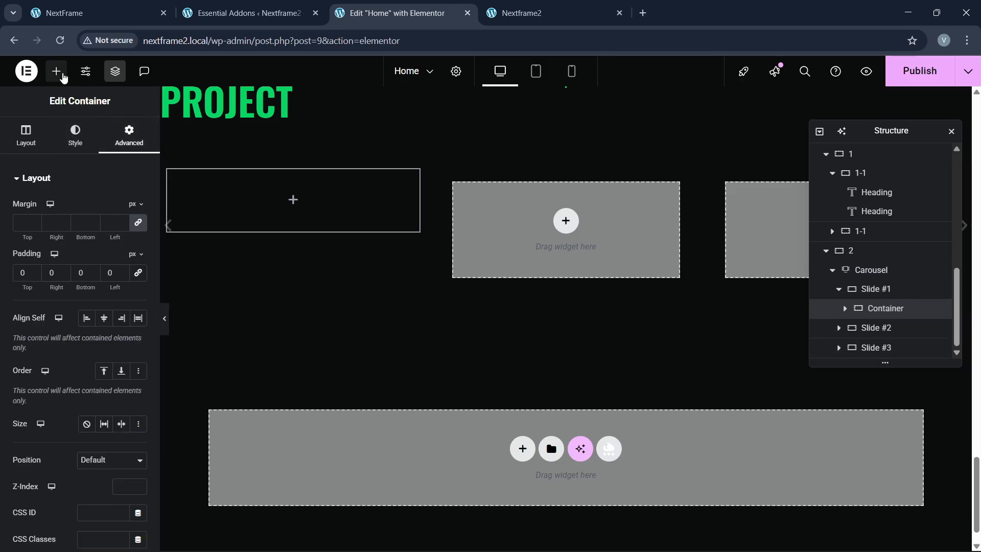
Step: Add a Flip Box widget, found by searching 'flip', inside the new container
click(56, 71)
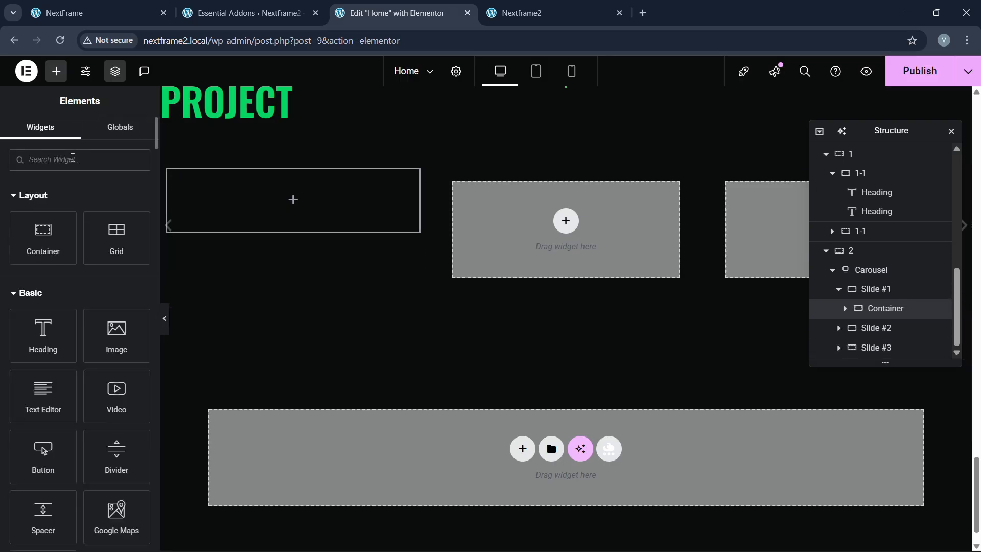
click(72, 160)
text(flip)
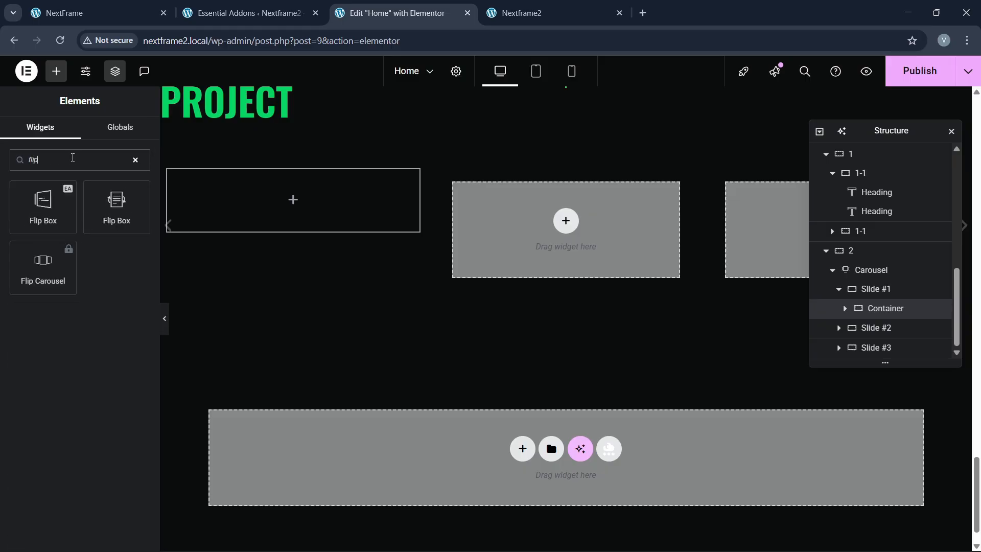
drag(119, 219, 288, 247)
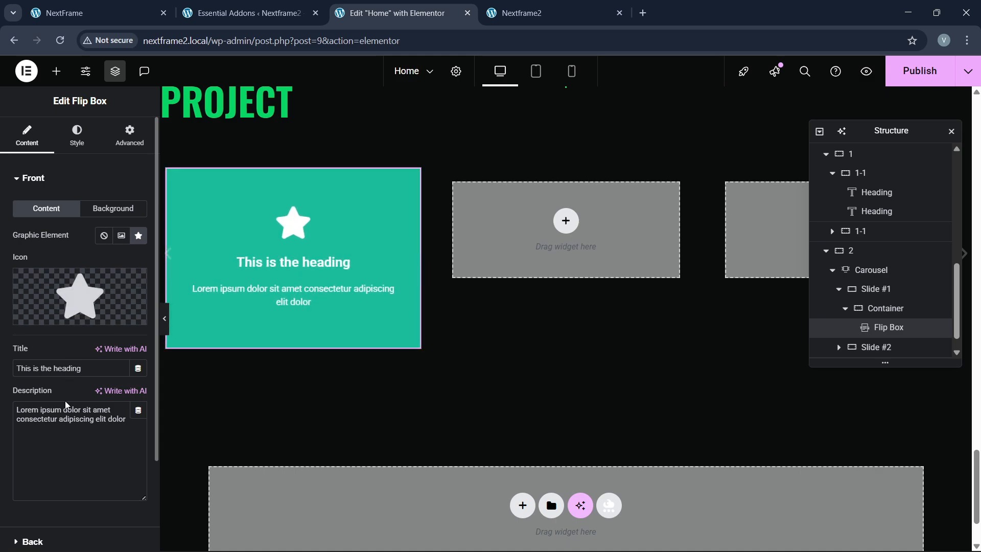
scroll(63, 403, down, 2)
click(55, 459)
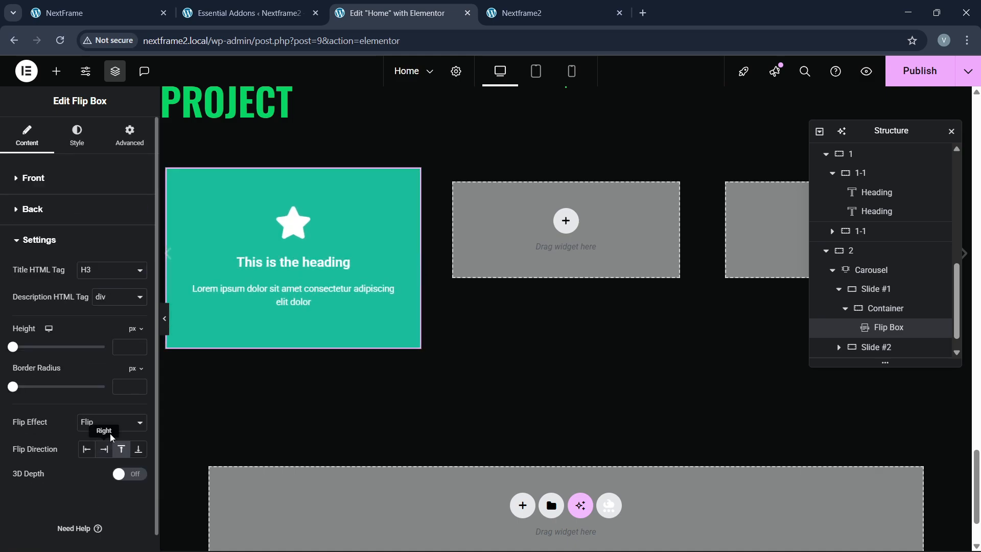
Step: Set the Flip Box's flip effect to Slide with direction Right
click(110, 425)
click(102, 455)
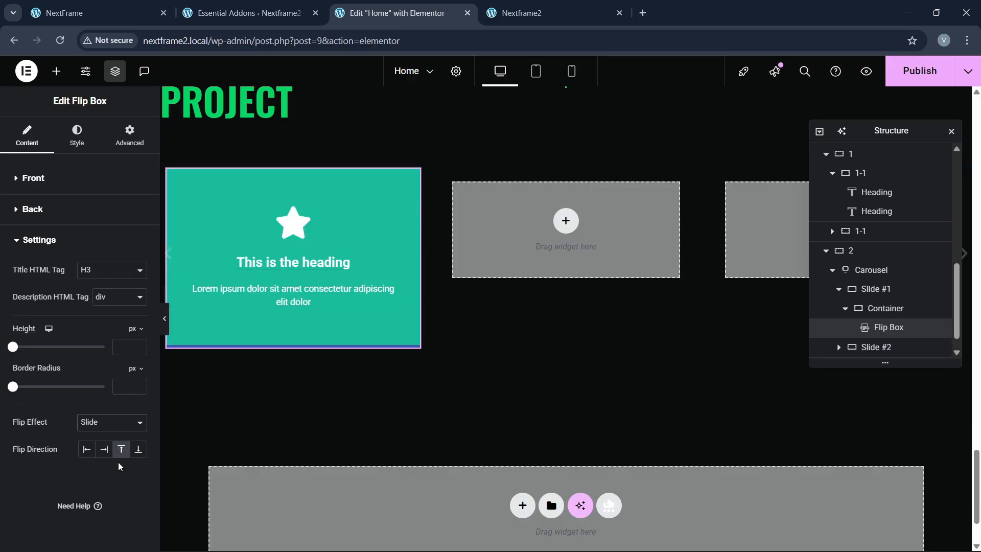
click(103, 450)
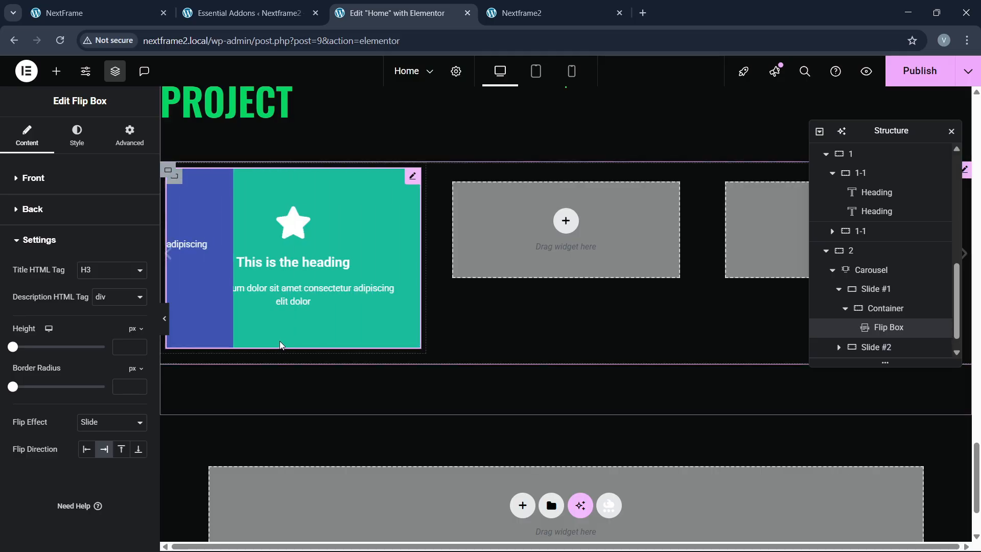
click(124, 18)
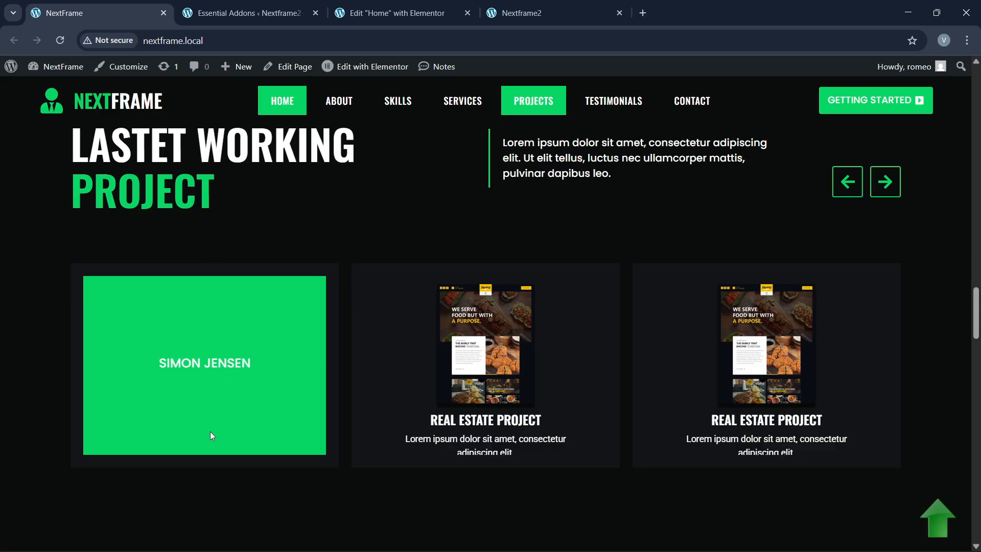
click(394, 13)
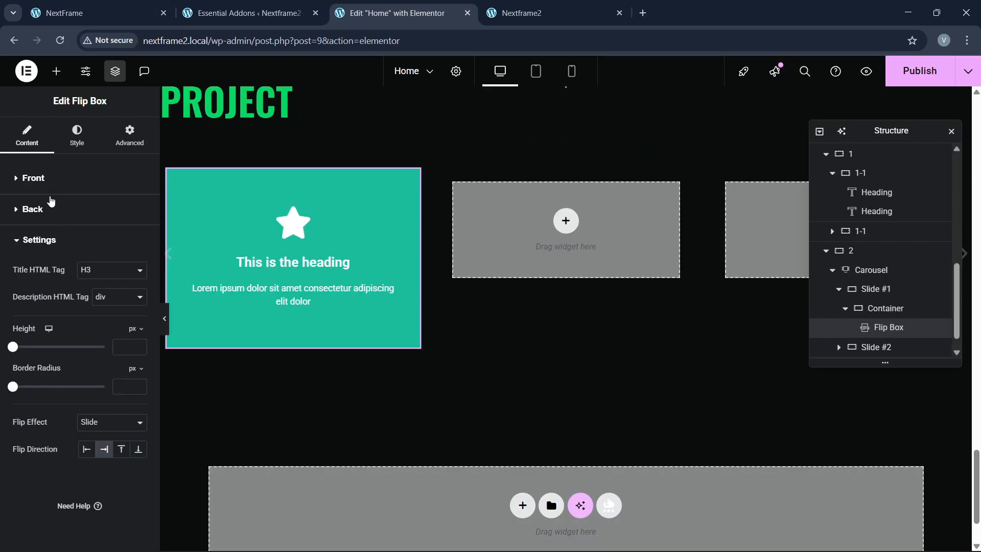
Step: Clear the back side's description and button text, and enter a person's name as the title
click(33, 209)
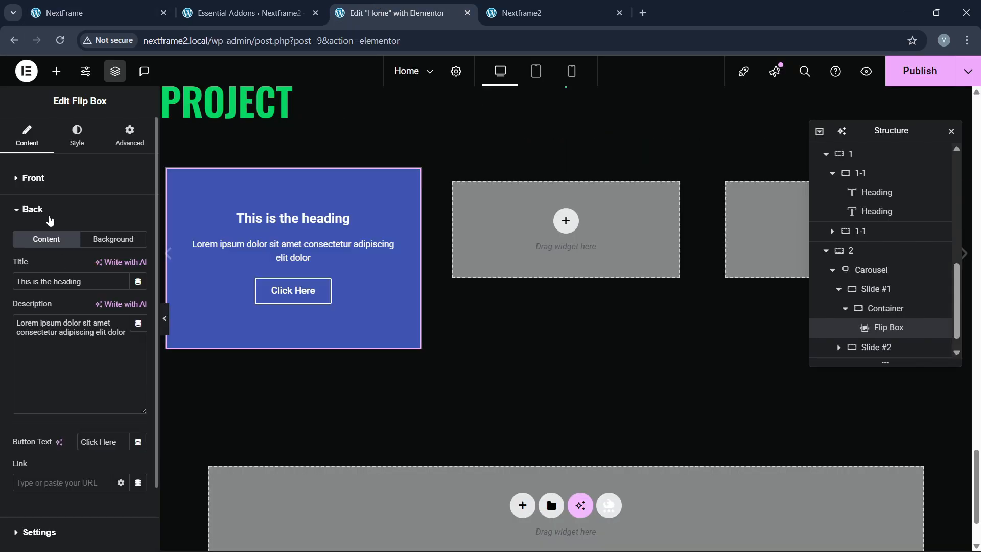
click(76, 7)
click(388, 12)
drag(130, 339, 2, 316)
key(BackSpace)
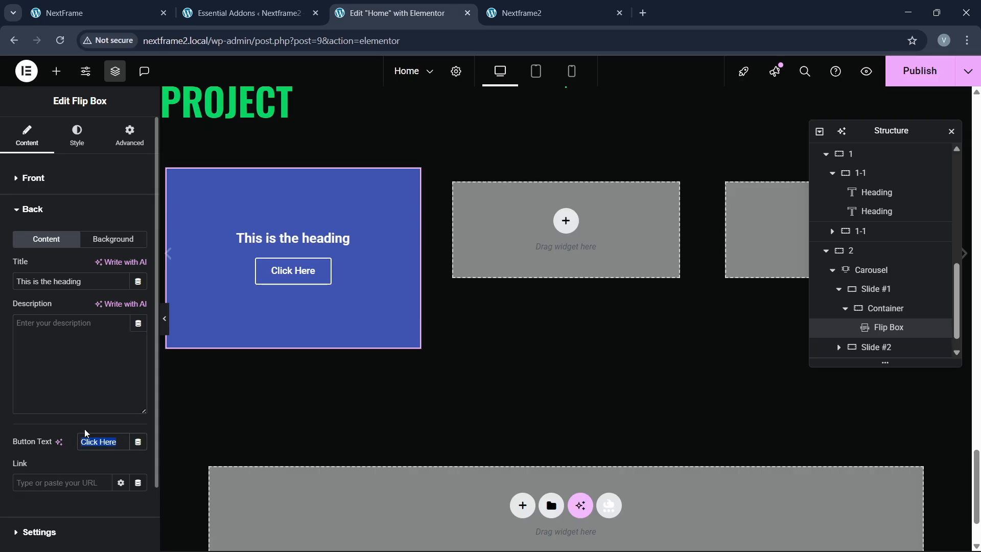
key(BackSpace)
drag(114, 282, 43, 276)
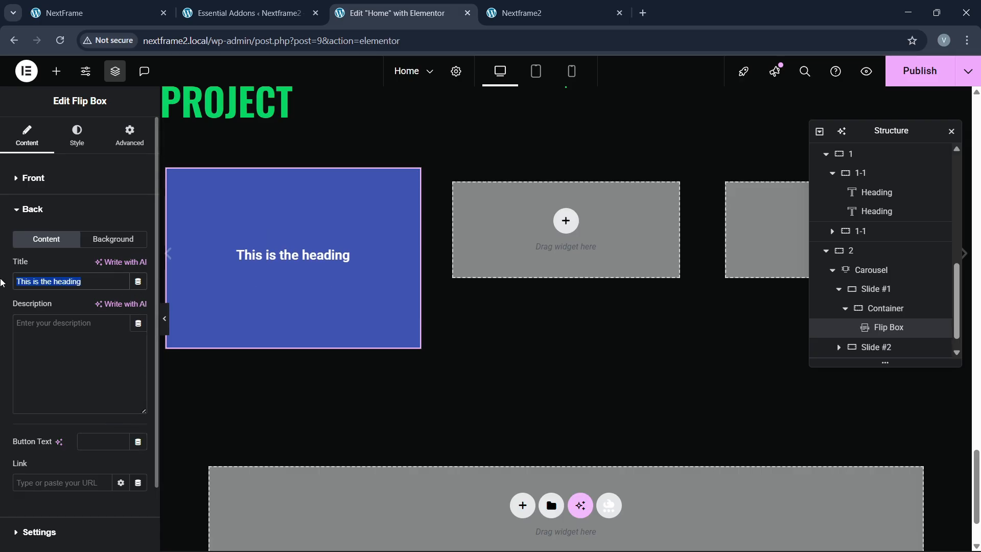
key(BackSpace)
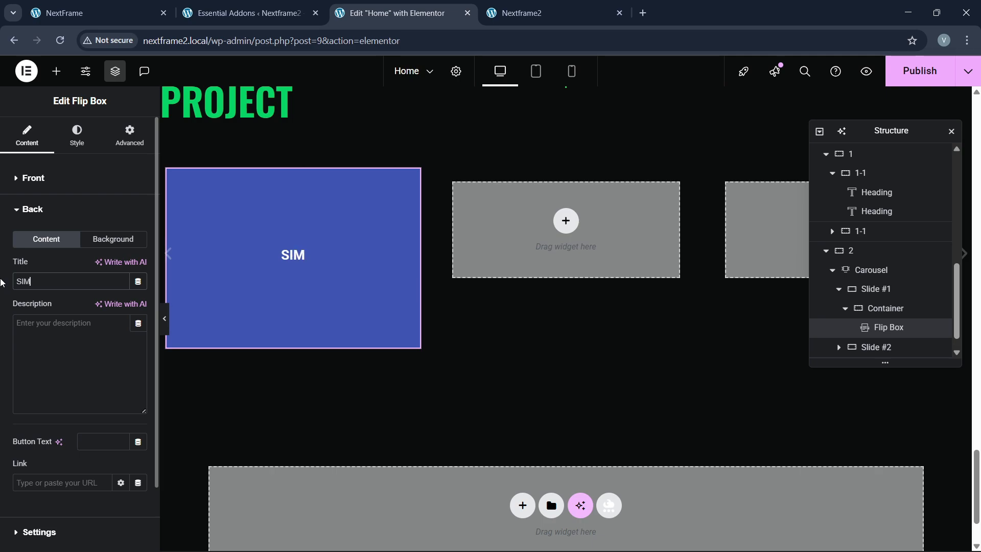
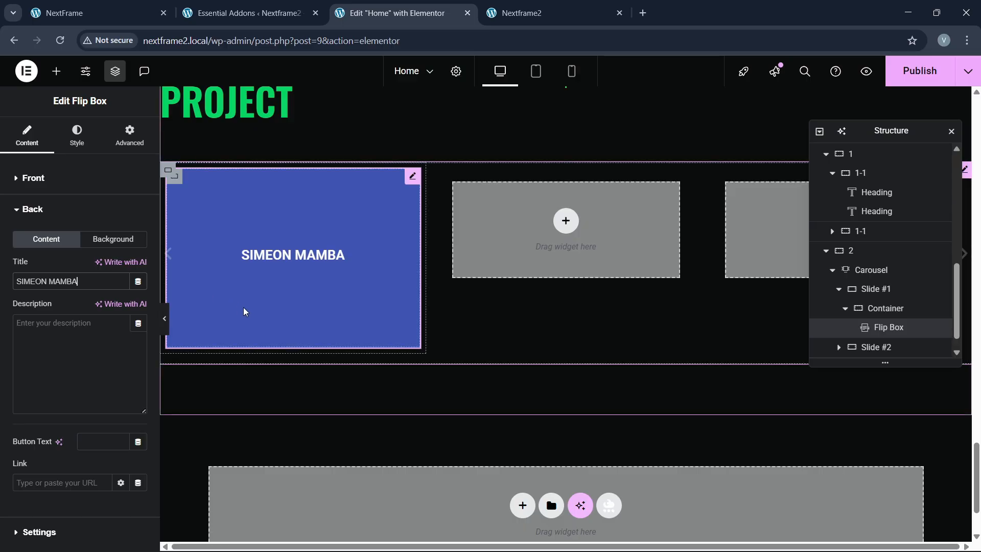
Step: Give the back side a plain green global-colour background
click(91, 245)
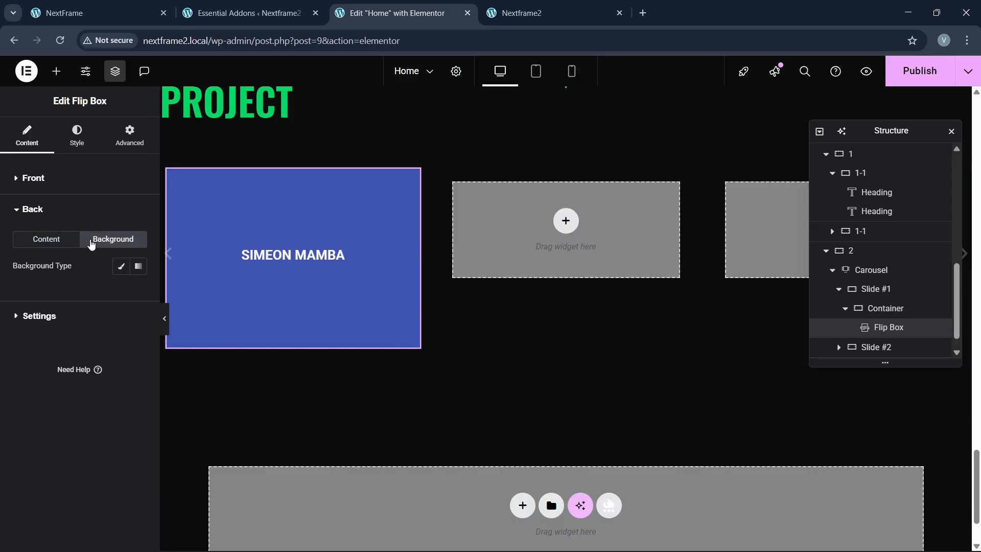
click(121, 266)
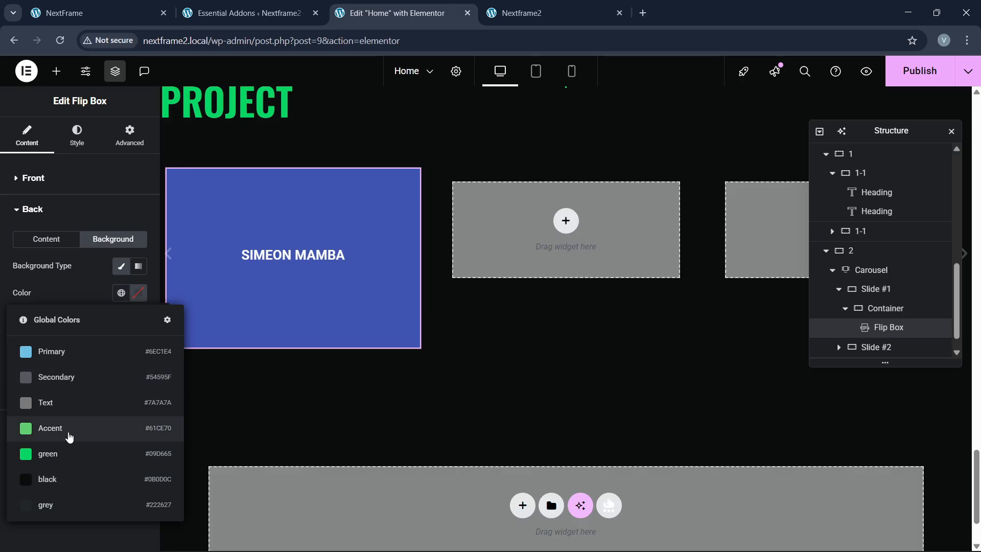
click(56, 450)
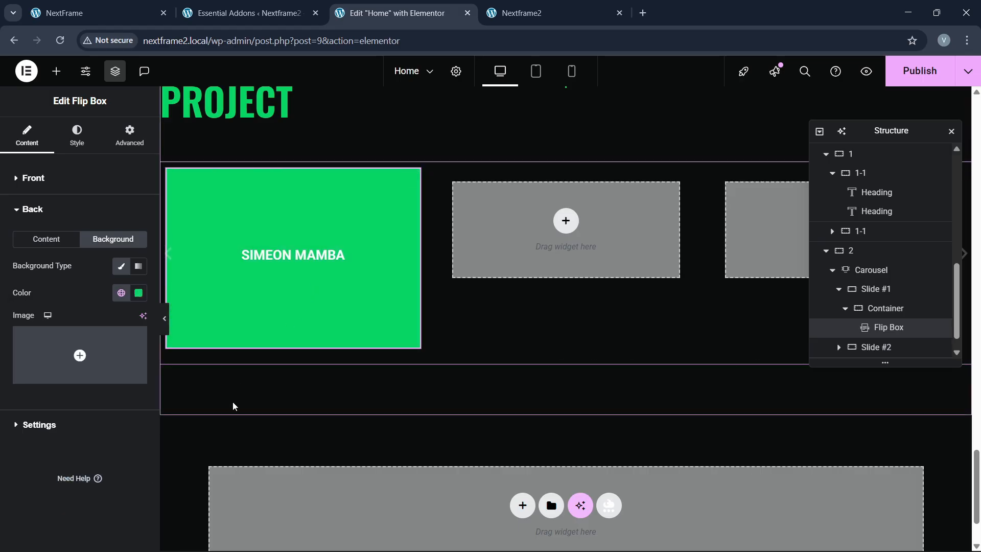
click(28, 178)
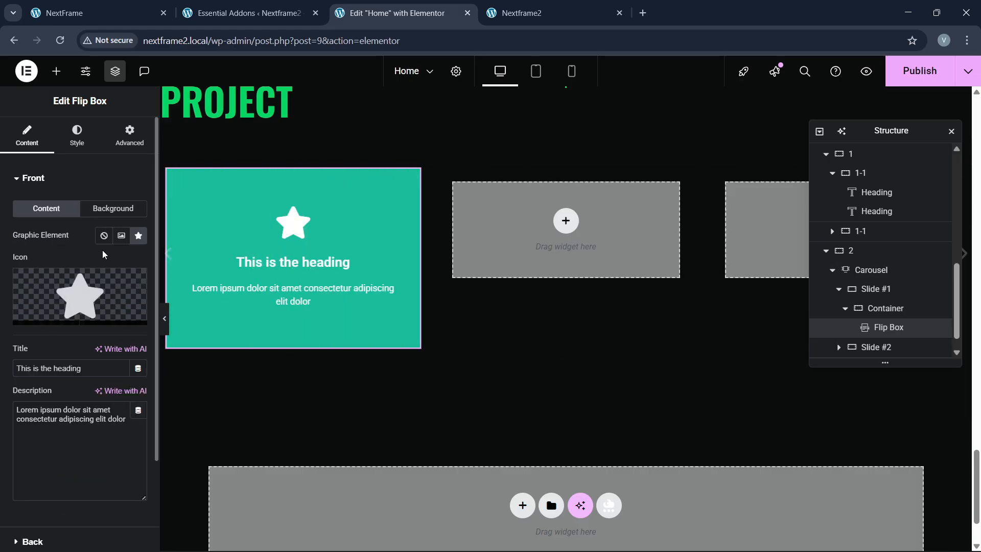
Step: Use the project1-1.png architecture screenshot from the Media Library as the flip box front image
click(121, 235)
click(86, 296)
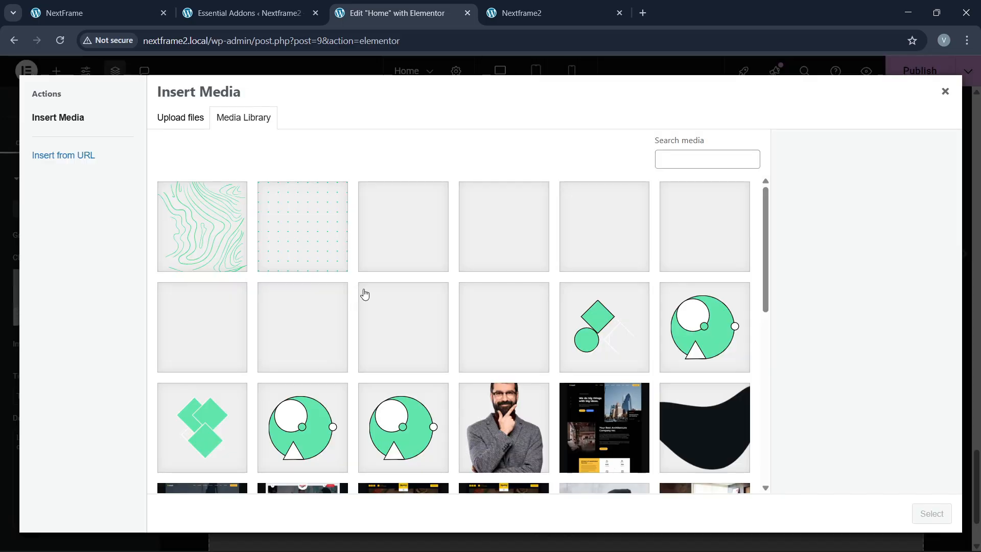
scroll(388, 340, down, 5)
click(603, 207)
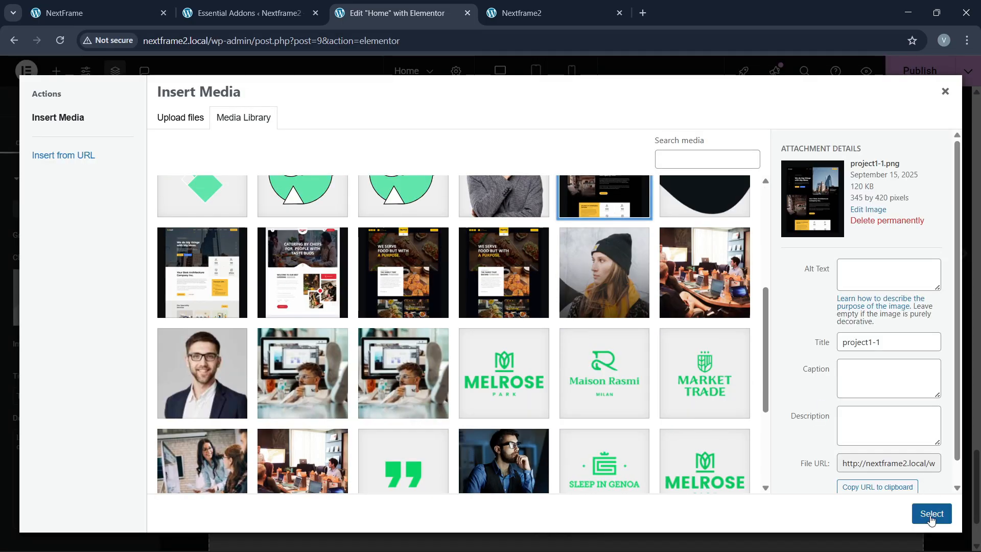
click(931, 513)
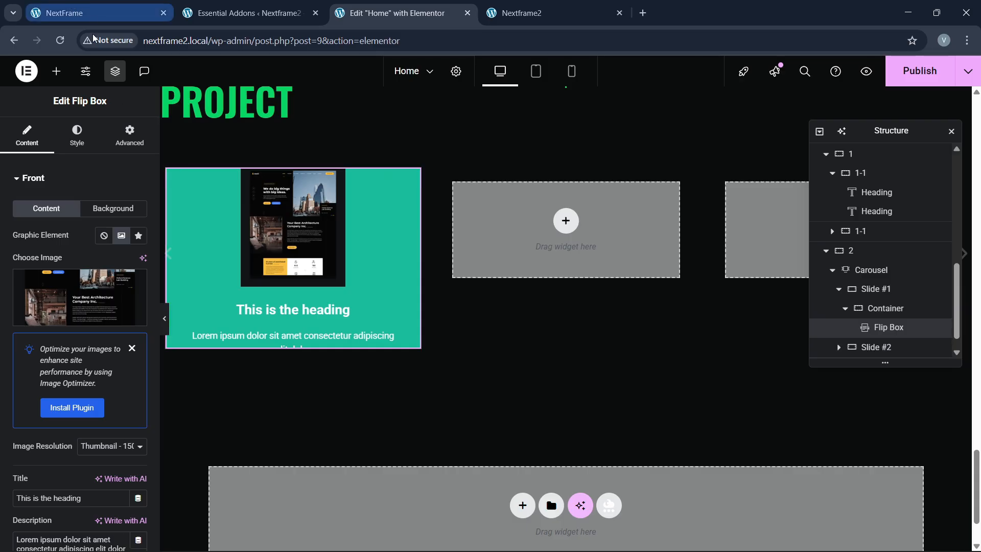
Step: Give the flip box front a classic background in the grey global colour
click(116, 214)
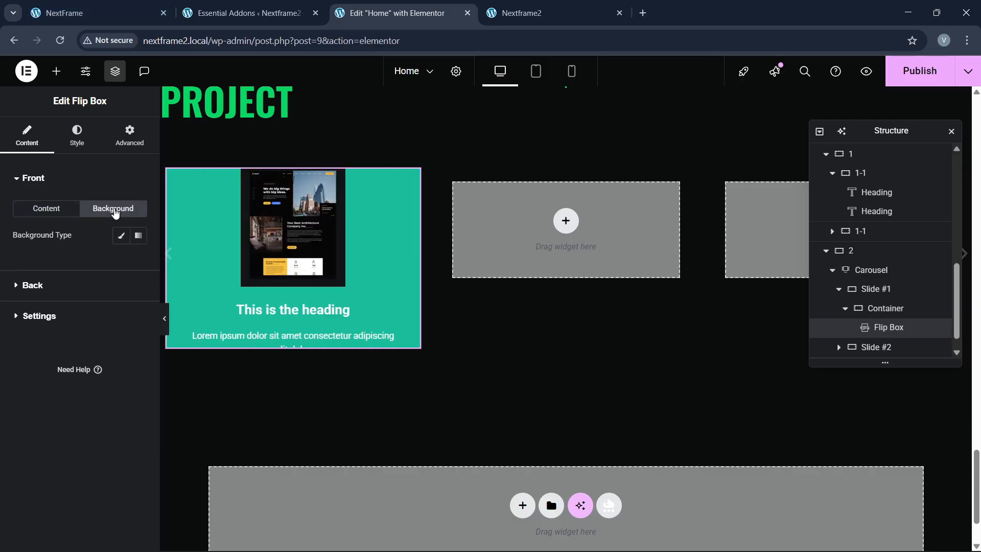
click(117, 243)
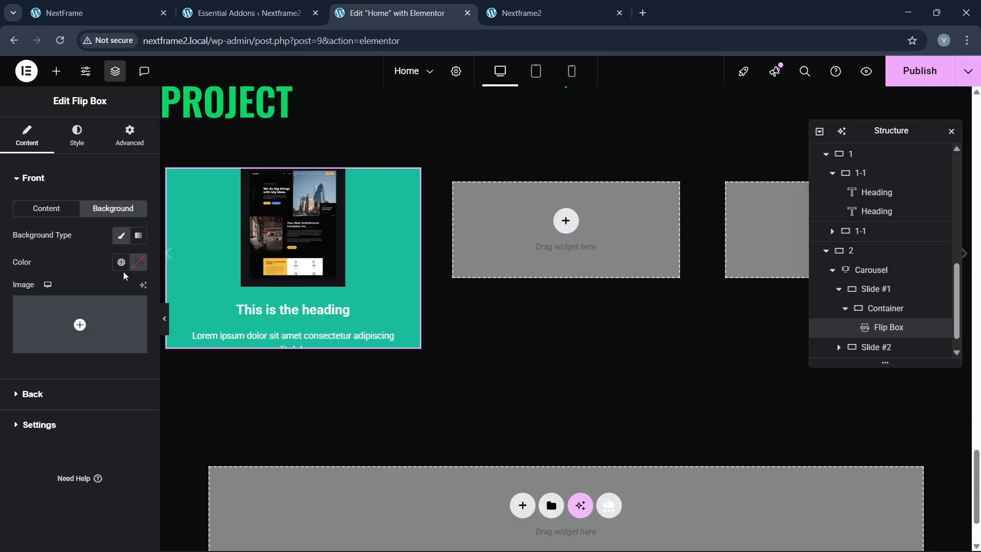
click(119, 265)
click(81, 469)
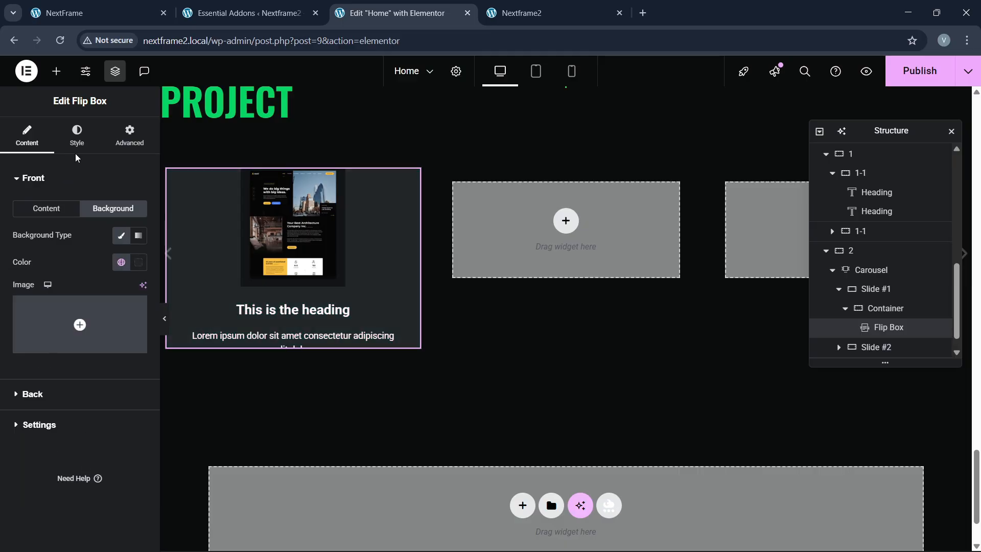
Step: Set the flip box front padding to 70 on every side and check the live site
click(76, 138)
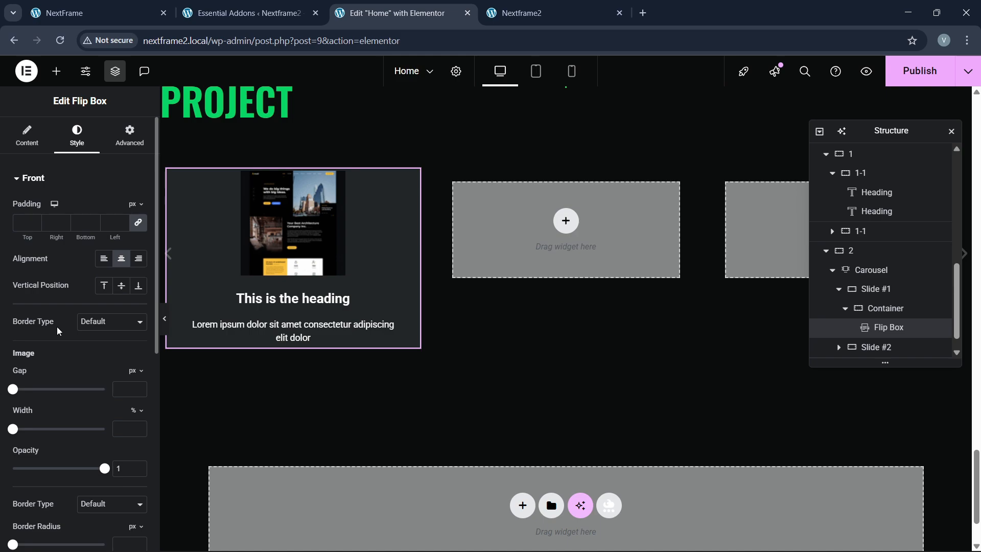
click(21, 225)
text(15)
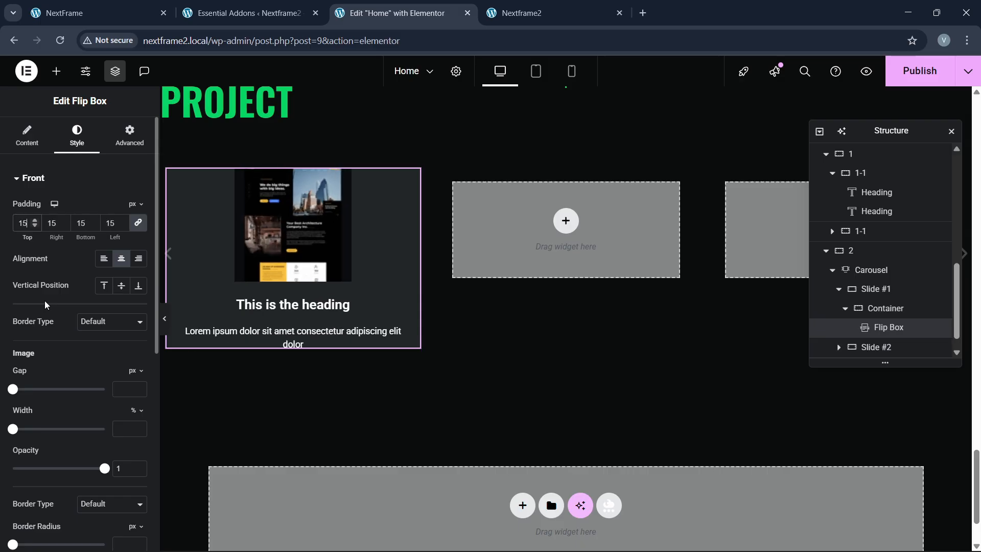
text(0)
key(BackSpace)
key(BackSpace)
text(00)
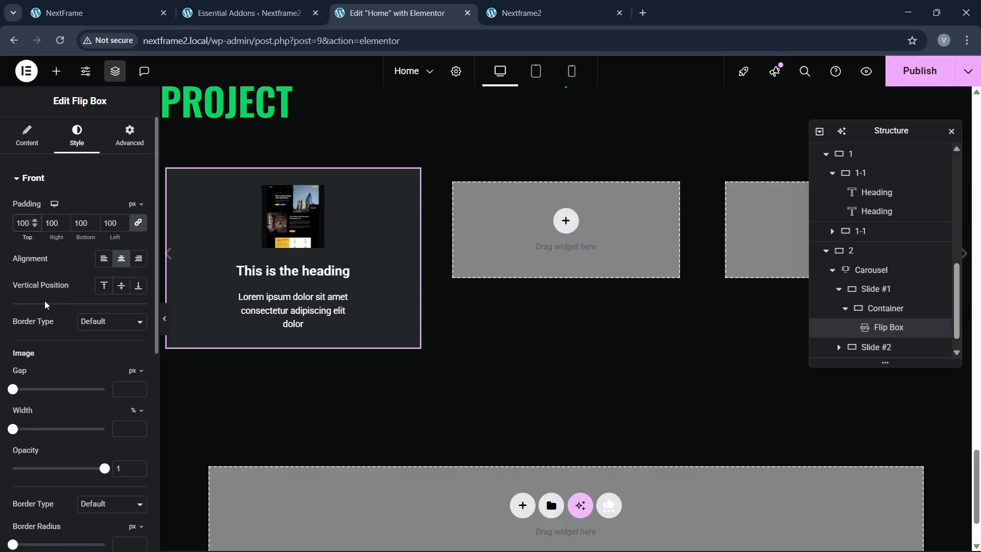
key(BackSpace)
key(BackSpace)
key(BackSpace)
text(70)
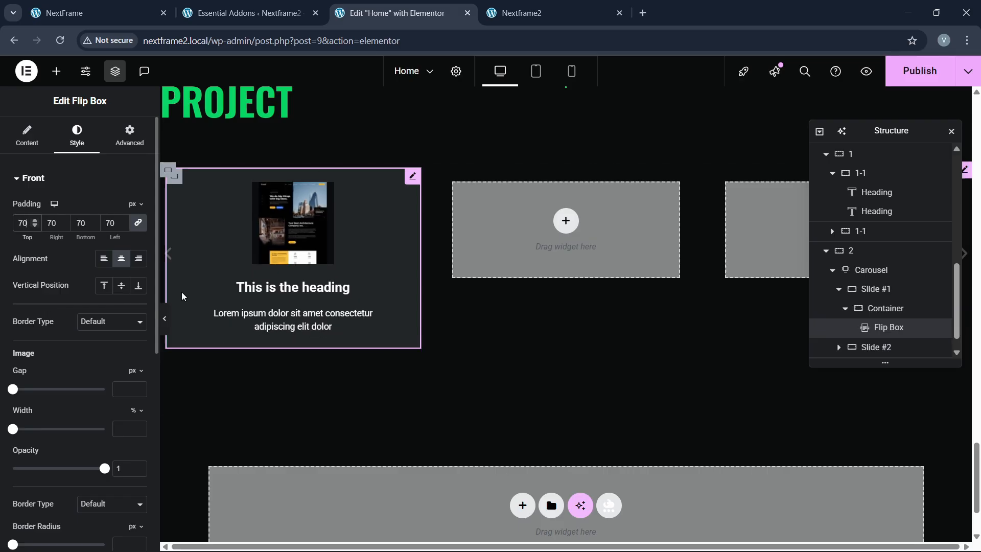
click(46, 17)
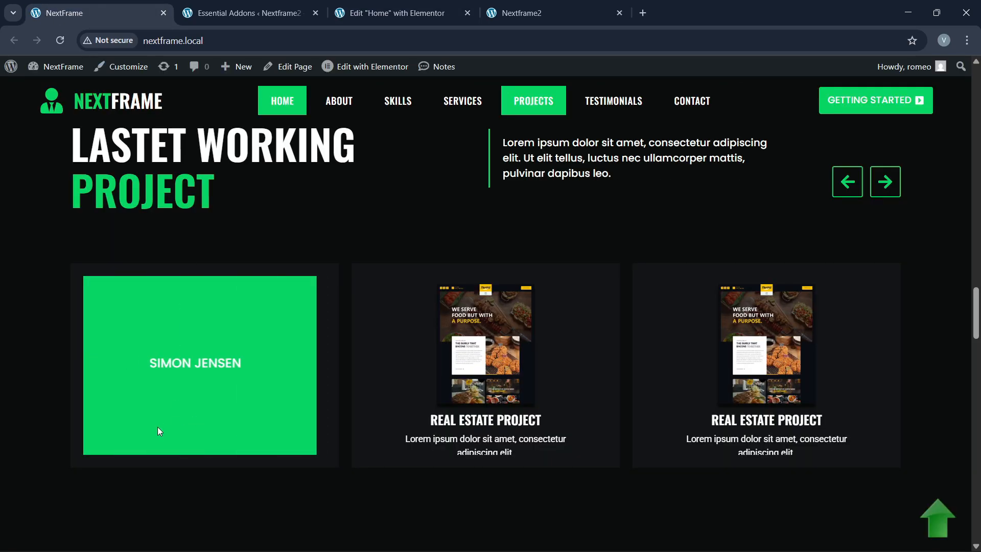
click(393, 13)
Step: Retitle the flip box 'Real Estate Website' and show its image at full resolution
click(27, 133)
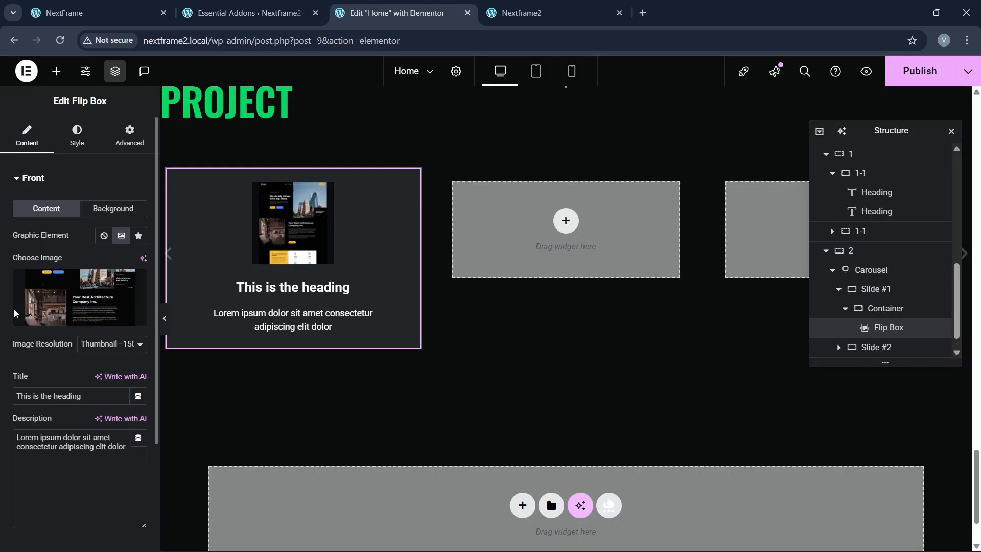
drag(82, 397, 7, 398)
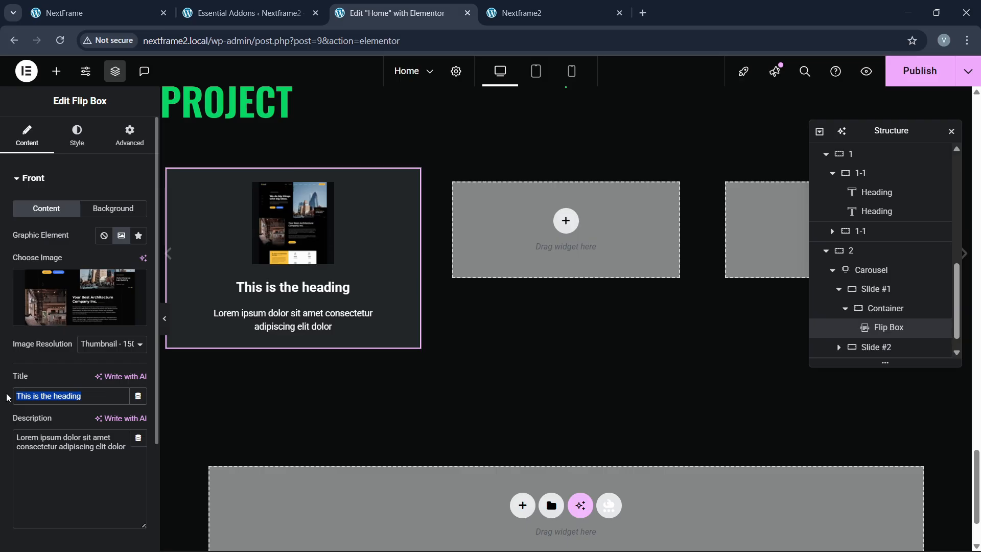
text(Real Estate)
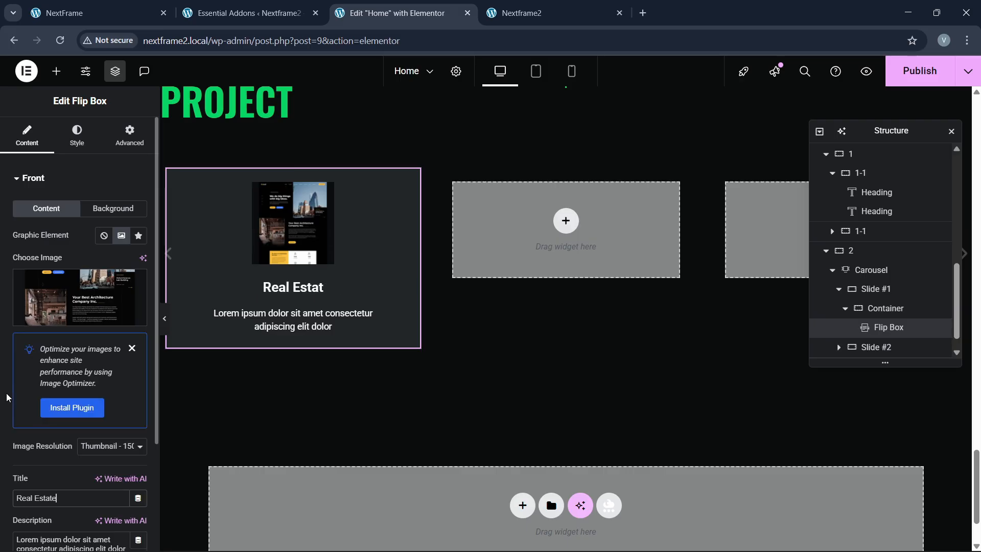
text( Website)
scroll(66, 382, down, 1)
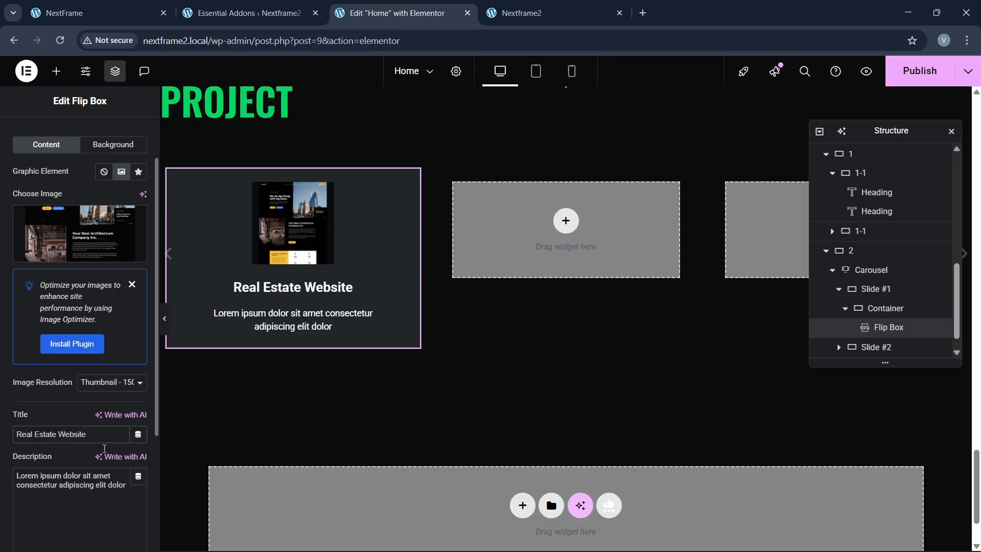
click(92, 389)
click(80, 489)
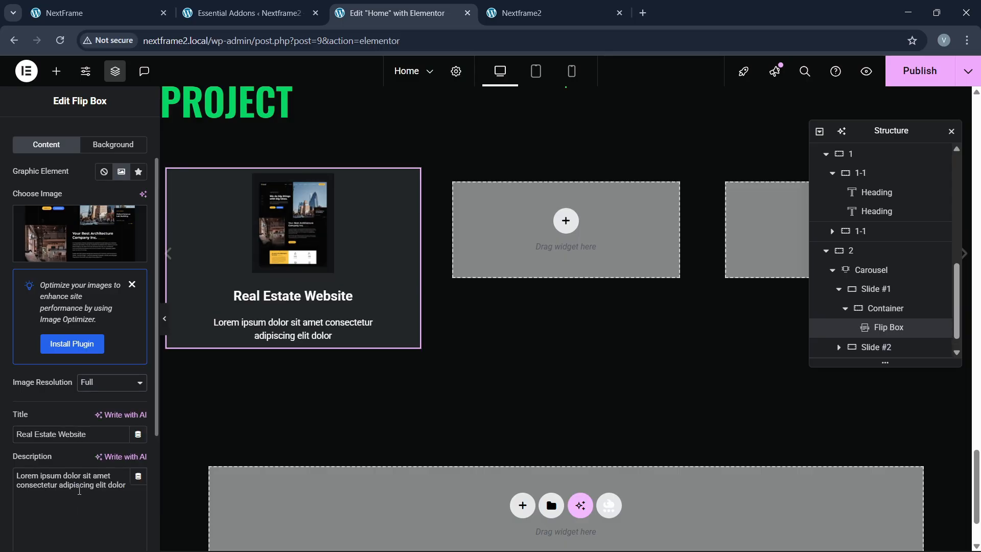
scroll(83, 191, up, 1)
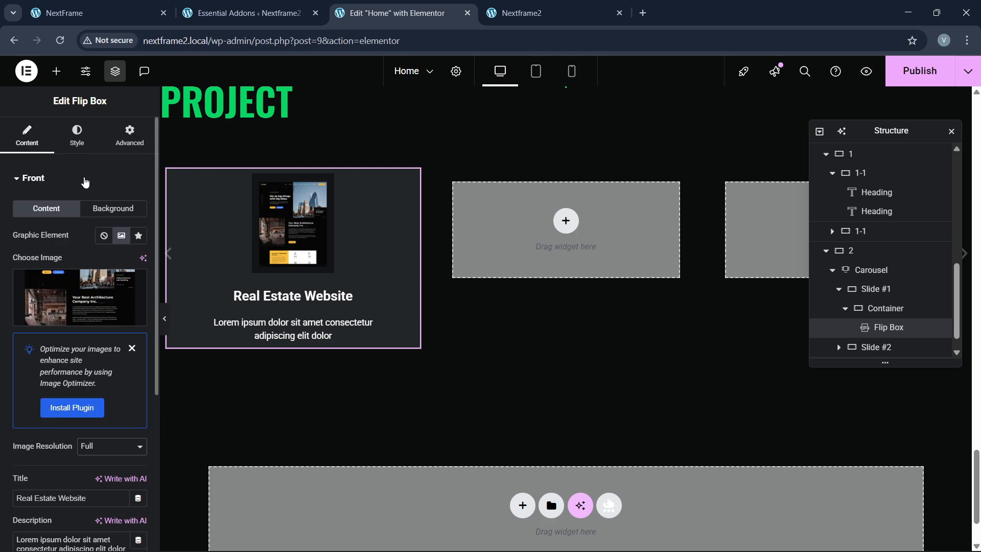
Step: Adjust the title typography, keeping Roboto and switching line height to em units
click(81, 141)
scroll(69, 348, down, 6)
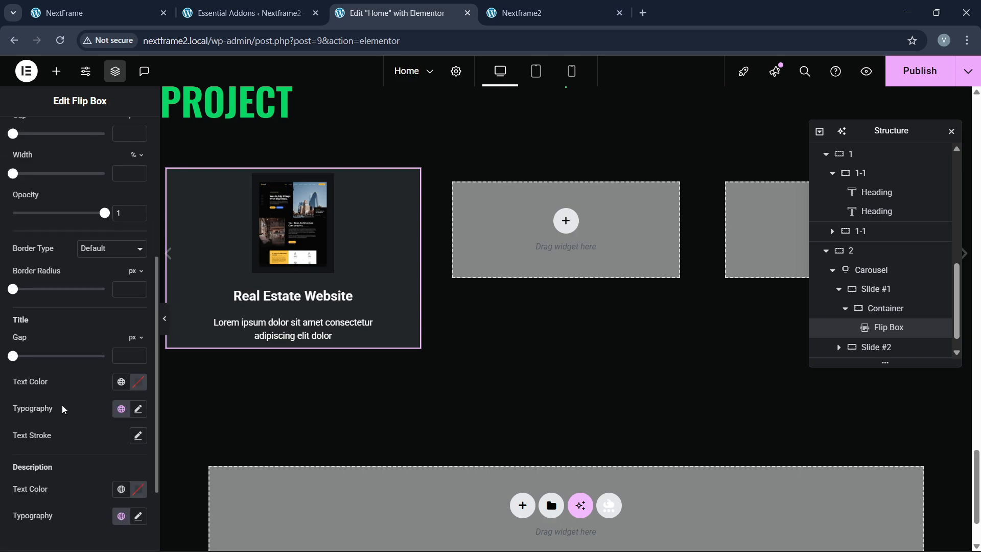
scroll(41, 404, up, 3)
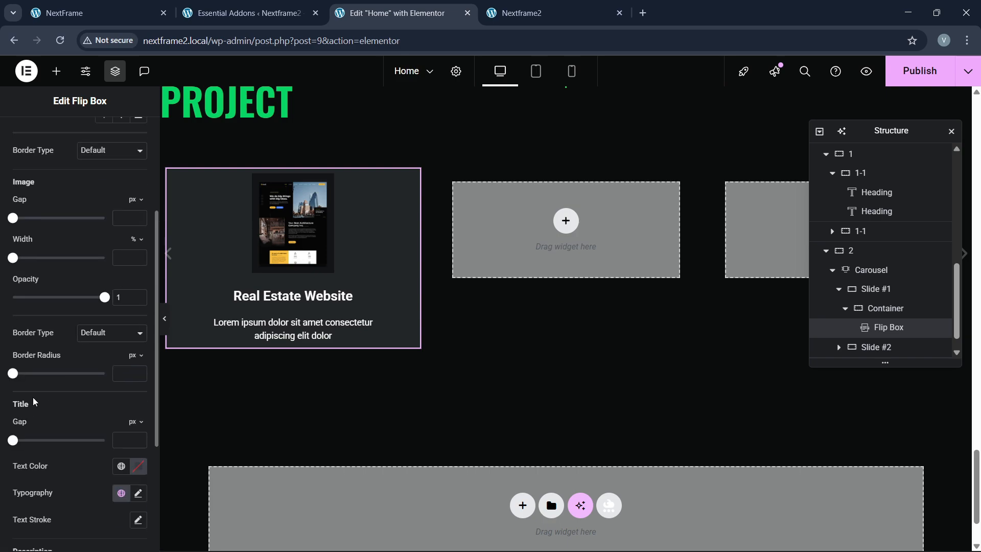
scroll(111, 444, down, 1)
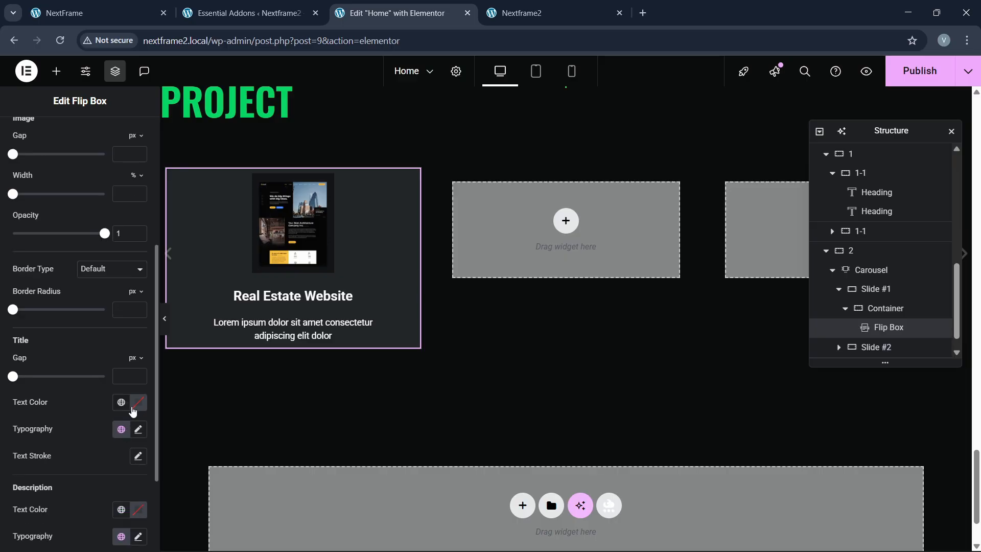
click(138, 429)
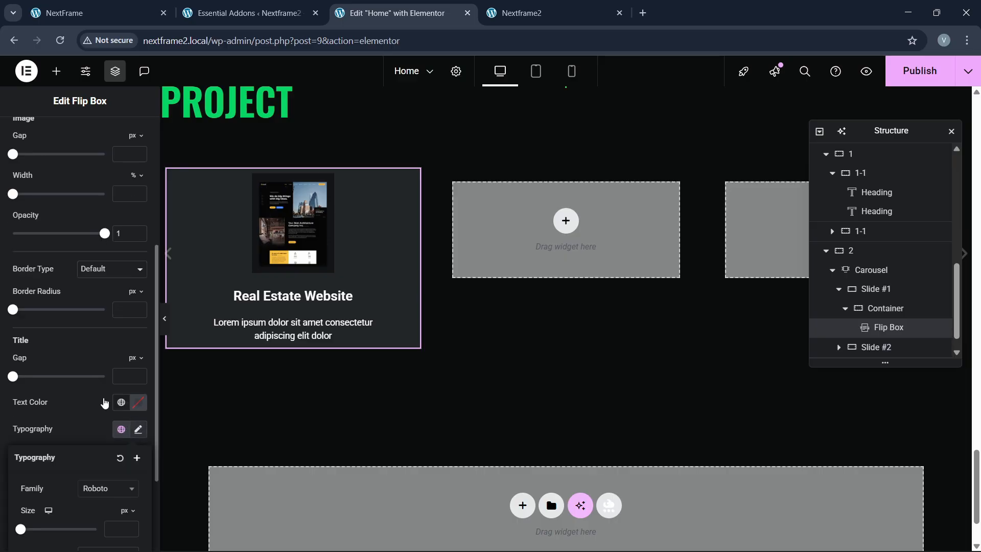
scroll(95, 407, down, 2)
click(98, 364)
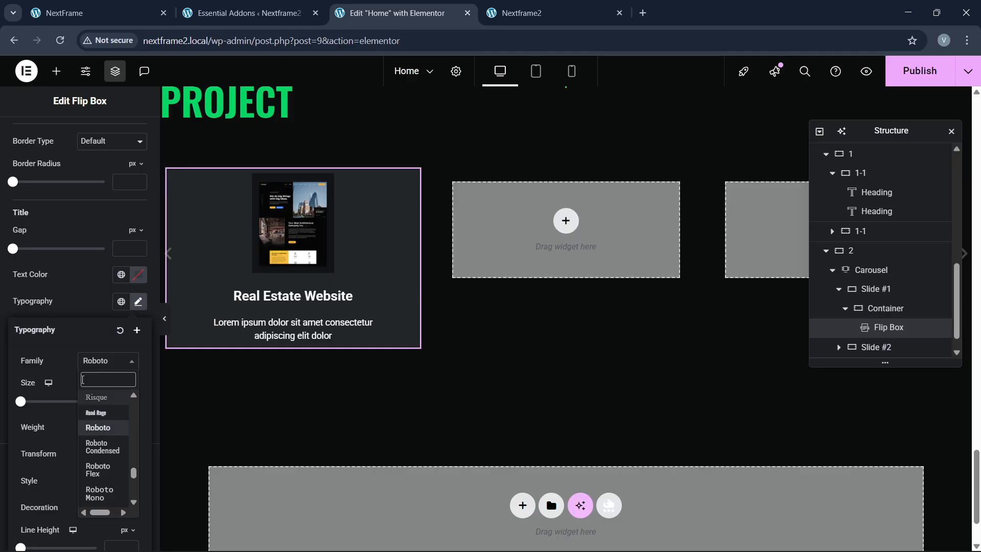
click(77, 429)
scroll(78, 431, down, 1)
scroll(128, 456, up, 1)
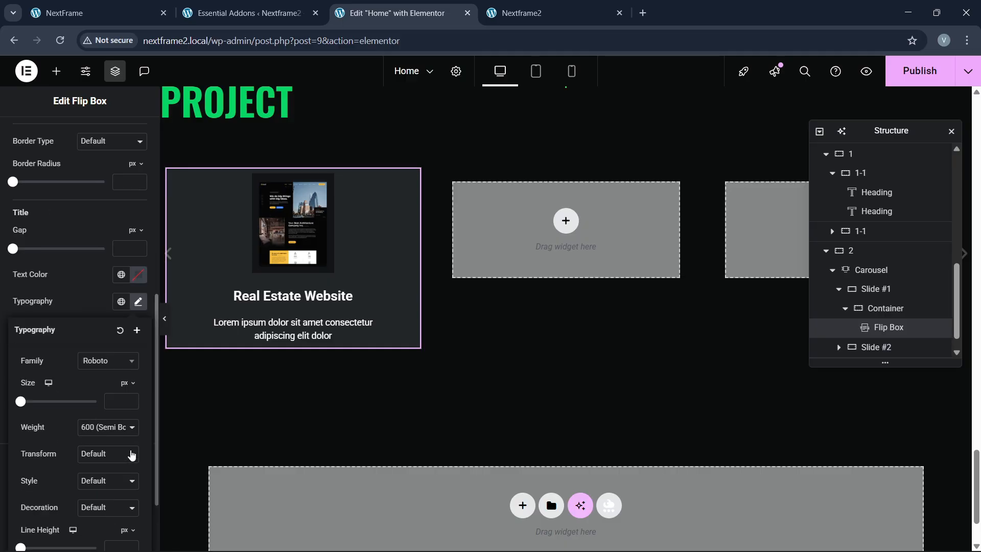
scroll(128, 392, down, 2)
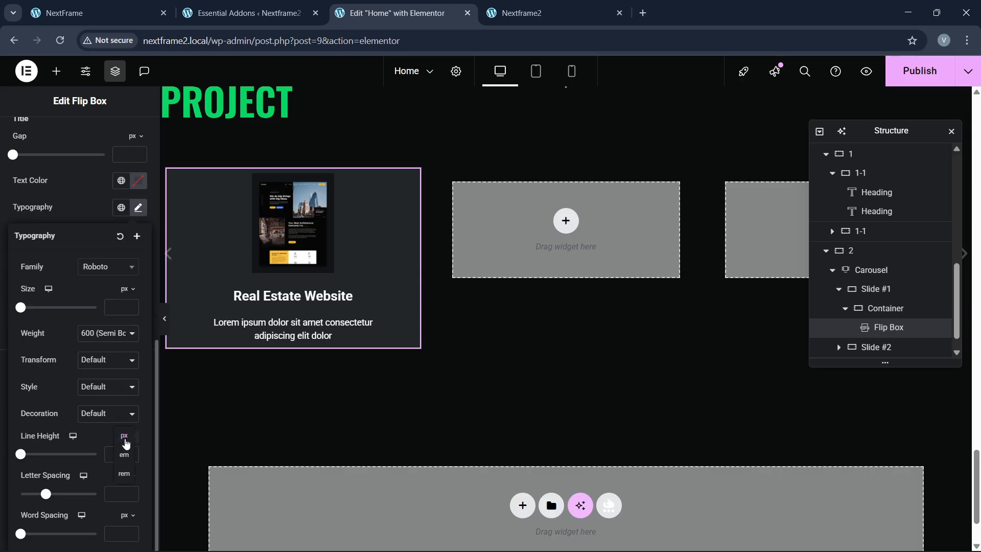
click(126, 456)
text(0)
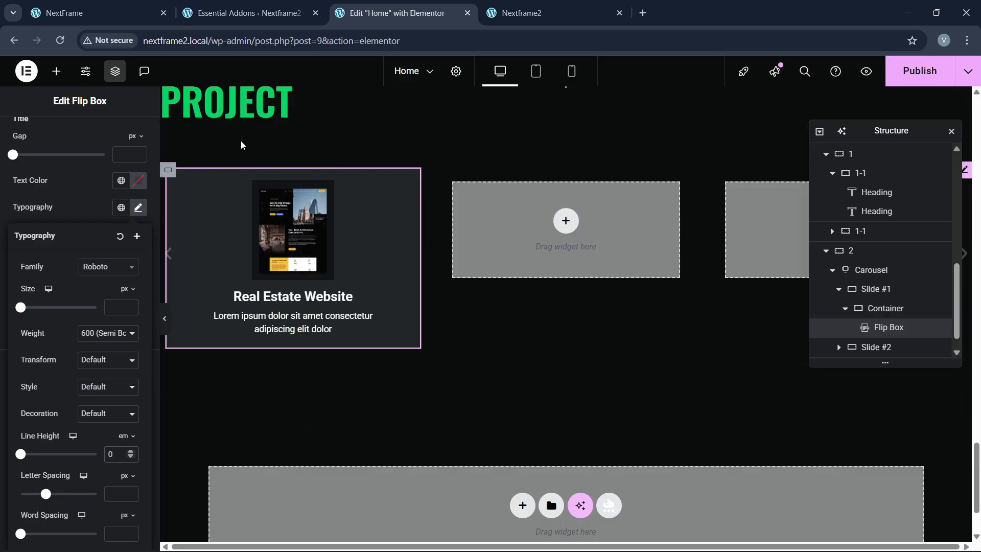
key(ctrl+1)
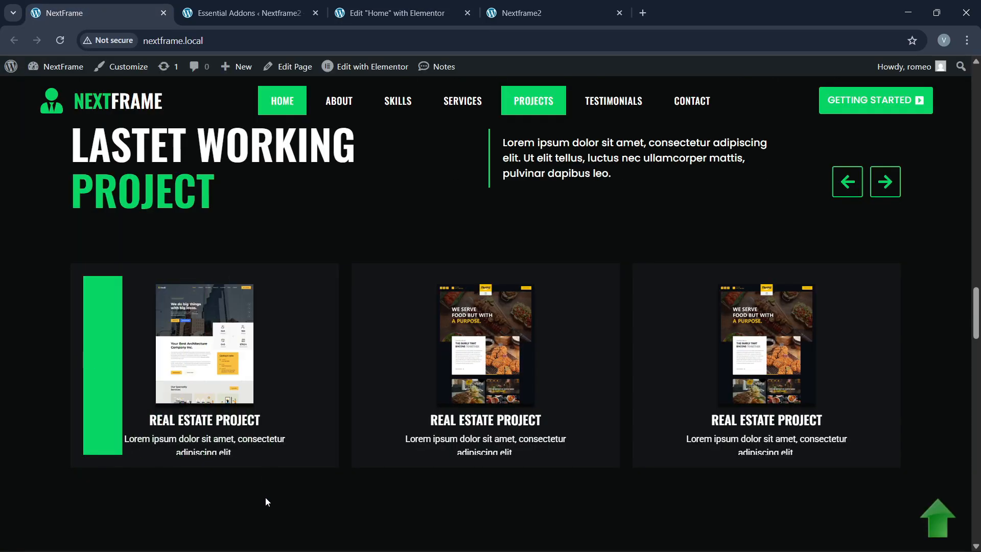
click(449, 7)
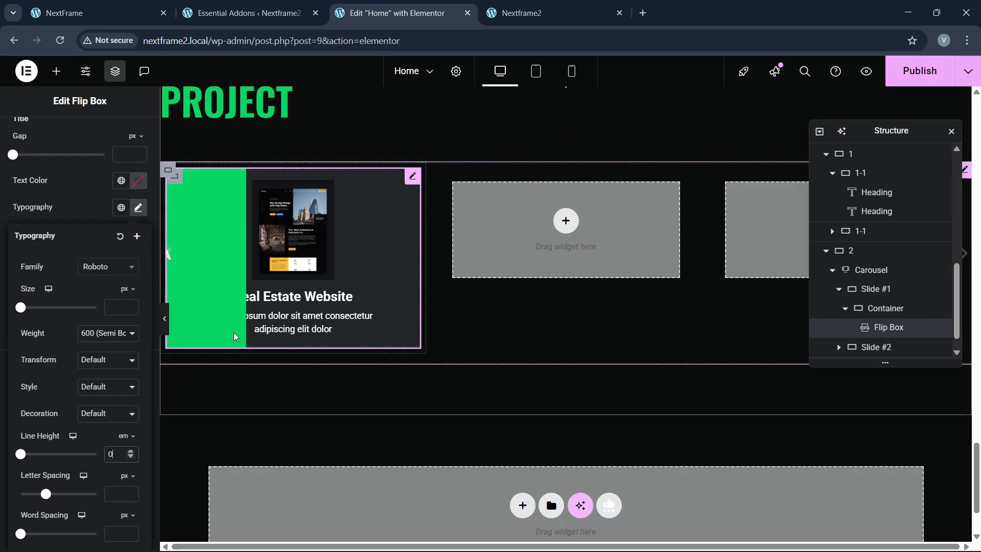
click(411, 180)
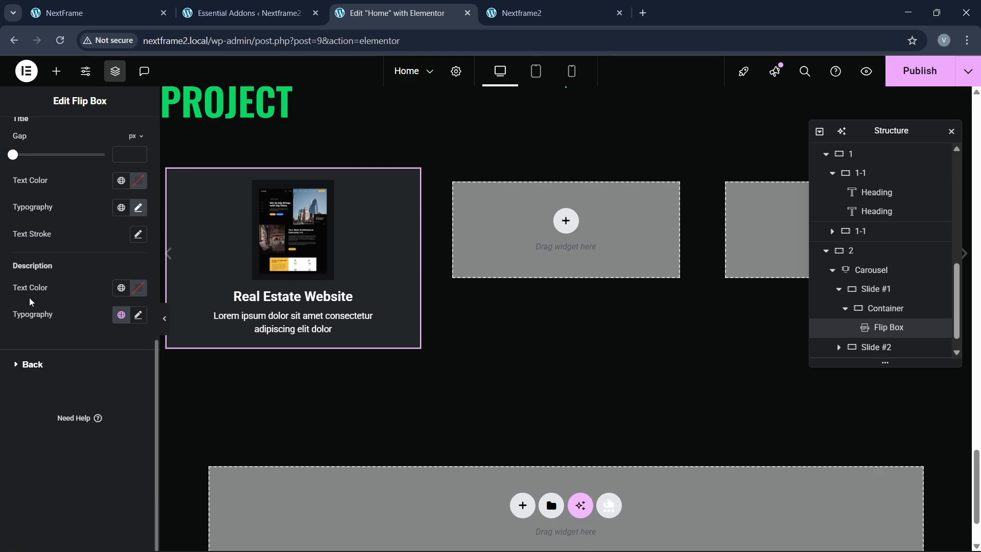
Step: Widen the flip box image to 54%
scroll(29, 297, up, 4)
scroll(41, 391, up, 4)
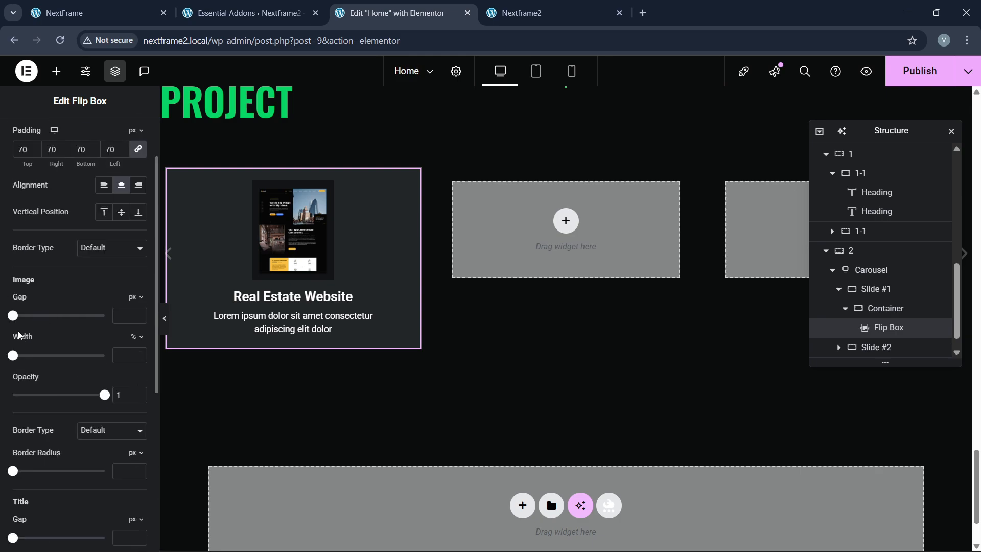
scroll(26, 350, up, 2)
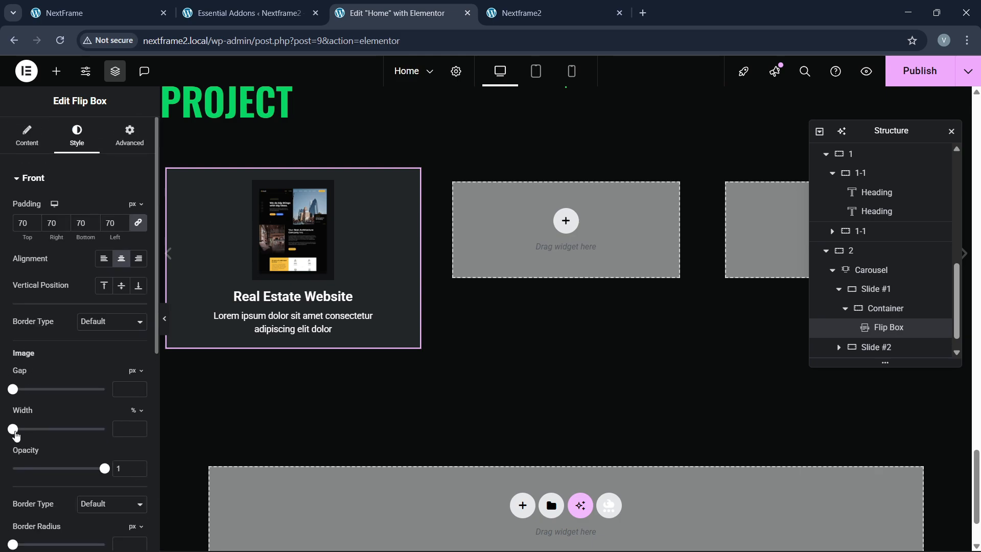
drag(14, 431, 60, 445)
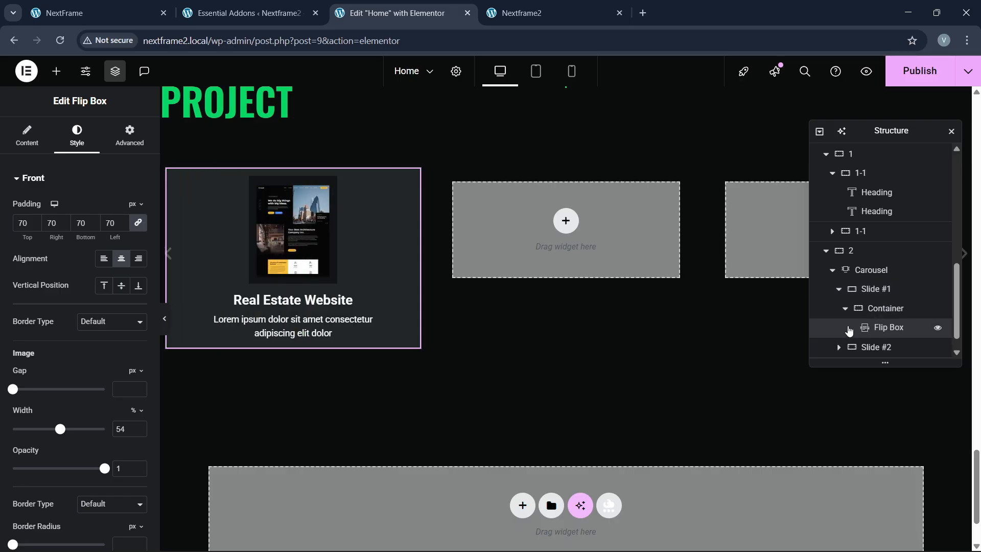
Step: Select the whole carousel and delete an extra slide
click(869, 270)
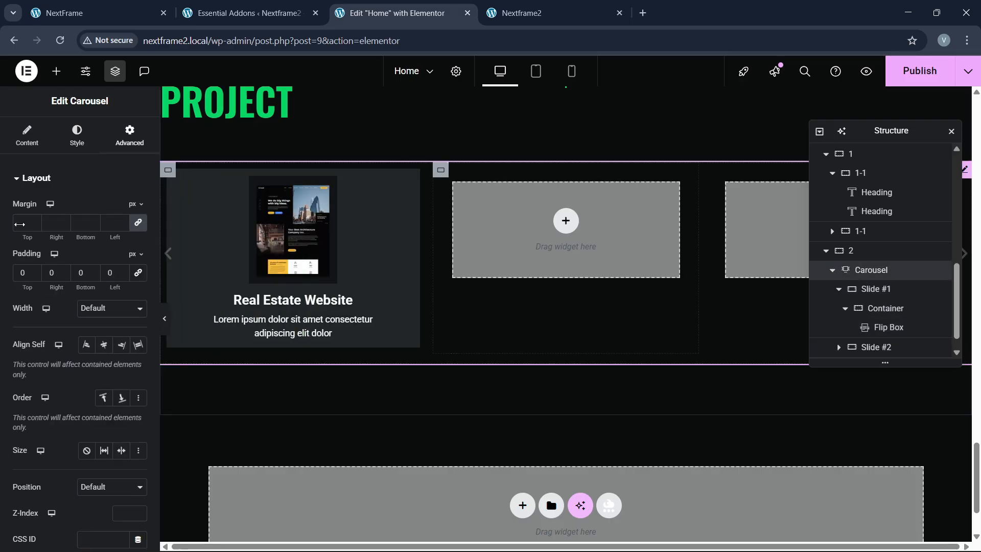
click(28, 136)
click(134, 287)
Step: Delete the remaining extra slide and duplicate Slide #1 three times
click(134, 287)
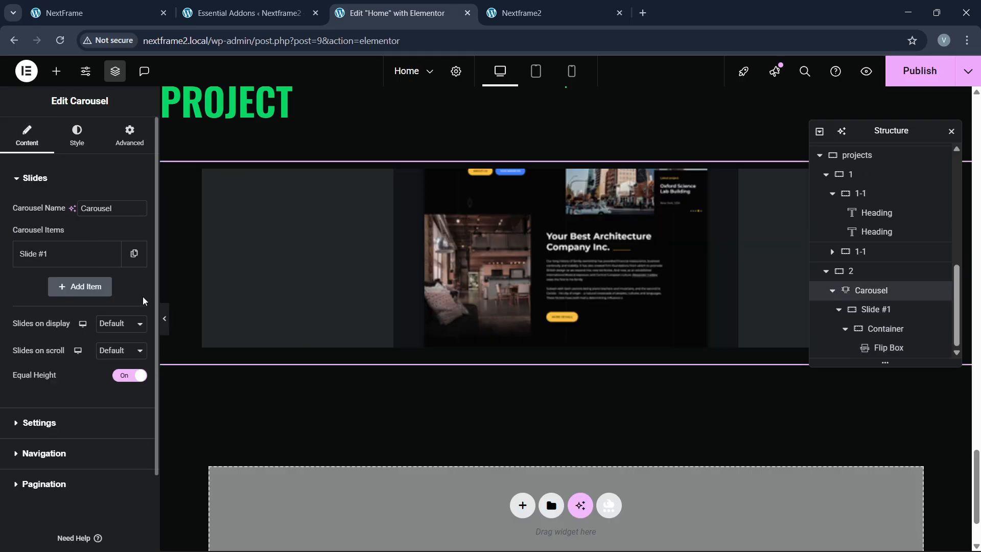
click(134, 255)
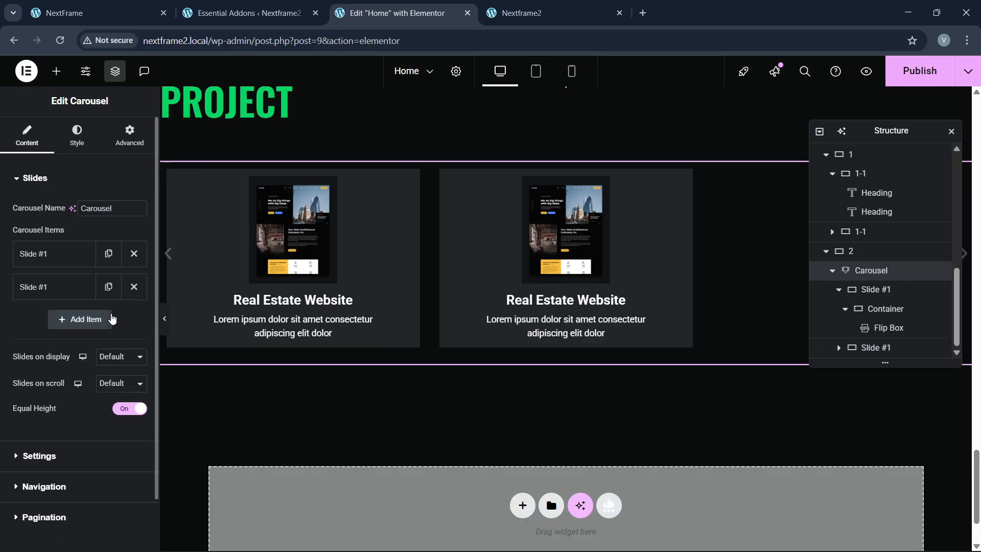
click(108, 295)
click(108, 319)
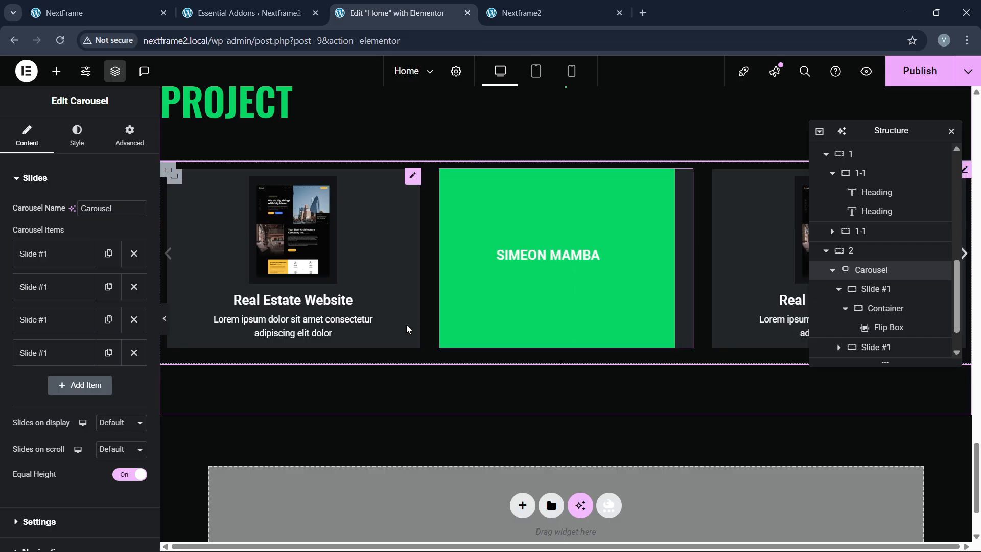
Step: Show 3 slides at a time and advance 1 slide per scroll
scroll(488, 327, up, 3)
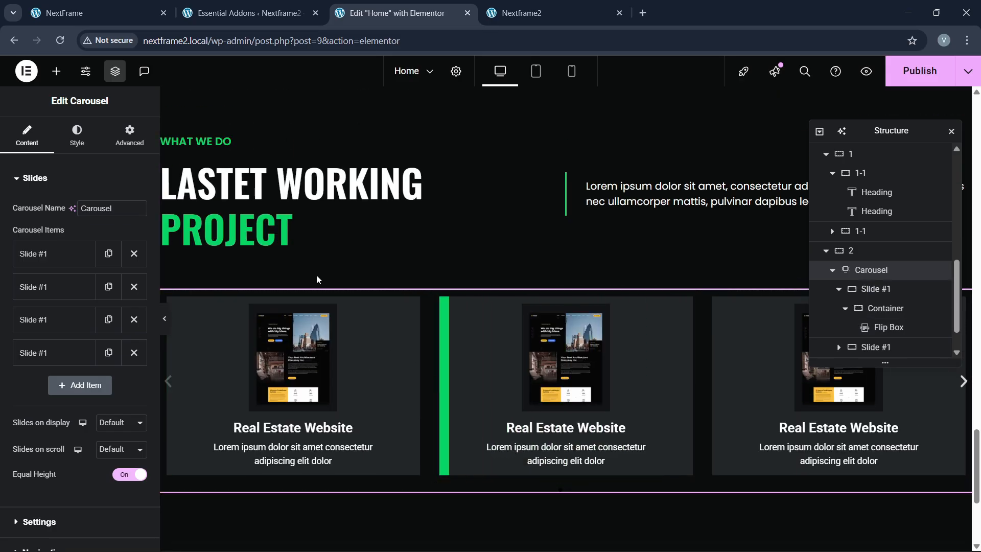
scroll(76, 333, down, 2)
click(119, 299)
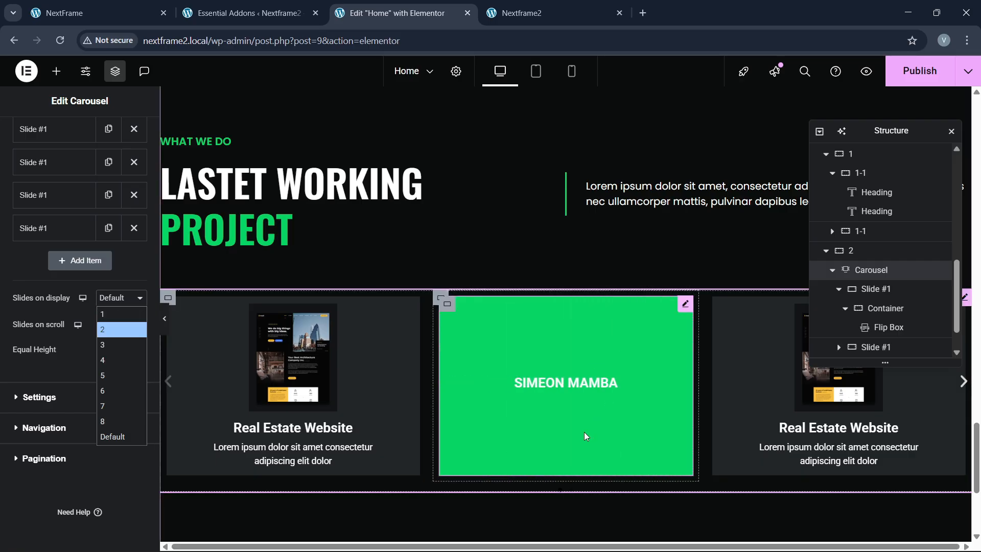
click(61, 373)
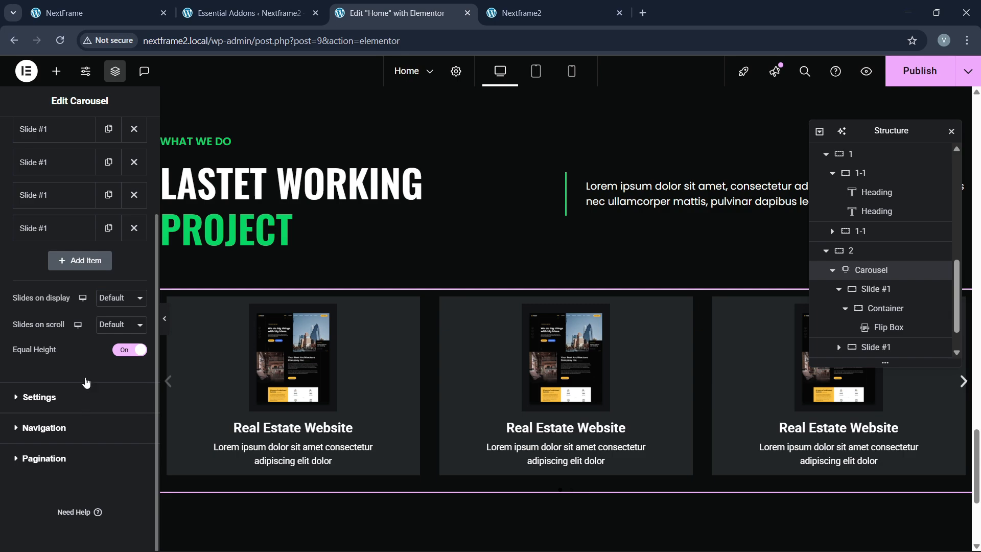
click(122, 300)
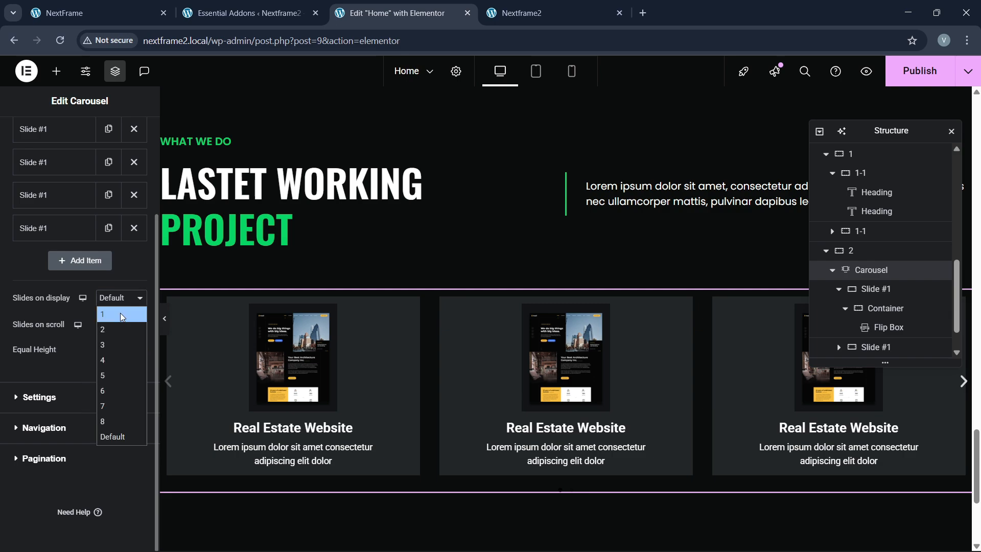
click(118, 345)
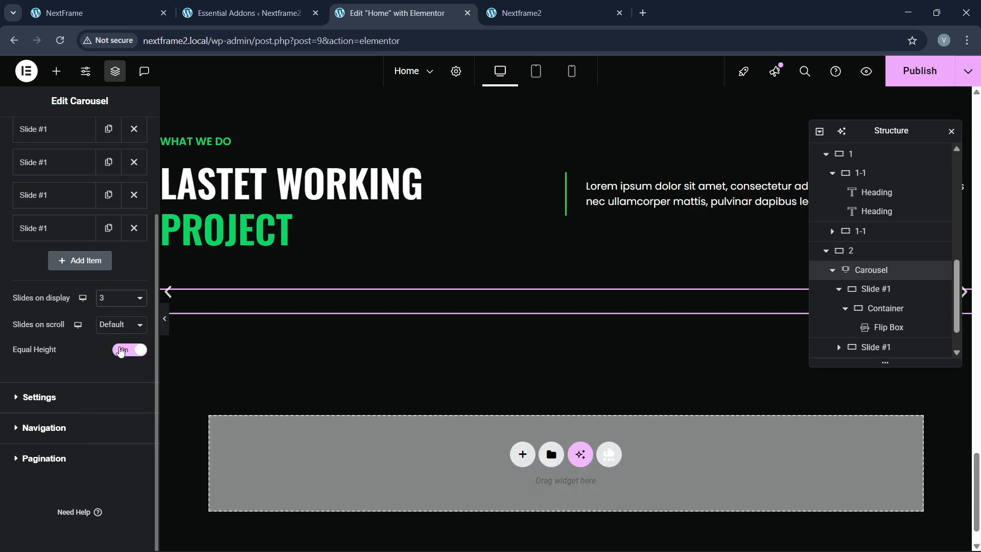
click(116, 331)
click(117, 332)
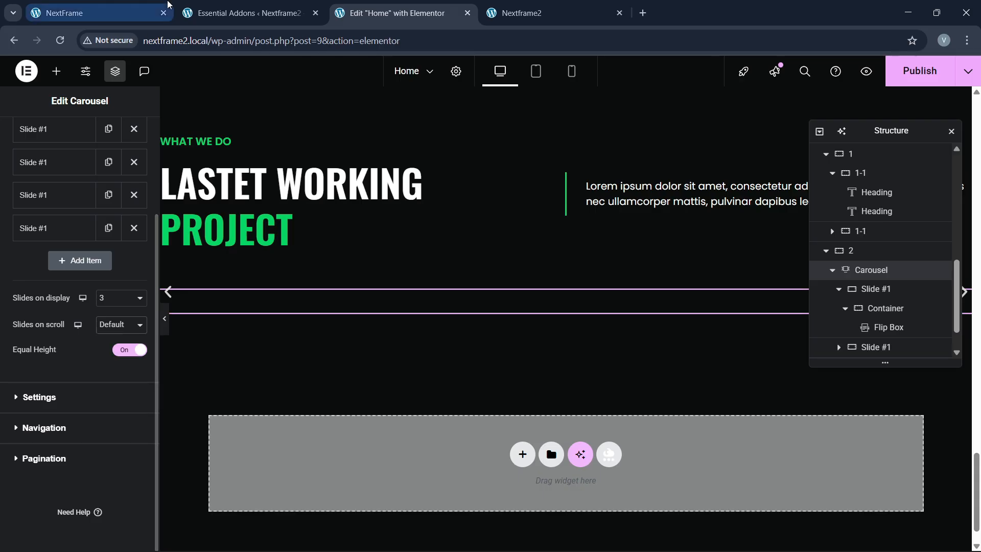
click(97, 13)
click(350, 10)
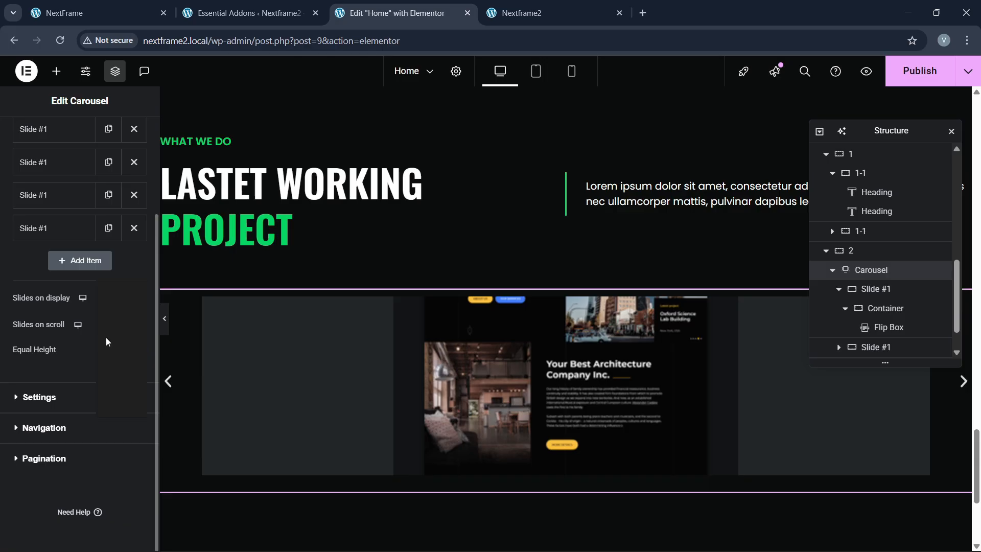
click(108, 326)
click(107, 286)
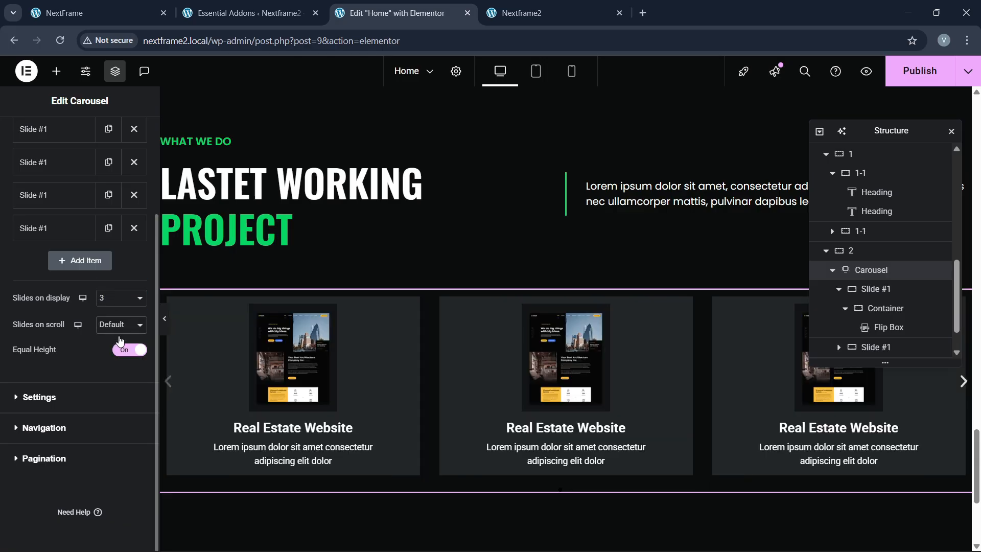
click(51, 402)
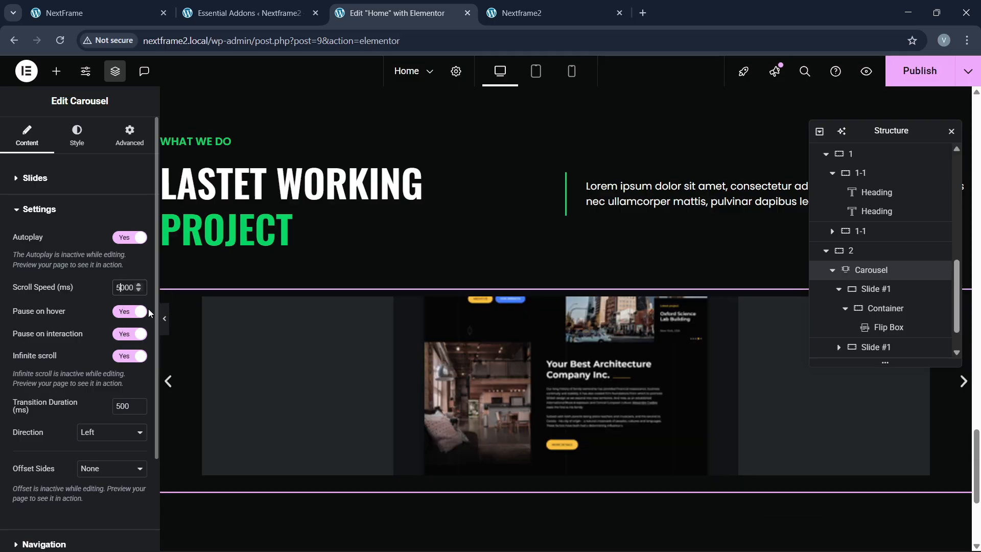
Step: Set the carousel autoplay scroll speed to 3000 ms
text(3)
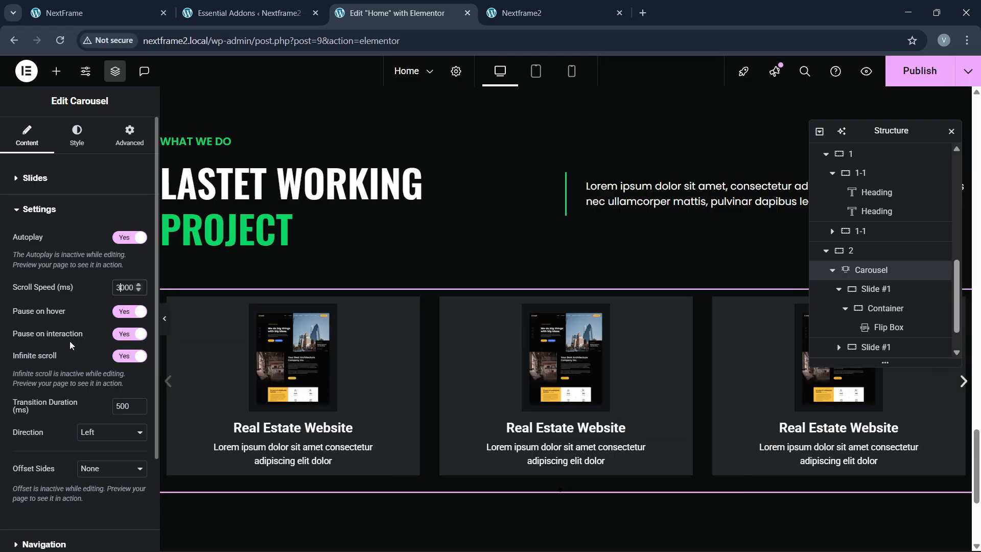
scroll(98, 379, down, 1)
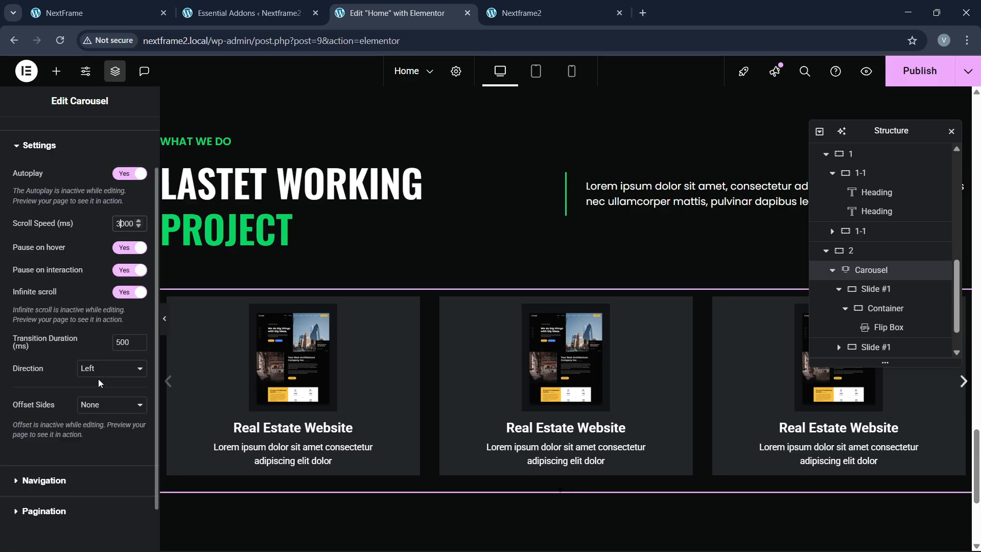
scroll(98, 379, down, 1)
Step: Set carousel pagination to None and view the live homepage for comparison
click(34, 423)
scroll(67, 339, down, 4)
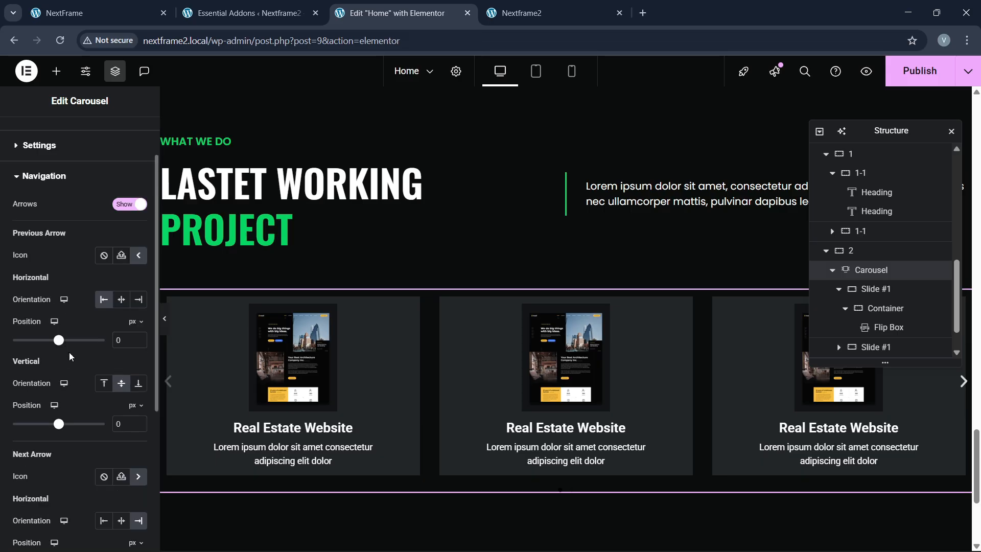
click(44, 499)
click(94, 305)
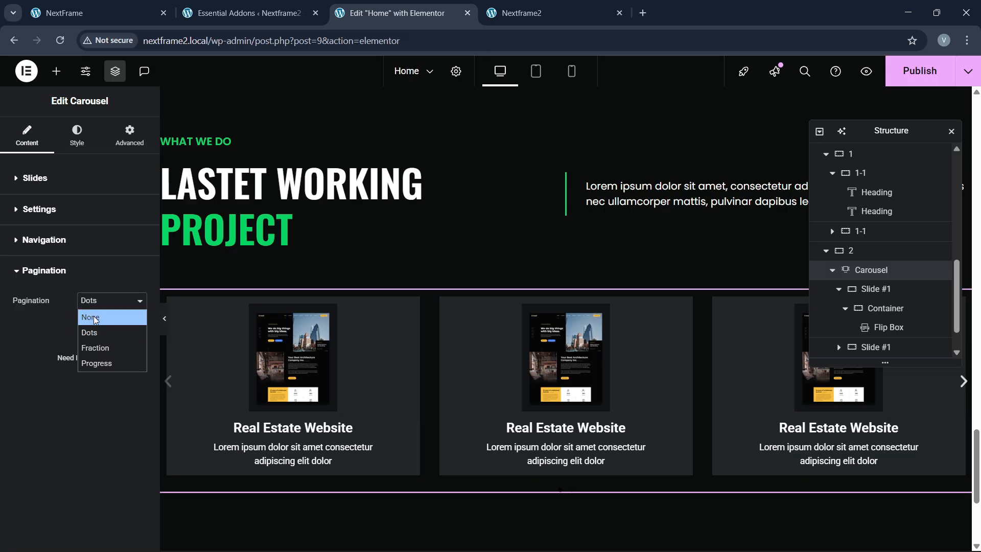
click(95, 331)
click(52, 250)
scroll(82, 349, down, 1)
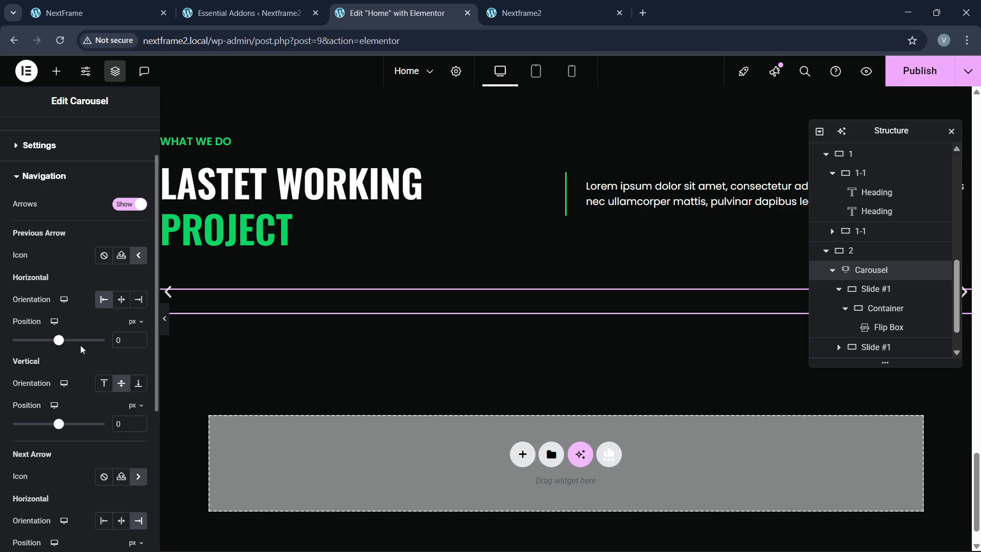
click(133, 7)
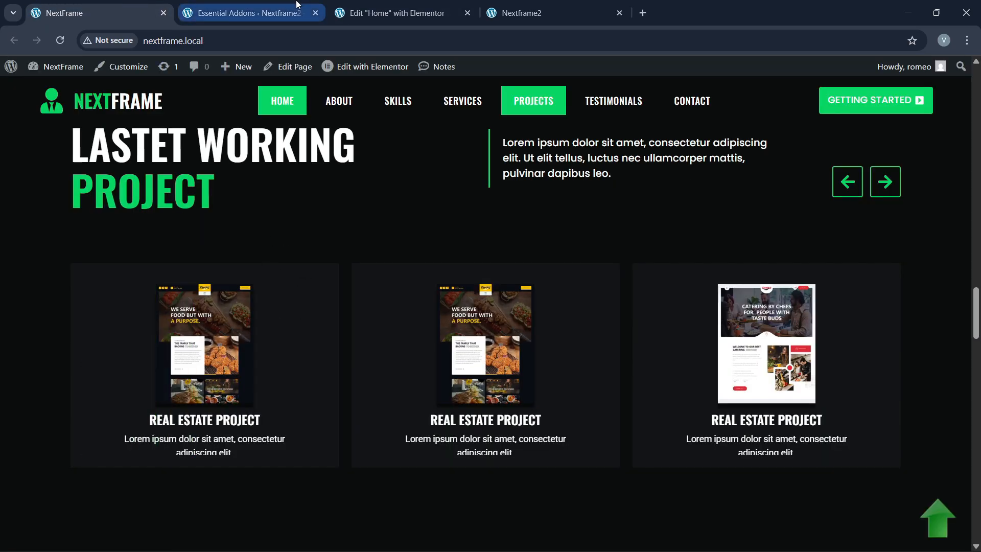
Step: Place the previous arrow at horizontal End and vertical Start
click(388, 13)
click(128, 12)
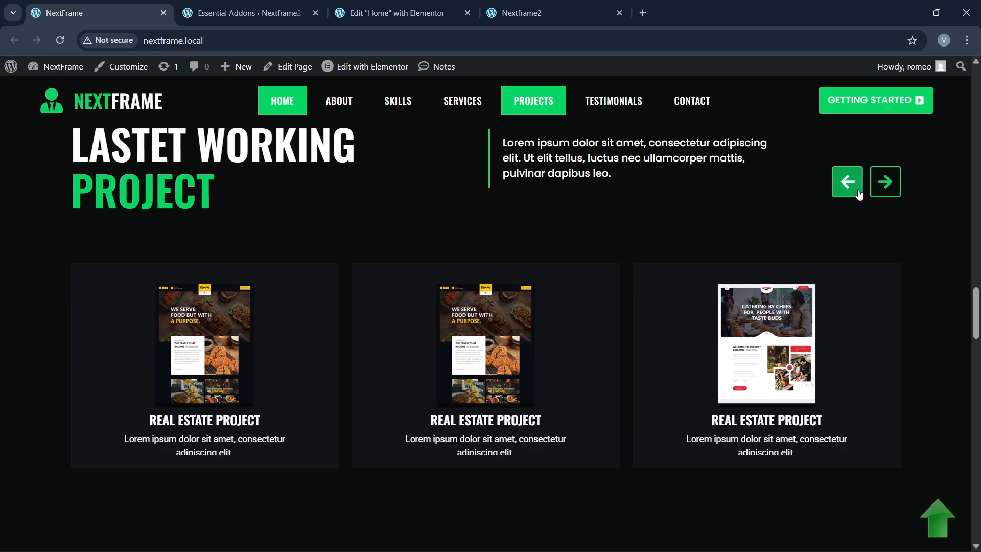
click(388, 13)
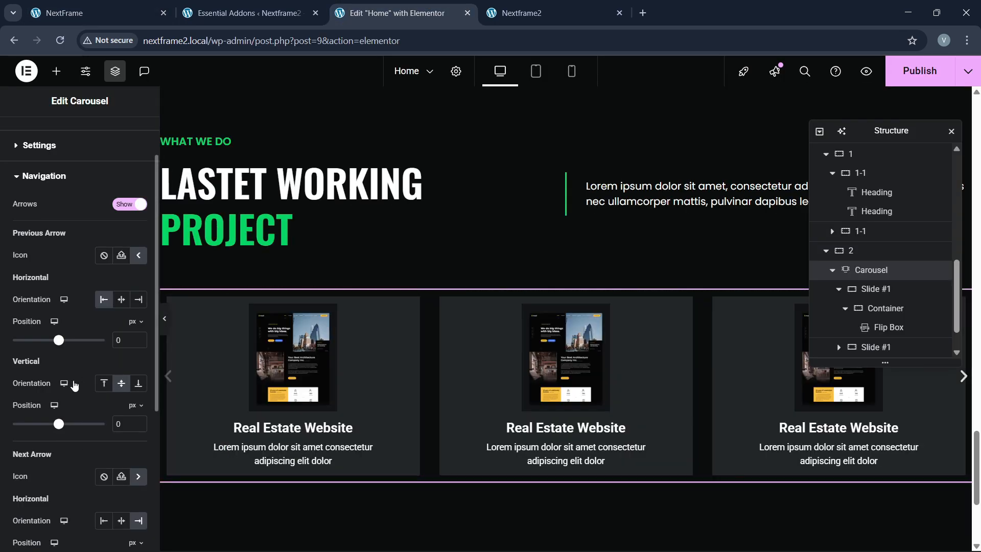
scroll(74, 381, down, 1)
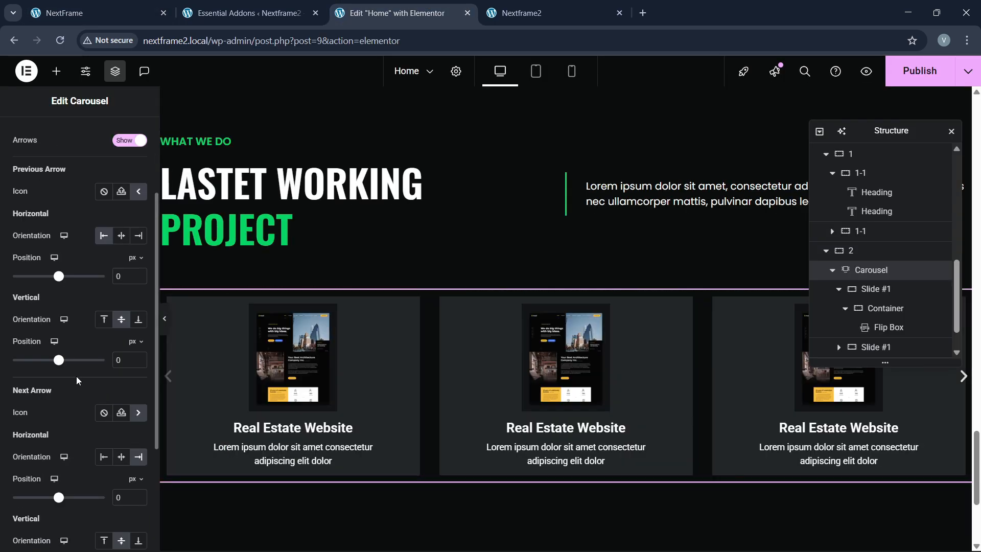
click(137, 239)
click(103, 319)
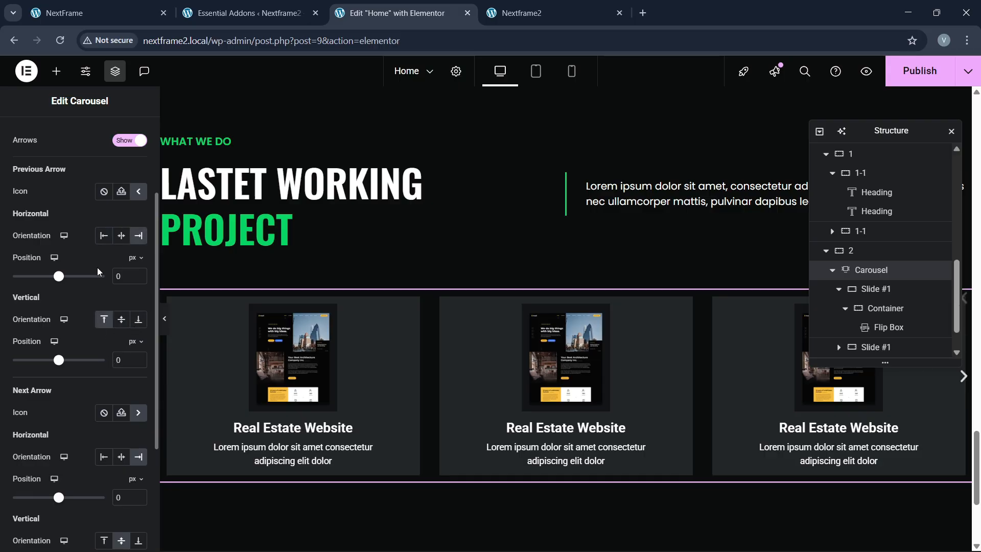
scroll(105, 385, up, 2)
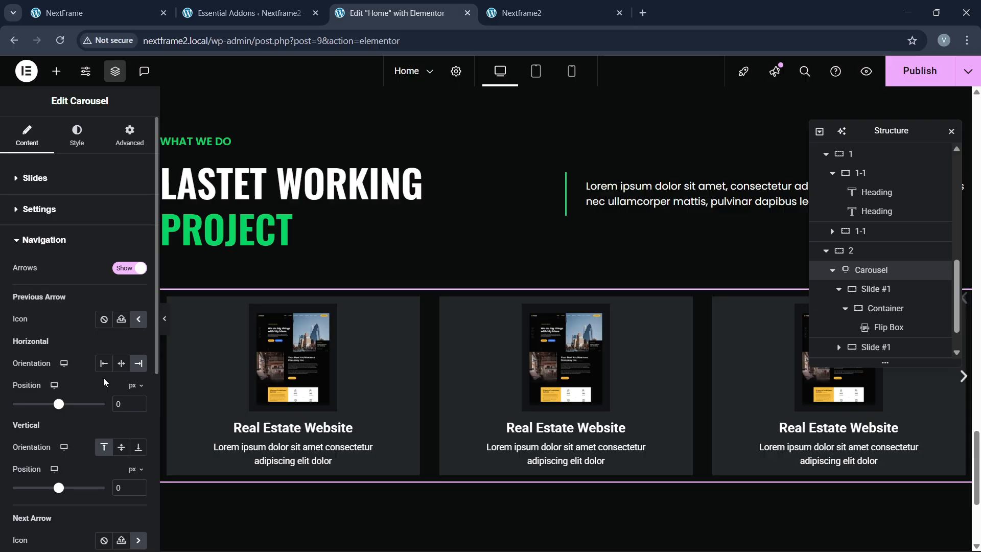
Step: Set the next arrow's vertical position to Start
scroll(637, 324, down, 2)
scroll(637, 324, up, 2)
drag(905, 138, 649, 236)
scroll(66, 361, down, 3)
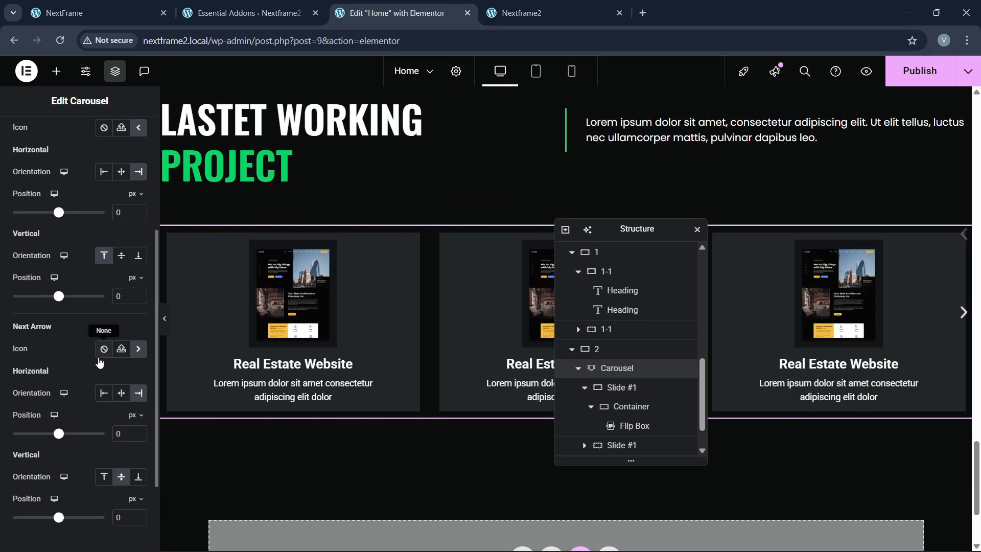
scroll(98, 364, down, 2)
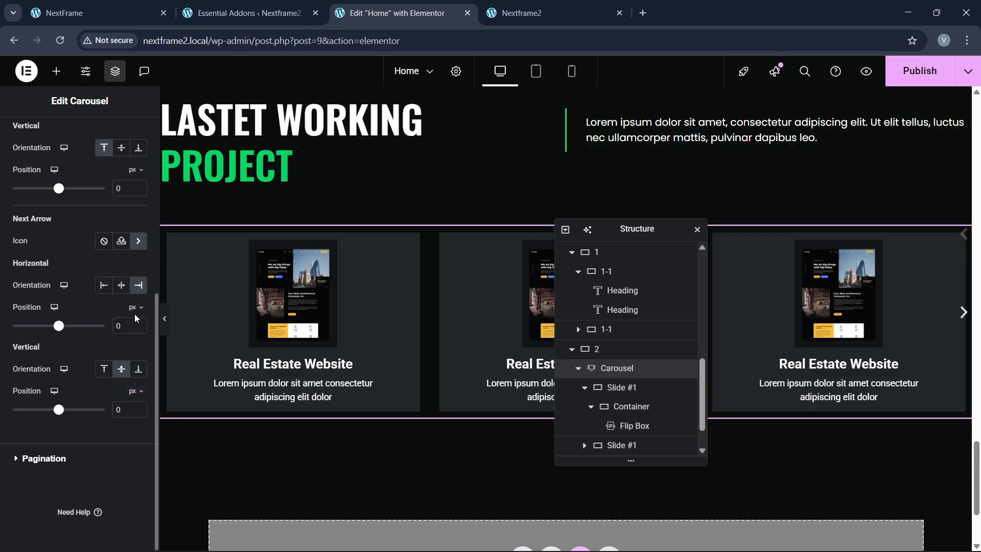
click(103, 367)
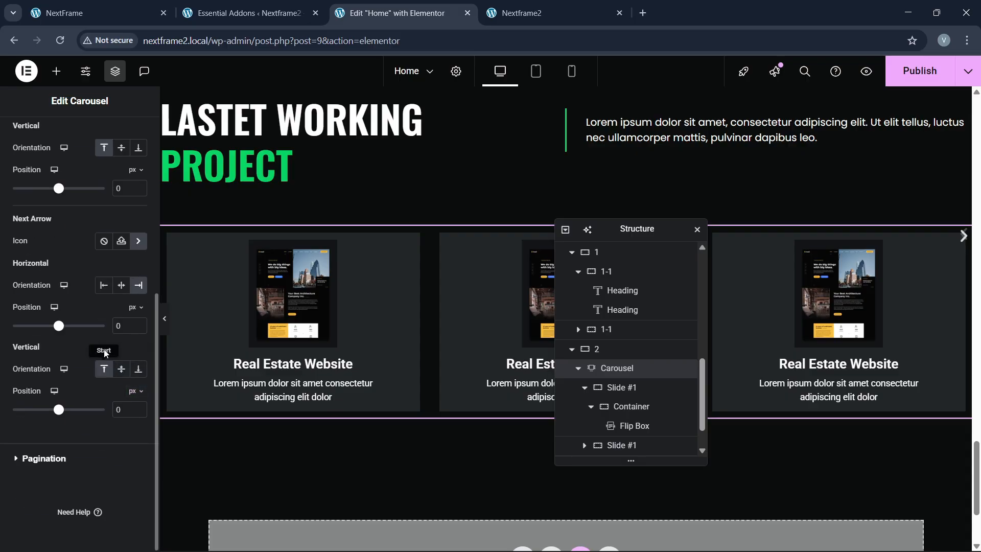
scroll(35, 322, up, 2)
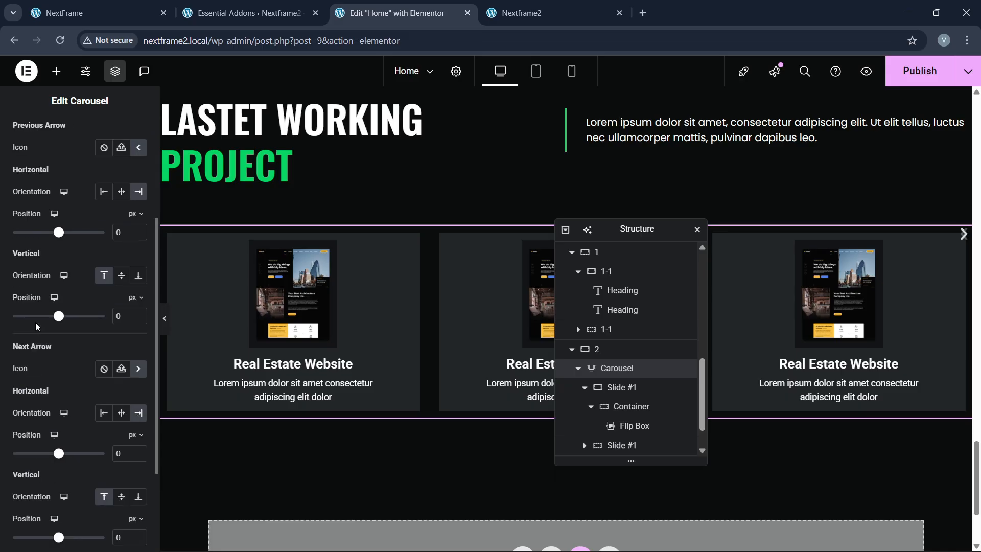
scroll(36, 326, up, 1)
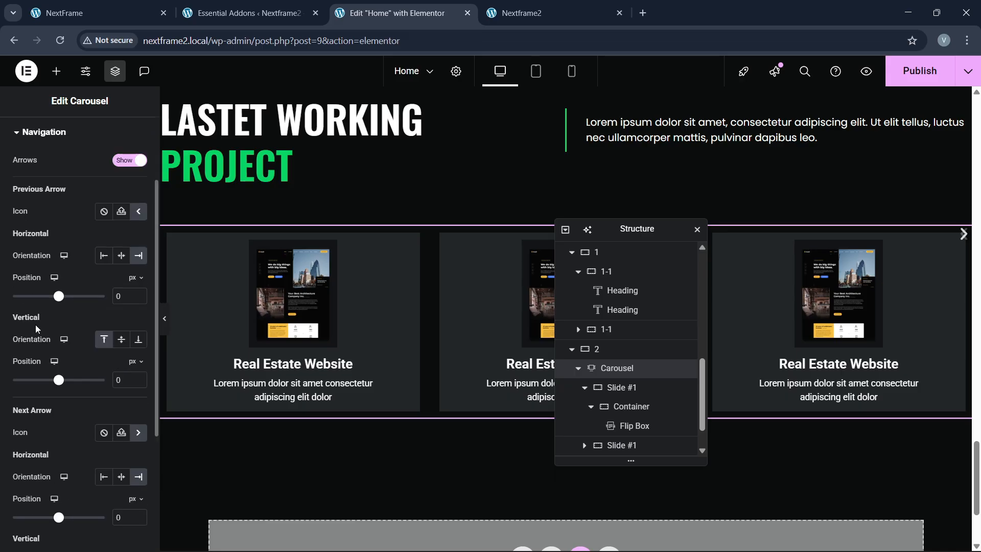
scroll(38, 348, up, 2)
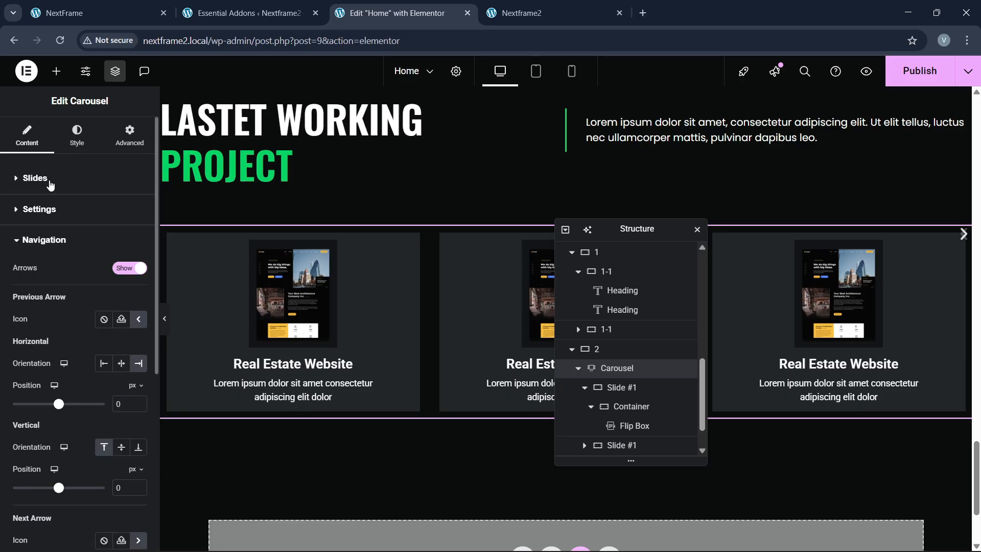
click(77, 135)
Step: Give the navigation arrows a green global background and white icons
click(43, 437)
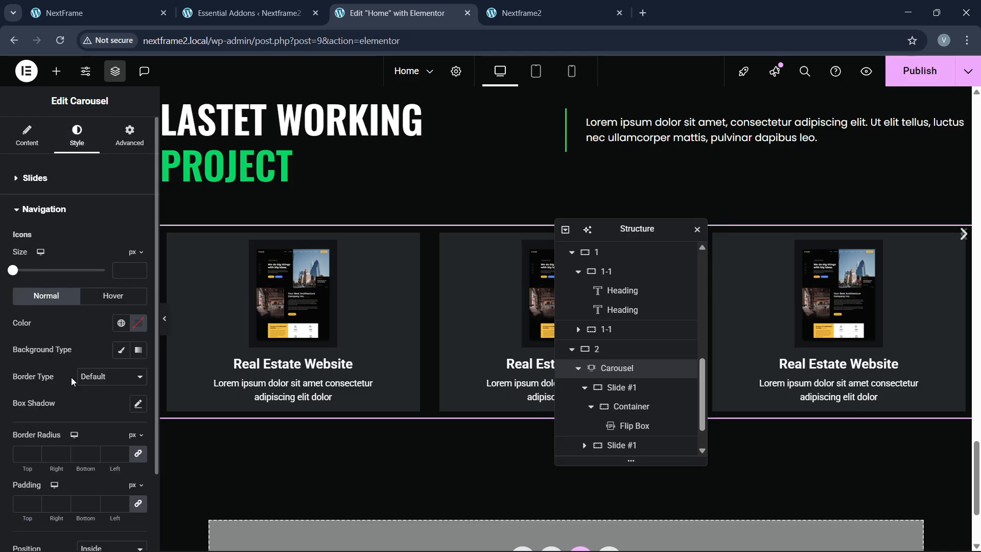
click(121, 350)
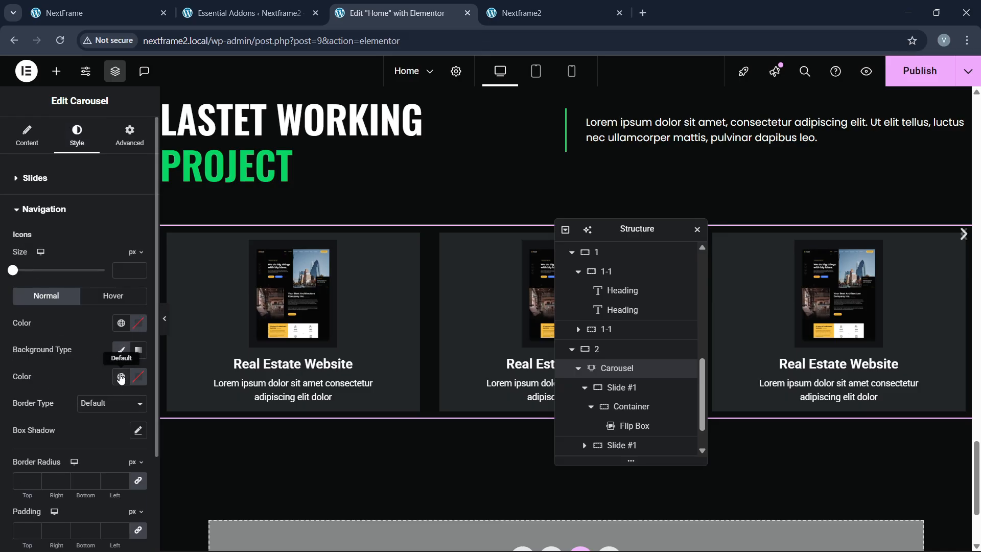
click(121, 376)
click(64, 298)
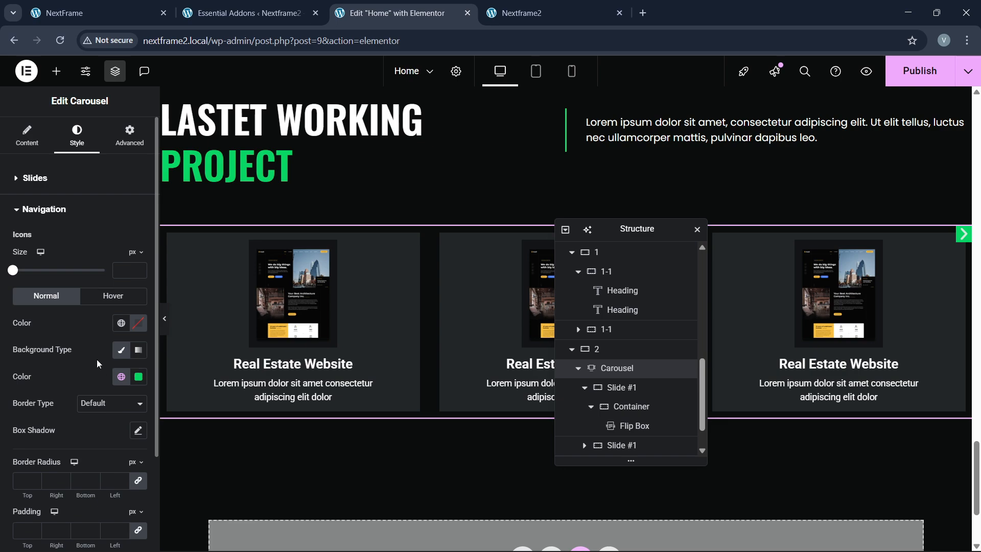
click(138, 322)
click(65, 375)
click(45, 327)
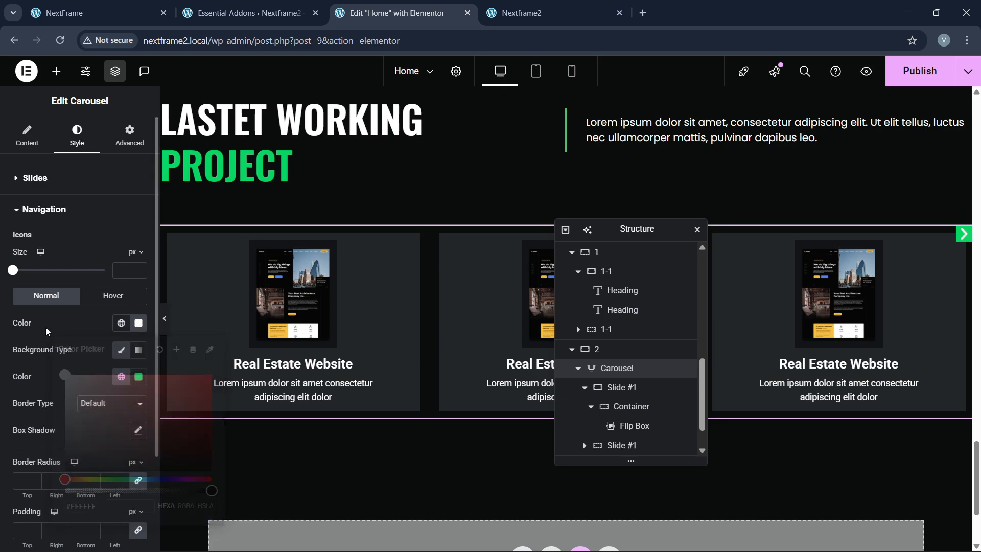
Step: Set the arrow icon size to 25 and linked padding to 12 px
click(142, 268)
text(17)
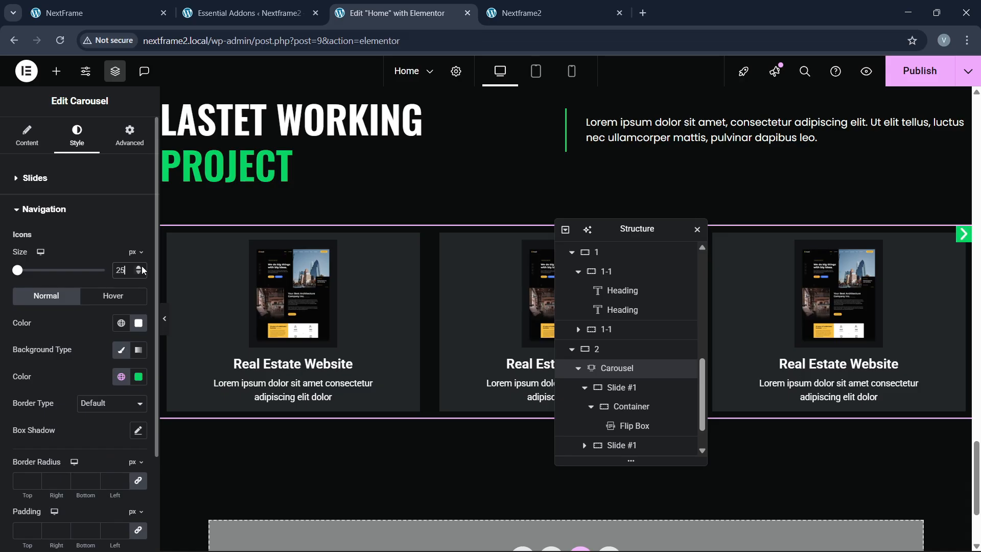
scroll(42, 368, down, 2)
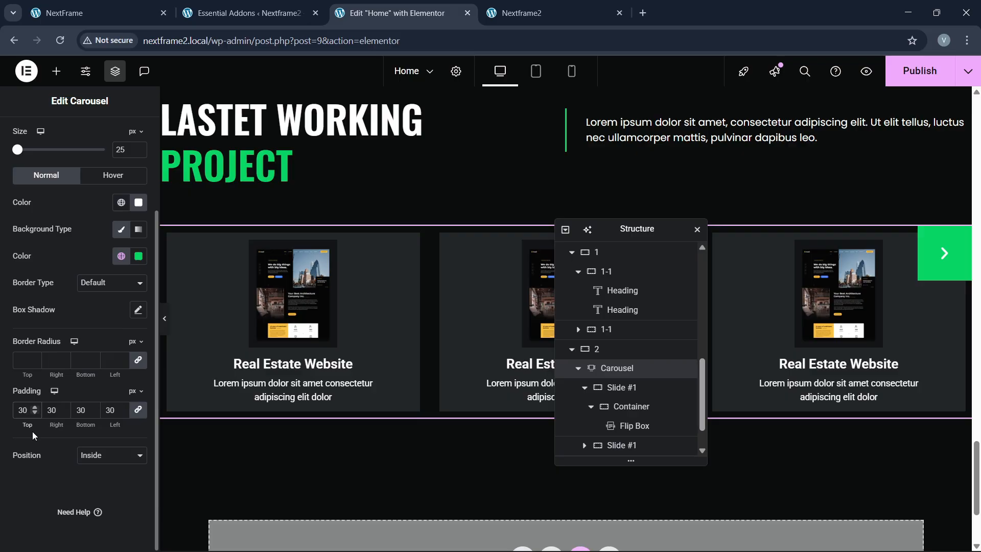
text(10)
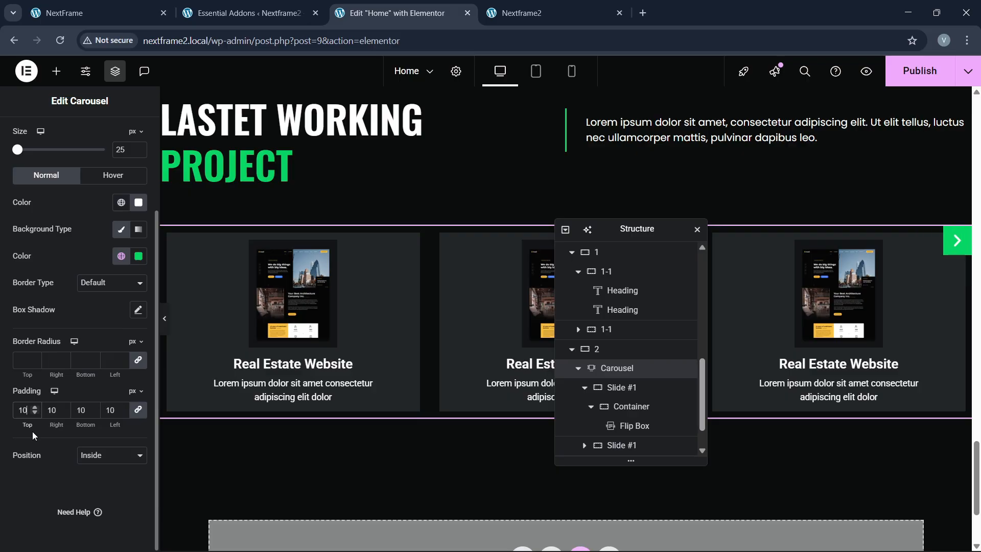
key(BackSpace)
key(BackSpace)
text(15)
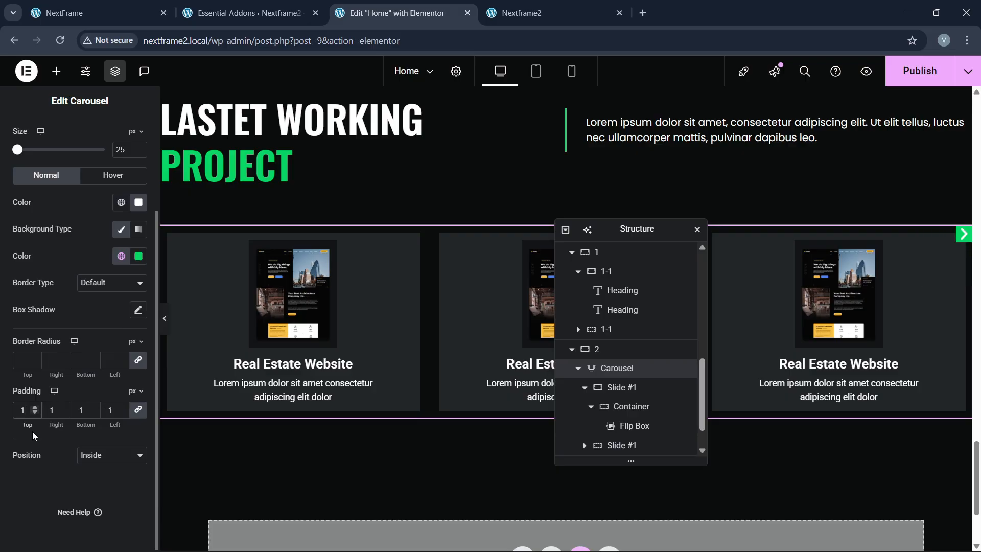
key(BackSpace)
key(BackSpace)
text(10)
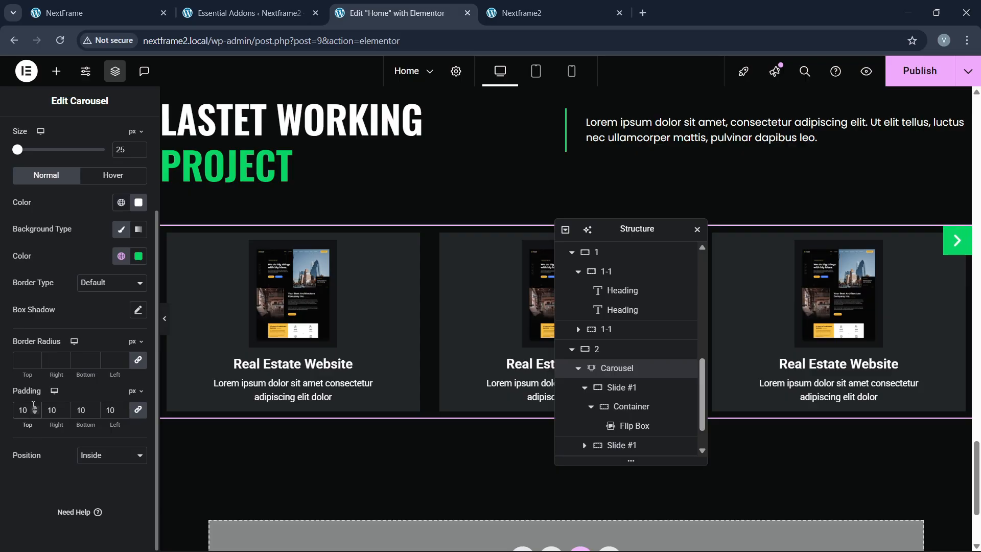
click(35, 407)
click(35, 407)
scroll(35, 337, up, 3)
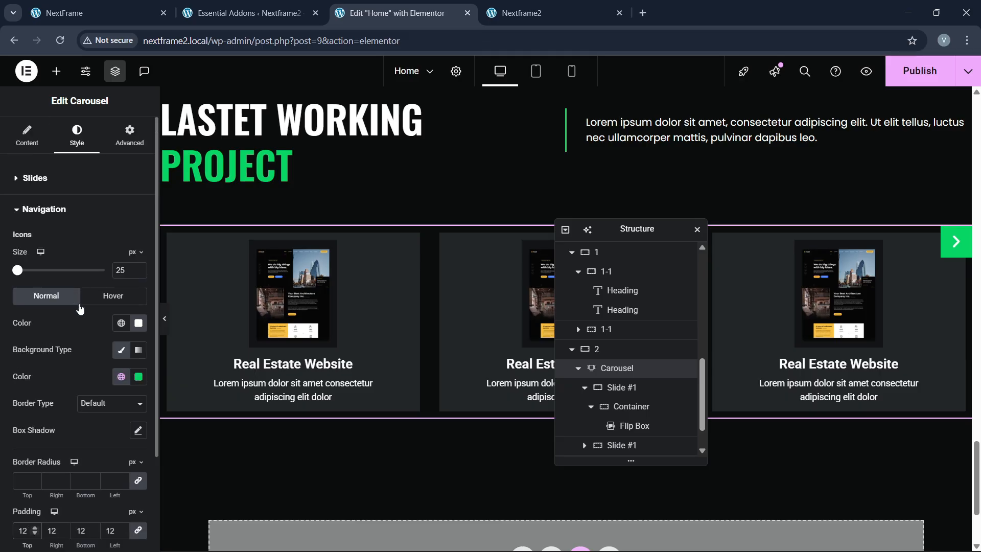
Step: Set the previous arrow's vertical position to -7 em
click(27, 137)
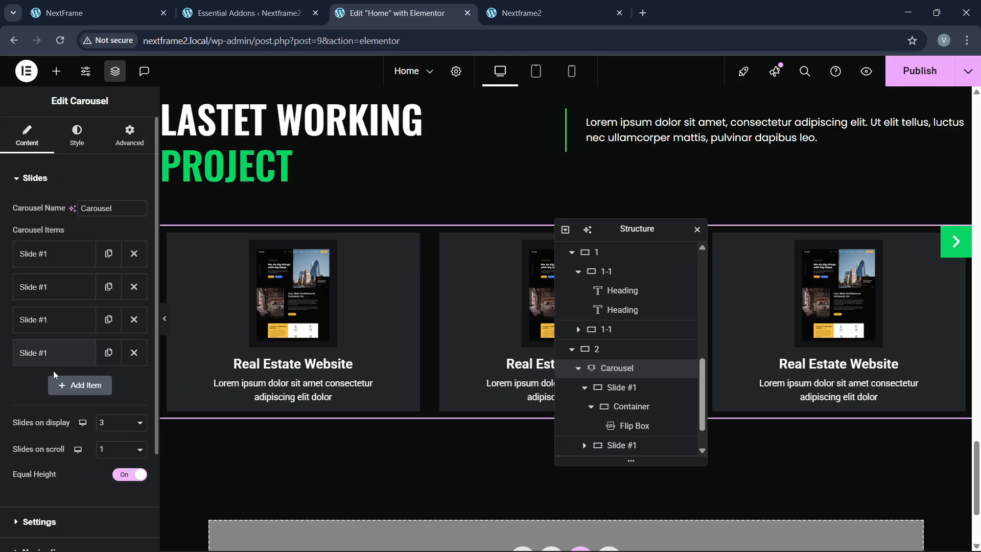
scroll(51, 373, down, 2)
scroll(51, 462, up, 1)
scroll(52, 462, down, 1)
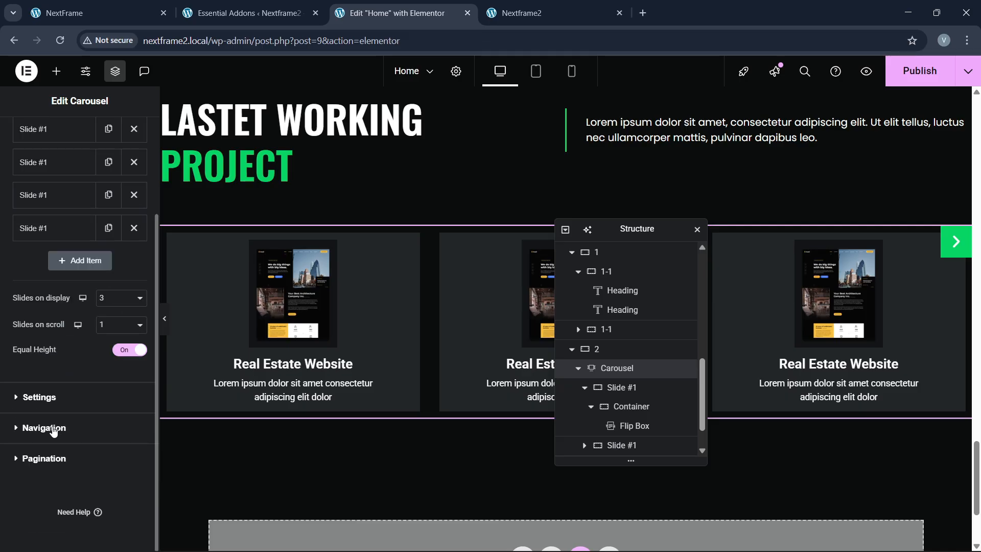
click(49, 429)
scroll(67, 397, down, 1)
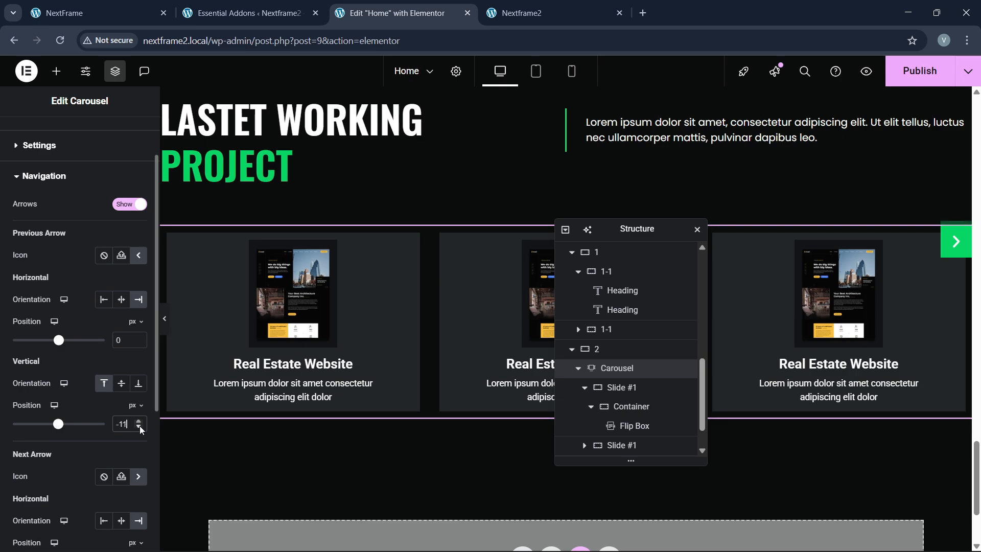
key(BackSpace)
key(BackSpace)
key(BackSpace)
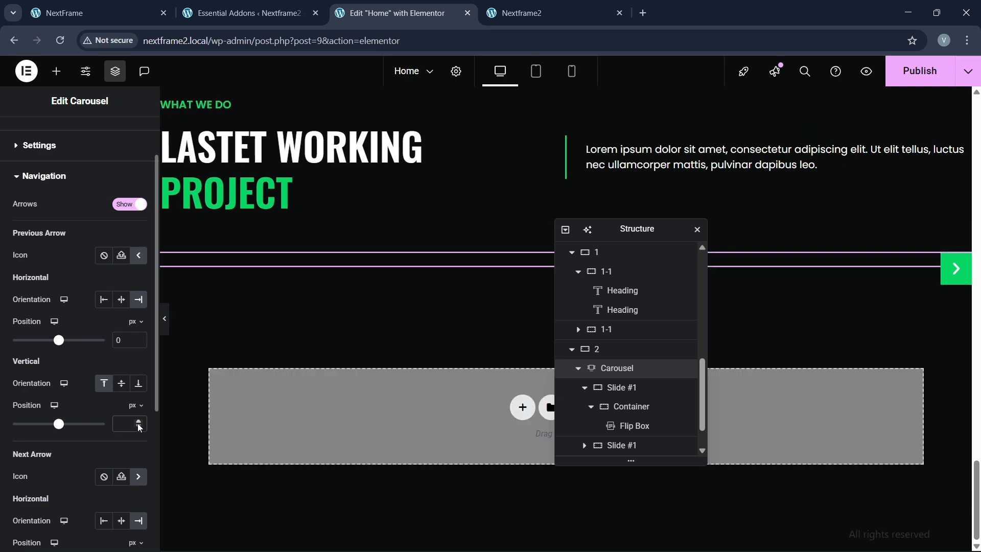
click(137, 406)
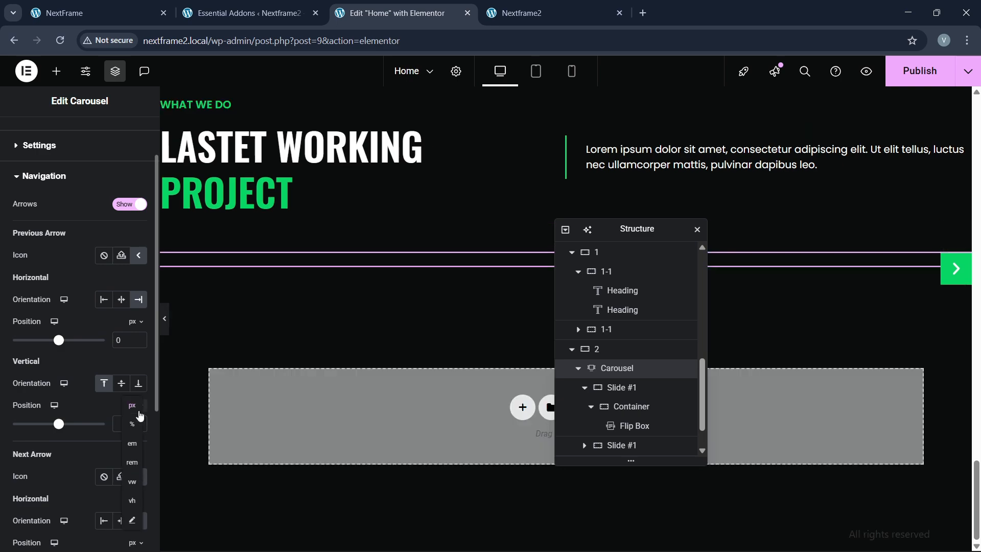
click(132, 444)
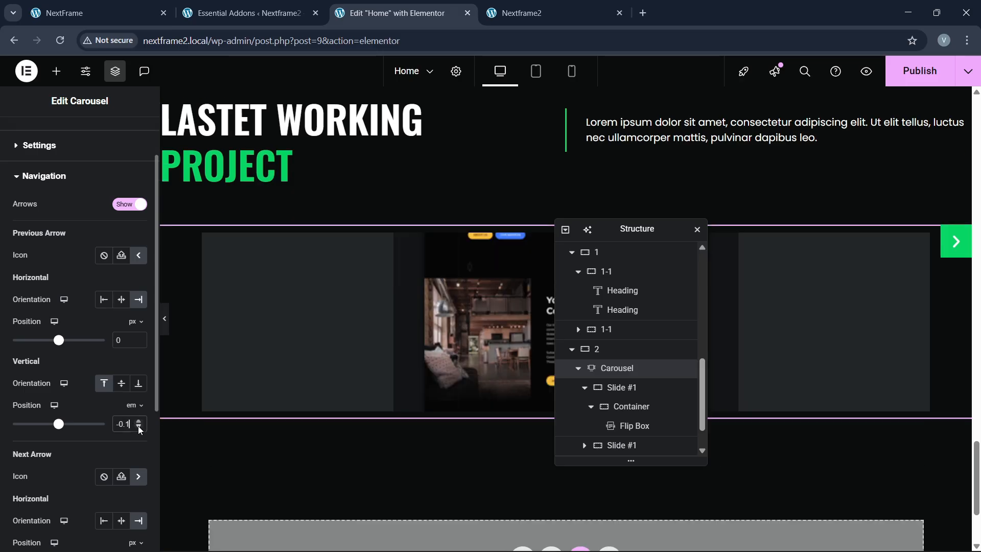
click(139, 428)
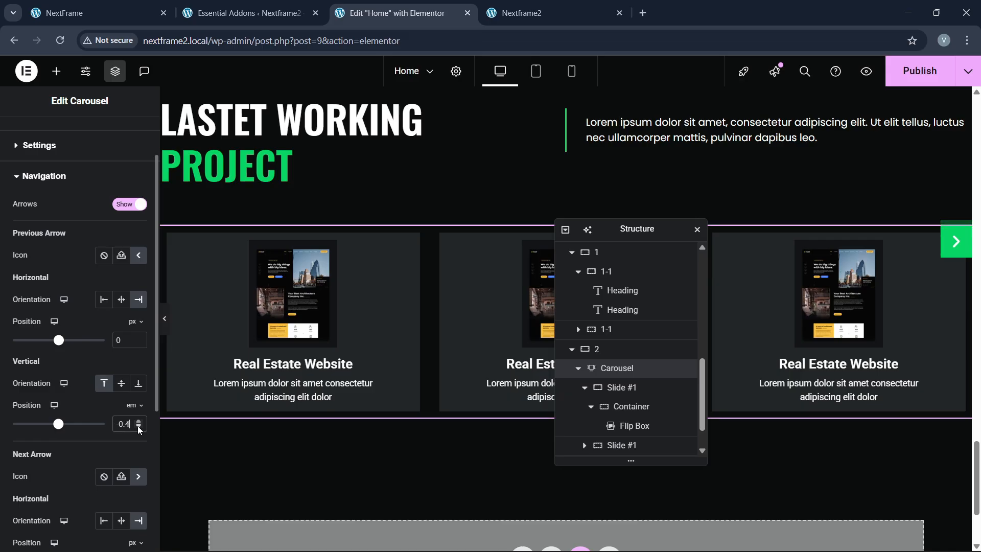
drag(138, 428, 139, 428)
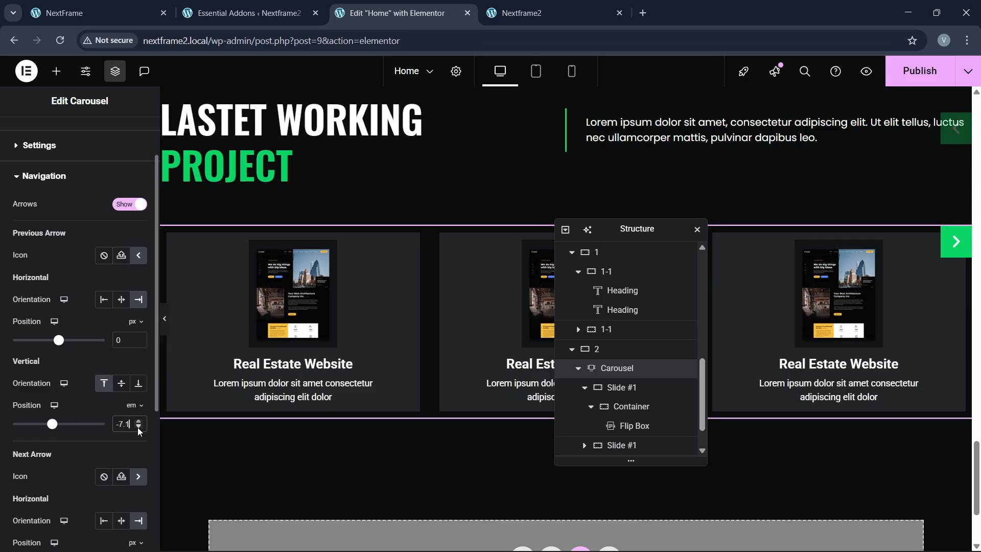
click(139, 422)
Step: Adjust the previous arrow's horizontal position to slide it left
scroll(54, 444, down, 4)
scroll(54, 443, up, 1)
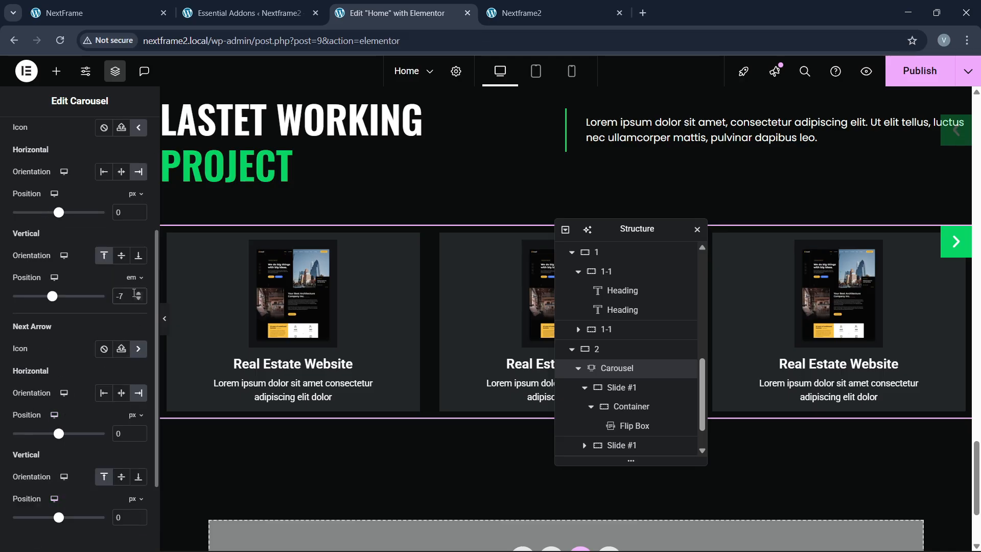
scroll(133, 276, up, 2)
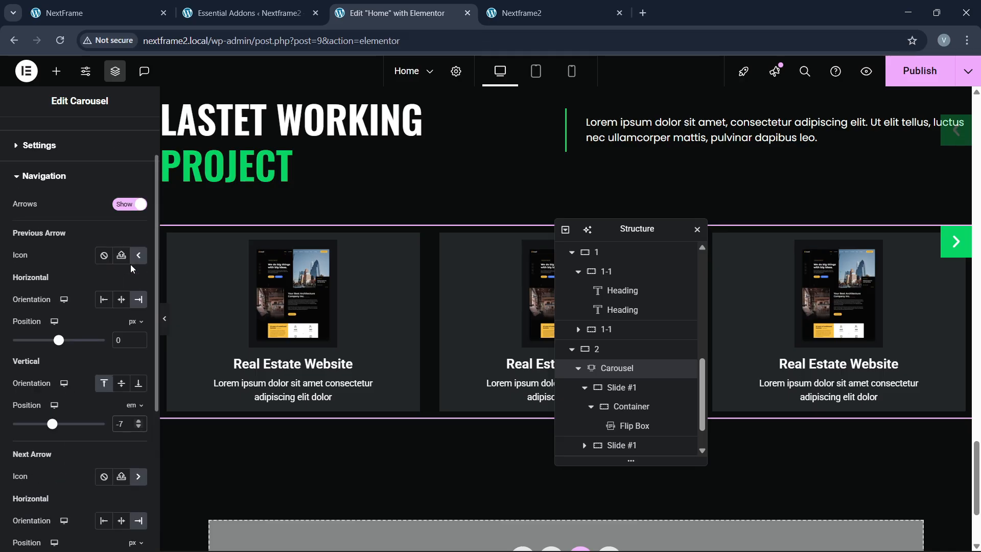
click(137, 342)
click(137, 338)
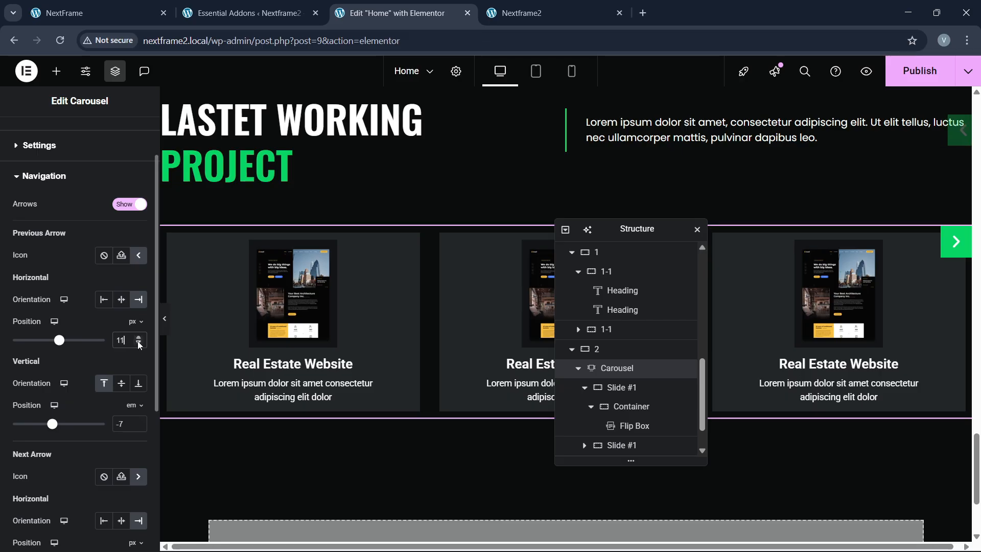
drag(138, 345, 139, 345)
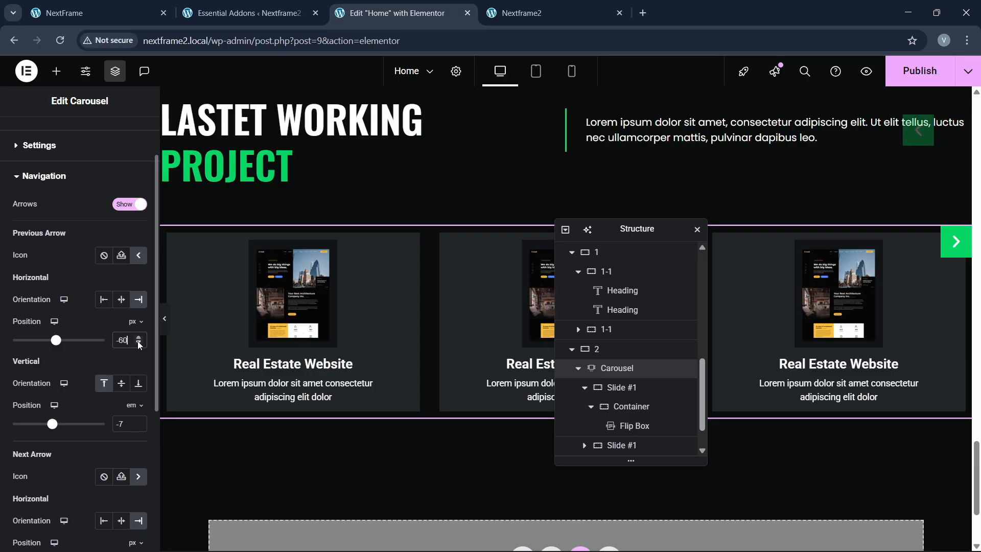
Step: Switch the next arrow's horizontal position to em and slide it left
scroll(62, 381, down, 4)
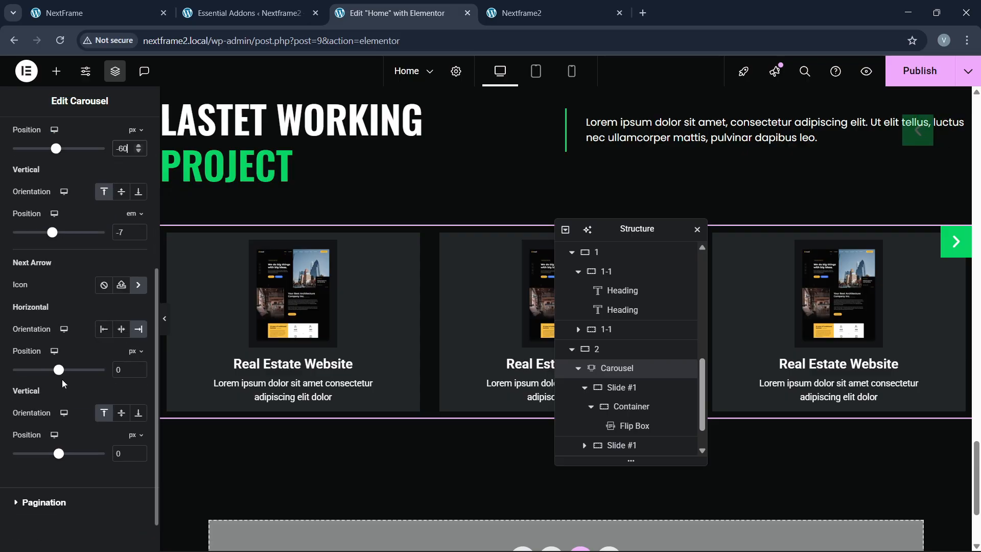
click(138, 352)
click(134, 390)
drag(139, 374, 139, 374)
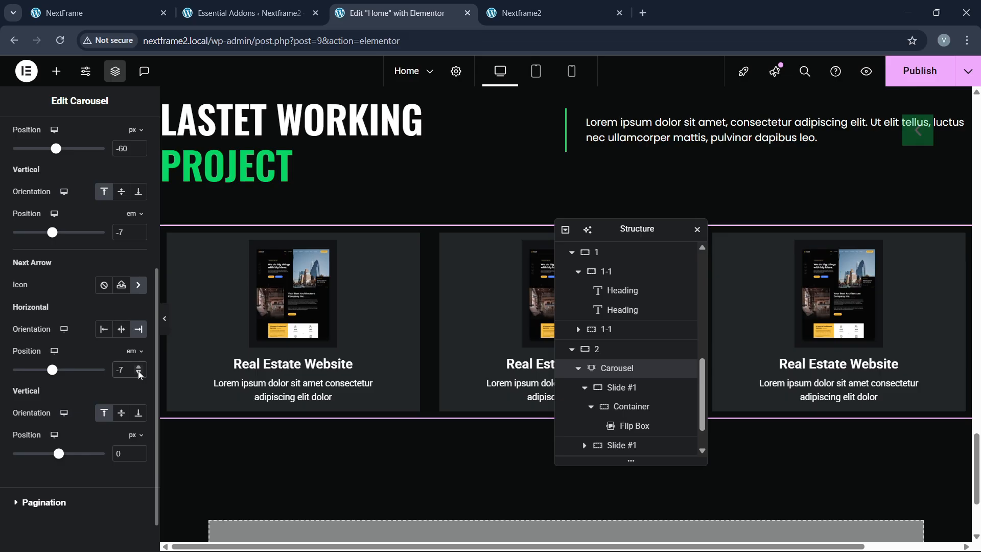
scroll(583, 342, up, 1)
scroll(802, 326, up, 2)
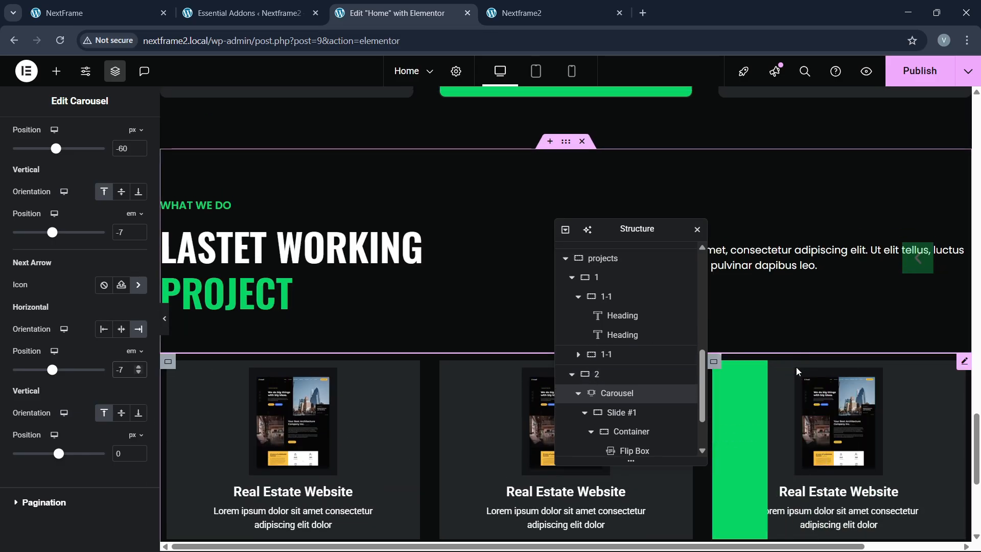
scroll(863, 348, down, 1)
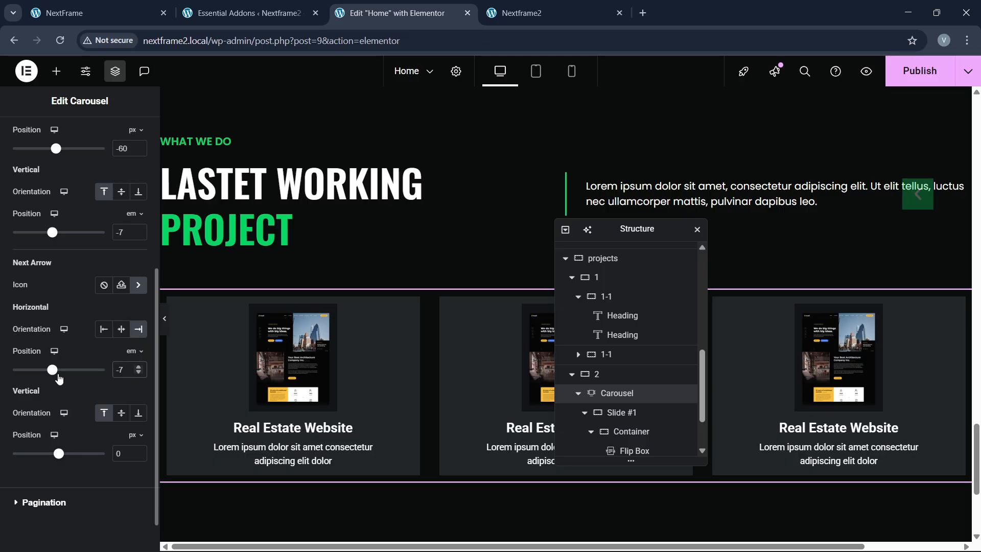
key(BackSpace)
key(BackSpace)
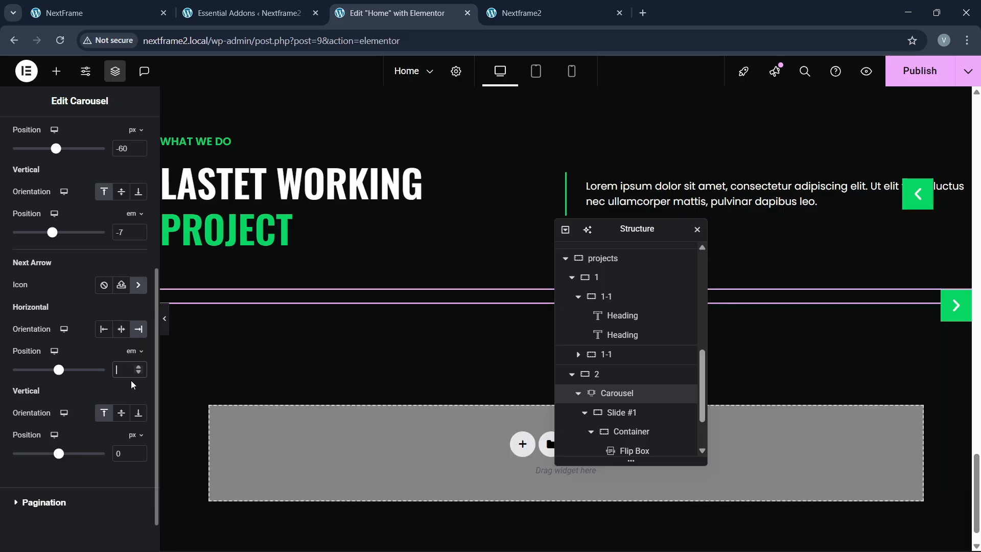
Step: Raise the next arrow to -7 em vertically, beside the previous arrow
click(136, 436)
click(132, 473)
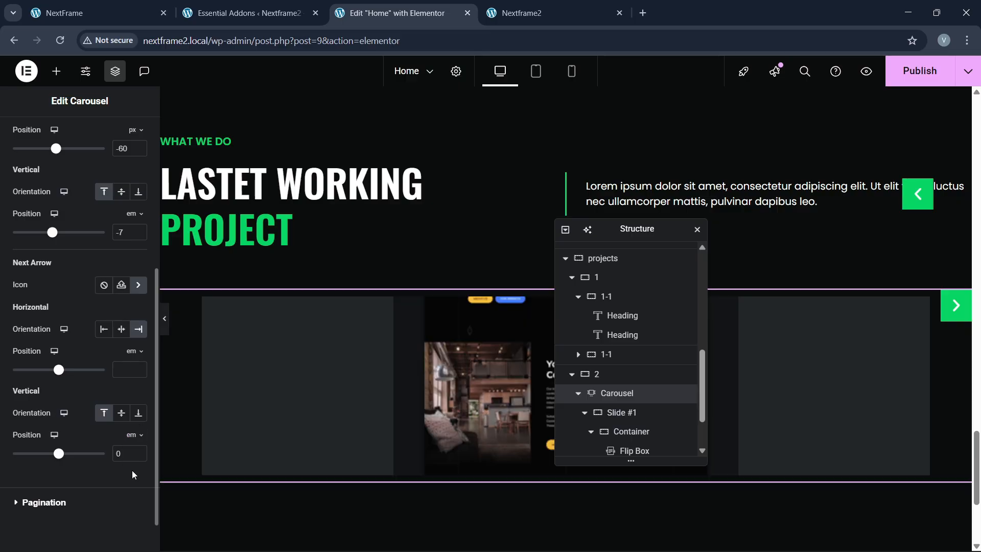
scroll(79, 429, down, 1)
drag(139, 413, 139, 413)
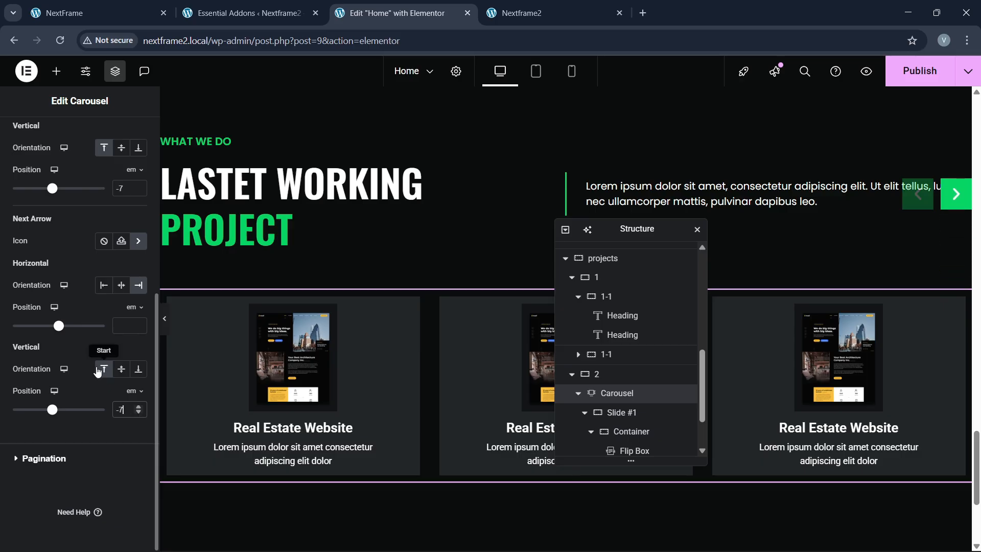
scroll(97, 363, up, 4)
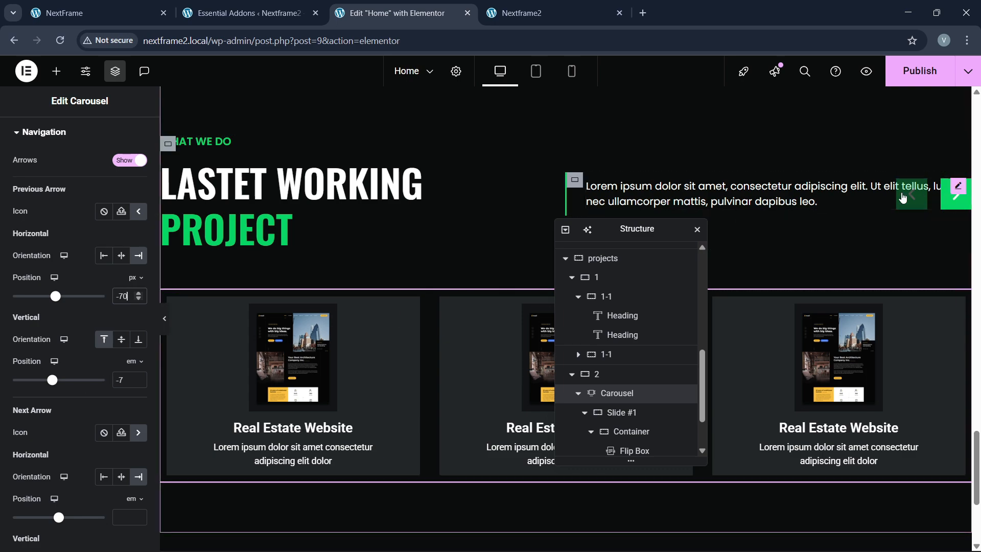
Step: Give the intro paragraph a custom width of about 76%
click(872, 192)
click(129, 135)
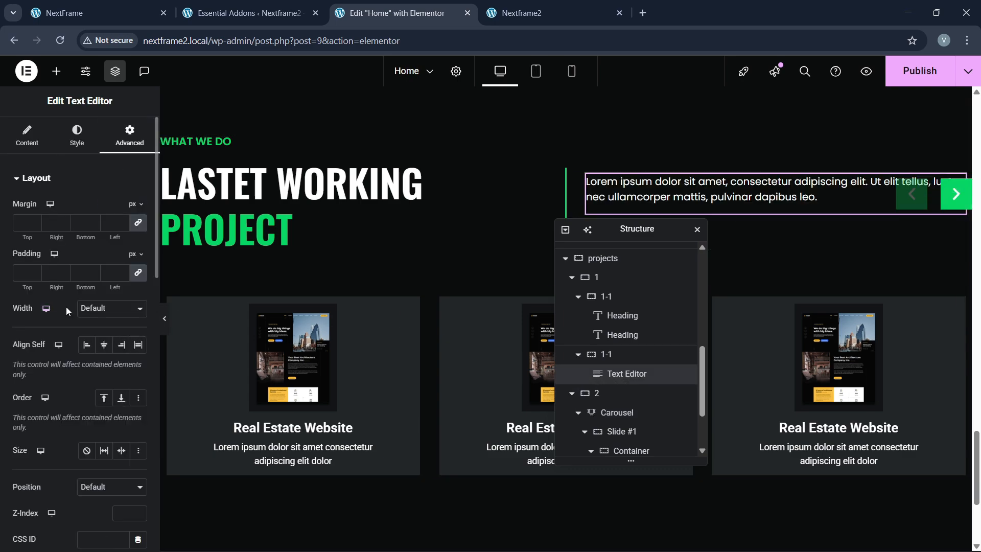
click(110, 308)
click(87, 362)
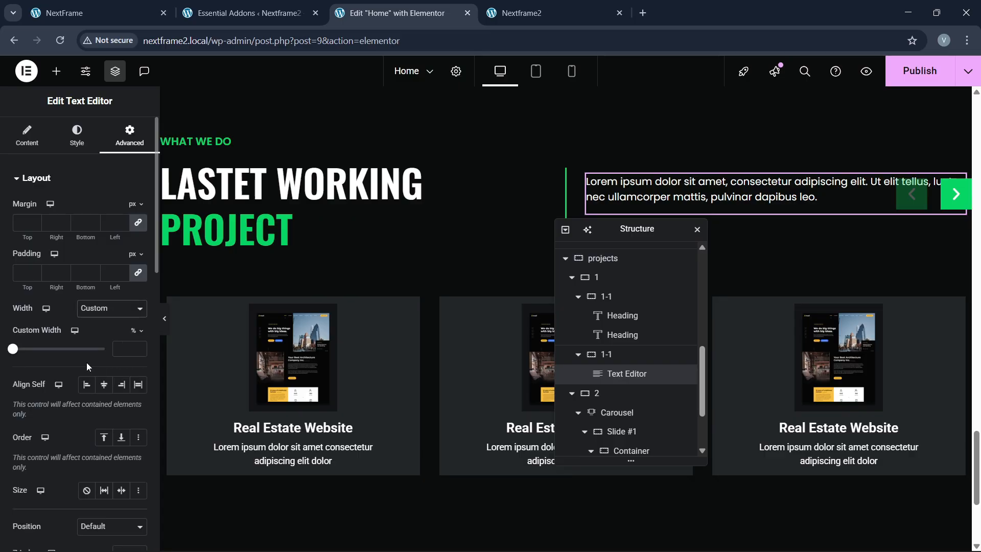
drag(14, 351, 84, 351)
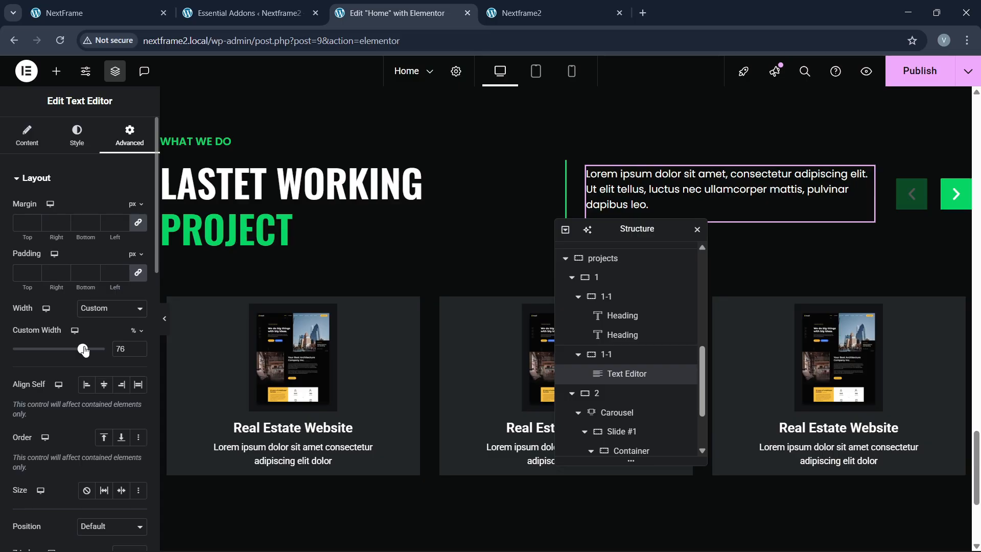
scroll(389, 291, down, 3)
scroll(394, 304, up, 2)
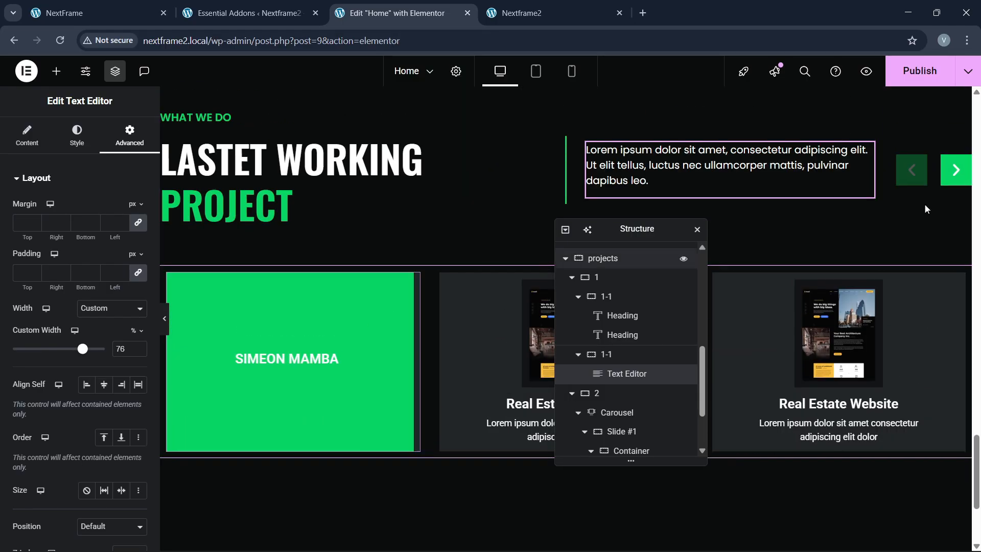
Step: Check the live site, then return to the editor and select the carousel
click(120, 11)
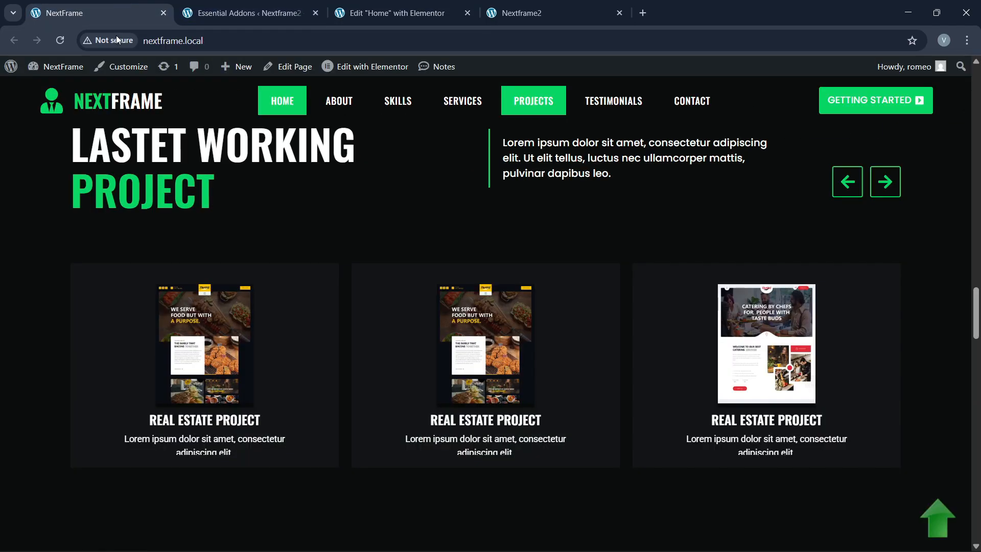
click(390, 13)
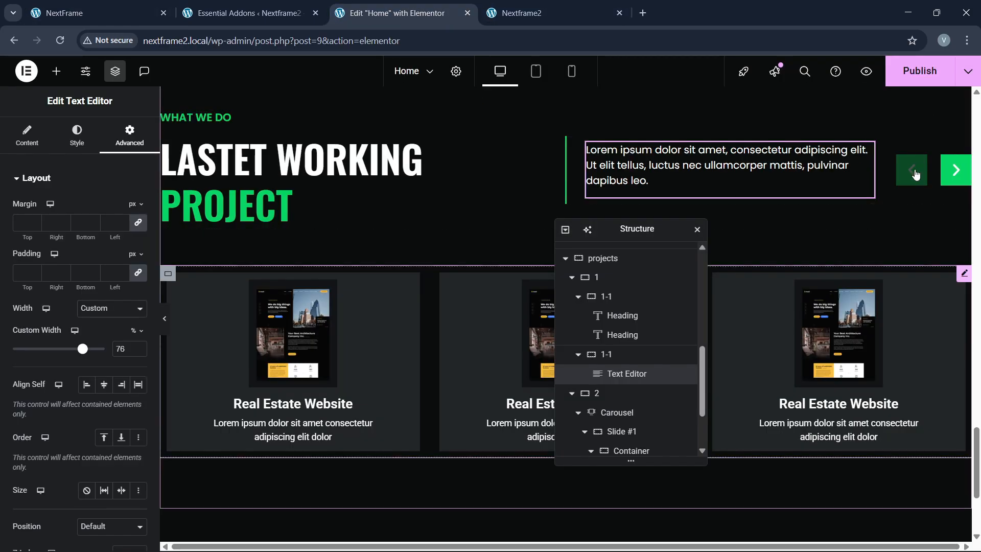
click(77, 144)
scroll(620, 378, up, 3)
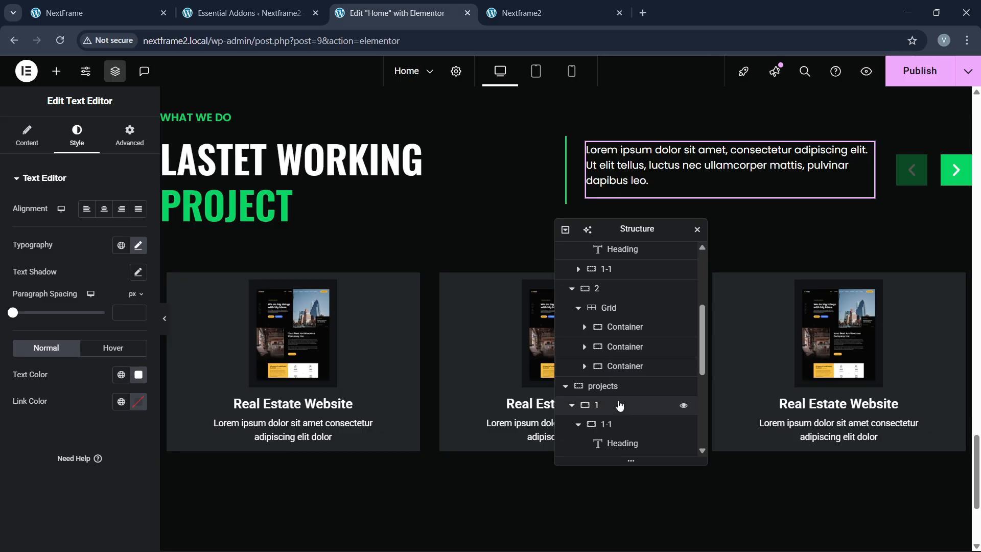
scroll(620, 405, up, 3)
scroll(626, 410, down, 1)
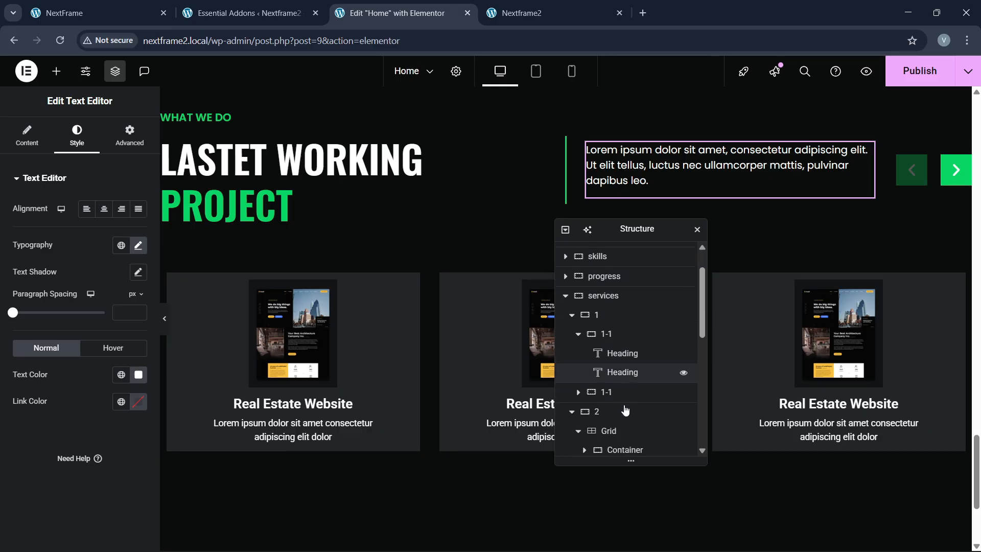
scroll(624, 408, down, 7)
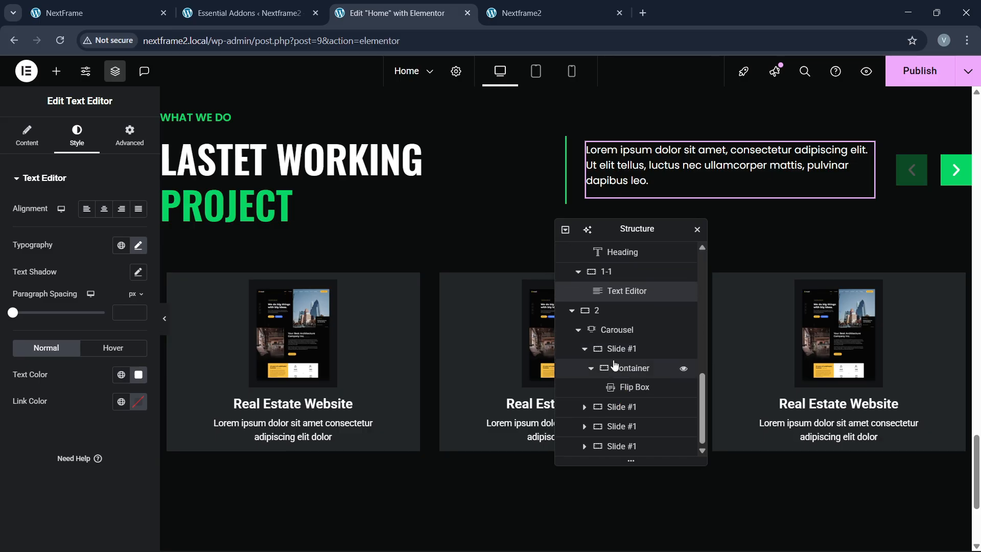
click(616, 329)
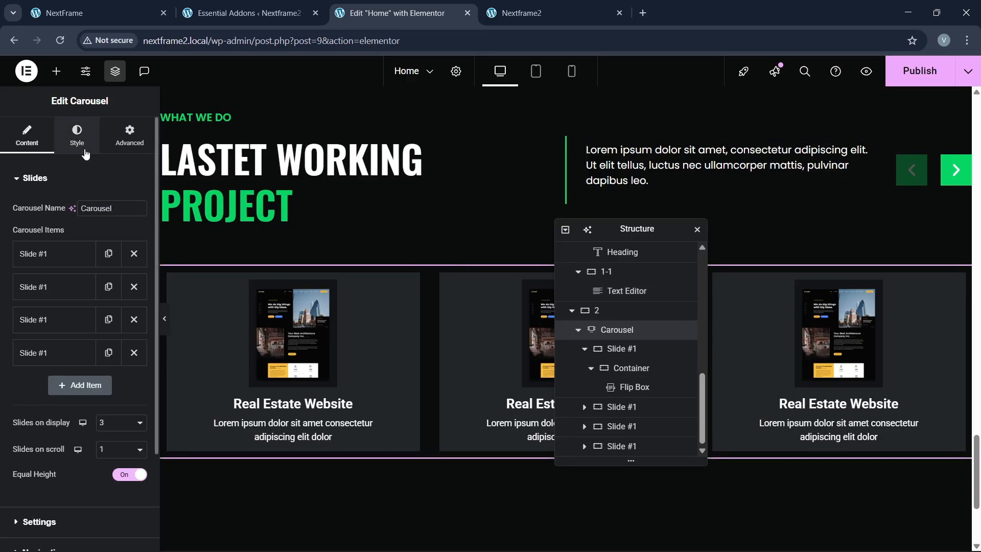
Step: Make the arrow background fully transparent and the arrow icons the global green
click(77, 139)
click(35, 435)
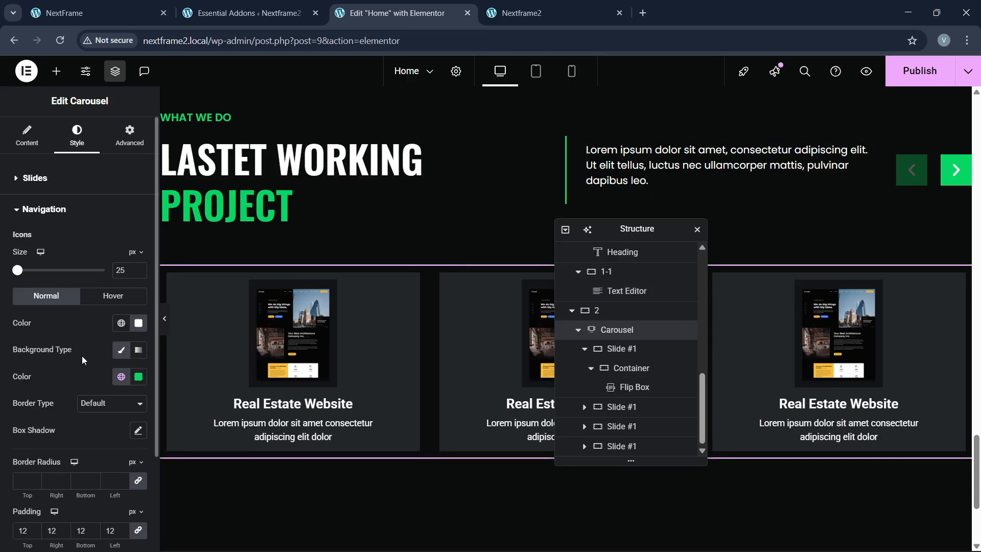
scroll(99, 381, down, 1)
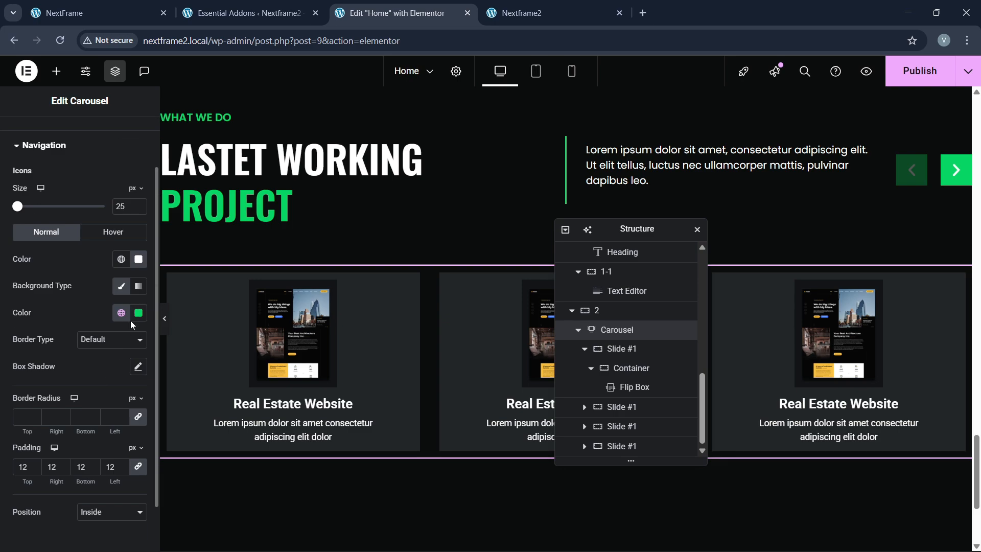
click(138, 313)
drag(146, 484, 67, 481)
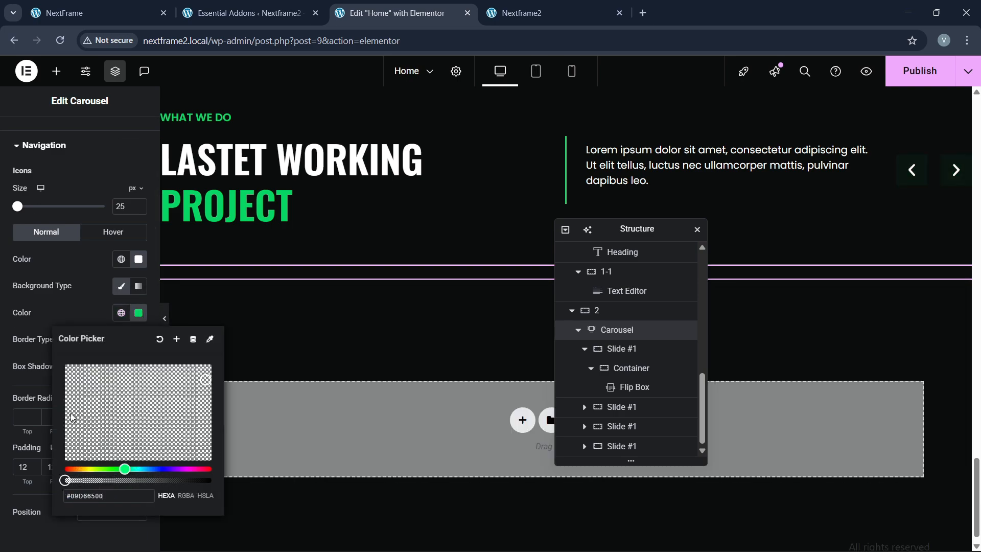
click(93, 308)
click(113, 264)
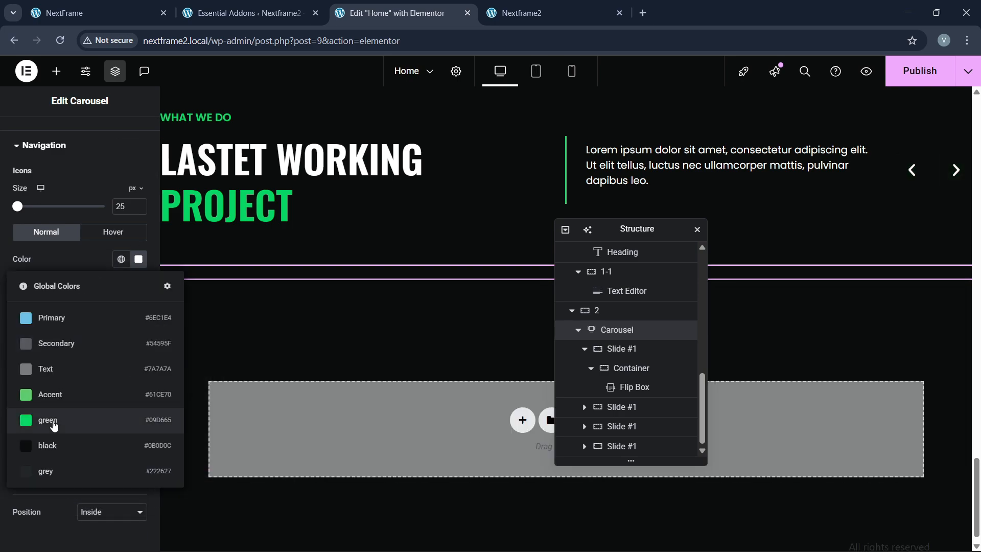
click(51, 420)
Step: Give the arrows a solid 3 px green border
scroll(81, 311, down, 1)
click(96, 285)
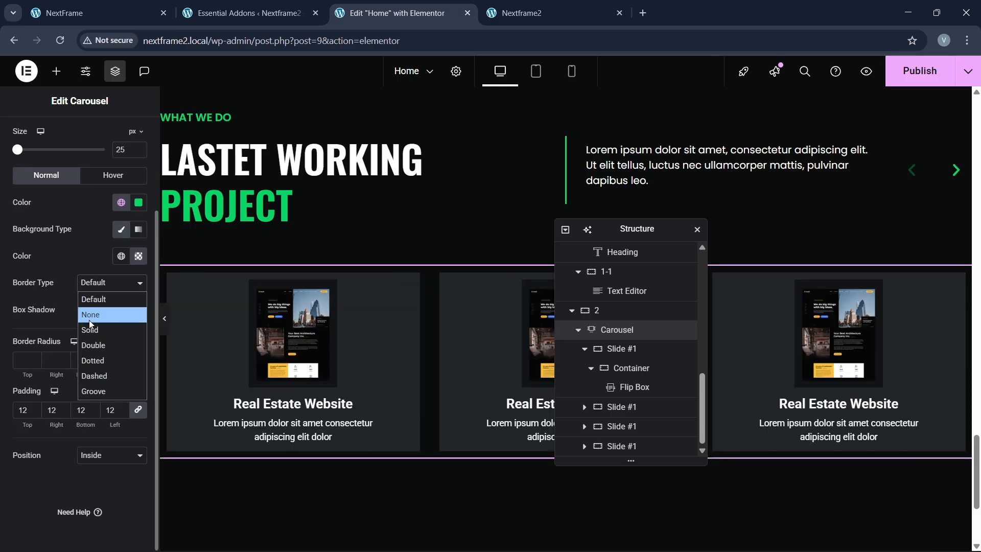
click(92, 327)
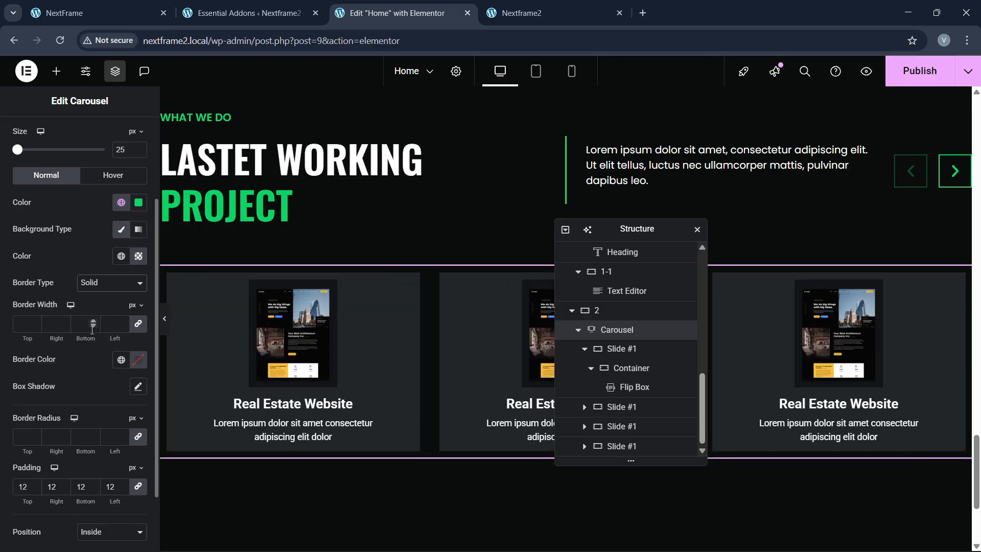
double_click(34, 322)
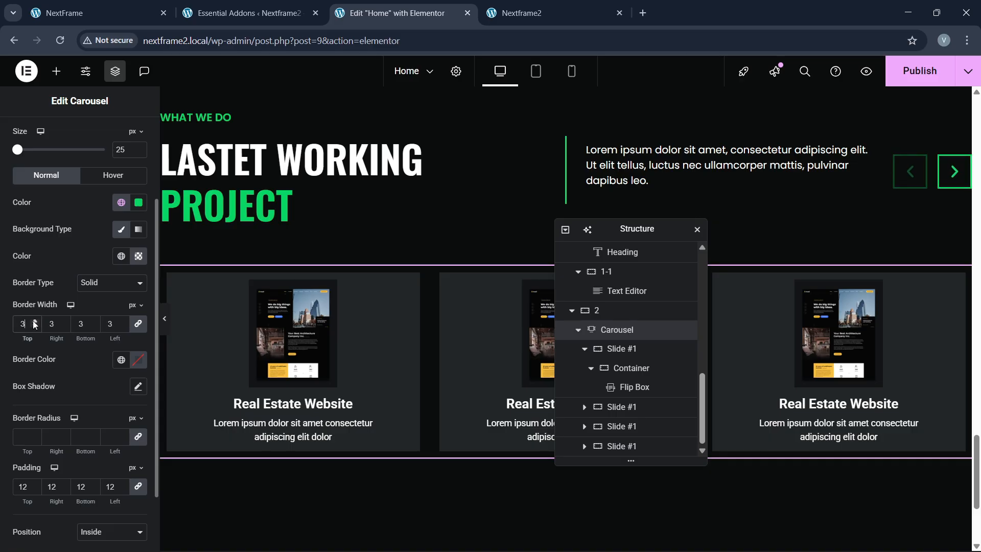
click(121, 361)
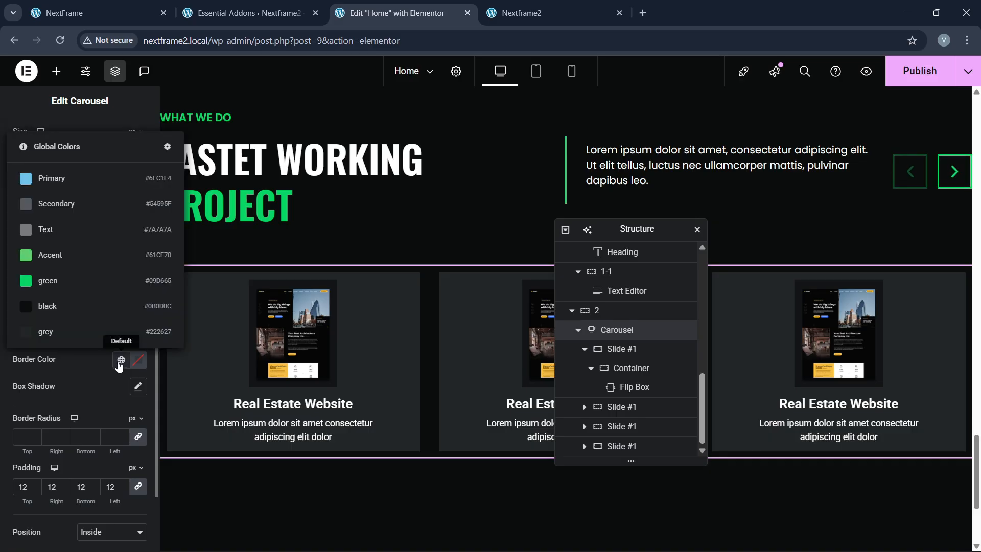
click(64, 286)
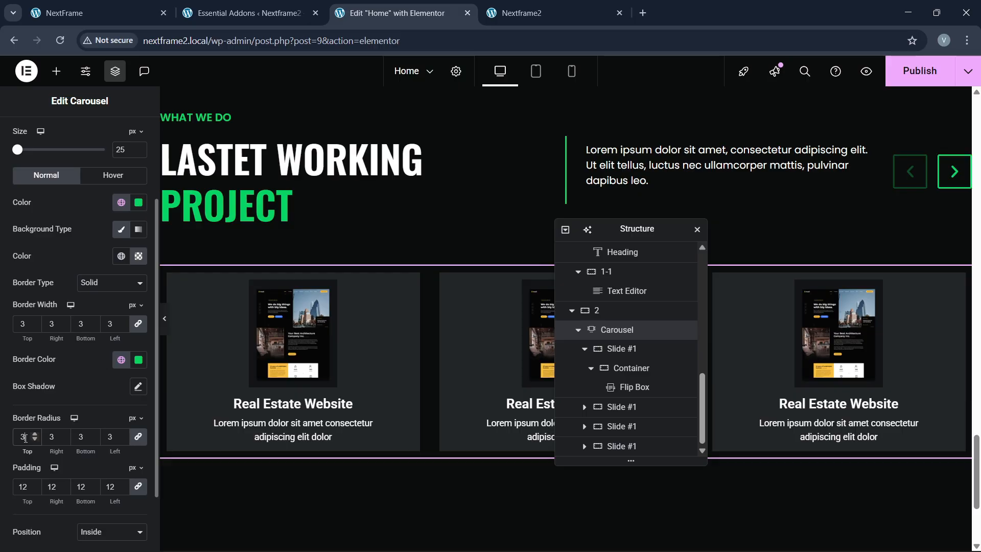
Step: On hover, make the arrow icons white with a green background fill
click(107, 182)
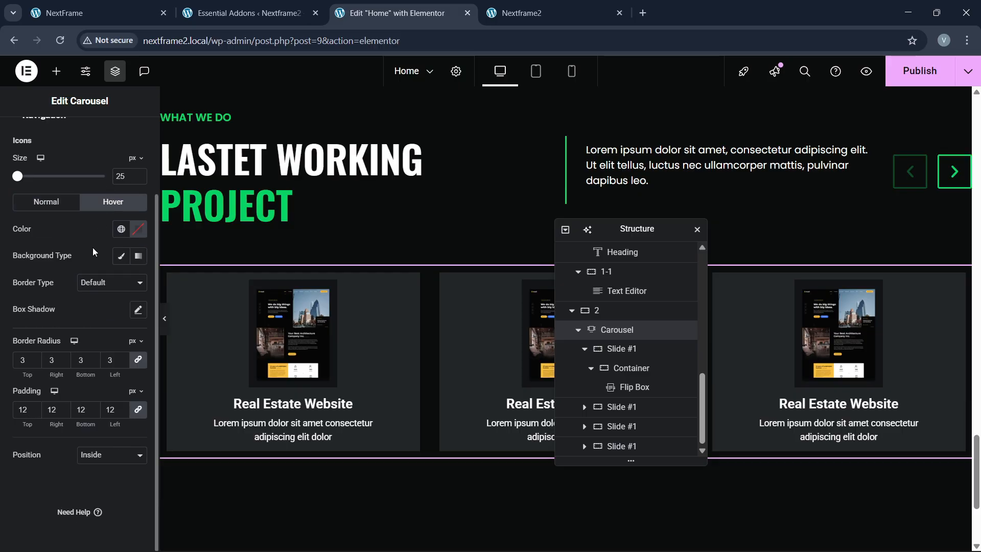
scroll(92, 254, up, 1)
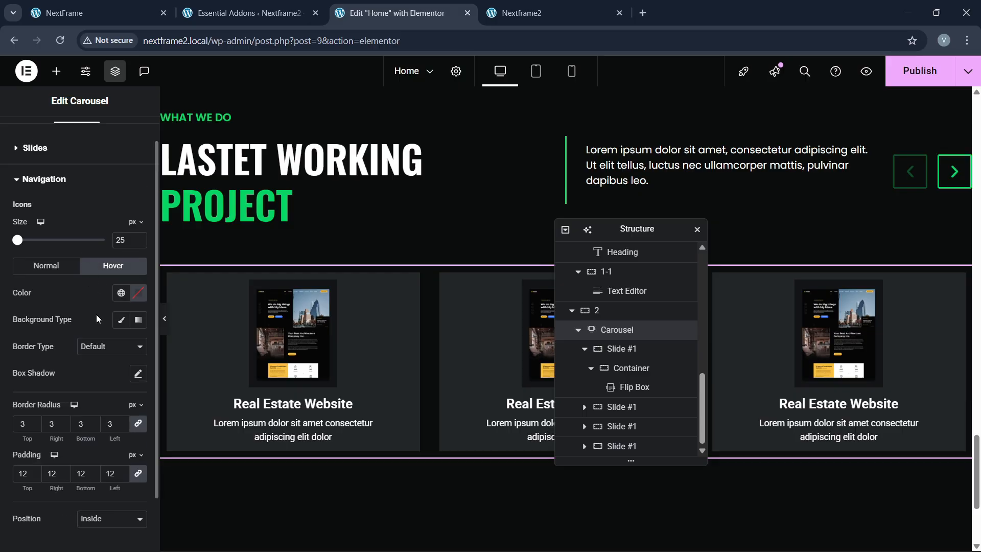
click(138, 293)
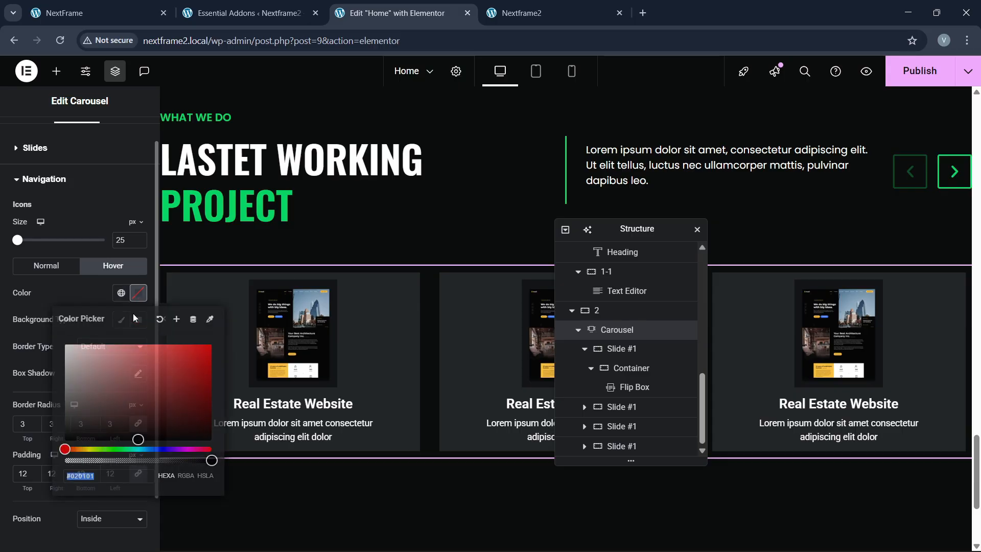
click(50, 315)
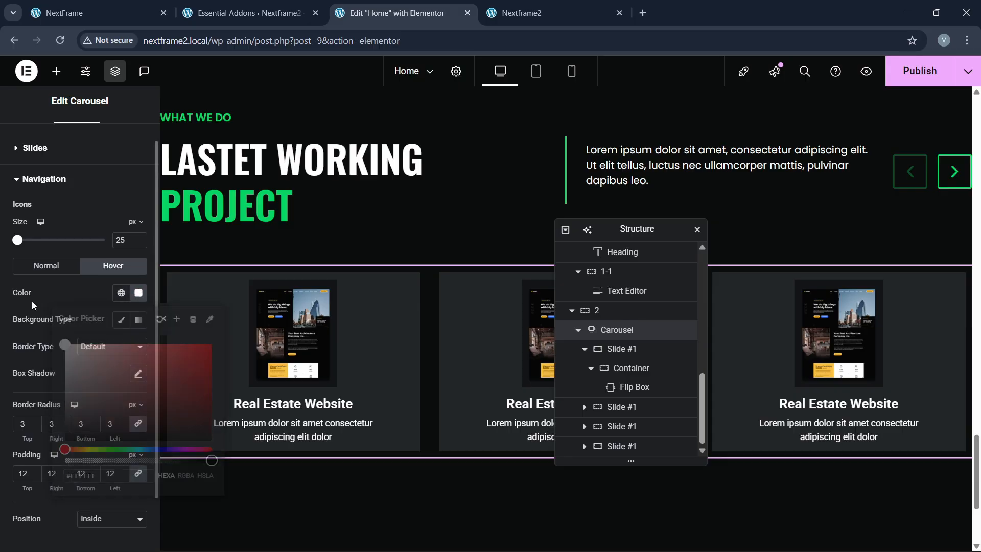
click(120, 321)
click(119, 346)
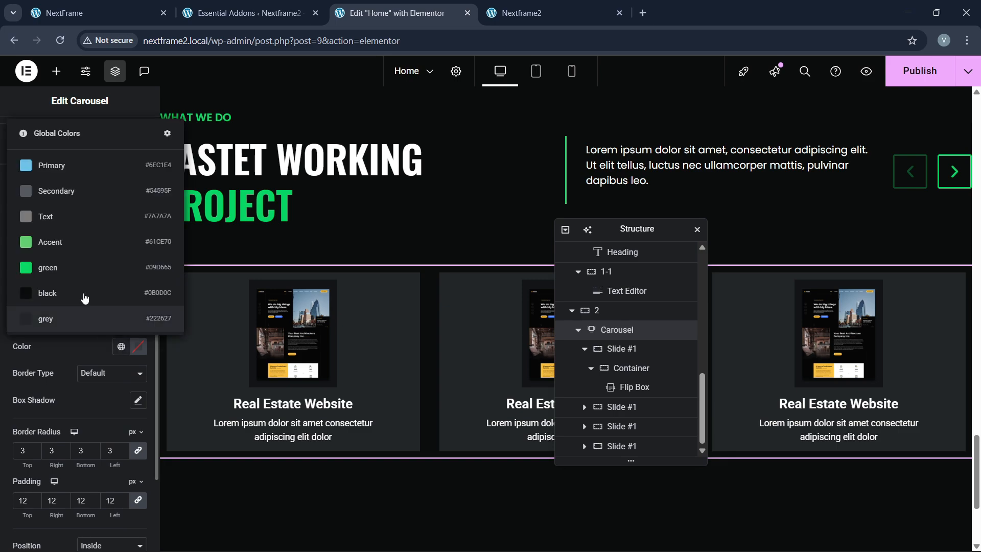
click(82, 268)
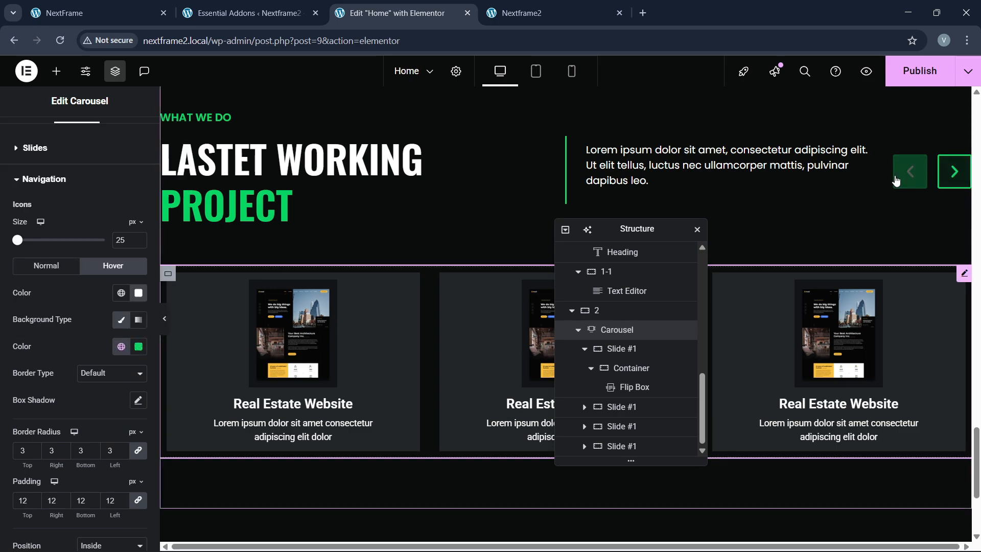
Step: Set the arrow padding to 10 and publish the homepage
scroll(102, 353, down, 2)
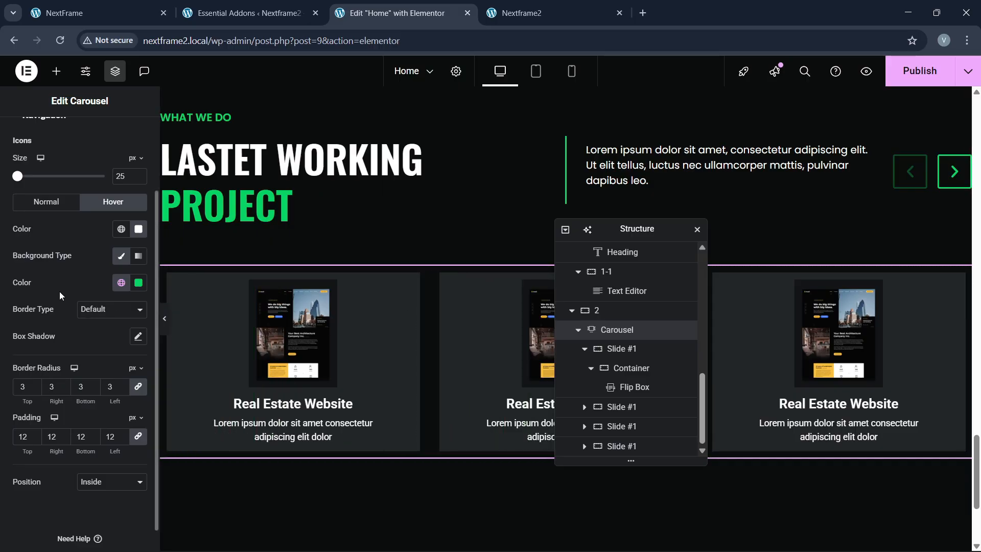
scroll(60, 291, up, 2)
scroll(35, 255, up, 1)
scroll(32, 281, down, 3)
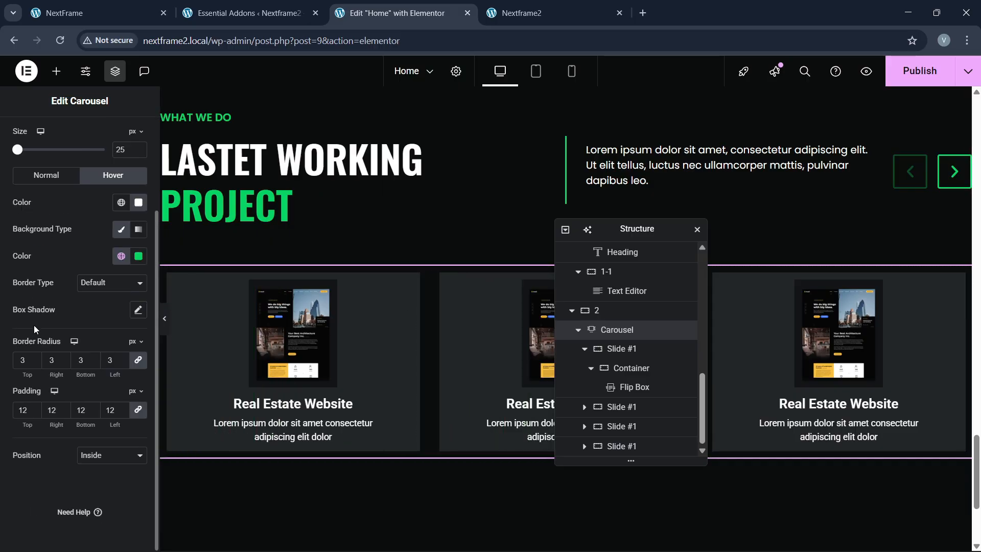
click(35, 413)
click(35, 412)
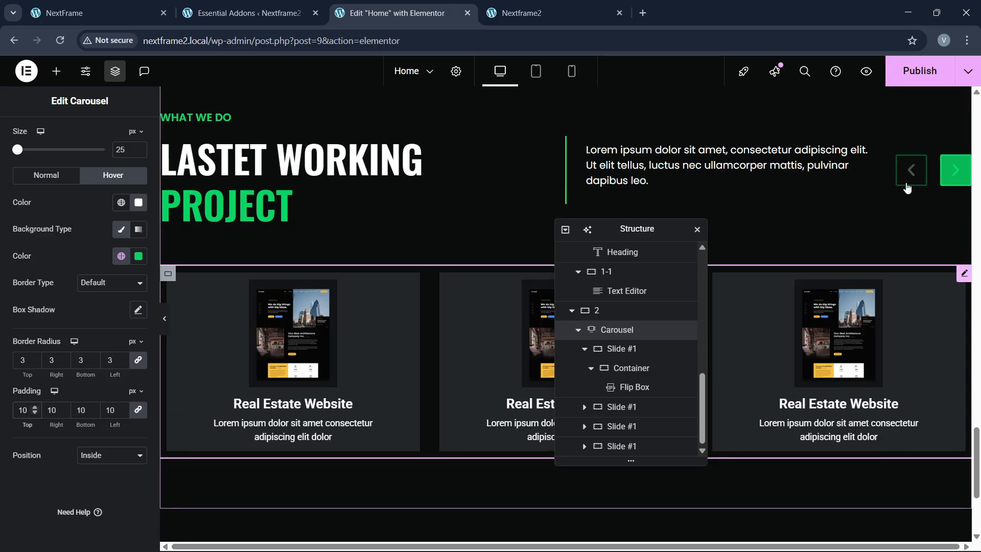
click(920, 70)
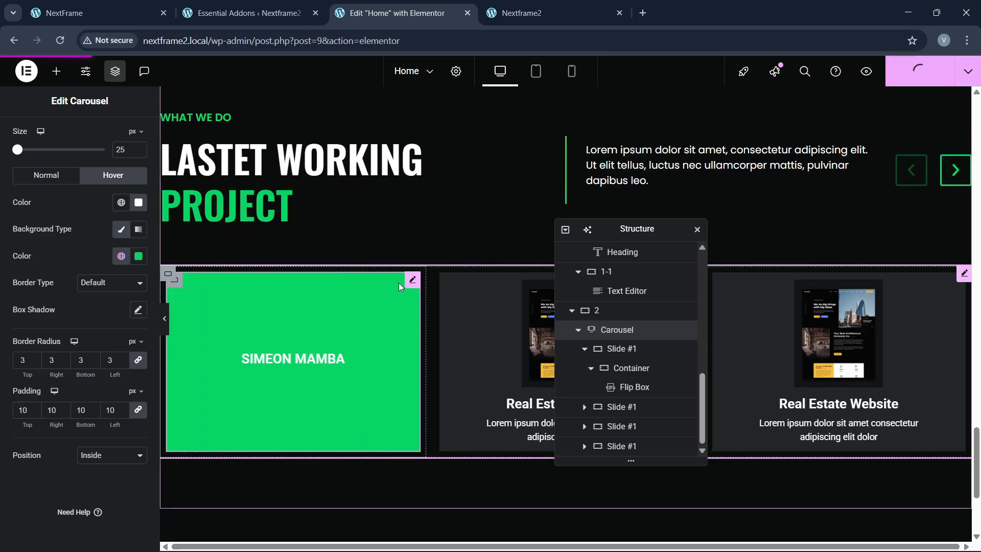
Step: Reload the live homepage in the Nextframe2 tab and scroll to the project carousel
click(552, 7)
click(258, 46)
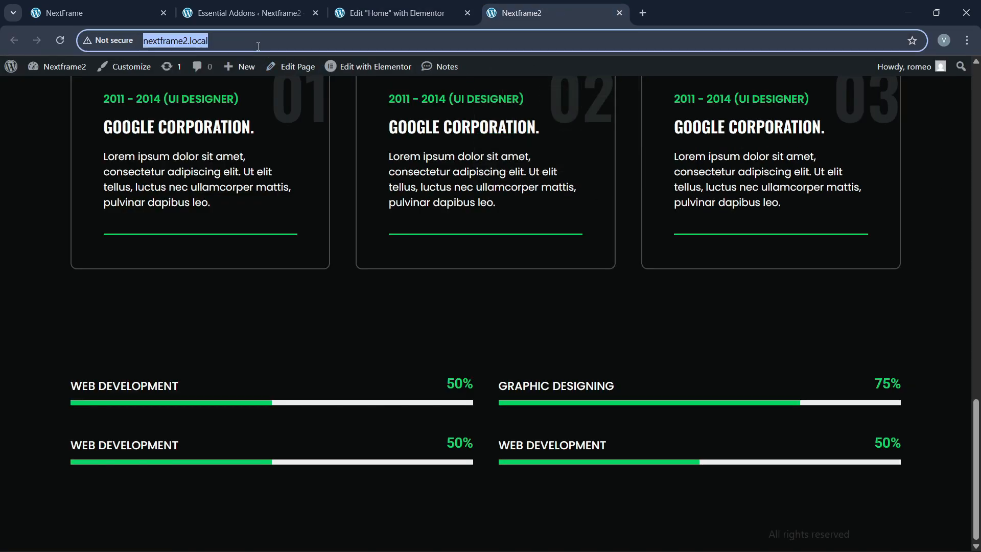
key(Return)
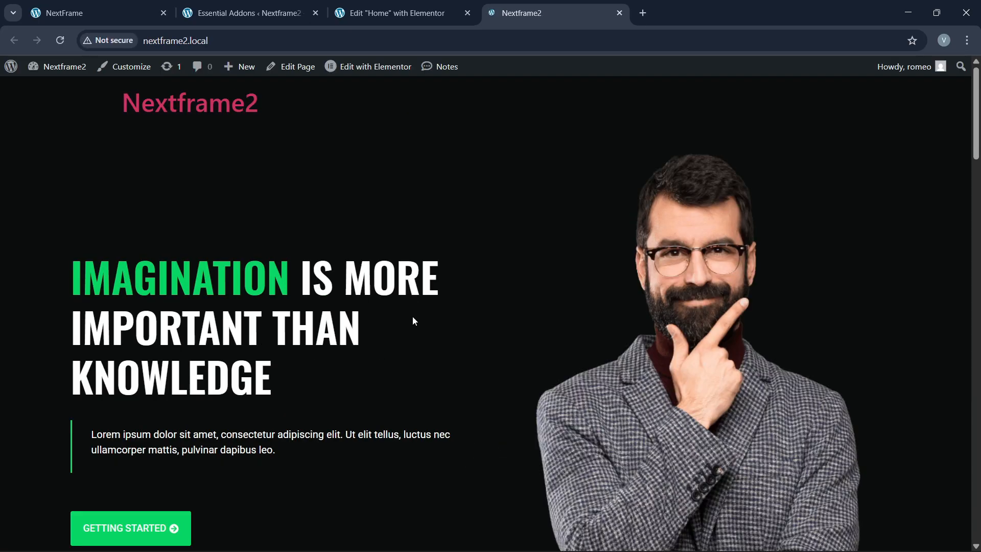
scroll(416, 346, down, 15)
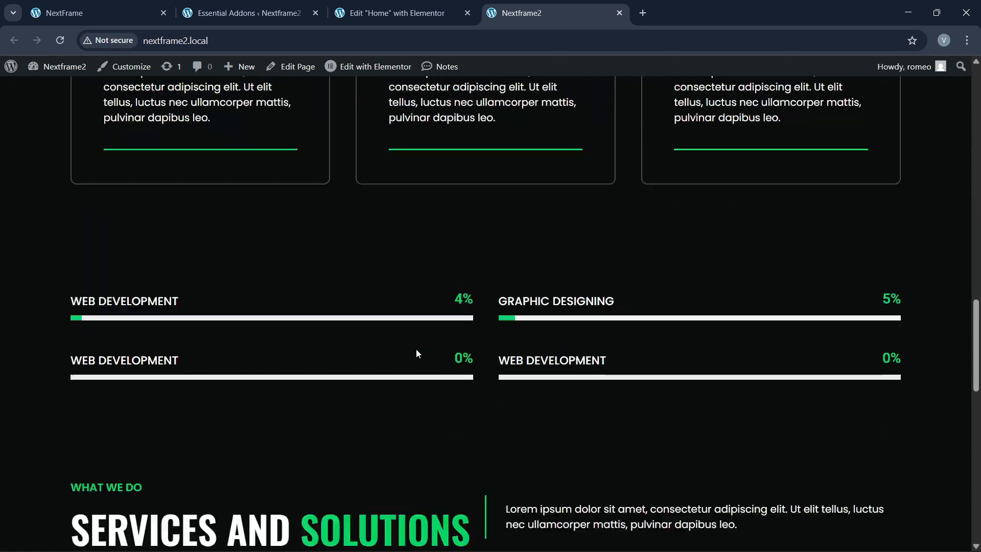
scroll(417, 352, down, 10)
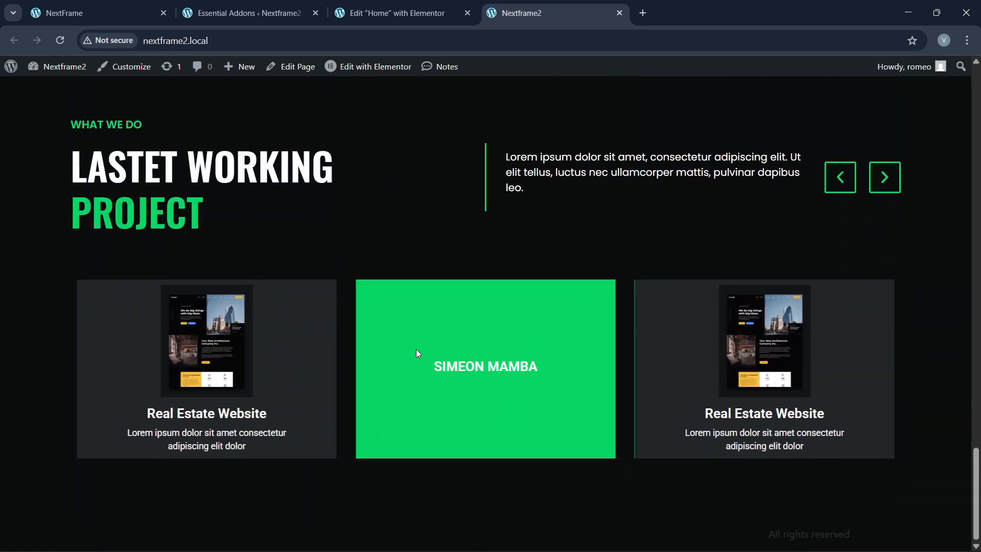
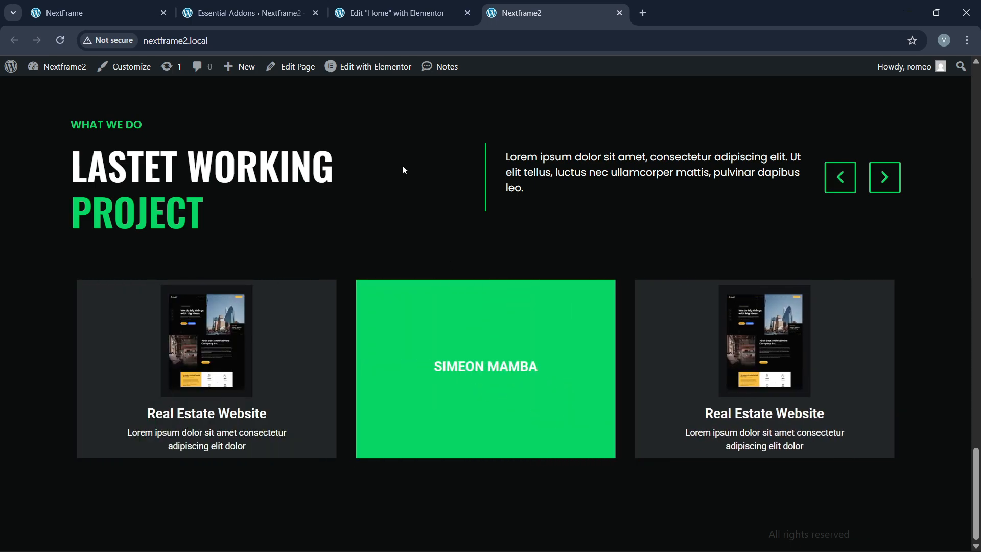
Step: Switch back to the 'Edit "Home" with Elementor' tab
key(ctrl+shift+Tab)
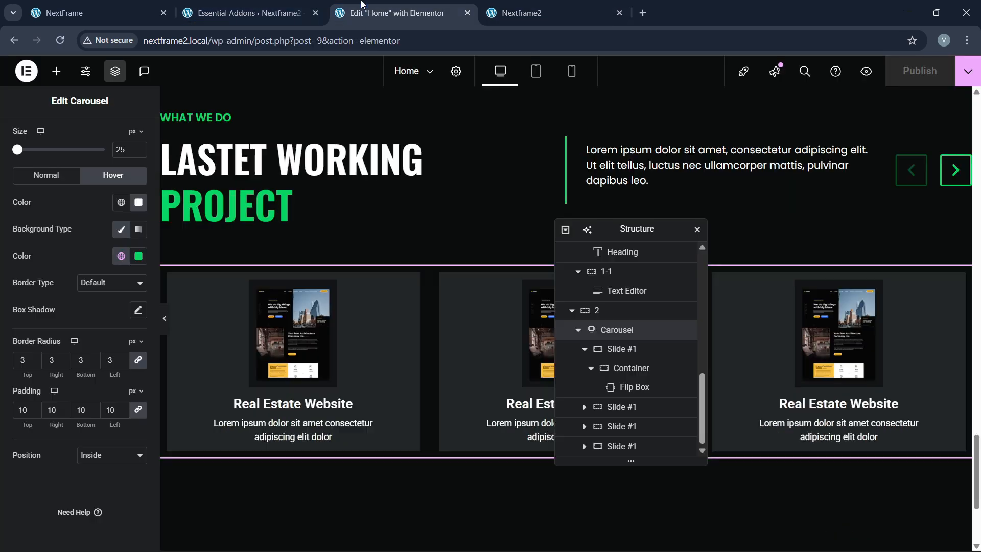
Step: Select the first project card's flip box, dismiss the image optimizer notice and review its content settings
click(407, 321)
click(30, 139)
scroll(69, 404, down, 5)
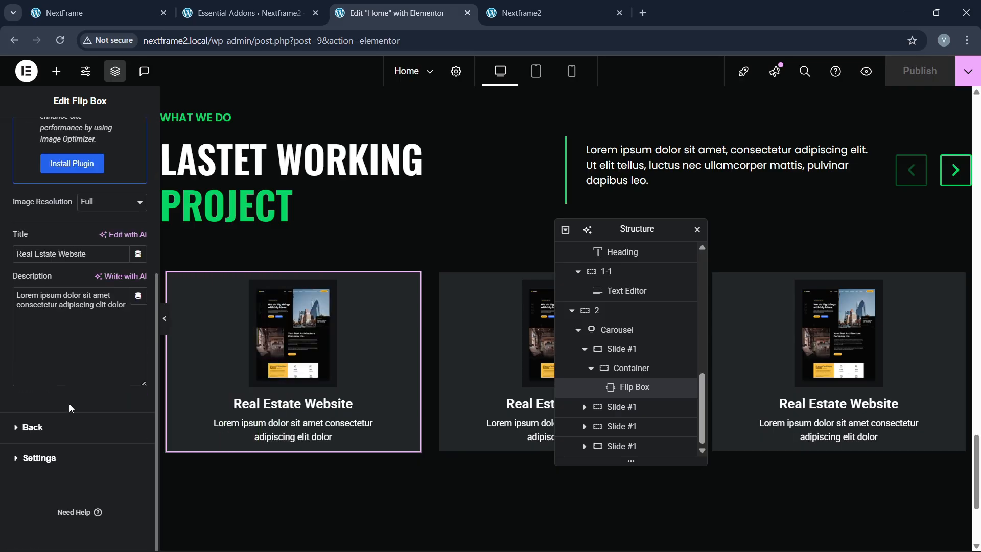
scroll(61, 429, up, 3)
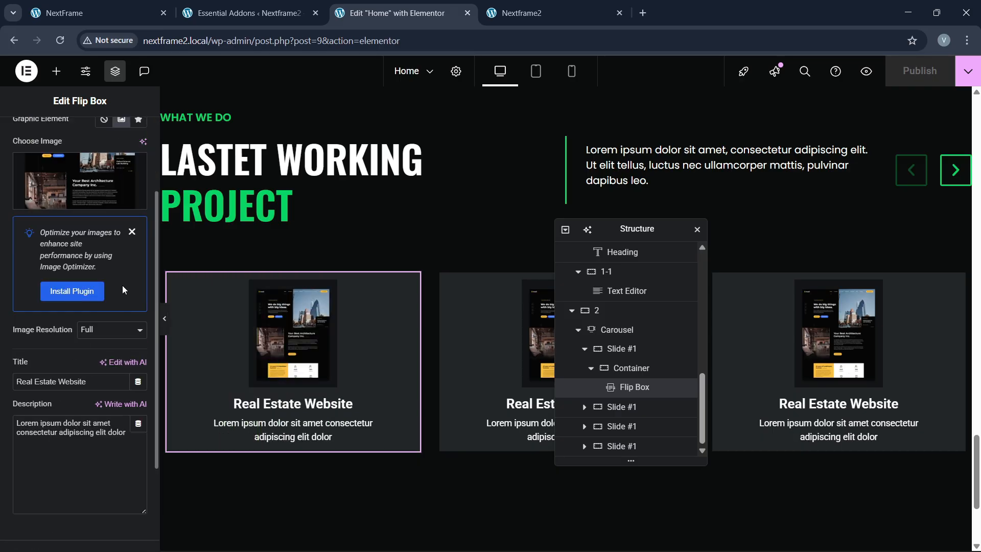
click(132, 232)
scroll(83, 341, down, 3)
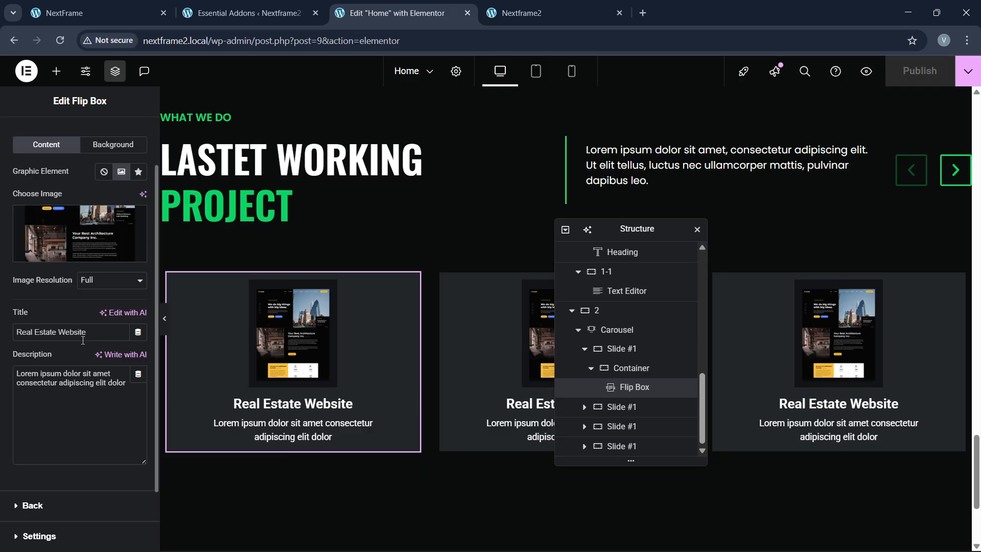
scroll(83, 341, down, 1)
click(45, 457)
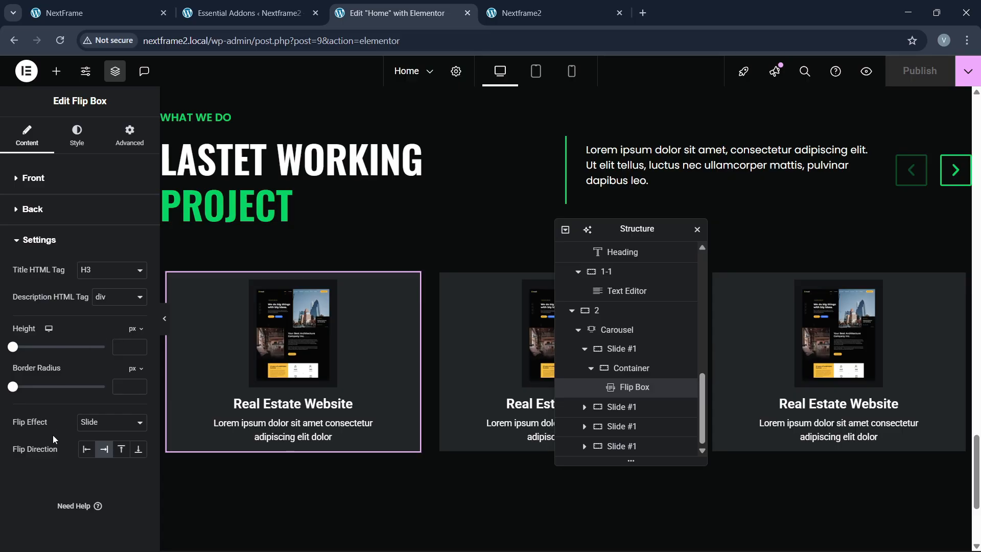
Step: Review the flip box's Style options, then go back through its Content options
click(77, 135)
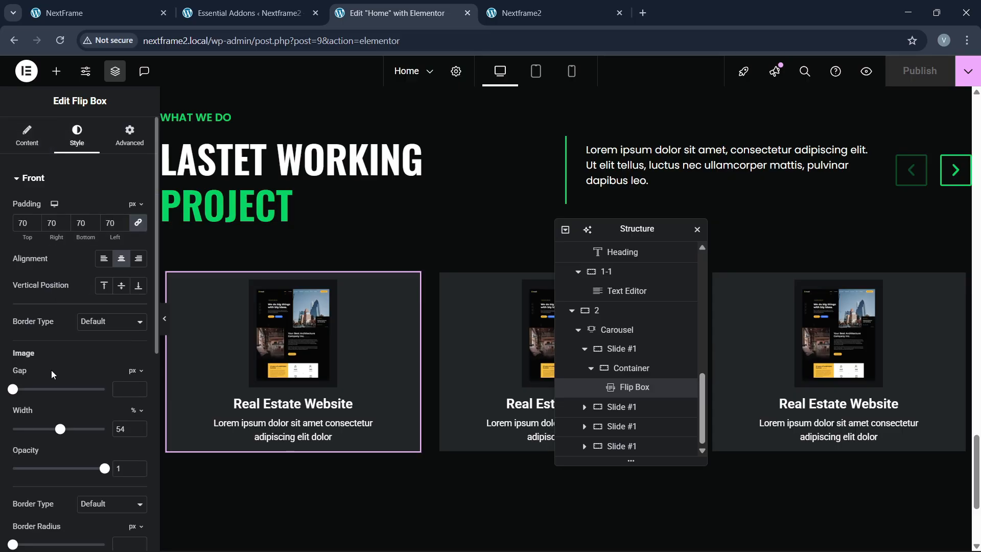
scroll(51, 379, down, 4)
scroll(51, 378, down, 3)
scroll(51, 378, up, 7)
click(27, 140)
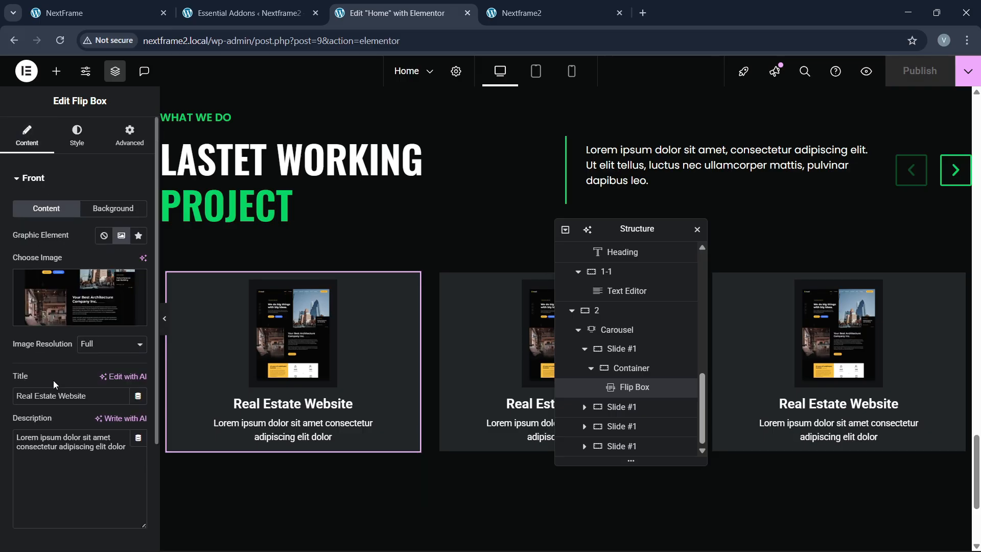
scroll(62, 412, down, 3)
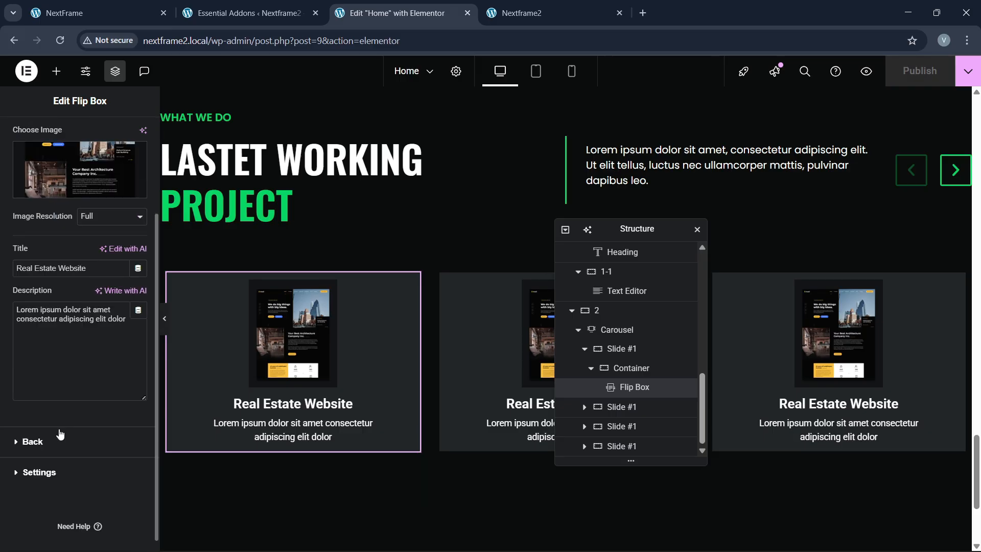
scroll(432, 274, up, 3)
scroll(87, 302, up, 3)
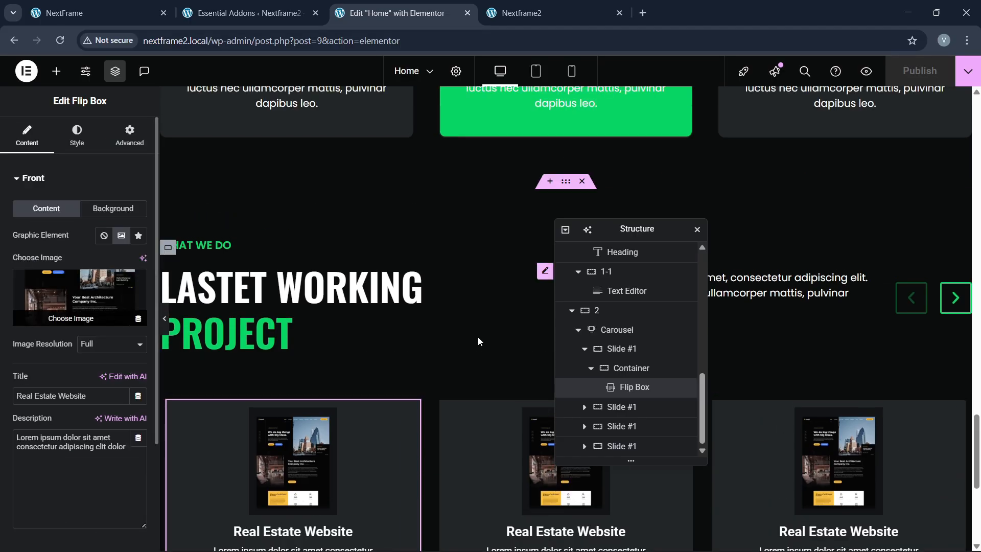
scroll(478, 337, down, 4)
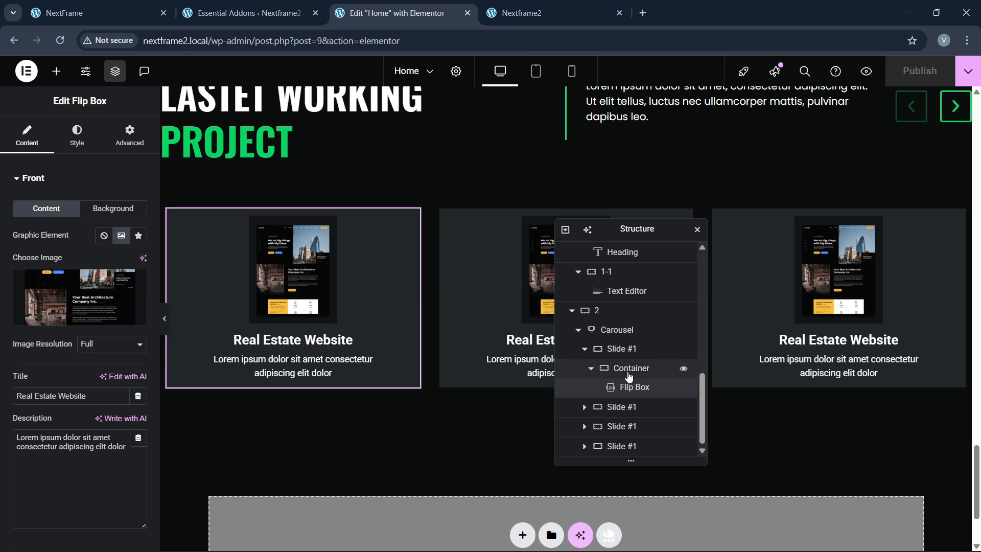
Step: Select the card's container and inspect its Layout and Additional Options, including the HTML tag choices
click(634, 369)
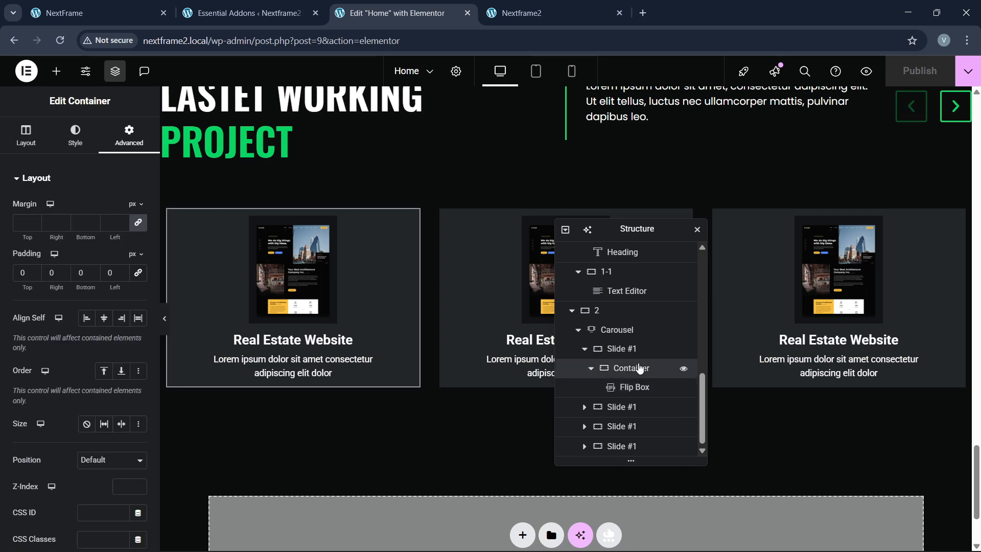
click(26, 136)
scroll(64, 348, down, 2)
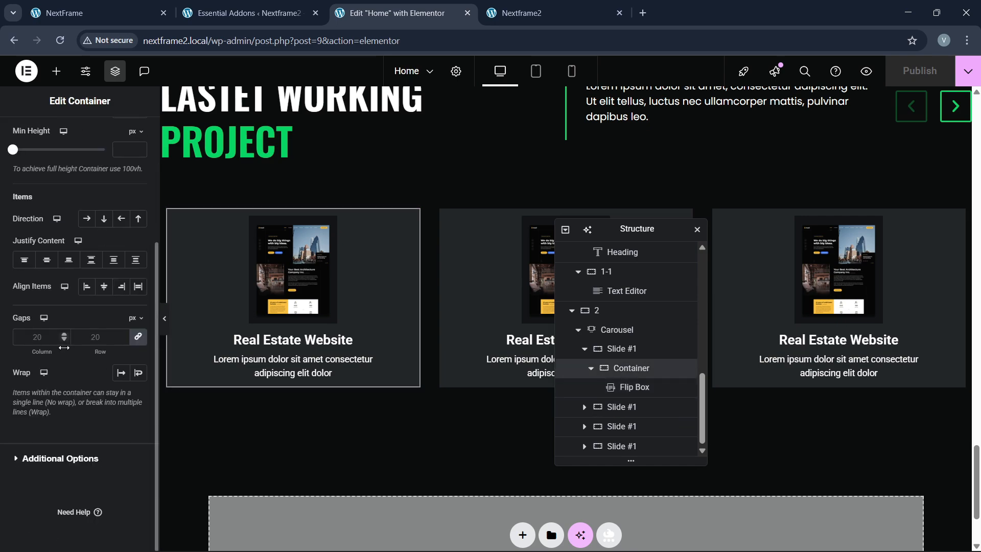
click(48, 460)
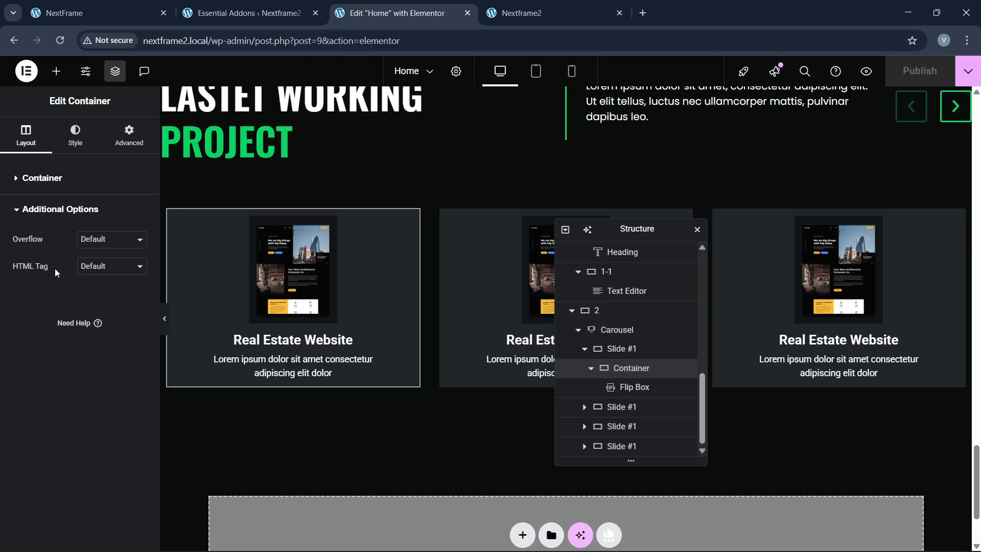
click(95, 271)
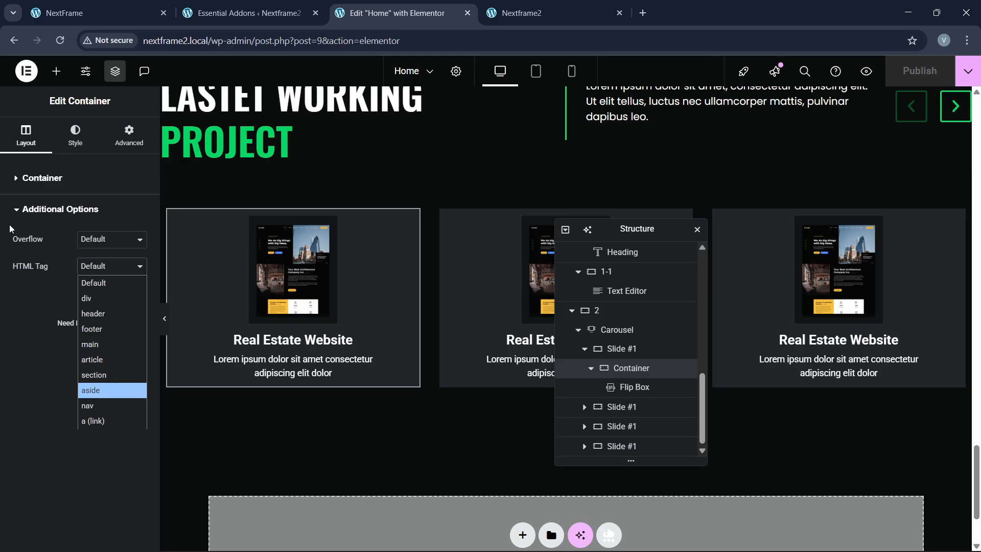
click(24, 170)
scroll(55, 411, down, 3)
scroll(55, 412, up, 2)
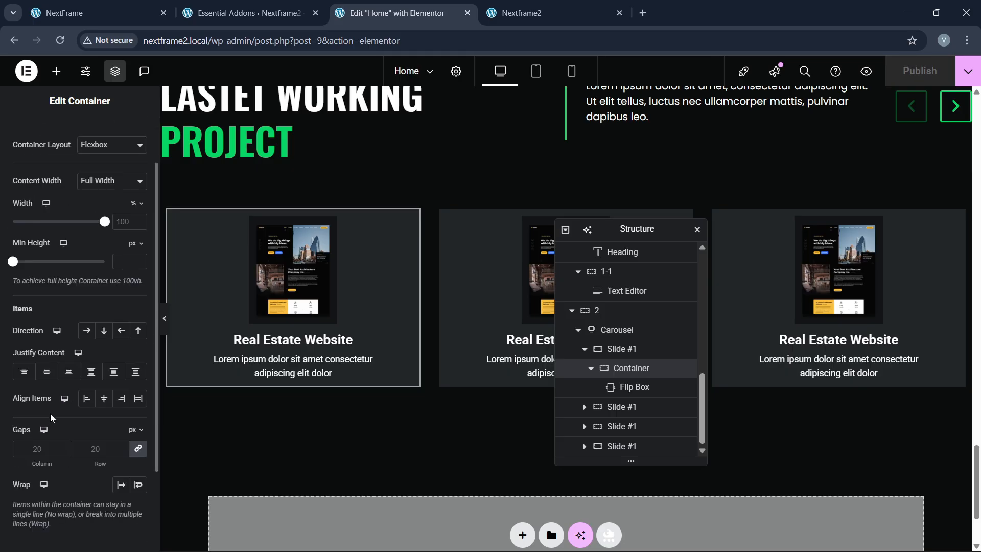
scroll(52, 413, down, 3)
Step: Look at the live Nextframe2 page, then the NextFrame reference site's testimonials section
click(507, 6)
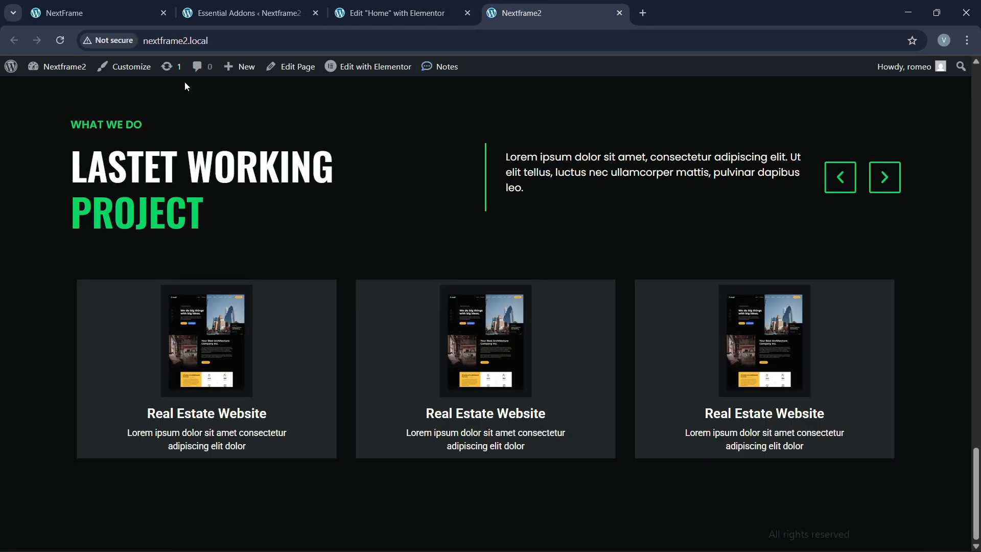
click(190, 42)
key(ctrl+1)
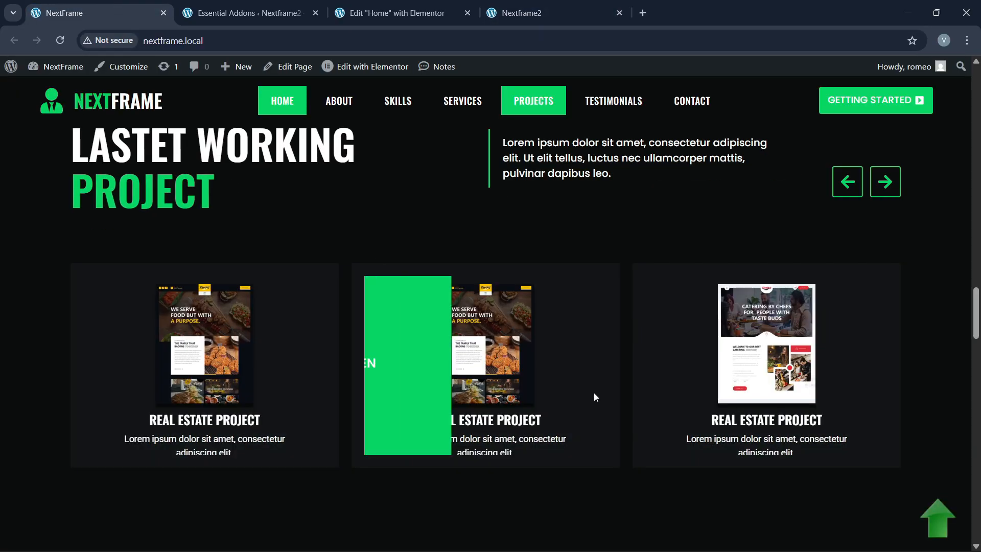
scroll(594, 396, down, 5)
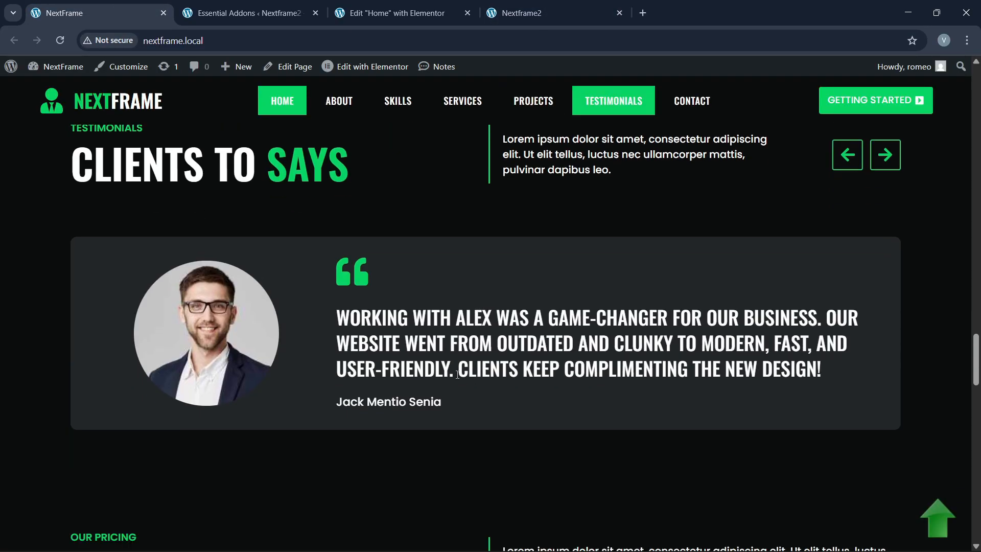
scroll(443, 280, up, 1)
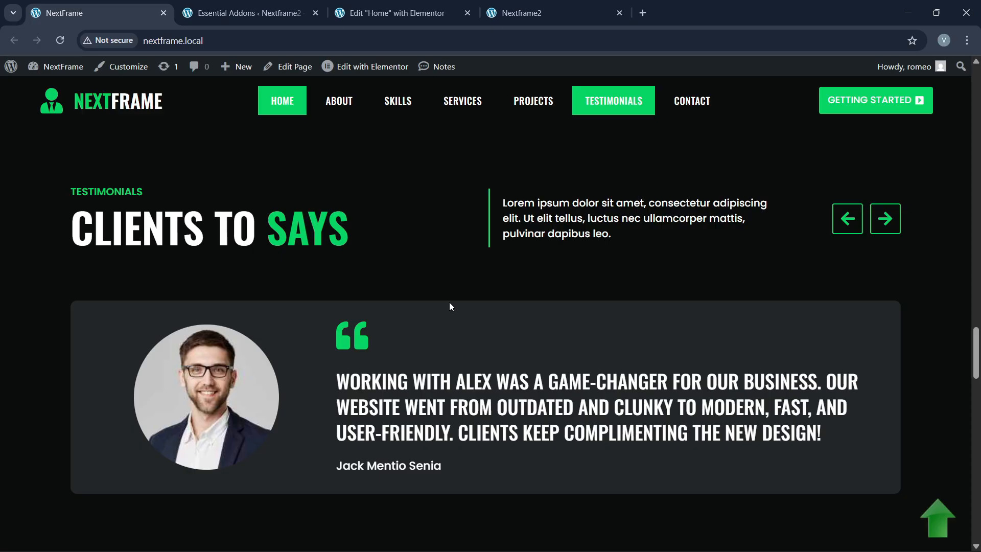
Step: In the editor's Navigator, collapse and select the projects section and open its context actions
click(428, 7)
scroll(430, 299, down, 1)
scroll(446, 321, up, 3)
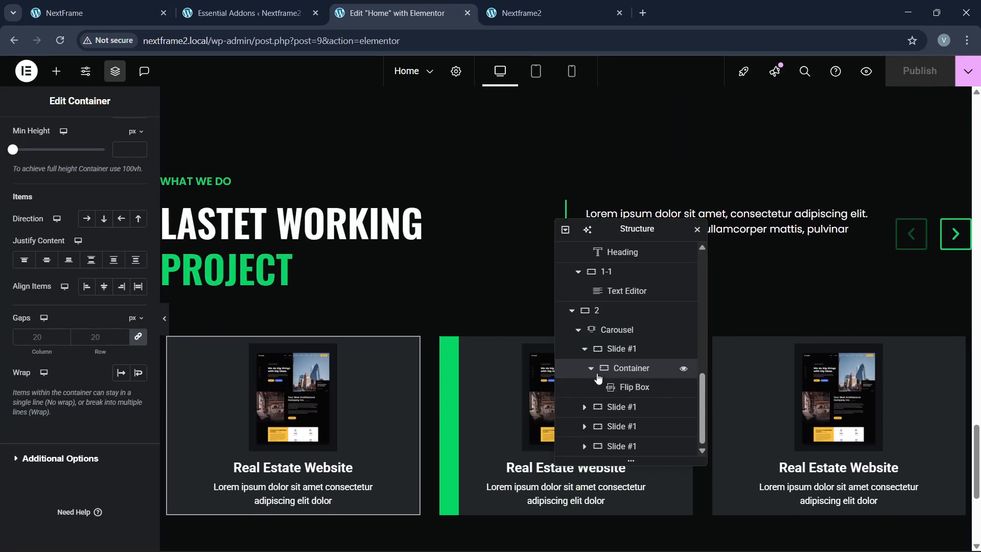
scroll(582, 382, up, 5)
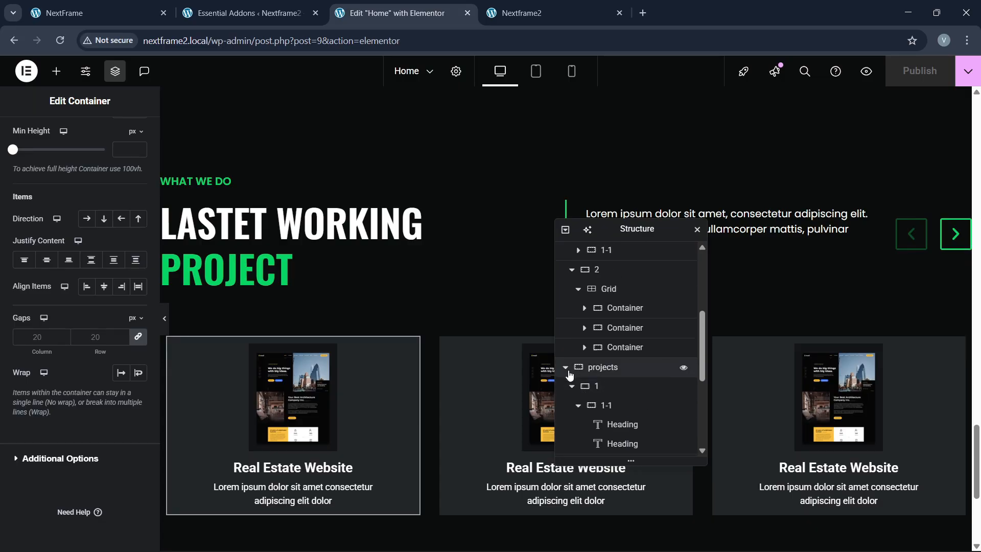
click(565, 369)
click(615, 447)
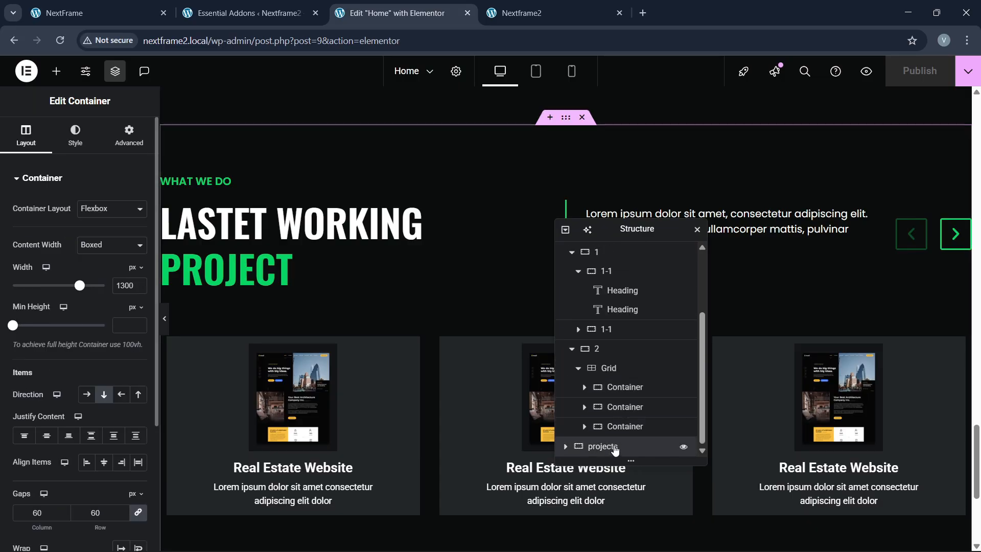
right_click(616, 448)
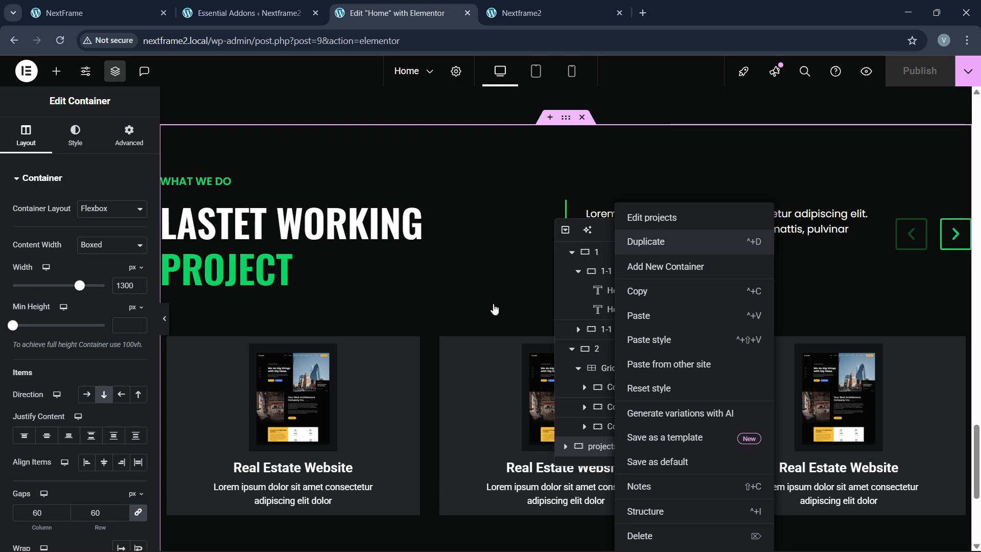
scroll(399, 319, down, 6)
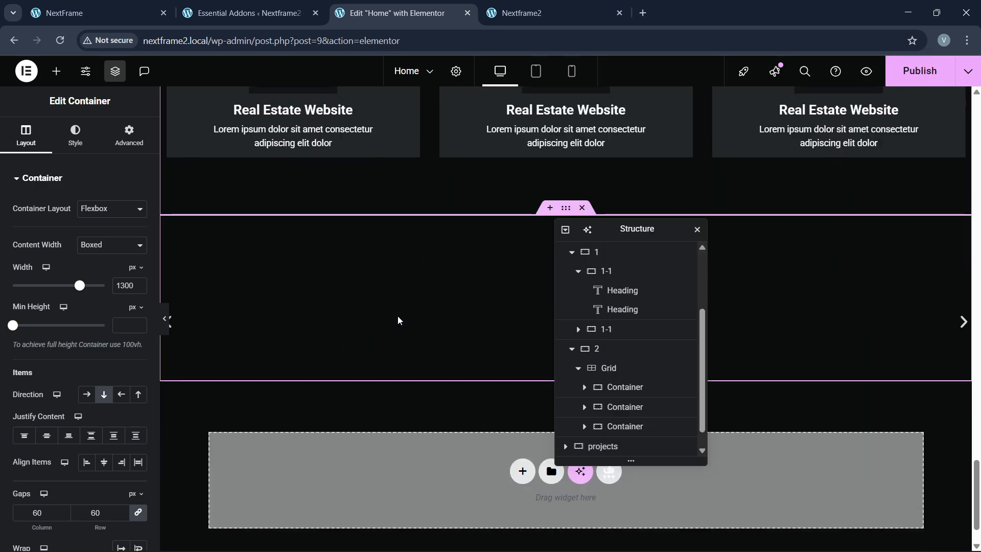
scroll(384, 206, up, 1)
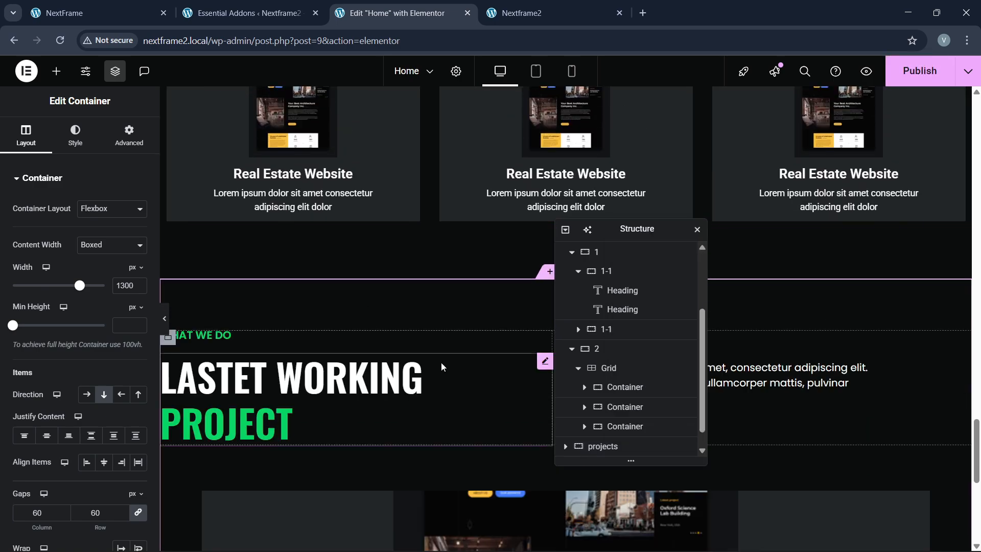
scroll(440, 362, down, 3)
Step: Replace the duplicated section's heading with 'CLIENTS TO SAYS' copied from the reference site
click(153, 13)
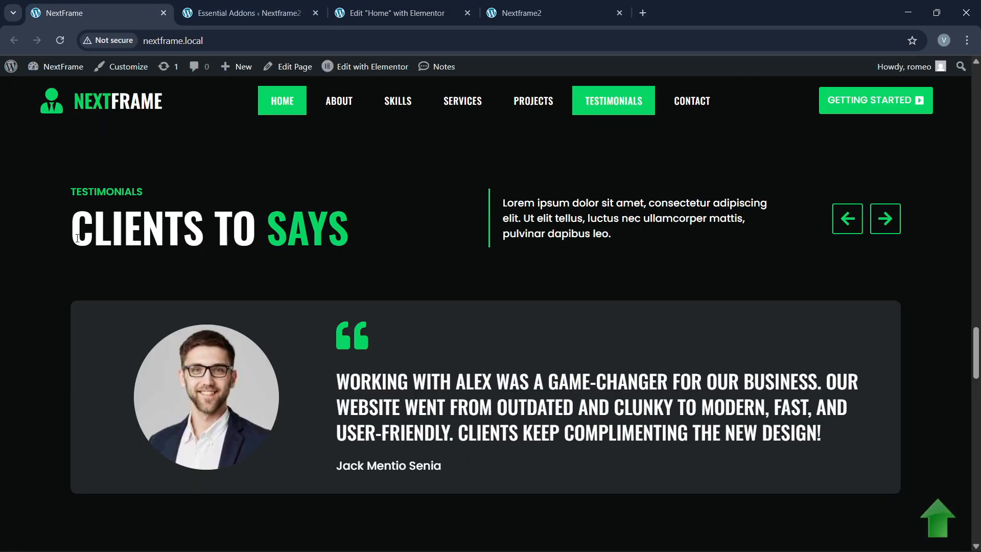
drag(77, 238, 353, 233)
key(ctrl+c)
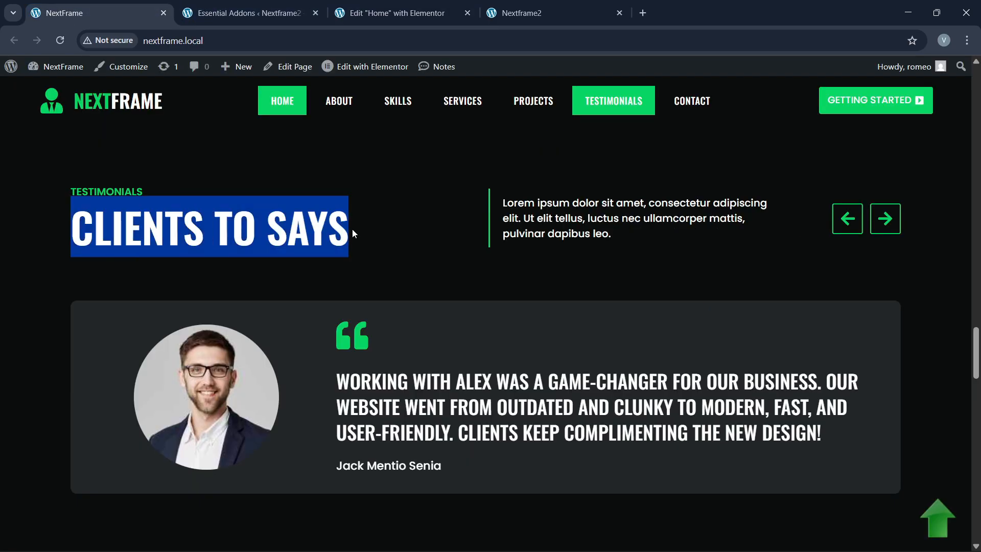
click(446, 11)
click(293, 297)
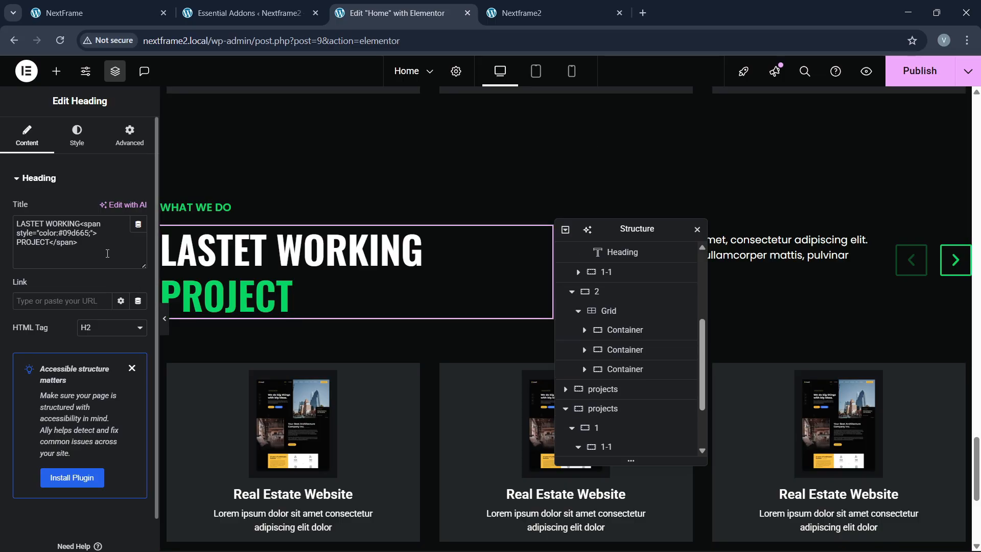
click(70, 253)
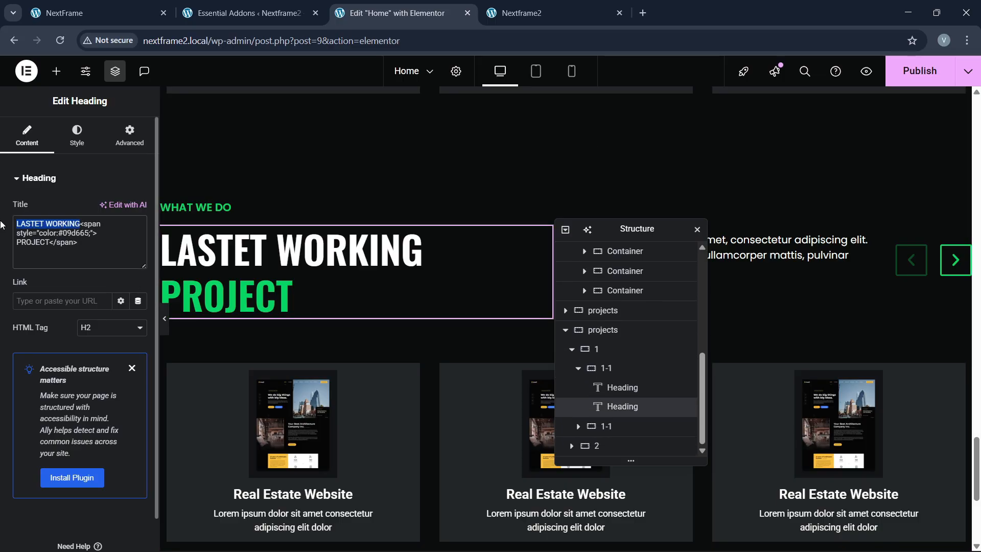
key(ctrl+v)
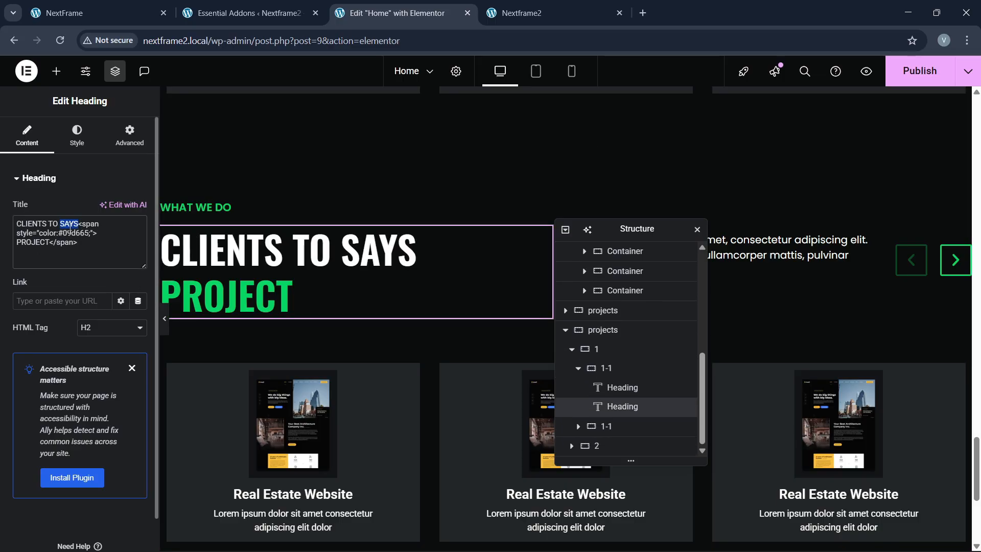
key(BackSpace)
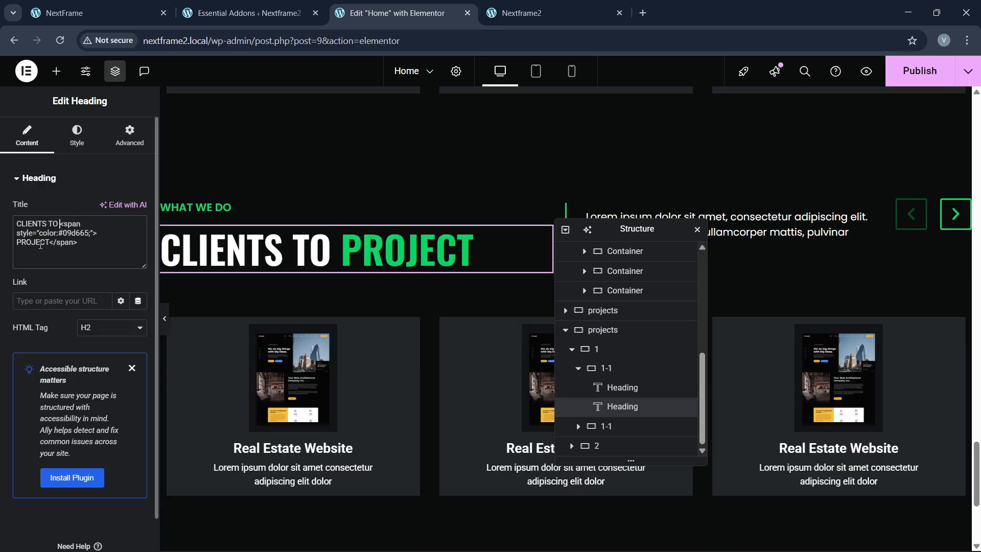
text(SAYS)
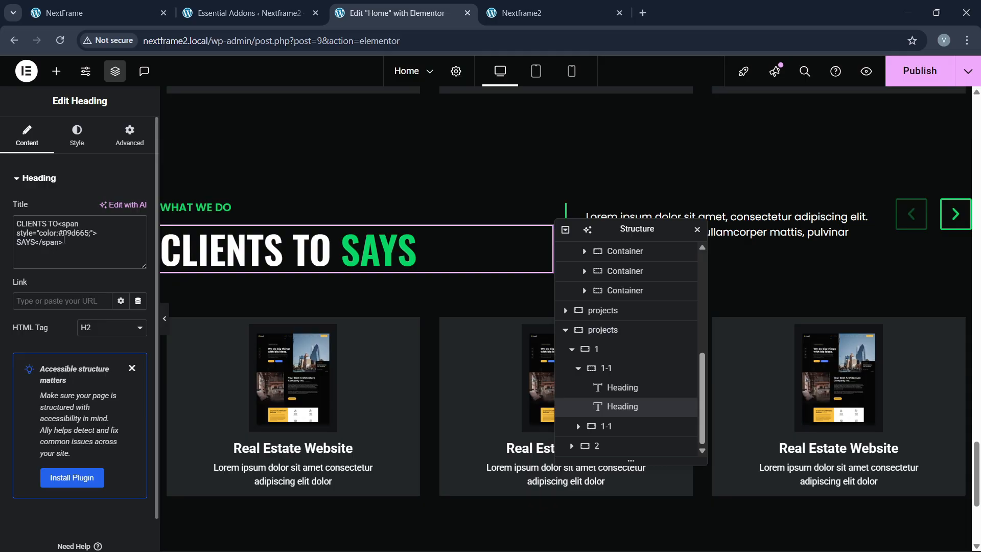
click(134, 4)
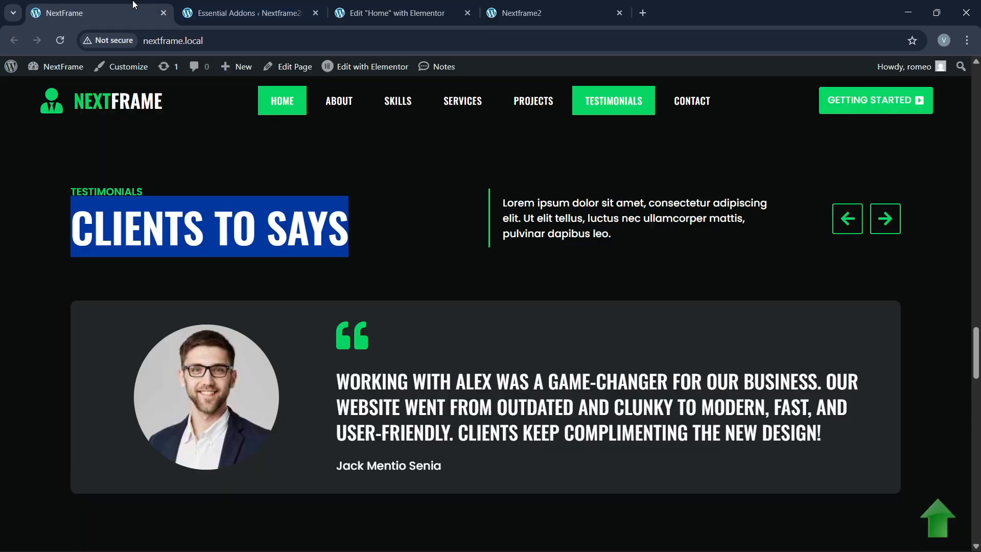
Step: Select the duplicated section's carousel and delete its extra slides
click(425, 3)
scroll(520, 283, down, 3)
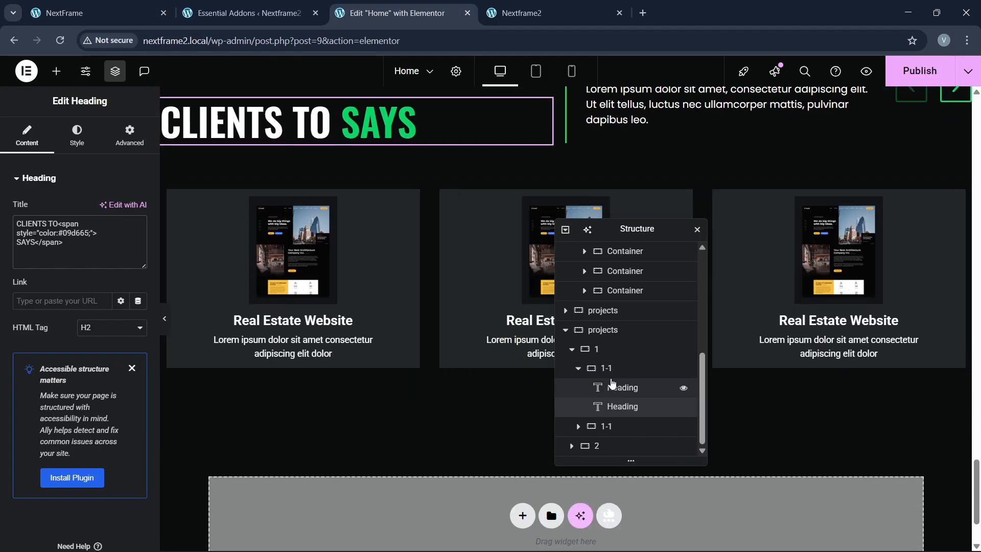
click(572, 447)
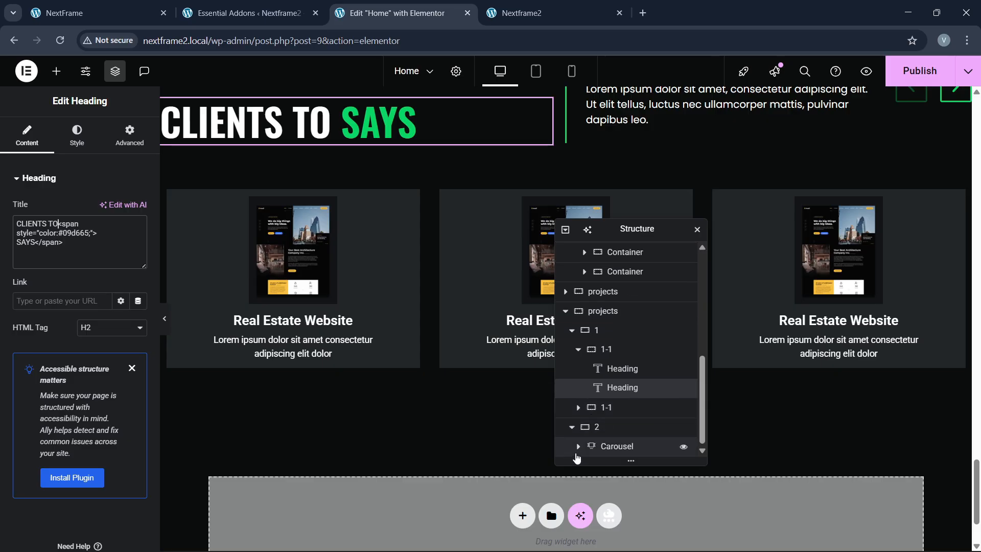
scroll(578, 450, down, 2)
click(617, 368)
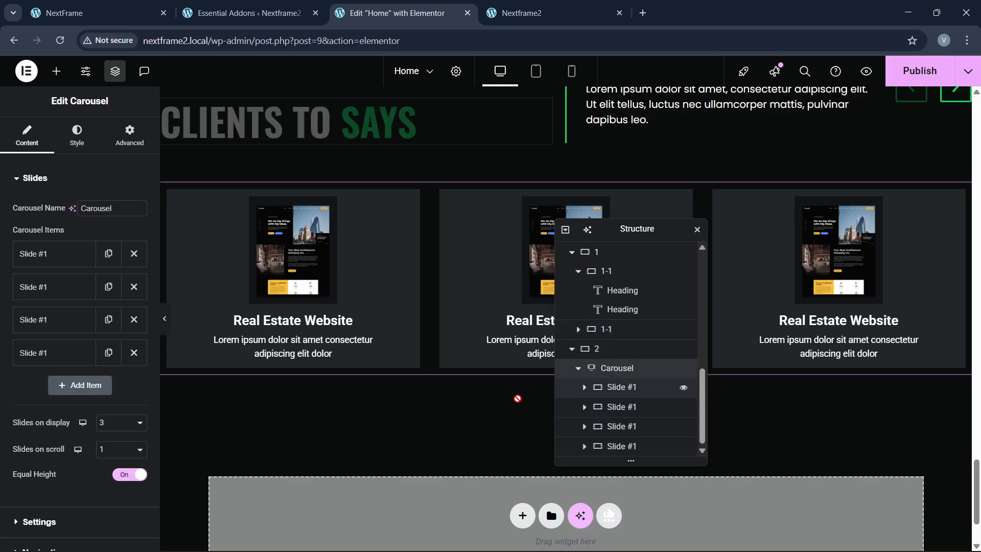
click(134, 287)
click(133, 287)
click(134, 287)
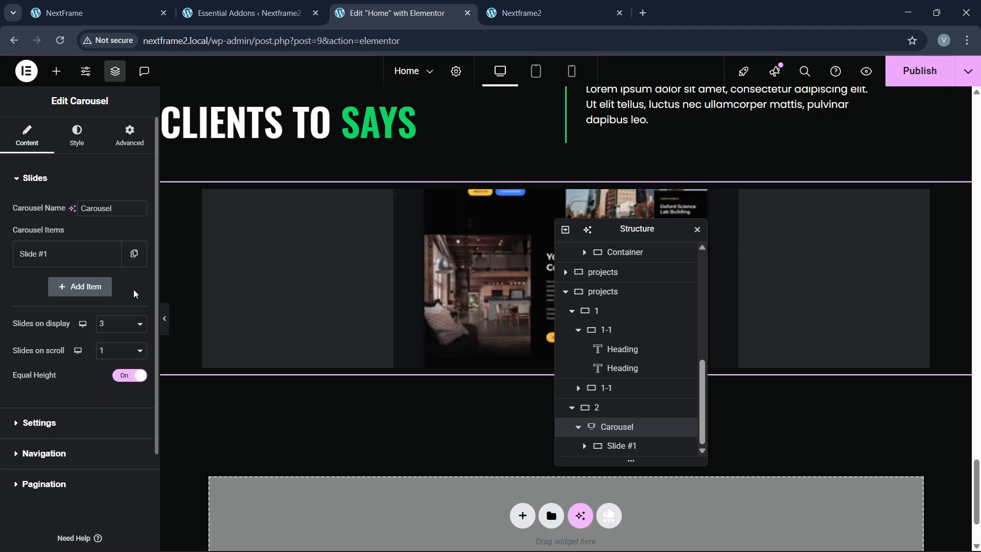
Step: Delete the flip box from the remaining slide's inner container
click(585, 447)
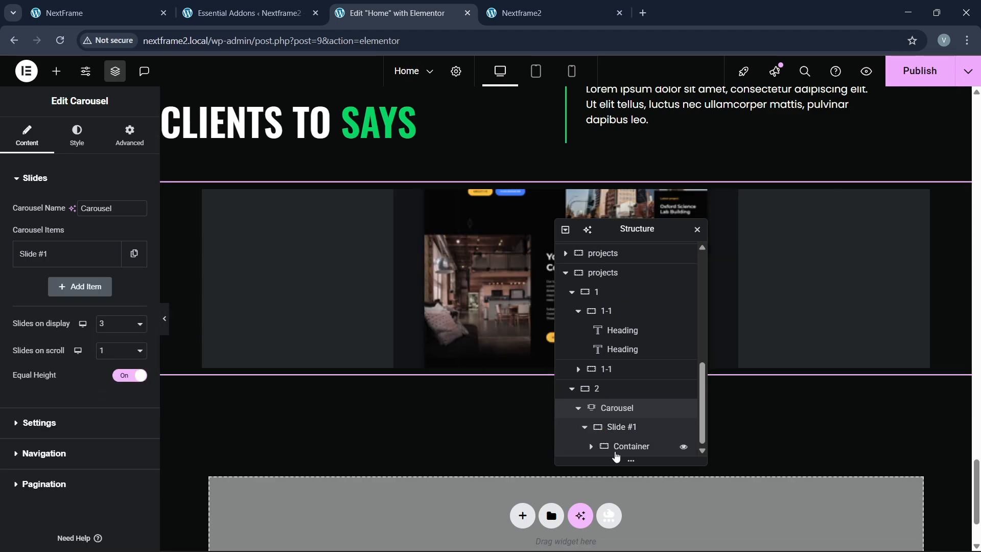
click(594, 454)
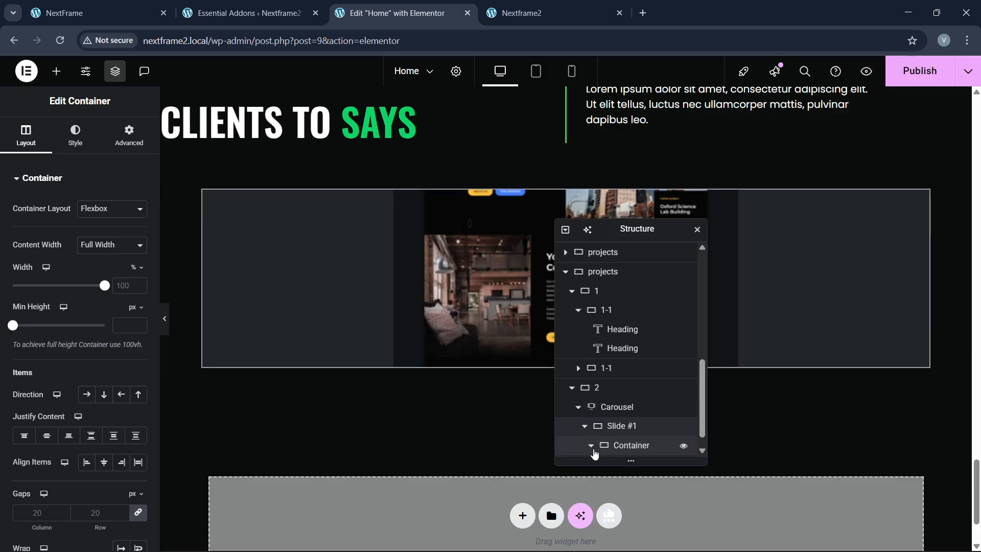
click(592, 448)
click(633, 449)
right_click(632, 449)
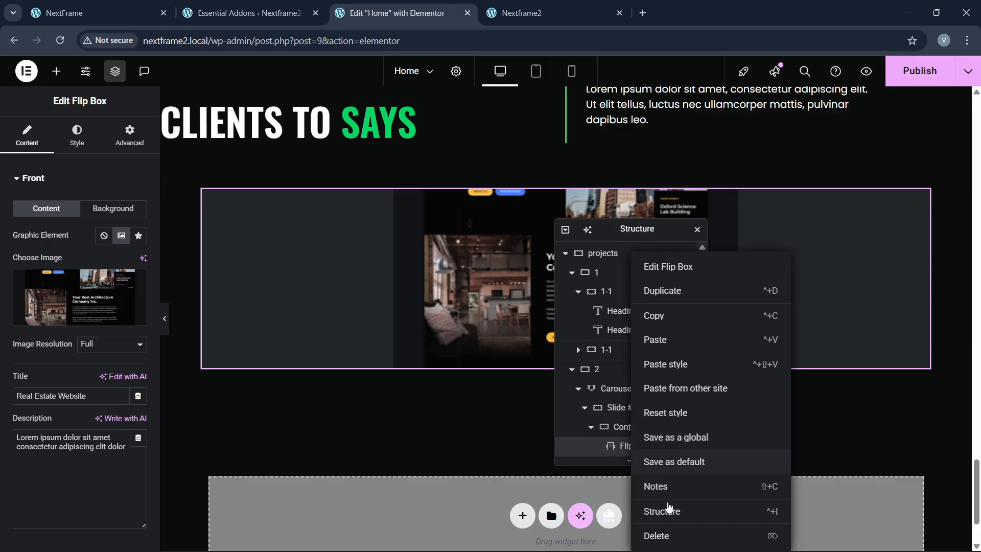
click(666, 535)
click(98, 13)
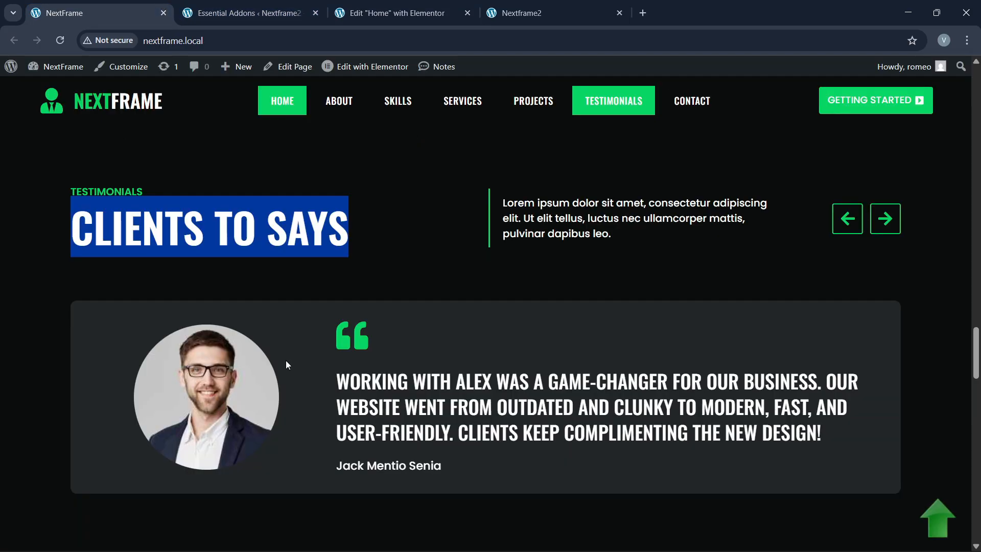
click(396, 12)
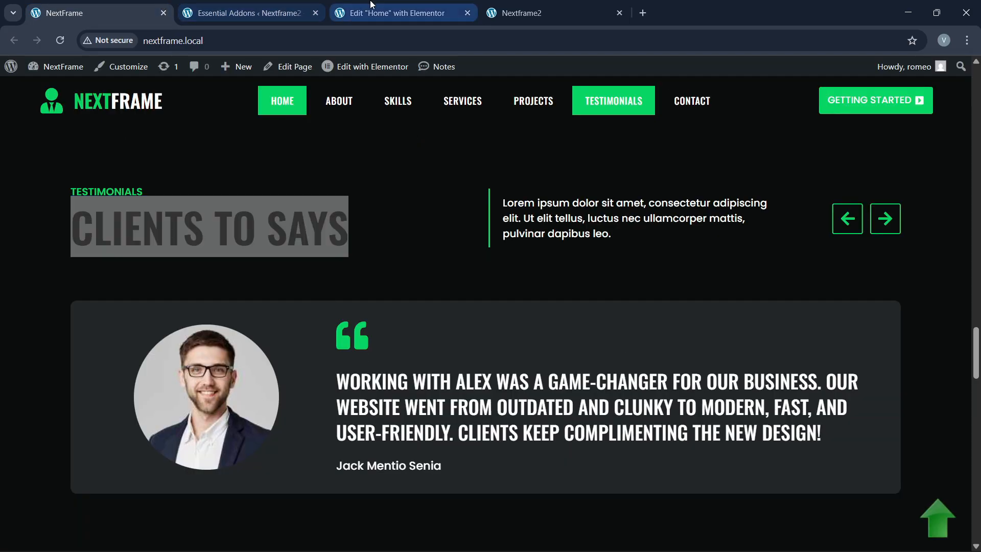
Step: Give the empty slide container 40 padding on every side and Full Width content
click(614, 443)
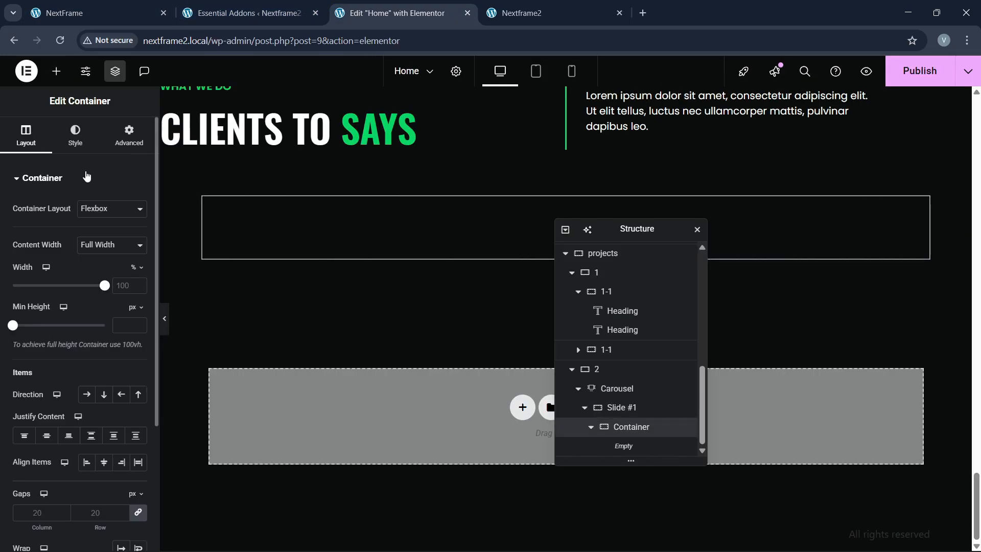
click(75, 135)
click(87, 236)
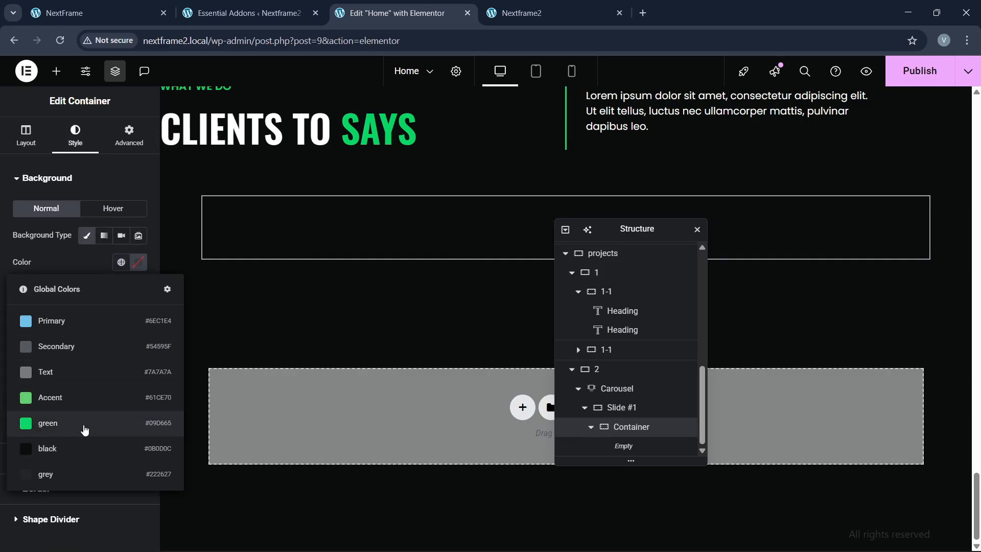
click(128, 135)
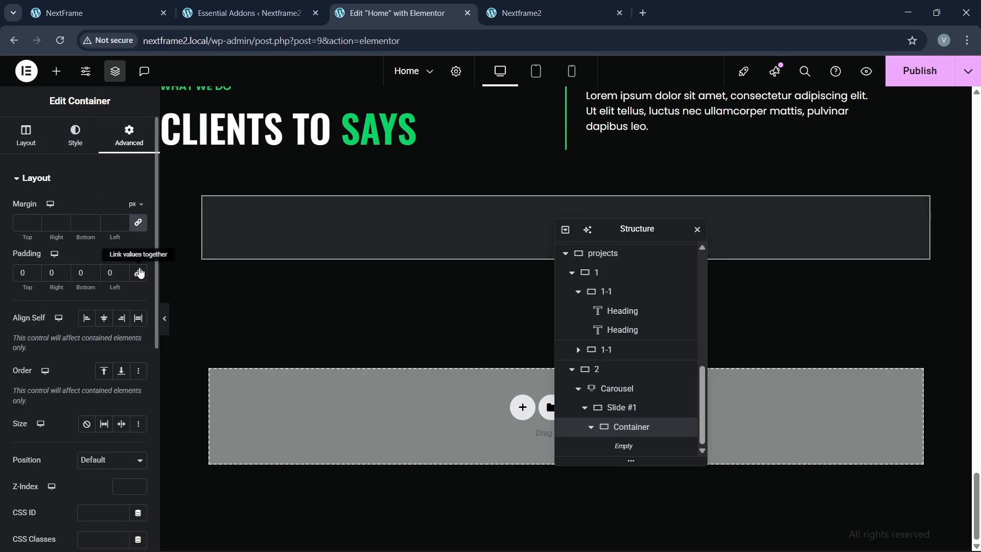
click(20, 273)
text(40)
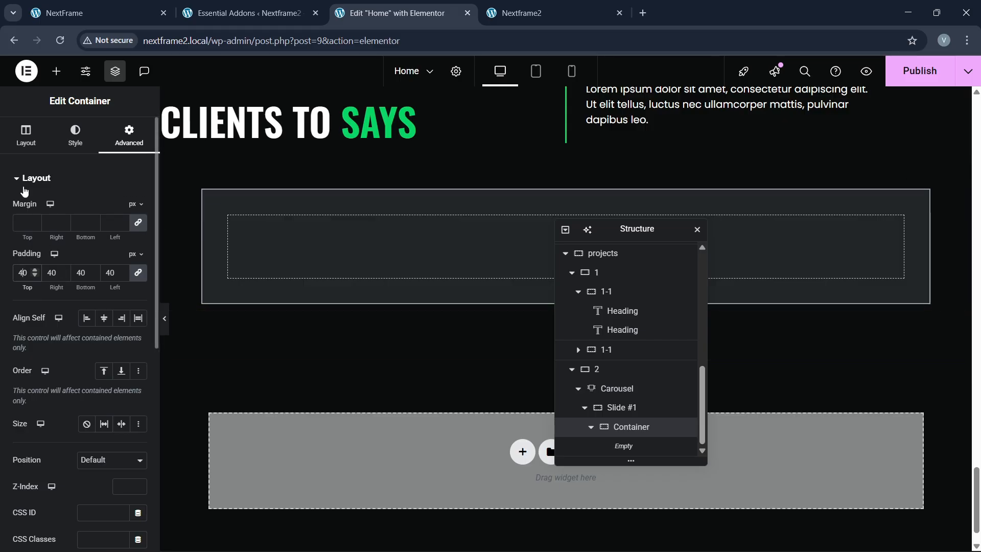
click(26, 136)
click(98, 248)
click(97, 276)
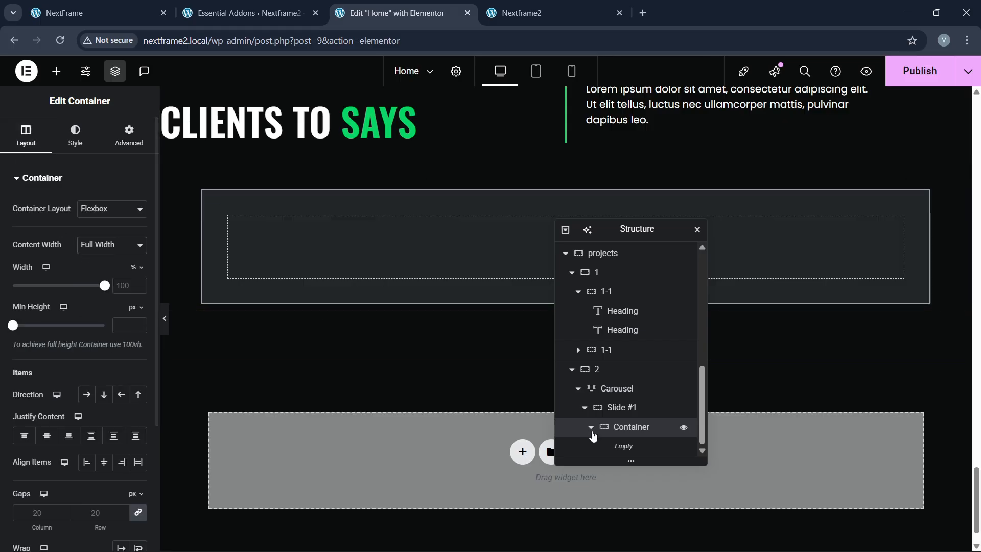
click(620, 406)
click(104, 248)
Step: Make Slide #1 full width and check the live site's testimonial layout
click(104, 277)
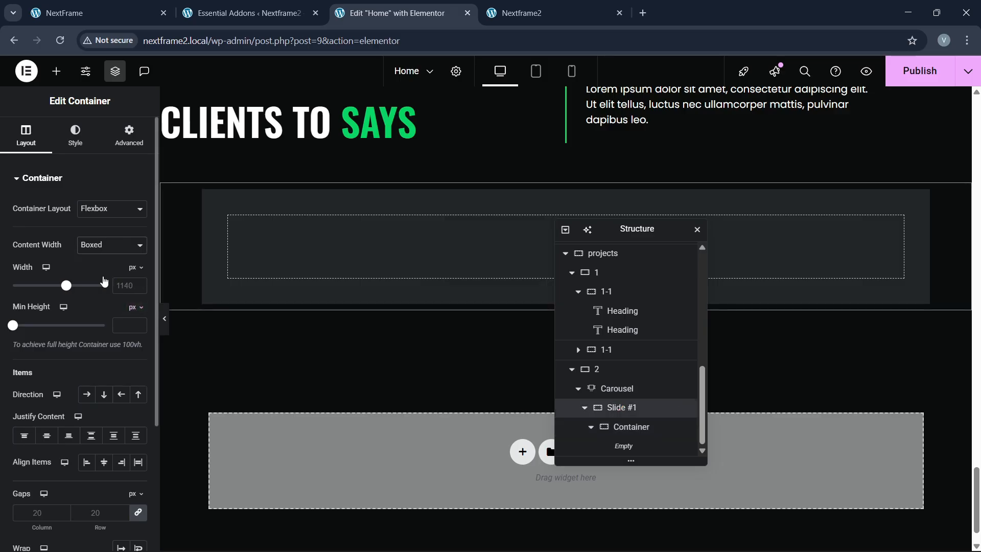
click(625, 429)
click(64, 20)
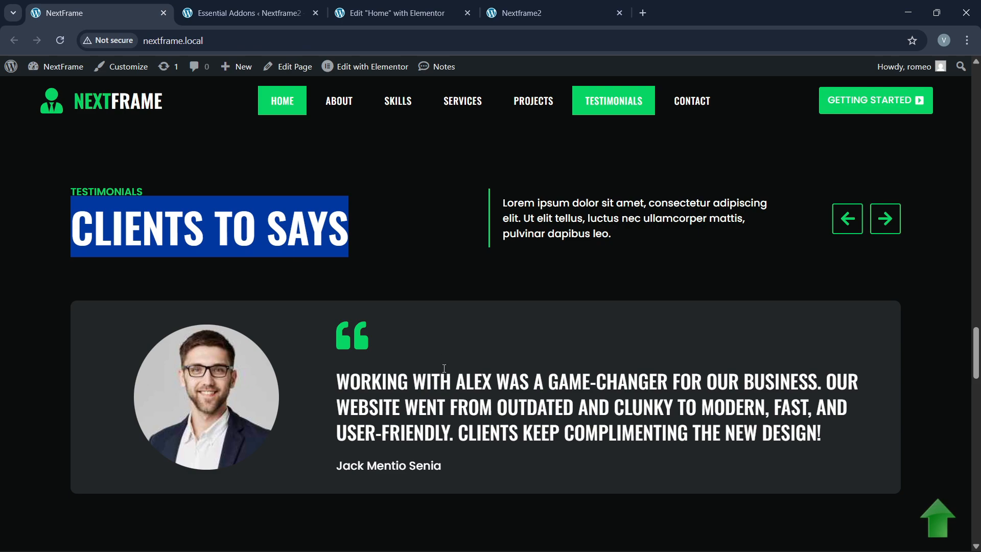
scroll(444, 368, down, 3)
click(389, 13)
Step: Add an inner container to the slide, duplicate it, and lay the two side by side
click(57, 72)
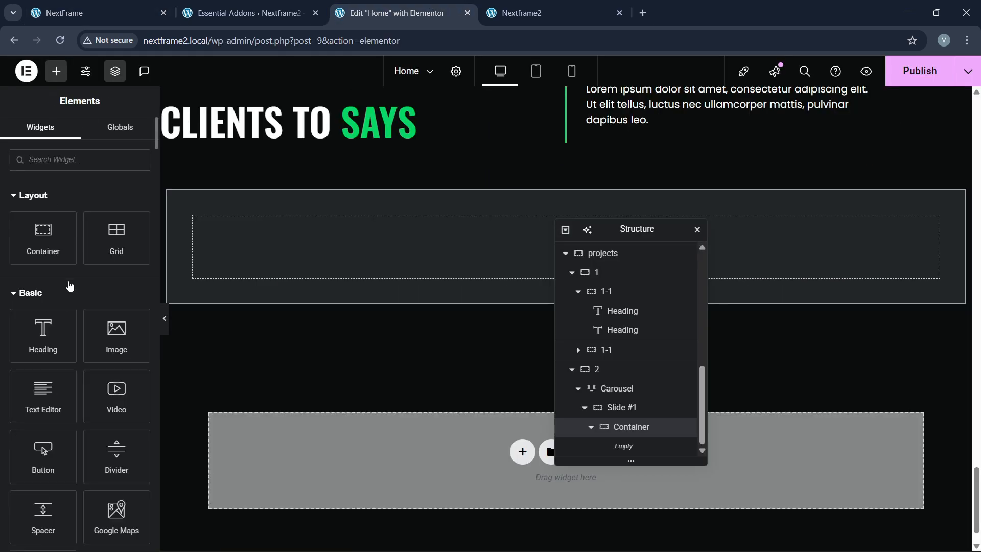
drag(59, 252, 397, 254)
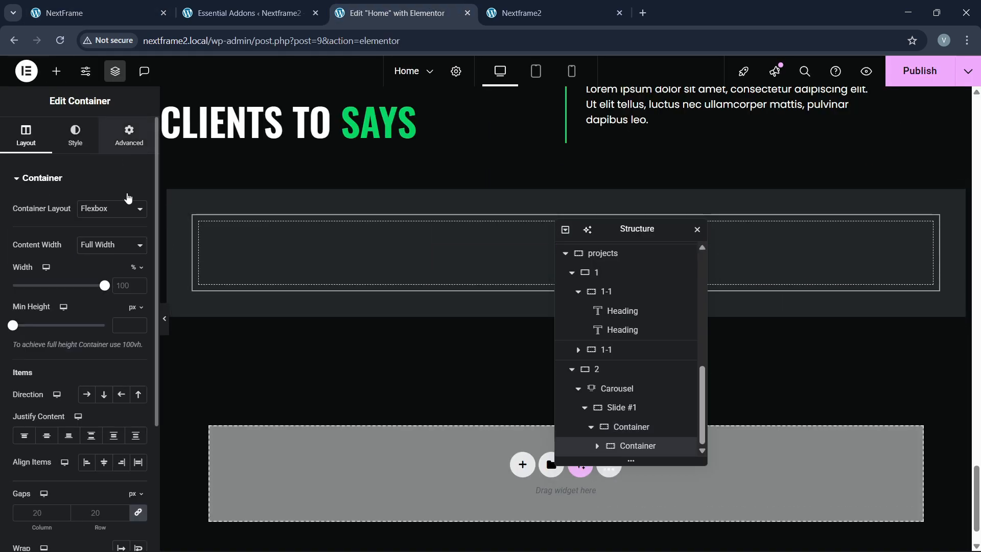
click(129, 136)
right_click(642, 450)
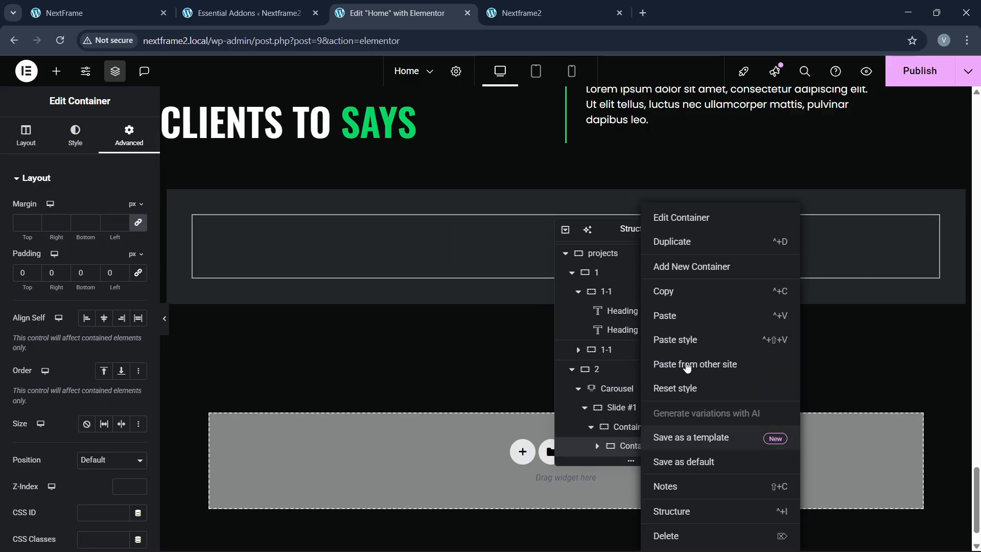
click(657, 243)
click(632, 411)
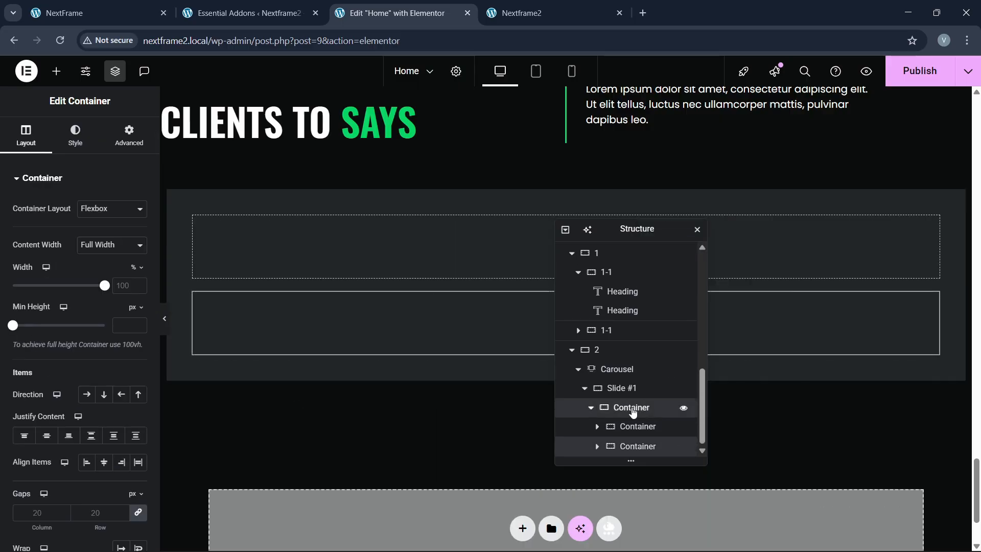
click(91, 396)
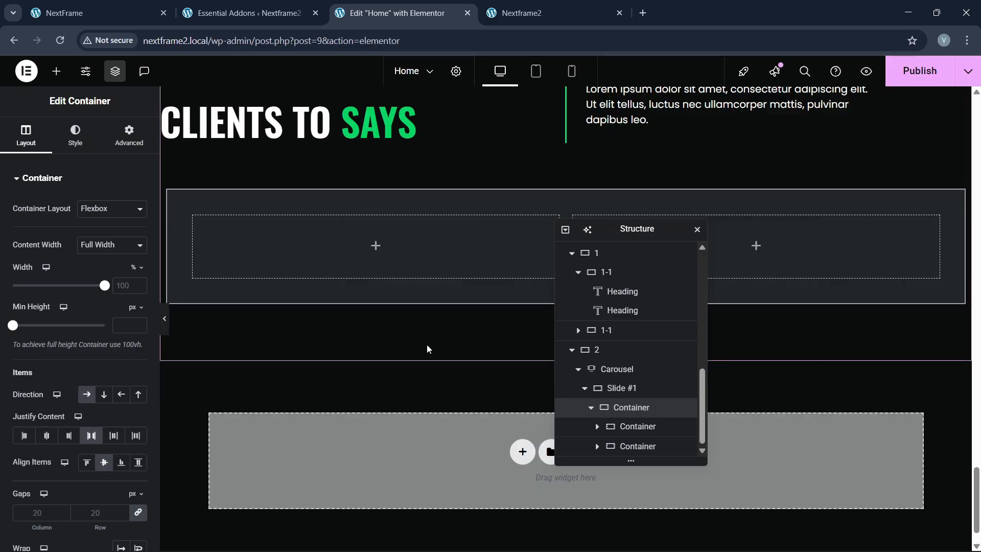
Step: Set the left inner box width to 30% and the right box to 70%
click(638, 426)
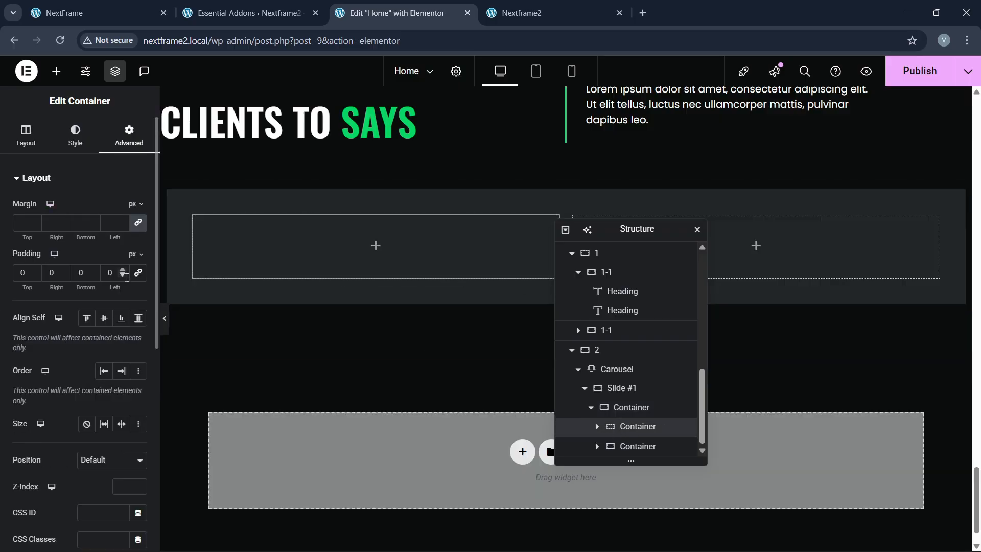
click(23, 139)
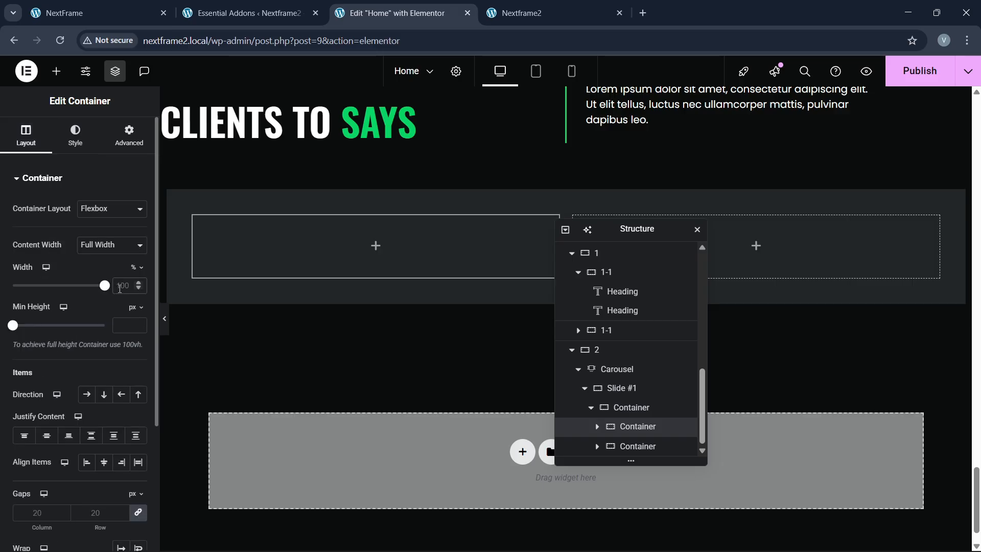
text(30)
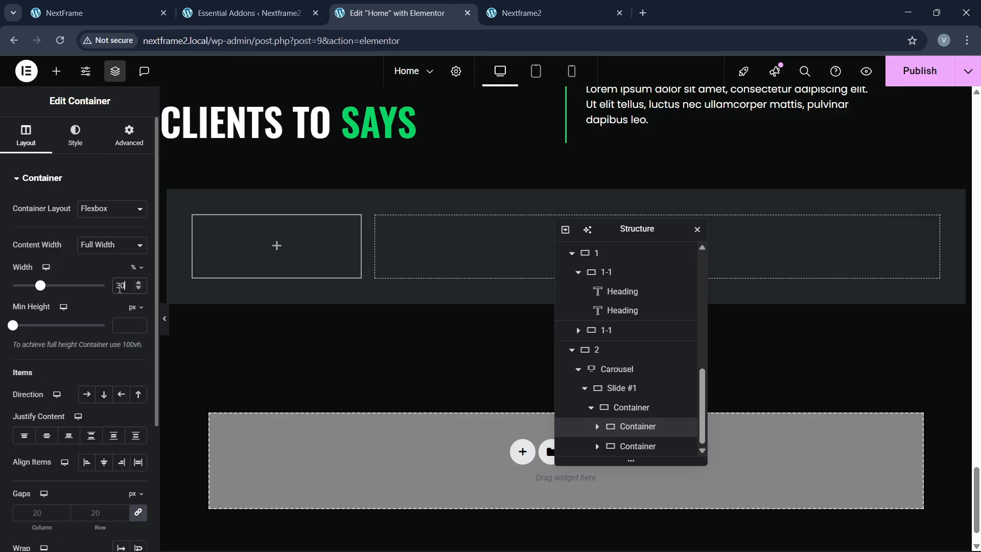
click(608, 446)
click(120, 285)
text(70)
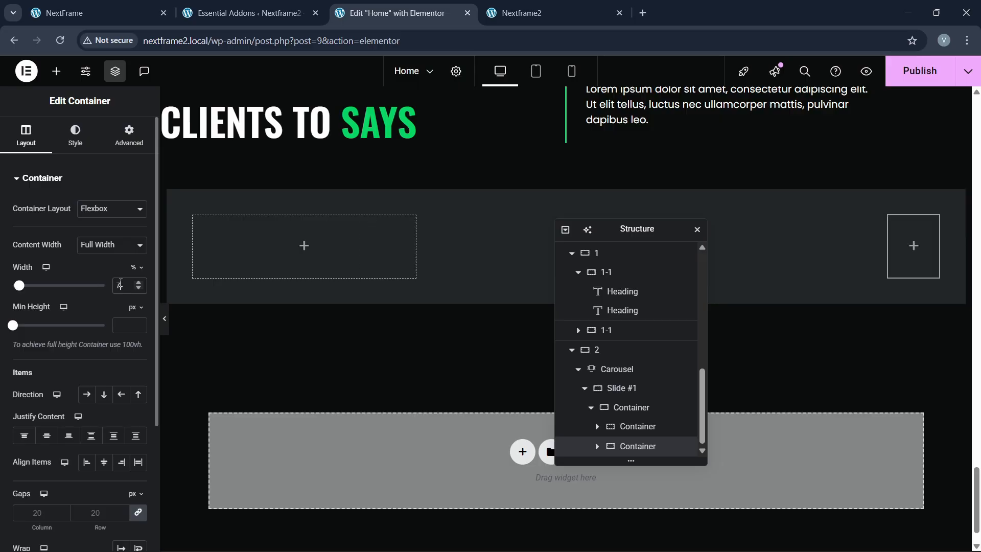
click(56, 71)
Step: Place an Image widget in the left box showing the smiling man's headshot
drag(115, 333, 241, 312)
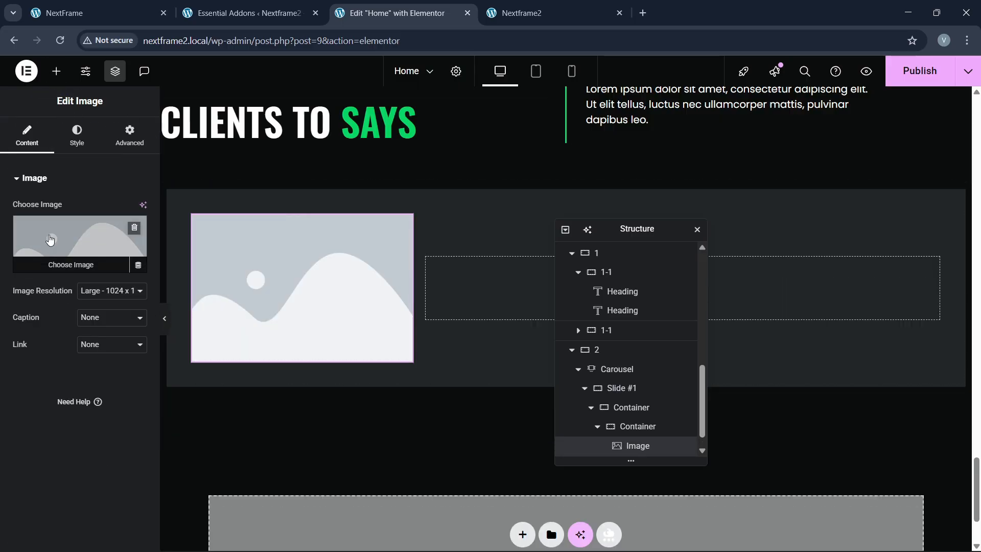
click(80, 256)
scroll(492, 369, down, 5)
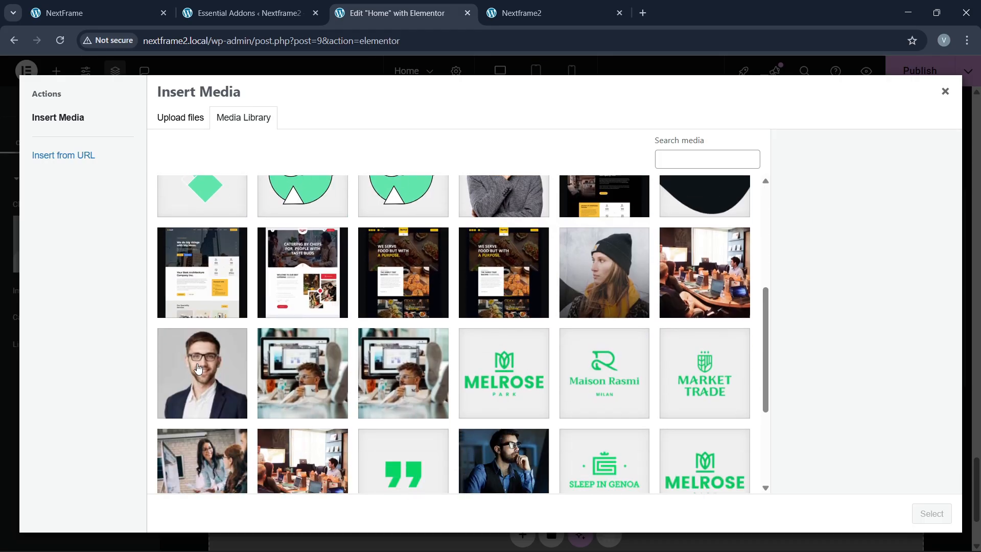
click(199, 368)
click(932, 514)
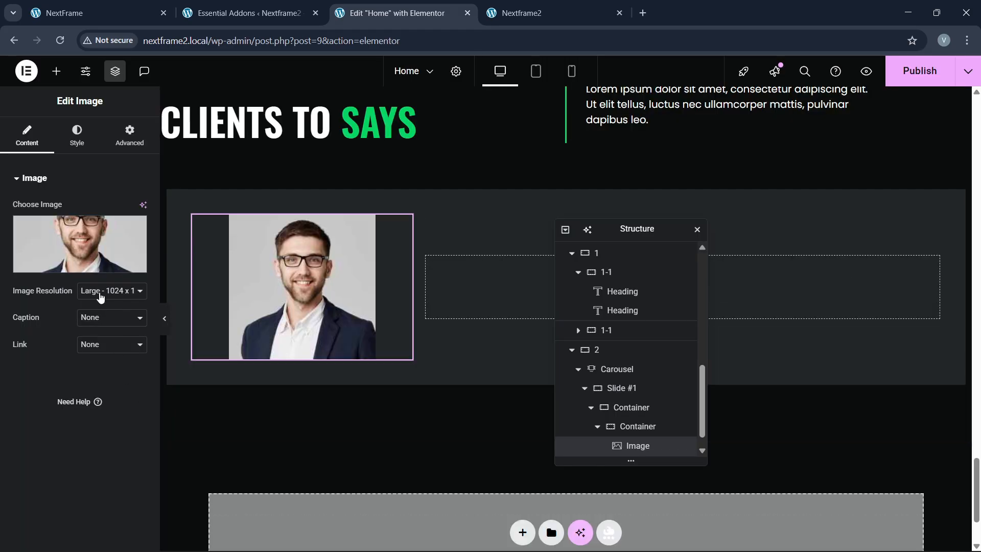
click(100, 292)
click(125, 141)
Step: Turn on the image's Mask in Advanced settings so the headshot becomes circular
click(126, 140)
click(77, 136)
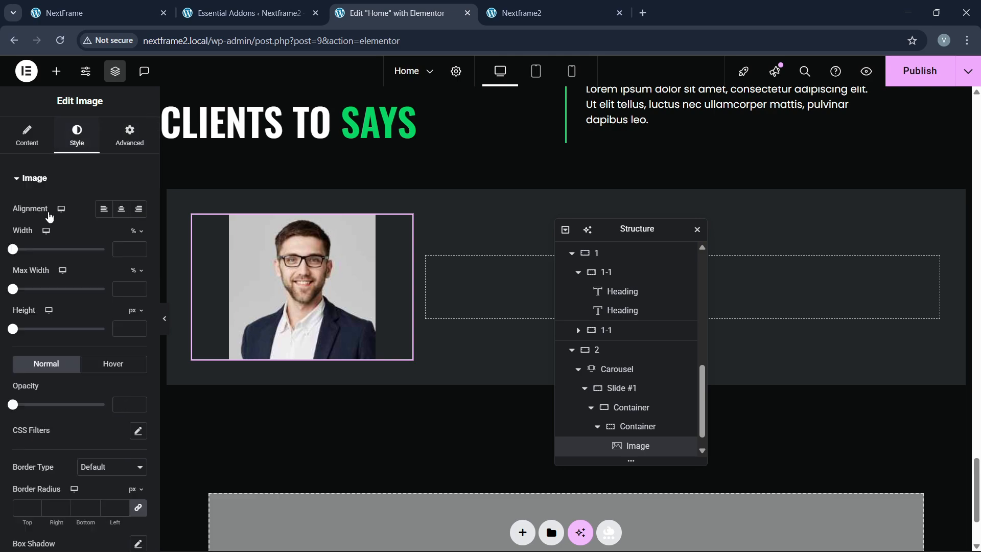
scroll(26, 394, down, 2)
scroll(38, 429, up, 2)
scroll(40, 436, down, 2)
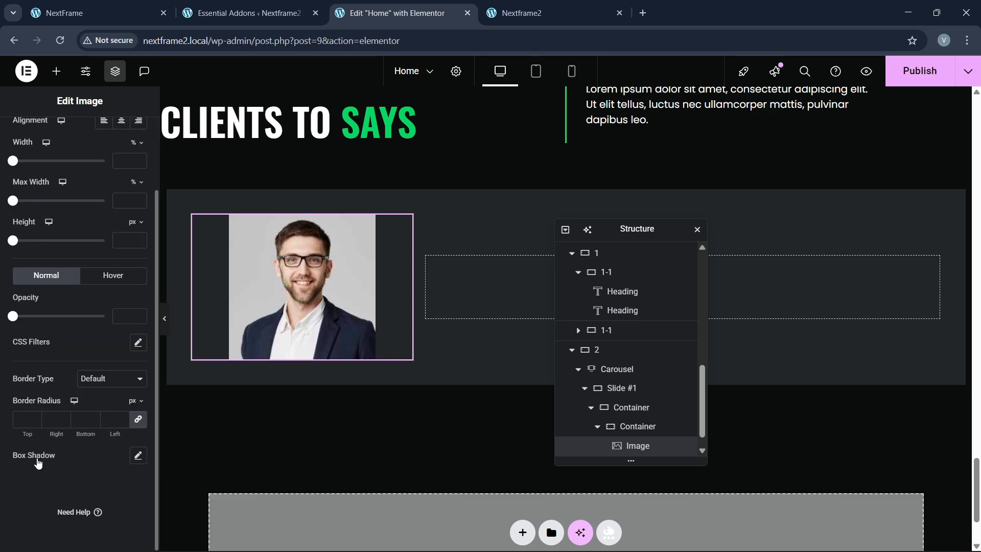
scroll(34, 435, up, 2)
scroll(34, 437, down, 2)
scroll(35, 436, up, 2)
click(130, 139)
scroll(57, 343, down, 12)
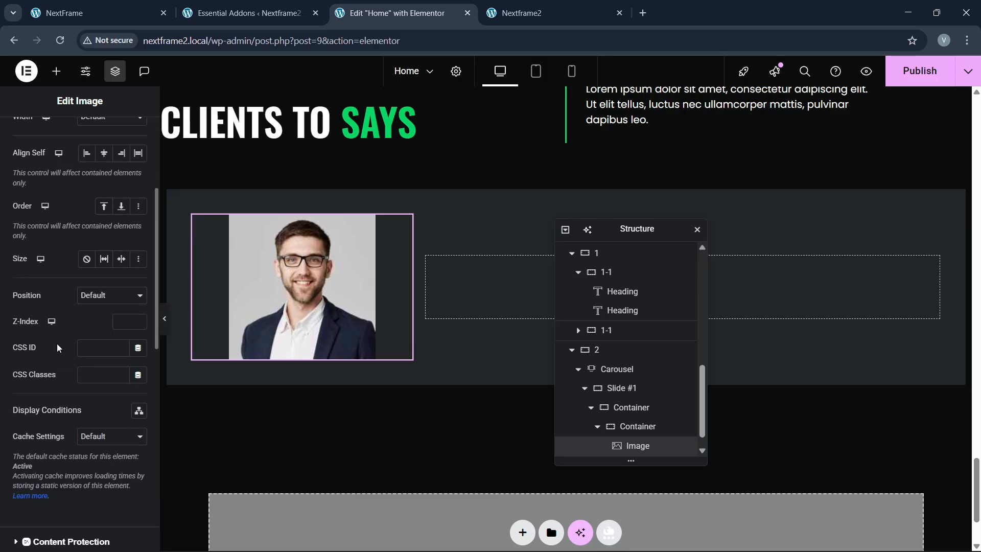
scroll(50, 414, down, 3)
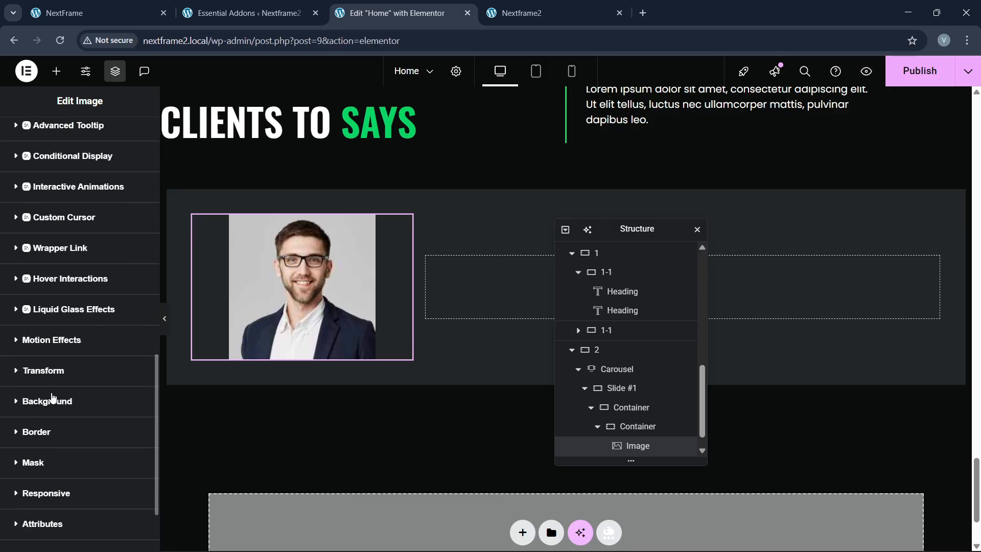
click(47, 456)
click(129, 413)
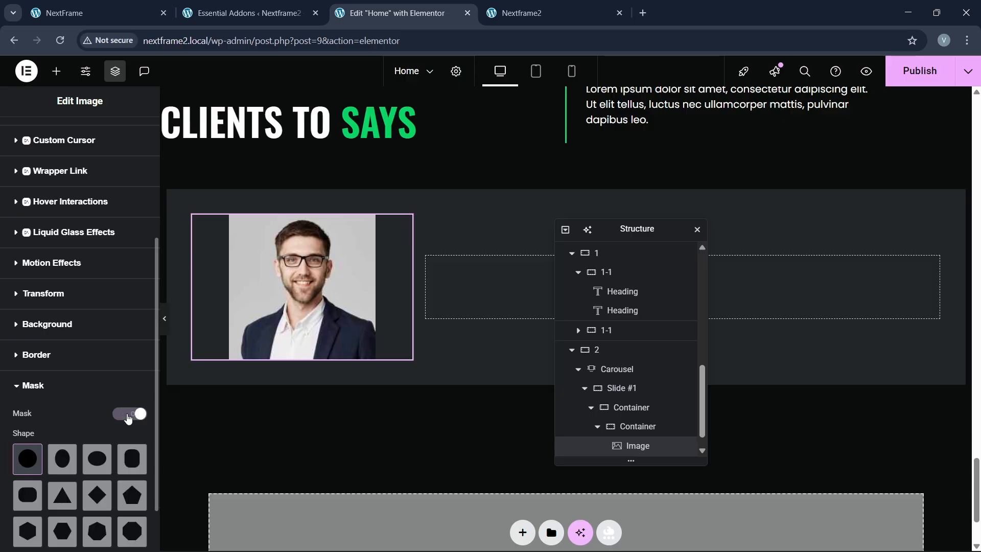
Step: Select the slide's outer container and start renaming it to 'parent'
click(161, 4)
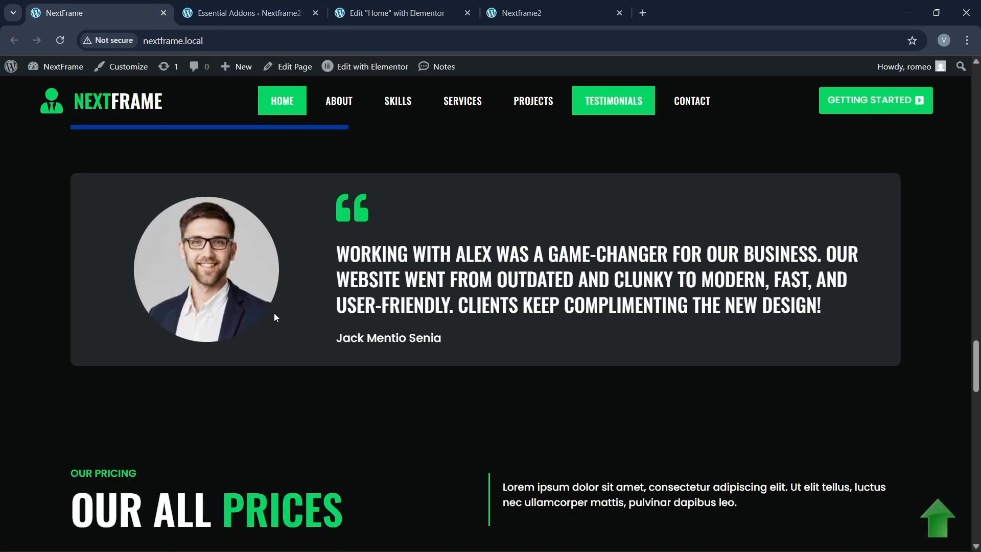
click(393, 13)
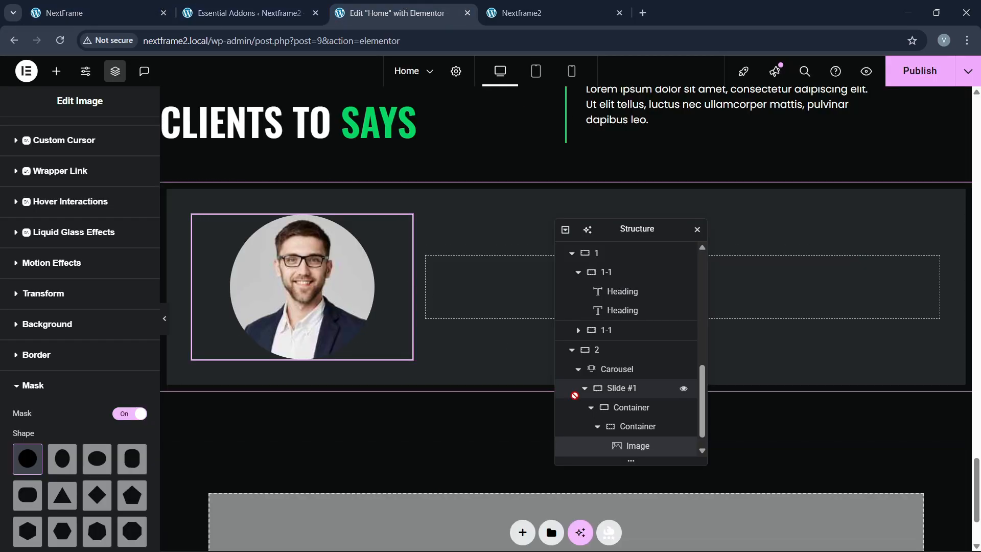
scroll(621, 432, down, 1)
click(624, 412)
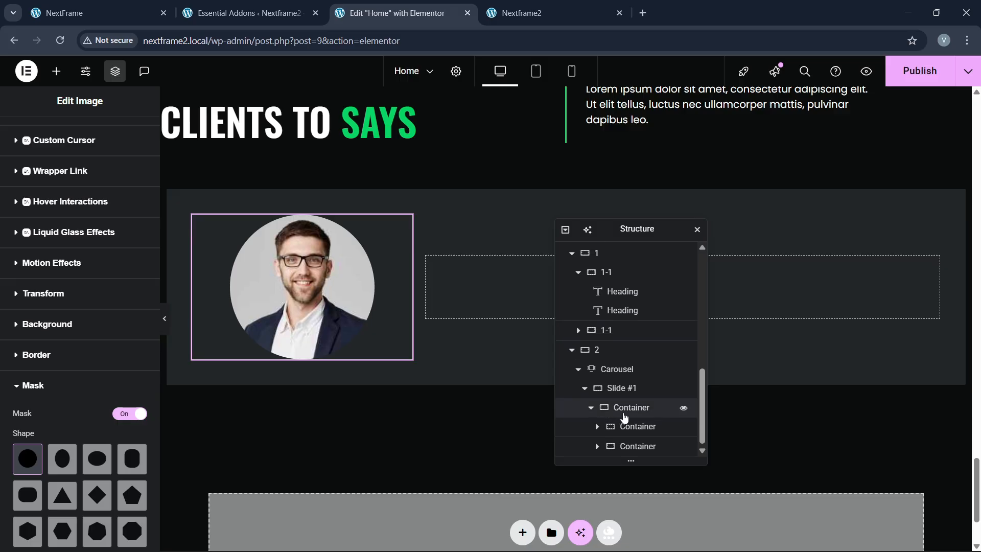
double_click(630, 409)
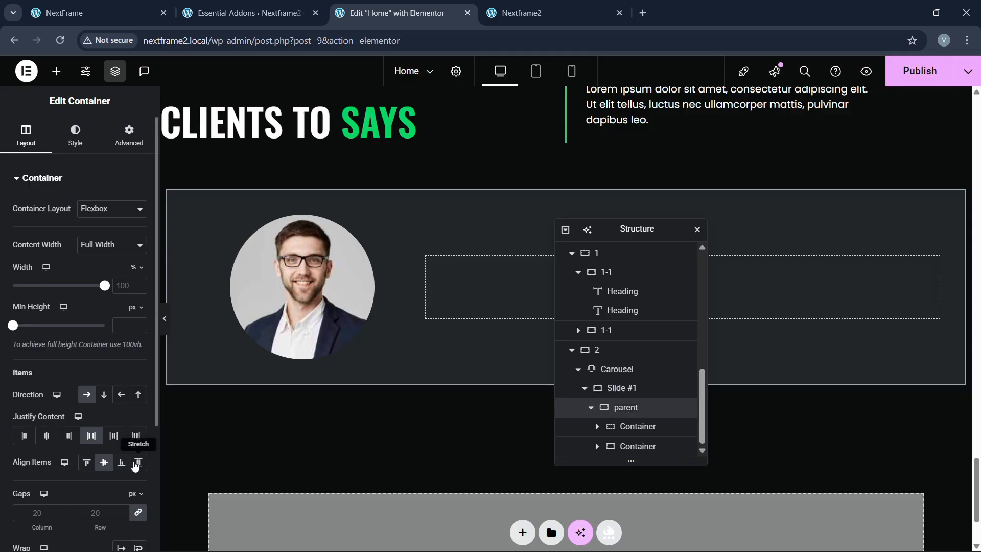
Step: Stretch the slide's columns to full height and add an Icon widget to the empty right container
click(136, 464)
click(56, 71)
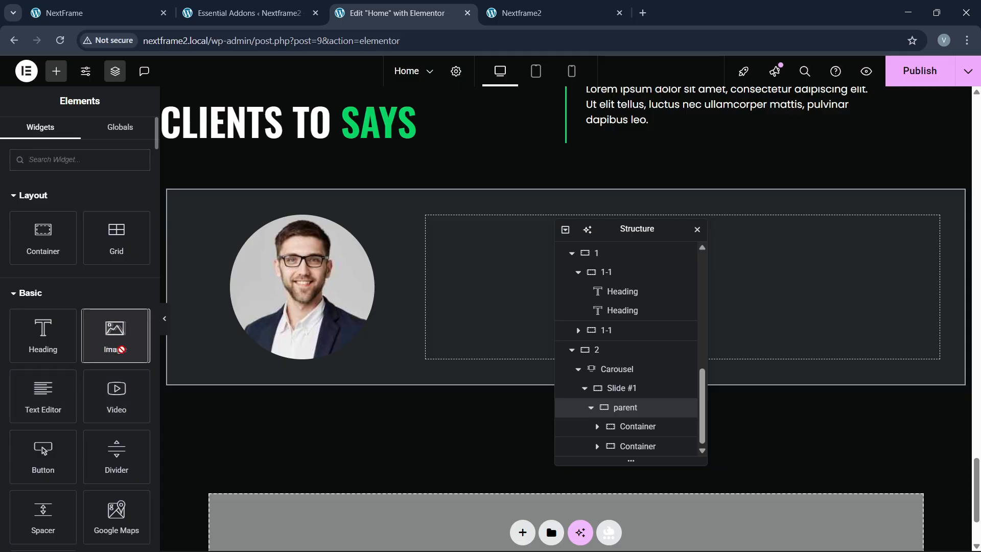
click(95, 167)
text(icon)
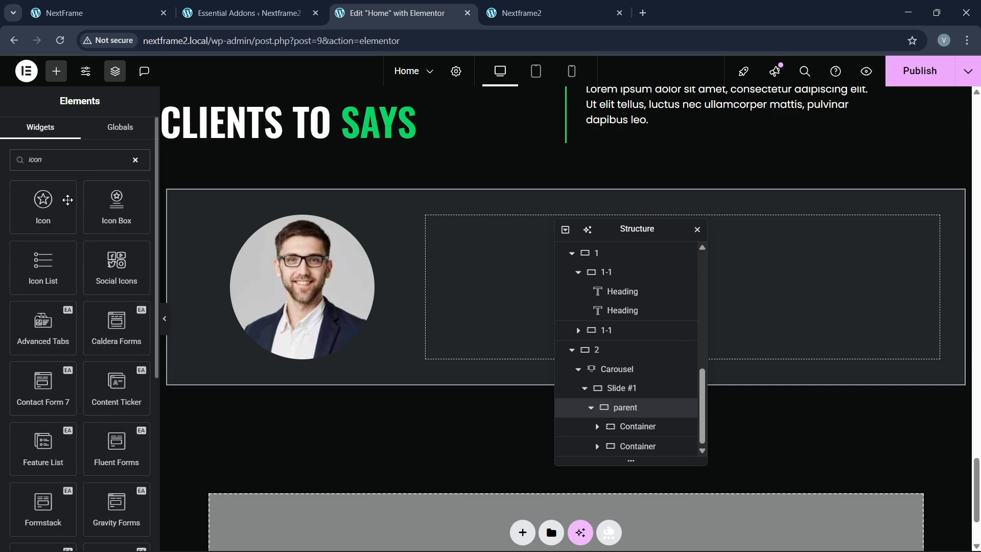
drag(67, 200, 460, 269)
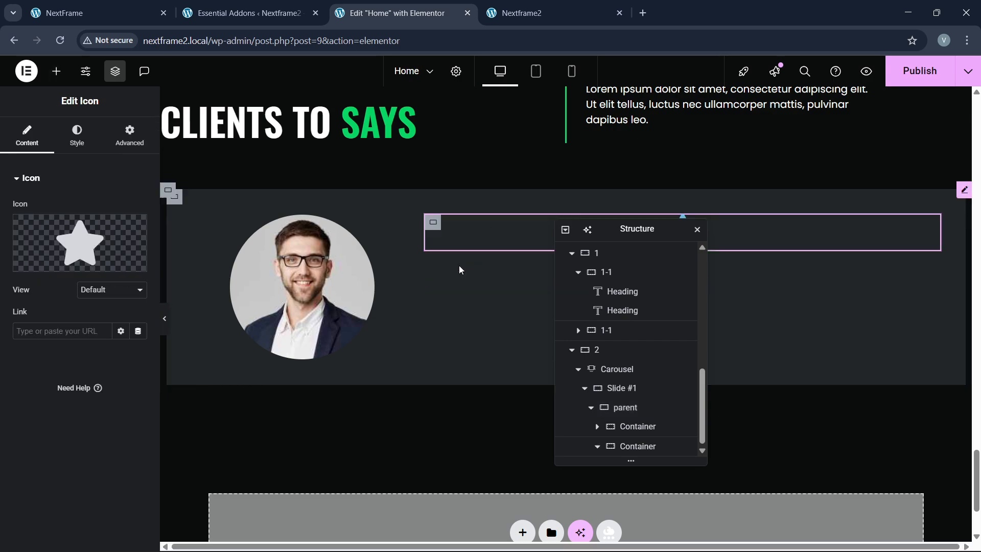
Step: Set the icon to Quote left from the Icon Library
click(118, 250)
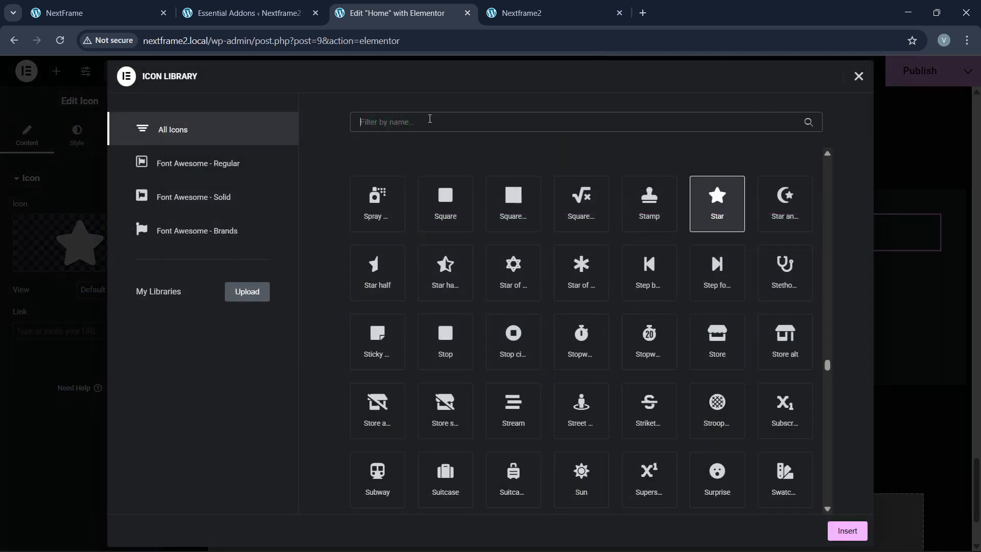
text(quote)
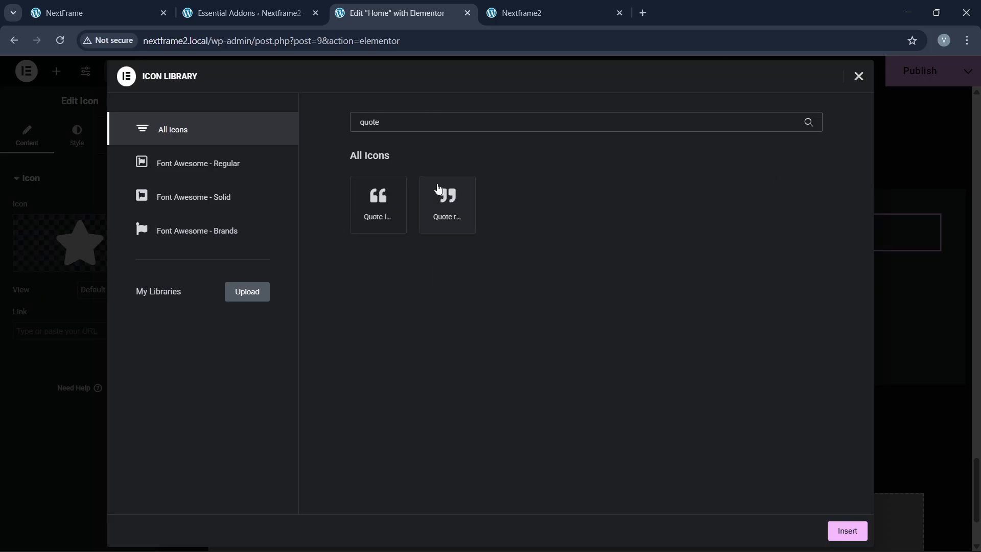
click(377, 214)
click(846, 531)
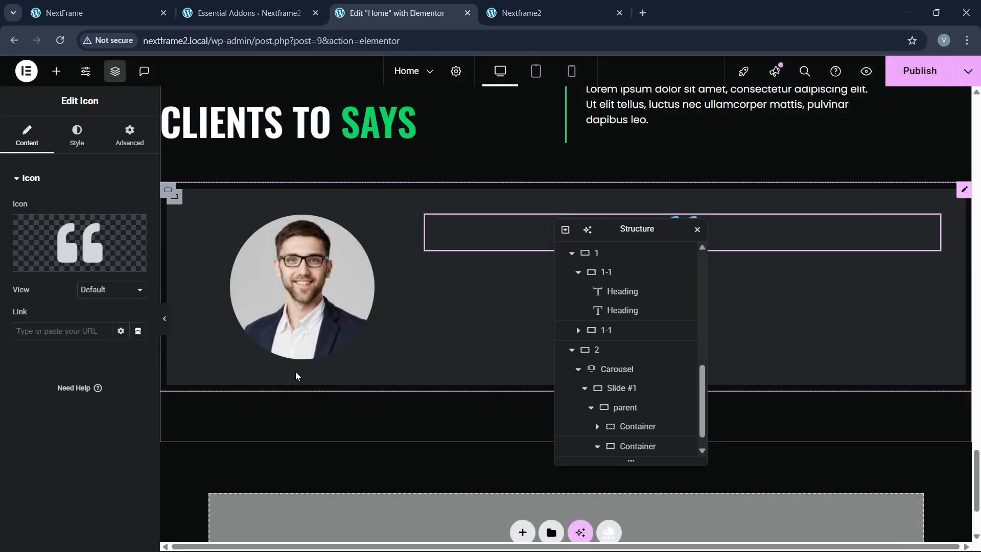
Step: Colour the quote icon with the global green and align it left
click(78, 136)
click(121, 262)
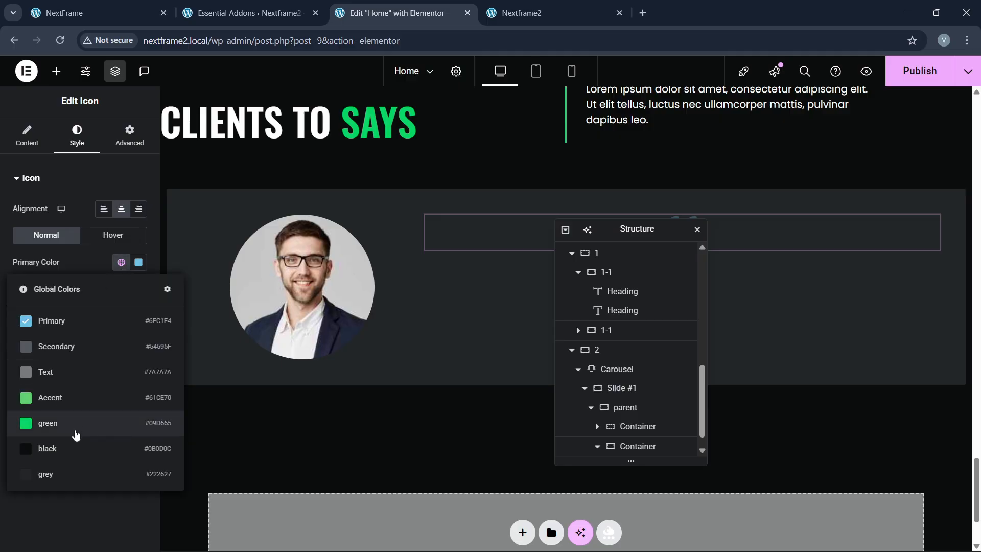
click(75, 428)
click(121, 262)
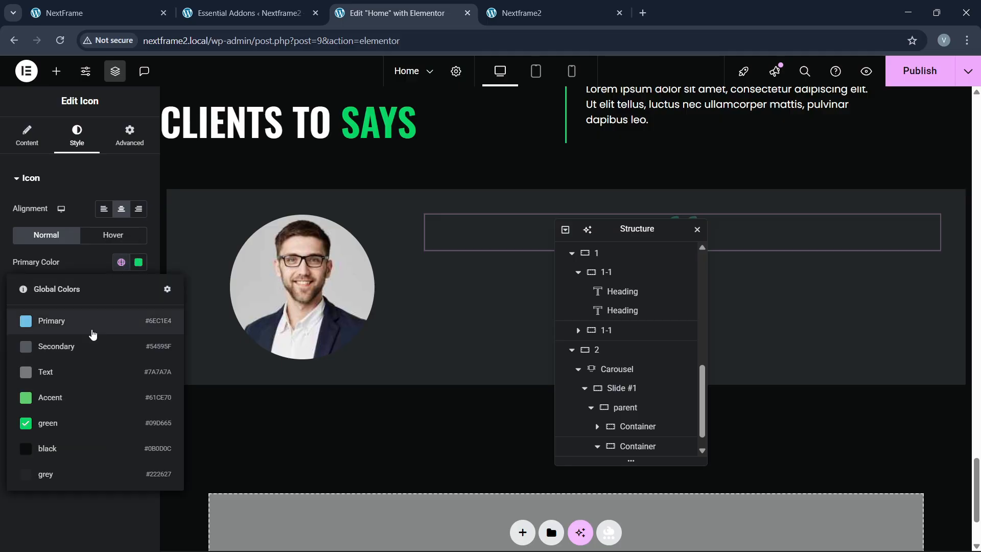
click(71, 425)
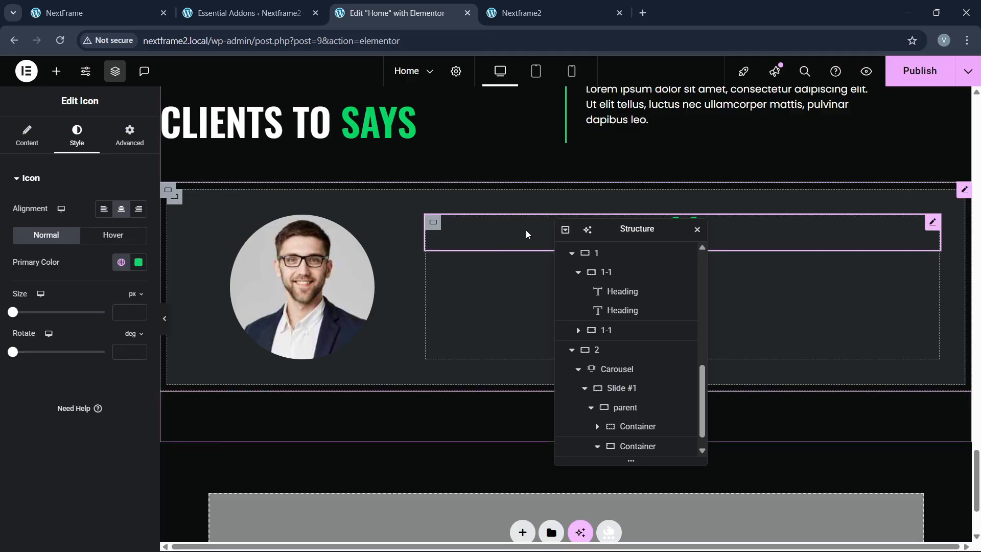
drag(624, 226, 547, 236)
click(104, 210)
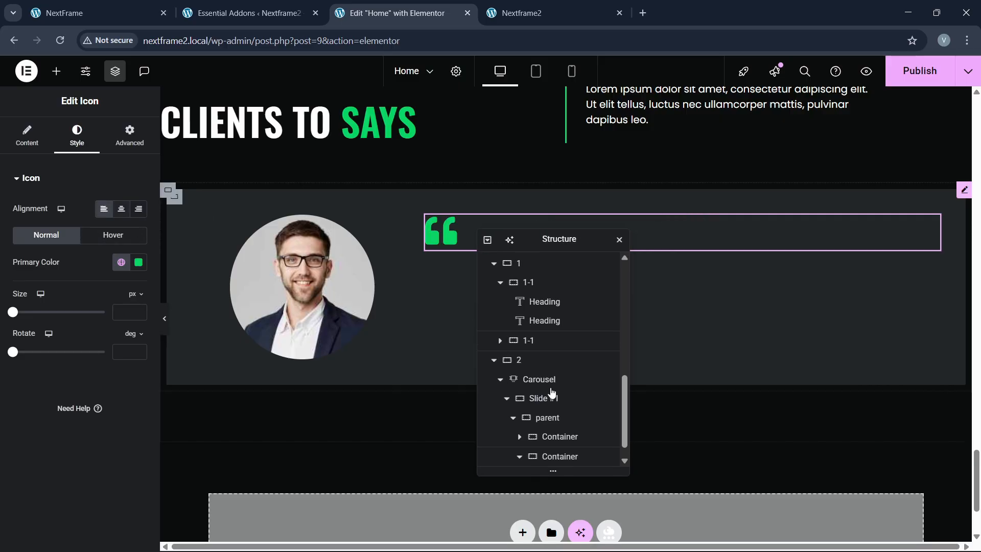
Step: Select the quote icon's container and compare it with the live site's testimonial layout
scroll(554, 399, down, 1)
scroll(565, 435, up, 5)
scroll(565, 434, down, 5)
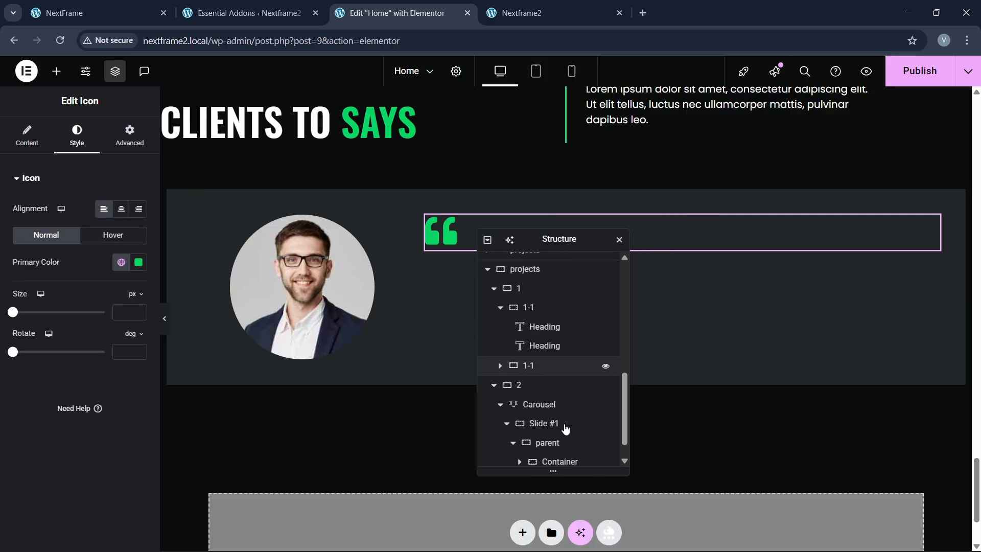
click(556, 438)
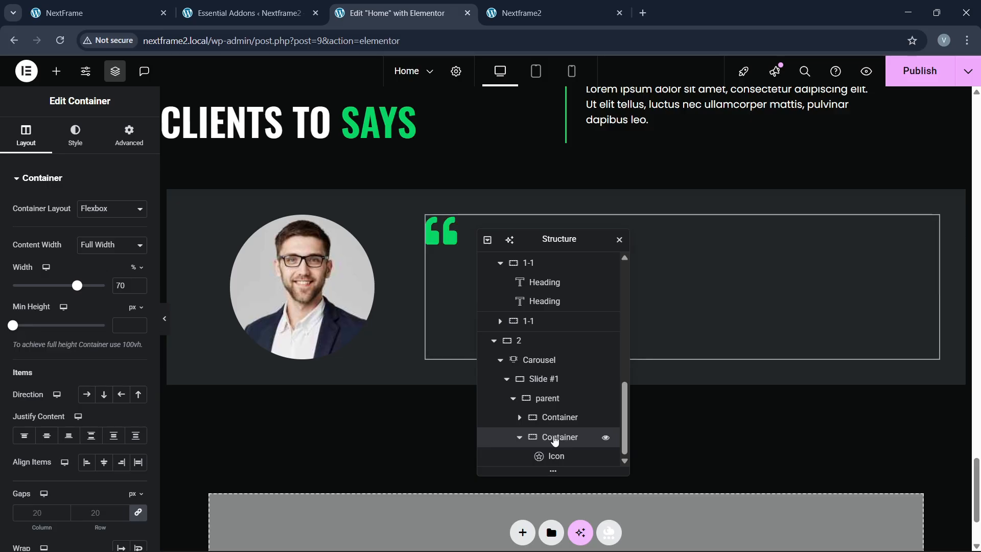
click(92, 13)
click(437, 5)
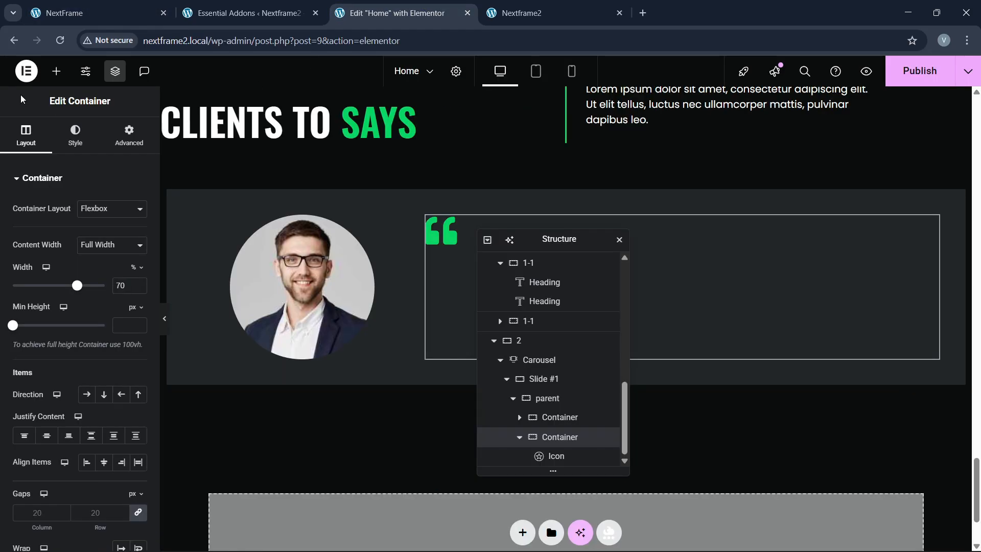
Step: Add a Text Editor block under the quote icon
click(57, 71)
drag(43, 332, 71, 336)
drag(13, 412, 458, 241)
click(107, 13)
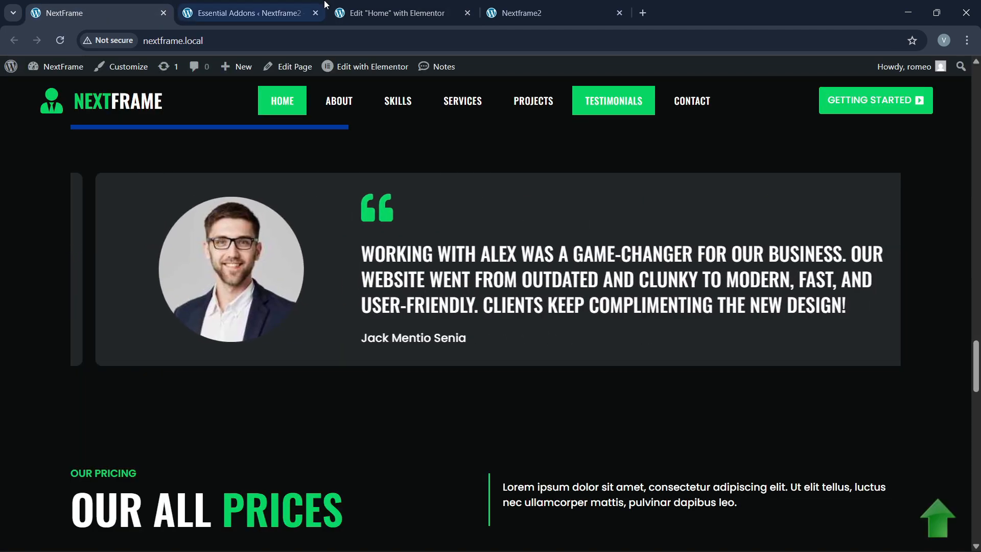
click(364, 10)
Step: Set the quote text's typography to Oswald and uppercase
click(77, 135)
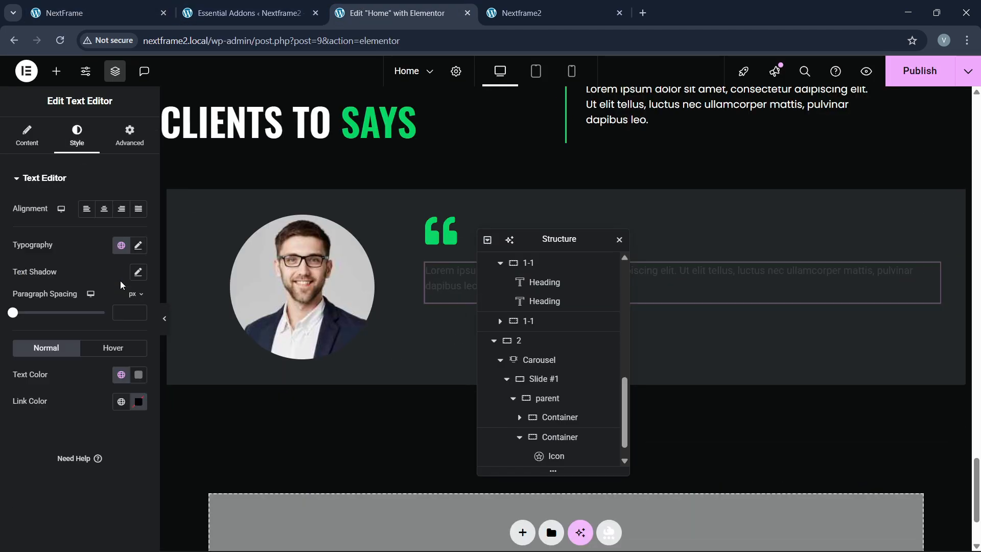
click(138, 245)
click(107, 304)
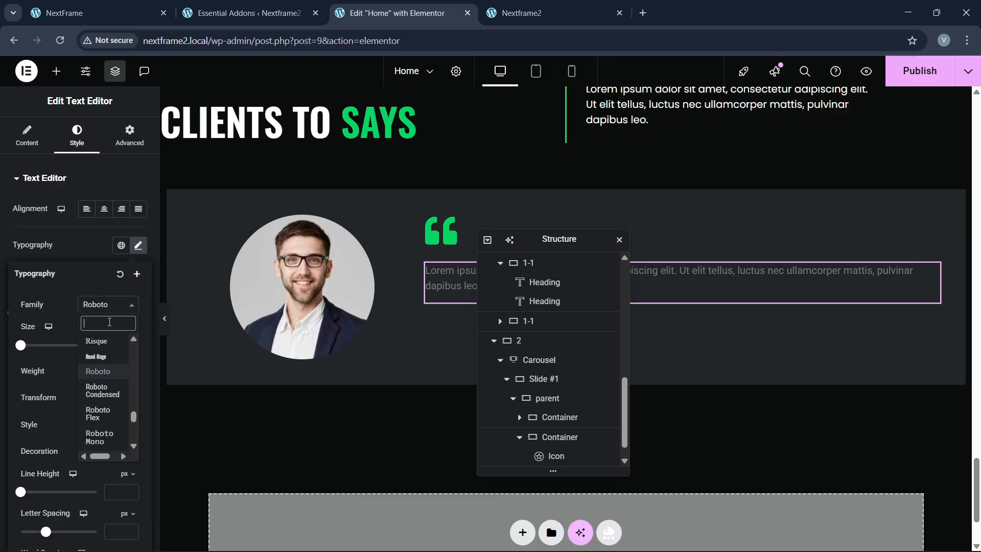
text(OSwald)
key(Return)
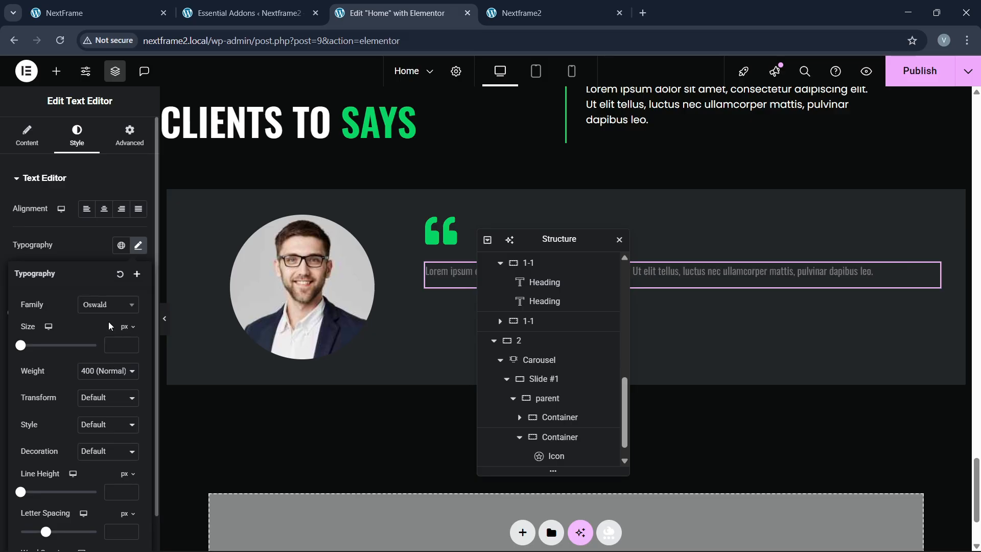
click(88, 401)
click(98, 429)
Step: Make the quote text 35px, 600 Semi Bold and white
click(132, 345)
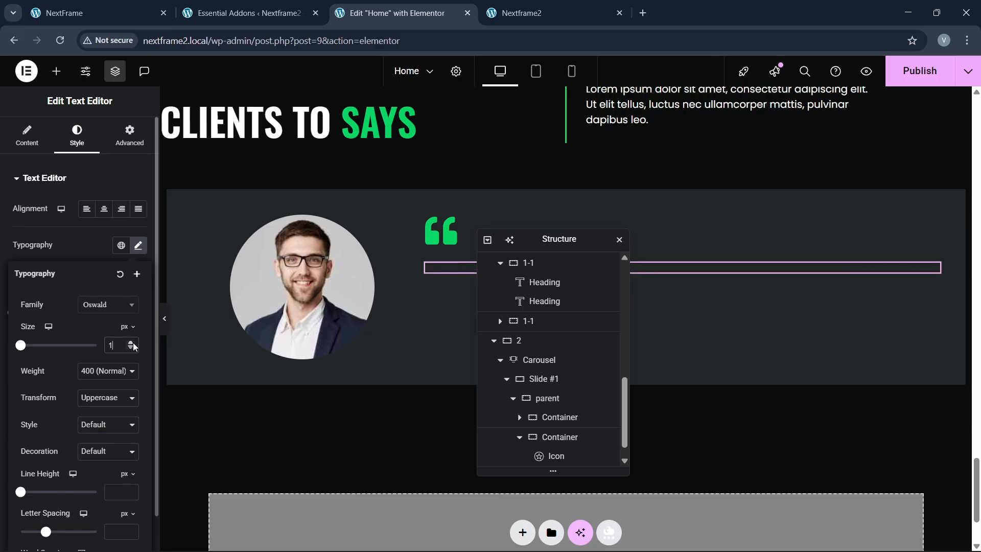
click(132, 345)
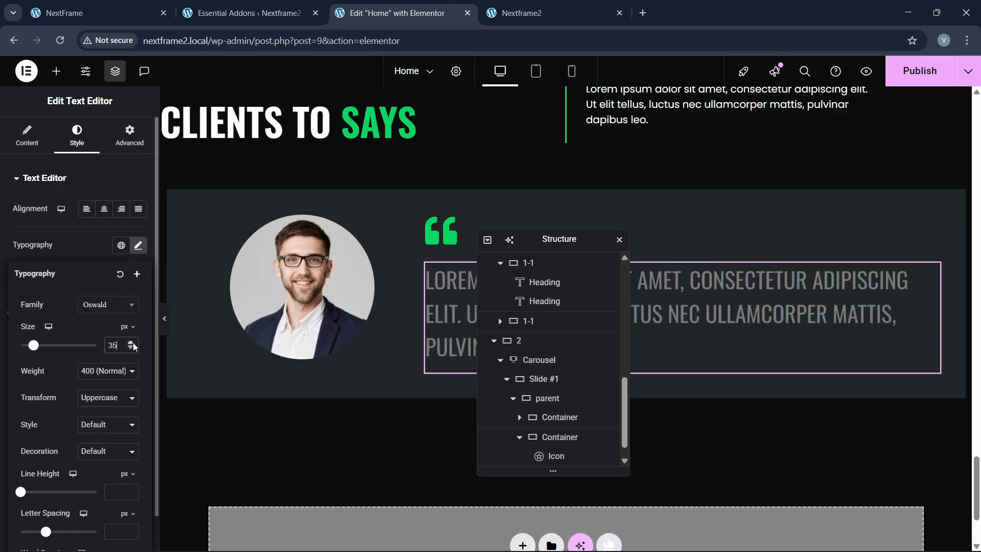
click(94, 373)
click(96, 266)
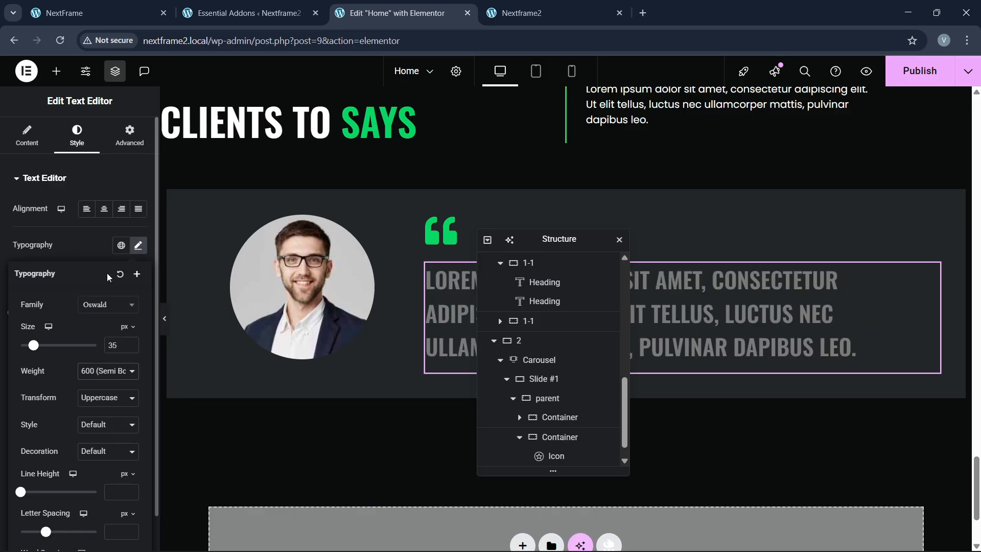
click(97, 253)
click(134, 375)
click(64, 204)
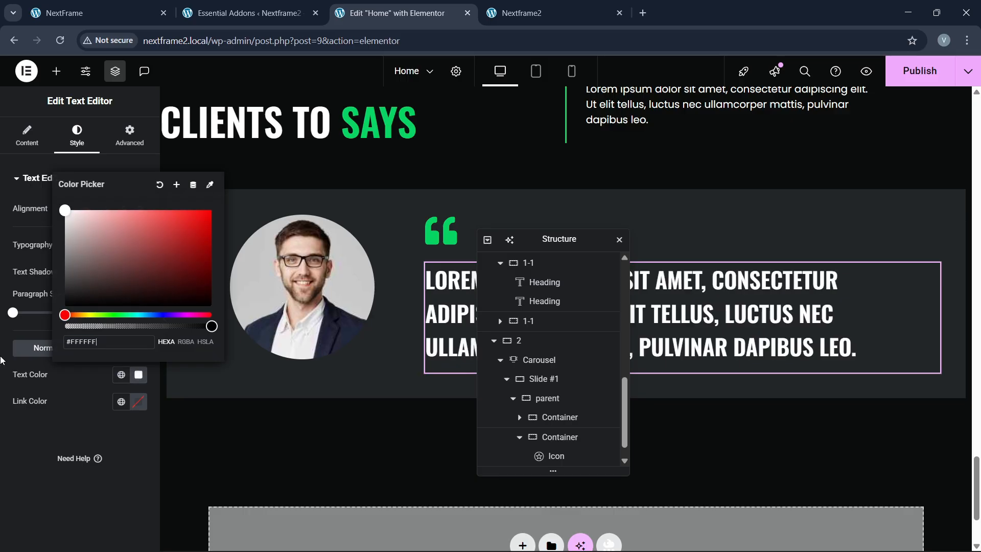
click(7, 415)
Step: Reduce the quote text to 30px and set its line height to 1.2
click(94, 4)
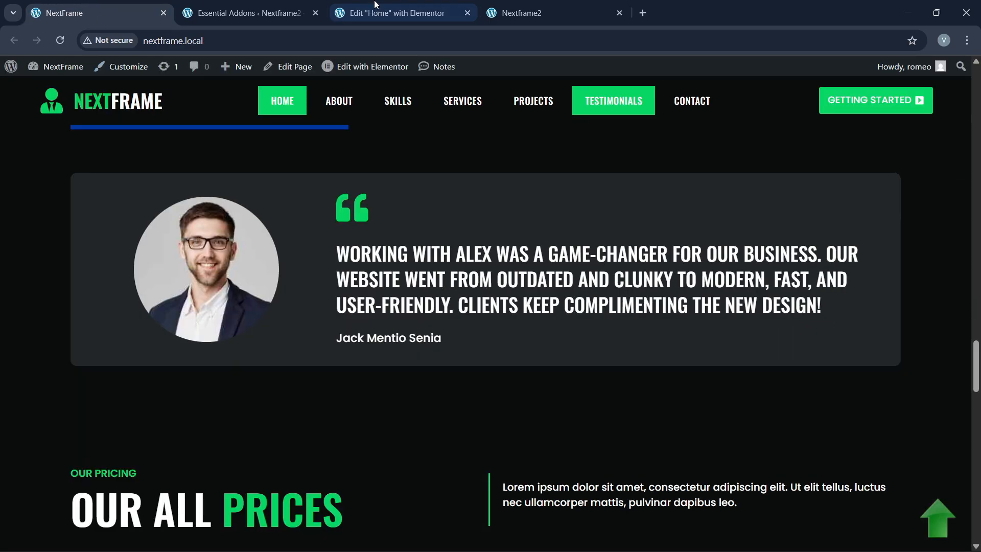
click(388, 13)
click(136, 246)
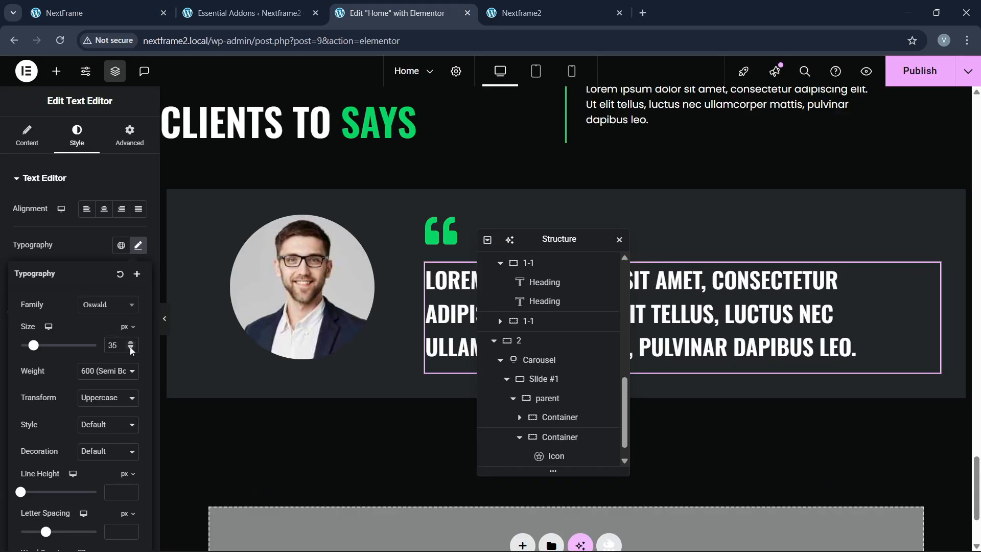
click(131, 348)
click(131, 348)
click(131, 348)
click(131, 348)
click(131, 348)
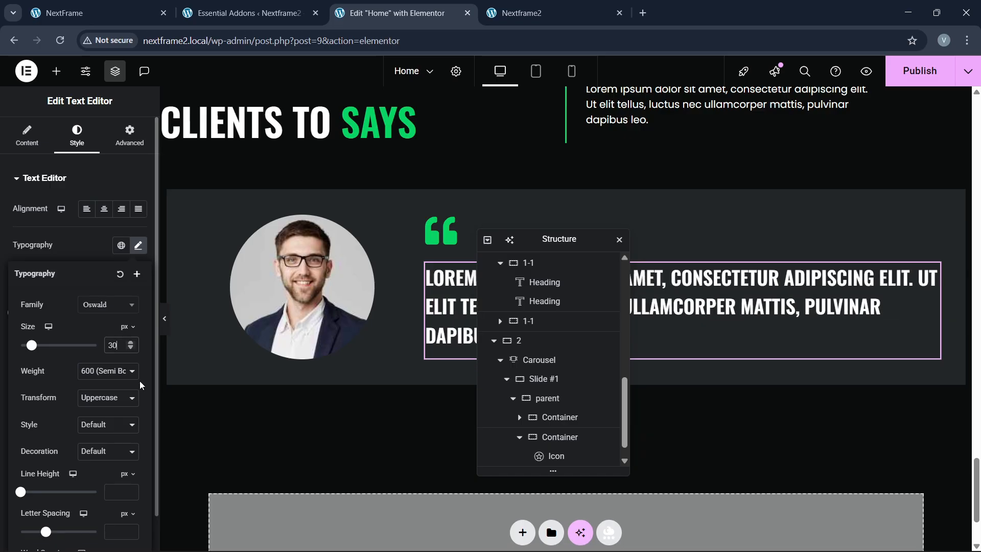
scroll(99, 395, down, 1)
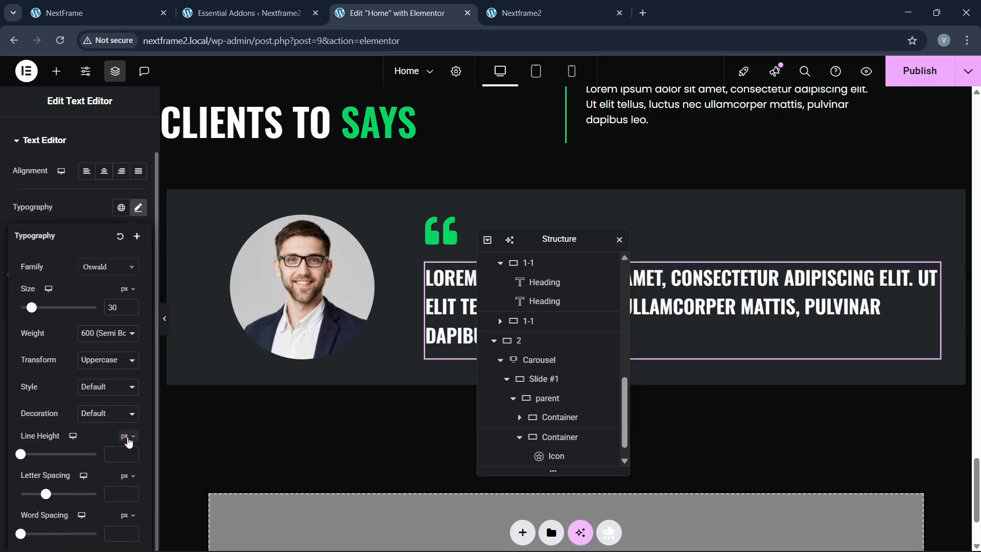
text(1.2)
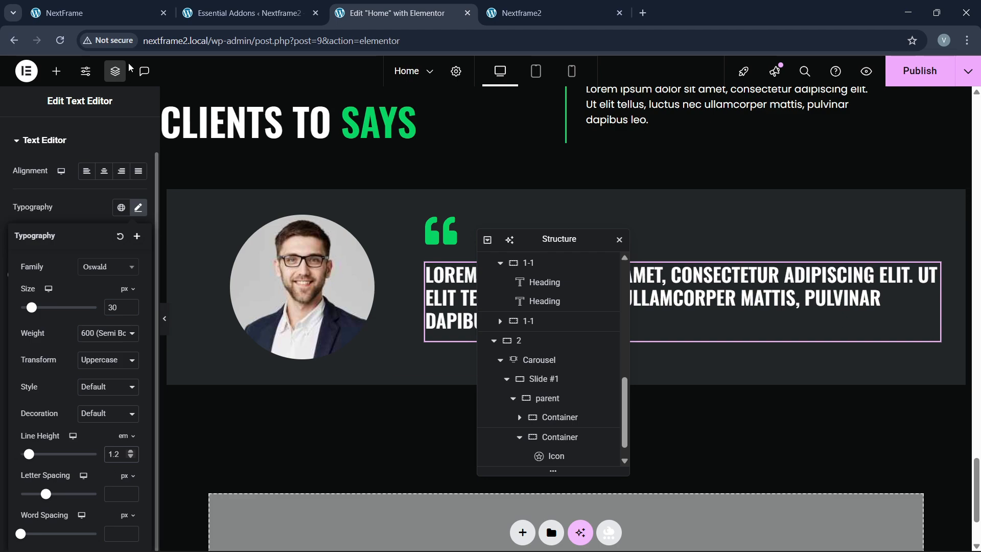
Step: Compare the styled quote with the live site's testimonial section
click(114, 10)
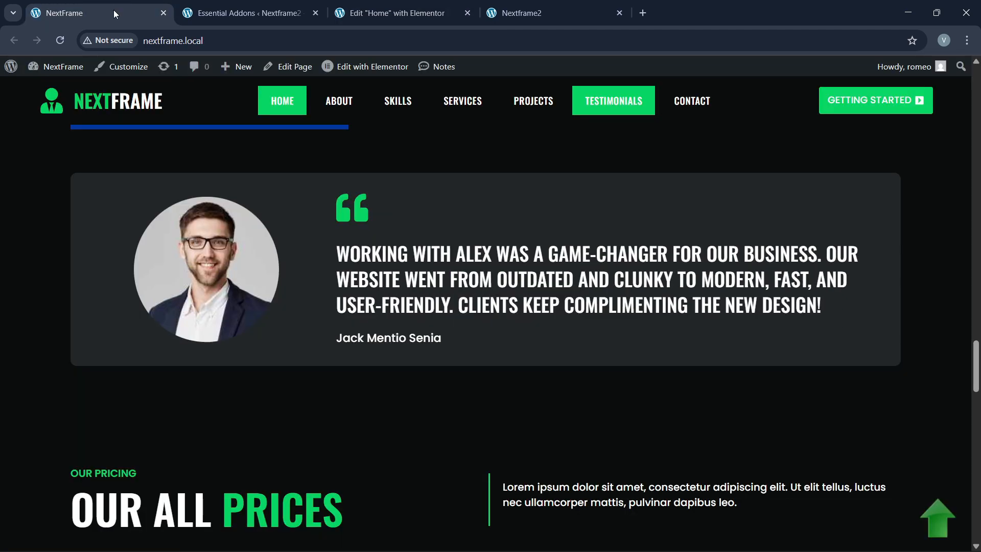
click(394, 13)
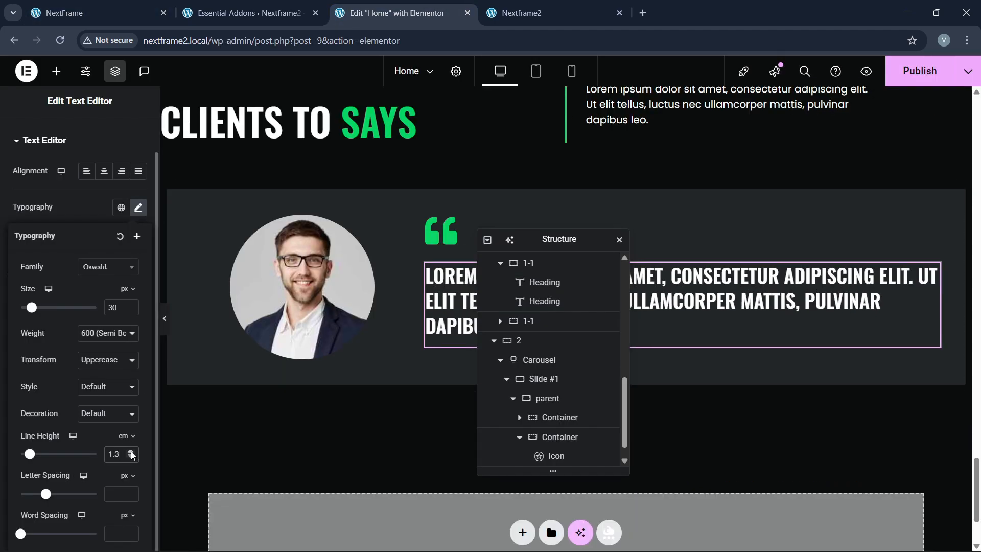
click(121, 15)
click(394, 13)
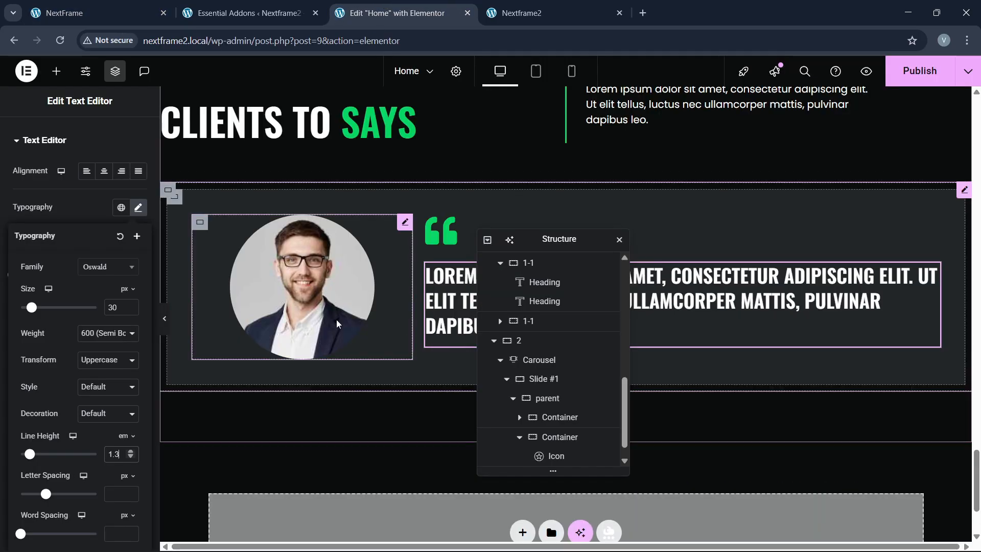
click(57, 71)
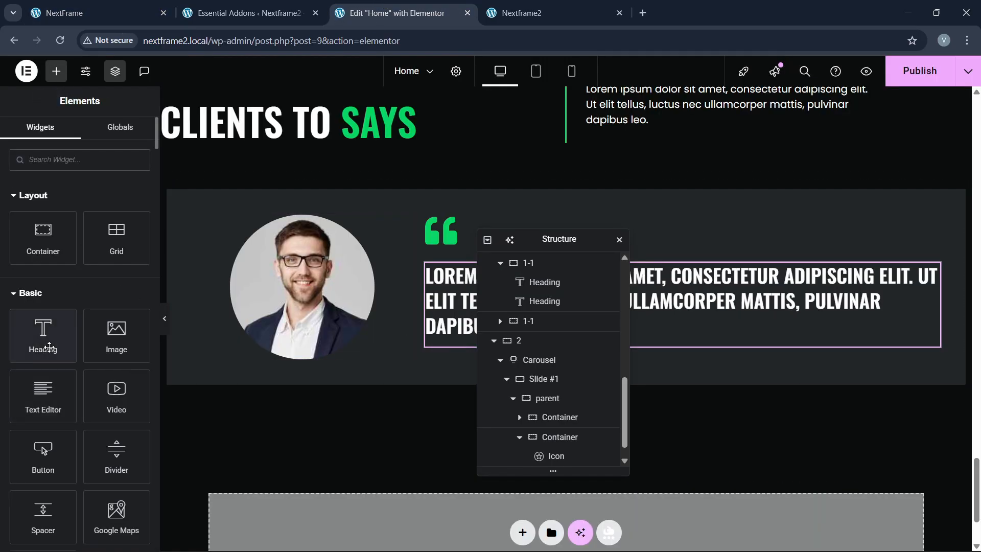
Step: Add a Heading under the quote text and enter the client's name
drag(45, 327, 481, 389)
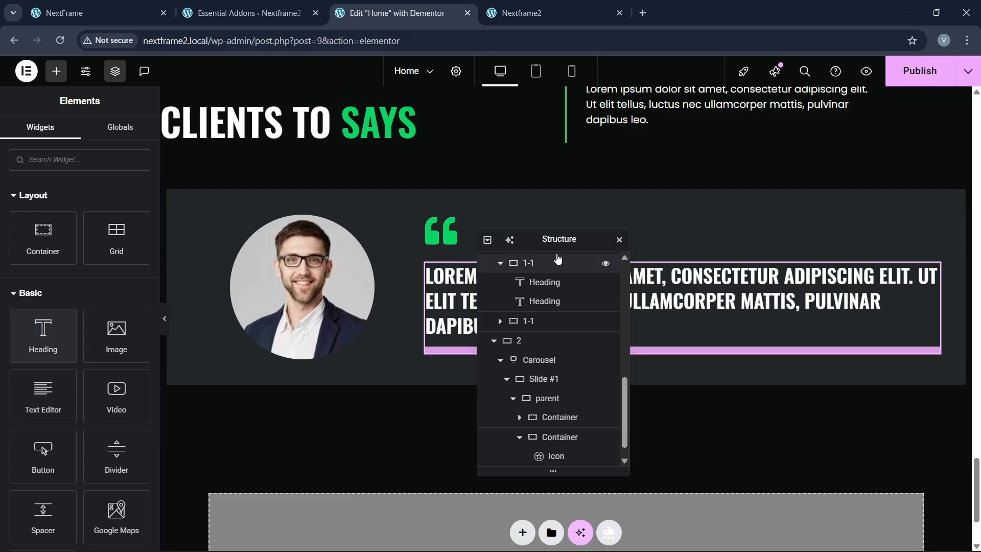
drag(562, 238, 673, 234)
drag(43, 332, 518, 339)
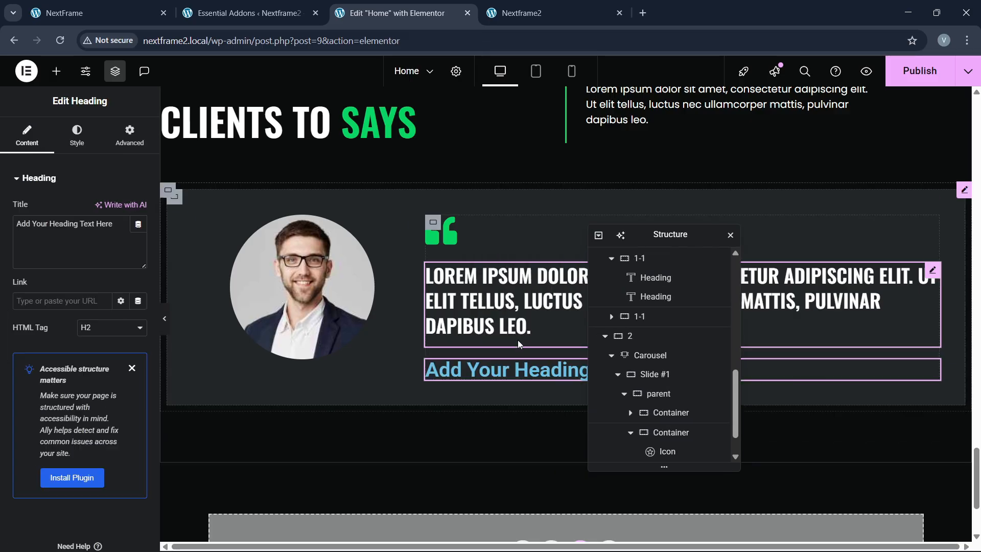
click(148, 6)
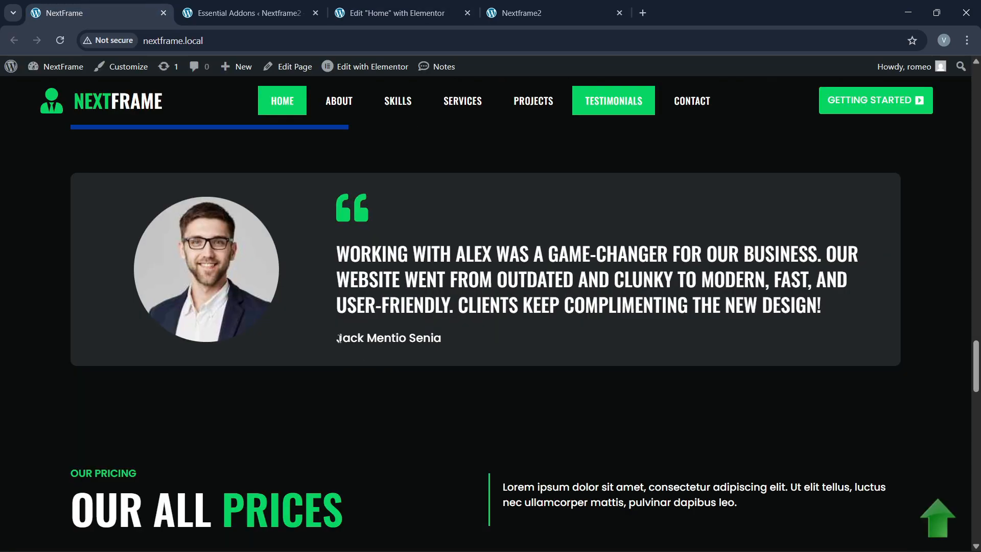
click(388, 12)
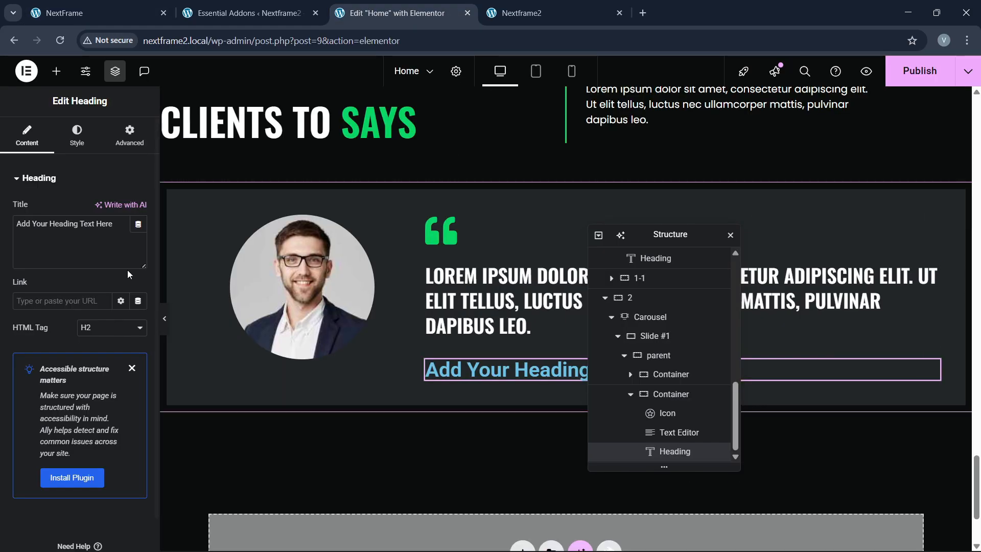
drag(49, 224, 29, 235)
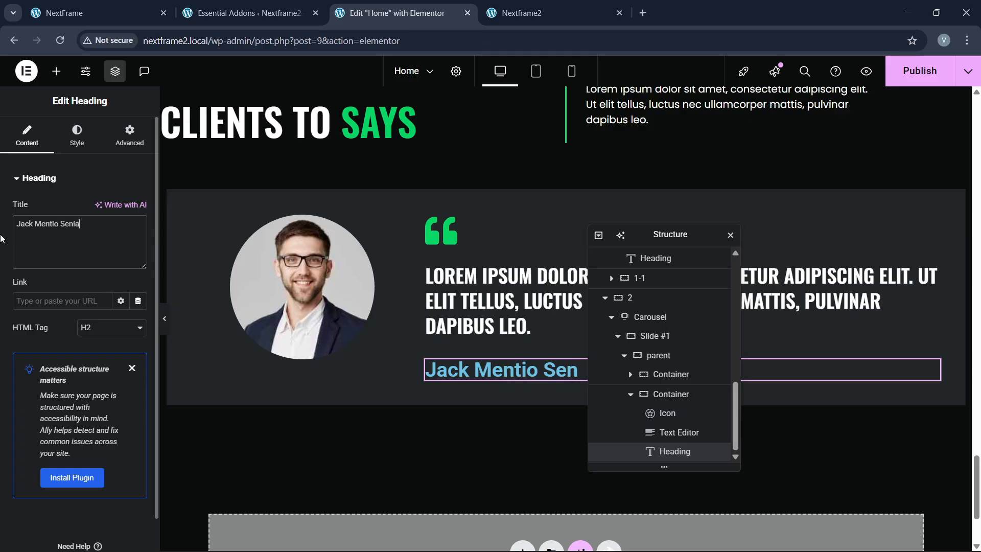
Step: Set the heading's font to Poppins at 17px
click(77, 136)
click(138, 245)
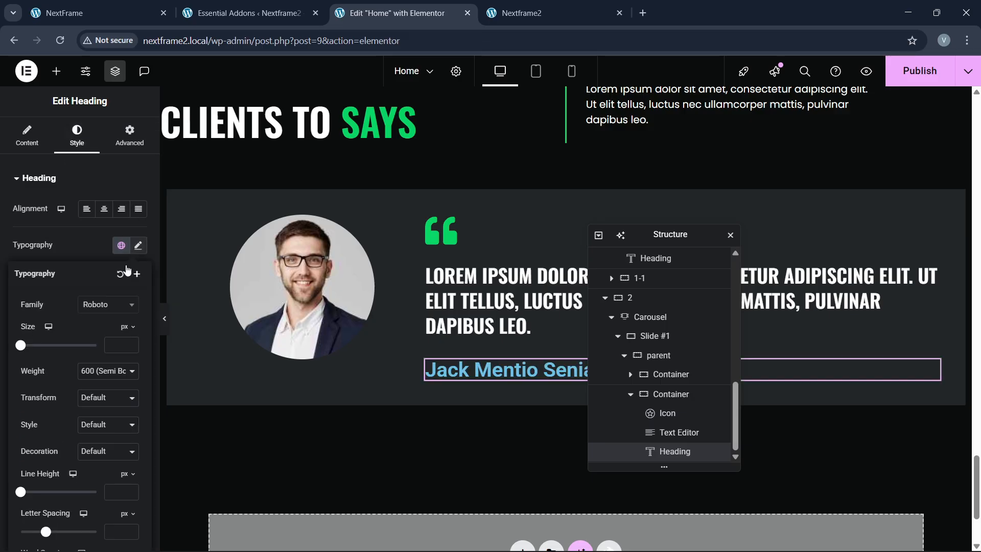
click(111, 305)
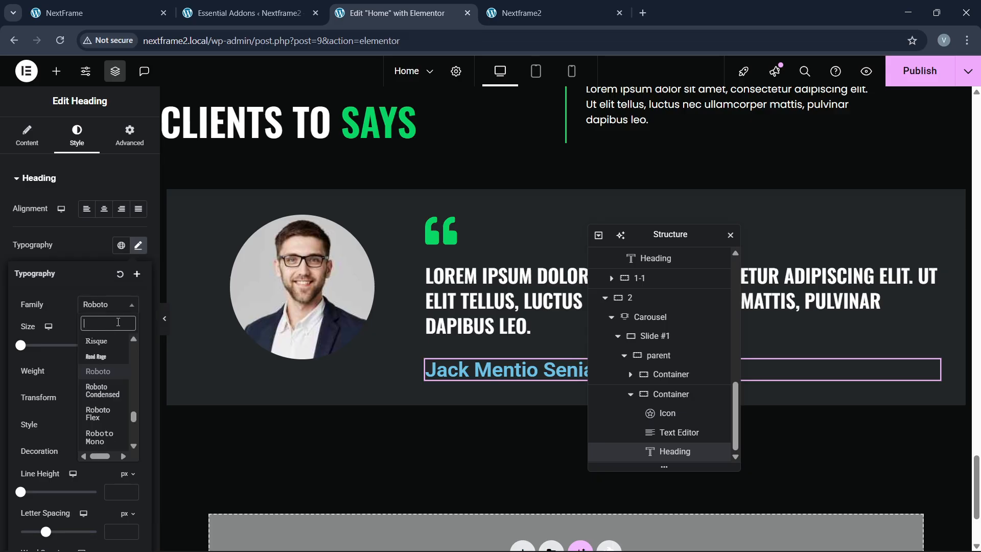
text(poppins)
key(Return)
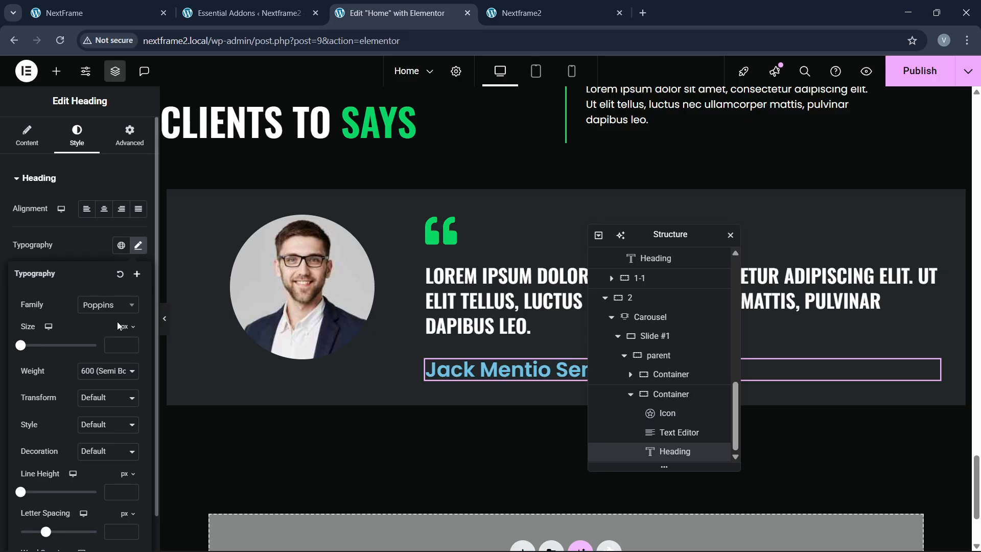
click(134, 346)
text(3)
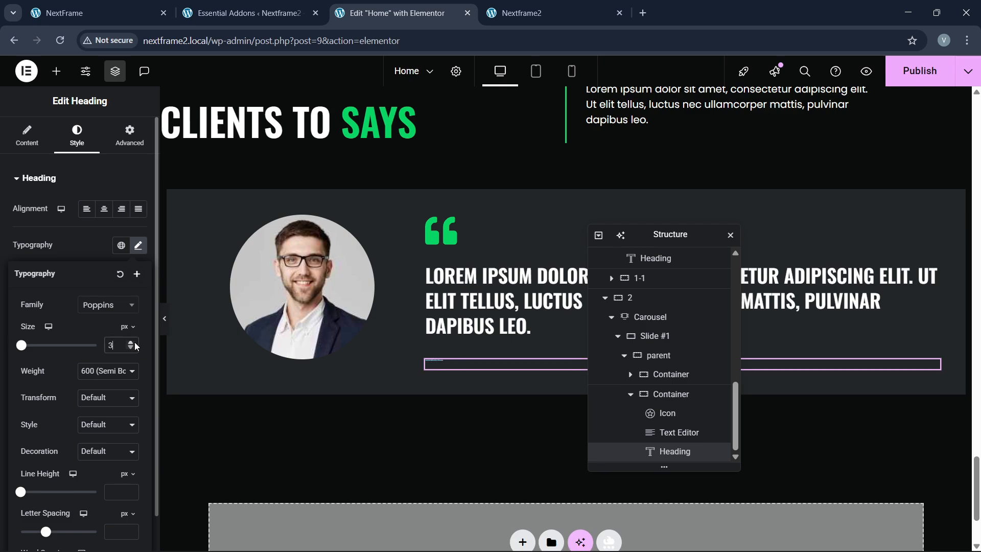
click(135, 343)
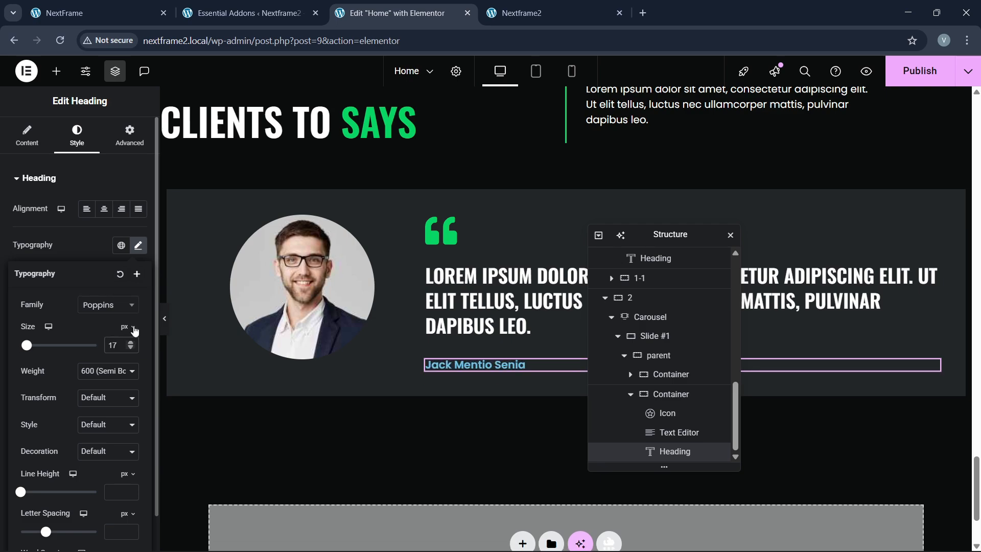
click(104, 260)
Step: Make the author heading white and compare it with the live site
click(139, 389)
drag(115, 287, 13, 193)
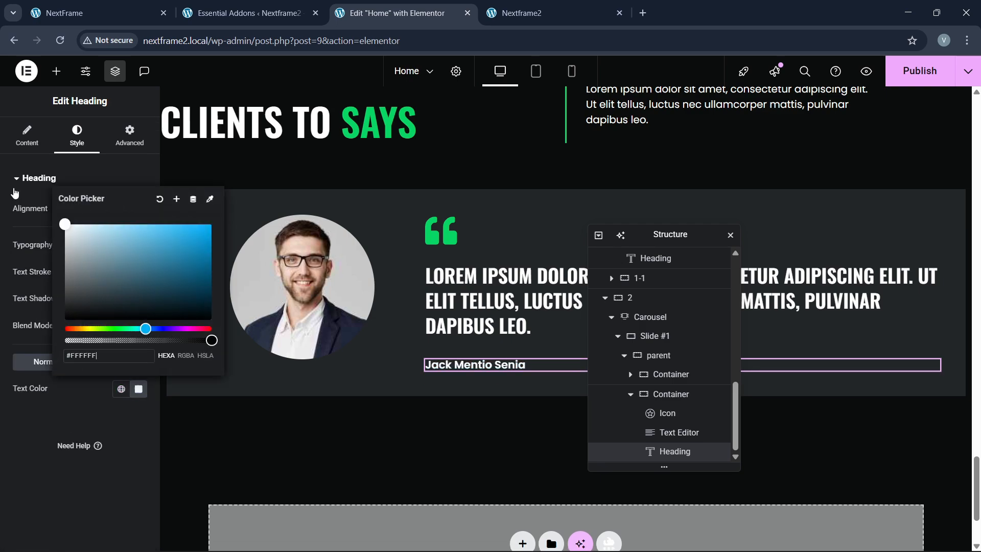
click(32, 467)
click(64, 13)
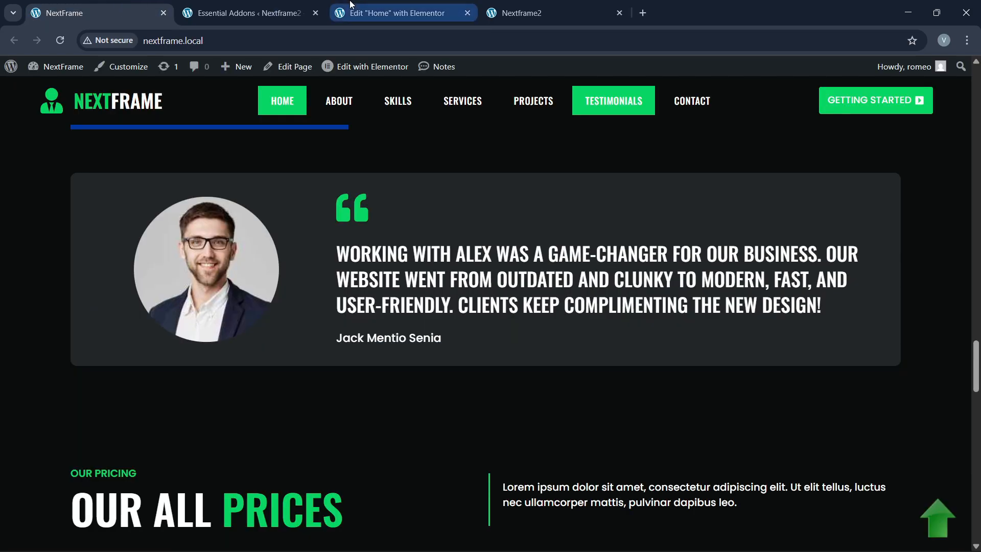
click(393, 13)
Step: Raise the heading size to 20px with weight 500 Medium
click(138, 246)
click(127, 344)
click(127, 344)
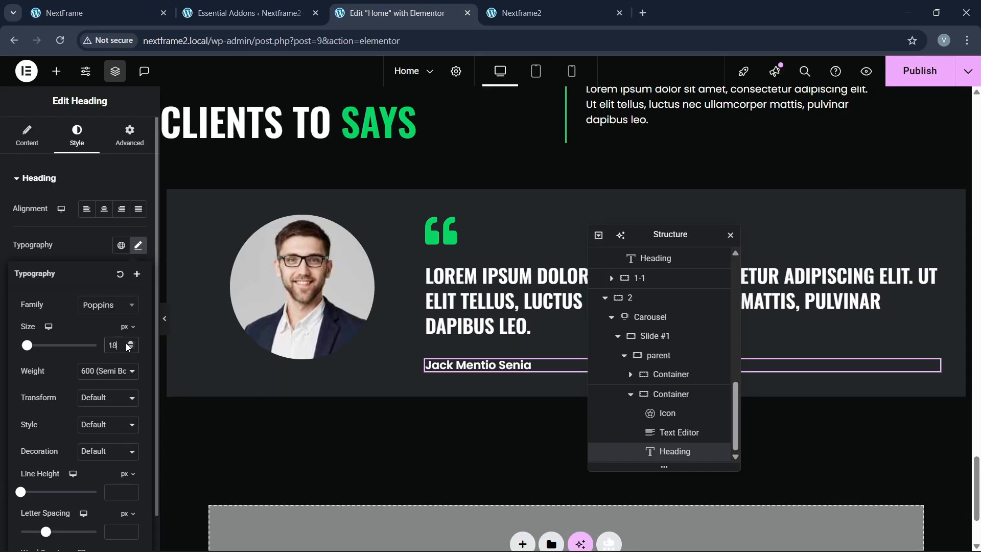
click(127, 344)
click(114, 371)
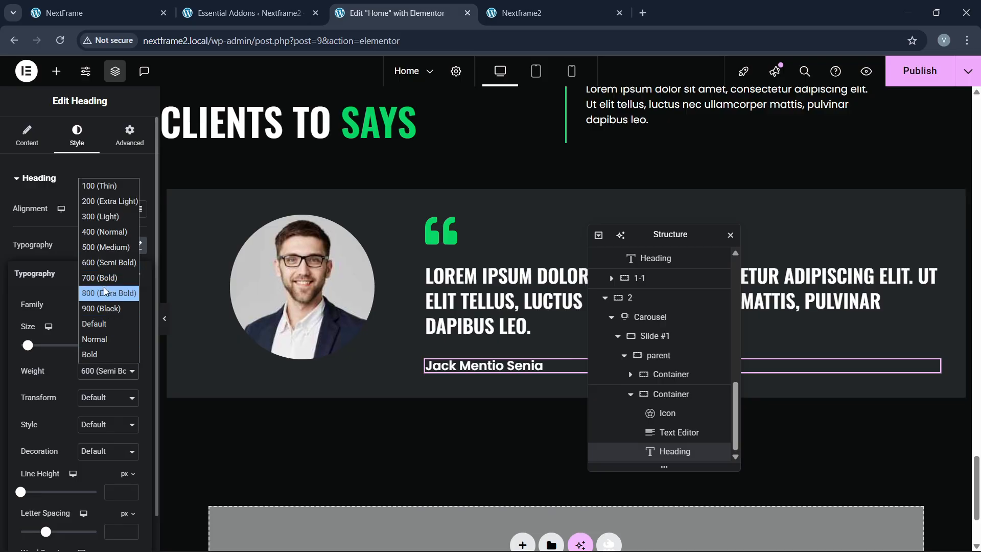
click(97, 249)
Step: Compare the testimonial with the live site and select the carousel
click(118, 4)
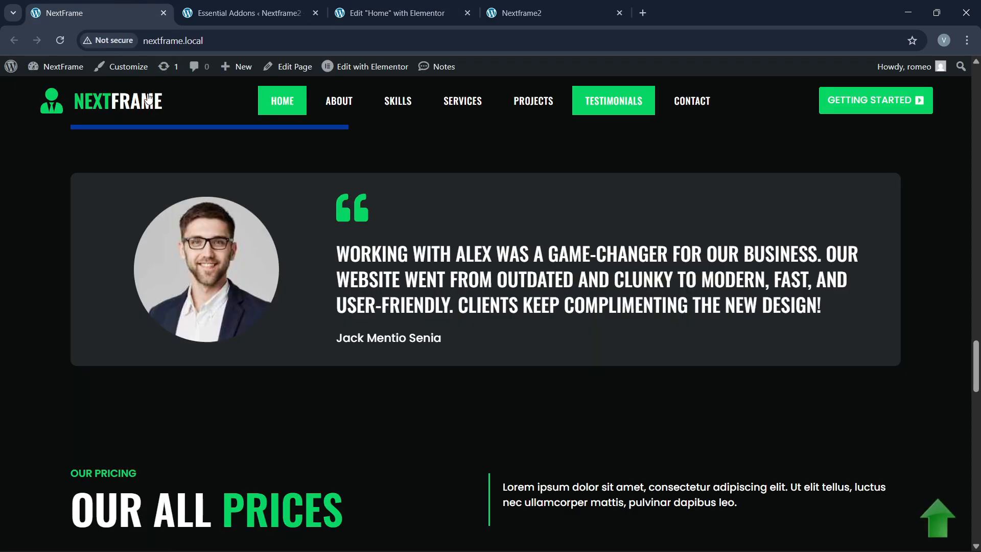
click(394, 13)
scroll(409, 309, up, 3)
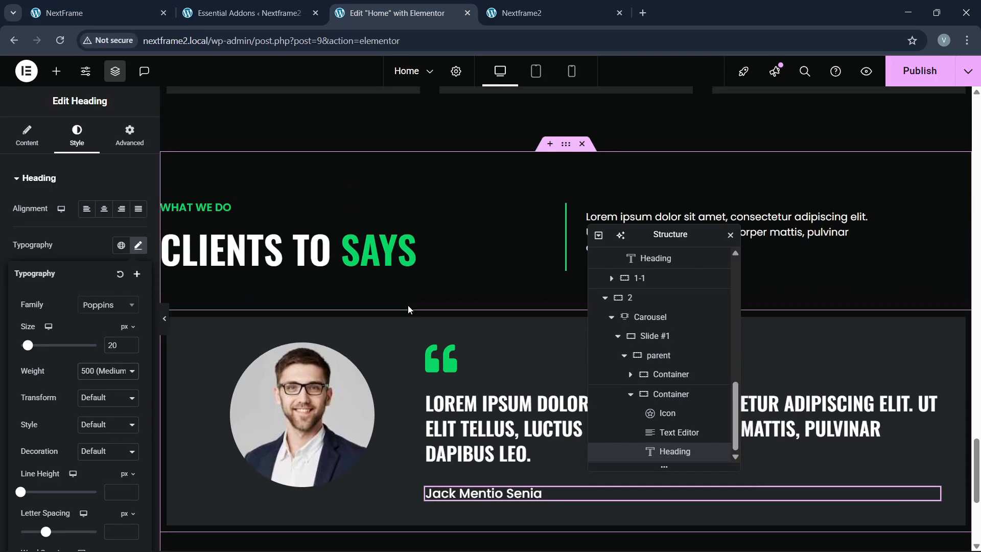
scroll(409, 309, down, 2)
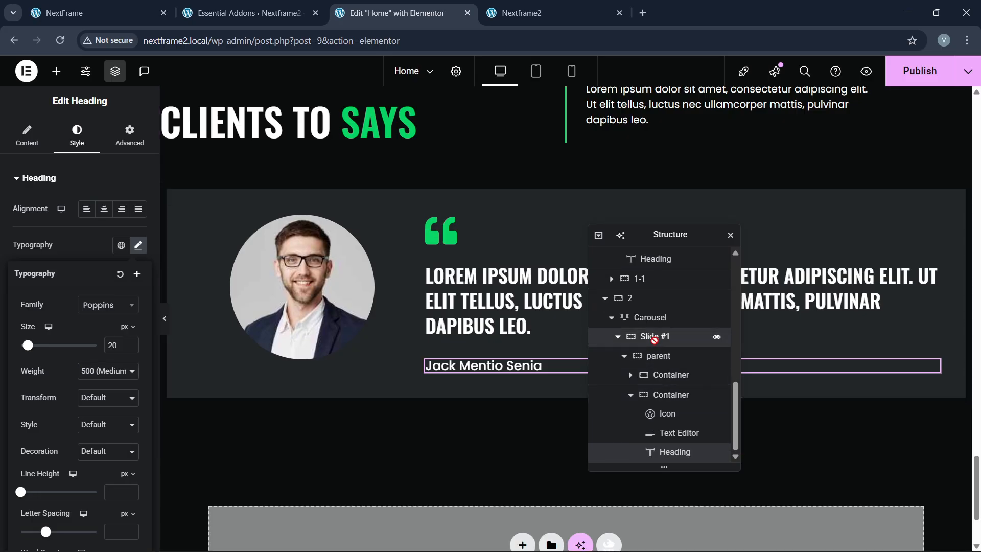
click(655, 338)
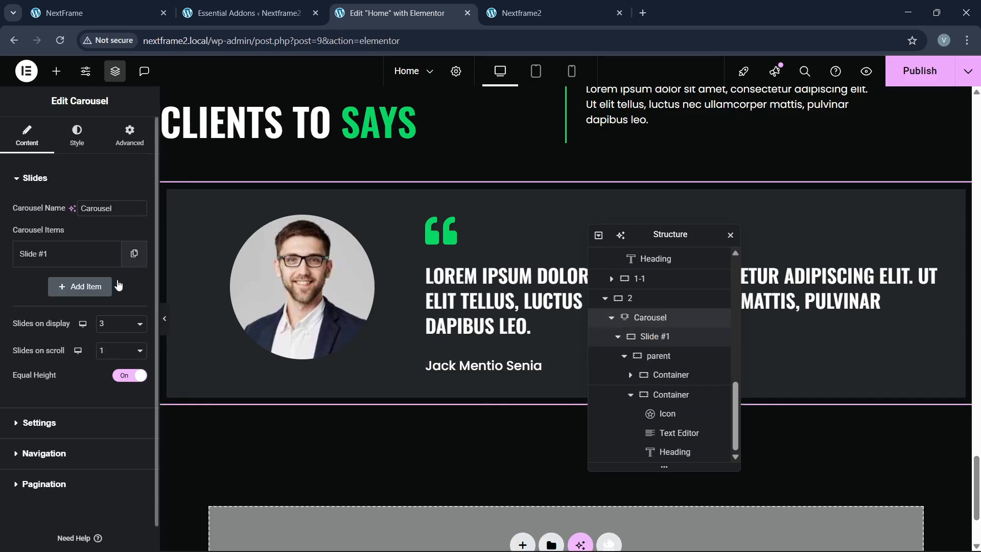
Step: Add two more slides to the carousel and show one slide at a time
click(116, 286)
click(108, 319)
click(108, 391)
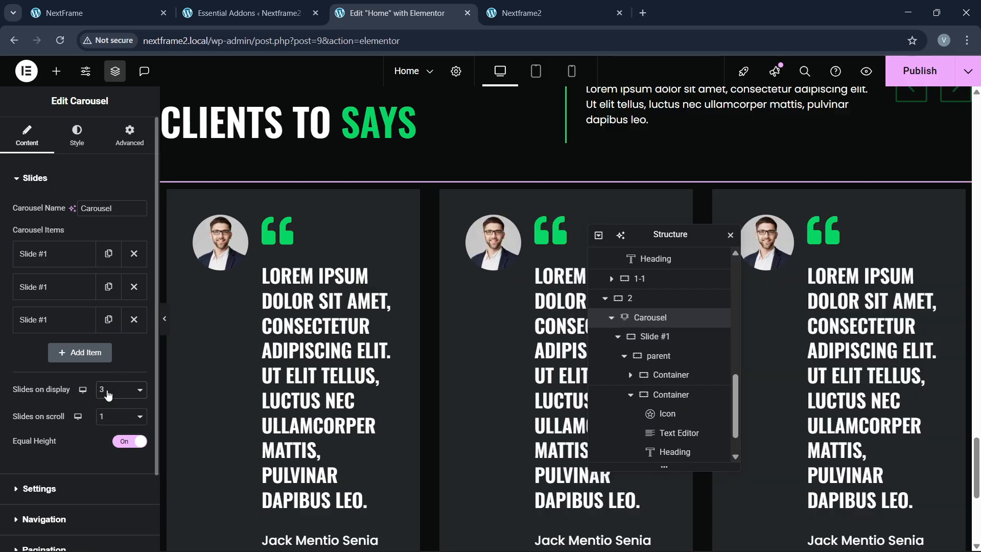
click(107, 392)
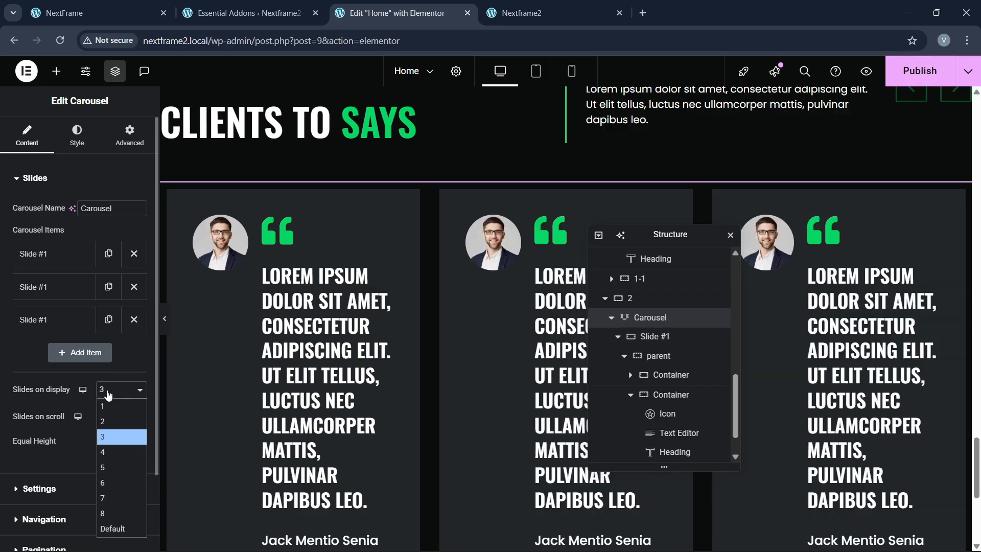
click(111, 407)
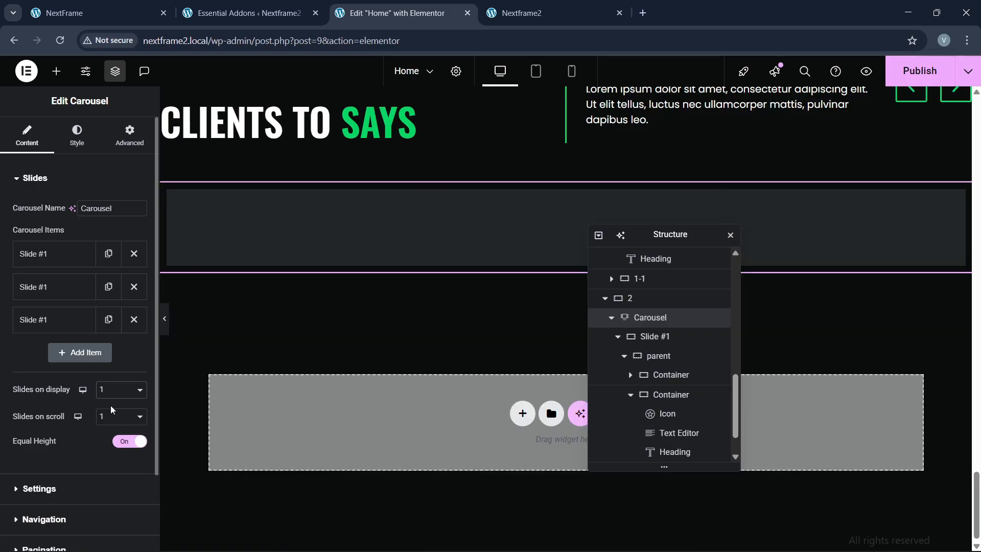
Step: Set the carousel's previous navigation arrow vertical position to -6
scroll(424, 335, up, 4)
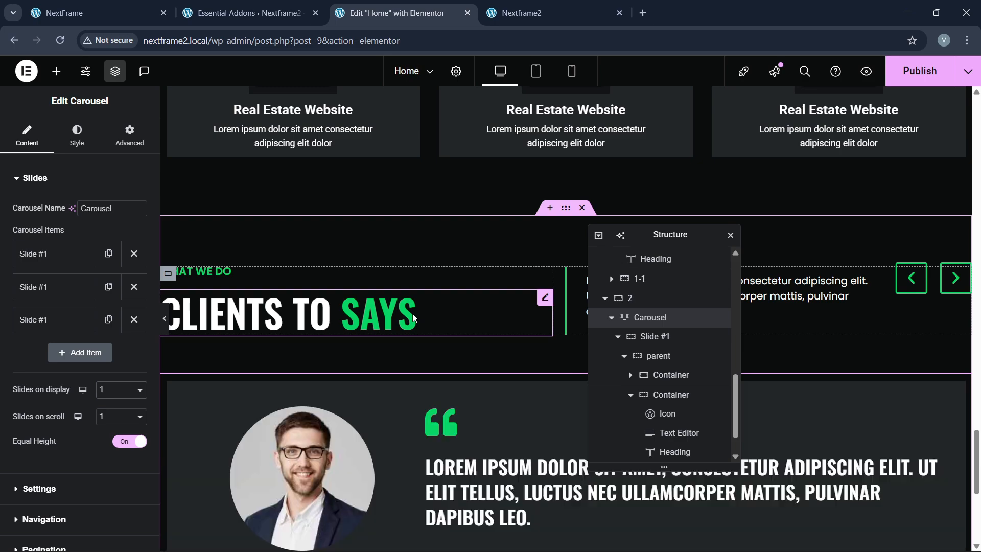
scroll(445, 357, down, 1)
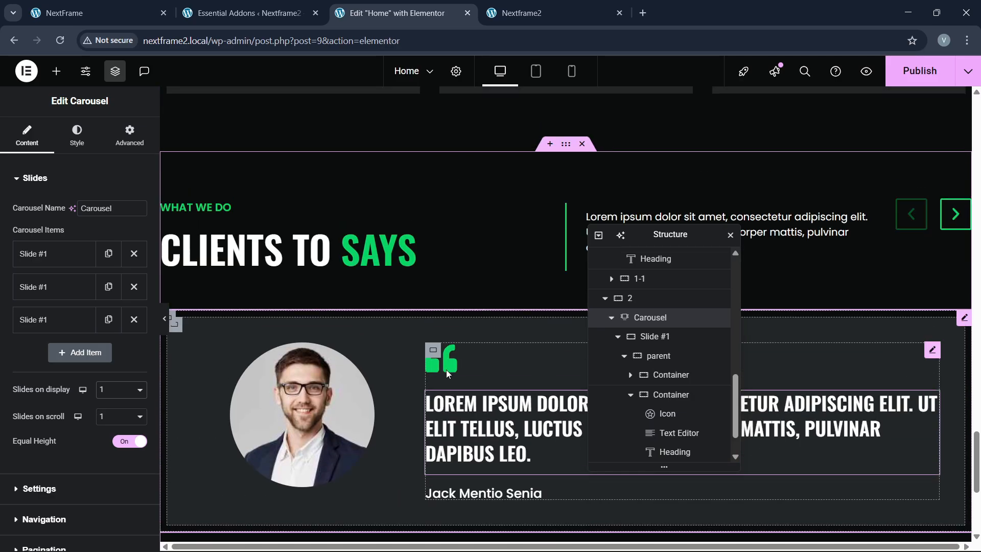
scroll(827, 286, down, 1)
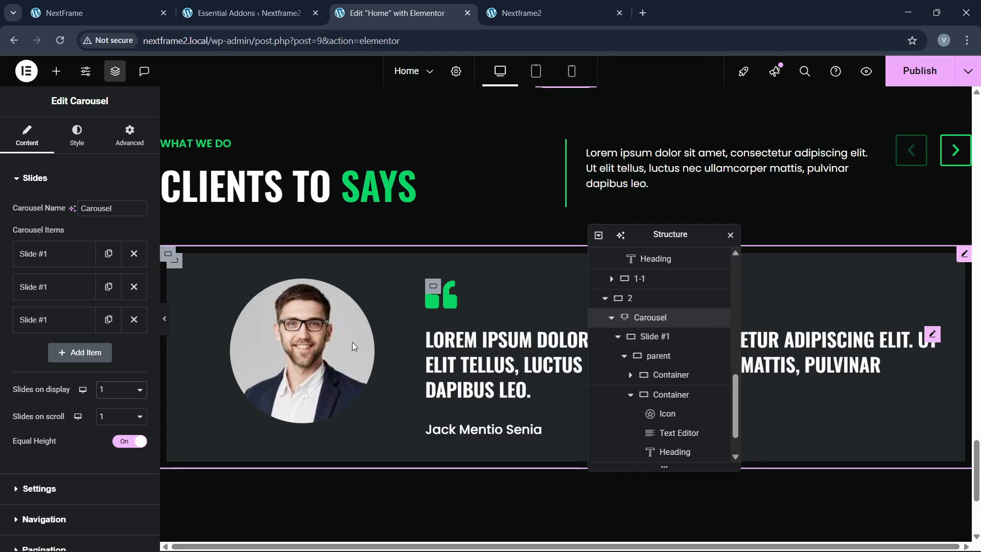
scroll(26, 358, down, 2)
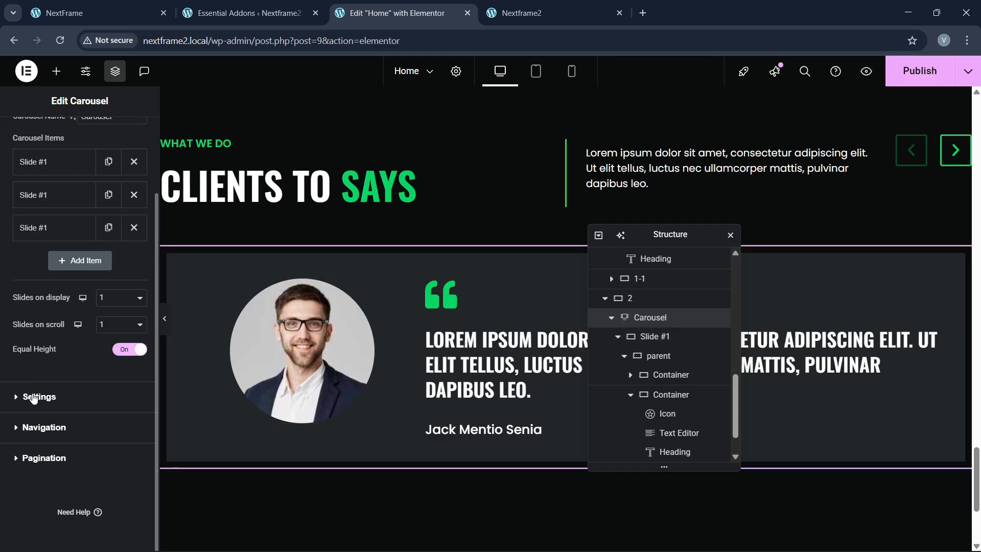
click(41, 438)
scroll(143, 404, down, 2)
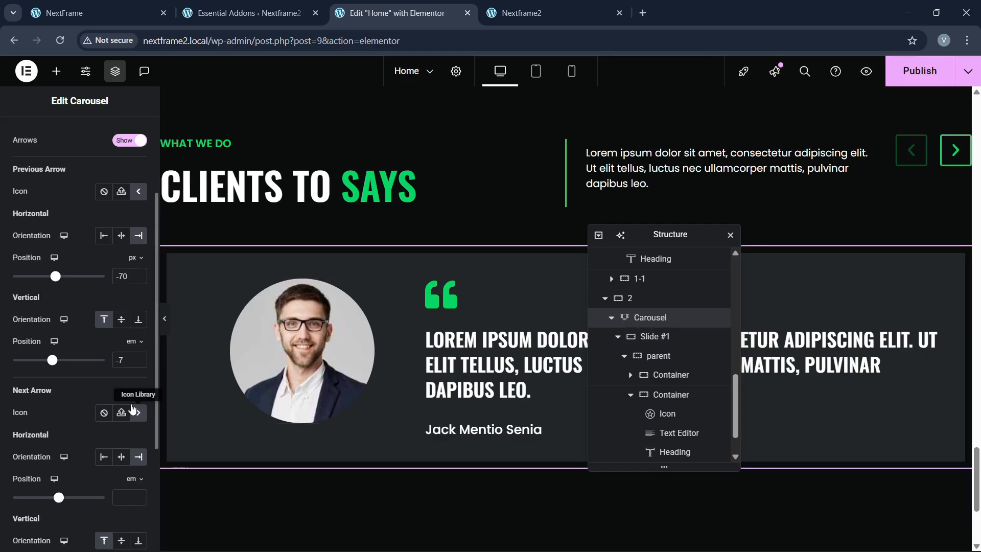
click(140, 360)
scroll(77, 378, down, 3)
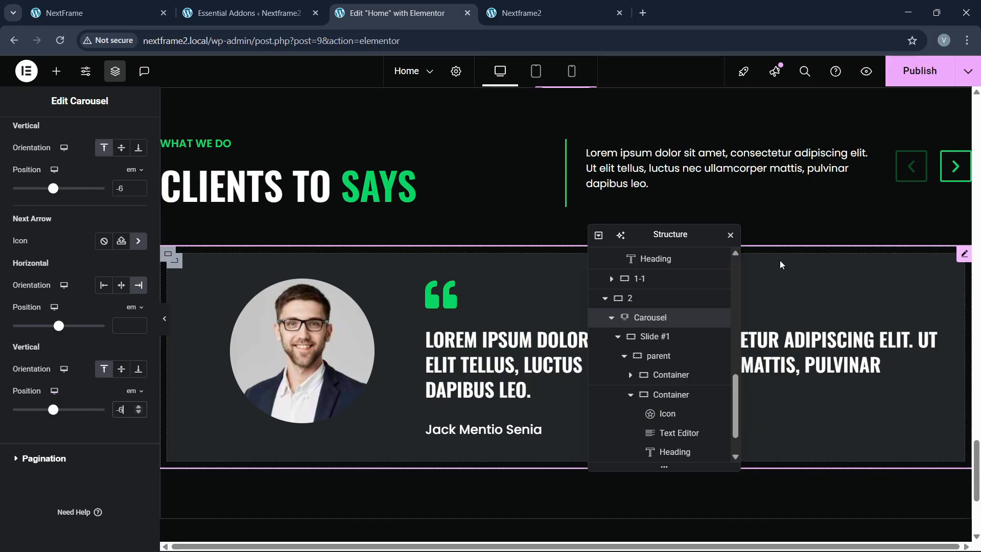
Step: Publish the Home page changes
click(928, 72)
scroll(460, 286, down, 3)
scroll(421, 303, up, 2)
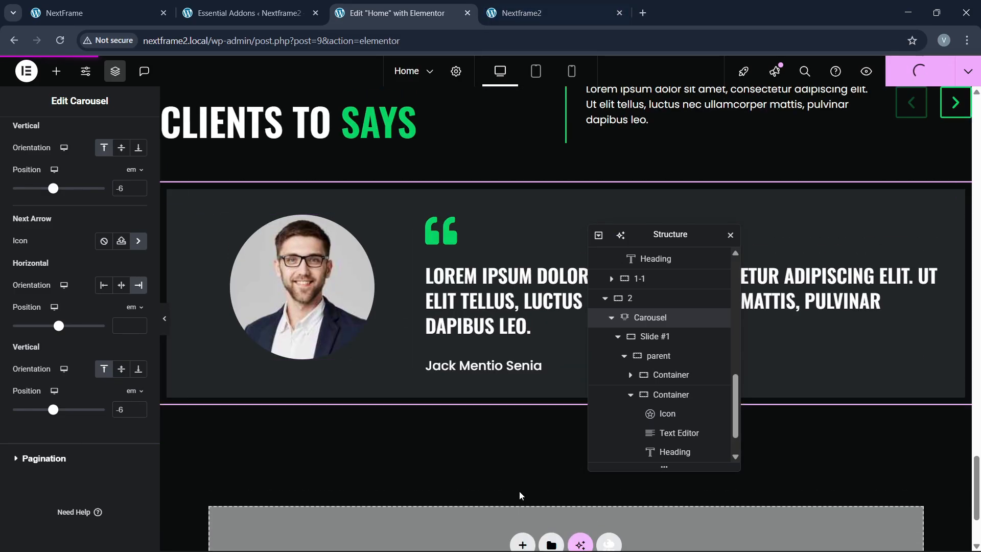
click(534, 16)
click(298, 39)
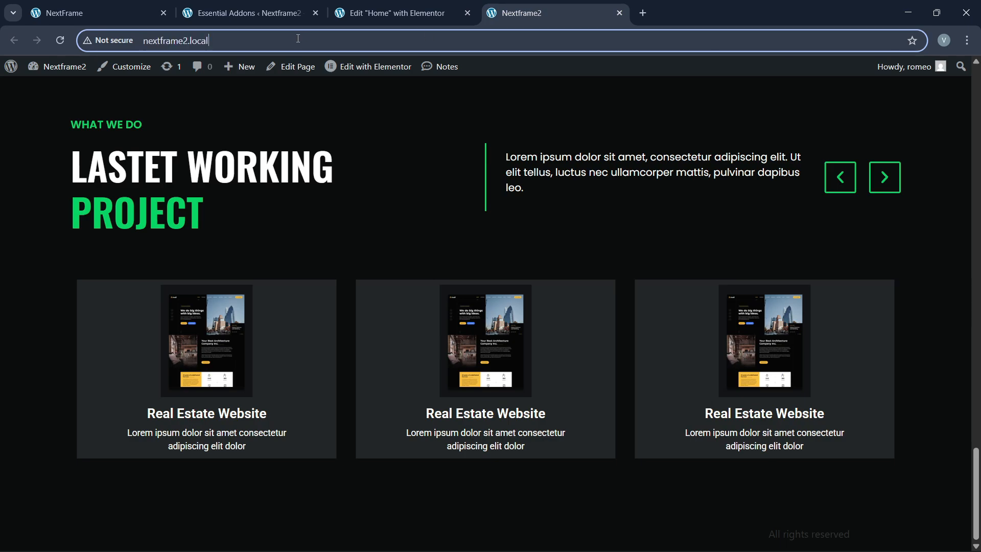
key(Return)
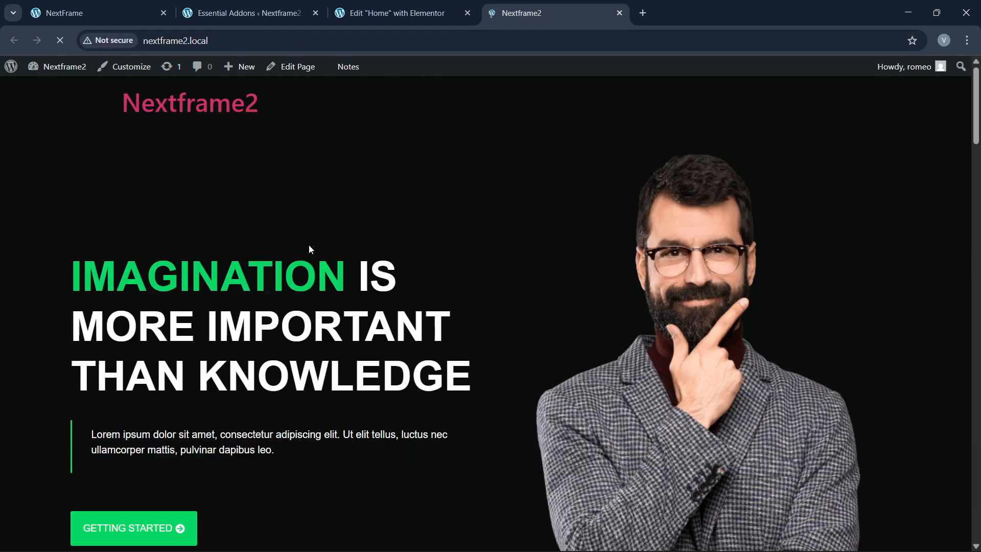
scroll(383, 286, down, 1)
drag(978, 157, 972, 537)
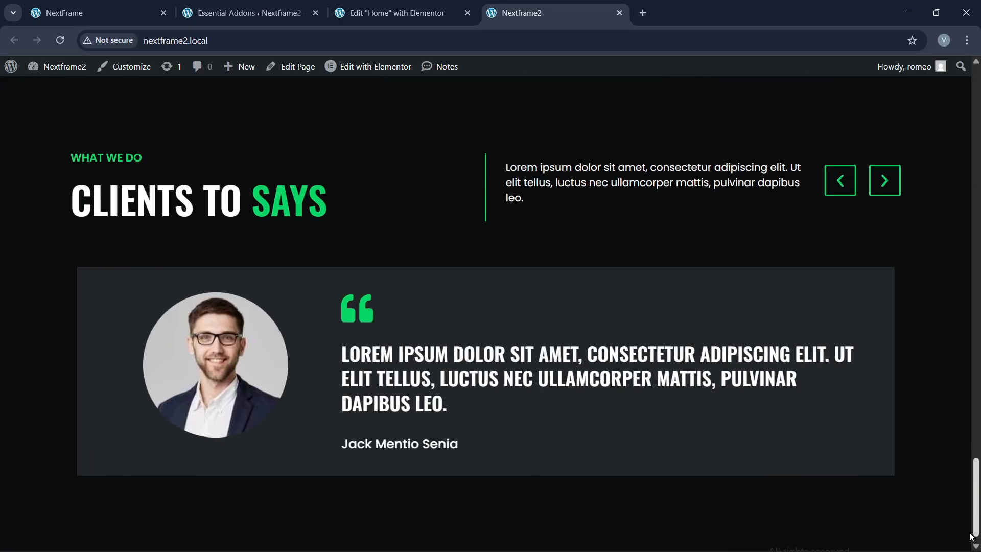
click(896, 194)
click(885, 183)
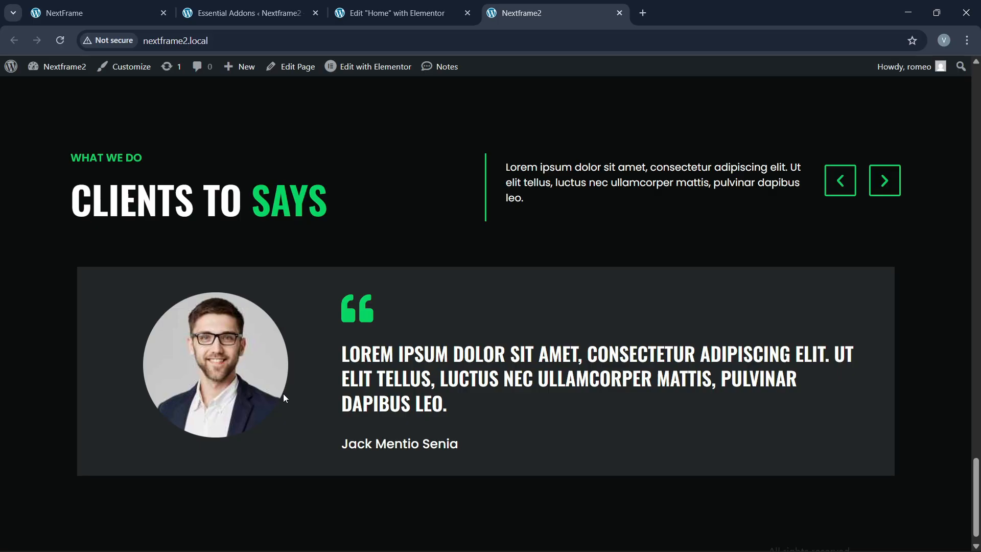
click(95, 7)
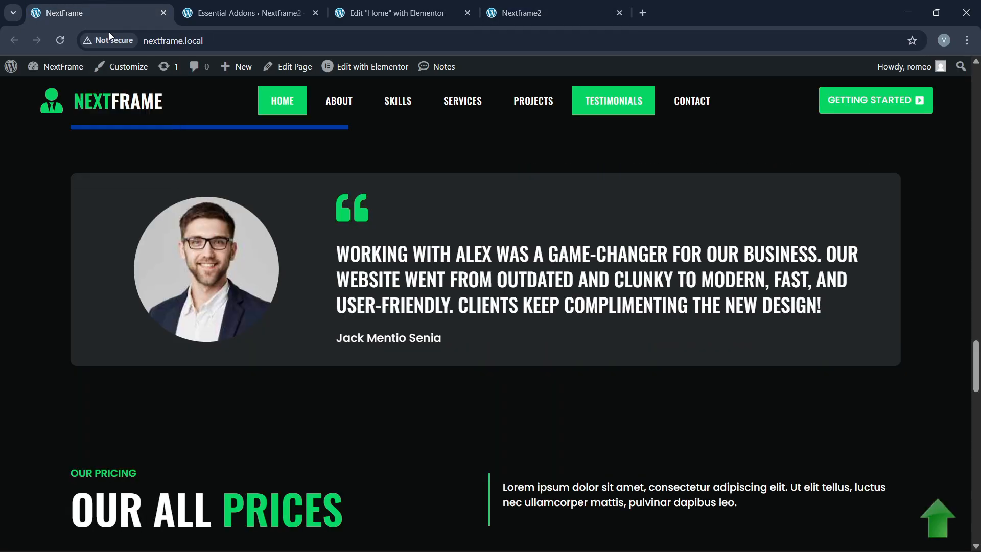
scroll(424, 329, down, 10)
scroll(423, 333, up, 2)
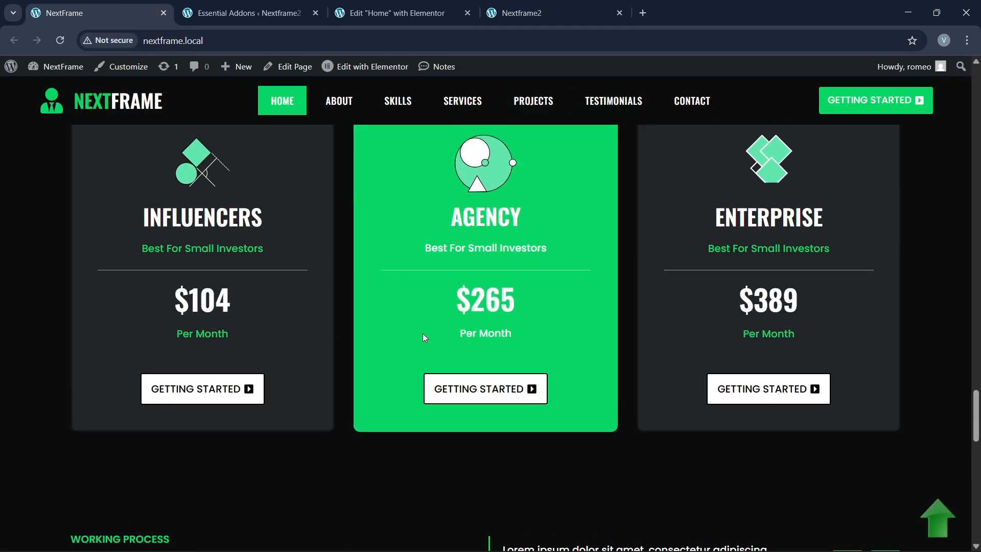
scroll(420, 327, up, 2)
scroll(419, 322, down, 9)
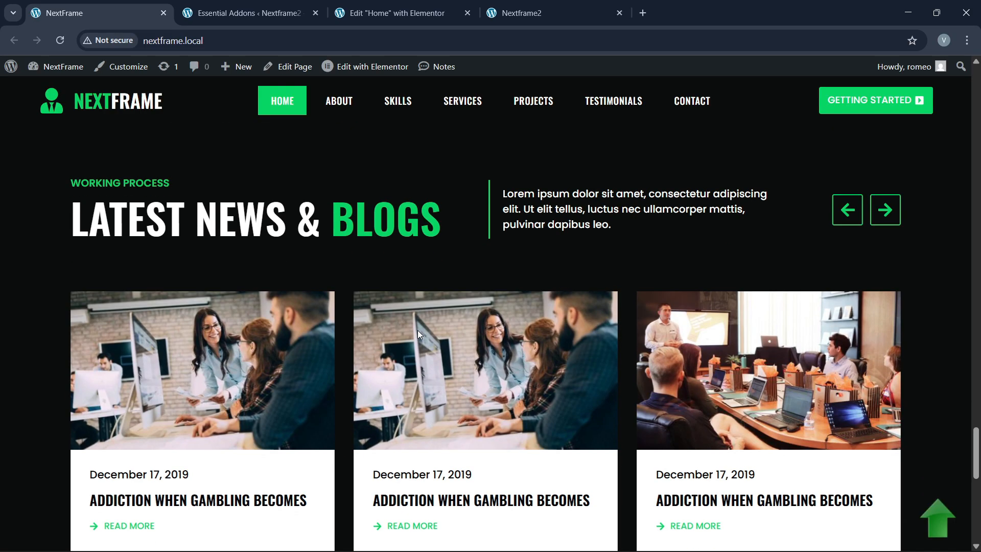
scroll(418, 332, down, 7)
scroll(419, 335, up, 6)
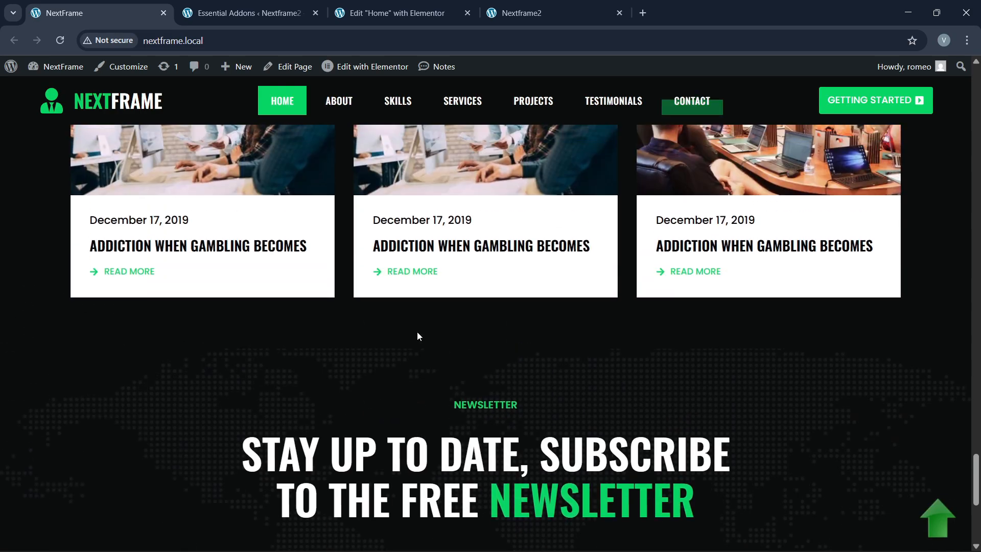
scroll(407, 281, up, 14)
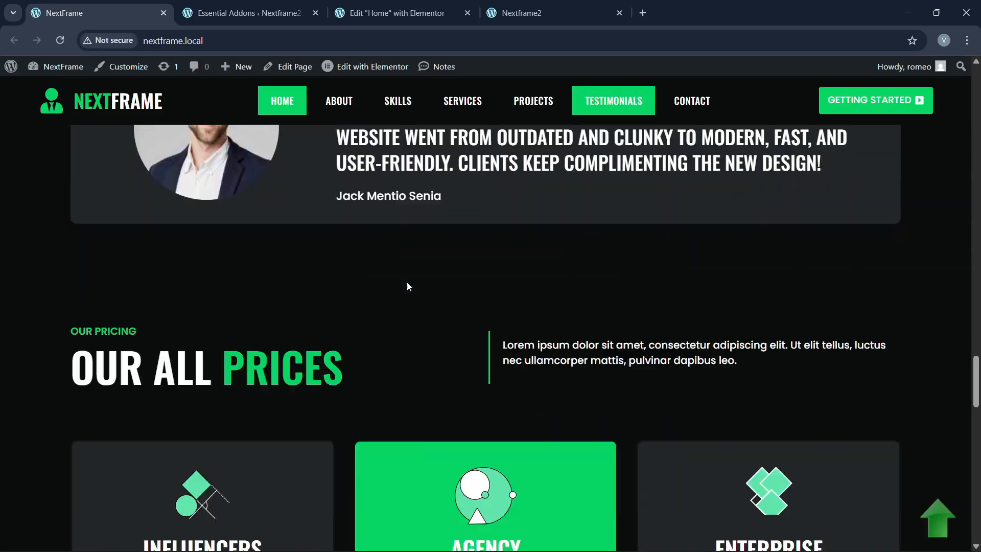
scroll(407, 282, down, 3)
Step: Copy the Services and Solutions section container
click(393, 13)
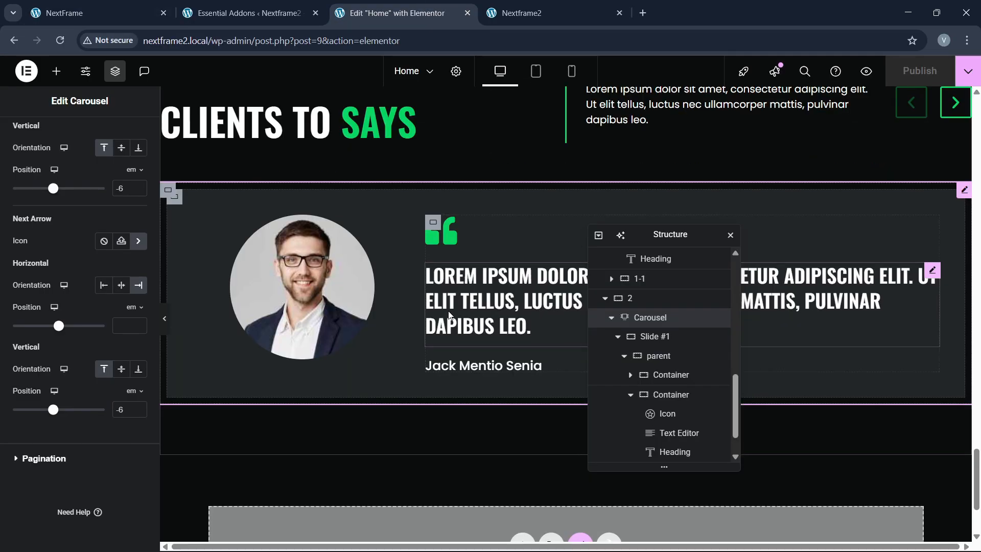
scroll(449, 311, up, 3)
scroll(449, 310, up, 10)
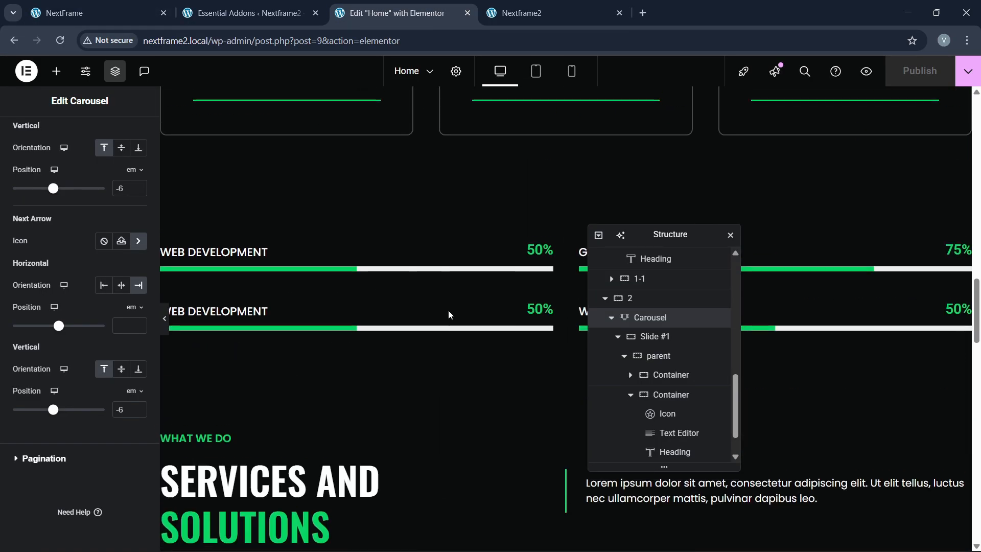
scroll(558, 213, down, 3)
click(563, 177)
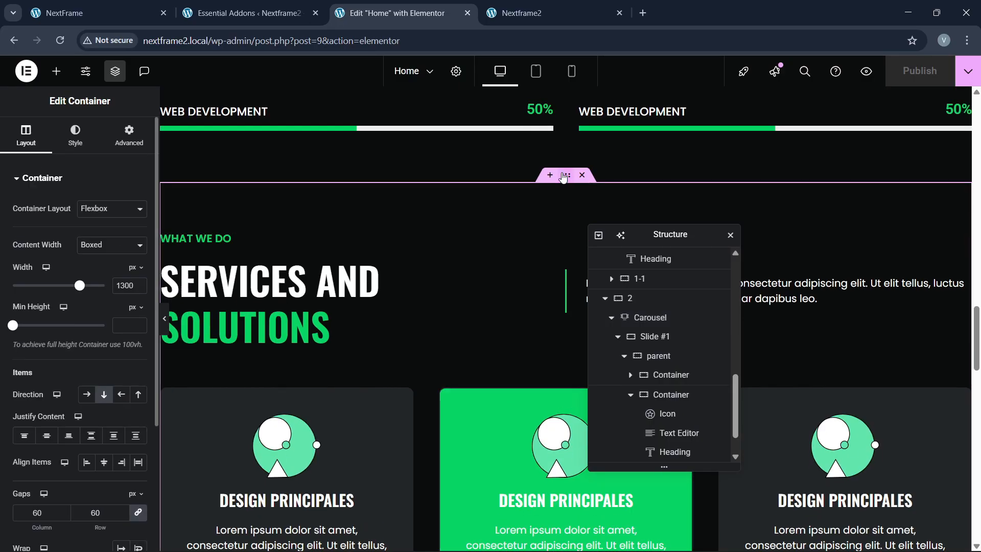
right_click(563, 176)
click(586, 264)
Step: Paste the copied section into the empty container below the testimonial
scroll(360, 335, down, 5)
scroll(358, 335, down, 18)
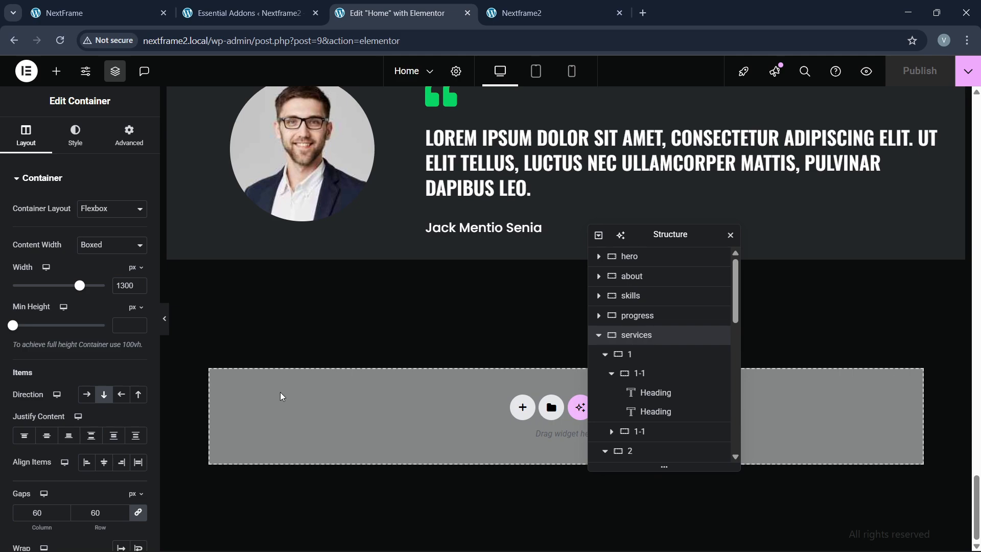
right_click(280, 397)
click(330, 417)
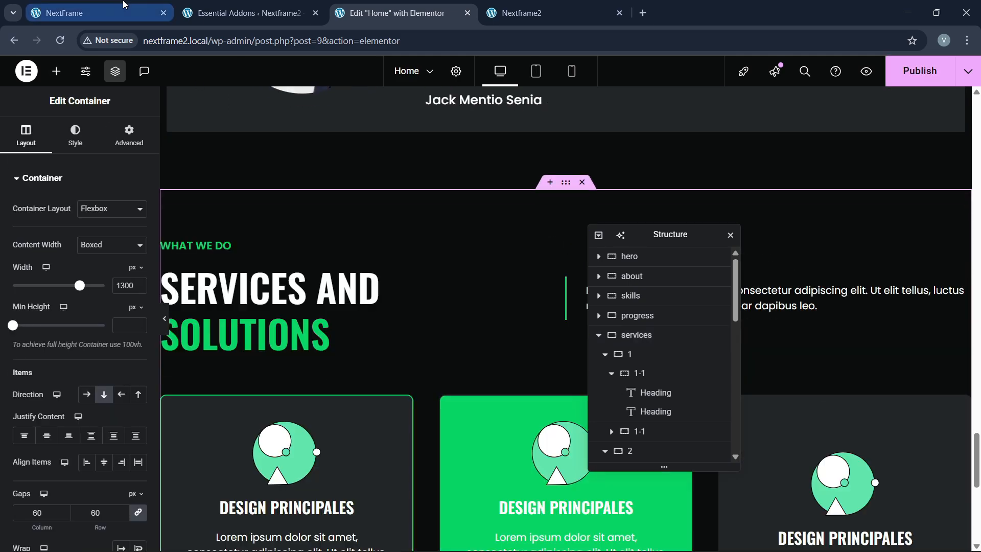
Step: Select the OUR ALL PRICES heading text on the reference site
click(124, 4)
drag(86, 200, 140, 196)
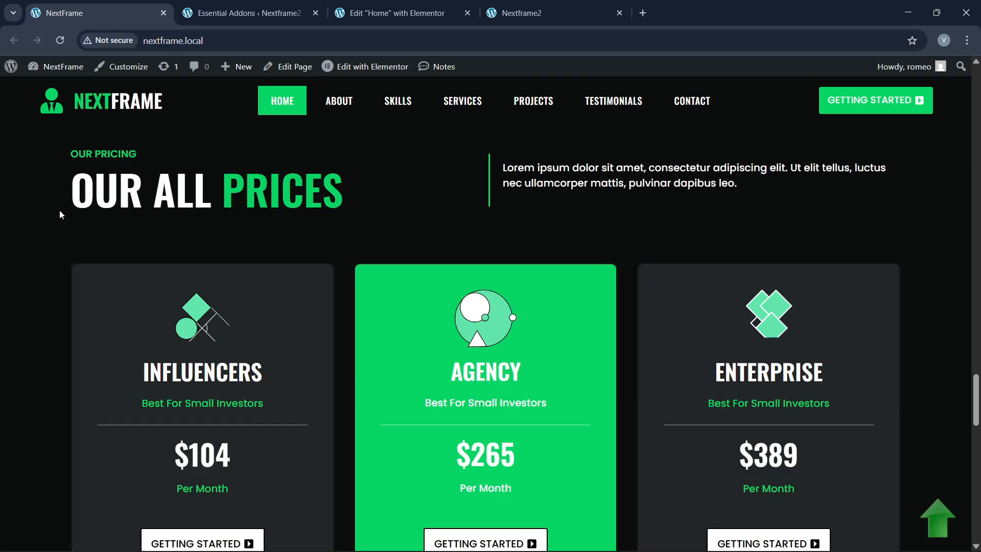
drag(59, 210, 363, 191)
Step: Replace the copied heading's title with OUR ALL PRICES
click(424, 13)
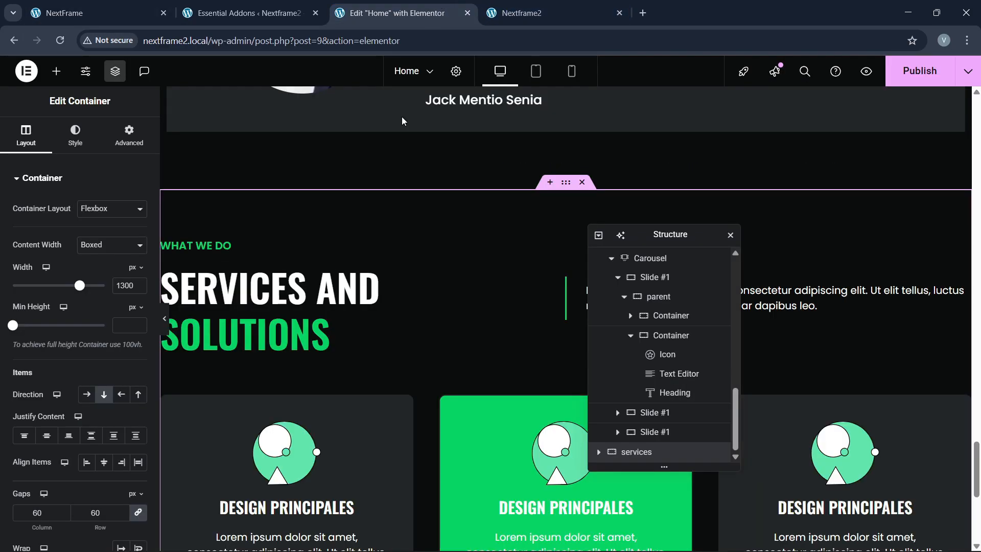
click(348, 286)
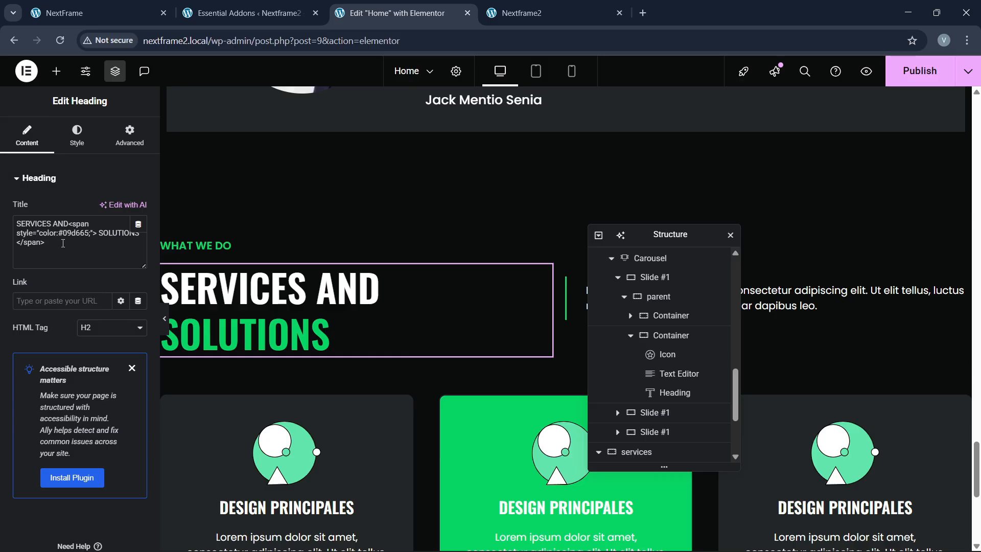
drag(69, 225, 16, 224)
key(ctrl+v)
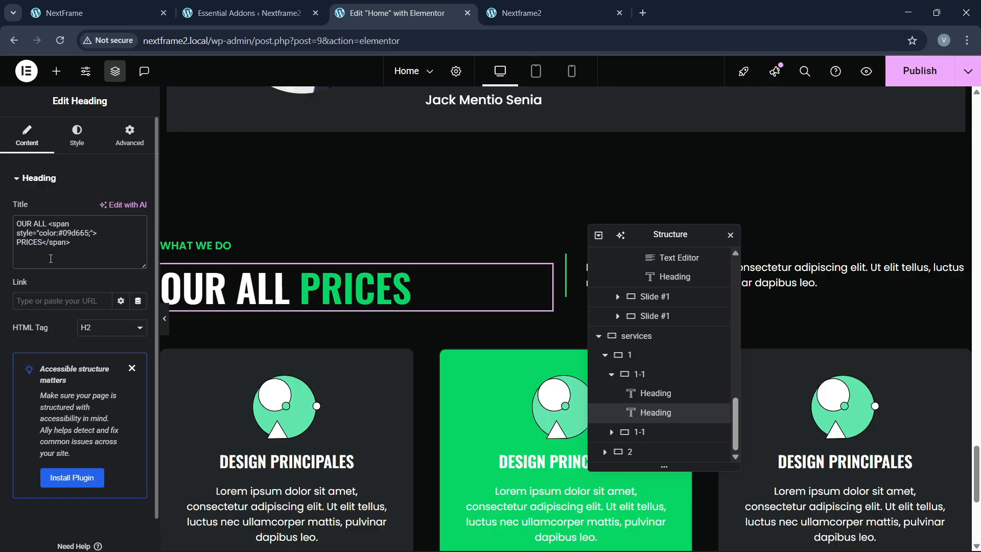
click(97, 11)
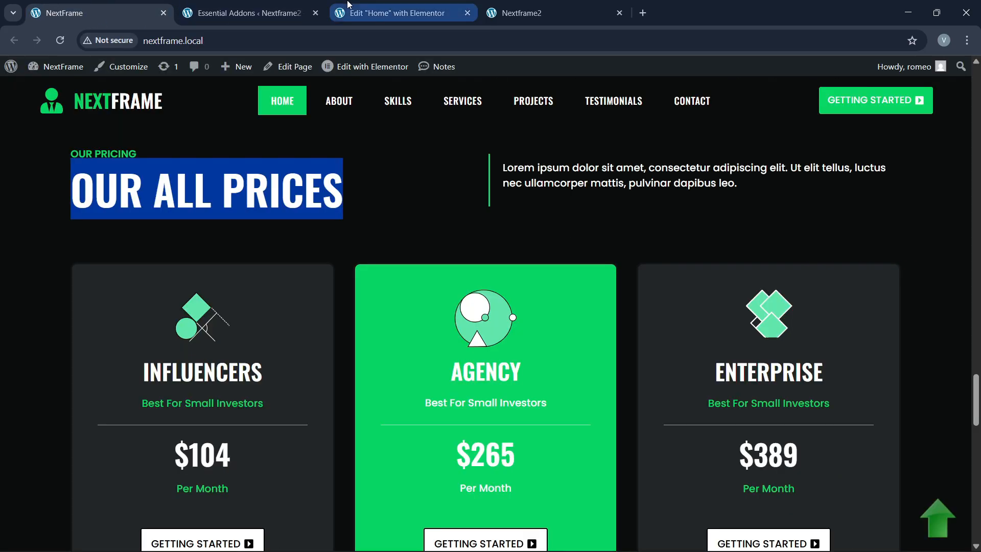
click(349, 5)
Step: Change the WHAT WE DO label to OUR PRICING
click(199, 246)
drag(64, 225, 11, 228)
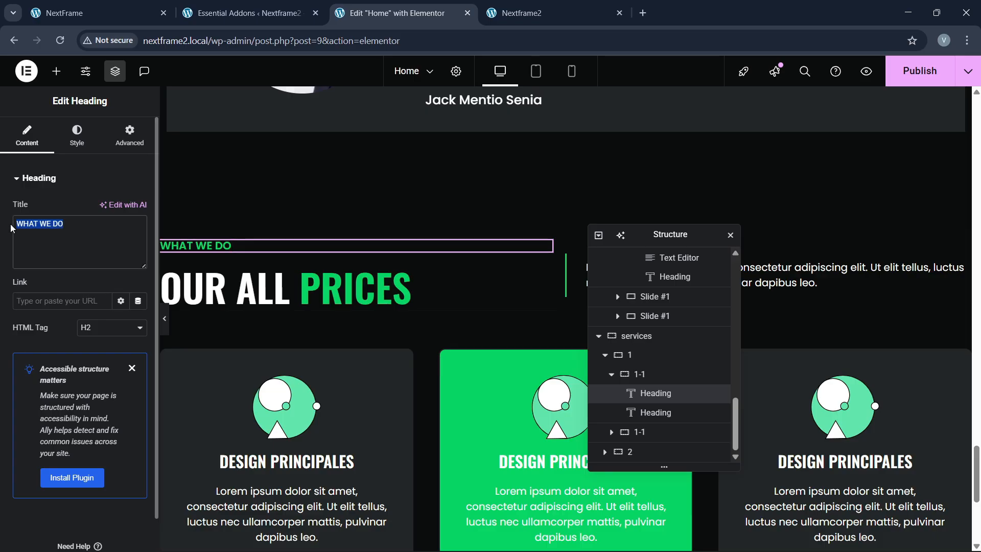
text(OUR PRICING)
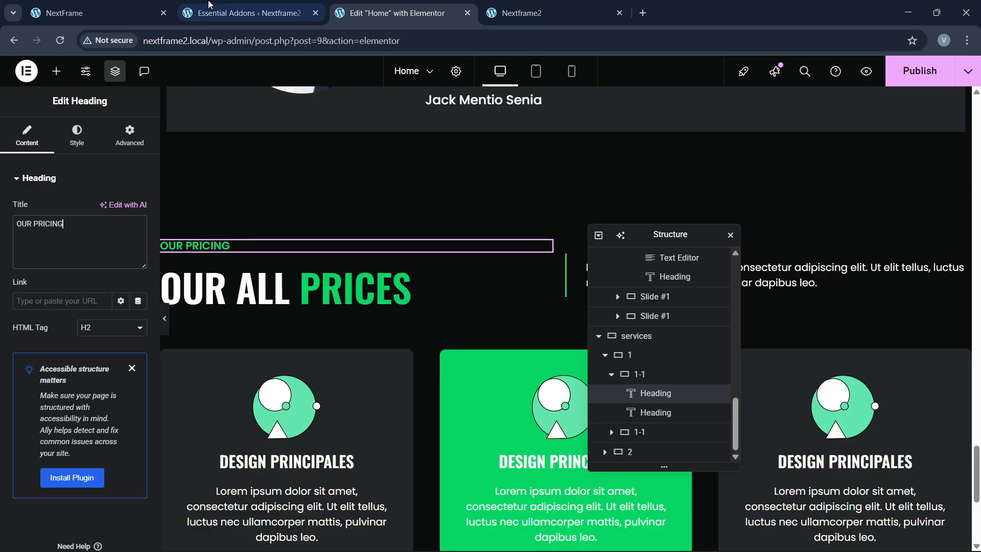
click(106, 5)
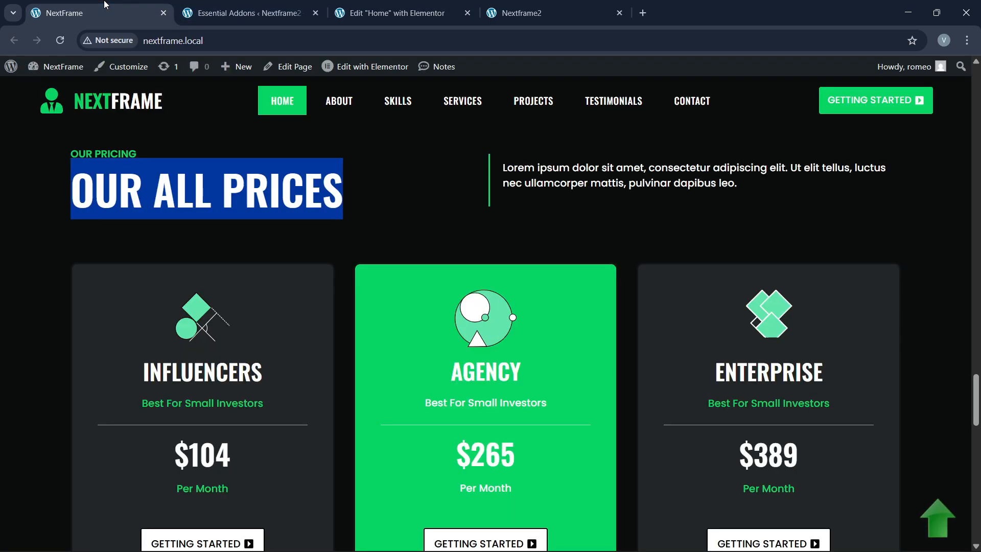
click(393, 13)
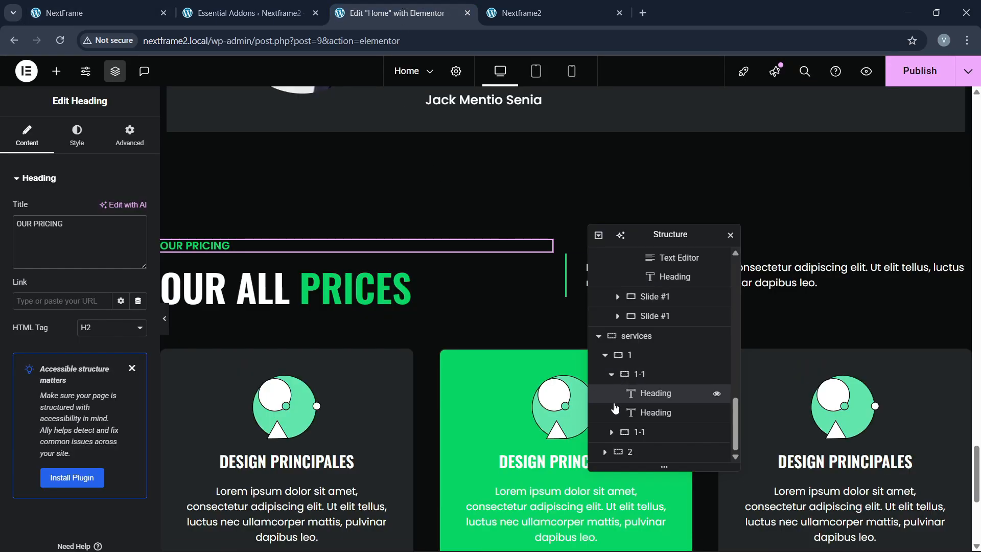
Step: Compare the edited section against the reference site's pricing cards
click(123, 4)
scroll(204, 358, down, 3)
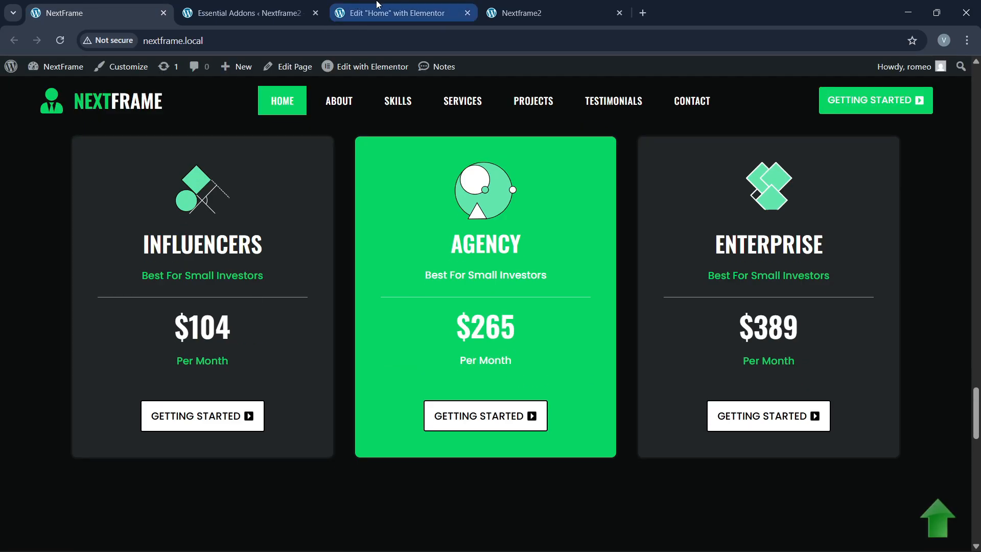
click(394, 12)
scroll(276, 327, down, 1)
click(138, 5)
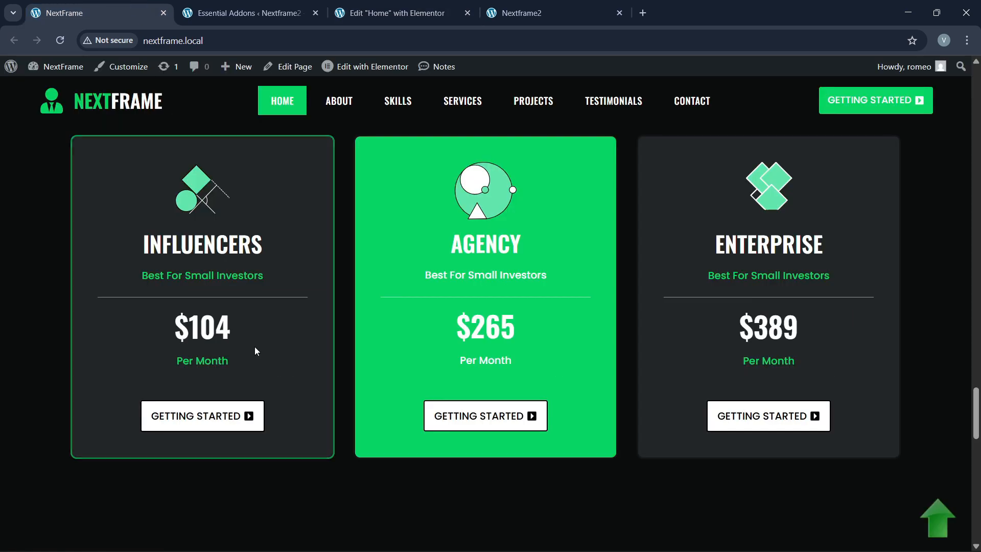
click(393, 13)
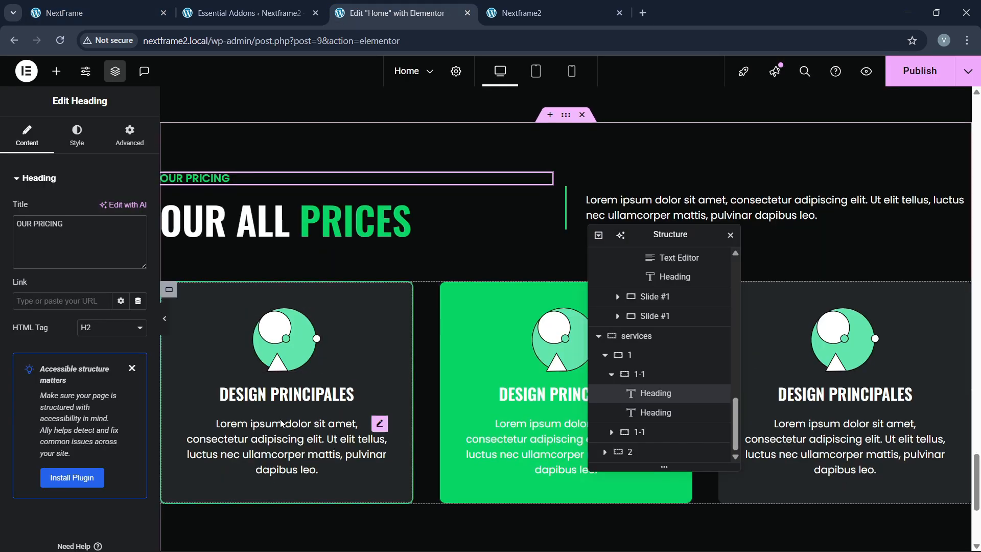
scroll(383, 419, down, 1)
click(127, 6)
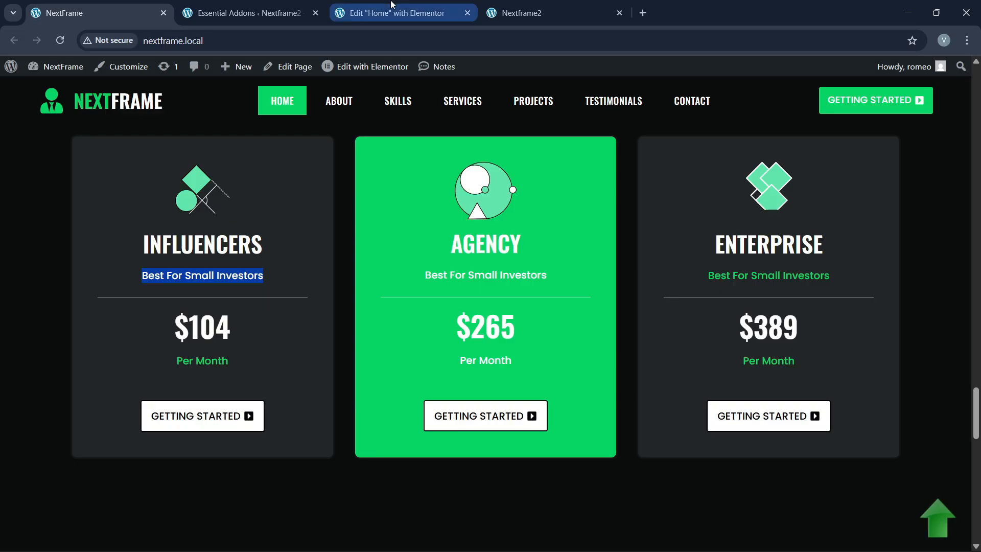
click(403, 12)
Step: Replace the first card's description text with 'Best For Small Investors'
click(293, 378)
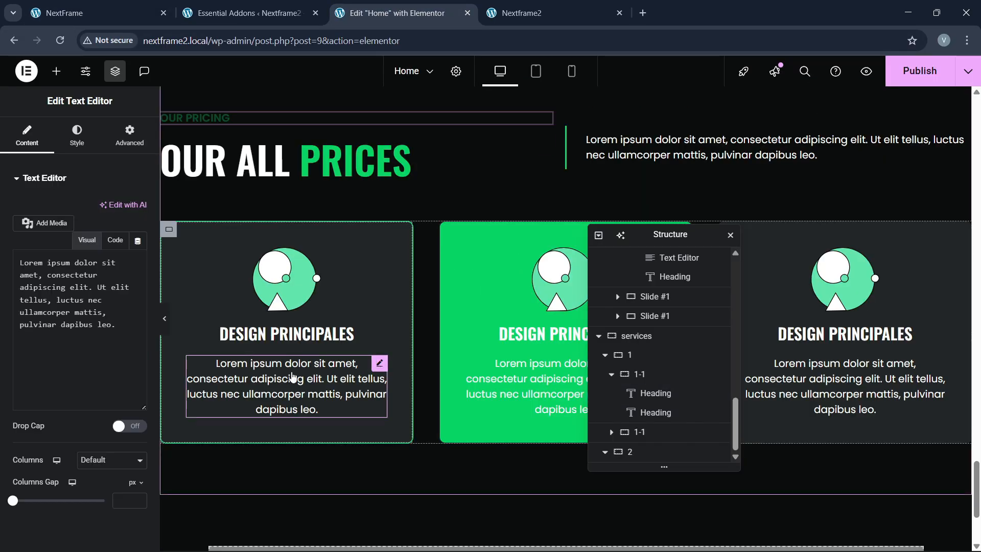
click(115, 240)
triple_click(90, 331)
text(Best For Small Investors)
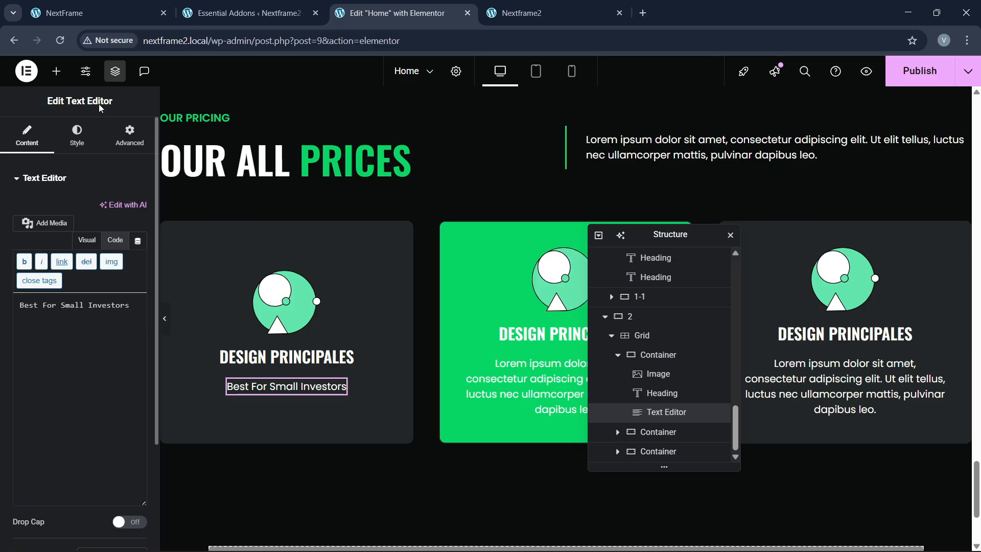
click(77, 13)
click(372, 6)
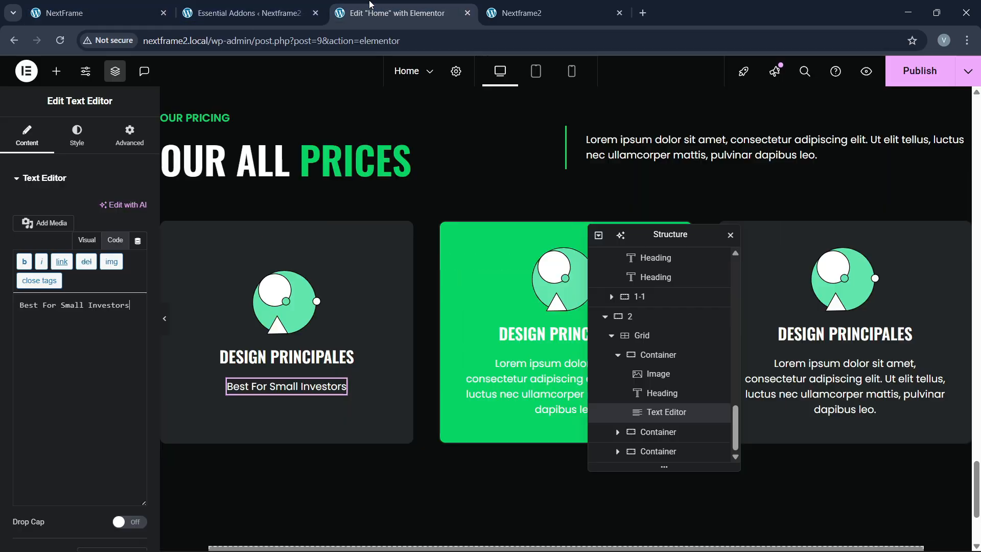
Step: Colour the Best For Small Investors subtitle with the global green
click(76, 135)
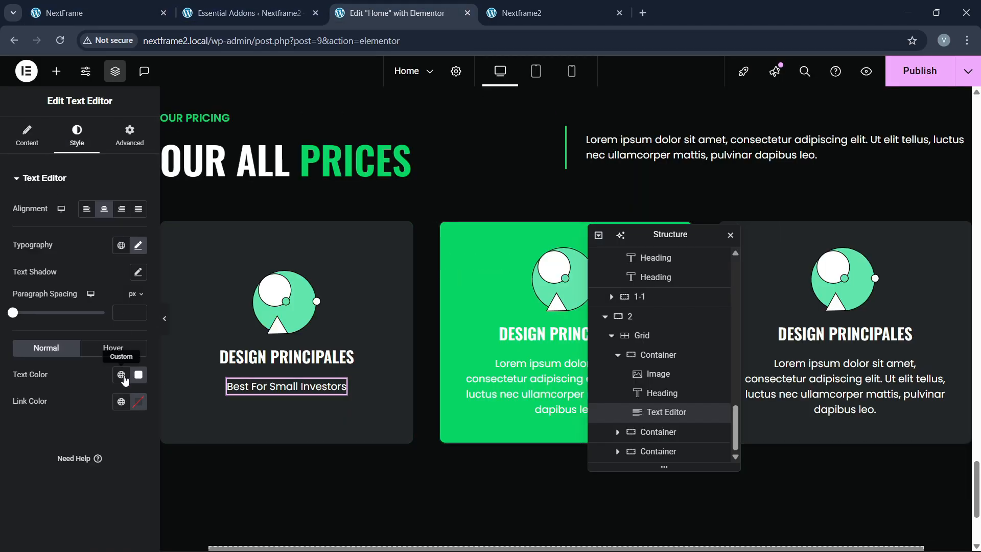
click(123, 376)
click(78, 297)
click(127, 5)
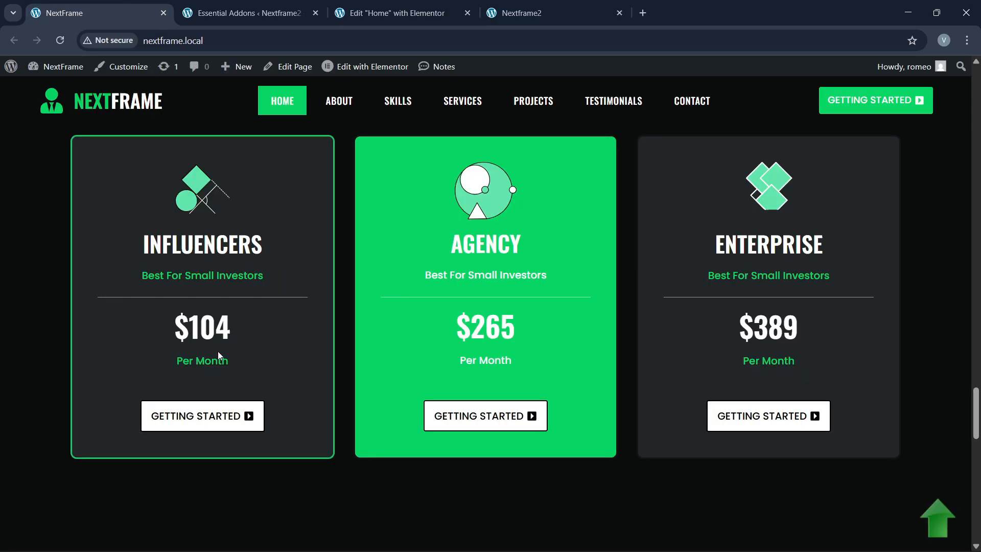
click(366, 5)
Step: Add a Divider under the subtitle with gap 2 and a green colour
click(58, 73)
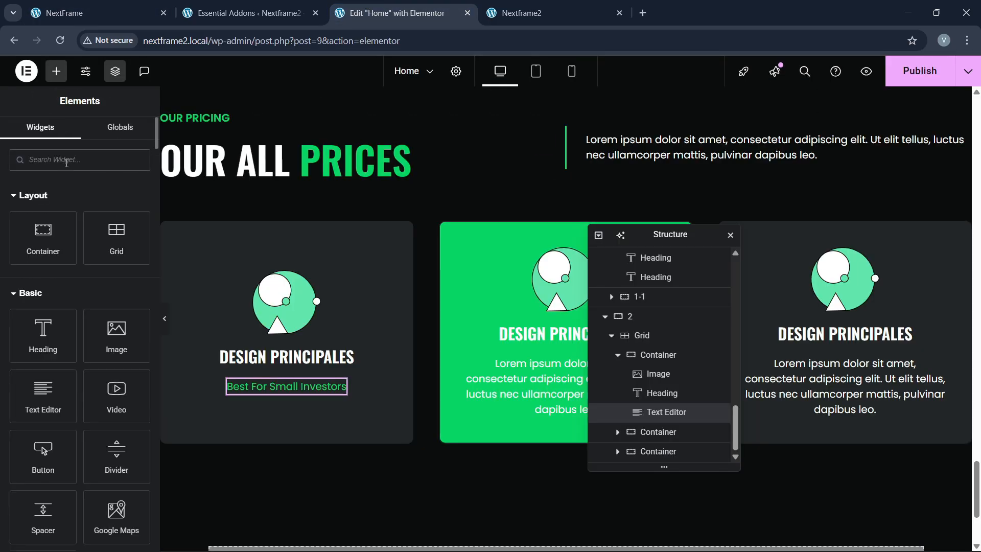
text(divi)
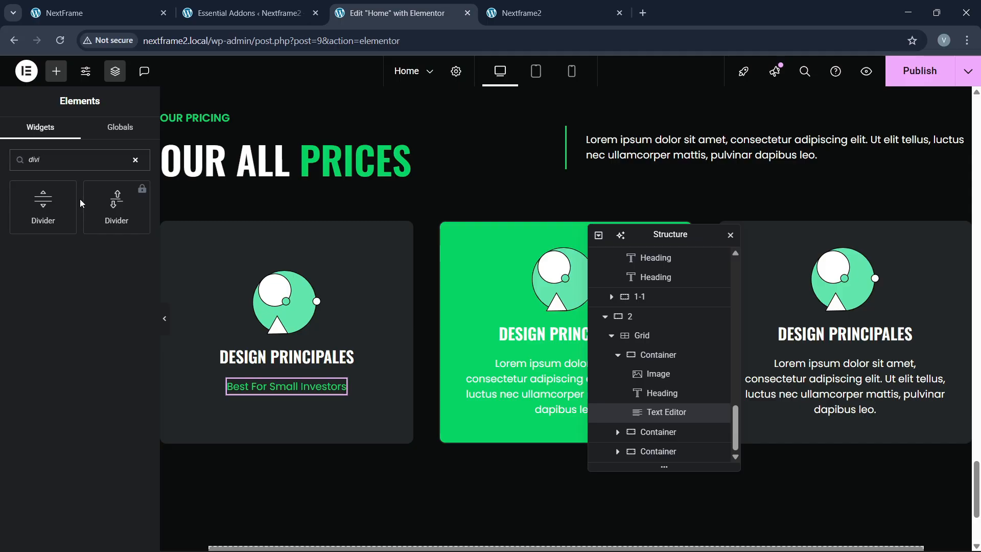
drag(43, 207, 310, 404)
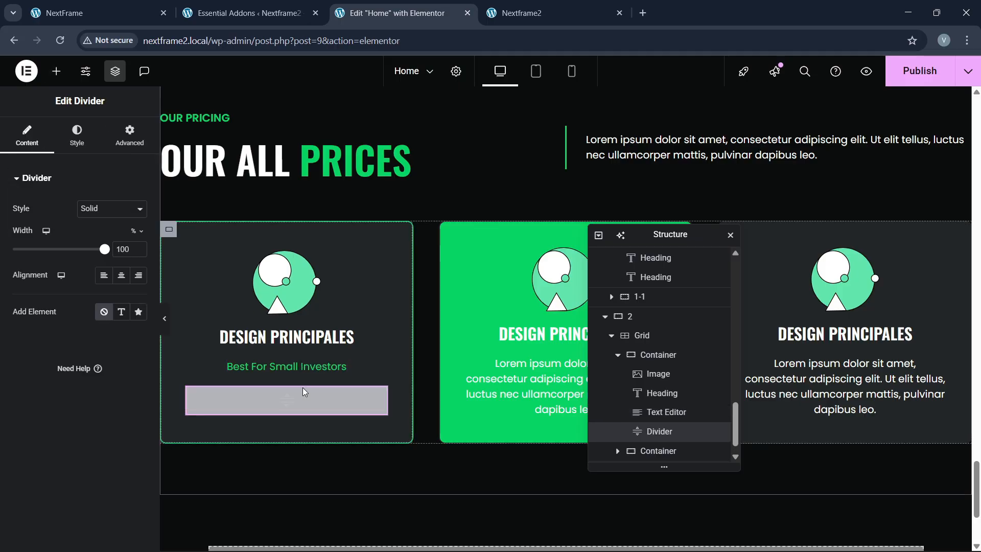
click(77, 139)
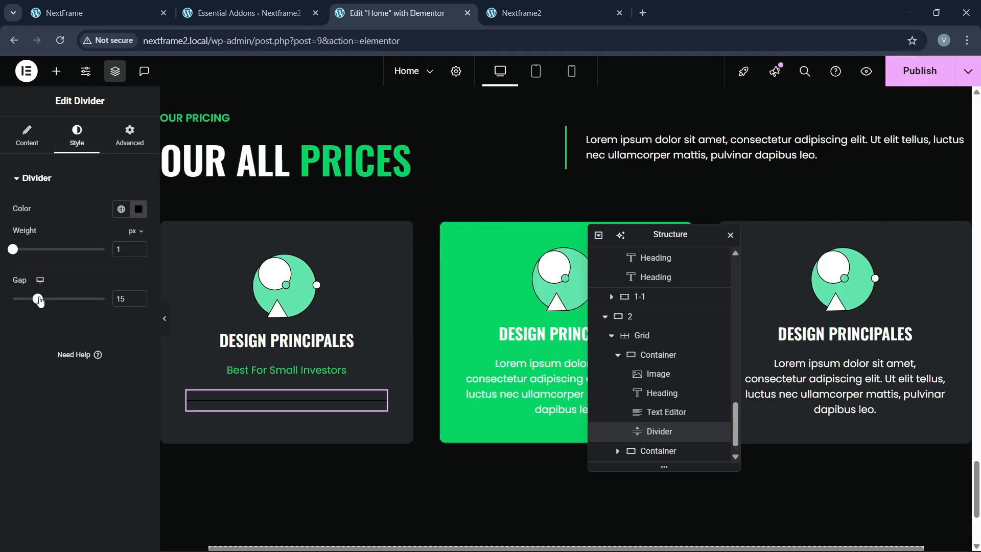
drag(40, 301, 13, 299)
click(121, 209)
click(64, 374)
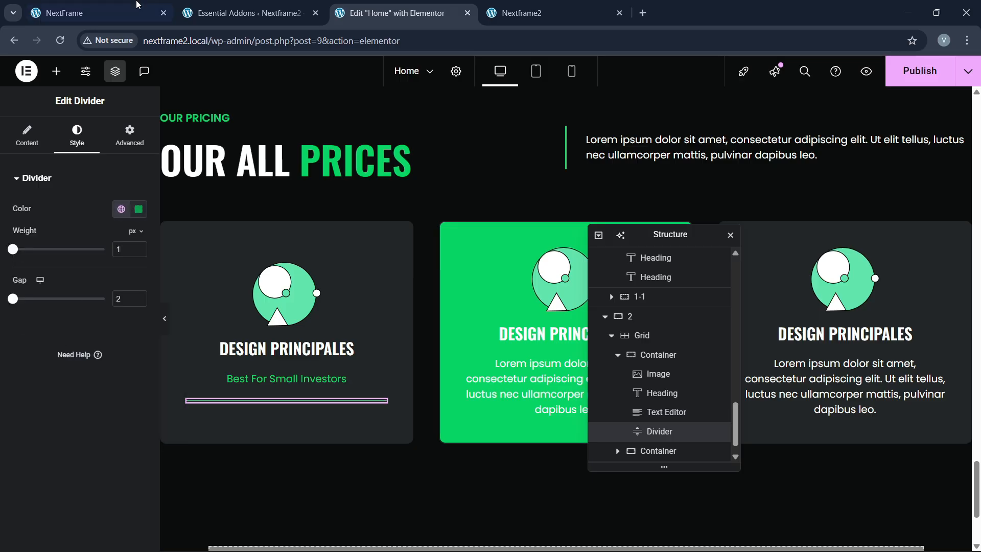
Step: Change the divider to a custom dark grey-green and preview the card
click(137, 4)
click(393, 13)
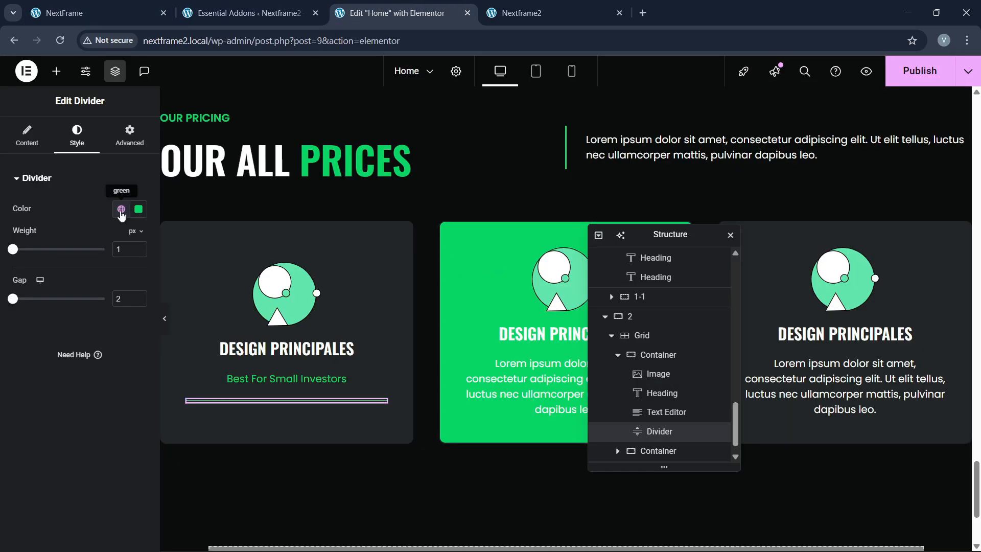
click(121, 210)
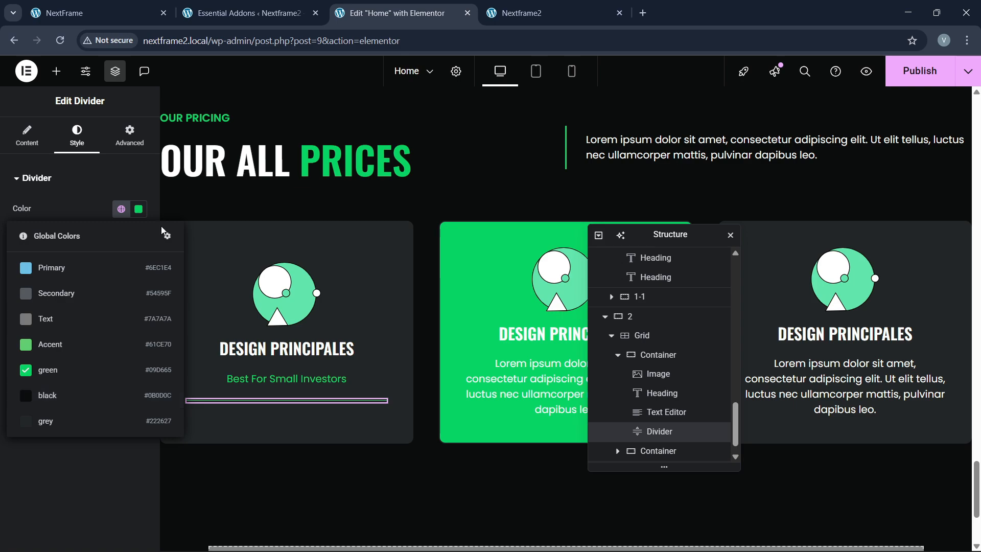
click(139, 209)
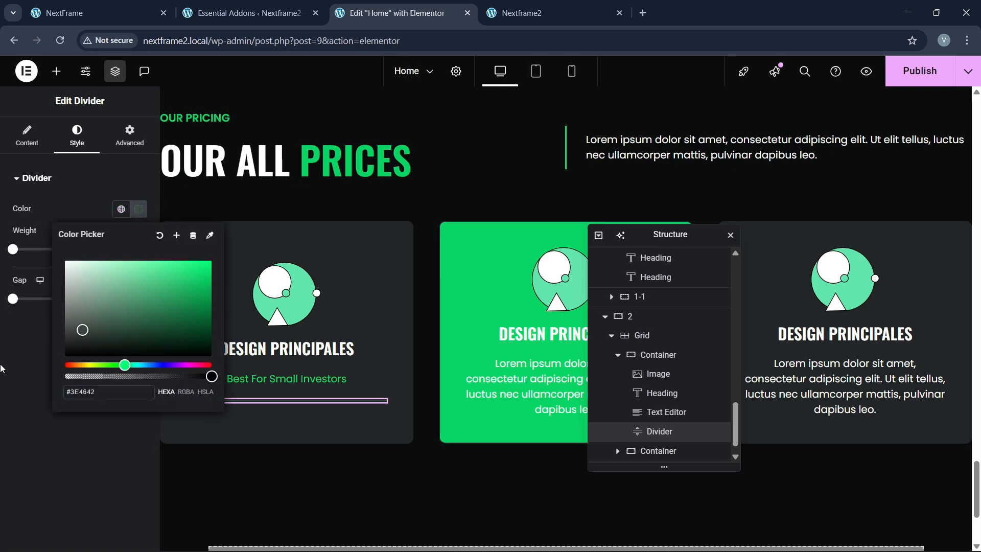
click(3, 368)
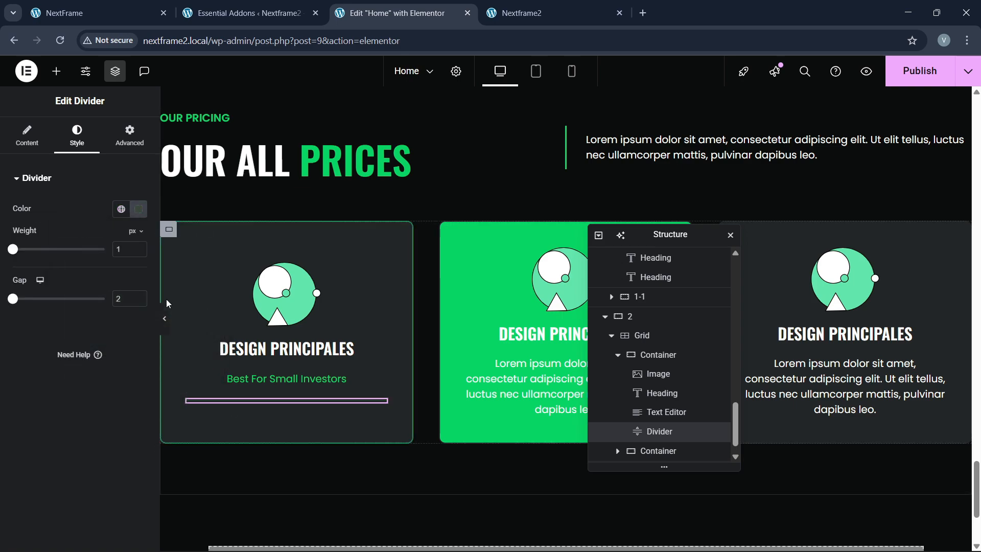
click(165, 326)
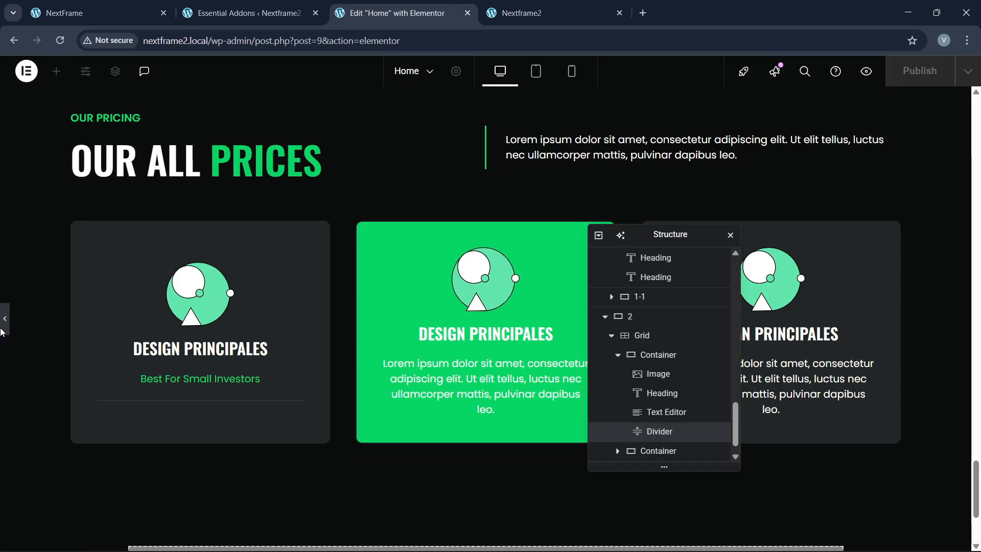
click(4, 319)
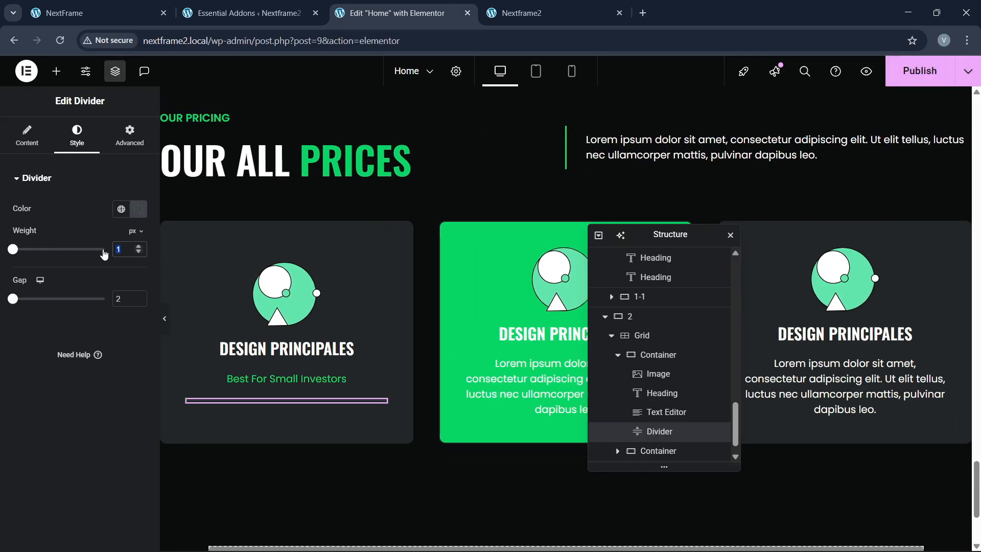
click(139, 208)
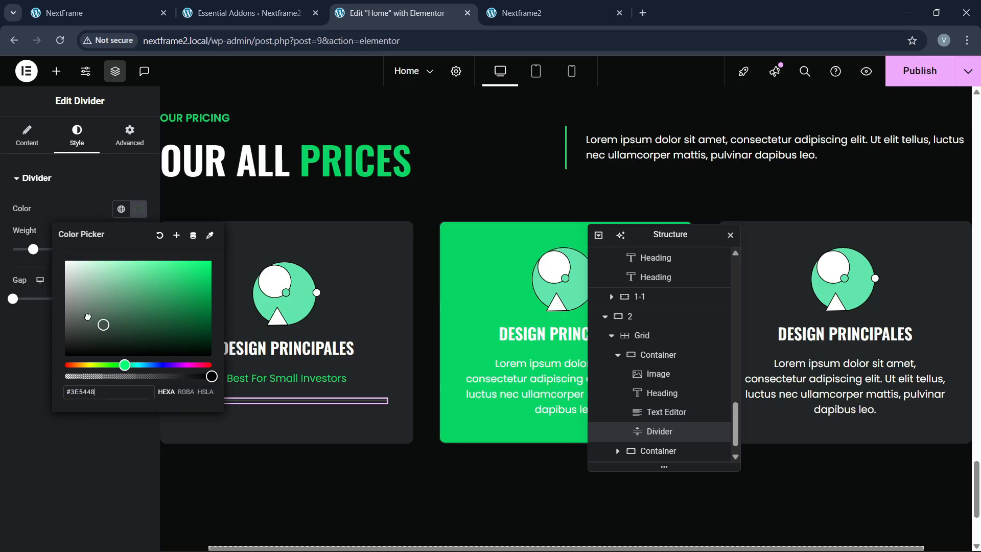
click(79, 209)
click(164, 318)
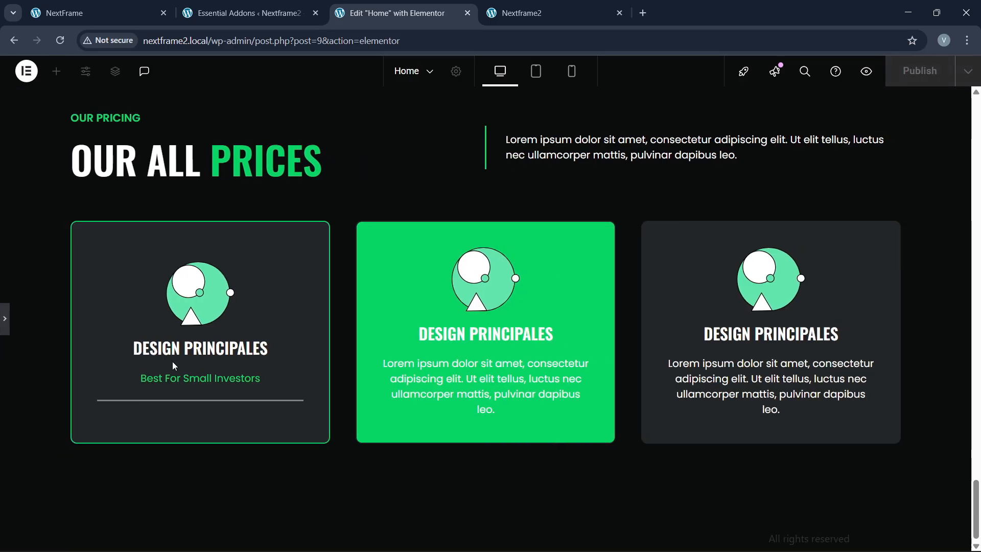
Step: Set the divider weight to 2 and copy the DESIGN PRINCIPALES heading
click(135, 11)
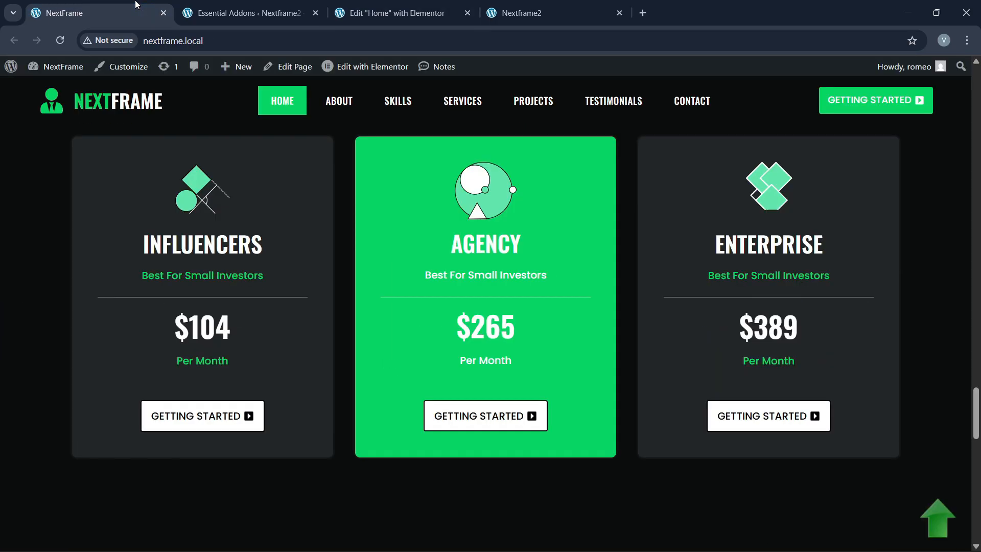
click(364, 13)
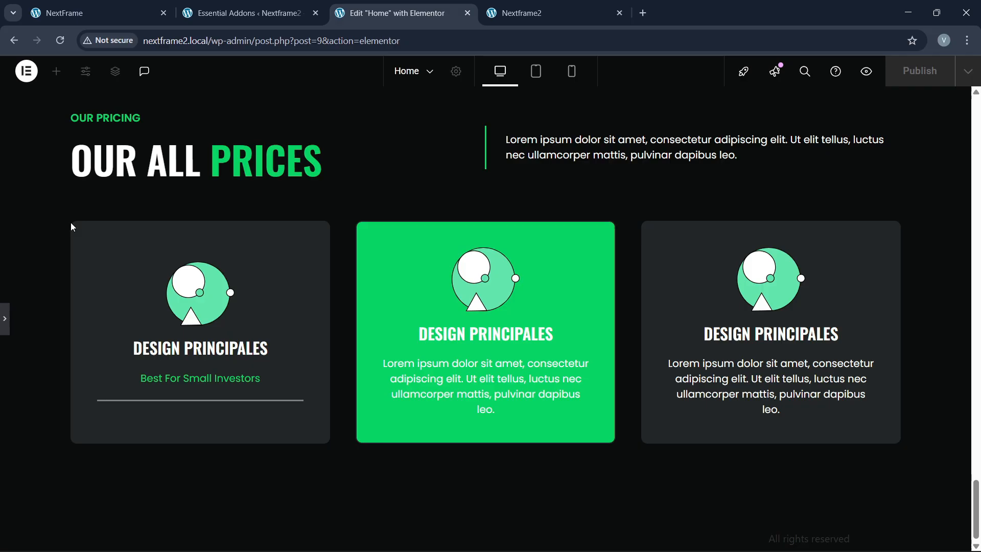
click(5, 319)
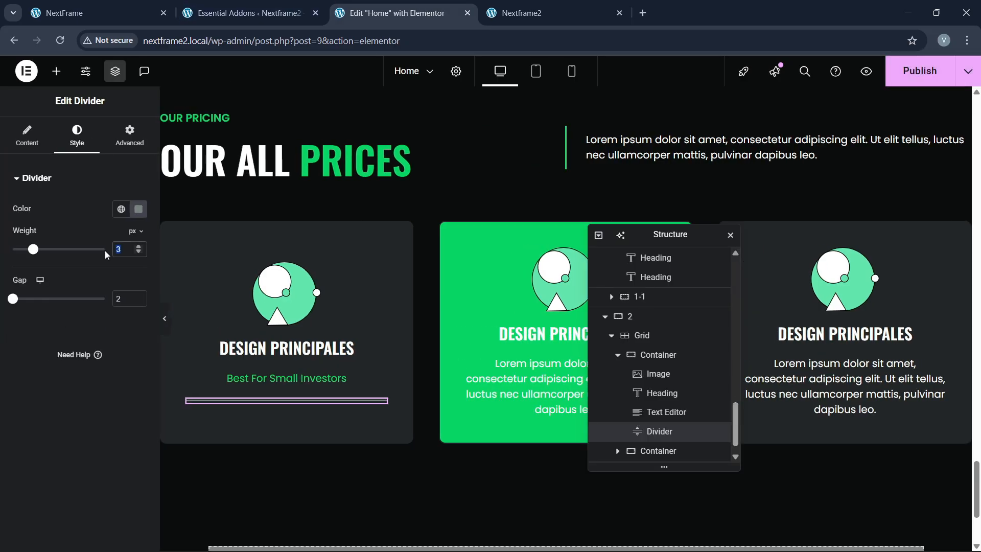
text(2)
click(135, 11)
click(389, 13)
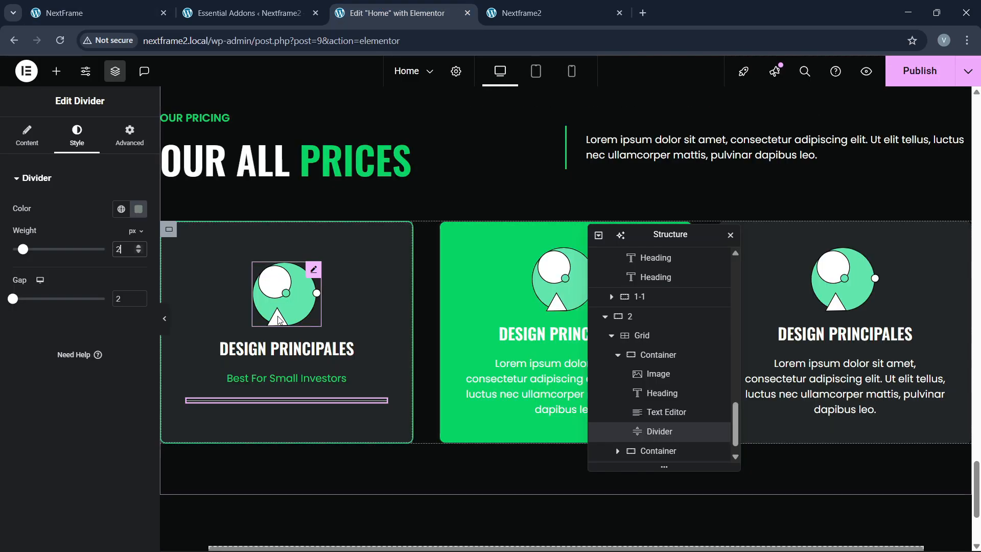
right_click(281, 347)
key(Escape)
Step: Paste the copied heading below the divider and retitle it $104
scroll(309, 345, down, 3)
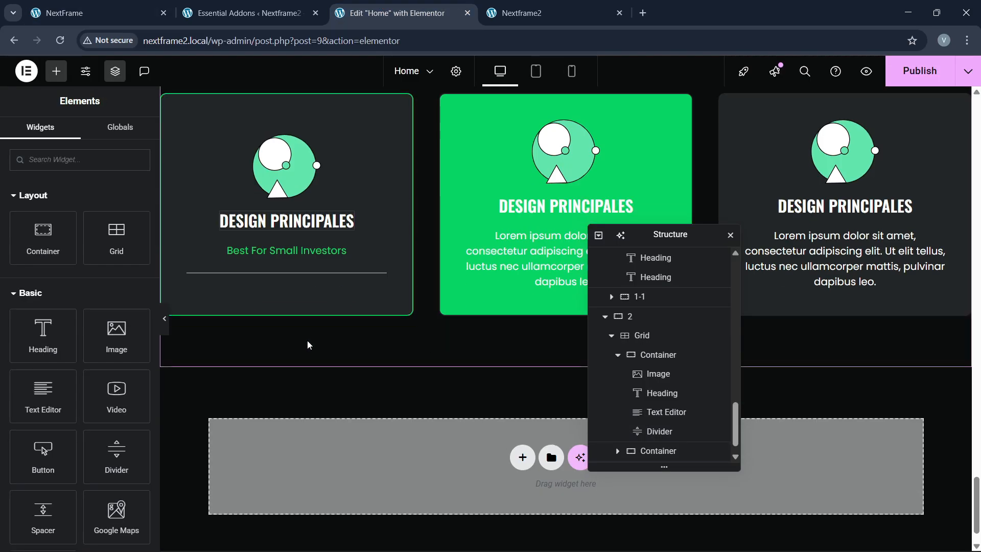
right_click(280, 267)
click(289, 341)
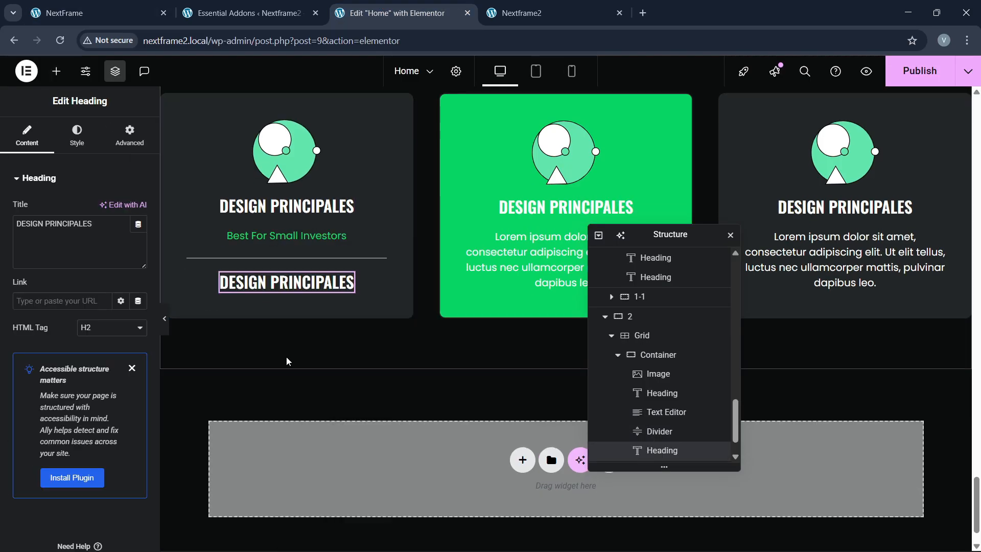
click(105, 13)
click(388, 13)
drag(93, 224, 3, 228)
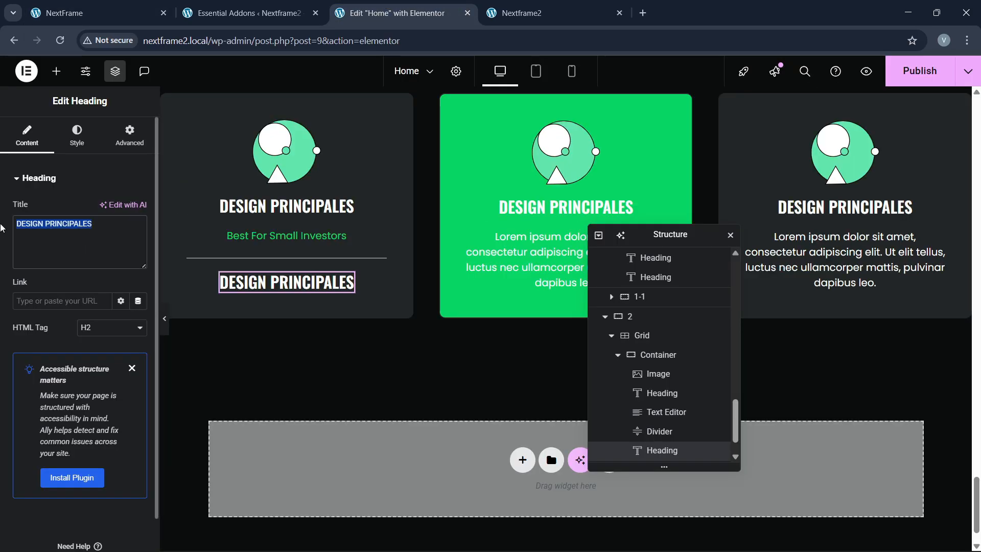
text($10)
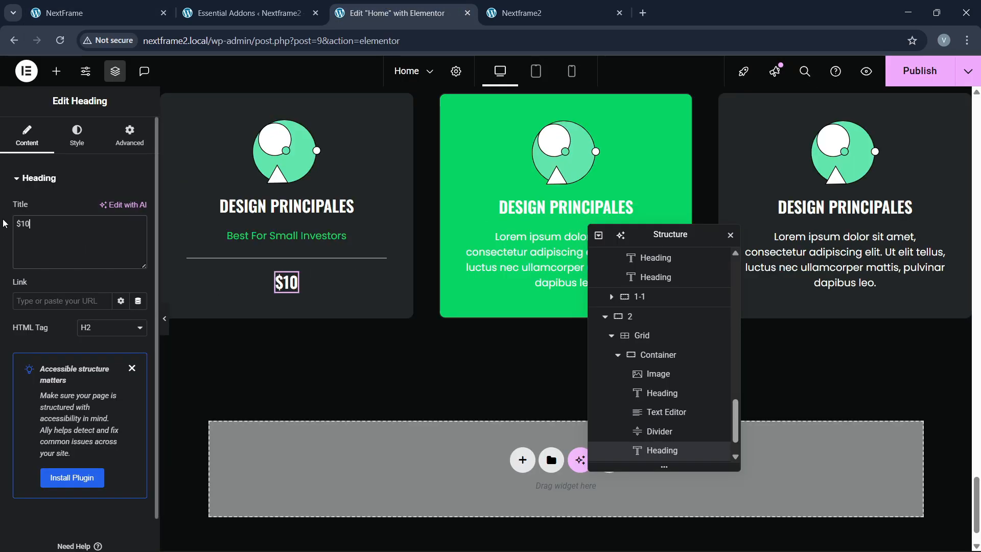
Step: Enlarge the $104 price heading to font size 47
click(138, 246)
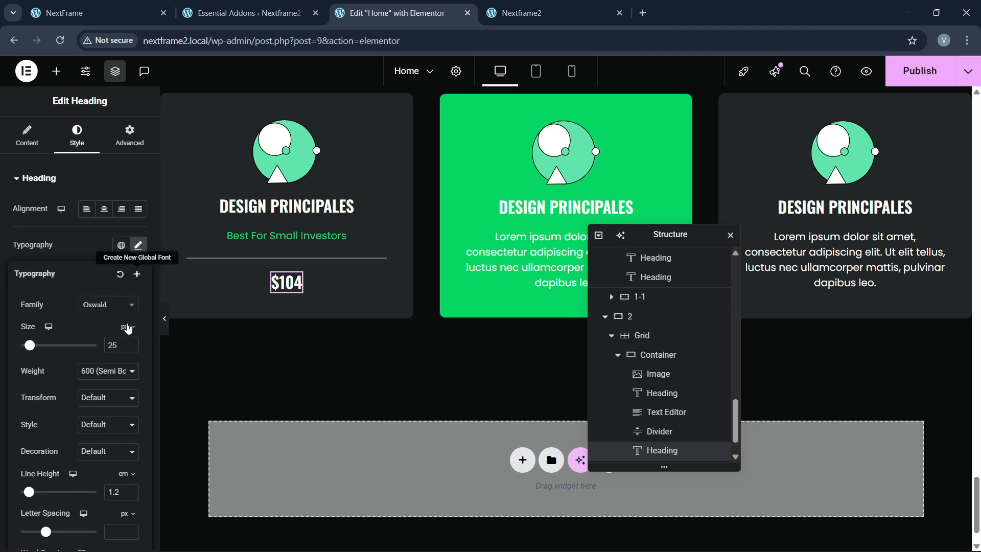
click(132, 343)
click(132, 343)
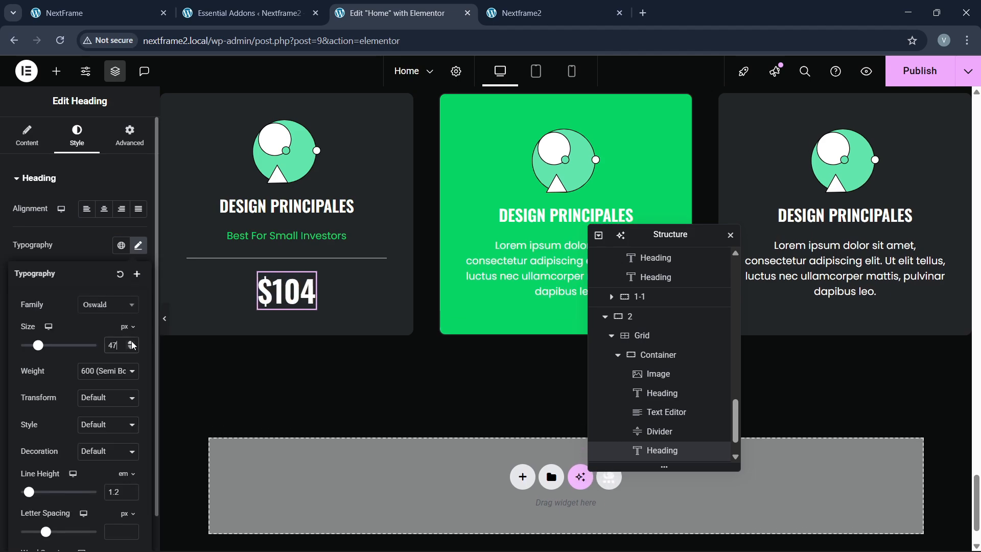
click(133, 5)
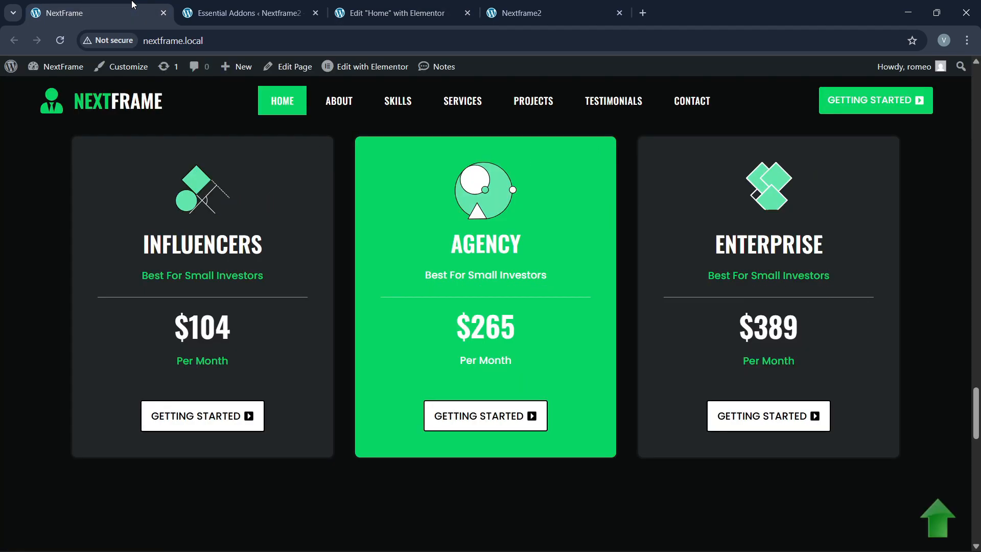
click(378, 6)
Step: Paste a copy of the subtitle text below the price and change it to 'per month'
right_click(287, 234)
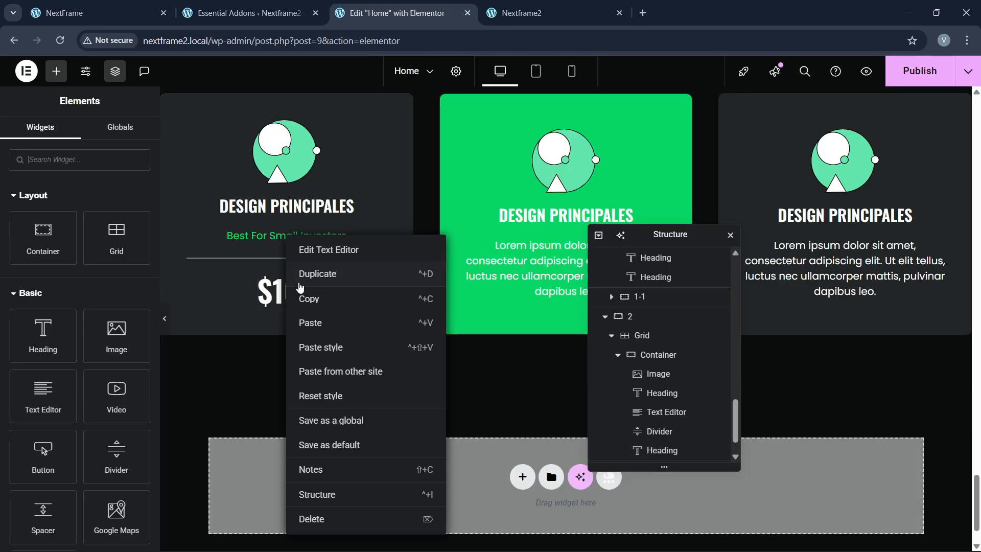
click(297, 295)
right_click(296, 300)
click(314, 340)
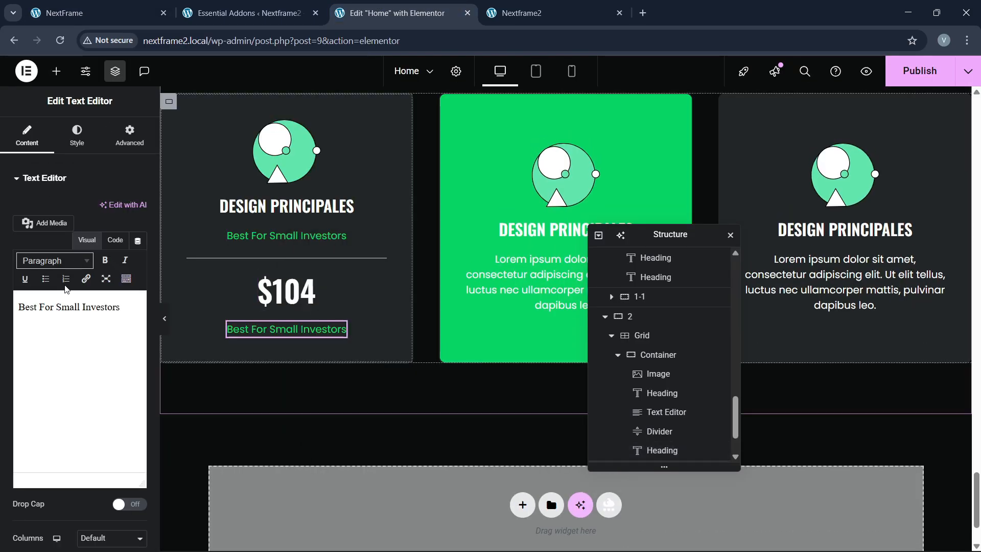
click(115, 240)
drag(79, 409, 19, 313)
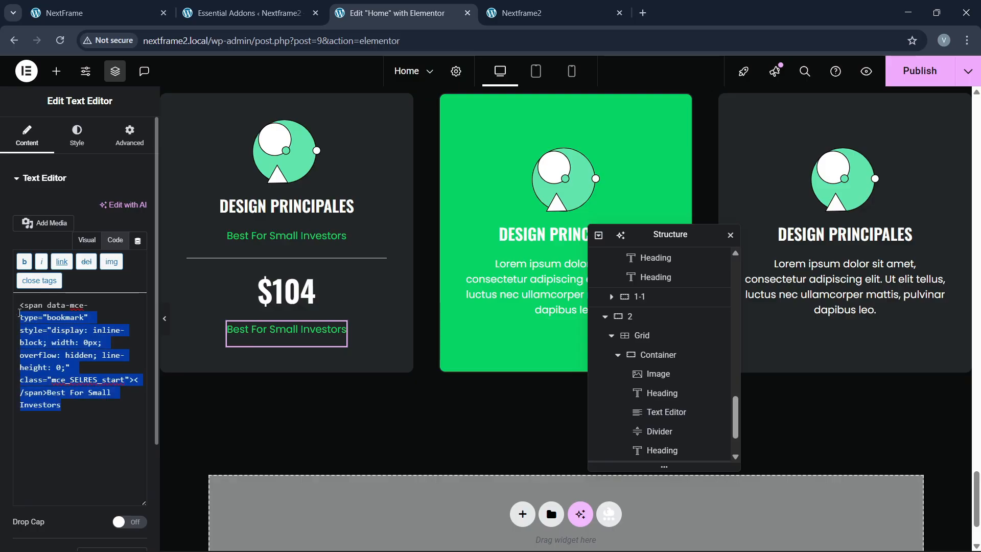
key(BackSpace)
text(per month)
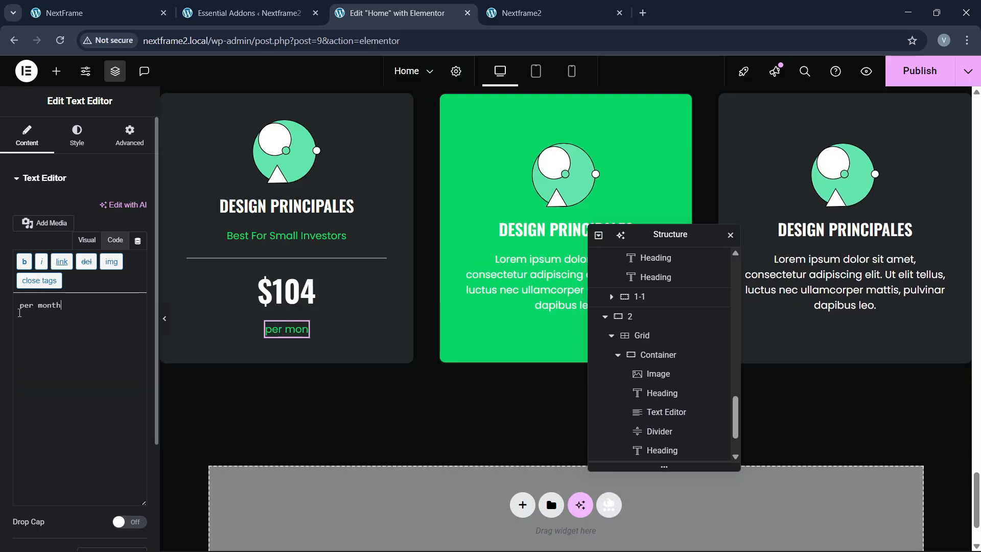
Step: Open the per month text's Typography style settings, comparing with the live pricing page
click(75, 12)
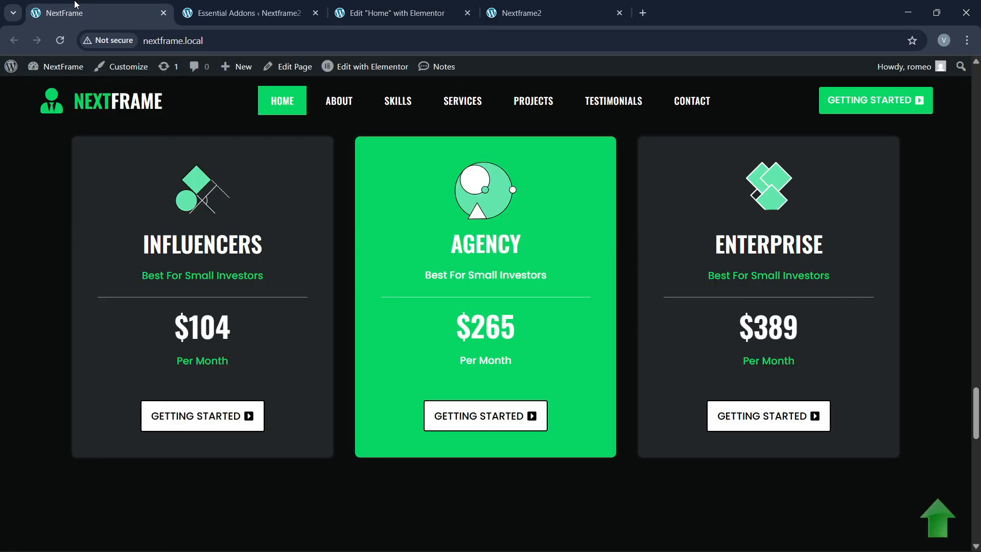
click(388, 13)
click(77, 137)
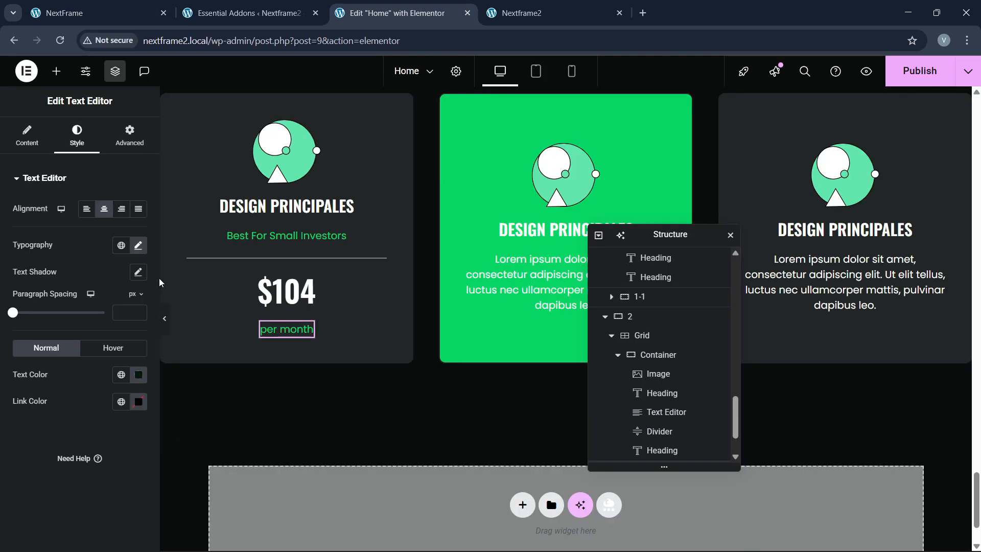
click(138, 246)
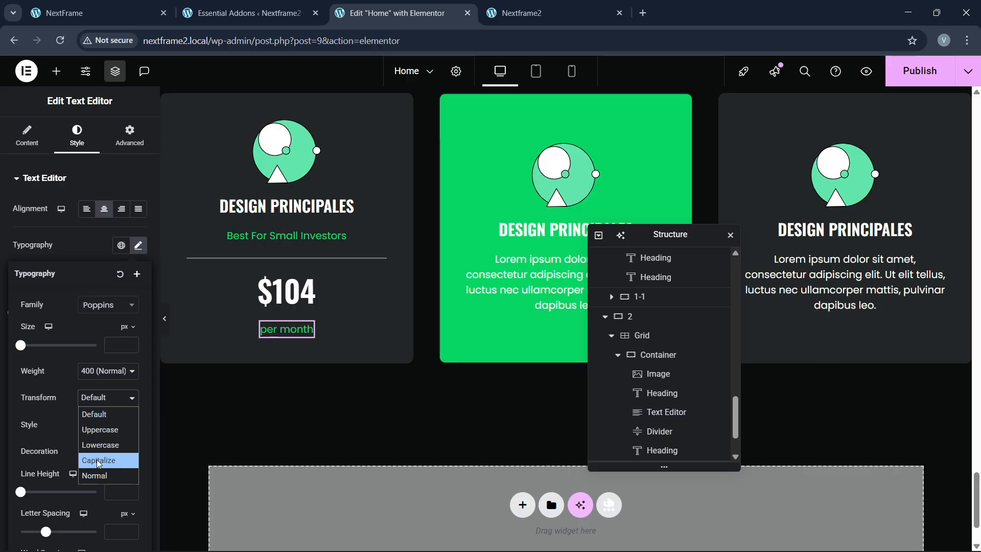
click(97, 13)
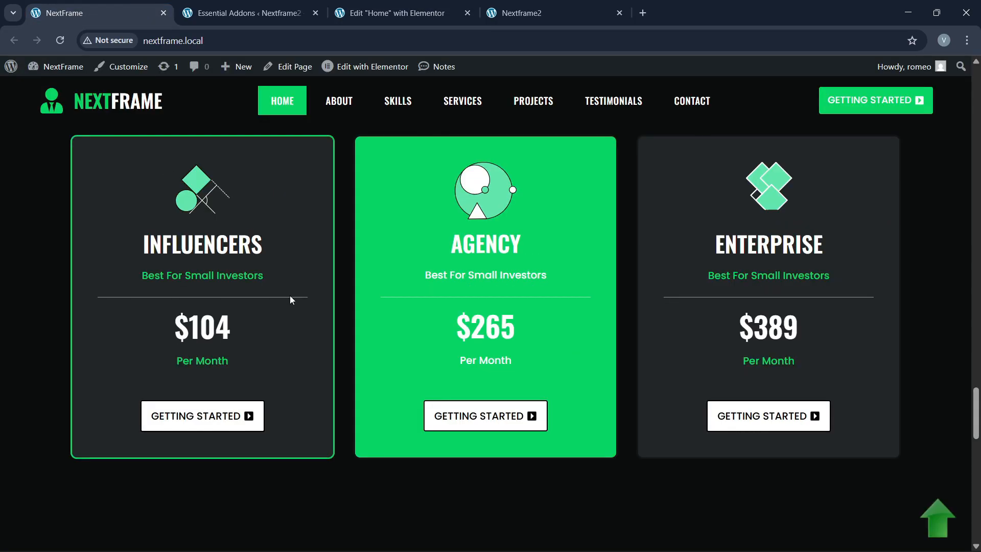
Step: Copy the Getting Started button from the hero section
click(401, 13)
scroll(345, 281, up, 4)
scroll(339, 268, up, 6)
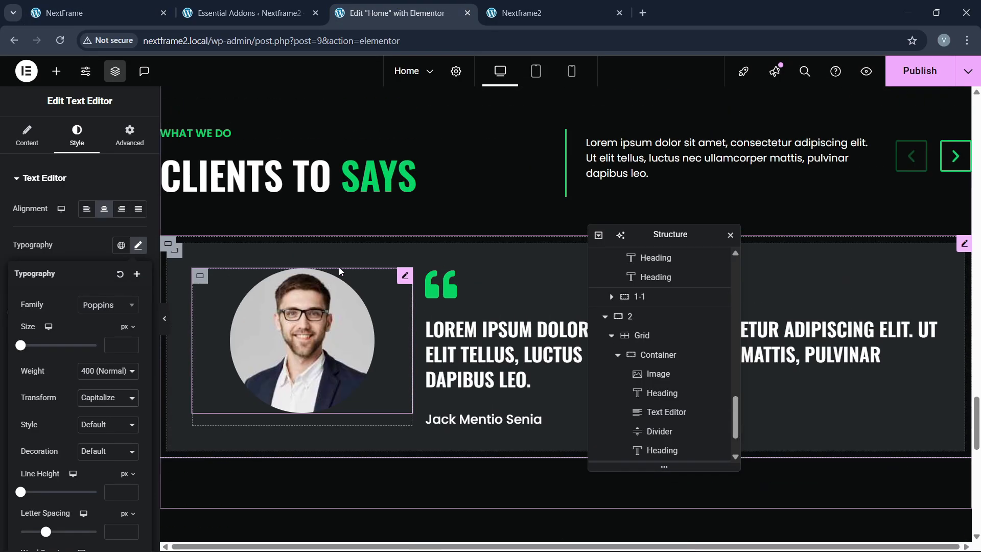
scroll(339, 266, down, 15)
scroll(339, 264, up, 3)
scroll(340, 265, up, 15)
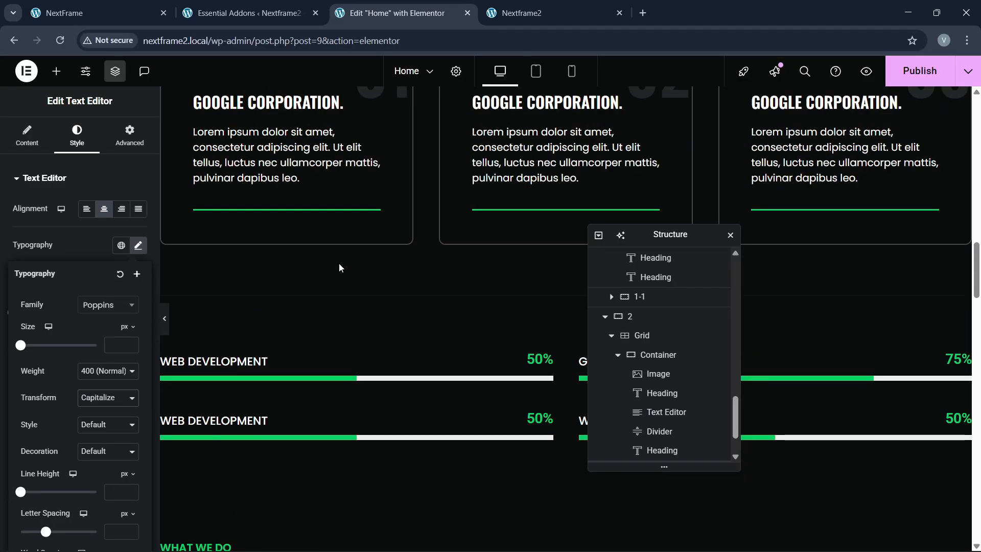
scroll(339, 262, up, 5)
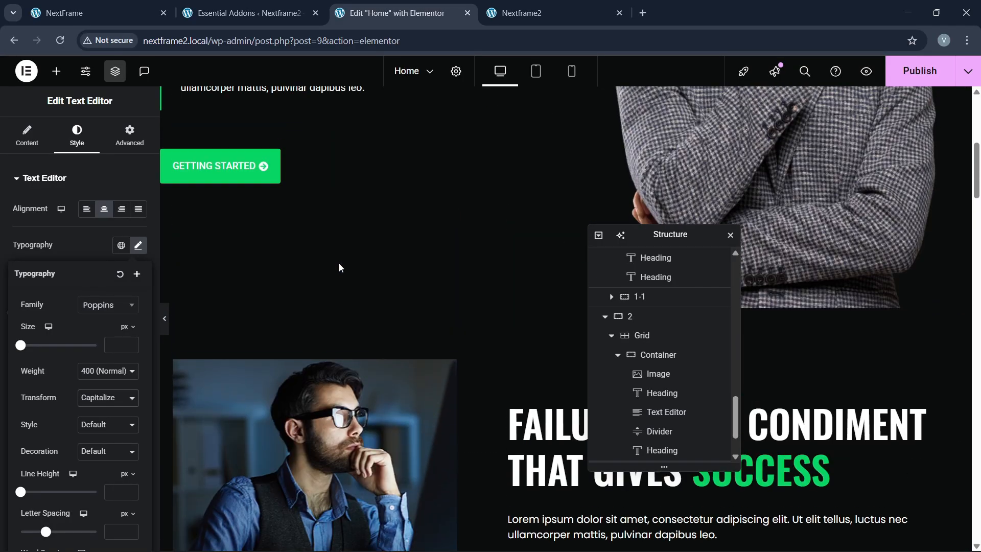
right_click(233, 175)
click(261, 237)
Step: Paste the button below the first pricing card's Per Month text
scroll(324, 287, down, 15)
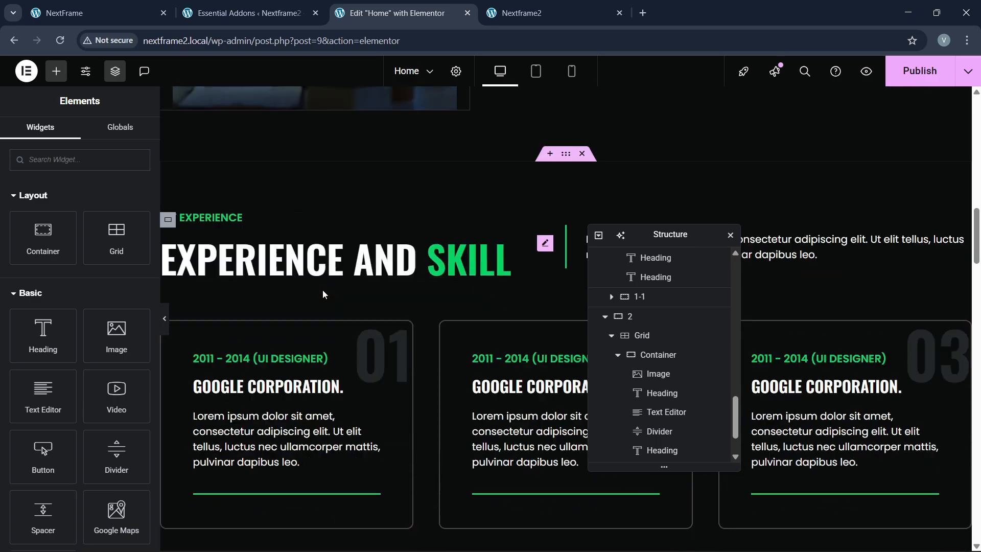
scroll(318, 290, down, 15)
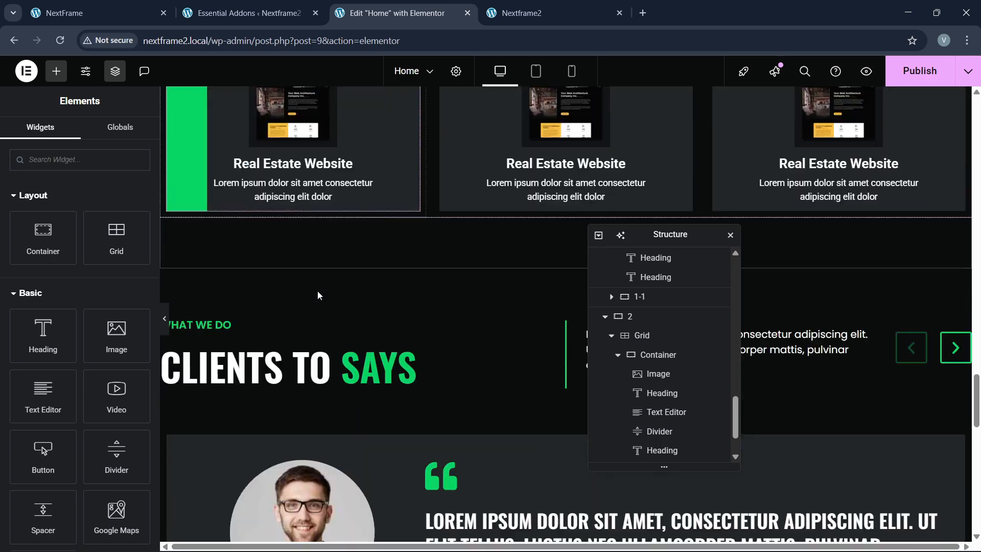
scroll(321, 293, down, 8)
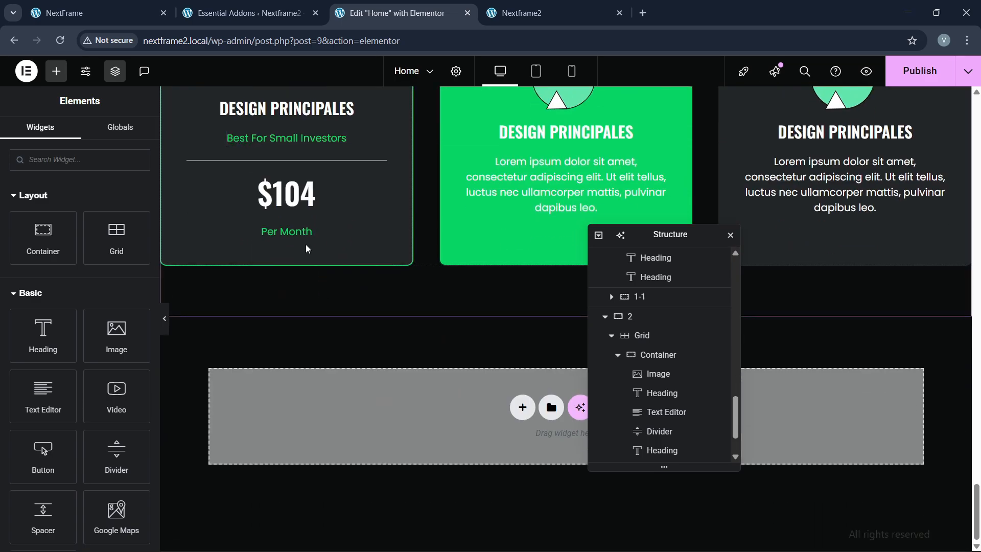
right_click(295, 231)
click(315, 315)
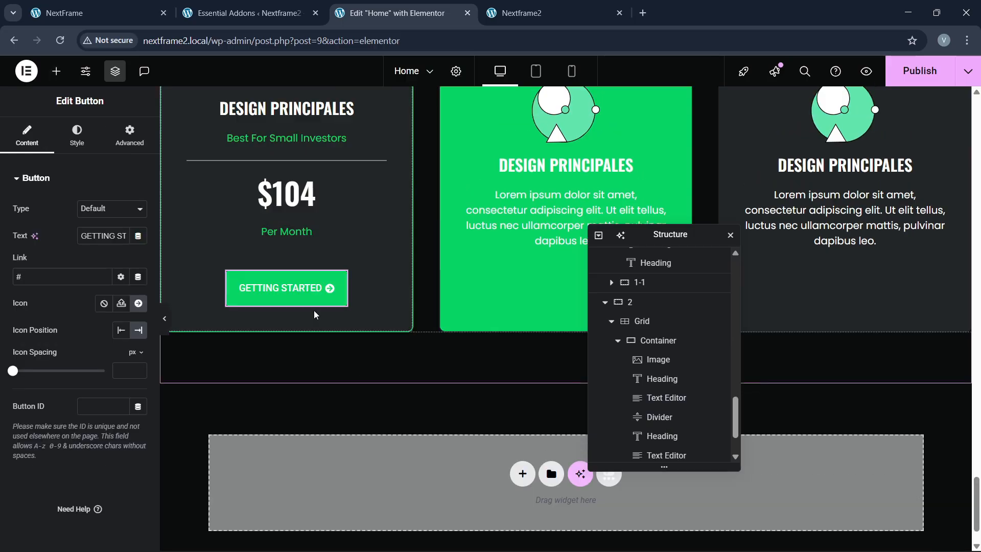
scroll(311, 304, up, 2)
scroll(309, 301, down, 2)
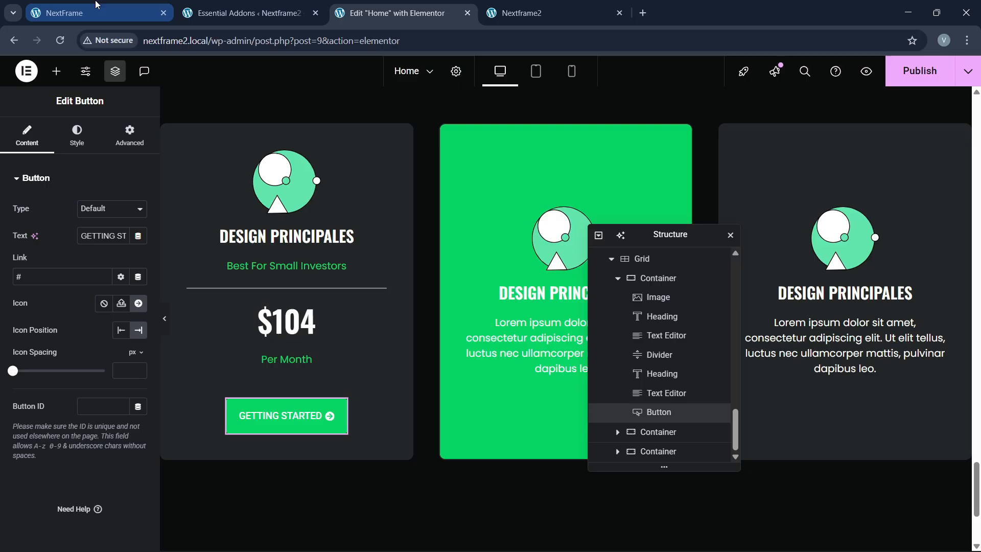
click(92, 13)
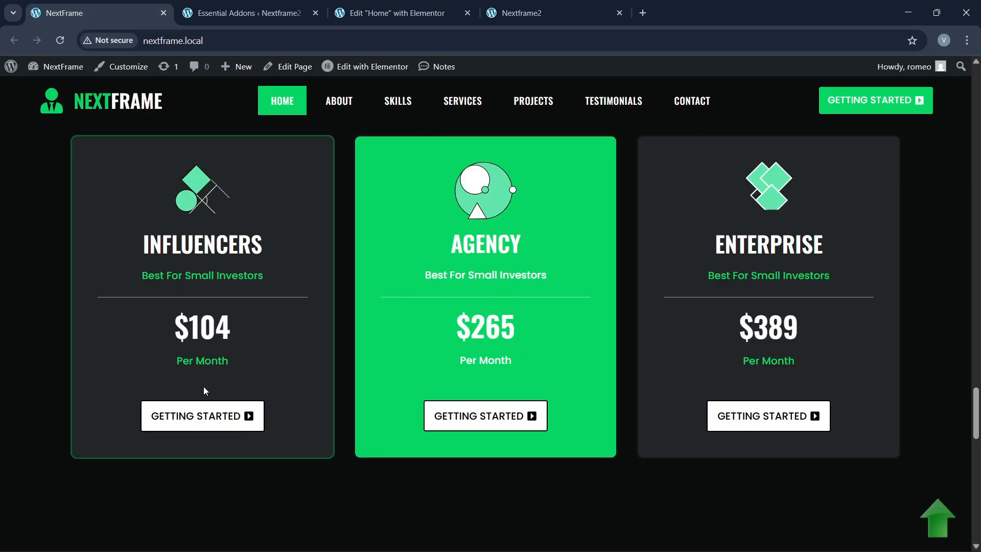
Step: Delete the second and third pricing card containers in the Navigator
click(404, 13)
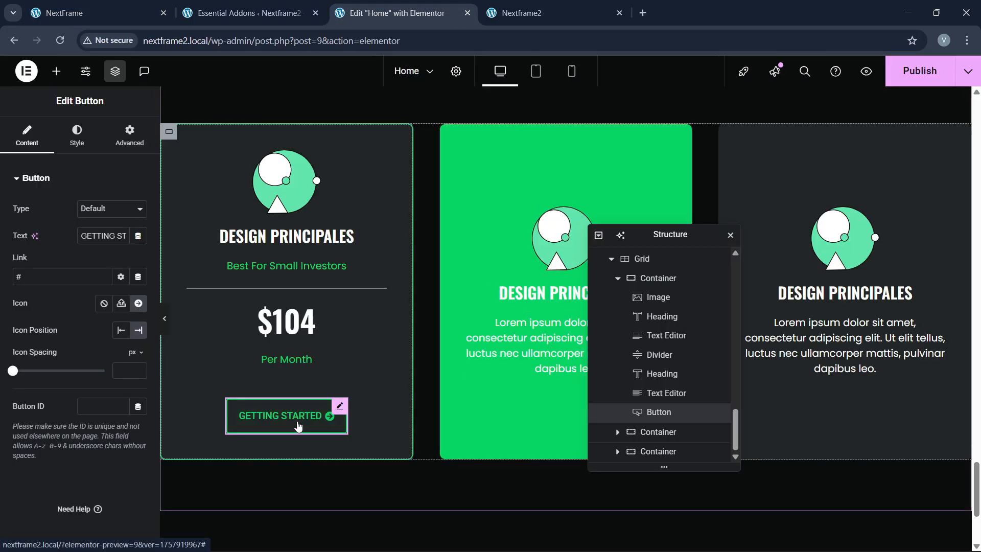
scroll(664, 424, up, 2)
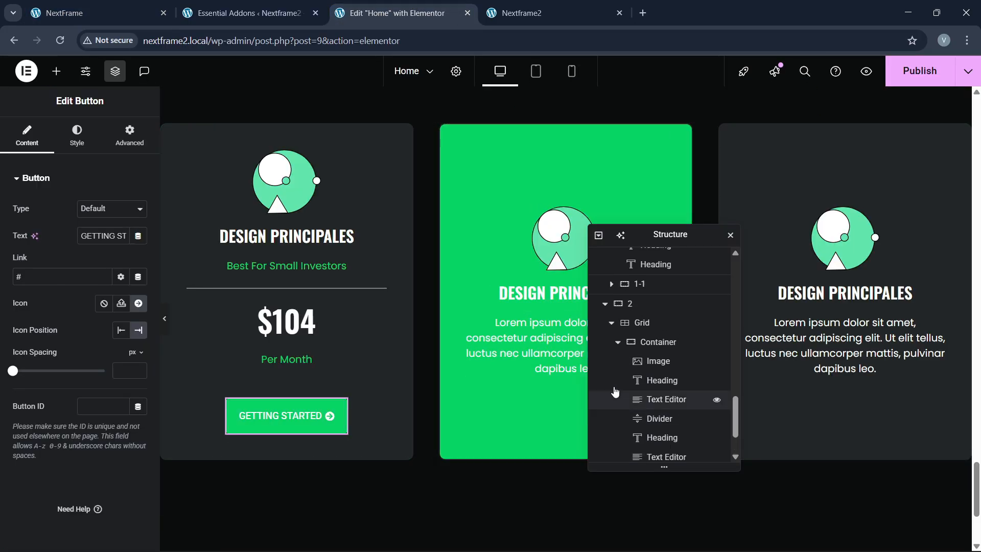
click(617, 347)
click(618, 343)
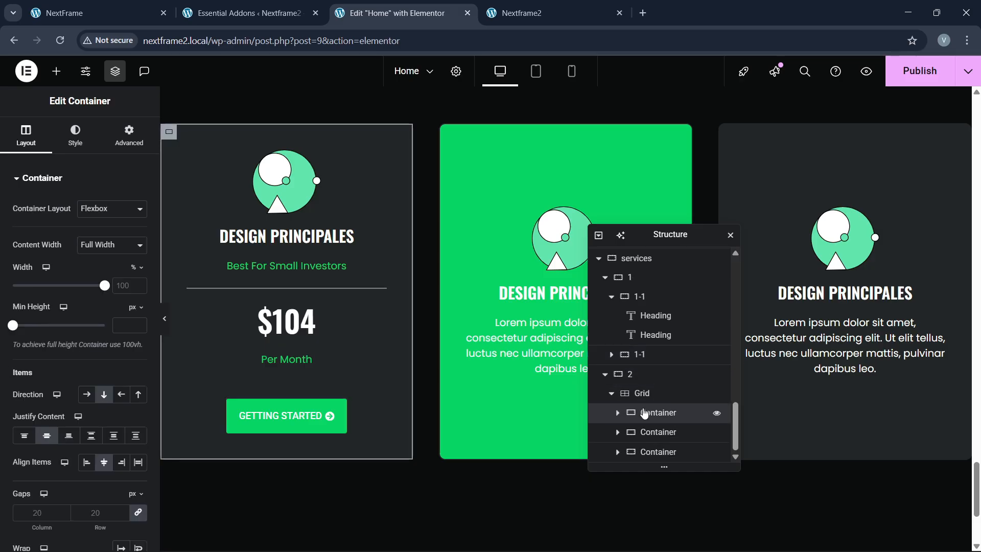
click(654, 395)
click(651, 432)
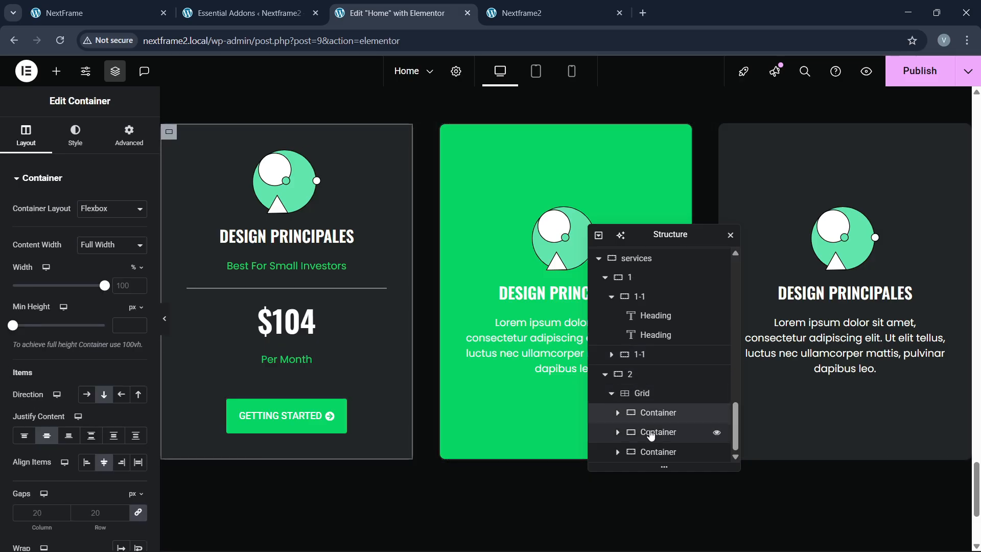
right_click(651, 436)
click(662, 532)
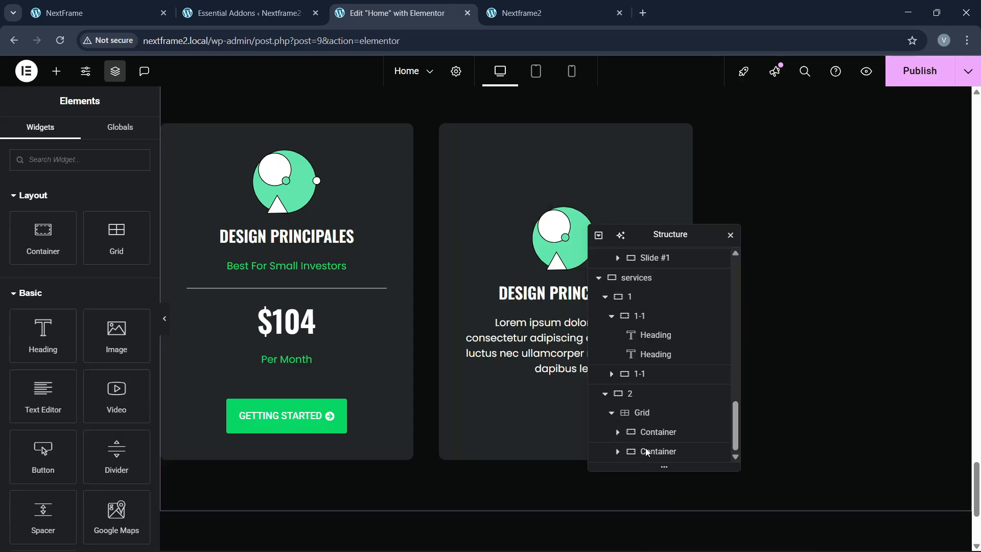
click(656, 450)
right_click(656, 451)
click(675, 535)
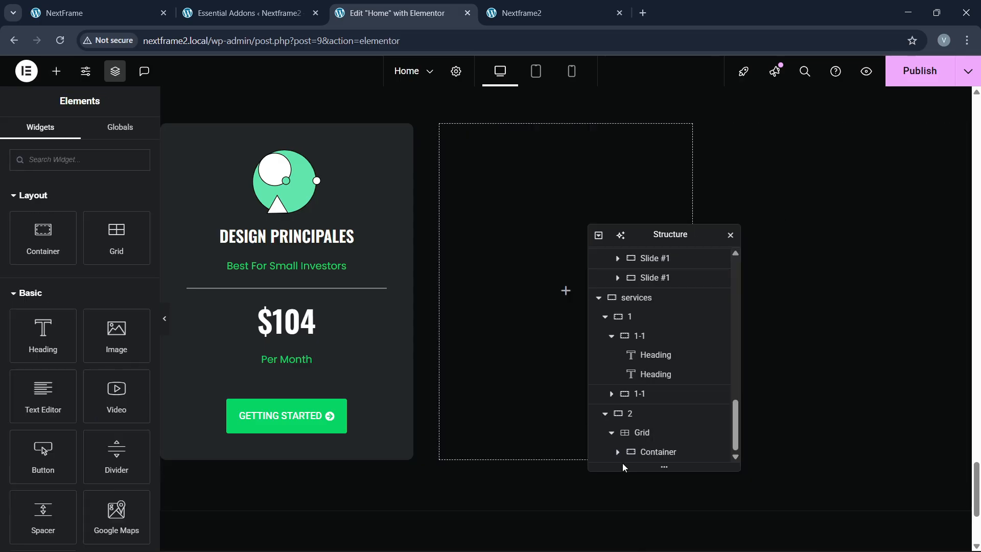
Step: Duplicate the first pricing card twice to make three identical cards
click(648, 453)
right_click(649, 453)
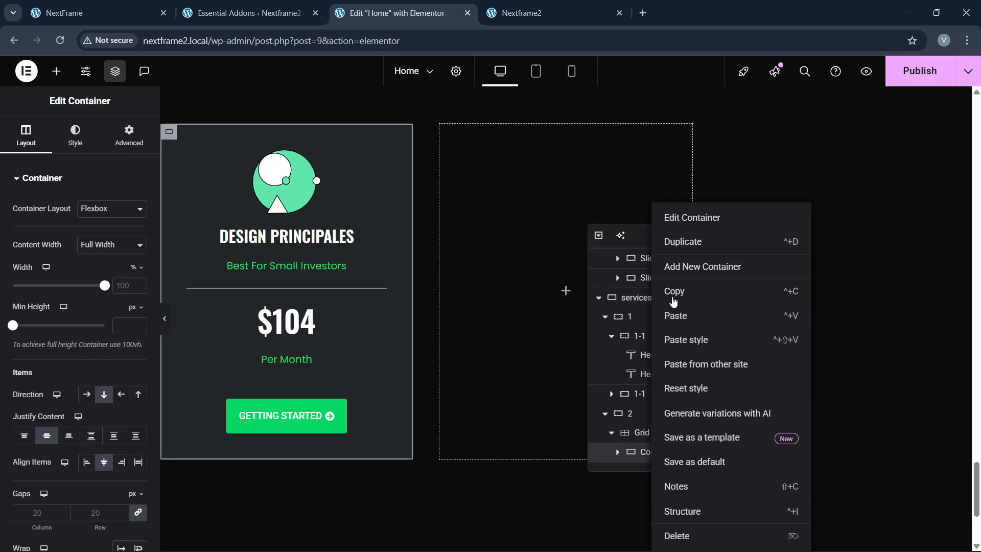
click(686, 254)
right_click(656, 462)
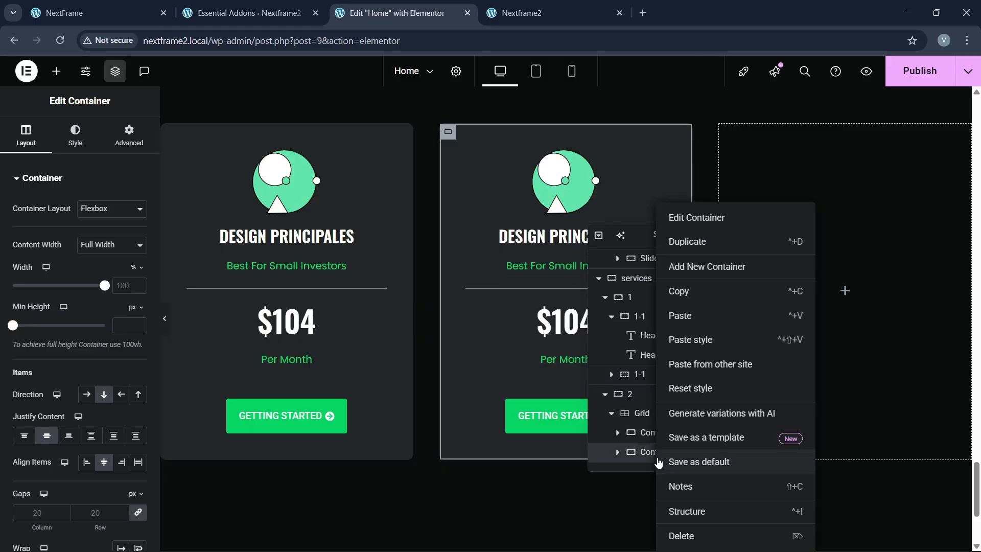
click(696, 245)
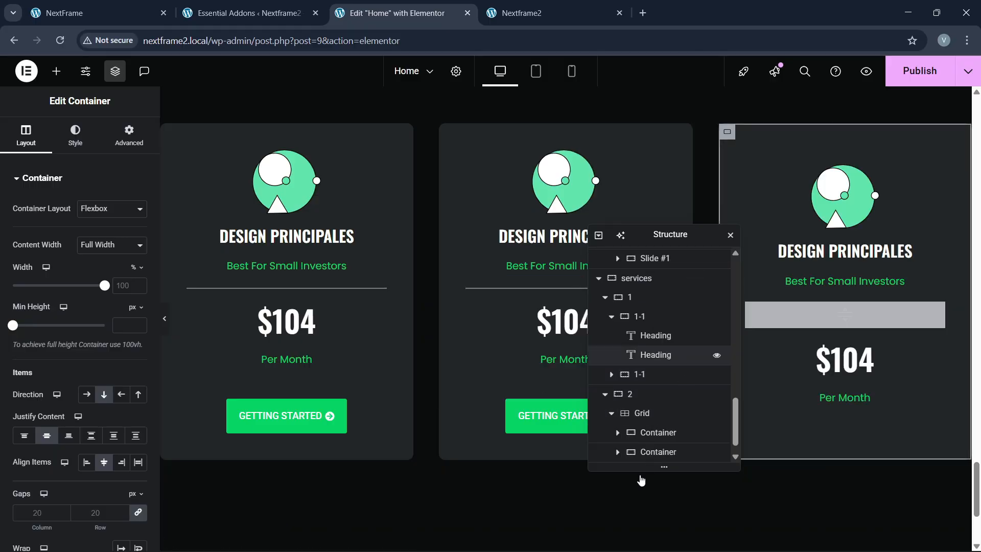
click(77, 13)
click(393, 12)
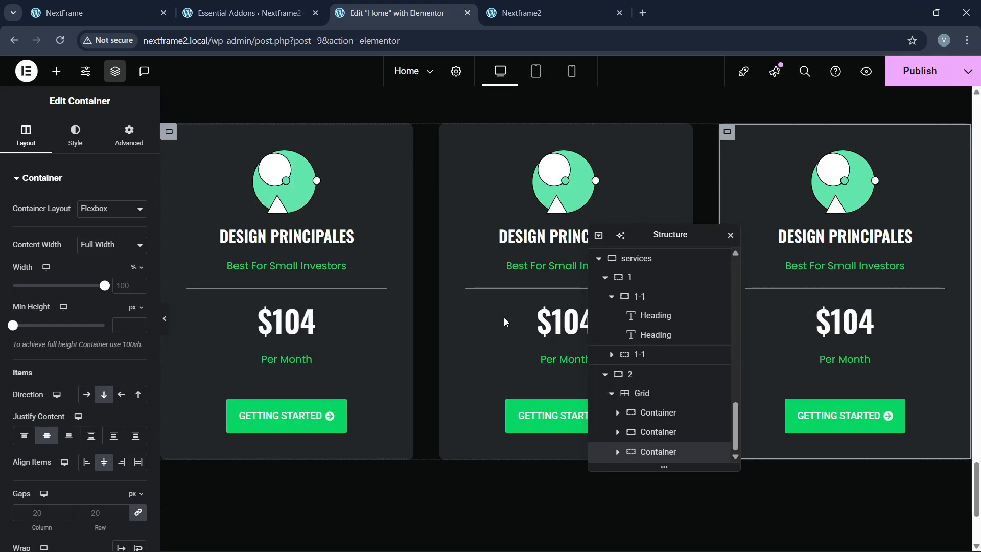
Step: Give the middle pricing card a global green background
click(75, 136)
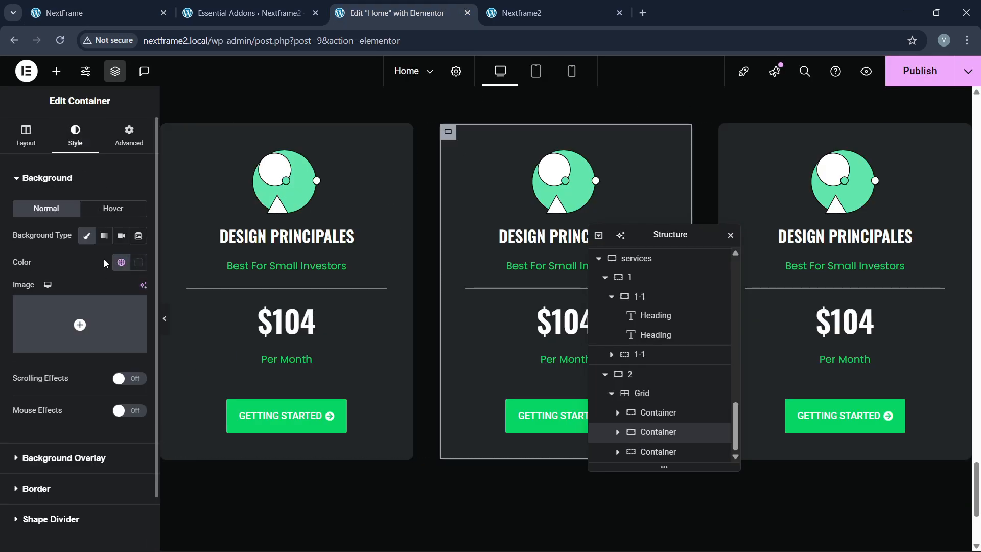
click(121, 262)
click(67, 424)
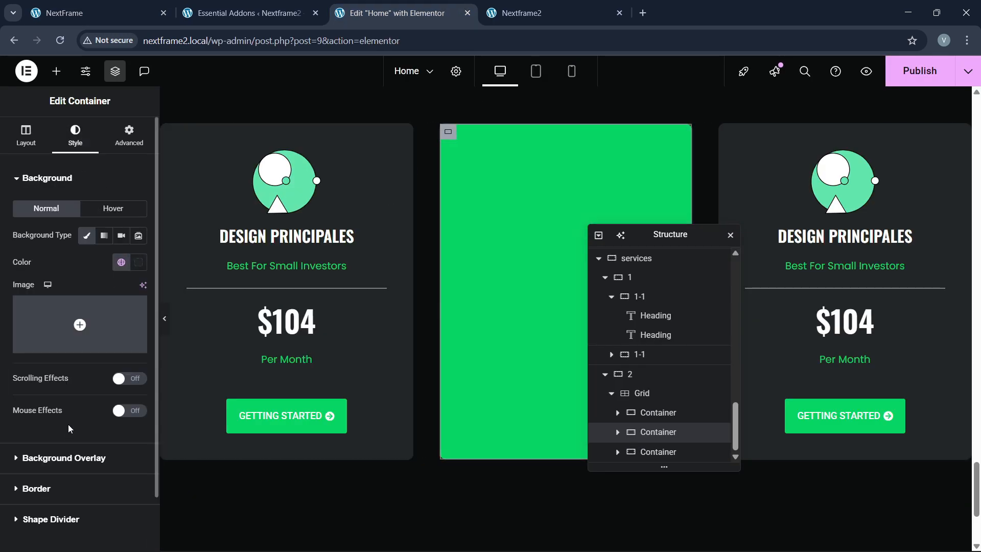
drag(670, 235, 794, 217)
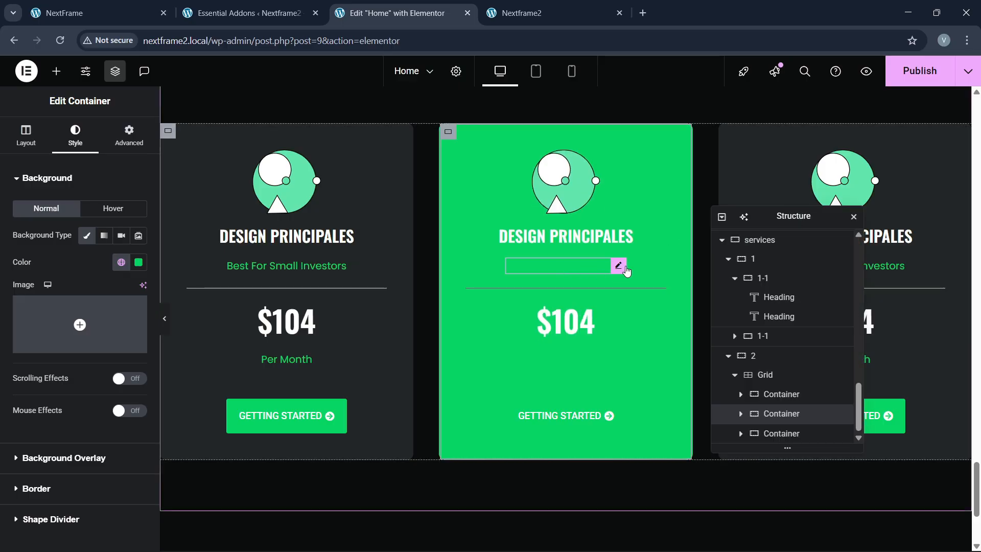
Step: Turn the middle card's Best For Small Investors and Per Month text white
click(619, 266)
click(77, 135)
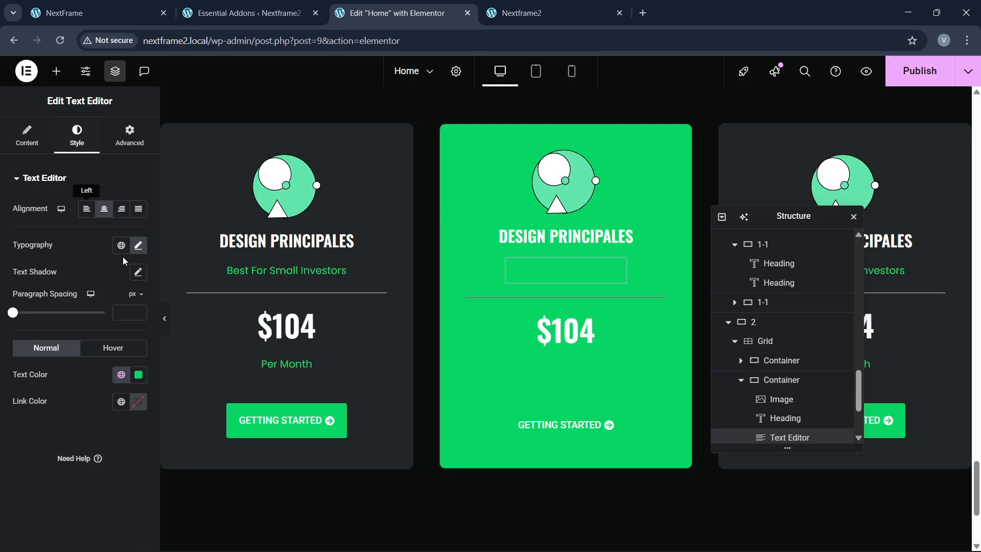
click(138, 376)
click(36, 423)
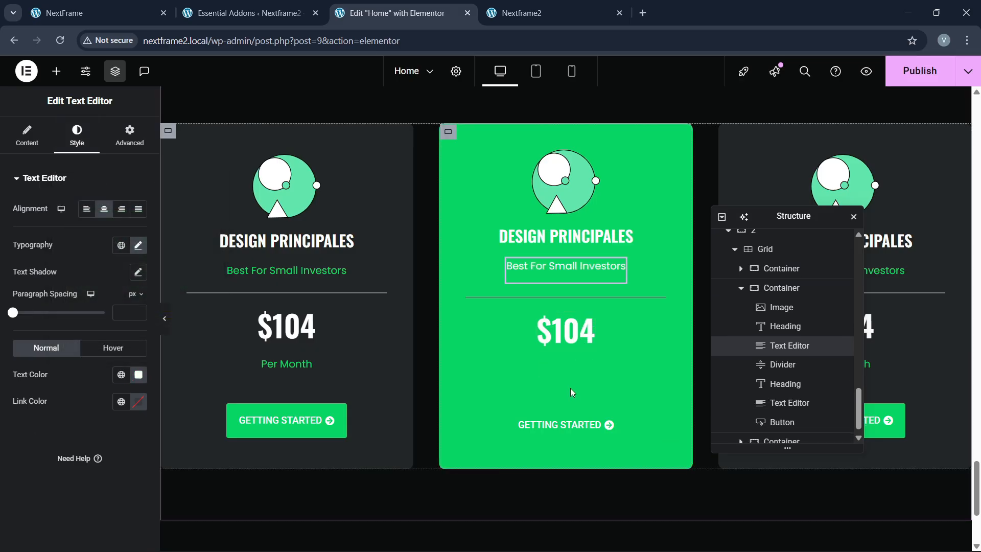
click(582, 368)
click(76, 136)
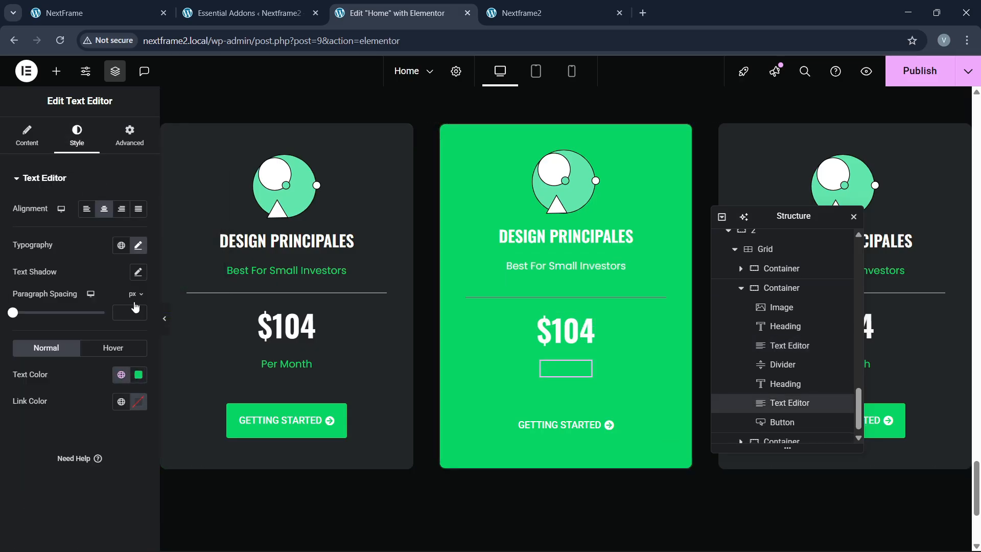
click(138, 379)
drag(85, 219, 50, 201)
click(22, 440)
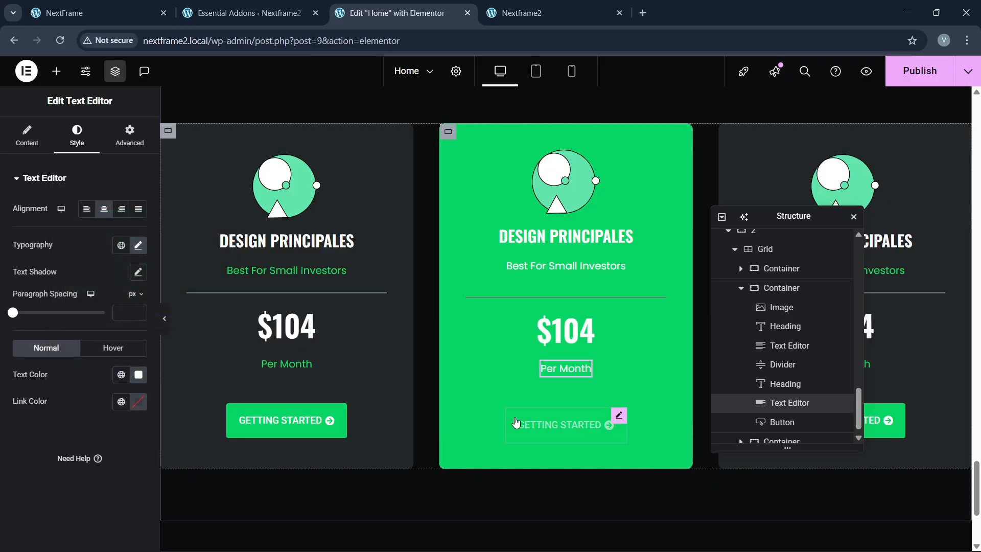
click(619, 417)
Step: Make the middle card's button background white with green text
click(76, 136)
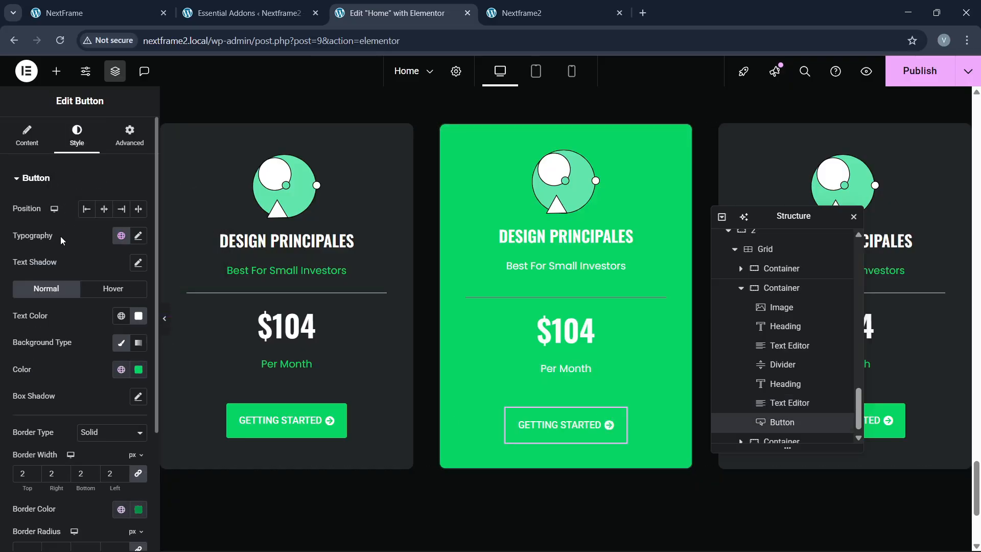
click(138, 369)
click(66, 201)
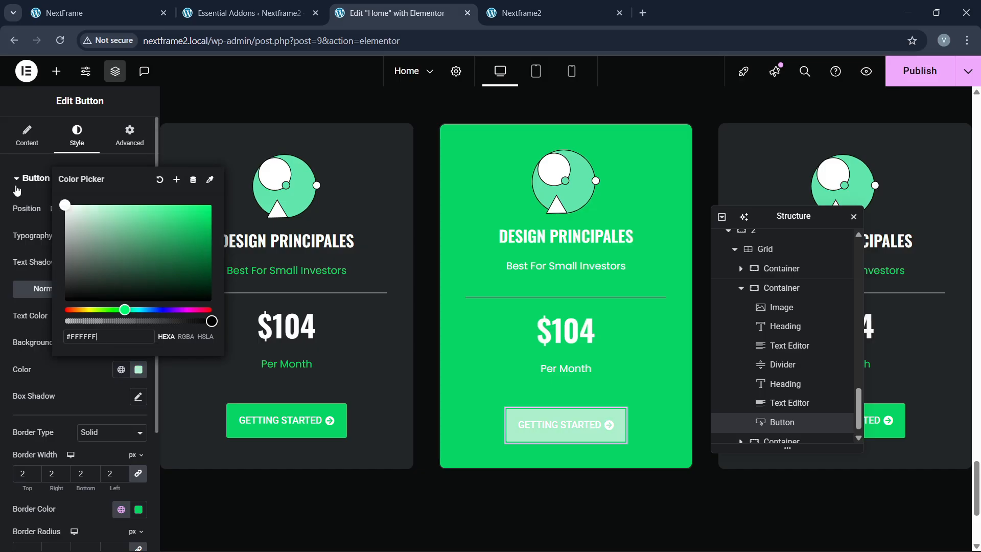
click(115, 353)
click(119, 320)
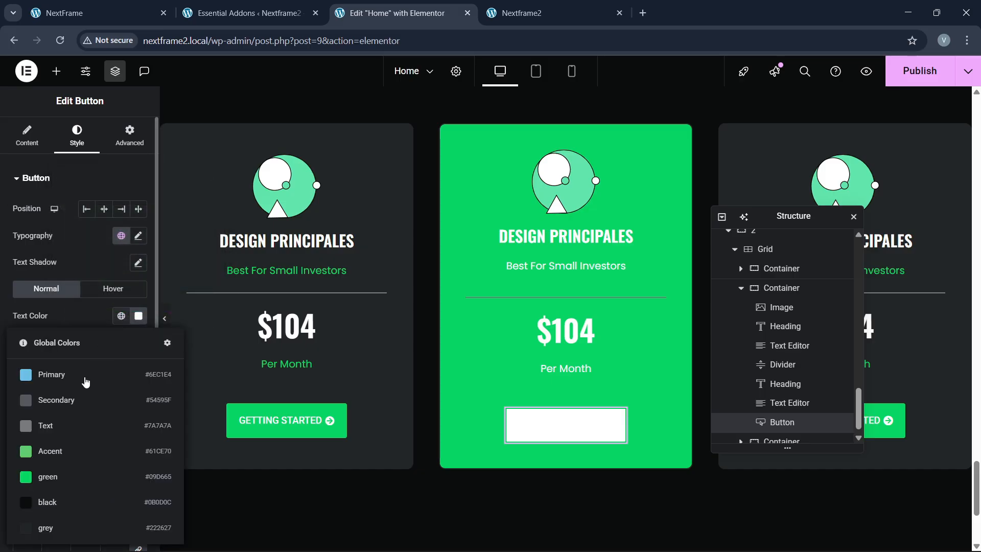
click(66, 473)
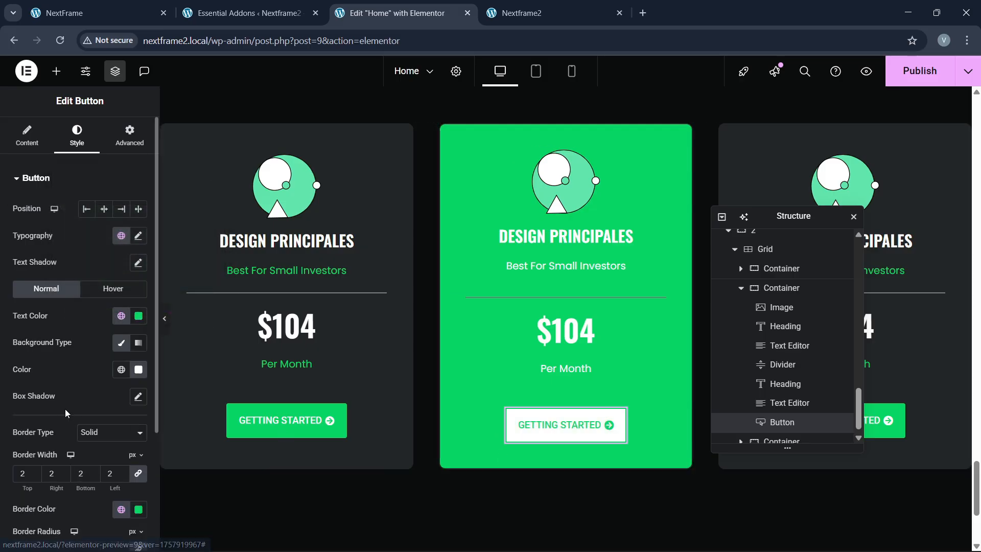
scroll(67, 410, down, 1)
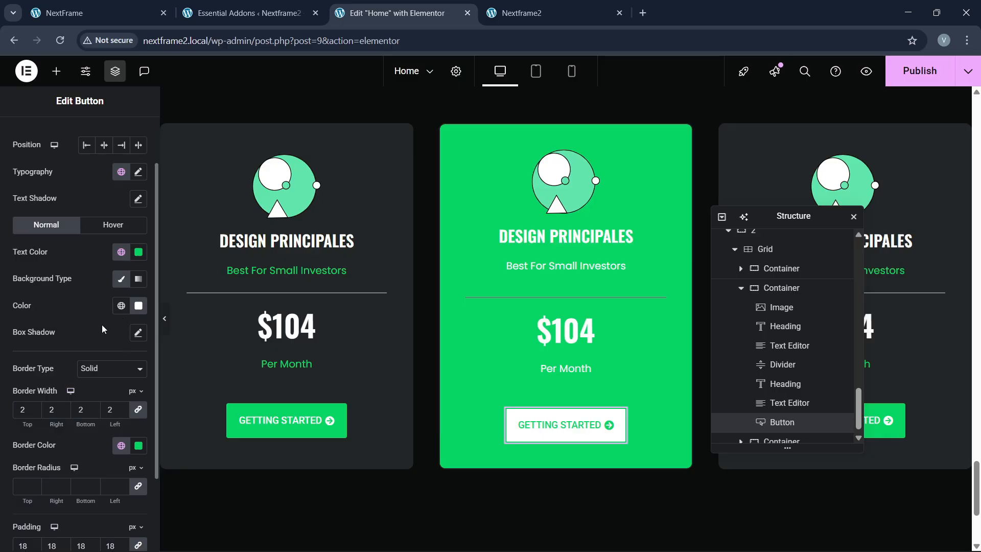
Step: Set the button's hover background to fully opaque black #000000
click(113, 226)
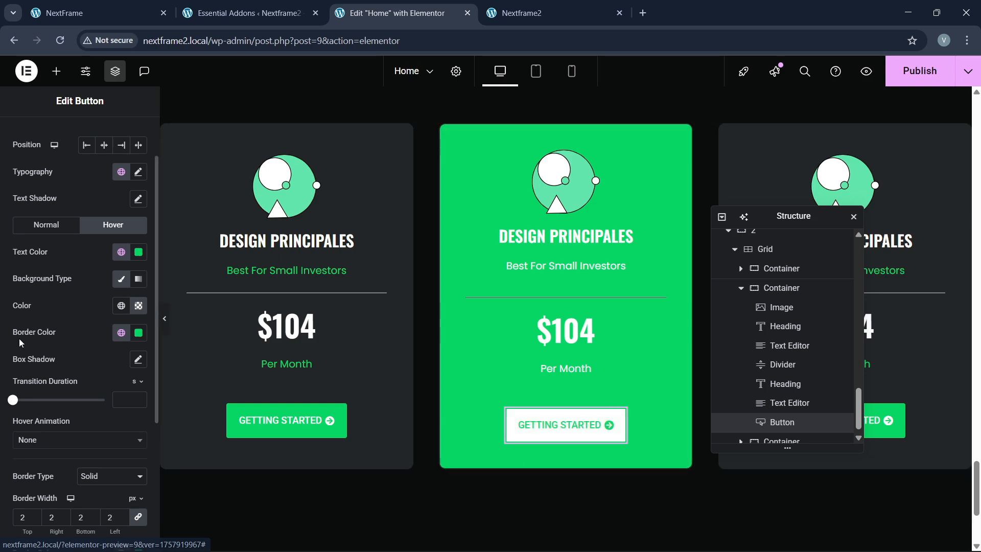
click(136, 309)
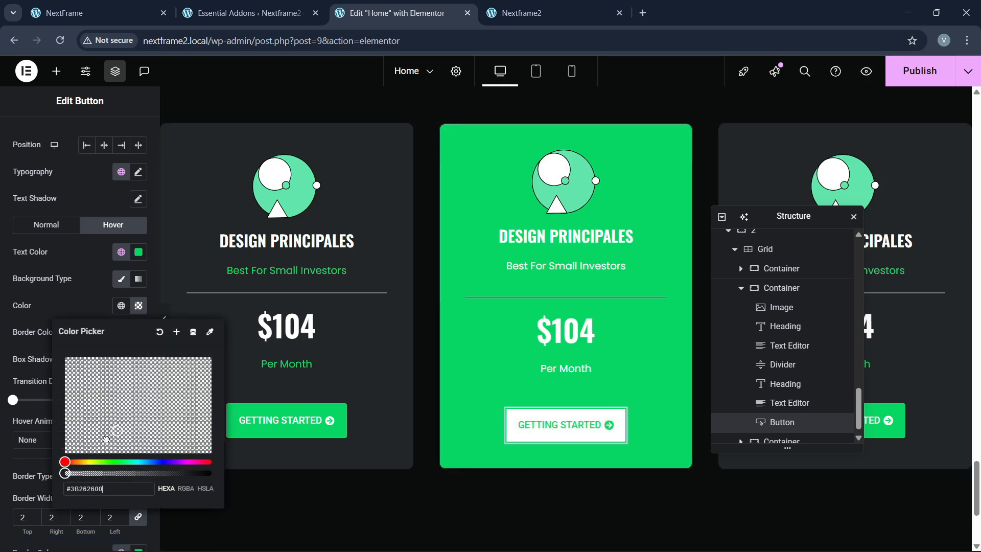
drag(65, 473, 63, 335)
click(54, 299)
click(138, 306)
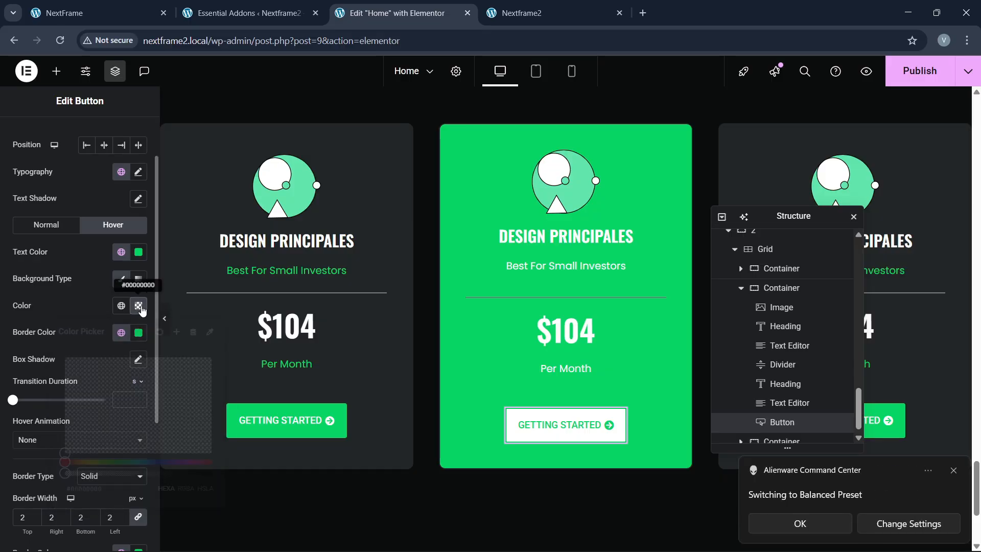
drag(62, 473, 220, 459)
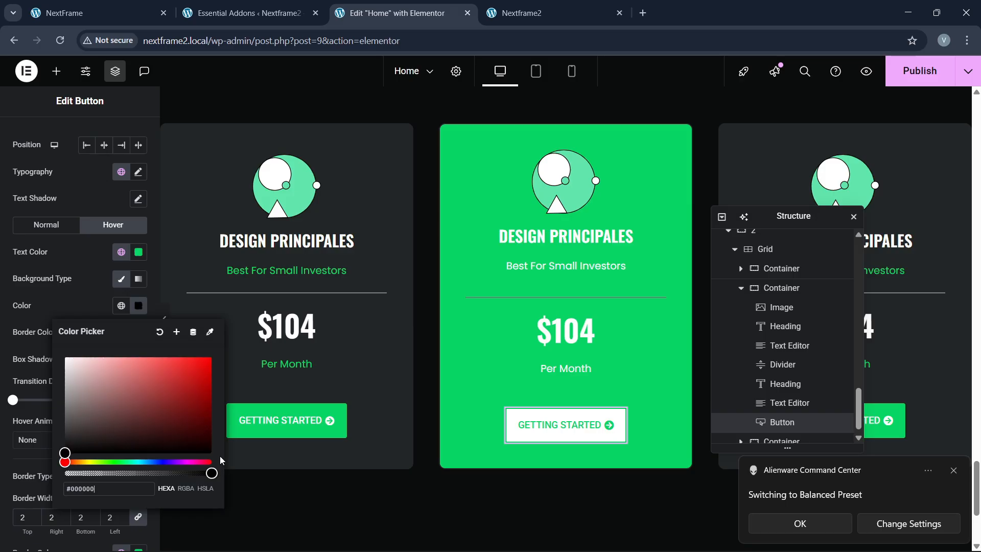
click(64, 314)
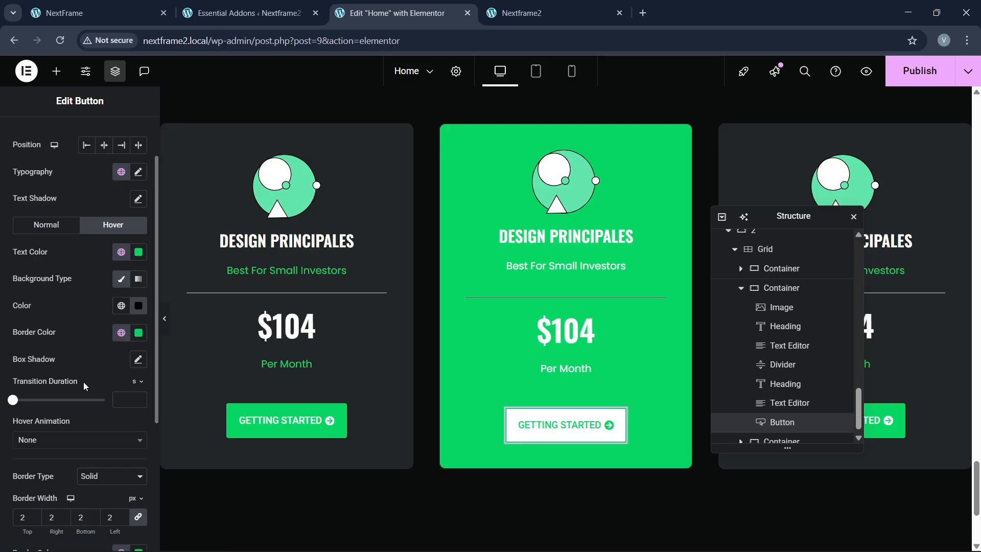
Step: Set the hover border colour to the global black and preview the page
scroll(78, 411, down, 1)
scroll(79, 410, up, 1)
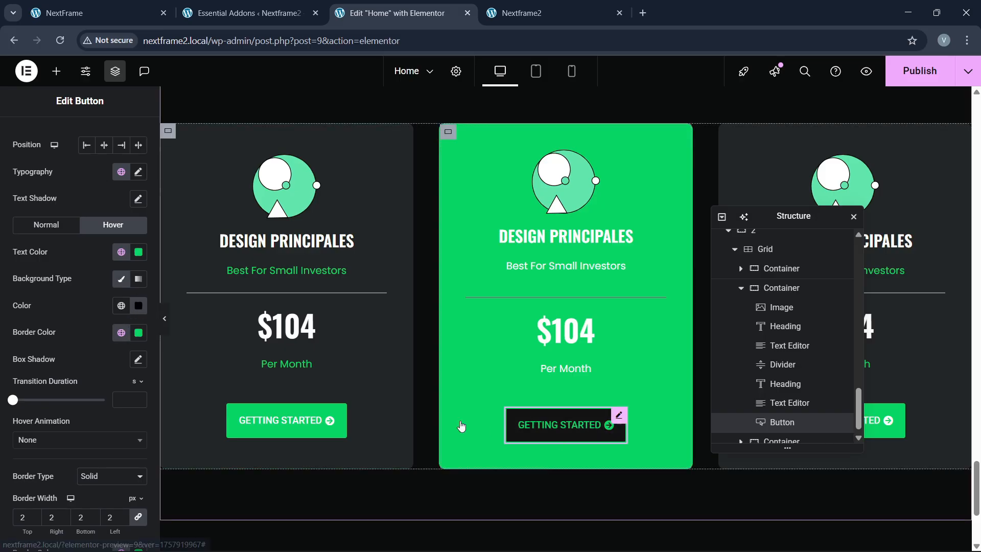
click(124, 337)
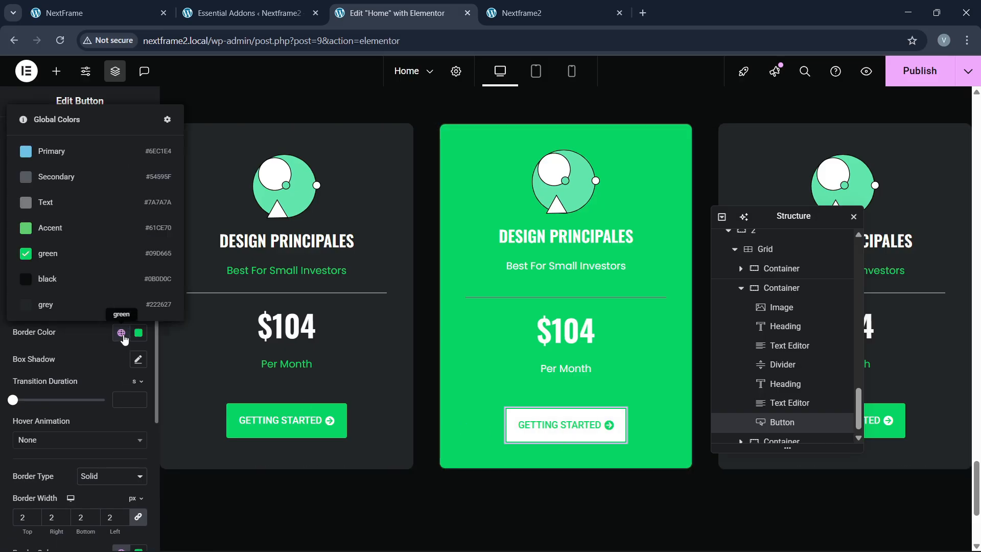
click(74, 279)
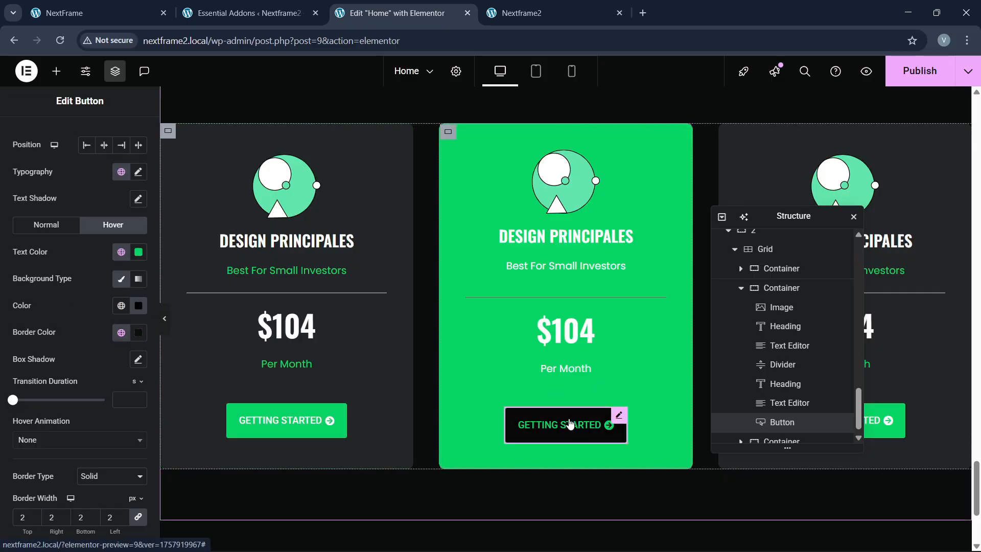
click(165, 318)
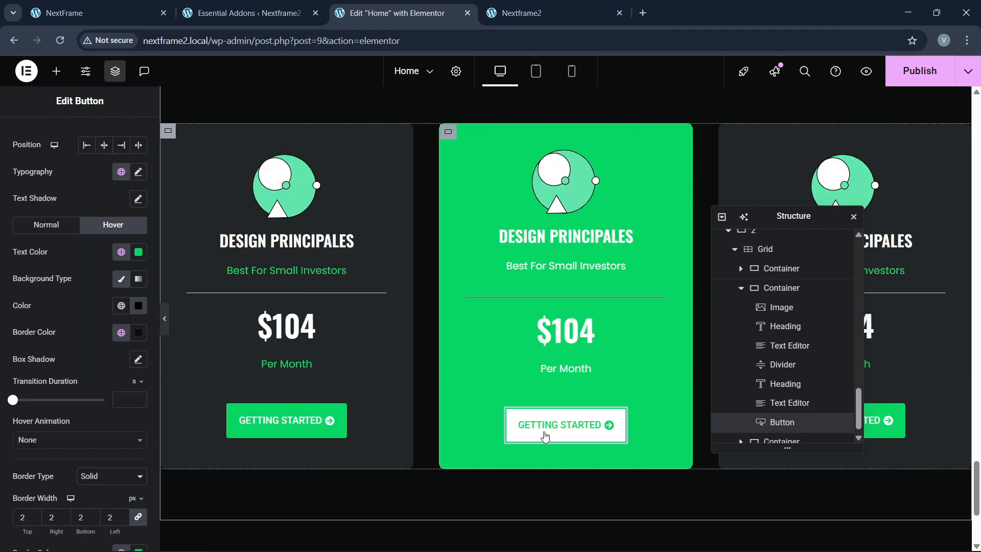
click(131, 4)
click(378, 9)
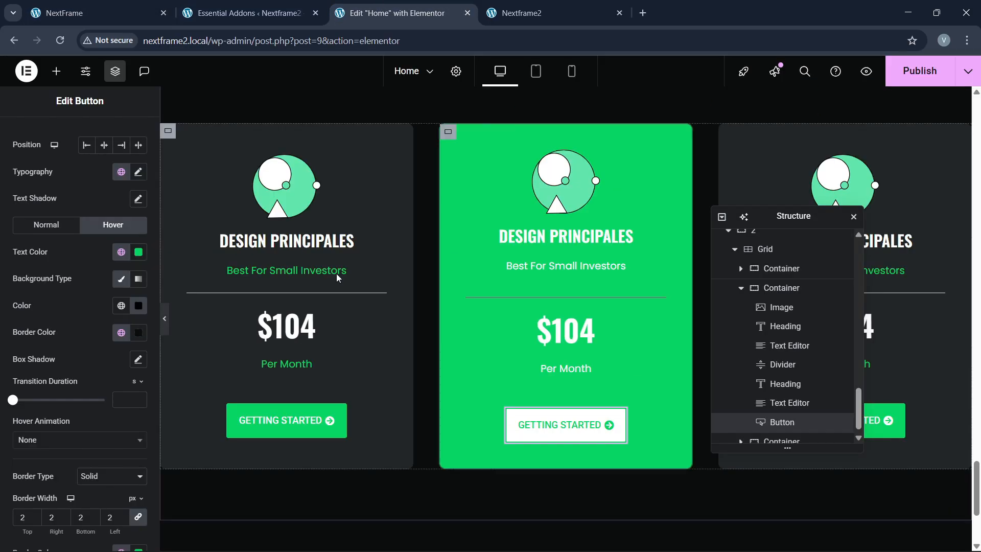
click(307, 241)
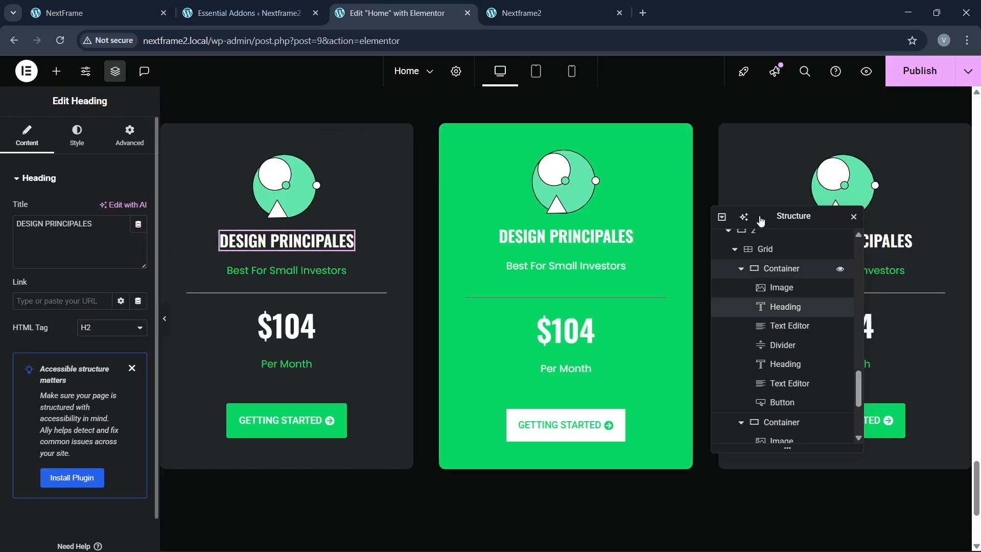
Step: Clear the left card's old DESIGN PRINCIPALES heading title
drag(760, 222, 560, 241)
click(97, 13)
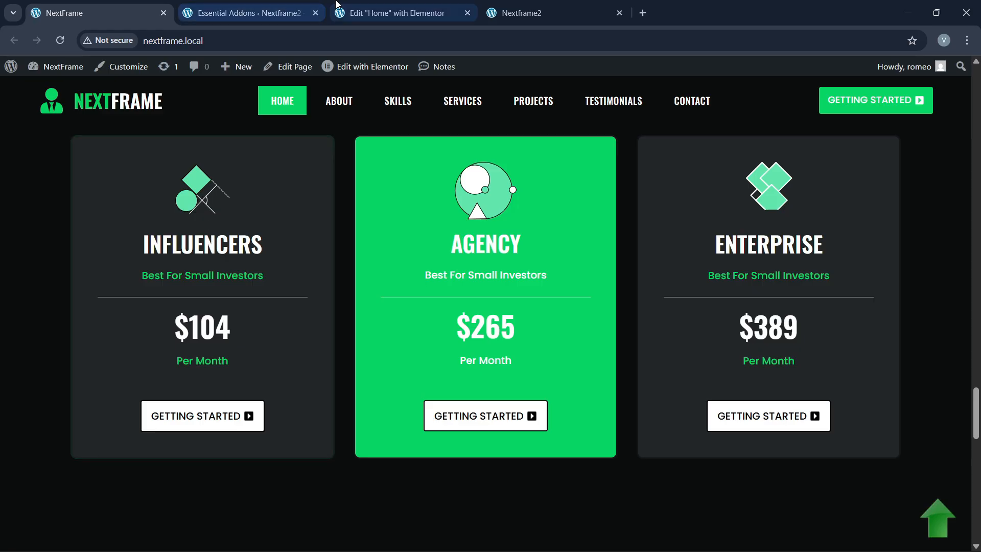
click(406, 6)
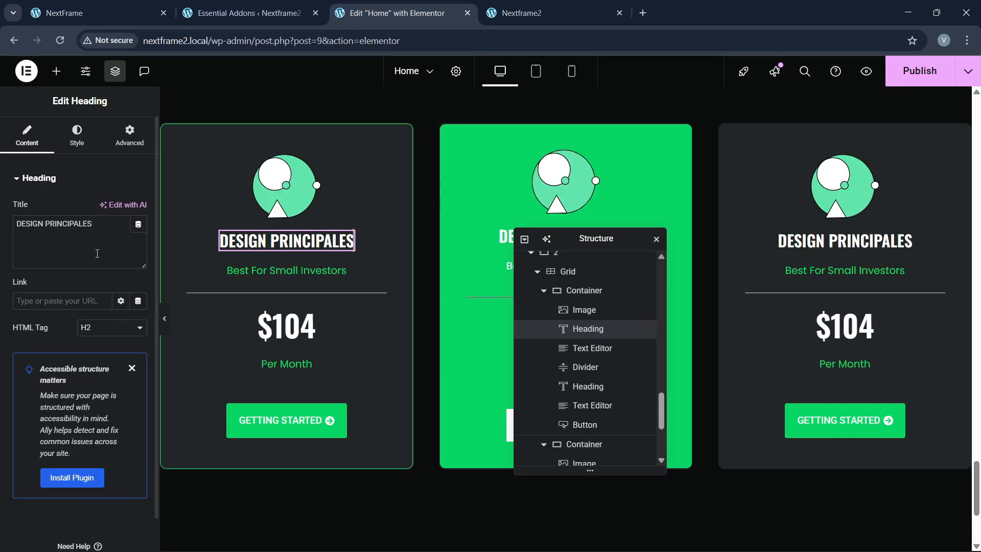
drag(95, 223, 2, 234)
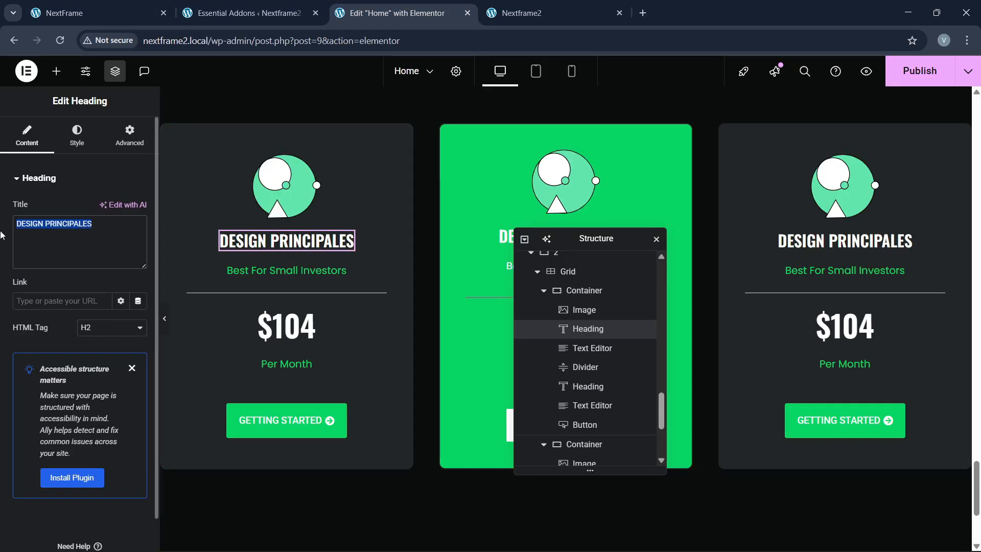
key(BackSpace)
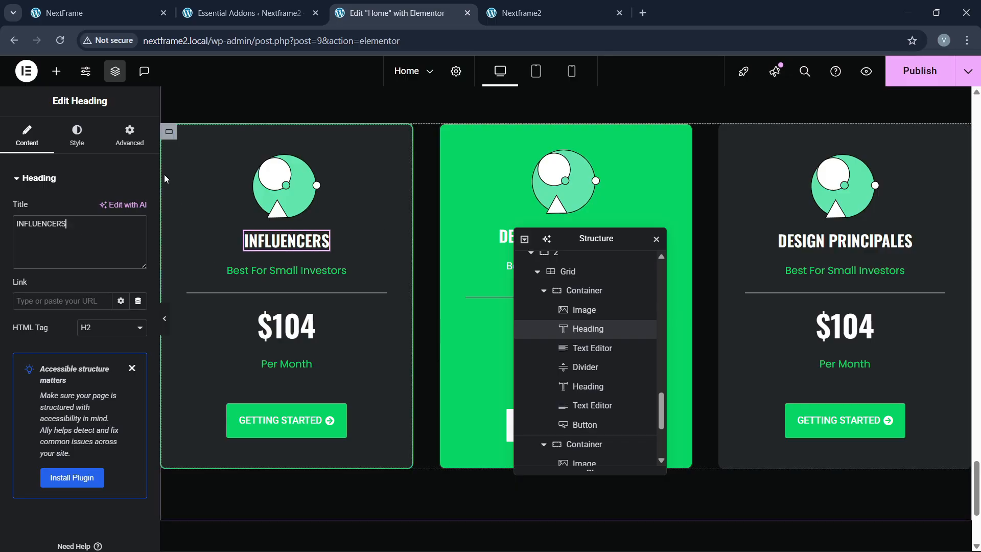
Step: Set the INFLUENCERS heading's typography size to 35
click(77, 135)
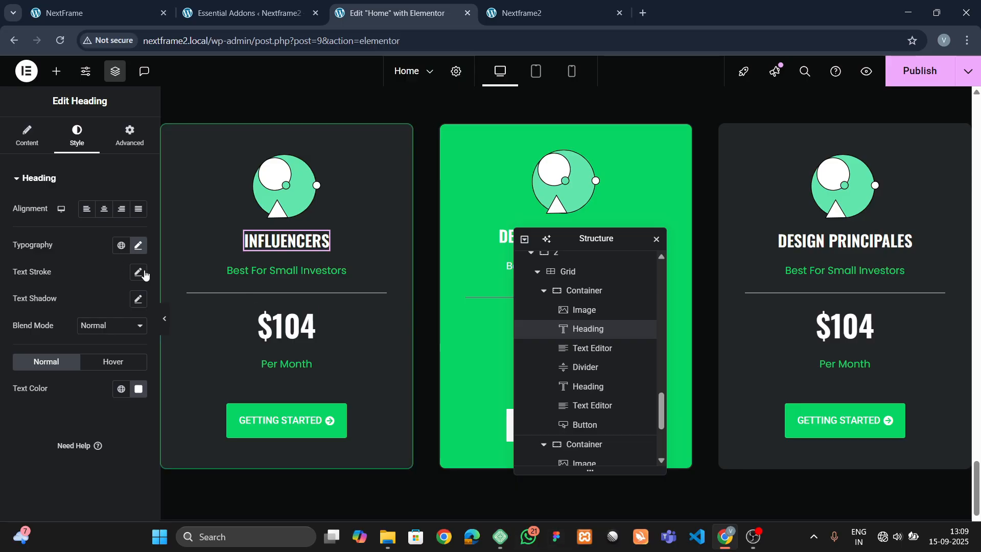
click(137, 247)
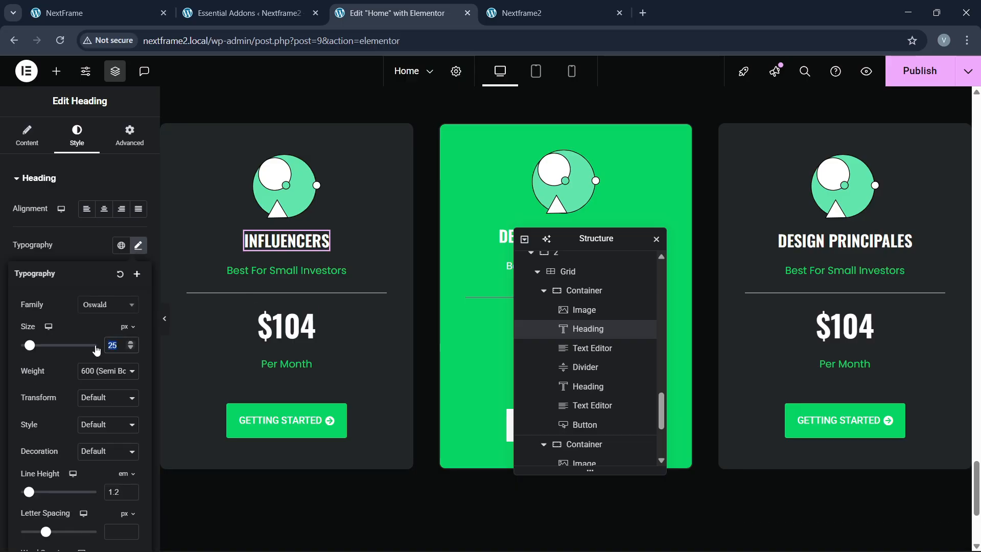
text(40)
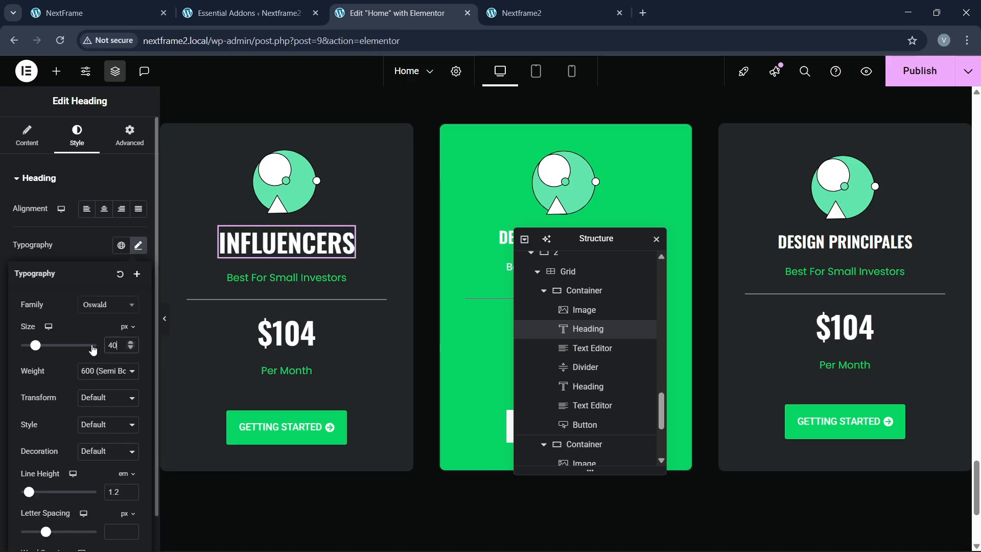
key(BackSpace)
key(BackSpace)
text(35)
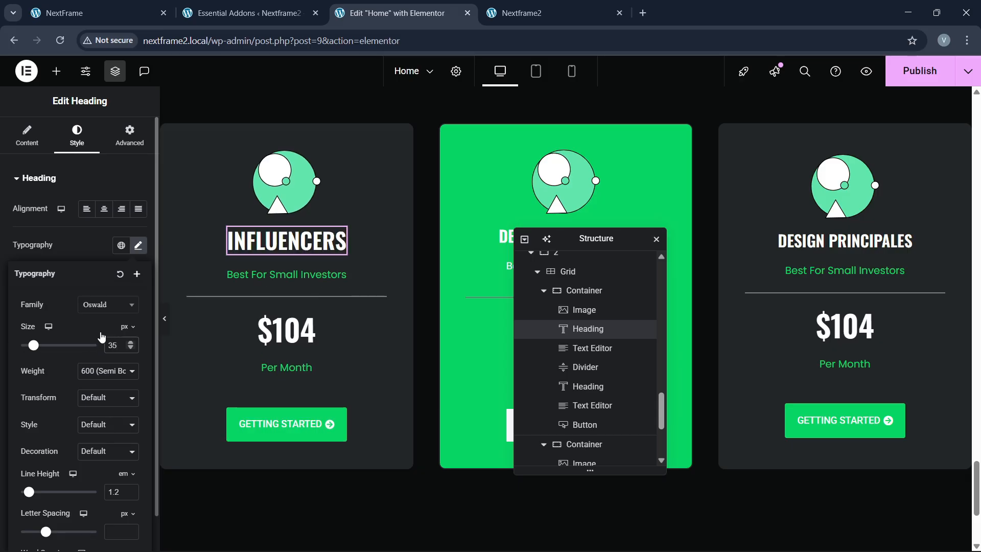
Step: Copy the INFLUENCERS heading style and paste it onto the AGENCY heading
click(89, 6)
click(357, 5)
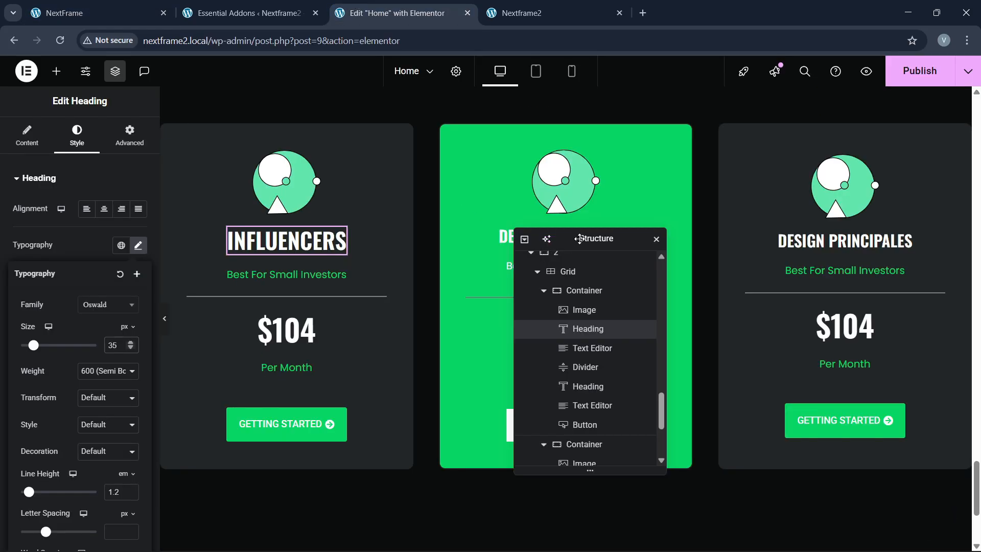
drag(579, 239, 639, 247)
click(537, 236)
drag(95, 224, 2, 233)
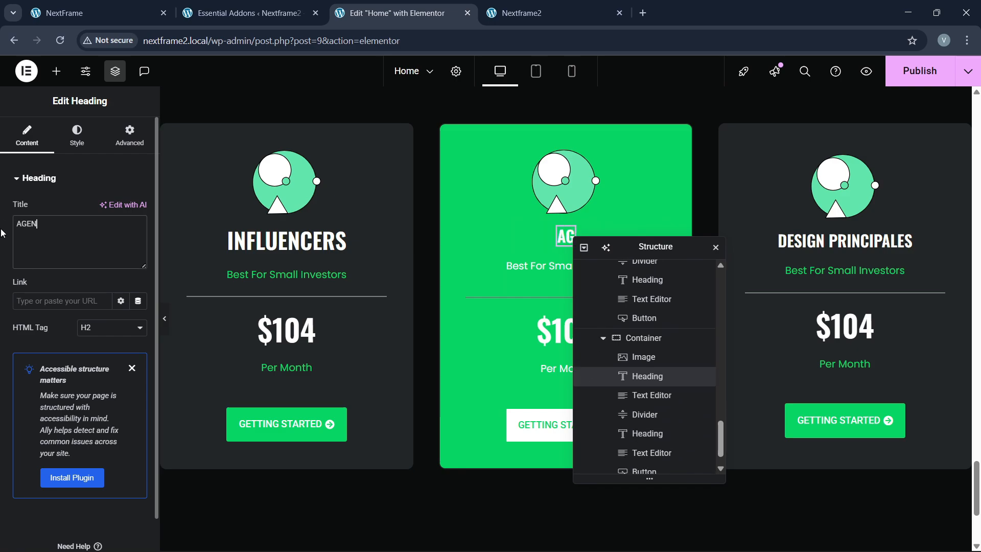
right_click(302, 241)
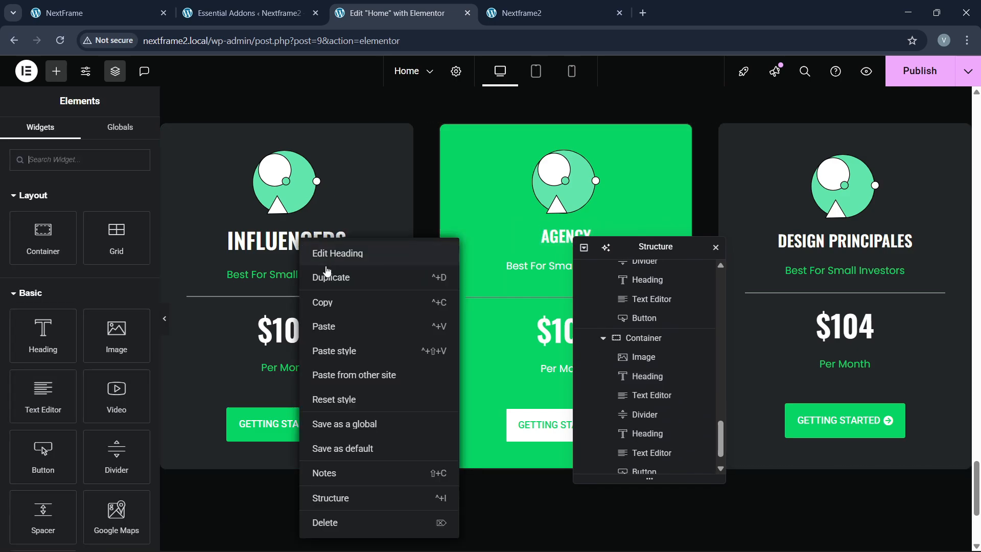
click(357, 316)
right_click(560, 240)
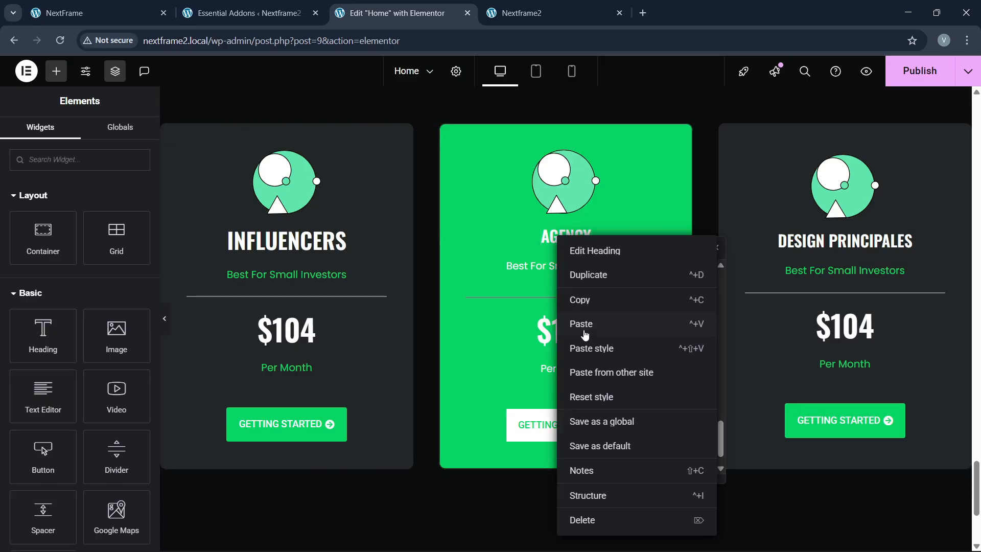
click(584, 348)
Step: Retitle the right card's heading to ENTERPRICES
drag(631, 249, 500, 267)
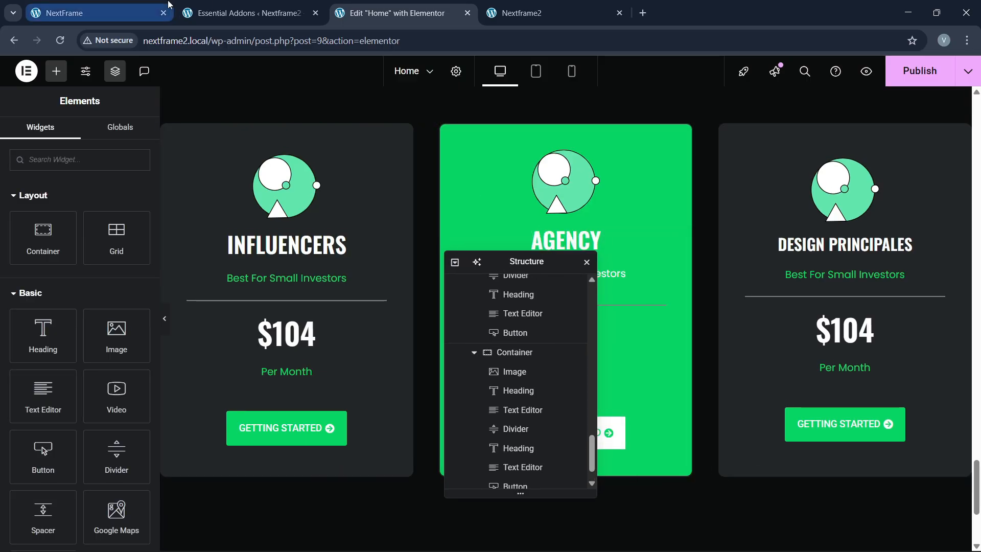
click(97, 13)
click(399, 13)
click(831, 251)
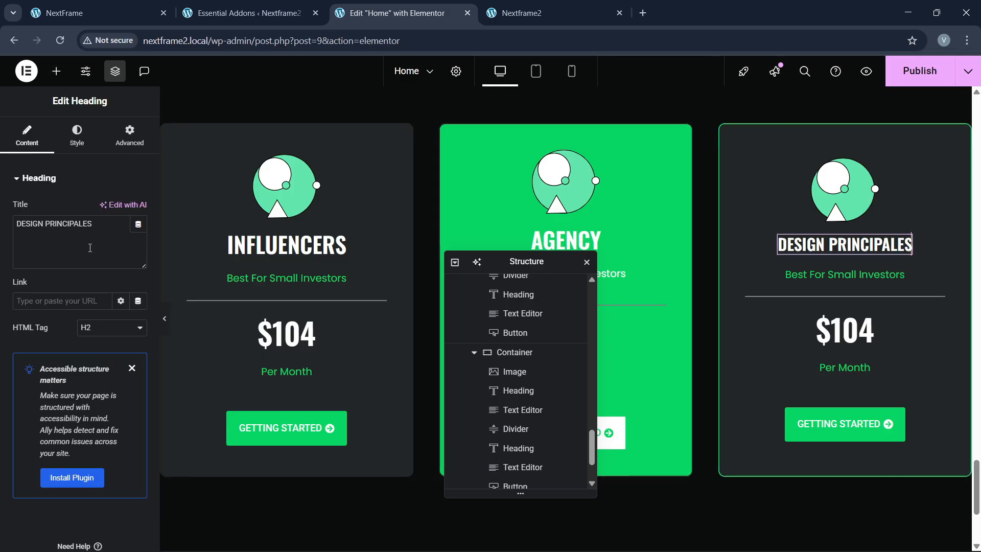
drag(93, 224, 2, 230)
text(EN)
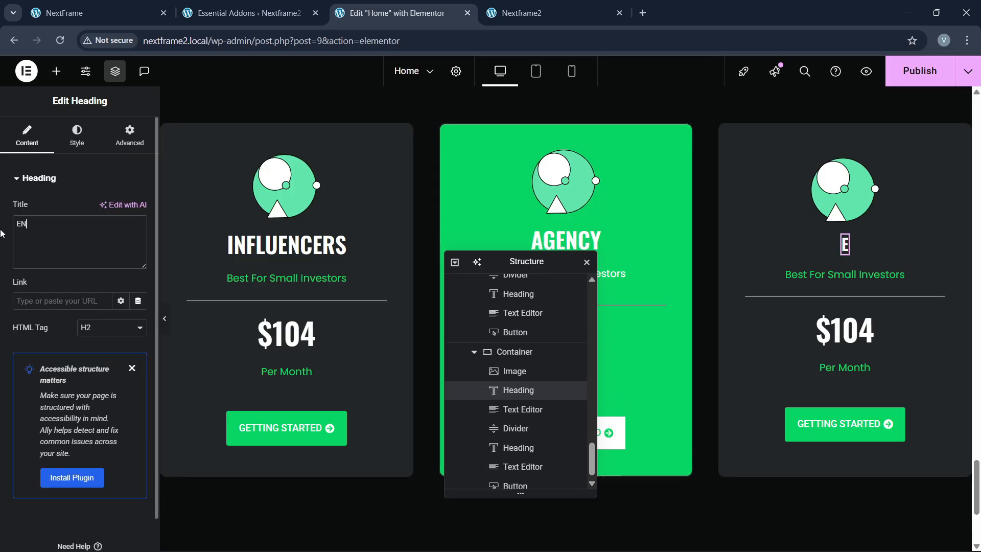
text(TERPRICES)
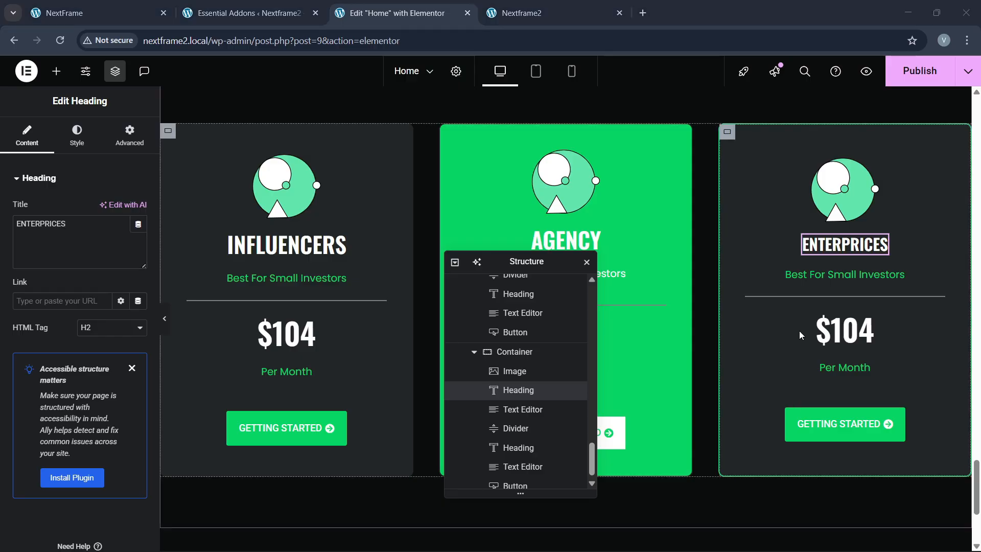
Step: Connect the computer to the POCO X7 Pro Wi-Fi network
mouse_move(831, 551)
click(901, 543)
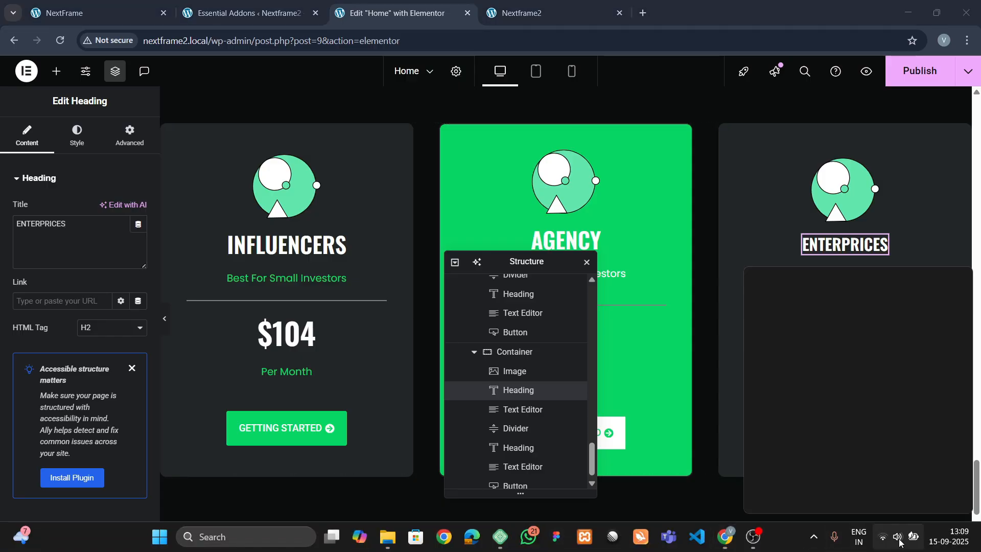
click(810, 307)
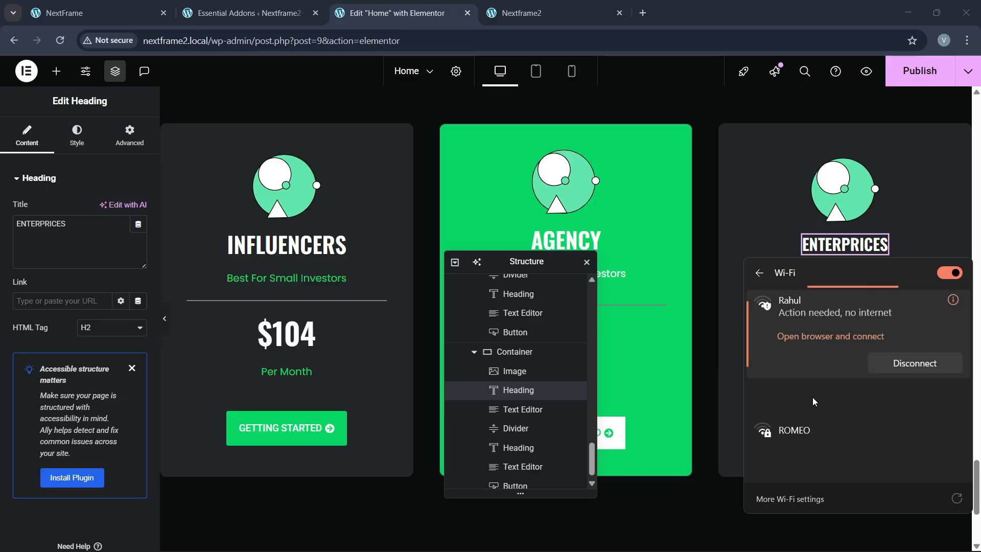
click(812, 400)
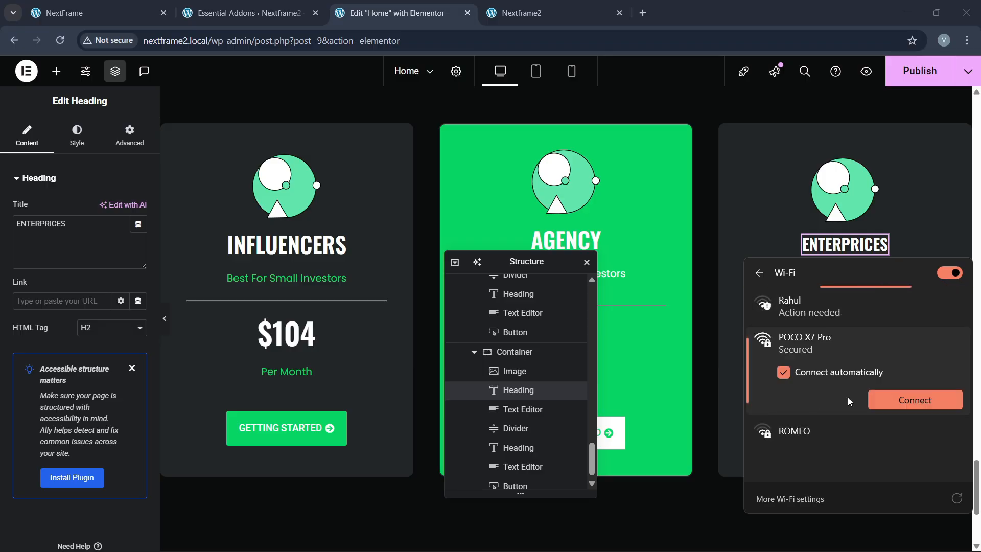
click(915, 399)
mouse_move(803, 518)
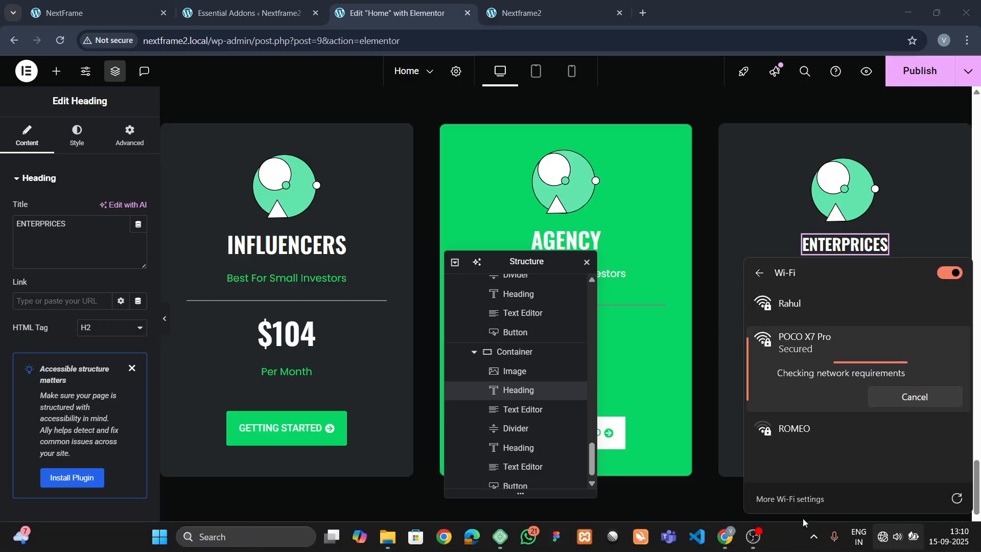
click(788, 541)
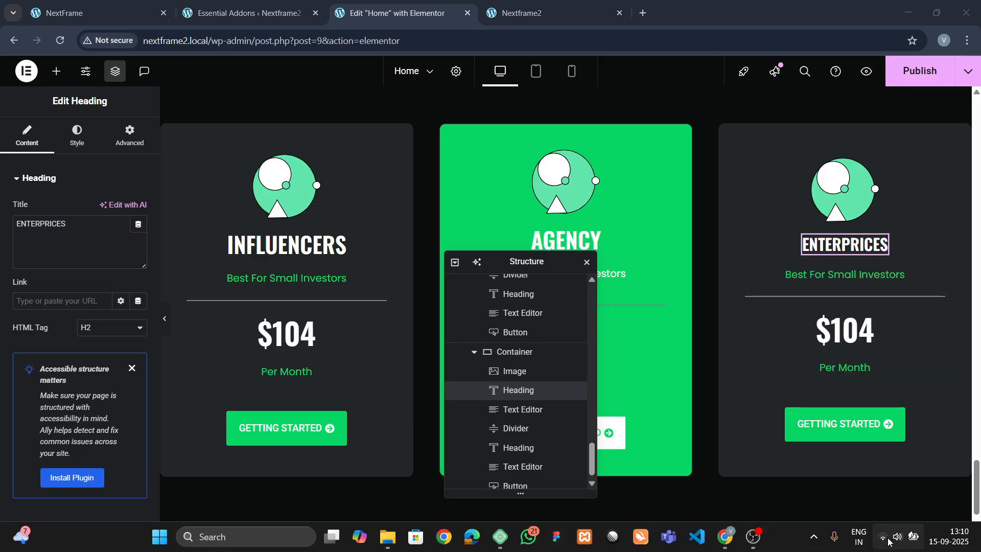
click(912, 541)
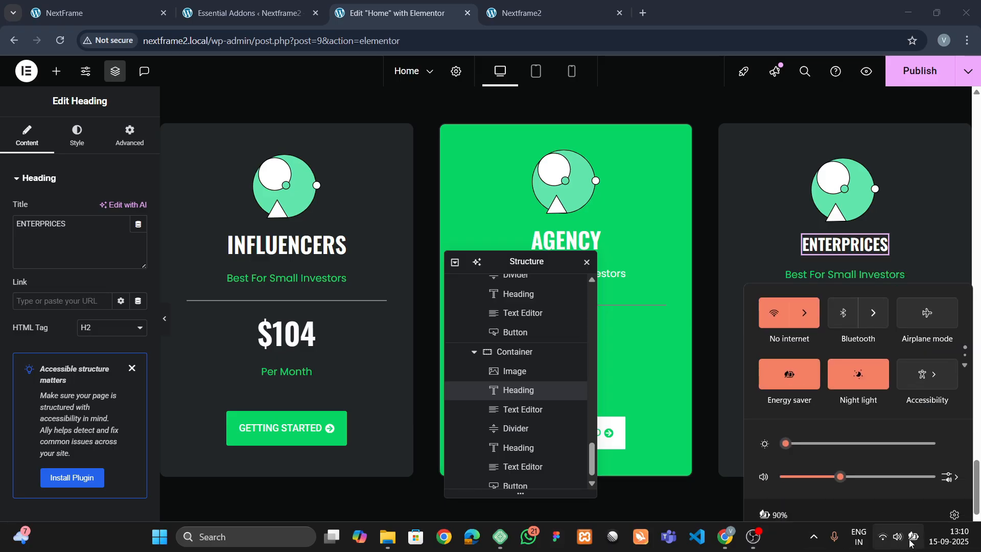
click(788, 548)
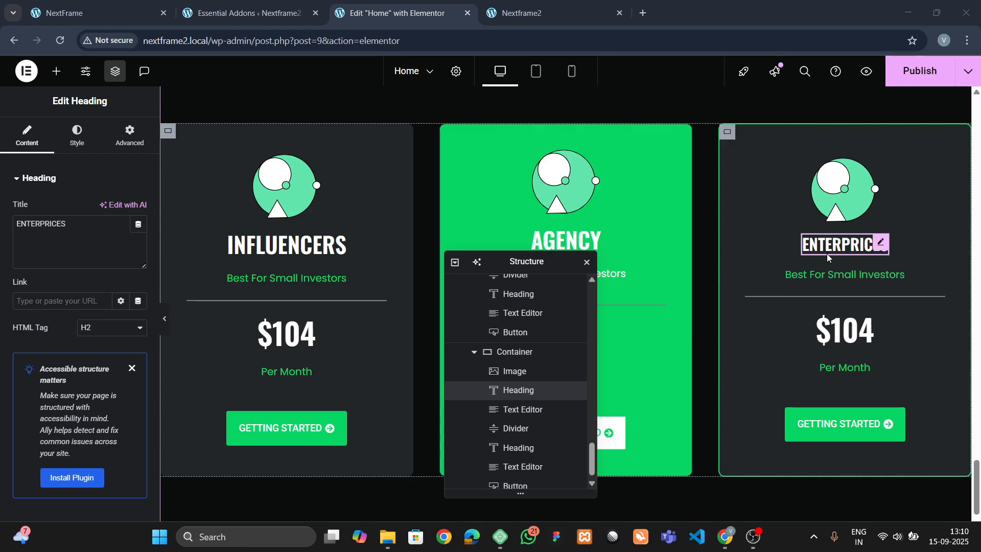
Step: Paste the copied heading style onto the ENTERPRICES heading
right_click(583, 242)
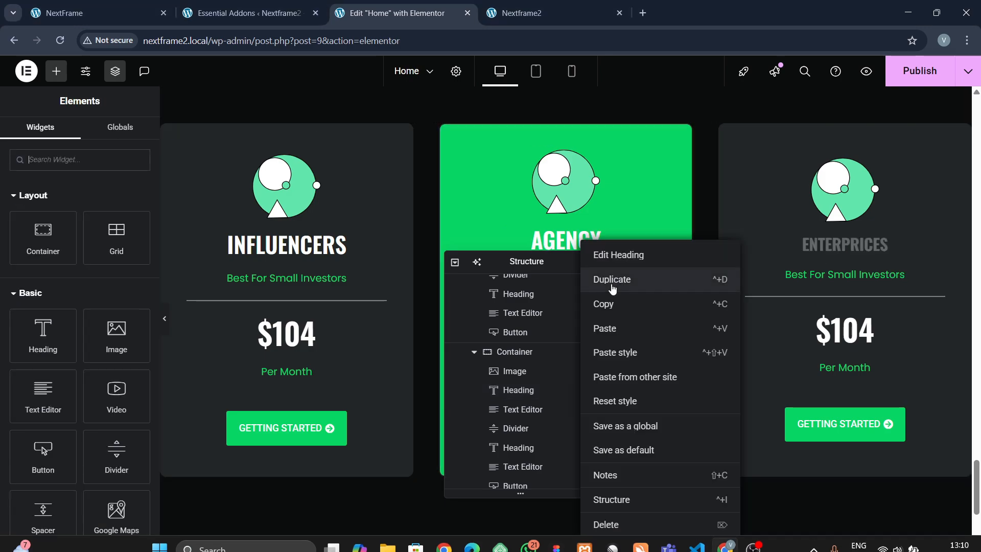
right_click(833, 247)
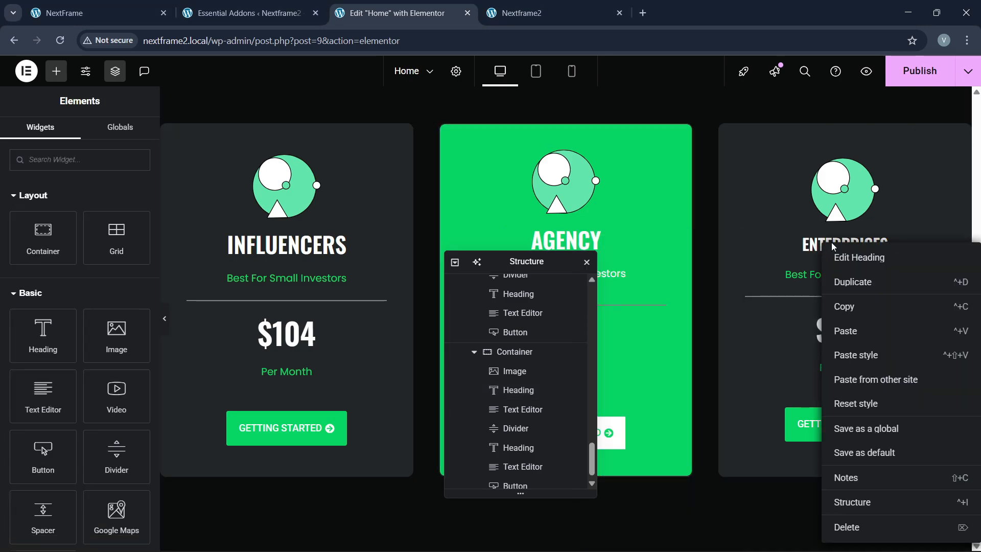
click(861, 356)
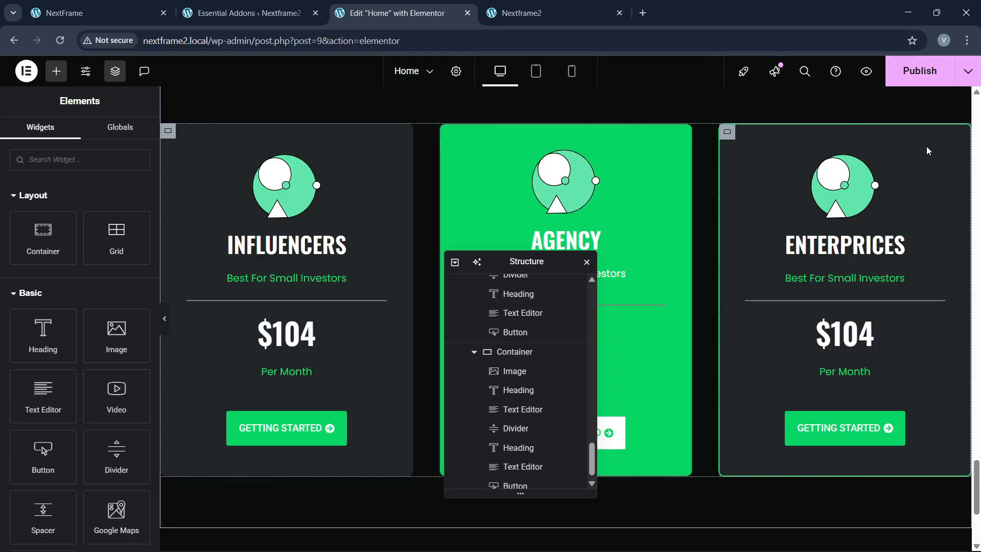
Step: Publish the page changes and reload the live Nextframe2 site
click(920, 71)
scroll(844, 205, up, 3)
scroll(818, 271, up, 1)
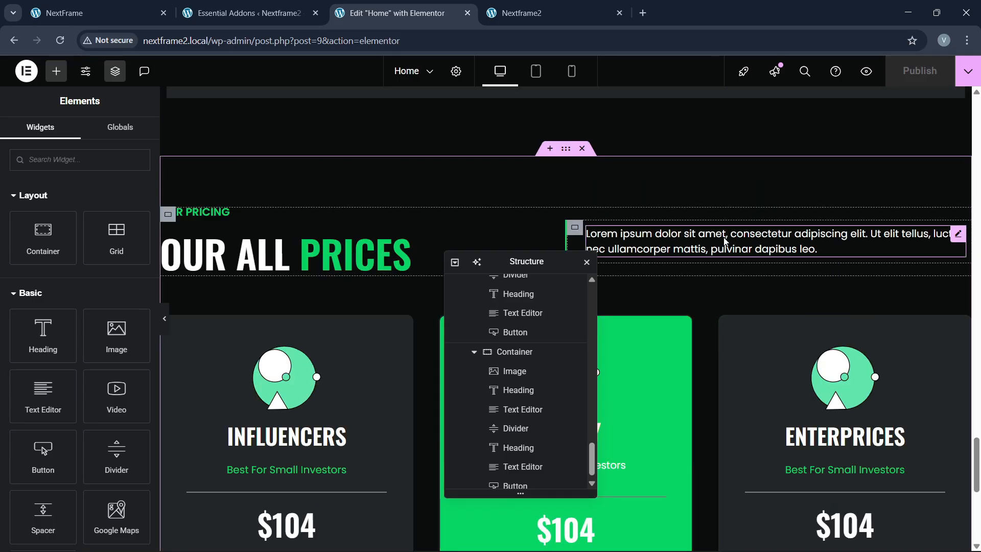
click(484, 7)
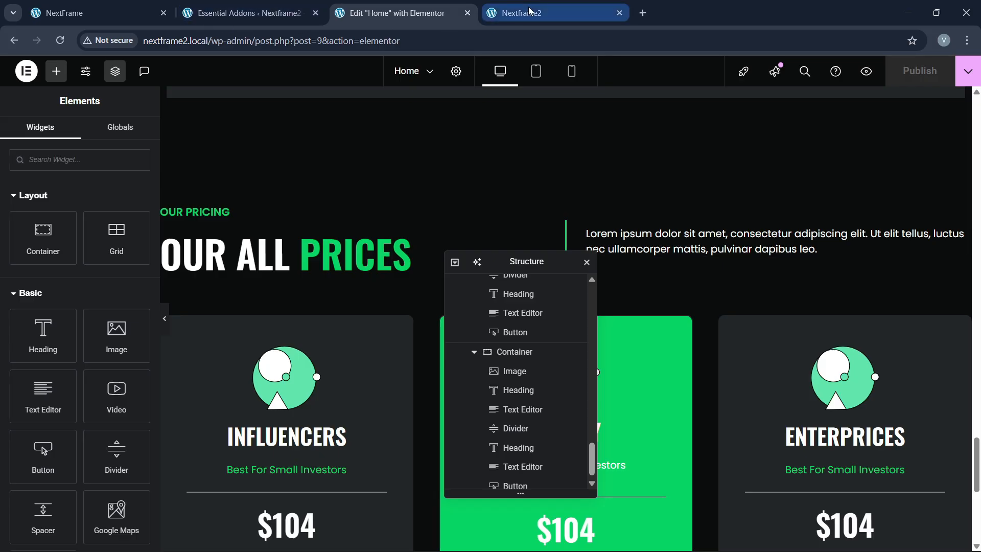
click(335, 38)
key(Return)
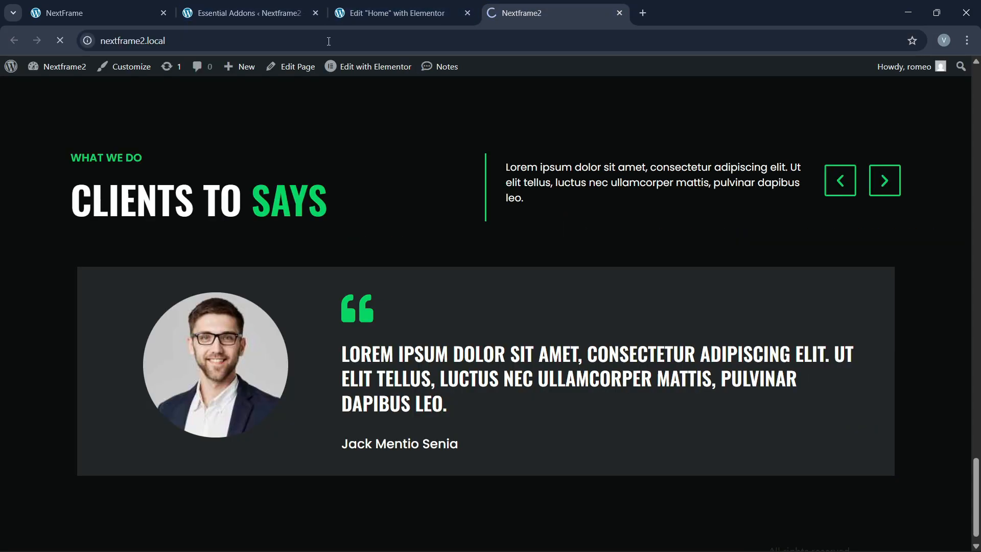
Step: Compare the live pricing cards with the reference NextFrame site, then return to the editor
scroll(379, 270, down, 1)
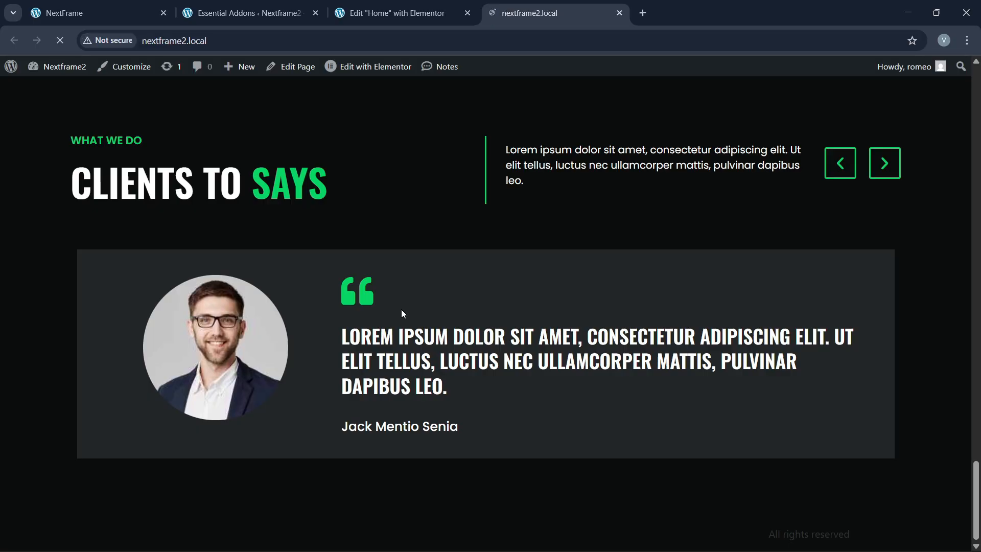
scroll(943, 173, down, 4)
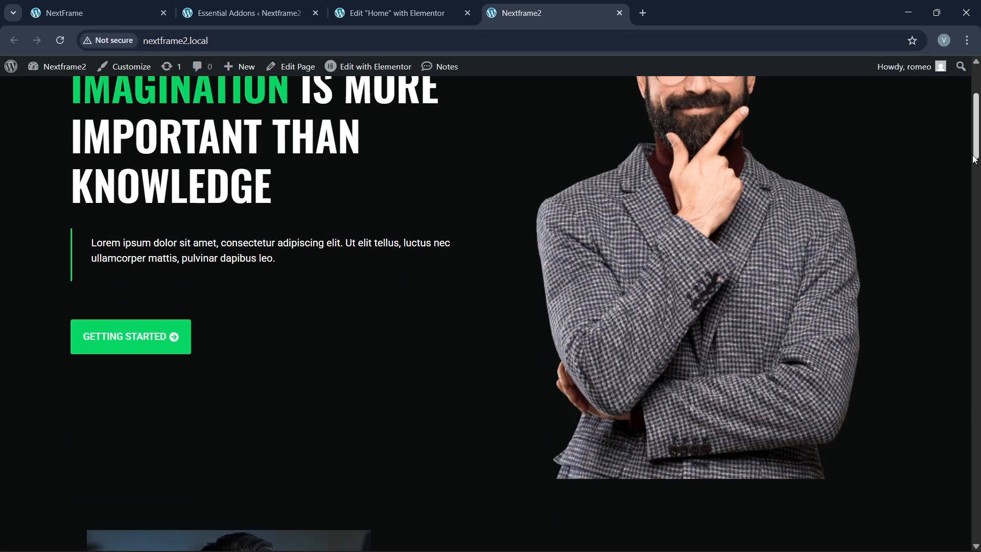
drag(975, 156, 975, 533)
click(102, 5)
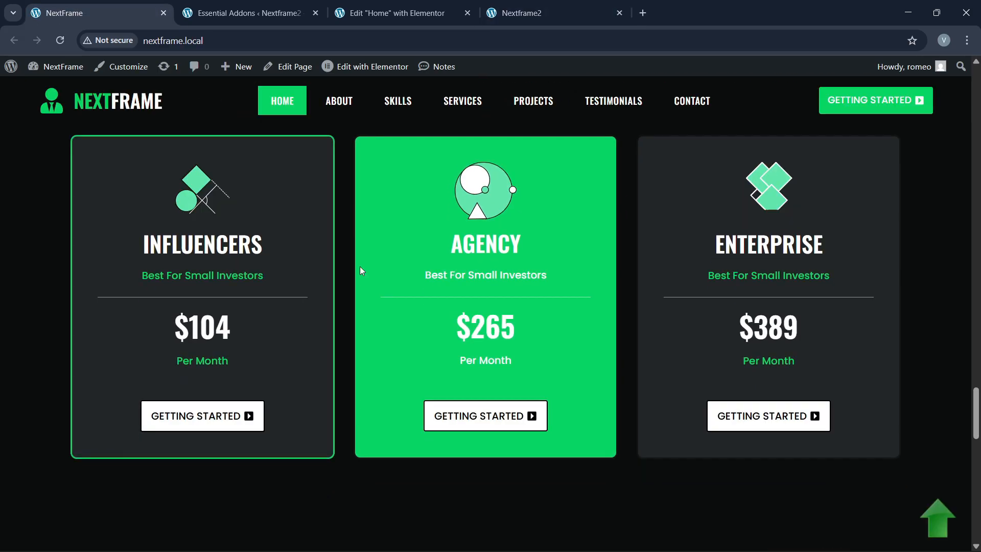
scroll(504, 327, down, 10)
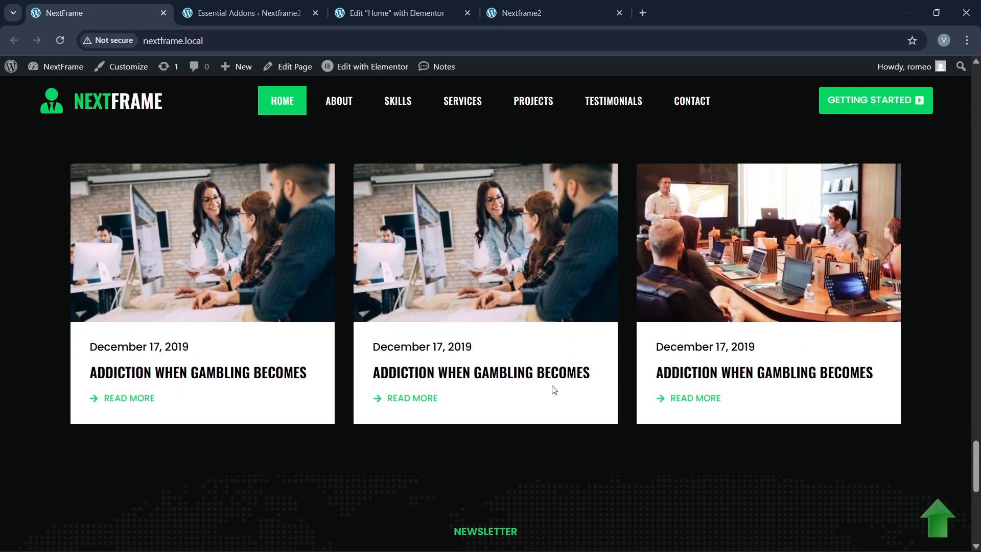
scroll(417, 276, up, 3)
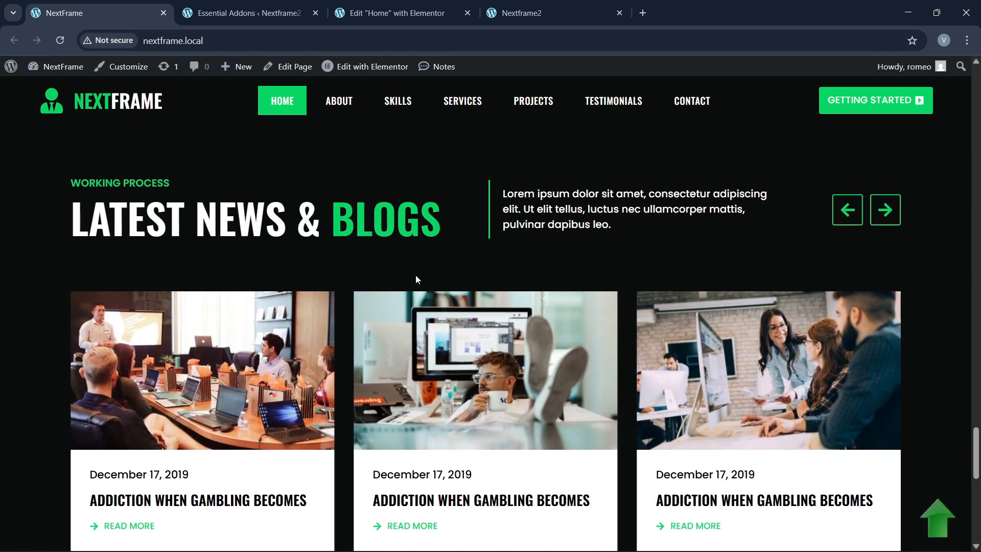
click(394, 11)
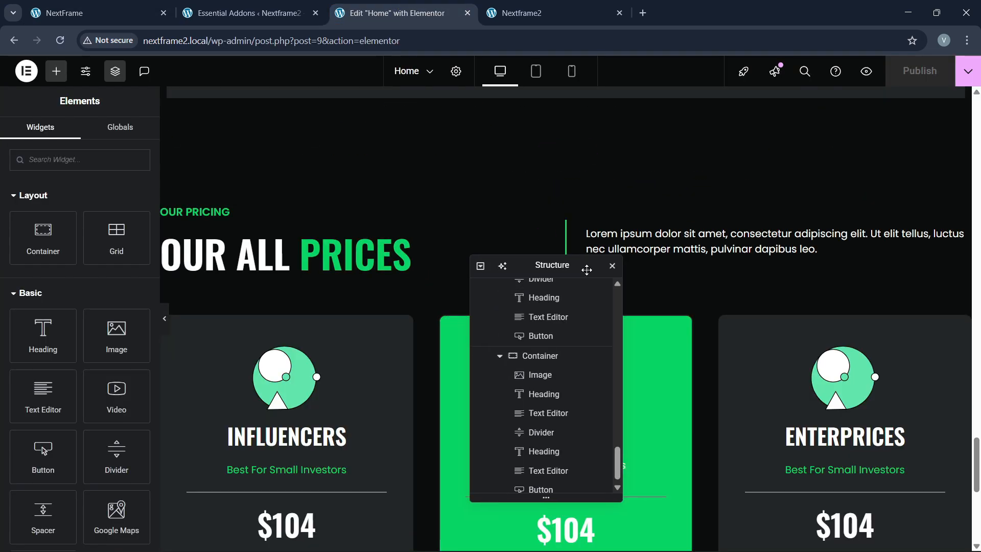
Step: Copy the CLIENTS TO SAYS testimonials section
scroll(424, 299, up, 10)
scroll(423, 298, down, 2)
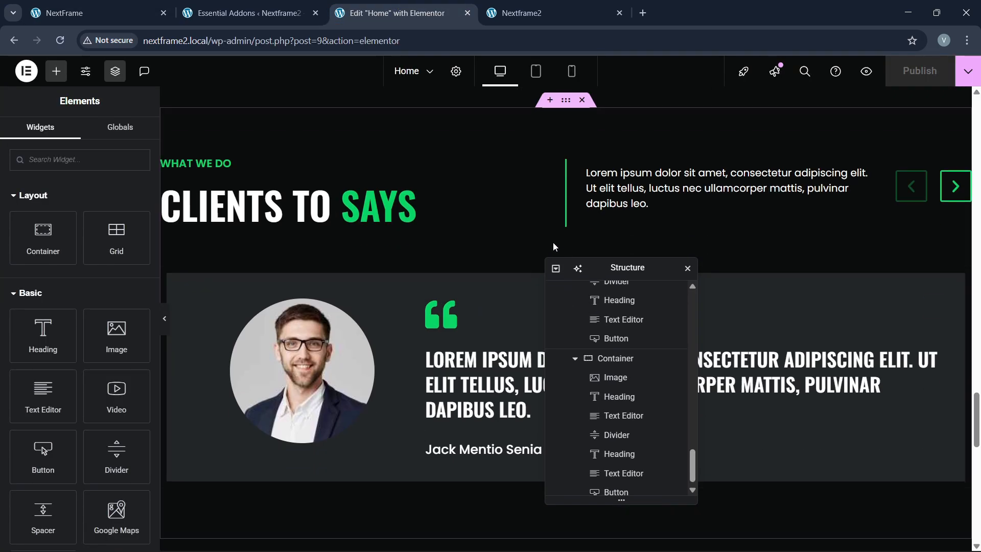
scroll(463, 247, up, 8)
scroll(463, 250, up, 11)
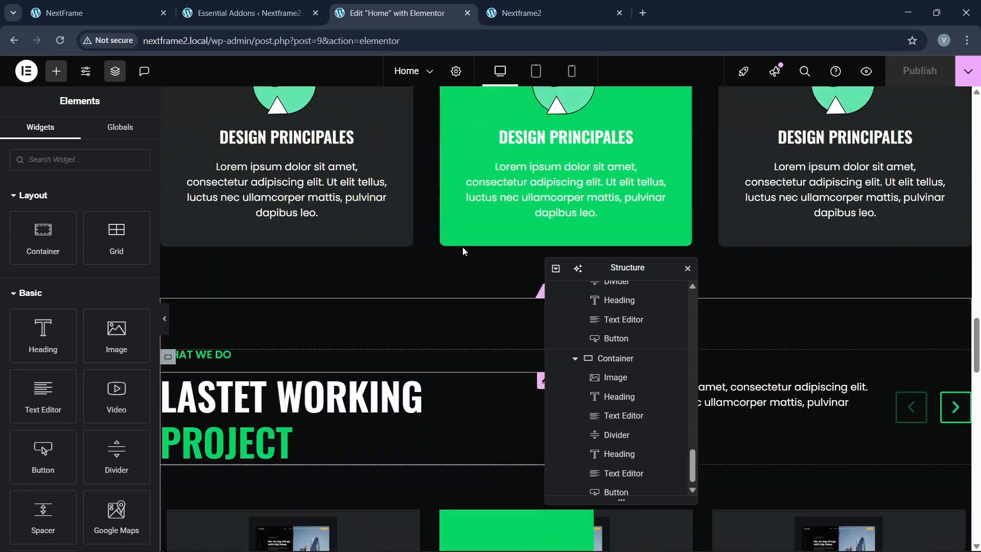
scroll(463, 249, down, 2)
scroll(462, 248, down, 10)
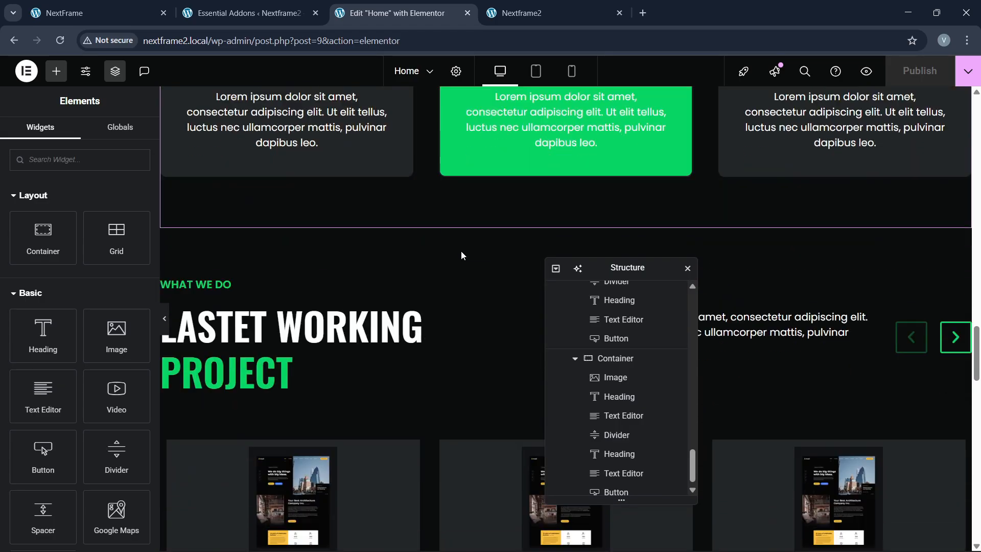
scroll(462, 260, up, 2)
scroll(465, 276, down, 2)
scroll(468, 286, down, 7)
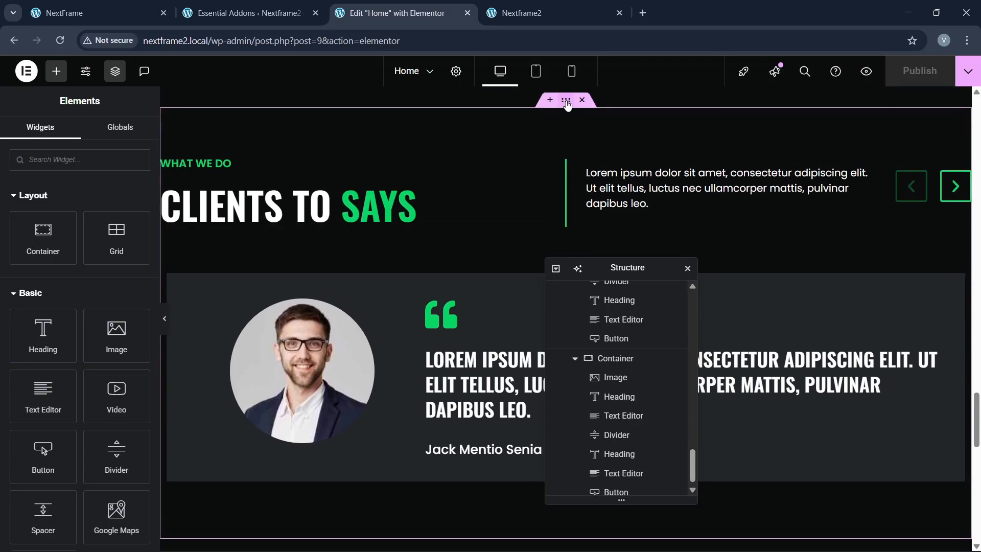
right_click(566, 104)
click(588, 188)
Step: Paste the section below the pricing cards, checking the reference LATEST NEWS & BLOGS heading
scroll(379, 262, down, 6)
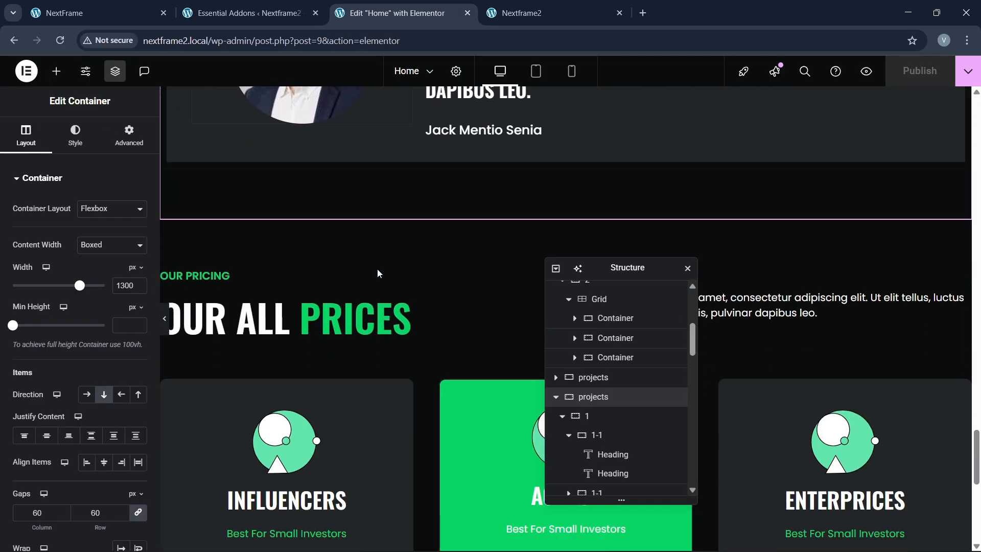
scroll(377, 276, down, 10)
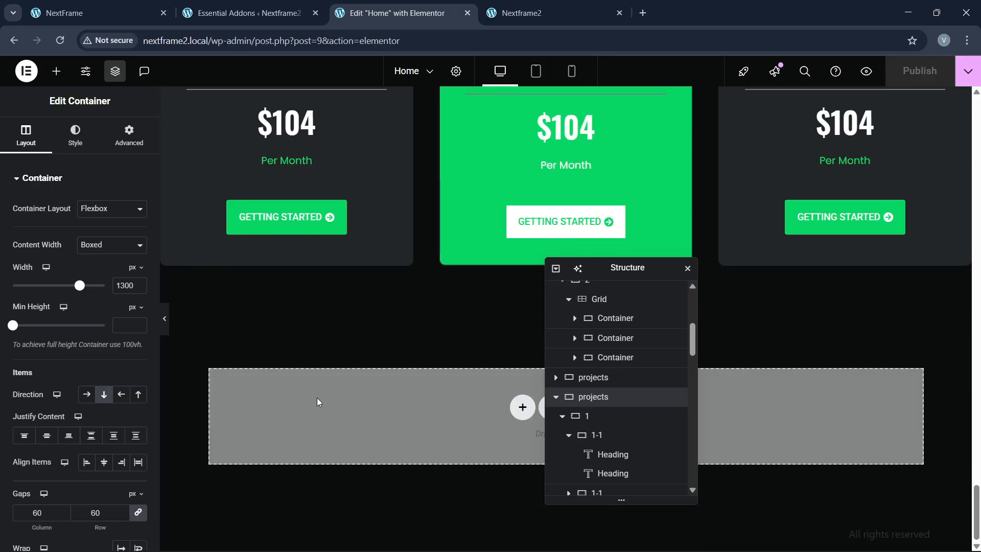
right_click(318, 402)
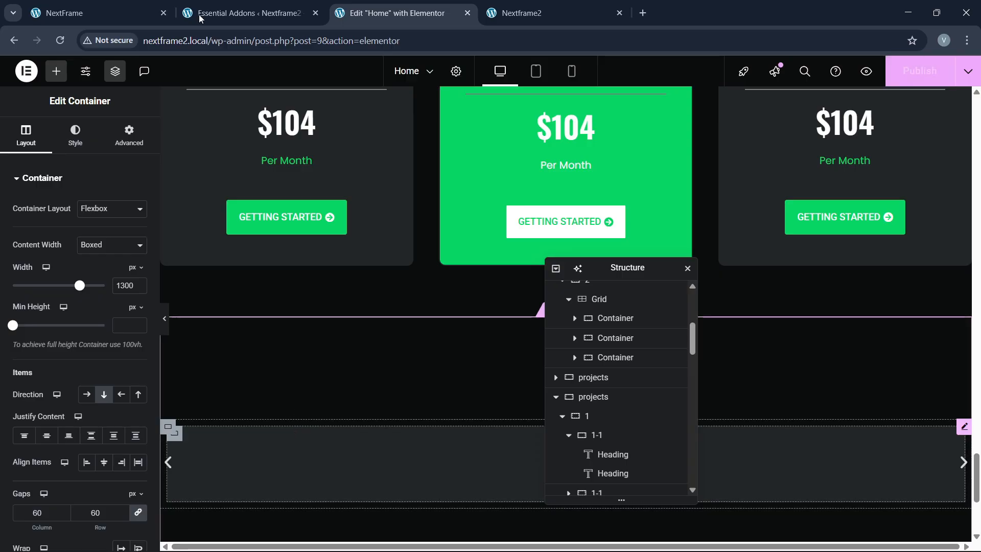
click(119, 14)
drag(83, 241, 453, 263)
click(394, 13)
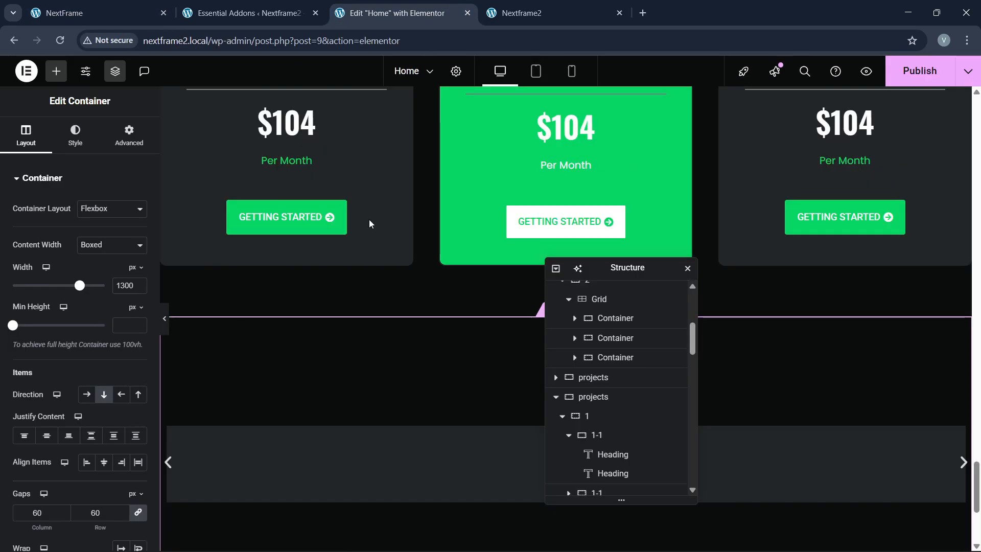
scroll(332, 357, down, 4)
drag(622, 275, 743, 260)
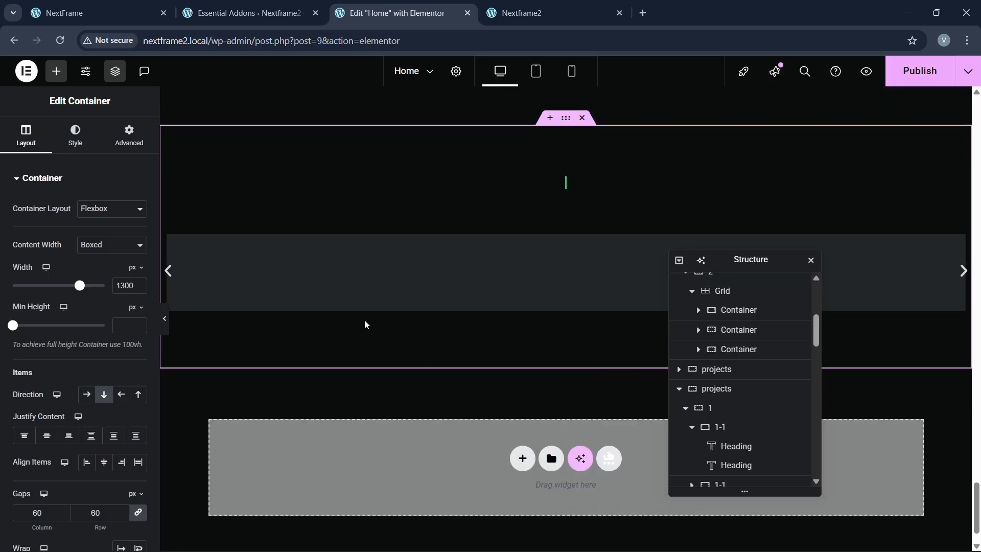
Step: Select the words CLIENTS TO in the pasted section's heading for retitling
scroll(366, 323, up, 3)
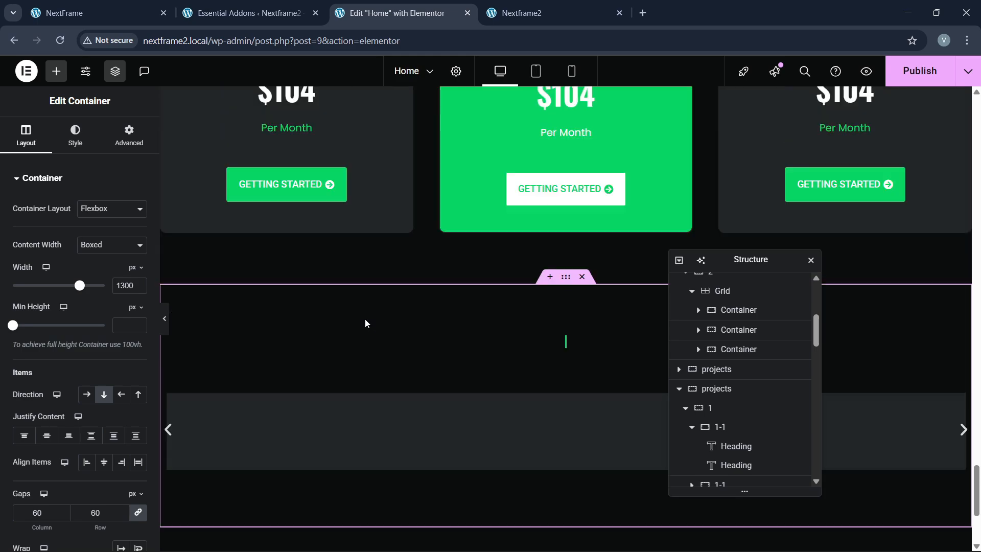
scroll(366, 323, down, 2)
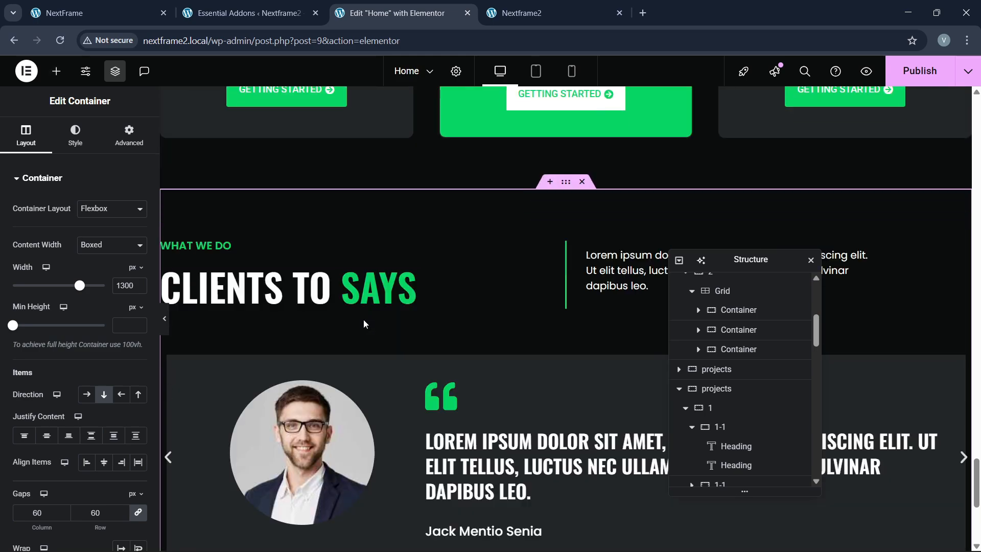
click(336, 296)
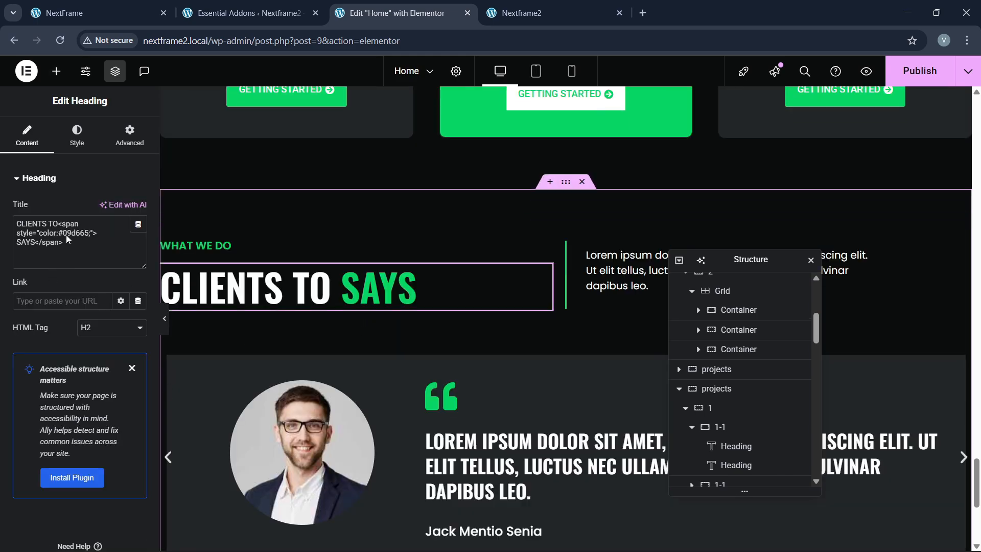
drag(58, 223, 16, 223)
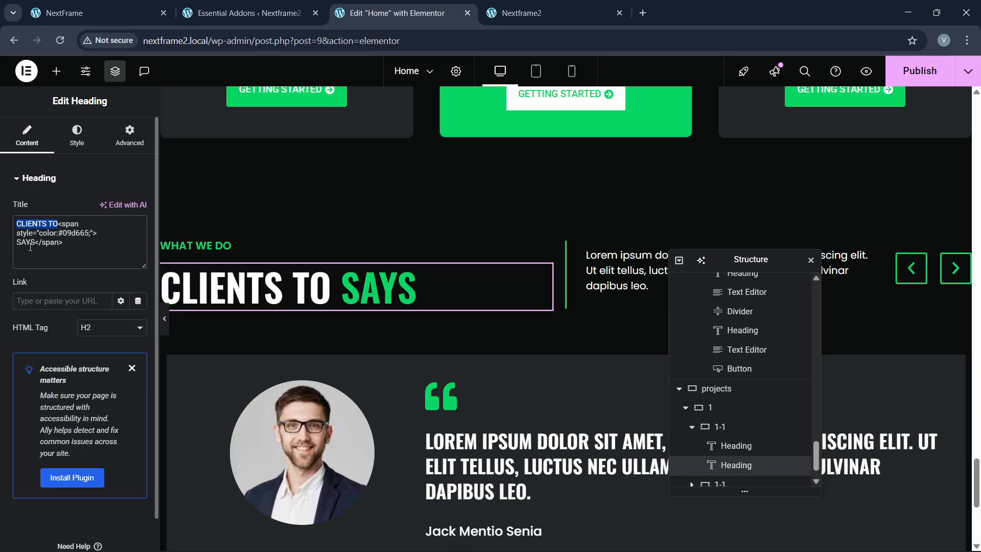
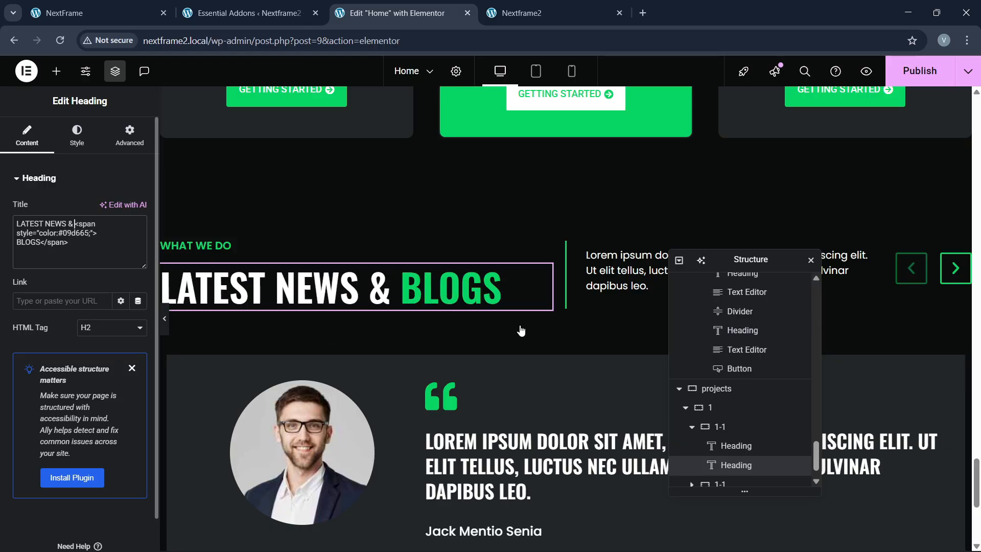
Step: Check the live site, then select the WHAT WE DO label to retitle it WORKING PROCESS
click(100, 13)
click(389, 13)
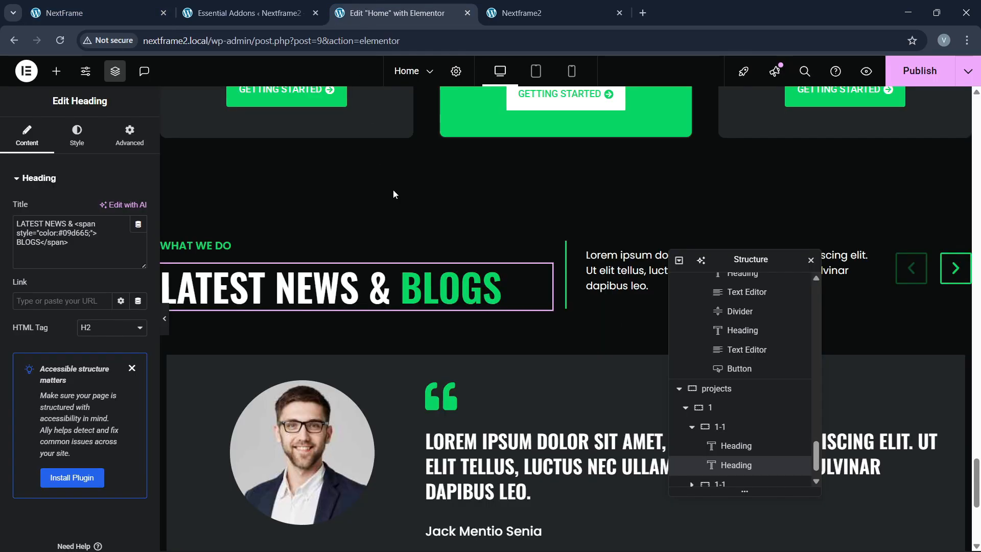
click(133, 6)
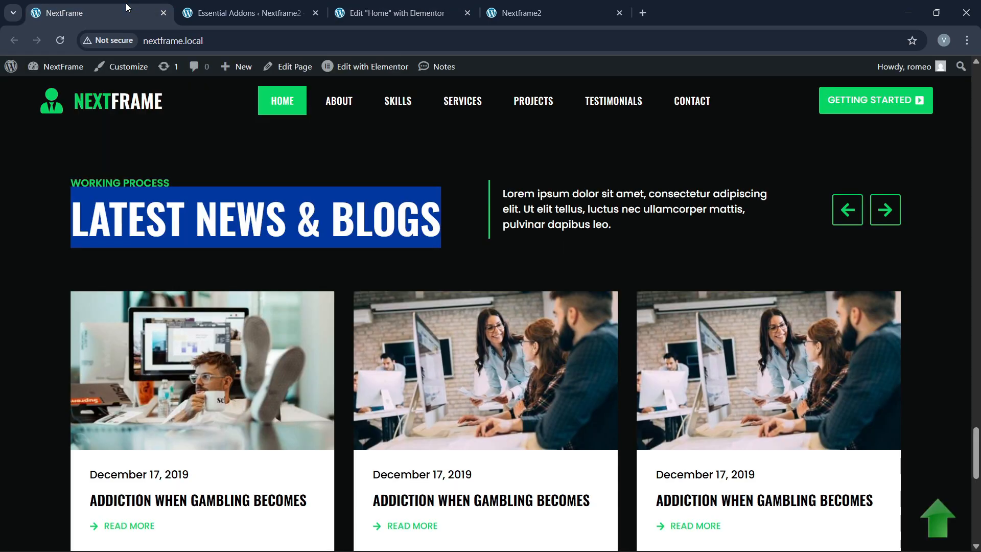
click(388, 13)
click(231, 248)
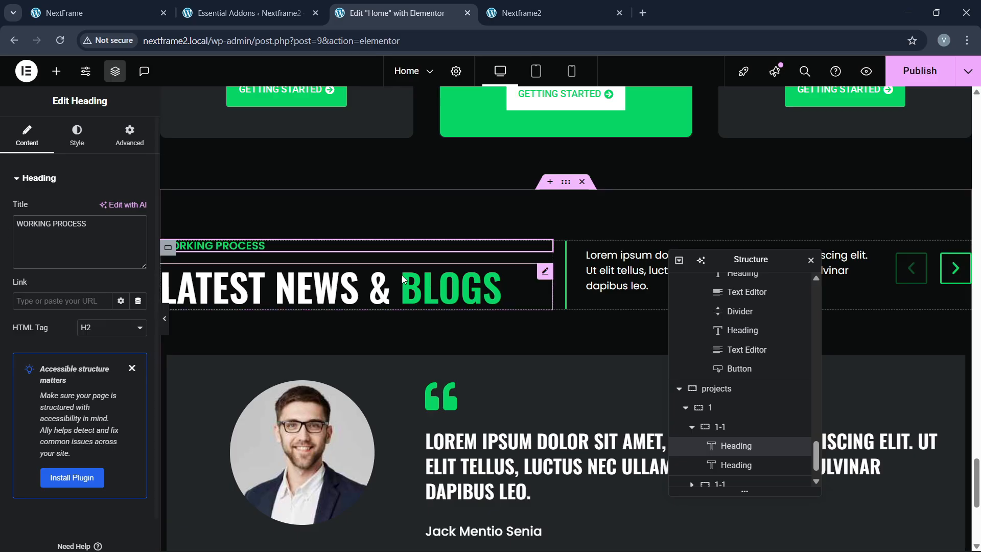
scroll(511, 286, down, 3)
scroll(754, 471, down, 1)
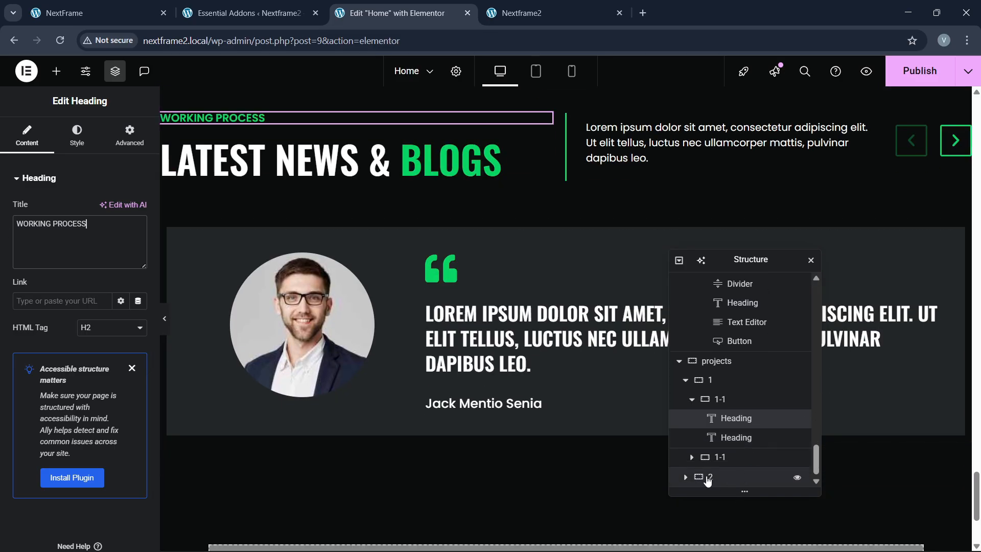
Step: In Navigator, expand the testimonial section, carousel, first slide and its parent container
click(688, 479)
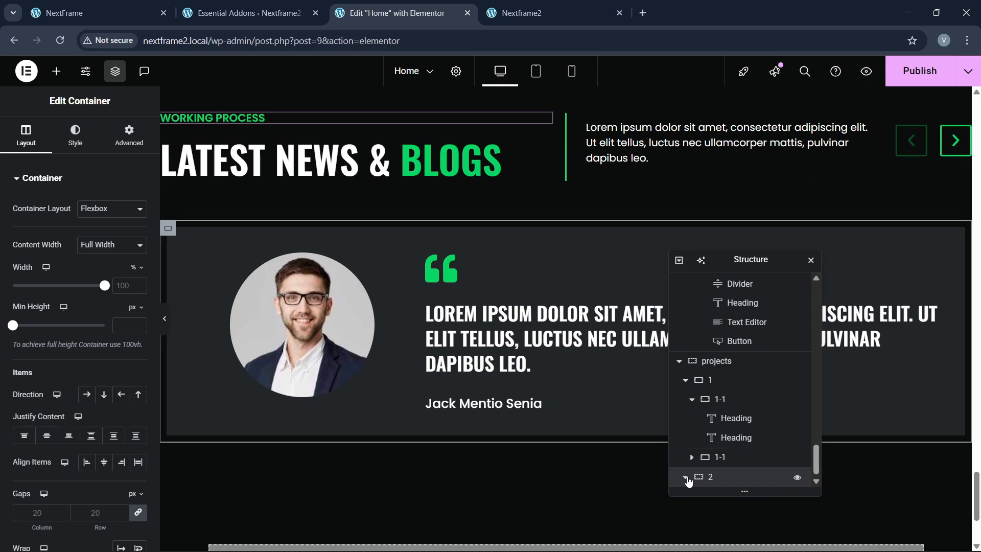
click(688, 479)
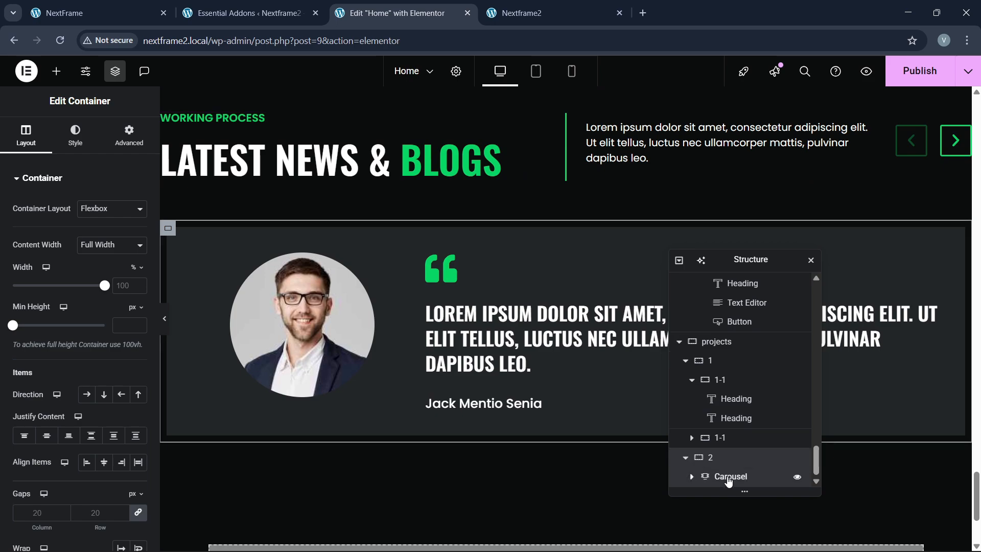
click(729, 478)
click(693, 477)
scroll(694, 480, down, 2)
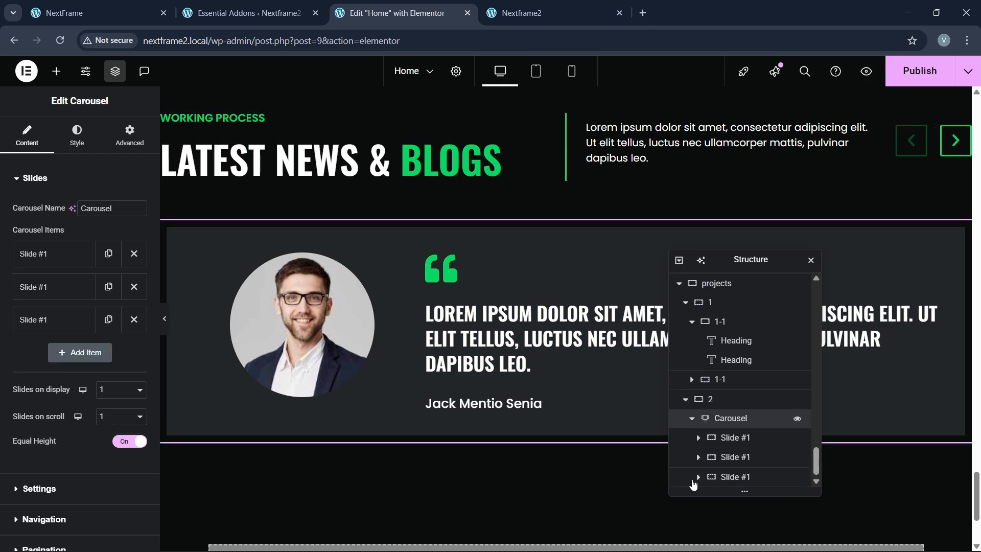
click(698, 438)
click(698, 438)
scroll(700, 439, down, 1)
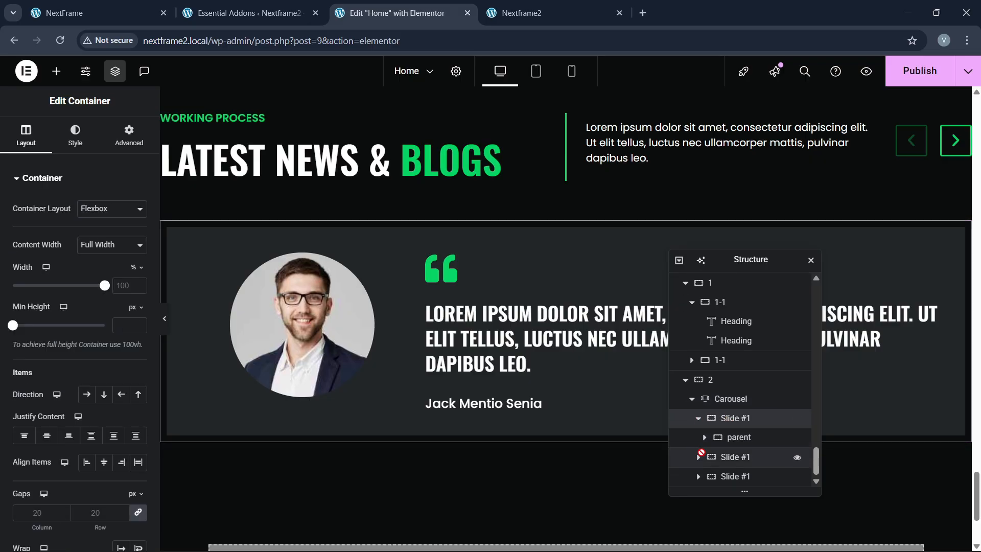
click(708, 440)
click(704, 438)
scroll(705, 440, down, 1)
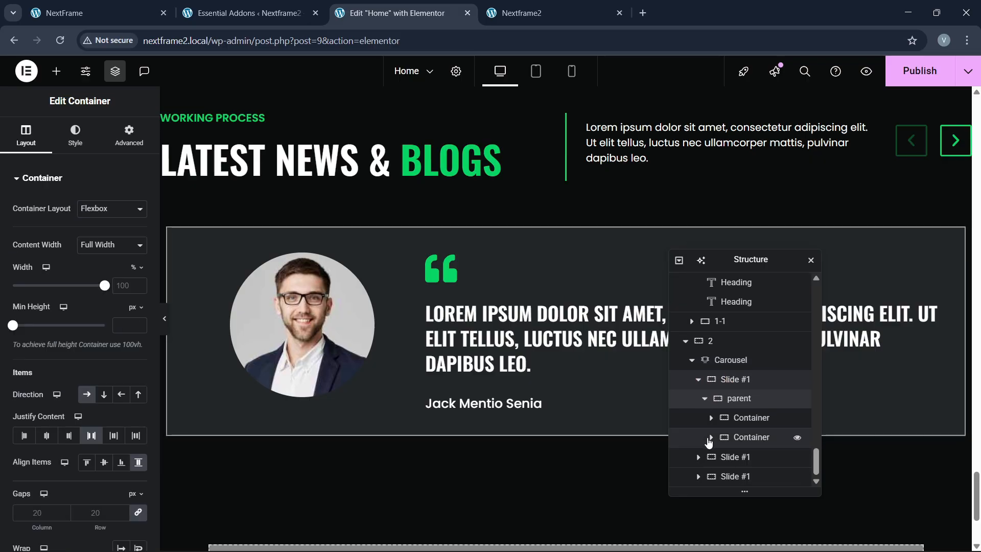
Step: Delete the portrait image container and the quote text container from the slide
click(746, 421)
right_click(748, 422)
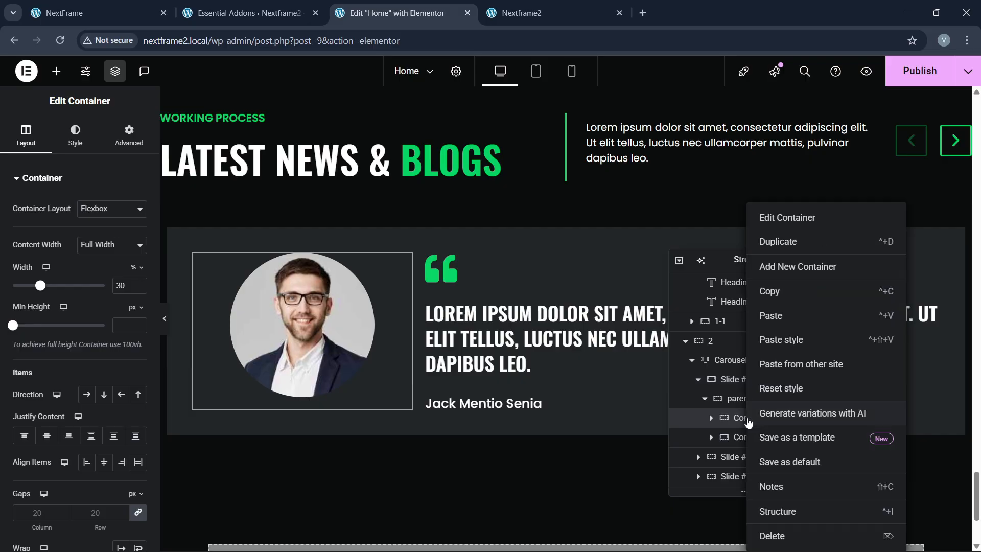
click(772, 534)
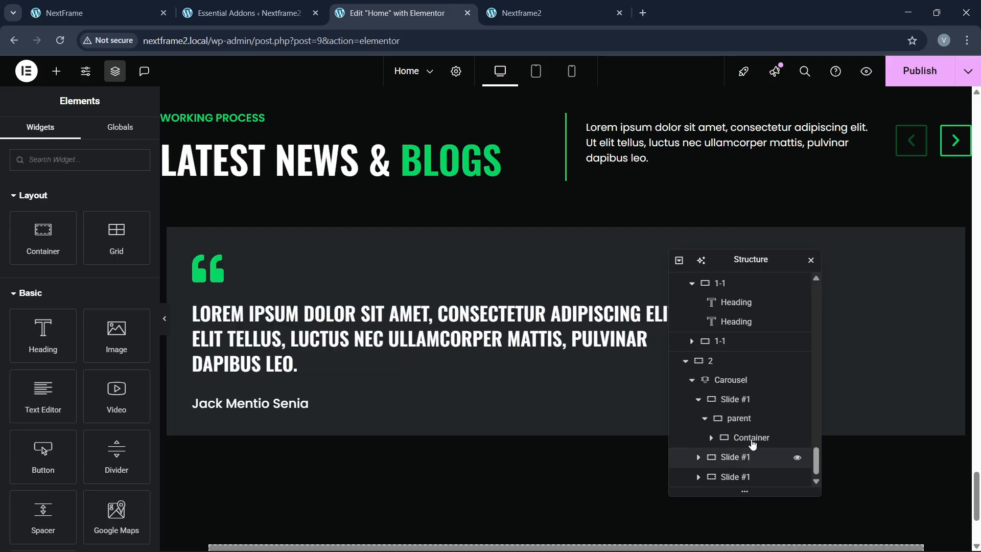
click(752, 440)
right_click(752, 440)
click(776, 535)
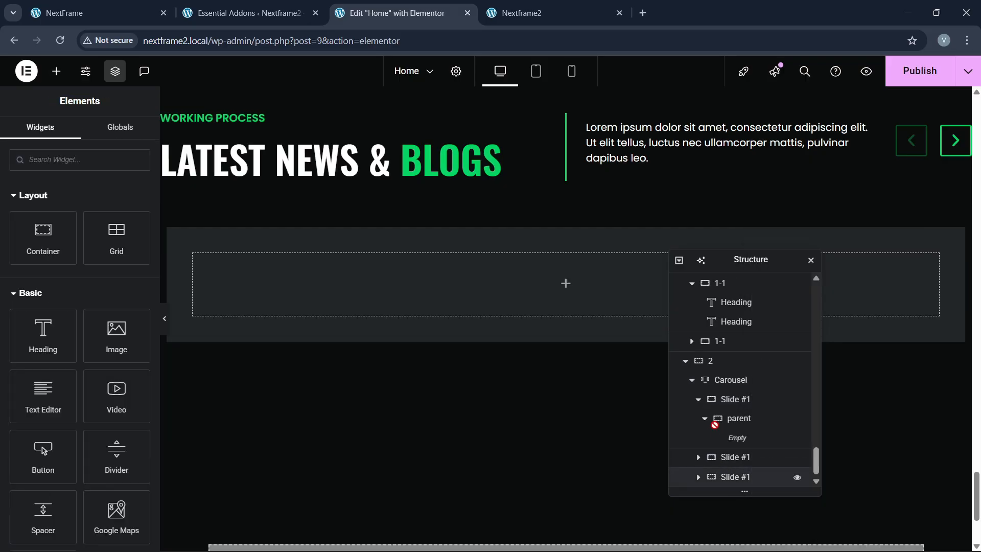
Step: Remove the third and second carousel slides, leaving a single slide with an empty parent
drag(710, 426, 741, 393)
click(713, 401)
click(134, 319)
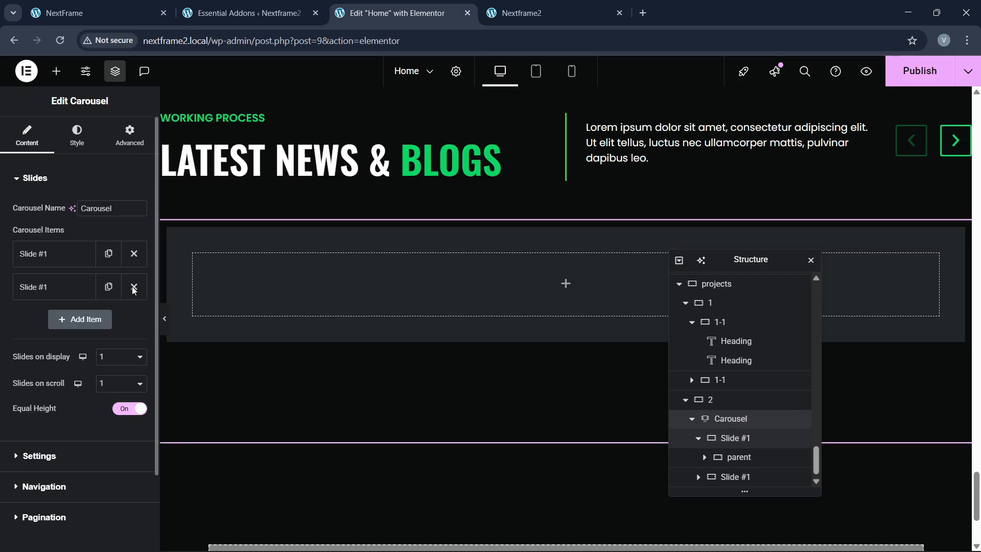
click(134, 287)
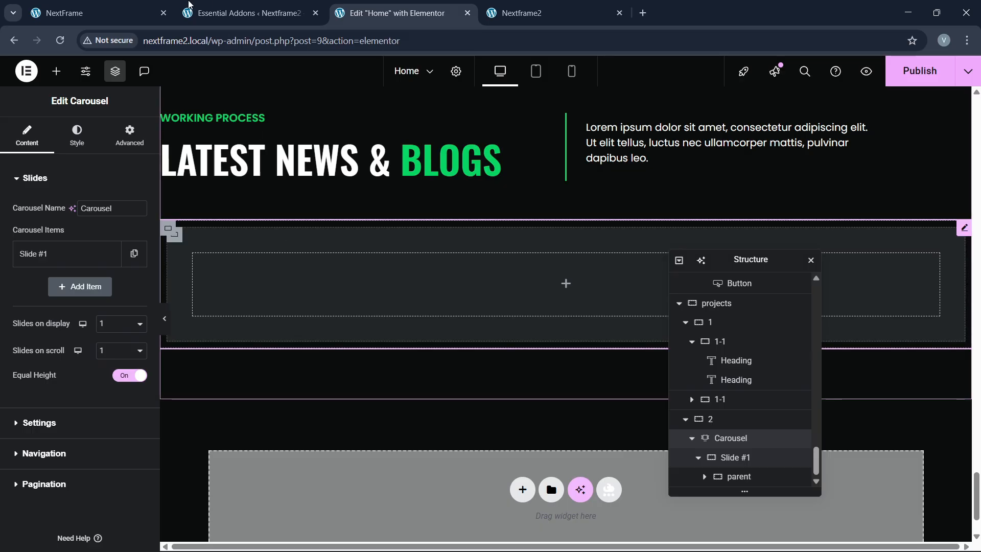
click(107, 5)
click(399, 12)
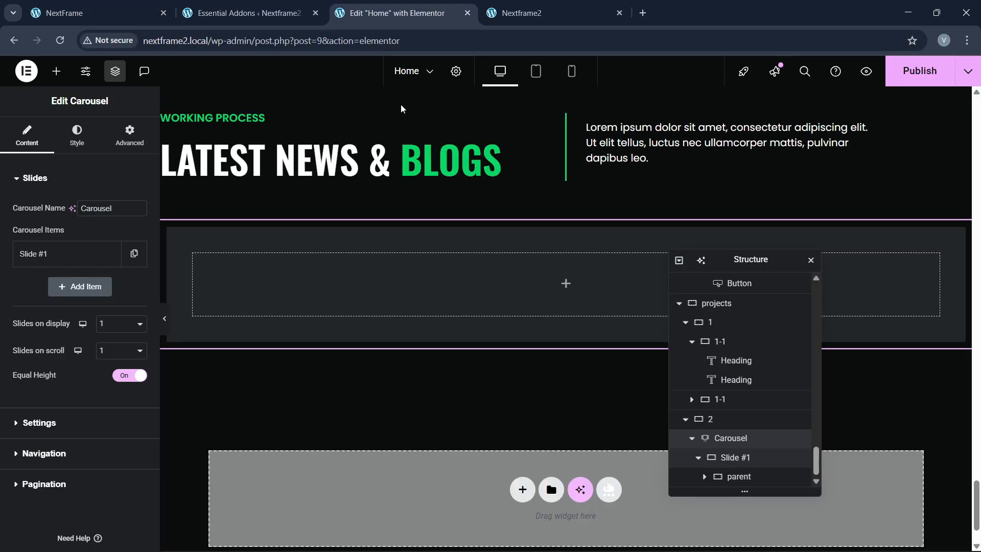
click(736, 478)
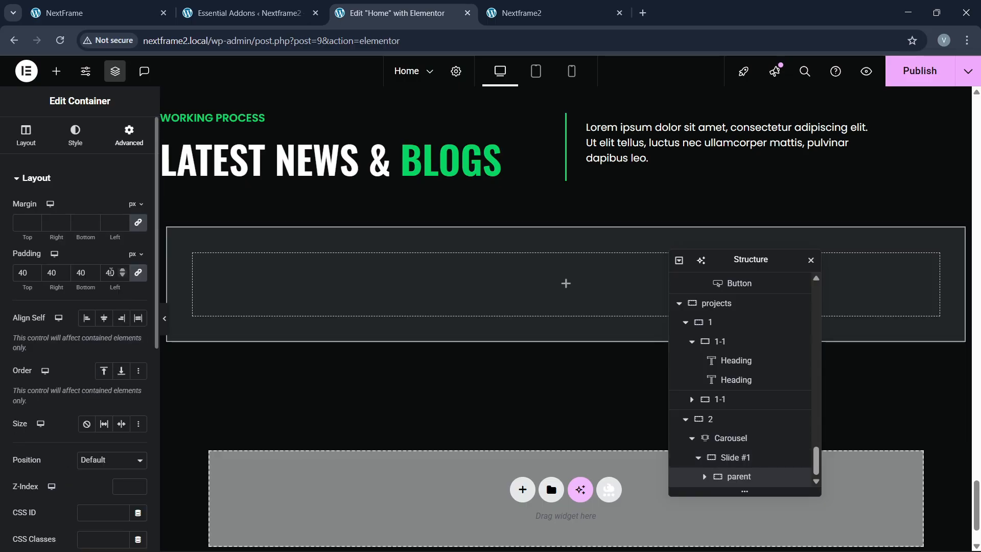
Step: Clear the parent's padding, duplicate the carousel slide and show three slides at once
key(BackSpace)
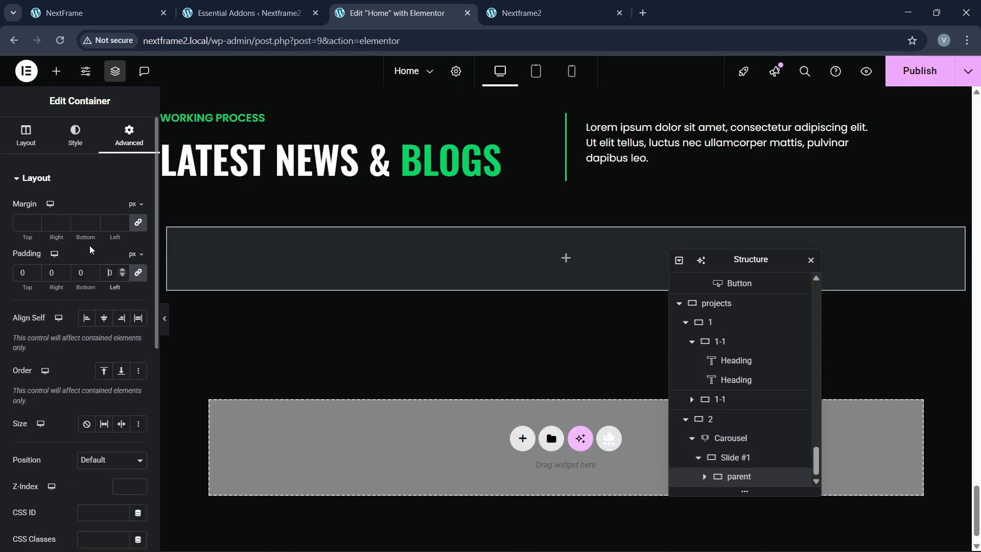
click(55, 80)
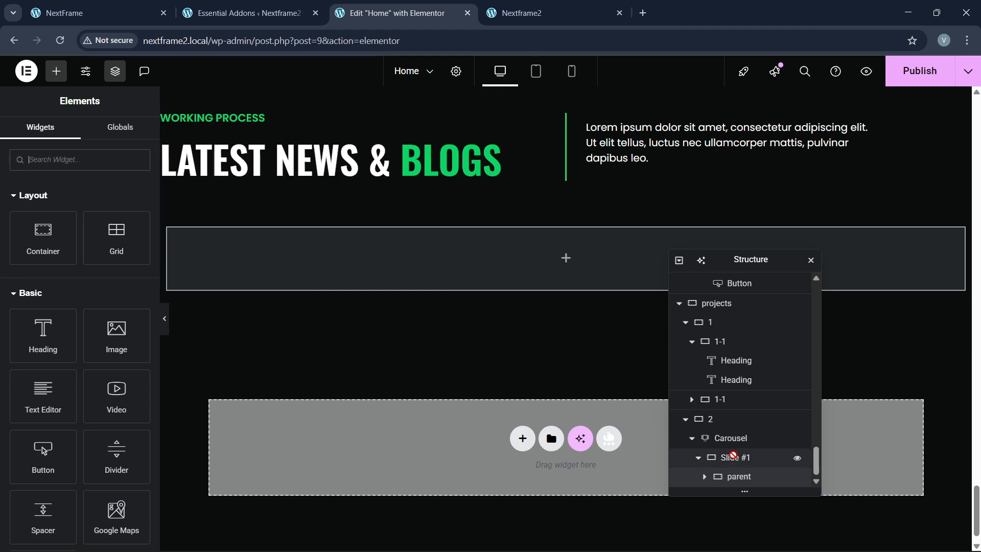
click(734, 458)
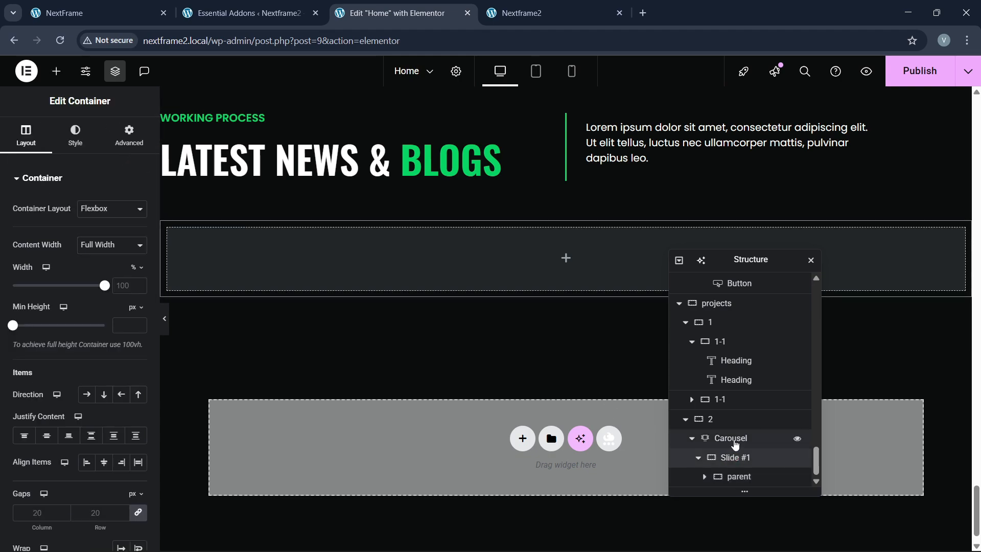
click(726, 439)
click(135, 254)
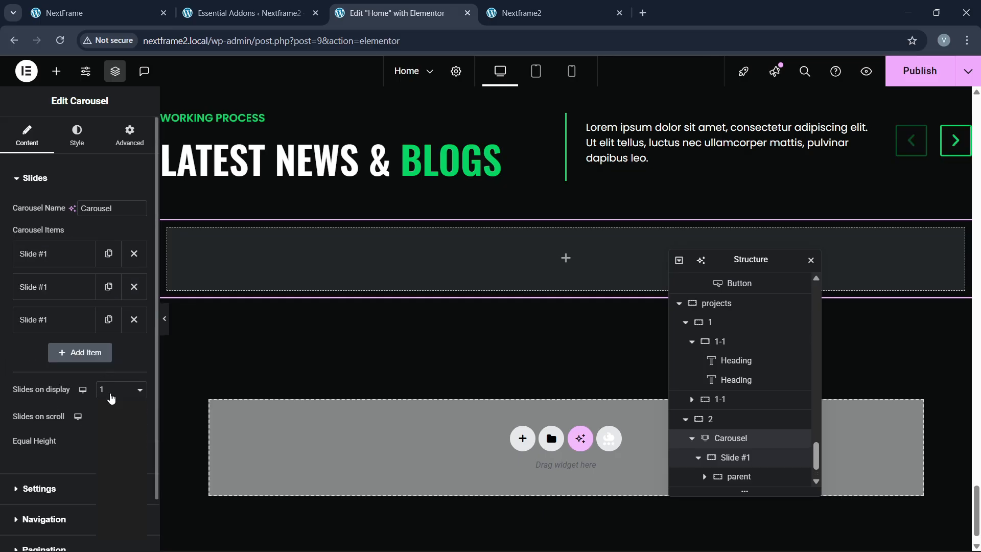
double_click(112, 398)
click(111, 398)
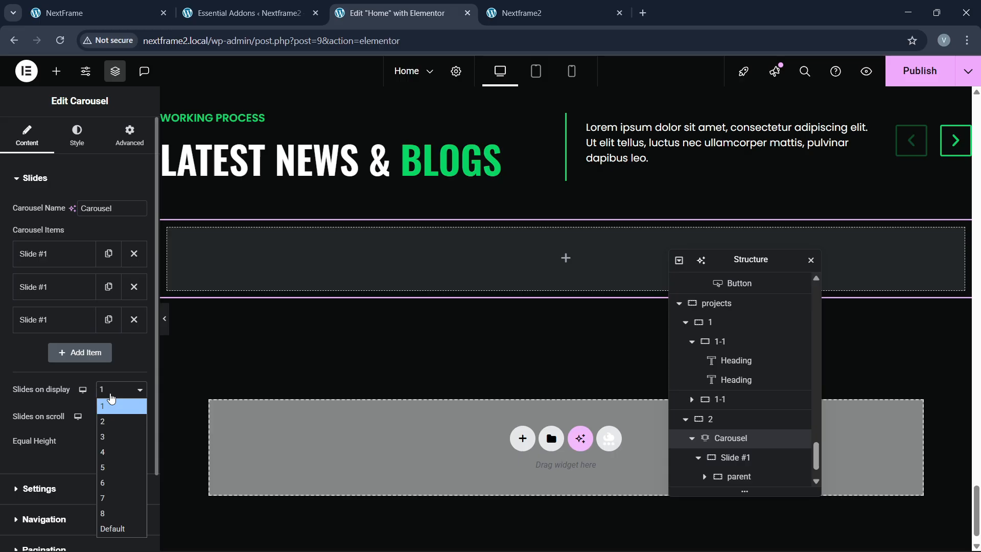
click(114, 437)
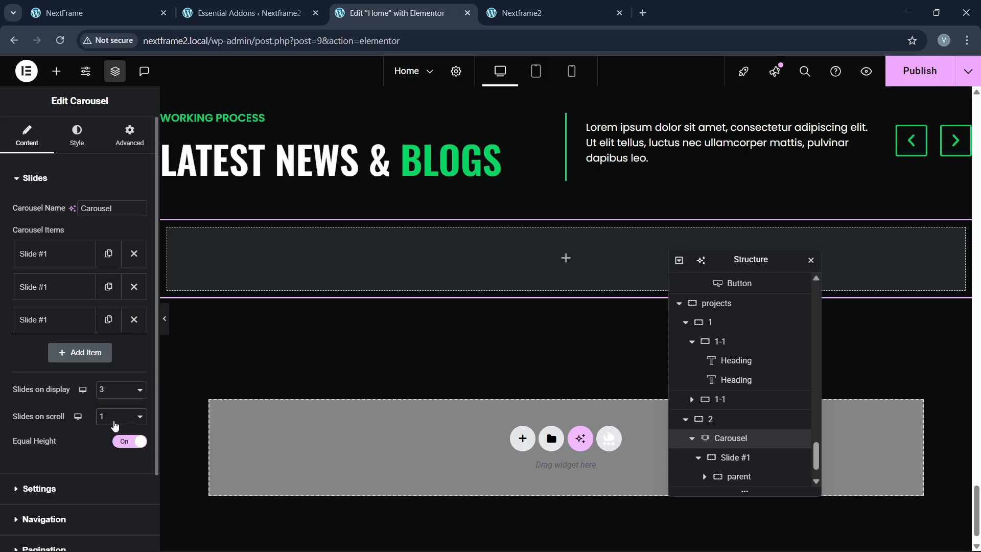
Step: Set the first slide container's padding to 0 in its Advanced settings
scroll(425, 306, up, 2)
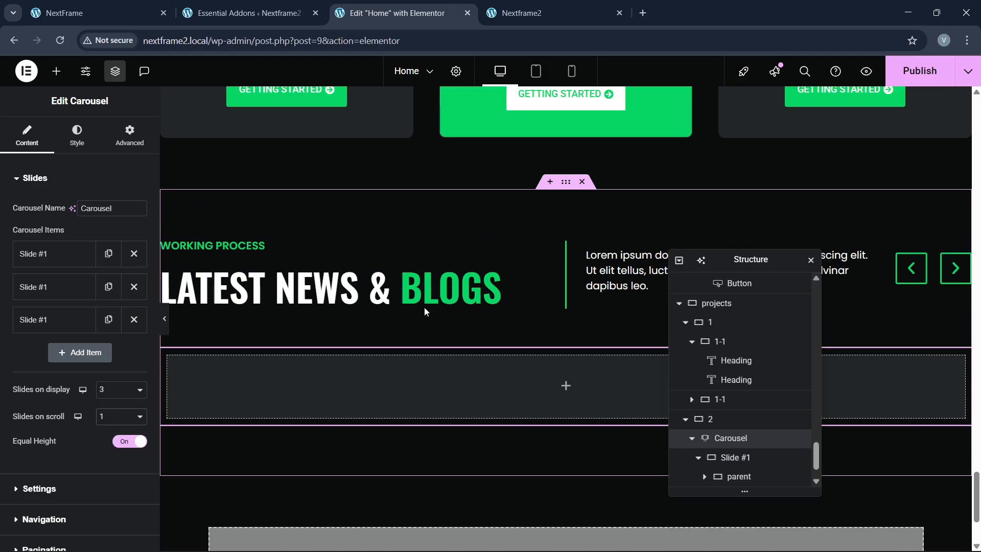
scroll(424, 307, down, 3)
scroll(424, 308, up, 3)
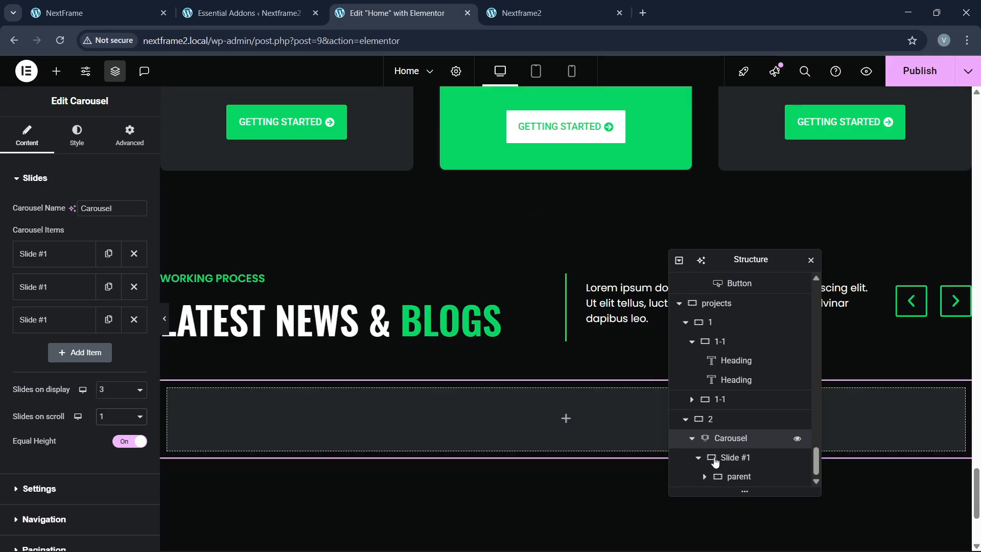
scroll(708, 456, down, 1)
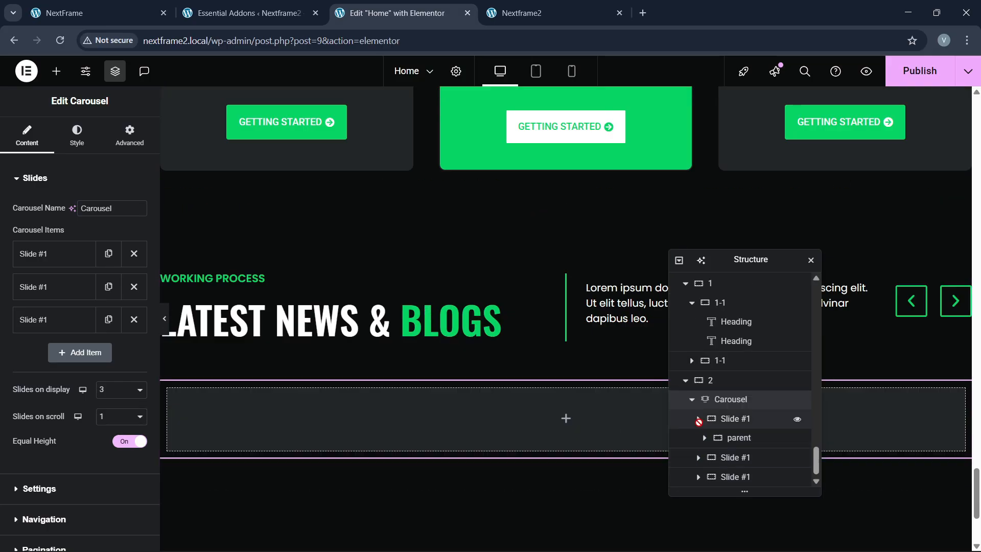
click(699, 420)
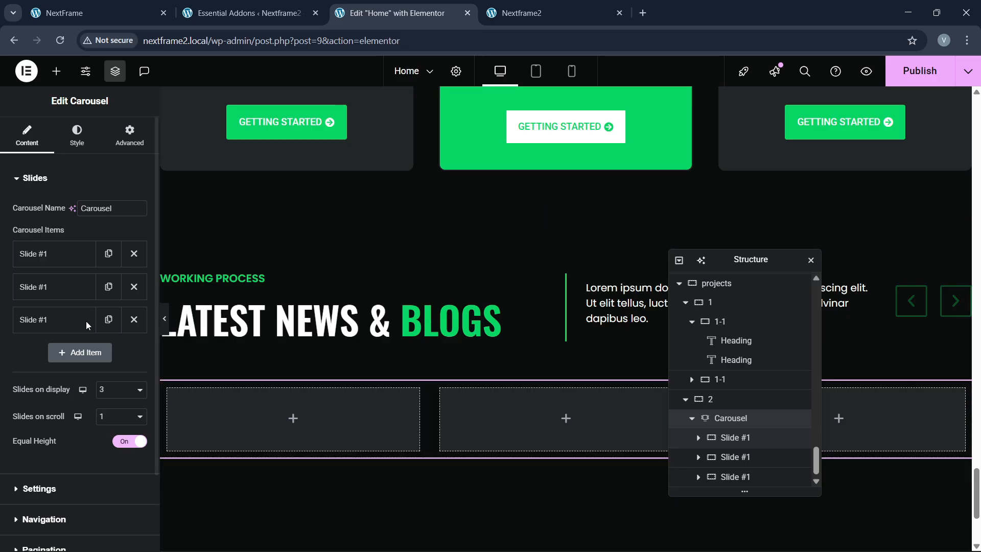
scroll(214, 359, down, 1)
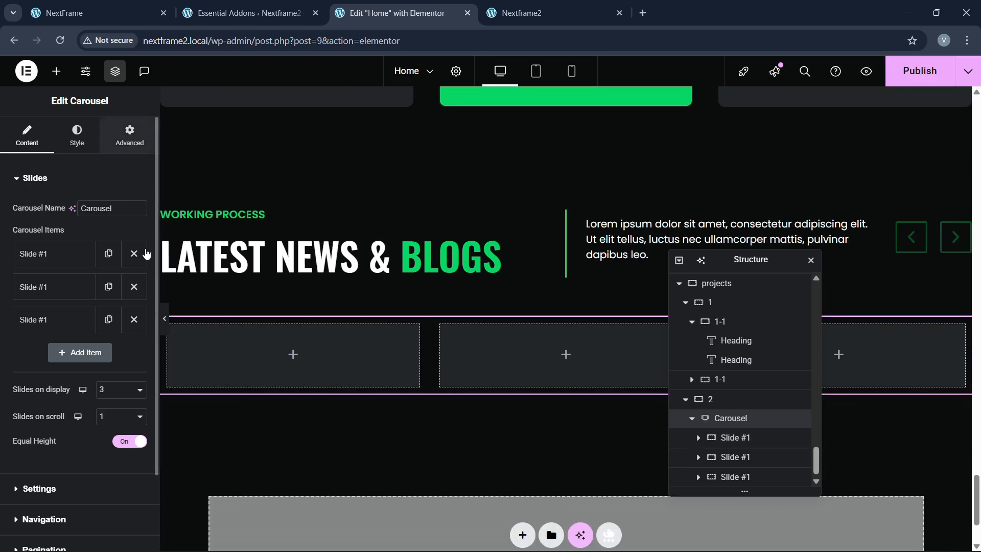
click(130, 142)
click(728, 438)
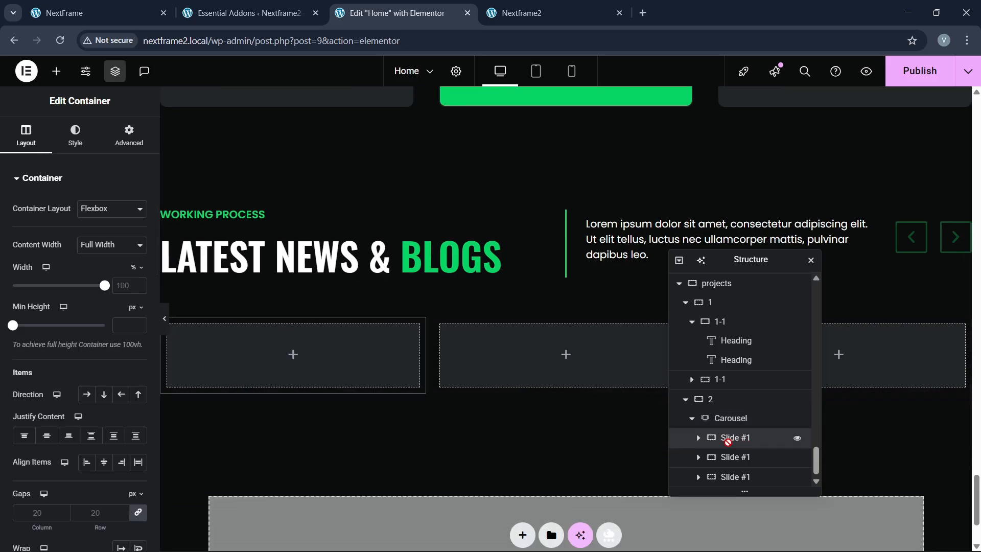
click(137, 147)
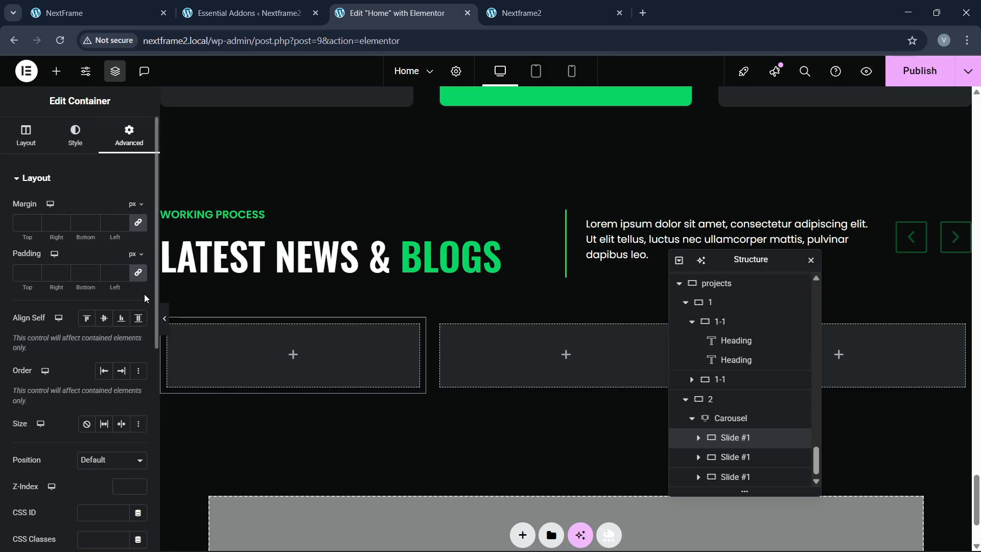
click(138, 273)
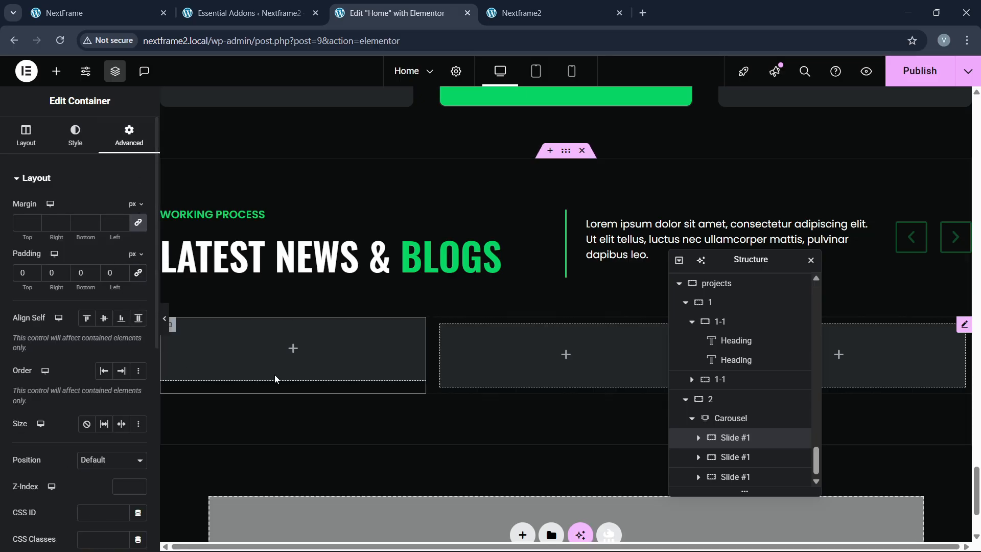
Step: Set padding to 0 on the second and third slide containers
click(736, 457)
click(131, 146)
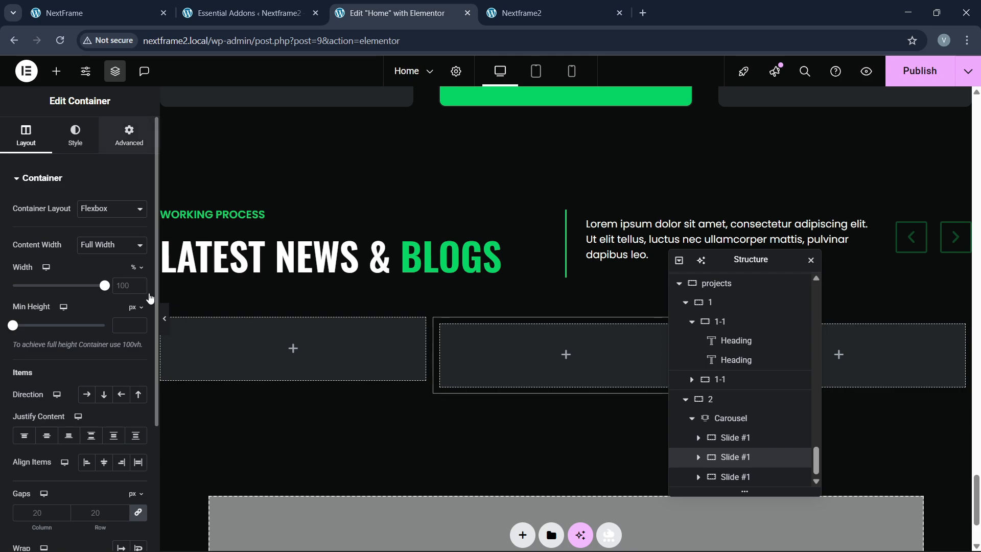
click(137, 276)
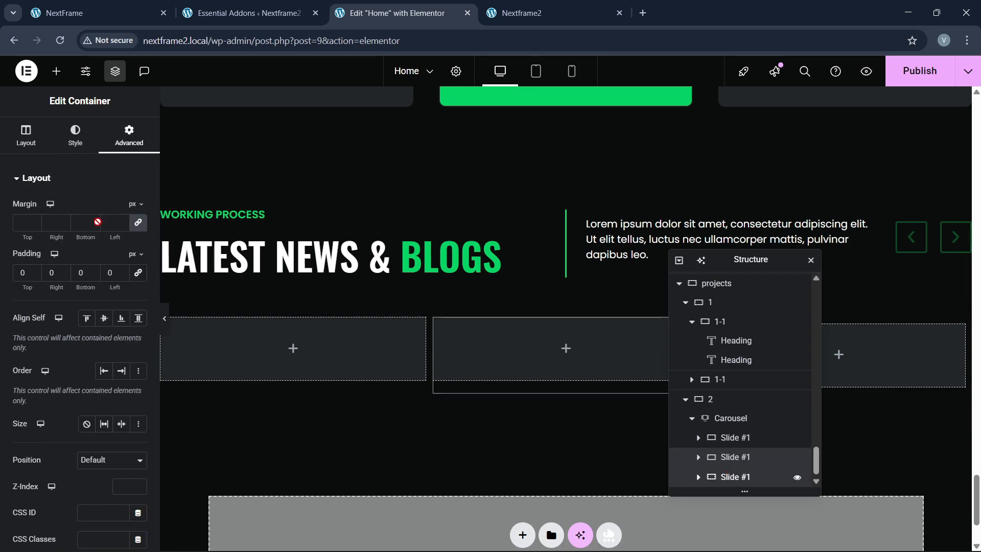
click(736, 477)
click(132, 139)
click(139, 275)
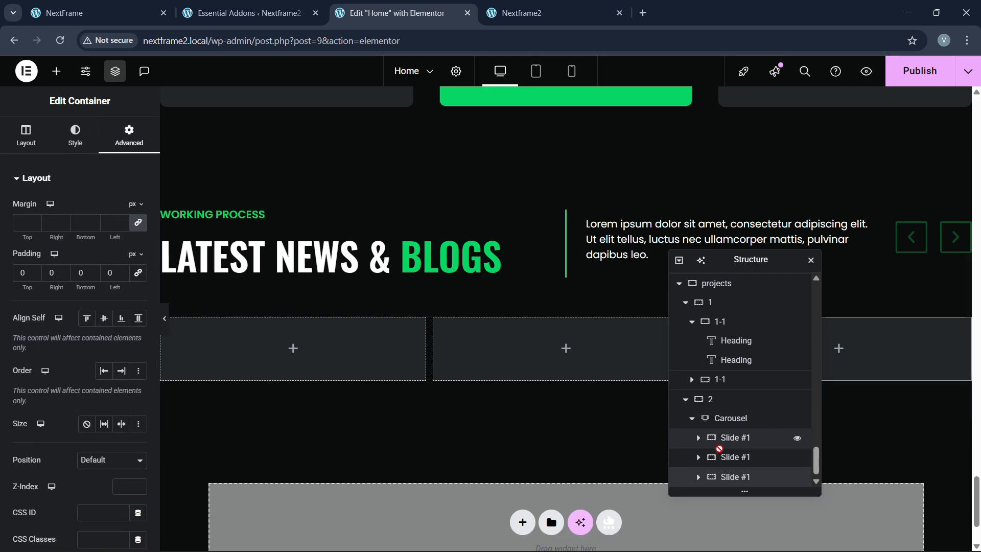
Step: Select the empty parent container inside the first slide and compare with the live site
click(698, 438)
scroll(707, 455, down, 1)
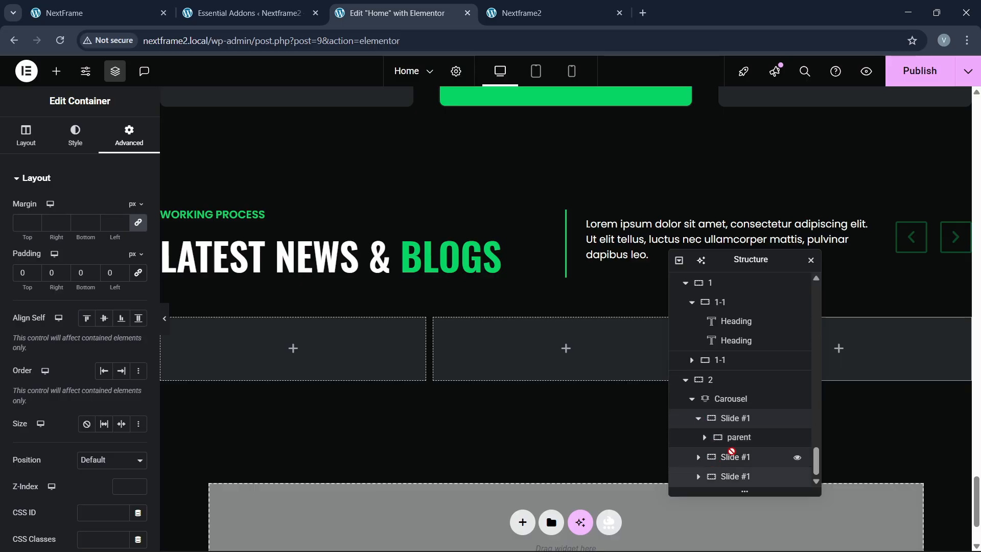
click(710, 443)
scroll(716, 439, down, 1)
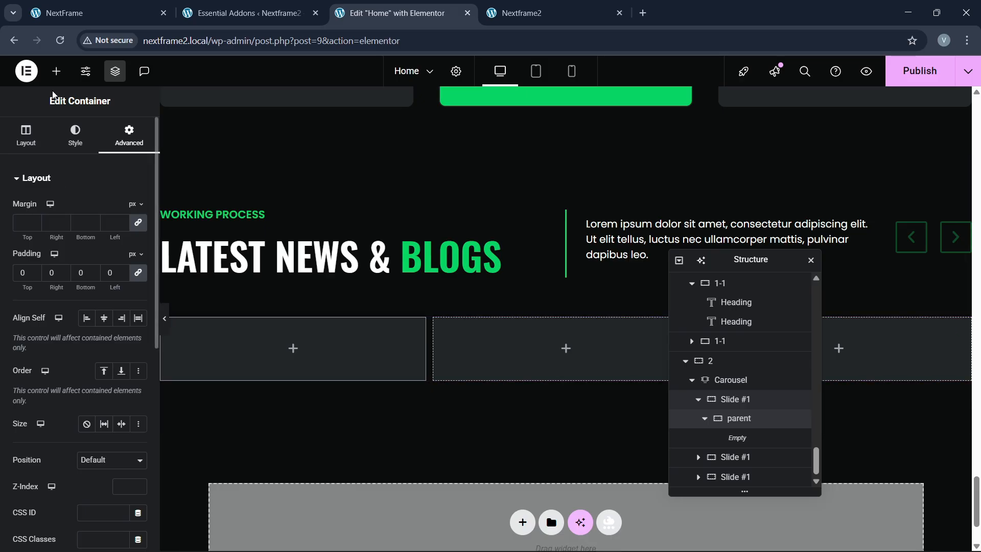
click(56, 4)
click(388, 13)
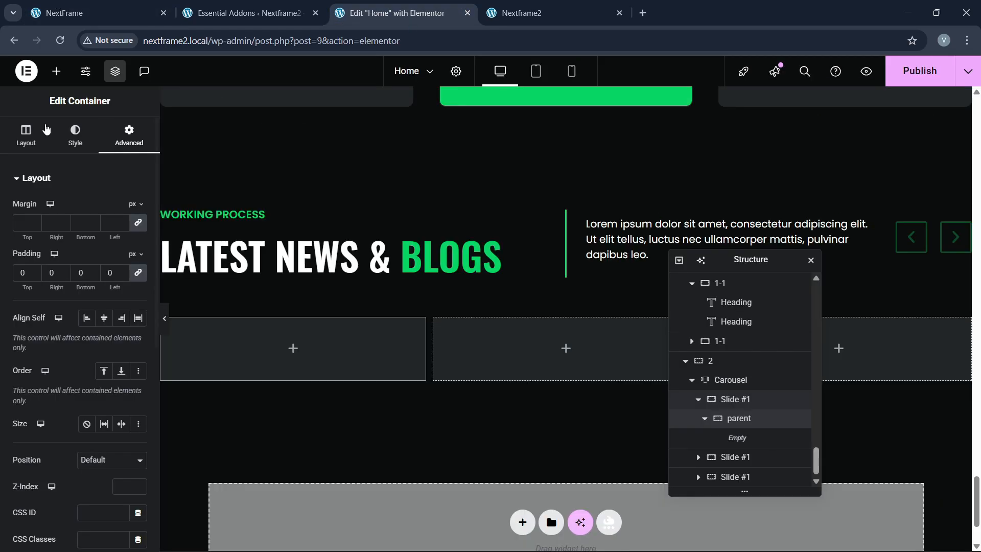
Step: Add an Image widget to the first card showing the blog2-2 meeting-room photo
click(56, 71)
drag(116, 335, 235, 358)
click(100, 263)
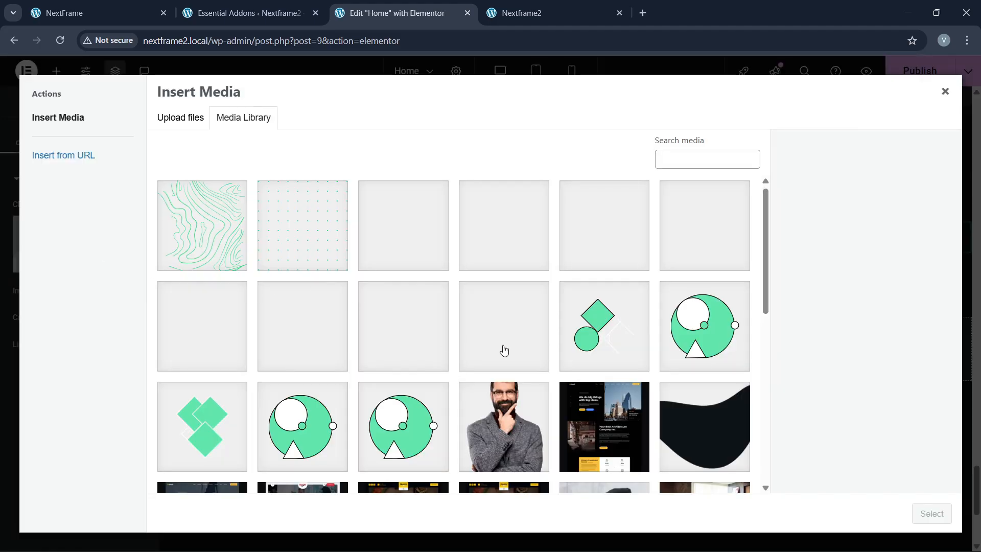
scroll(504, 350, down, 7)
scroll(511, 360, down, 1)
click(332, 342)
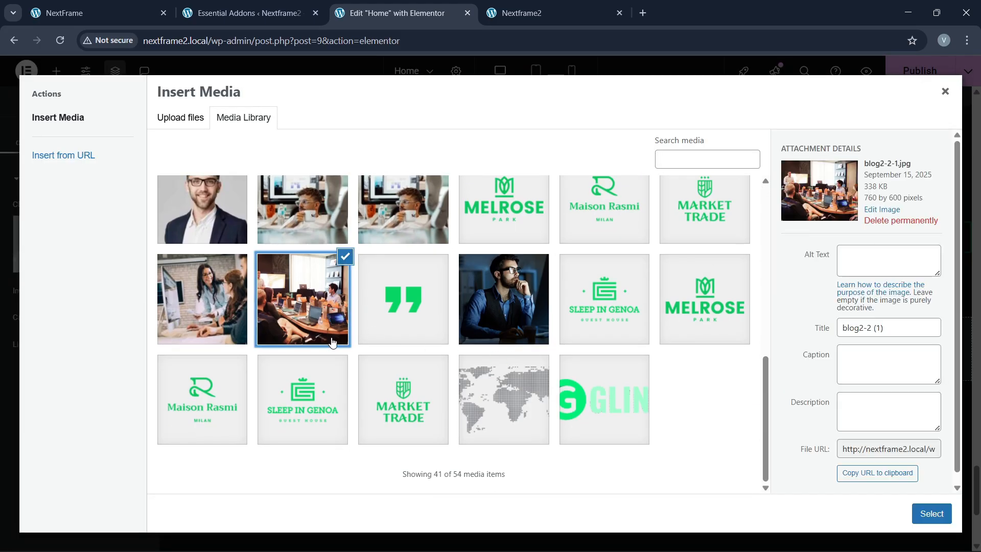
click(932, 514)
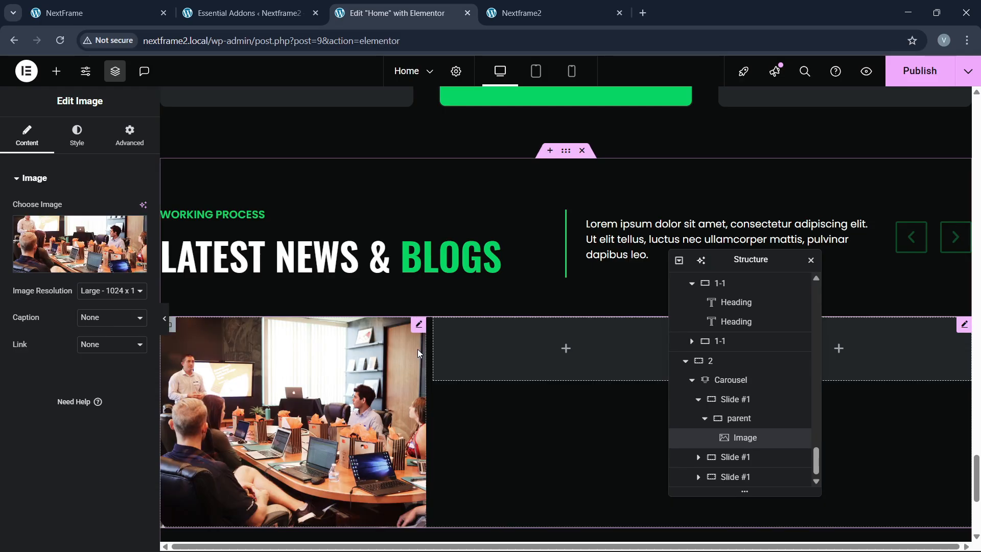
Step: Set the image resolution to Custom 500 × 300 and apply it
click(102, 12)
click(399, 6)
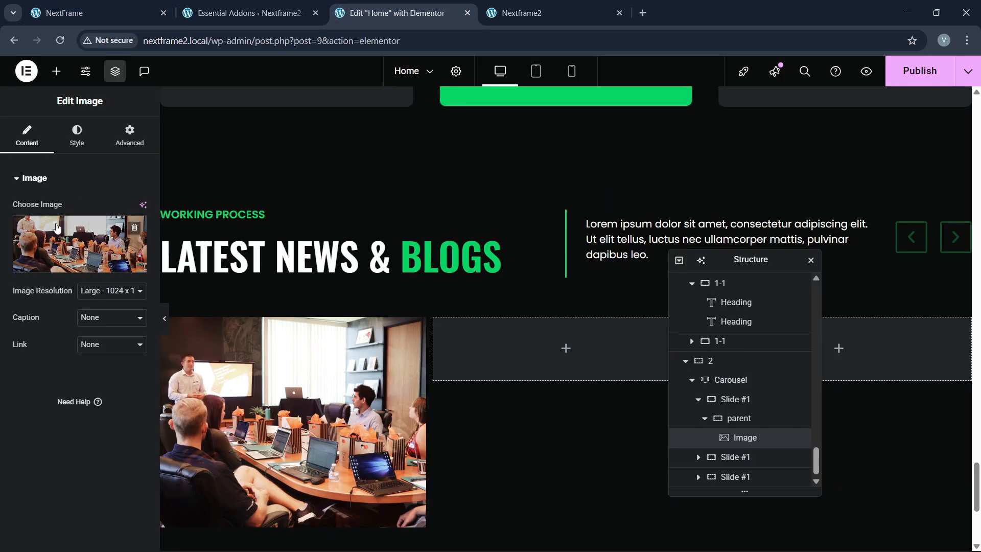
click(112, 290)
click(101, 414)
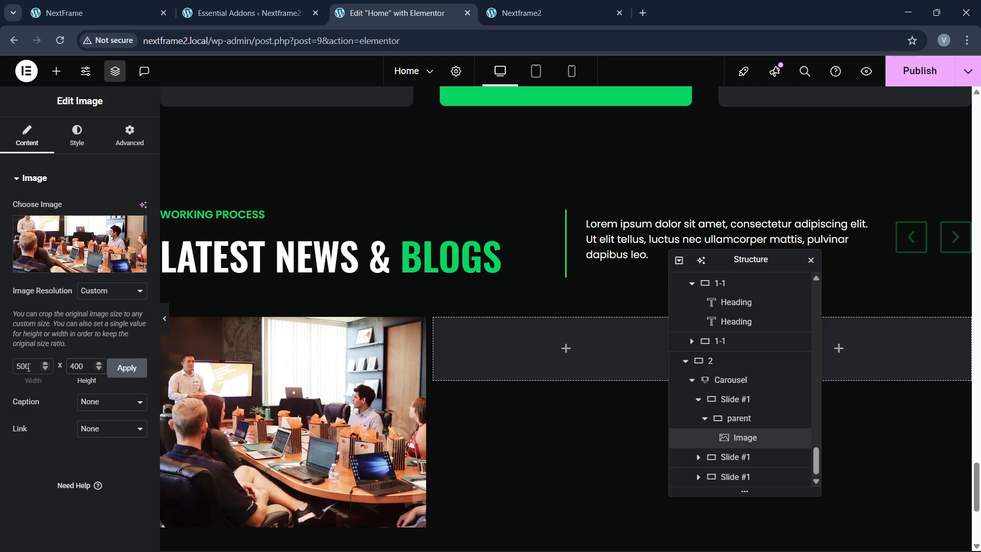
click(113, 372)
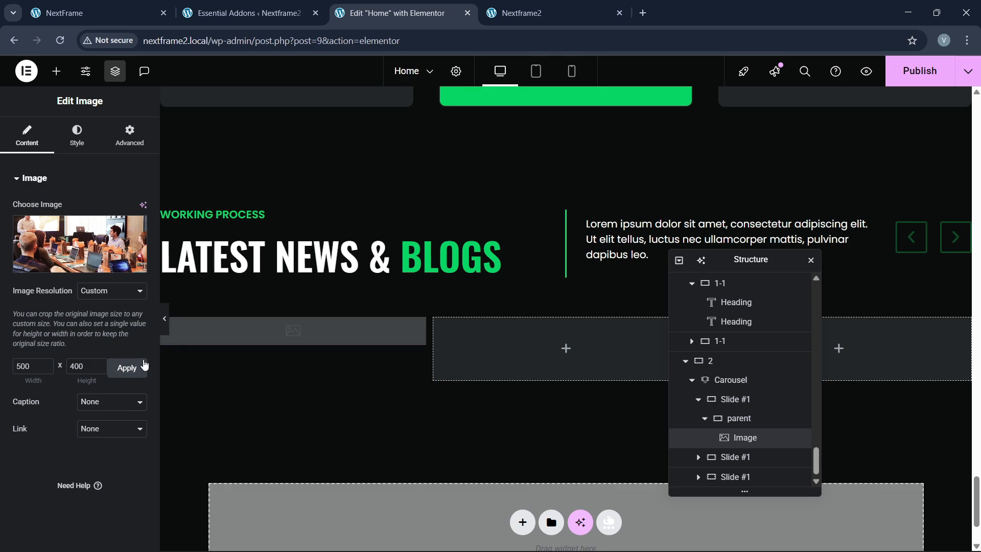
double_click(74, 372)
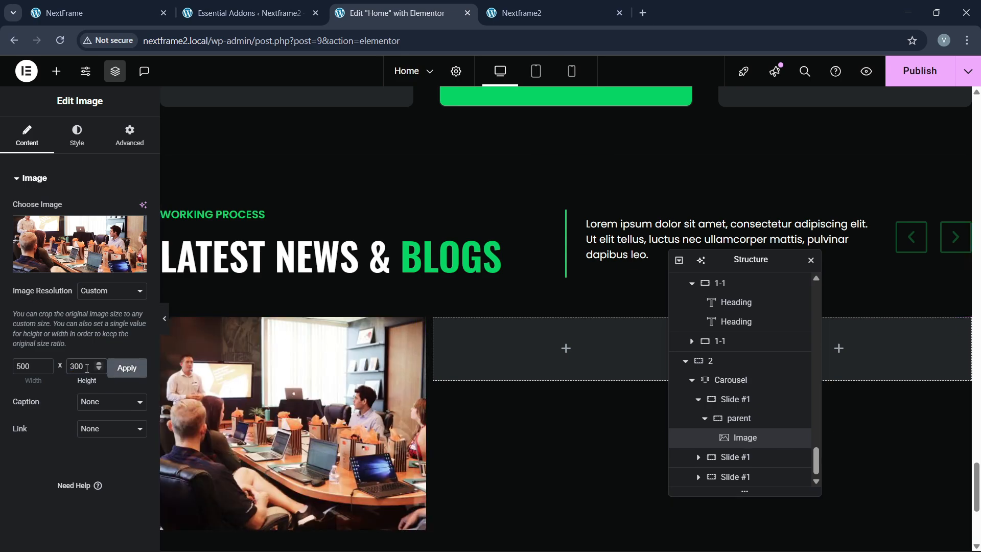
click(121, 371)
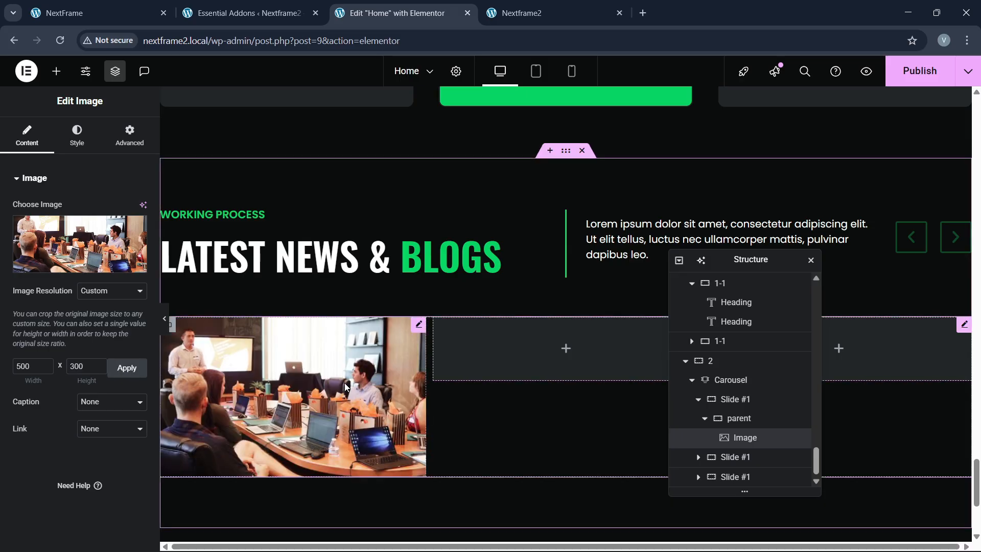
click(132, 6)
Step: Add a new container after the image inside the first card
click(391, 13)
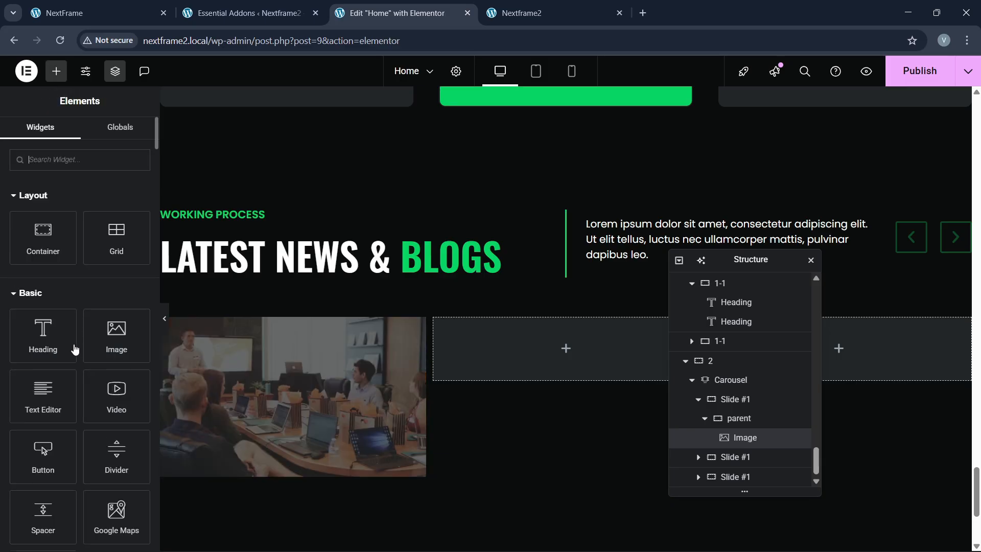
mouse_move(43, 237)
mouse_down()
mouse_move(227, 382)
mouse_move(231, 411)
mouse_move(209, 466)
mouse_move(246, 546)
mouse_move(244, 393)
mouse_move(212, 468)
mouse_move(243, 437)
mouse_move(205, 450)
mouse_move(190, 512)
mouse_move(231, 425)
mouse_move(399, 387)
mouse_move(85, 256)
mouse_move(47, 254)
mouse_up()
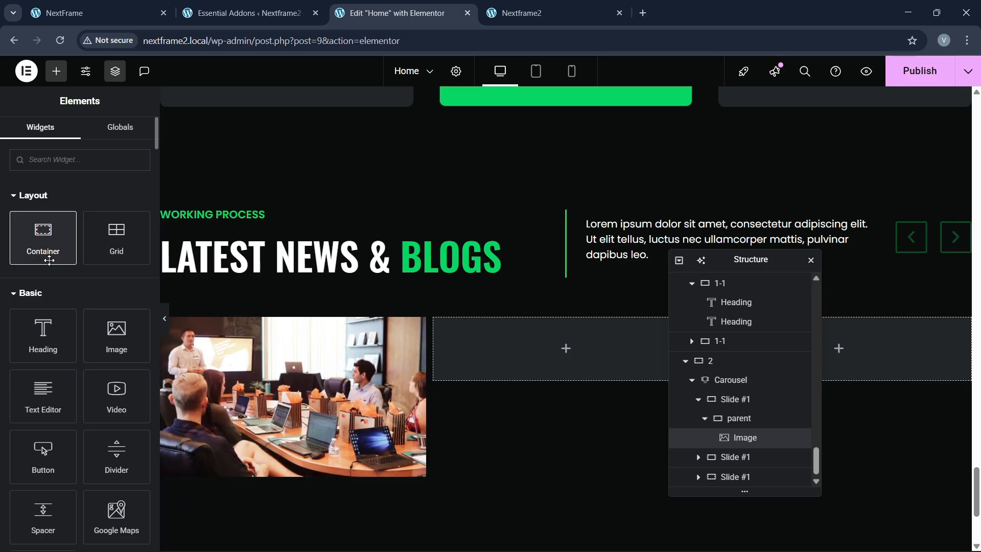
click(753, 440)
right_click(753, 439)
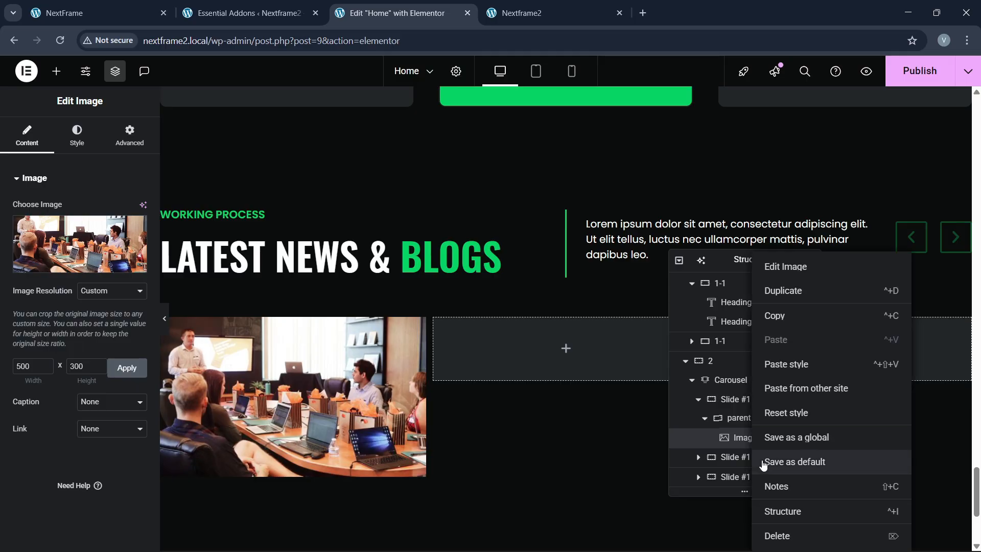
click(738, 438)
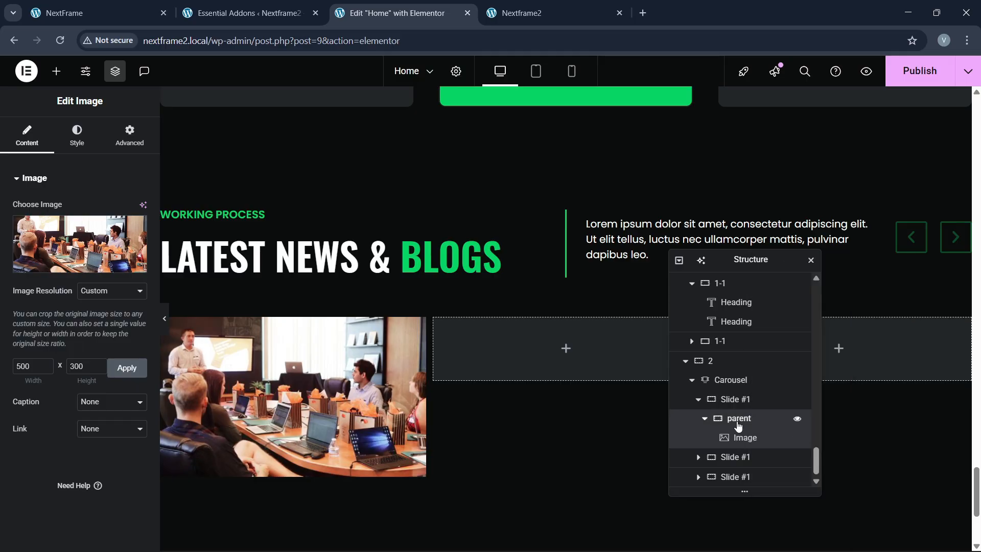
click(738, 424)
right_click(738, 424)
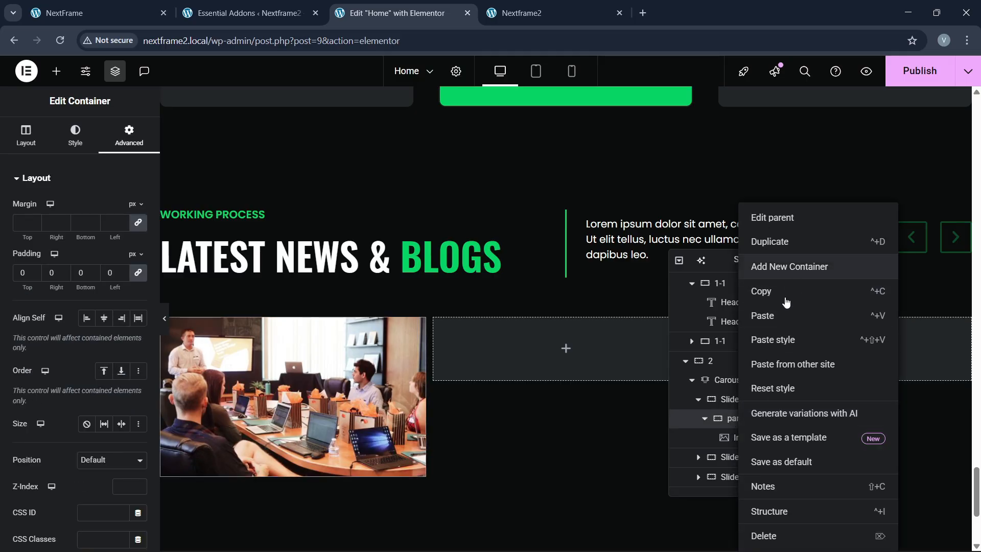
click(798, 267)
Step: Stack the card's image above the new container and center the items horizontally
mouse_move(754, 448)
mouse_down()
mouse_move(734, 460)
mouse_move(744, 438)
mouse_up()
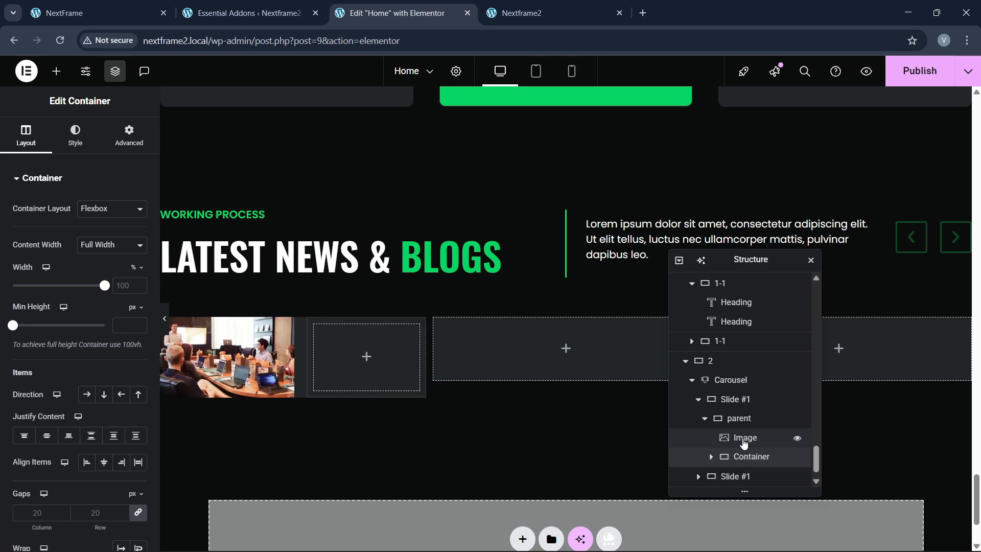
click(742, 423)
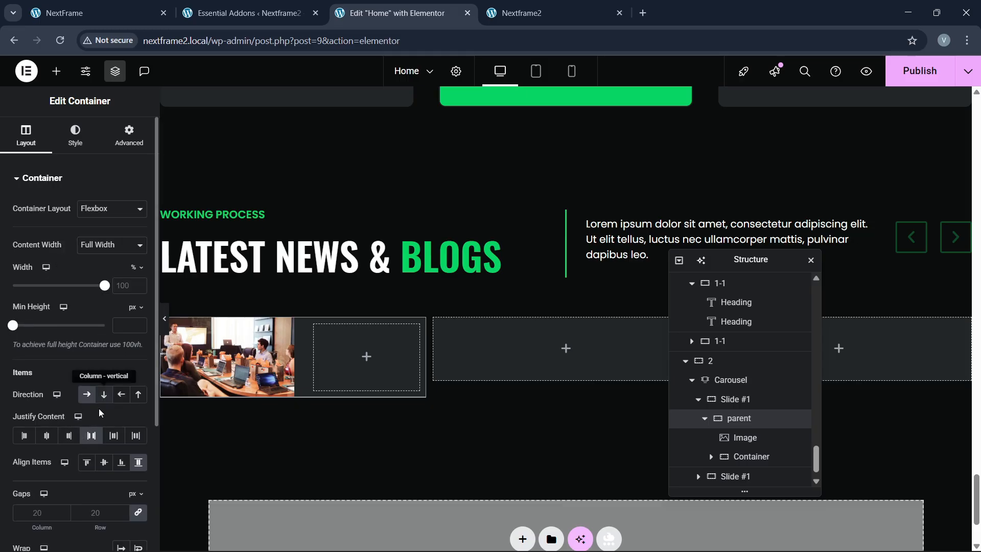
click(104, 394)
click(104, 463)
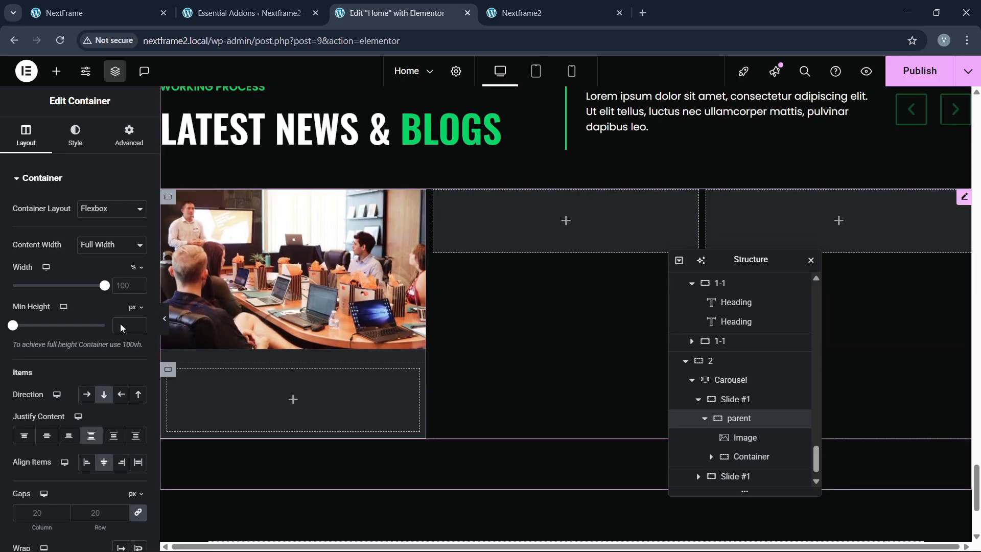
text(0)
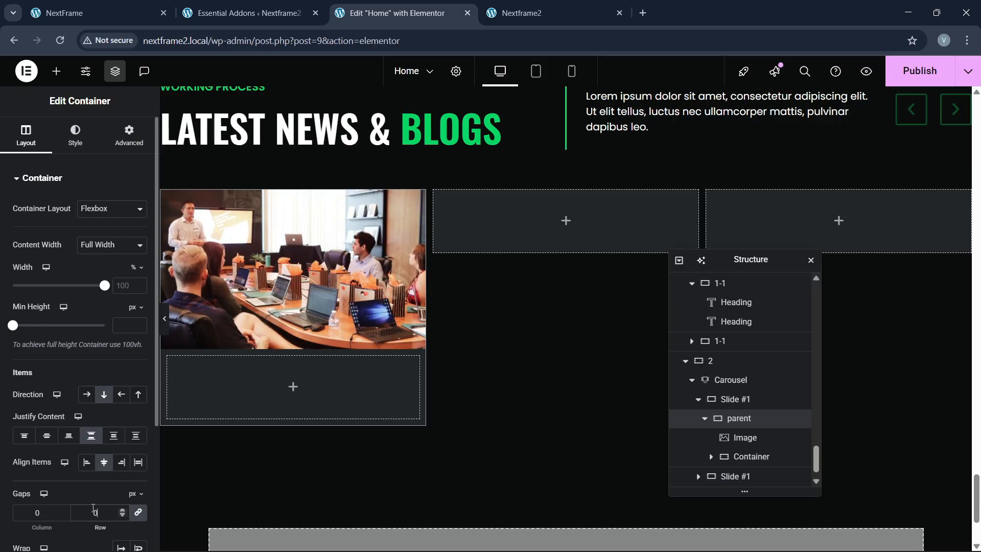
scroll(725, 429, down, 1)
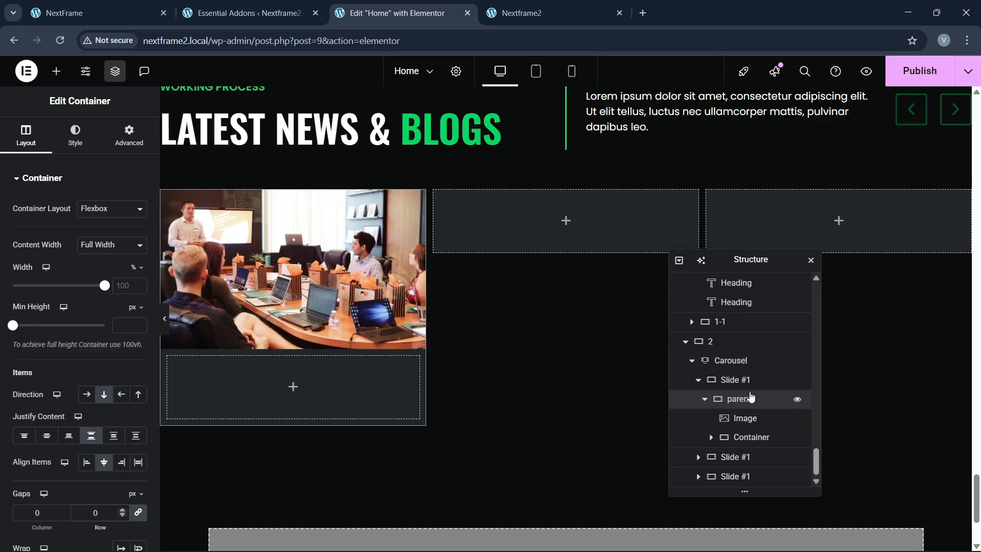
Step: Give the new inner container a white background and 20 px padding
click(742, 441)
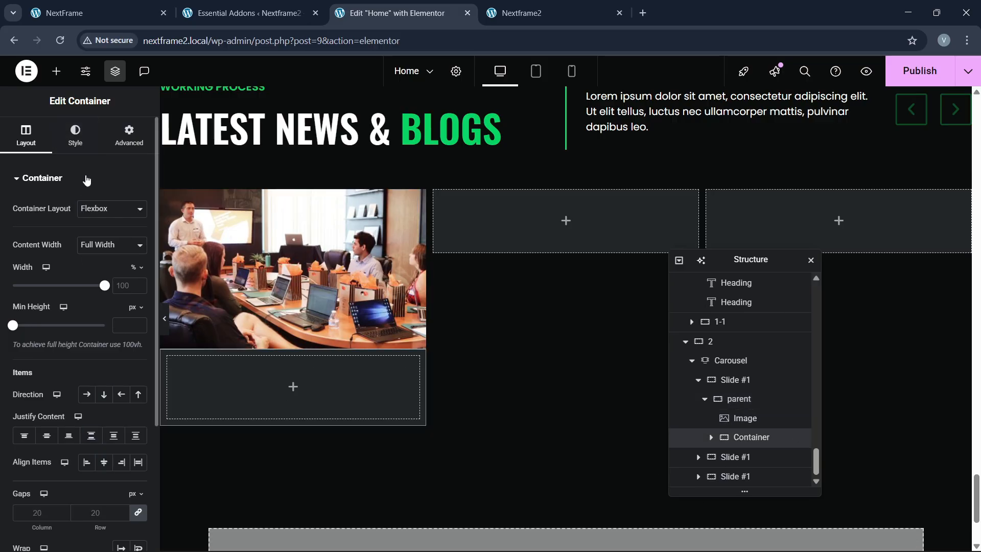
click(75, 136)
click(87, 236)
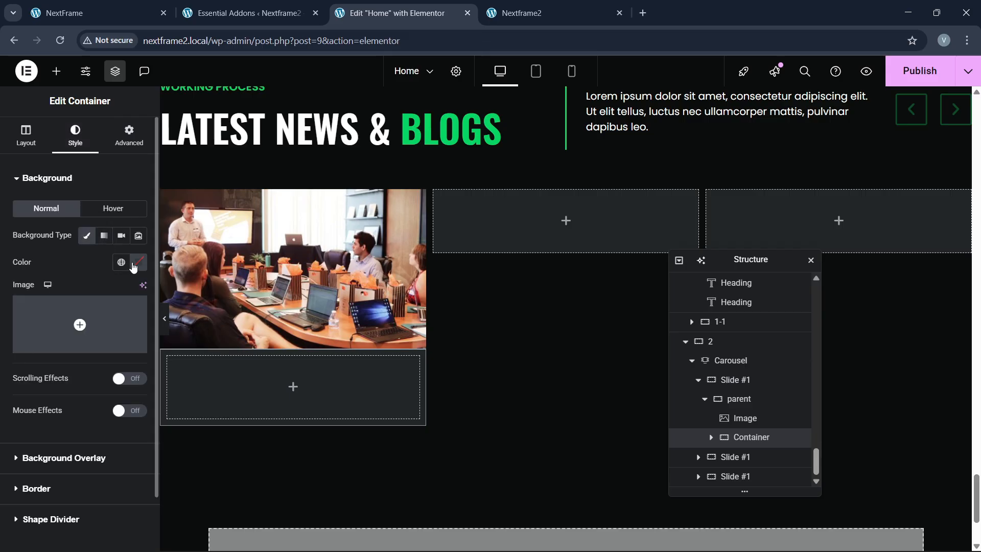
click(133, 267)
click(65, 314)
click(285, 390)
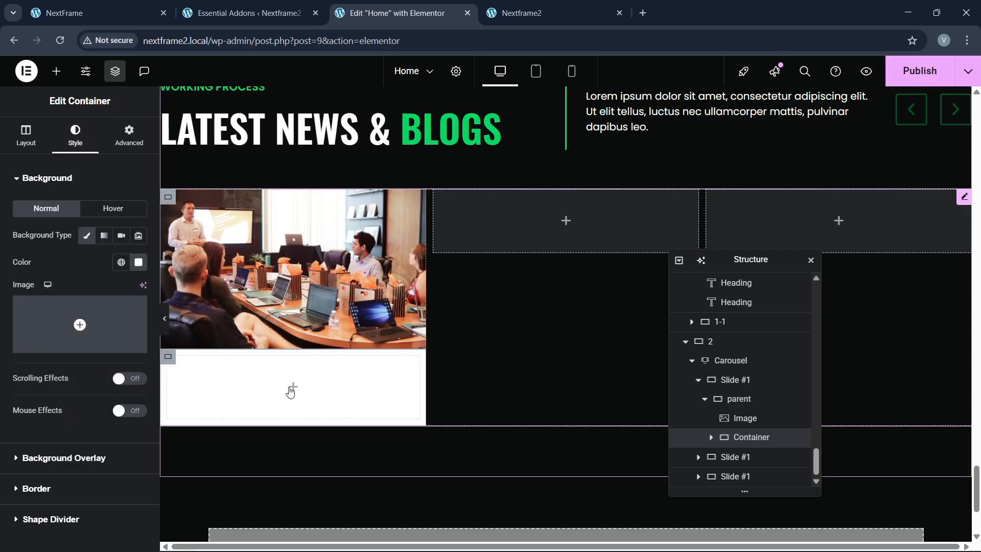
click(128, 136)
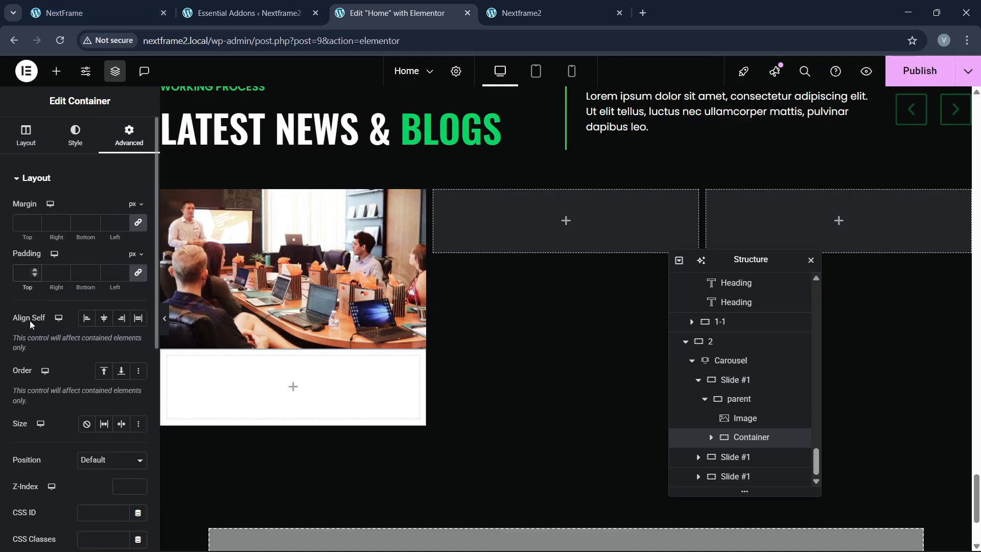
text(20)
Step: Compare the card with the live site and open the Elements widget panel
click(131, 4)
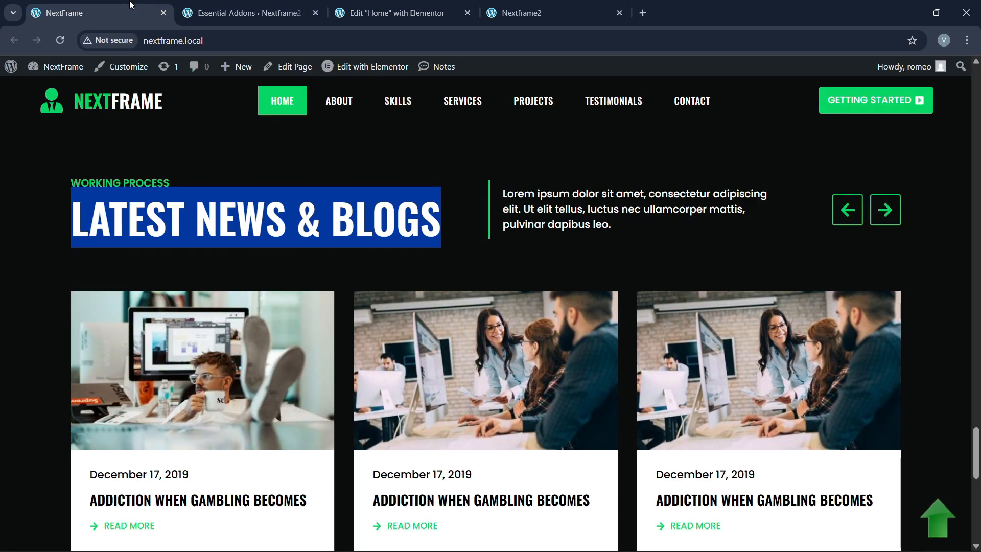
scroll(262, 332, down, 2)
click(396, 13)
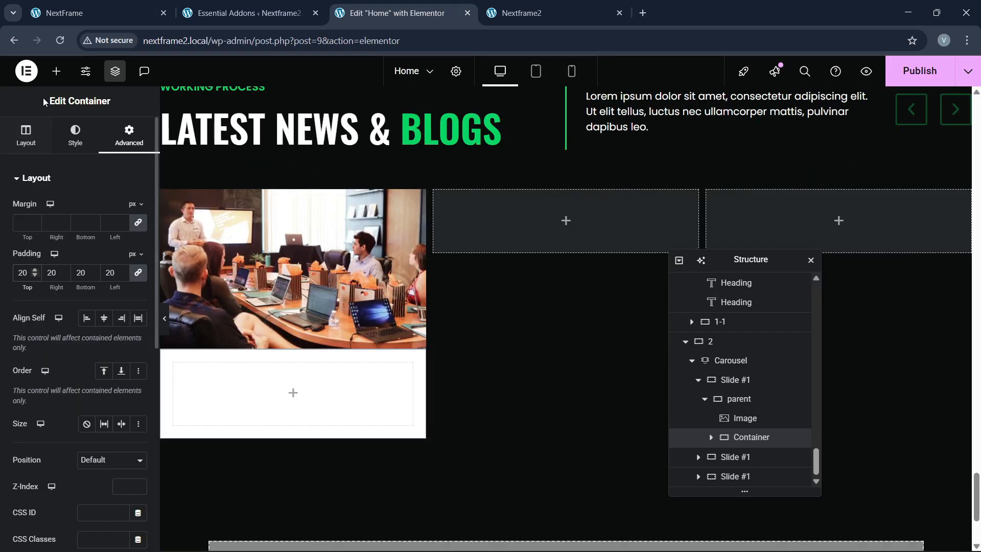
click(56, 71)
scroll(220, 368, up, 2)
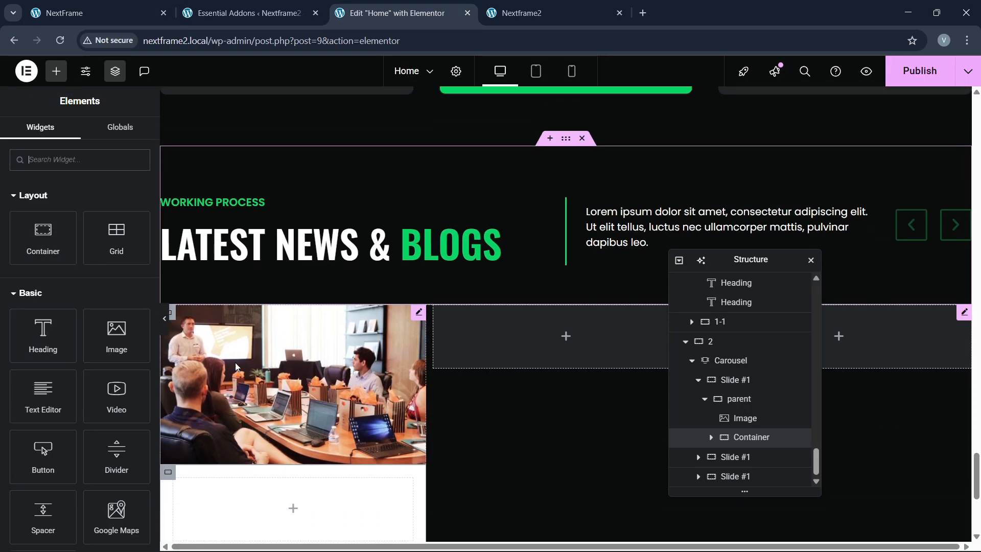
scroll(220, 368, down, 1)
scroll(35, 353, down, 1)
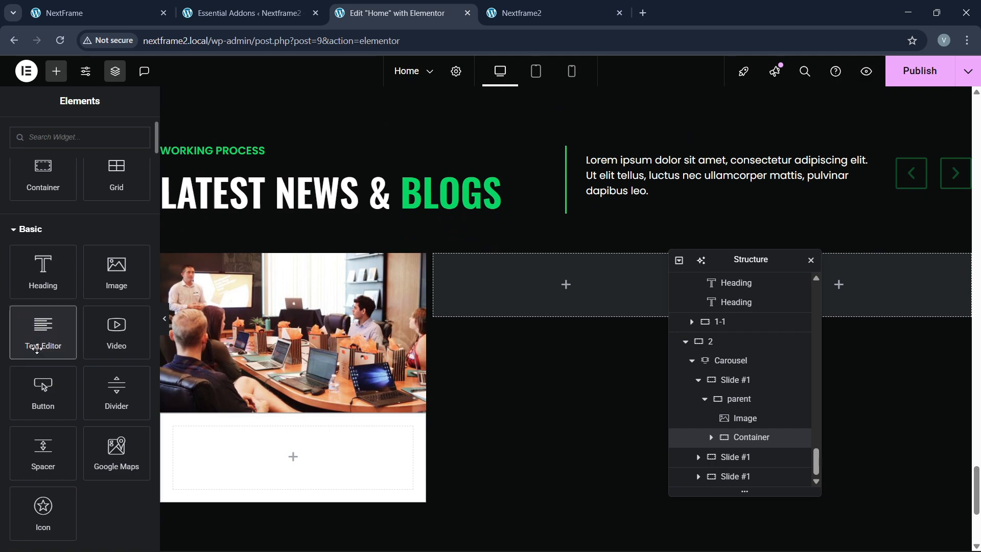
Step: Add a Heading widget to the card's white area reading December 17, 2019
drag(50, 284, 270, 460)
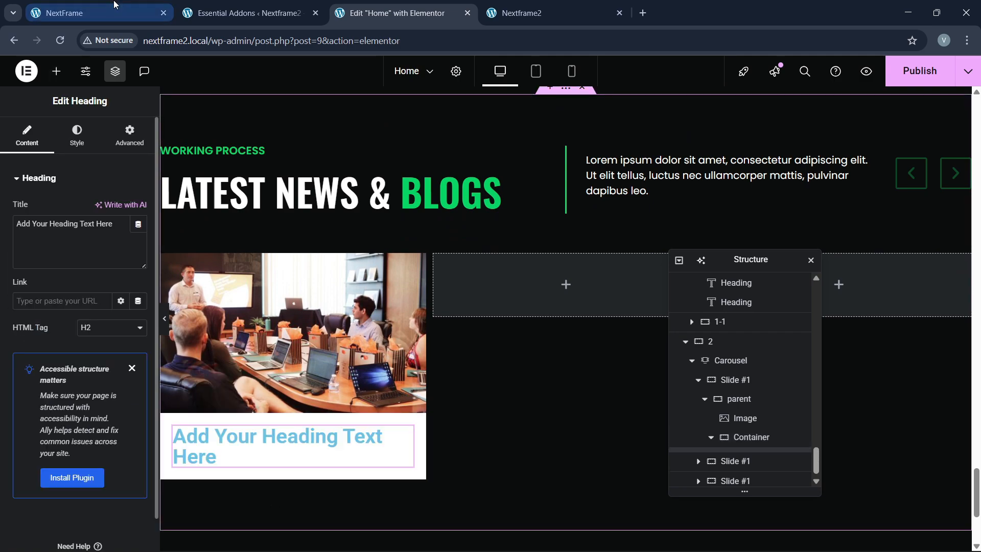
click(97, 13)
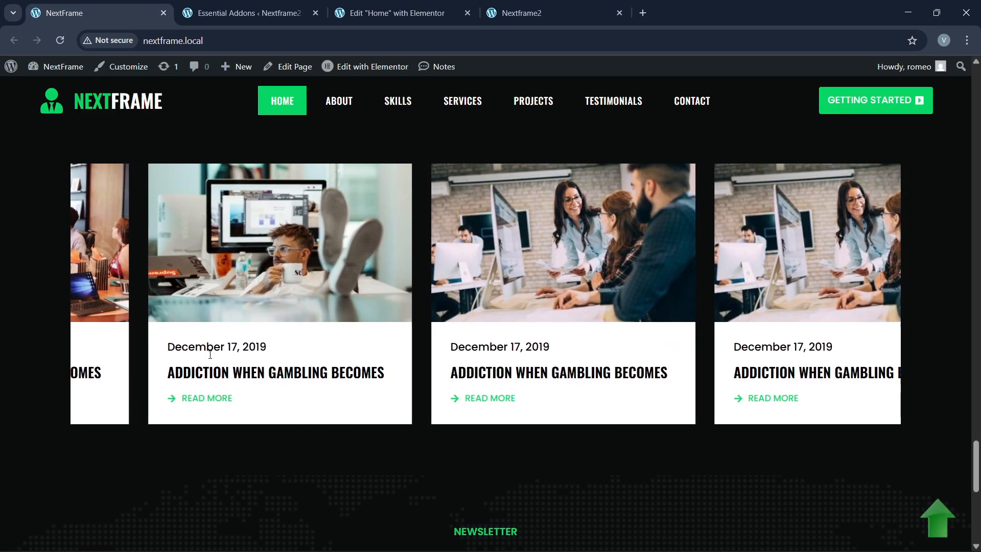
click(399, 13)
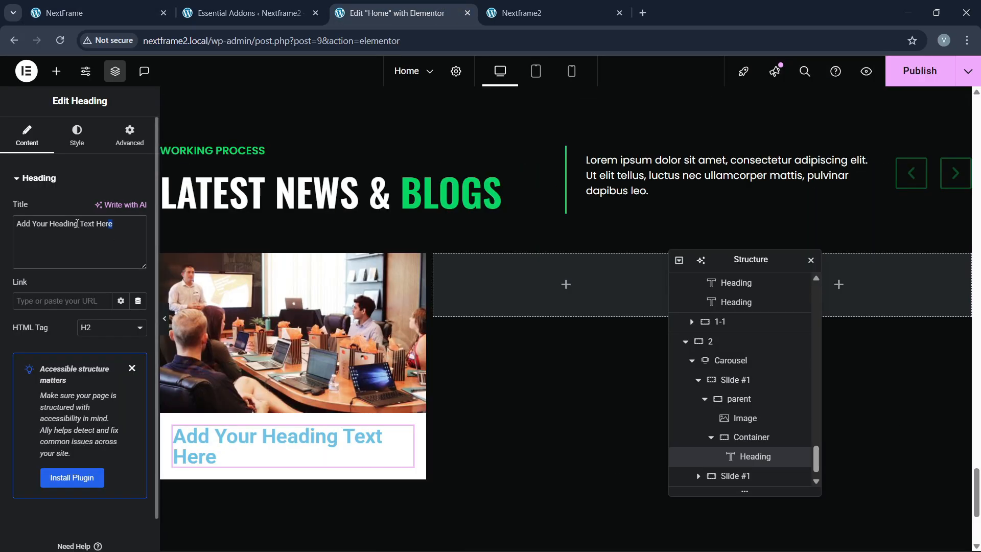
drag(77, 223, 1, 225)
text(December)
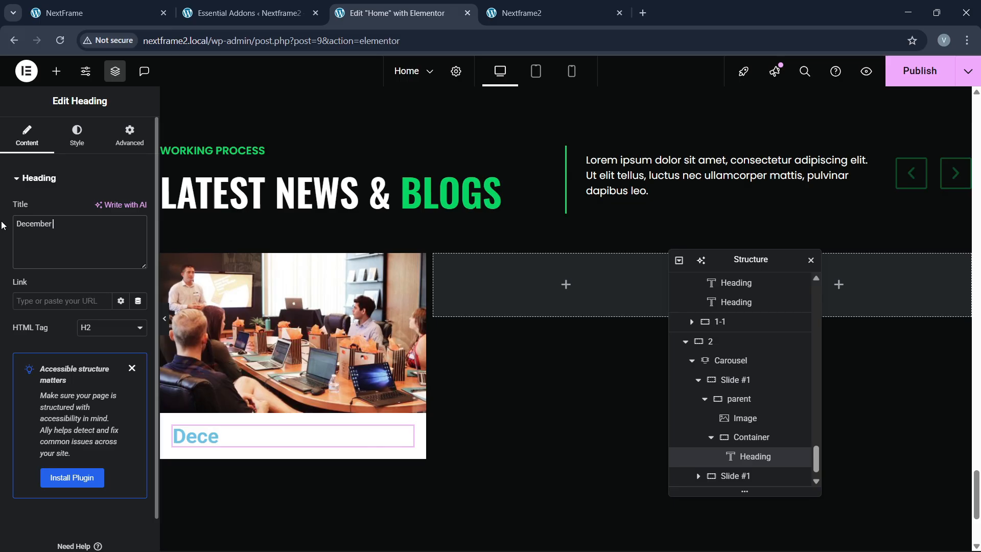
text( 17, 2019)
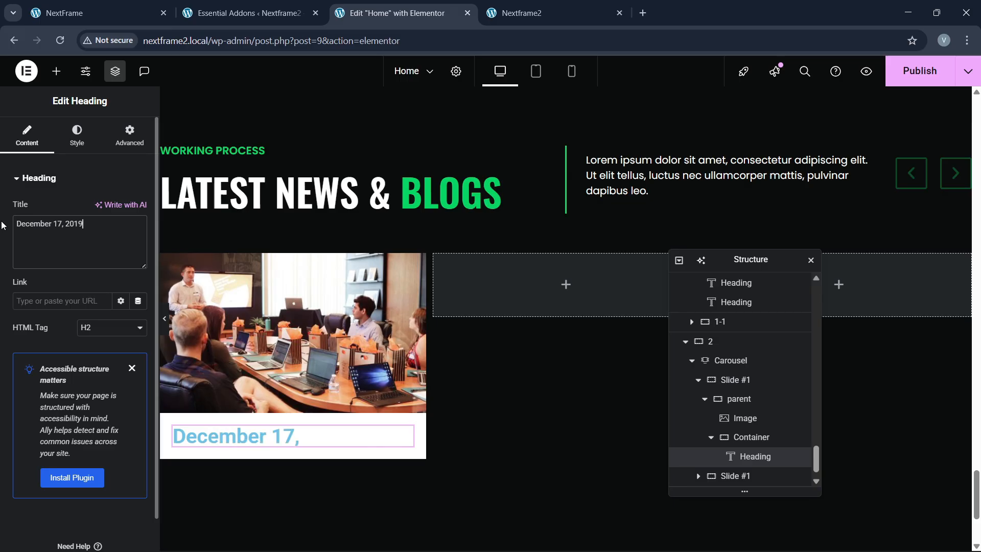
Step: Style the date heading at about 17 px with black text
click(77, 136)
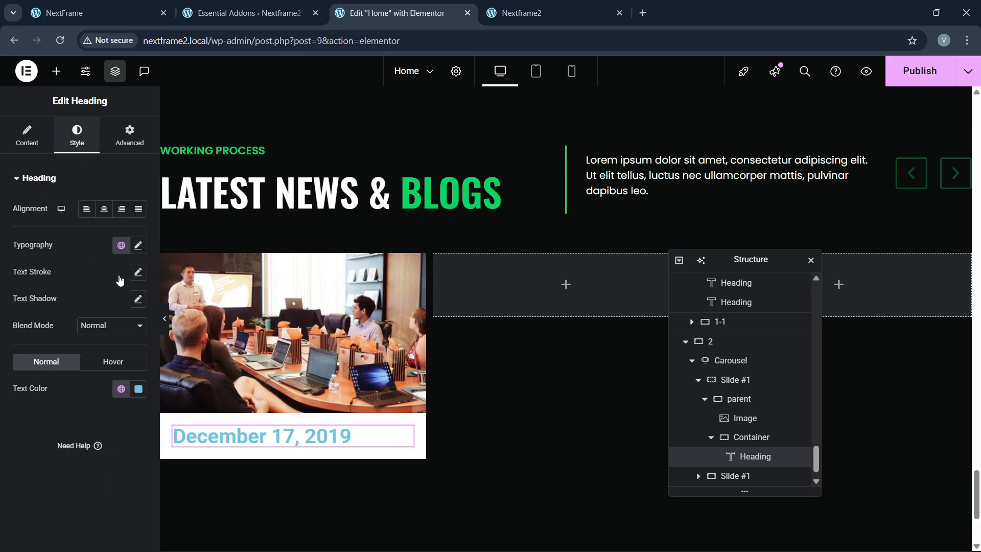
click(138, 245)
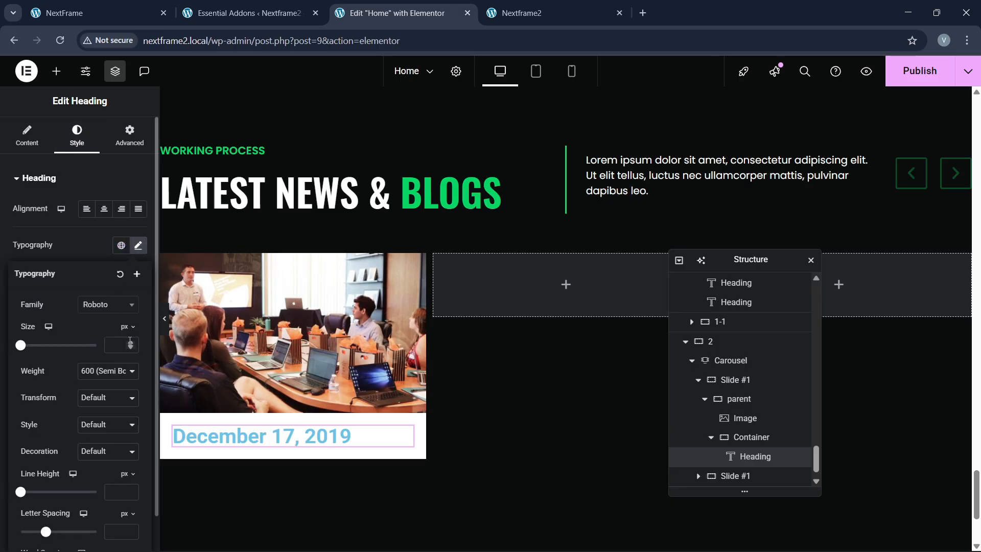
click(130, 342)
click(131, 343)
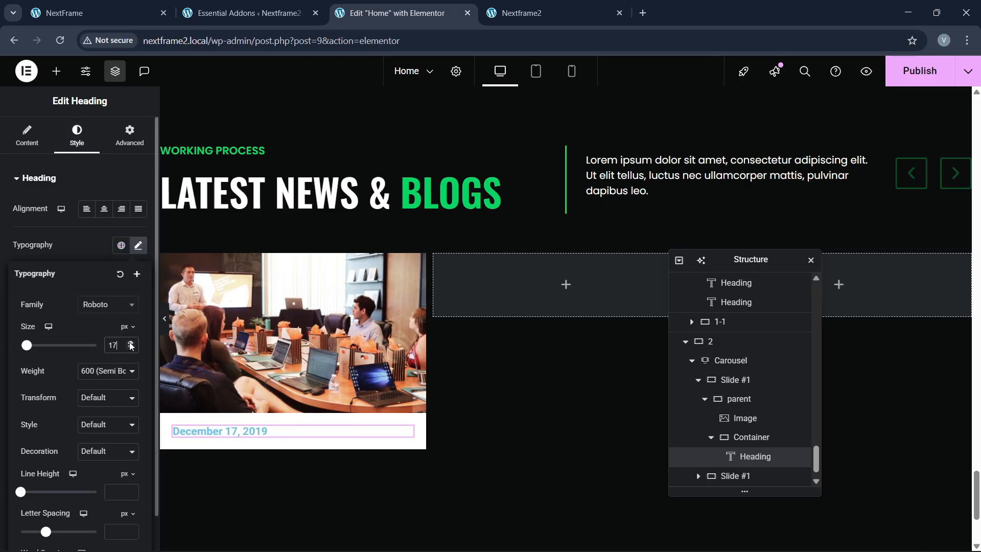
click(104, 246)
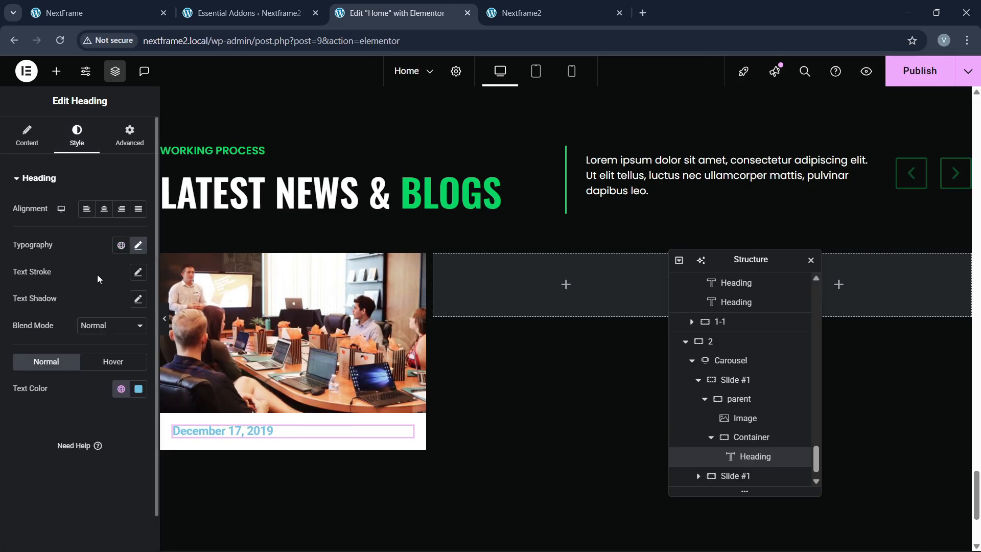
click(122, 389)
click(57, 338)
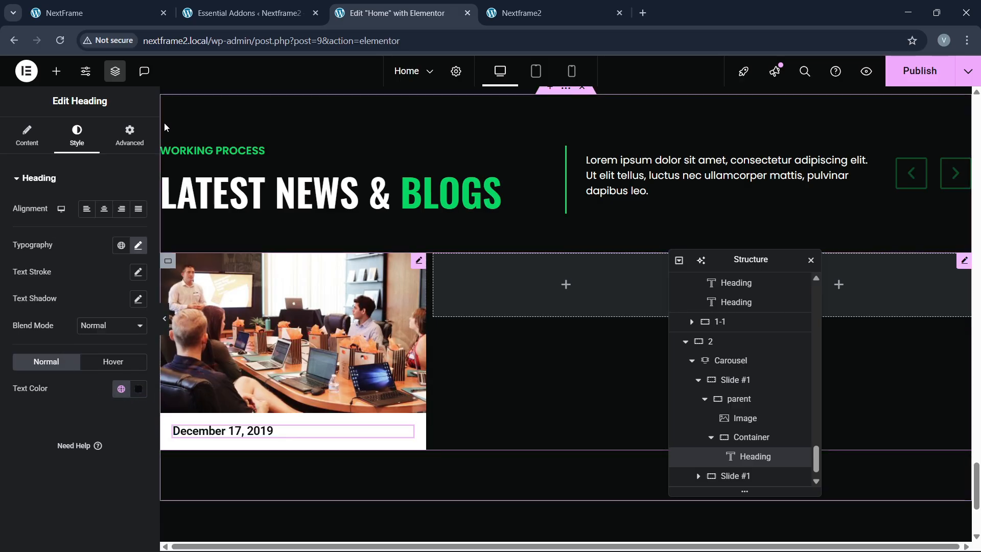
Step: Compare with the live site and drag another Heading widget below the date
click(114, 4)
click(353, 12)
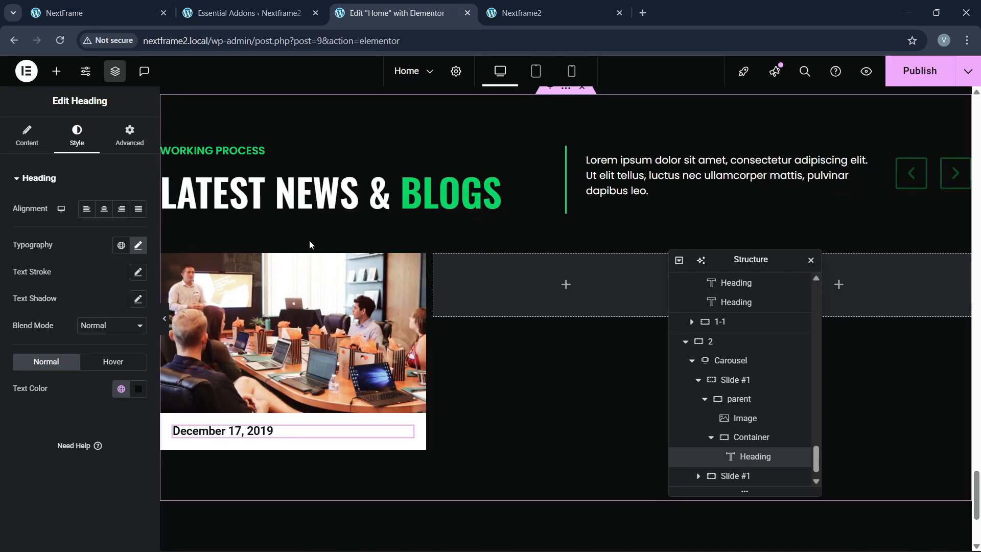
click(56, 72)
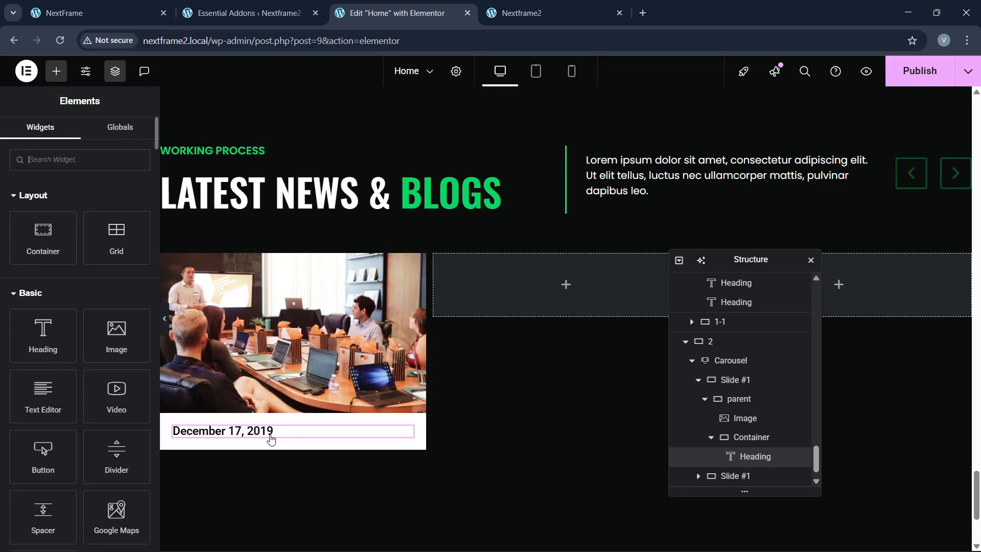
drag(43, 336, 270, 434)
Step: Retitle the new heading ADDDICTION WHEN GAMBLING BECOMES
click(111, 8)
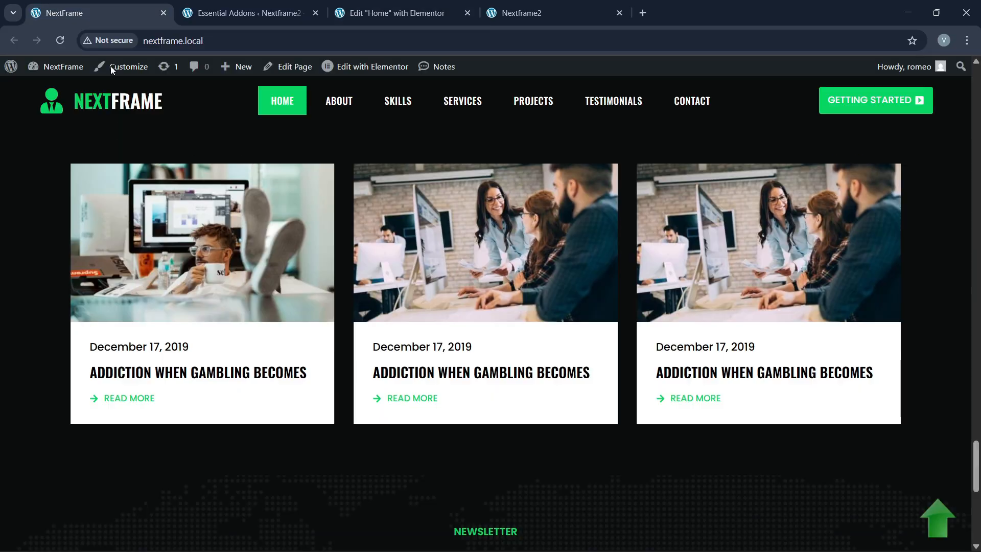
click(390, 11)
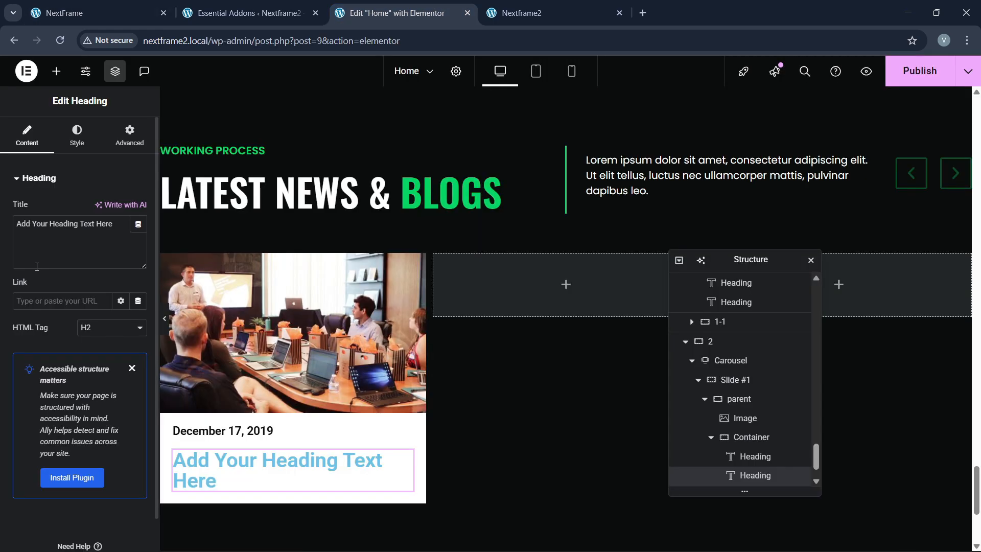
triple_click(77, 233)
key(BackSpace)
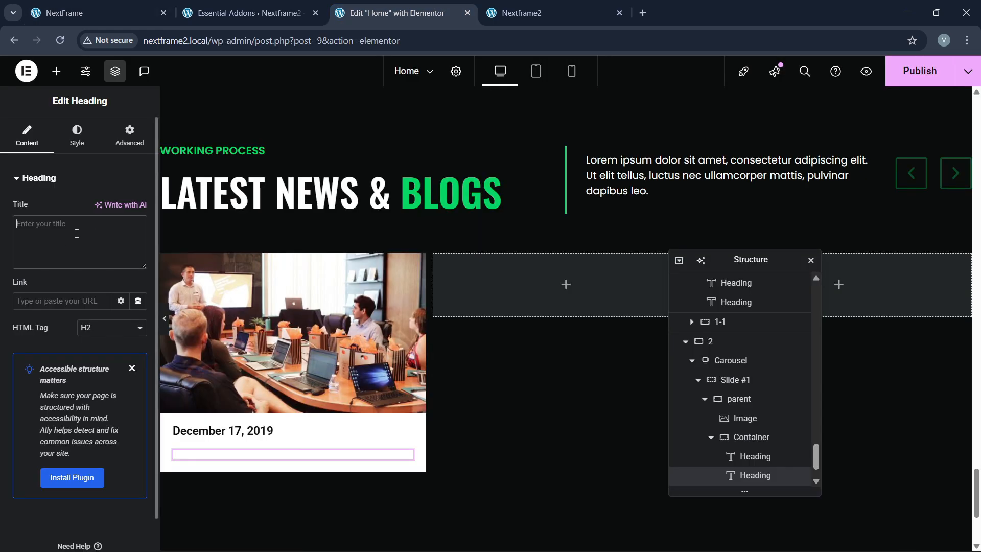
text(ADDDICTIO)
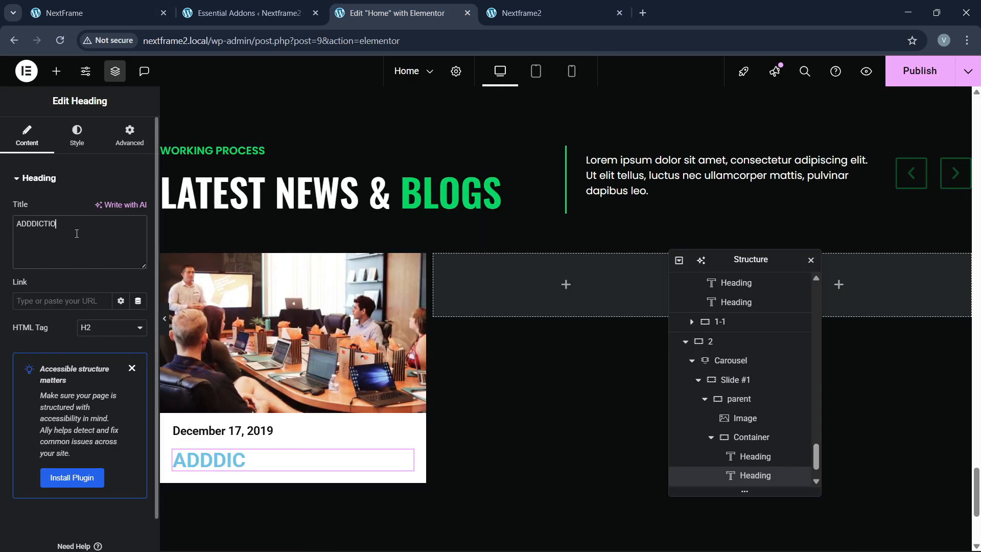
text(N WHEN GA)
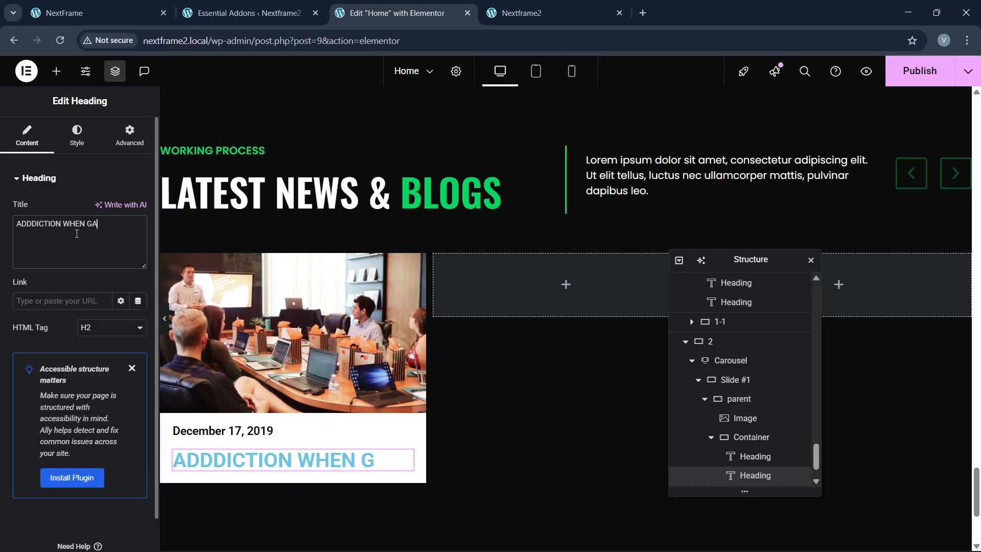
text(MBLING BECOMES)
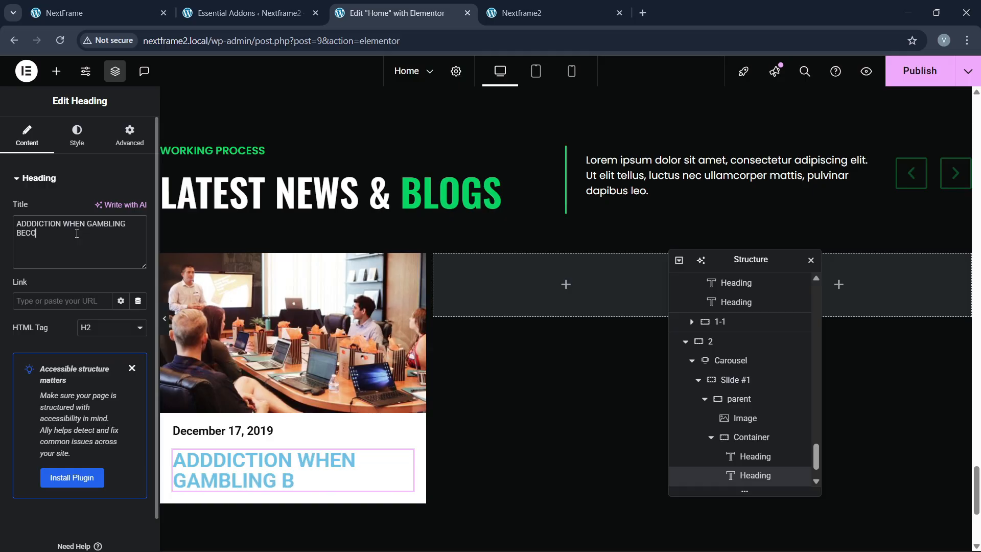
Step: Style the title in Oswald at 18 px with black text
click(78, 136)
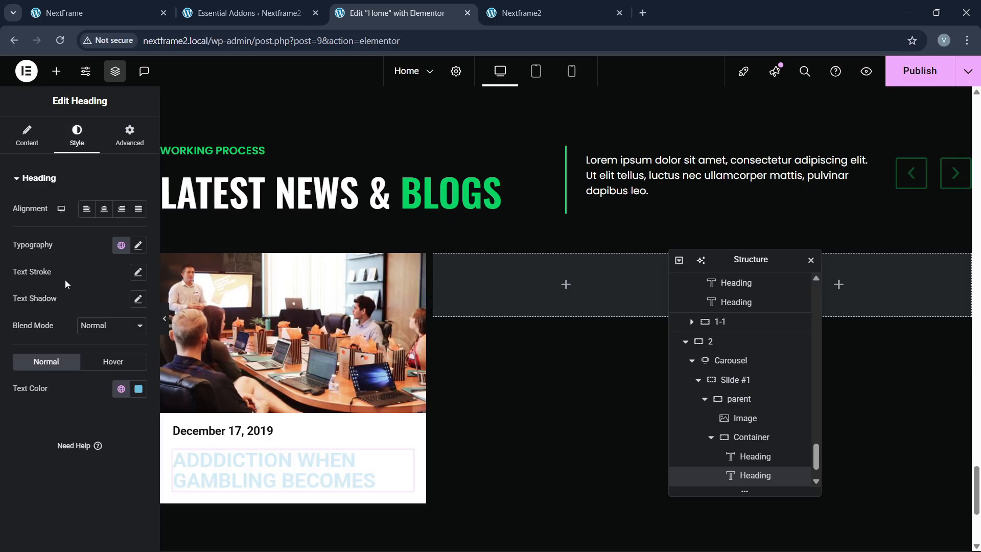
click(134, 247)
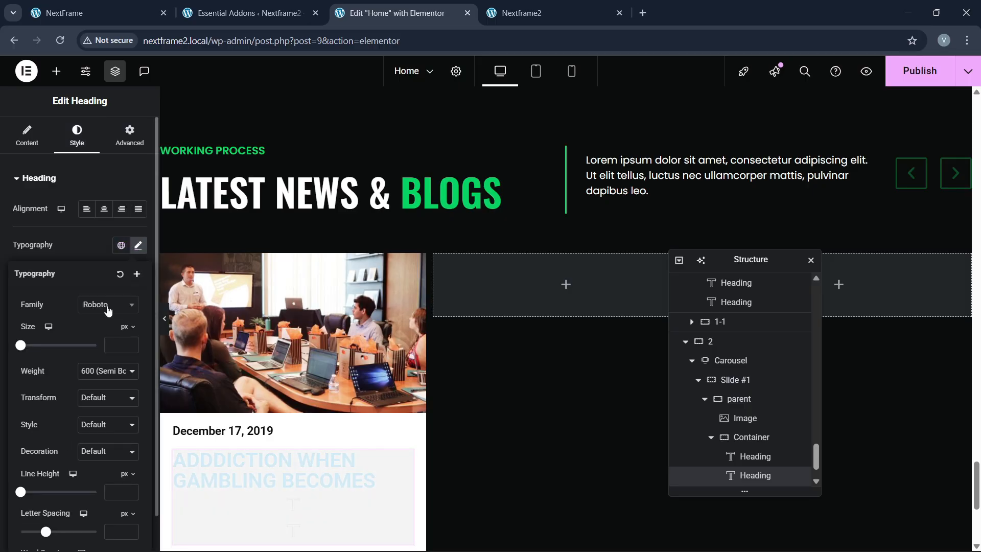
click(105, 307)
text(oswald)
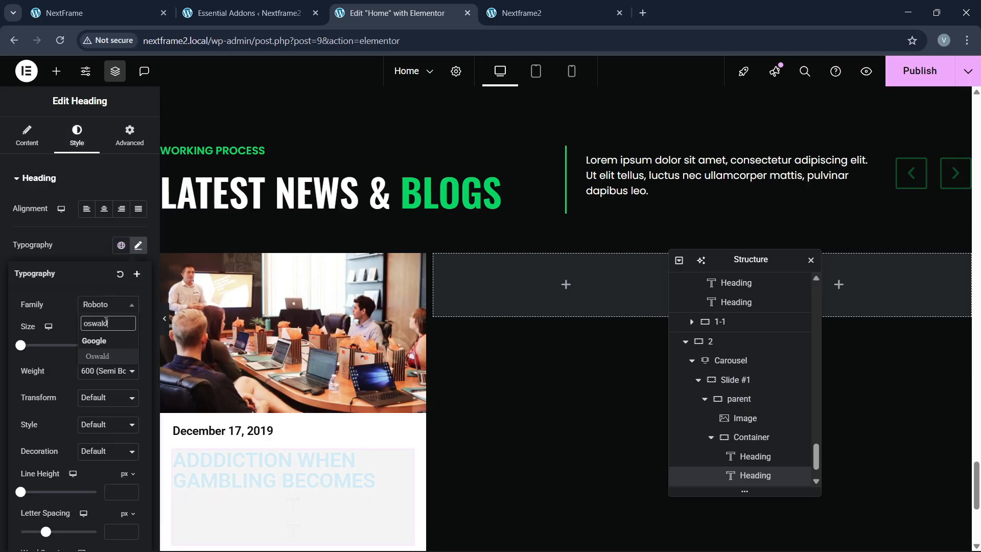
key(Return)
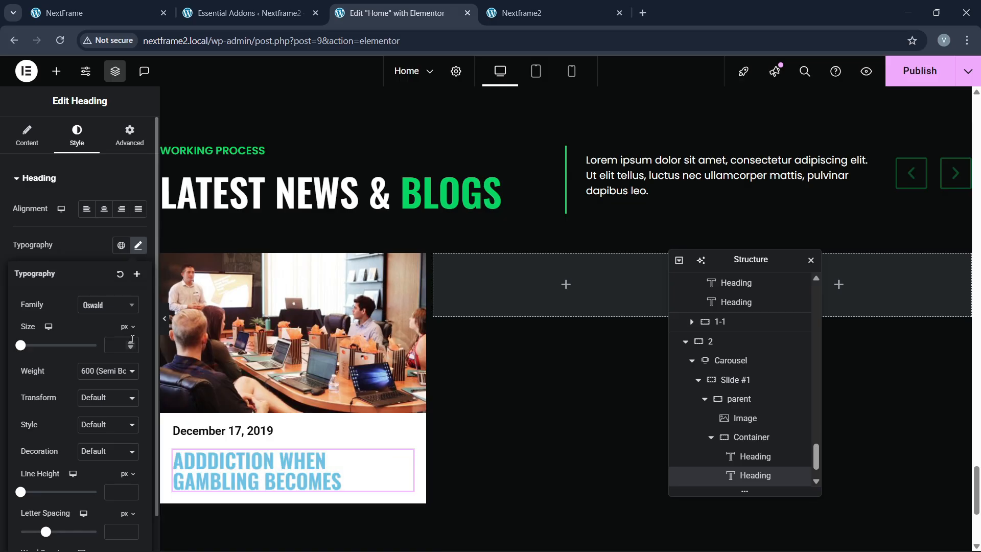
click(131, 344)
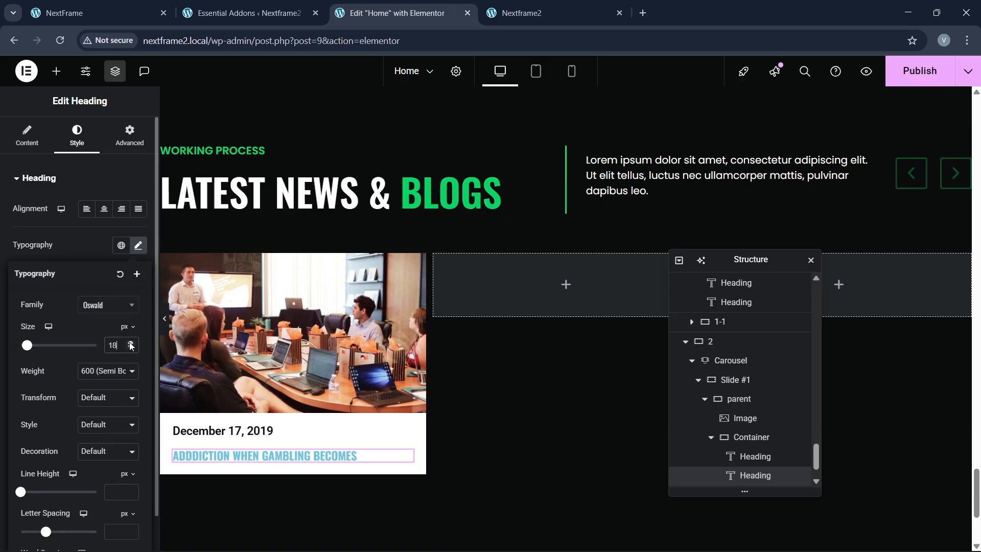
click(131, 344)
click(100, 257)
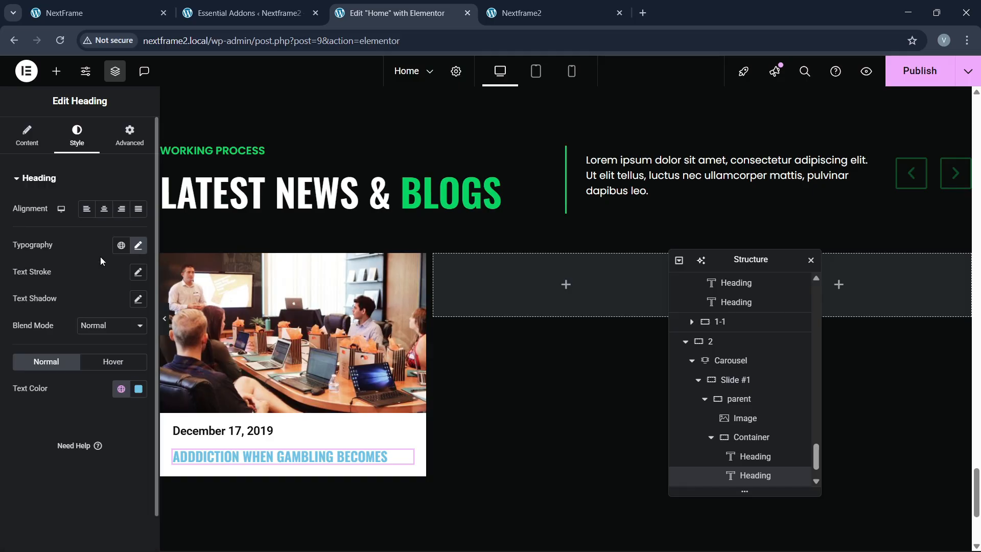
click(124, 392)
click(82, 352)
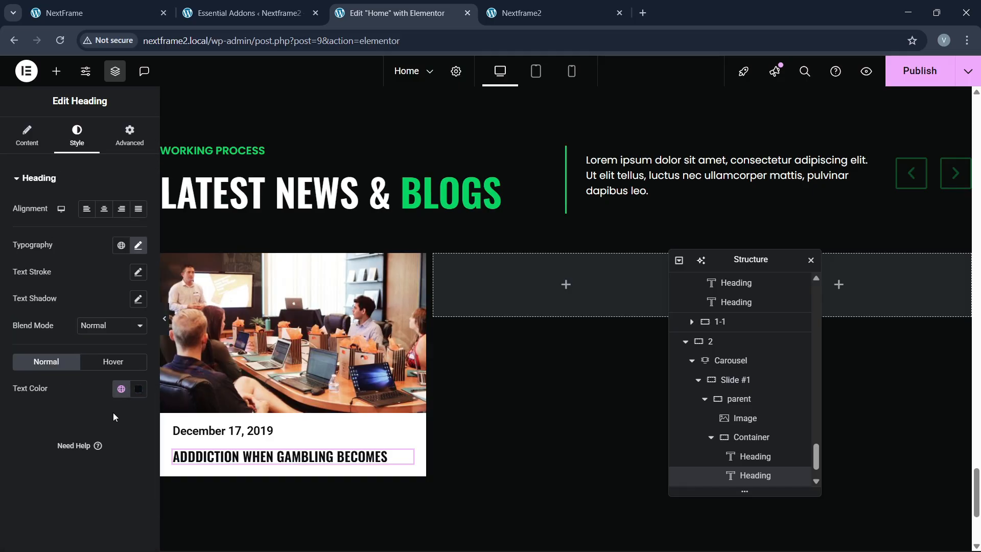
Step: Check the live site and reopen the Elements widget panel
click(120, 11)
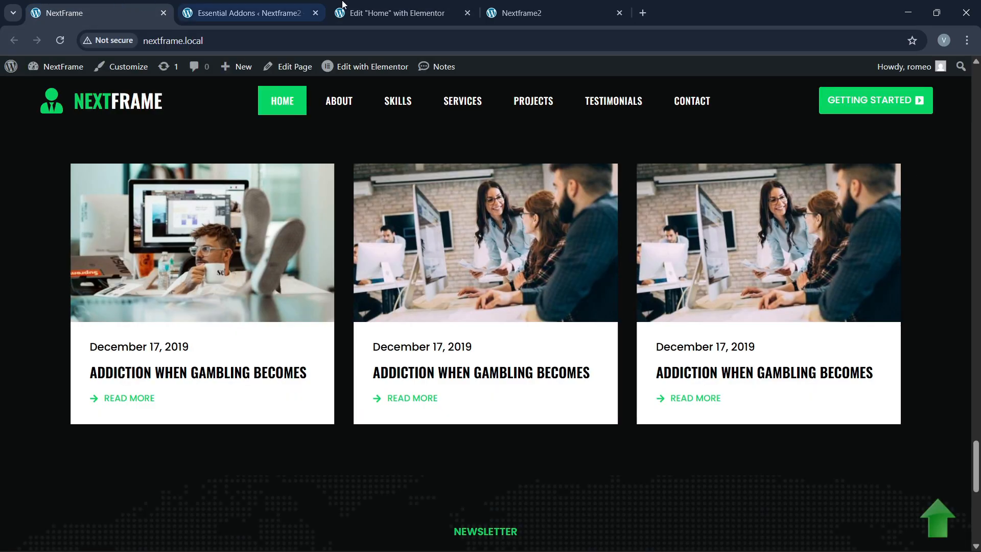
click(404, 13)
click(56, 71)
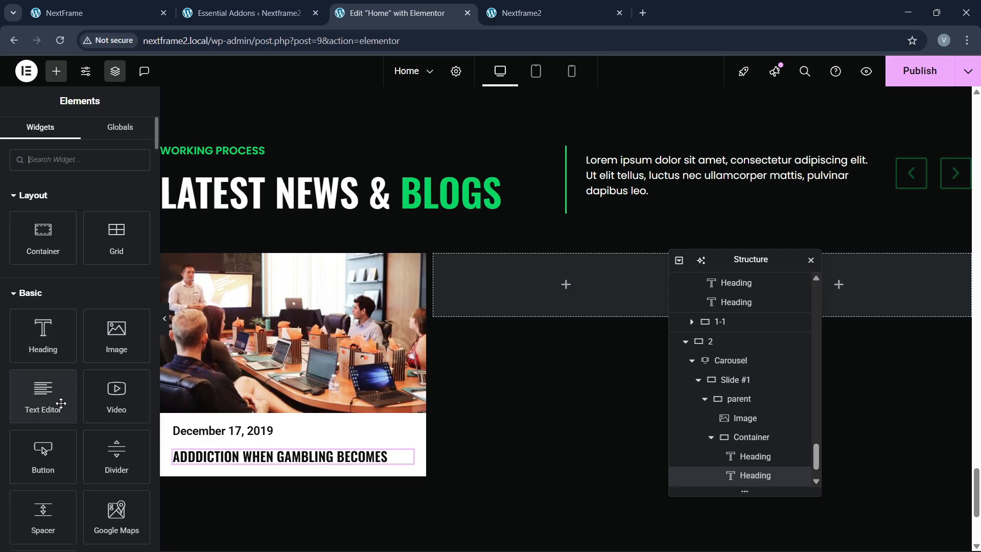
scroll(61, 403, down, 3)
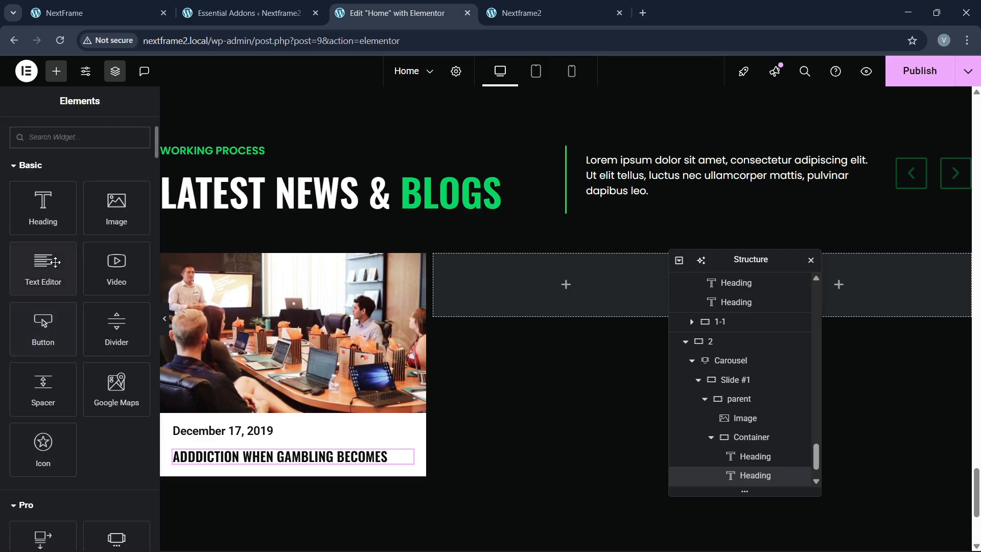
Step: Place an Icon List under the card heading and reduce it to a single item
scroll(63, 184, up, 3)
click(62, 163)
text(list)
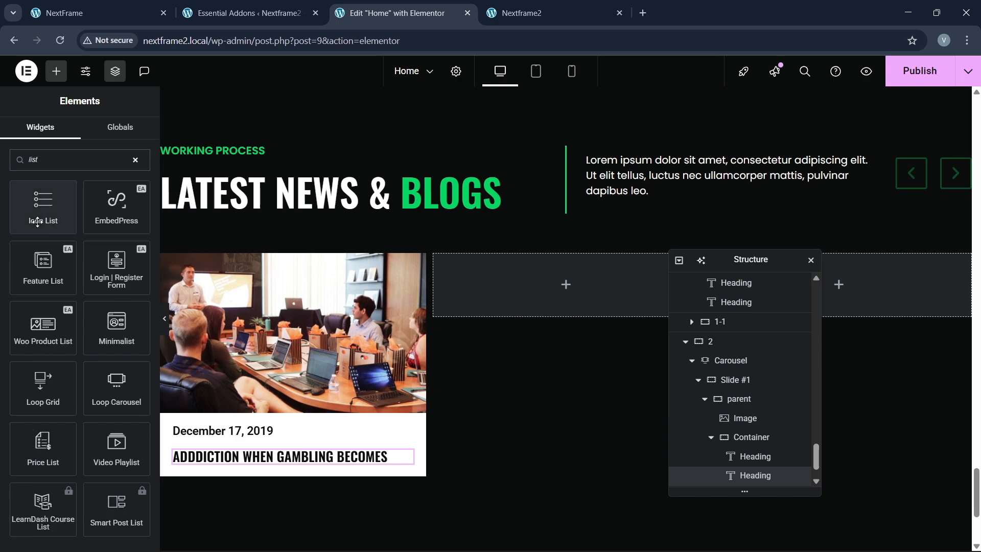
drag(42, 219, 293, 466)
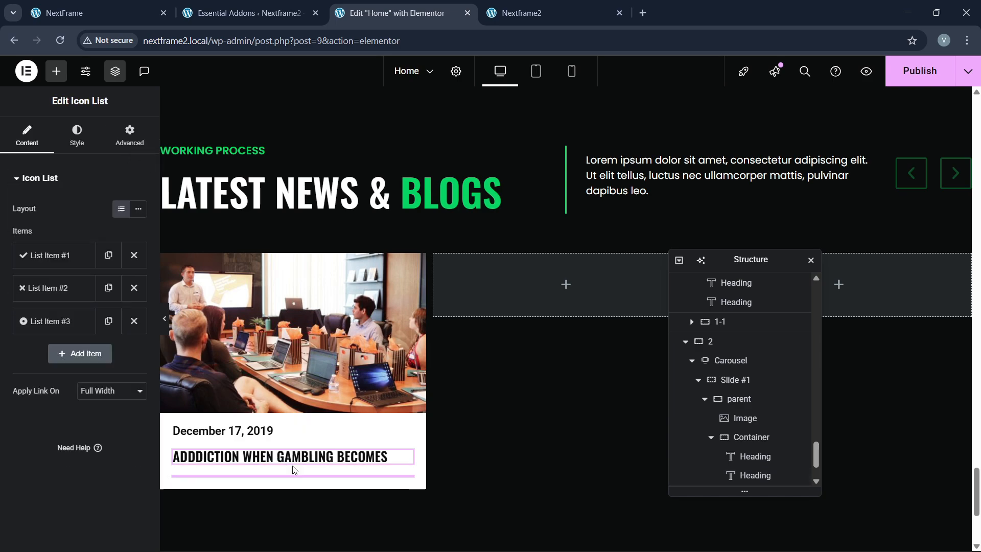
click(134, 288)
click(134, 287)
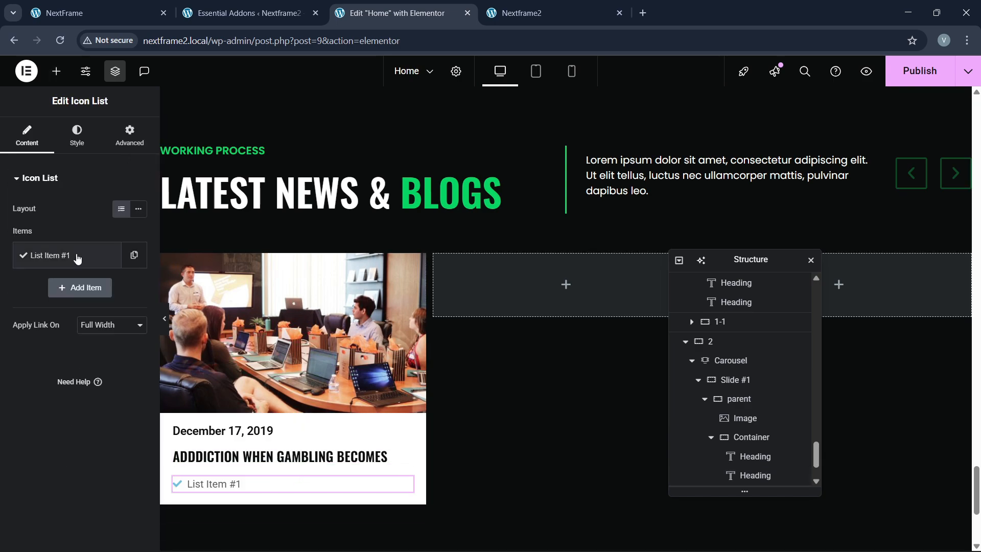
Step: Give the list item a right-arrow icon and the text 'Read More'
click(51, 255)
click(76, 372)
click(457, 126)
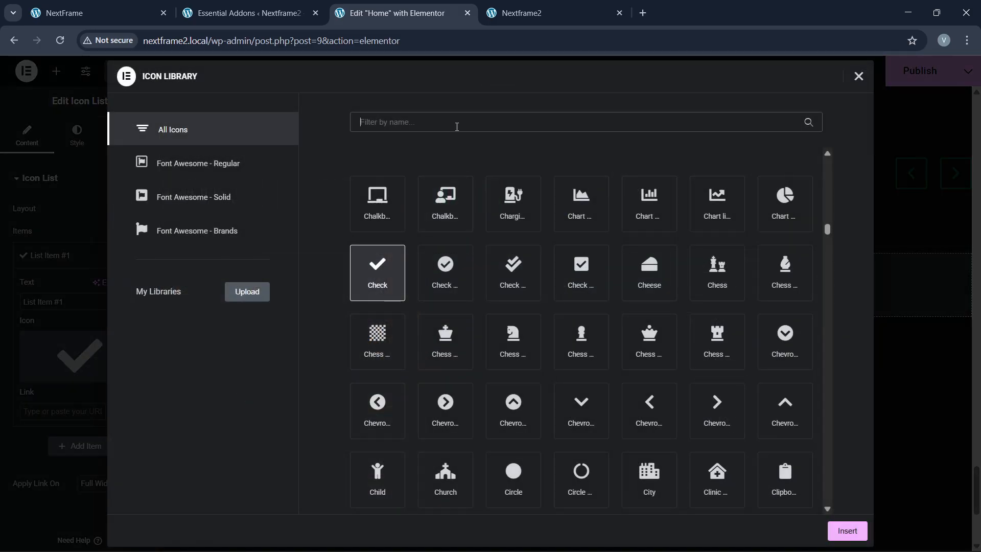
text(arrow)
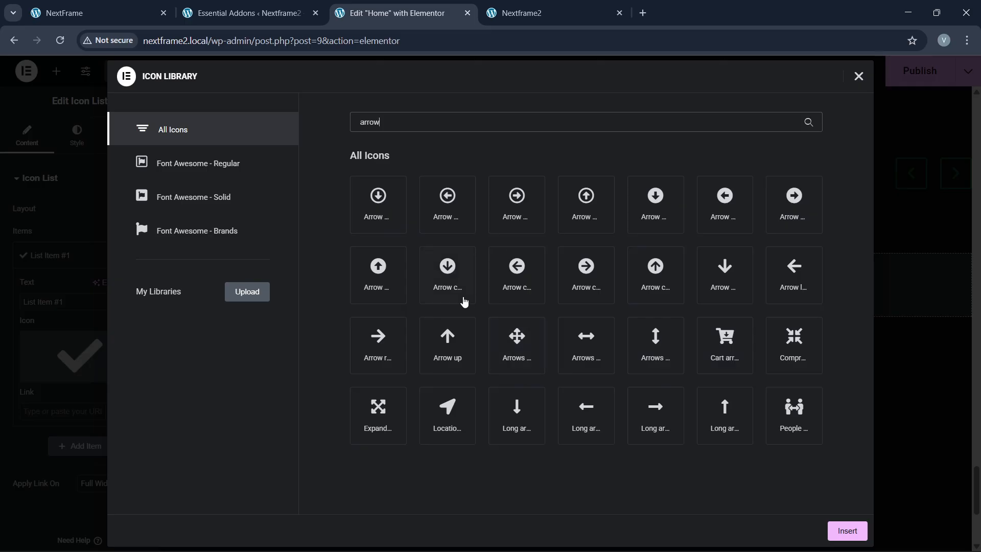
click(378, 333)
click(829, 531)
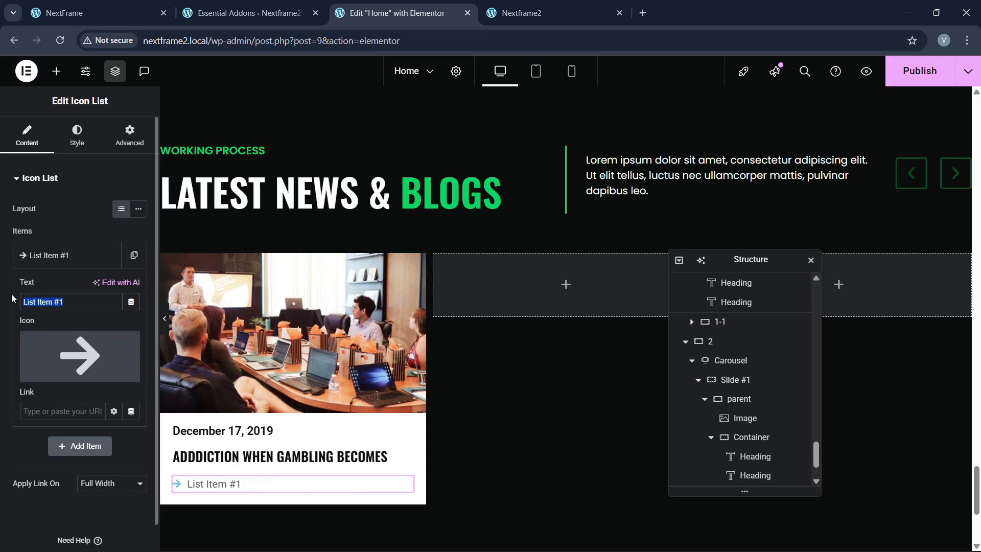
text(Read More)
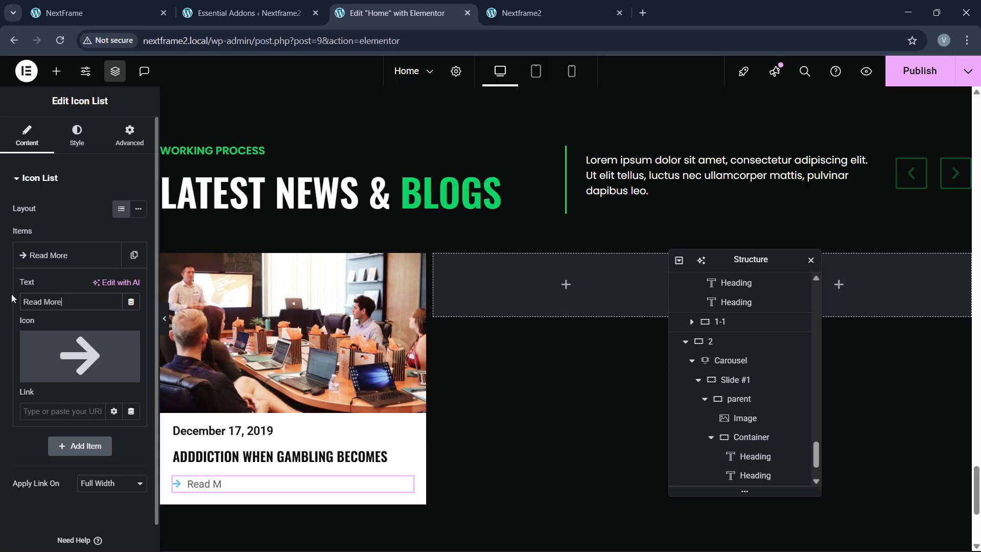
click(72, 255)
Step: Colour the Read More arrow icon and its text with the global green
click(76, 136)
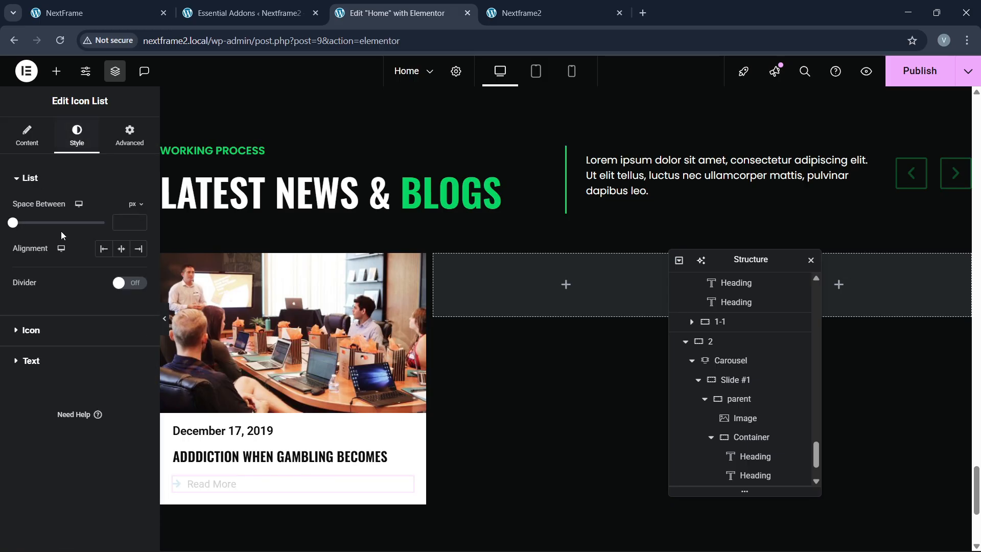
click(48, 331)
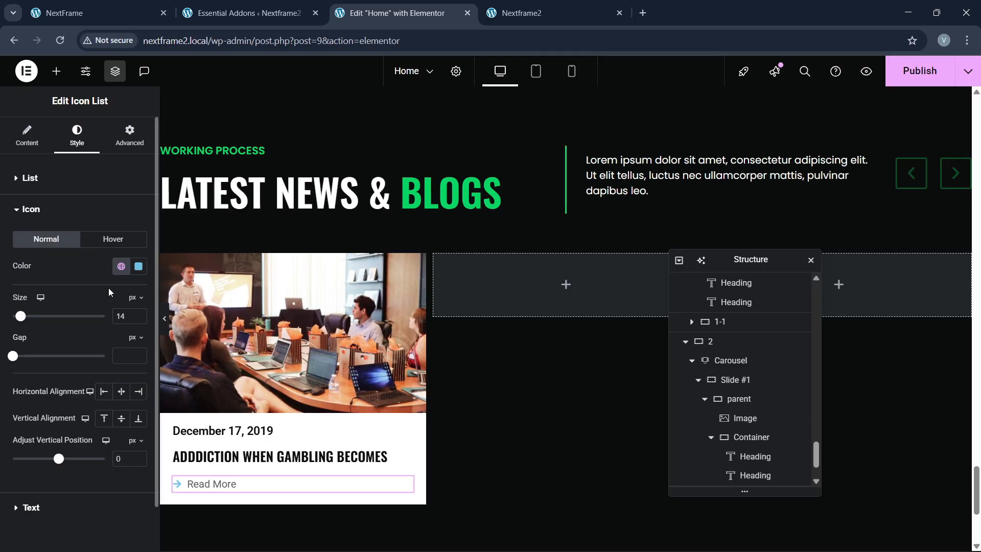
click(121, 266)
click(60, 427)
scroll(63, 432, down, 1)
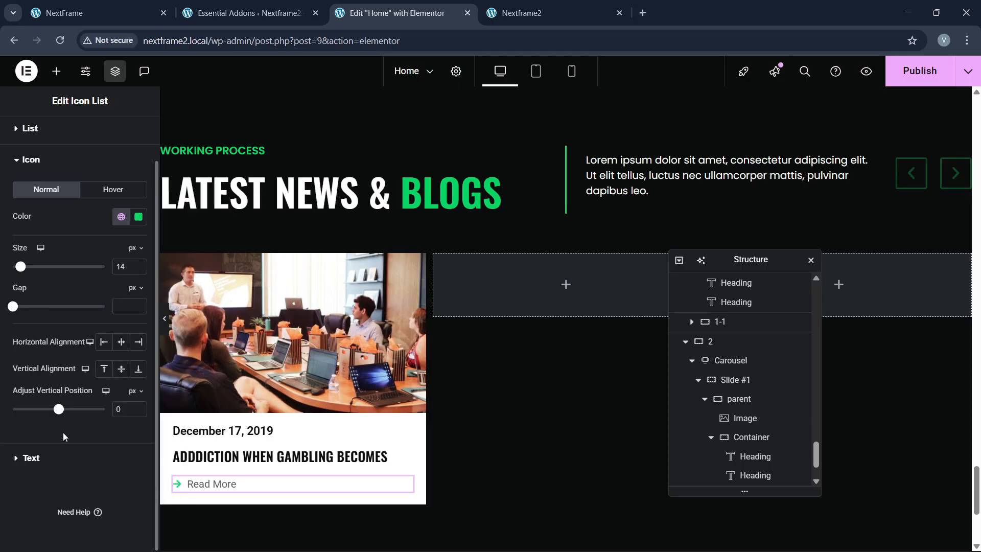
click(31, 458)
click(123, 347)
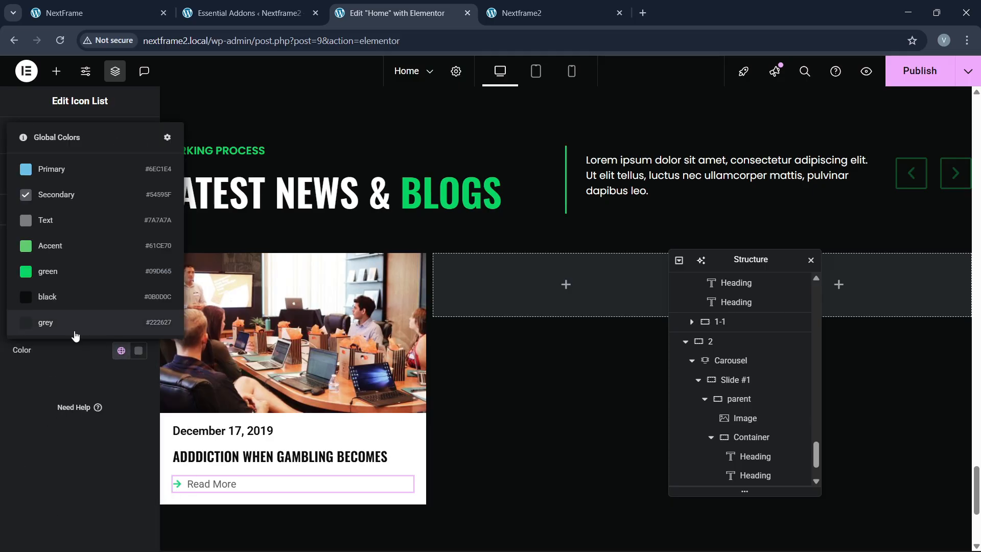
click(61, 271)
Step: Set the Read More typography to uppercase, 14 px, weight 500 (Medium)
click(135, 274)
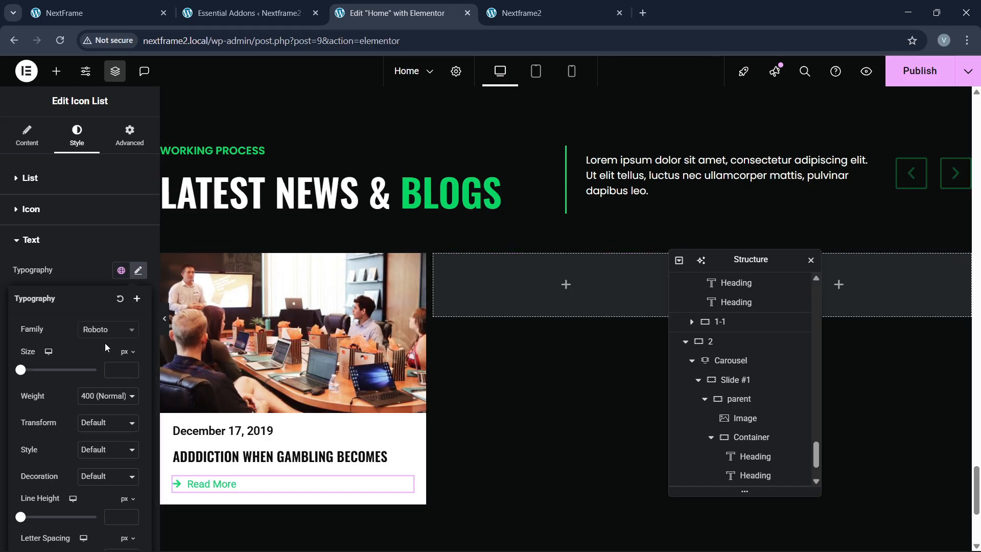
click(95, 422)
click(96, 449)
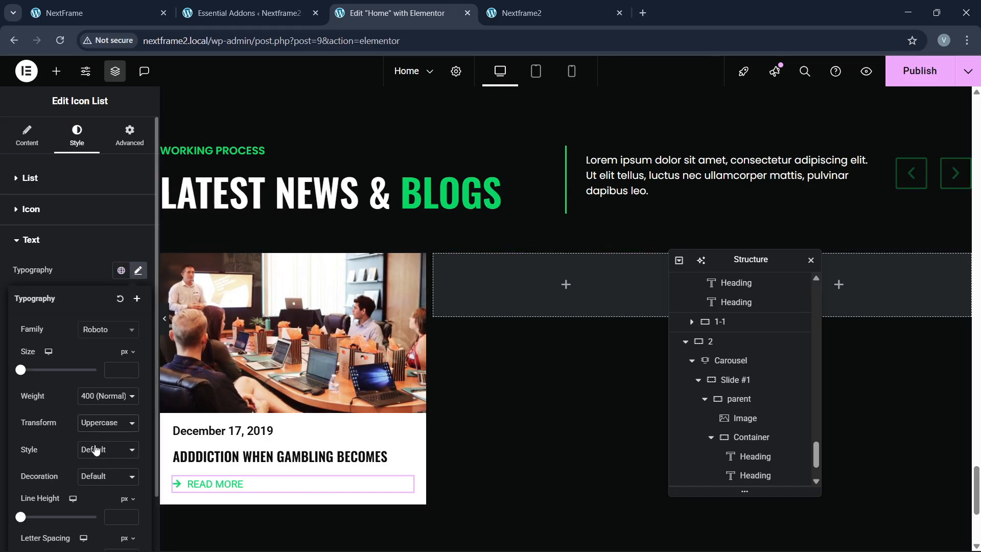
click(130, 366)
click(130, 371)
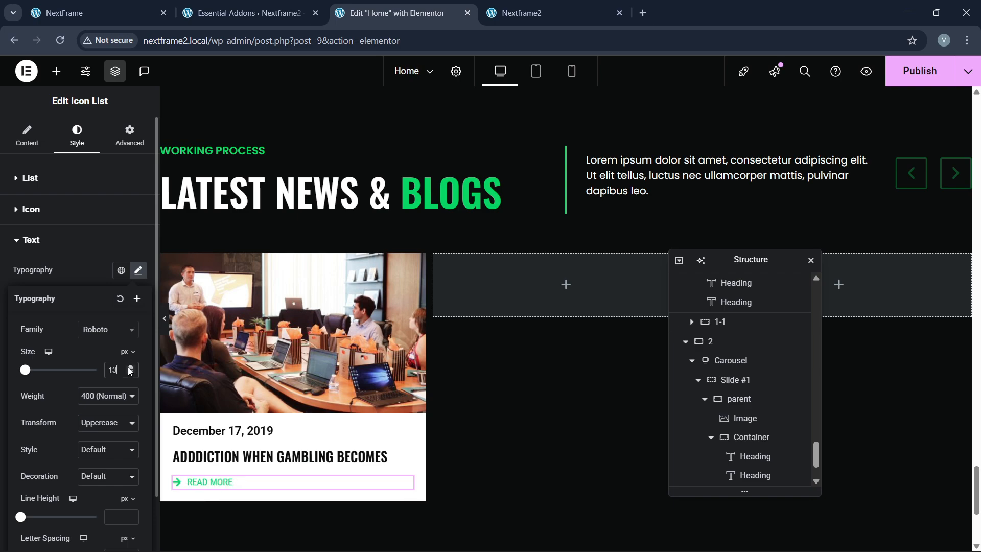
click(129, 368)
click(106, 397)
click(102, 276)
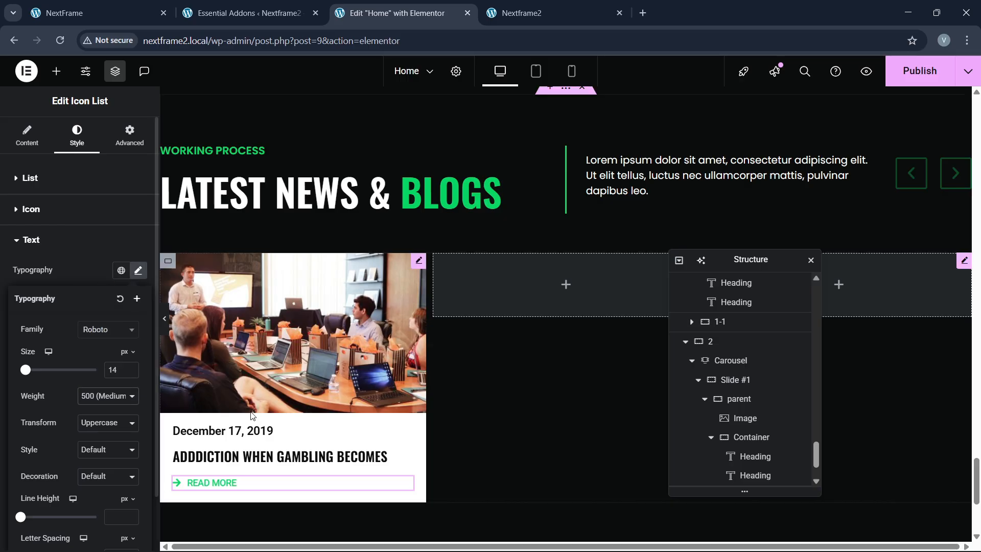
click(88, 5)
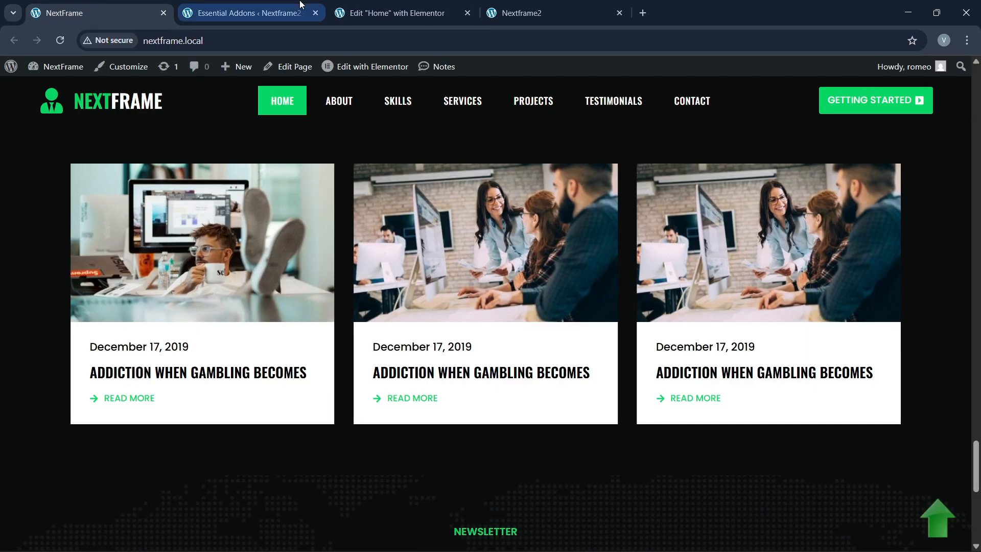
click(396, 13)
scroll(727, 406, up, 2)
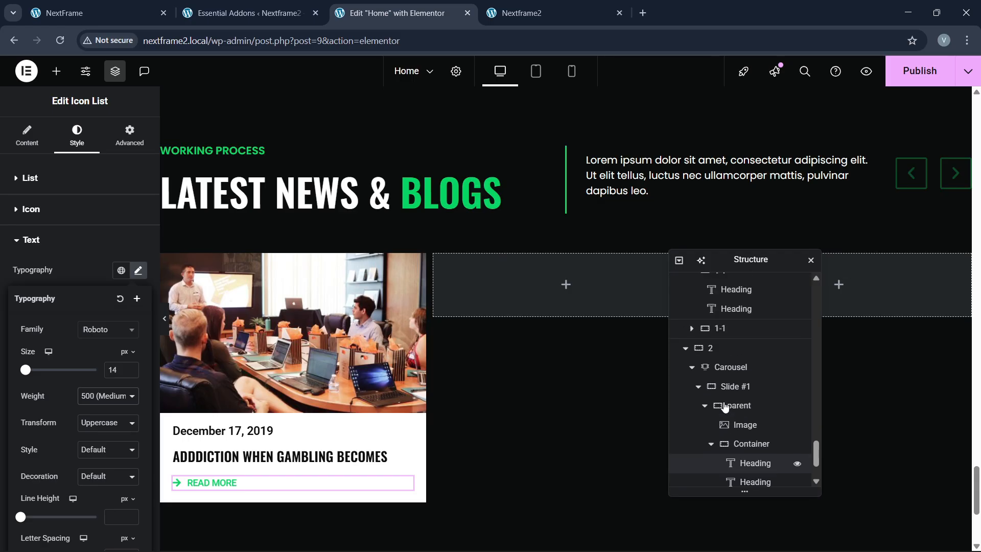
Step: Delete the extra carousel slides and duplicate the finished card slide into four copies
click(729, 371)
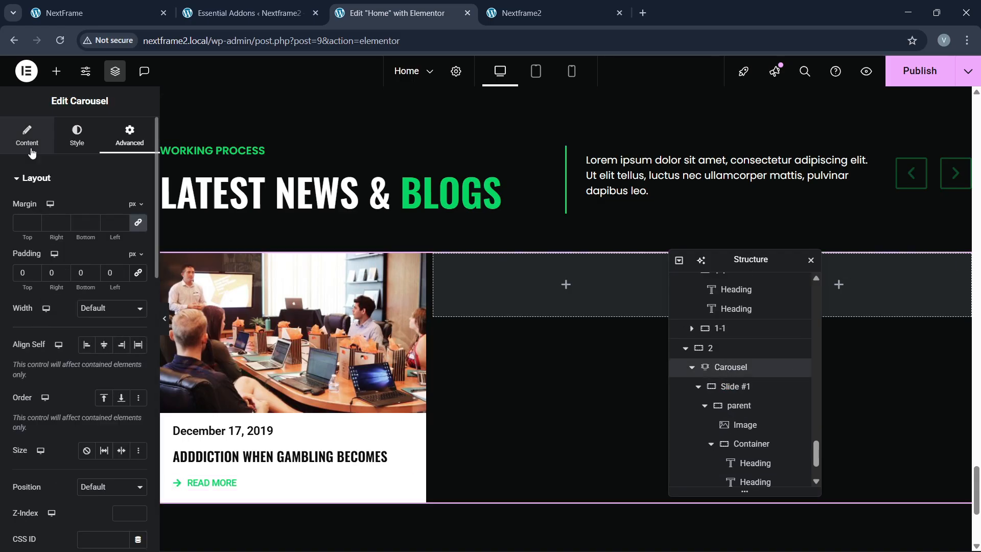
click(27, 135)
click(133, 299)
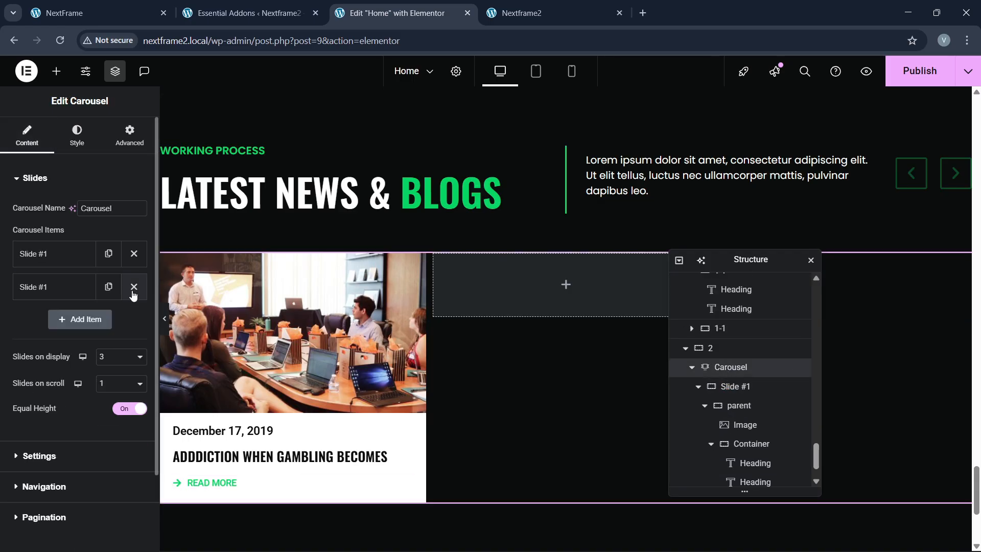
click(133, 290)
click(126, 263)
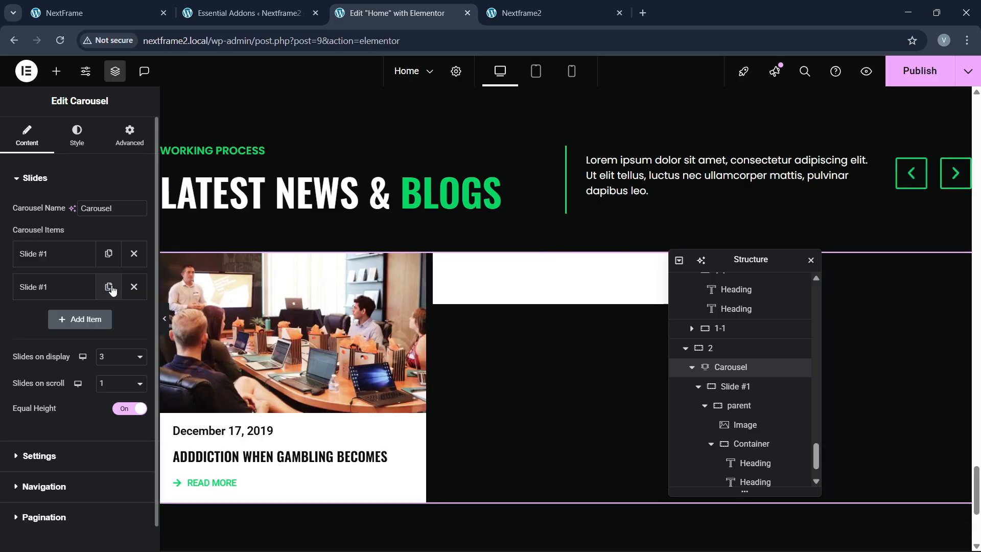
click(112, 291)
click(109, 321)
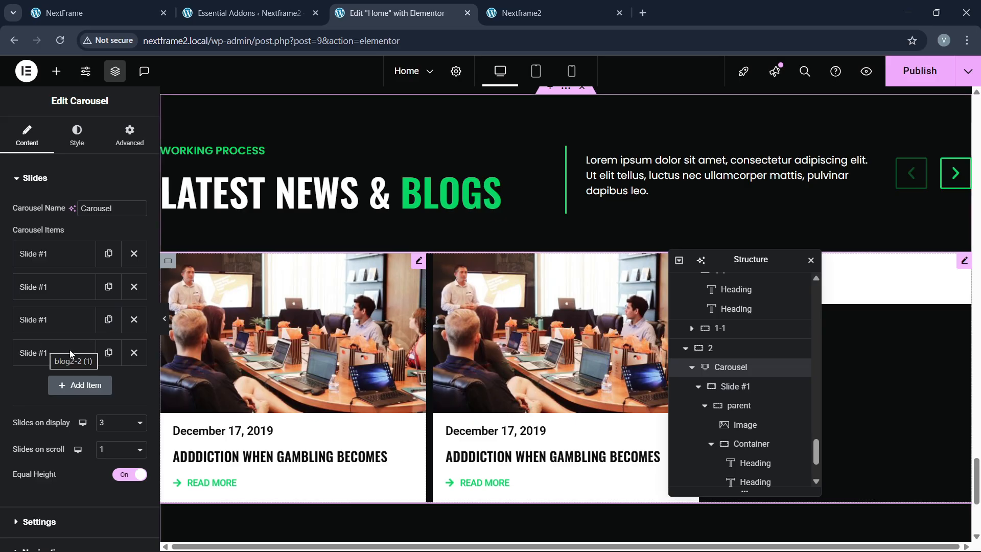
Step: Set the carousel's gap between slides to 30 px and view the live NextFrame site
scroll(70, 352, down, 3)
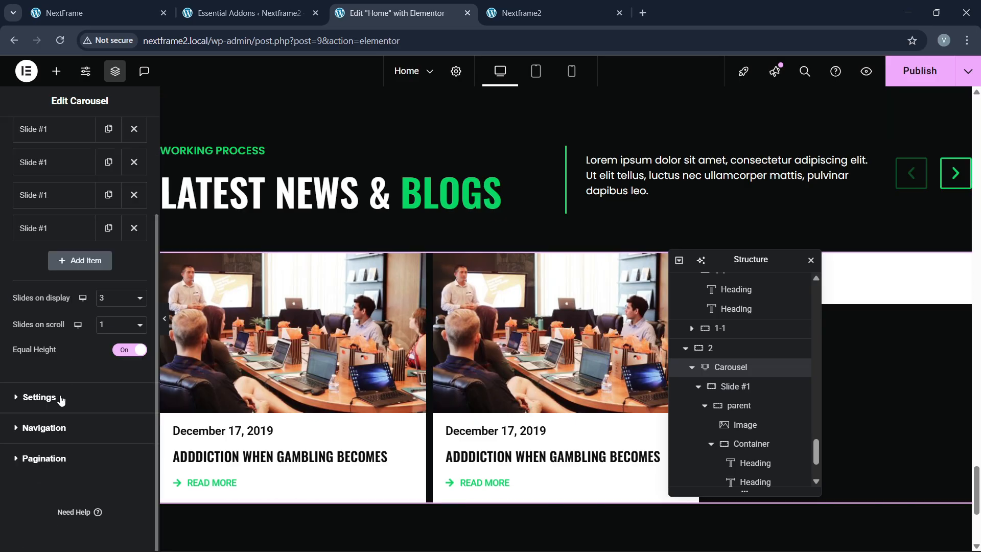
scroll(84, 270, up, 1)
scroll(79, 240, up, 1)
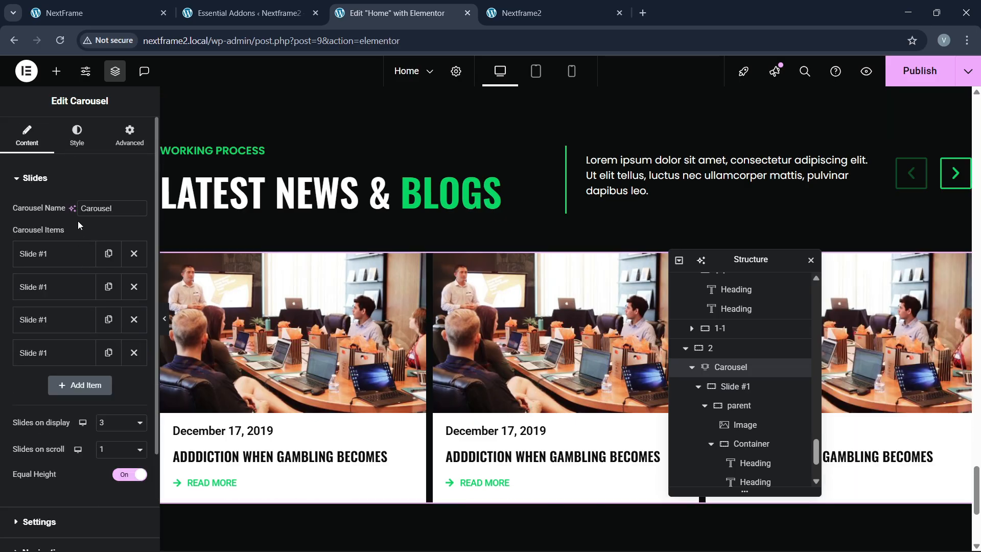
click(77, 153)
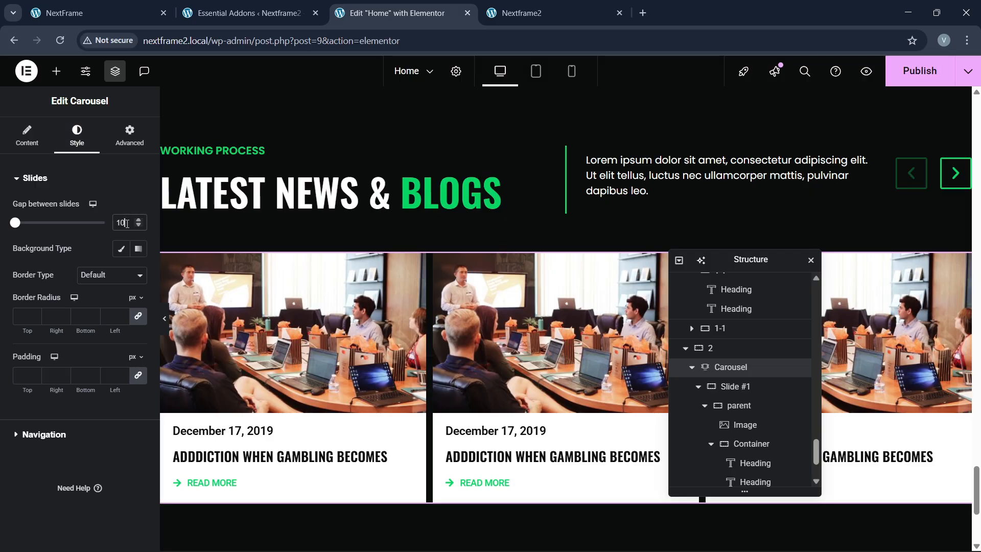
text(30)
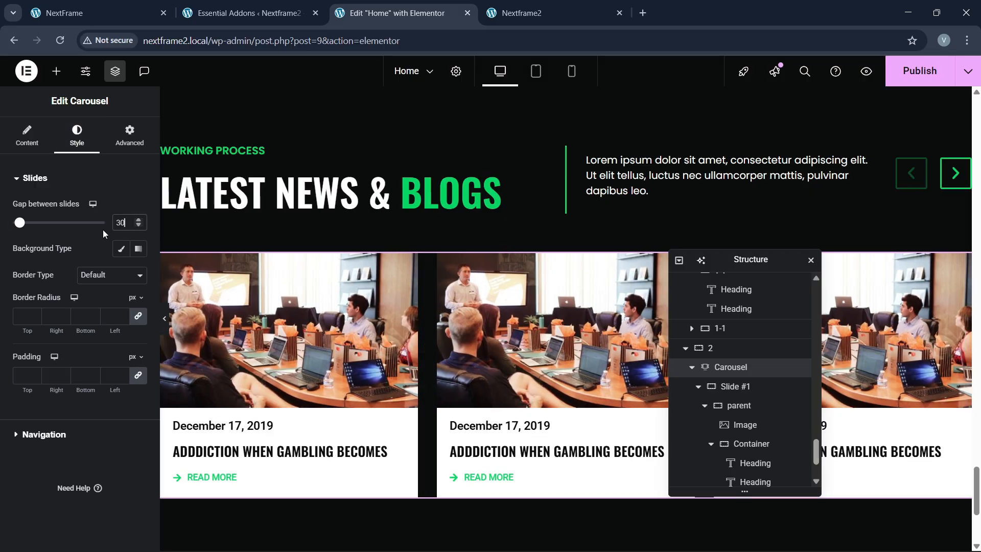
scroll(398, 347, down, 3)
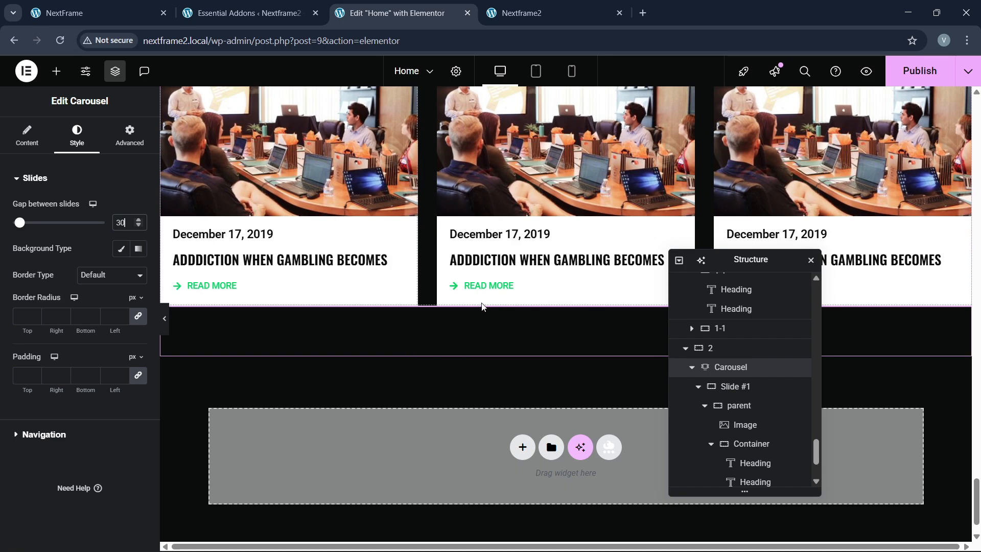
scroll(406, 352, up, 2)
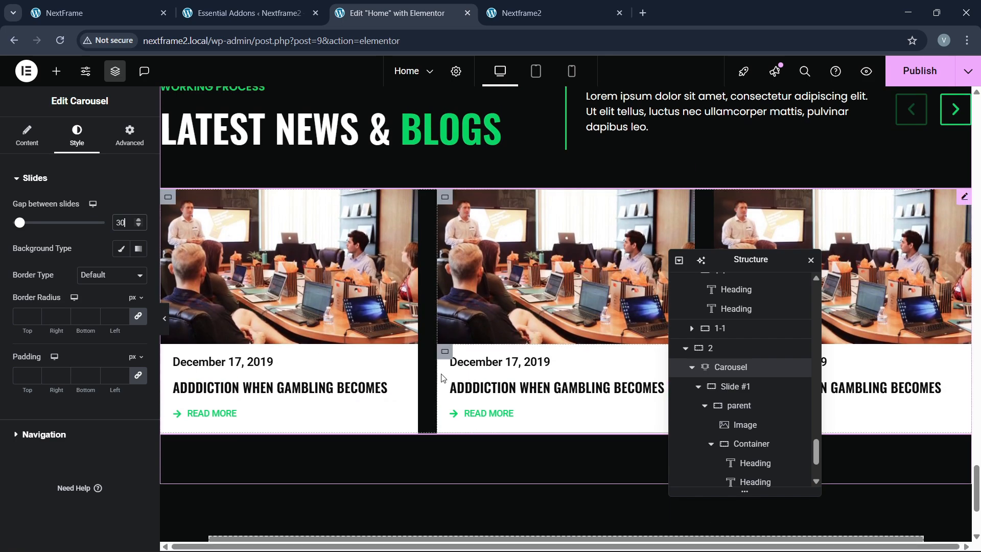
scroll(442, 378, up, 1)
scroll(442, 378, down, 2)
click(171, 4)
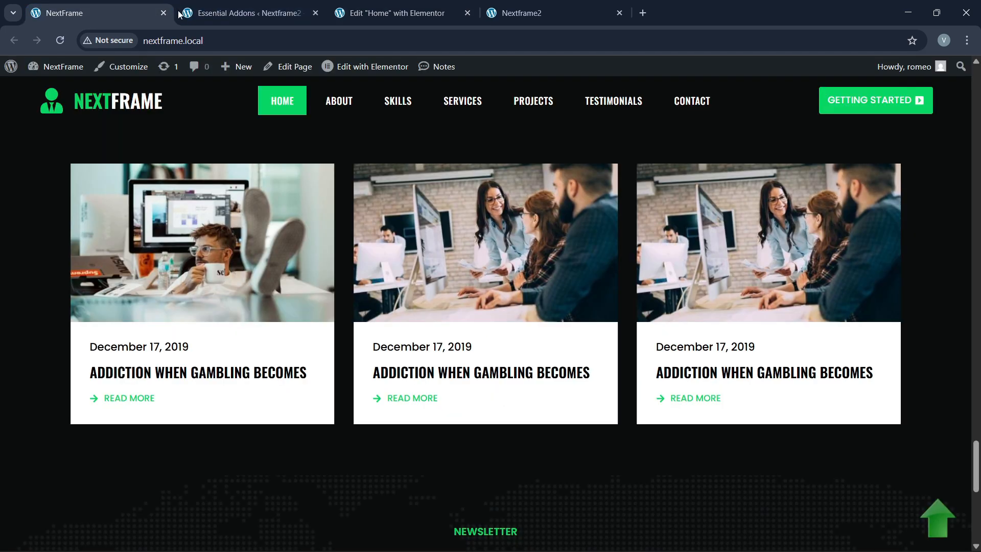
Step: Swap the first blog card's image for the blog4-1 photo of the man with feet up
click(392, 5)
click(302, 256)
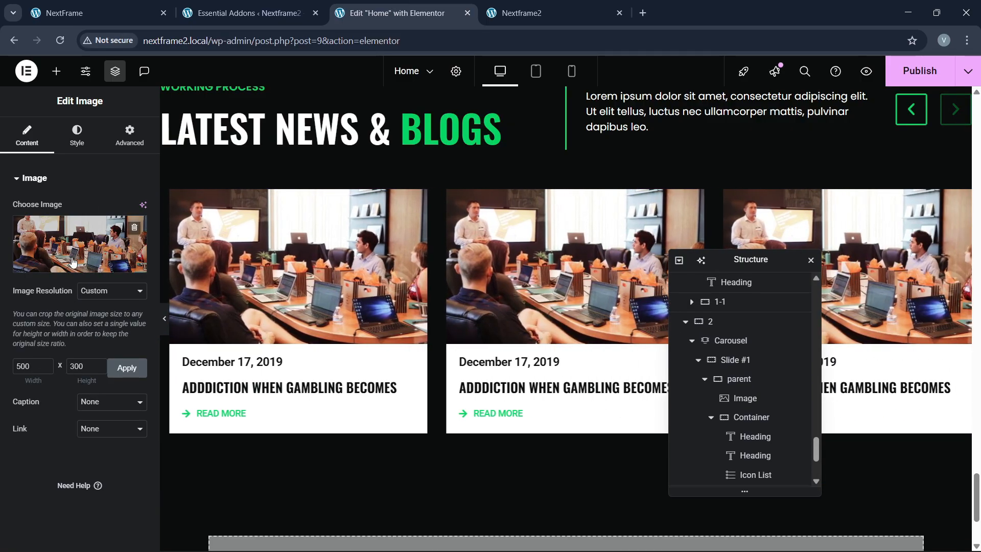
click(73, 262)
scroll(428, 361, down, 4)
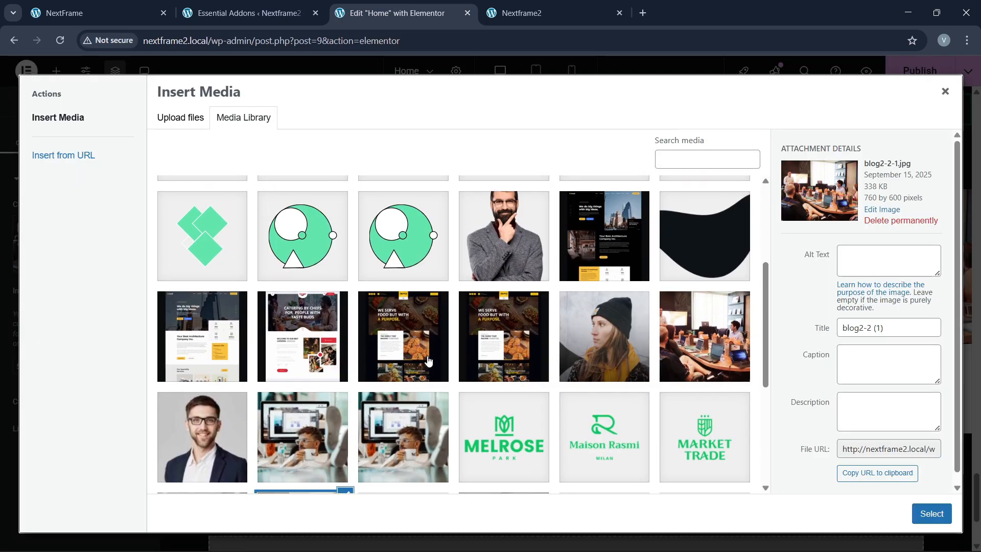
click(292, 466)
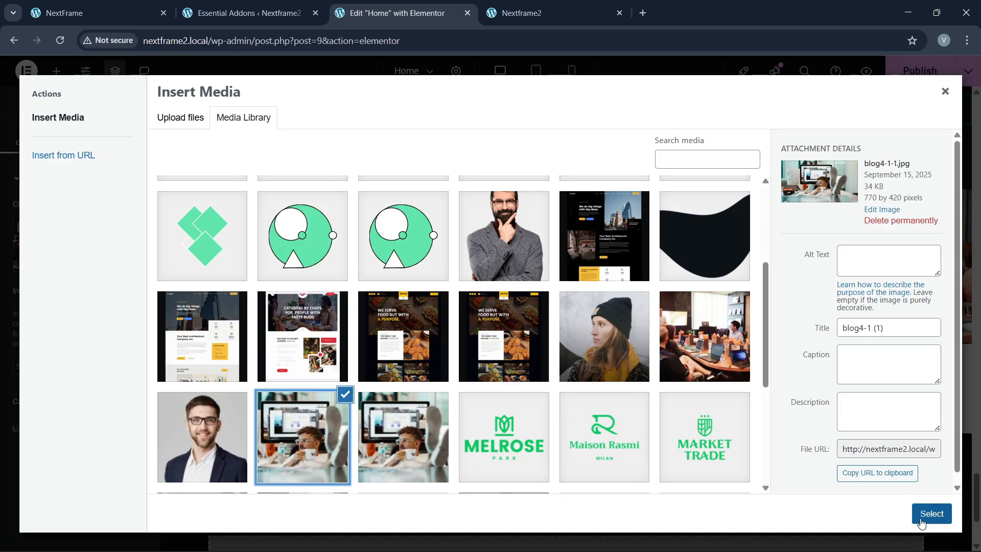
click(932, 513)
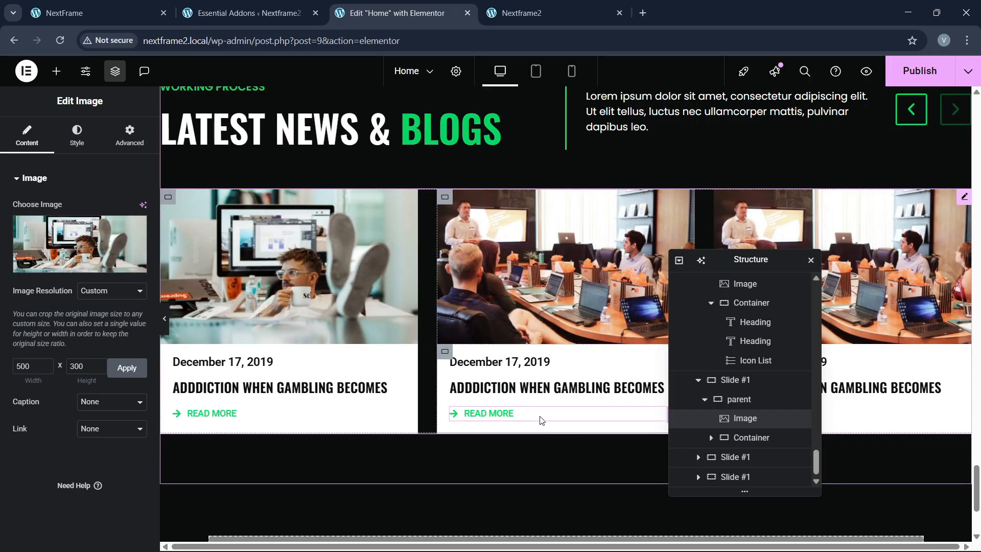
scroll(549, 378, up, 1)
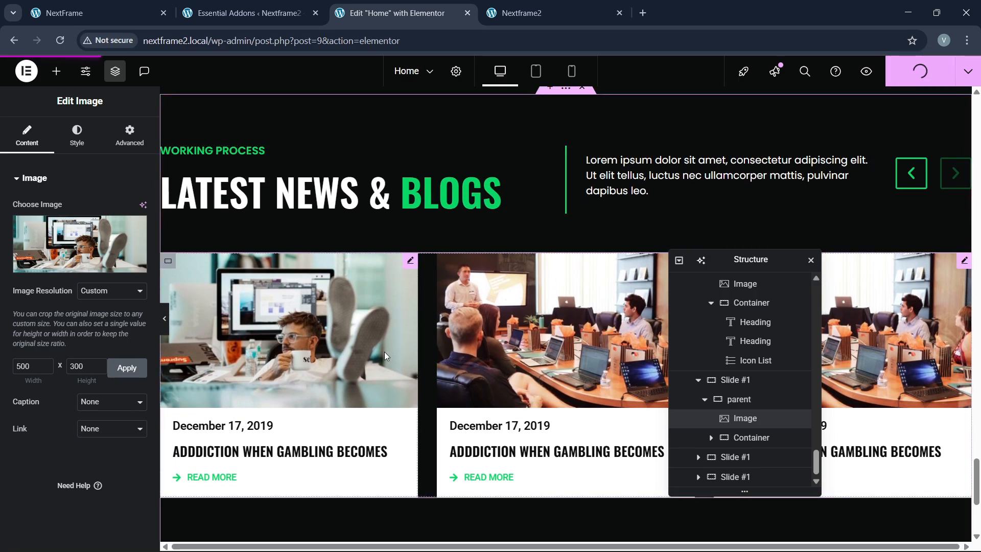
click(532, 13)
click(330, 40)
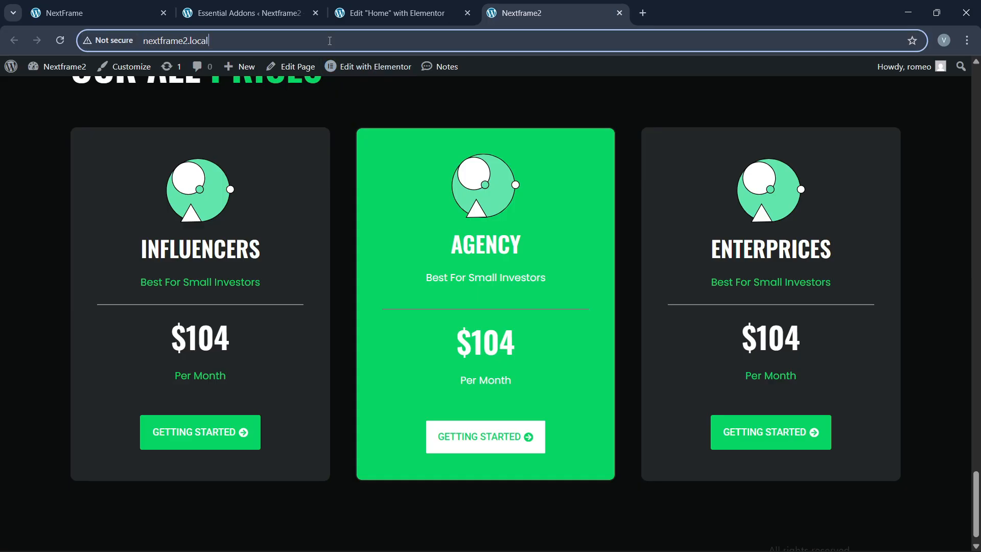
key(Return)
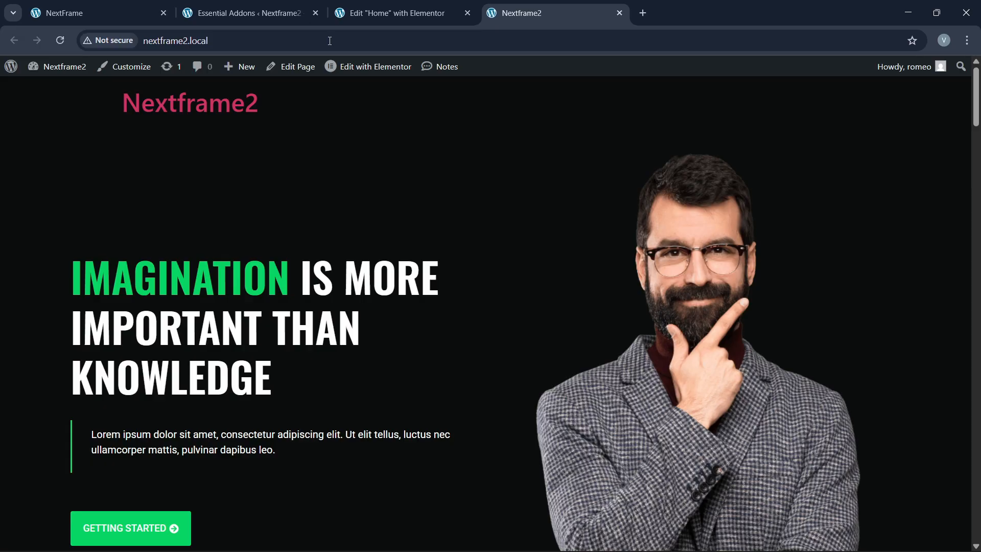
scroll(368, 307, down, 9)
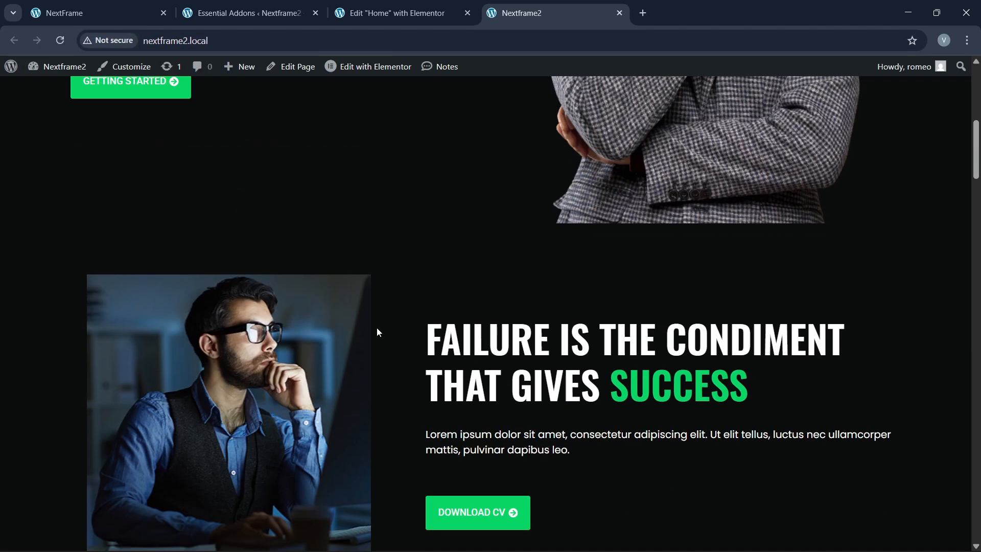
scroll(377, 332, down, 18)
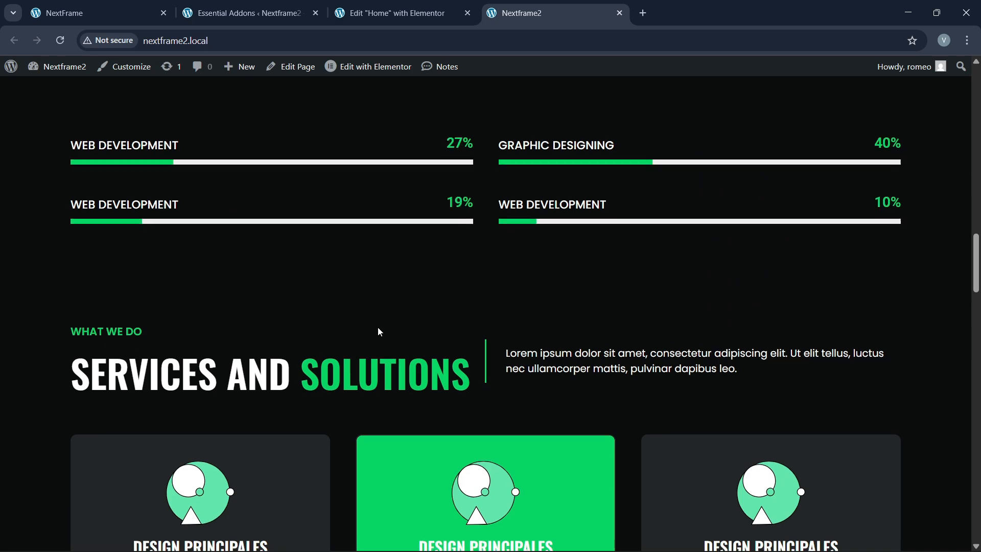
scroll(380, 332, down, 20)
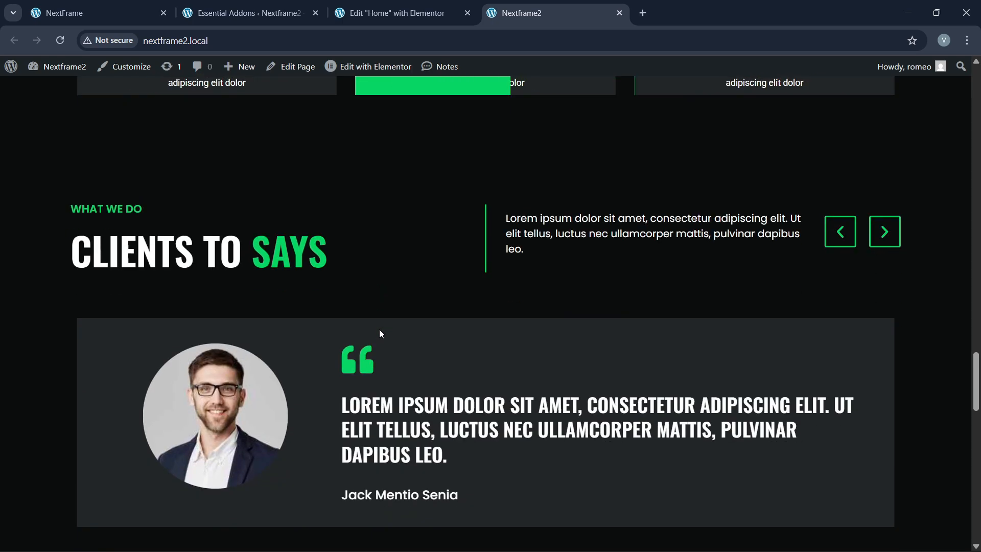
scroll(380, 333, down, 20)
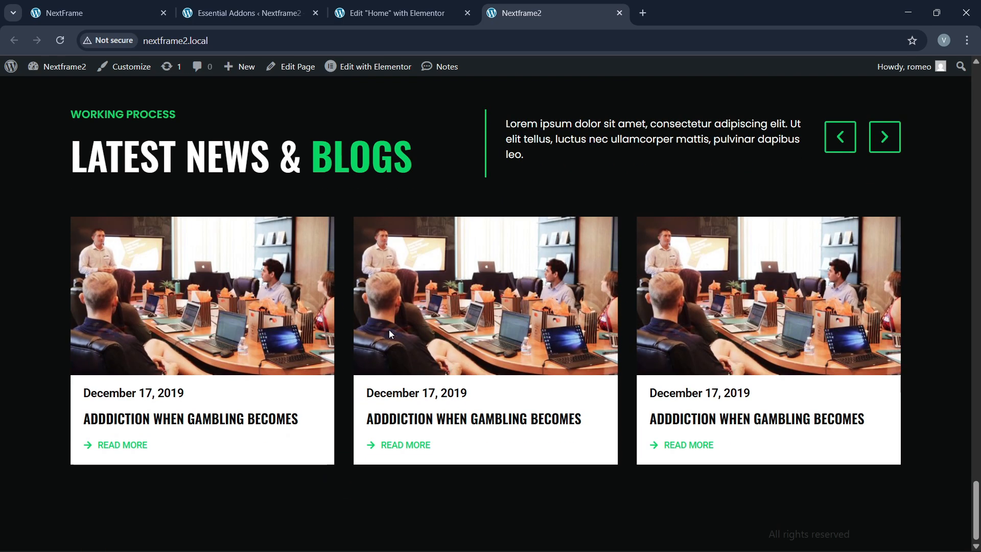
scroll(578, 371, up, 2)
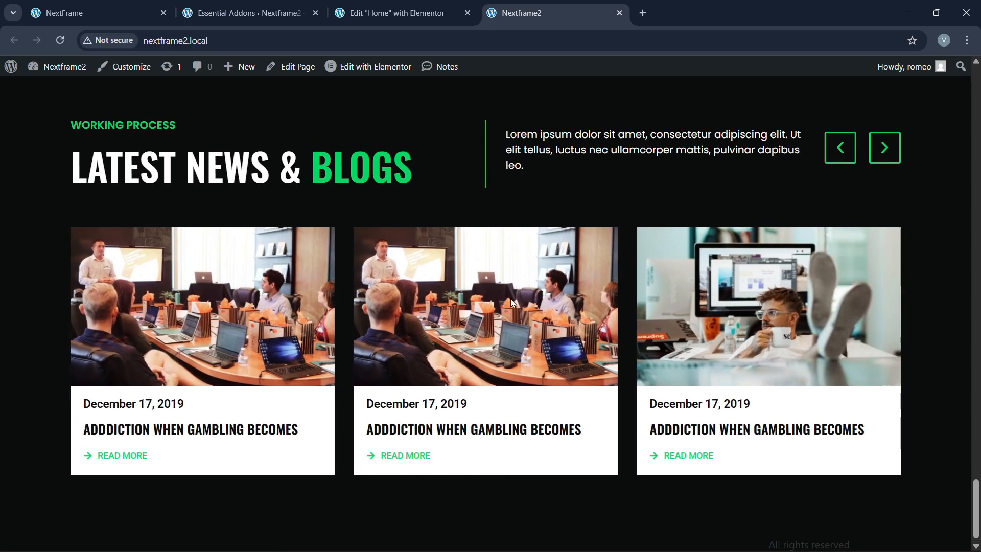
click(887, 275)
click(838, 271)
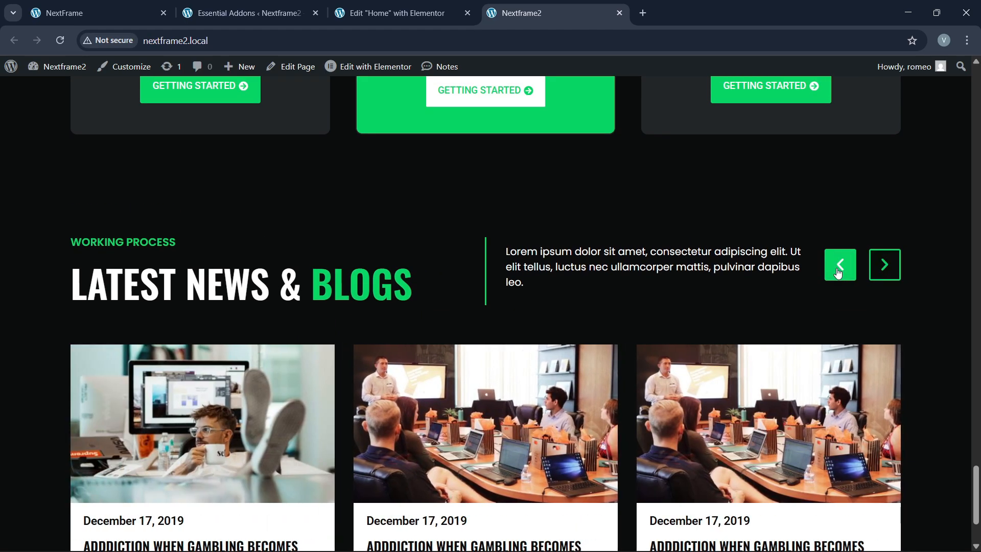
click(840, 270)
click(121, 6)
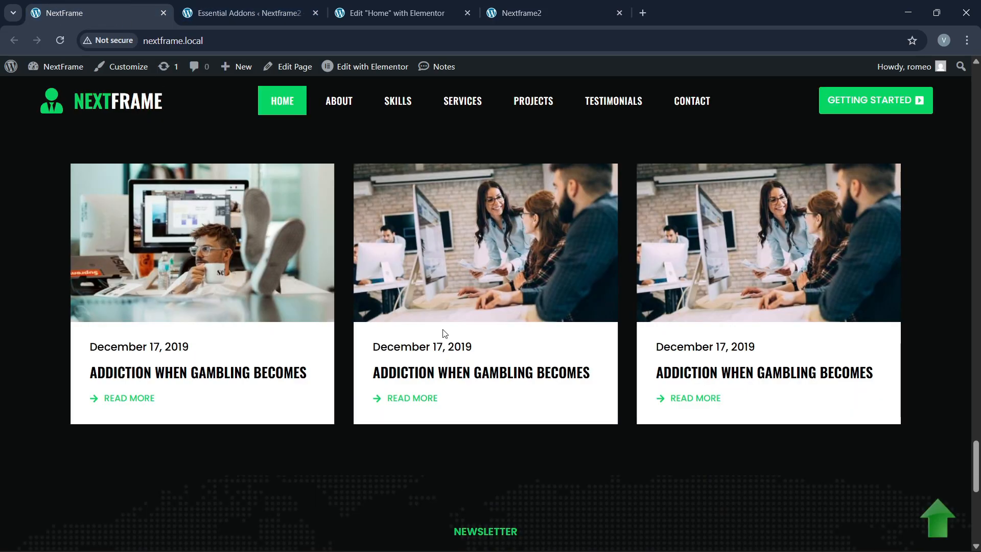
scroll(460, 322, down, 8)
scroll(459, 321, up, 1)
scroll(460, 322, up, 1)
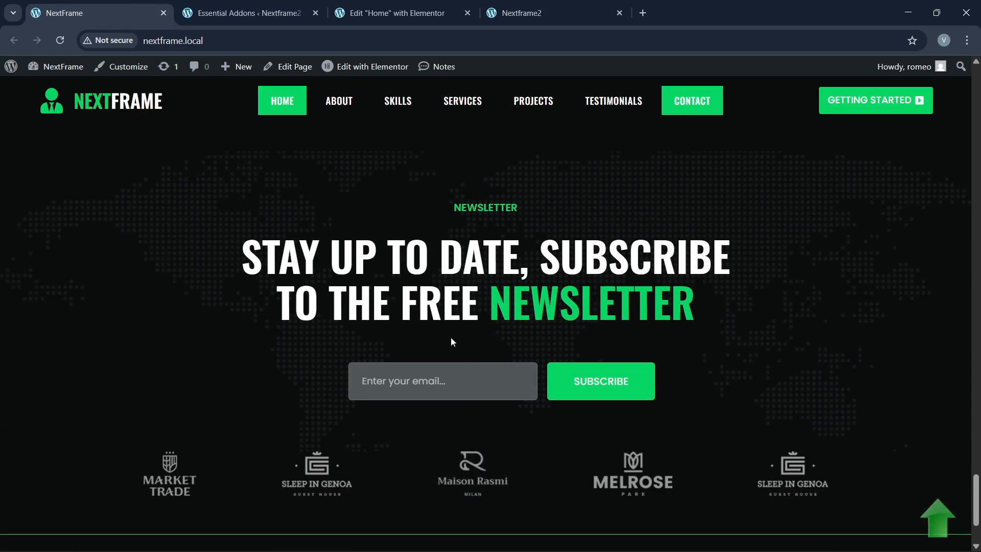
scroll(425, 348, up, 2)
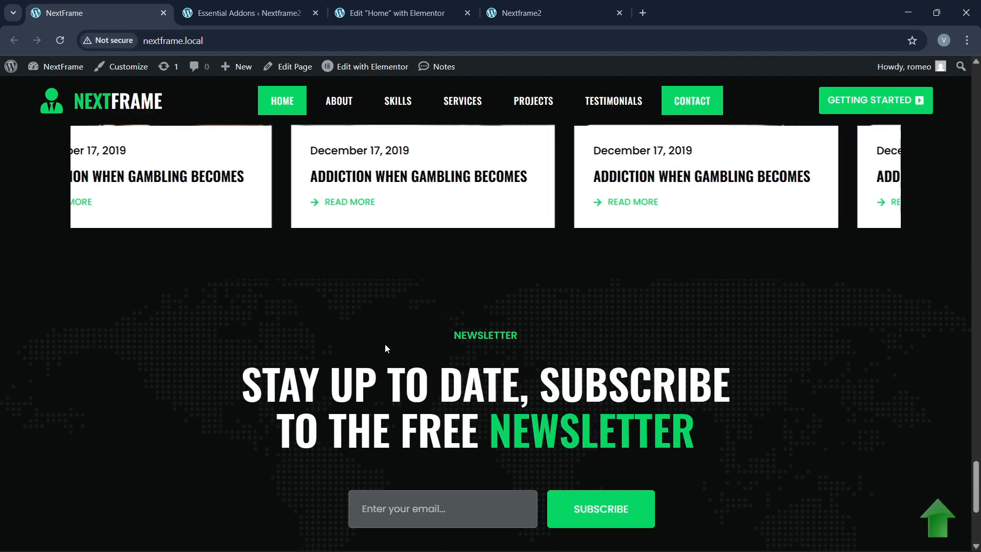
click(390, 13)
Step: Add a single empty flexbox container below the blog carousel
scroll(493, 372, down, 1)
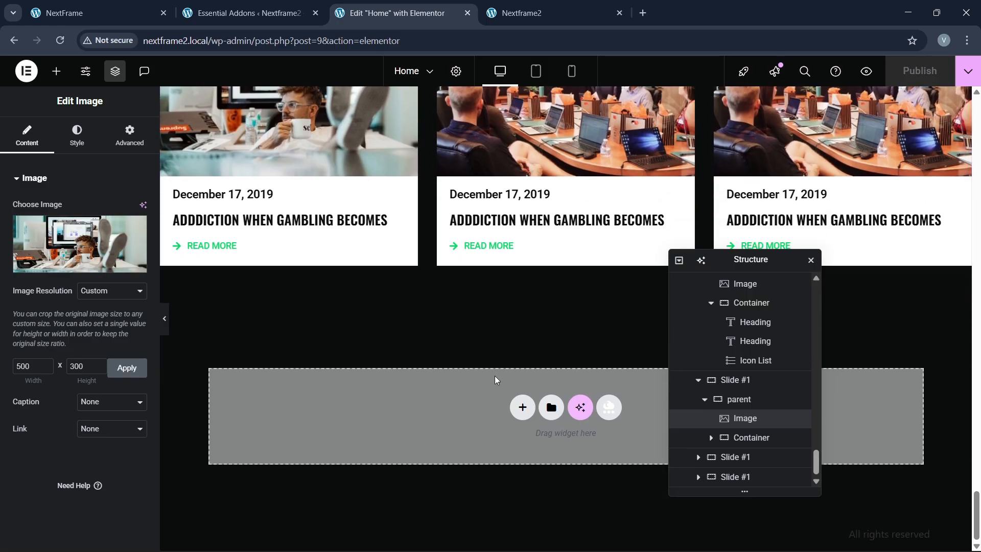
click(523, 406)
click(526, 448)
click(417, 440)
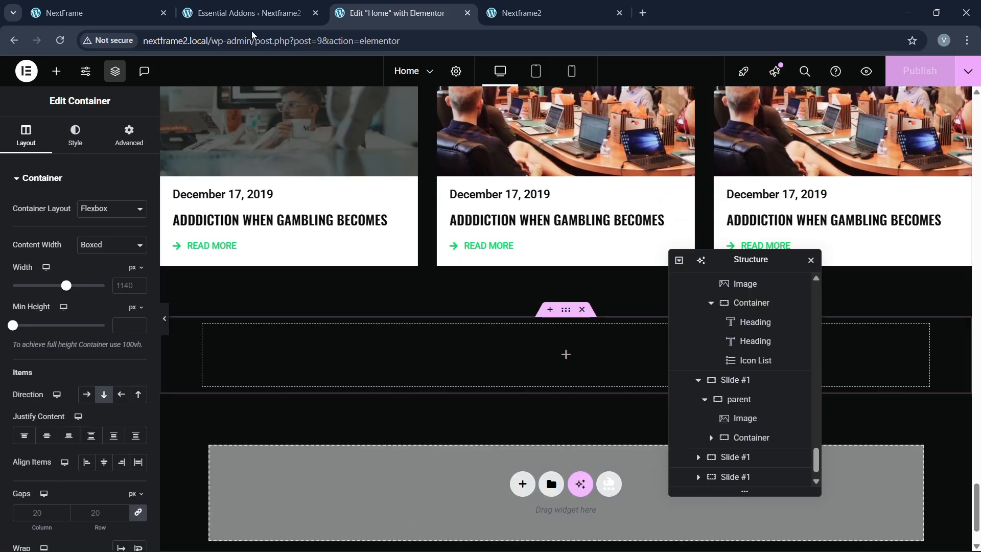
click(157, 4)
scroll(437, 332, down, 5)
scroll(436, 329, up, 3)
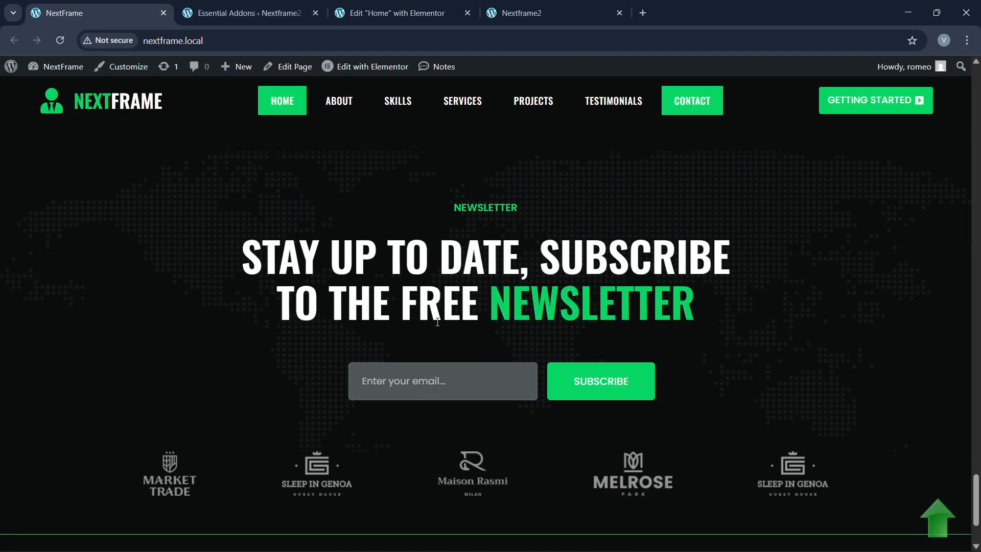
click(430, 4)
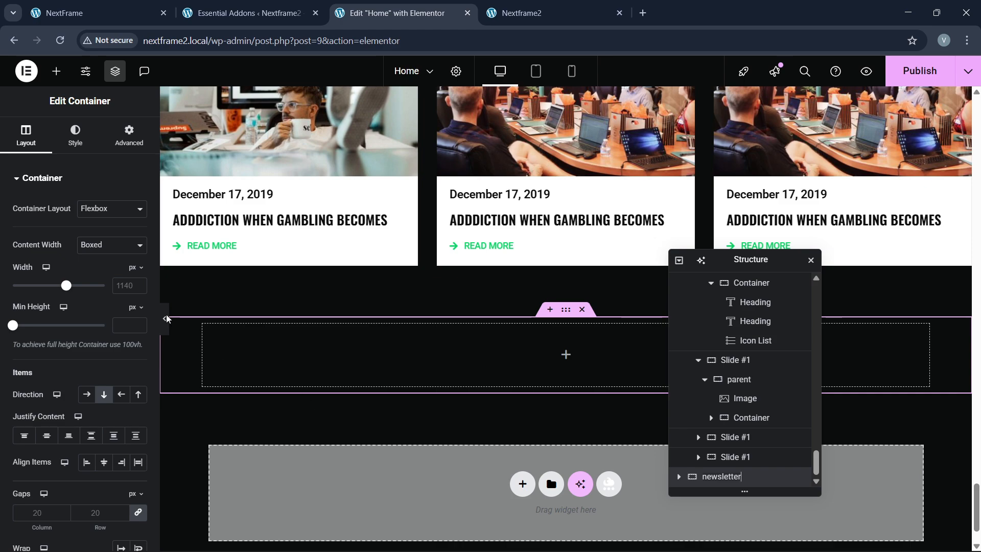
Step: Set the container width to 1300 and its top and bottom padding to 80 px
click(129, 285)
text(1300)
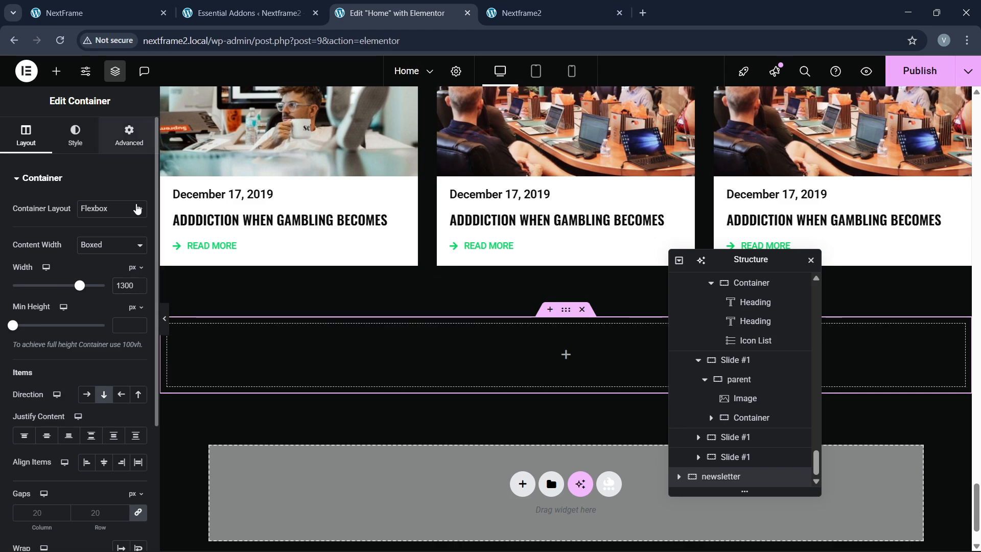
click(130, 136)
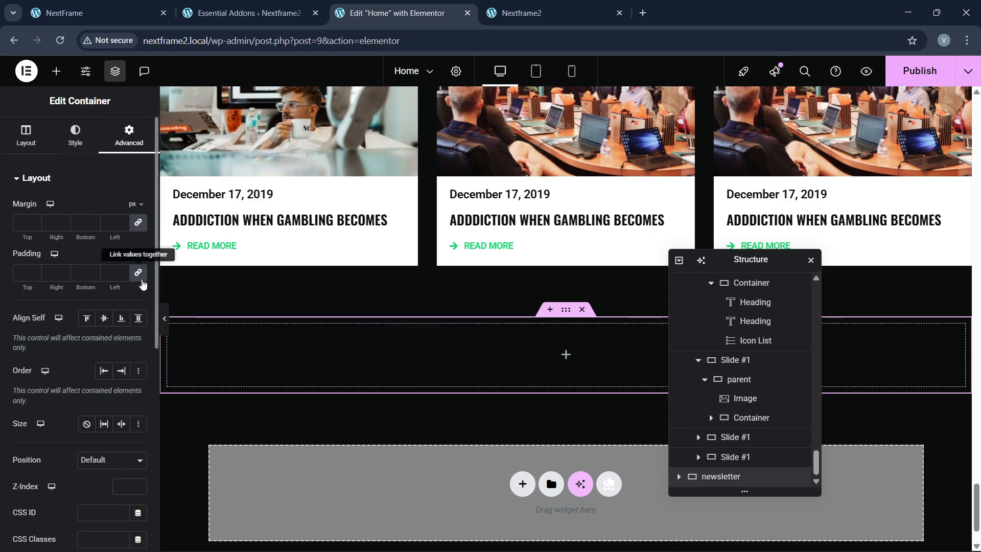
click(139, 275)
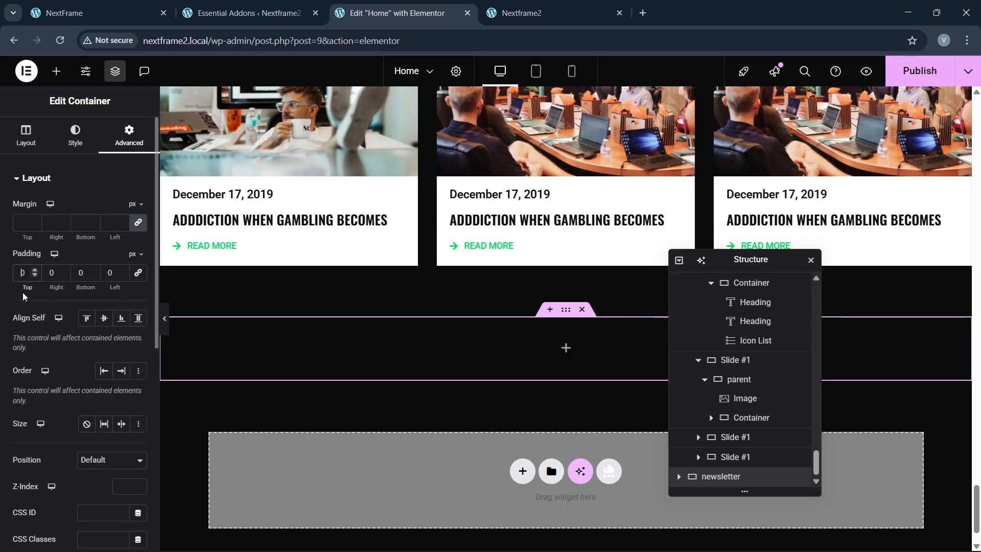
text(8)
click(75, 275)
text(8)
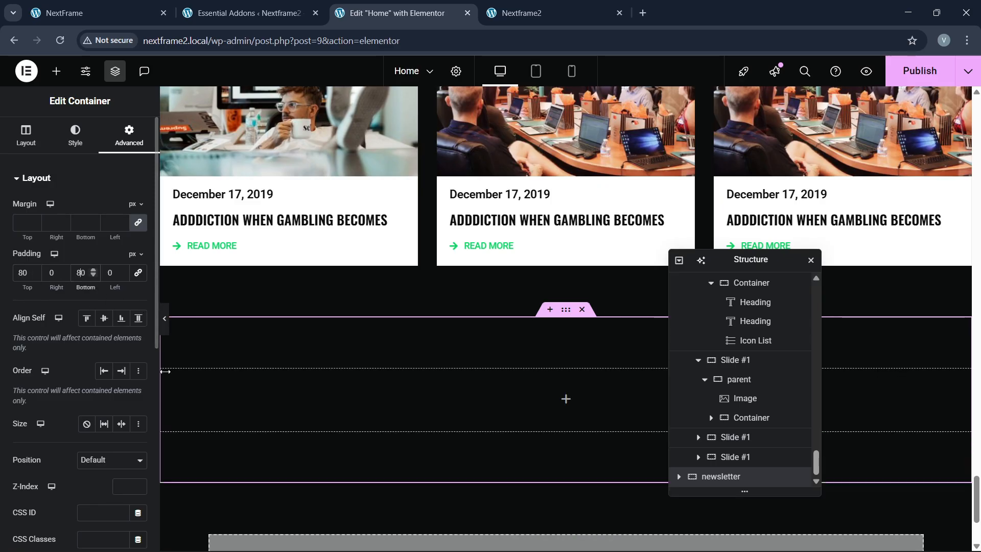
click(72, 11)
click(356, 4)
scroll(470, 255, up, 5)
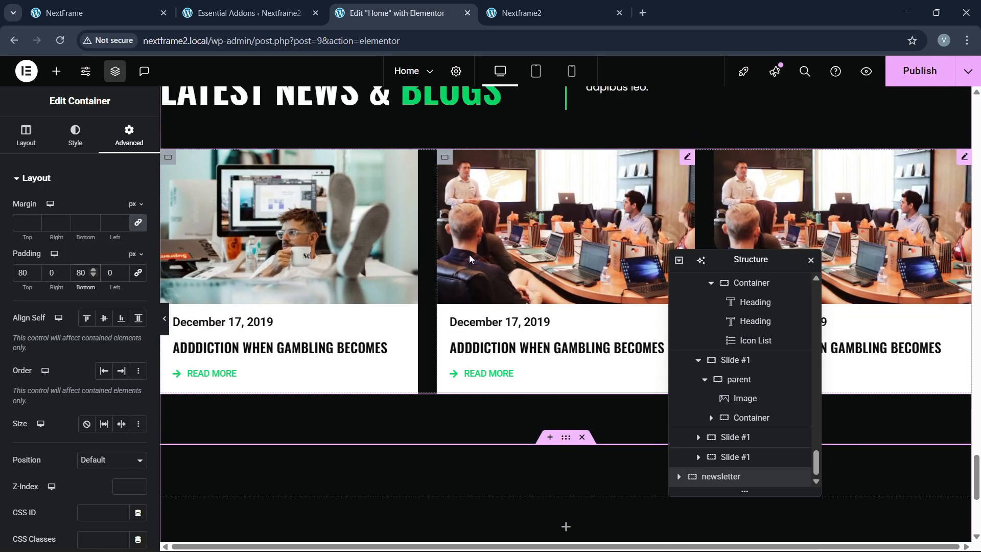
Step: Copy the WORKING PROCESS heading and paste it into the newsletter container
right_click(256, 241)
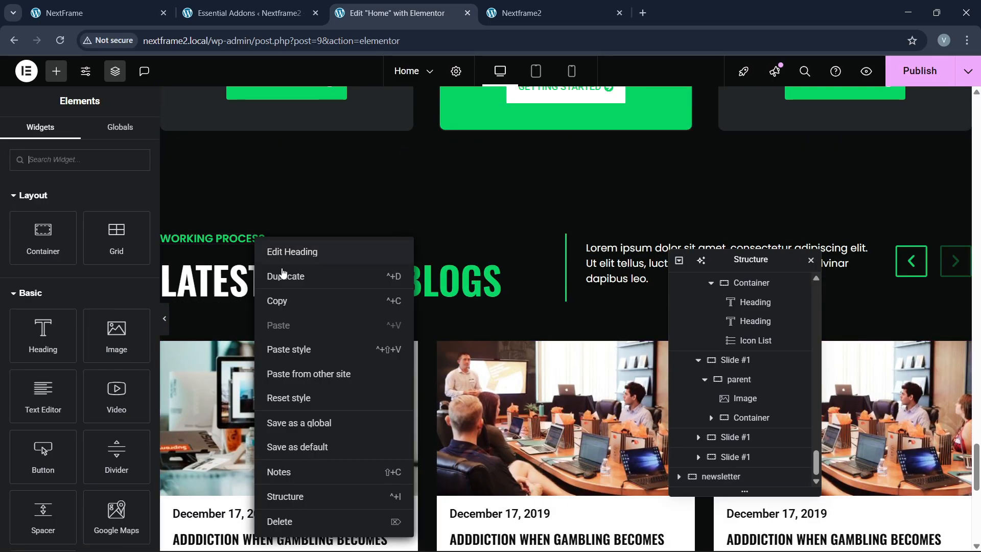
click(285, 298)
scroll(353, 347, down, 8)
right_click(423, 271)
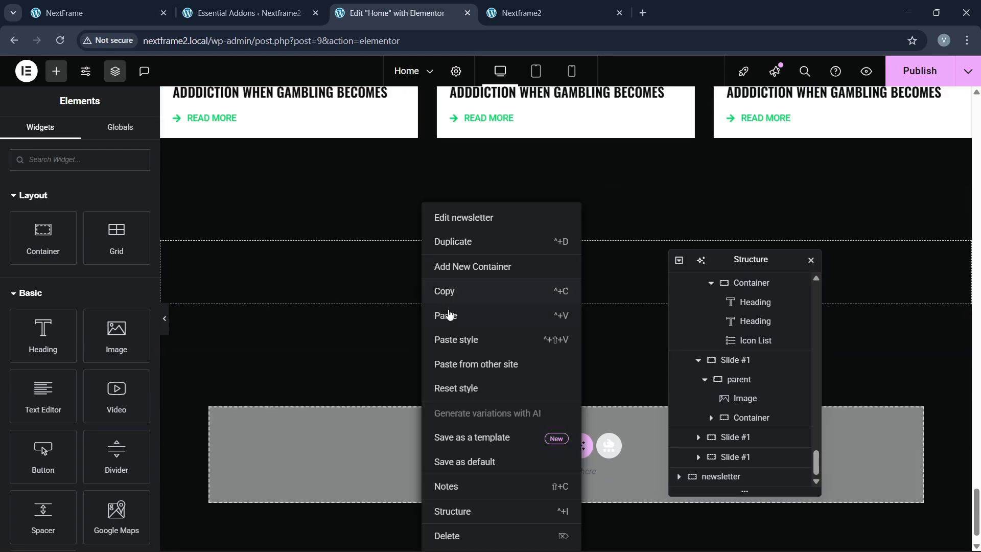
click(449, 255)
Step: Centre the newsletter container's content both along its direction and horizontally
scroll(736, 438, down, 1)
click(721, 458)
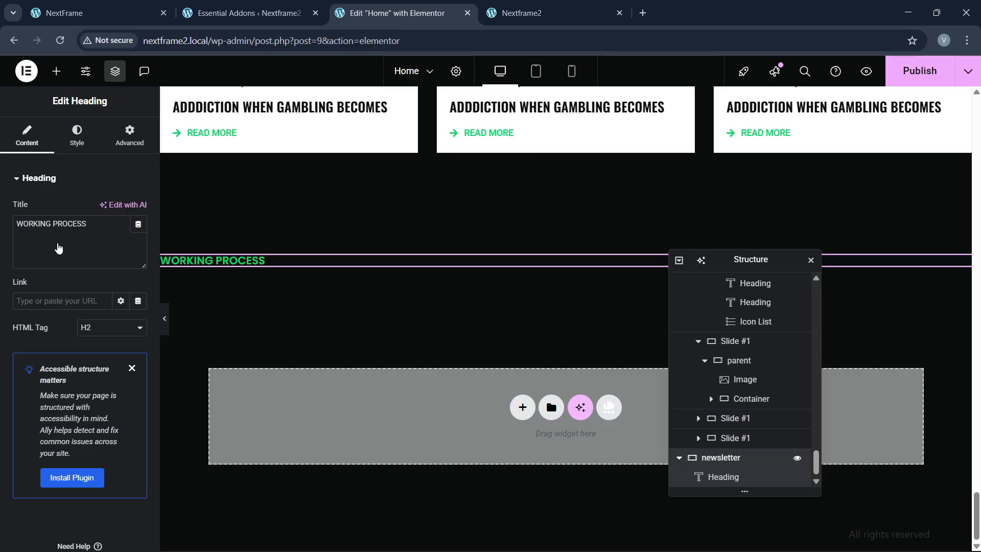
click(36, 142)
click(46, 436)
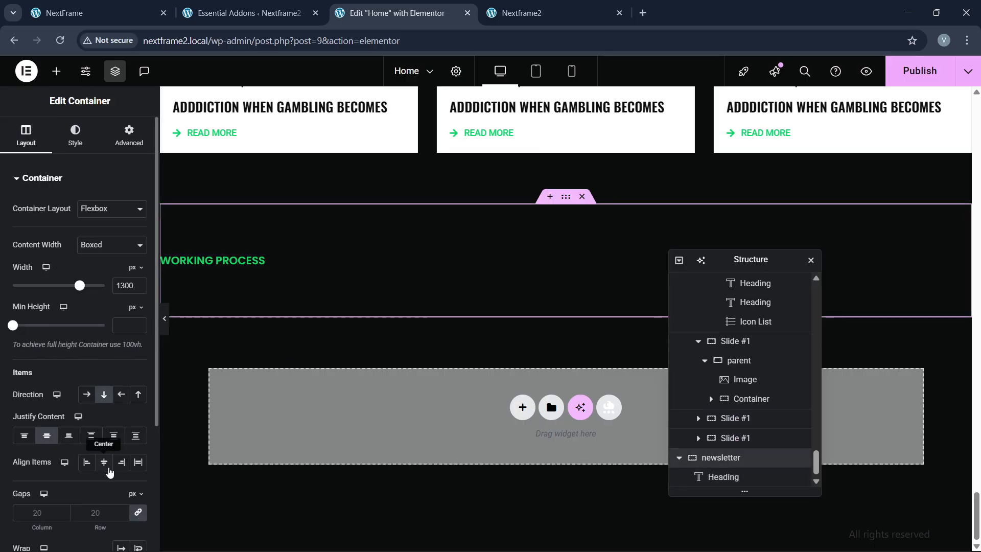
click(104, 462)
scroll(315, 313, up, 3)
scroll(314, 313, up, 4)
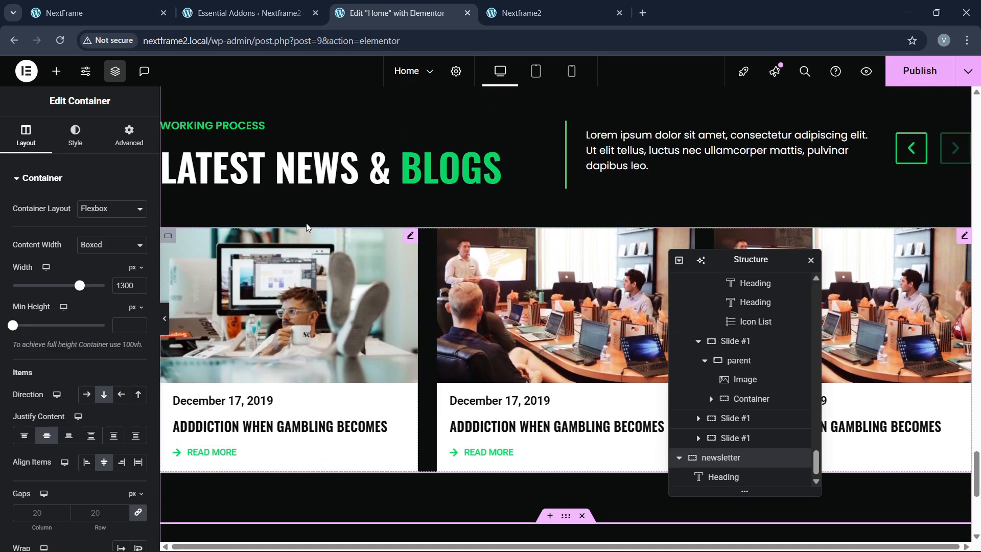
Step: Paste a copy of the LATEST NEWS & BLOGS heading and select the live site's newsletter headline
right_click(304, 180)
click(335, 241)
scroll(517, 400, down, 5)
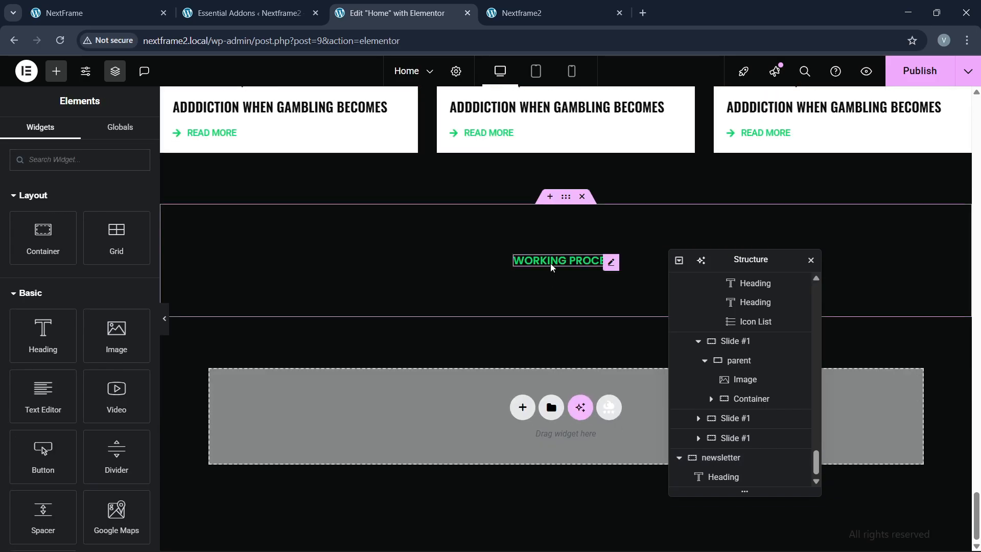
right_click(552, 266)
click(574, 335)
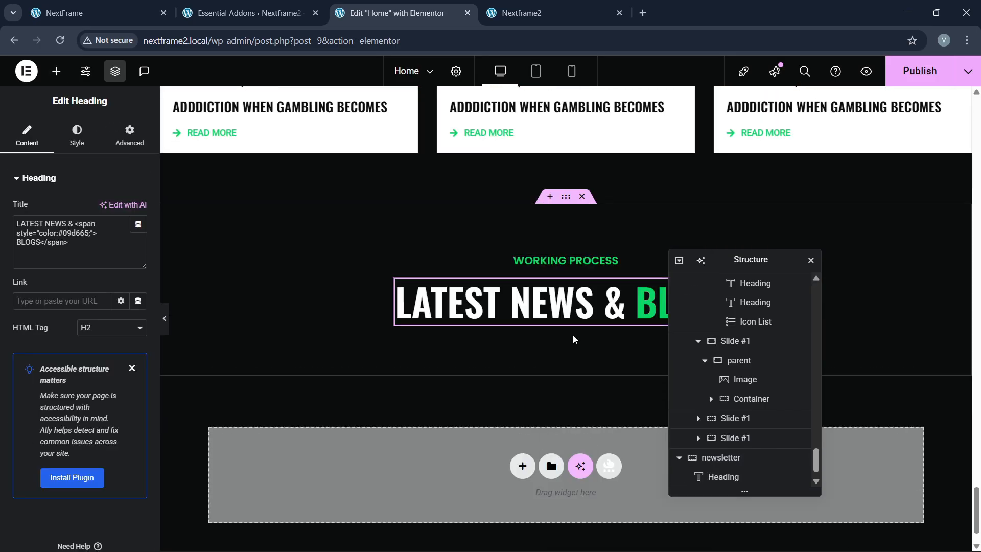
click(107, 5)
drag(273, 254, 695, 299)
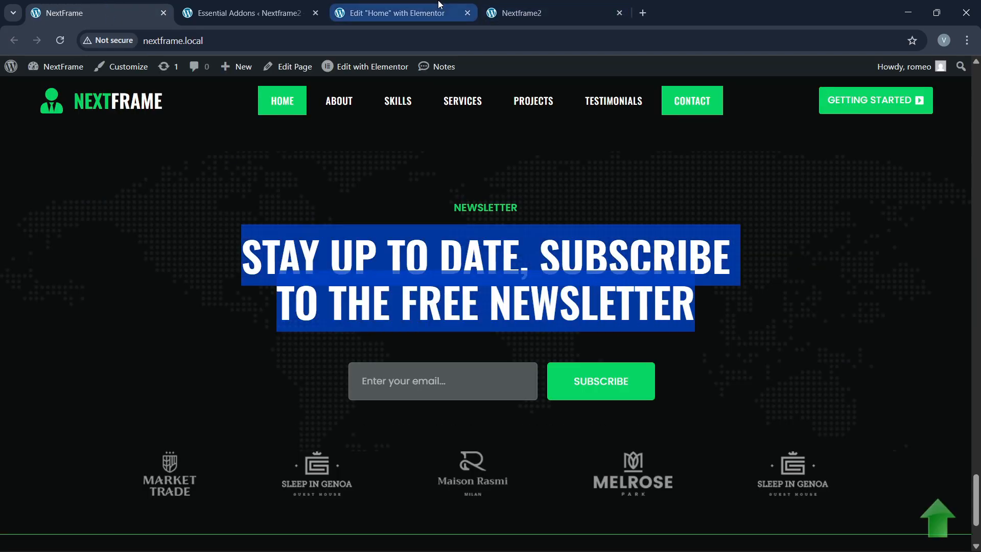
Step: Change the heading title to 'Stay up to date, subscribe to the free newsletter'
click(393, 13)
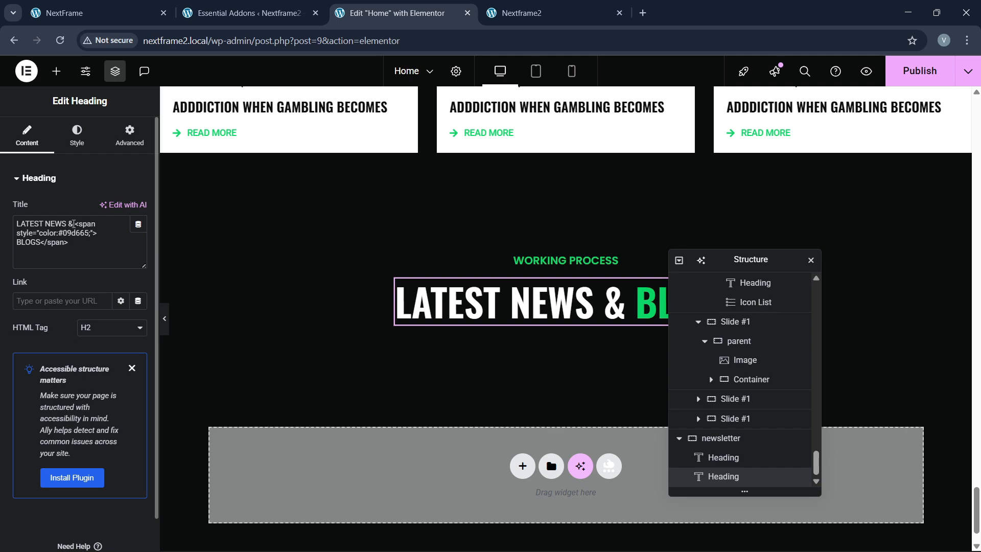
drag(71, 223, 17, 223)
key(ctrl+v)
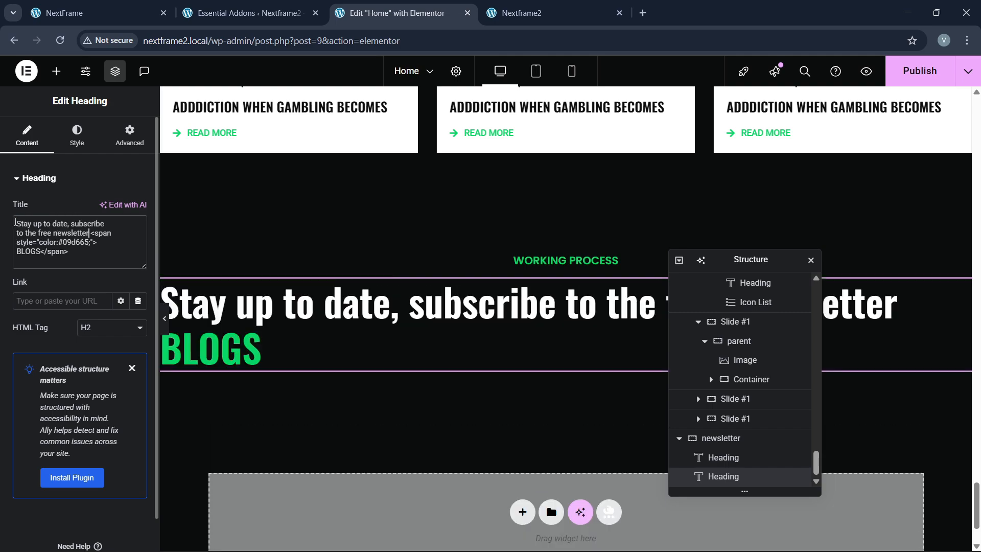
double_click(68, 234)
key(BackSpace)
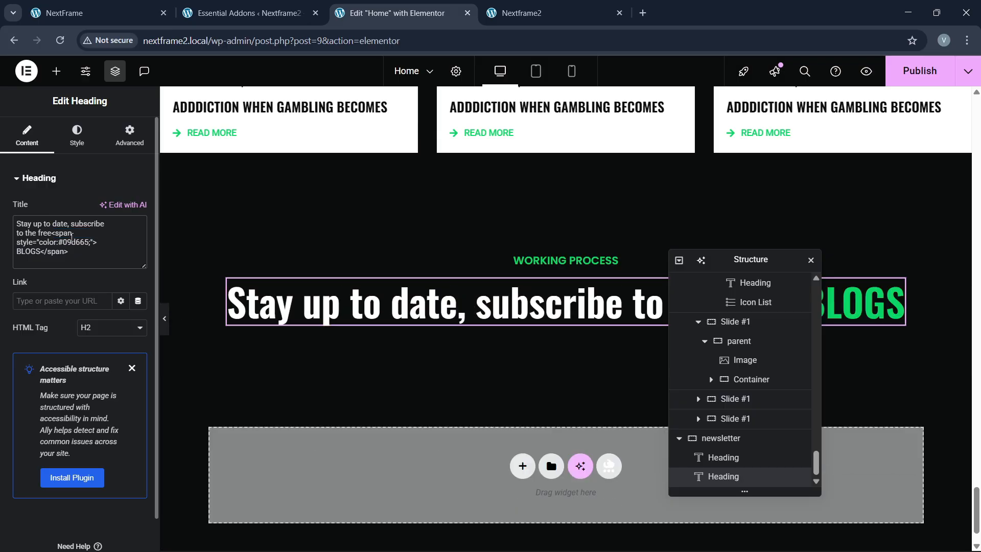
double_click(28, 257)
key(ctrl+v)
Step: Make the heading uppercase and centre-aligned
click(76, 136)
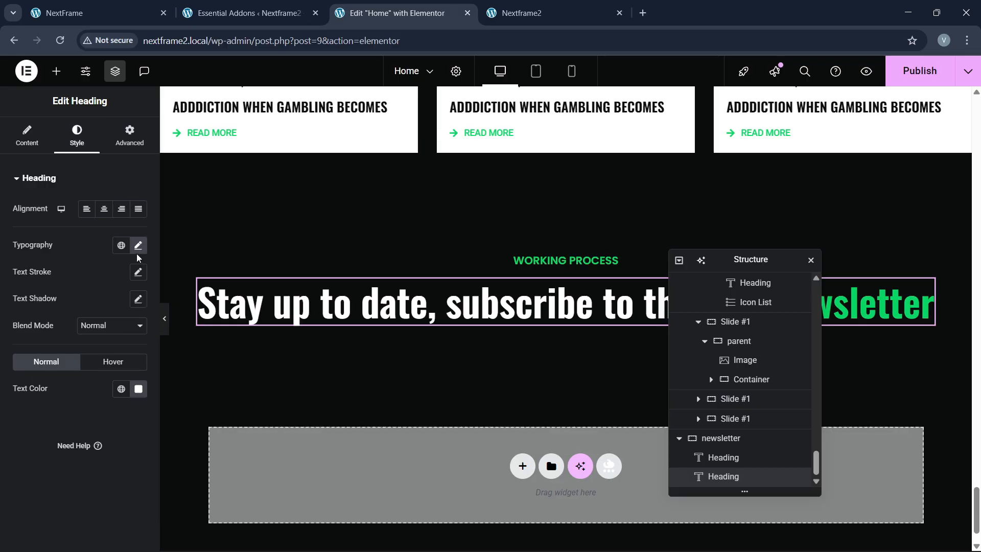
click(138, 246)
click(105, 399)
click(100, 432)
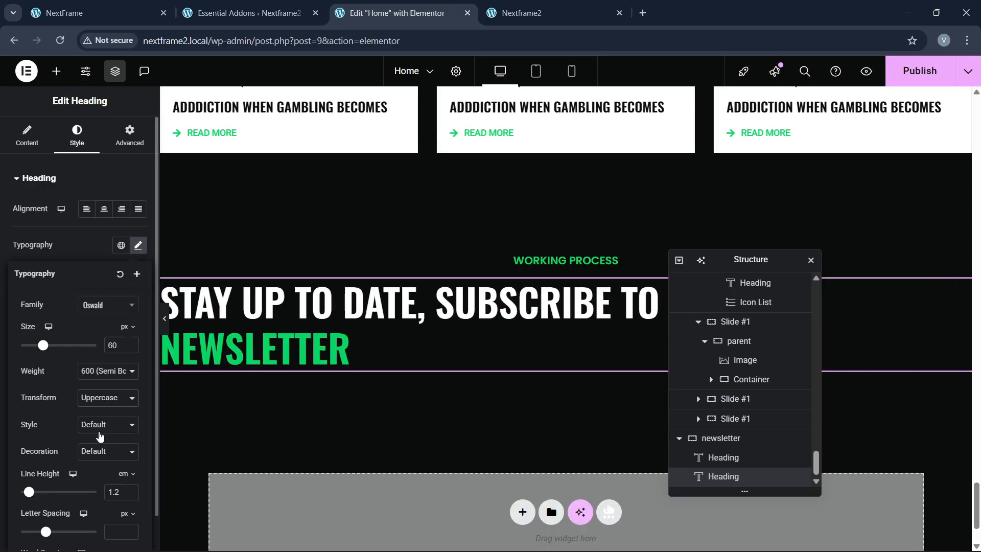
click(104, 209)
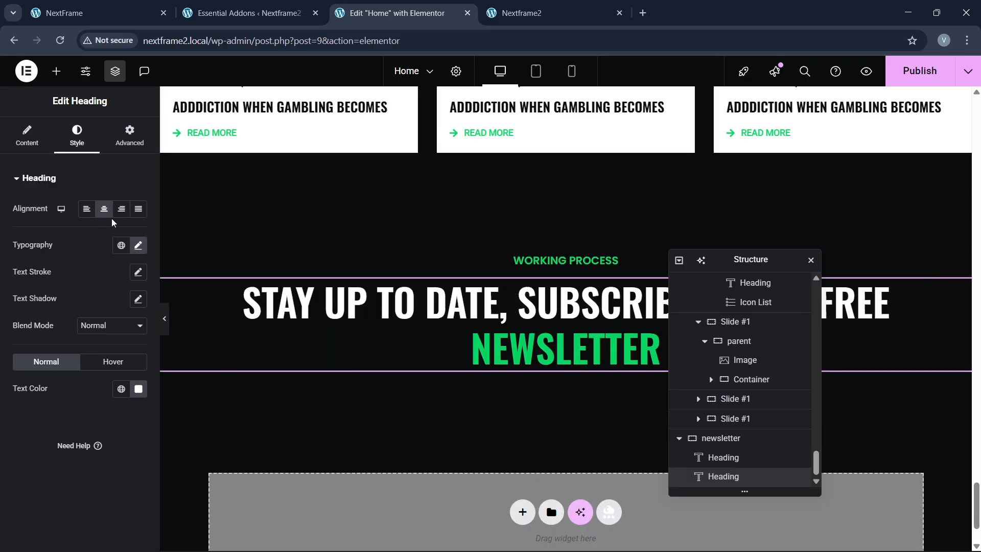
click(100, 15)
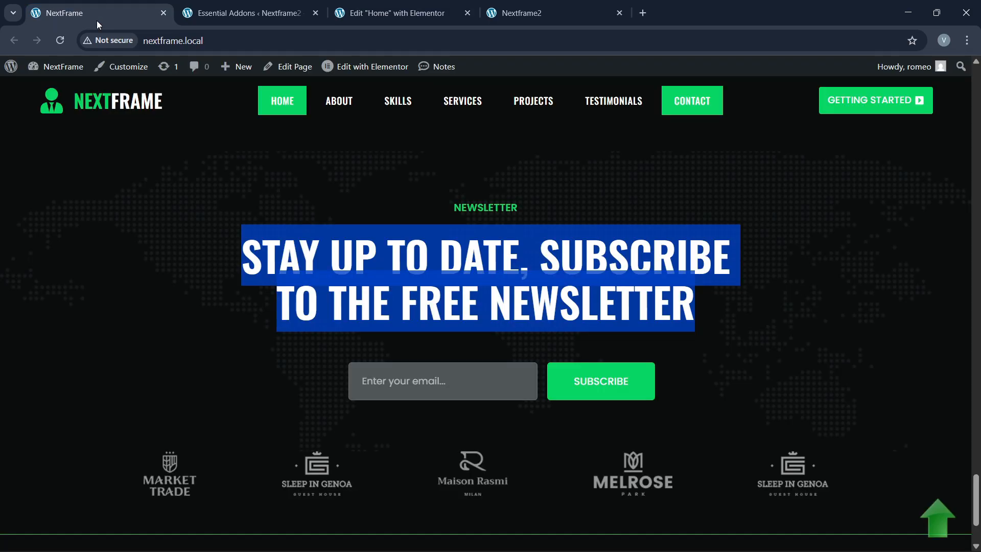
click(331, 7)
Step: Give the heading a custom width of 64%
click(128, 146)
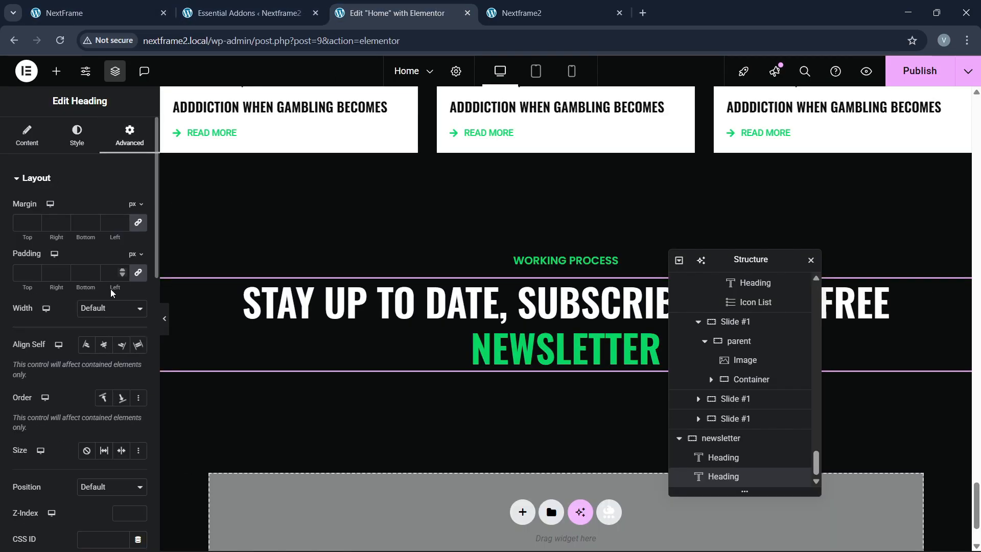
click(111, 309)
click(81, 366)
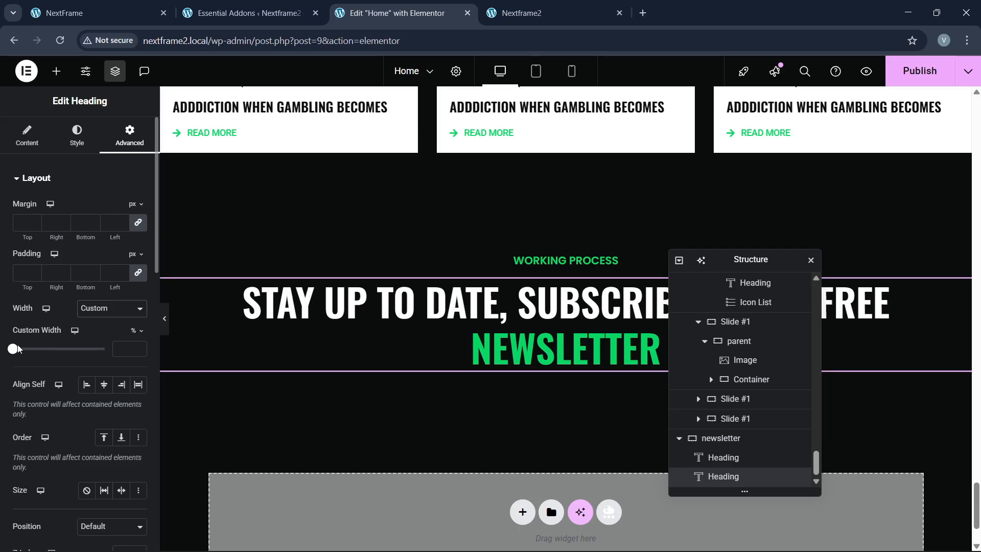
drag(14, 350, 72, 351)
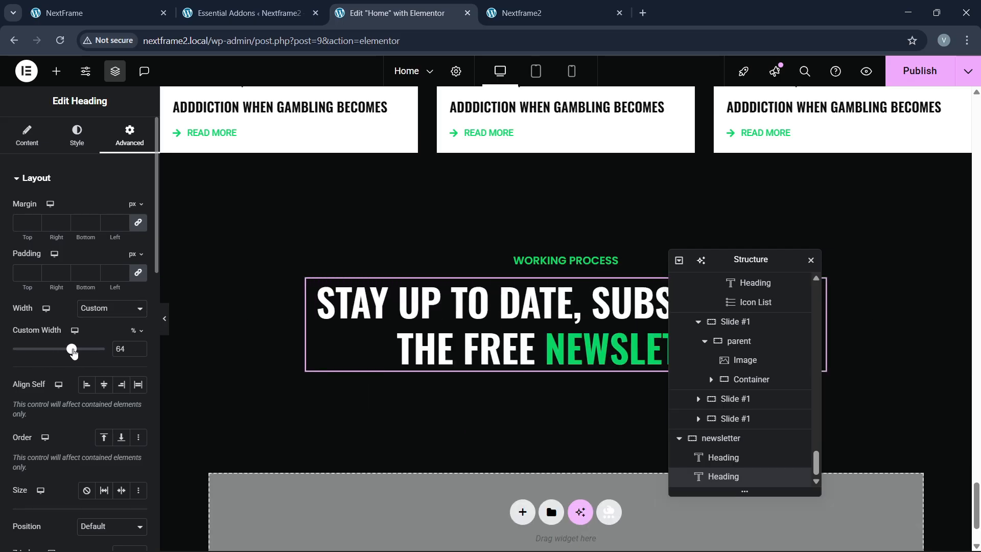
click(144, 6)
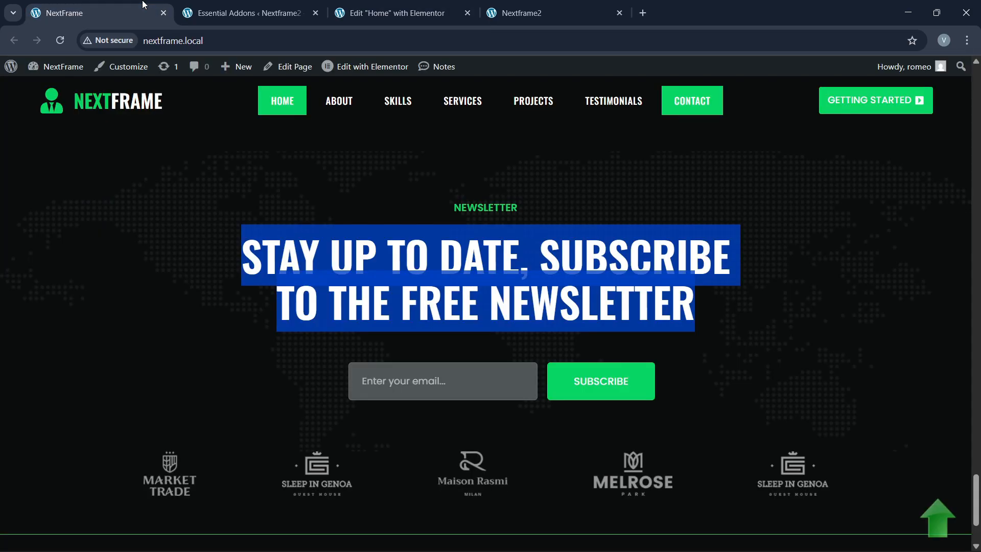
Step: Place a Form widget below the newsletter heading and remove its Name and Message fields
scroll(395, 286, down, 3)
click(393, 12)
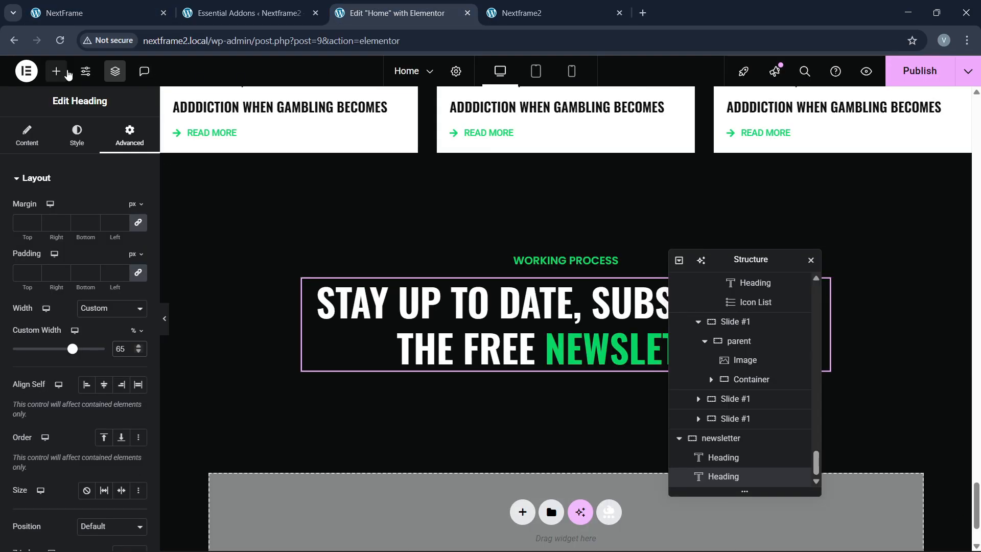
click(57, 71)
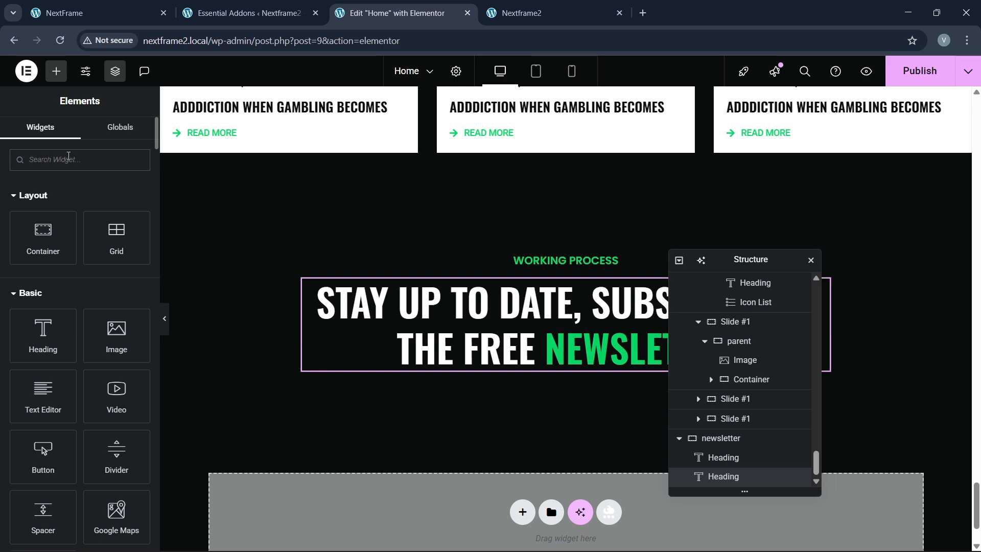
text(form)
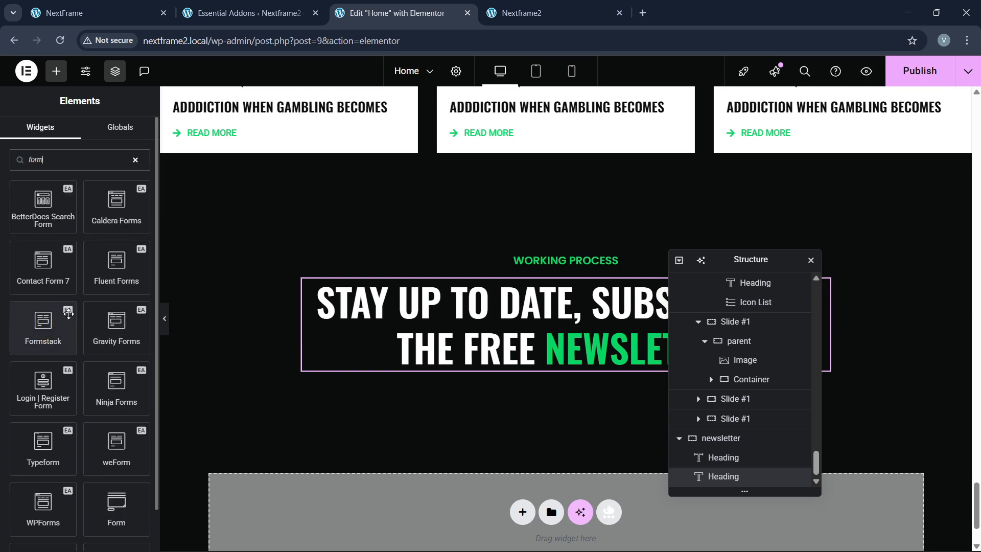
scroll(69, 314, down, 1)
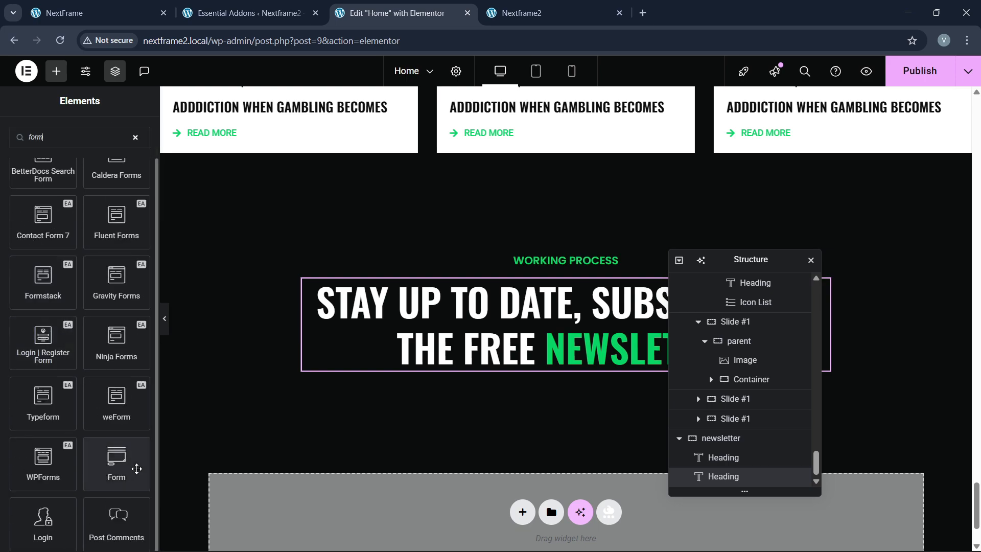
drag(122, 465, 489, 360)
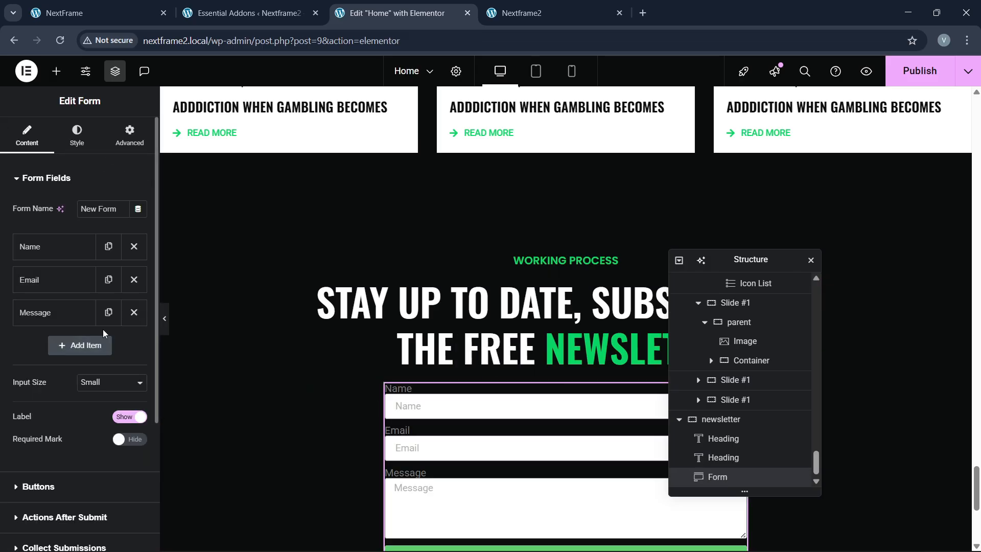
click(134, 255)
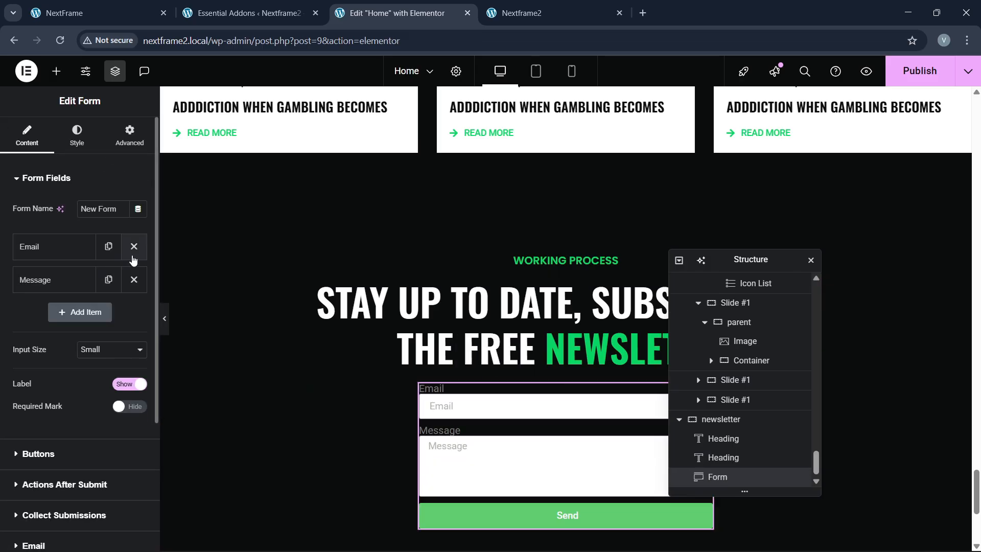
click(134, 279)
Step: Make the form inputs Large with hidden labels and the Email field 80% wide
click(108, 316)
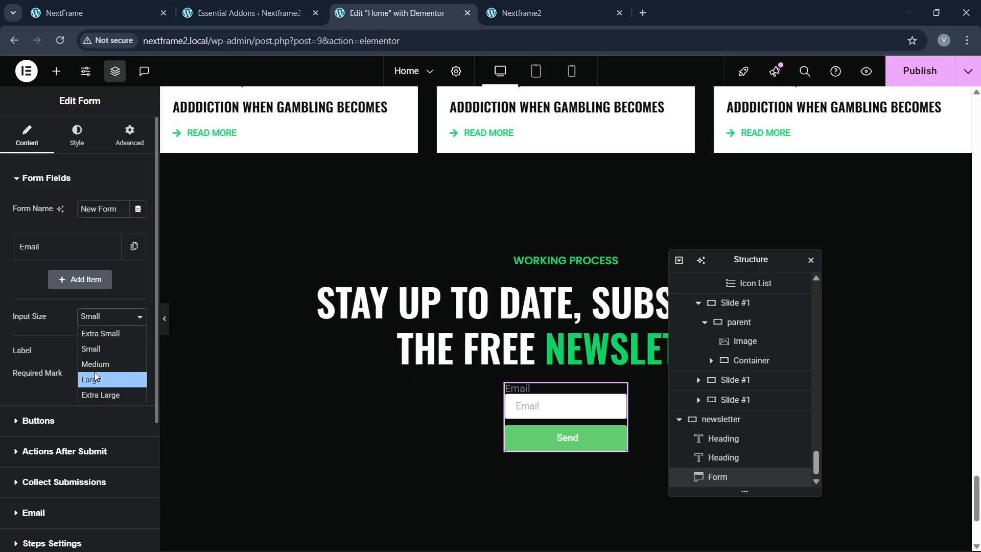
click(96, 378)
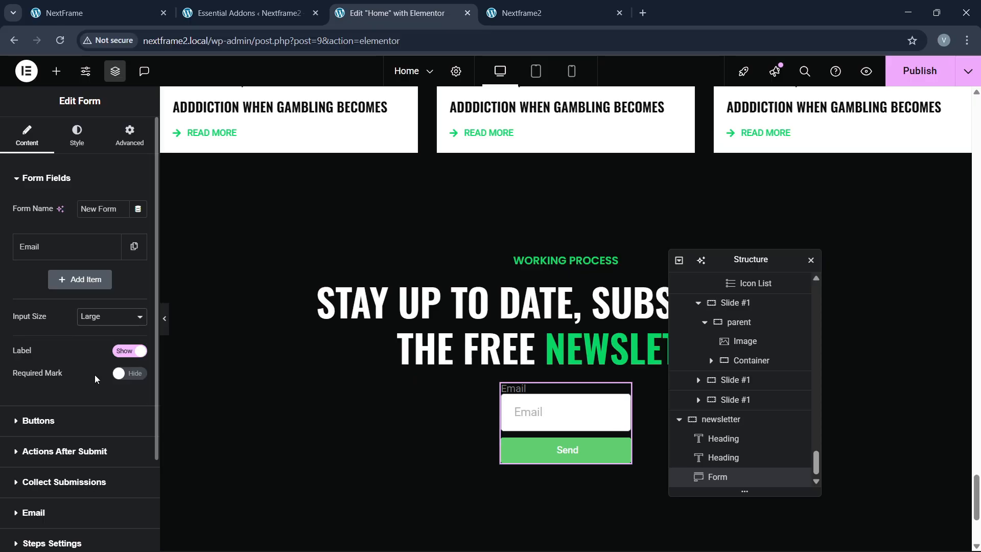
click(128, 353)
click(65, 254)
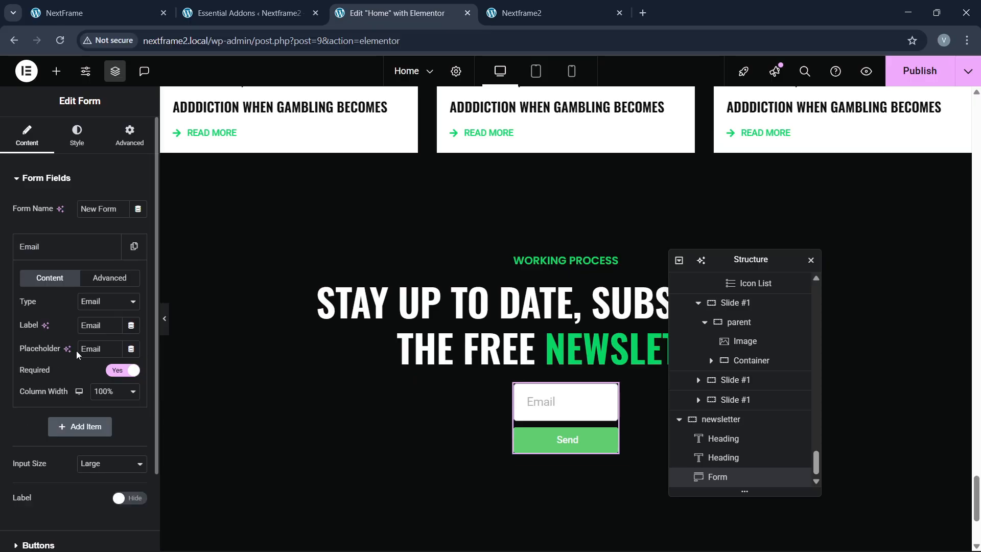
click(111, 394)
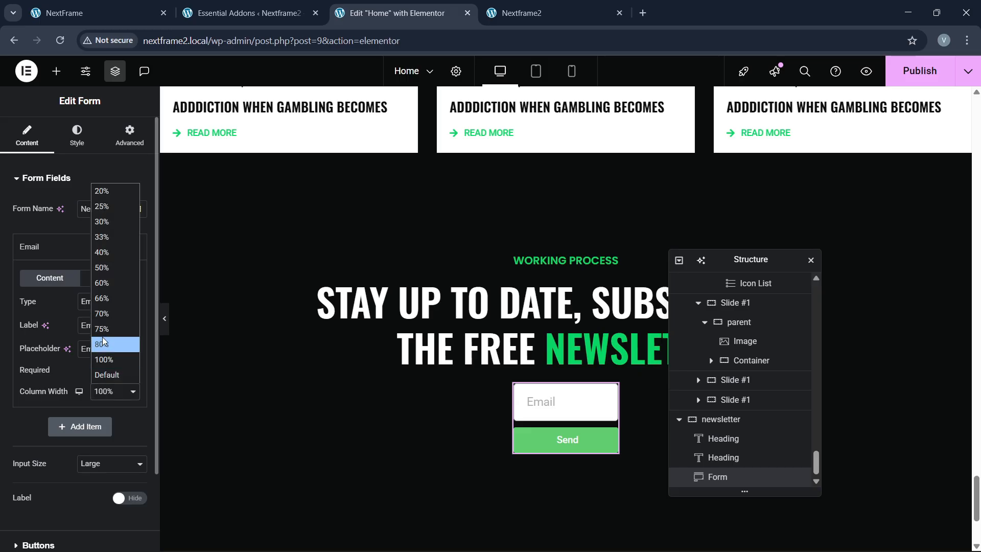
click(103, 337)
scroll(102, 338, down, 3)
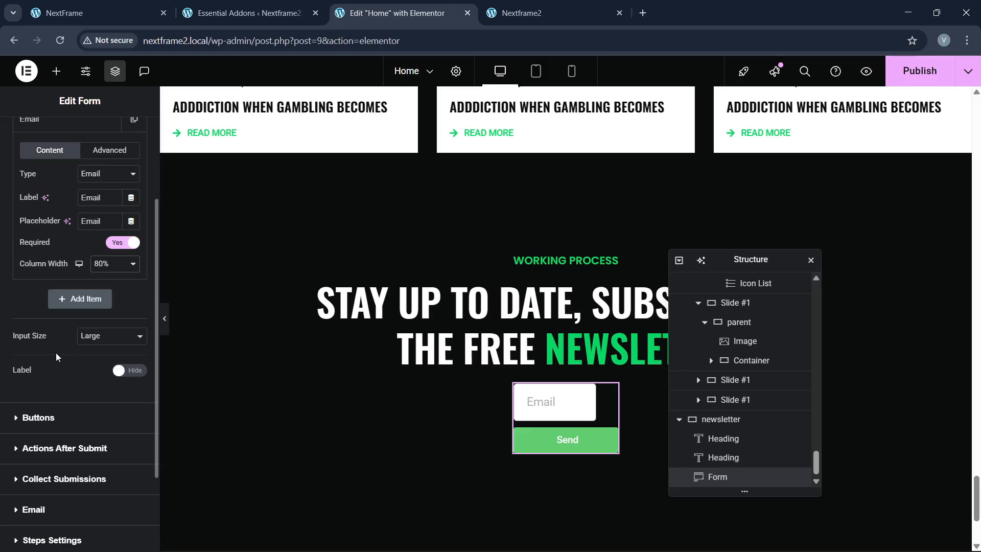
Step: Make the Send button Large at 20% width beside the email field
click(54, 414)
click(105, 240)
click(104, 302)
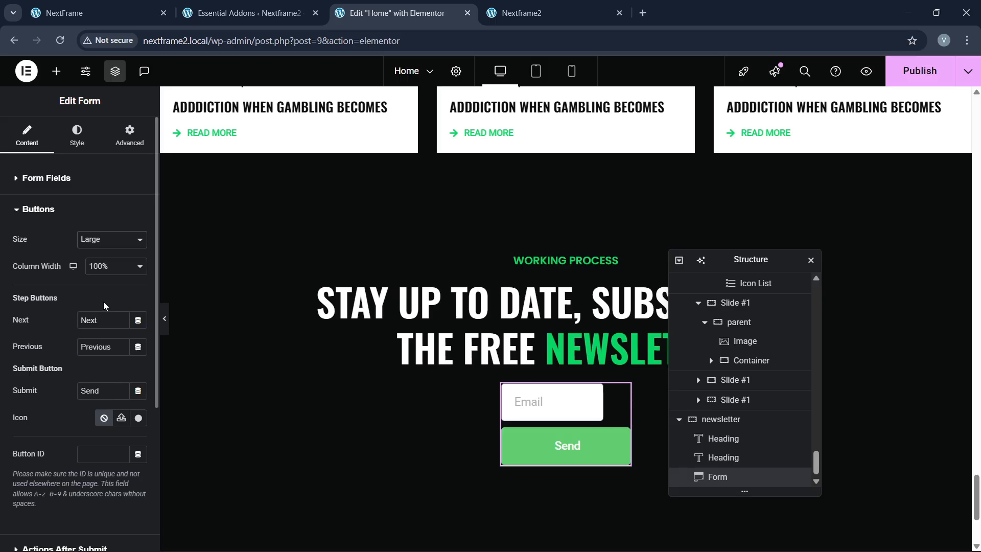
click(108, 267)
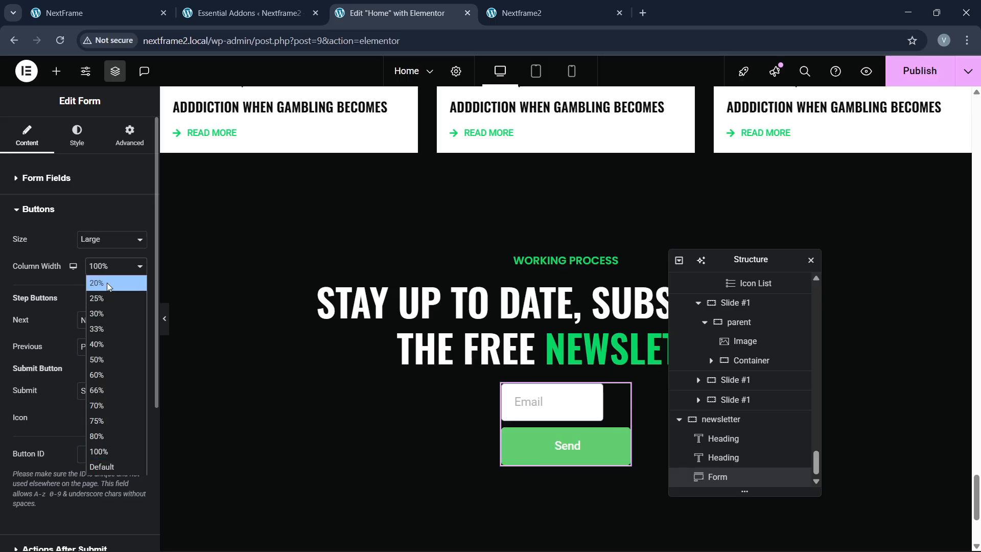
click(106, 284)
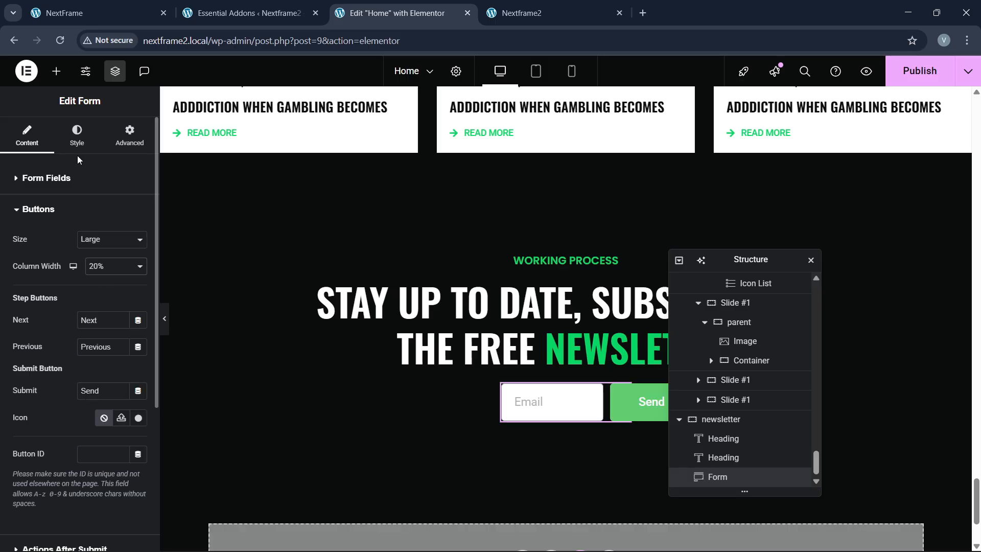
Step: Centre the newsletter section's items horizontally
click(680, 418)
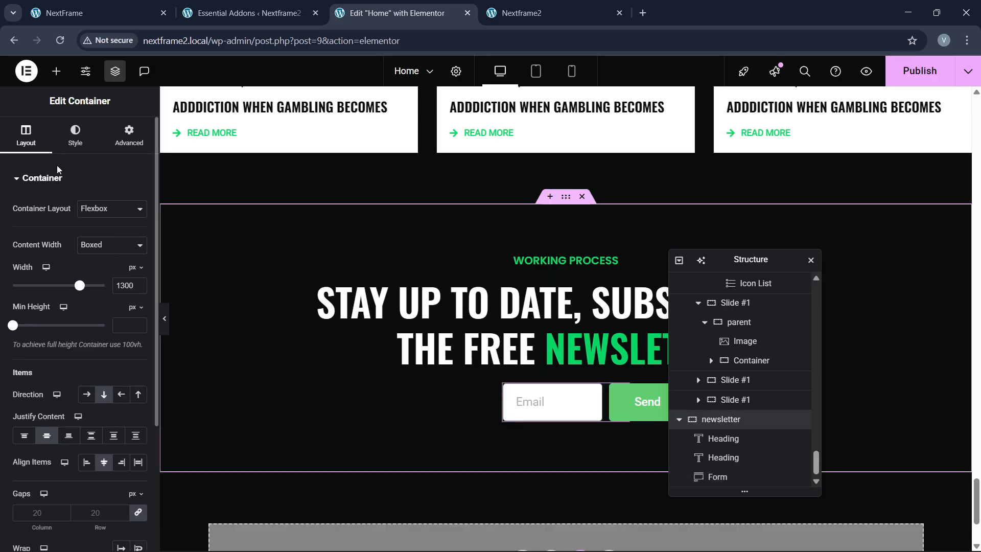
click(137, 398)
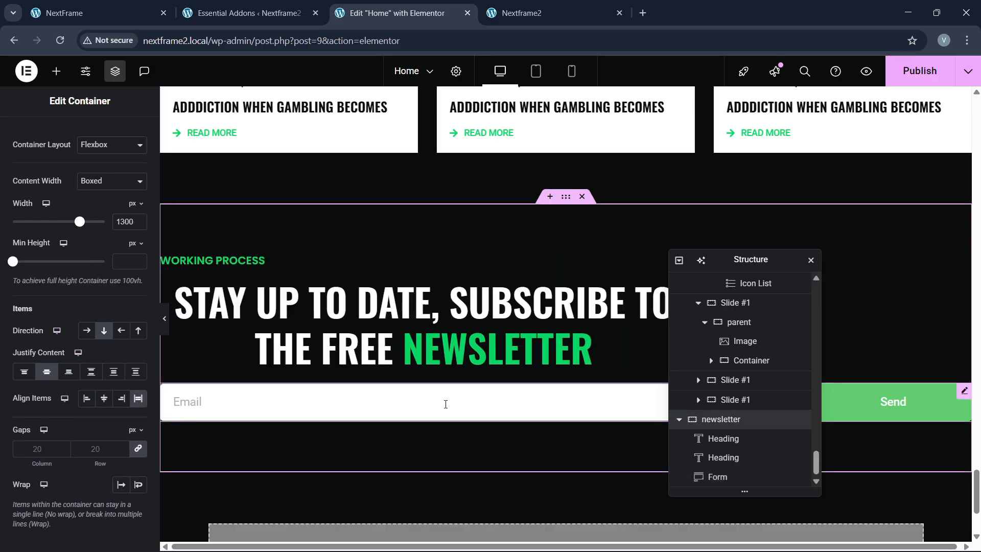
click(106, 400)
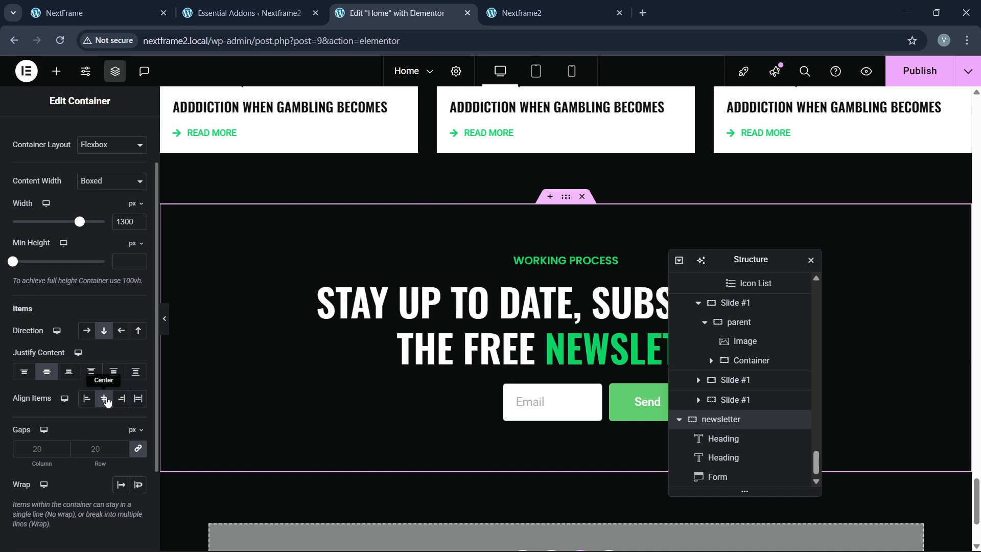
Step: Give the newsletter form a custom width, trying 45% and then 40%
click(537, 403)
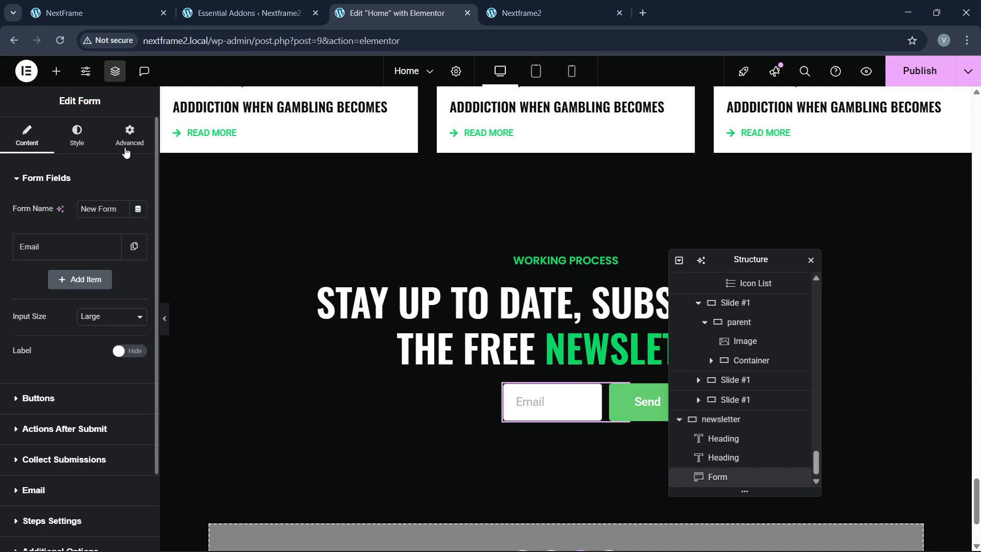
click(129, 136)
click(76, 309)
click(92, 371)
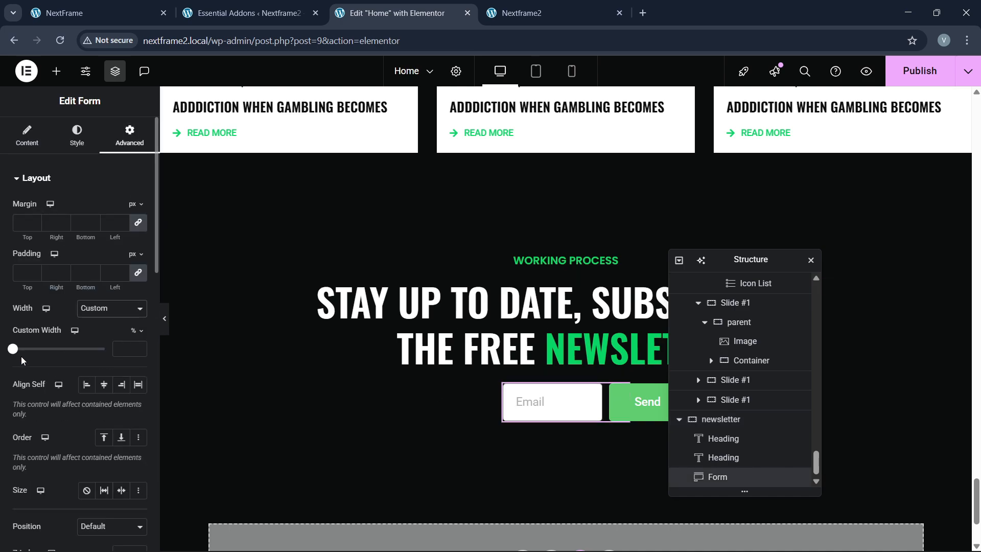
click(17, 349)
drag(41, 354, 54, 352)
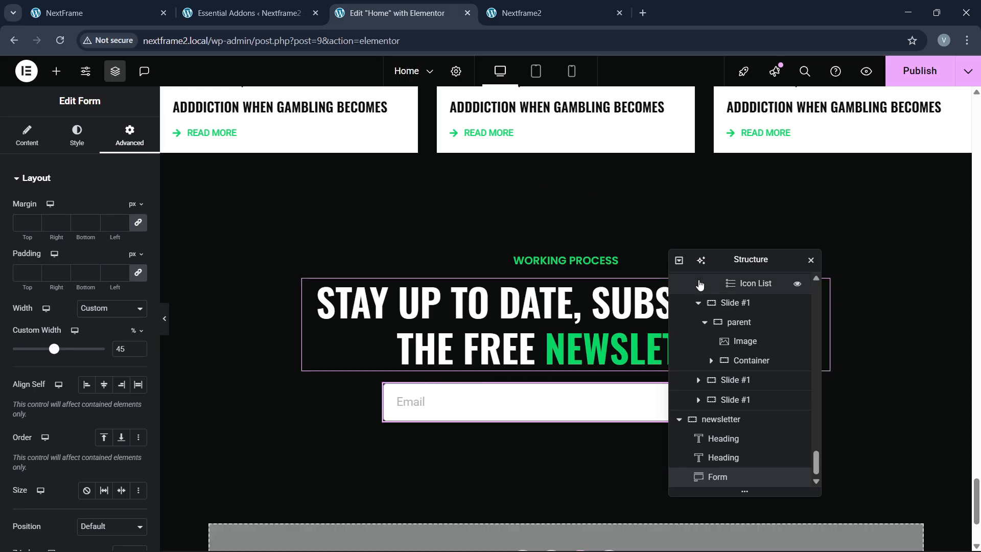
drag(701, 272, 469, 280)
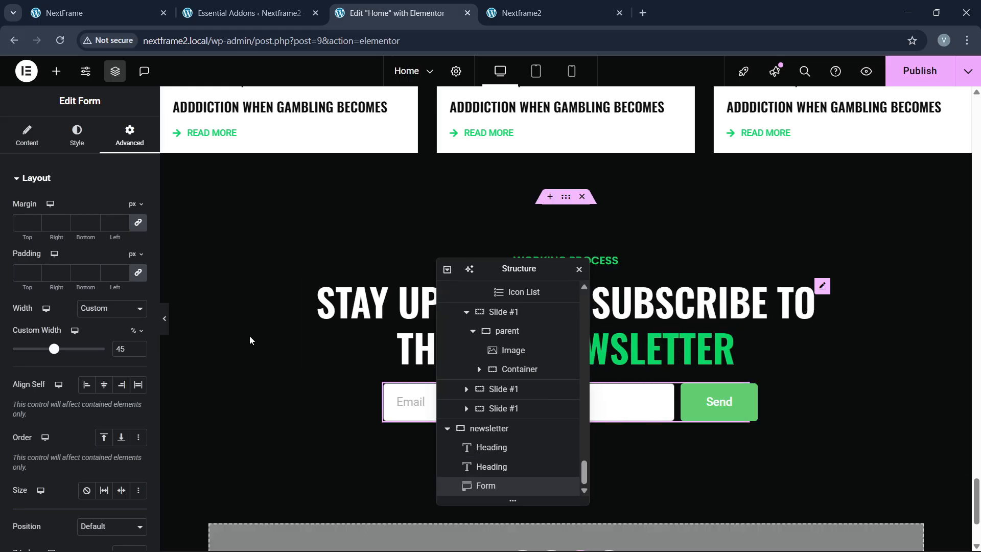
click(138, 353)
click(138, 353)
click(137, 353)
click(137, 352)
click(137, 353)
click(137, 353)
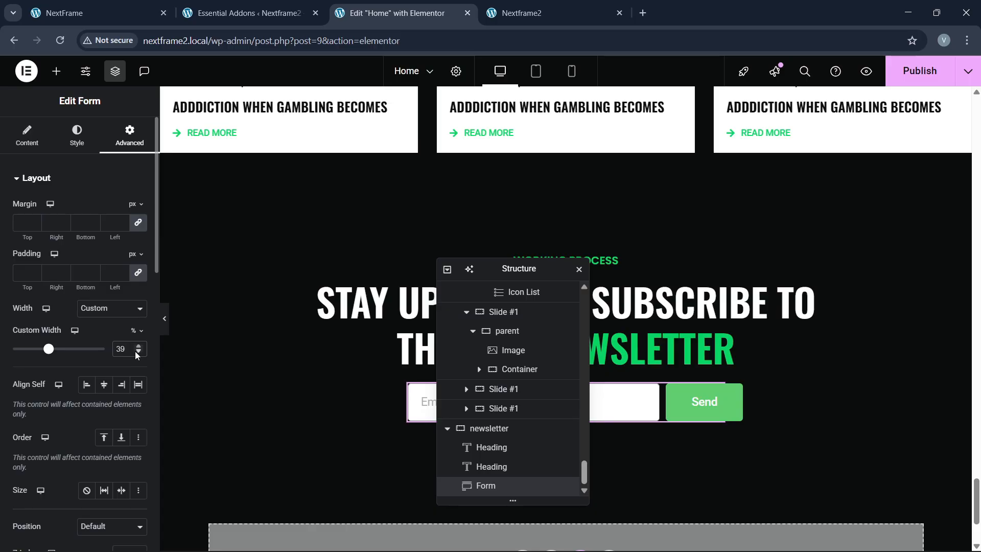
click(138, 346)
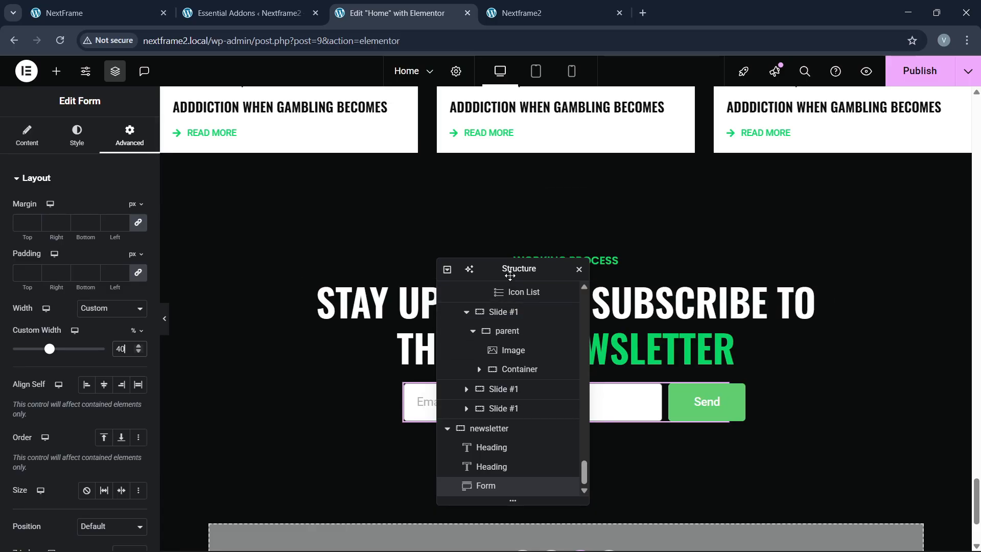
drag(516, 268, 742, 230)
Step: Narrow the form's custom width step by step to 30%, checking against the live site
click(97, 13)
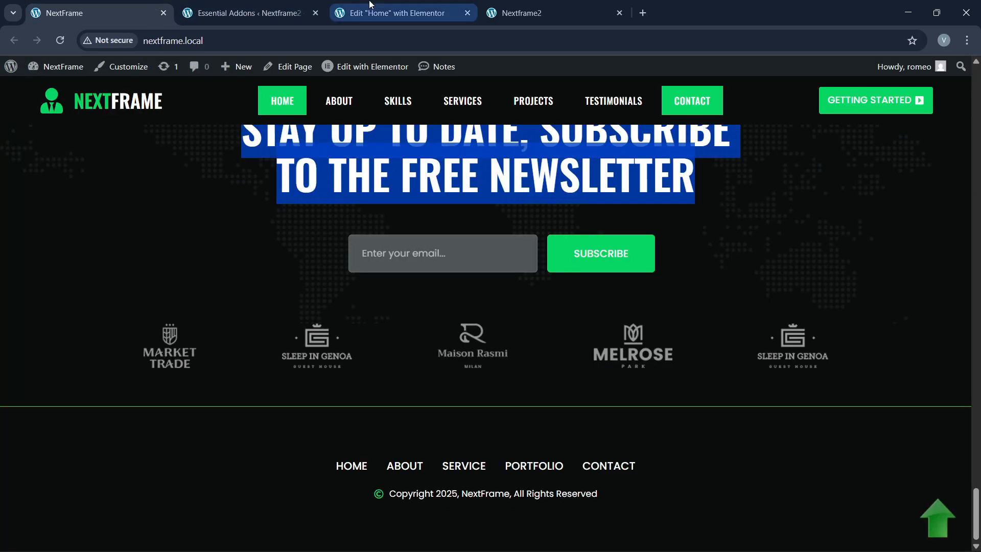
click(398, 13)
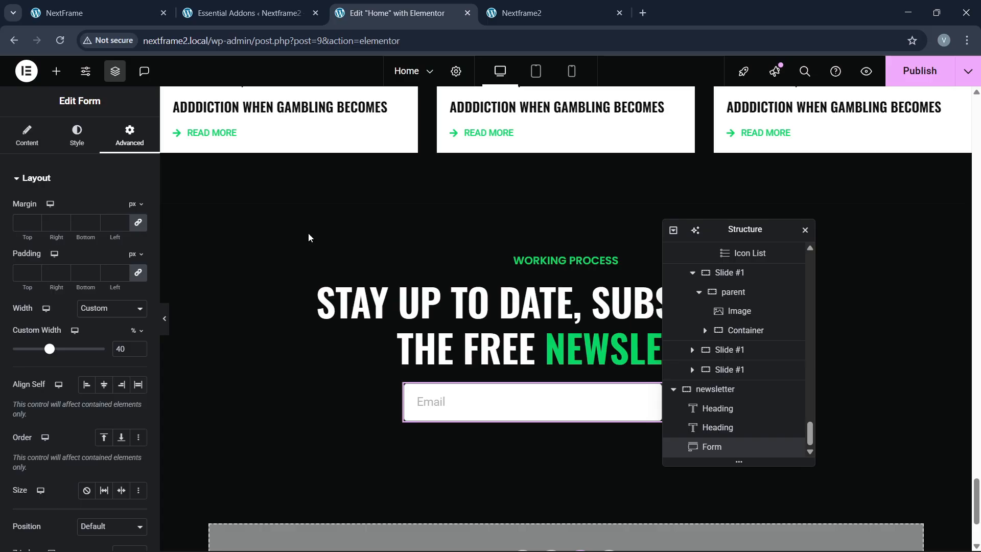
click(138, 352)
click(138, 352)
click(138, 352)
click(138, 352)
click(138, 352)
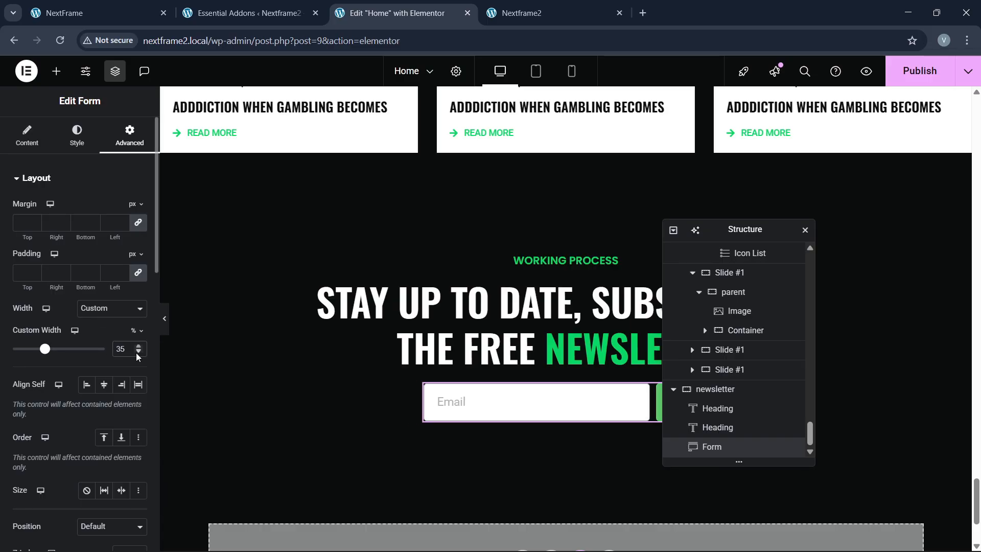
click(138, 352)
click(138, 352)
click(138, 352)
click(138, 352)
click(138, 352)
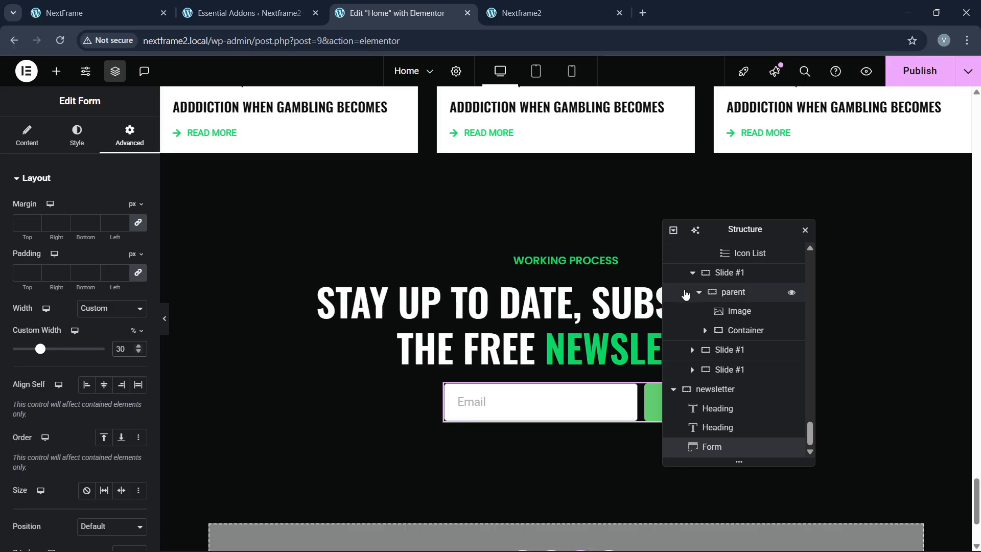
drag(726, 236, 388, 243)
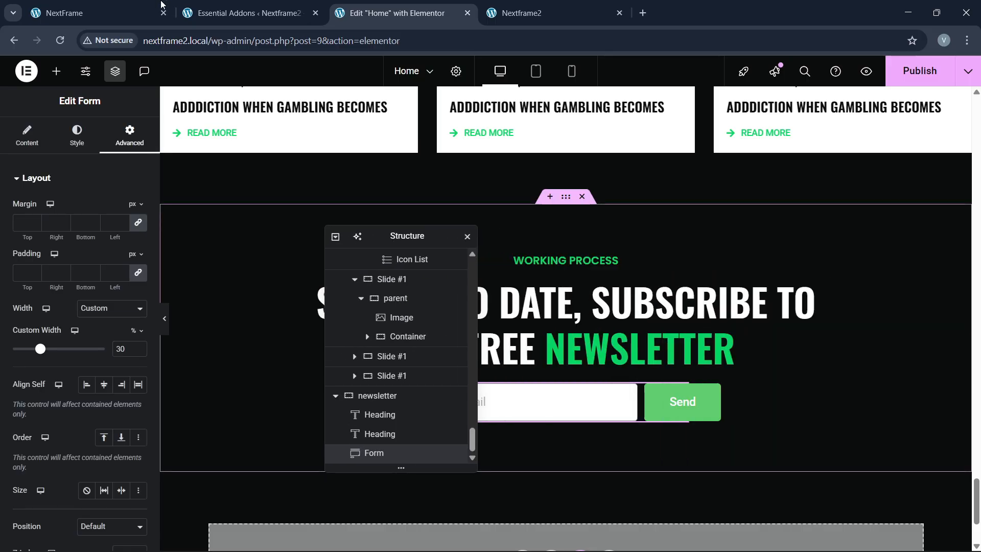
click(154, 6)
click(393, 13)
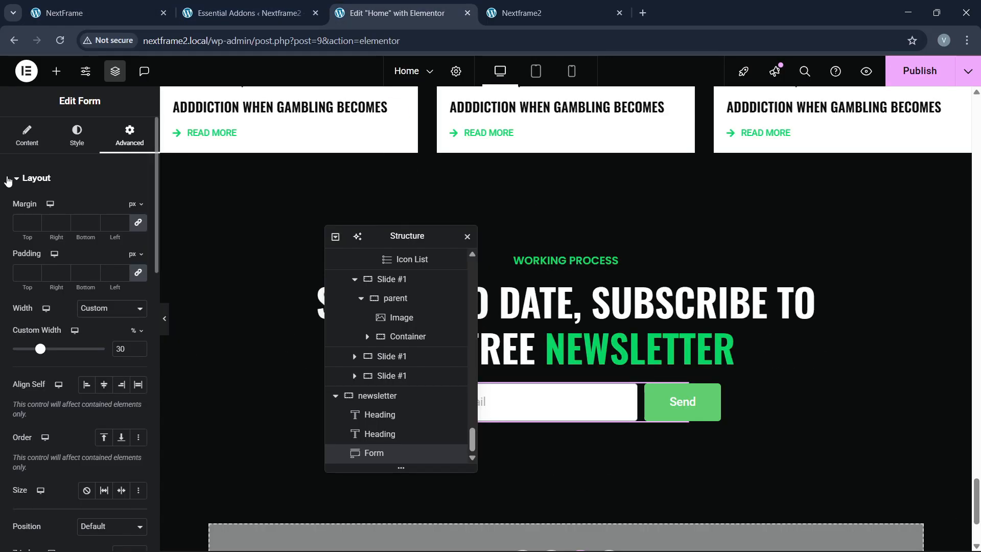
click(77, 137)
Step: Set the Email field's placeholder to 'Enter your email'
click(23, 146)
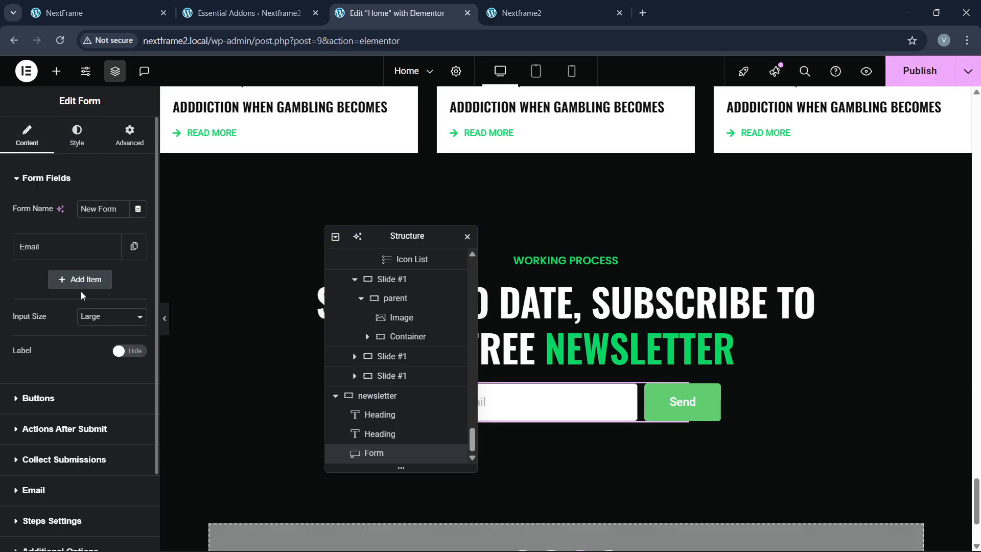
click(66, 249)
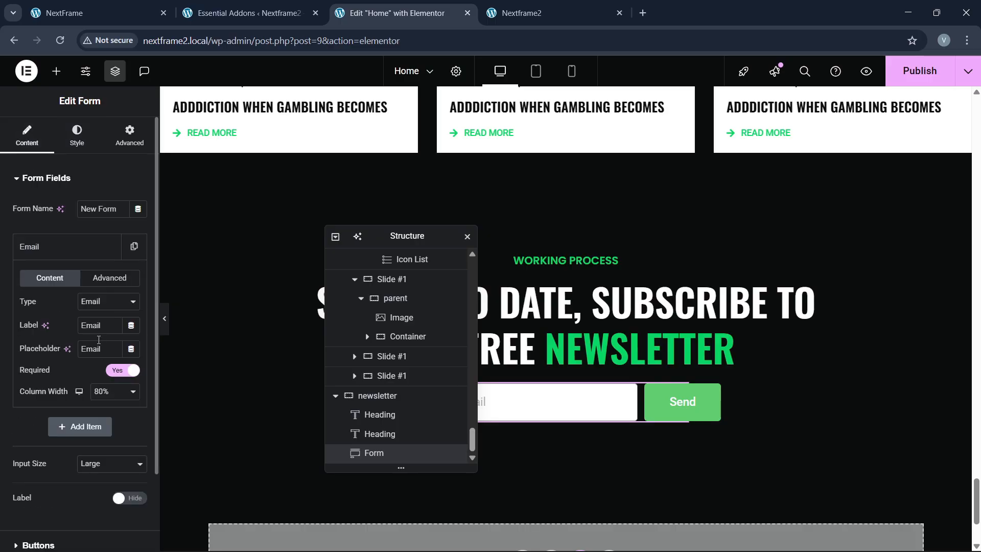
text(Enter hyour)
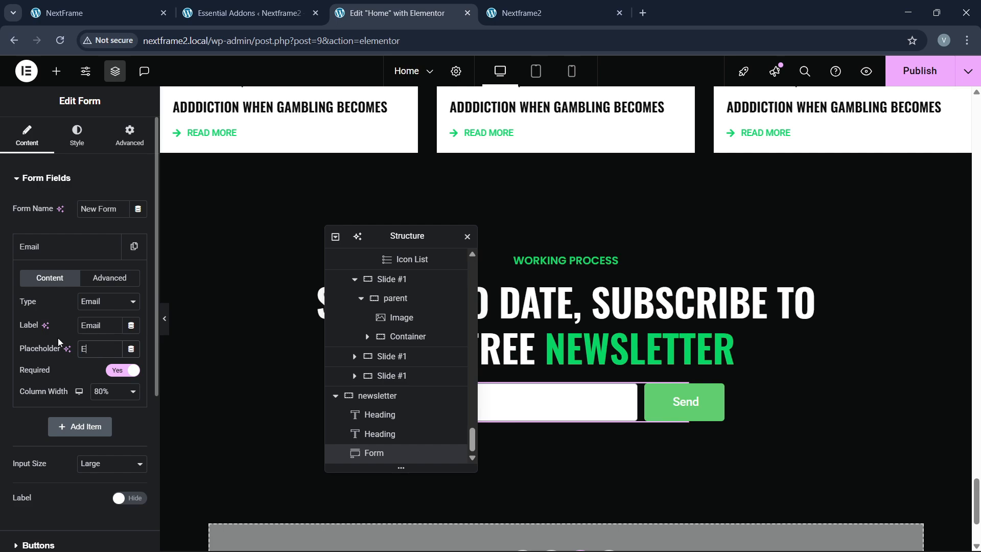
key(BackSpace)
key(BackSpace)
key(BackSpace)
key(BackSpace)
key(BackSpace)
key(BackSpace)
text(your email)
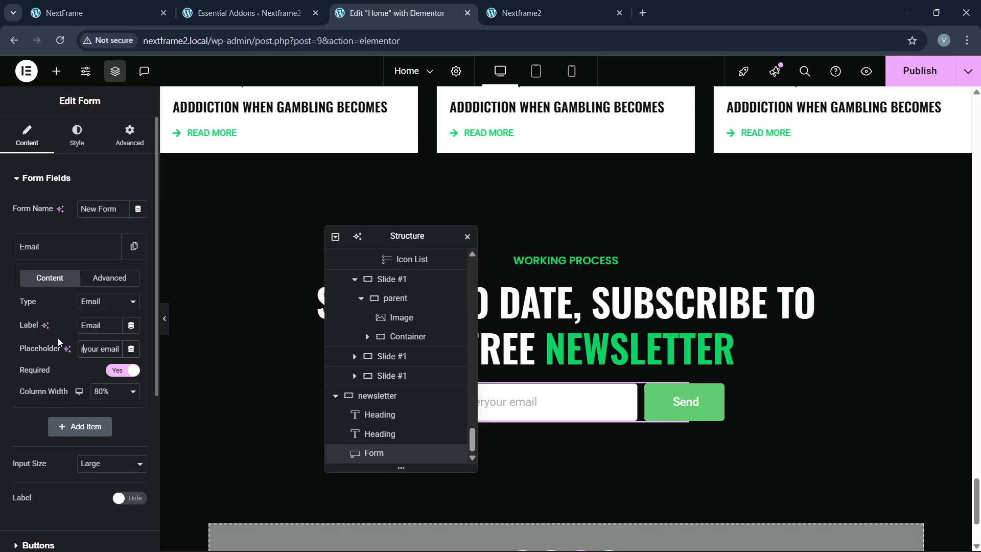
click(62, 241)
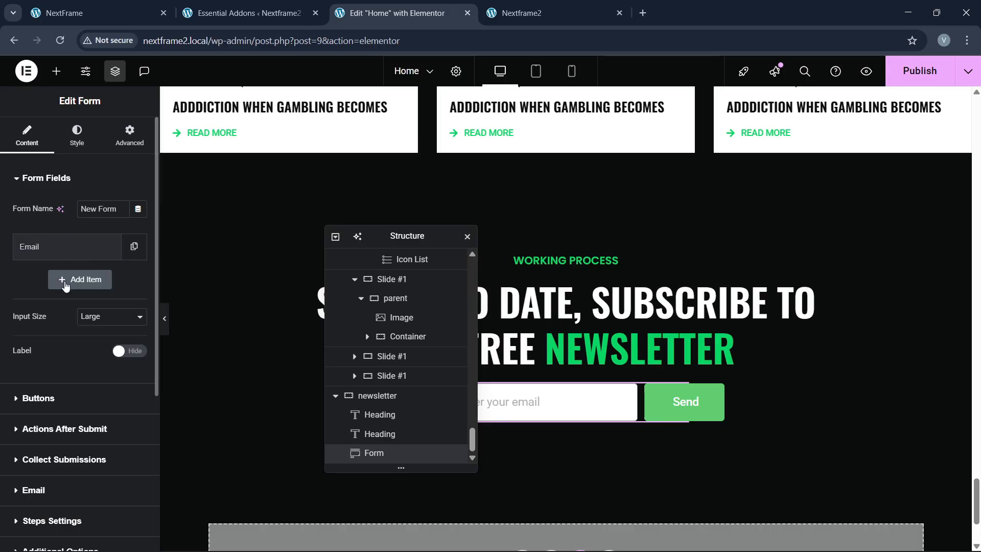
Step: Change the form's submit button text to SUBSCRIBE
click(99, 13)
click(388, 13)
click(57, 398)
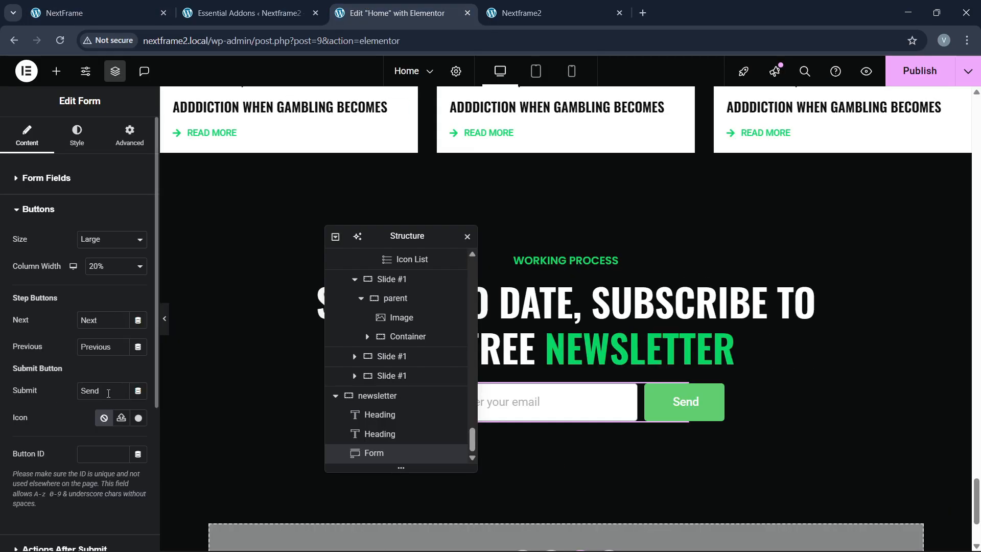
text(SUBSCRIBE)
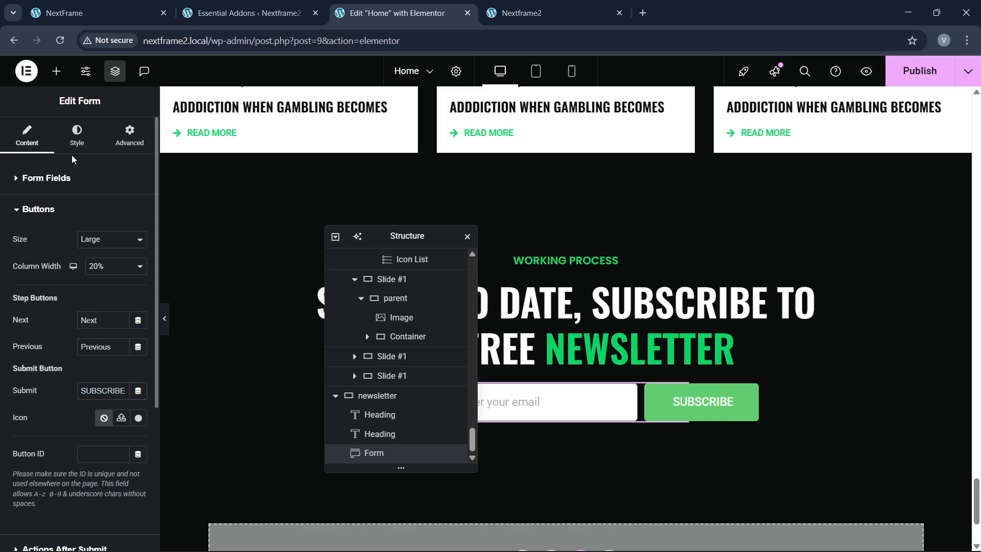
Step: Set the SUBSCRIBE button's typography text size to 15 px
click(77, 137)
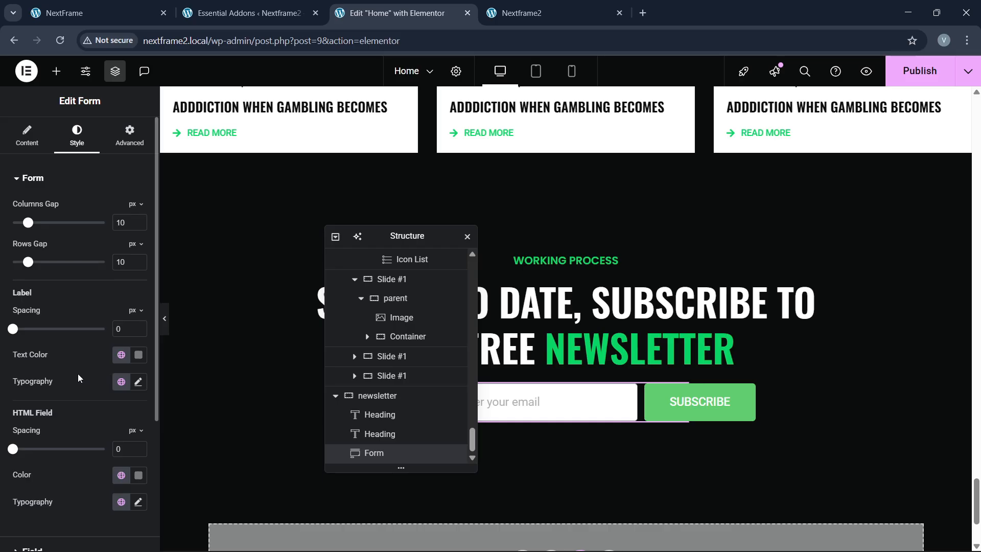
scroll(78, 375, down, 1)
scroll(78, 375, up, 1)
scroll(78, 375, down, 3)
click(65, 395)
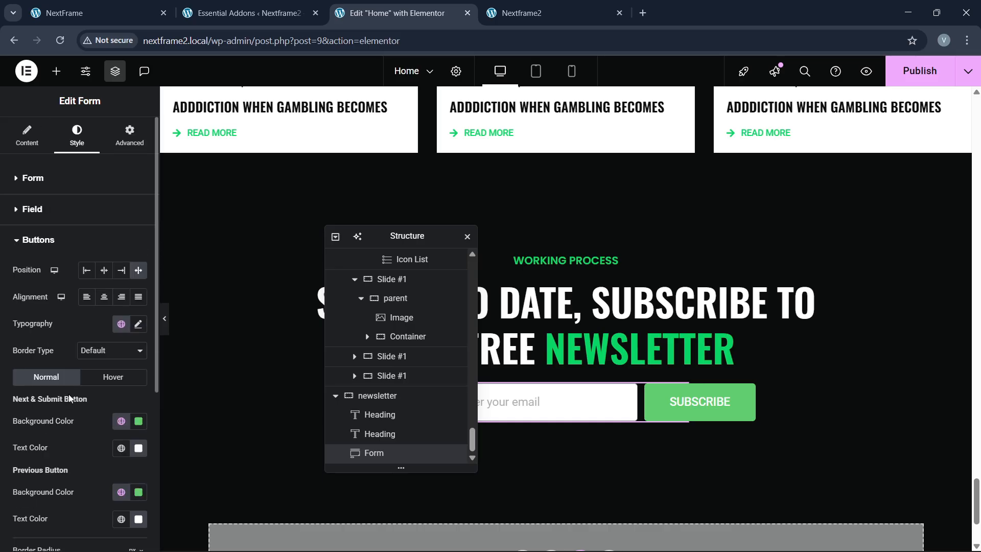
click(138, 329)
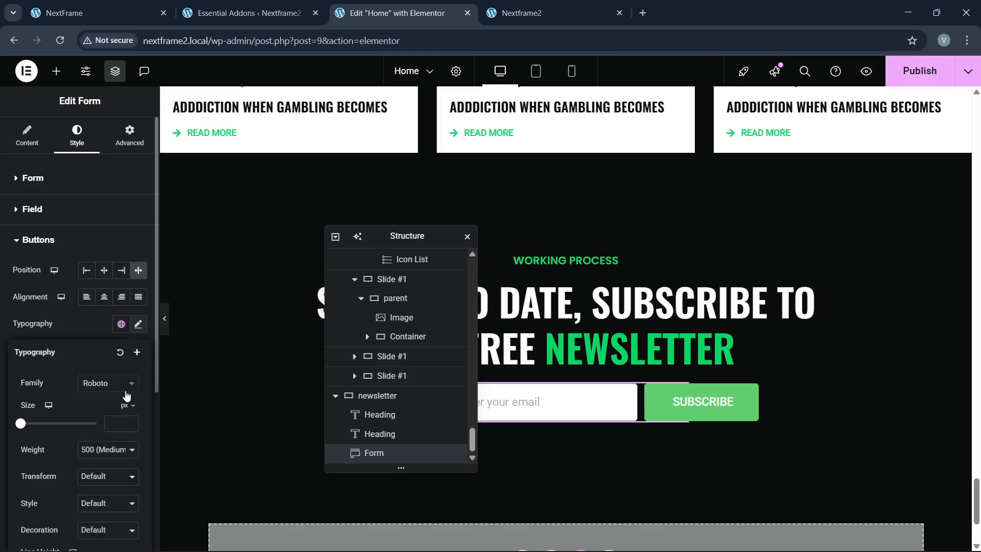
click(130, 422)
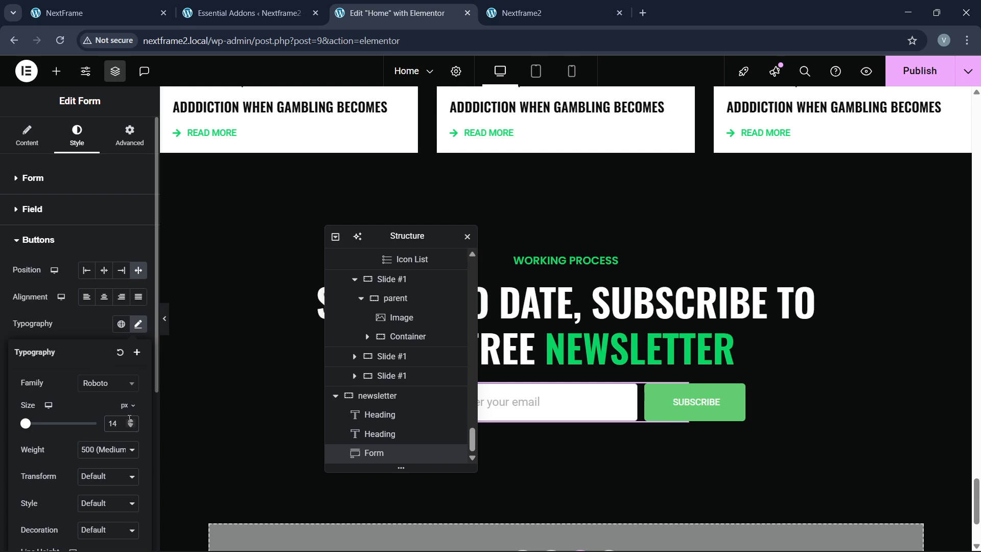
click(130, 421)
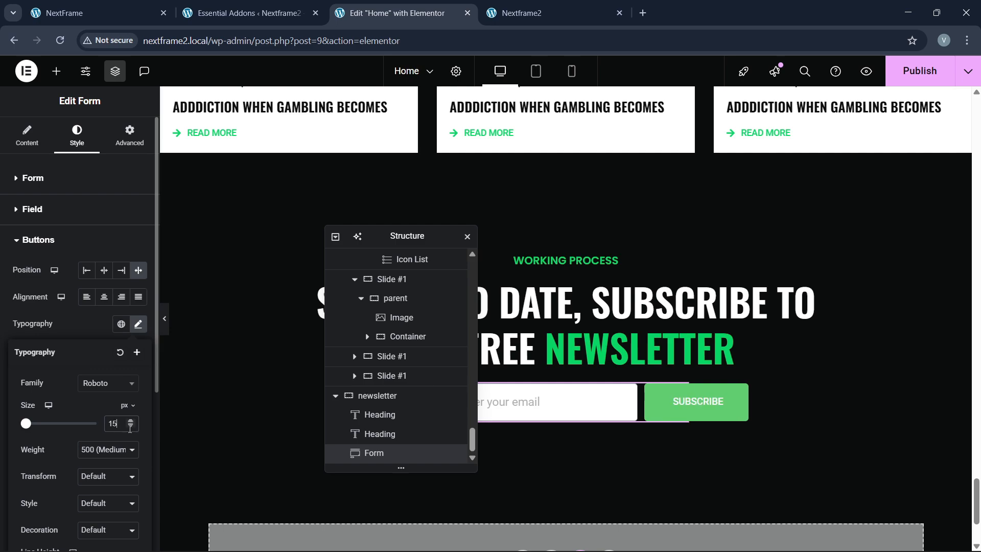
Step: Review the label and HTML field colour options in the form's general style settings
click(39, 186)
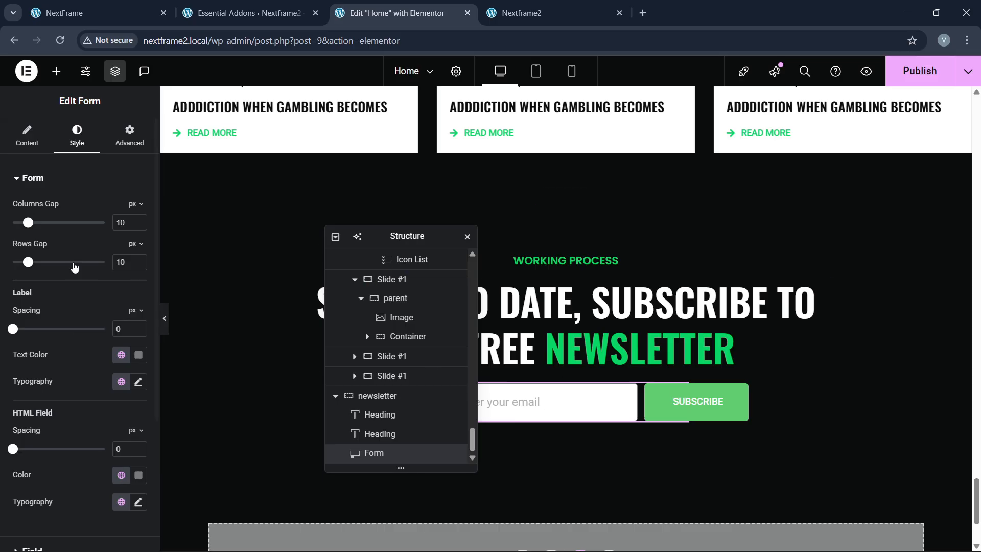
scroll(90, 381, down, 1)
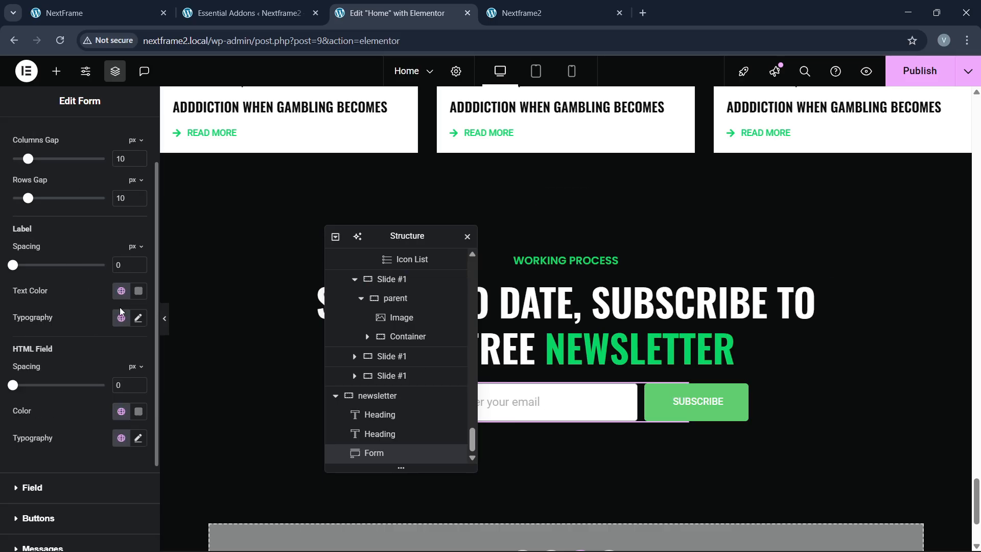
click(138, 291)
click(105, 295)
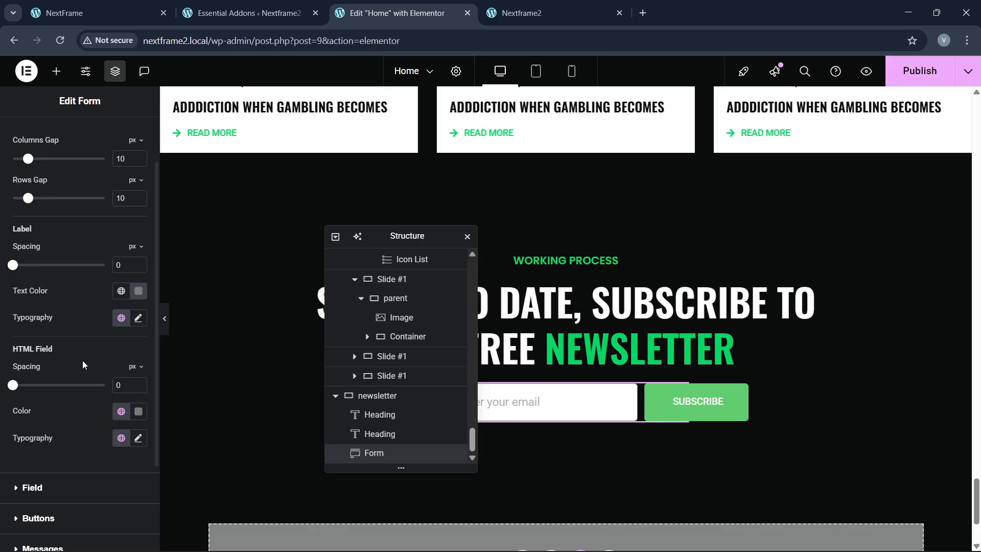
click(138, 411)
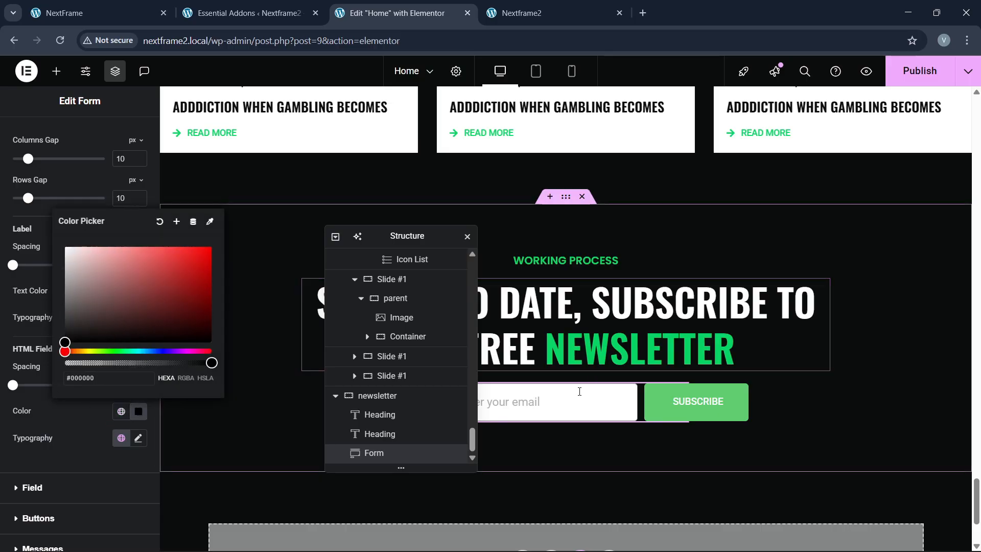
click(105, 405)
scroll(78, 149, up, 1)
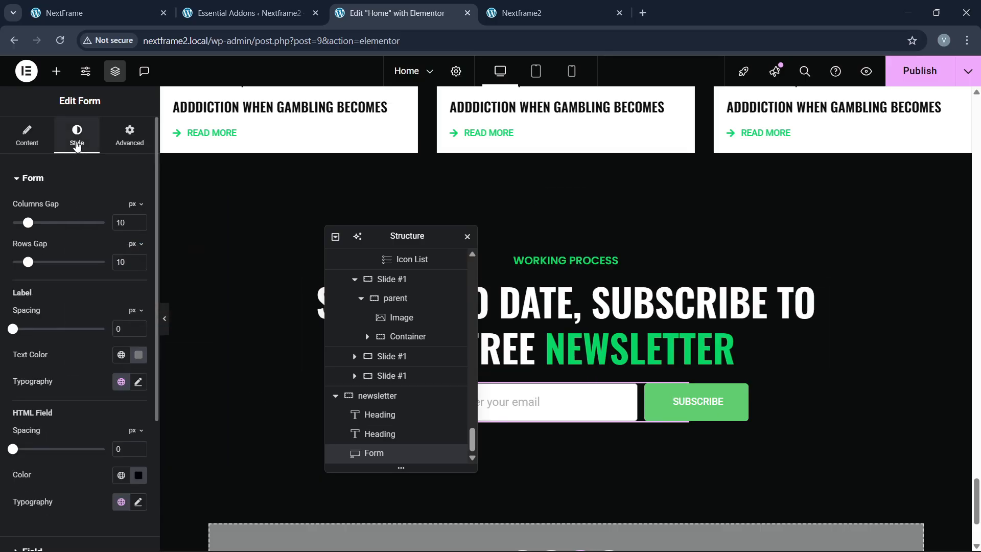
scroll(44, 346, down, 3)
Step: Set the SUBSCRIBE button background to the global green colour and compare with the live site
click(50, 396)
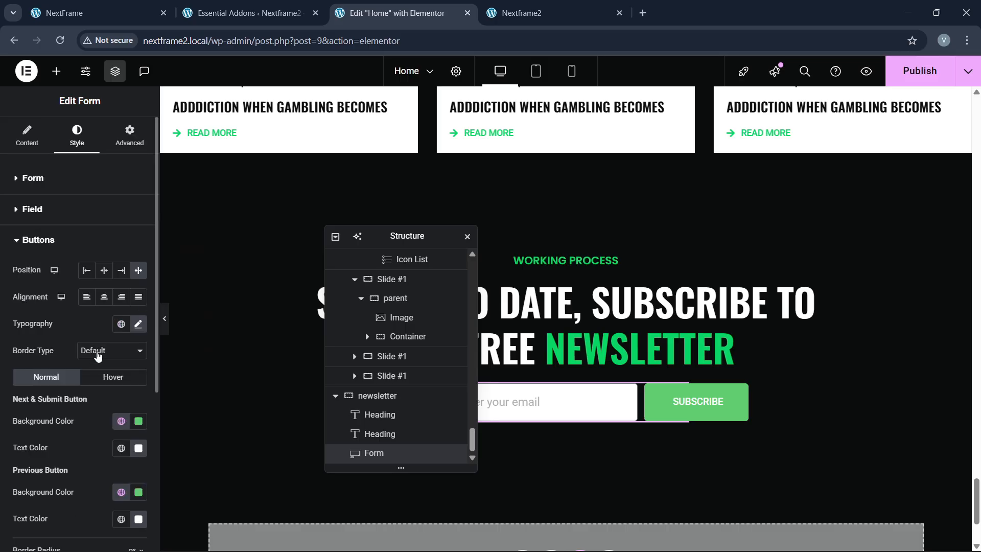
click(137, 324)
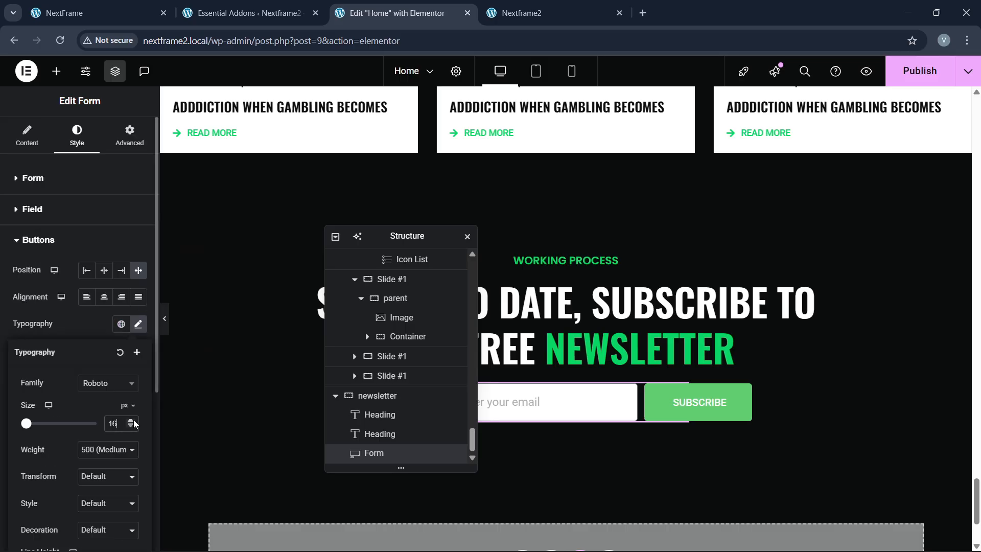
click(79, 336)
click(120, 421)
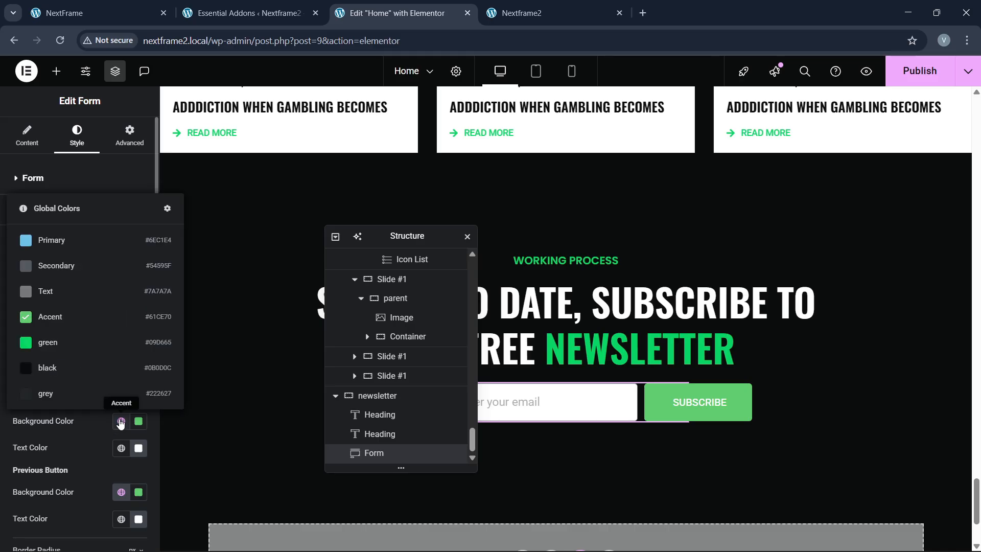
click(56, 342)
click(129, 5)
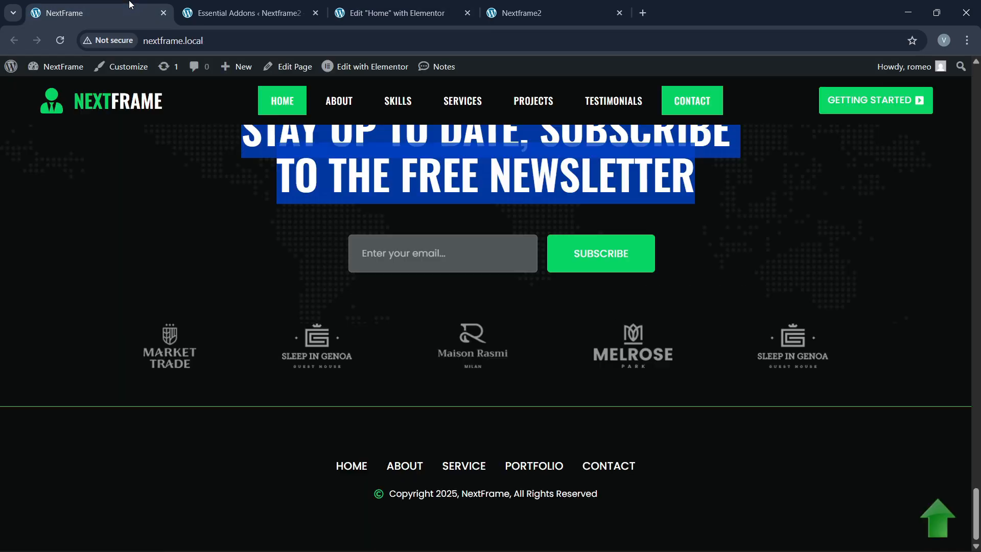
click(391, 13)
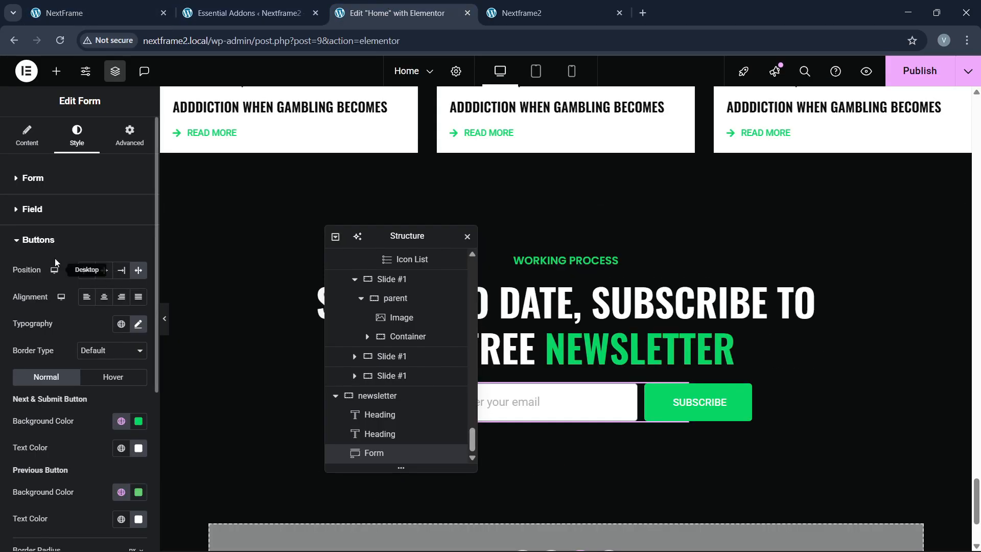
click(33, 179)
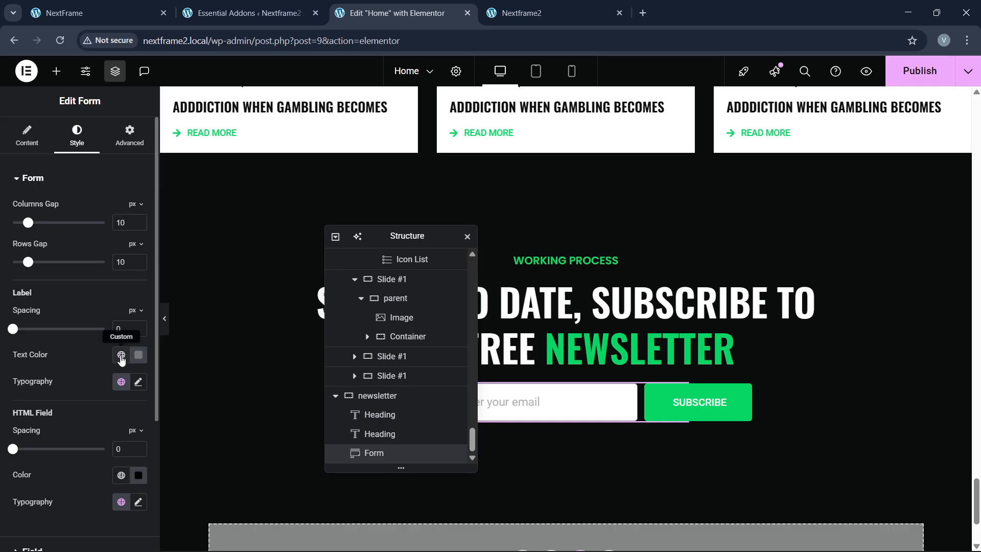
scroll(84, 388, down, 4)
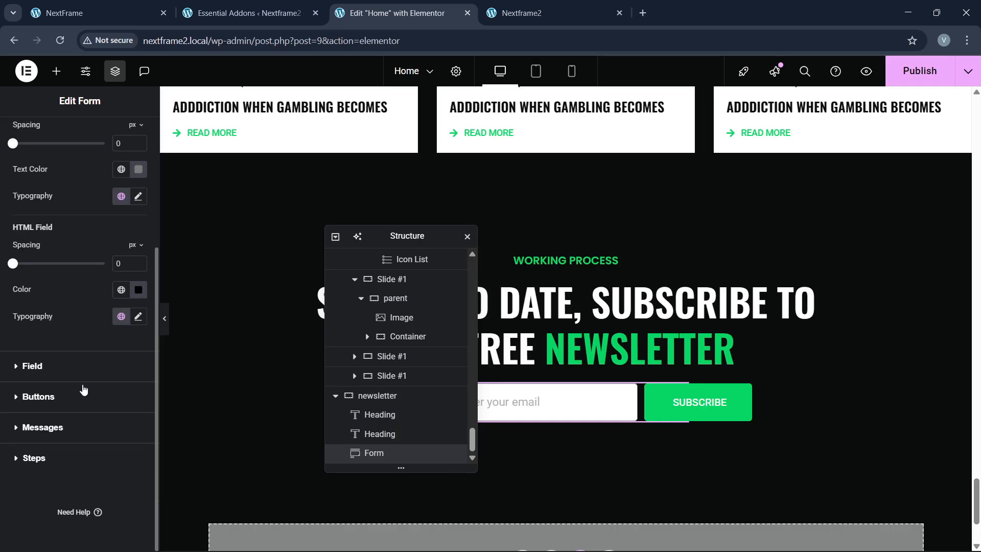
click(74, 375)
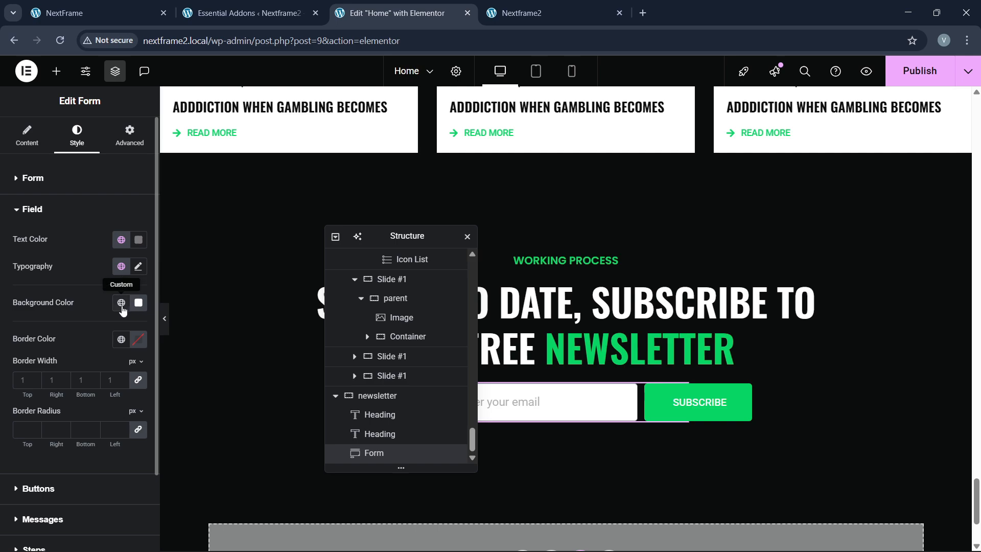
Step: Give the email field a global black background and white text
click(121, 303)
click(60, 491)
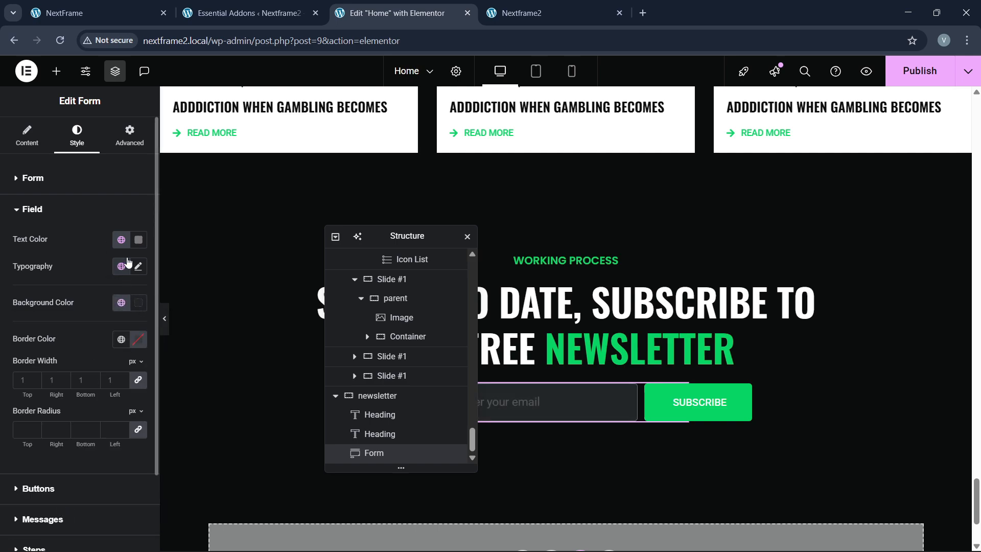
click(138, 240)
click(64, 287)
click(38, 238)
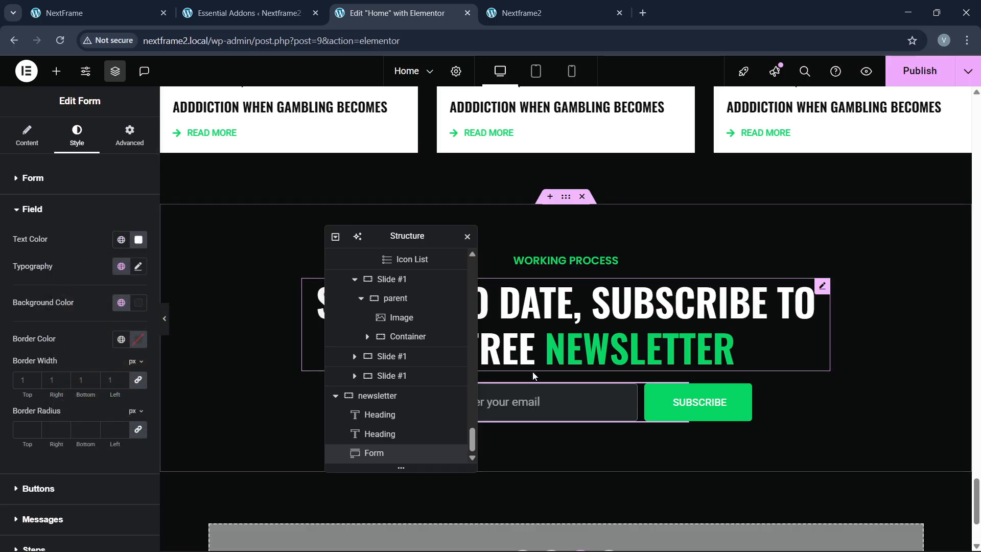
click(139, 10)
click(389, 13)
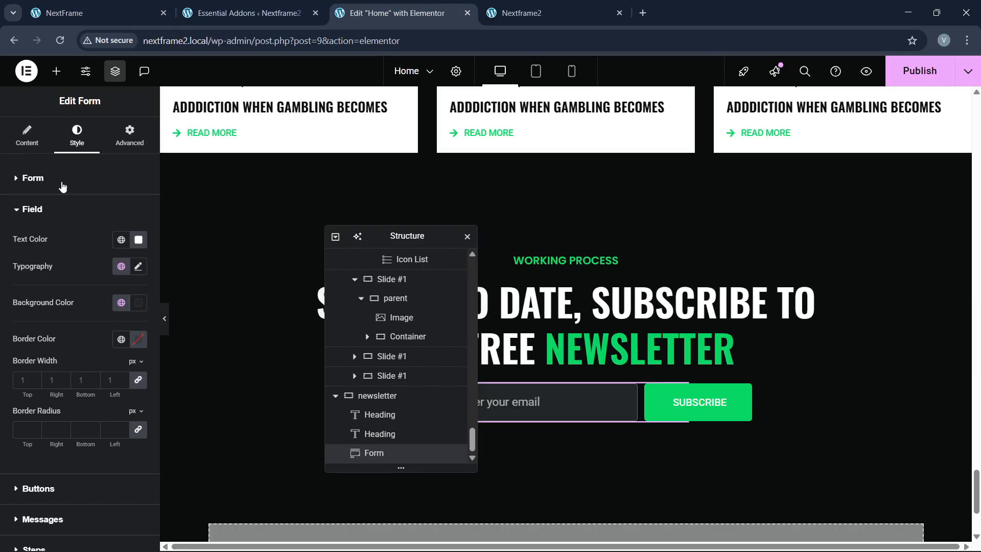
Step: Lighten the email field background to dark grey #323637
click(138, 302)
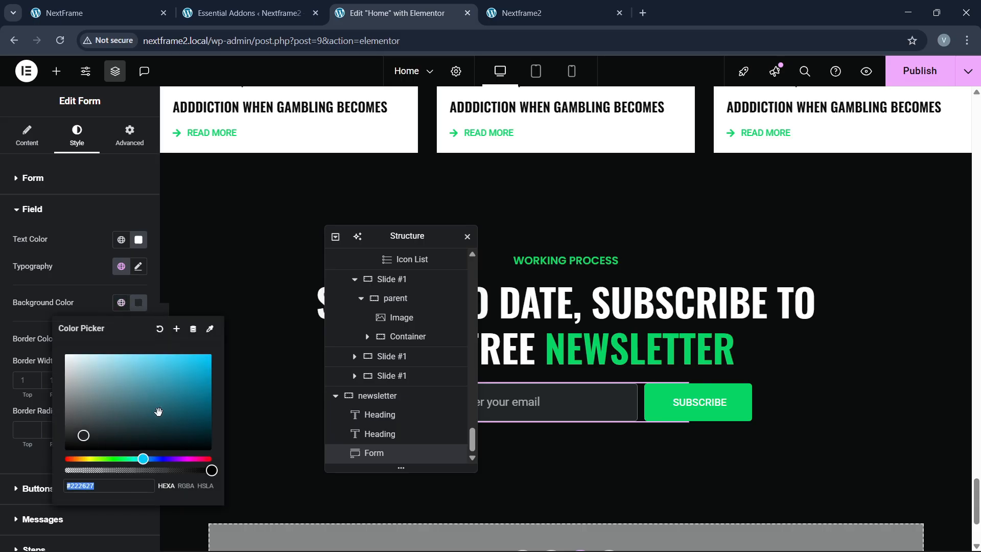
drag(98, 442, 79, 429)
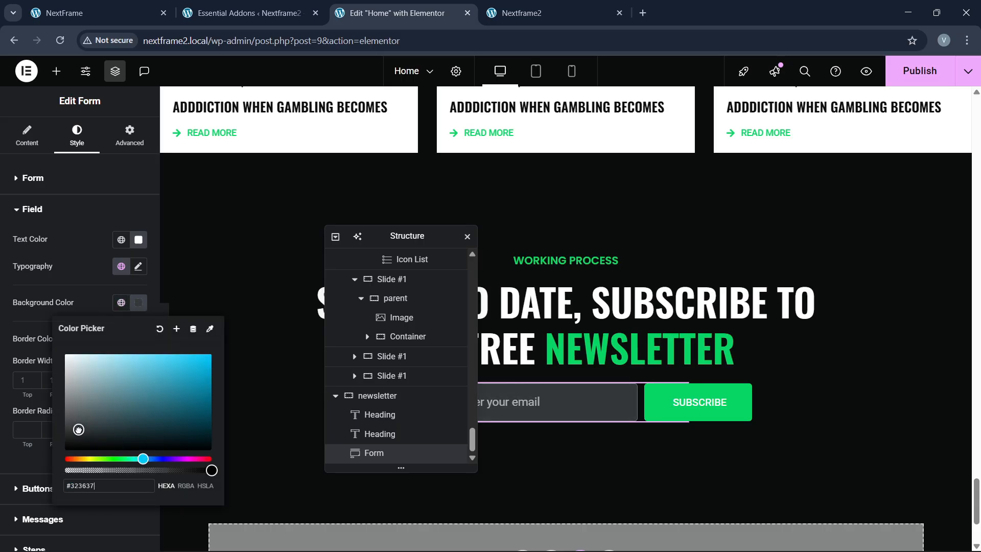
click(108, 41)
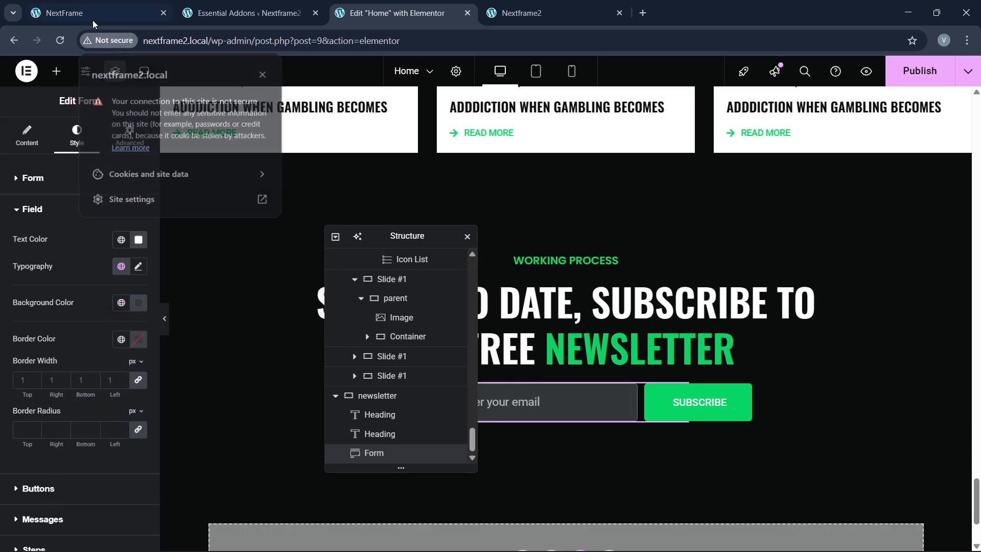
click(100, 10)
click(394, 12)
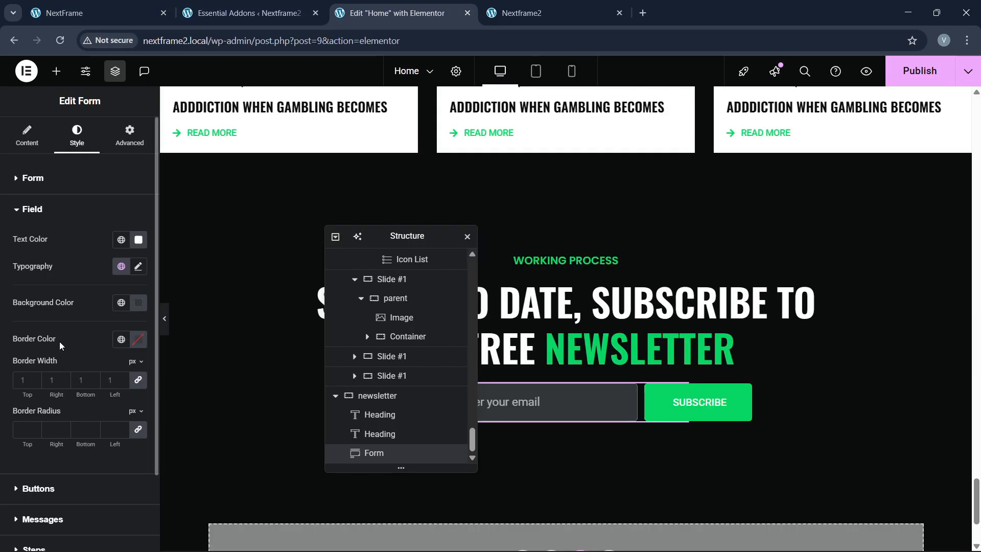
Step: Set the form's columns gap to 20 px
scroll(60, 341, down, 2)
scroll(33, 323, up, 2)
click(47, 176)
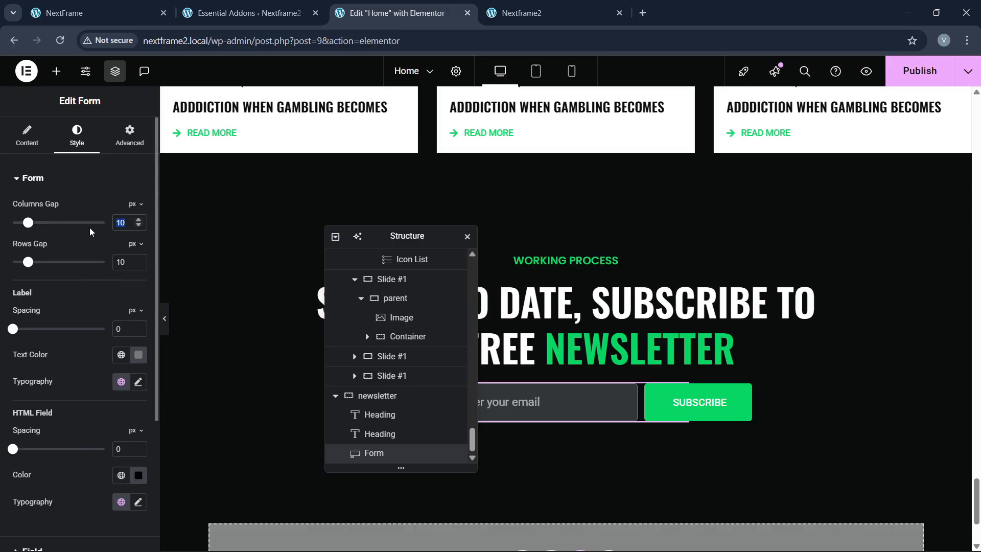
text(20)
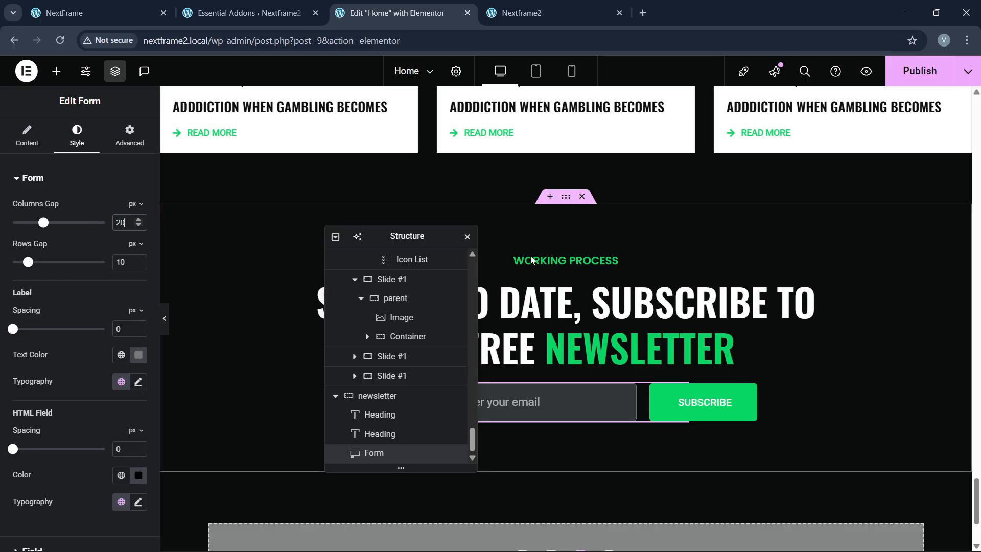
Step: Select the newsletter form and open its Advanced margin settings for a 30 px top margin
click(380, 396)
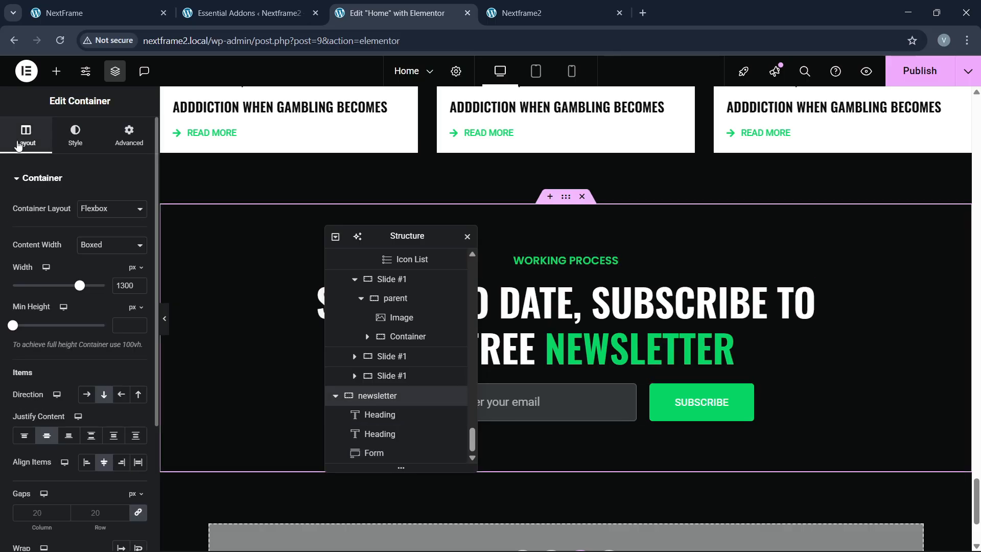
scroll(36, 366, down, 3)
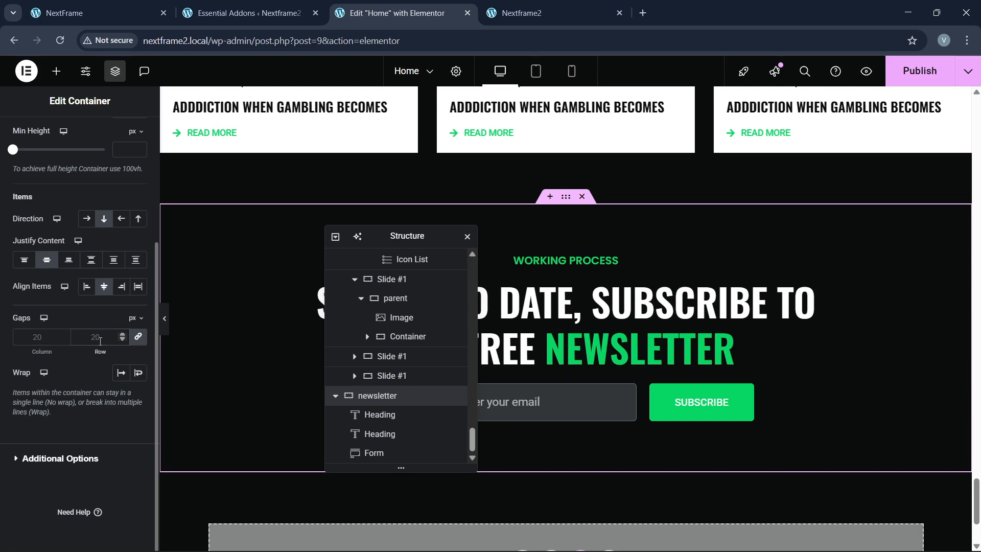
click(640, 415)
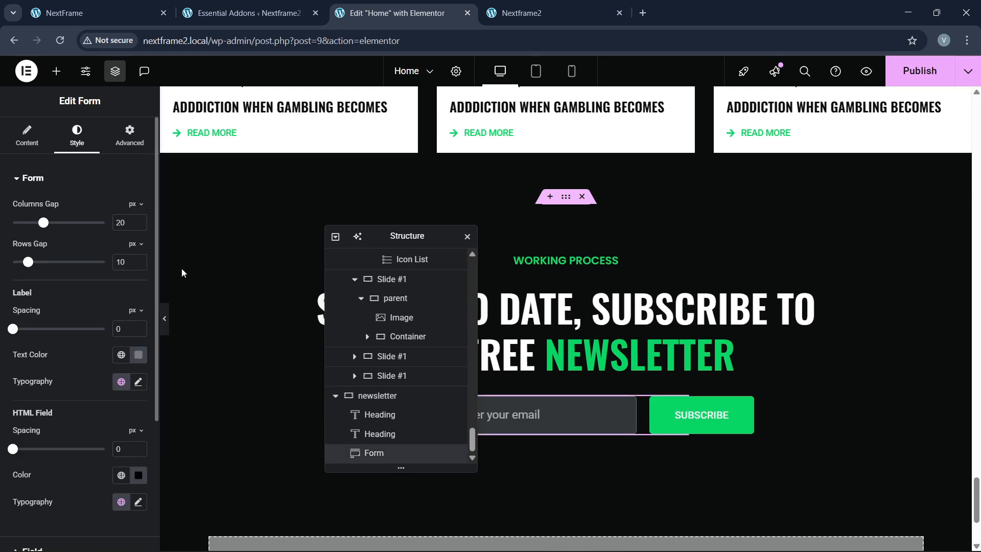
click(130, 136)
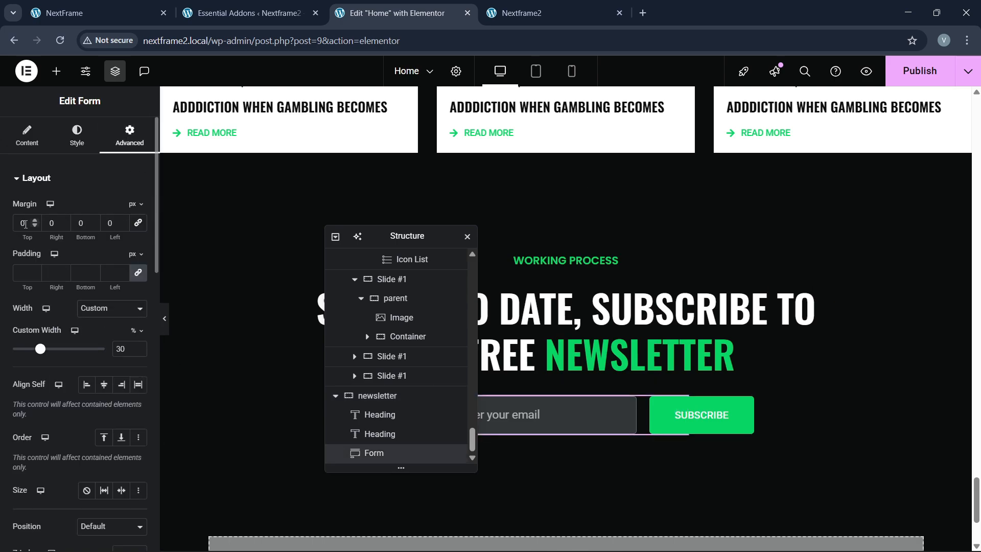
click(151, 4)
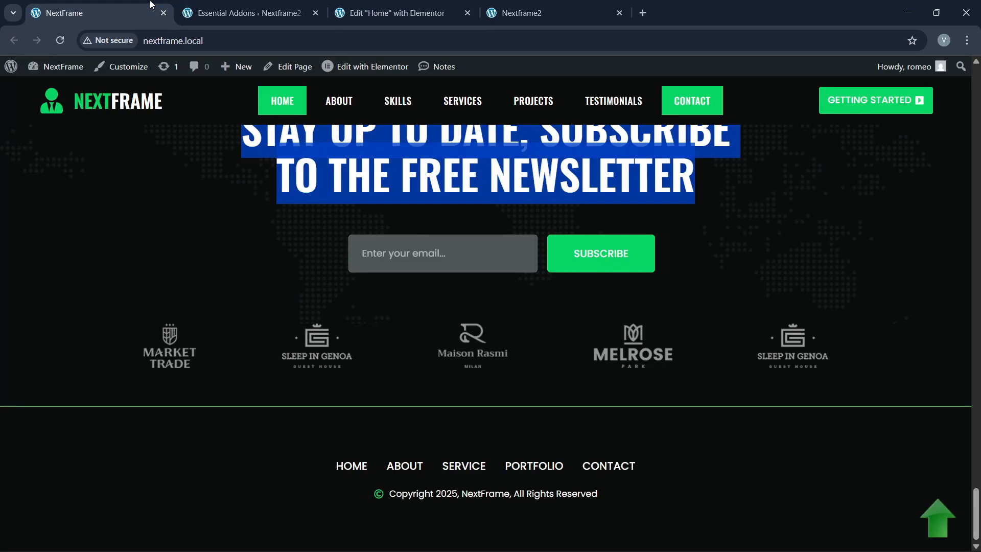
click(394, 12)
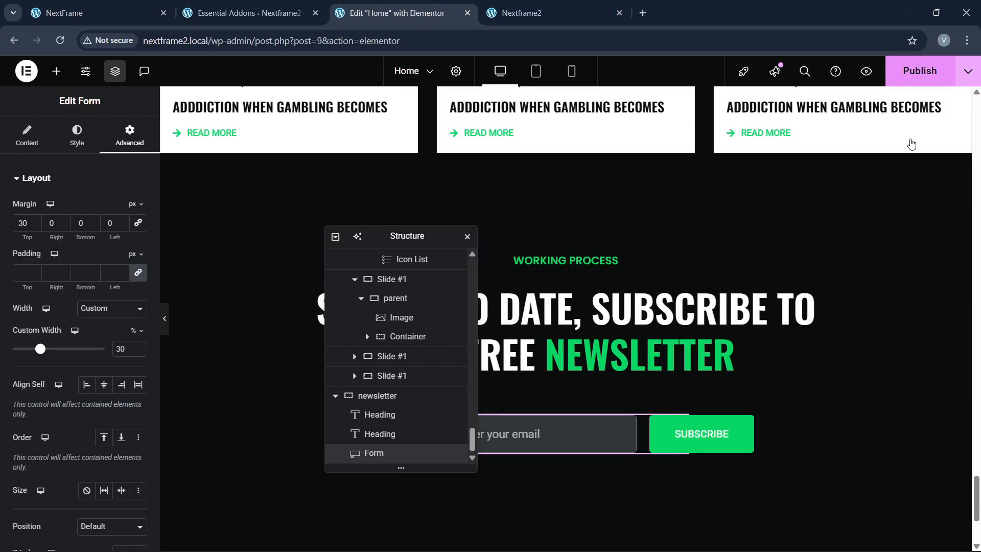
click(97, 7)
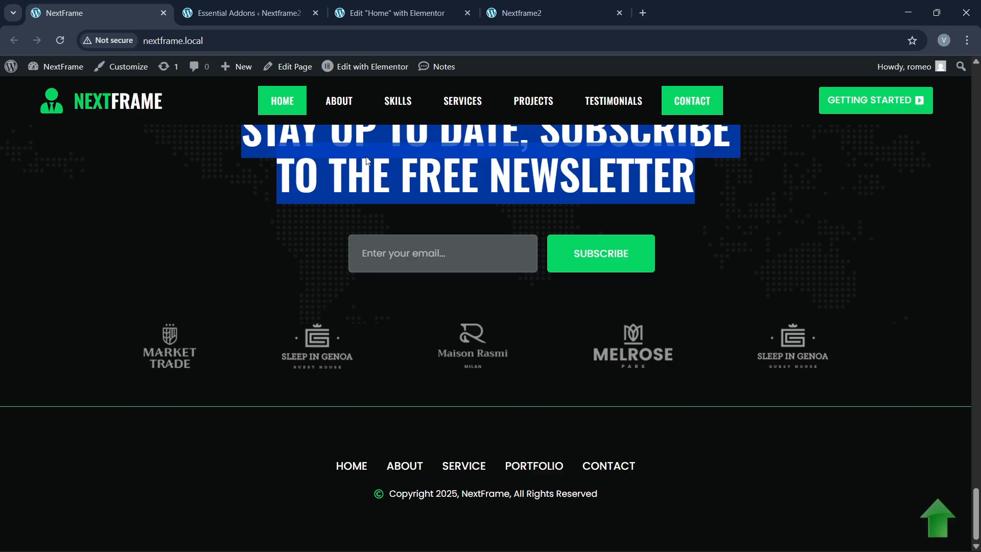
click(394, 13)
Step: Bring up the email form's context menu below the signup form, then dismiss it
drag(399, 246, 715, 223)
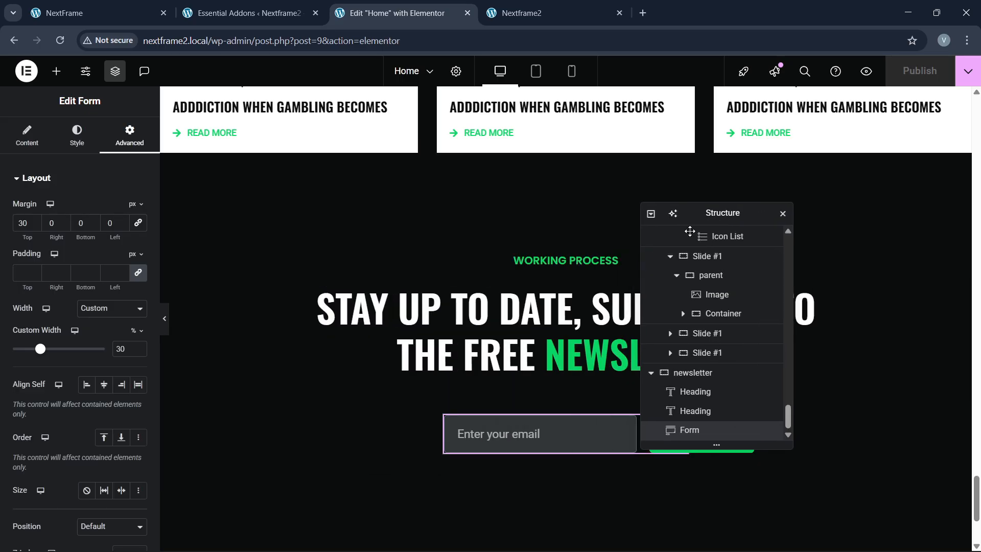
scroll(398, 313, down, 4)
right_click(510, 254)
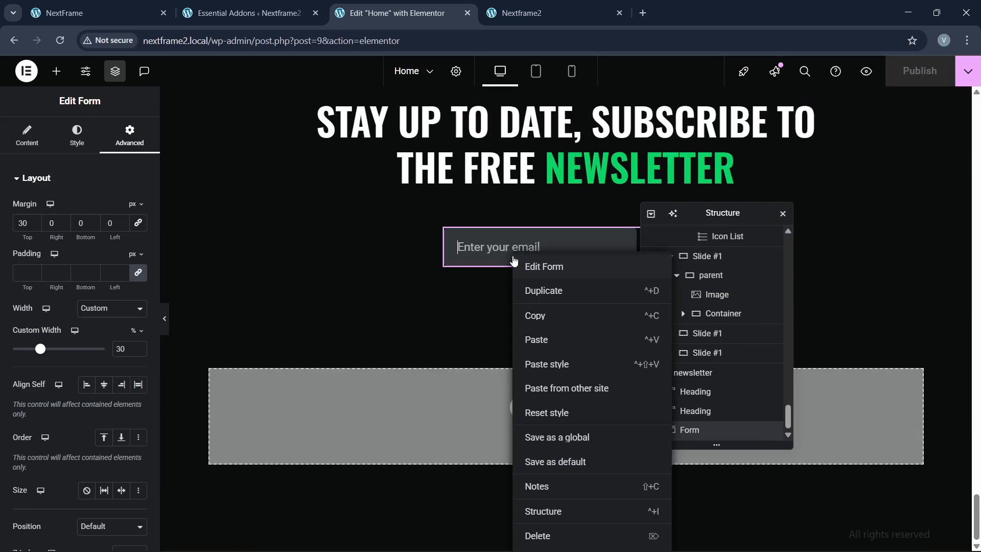
click(397, 286)
Step: Add a row container below the form with space-between, centred items and 80 px top and bottom padding
click(56, 71)
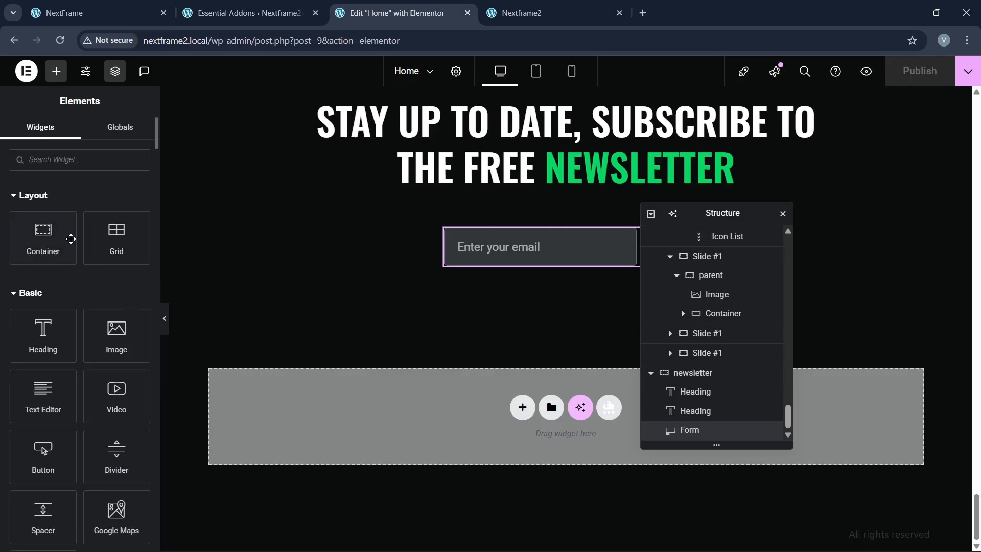
drag(48, 232, 604, 253)
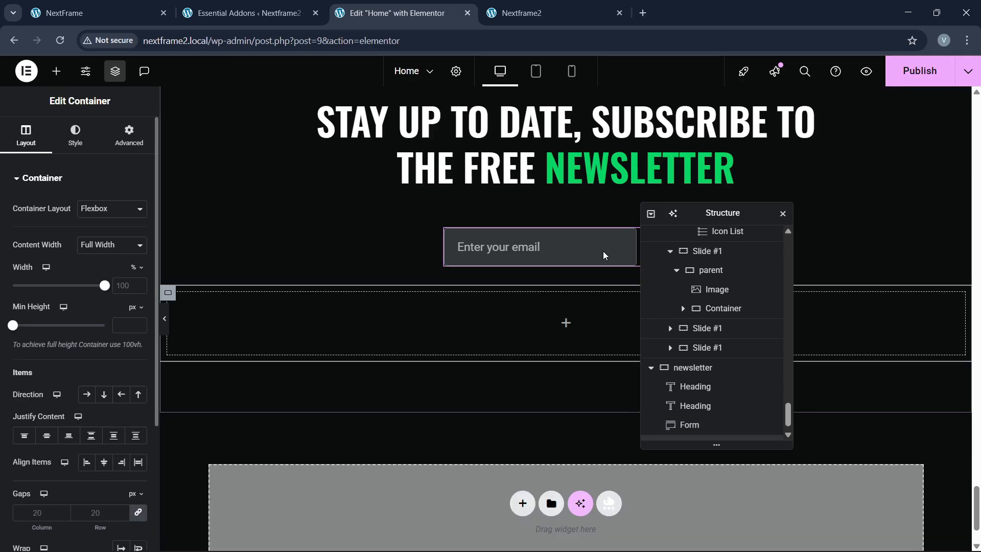
click(114, 8)
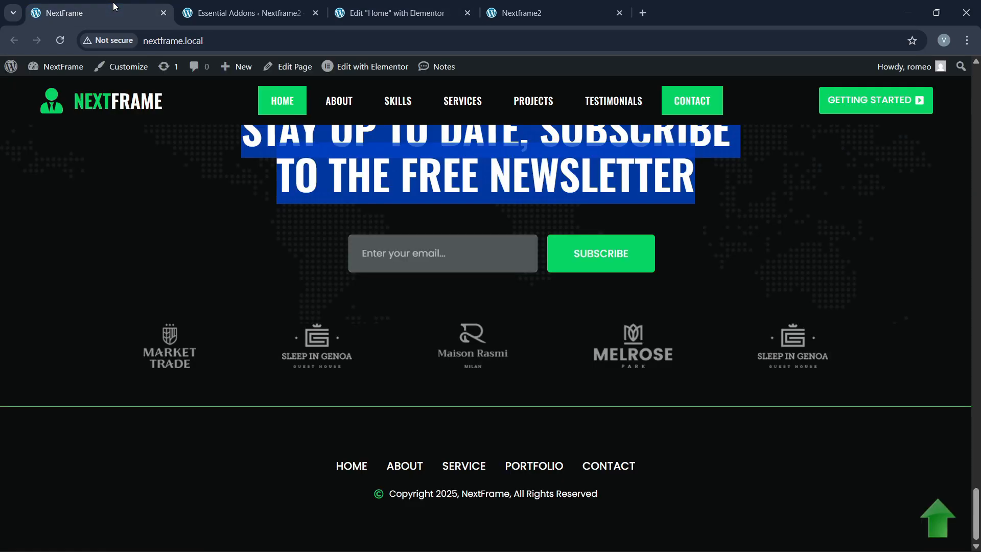
click(385, 6)
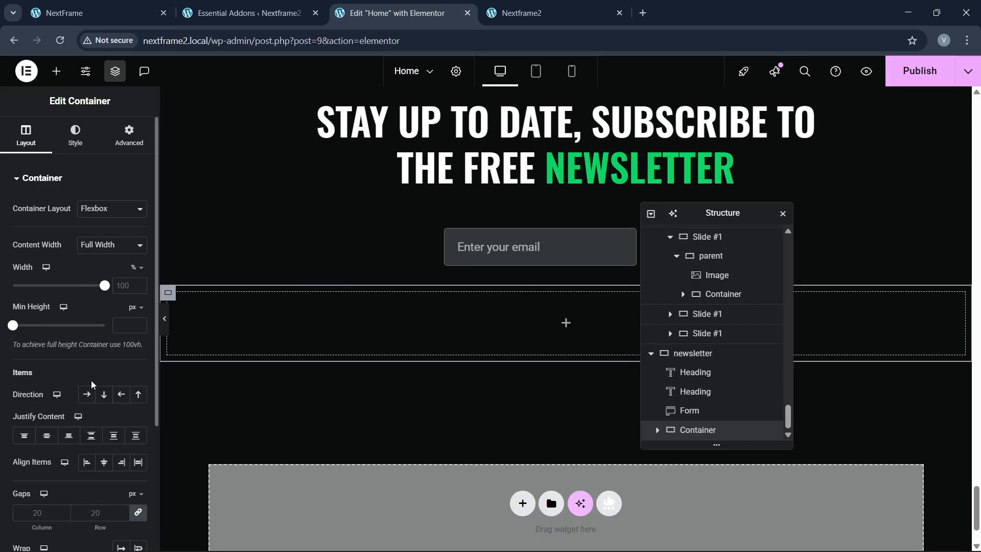
click(86, 394)
click(91, 435)
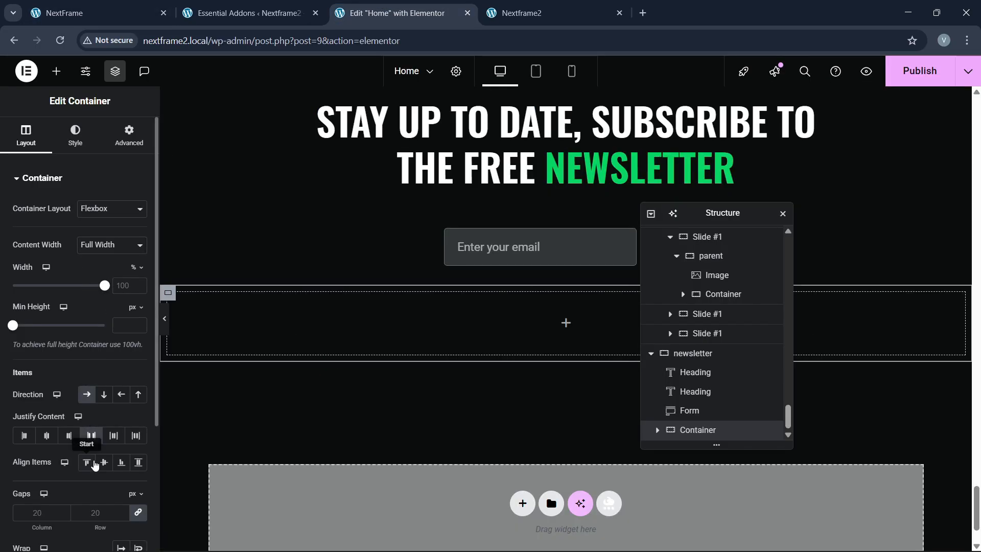
click(101, 462)
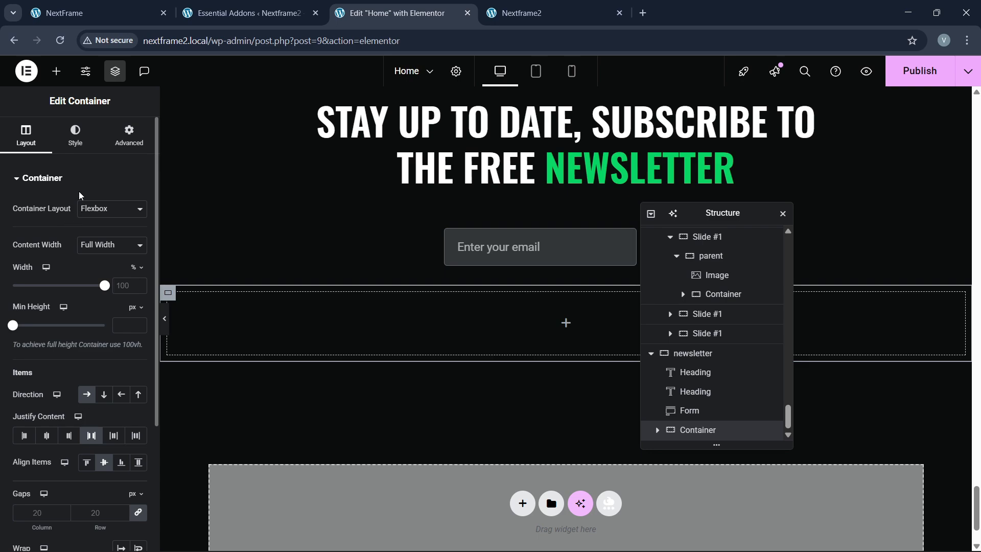
click(117, 145)
click(134, 274)
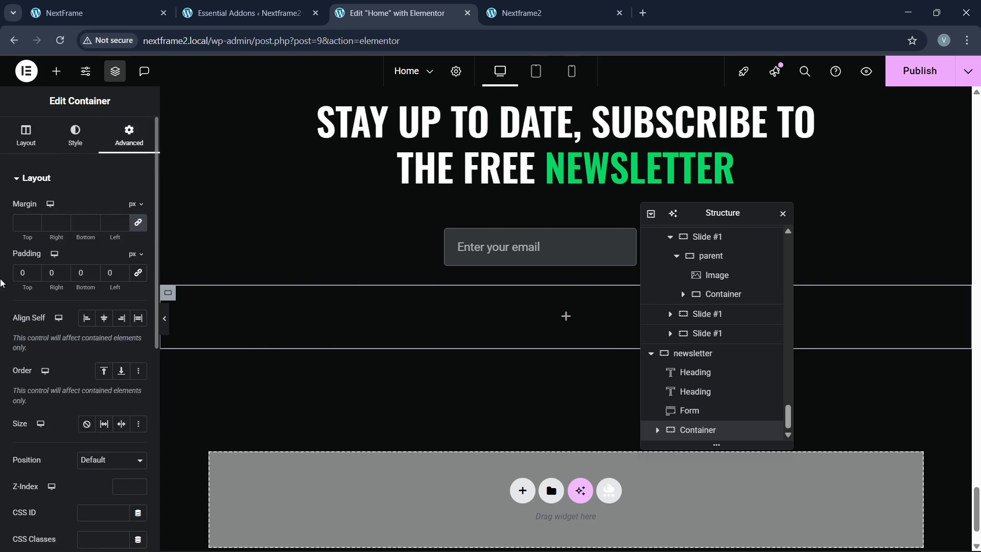
text(8)
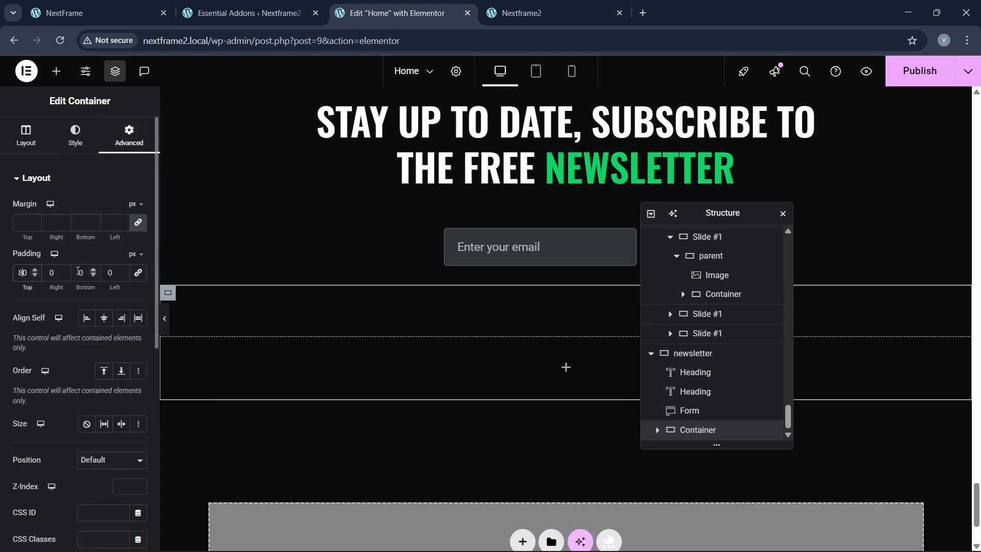
text(8)
Step: Place an Image widget in the container showing the MELROSE logo from the Media Library
click(56, 75)
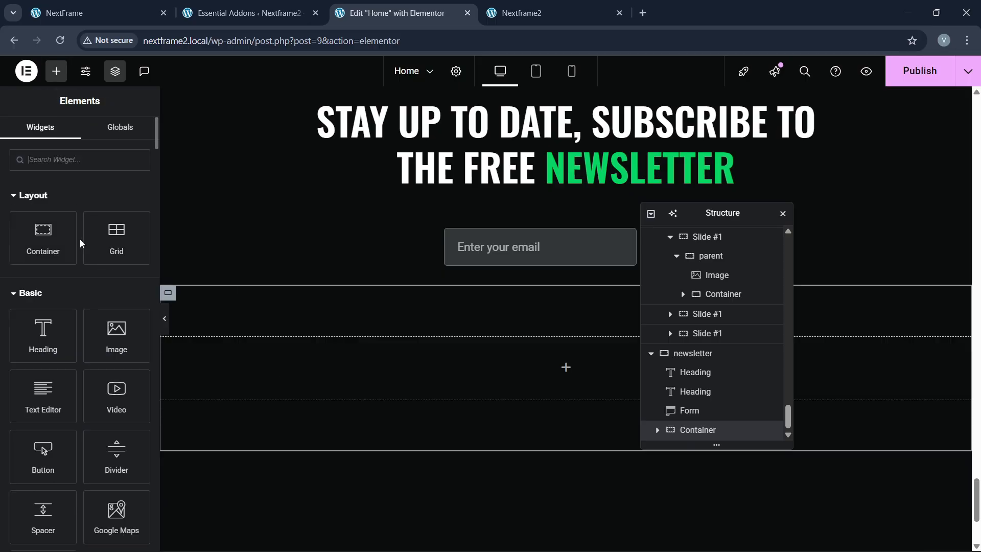
drag(114, 330, 359, 397)
click(71, 271)
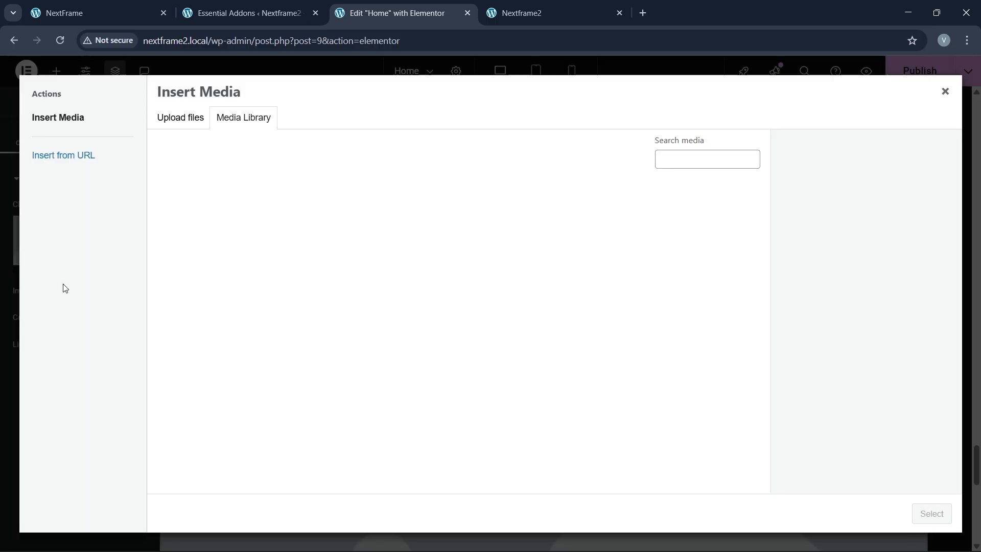
scroll(251, 304, down, 10)
click(489, 290)
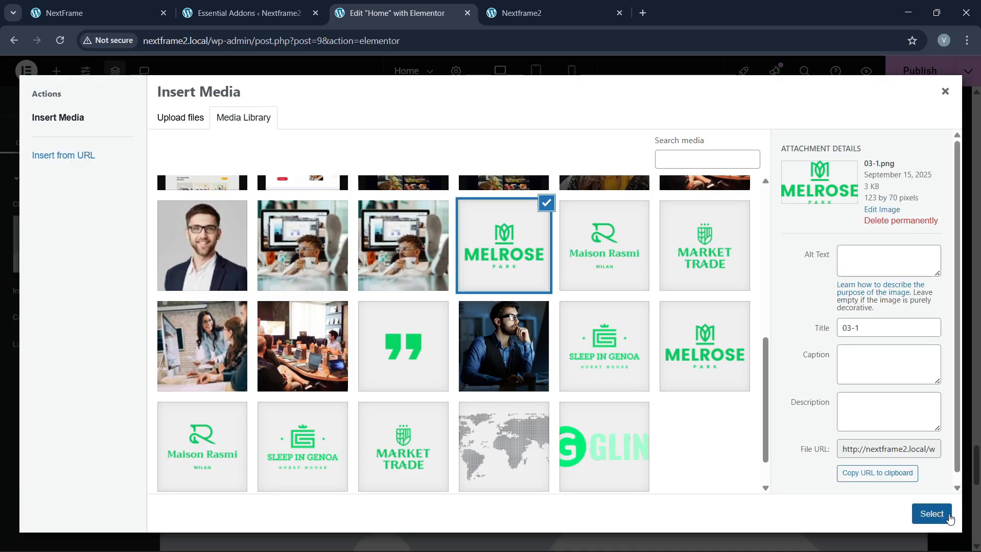
click(935, 515)
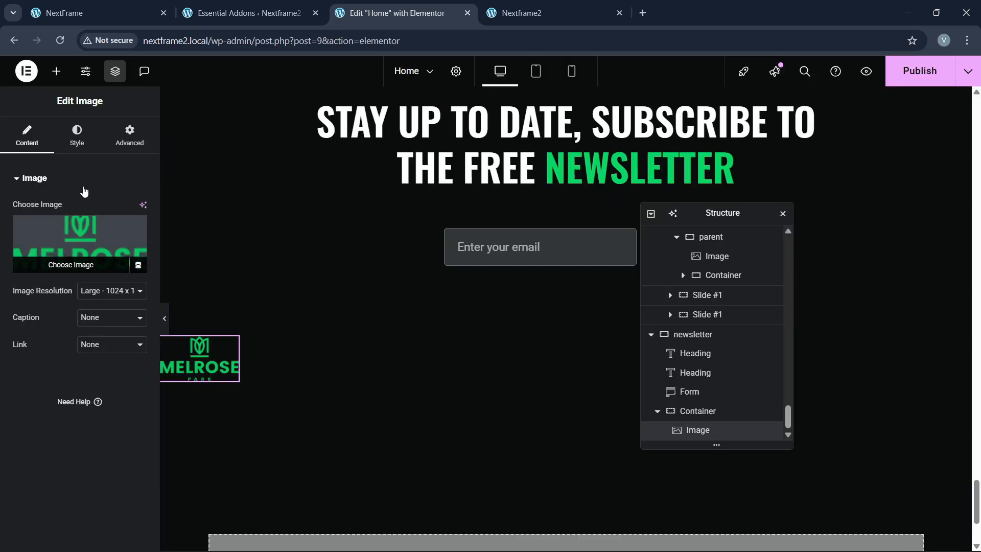
Step: Make the MELROSE logo grey with saturation 0 and add a Grow Rotate hover animation
click(79, 143)
scroll(85, 368, down, 2)
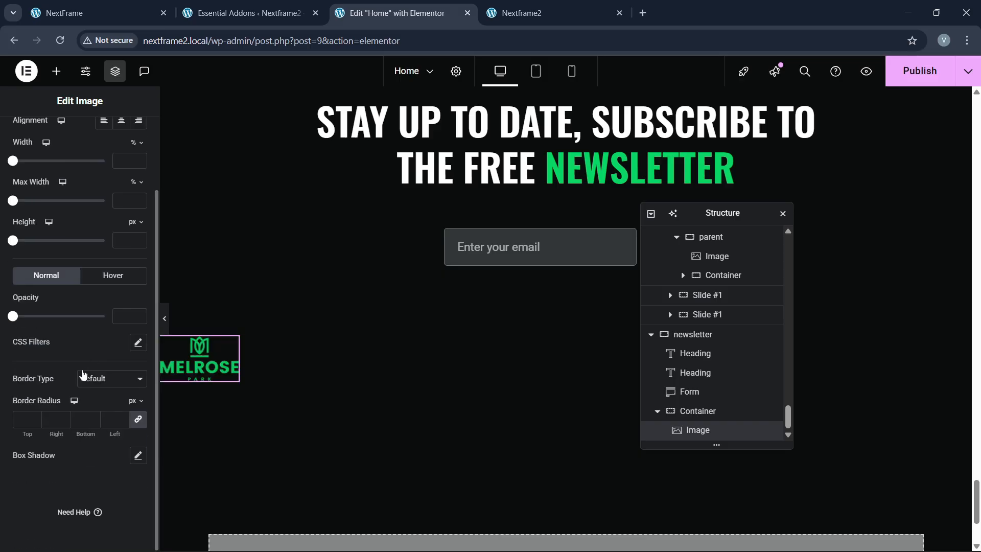
click(138, 343)
drag(60, 498, 2, 500)
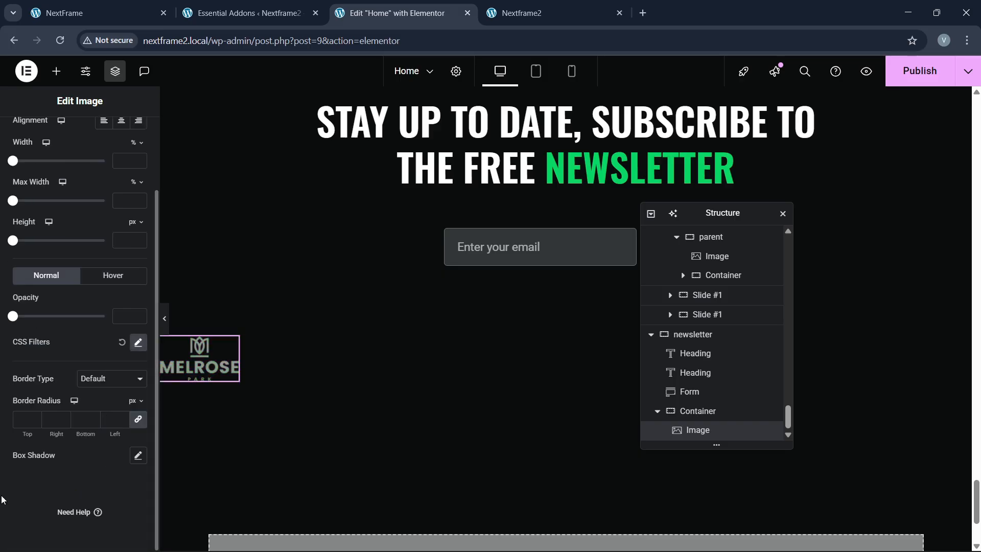
click(106, 276)
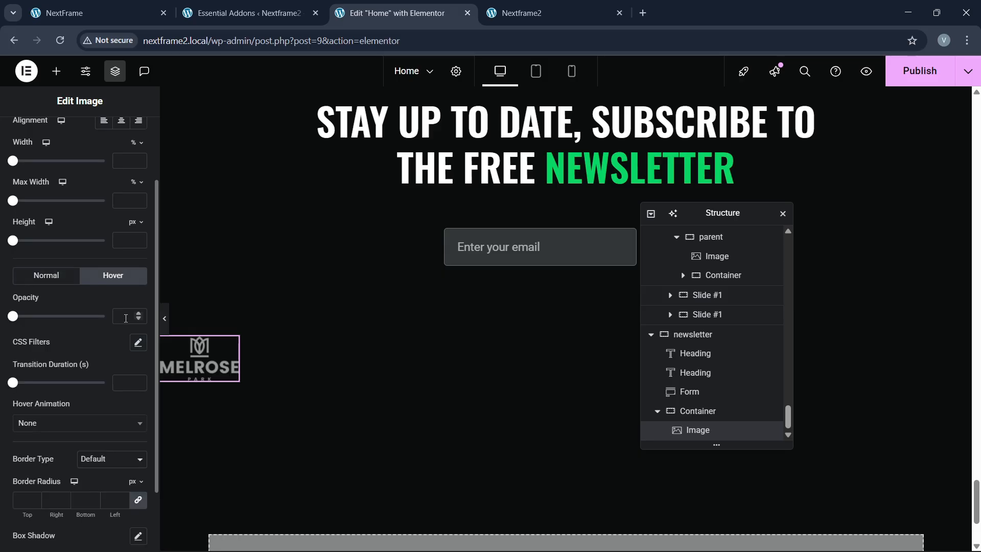
click(137, 345)
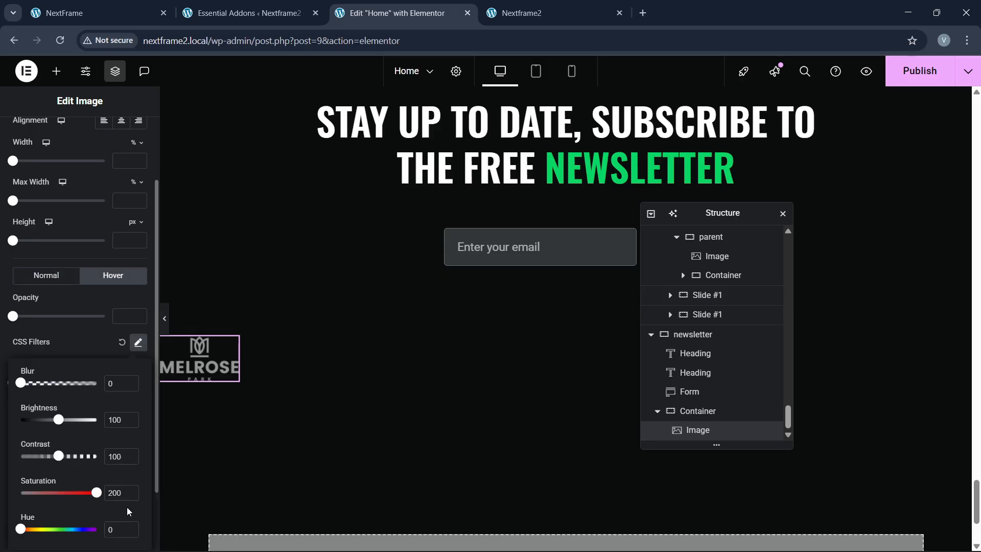
click(71, 353)
click(45, 423)
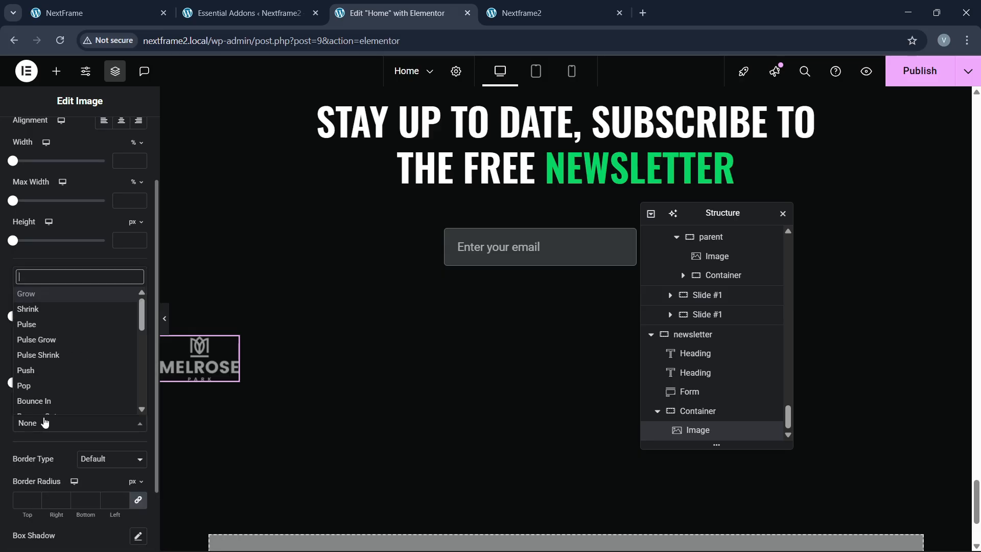
scroll(31, 390, down, 3)
click(39, 319)
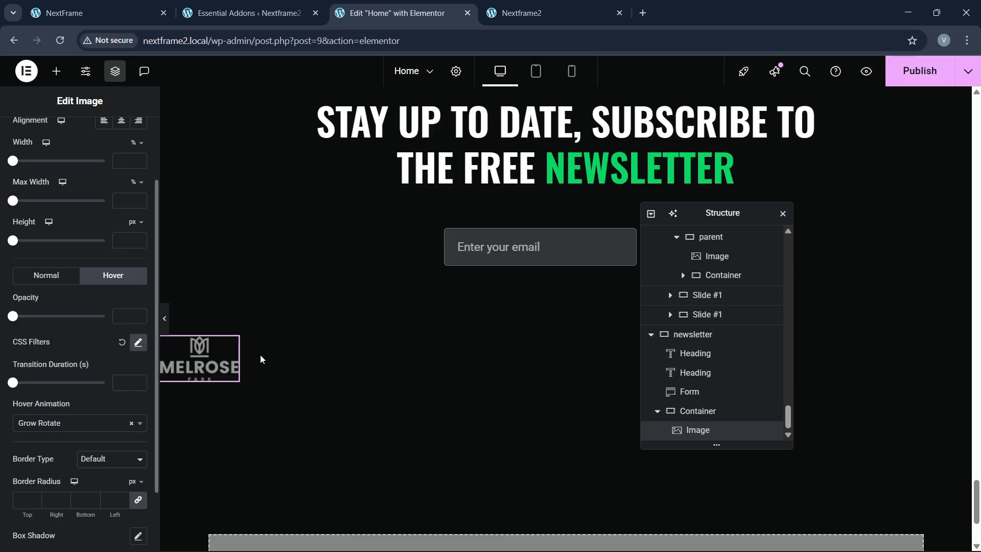
Step: Duplicate the MELROSE logo four times to make five logos
right_click(207, 366)
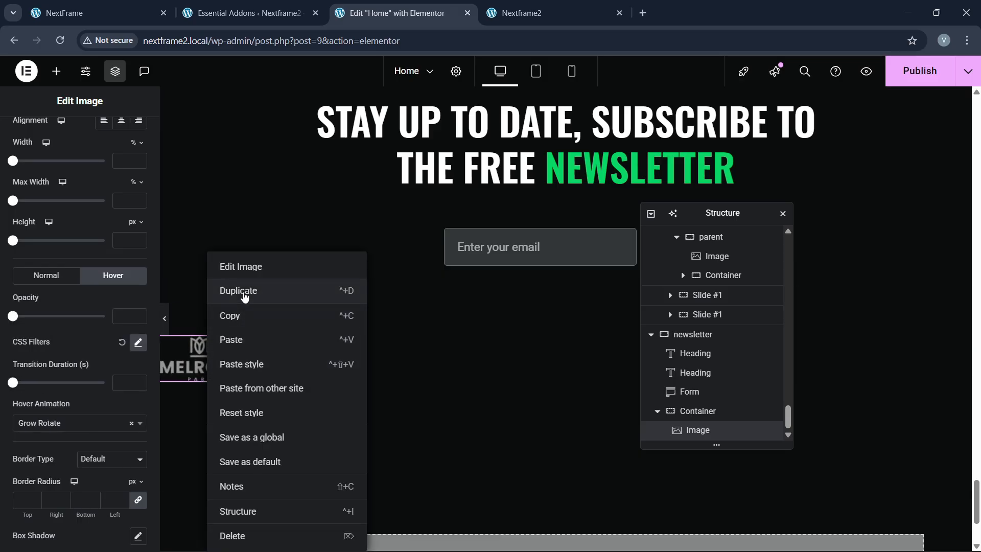
click(243, 296)
right_click(895, 360)
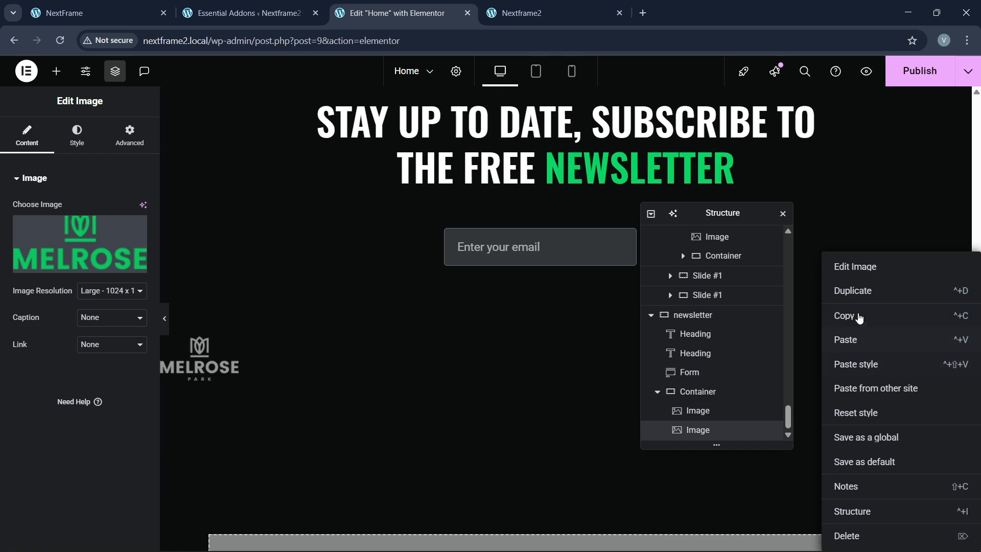
click(851, 292)
right_click(549, 361)
click(562, 291)
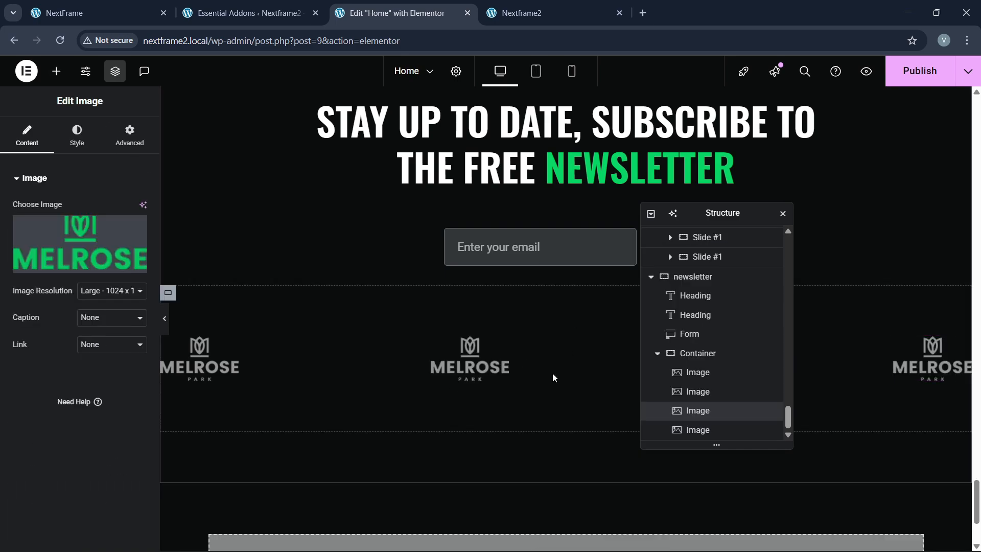
right_click(490, 354)
right_click(450, 358)
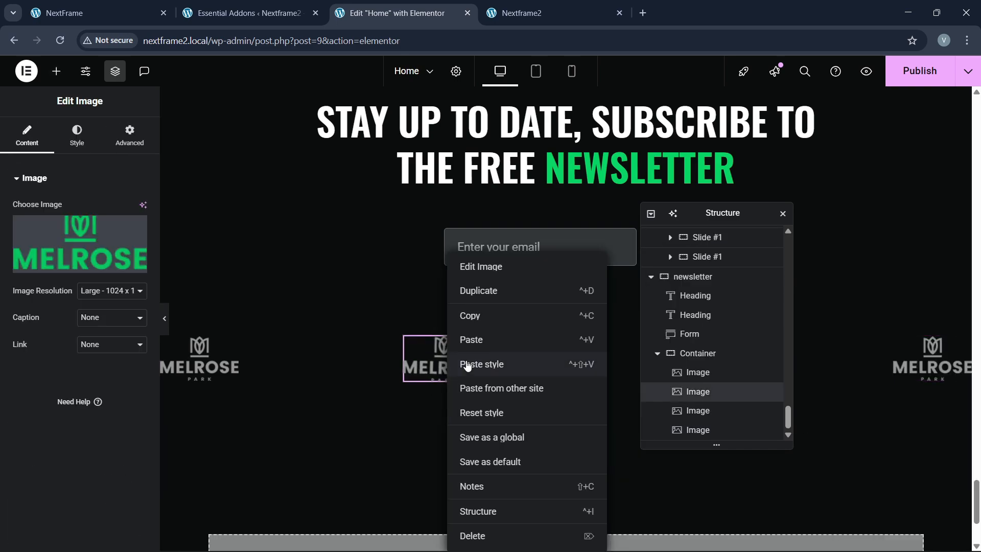
click(488, 291)
Step: Set the logo container's Justify Content to Space Evenly and compare with the live site
click(698, 334)
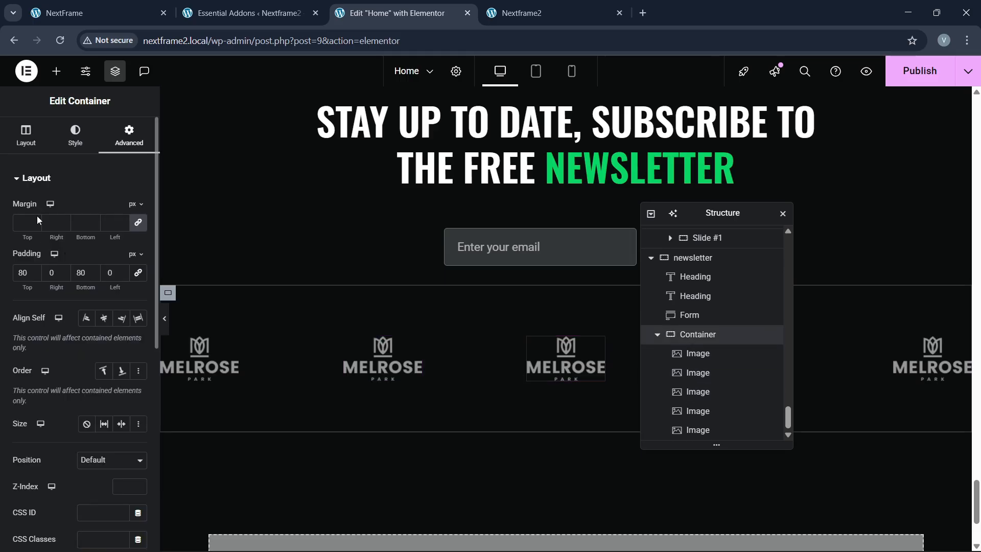
click(25, 136)
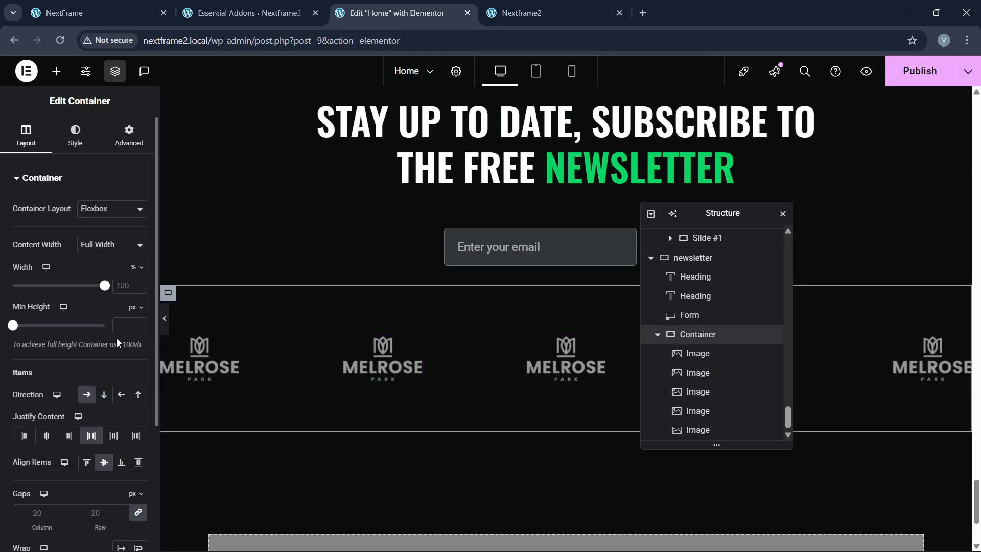
click(113, 438)
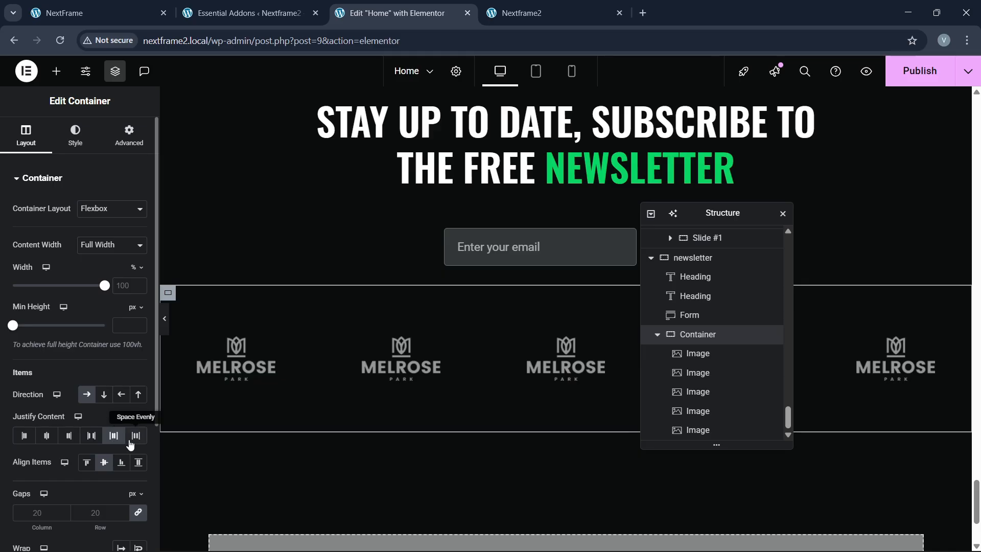
click(136, 436)
click(154, 10)
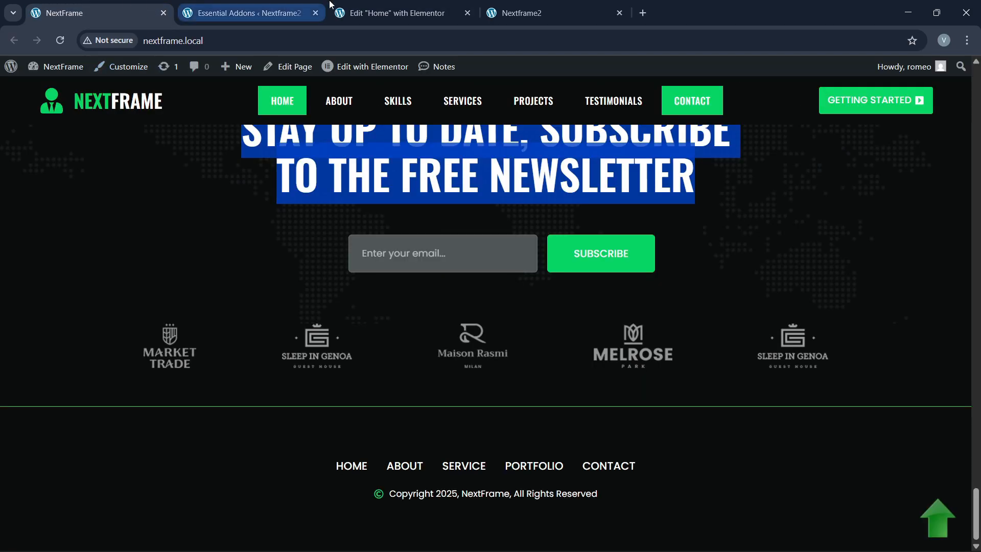
Step: Replace the second logo's image with Maison Rasmi from the Media Library
click(399, 13)
click(412, 361)
click(91, 232)
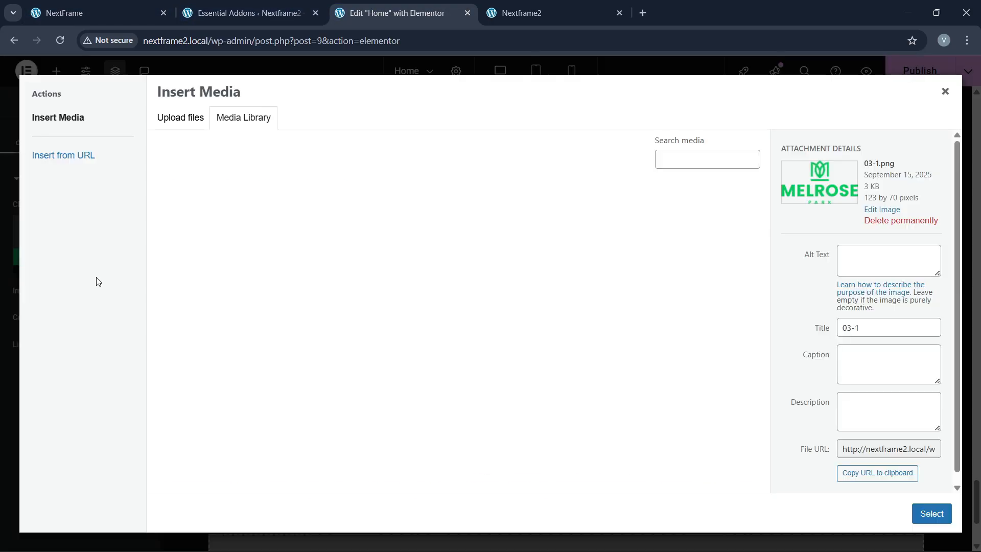
scroll(414, 354, down, 5)
click(561, 378)
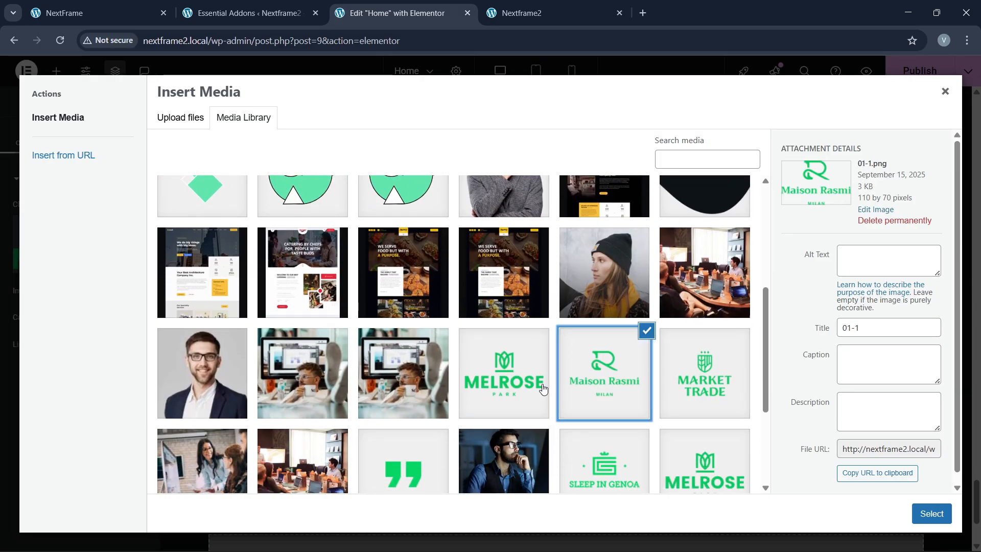
click(931, 513)
Step: Replace the third logo's image with Market Trade from the Media Library
click(561, 358)
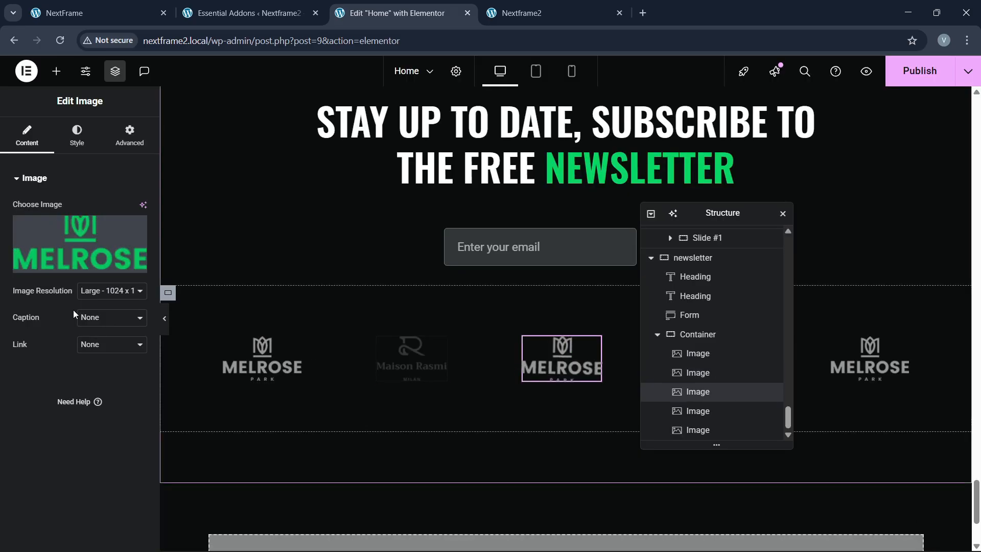
click(81, 247)
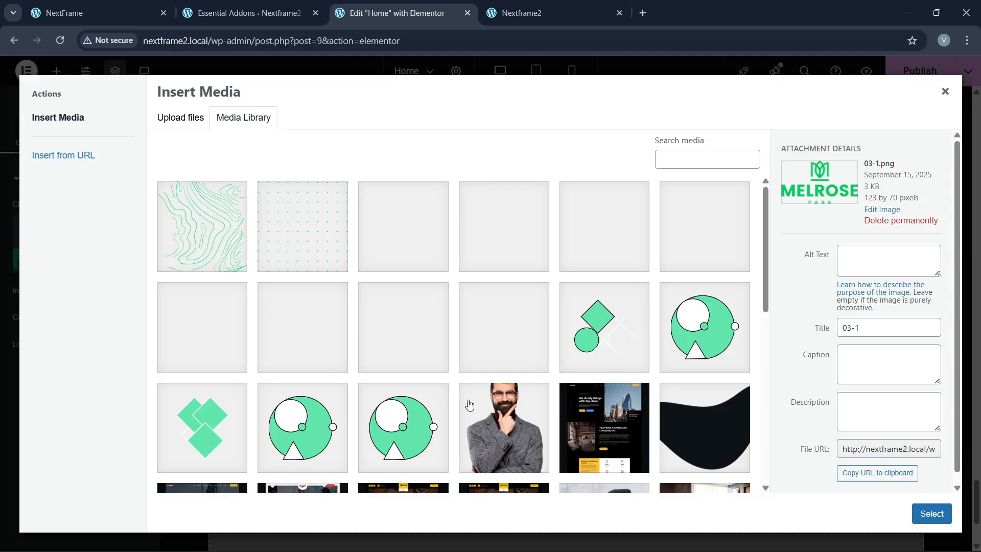
scroll(469, 405, down, 6)
click(705, 247)
click(931, 513)
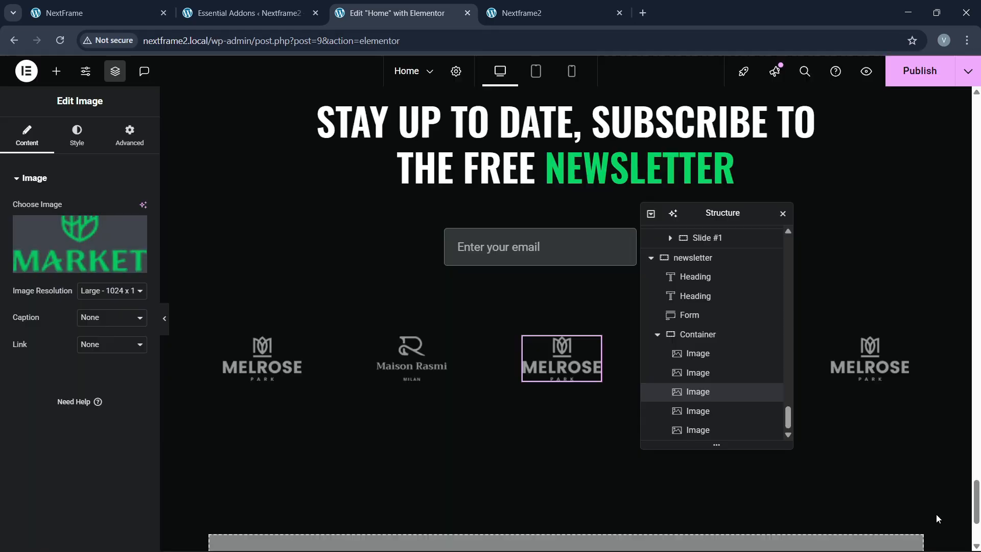
Step: Publish the page with the updated logo row
drag(723, 212, 411, 256)
click(720, 350)
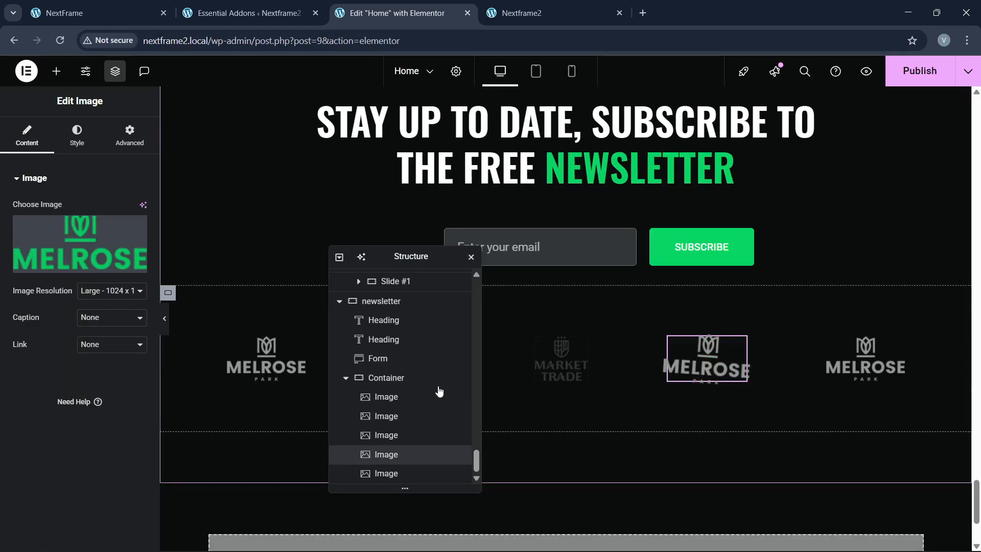
click(920, 71)
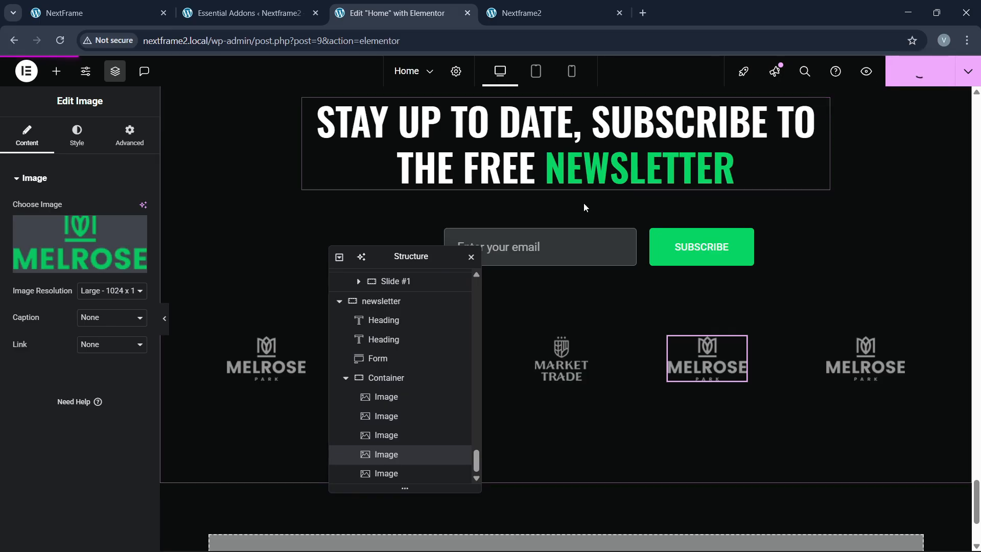
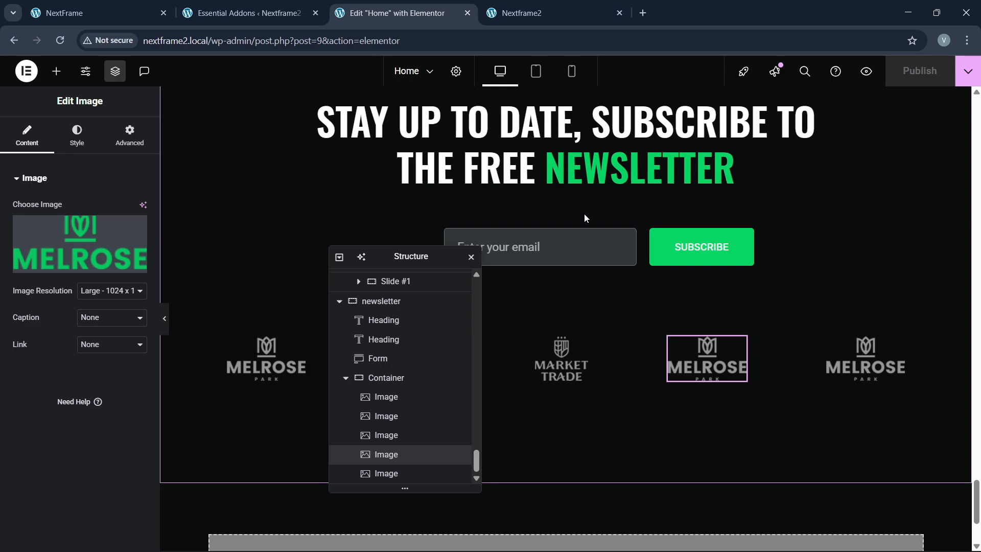
Step: Reload the Nextframe2 homepage, scroll to its bottom, then view the original NextFrame footer
click(82, 13)
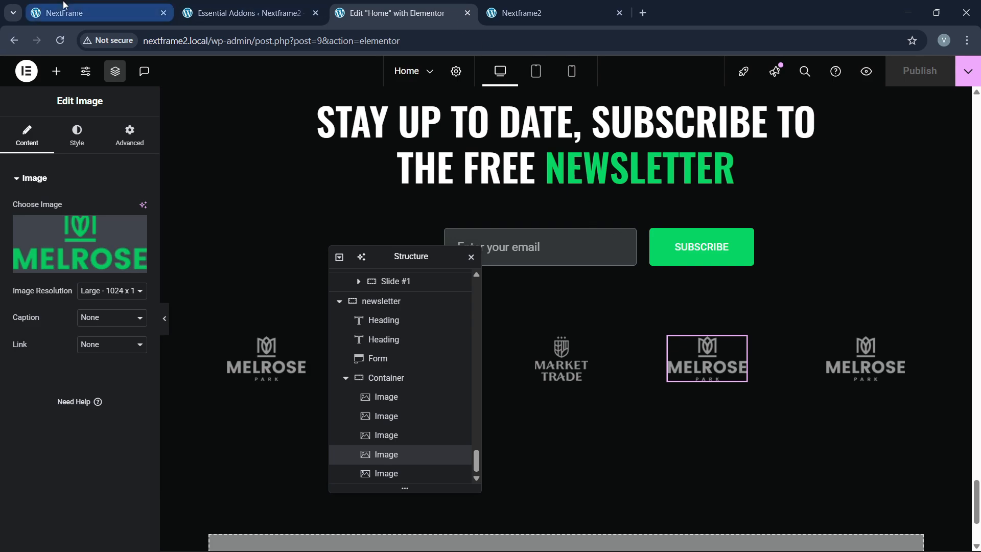
click(396, 12)
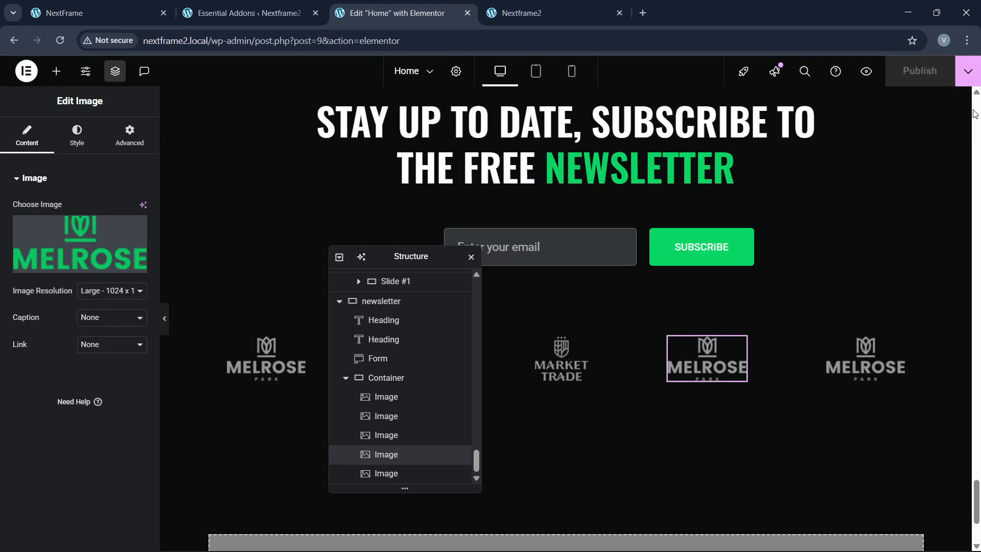
click(521, 14)
click(214, 40)
key(Return)
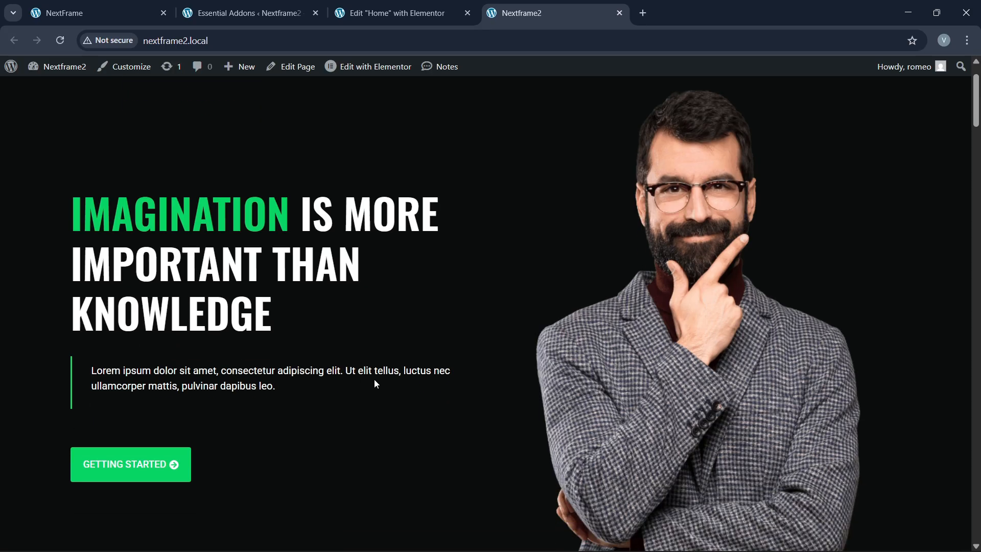
scroll(376, 385, down, 10)
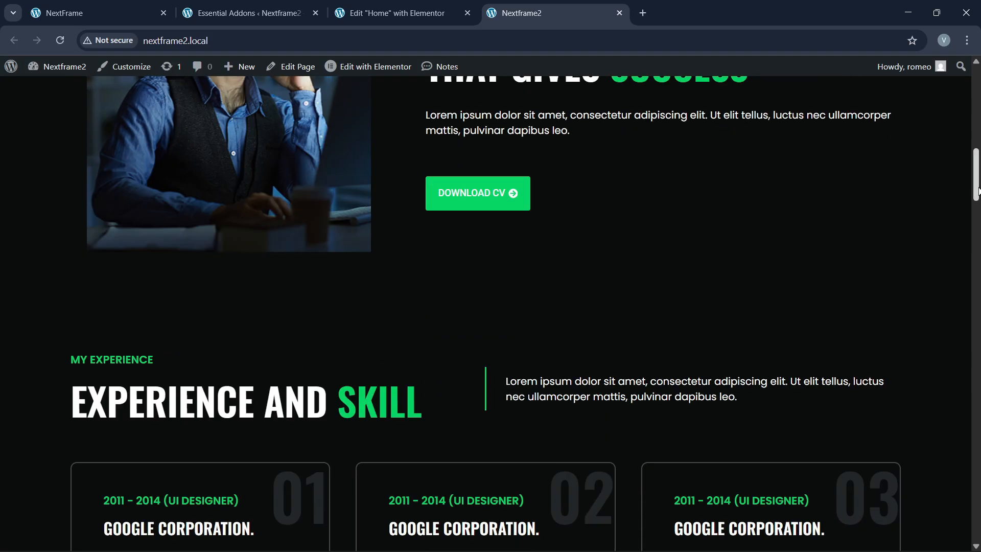
drag(978, 192, 976, 532)
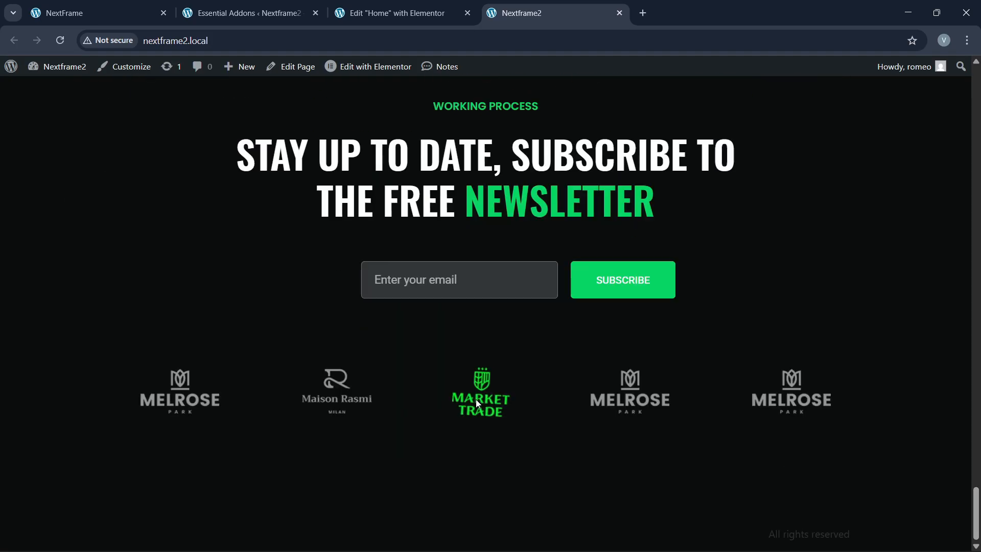
click(74, 6)
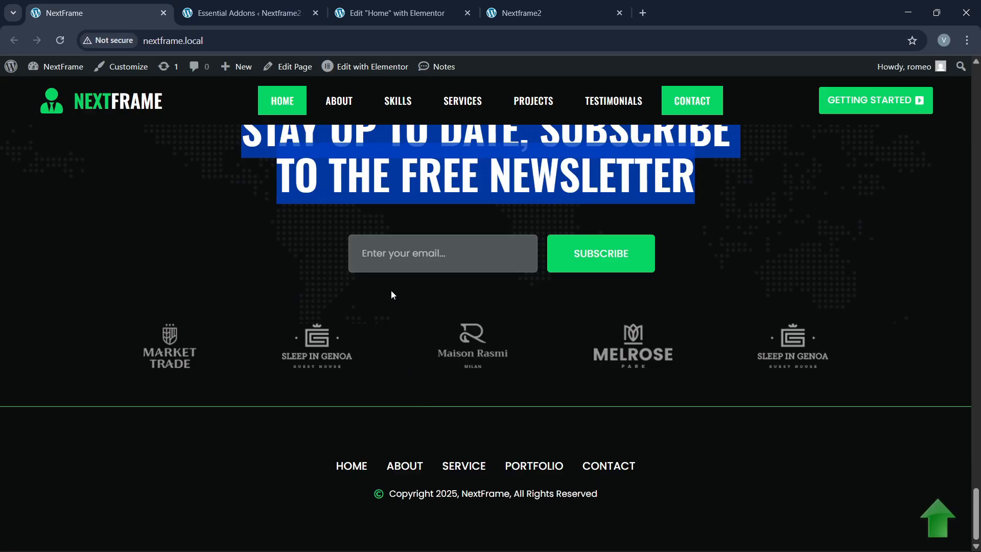
Step: Open Theme Builder in a new tab and go to the new Elementor Footer #114 editor
click(249, 13)
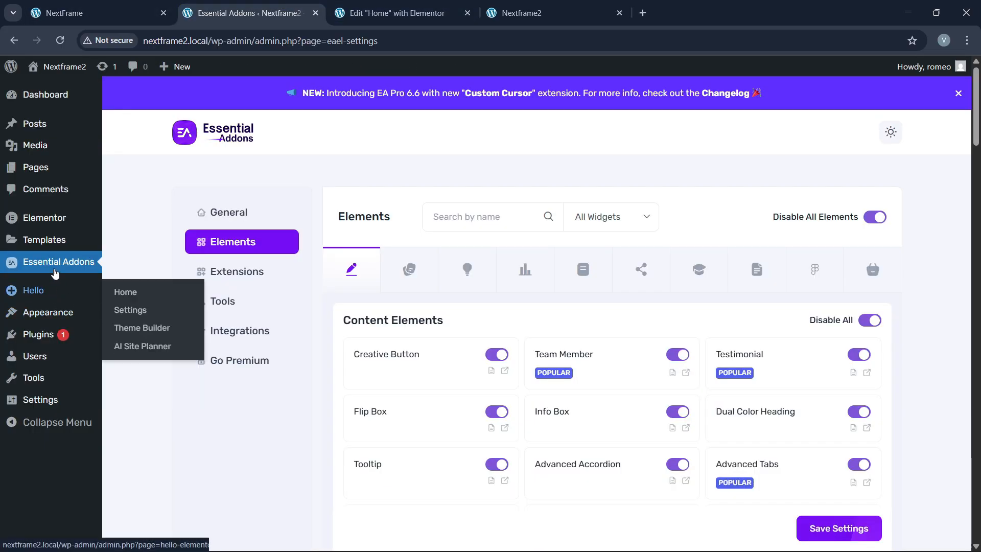
mouse_move(54, 240)
right_click(144, 276)
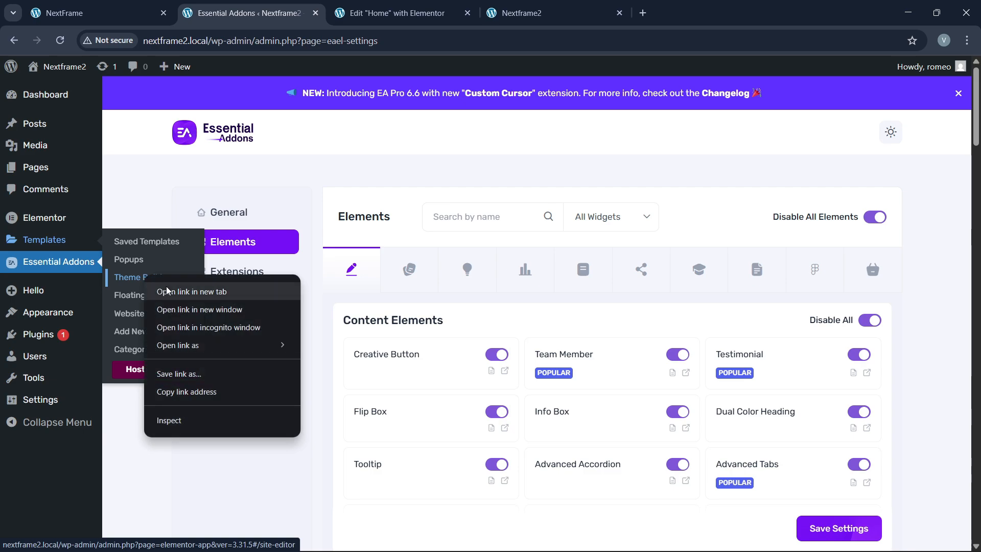
click(191, 292)
click(393, 12)
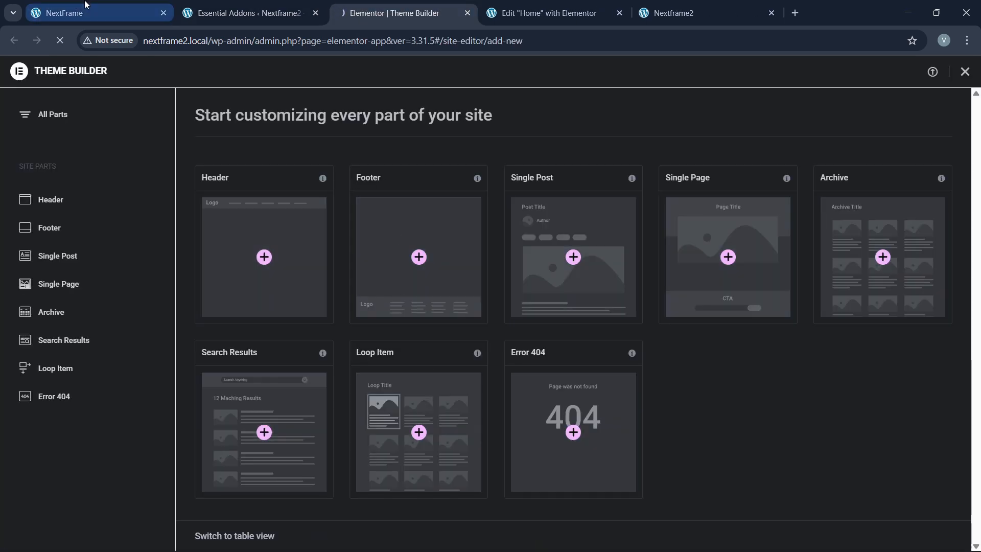
click(97, 12)
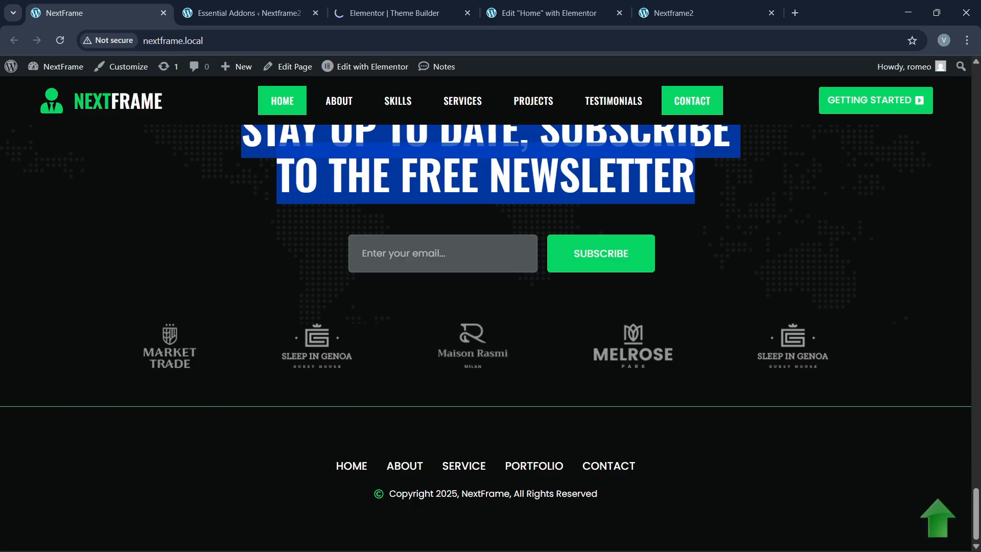
click(318, 311)
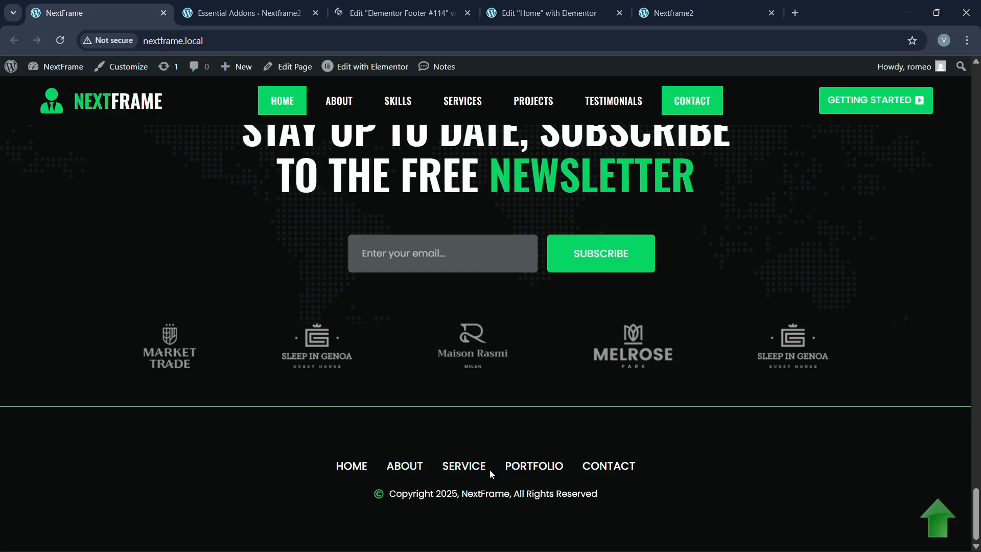
click(399, 13)
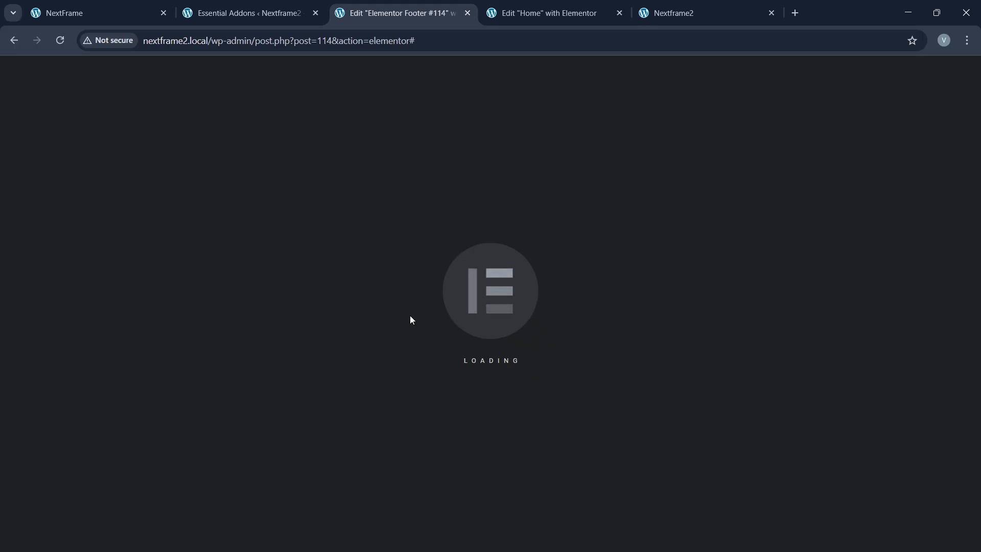
Step: Add a single-column flexbox container to the footer template and name it footer
click(859, 94)
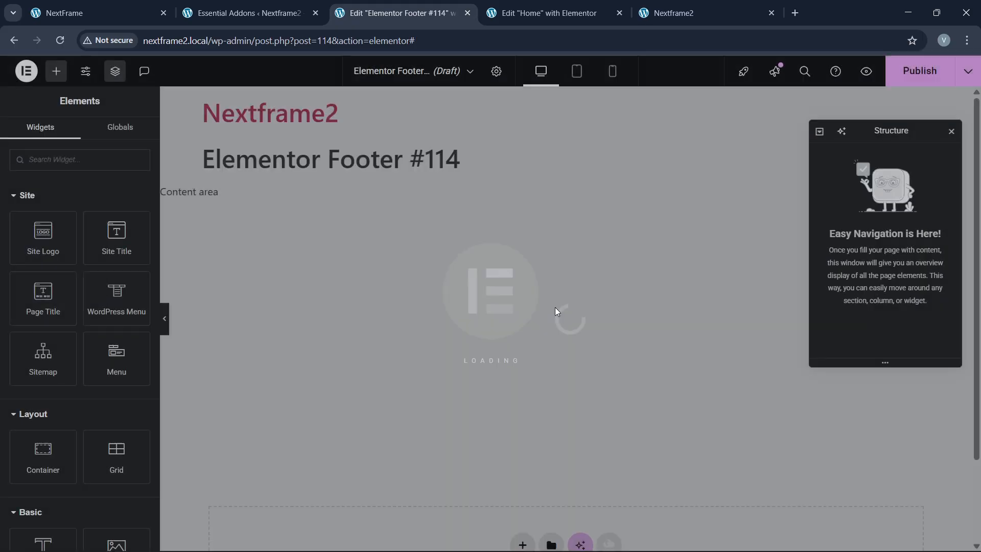
scroll(447, 366, down, 2)
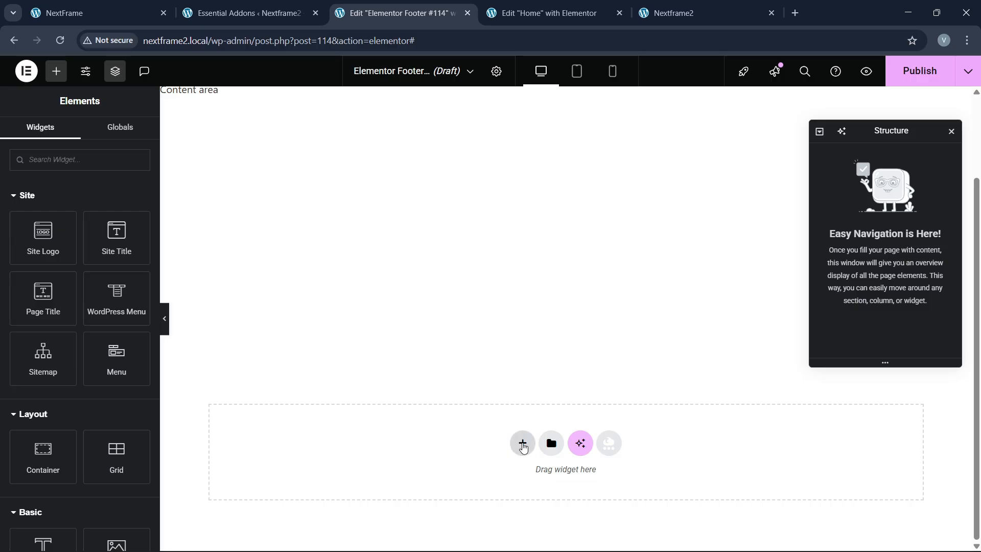
click(522, 447)
click(524, 488)
click(396, 474)
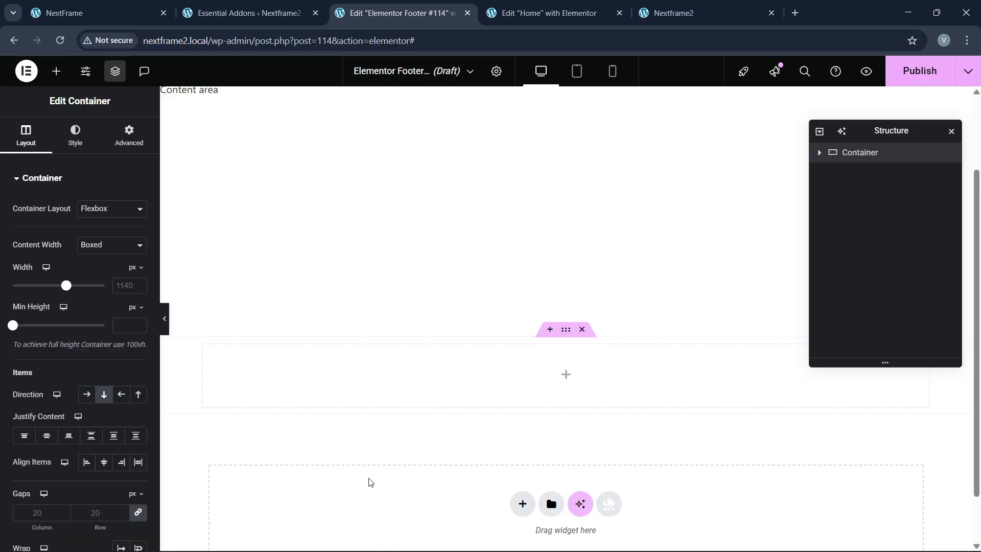
double_click(859, 155)
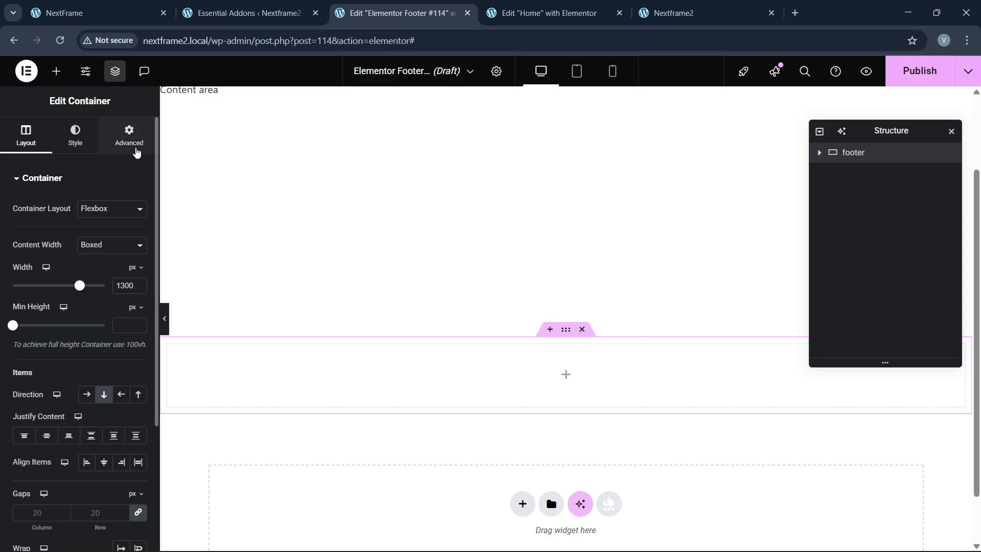
Step: Give the footer container 60 px top and bottom padding
click(134, 146)
click(138, 276)
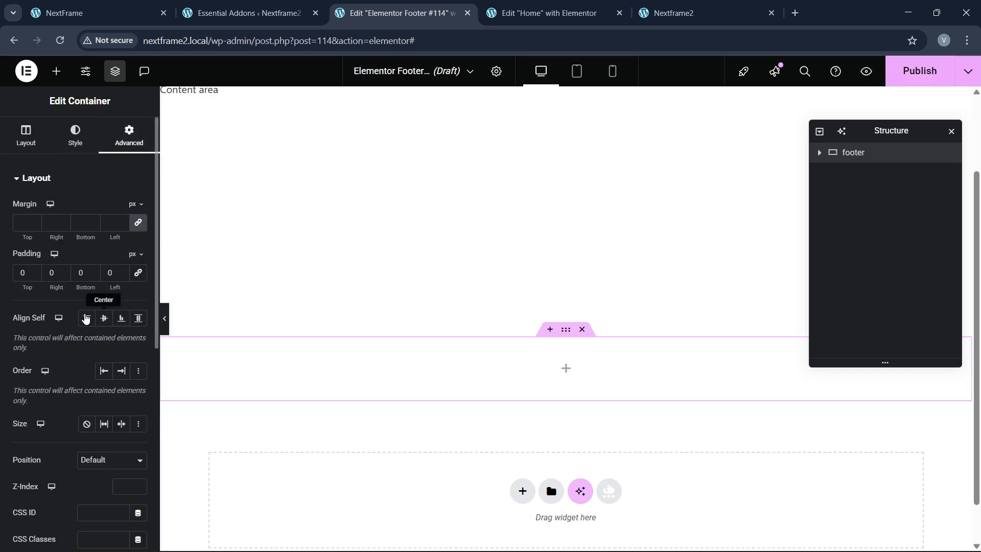
click(20, 276)
text(6)
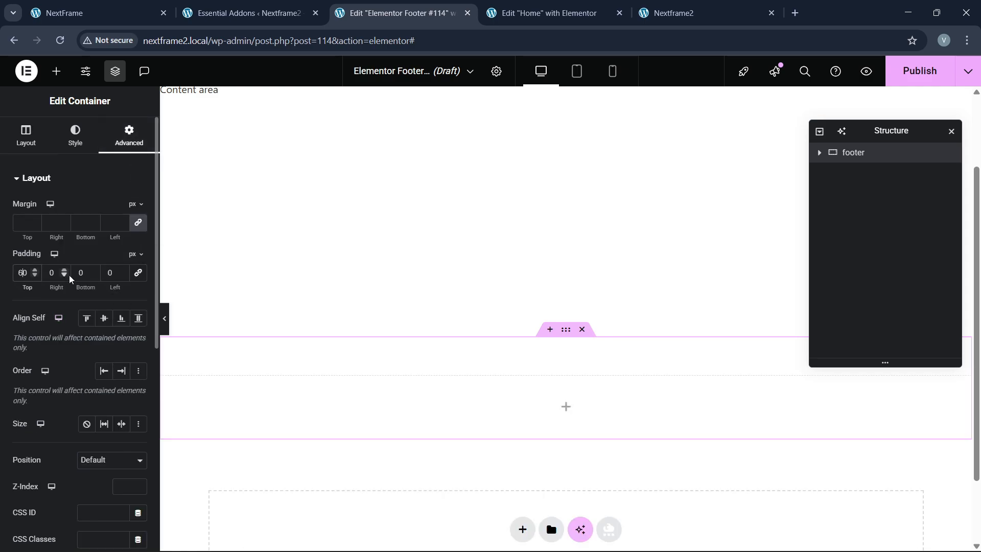
click(75, 273)
text(6)
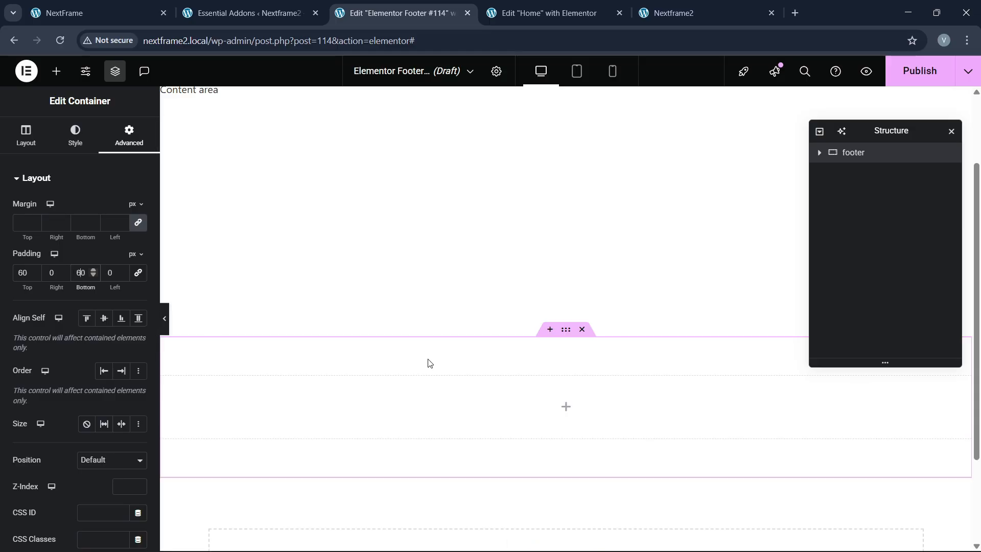
Step: Set the footer container's background to the global black colour
click(78, 139)
click(121, 262)
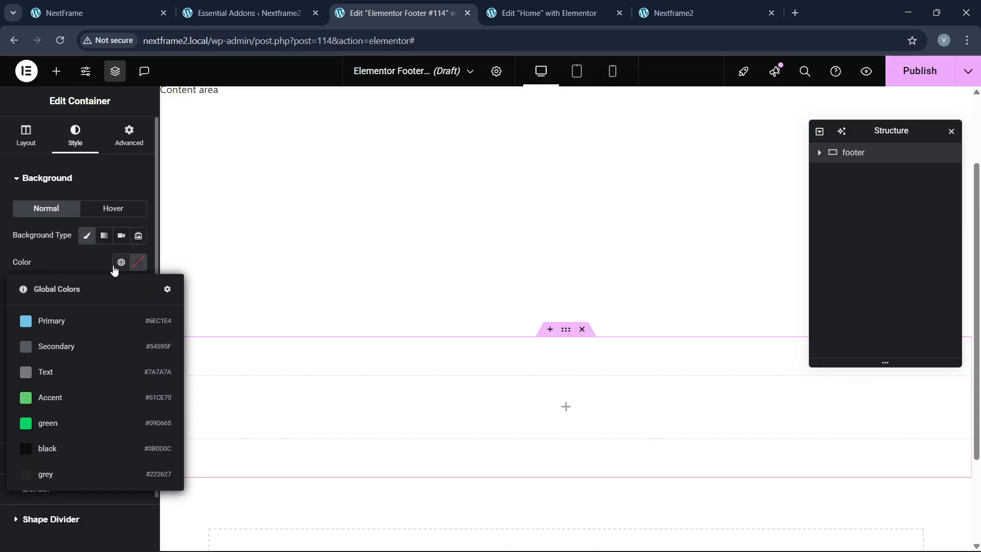
click(69, 448)
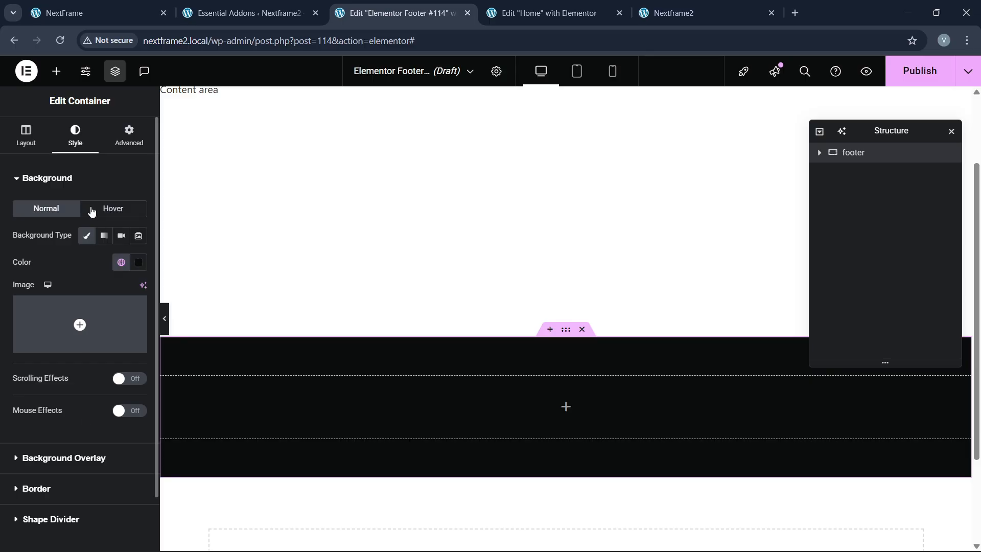
click(57, 71)
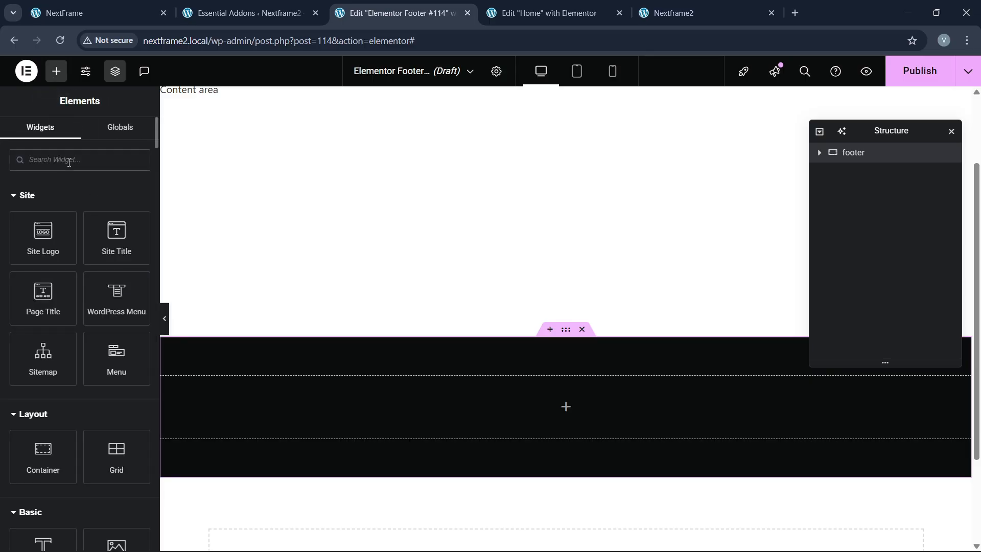
text(l)
key(BackSpace)
Step: Add an Icon List to the footer, laid out inline and centred
text(list)
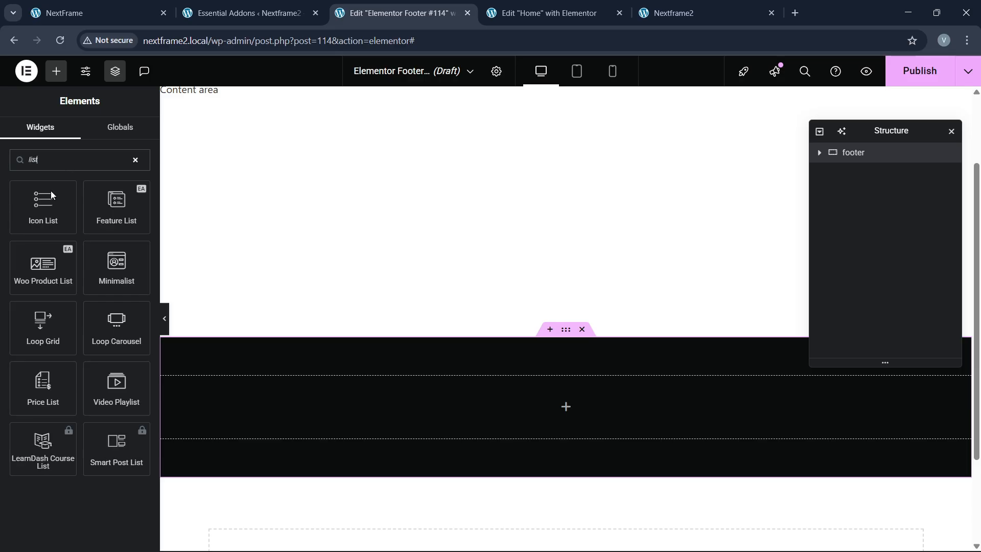
drag(50, 191, 387, 408)
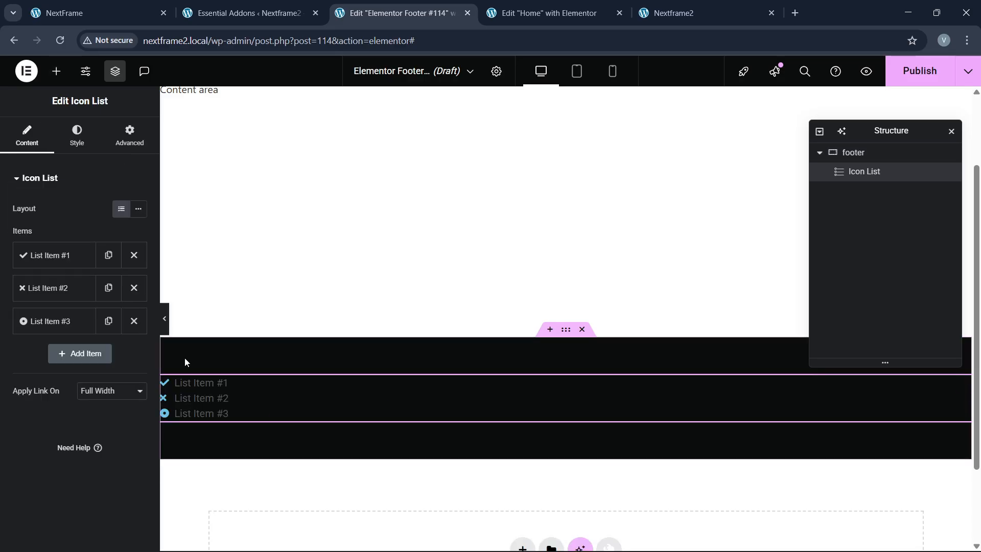
click(81, 144)
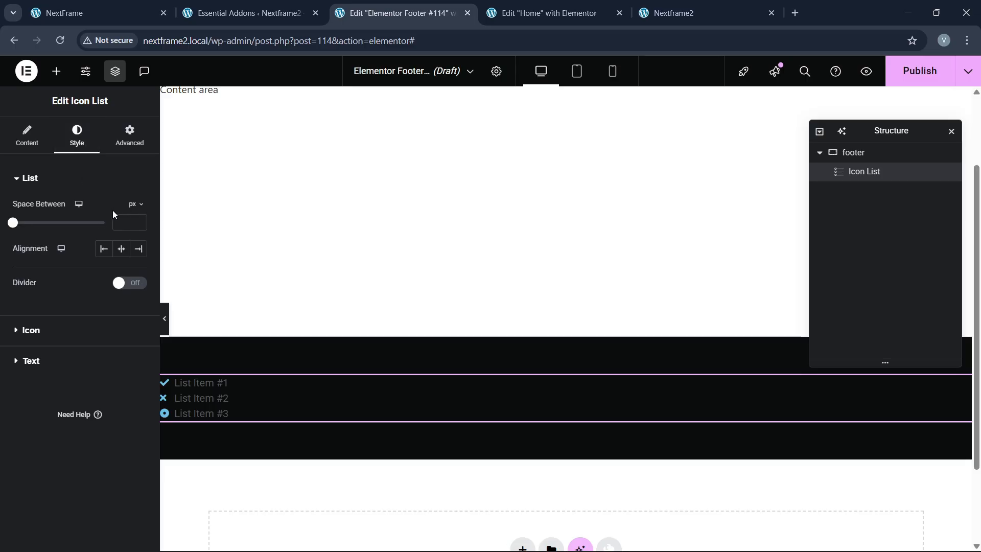
click(30, 141)
click(138, 209)
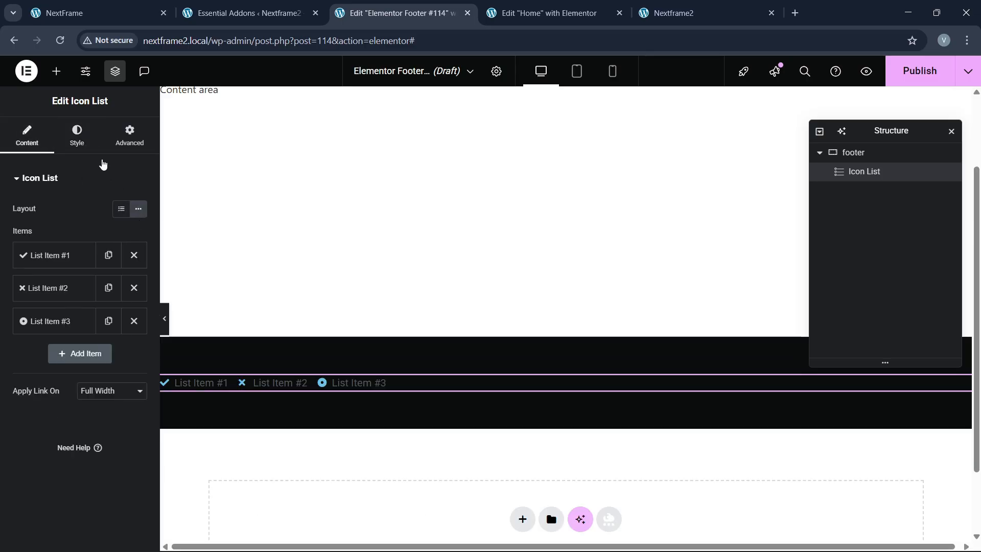
click(77, 136)
click(122, 249)
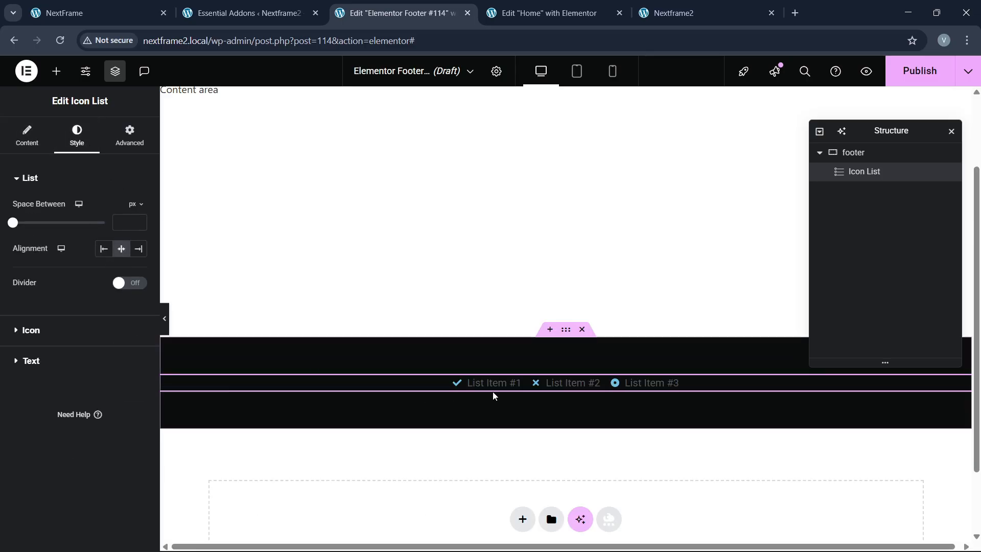
click(28, 148)
Step: Delete the two extra list items and rename the first item to Home
click(69, 261)
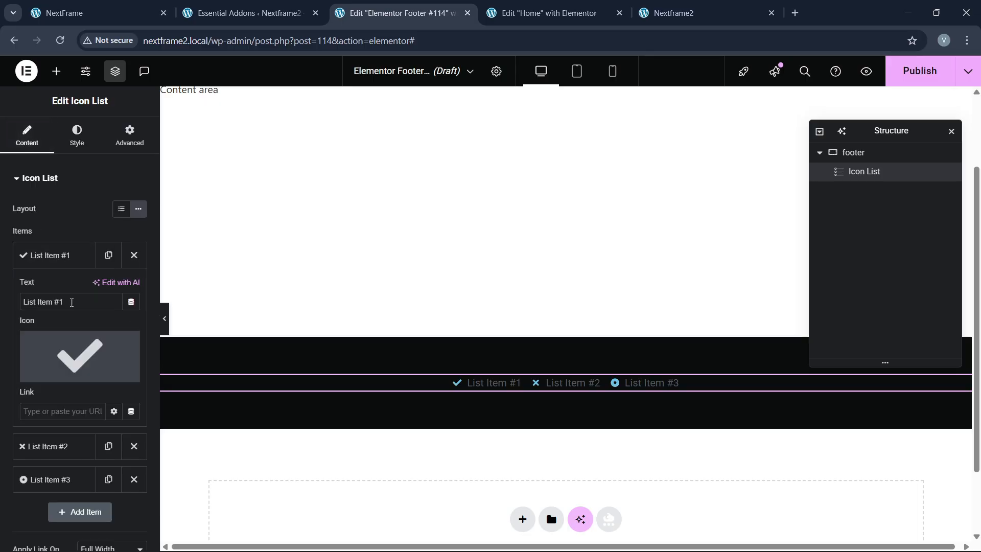
mouse_move(123, 344)
click(70, 261)
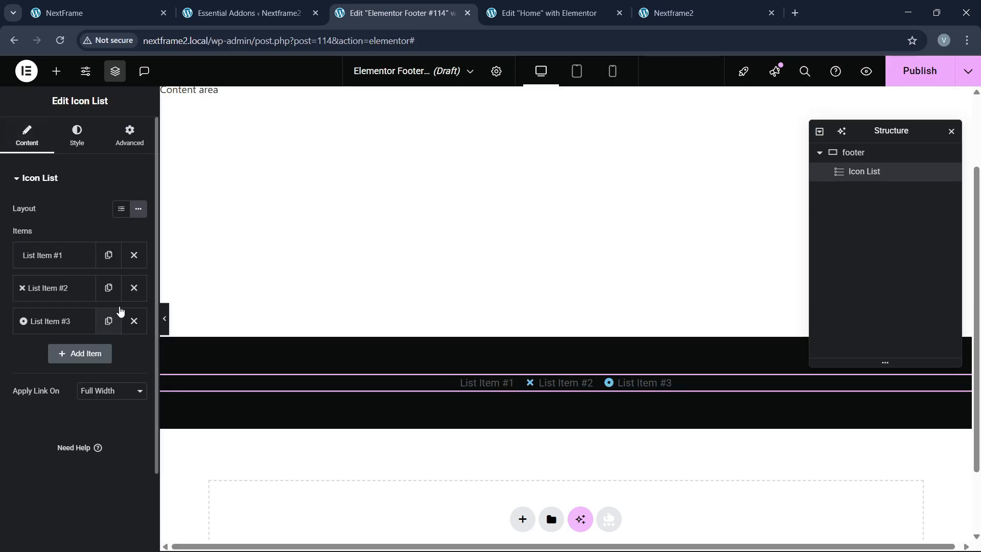
click(133, 289)
click(134, 288)
click(68, 258)
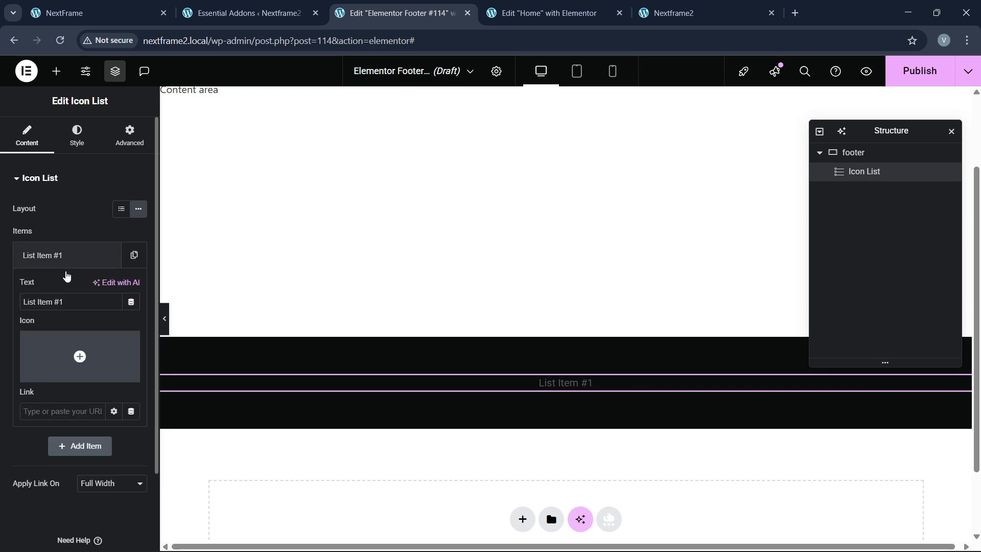
drag(65, 303, 7, 311)
text(Home)
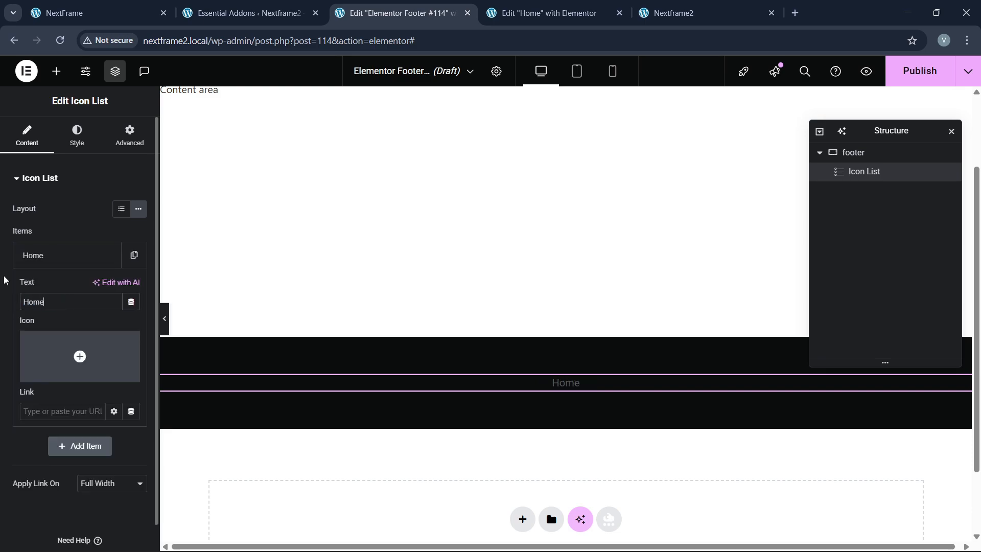
click(57, 258)
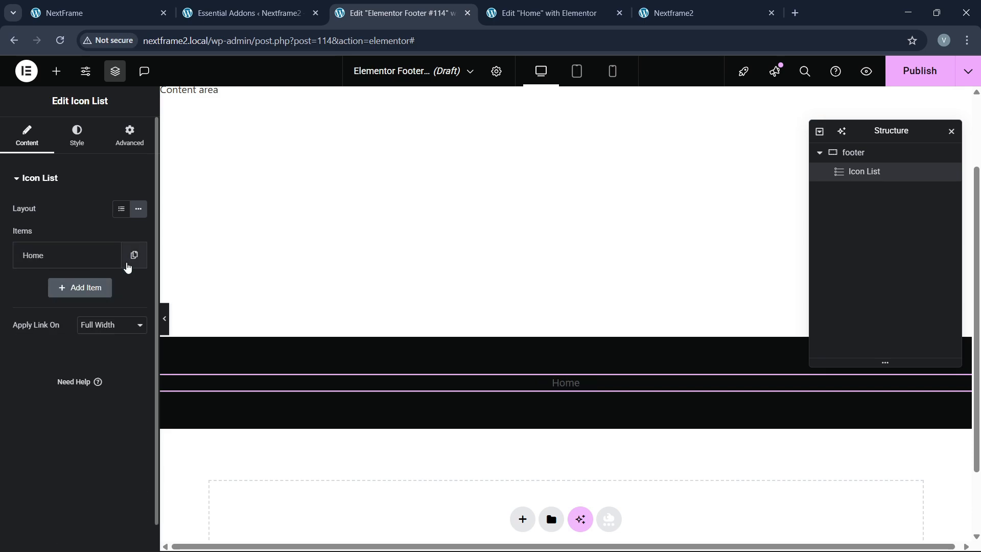
Step: Duplicate the Home item four times and rename the second item to About
click(133, 256)
click(109, 289)
click(109, 320)
click(109, 352)
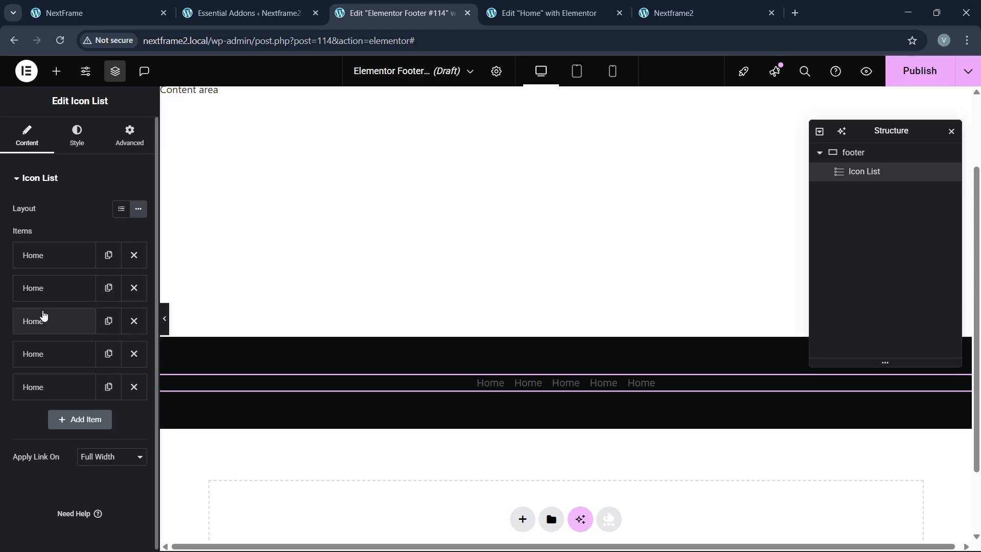
click(51, 289)
drag(48, 335, 1, 346)
text(Abolut)
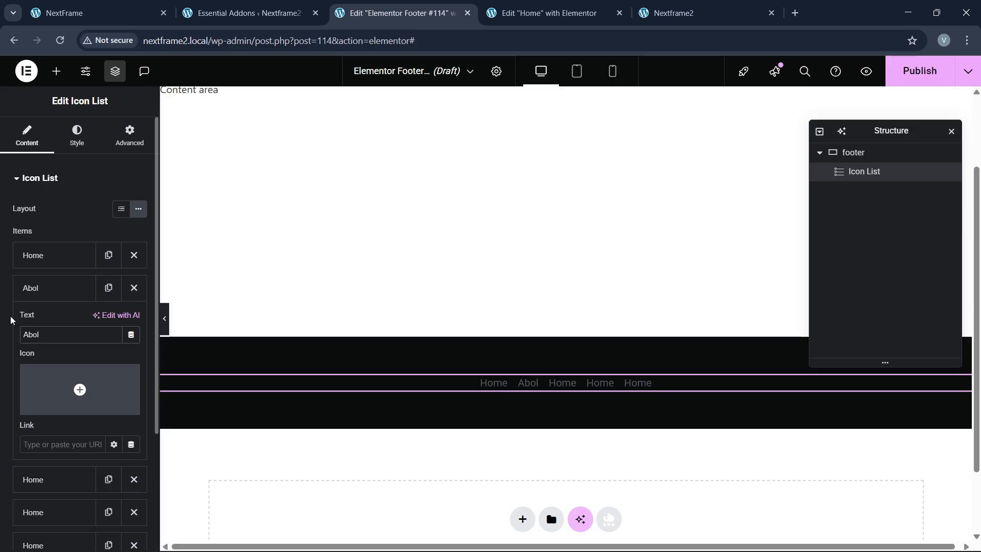
text(ut)
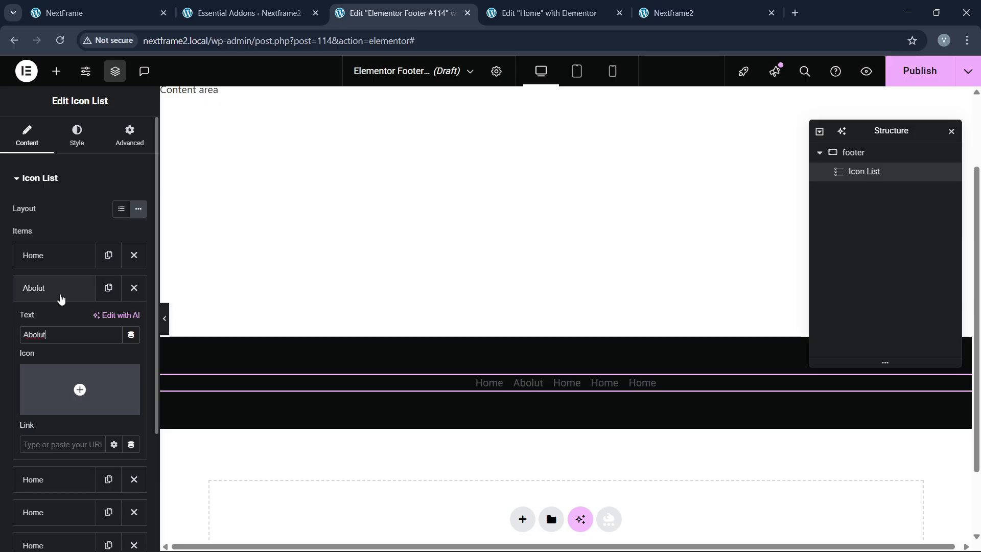
key(BackSpace)
key(BackSpace)
key(BackSpace)
text(ut)
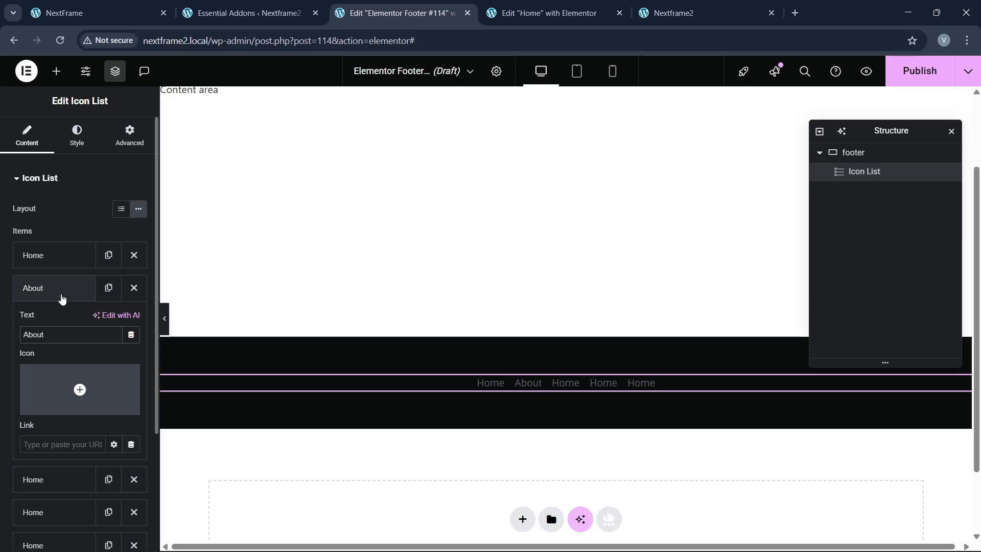
click(62, 298)
Step: Rename the remaining items to Services, Blogs and Contact
click(54, 327)
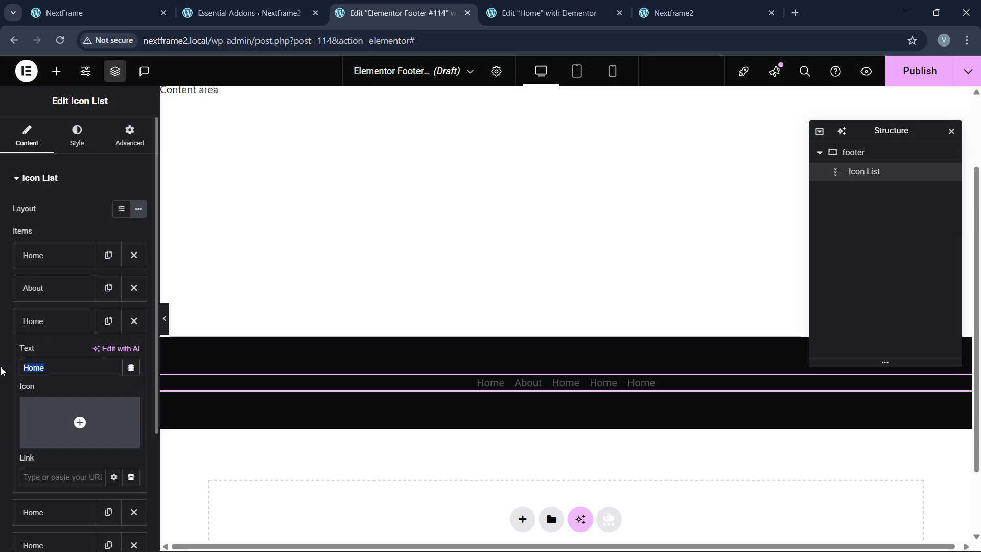
text(Services)
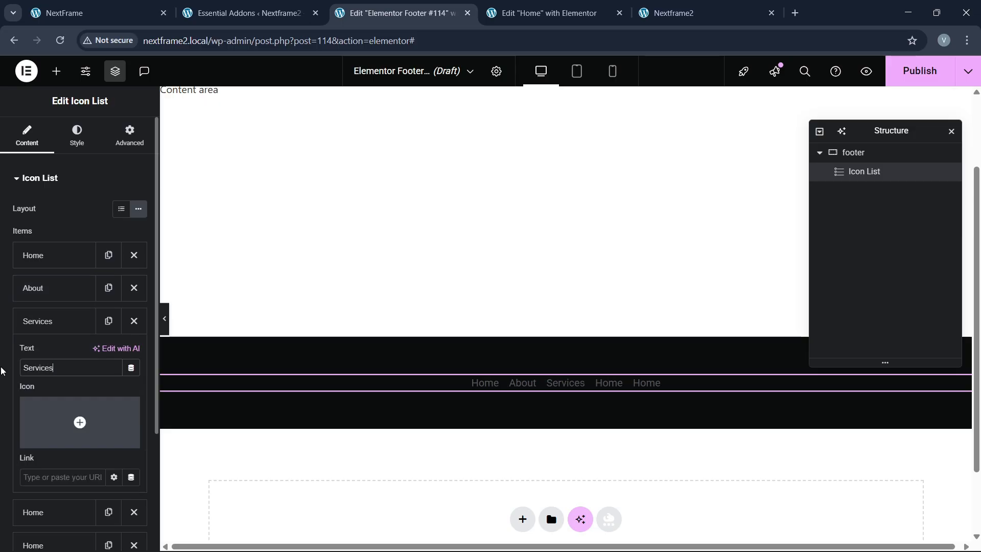
click(62, 330)
click(57, 357)
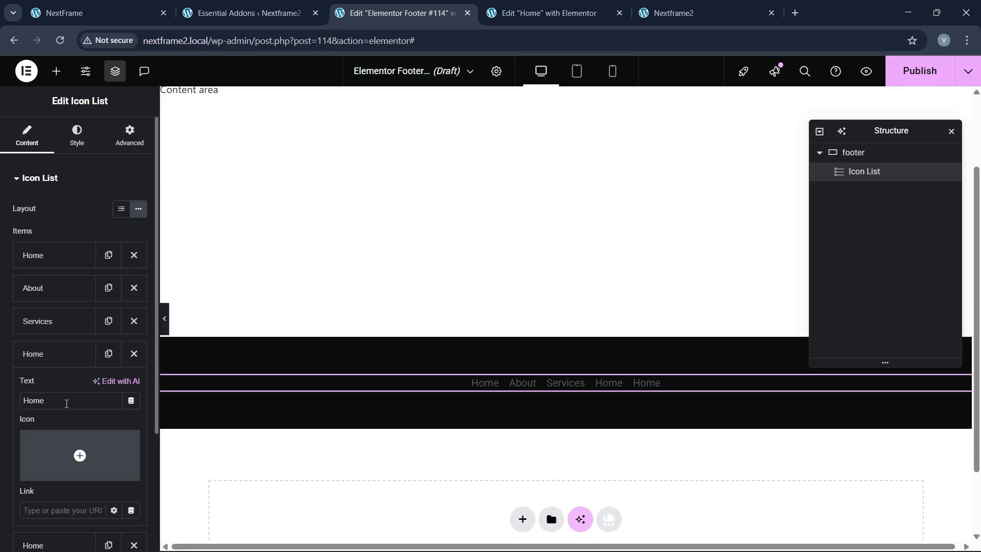
text(Blogs)
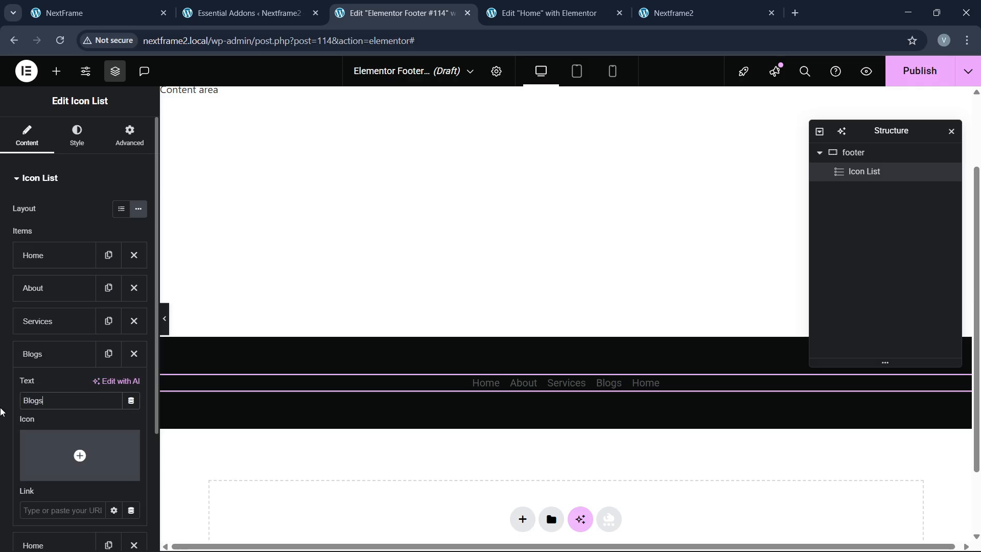
click(68, 355)
click(62, 394)
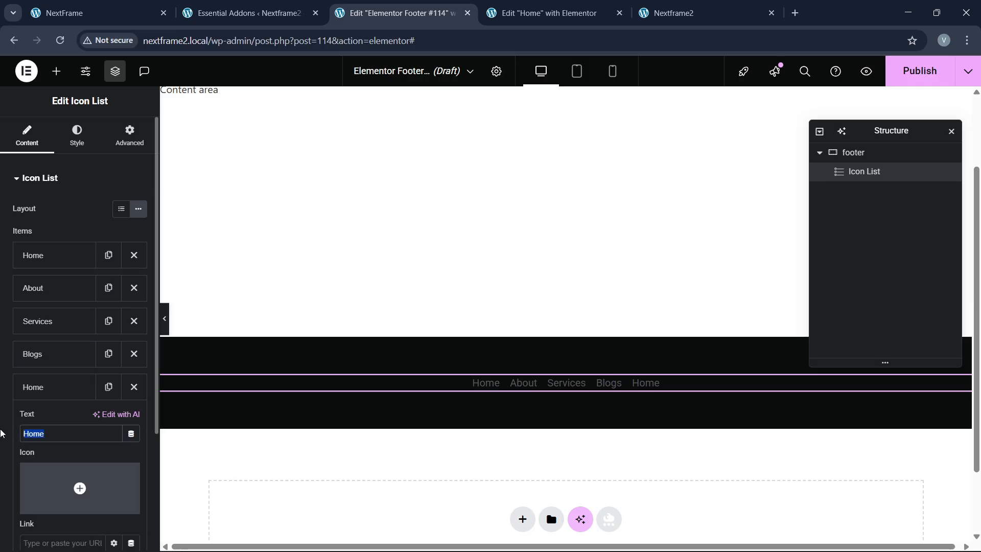
text(Contafct)
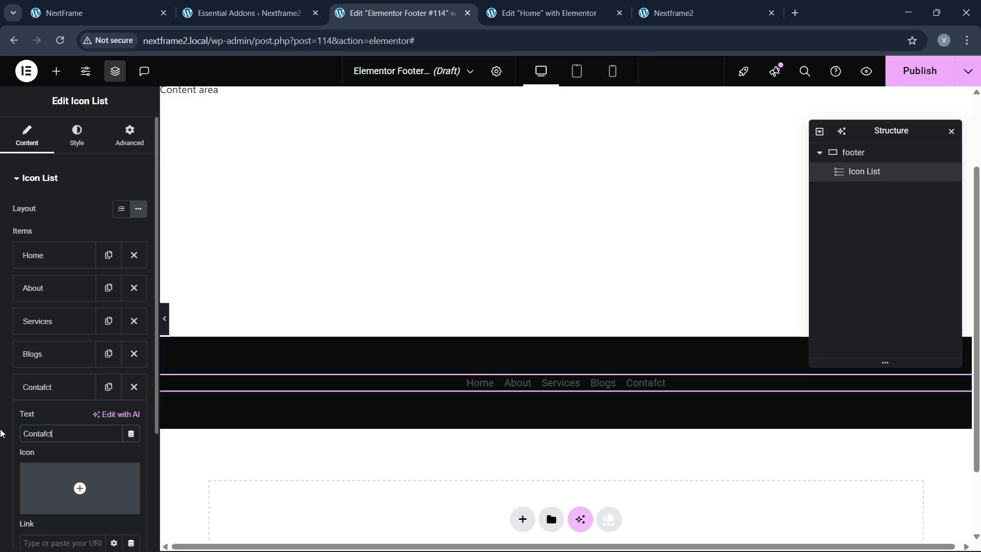
key(BackSpace)
key(BackSpace)
key(BackSpace)
text(ct)
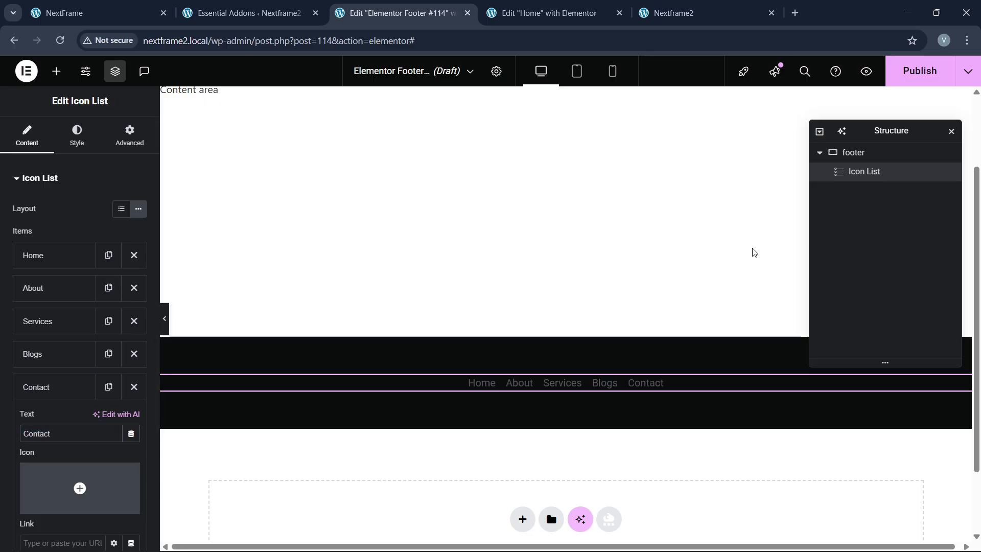
Step: Set the menu link text colour to white (#FFFFFF)
click(77, 136)
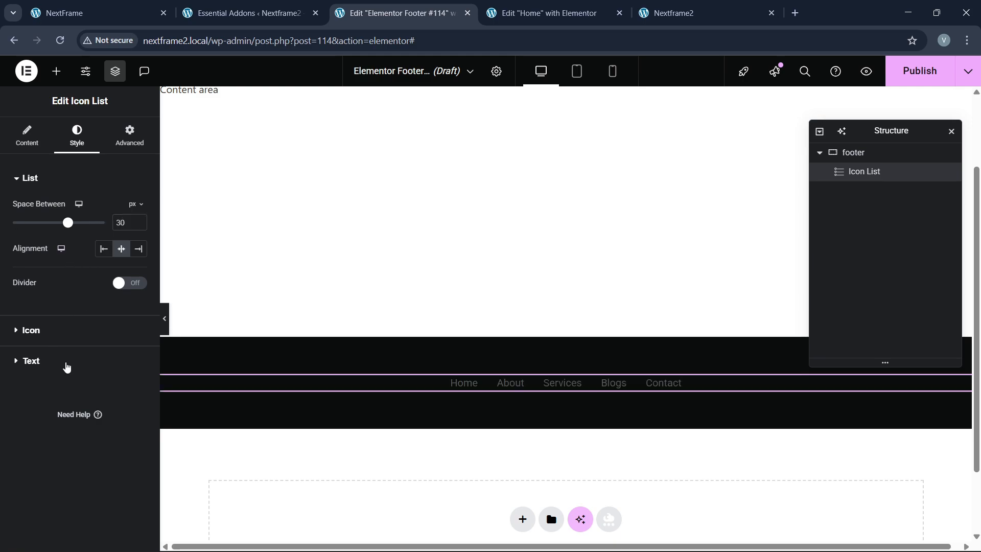
click(66, 363)
click(138, 350)
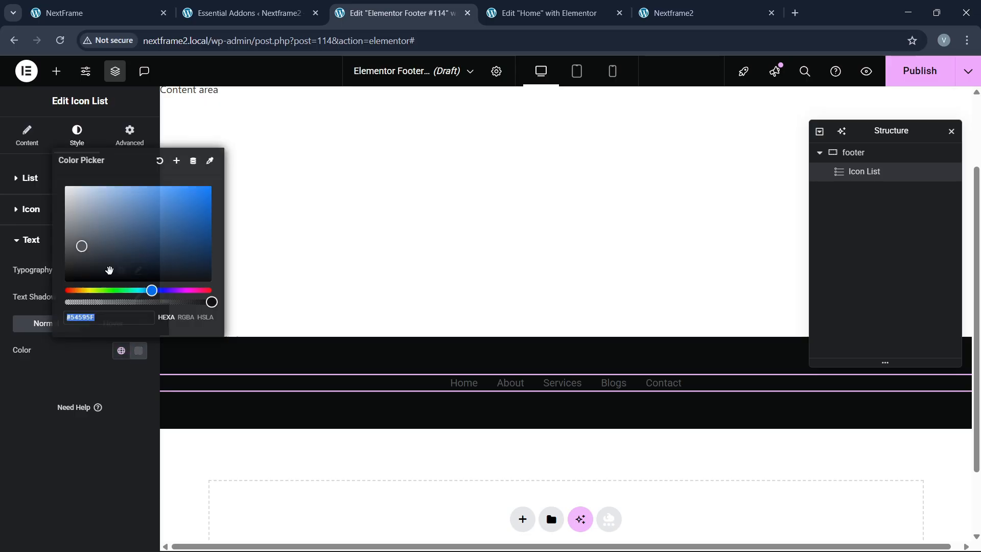
click(9, 306)
click(138, 270)
Step: Set the menu link typography to Oswald, 18 px, uppercase
click(107, 330)
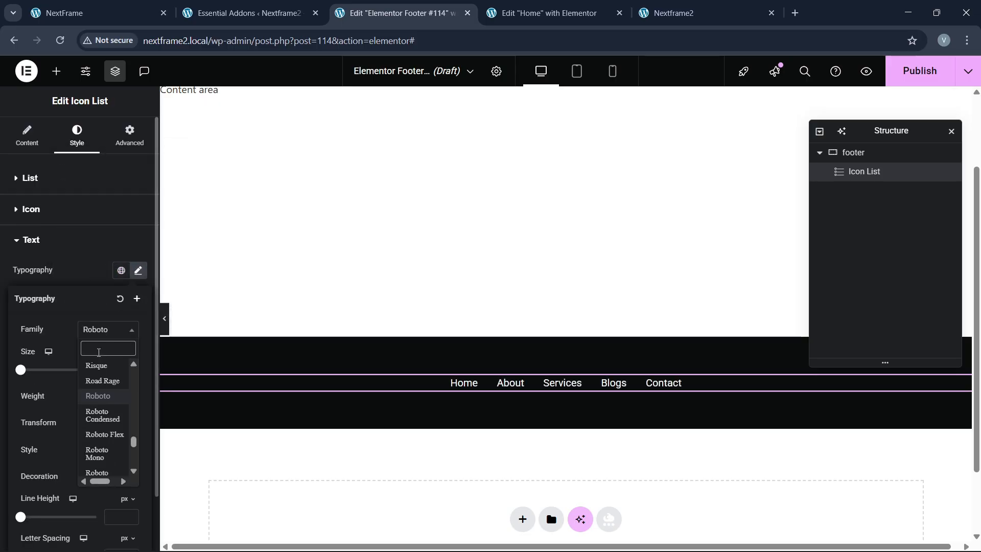
text(oswald)
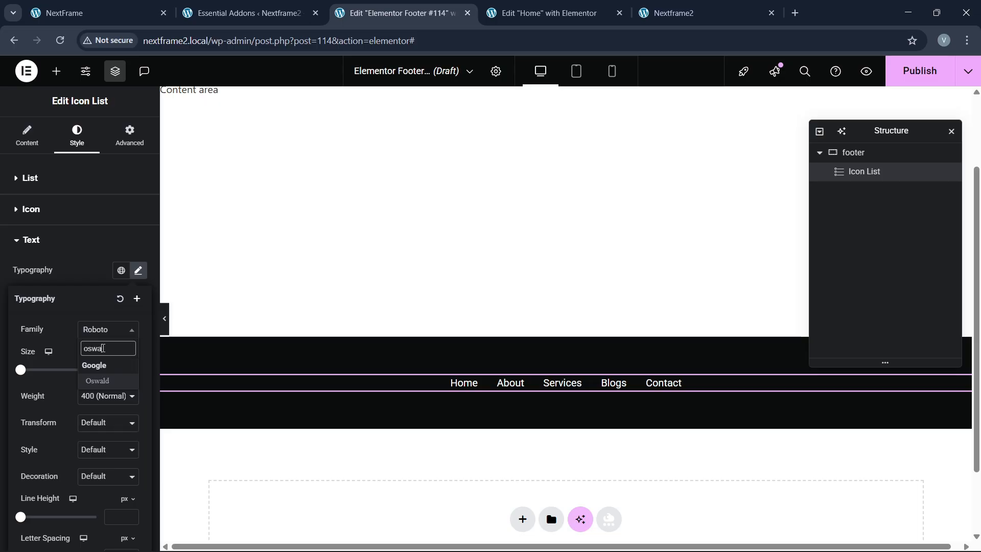
key(Return)
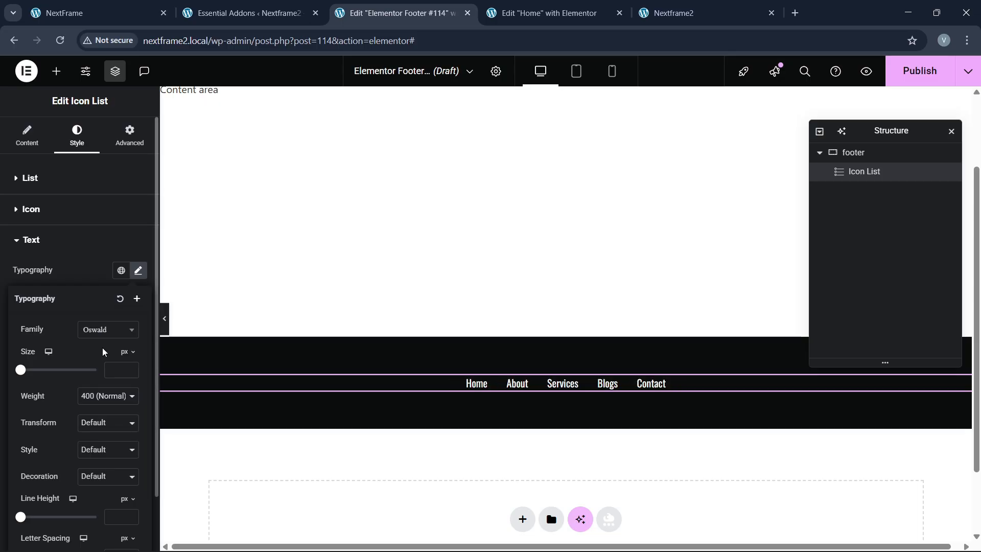
click(128, 367)
click(127, 366)
click(128, 367)
click(127, 366)
click(127, 366)
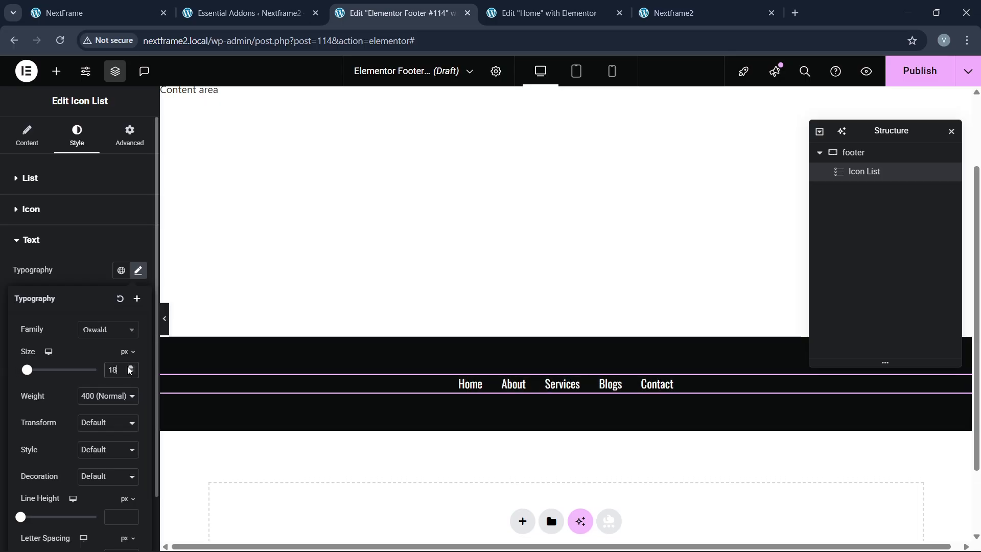
click(108, 423)
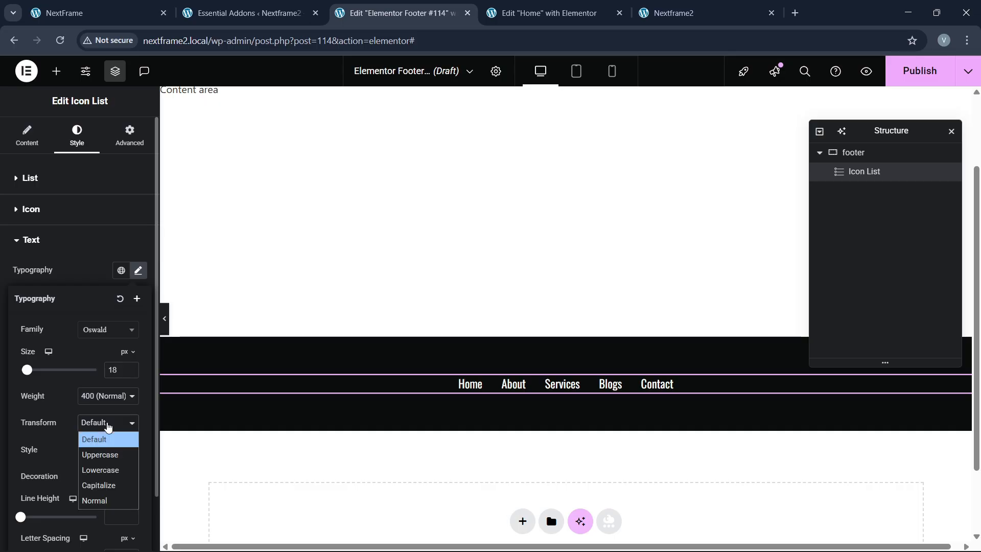
click(102, 456)
click(139, 5)
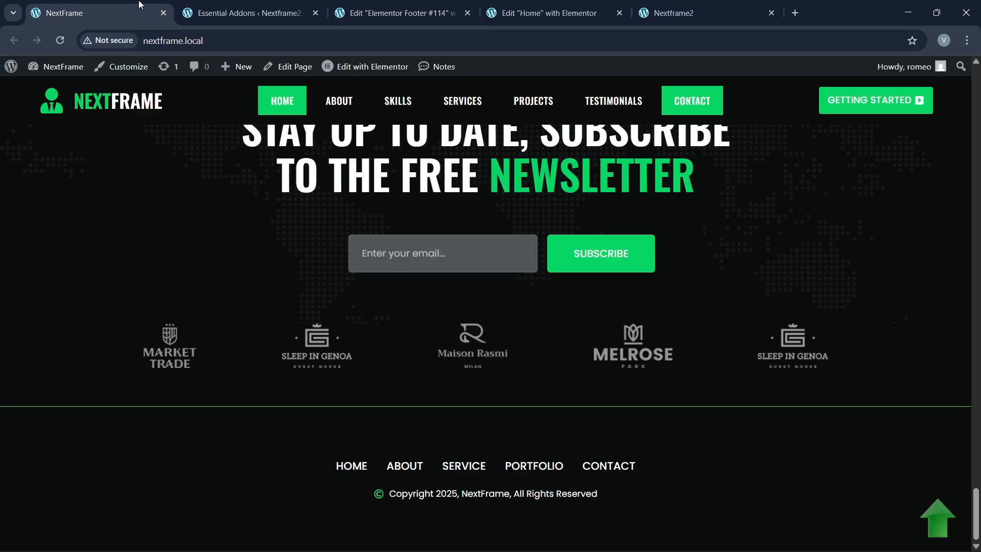
click(439, 13)
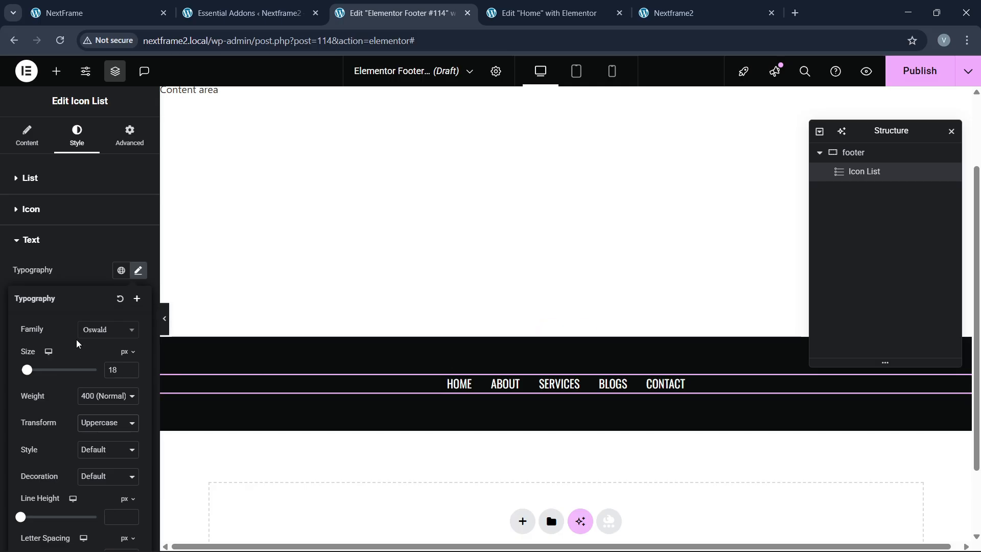
Step: Make the menu links' hover text colour the global green
click(85, 274)
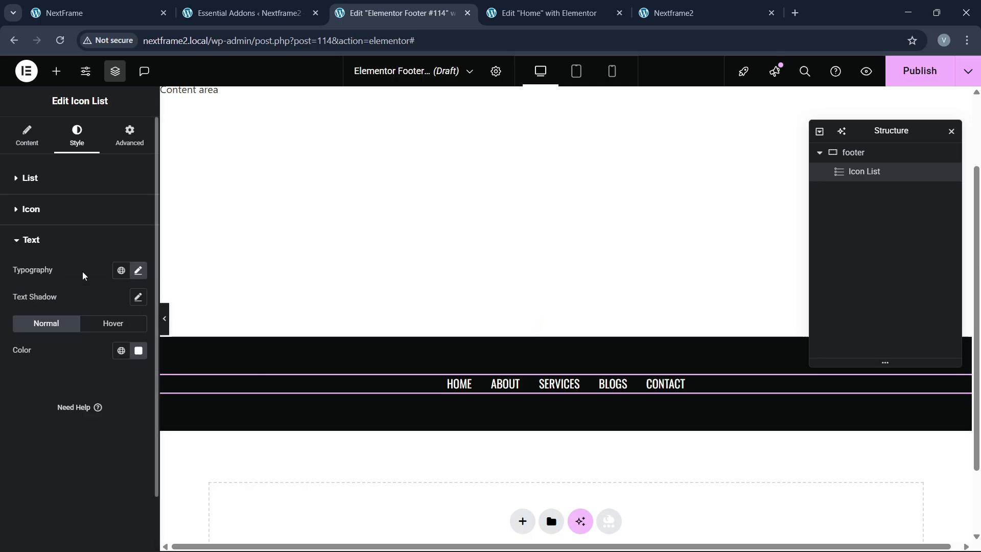
click(113, 323)
click(121, 350)
click(51, 271)
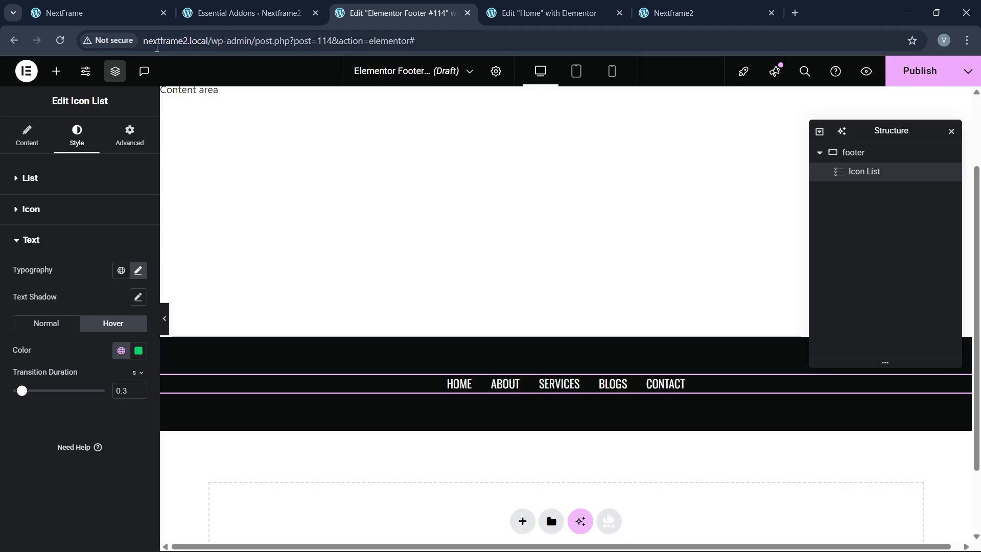
click(56, 71)
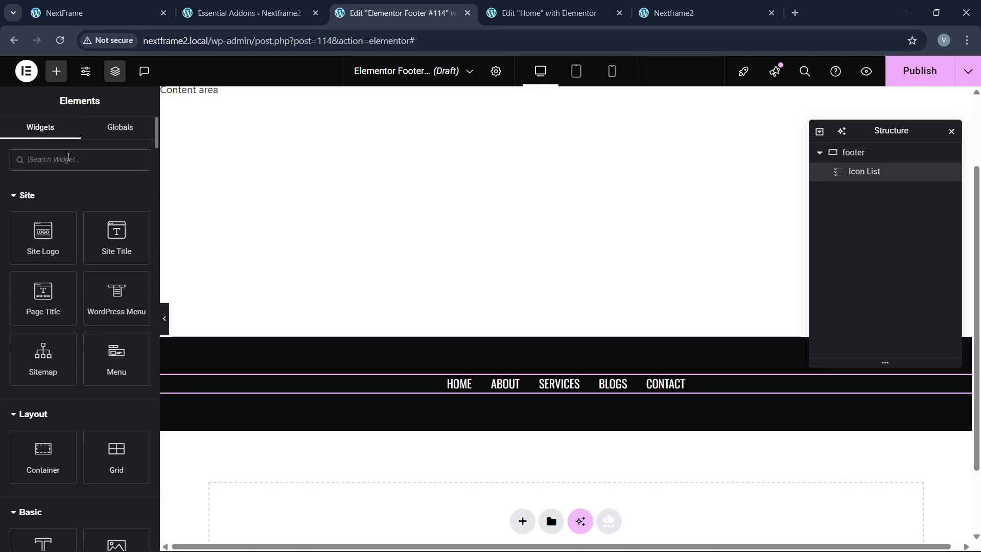
Step: Add a second inline Icon List below the footer menu and remove its extra items
click(68, 158)
text(list)
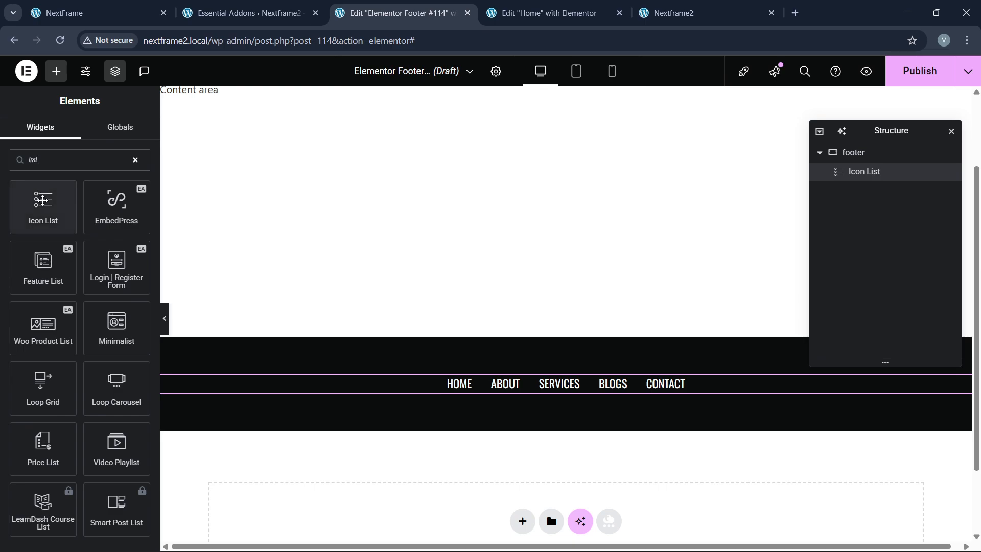
drag(43, 204, 578, 412)
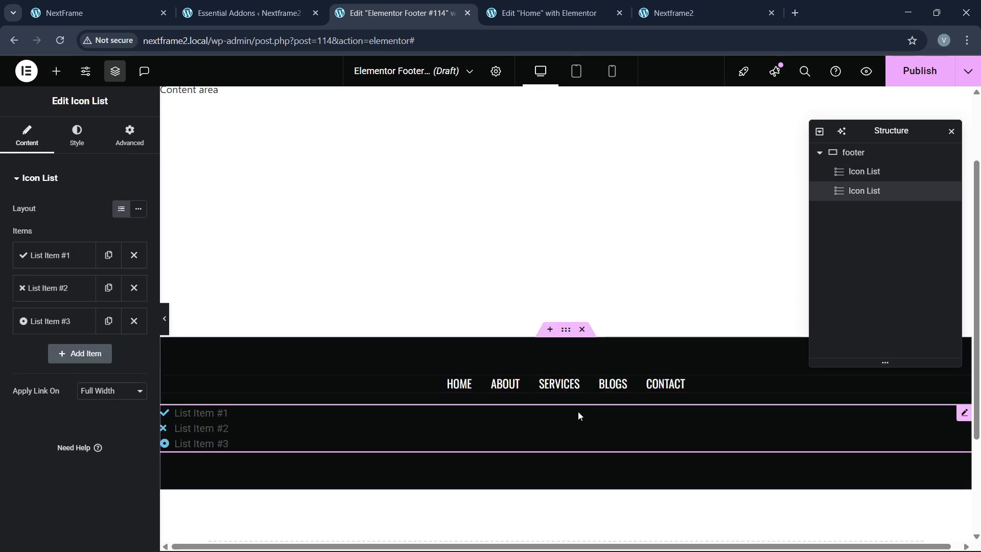
click(138, 209)
click(135, 289)
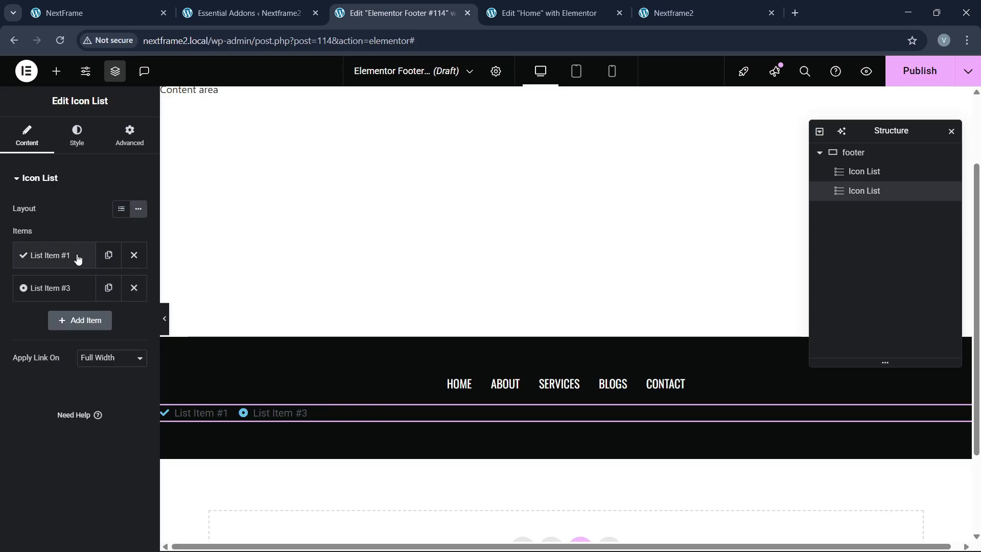
click(77, 256)
click(78, 255)
click(134, 290)
Step: Type 'Copyright 2025, NextFrame, All Rights Reserved' into the remaining list item
click(63, 258)
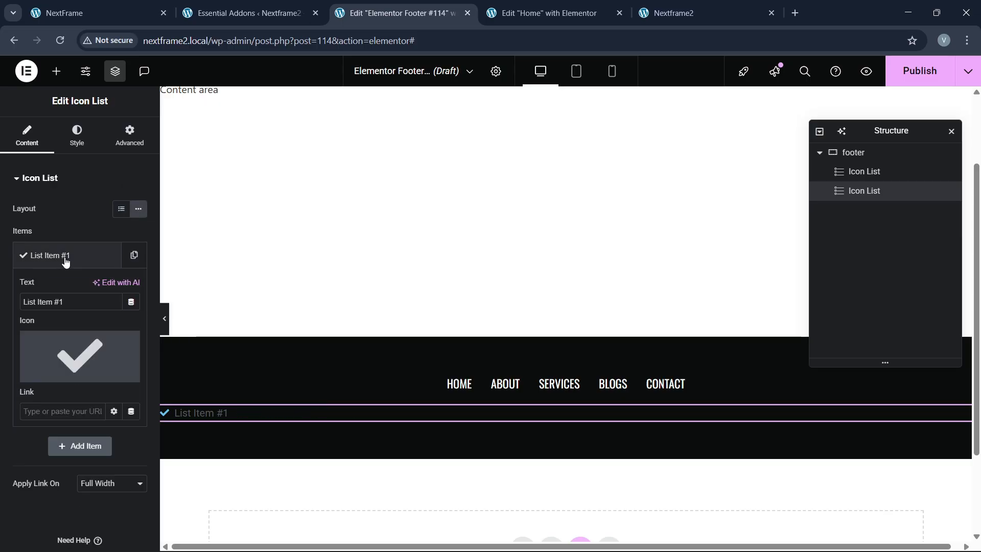
click(83, 300)
text(Co)
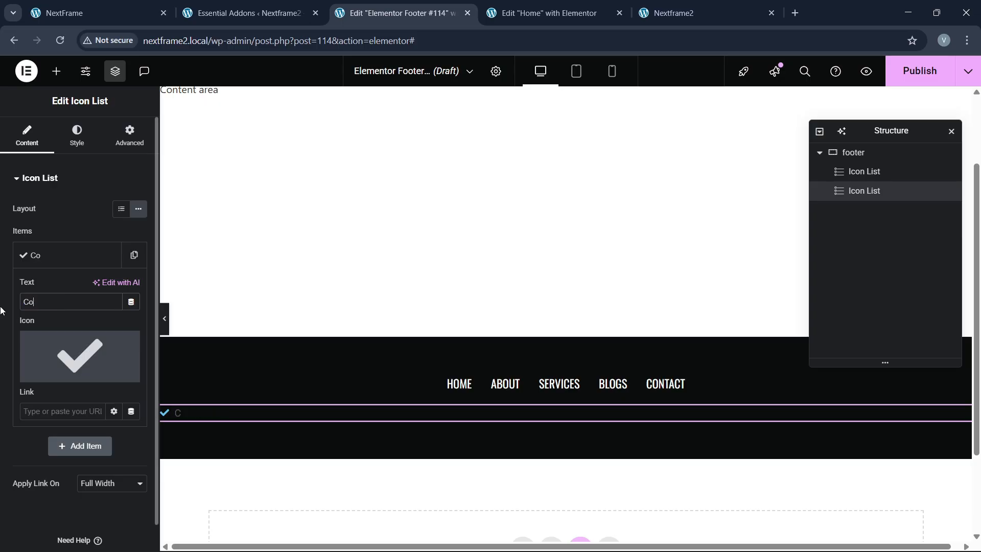
text(pyright 202)
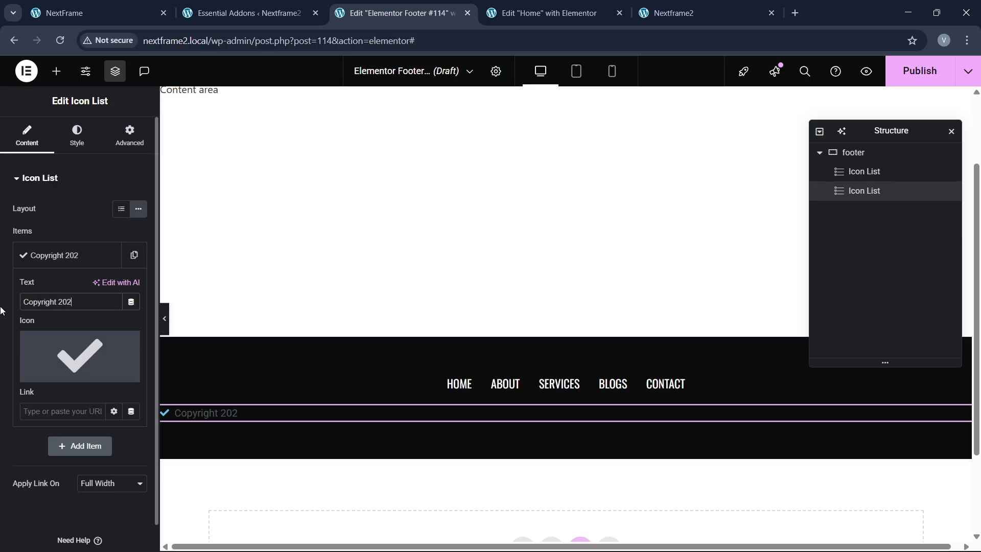
text(5,)
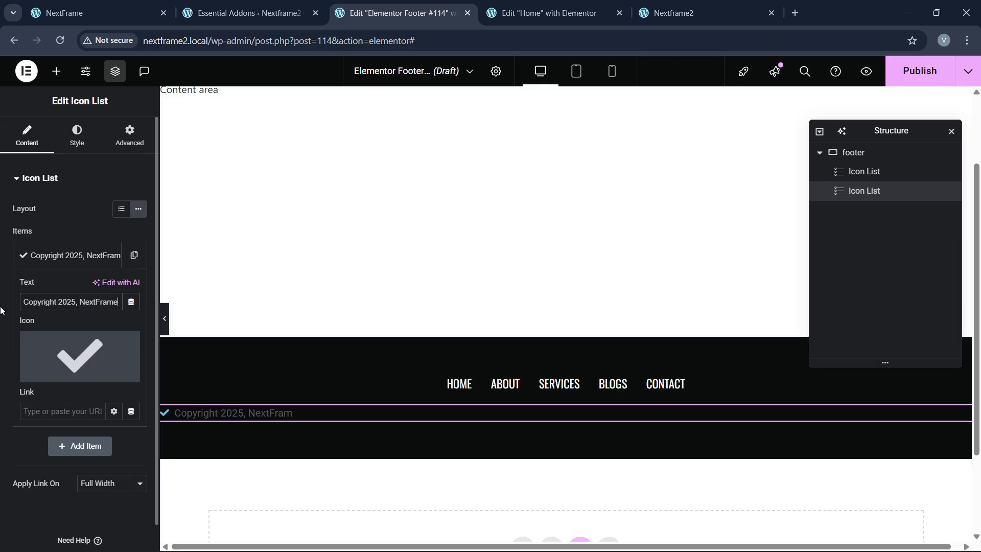
text(NextFrame, A)
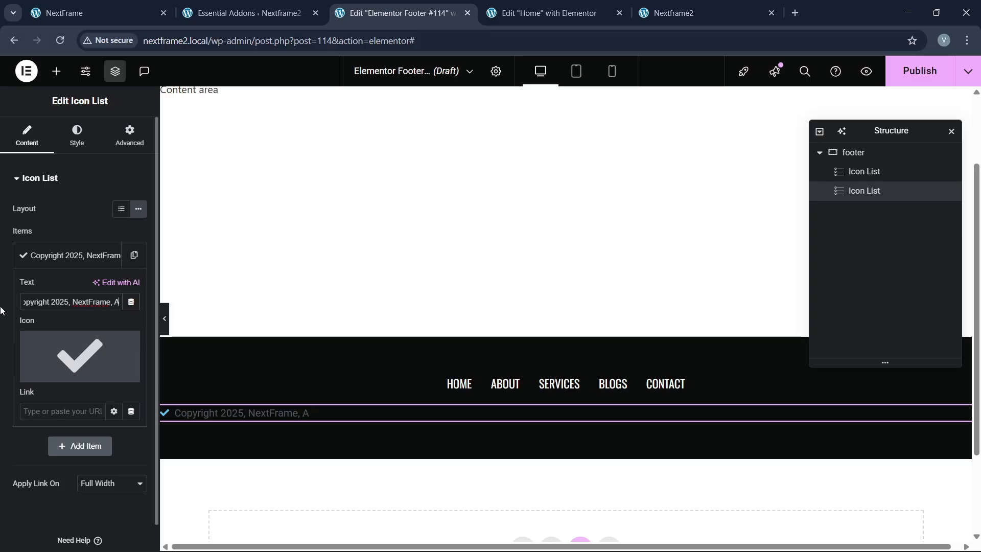
text(Ill Rights Reserved)
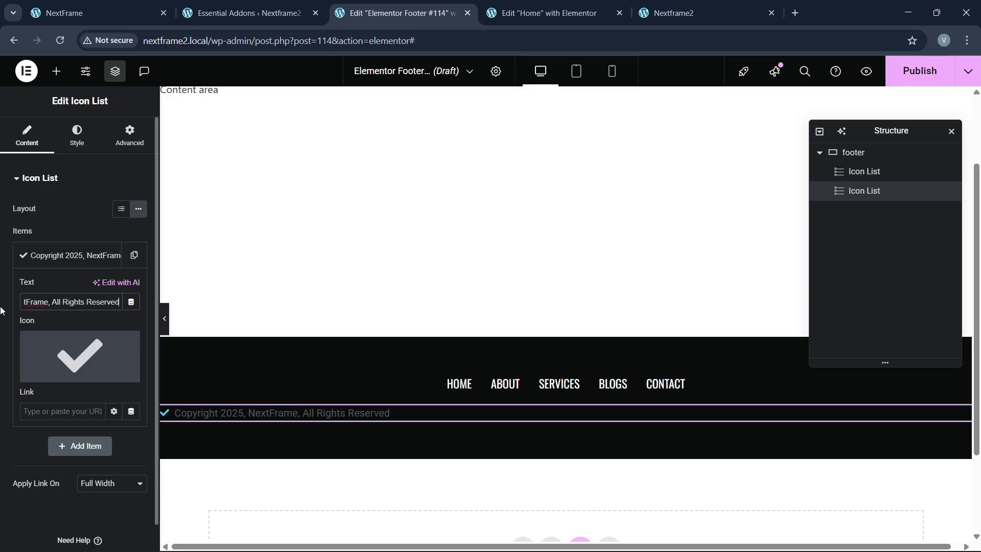
Step: Centre the footer container's content on both axes, then open the copyright item's icon library
click(856, 152)
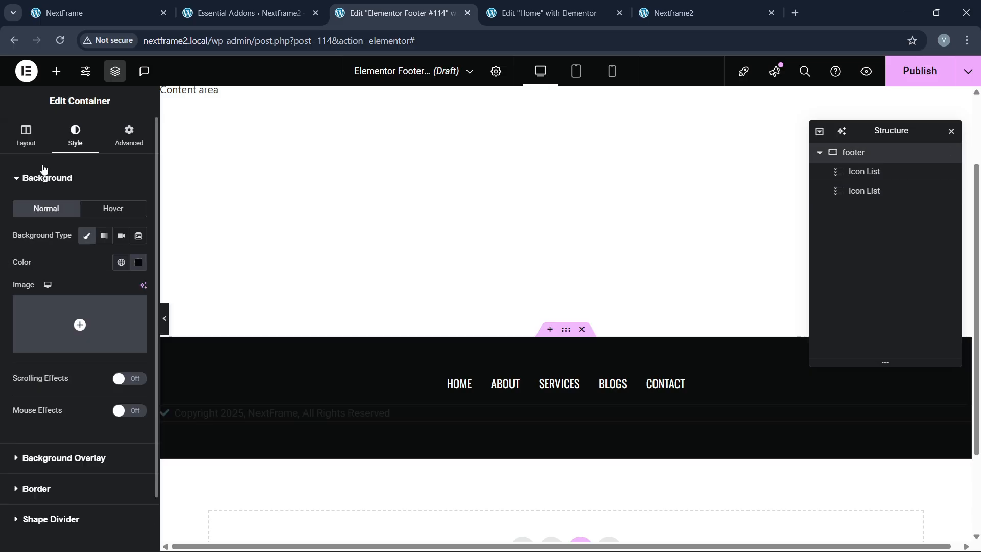
click(26, 135)
click(46, 436)
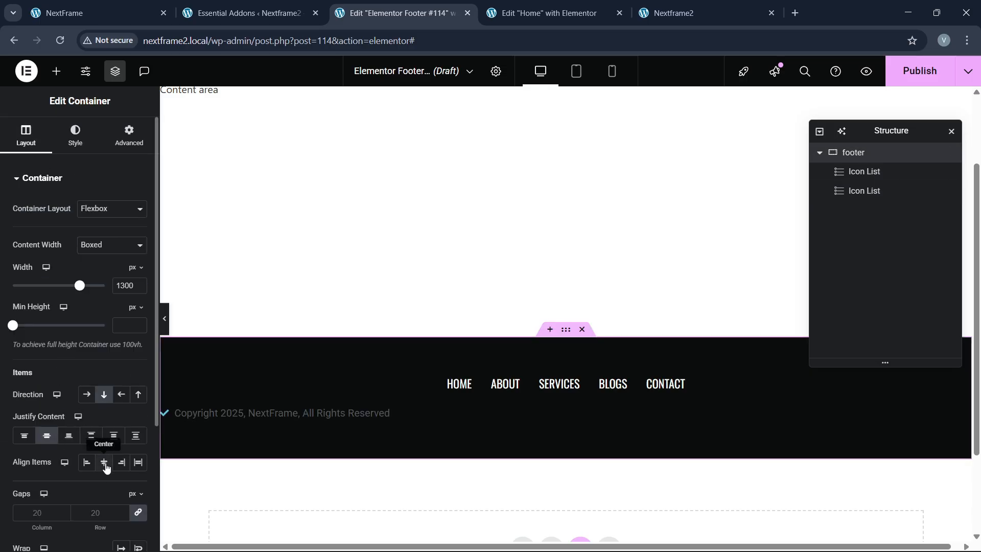
click(104, 462)
click(673, 412)
click(72, 256)
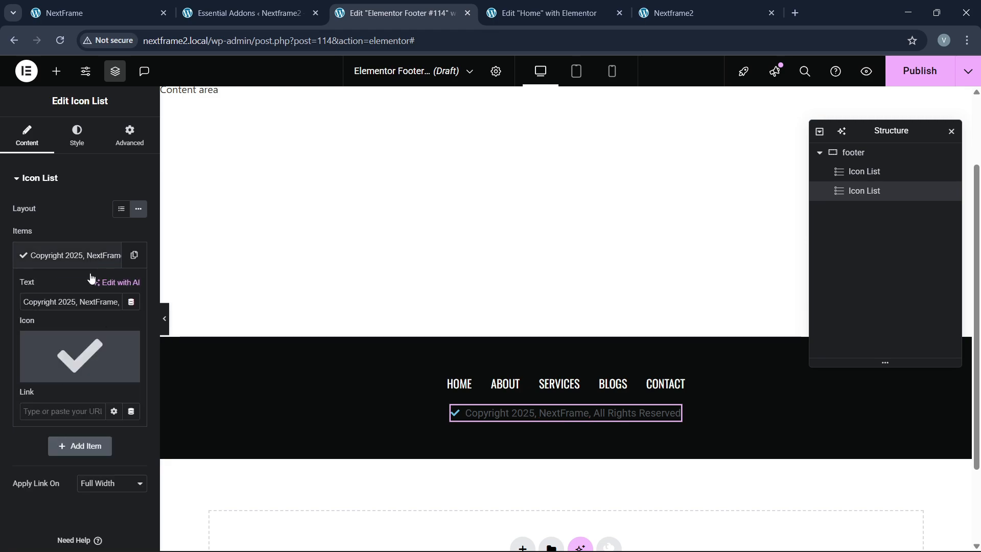
click(118, 351)
Step: Insert the copyright symbol icon into the copyright list item
click(383, 129)
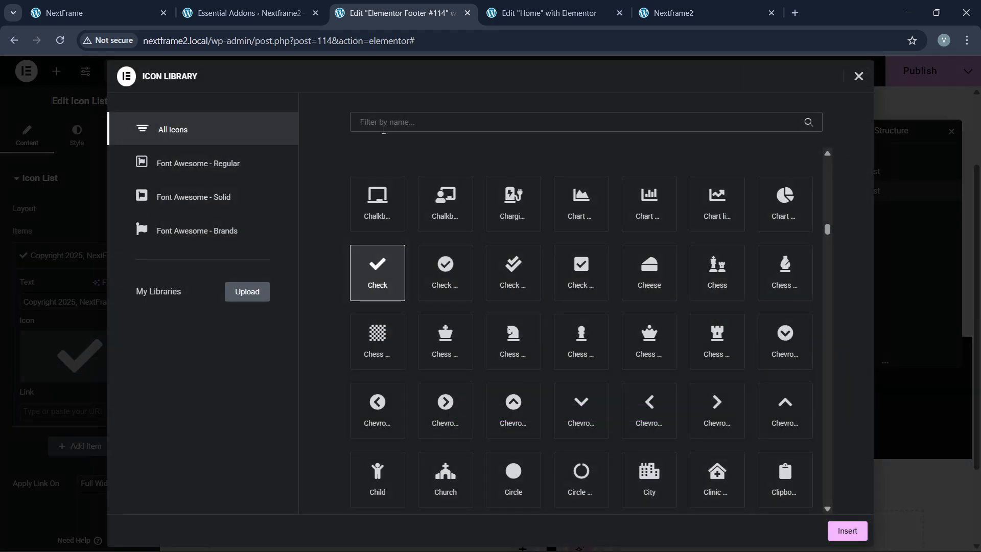
text(copy)
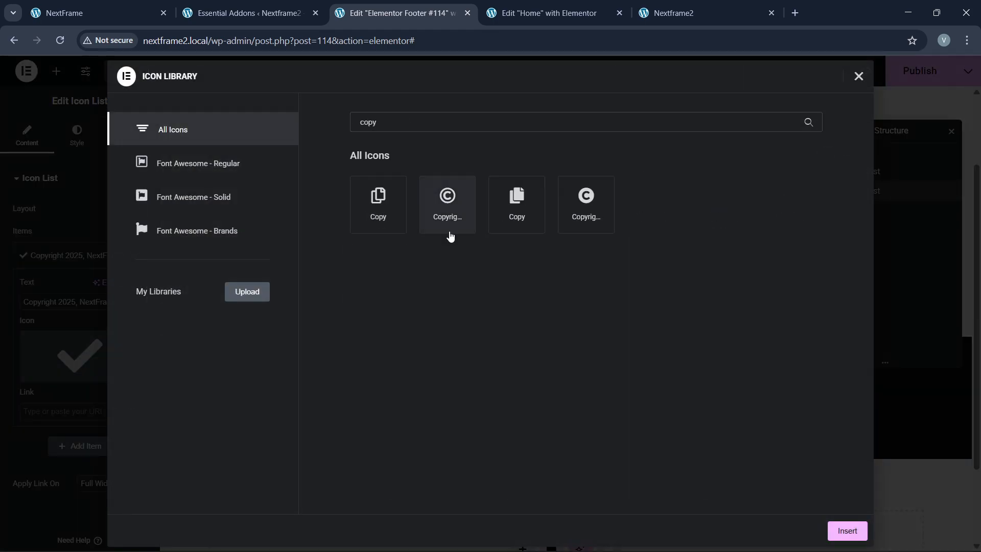
click(450, 232)
click(841, 530)
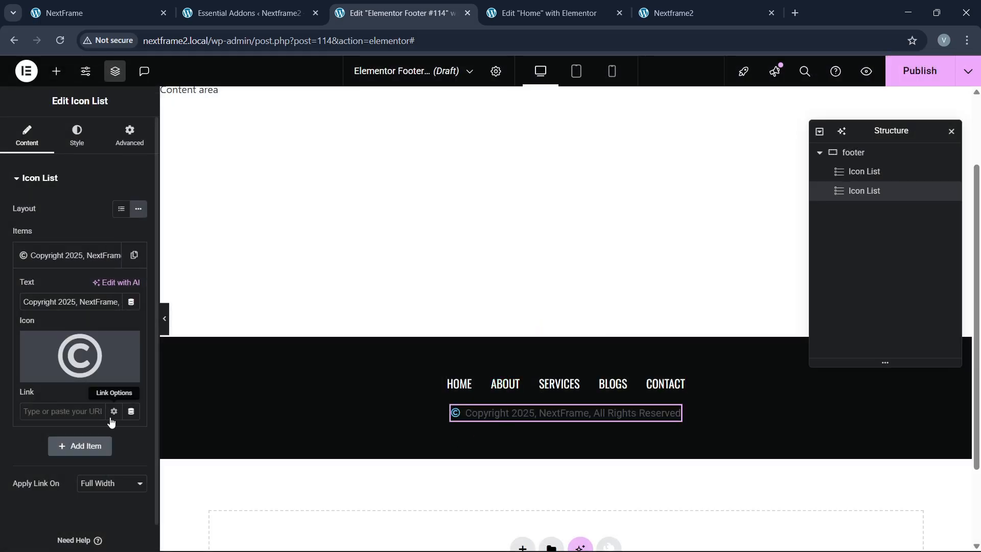
Step: Make the copyright icon green at 18 px and the copyright text white
click(78, 148)
click(51, 336)
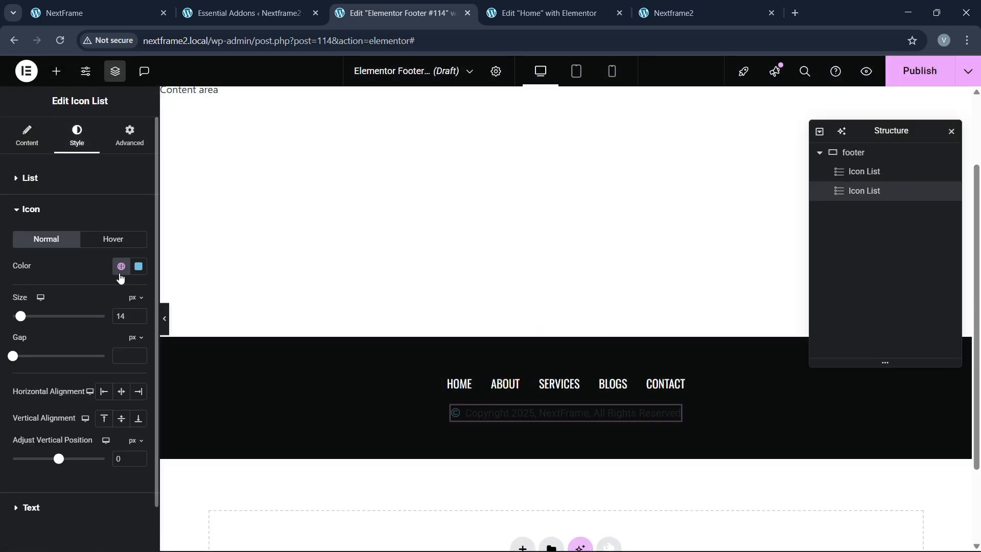
click(121, 266)
click(54, 440)
click(121, 267)
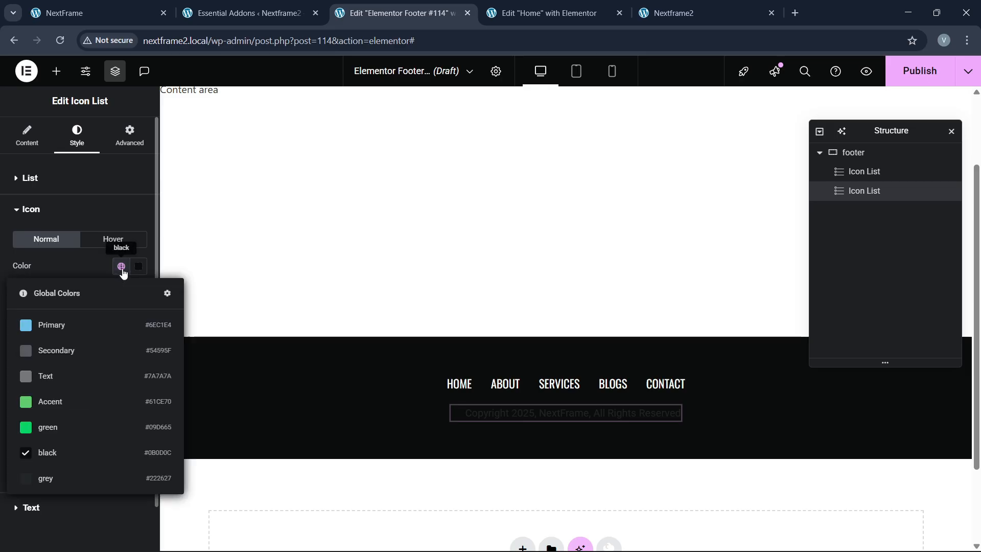
click(70, 427)
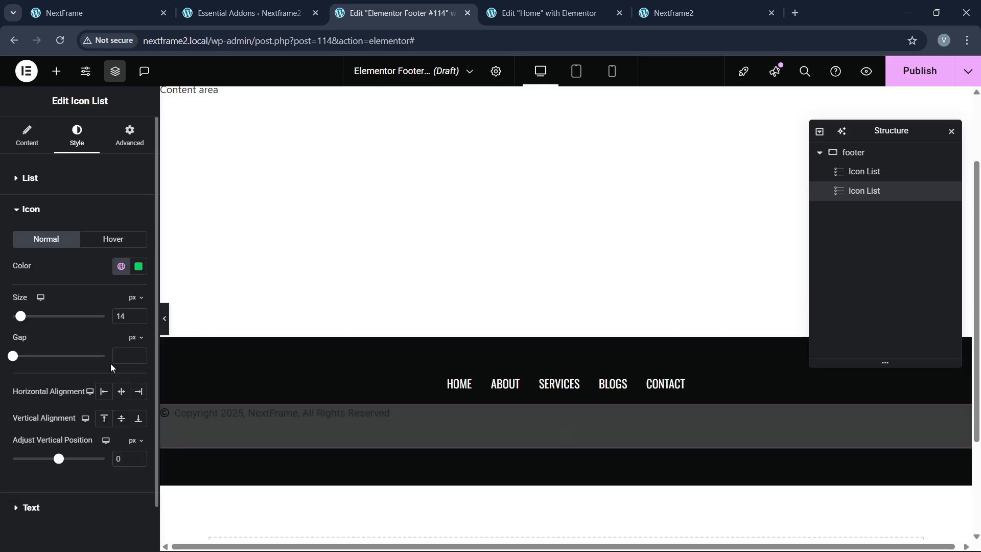
click(138, 313)
click(138, 313)
click(138, 313)
click(138, 313)
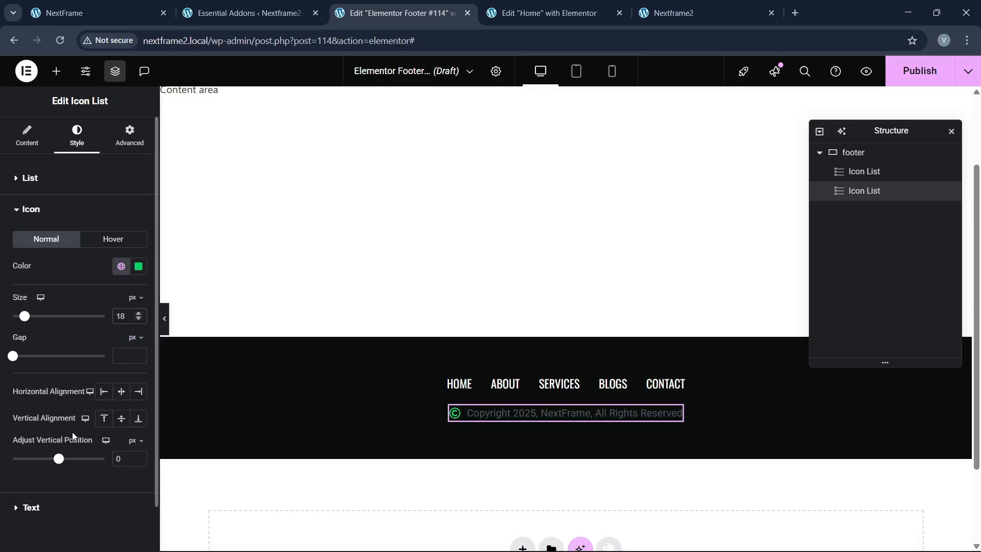
click(32, 508)
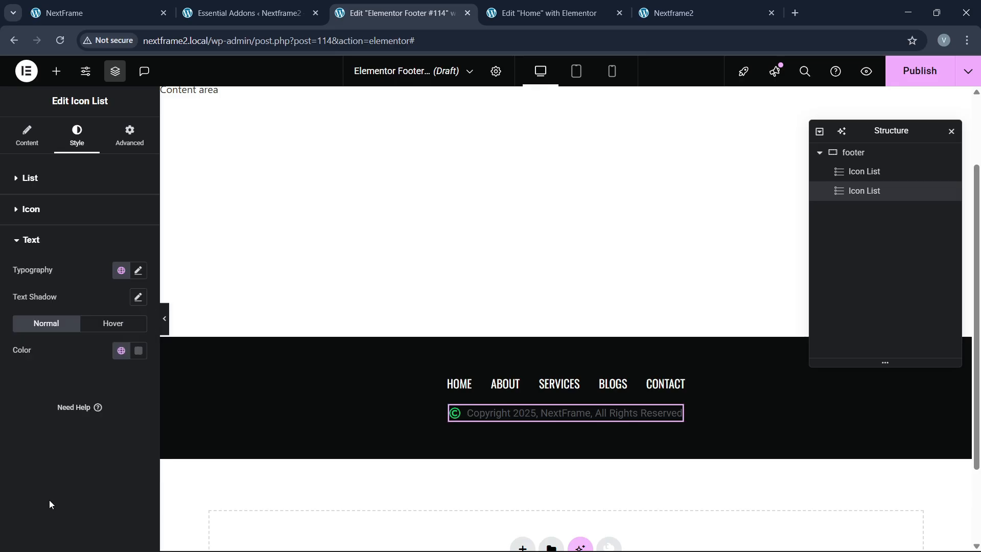
click(138, 352)
click(66, 187)
click(23, 384)
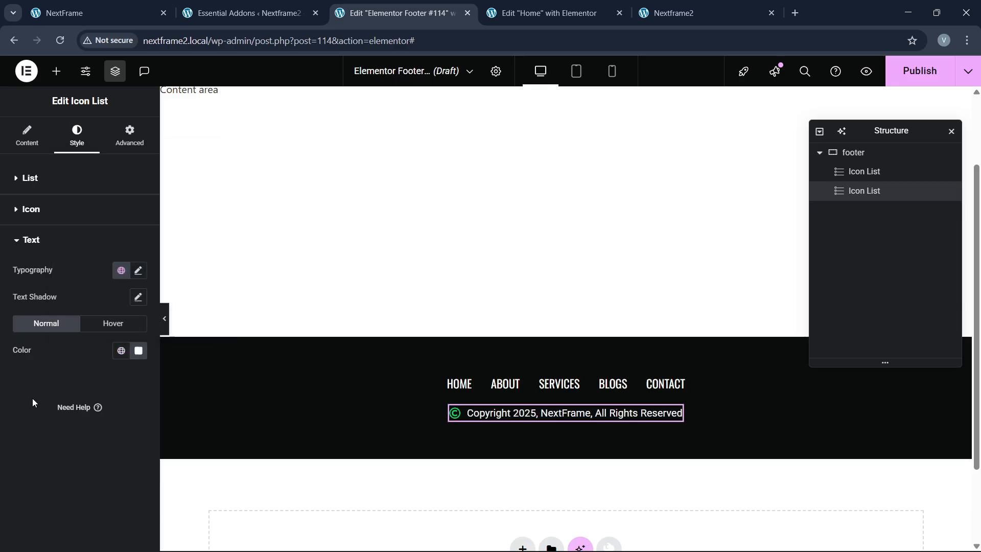
Step: Increase the footer menu links' font size to 20 px
click(506, 383)
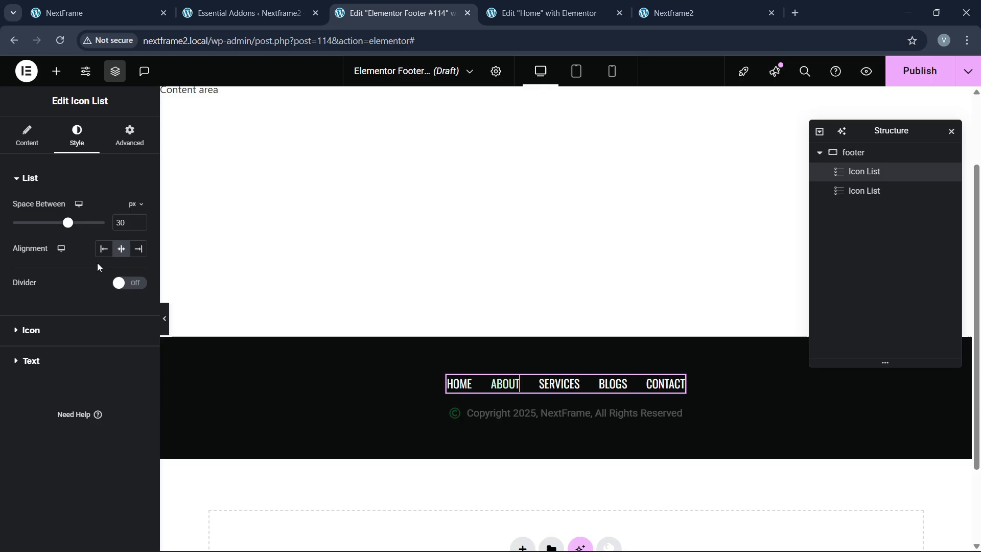
click(65, 356)
click(137, 271)
click(126, 370)
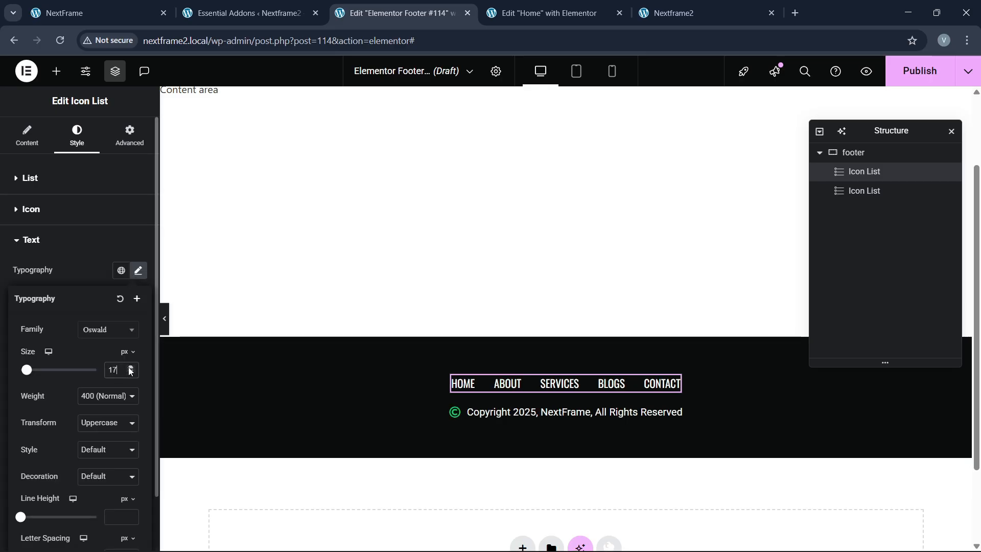
click(126, 370)
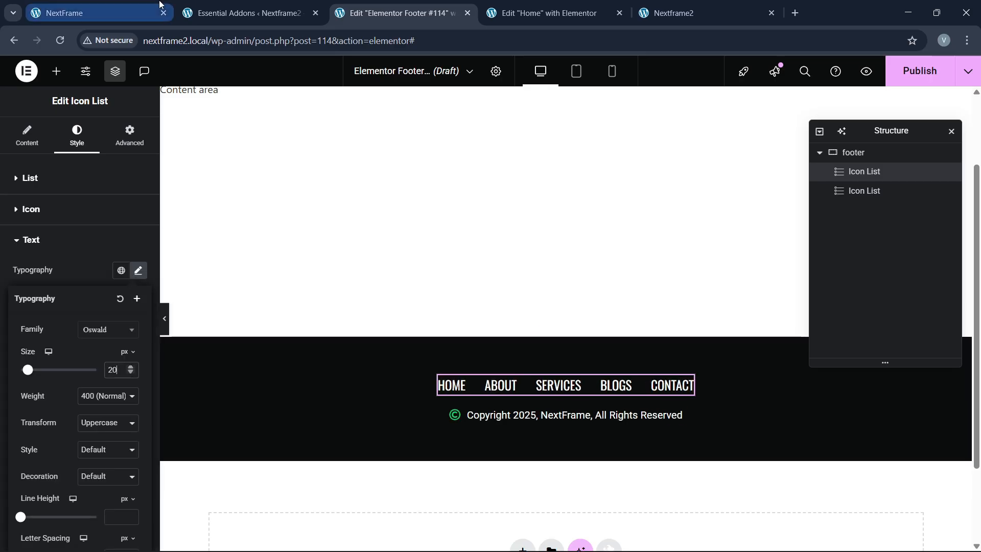
Step: Compare with the NextFrame site and bring up the footer's publish settings
click(127, 9)
click(396, 8)
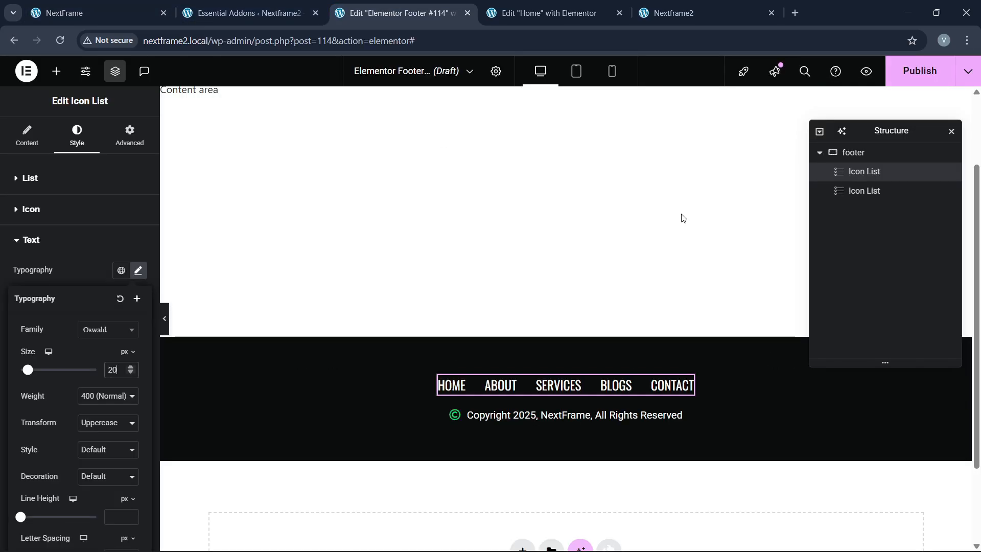
click(920, 71)
Step: Publish the footer with an Include / Entire site condition and check it on the reloaded live homepage
click(516, 358)
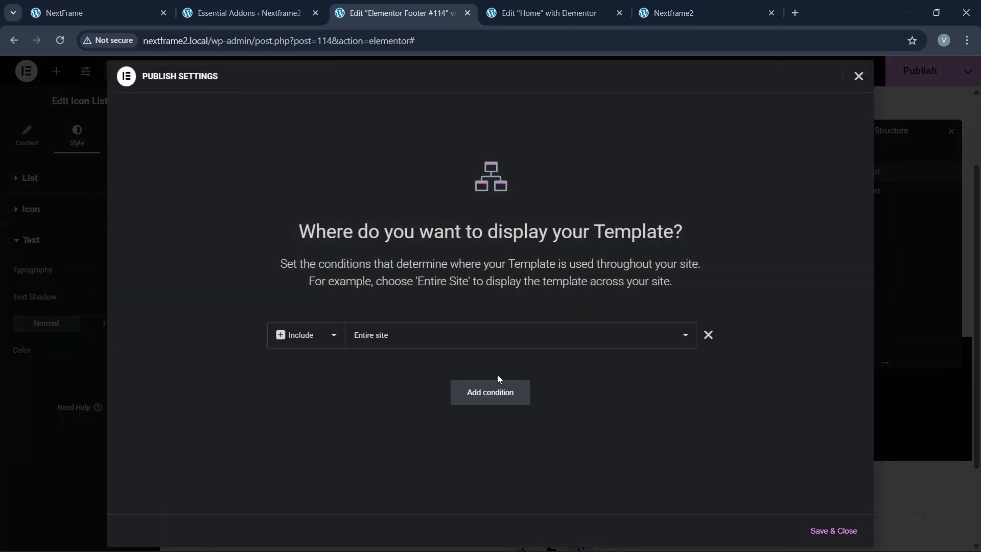
click(826, 533)
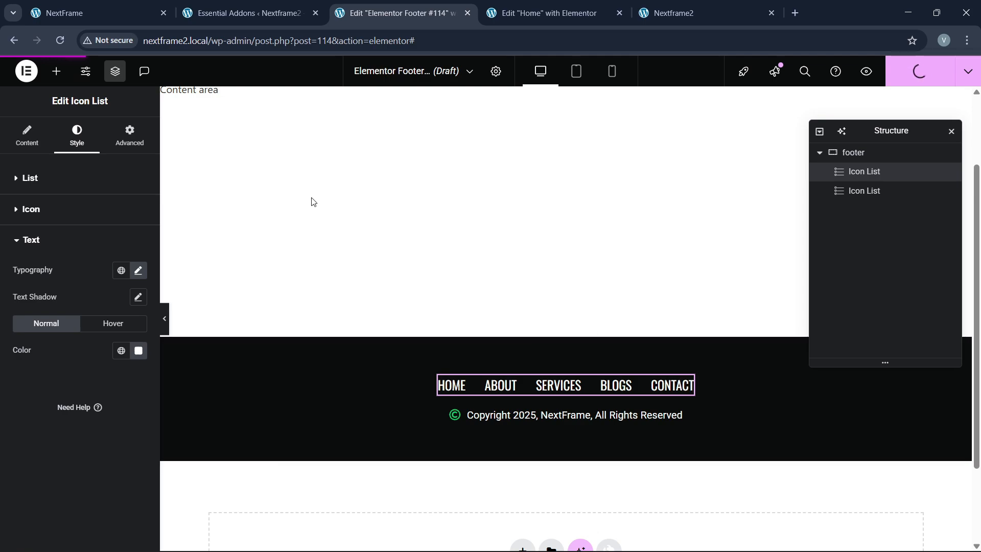
click(694, 11)
click(228, 39)
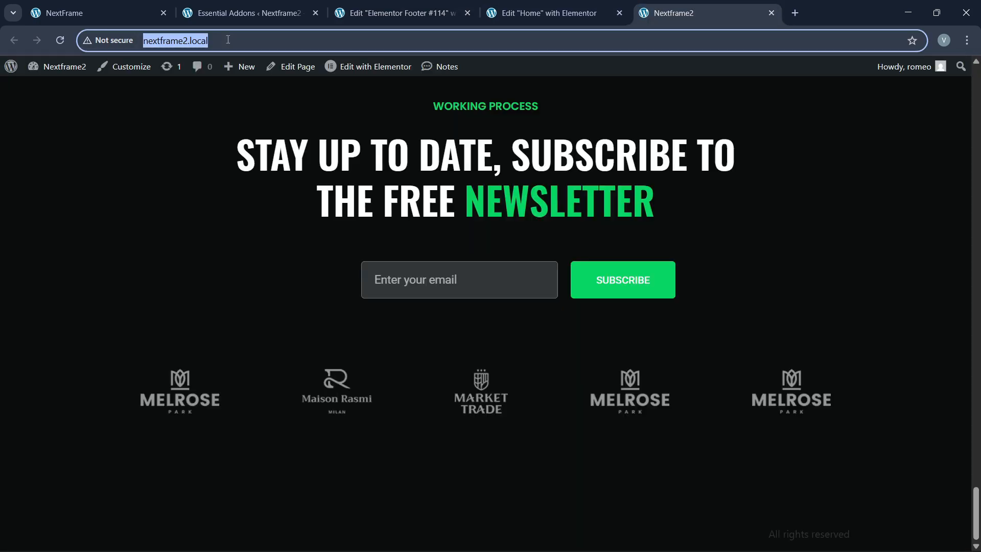
key(Return)
scroll(423, 416, down, 10)
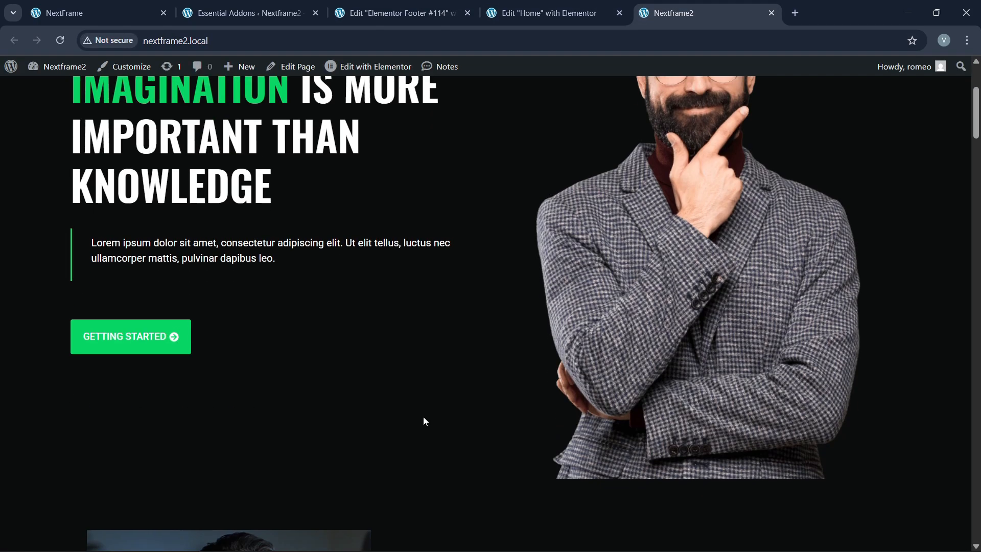
scroll(973, 153, down, 15)
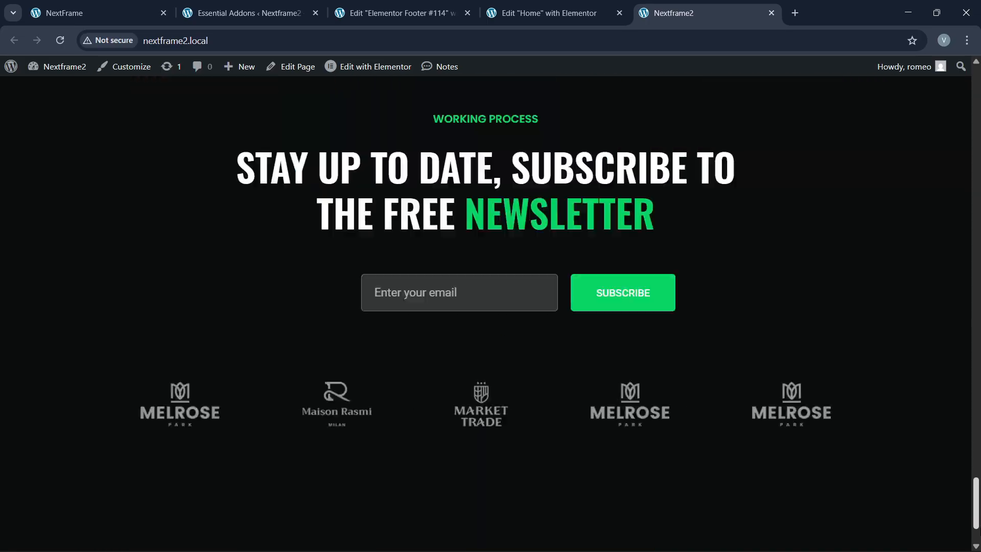
click(372, 4)
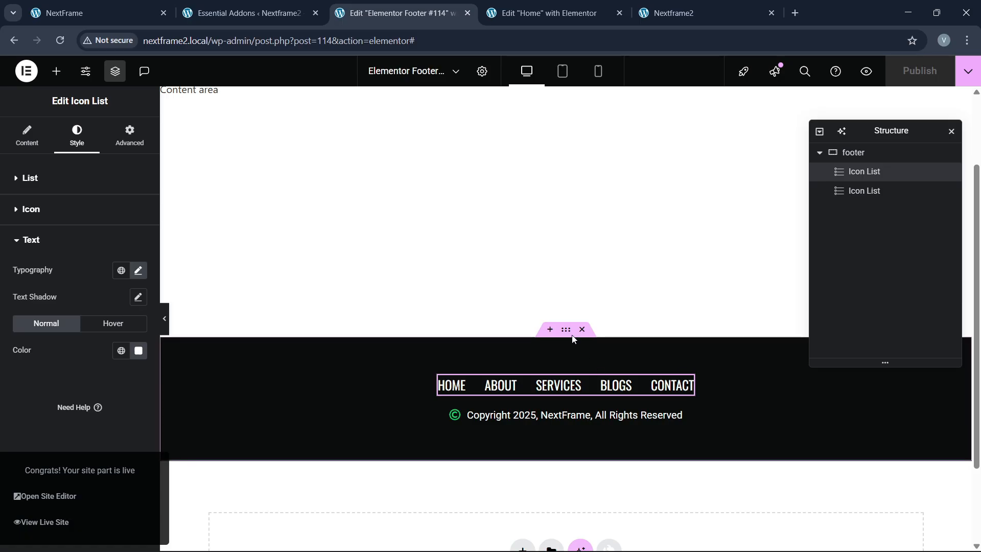
Step: Give the footer container a solid 2 px top border in the green global colour
click(449, 337)
click(76, 135)
scroll(81, 425, down, 1)
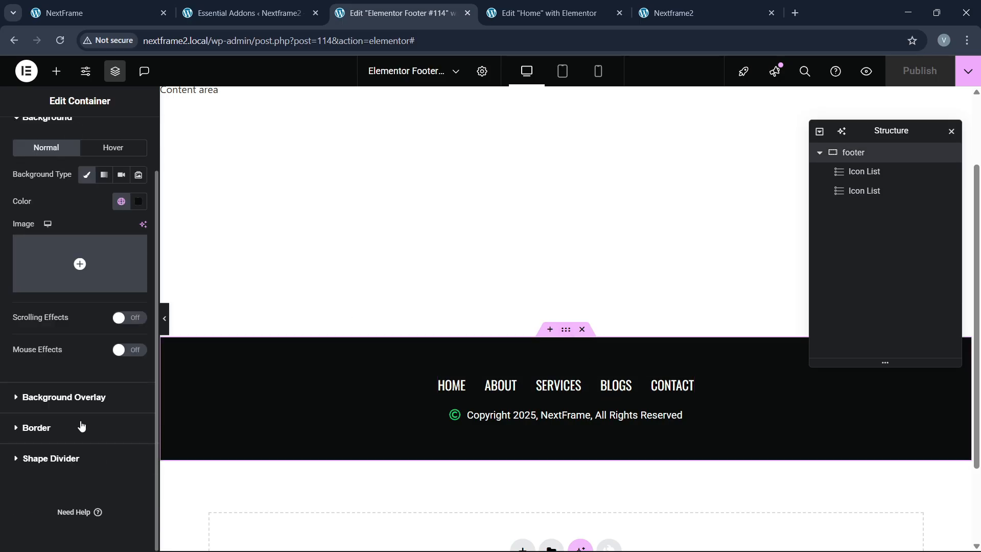
click(58, 430)
click(110, 296)
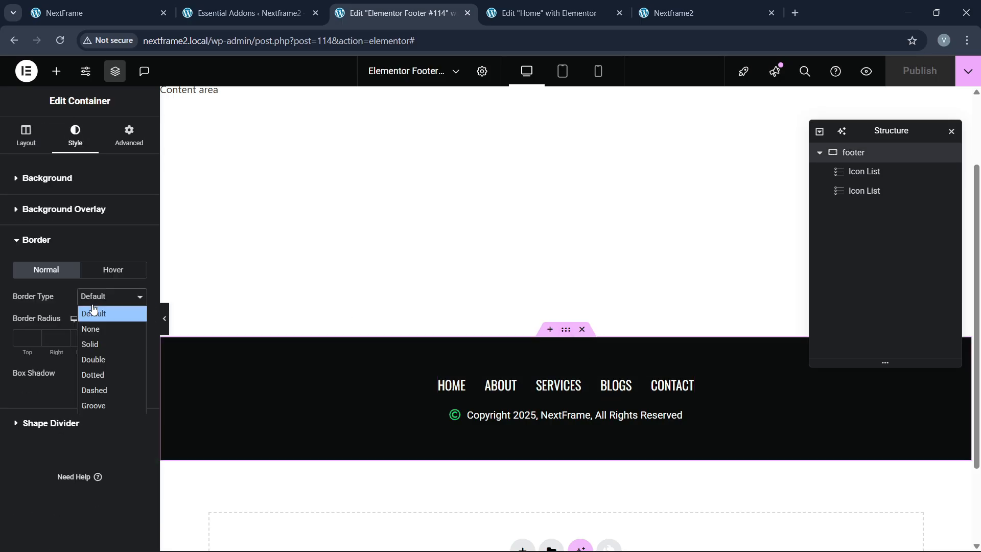
click(91, 343)
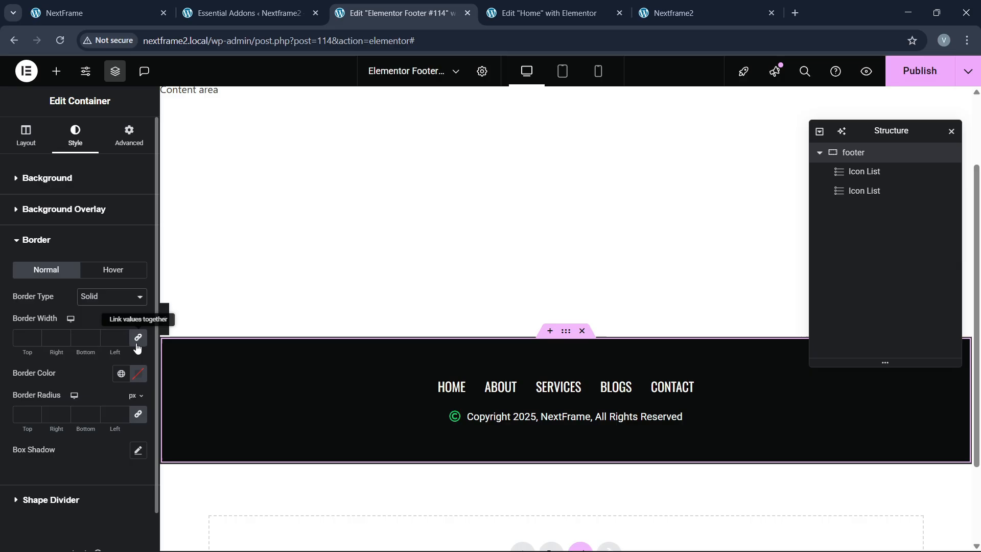
click(121, 373)
click(48, 294)
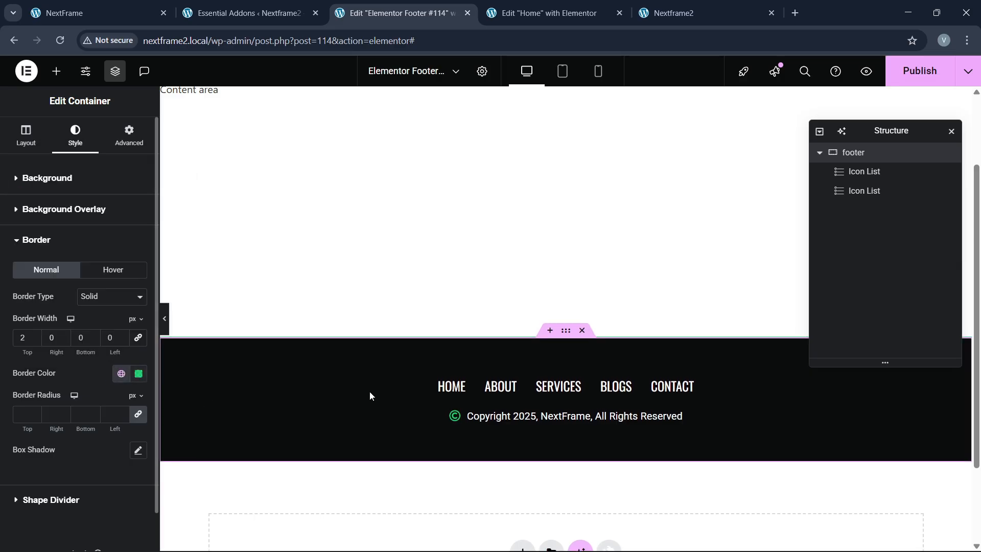
Step: Publish the footer and reload the live site to check the new border
click(920, 72)
click(664, 13)
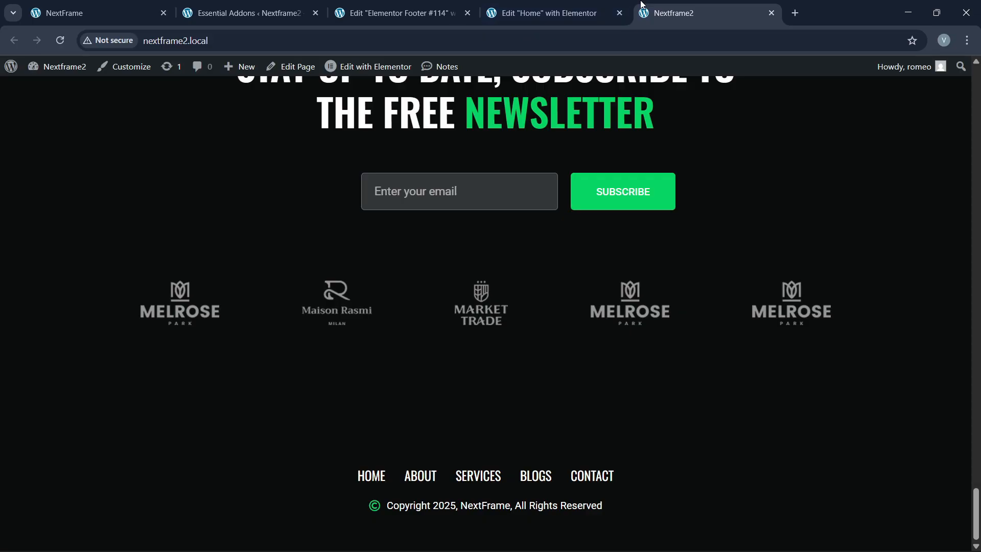
click(287, 49)
key(Return)
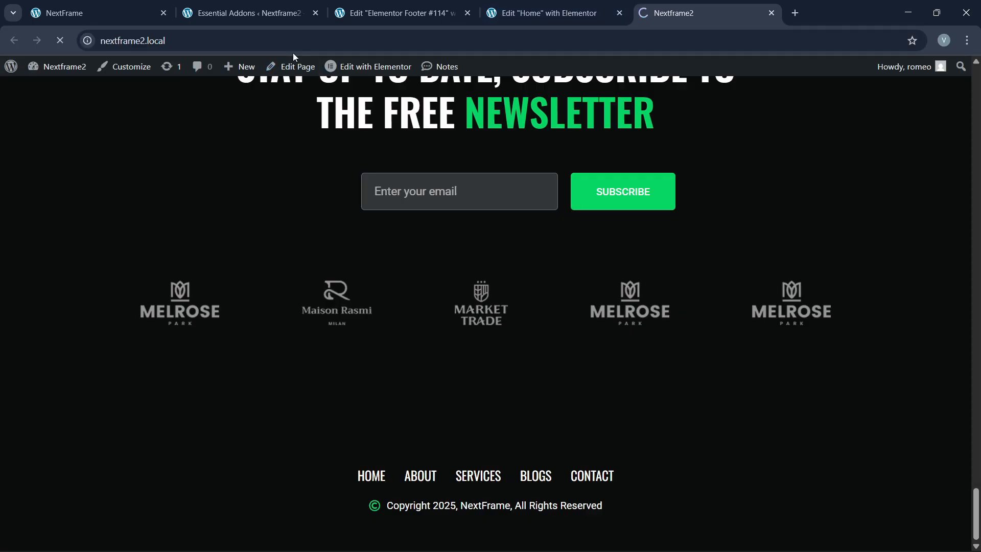
scroll(548, 372, down, 20)
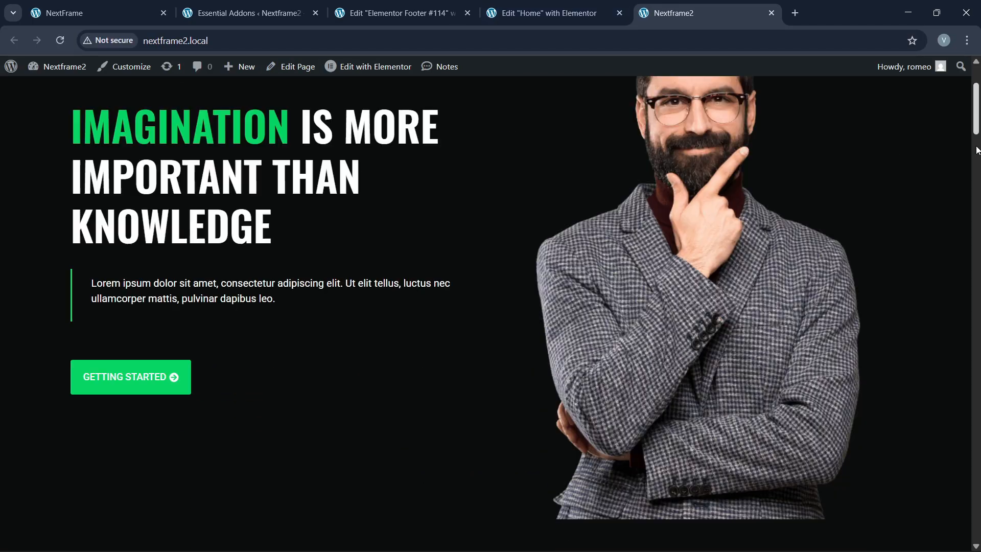
click(546, 12)
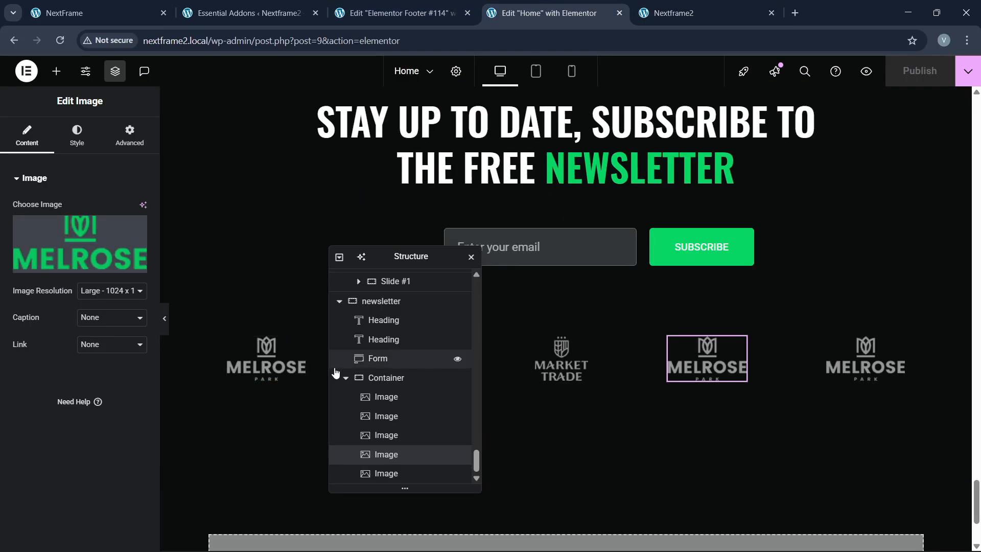
Step: Select the newsletter section container and set its bottom padding to 40 px
click(266, 358)
click(389, 382)
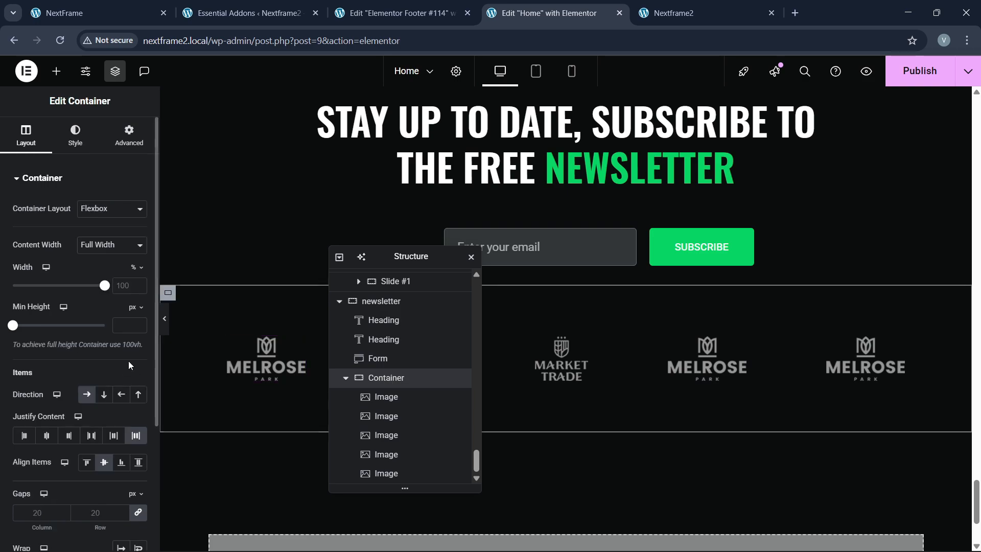
scroll(403, 327, up, 1)
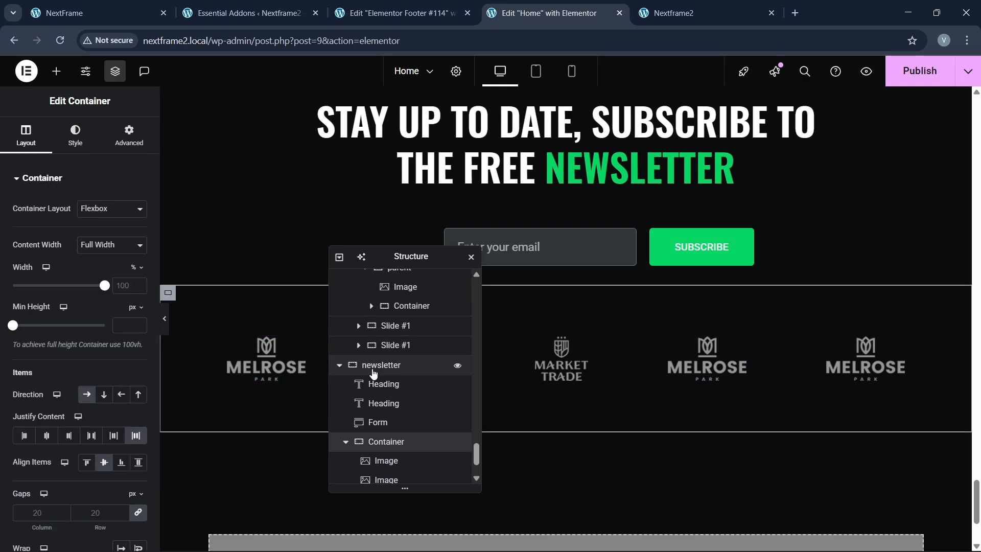
click(378, 365)
click(128, 138)
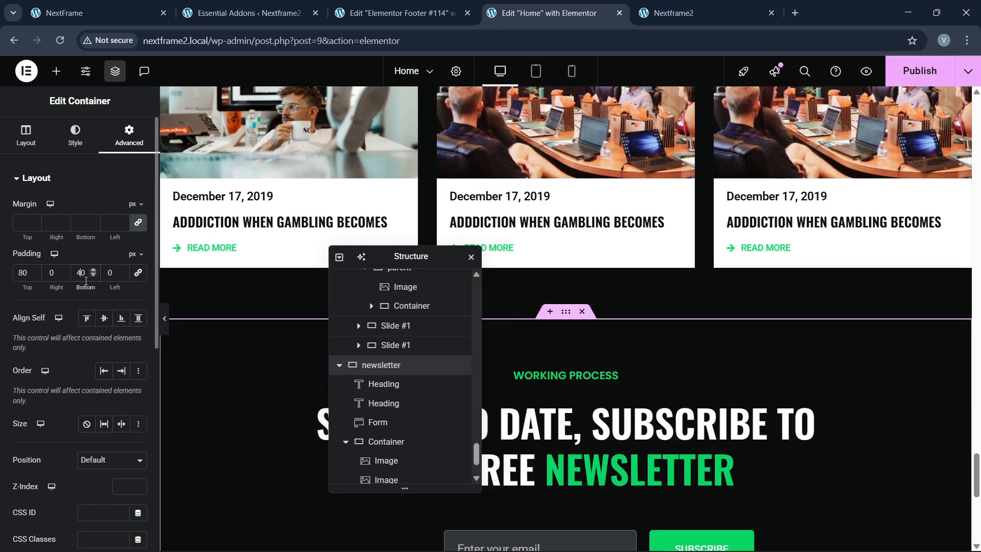
Step: Publish the Home page and reload the live site to review the changes
click(930, 68)
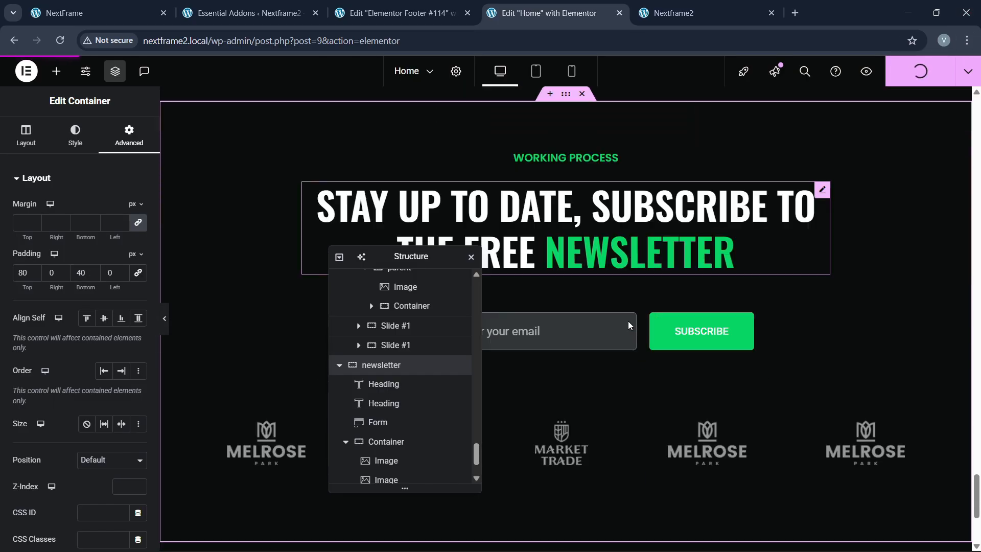
scroll(629, 326, down, 1)
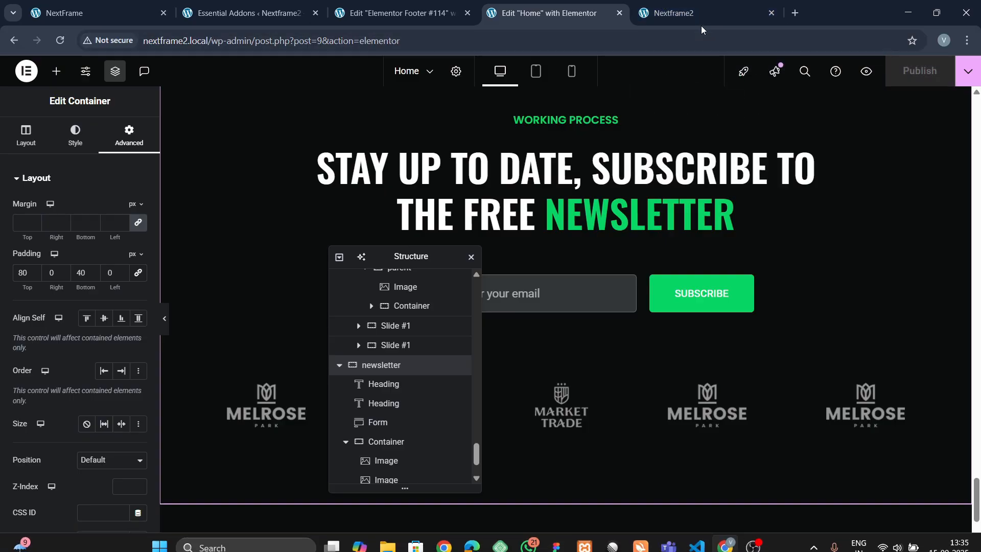
click(690, 4)
click(259, 43)
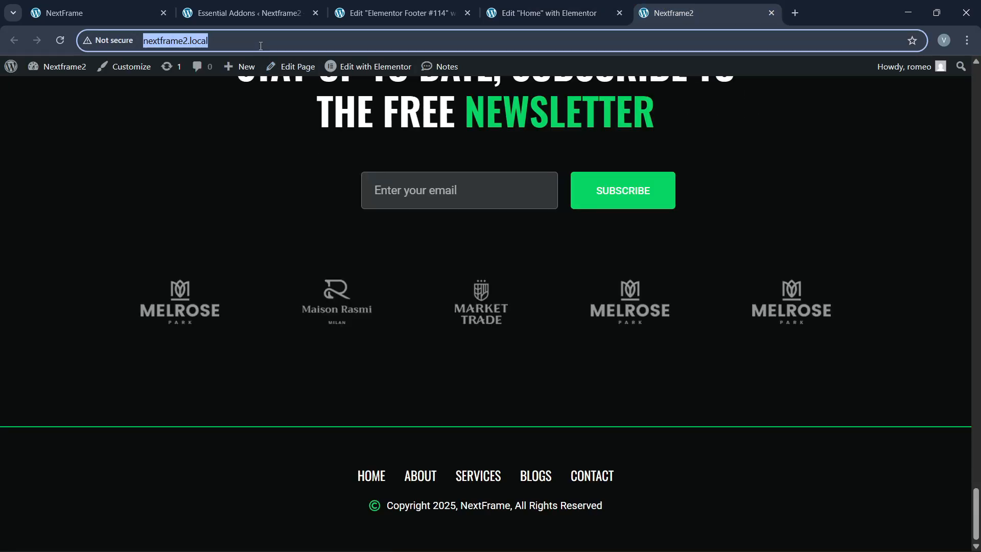
key(Return)
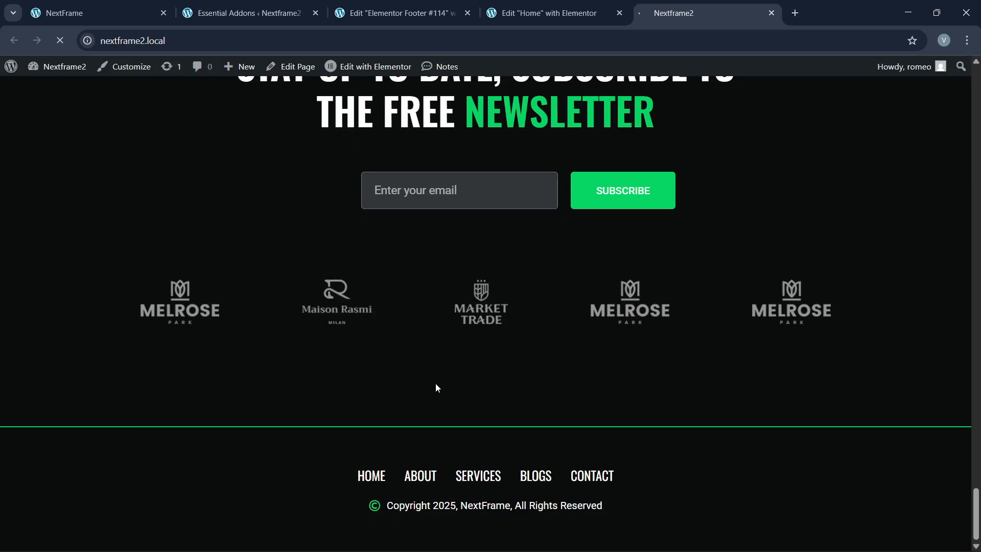
scroll(459, 477, down, 5)
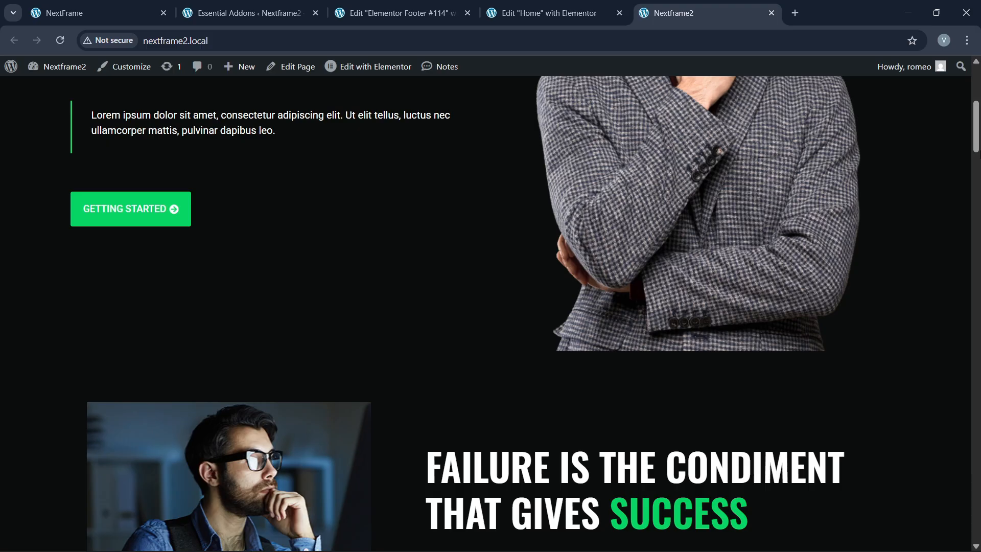
click(978, 156)
drag(976, 175, 974, 535)
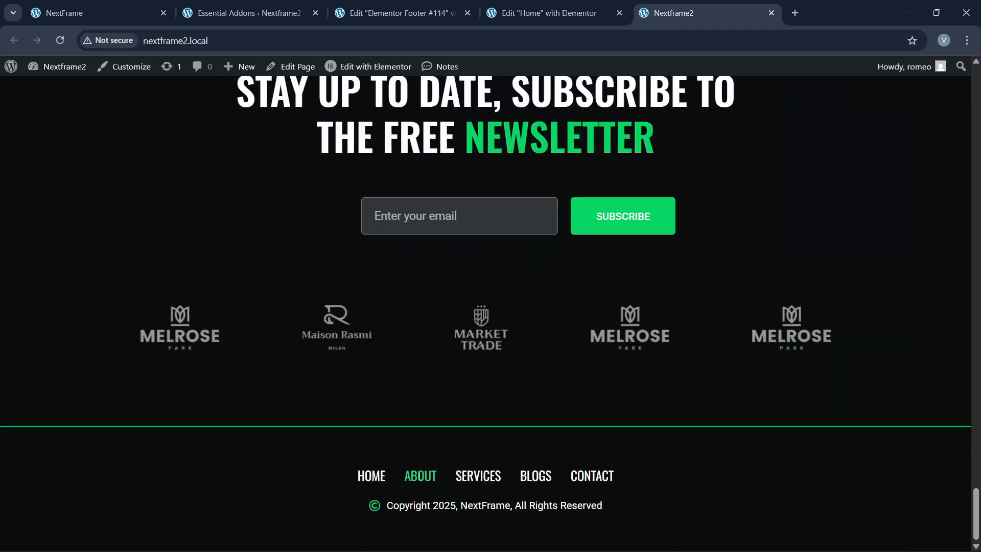
Step: View the NextFrame reference site, scrolling back up to its top
click(102, 12)
scroll(368, 391, up, 5)
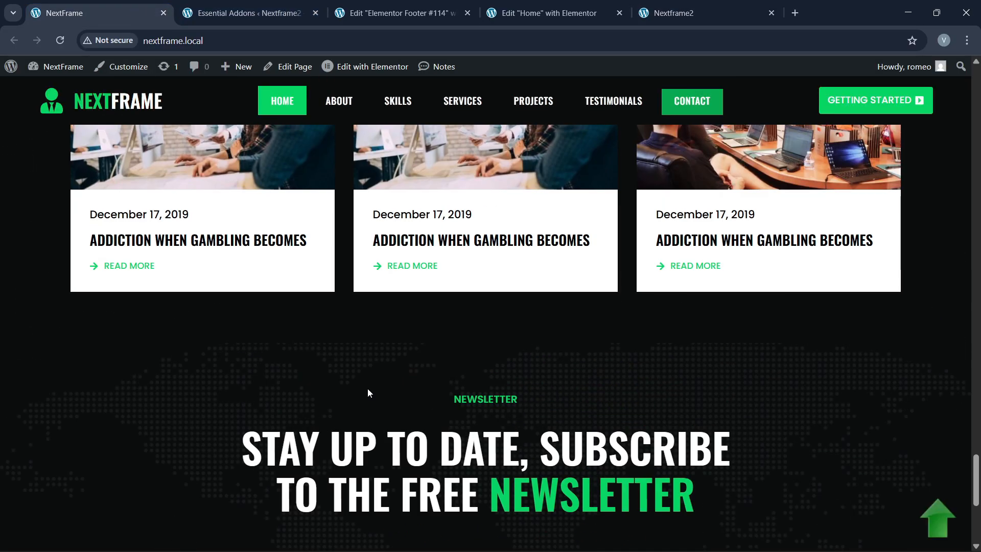
scroll(368, 391, up, 1)
drag(980, 471, 975, 84)
Step: Create a menu named 'final menu' assigned to the Header display location
click(244, 13)
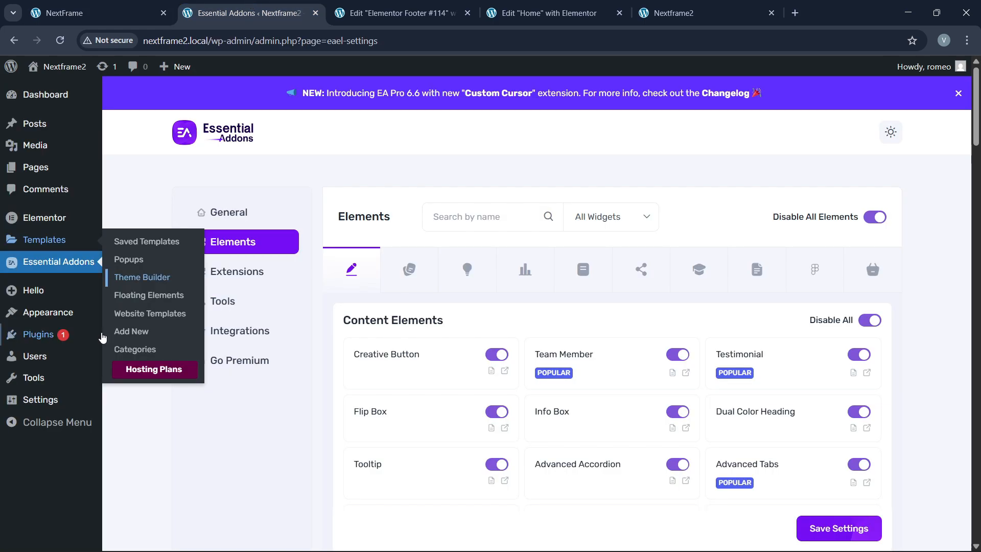
mouse_move(129, 324)
click(132, 368)
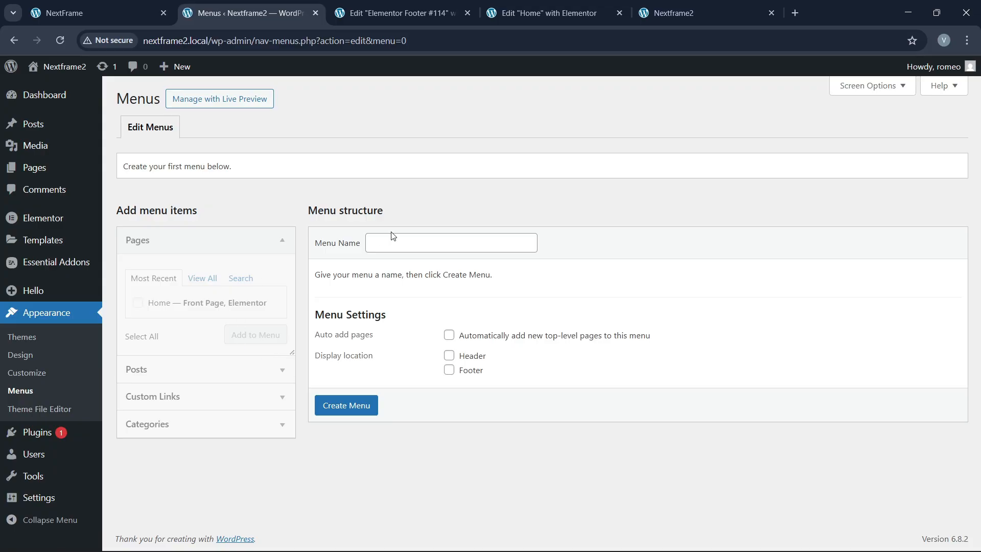
click(393, 235)
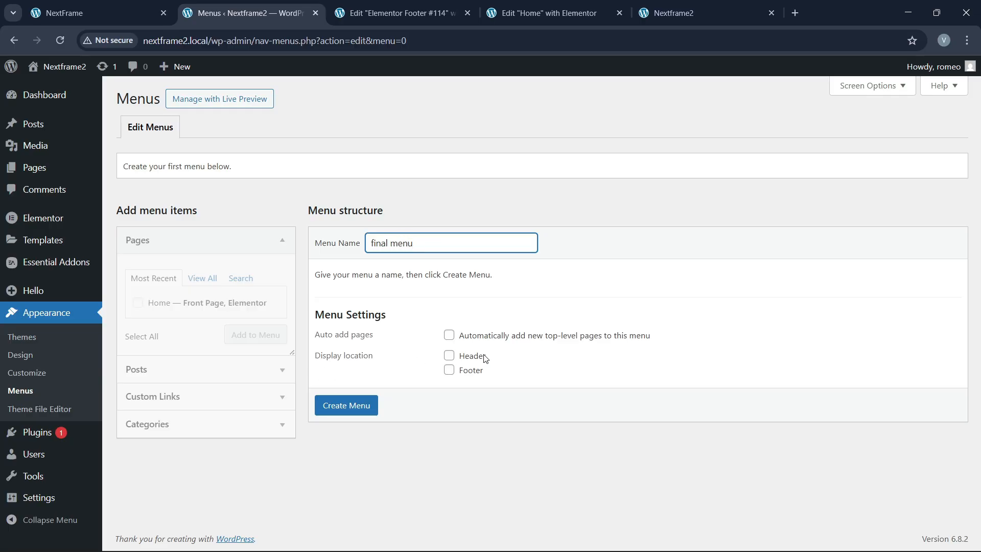
click(456, 359)
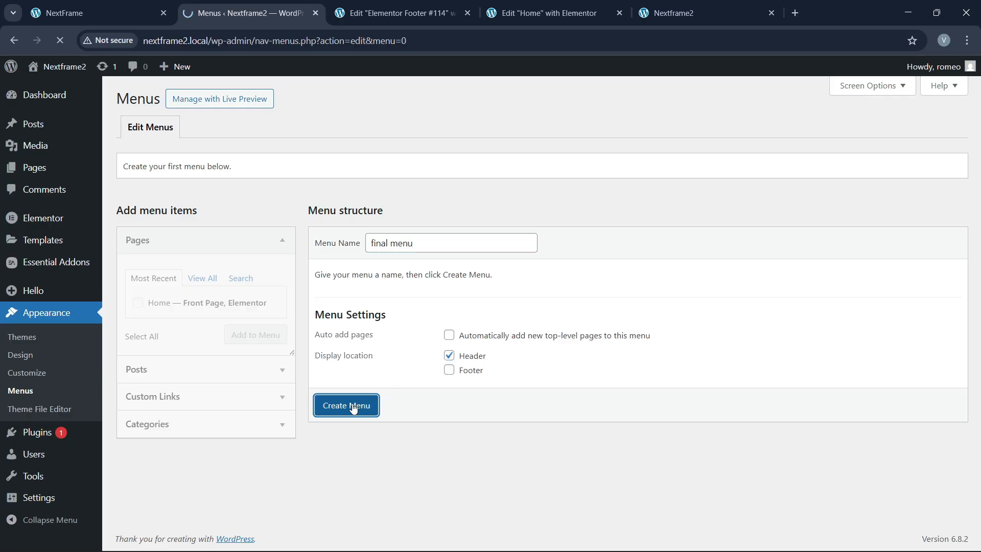
click(111, 5)
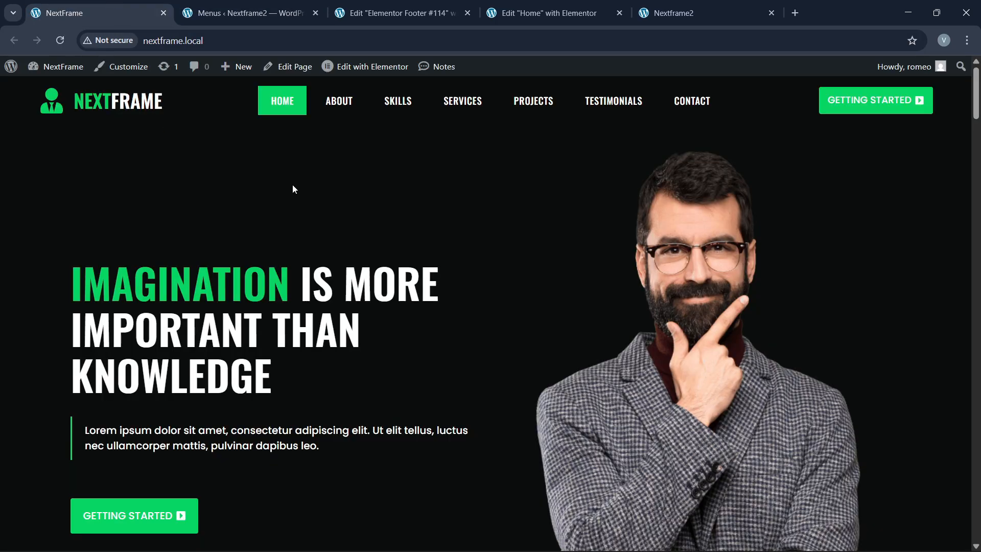
click(409, 5)
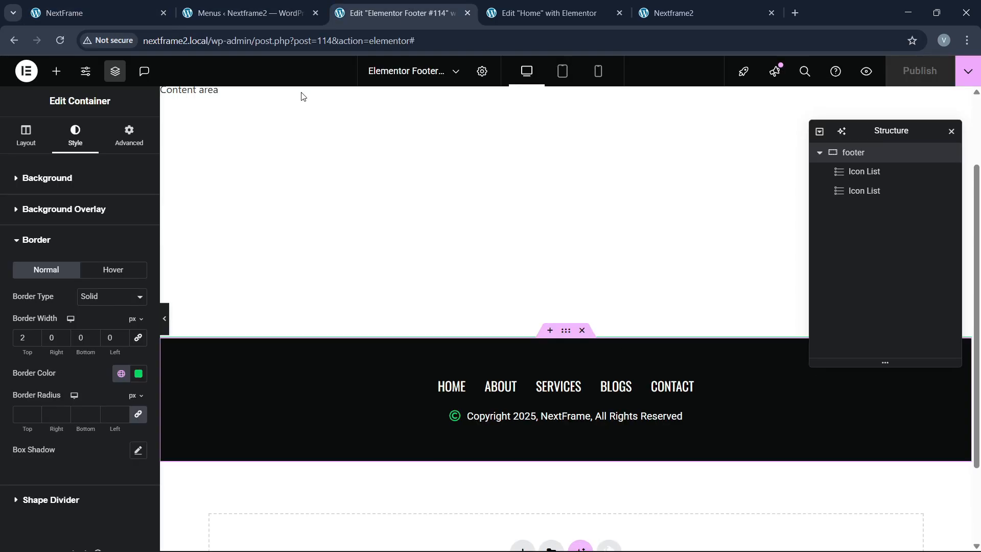
click(254, 8)
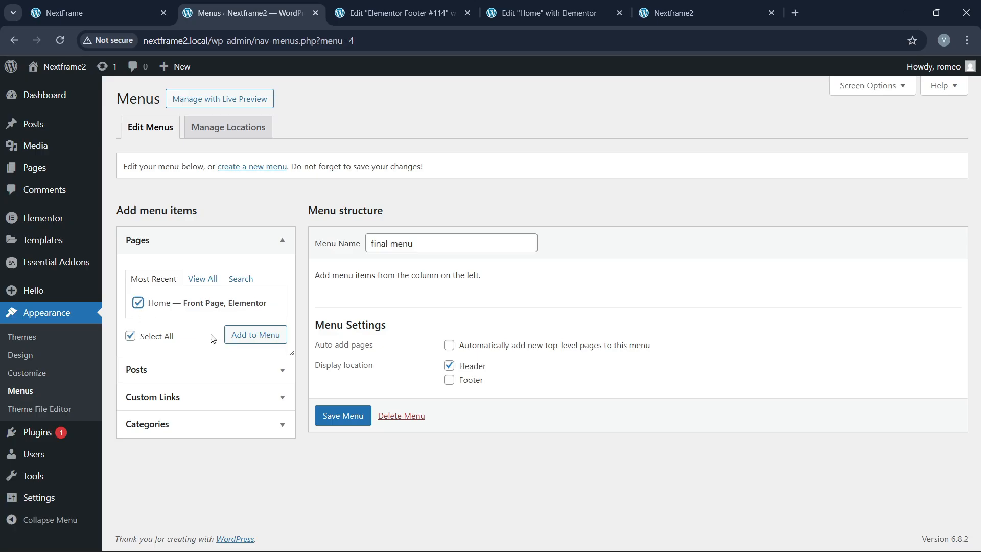
Step: Add the Home page plus About and Services custom links to the menu
click(236, 337)
click(183, 394)
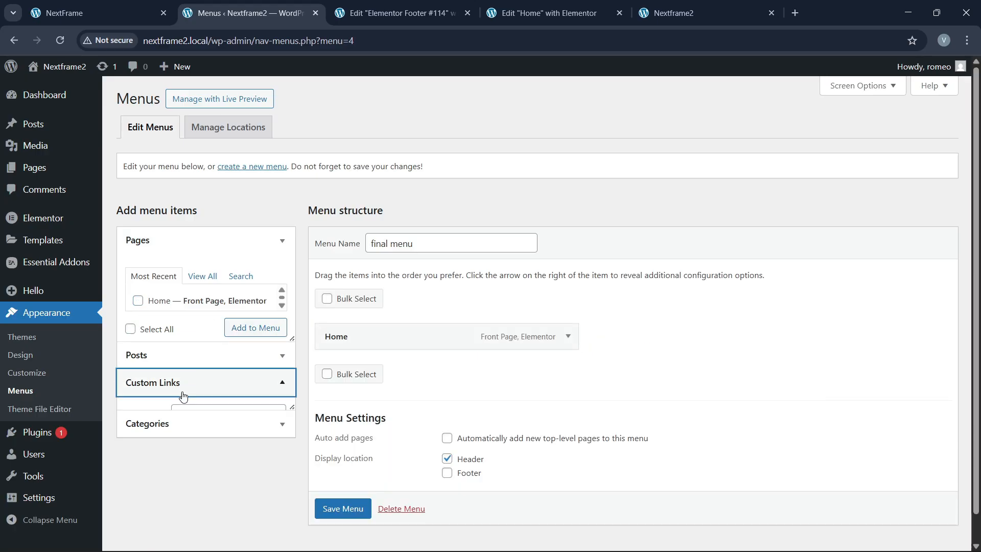
click(196, 340)
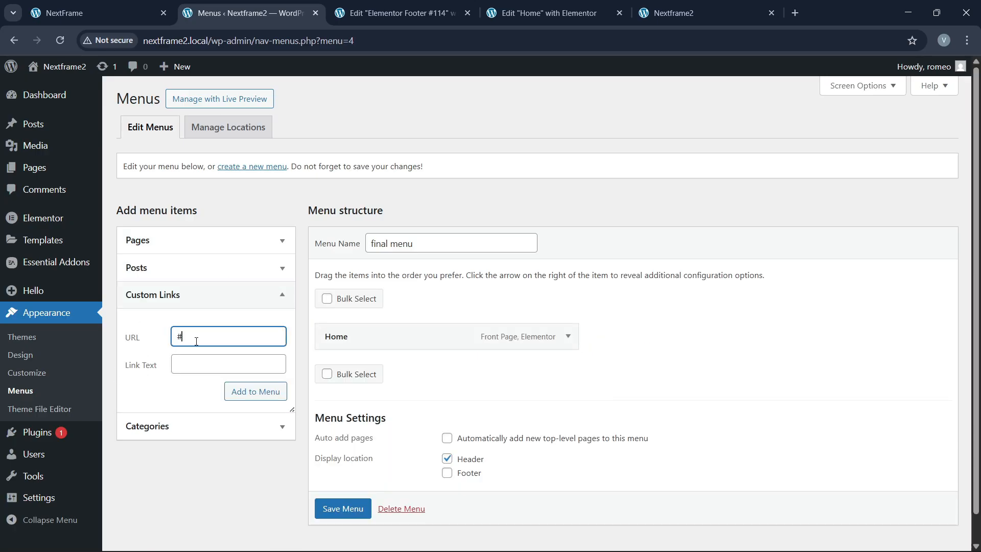
key(Tab)
text(A)
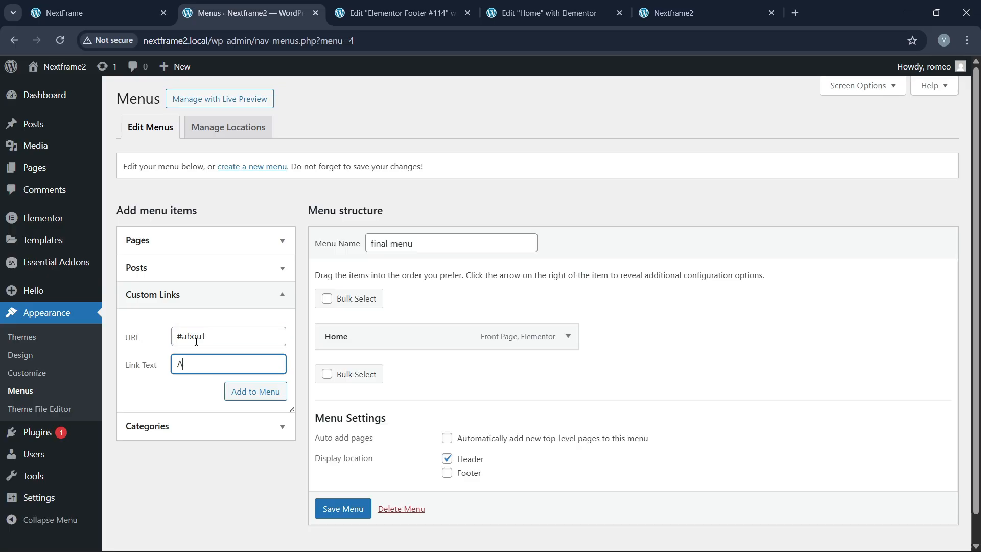
click(236, 390)
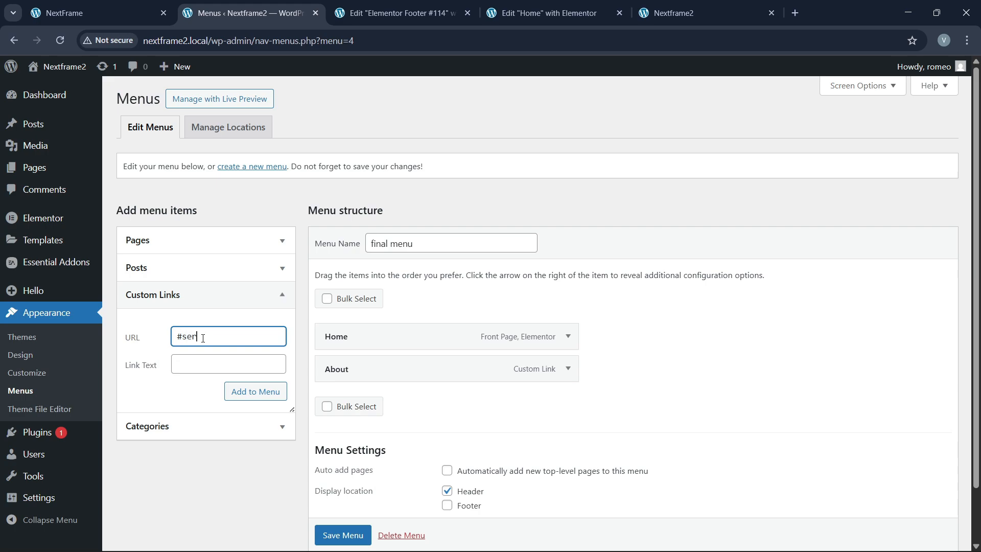
key(Tab)
text(S)
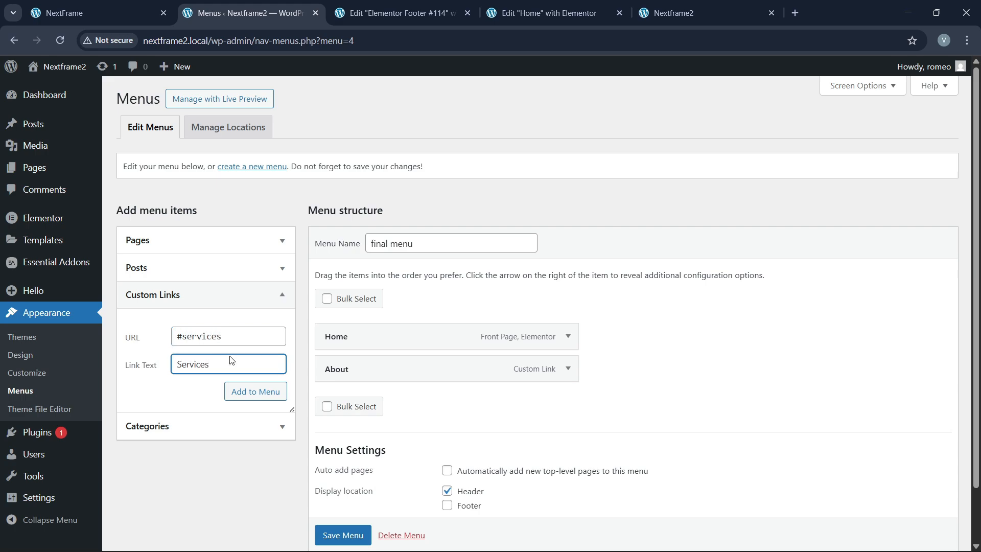
text(ervices)
click(251, 392)
Step: Add the Skills custom link (#skills) to the menu
click(143, 5)
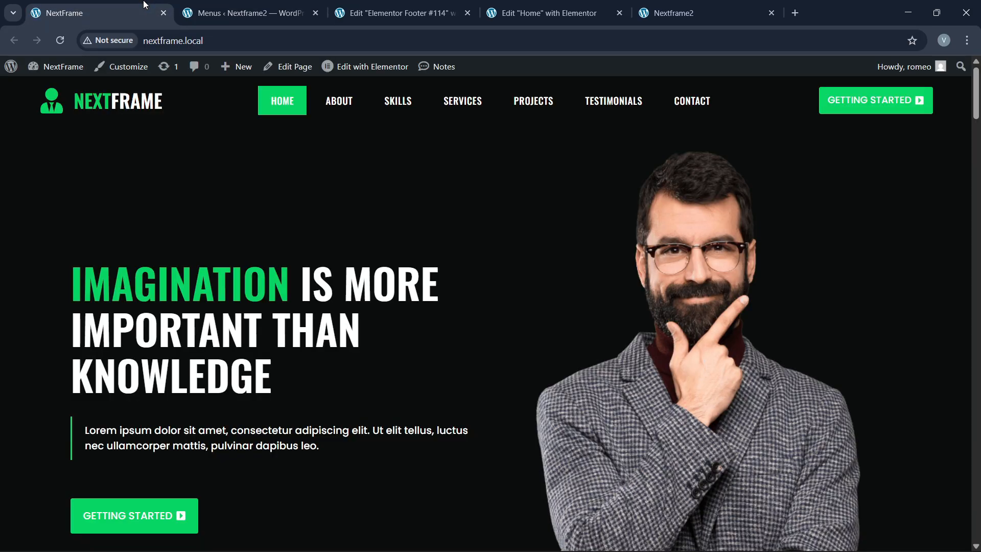
click(301, 5)
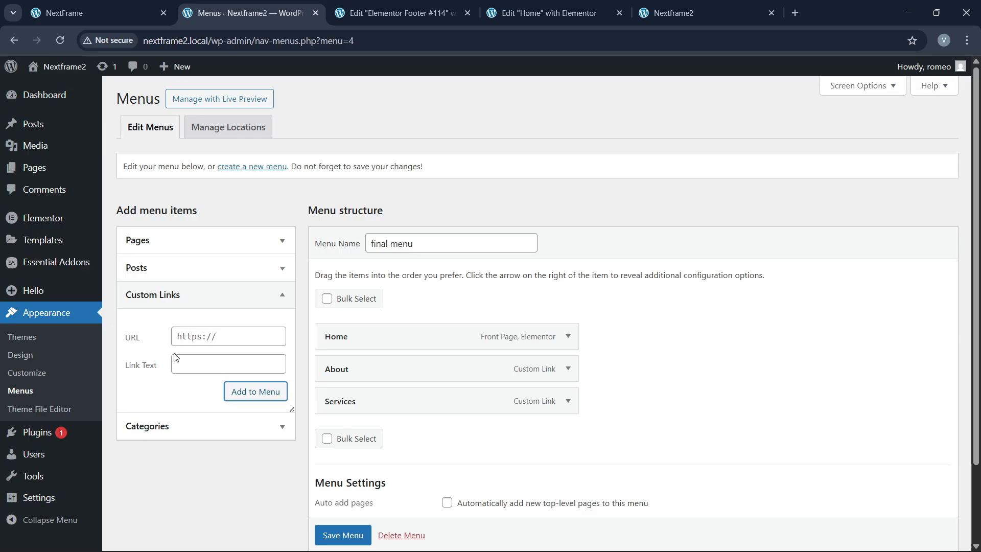
click(191, 336)
text(#skills)
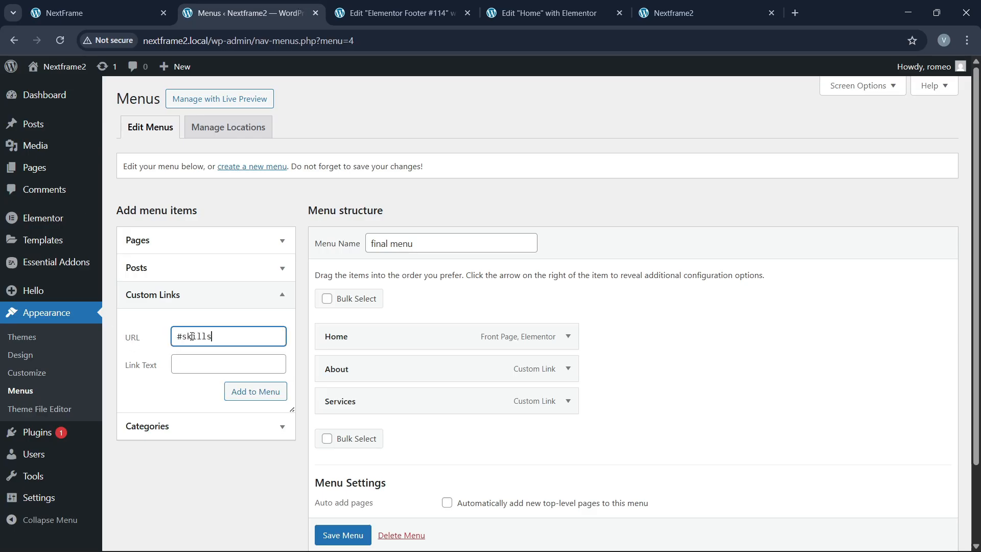
key(Tab)
text(S)
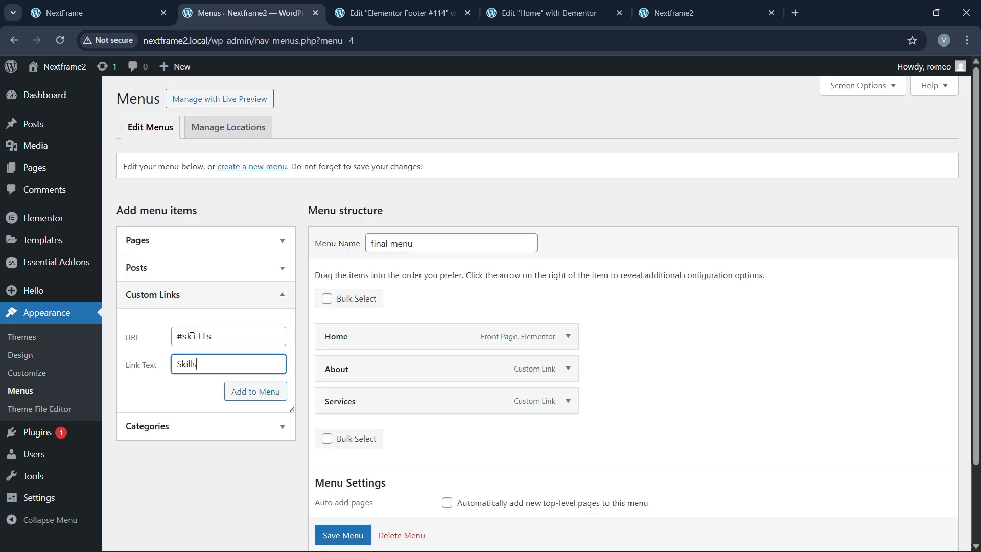
click(250, 392)
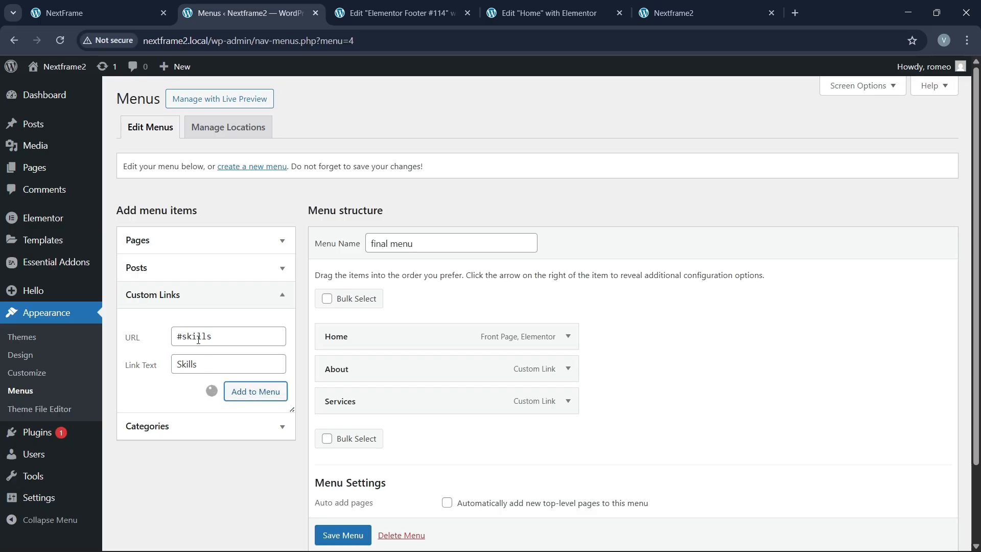
Step: Add Projects (#projects) and Contact (#contact) custom links, then save the menu
text(#)
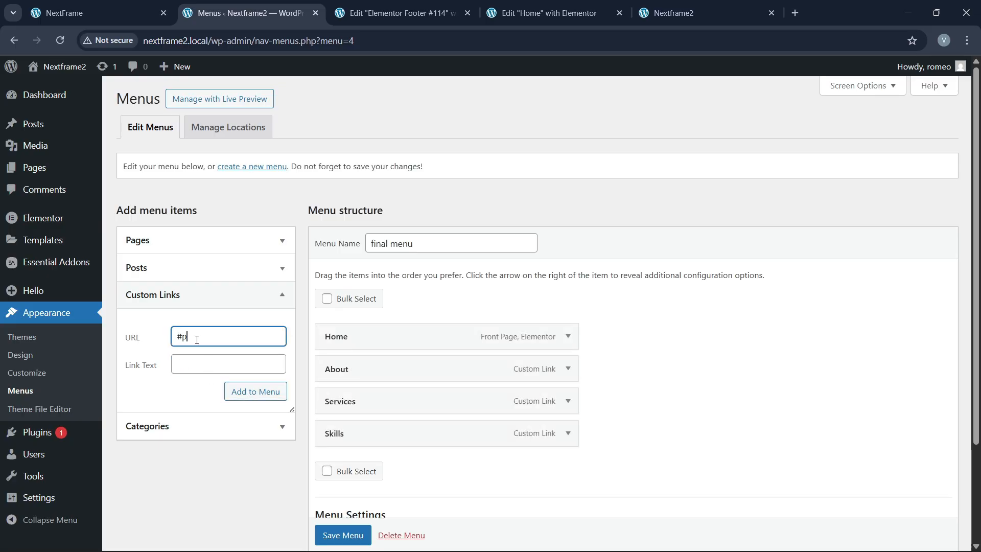
text(projects)
key(Tab)
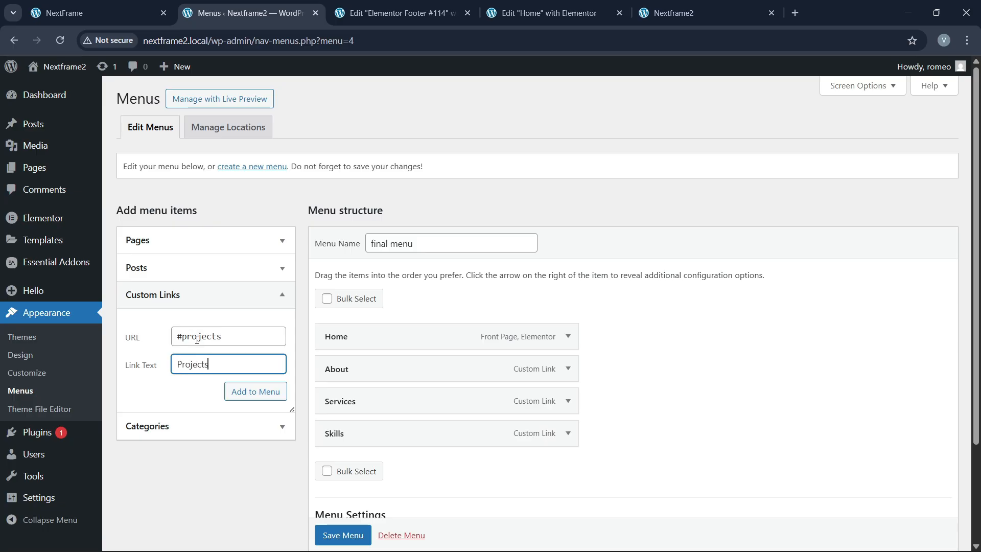
text(Projects)
click(242, 396)
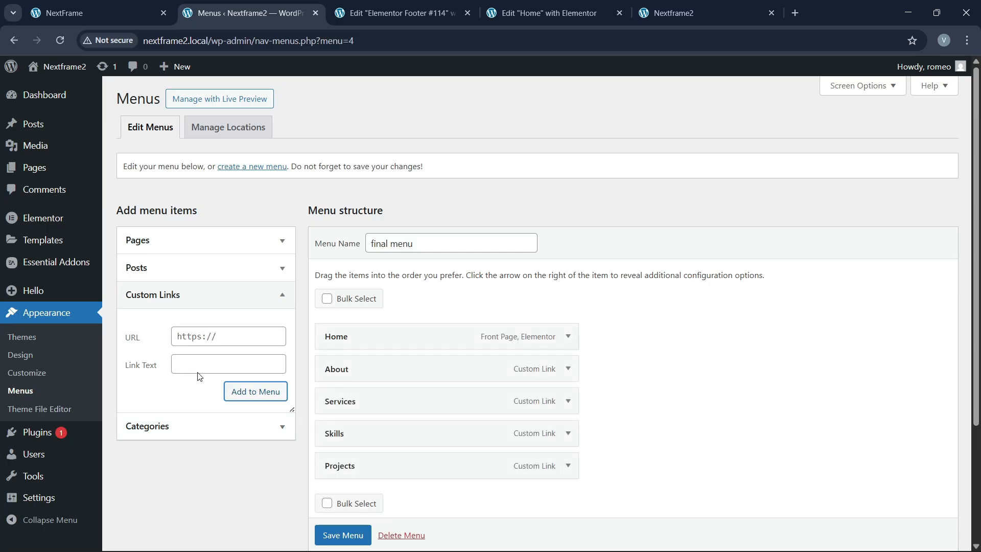
click(191, 340)
text(#con)
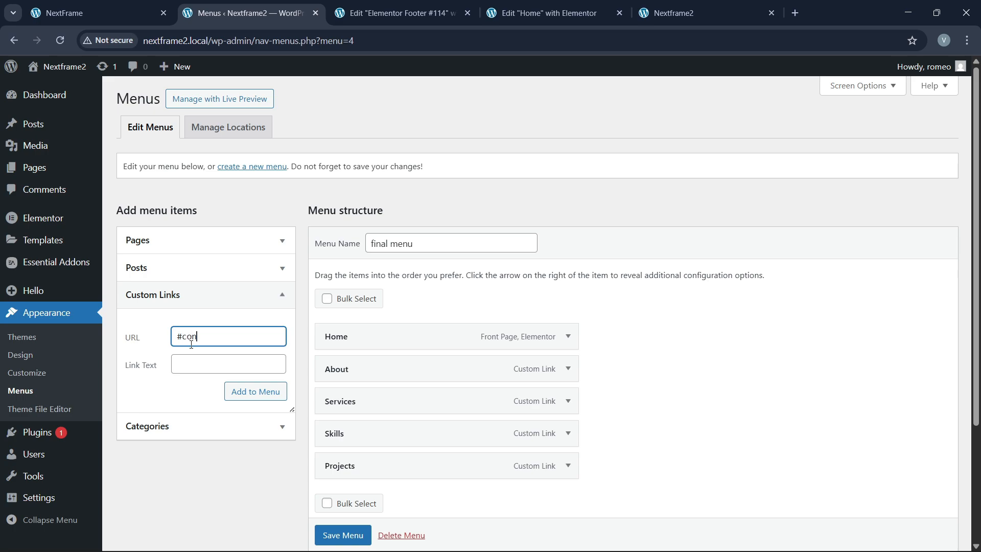
text(tact)
key(Tab)
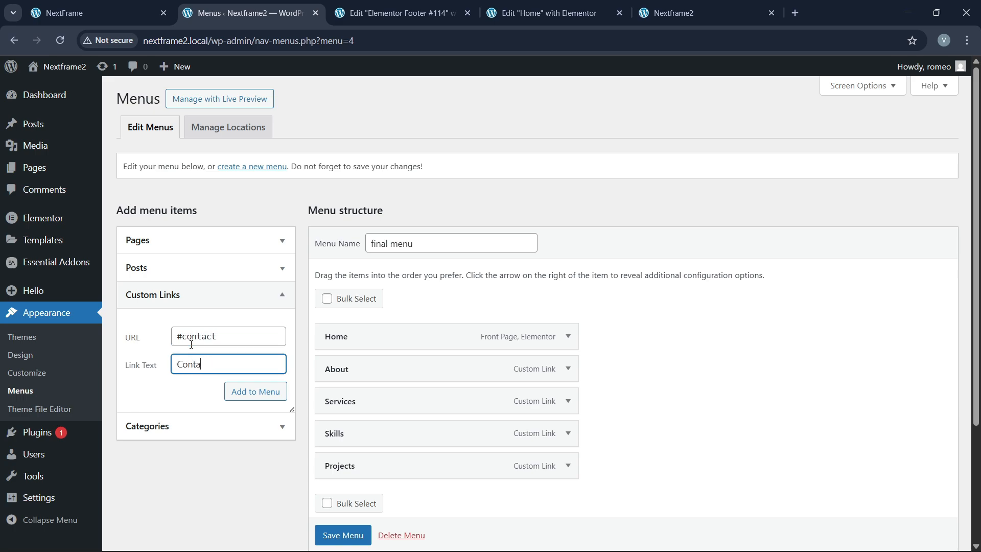
click(242, 394)
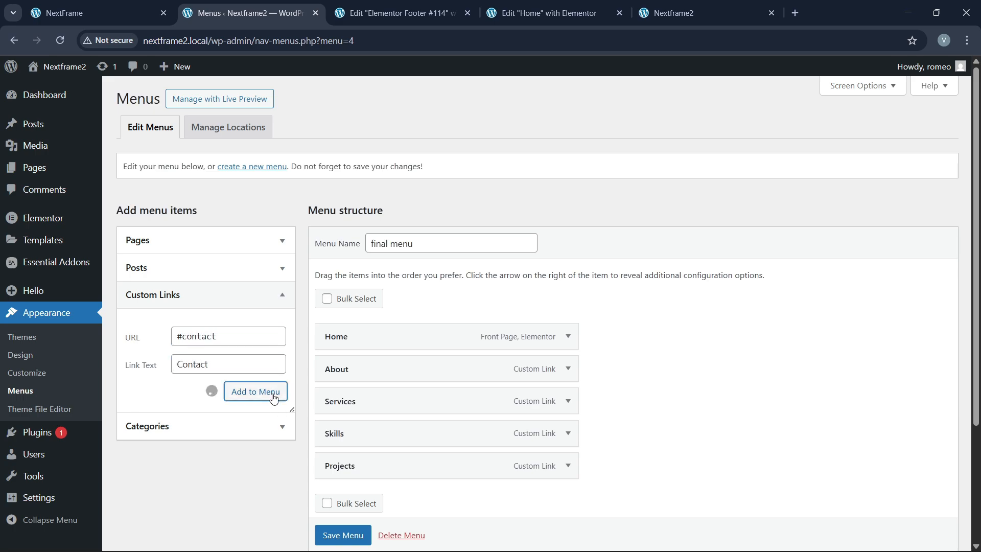
scroll(494, 394, down, 3)
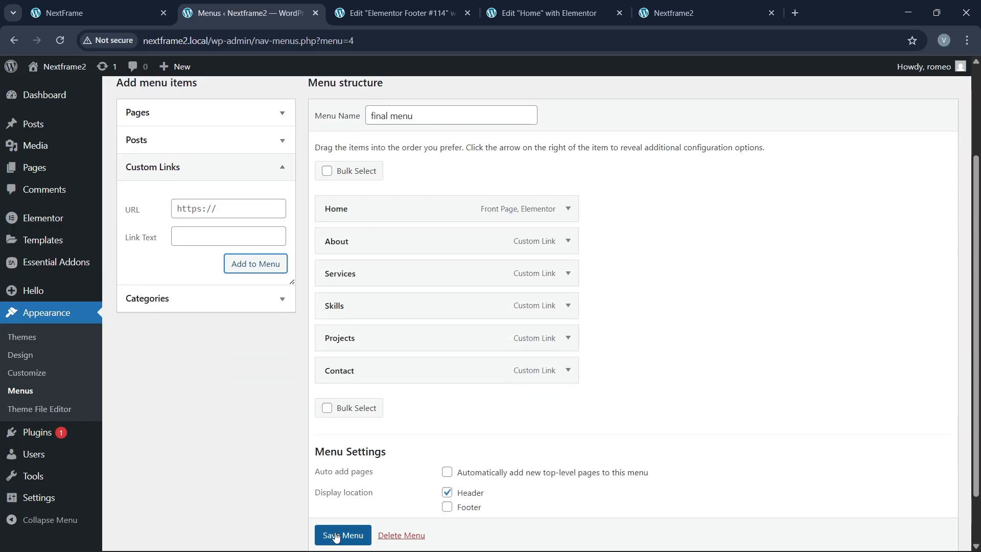
scroll(336, 537, down, 1)
click(337, 503)
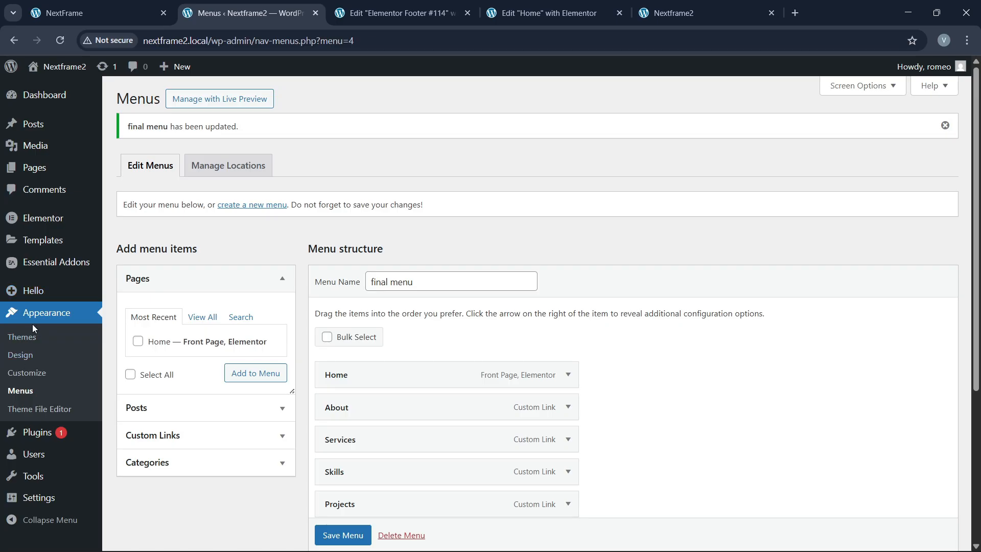
Step: Open Theme Builder in a new tab and create a new Header template
mouse_move(77, 247)
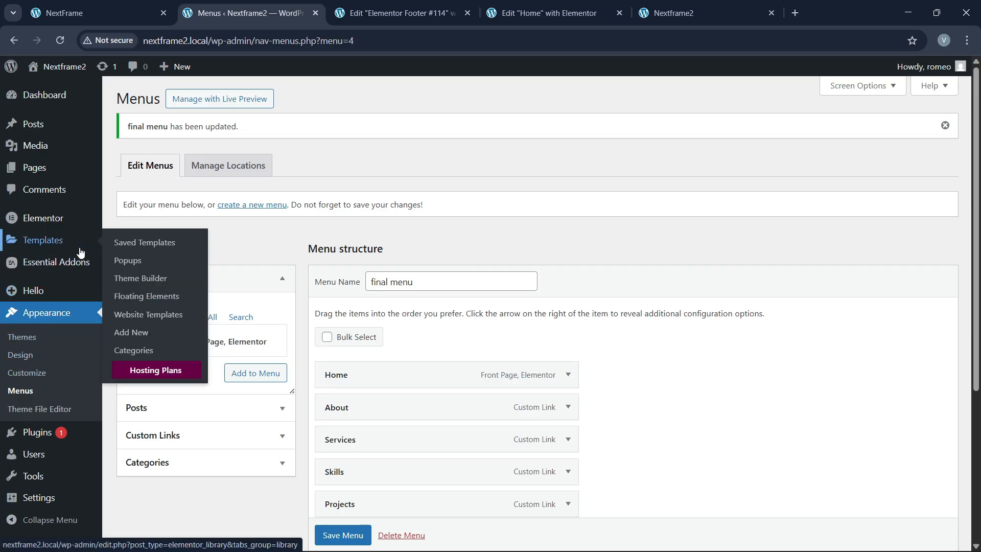
right_click(137, 282)
click(164, 287)
click(352, 13)
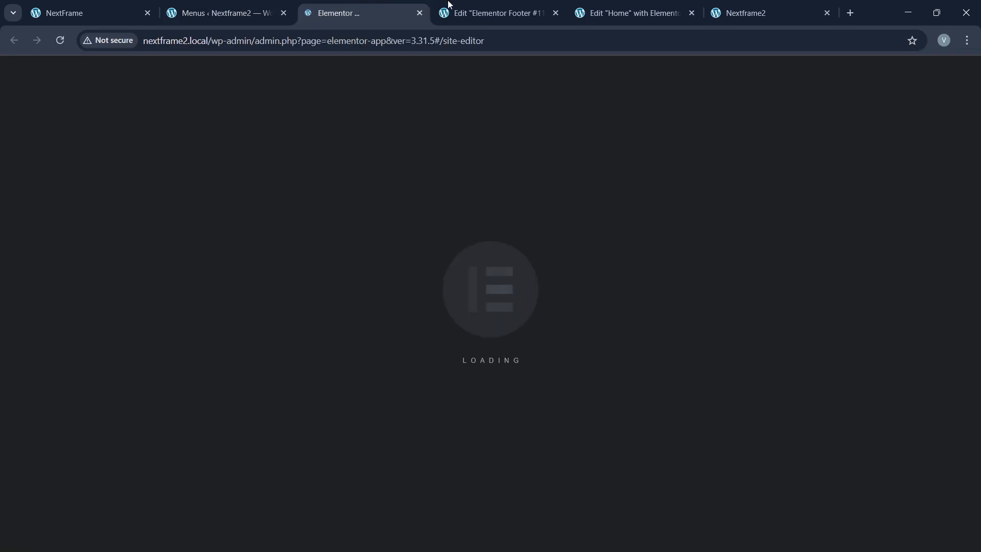
click(475, 13)
click(557, 13)
click(379, 5)
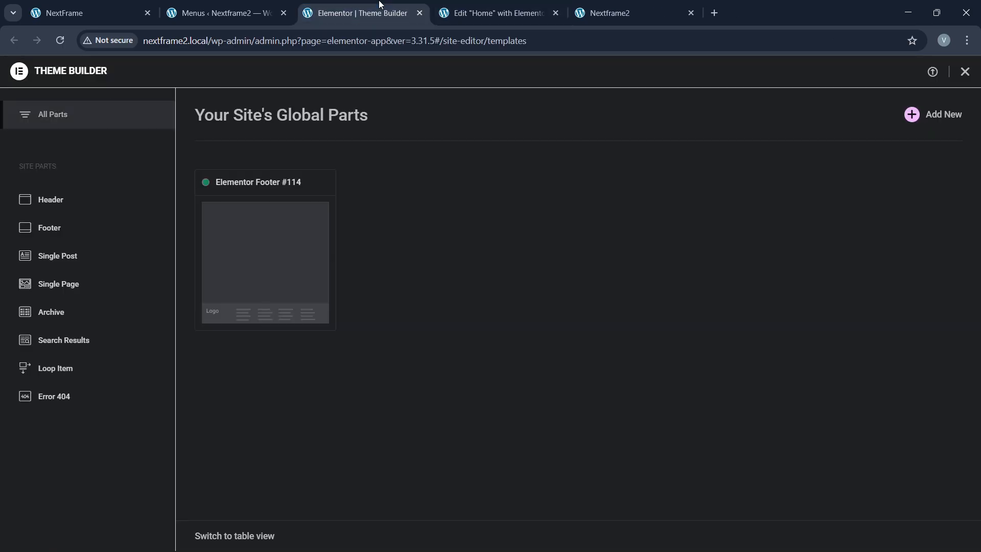
click(95, 201)
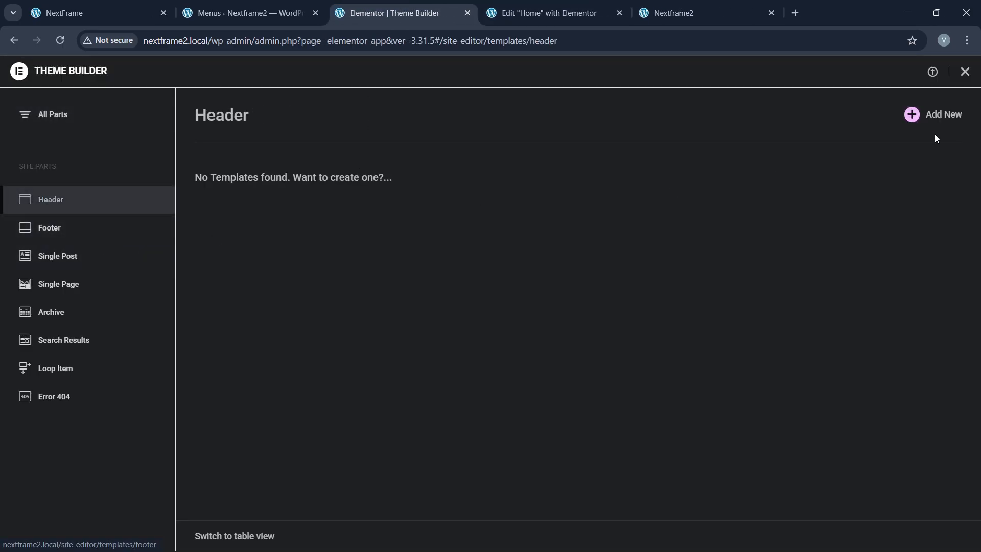
click(160, 5)
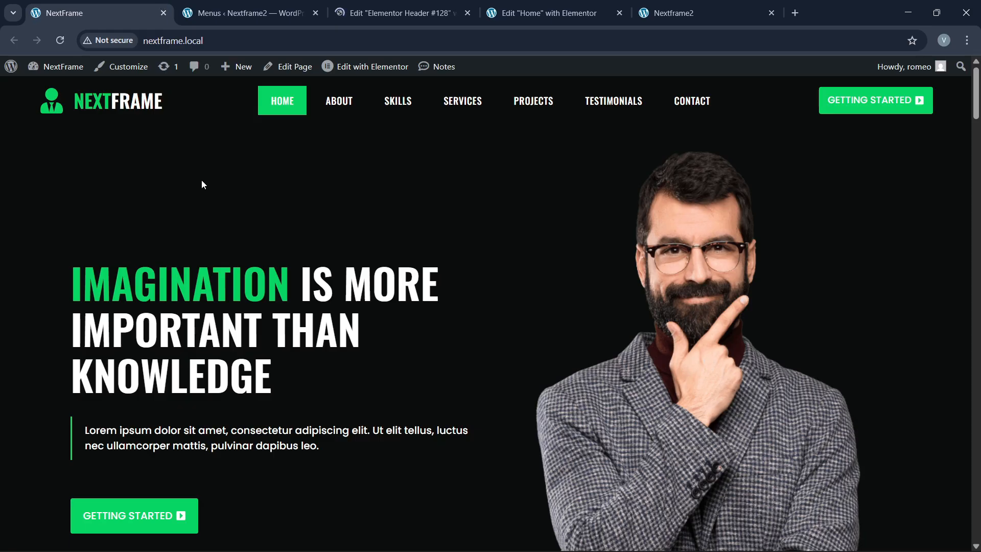
click(381, 11)
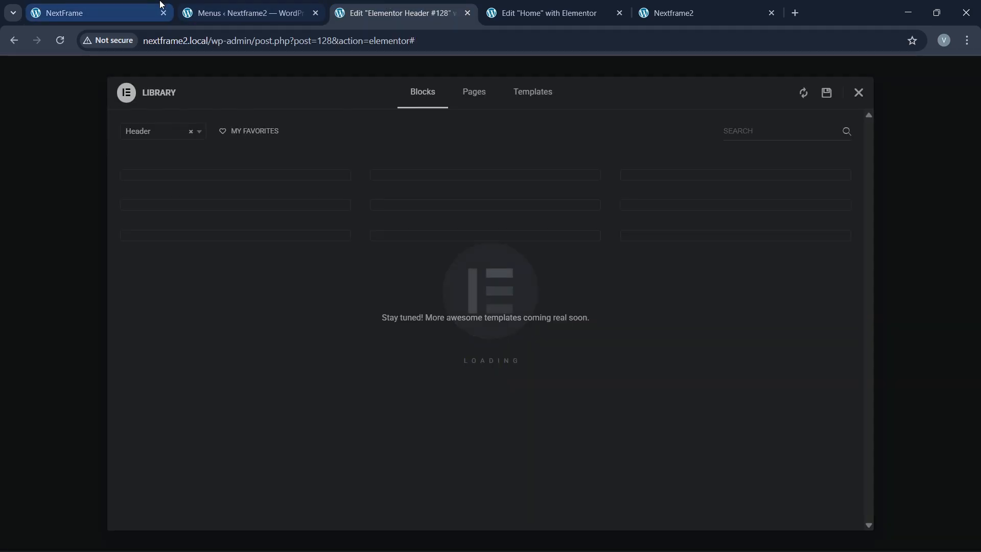
Step: Close the template library and add a one-column flexbox container to the header
click(858, 92)
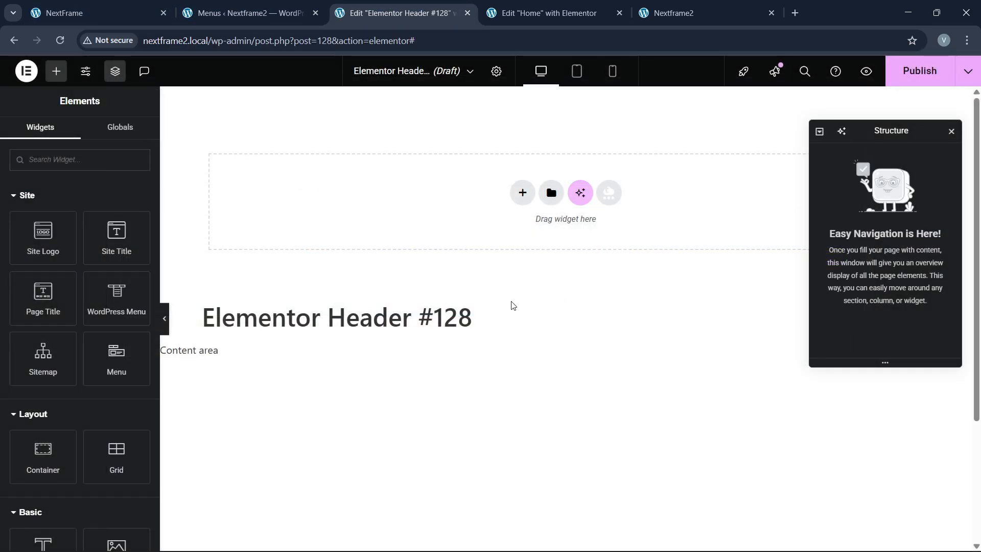
click(522, 193)
click(525, 225)
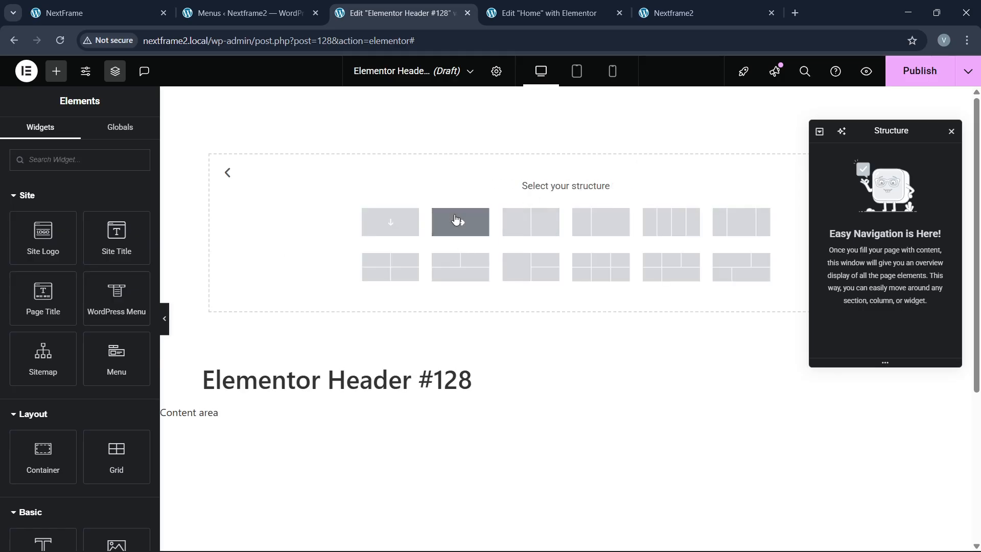
click(460, 220)
double_click(863, 155)
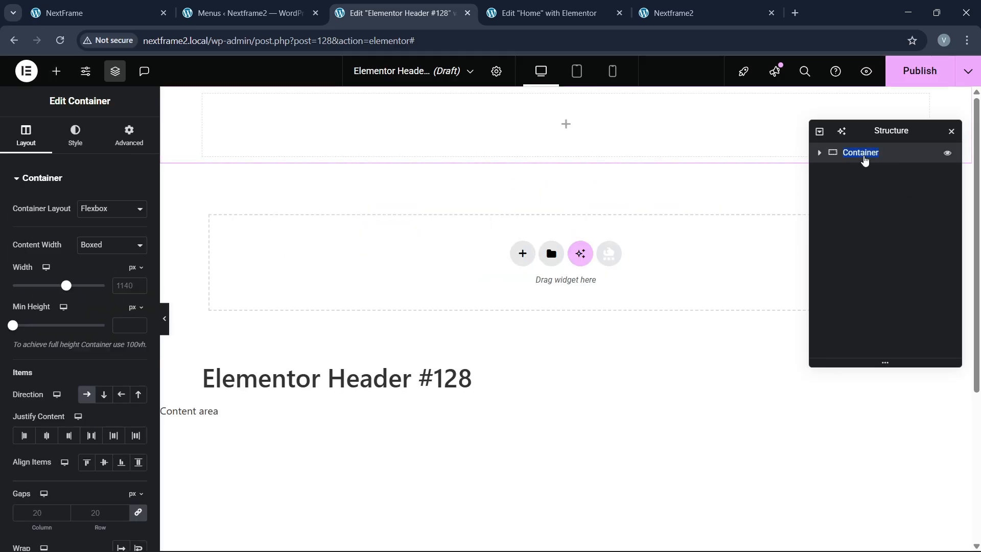
Step: Name the container 'header', set its width to 1300 px and its background to black
text(header)
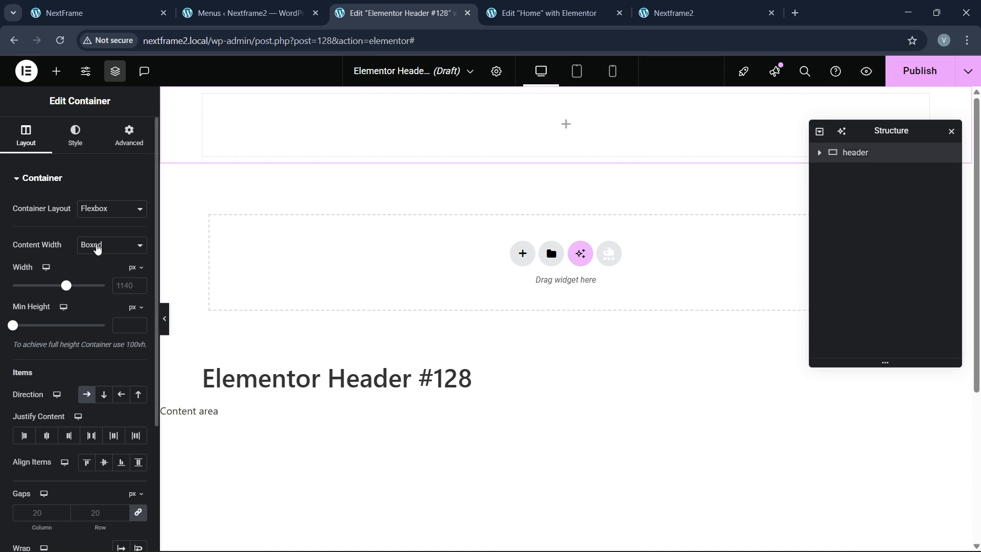
click(125, 285)
text(1300)
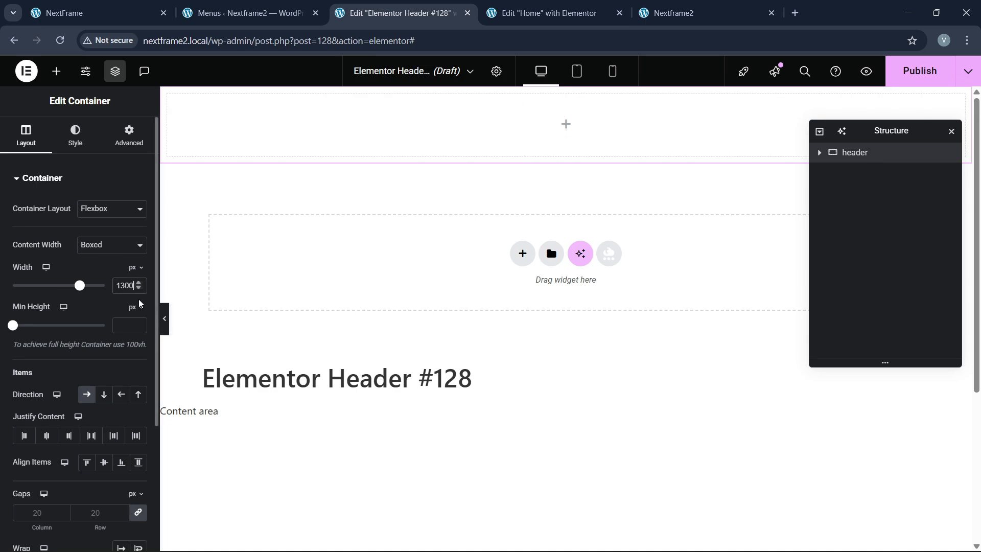
click(77, 138)
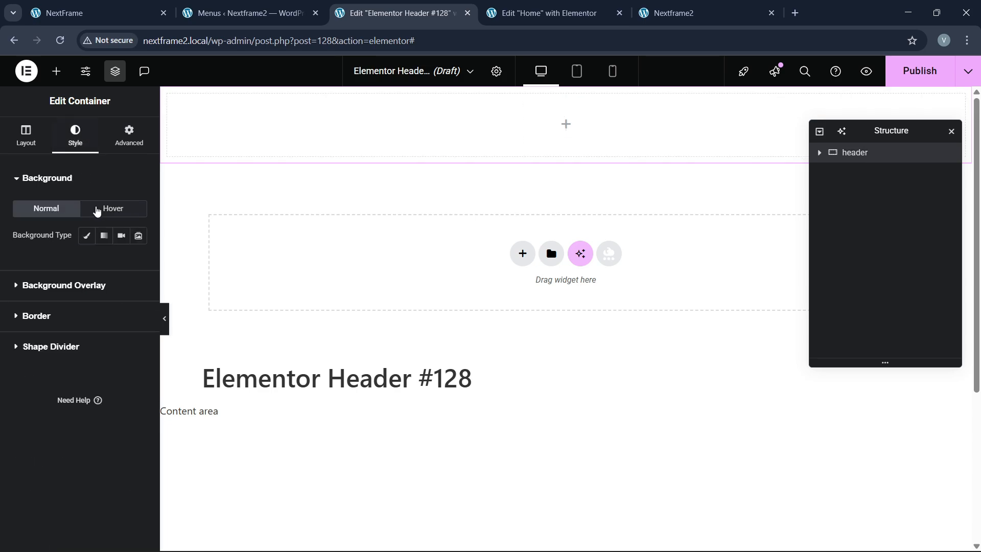
click(86, 235)
click(121, 262)
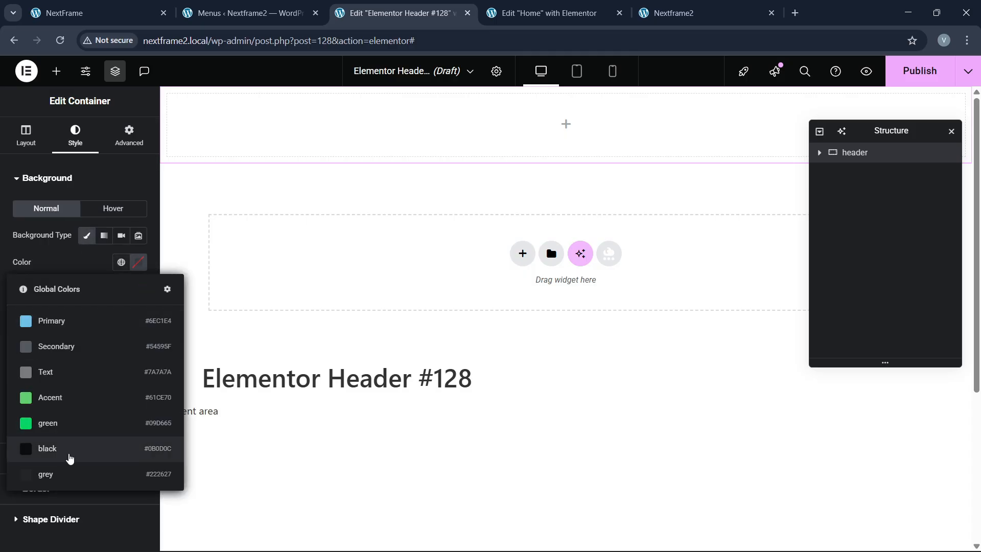
click(69, 454)
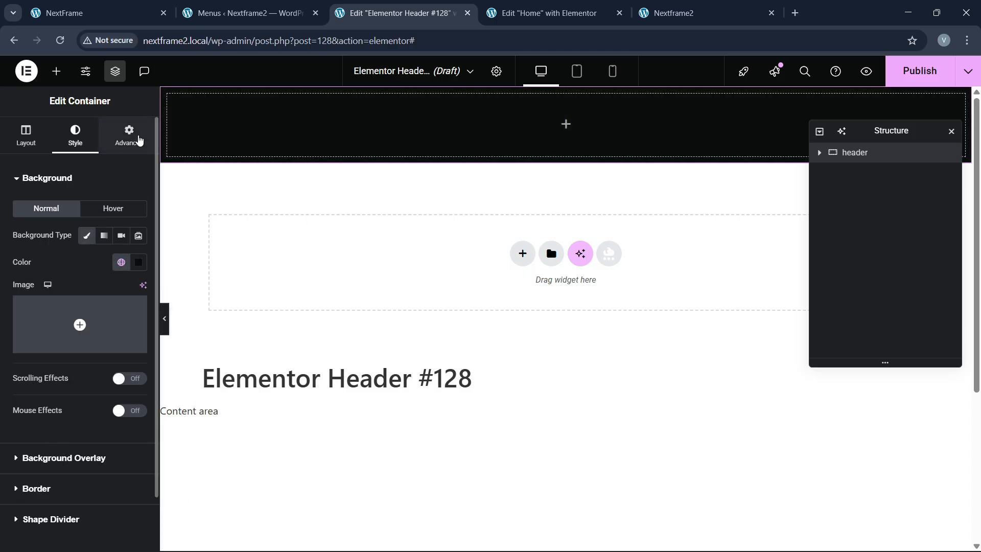
Step: Give the header 10 px top and bottom padding, then bring up the widgets panel
click(127, 142)
click(138, 273)
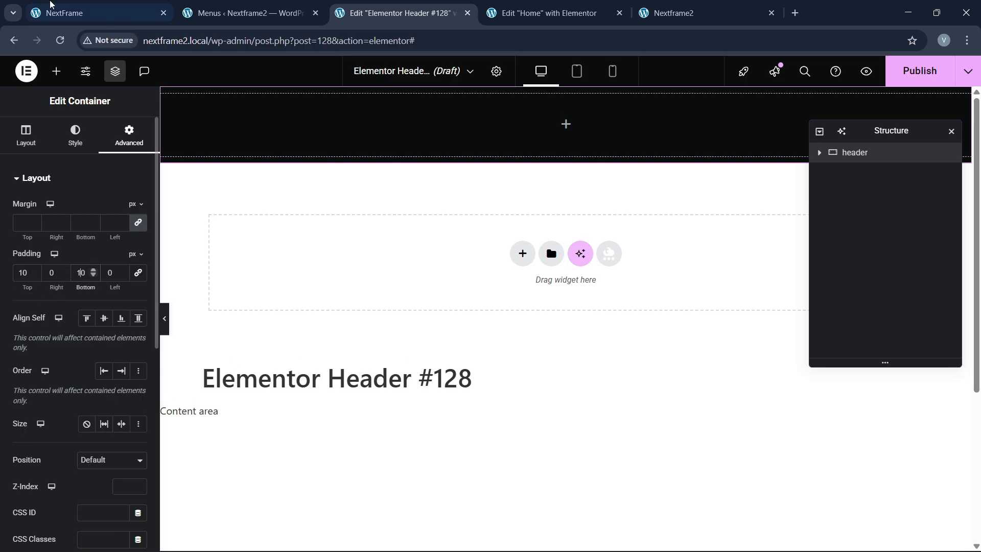
click(39, 5)
click(401, 13)
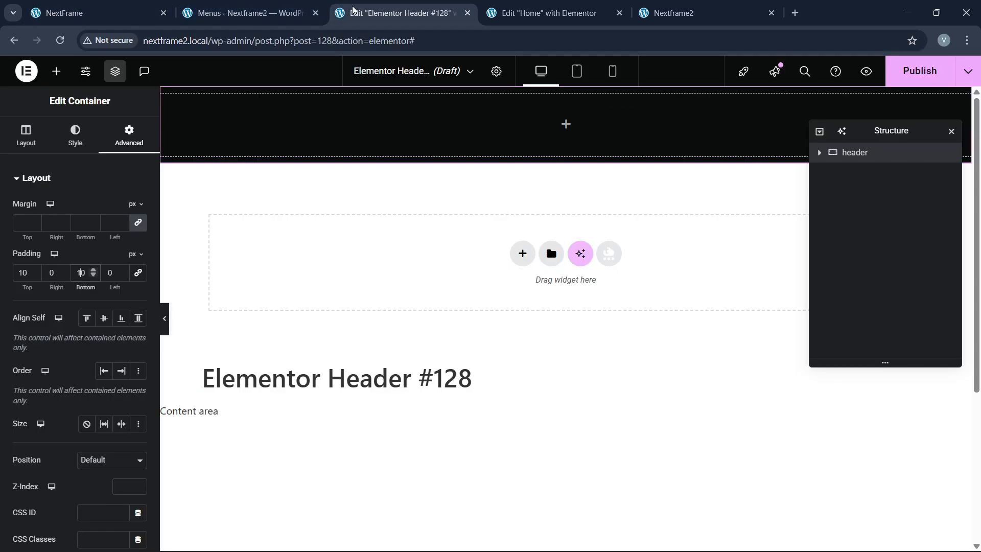
click(56, 71)
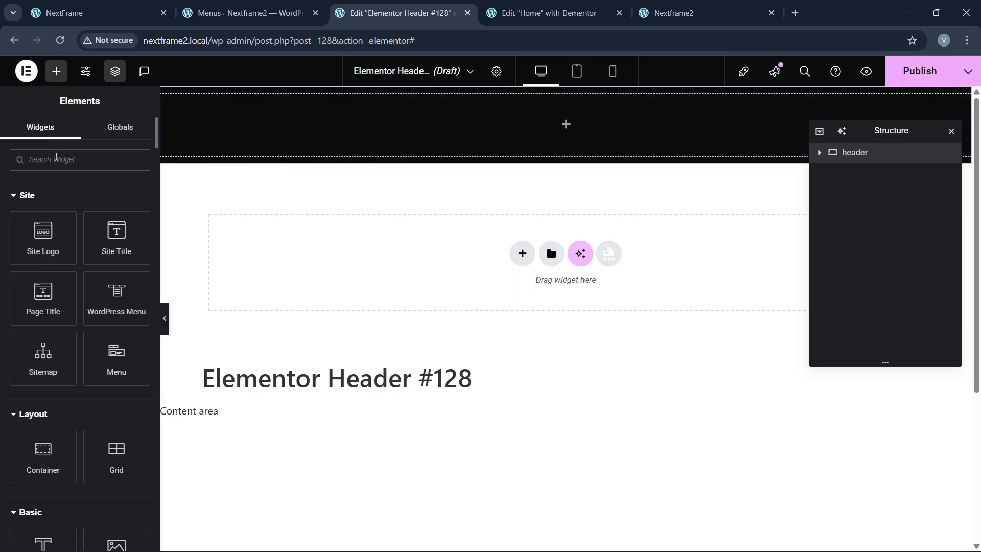
Step: Place an Icon List in the header and delete its two extra items
text(list)
drag(42, 204, 273, 108)
click(133, 297)
click(134, 297)
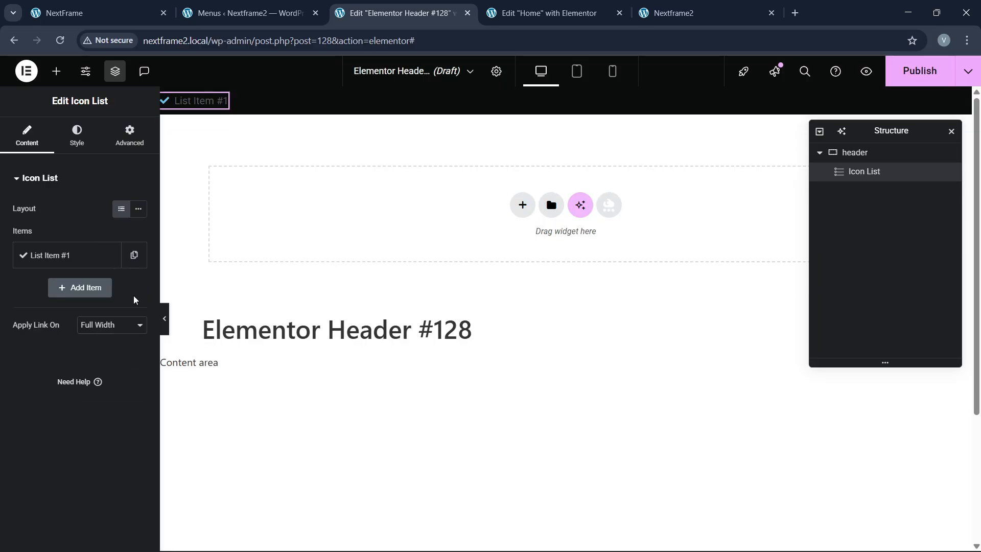
Step: Set the remaining list item to the User tie icon with the text NextFrame
click(72, 256)
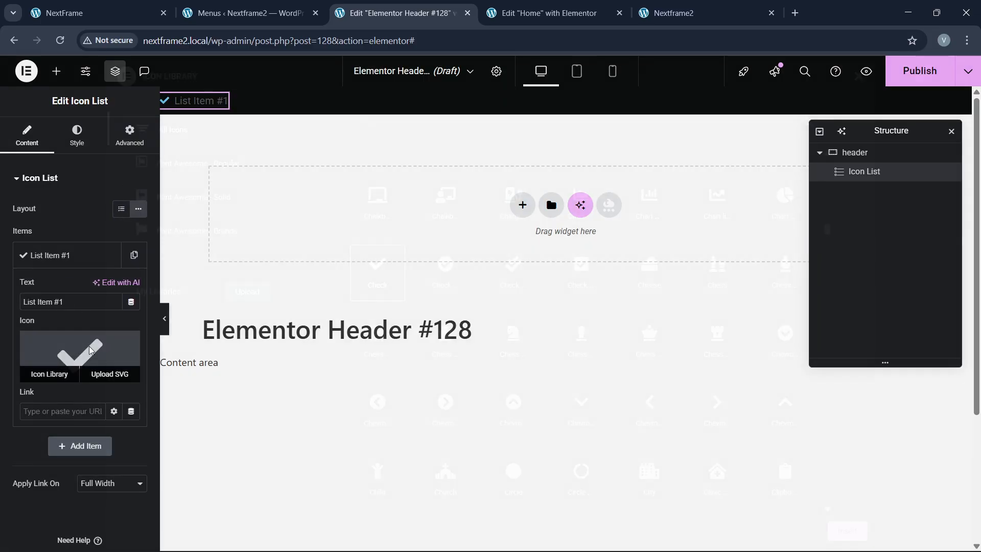
click(48, 372)
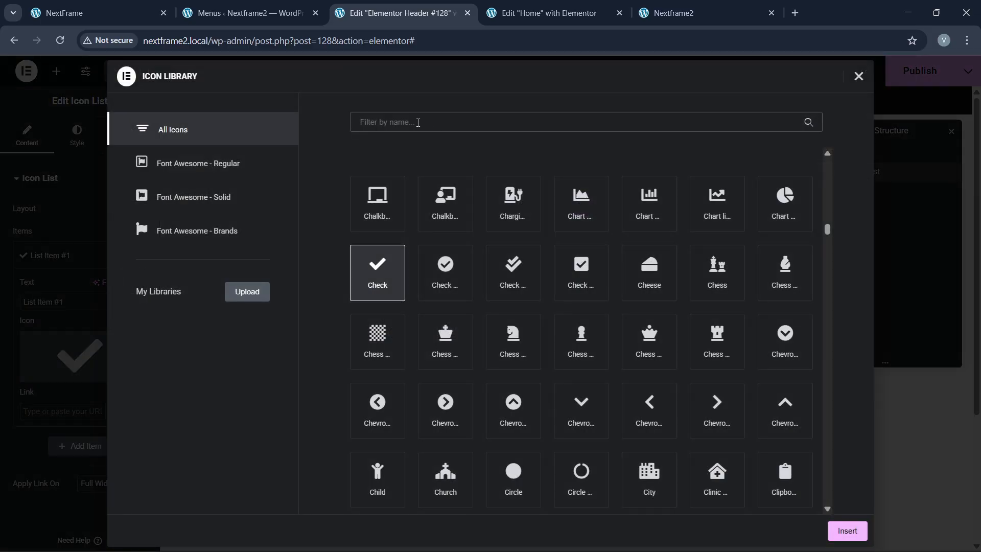
click(418, 122)
text(user)
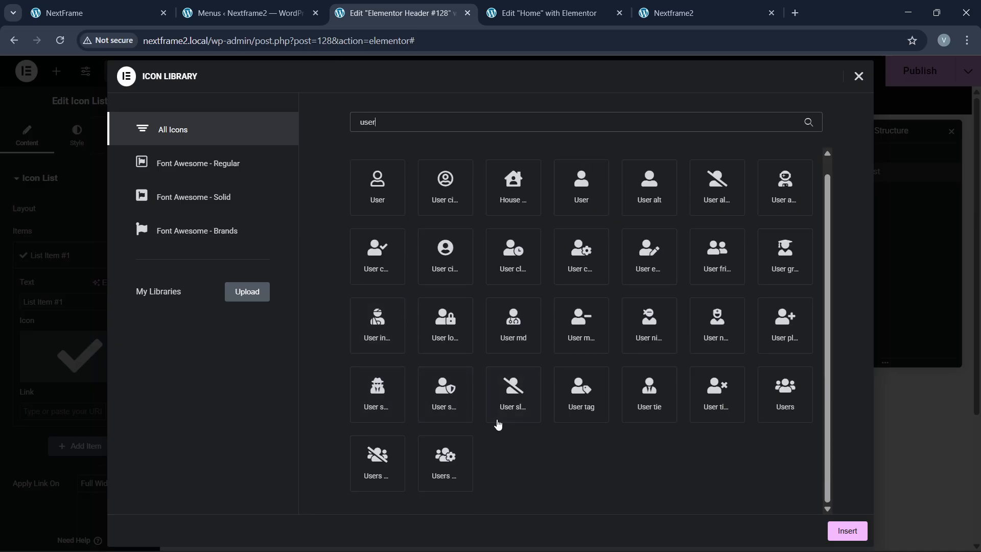
click(649, 388)
click(848, 530)
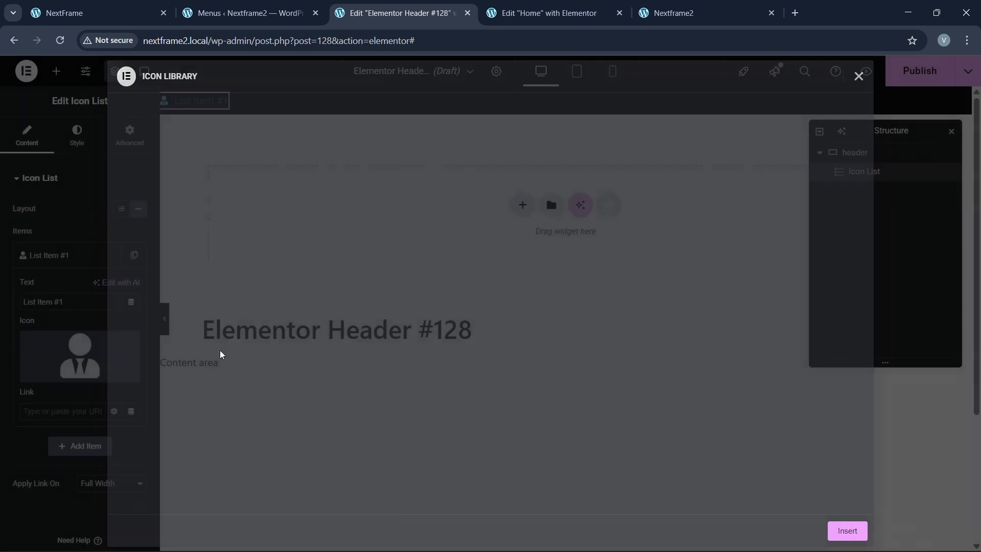
drag(86, 301, 1, 309)
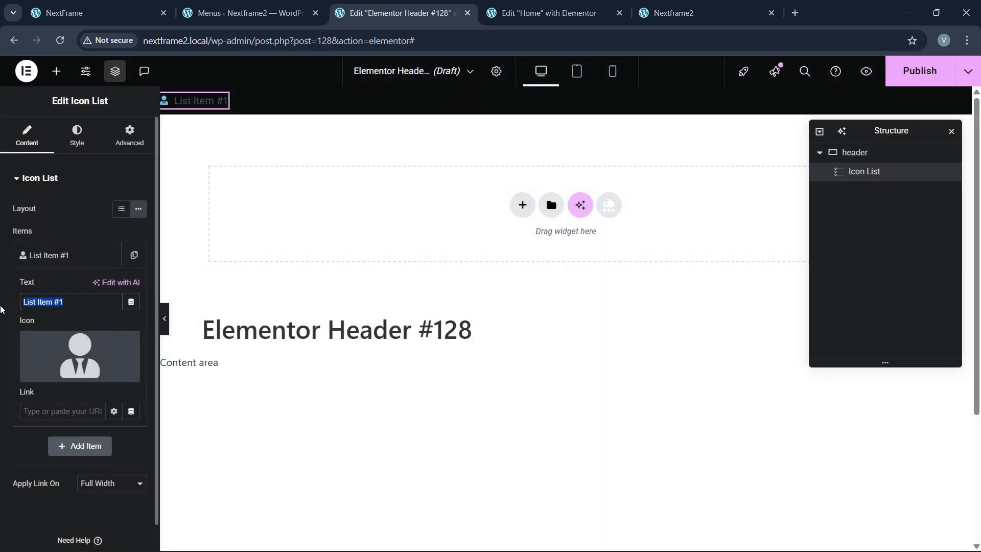
text(NextFr)
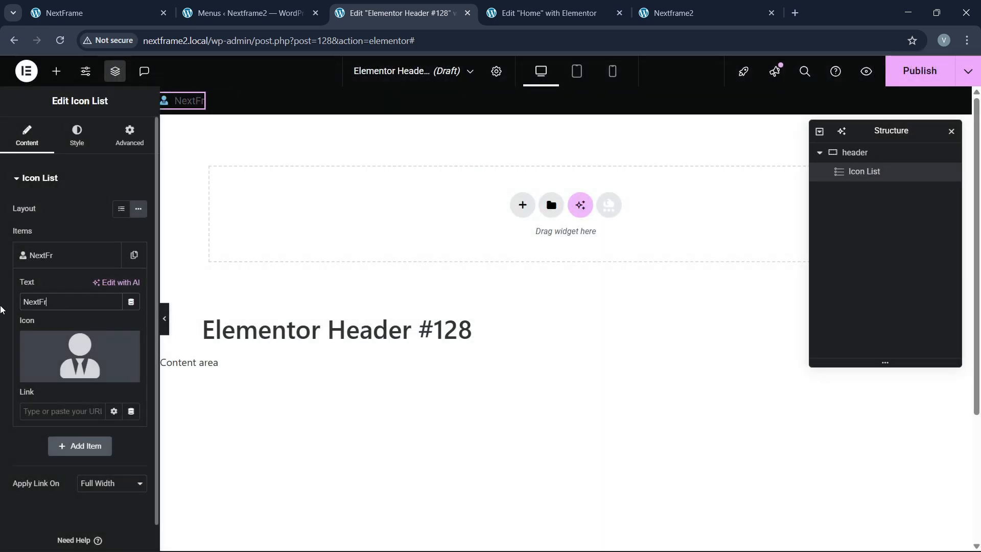
text(ame)
click(67, 264)
click(88, 5)
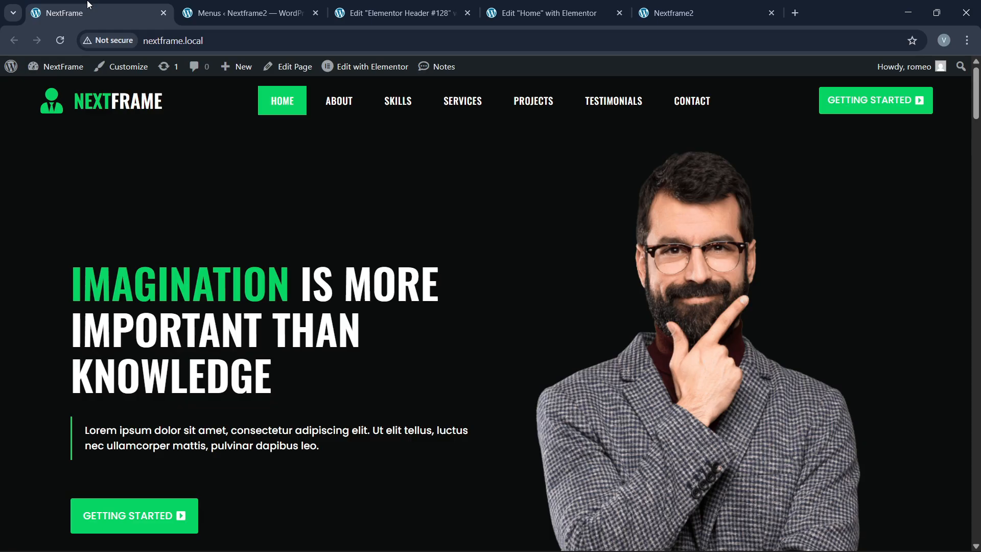
click(399, 13)
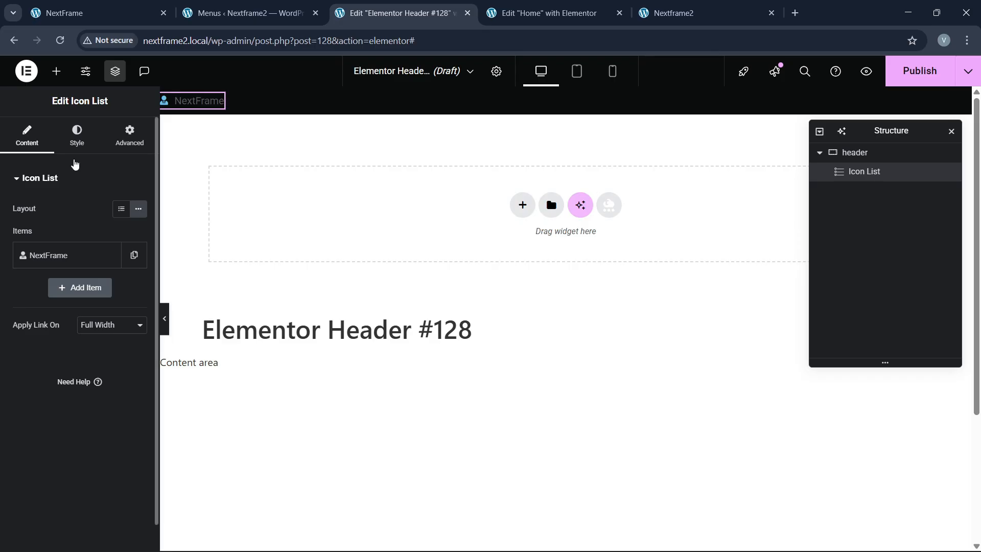
Step: Make the logo icon the accent green and enlarge it to size 40
click(78, 146)
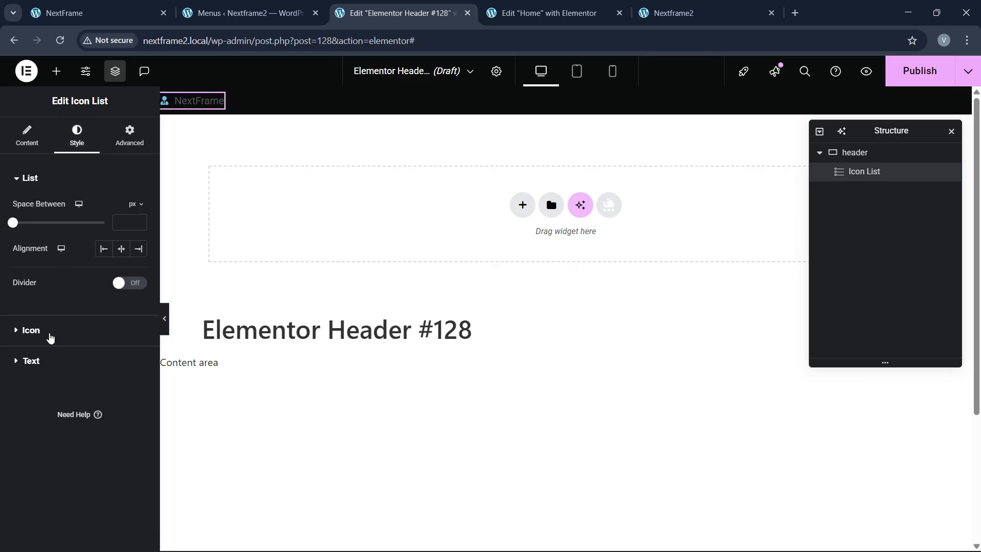
click(51, 333)
click(122, 269)
click(66, 403)
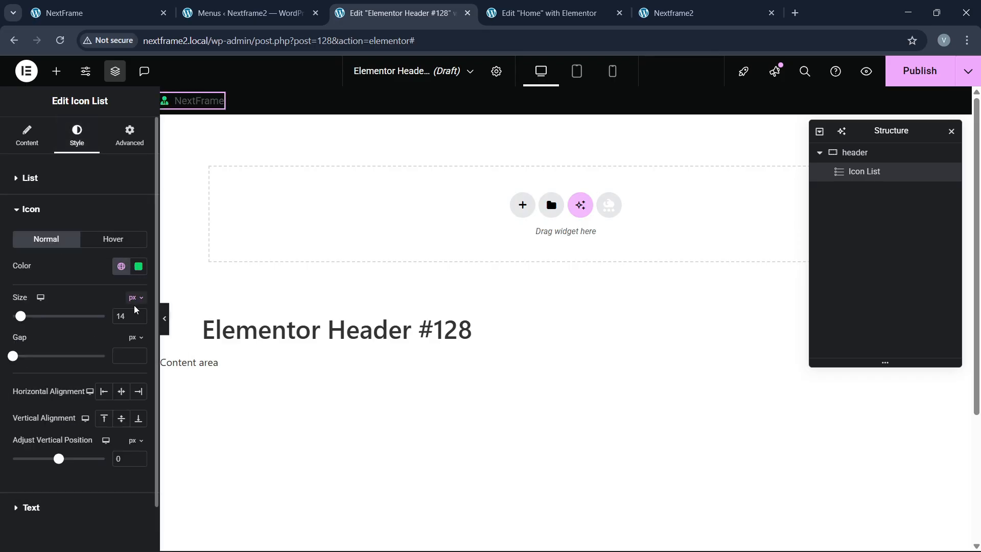
drag(139, 314, 140, 317)
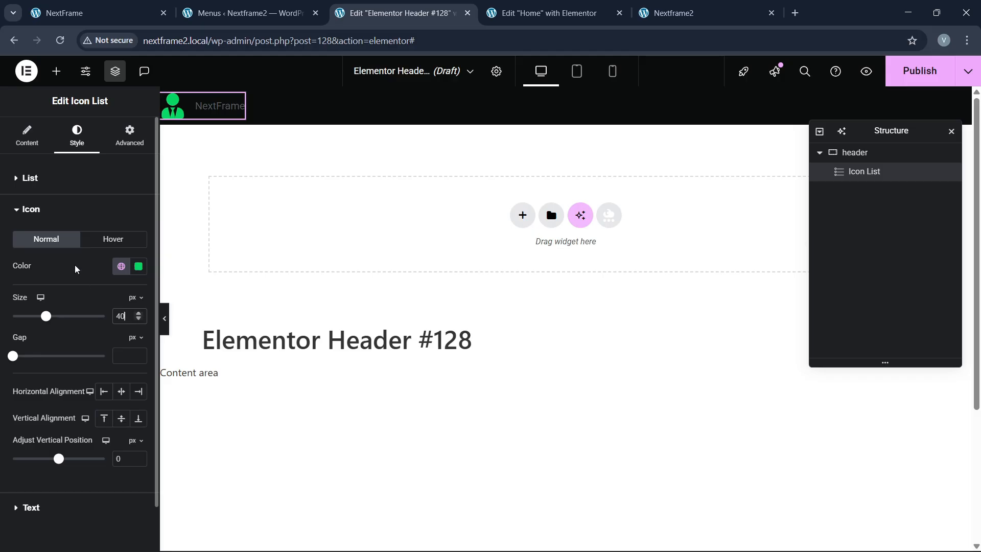
Step: Set the logo text font to Oswald at 30px
click(41, 503)
click(138, 271)
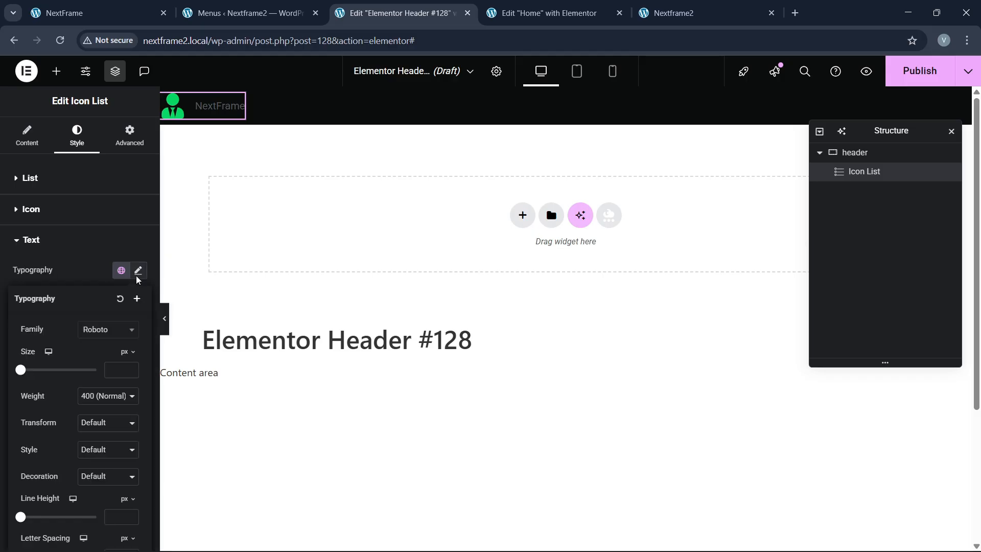
click(107, 329)
text(oswald)
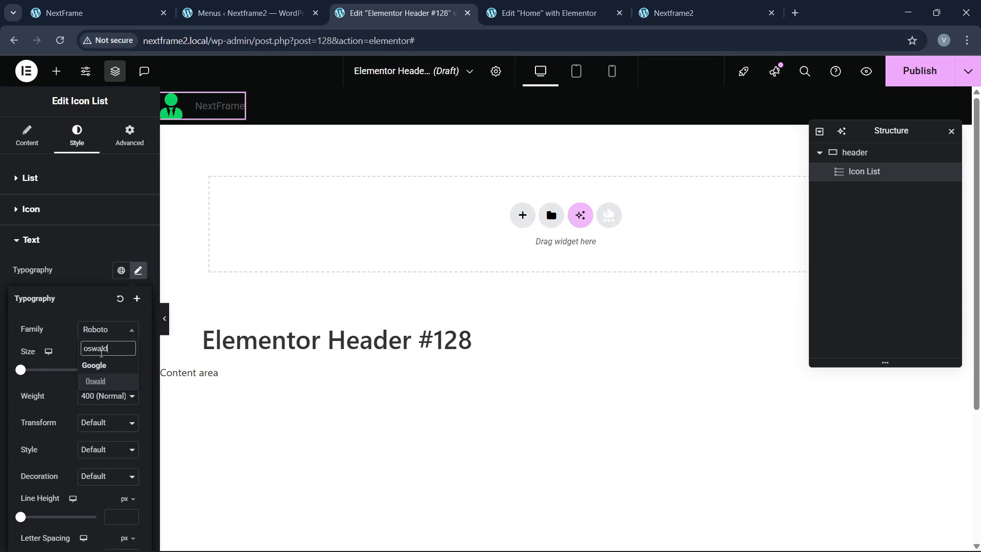
key(Return)
drag(131, 367, 132, 375)
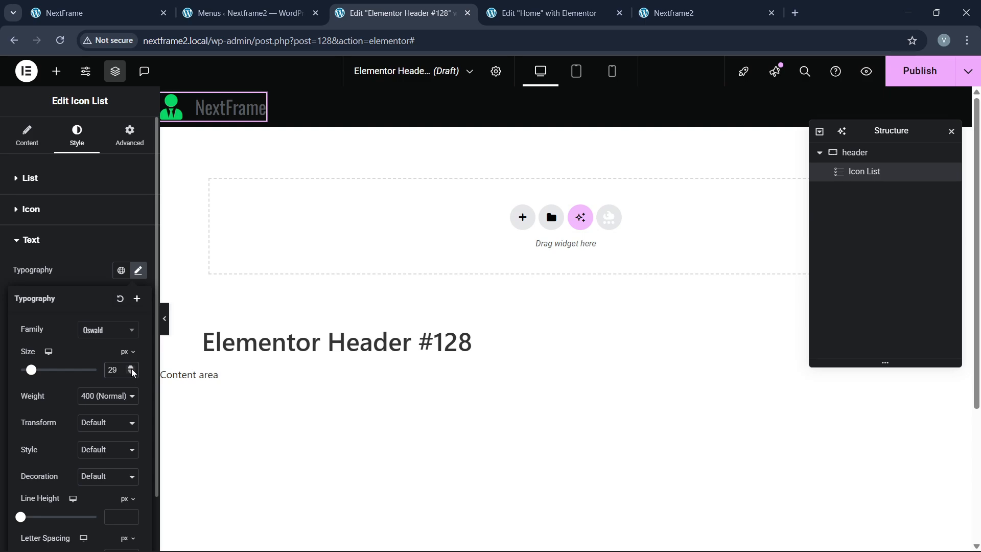
click(132, 368)
Step: Make the logo text uppercase with 600 (Semi Bold) weight
click(101, 423)
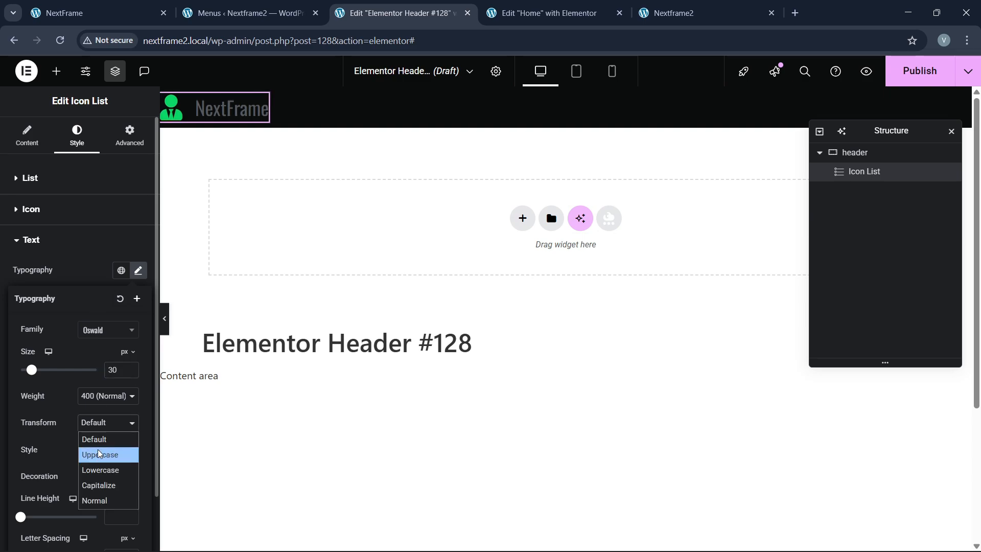
click(104, 453)
click(105, 396)
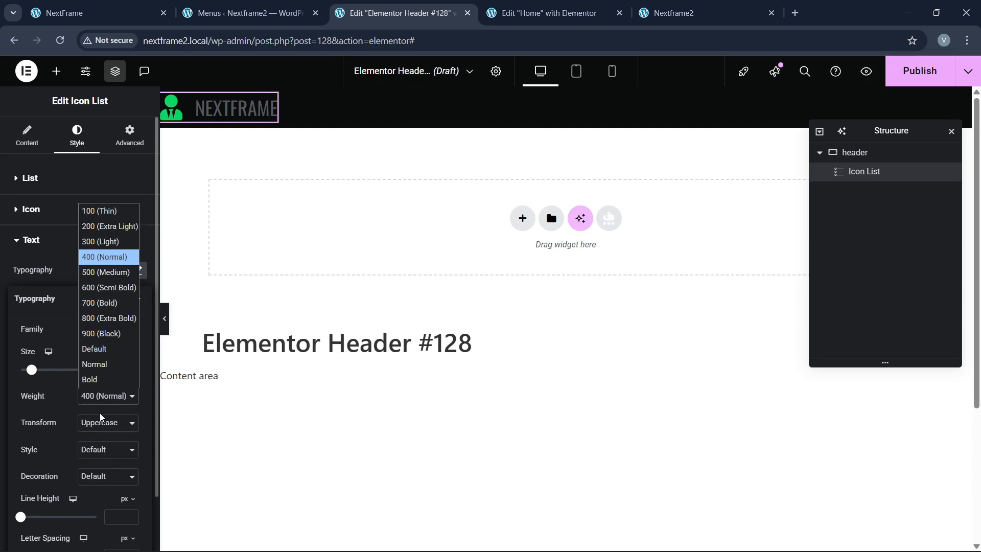
click(106, 273)
click(95, 396)
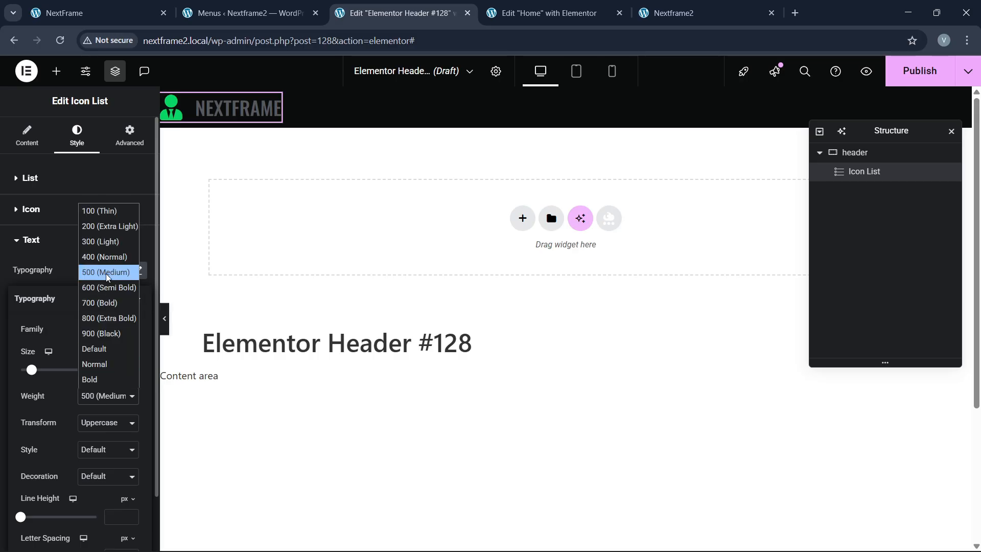
click(84, 285)
click(83, 246)
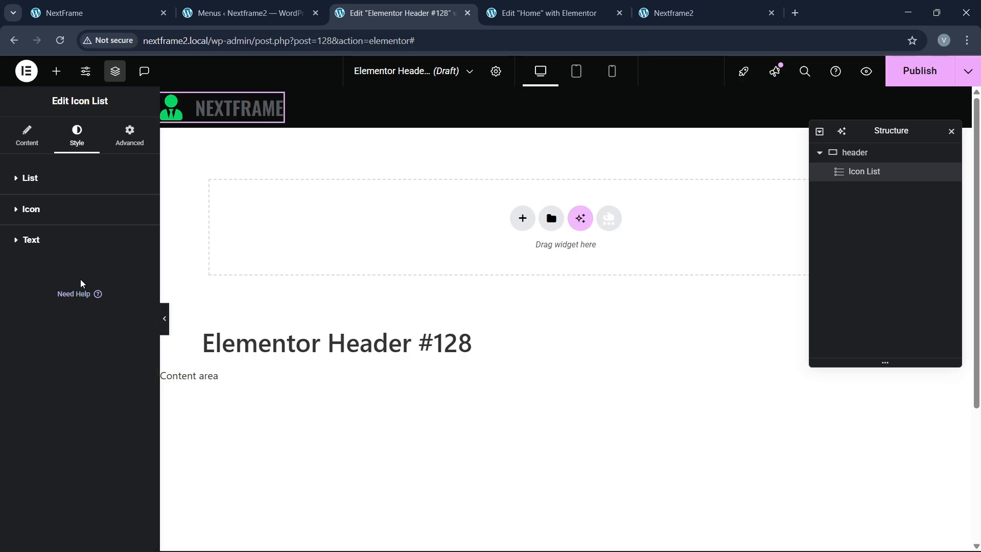
Step: Colour the logo text green and compare it with the live site
click(82, 239)
click(122, 350)
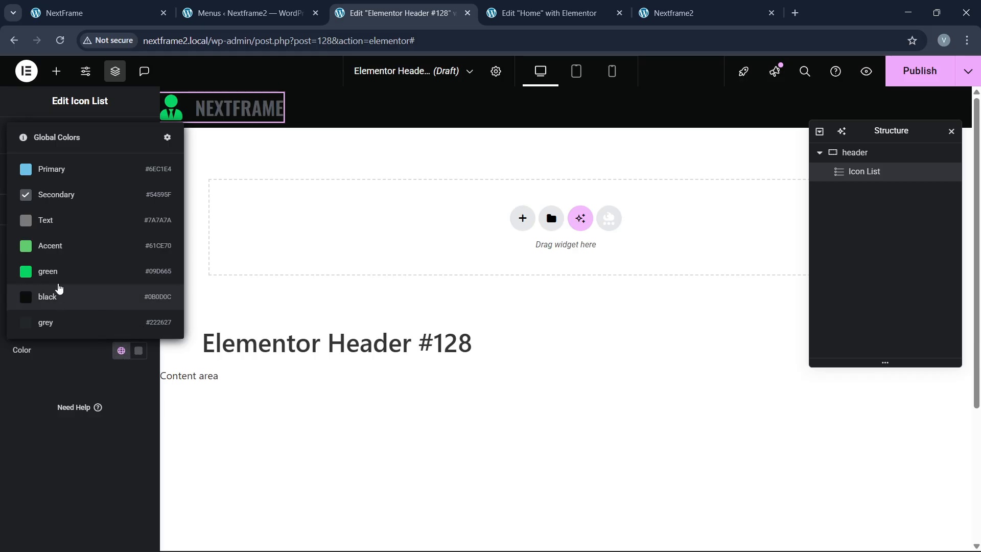
click(51, 271)
click(102, 13)
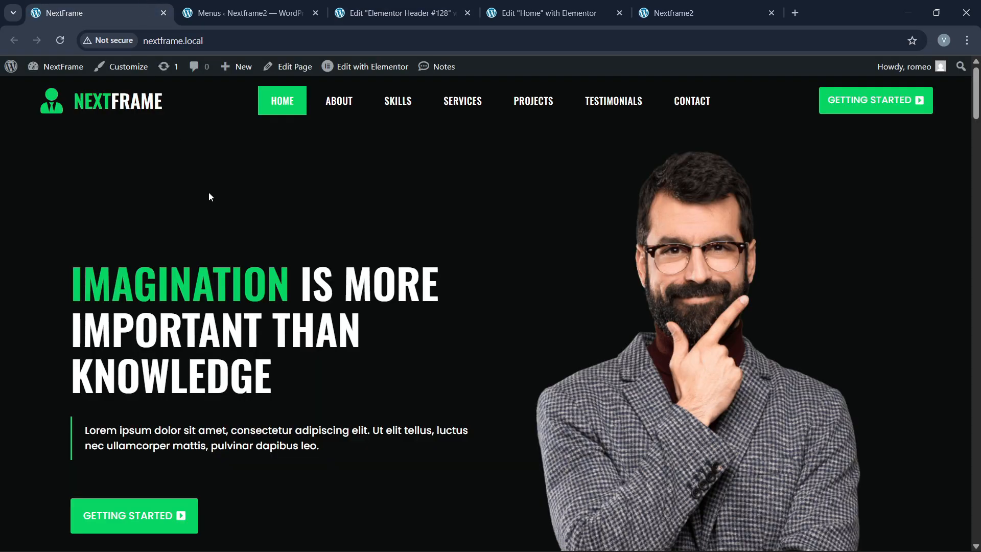
click(398, 13)
Step: Wrap 'Frame' in a span styled color:white so FRAME appears white, then check the live site
click(27, 135)
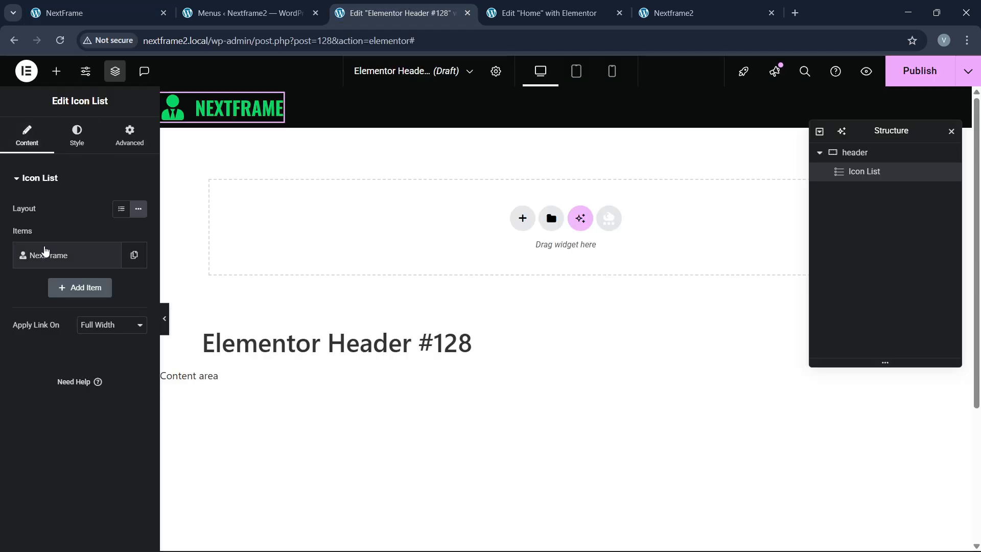
click(46, 252)
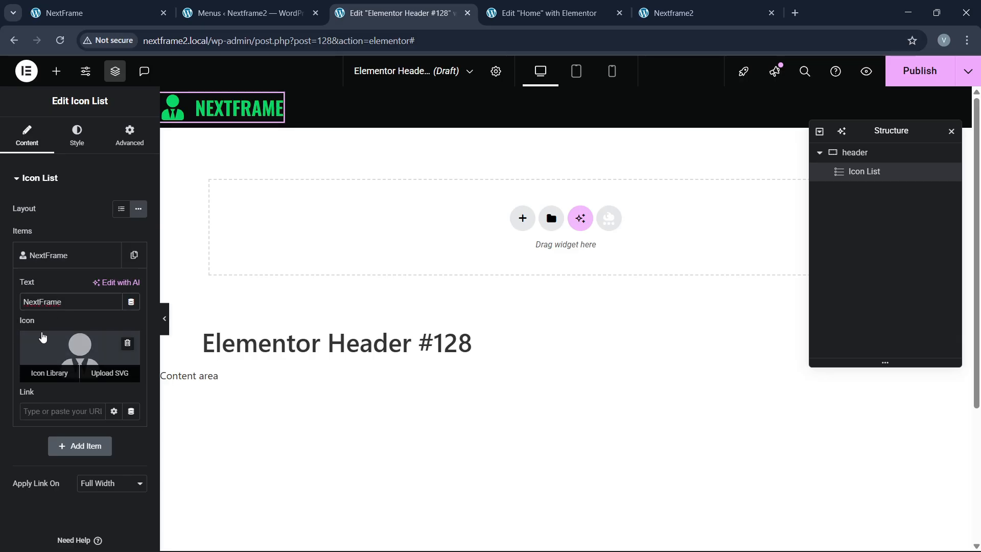
text(<span>)
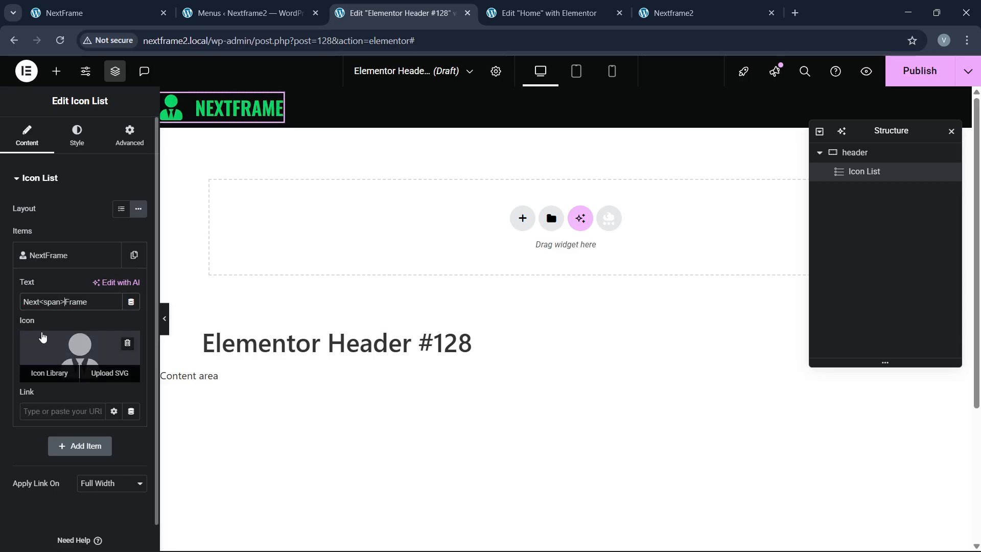
text(</s)
text( style="")
key(Left)
text(color:white;)
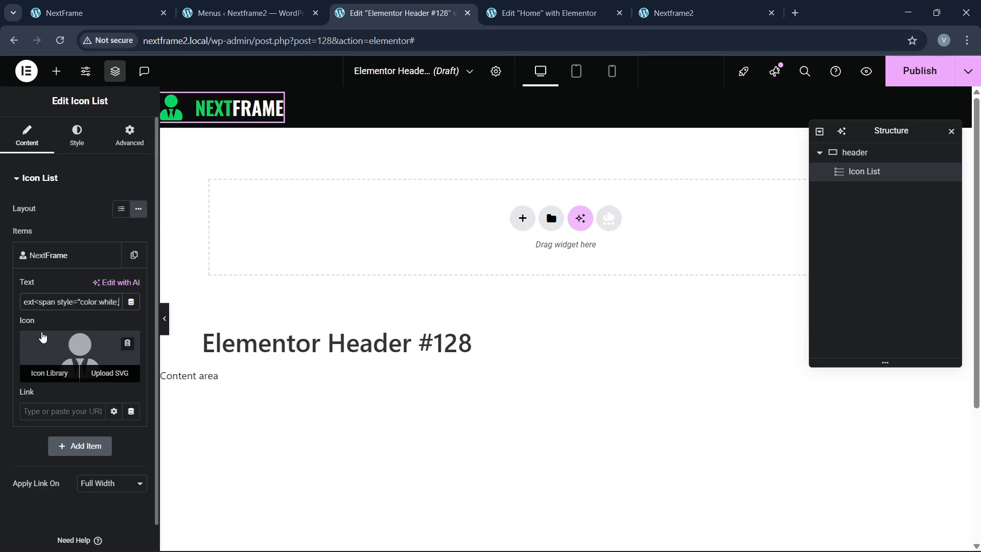
click(136, 13)
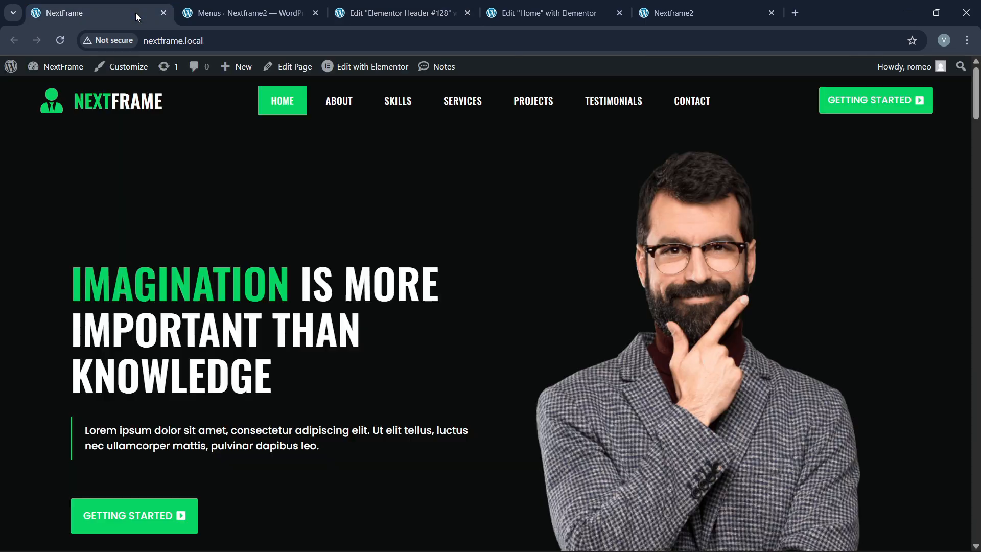
click(406, 4)
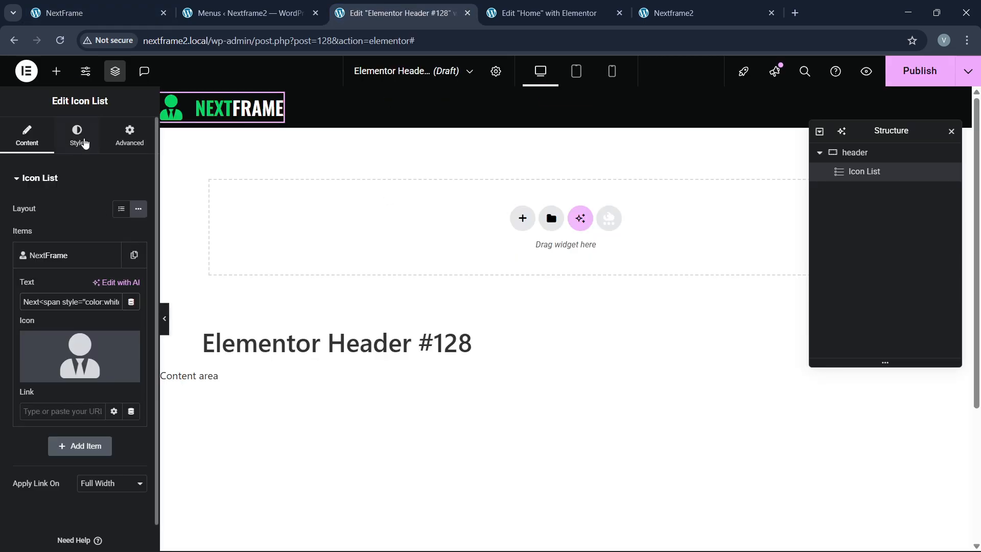
Step: Add a site menu widget and set the header container to Space Between with centred items
click(56, 71)
drag(118, 297, 267, 115)
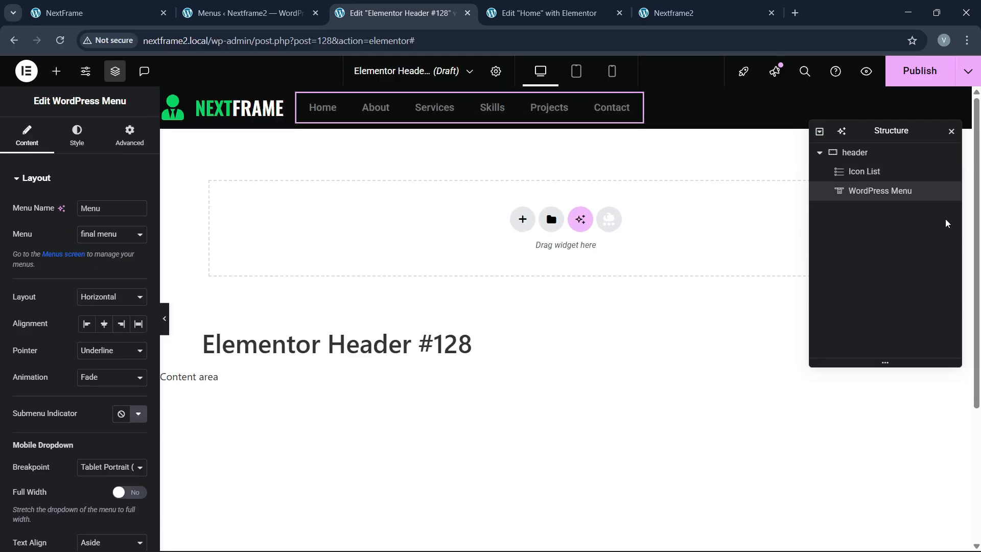
click(866, 154)
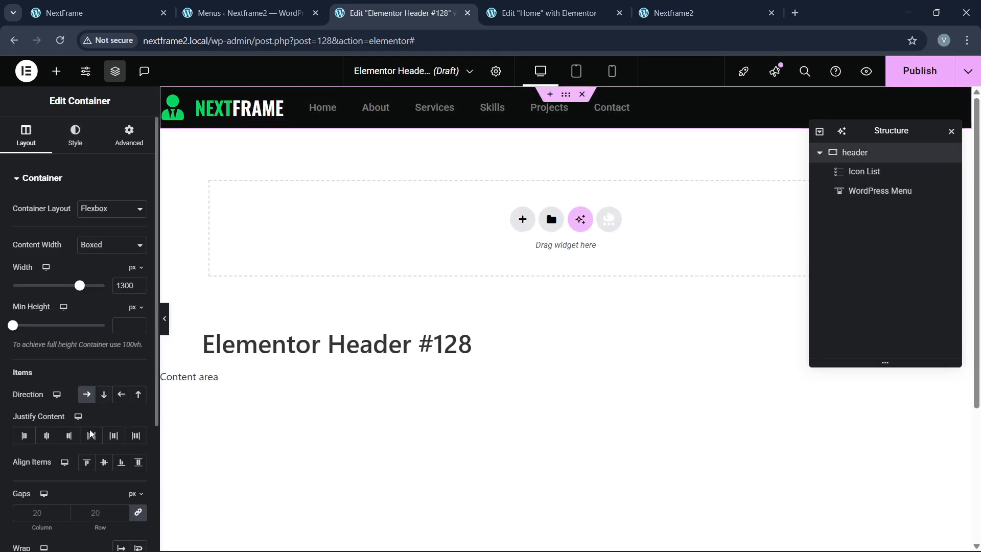
click(91, 435)
click(102, 463)
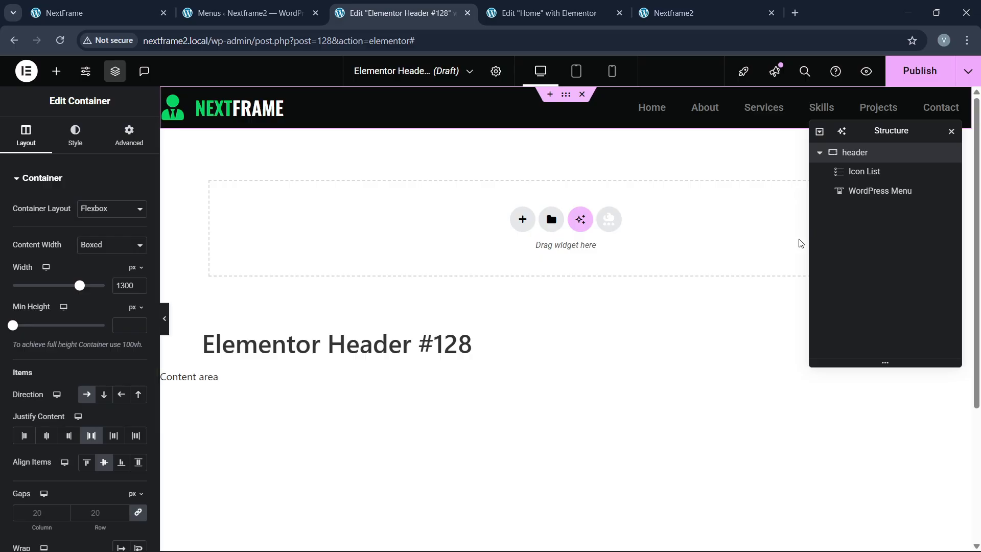
Step: Copy the Getting Started button from the home page and paste it into the header
click(542, 13)
scroll(511, 317, up, 3)
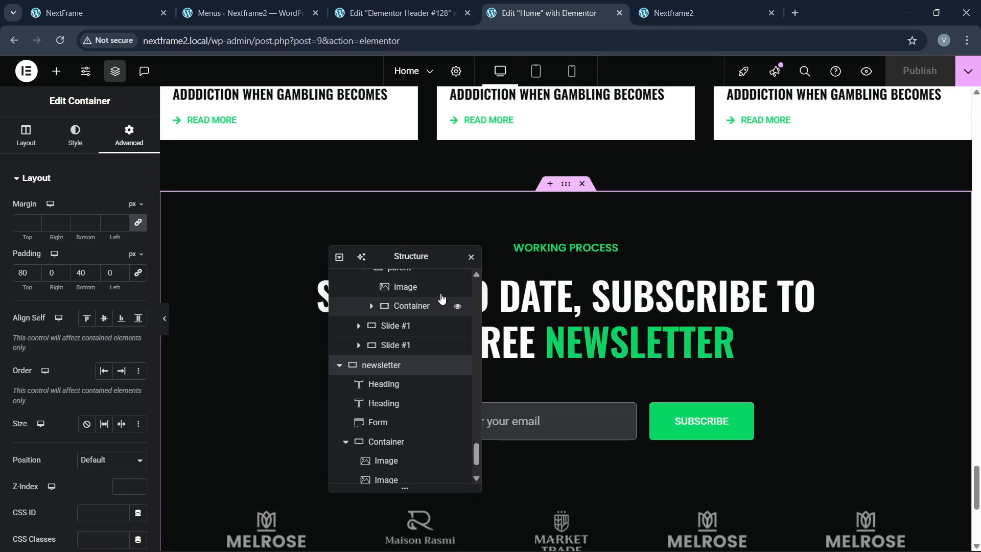
drag(417, 258, 784, 298)
drag(978, 491, 978, 149)
right_click(221, 229)
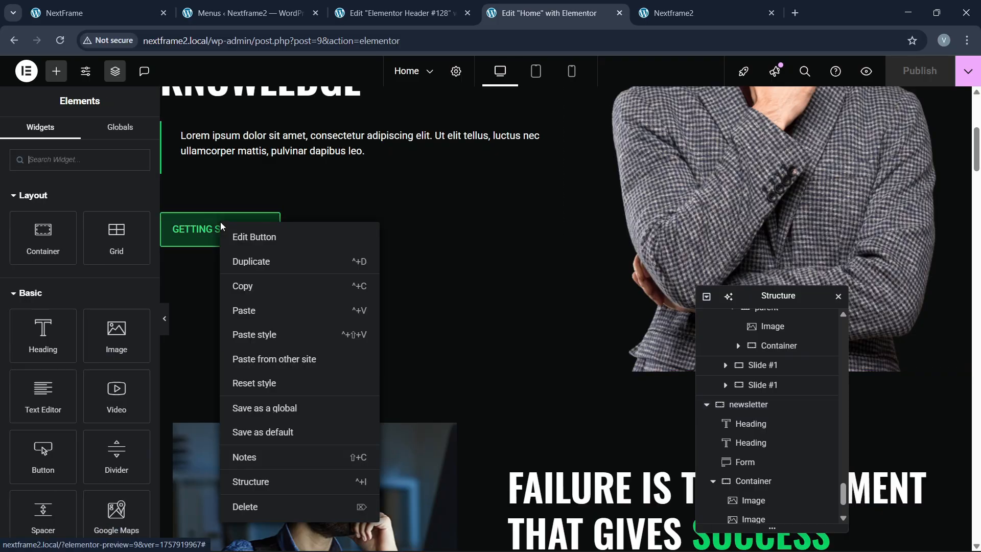
click(247, 287)
click(398, 12)
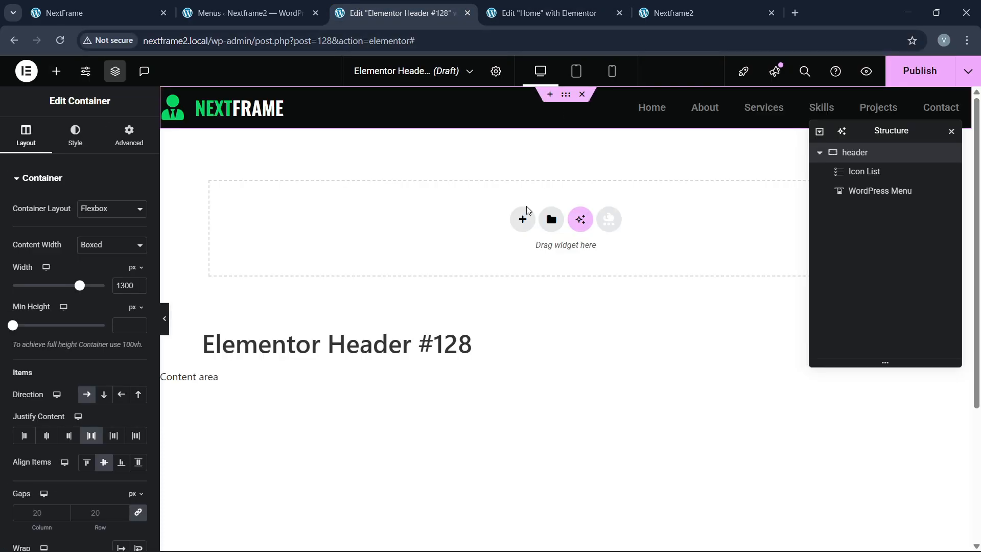
right_click(698, 117)
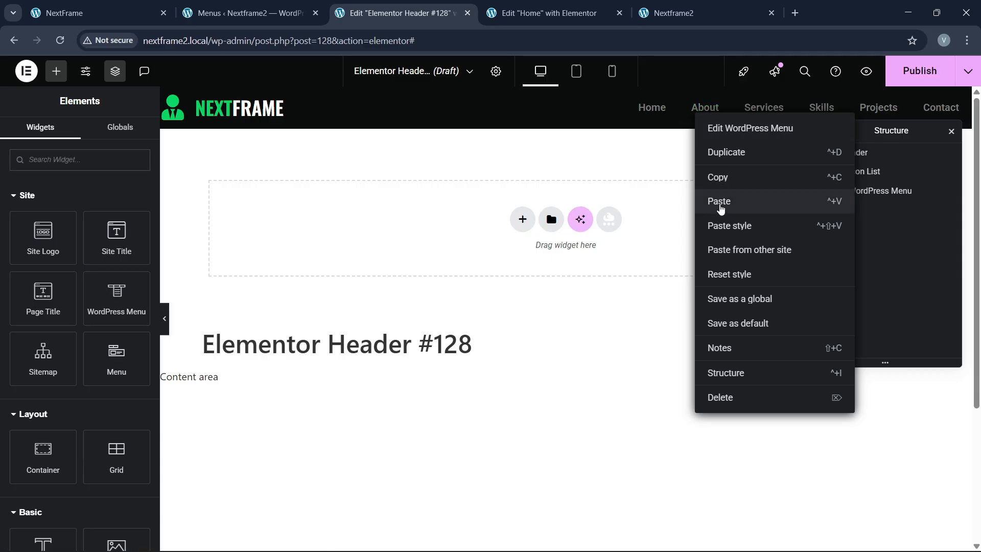
click(720, 202)
Step: Set the pasted button's margin to 0 and its padding to 15
click(113, 132)
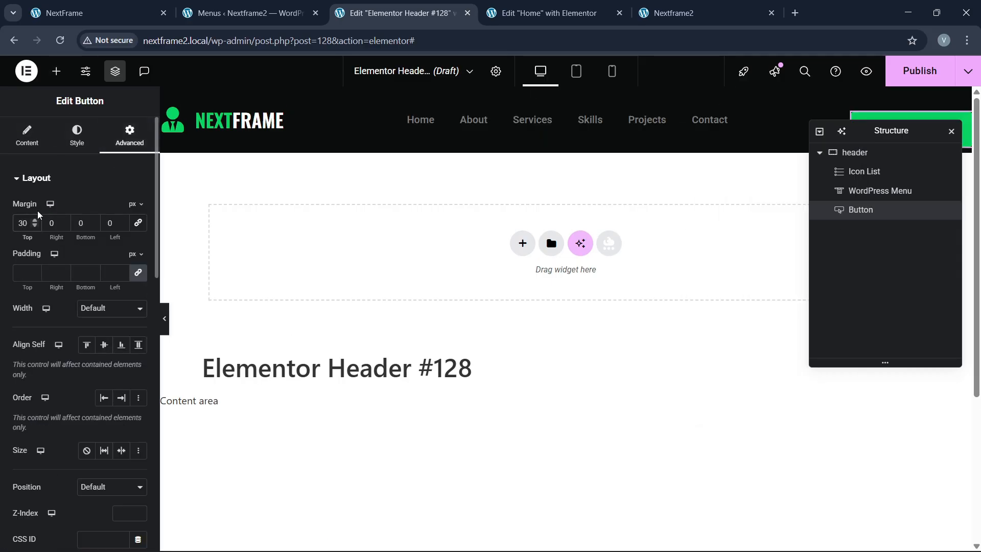
key(BackSpace)
click(72, 143)
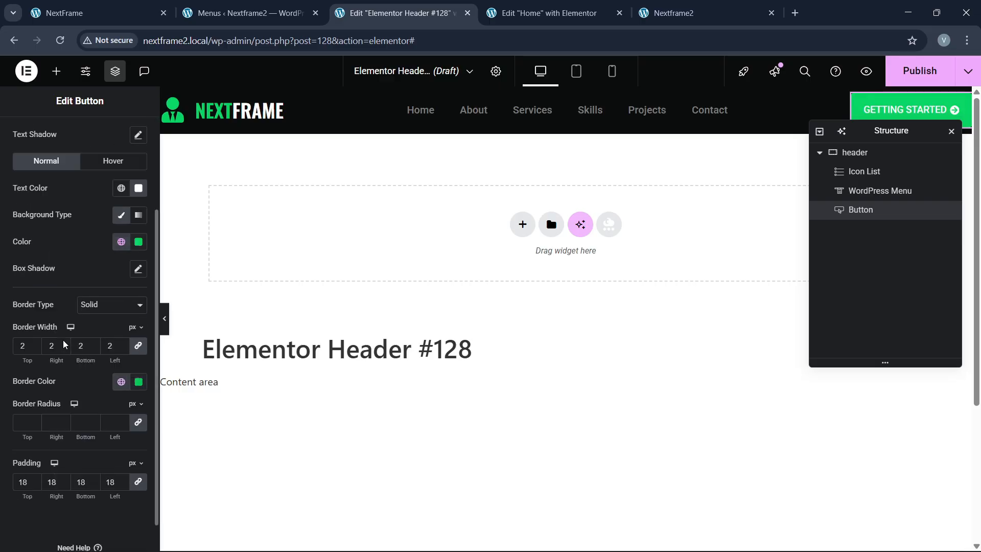
scroll(63, 358, down, 1)
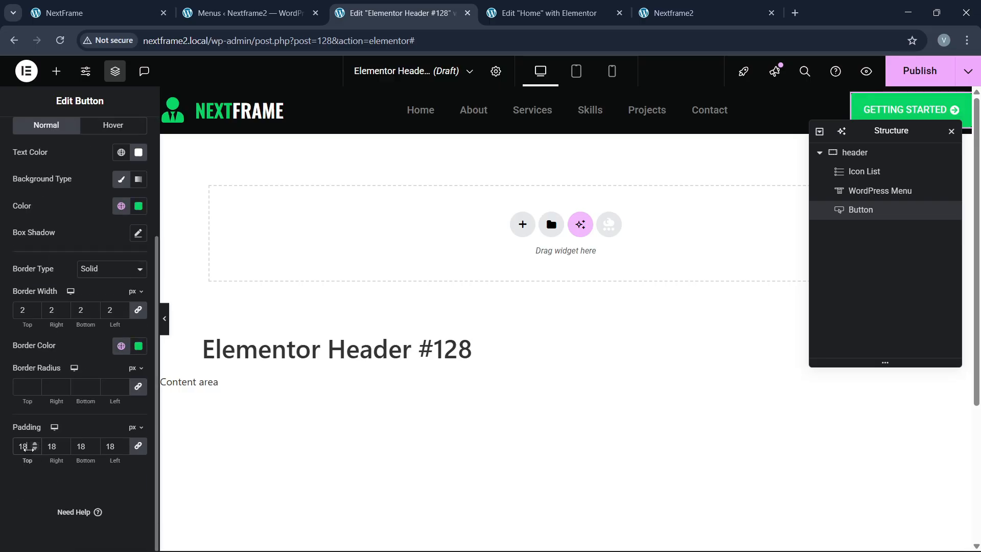
click(32, 448)
click(32, 449)
click(33, 448)
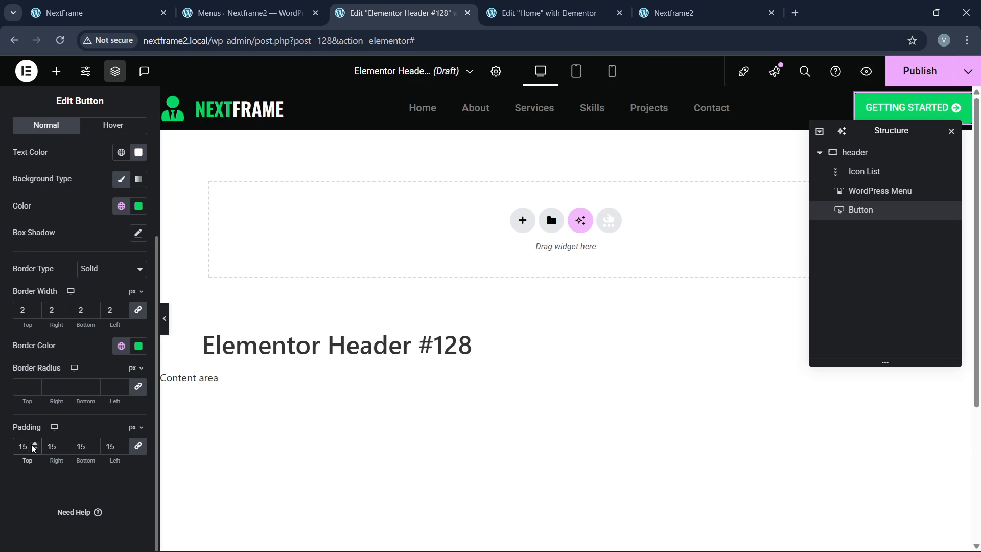
Step: Make the header menu items uppercase with white text
click(493, 119)
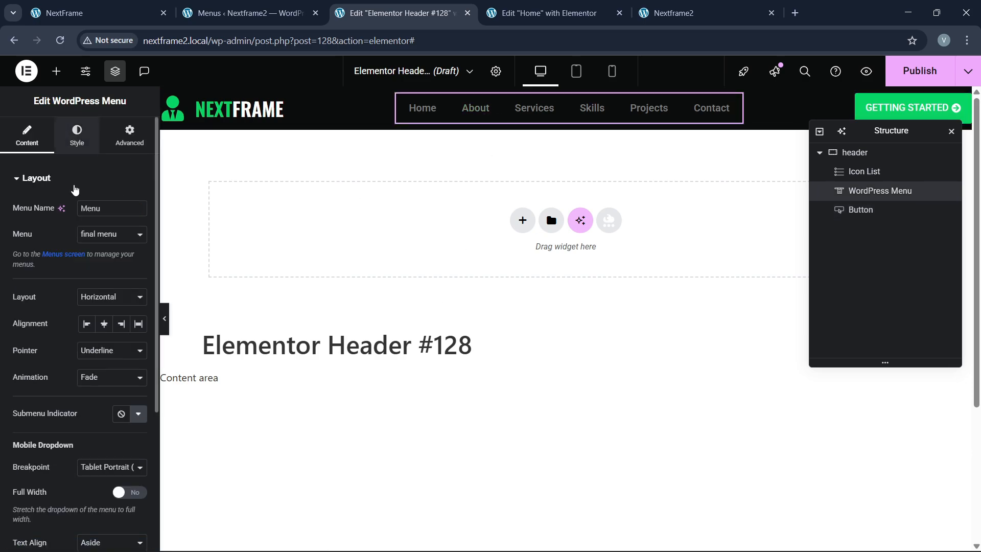
click(77, 135)
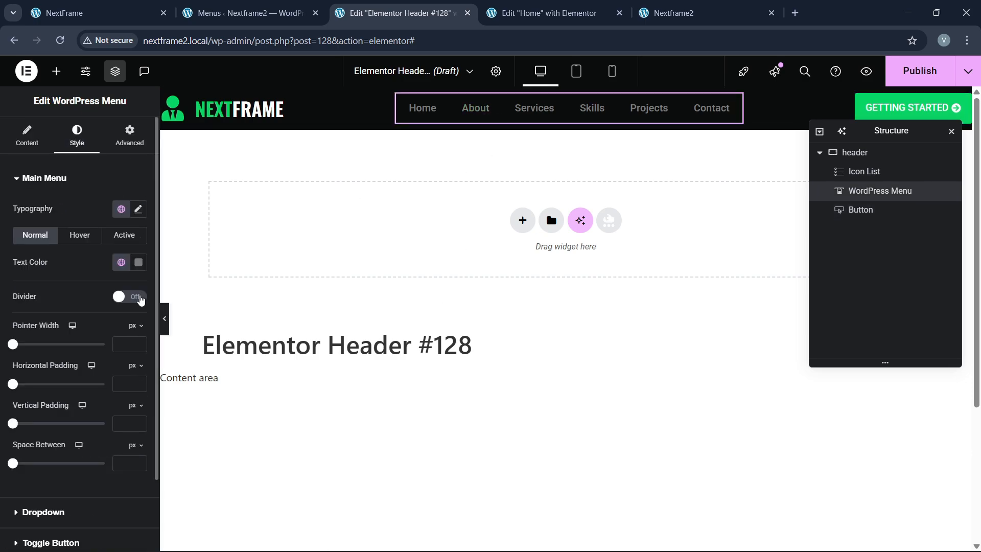
click(140, 212)
click(97, 364)
click(97, 392)
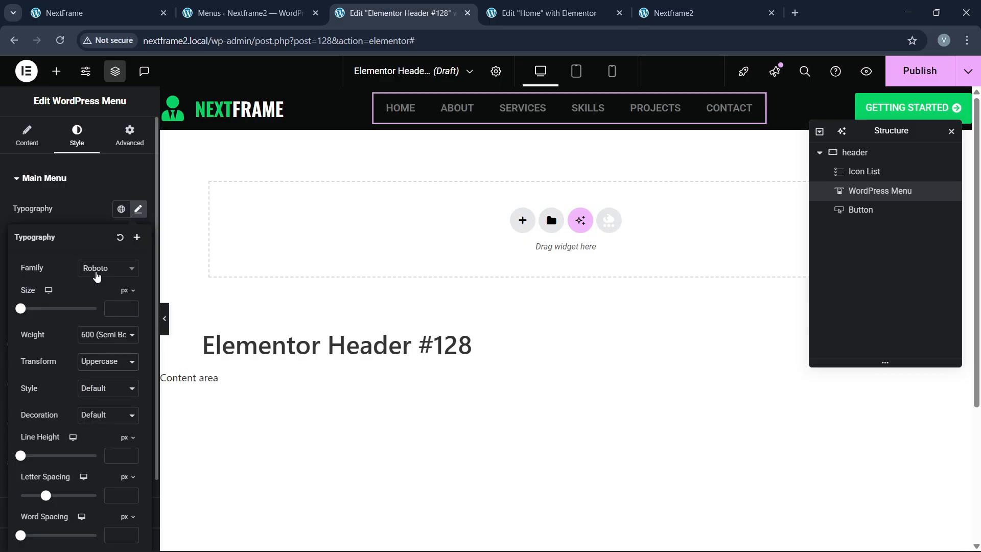
click(92, 220)
click(138, 262)
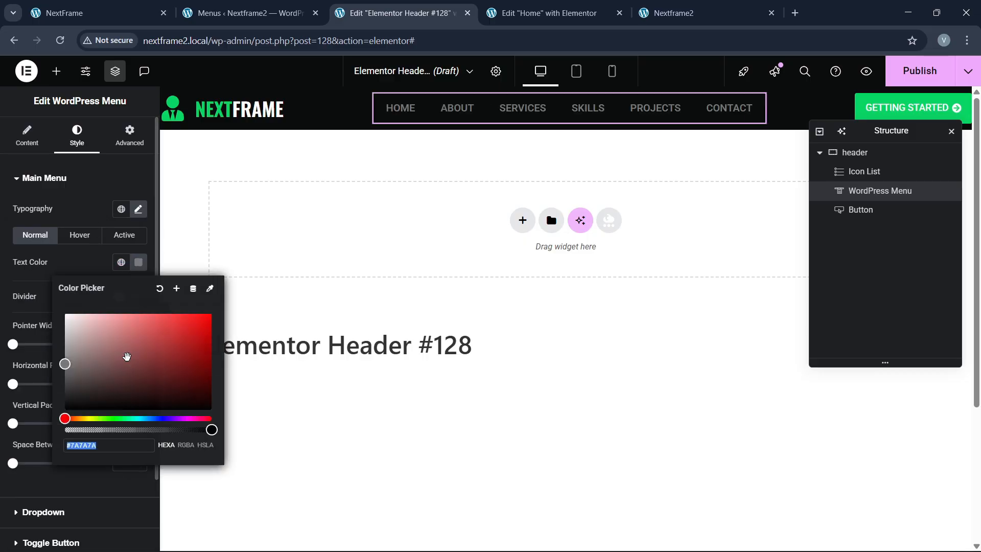
click(63, 313)
click(79, 272)
Step: Set the menu font size to 14
click(139, 212)
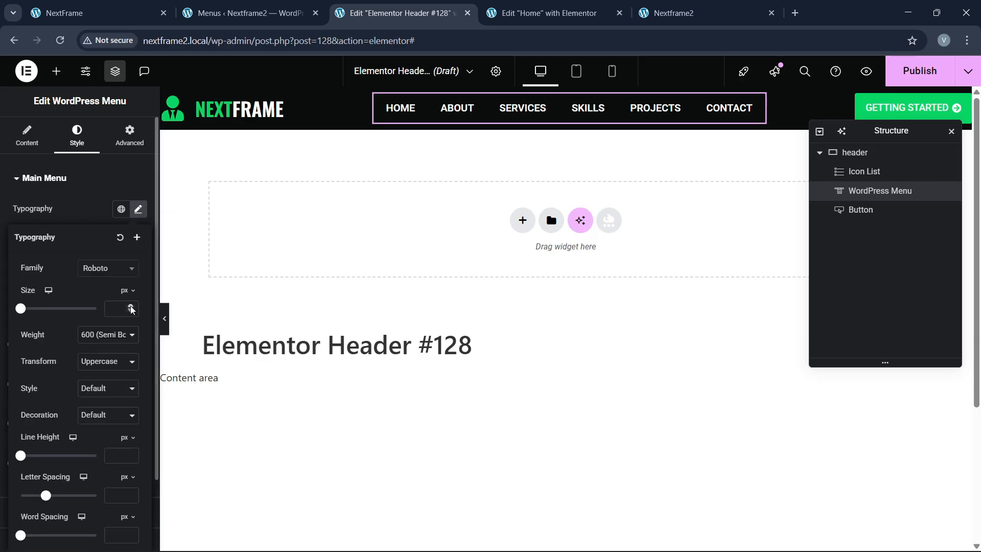
click(132, 307)
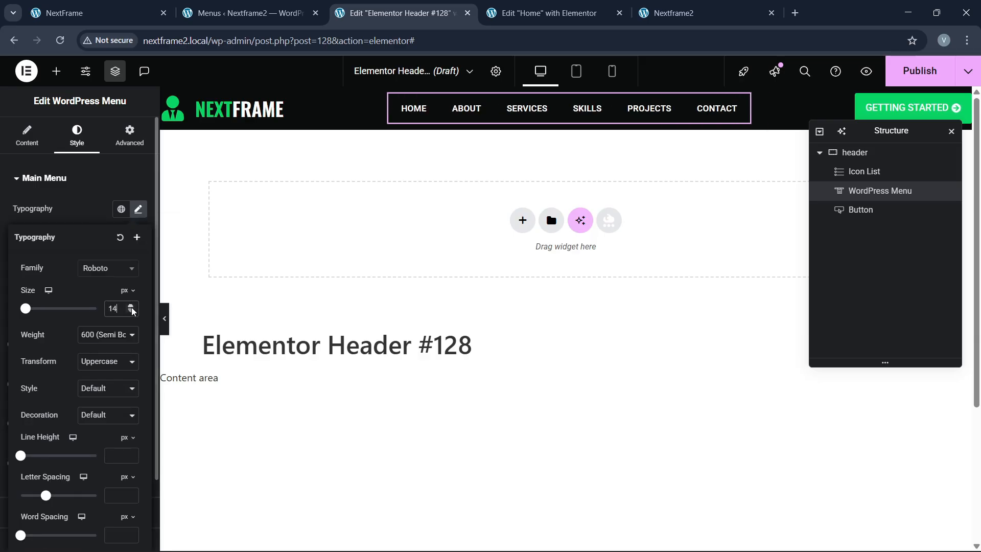
click(131, 307)
click(131, 311)
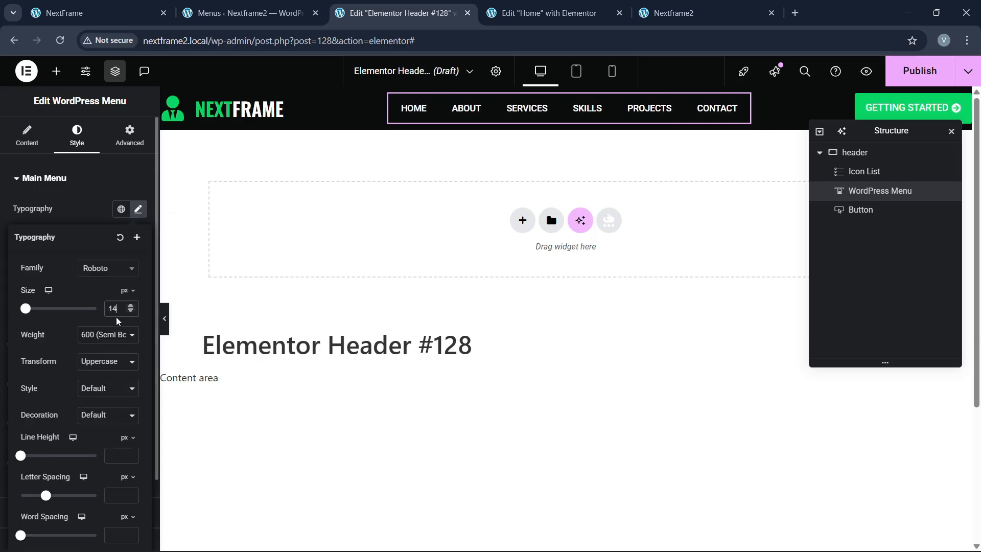
click(80, 220)
Step: Make the hover and active menu text and highlight colours green
click(94, 239)
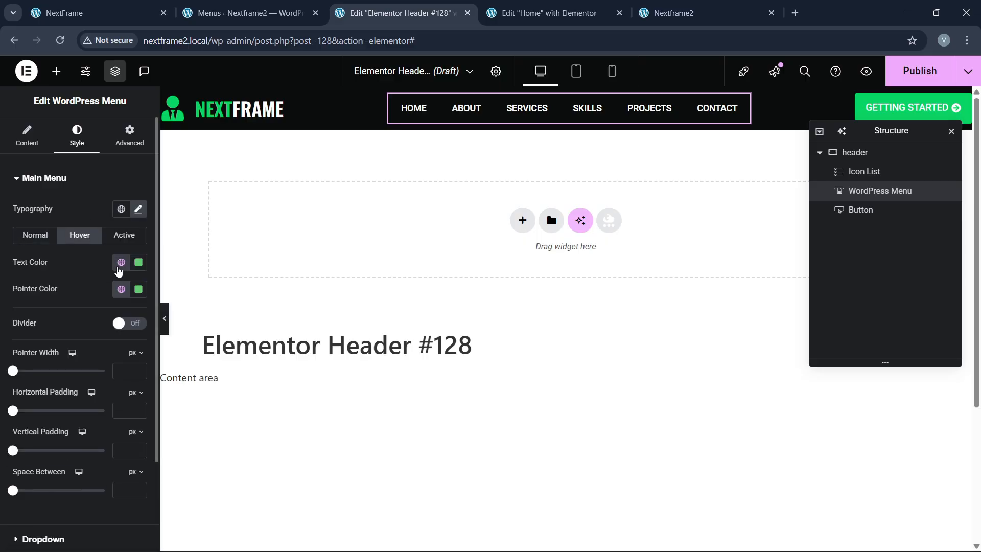
click(121, 262)
click(62, 422)
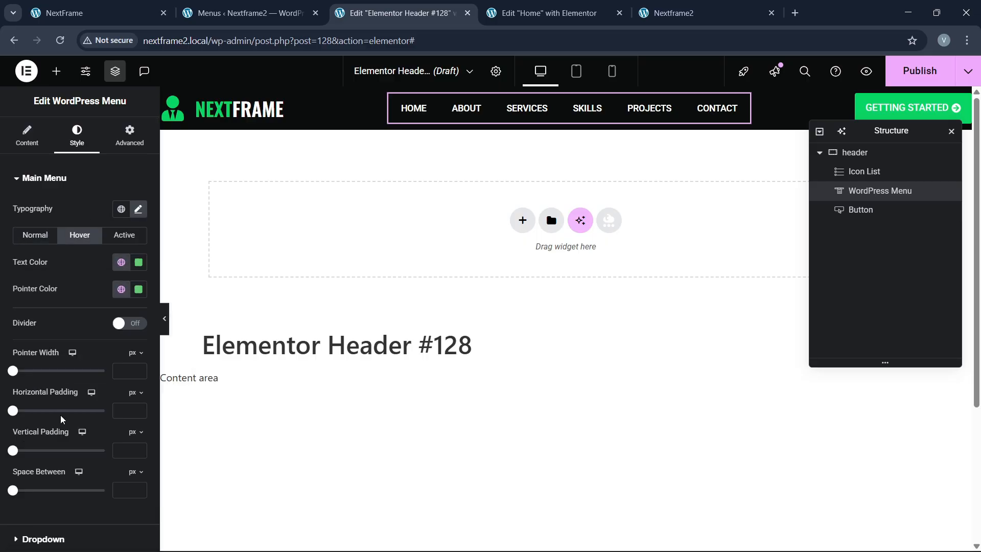
click(121, 289)
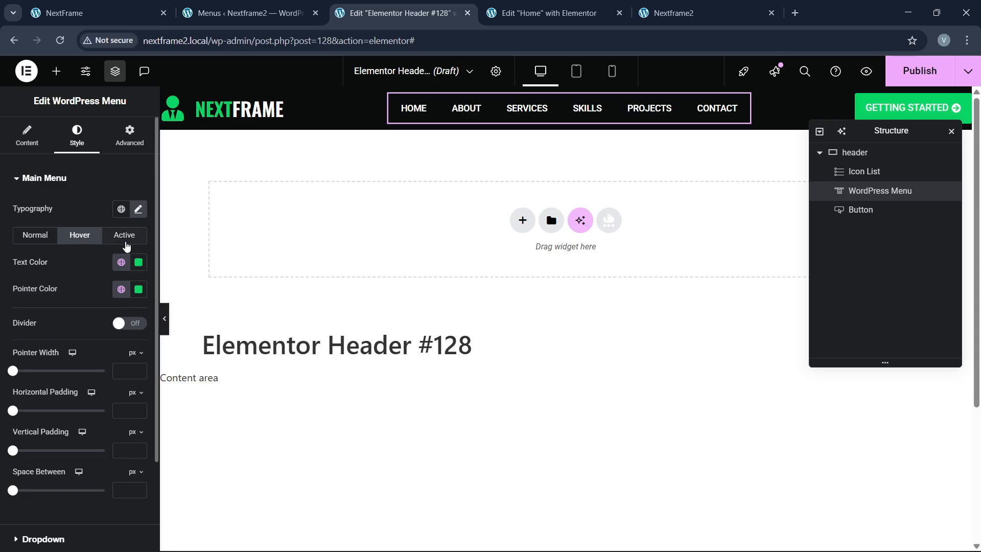
click(125, 234)
click(121, 262)
click(55, 423)
click(118, 292)
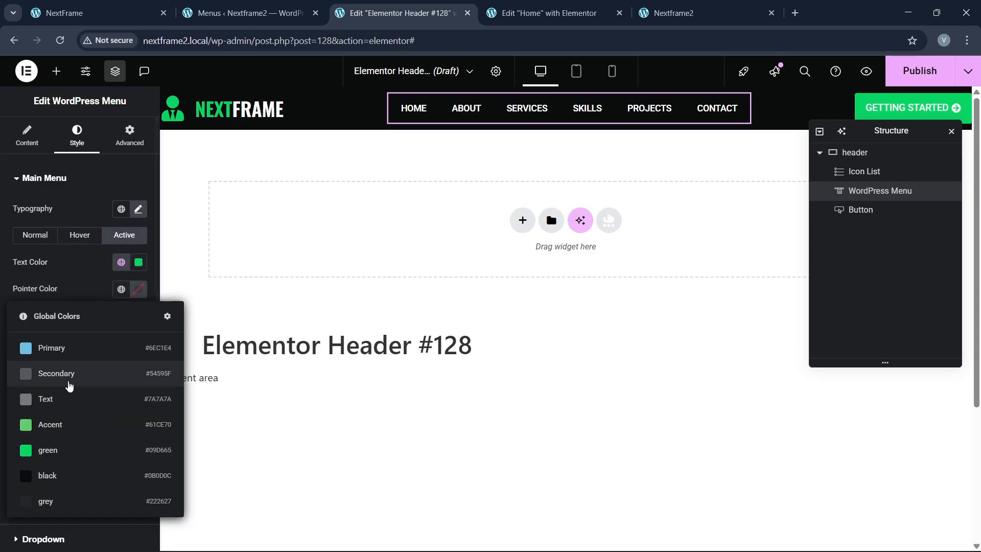
click(49, 447)
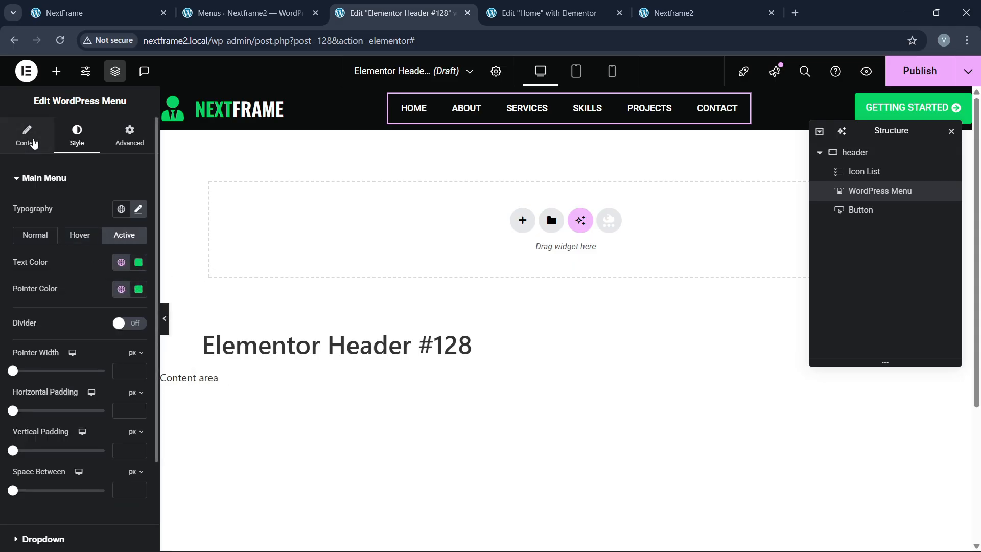
Step: Use a Background menu pointer with Sweep Right animation
click(27, 135)
click(94, 358)
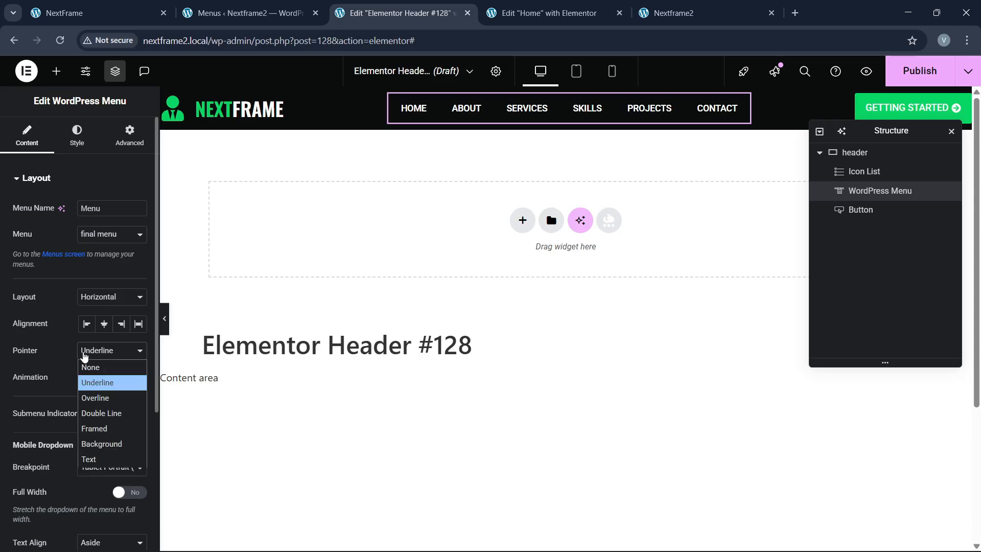
click(92, 441)
click(95, 378)
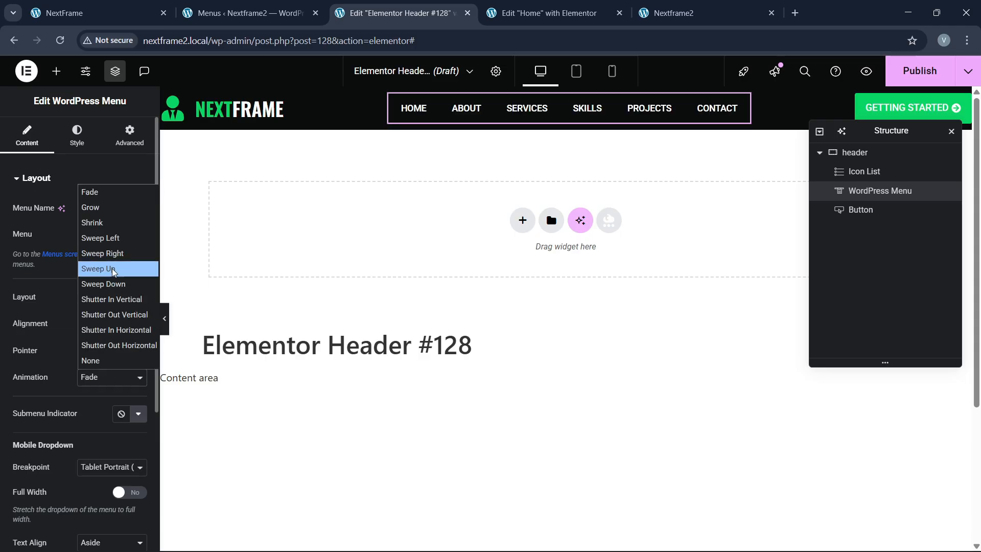
click(114, 255)
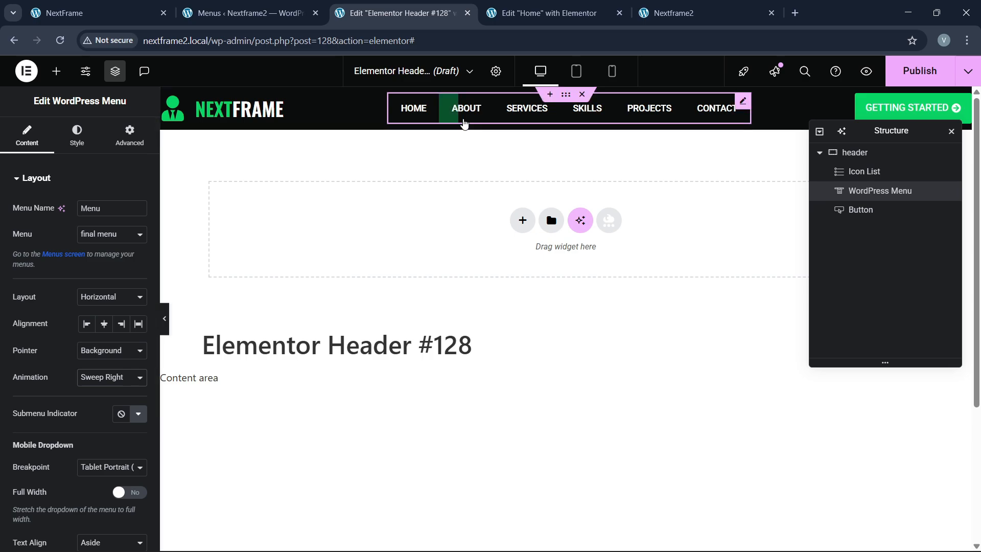
click(242, 5)
click(145, 7)
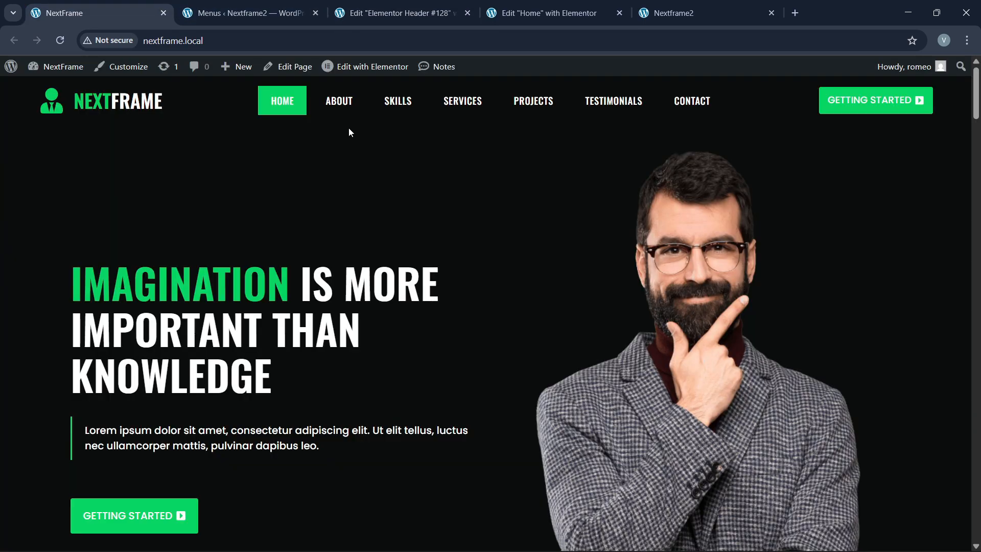
click(408, 12)
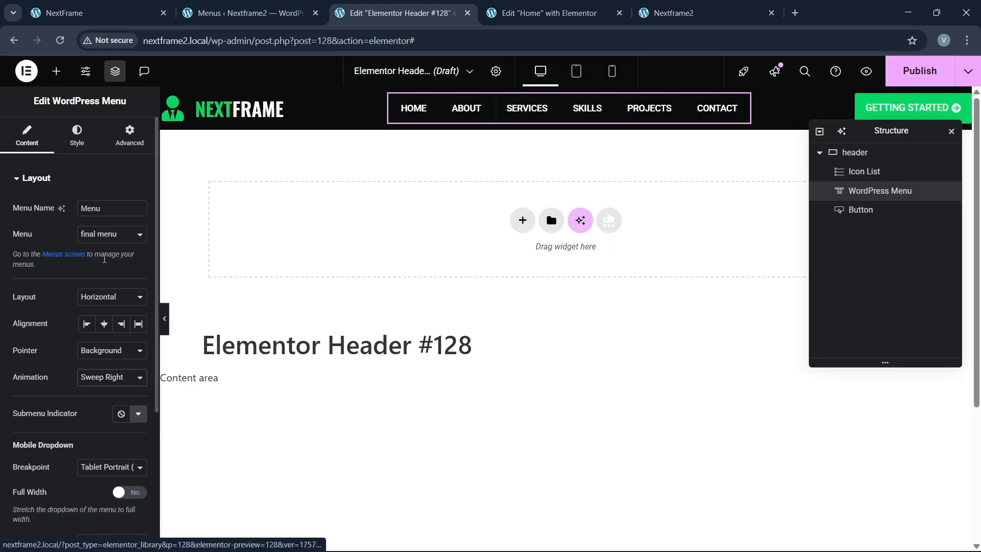
Step: Centre the mobile dropdown text and space the main menu items 10 px apart
scroll(77, 297, down, 4)
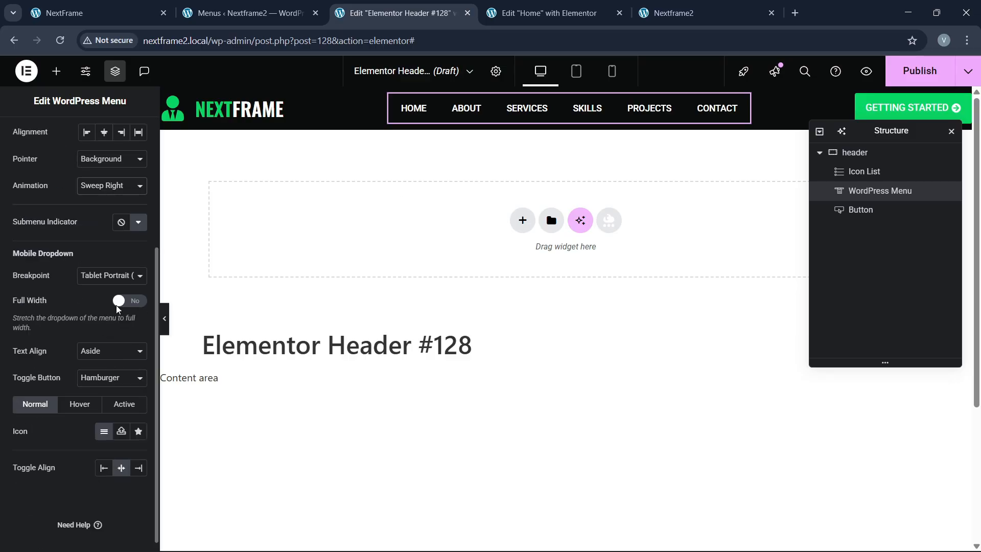
click(110, 351)
click(92, 387)
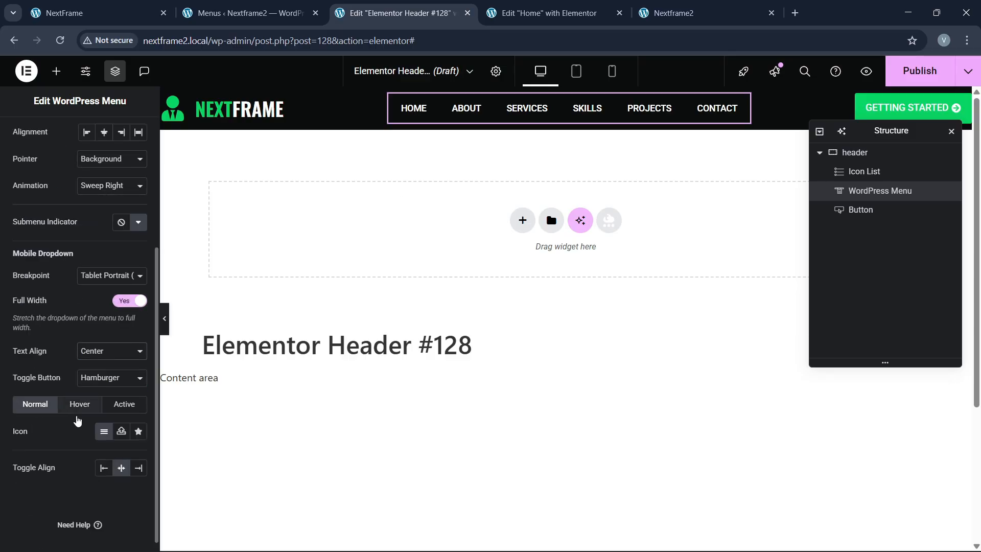
scroll(54, 315, up, 4)
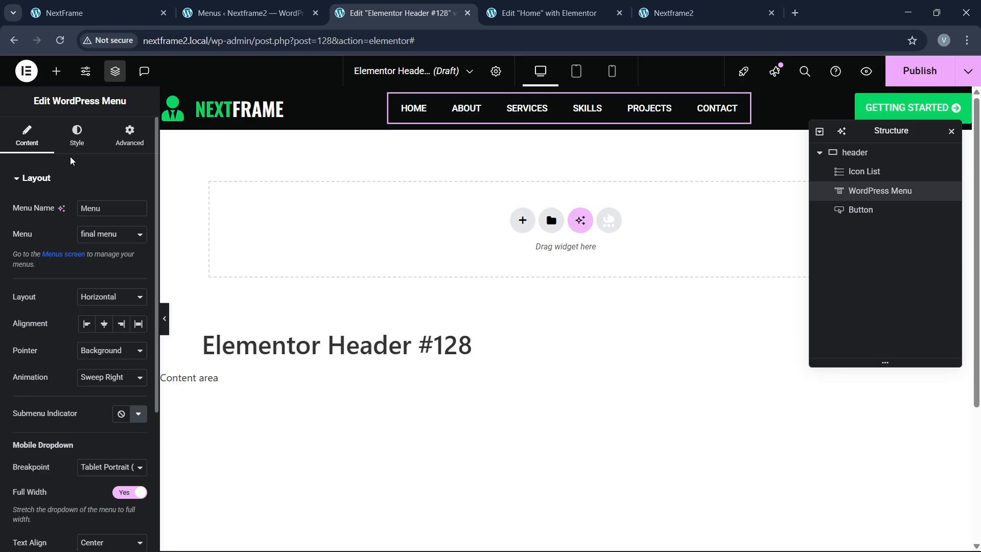
click(76, 135)
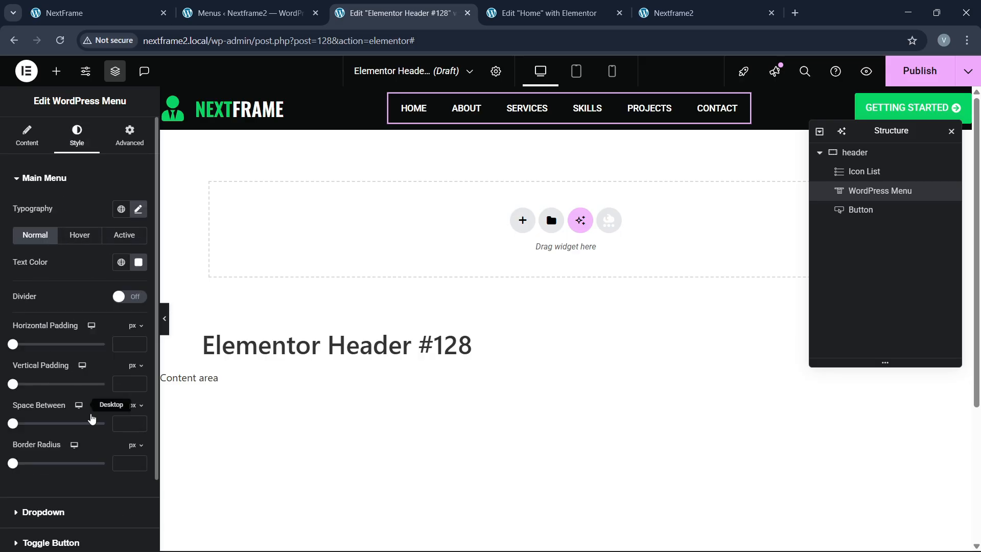
text(10)
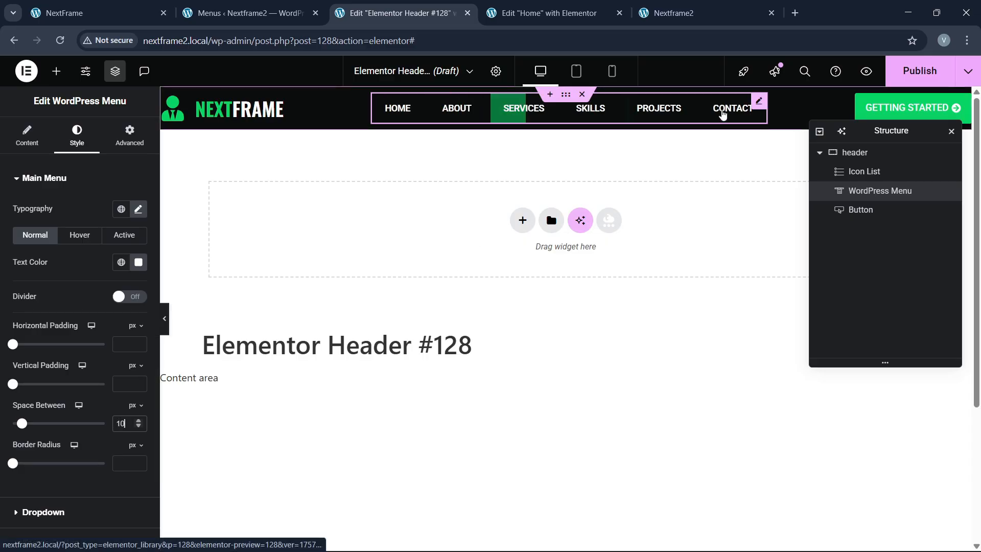
scroll(703, 246, down, 1)
Step: Make the header container sticky to the top in Motion Effects
scroll(678, 248, up, 1)
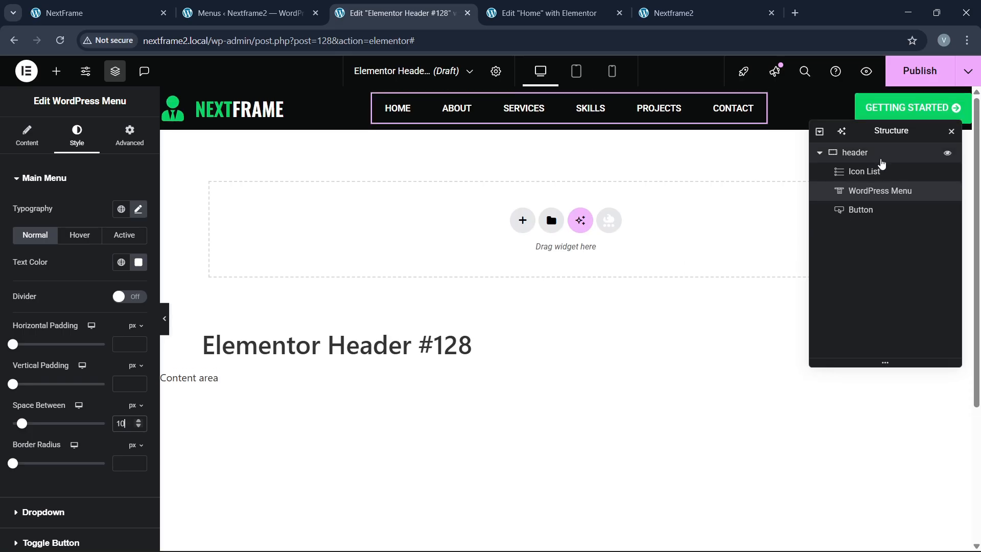
click(880, 154)
click(129, 135)
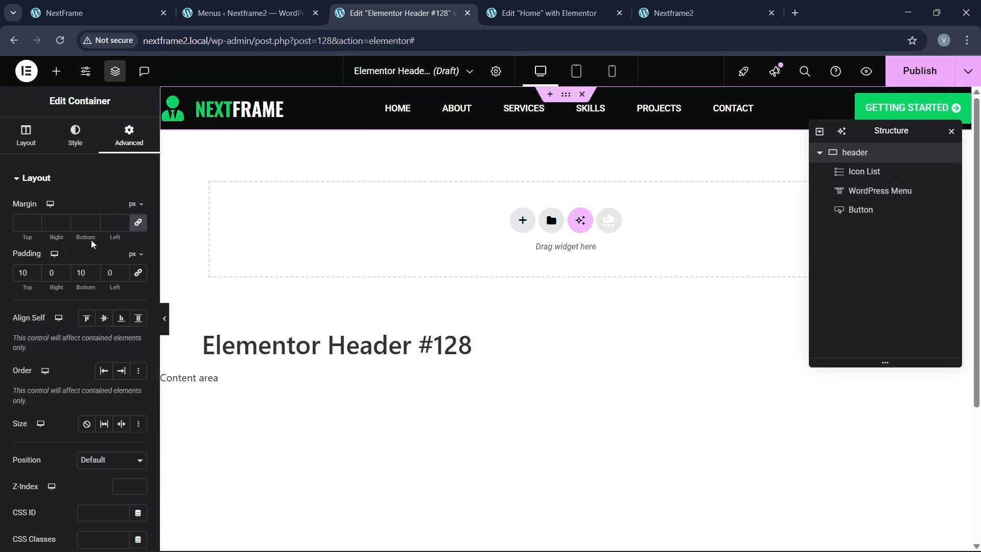
scroll(82, 307, down, 8)
click(45, 407)
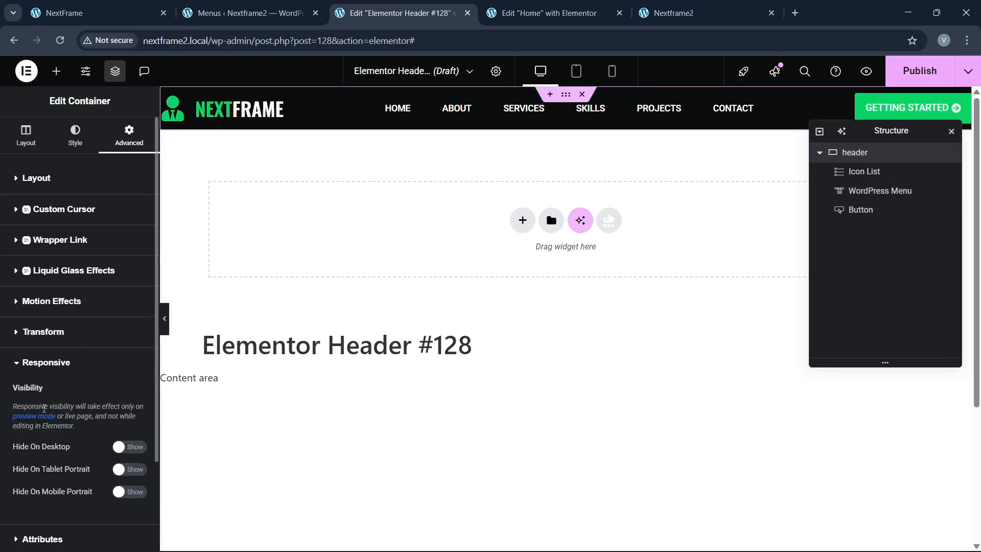
click(49, 302)
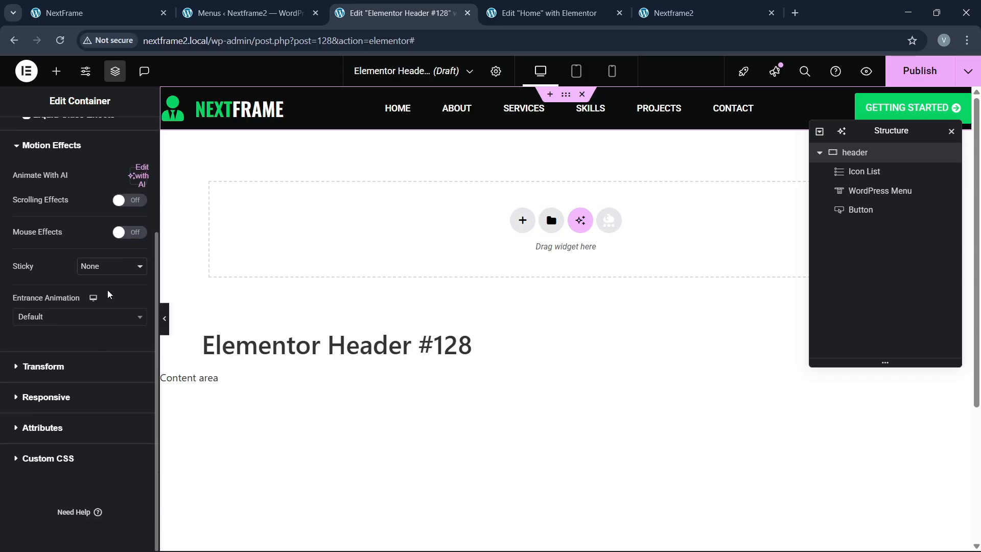
click(109, 266)
click(94, 290)
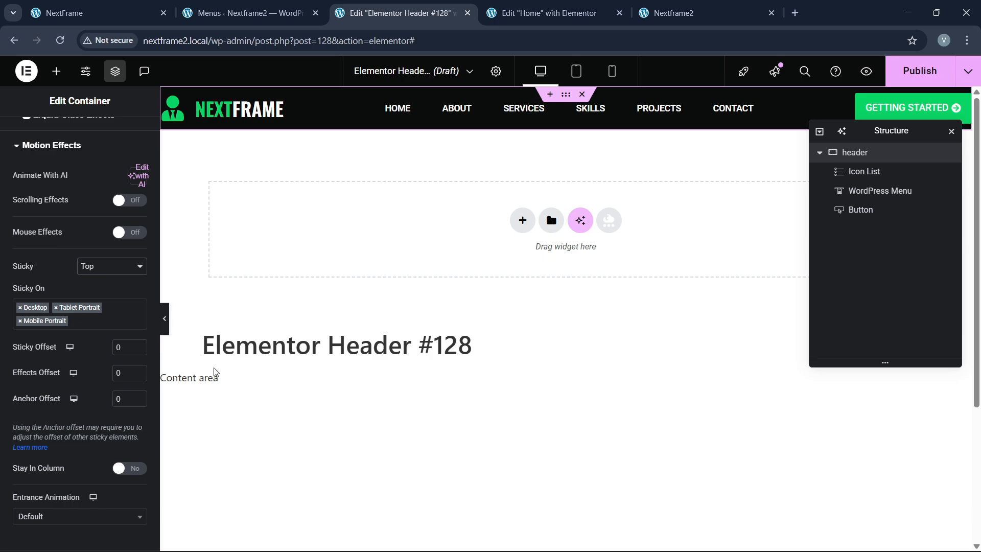
Step: Publish the header with an Entire site condition and reload the live Nextframe2 site
click(920, 71)
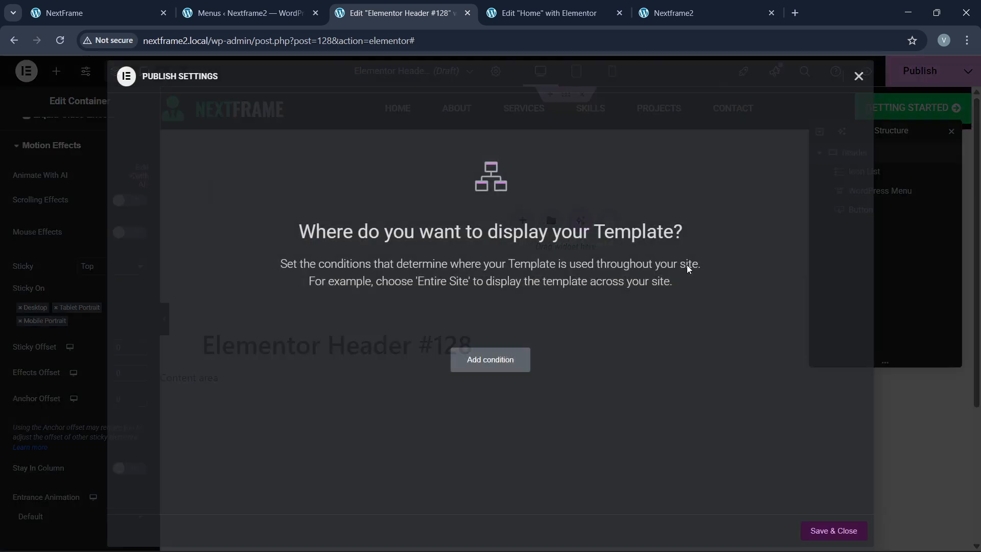
click(499, 366)
click(818, 531)
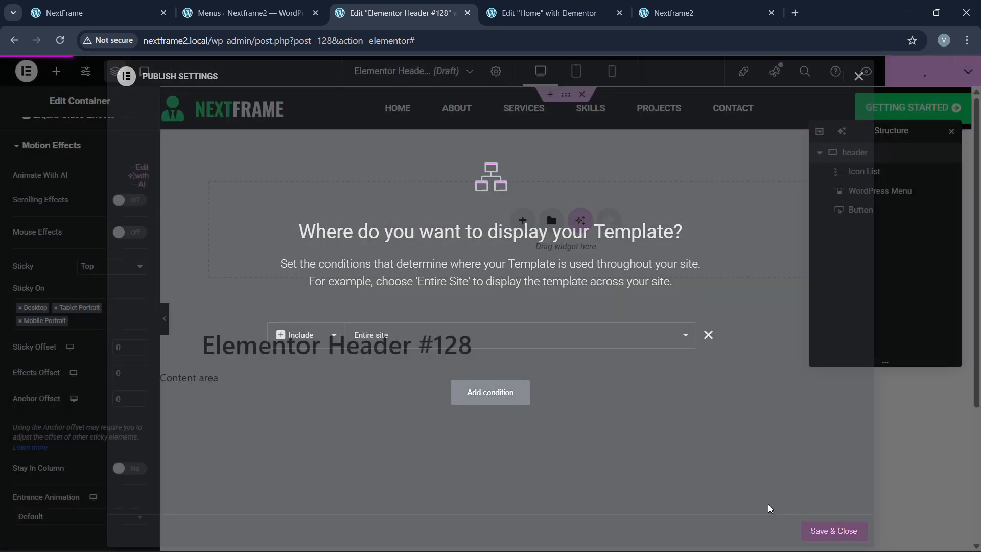
click(680, 13)
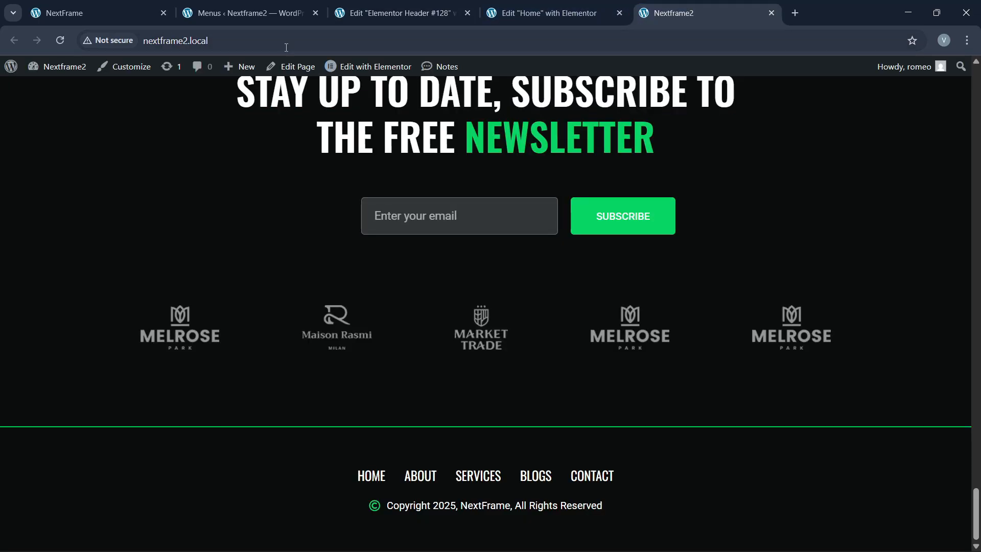
click(287, 41)
key(Return)
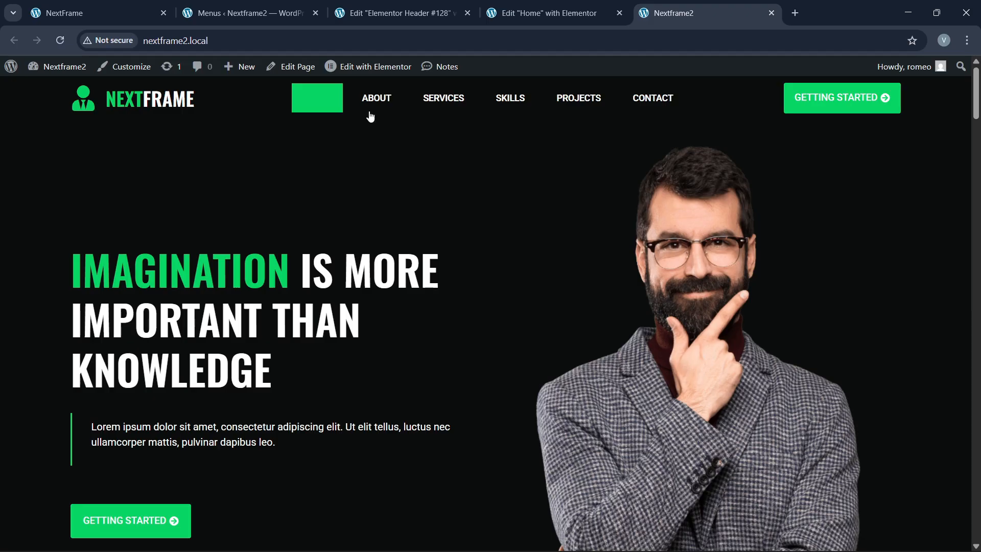
Step: Set the active menu item to white text with a green pointer, then publish the header
click(396, 4)
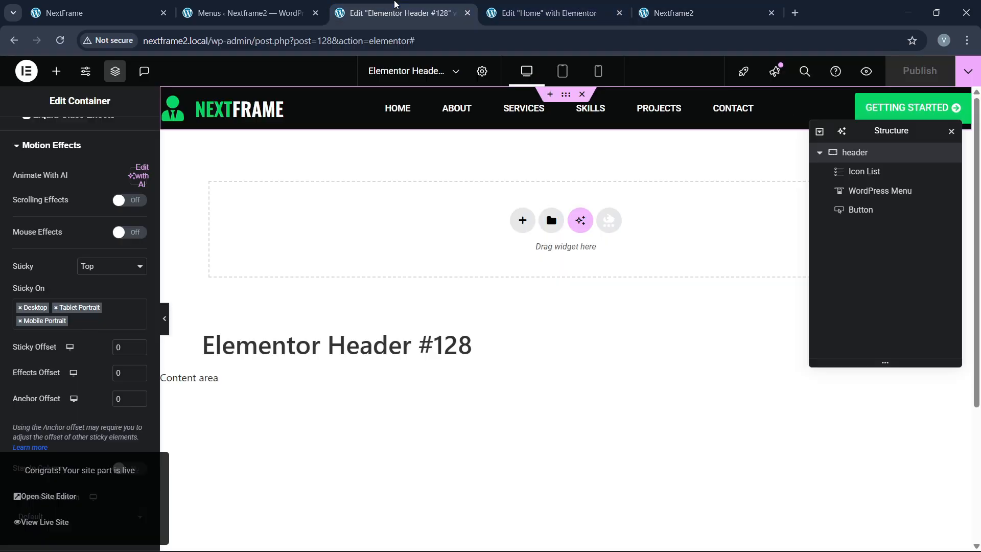
click(457, 108)
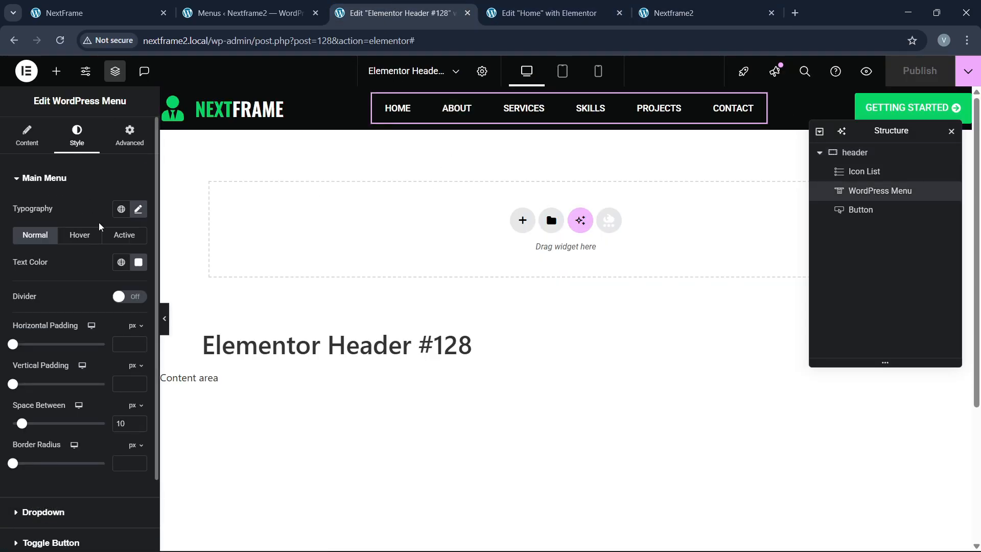
click(117, 235)
click(138, 262)
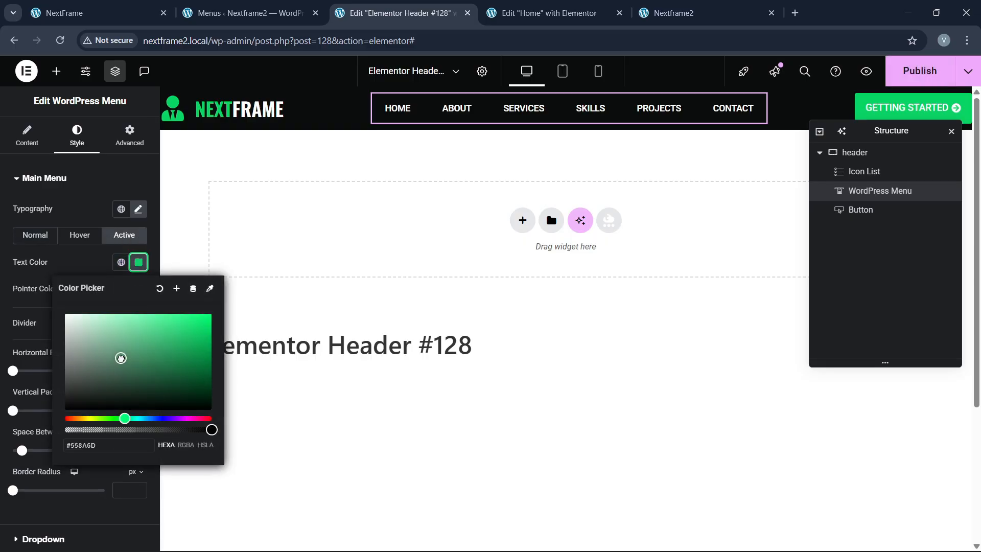
click(91, 270)
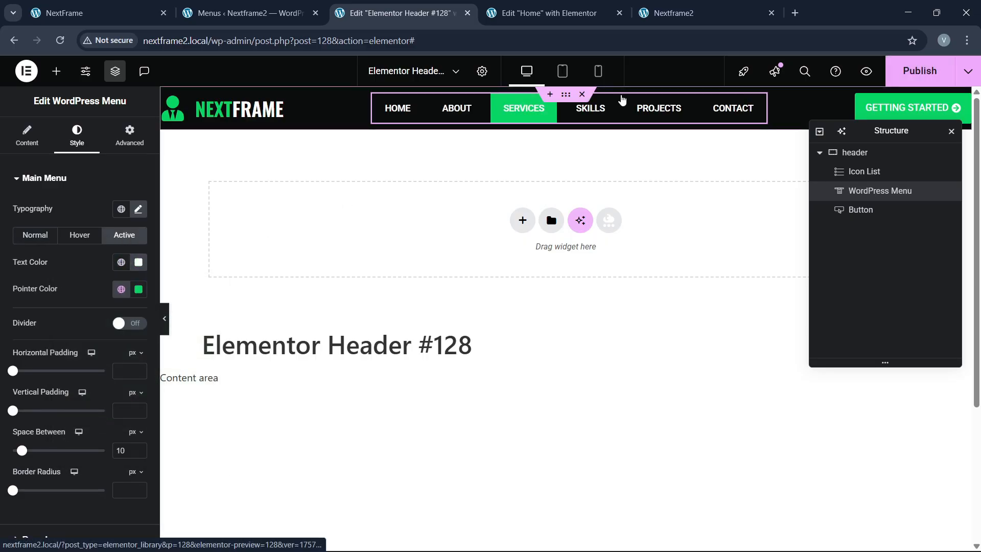
click(893, 76)
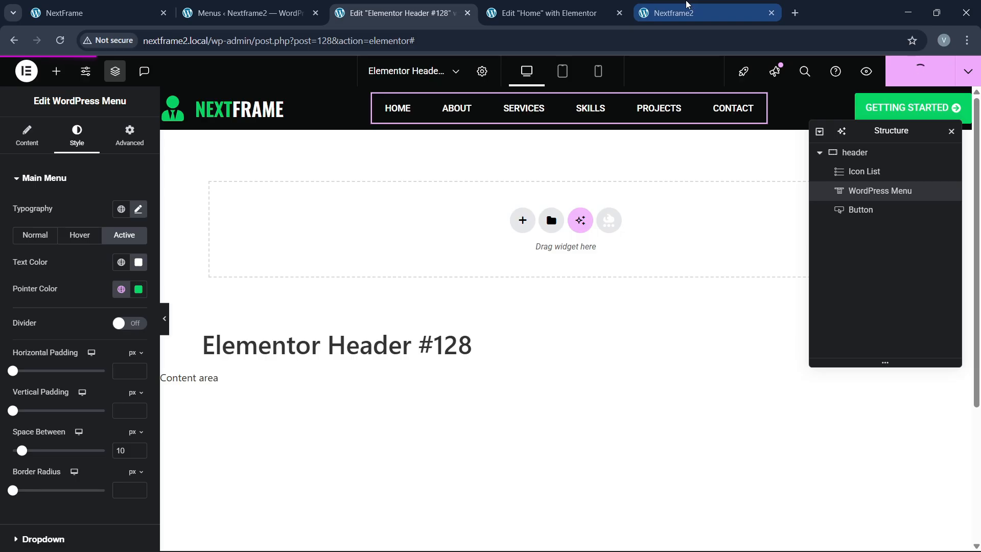
Step: Reload the live Nextframe2 site, scroll to confirm the pinned header, then reload the original NextFrame site
click(687, 10)
click(234, 38)
key(Return)
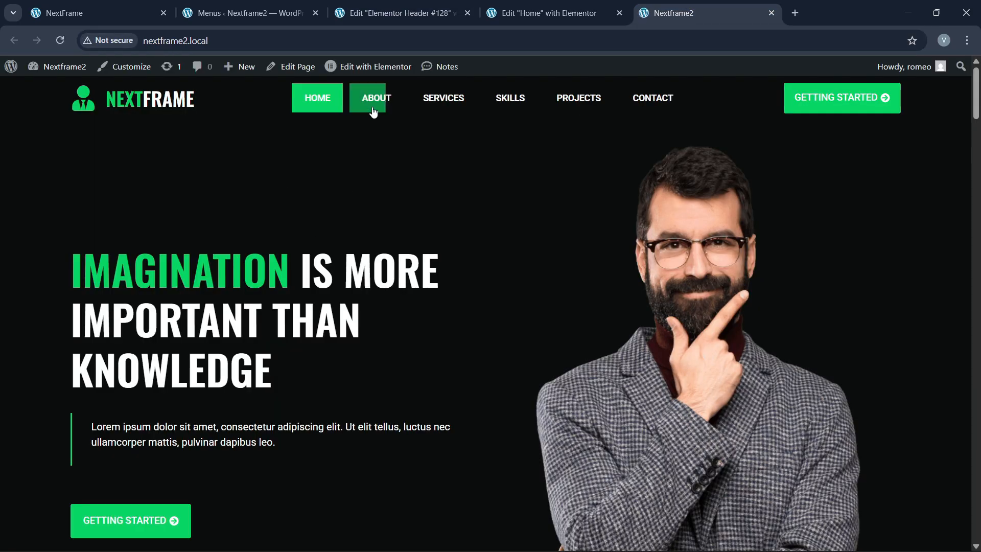
scroll(453, 269, down, 8)
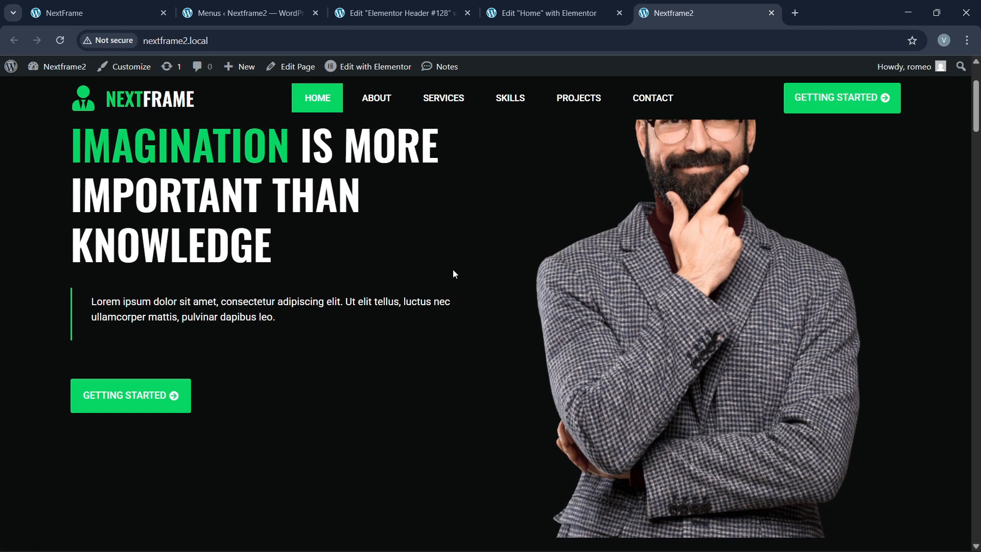
scroll(444, 276, down, 20)
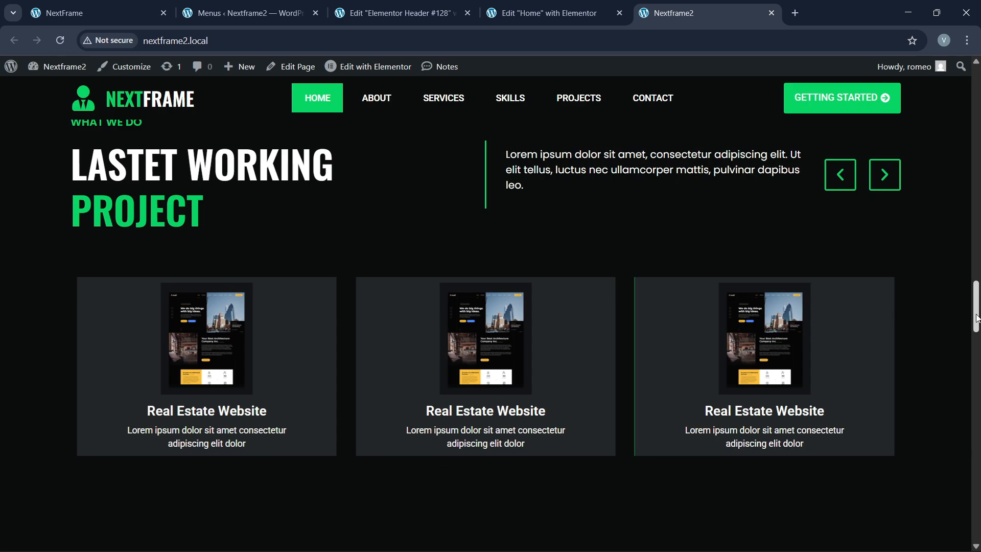
drag(976, 319, 971, 87)
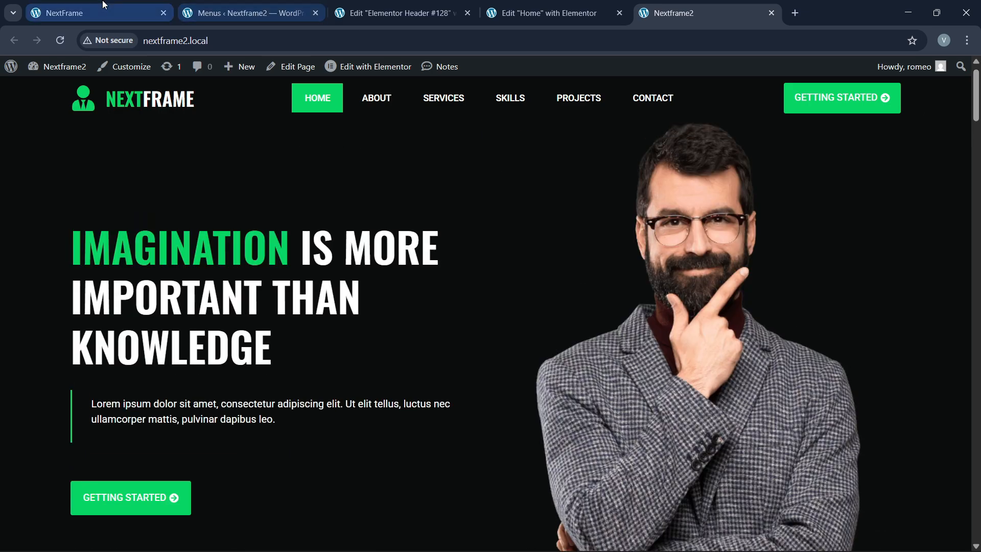
click(77, 13)
click(247, 44)
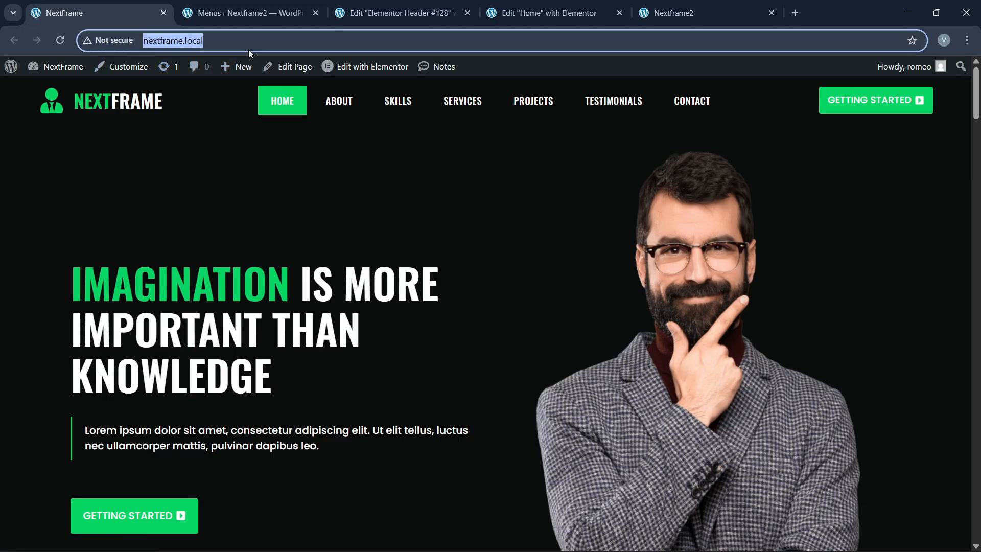
key(Return)
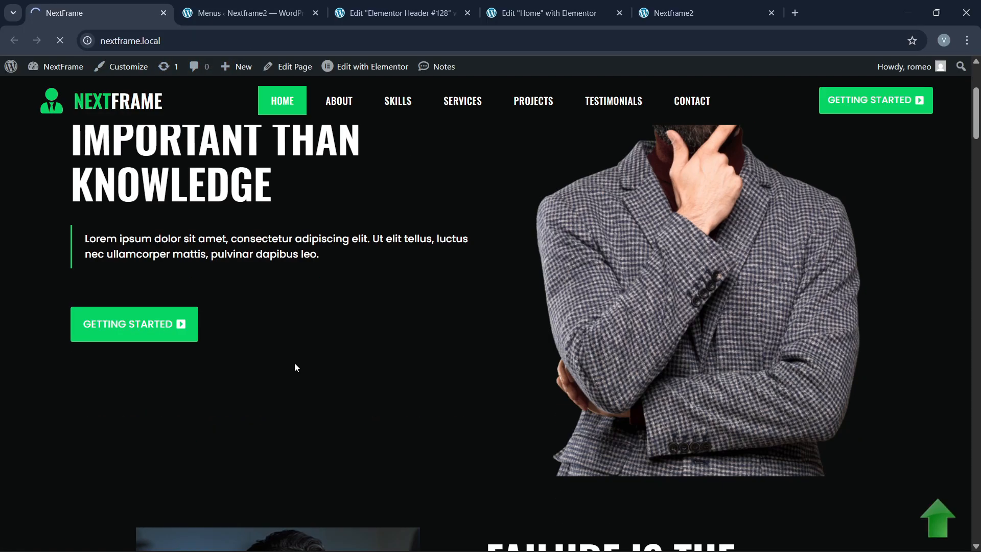
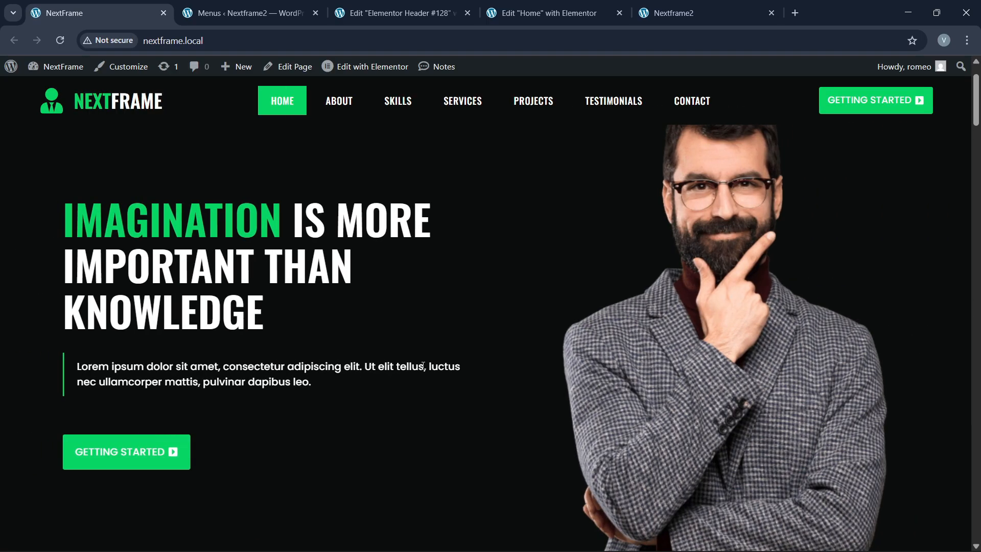
Step: Switch back to the browser tab where the Home page is open in Elementor
click(542, 9)
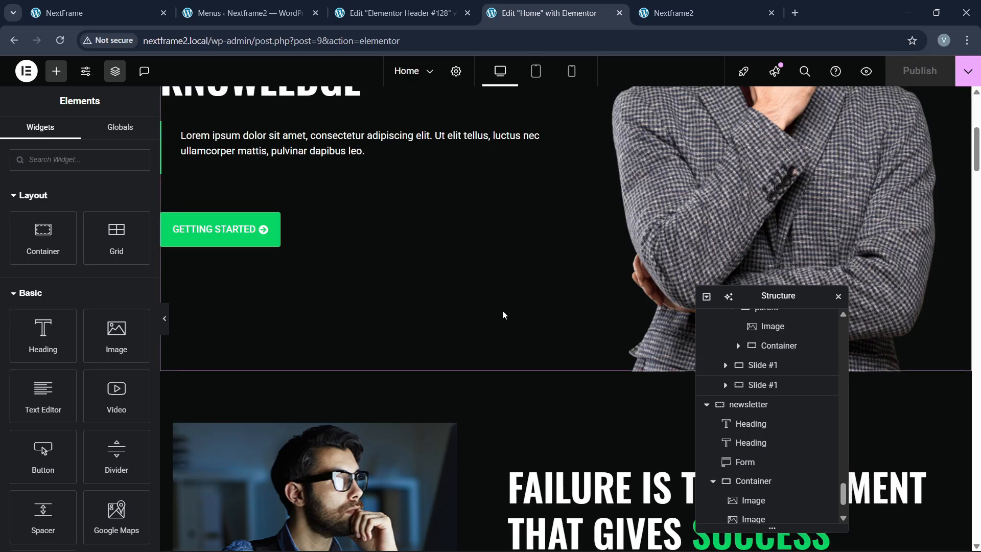
Step: Select the hero's left text column and expand its Advanced Motion Effects settings
scroll(499, 309, up, 5)
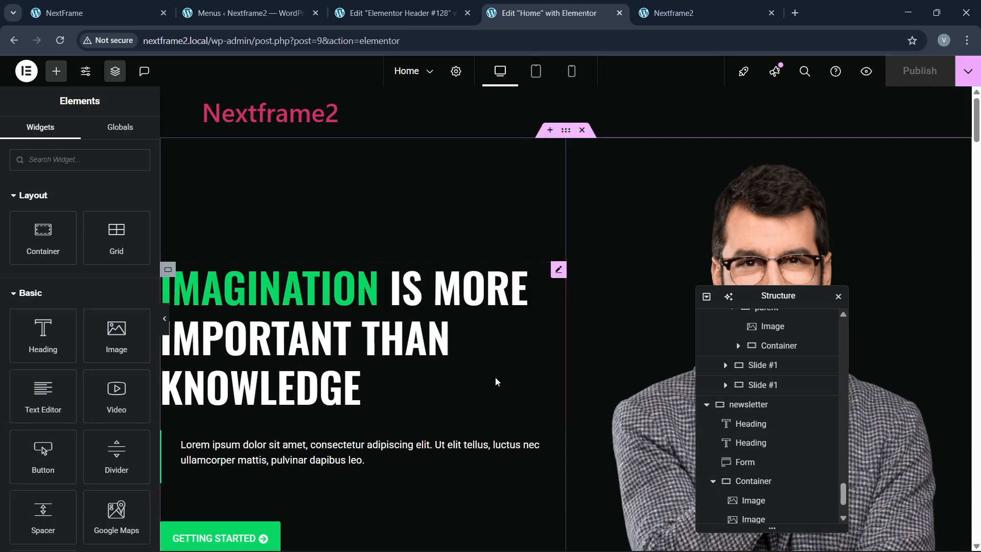
click(185, 282)
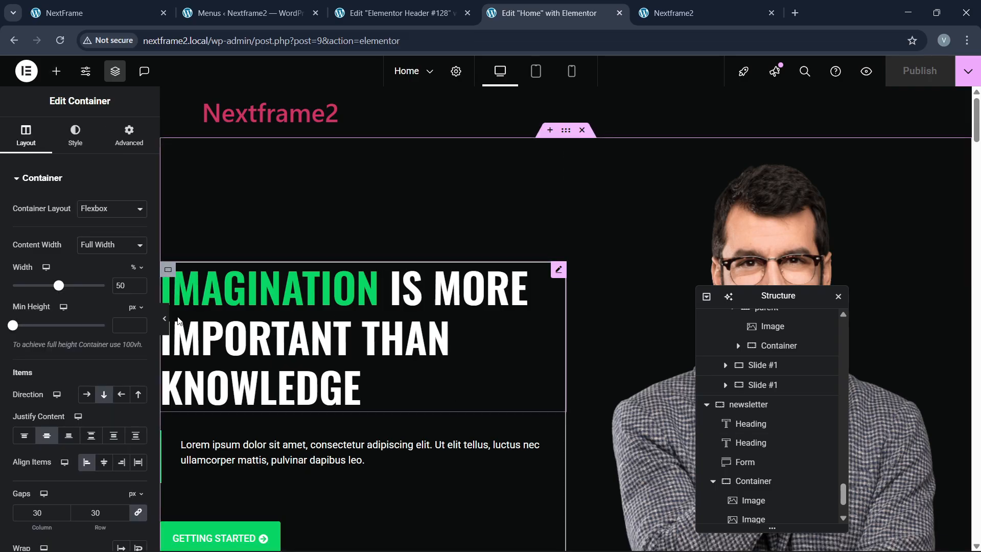
click(504, 289)
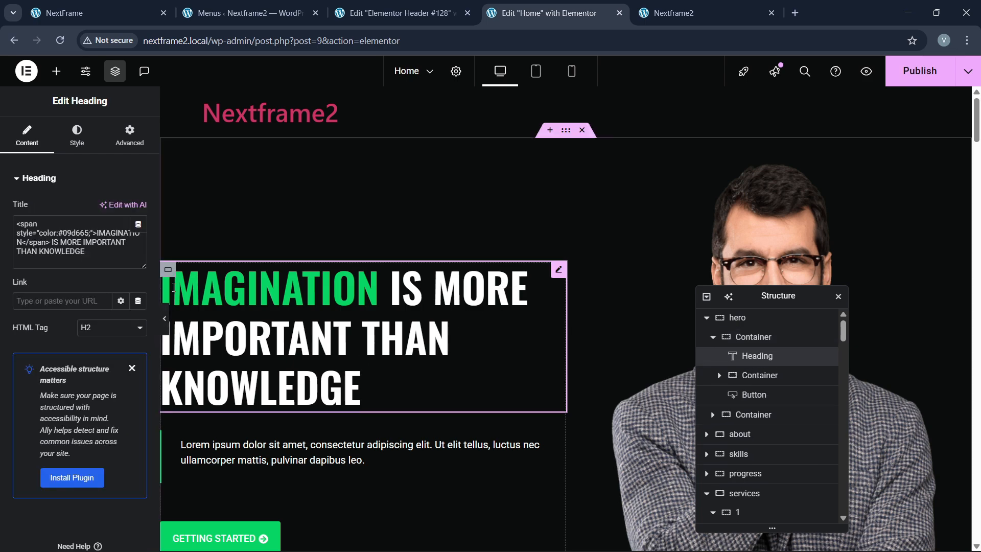
click(169, 270)
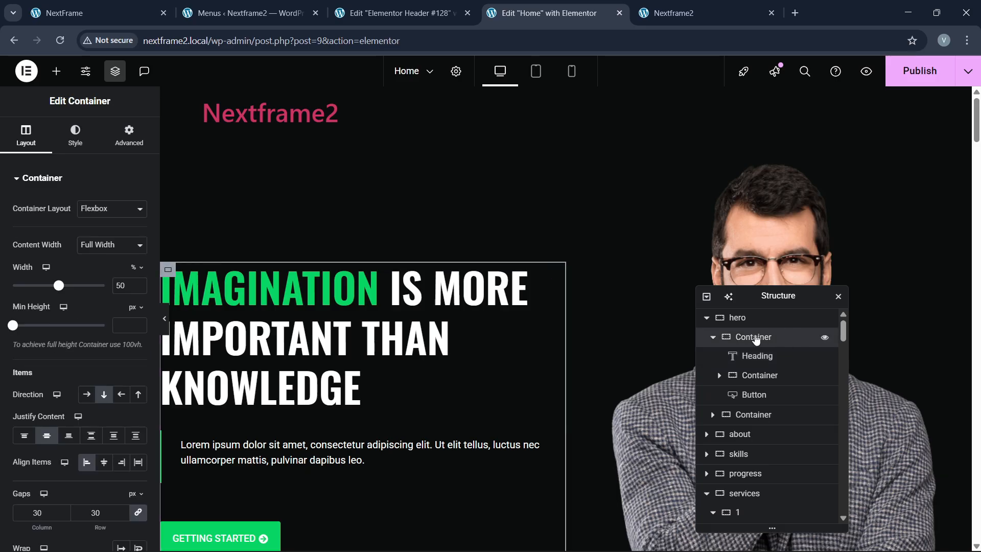
click(129, 138)
scroll(45, 352, down, 8)
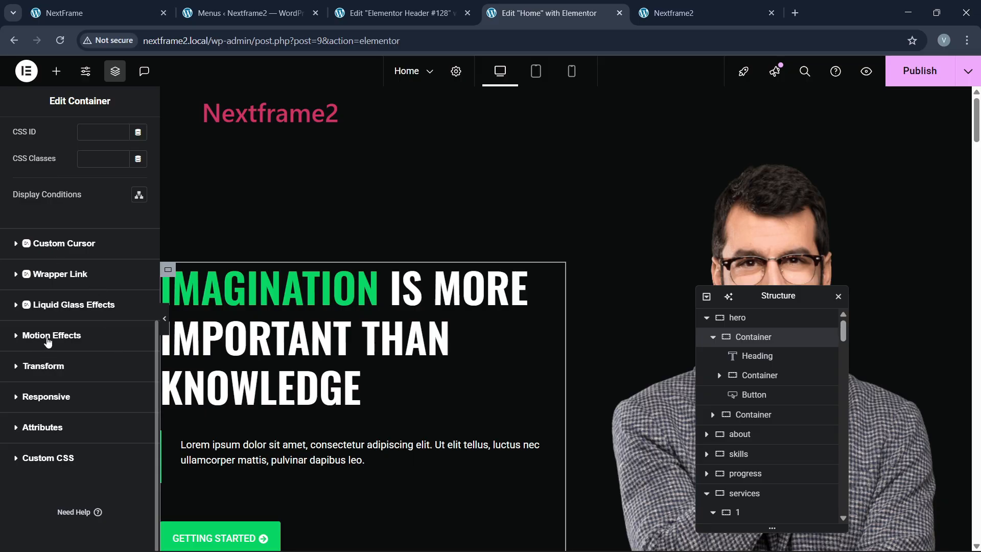
click(51, 336)
scroll(55, 376, down, 2)
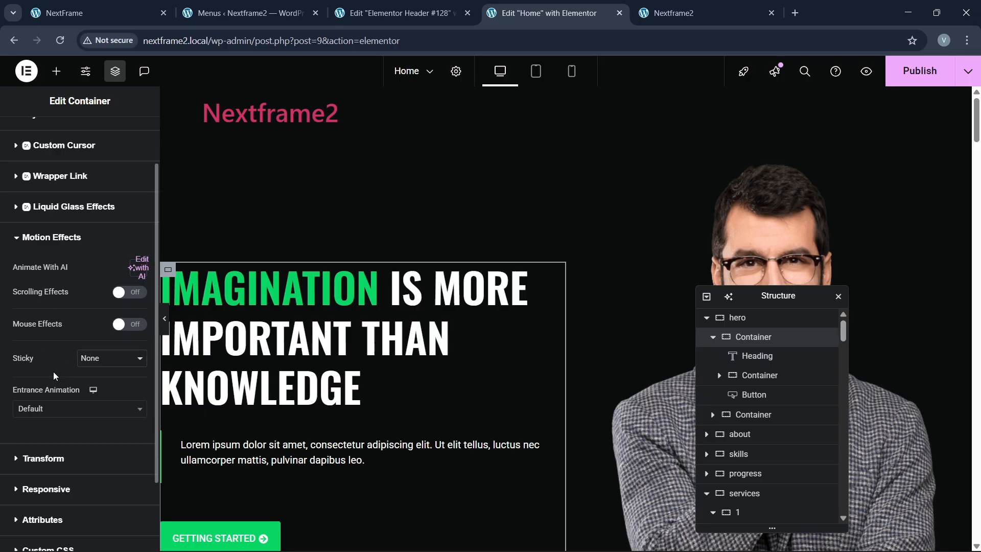
Step: Give the text column a Slide In Left entrance animation, Fast duration and 50 ms delay
click(44, 411)
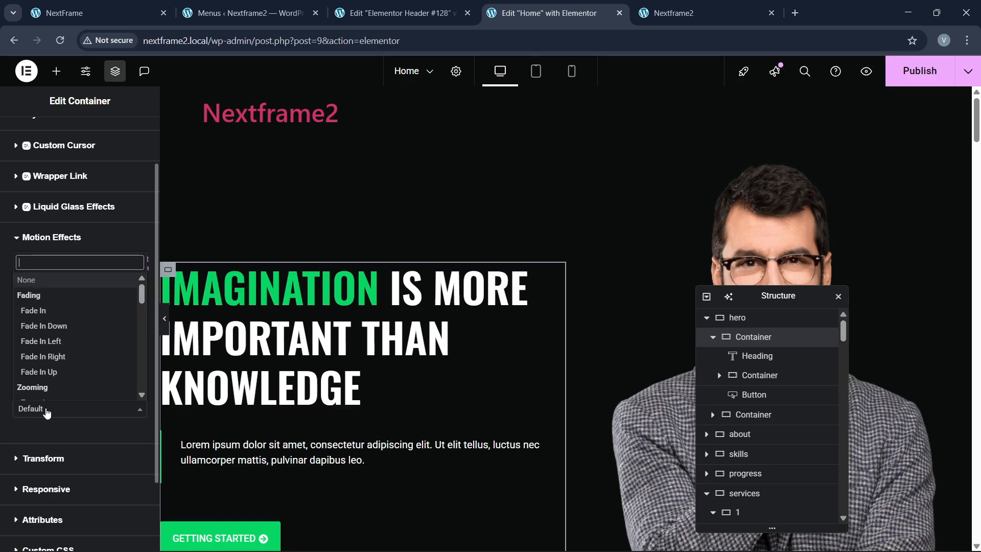
text(slide)
key(Down)
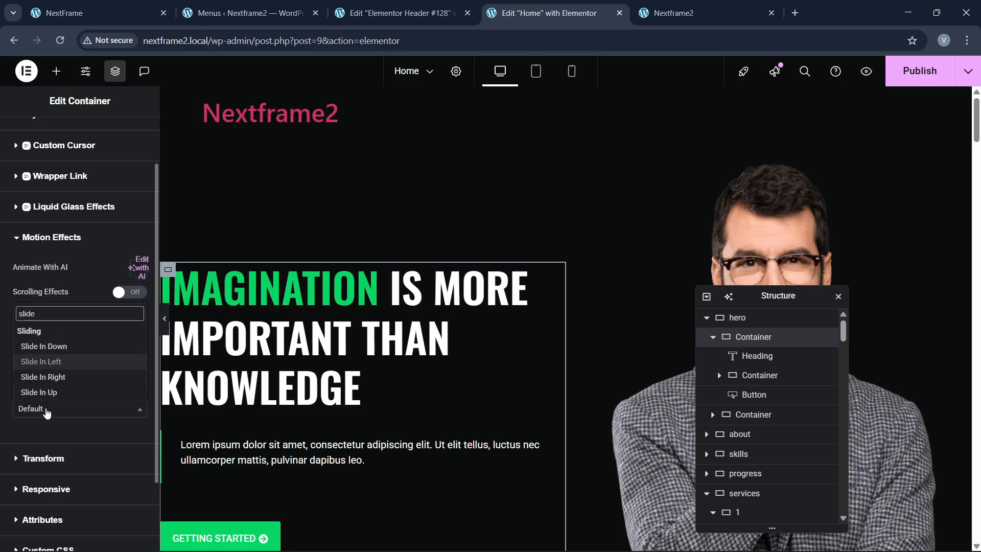
key(Return)
click(109, 436)
click(93, 482)
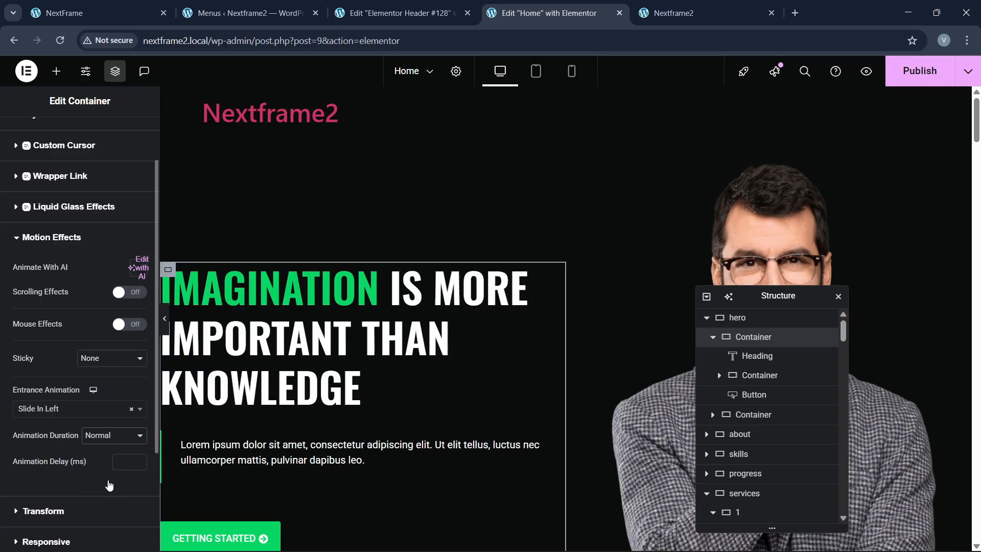
click(122, 462)
text(20)
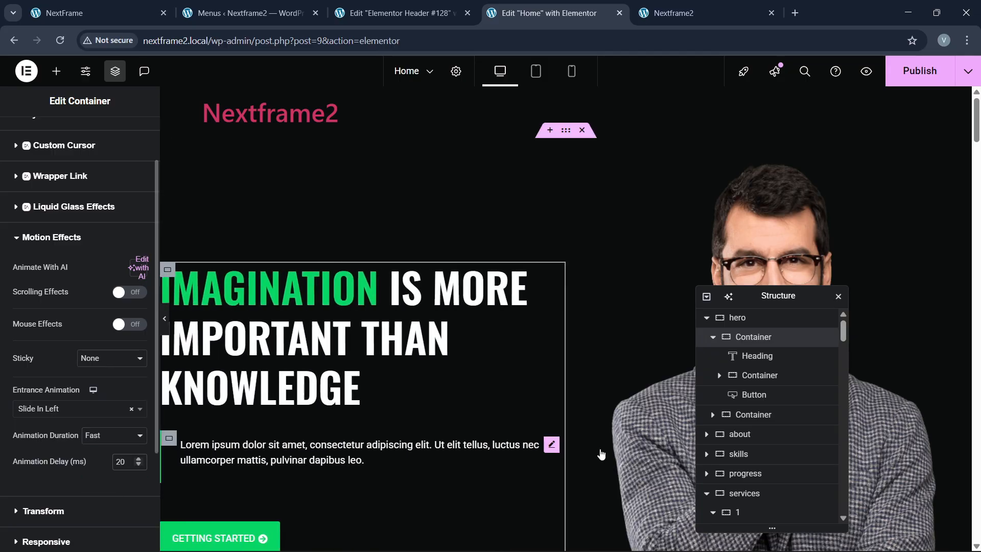
key(BackSpace)
key(BackSpace)
text(50)
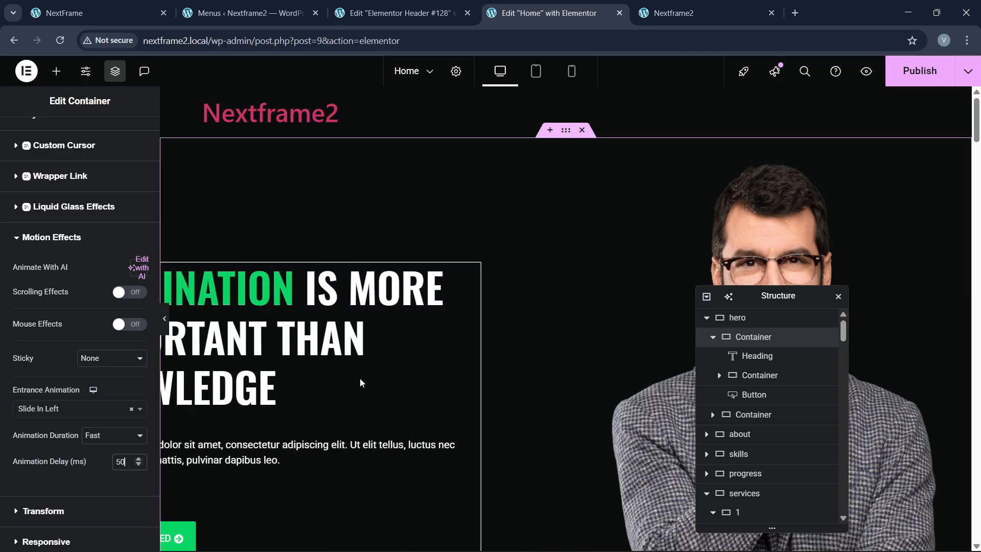
click(713, 337)
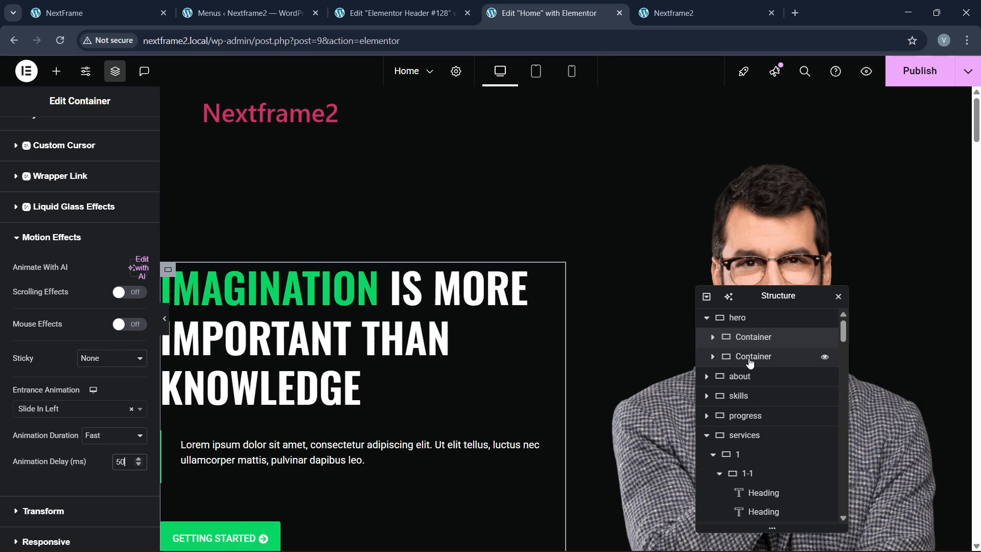
click(746, 356)
Step: Expand Motion Effects in the hero portrait column's Advanced settings
scroll(33, 360, down, 3)
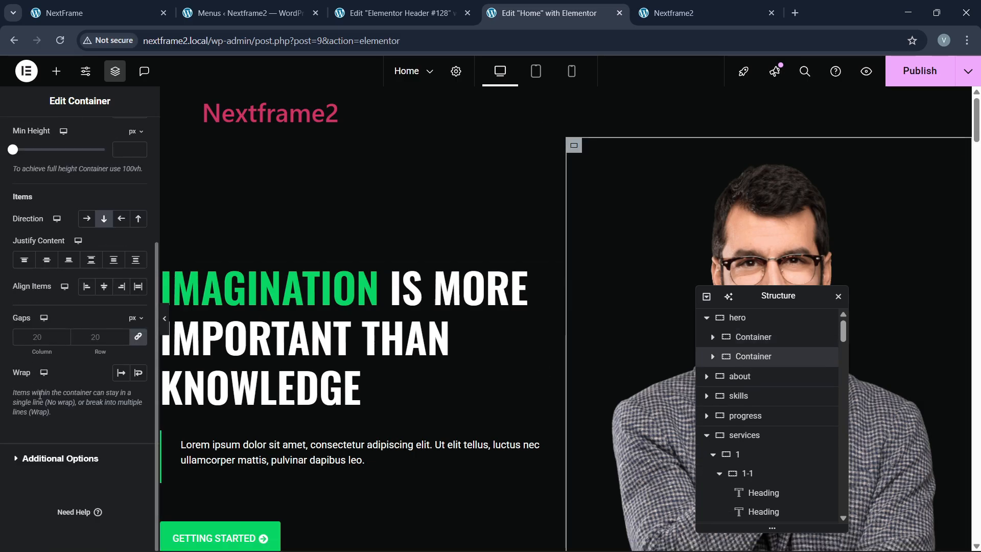
scroll(62, 376, up, 4)
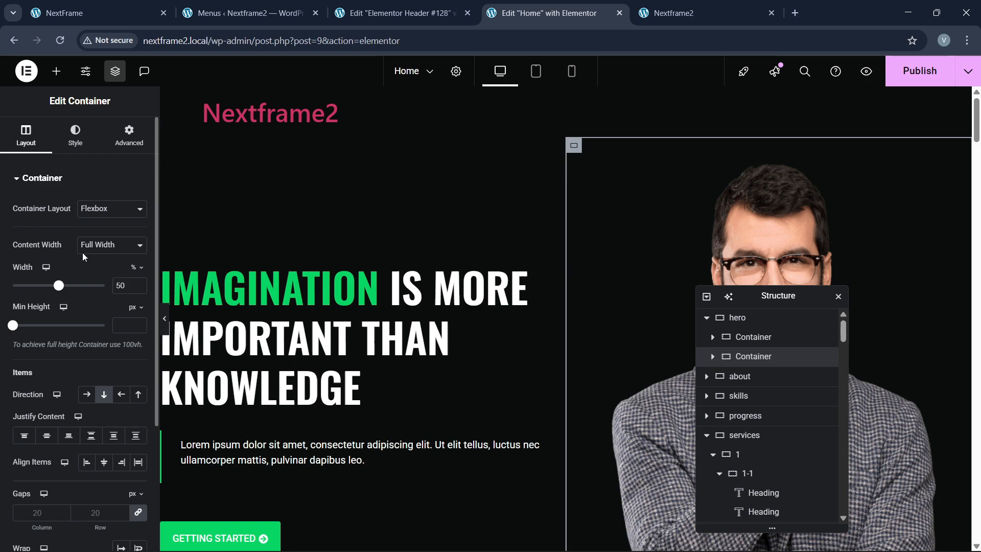
click(129, 135)
scroll(64, 345, down, 7)
click(63, 343)
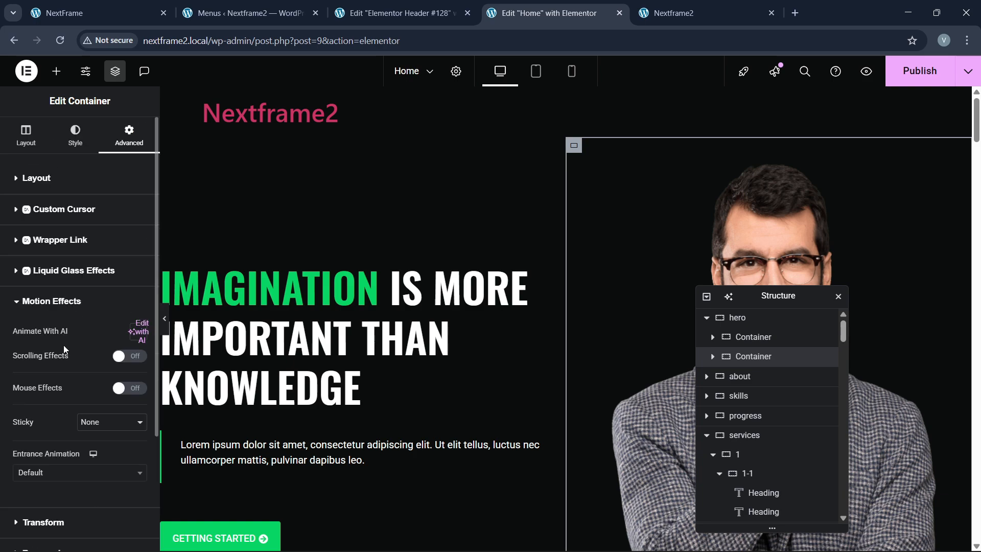
scroll(64, 345, down, 2)
Step: Set the portrait column's entrance to Slide In Right, Fast, with a 100 ms delay
click(63, 345)
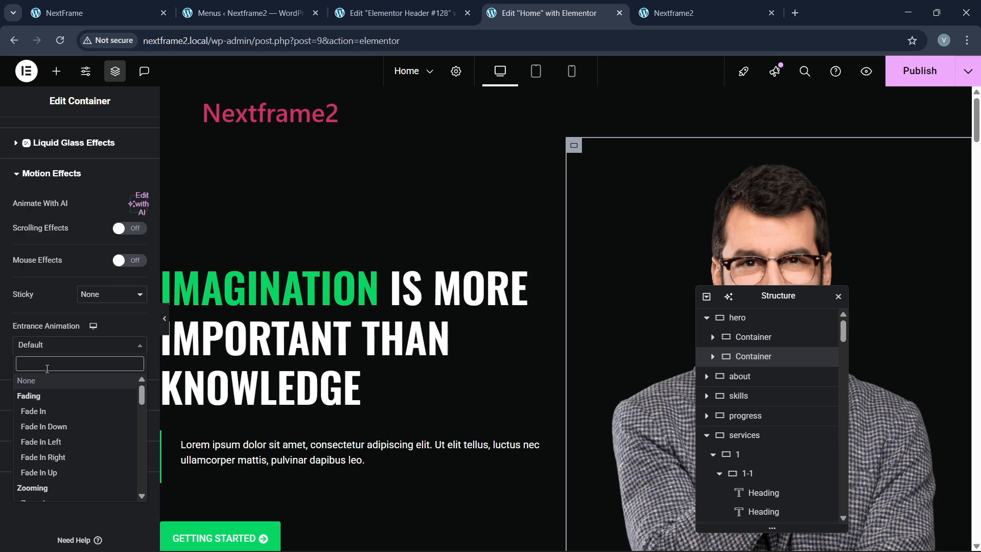
text(slide)
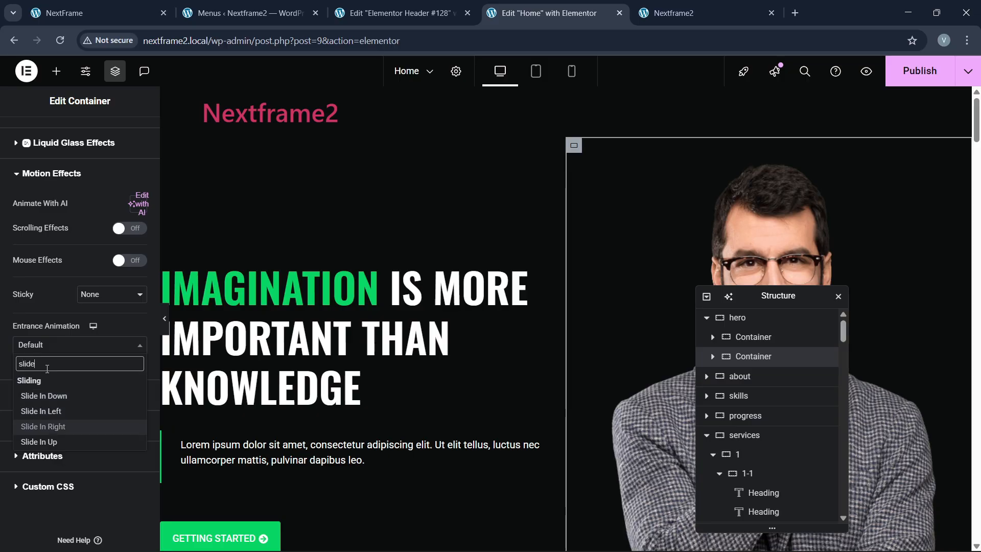
click(42, 427)
click(97, 378)
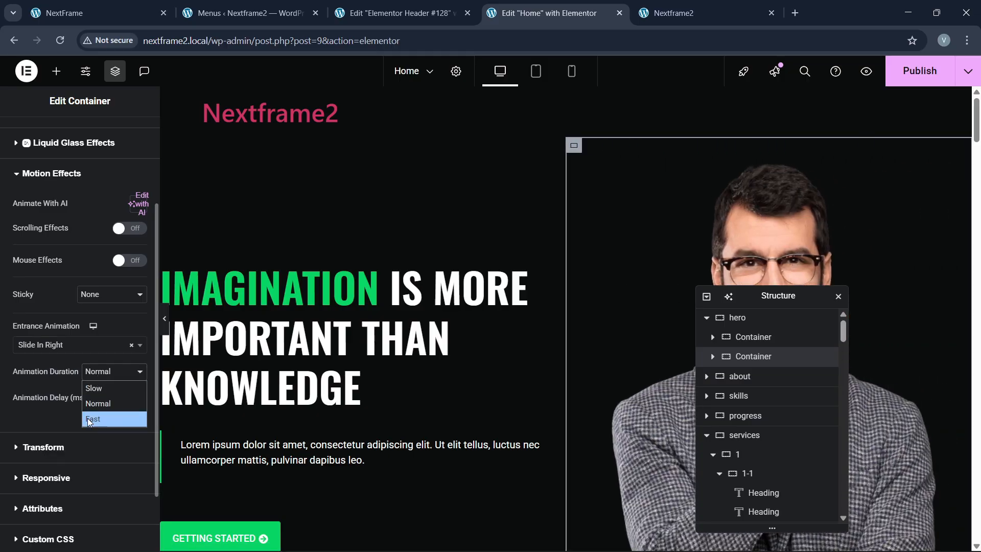
click(93, 419)
click(134, 391)
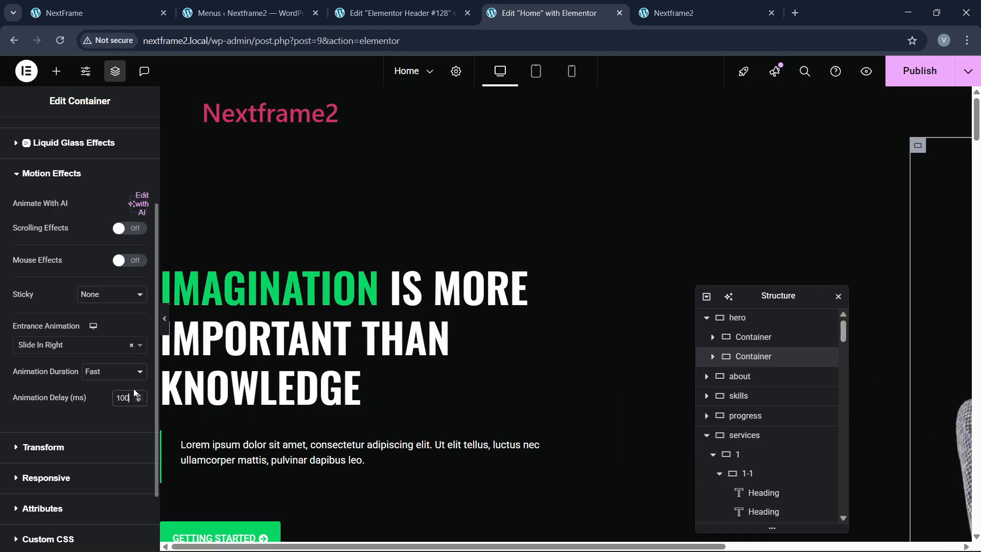
scroll(526, 324, down, 6)
scroll(475, 307, down, 4)
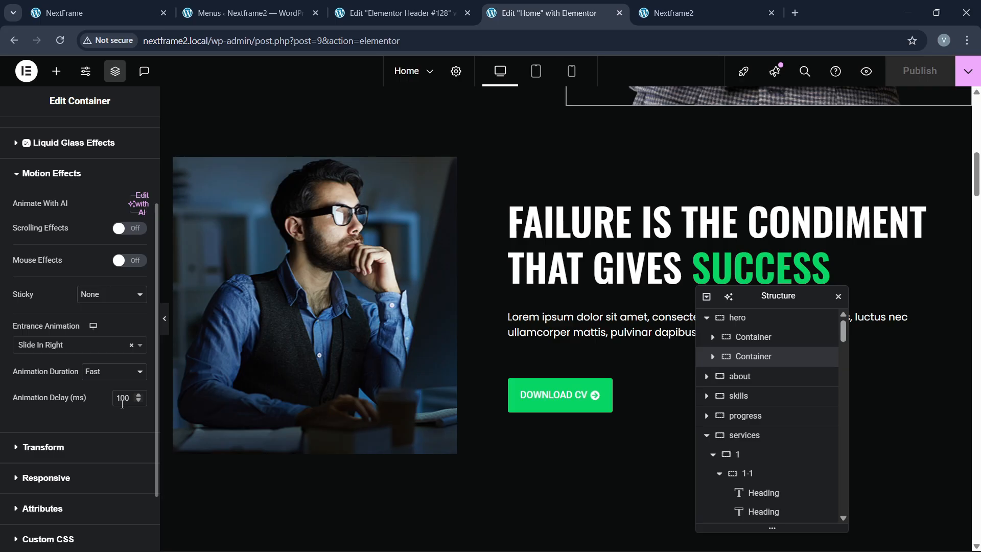
Step: Reload the live Nextframe2 homepage and scroll to check the new hero animations
click(705, 13)
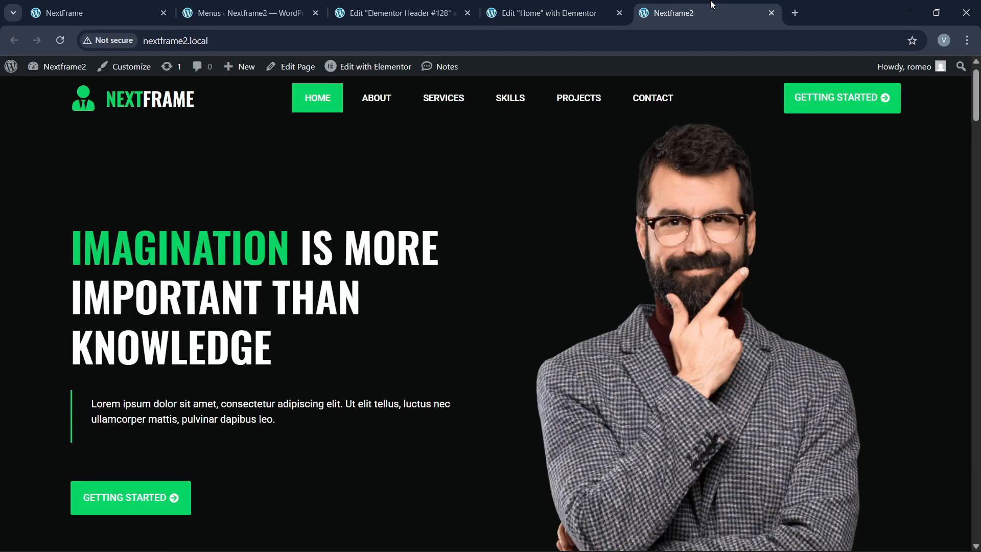
click(232, 41)
key(Return)
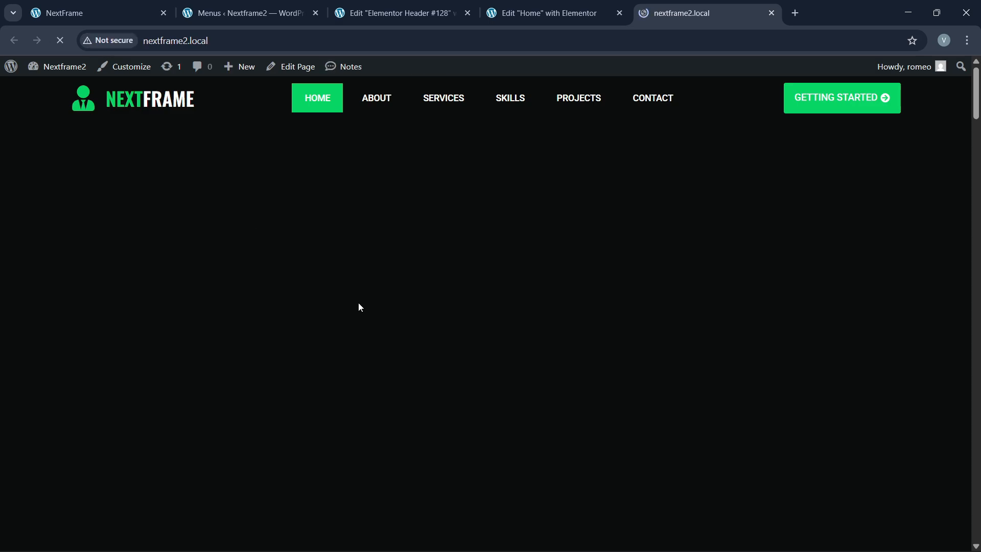
scroll(361, 326, down, 3)
scroll(362, 331, down, 4)
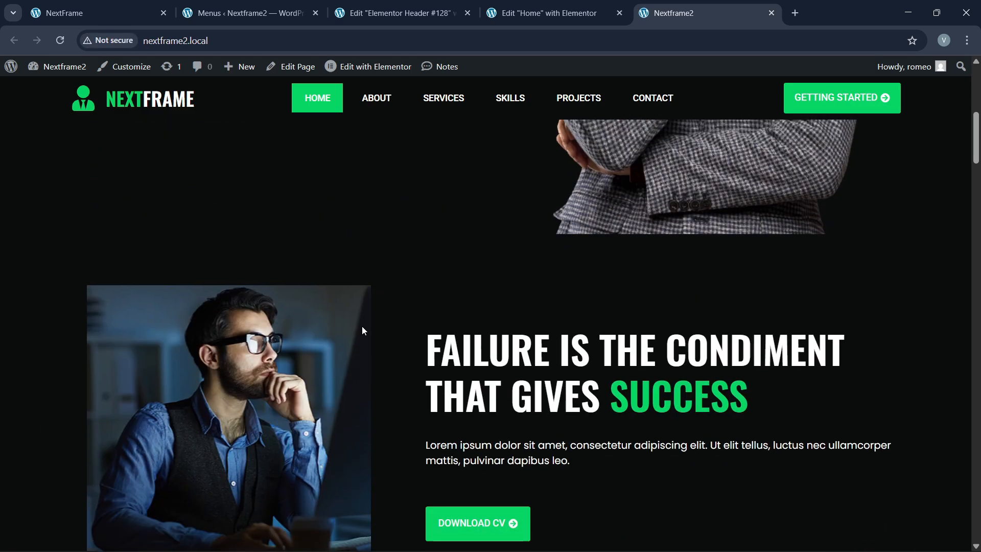
scroll(362, 330, up, 2)
Step: Preview the Home page at mobile width, then reload the editor so the NEXTFRAME header appears
click(545, 12)
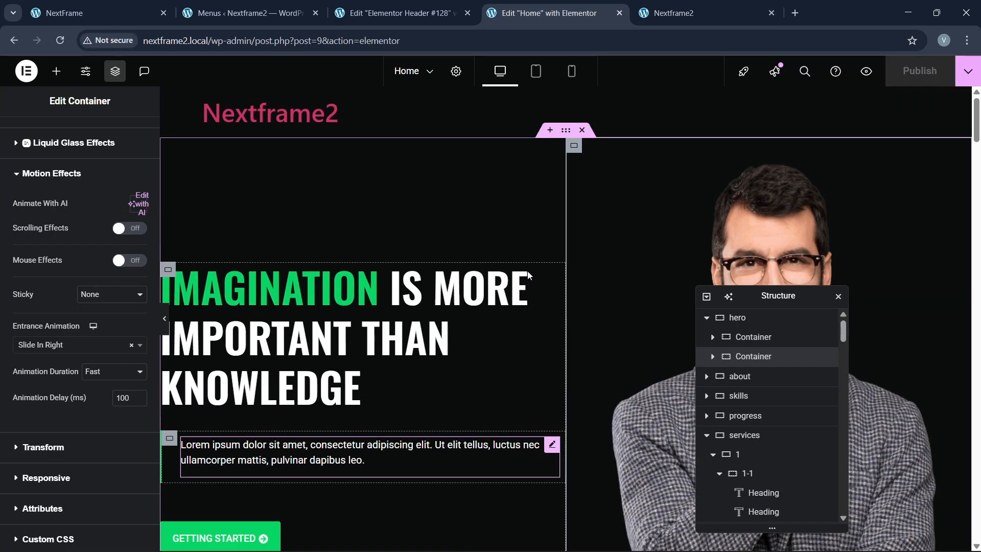
click(572, 71)
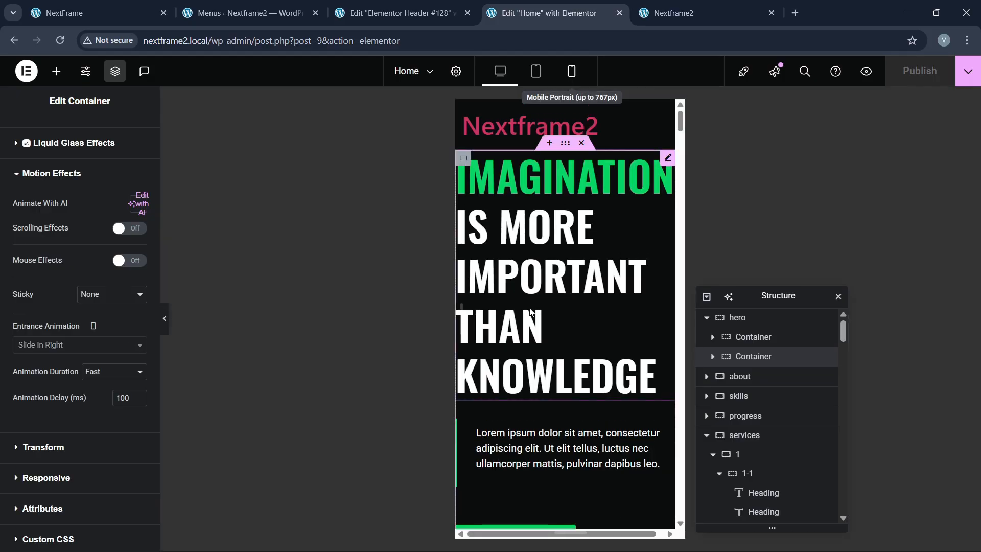
scroll(534, 356, down, 5)
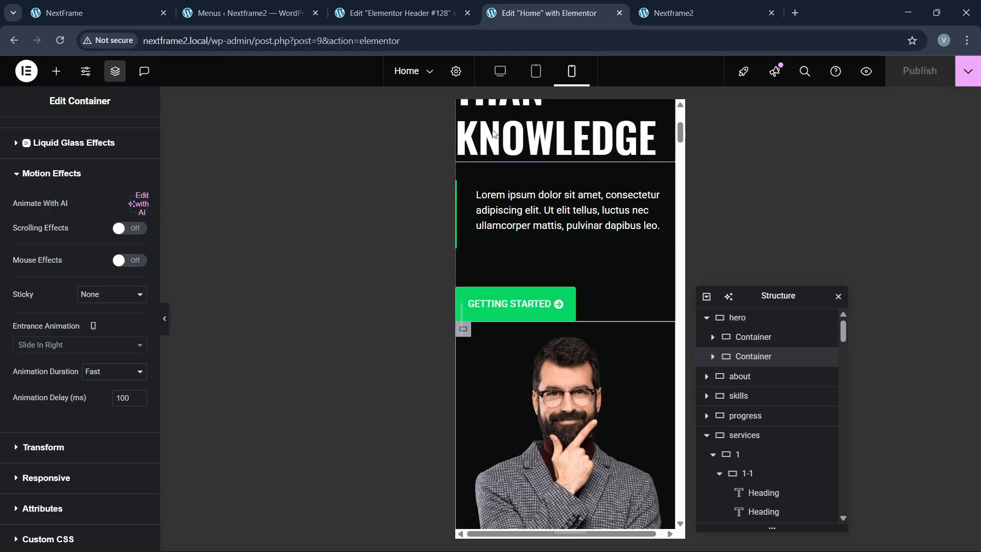
click(501, 74)
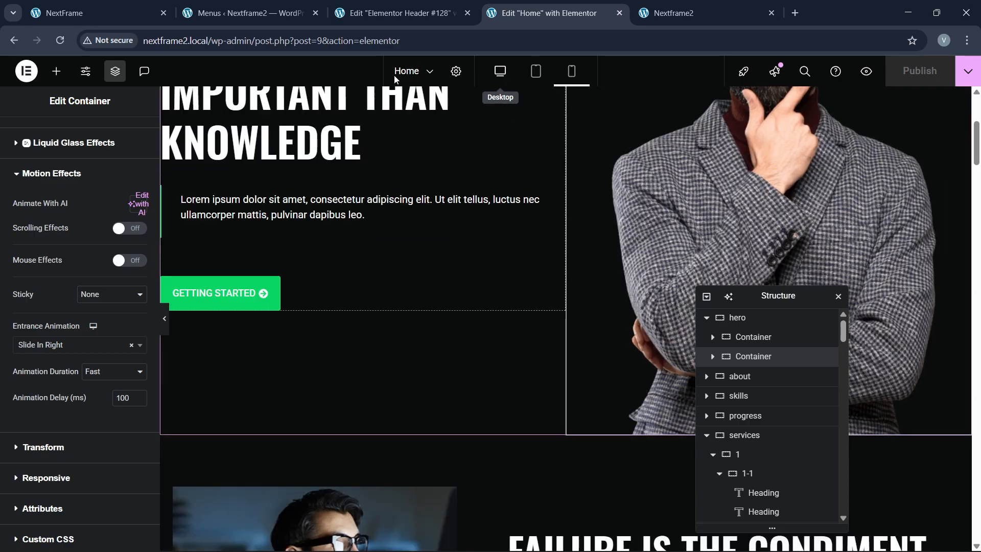
scroll(425, 222, up, 5)
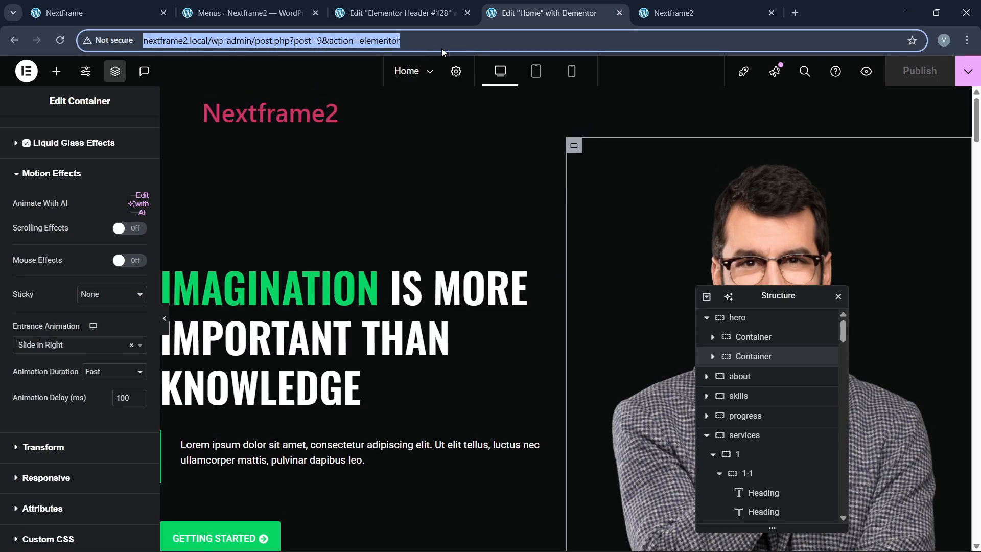
key(Return)
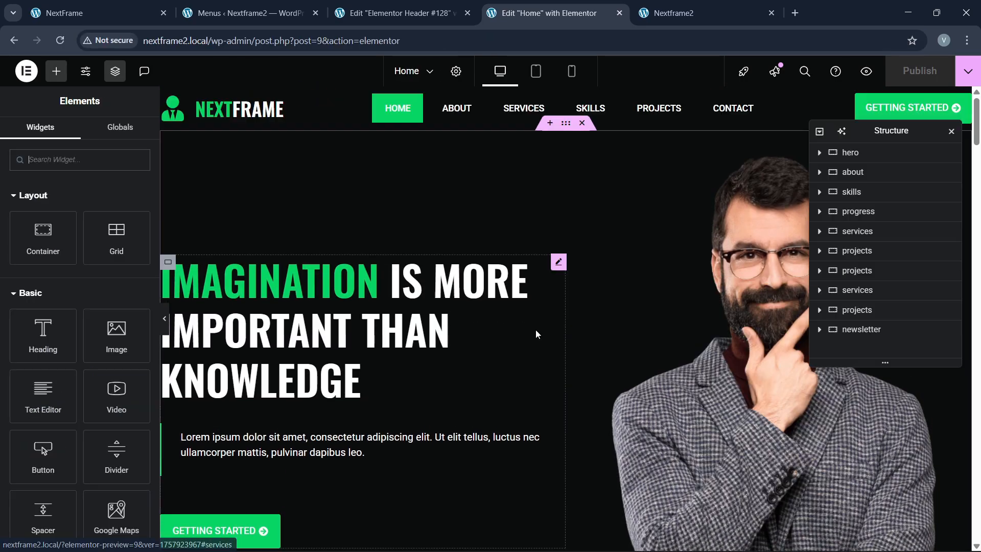
scroll(536, 334, down, 5)
scroll(536, 334, up, 5)
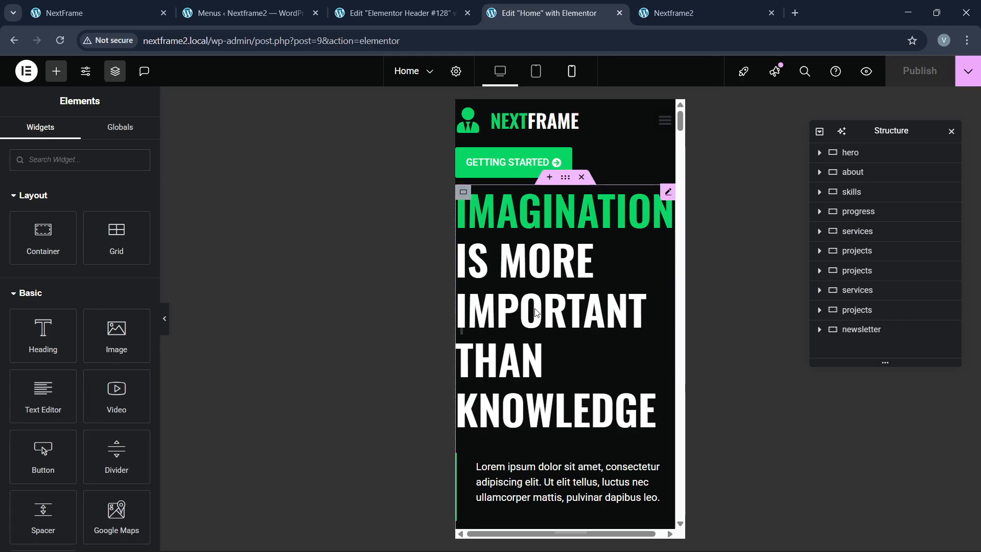
Step: Set the hero heading's mobile font size to 40 px
click(588, 201)
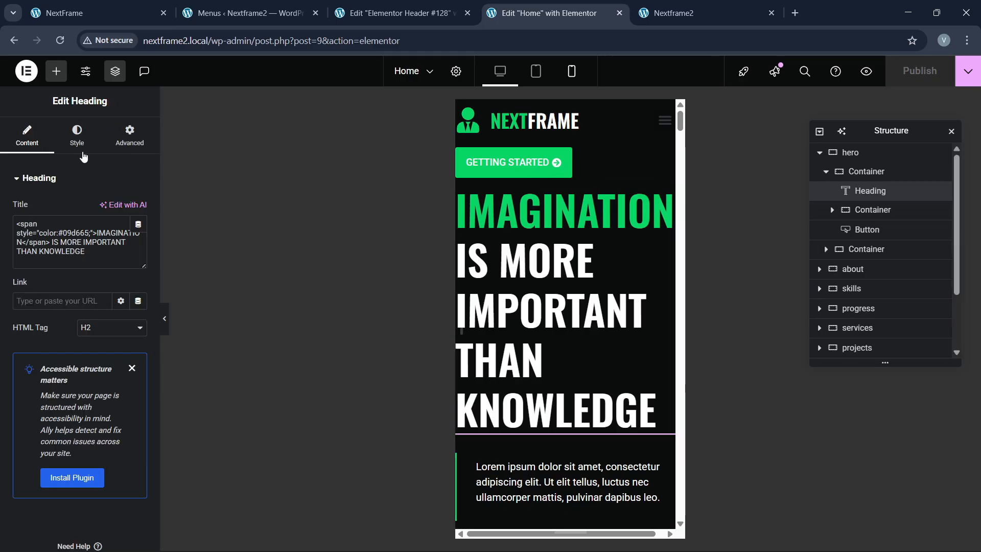
click(77, 135)
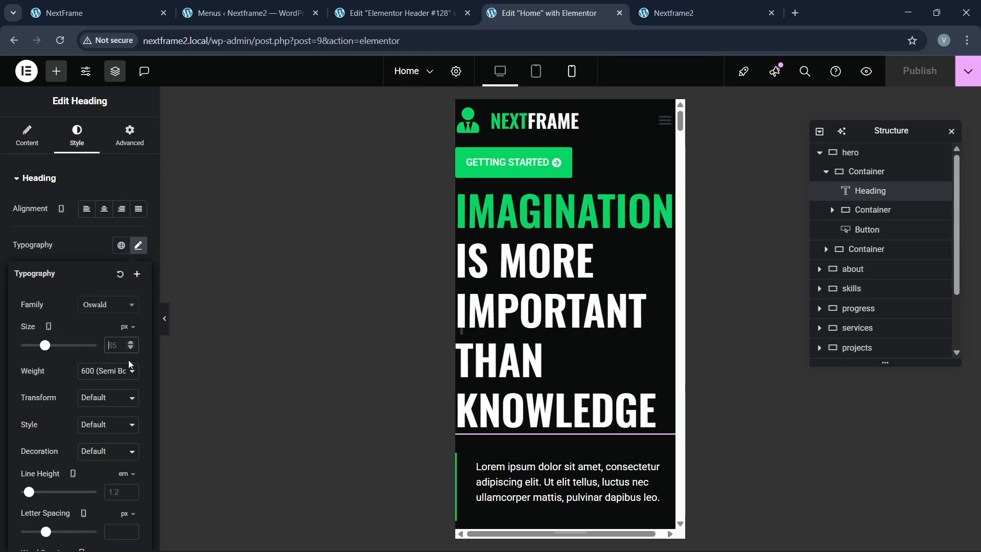
text(30)
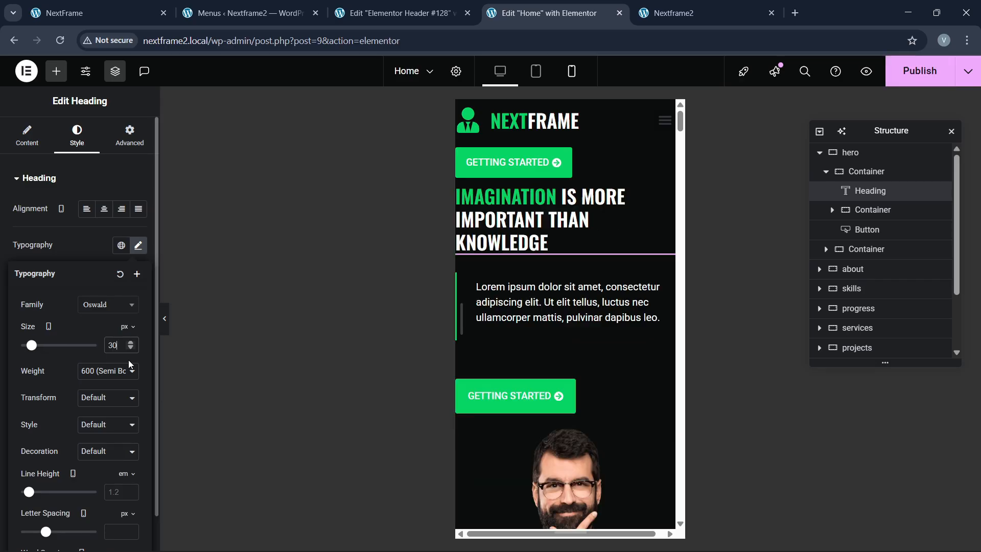
key(BackSpace)
key(BackSpace)
text(35)
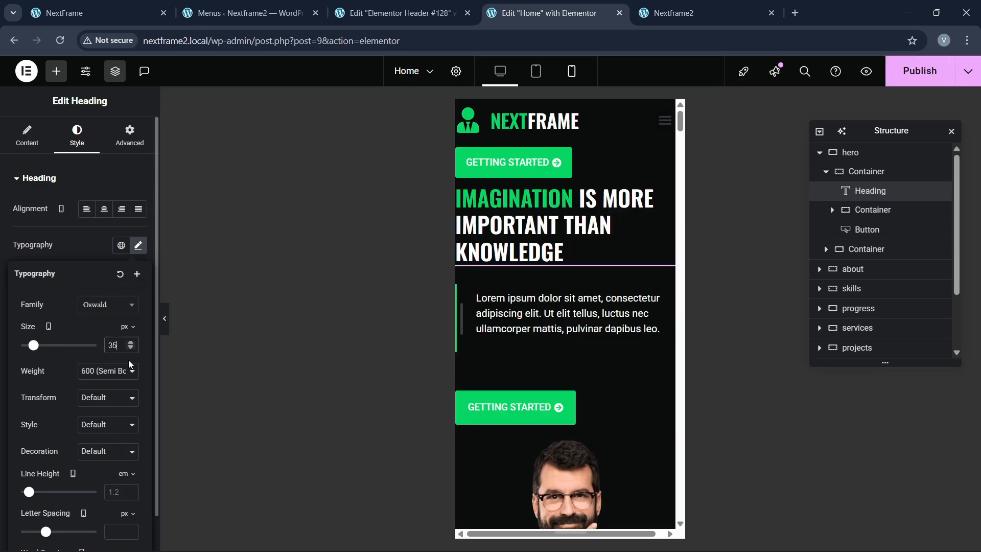
key(BackSpace)
key(BackSpace)
text(40)
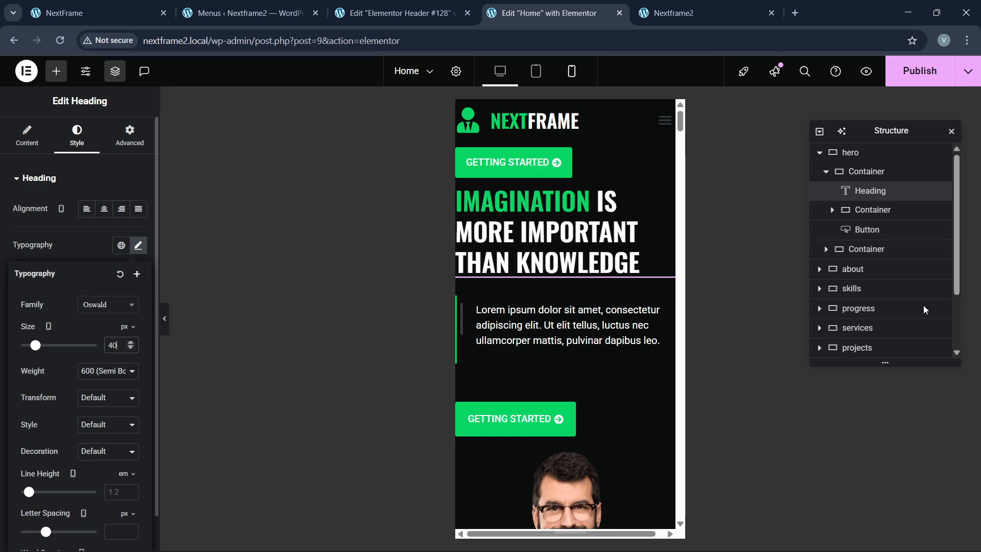
Step: Give the hero section 60/20/60 px padding on mobile
click(861, 154)
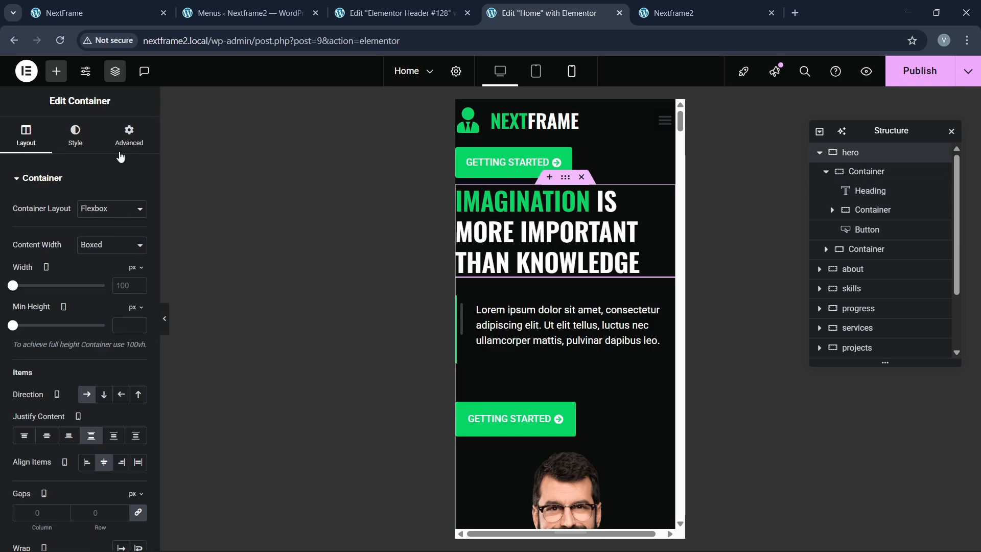
click(121, 153)
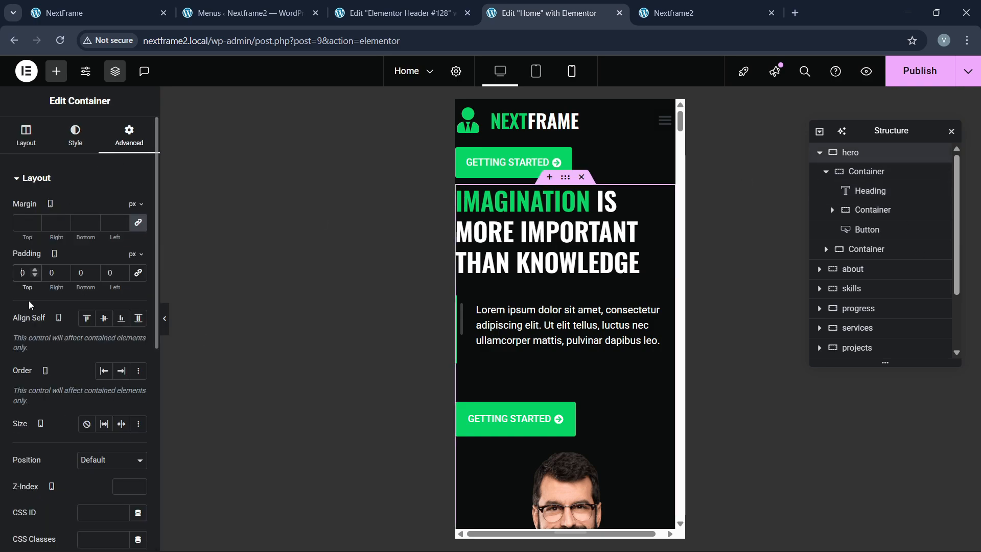
text(60)
key(Tab)
text(20)
key(Tab)
text(76)
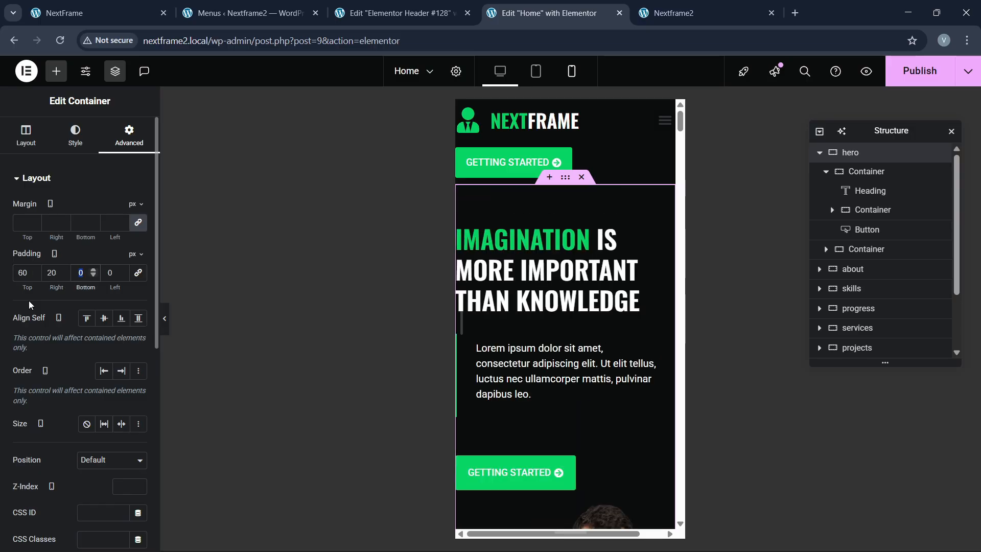
key(BackSpace)
key(BackSpace)
text(0)
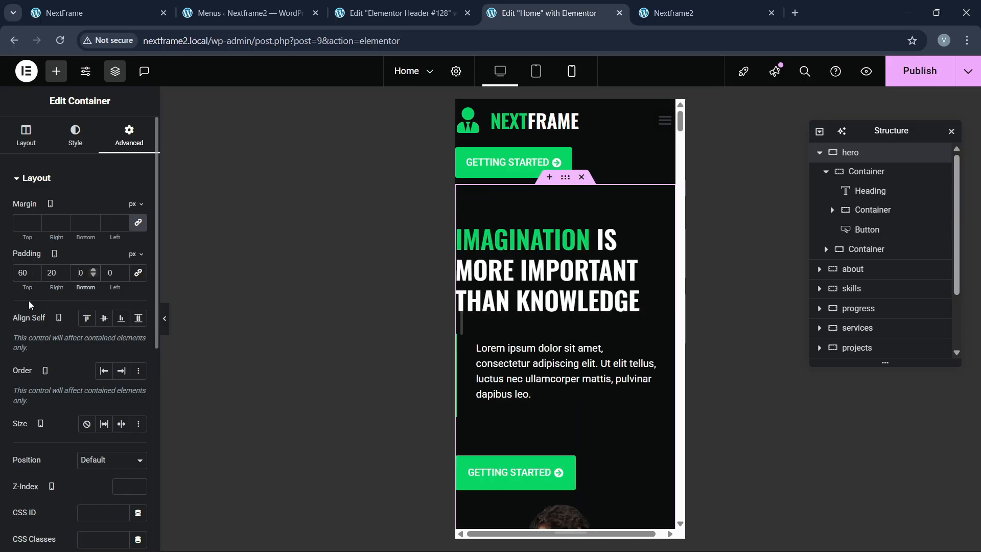
text(60)
key(Tab)
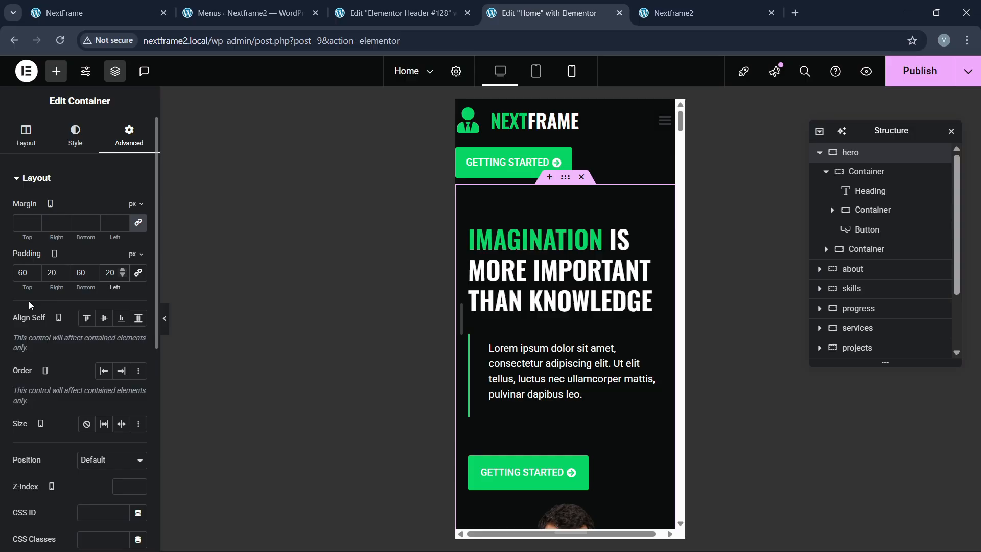
scroll(600, 415, down, 10)
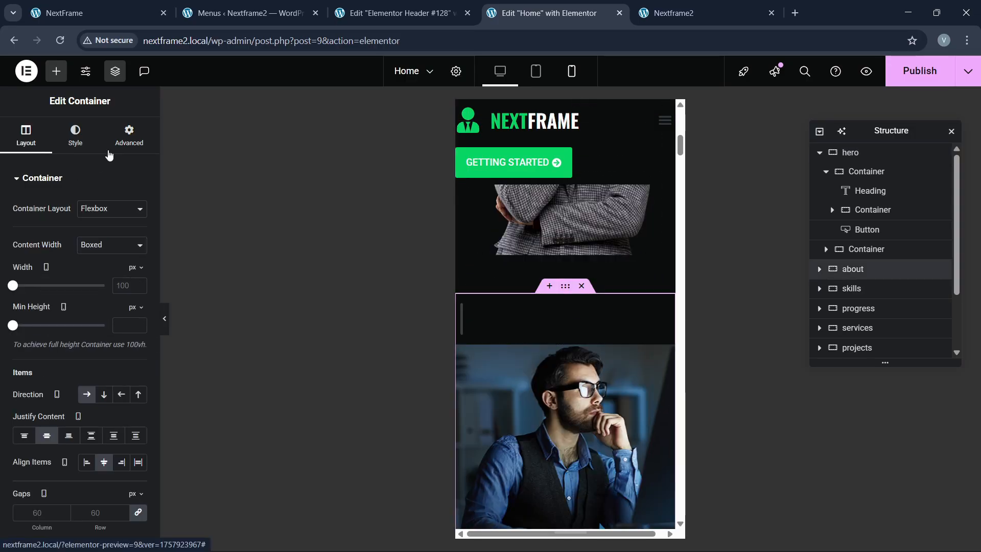
Step: Set custom 60/20 mobile padding on the about section
click(127, 140)
click(20, 273)
text(0)
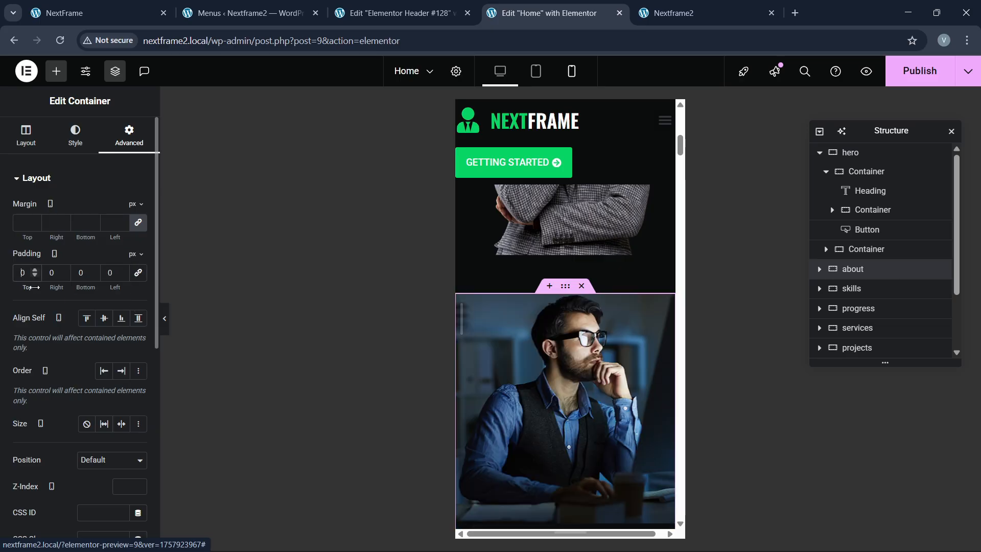
text(6)
key(Tab)
text(20)
key(Tab)
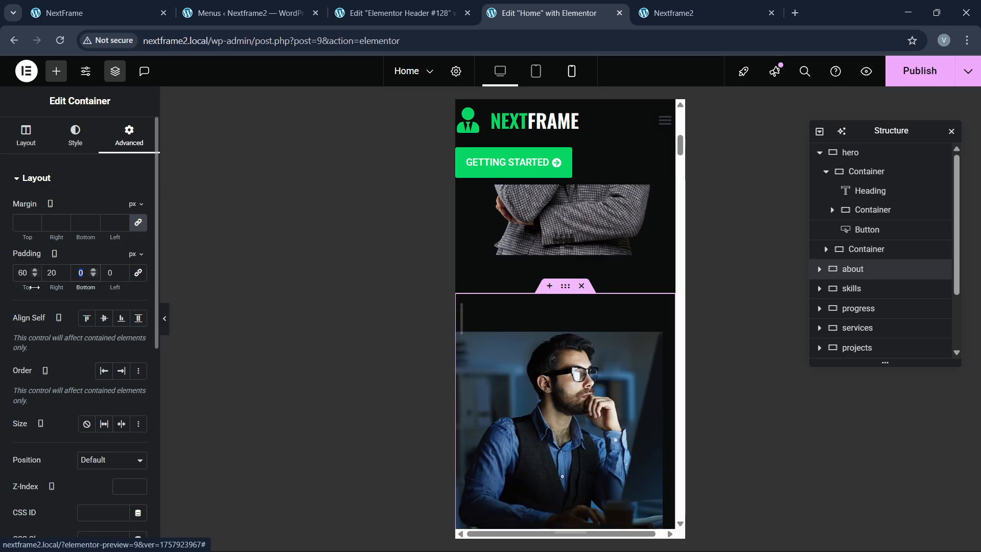
text(20)
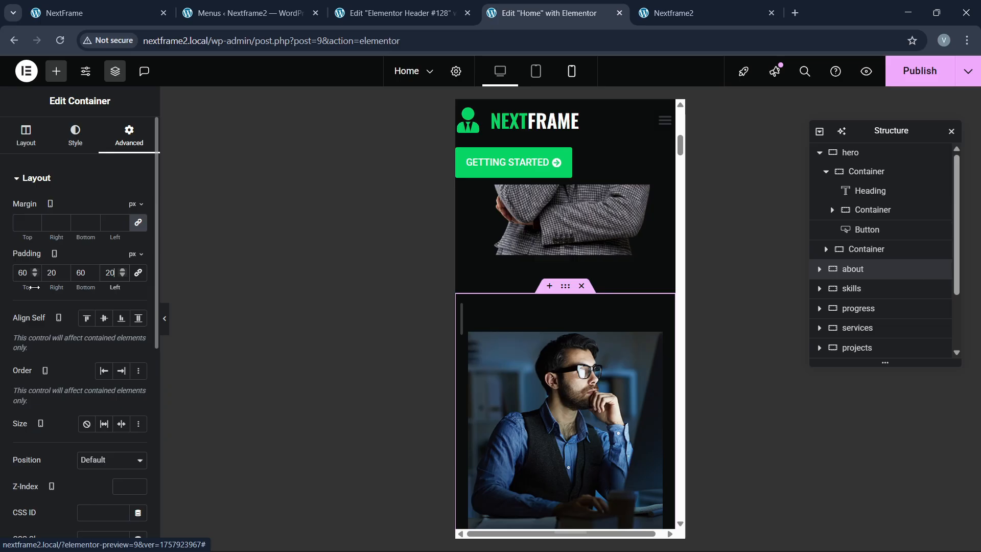
scroll(565, 368, down, 6)
Step: Make the FAILURE IS THE CONDIMENT heading 35 px on mobile
click(565, 368)
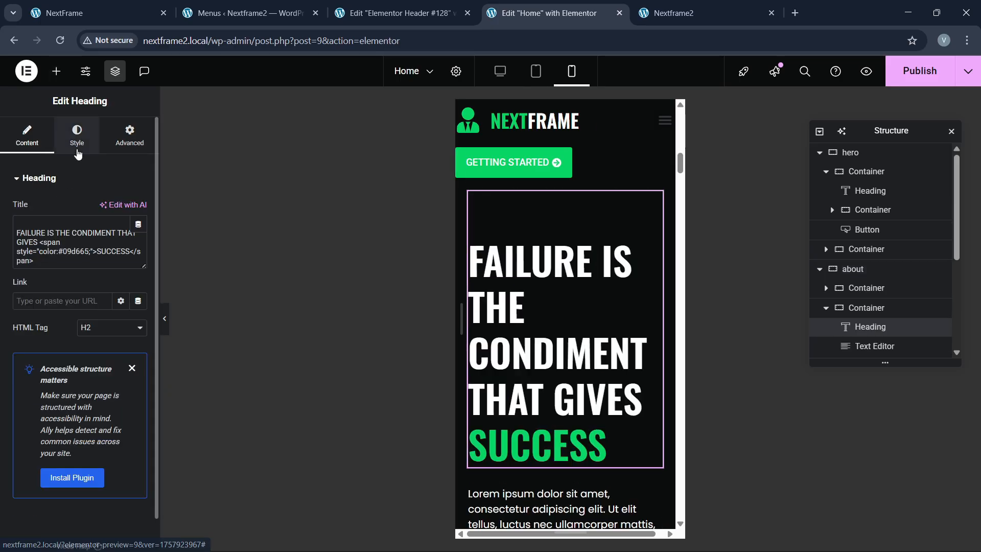
click(77, 148)
click(136, 246)
click(115, 350)
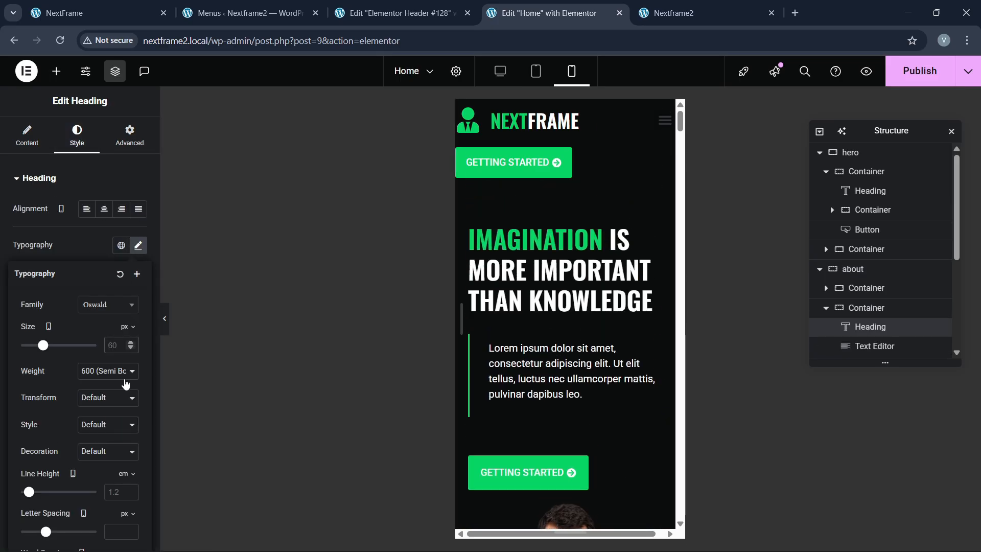
text(40)
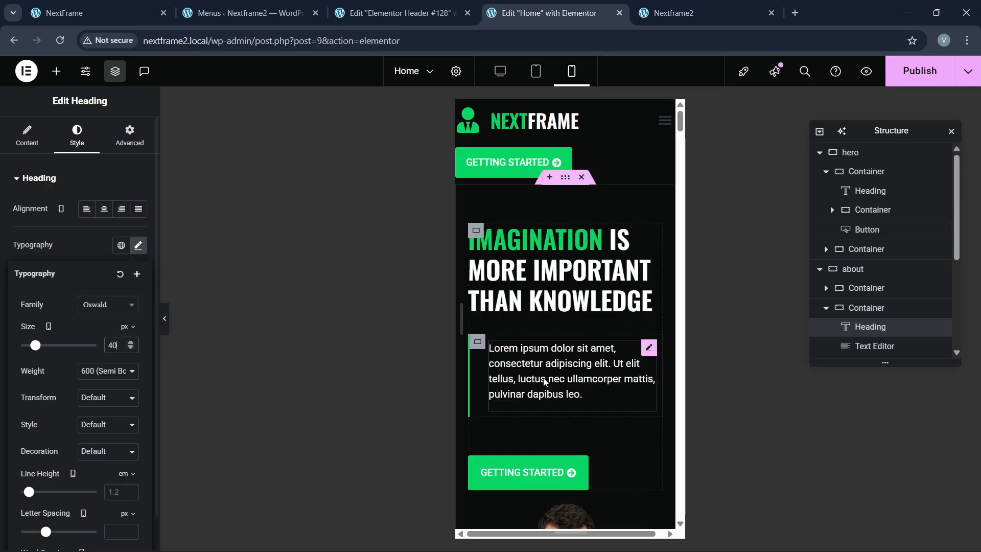
scroll(588, 384, down, 8)
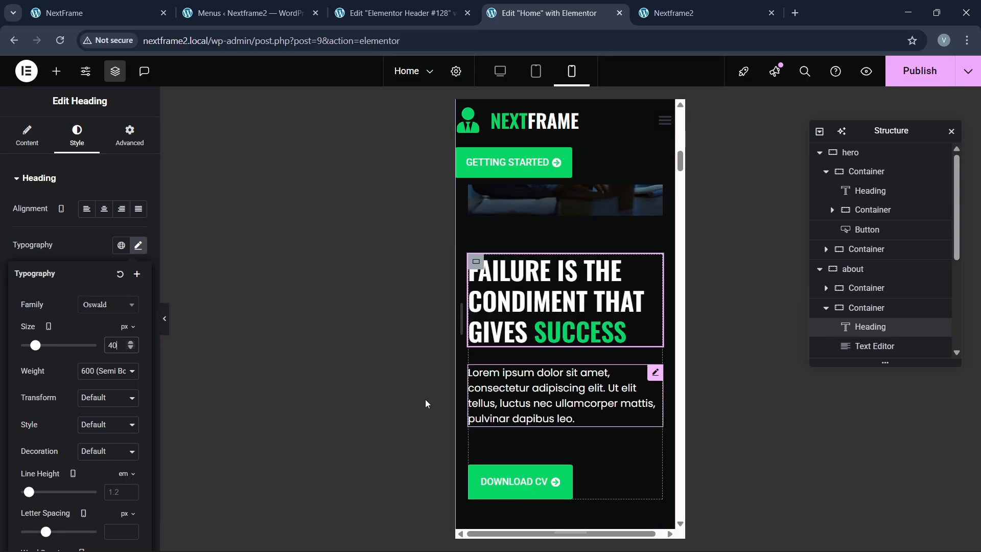
key(BackSpace)
key(BackSpace)
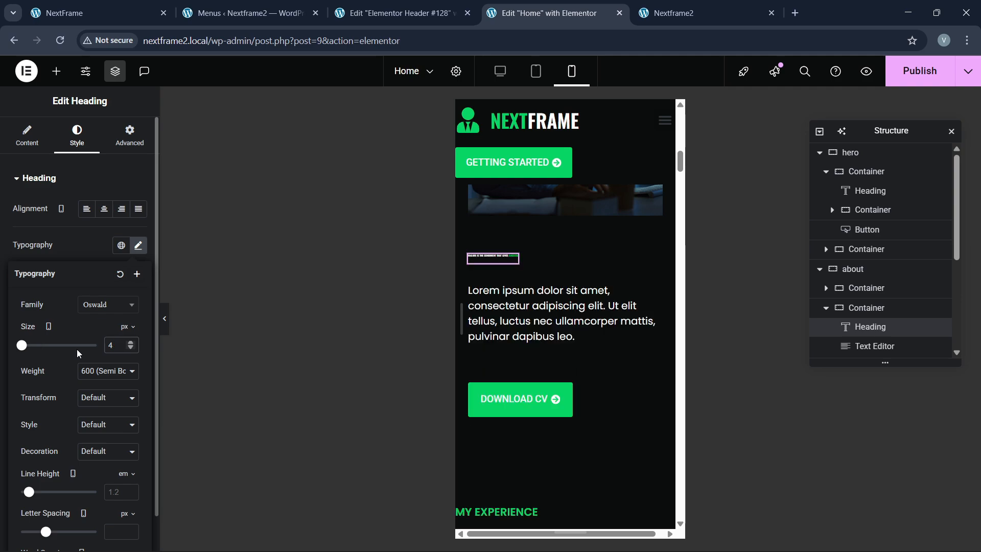
text(35)
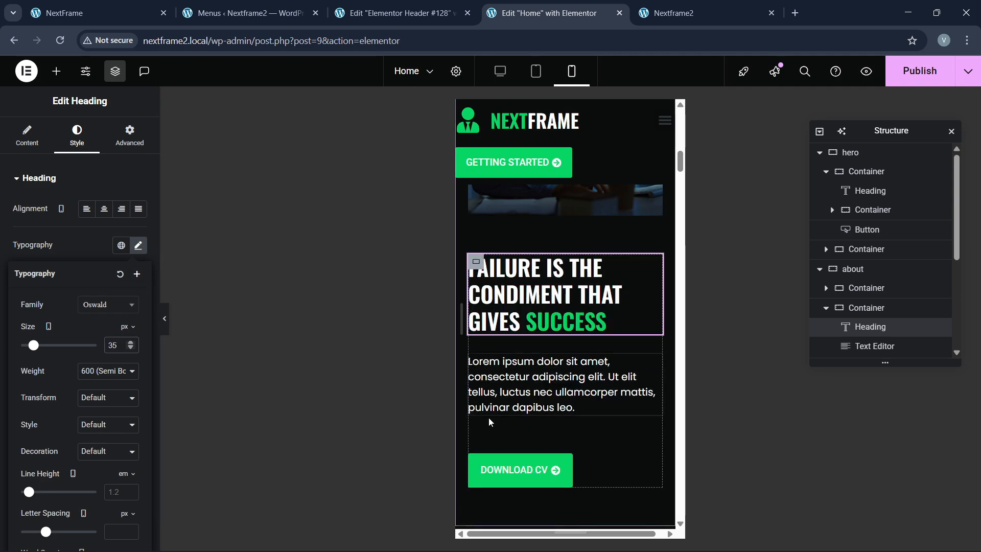
scroll(506, 414, down, 8)
scroll(560, 298, up, 3)
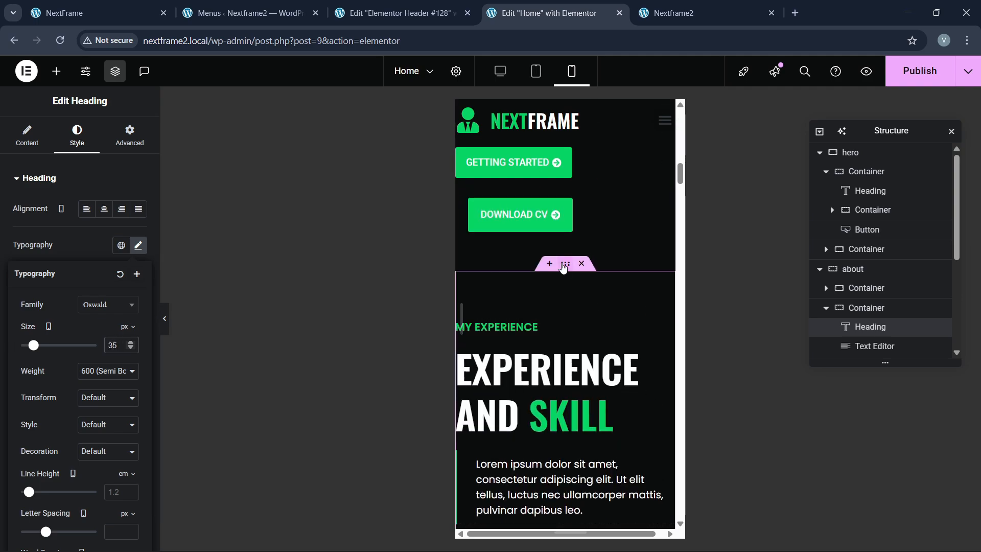
Step: Unlink the skills section's padding and set its top padding to 60 px
click(565, 264)
click(129, 136)
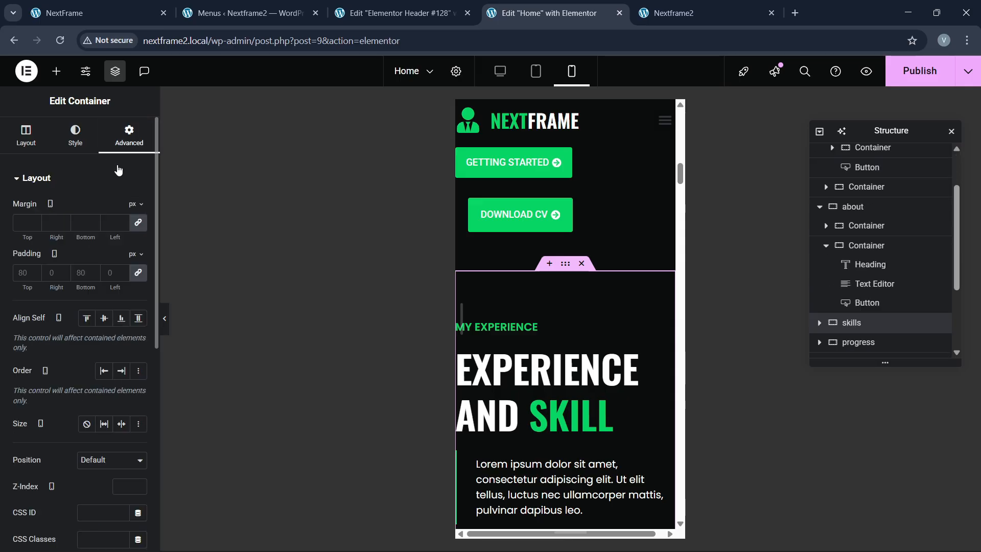
click(138, 272)
text(60)
key(Tab)
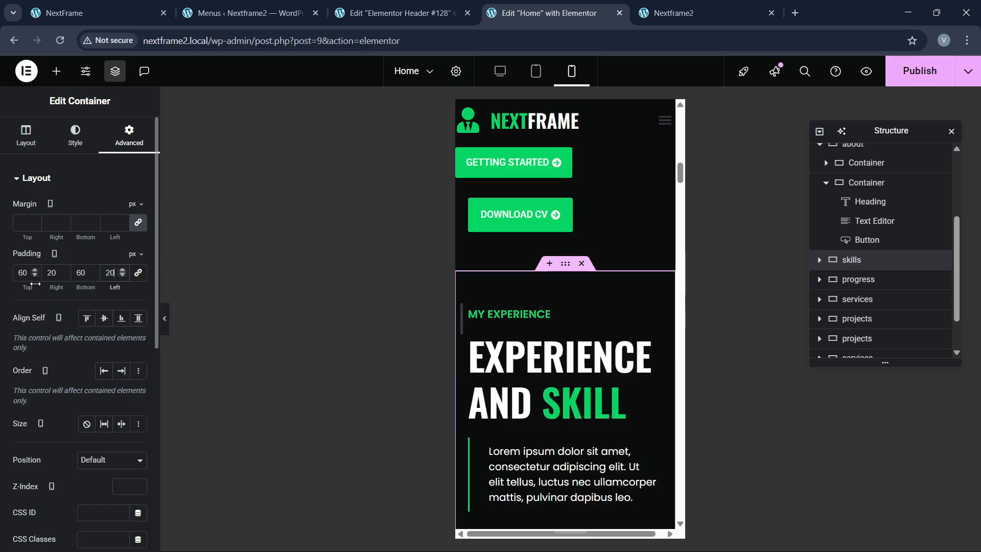
Step: Finish the skills padding with 20, then size the EXPERIENCE AND SKILL heading to 35 px
text(20)
click(654, 341)
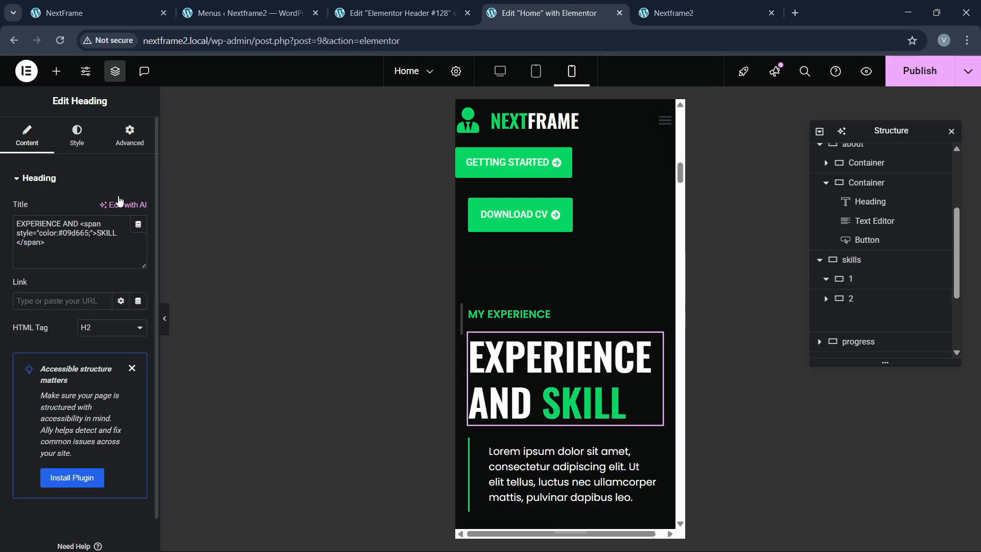
click(77, 134)
click(138, 245)
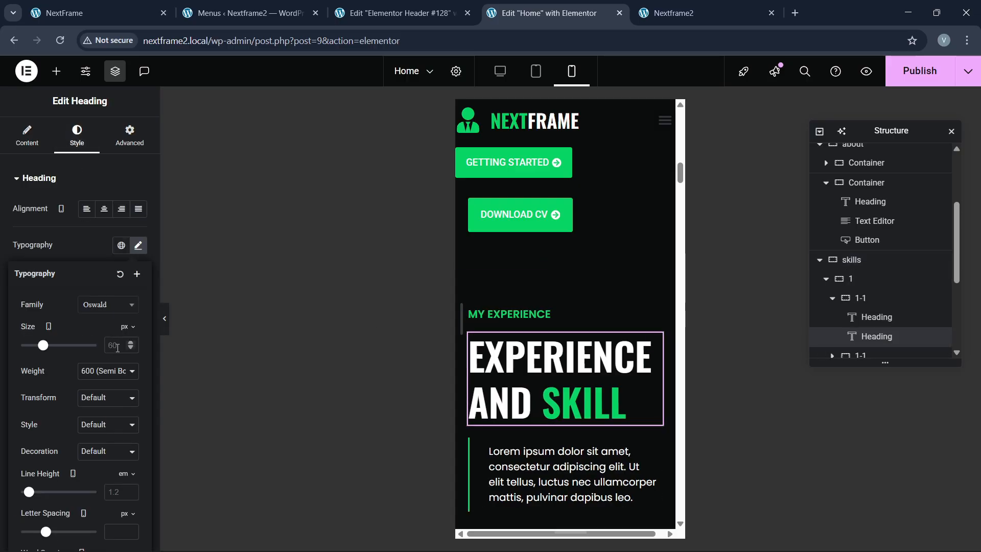
text(35)
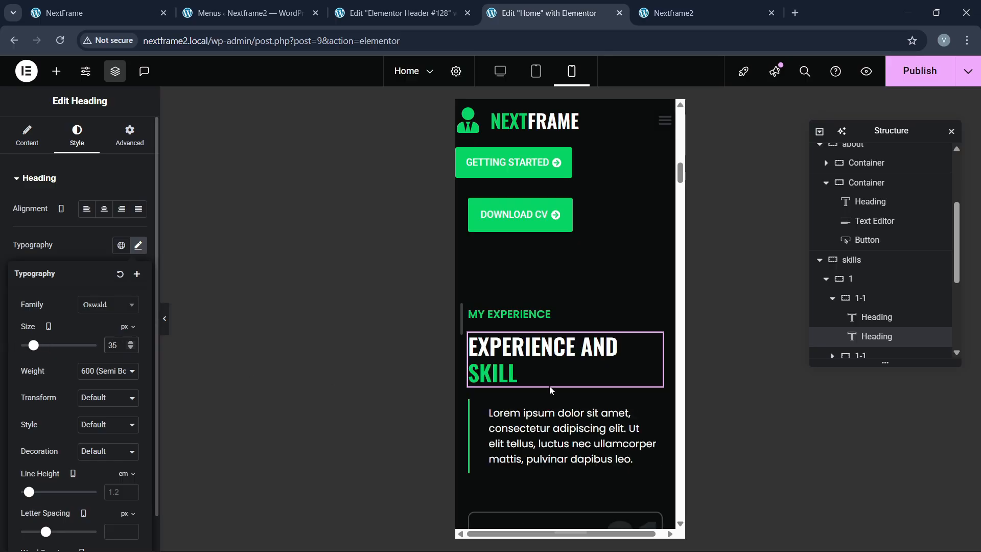
scroll(550, 387, down, 8)
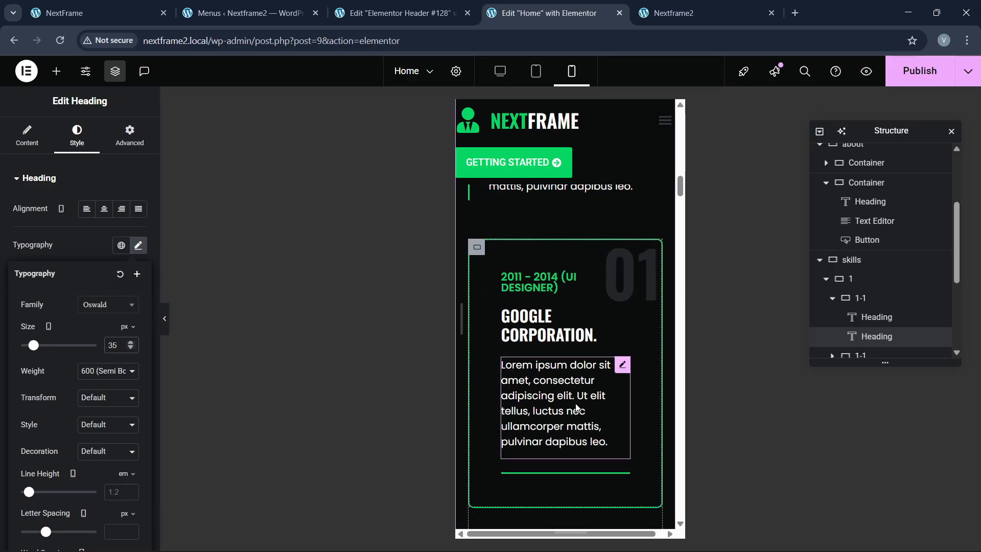
scroll(576, 405, up, 10)
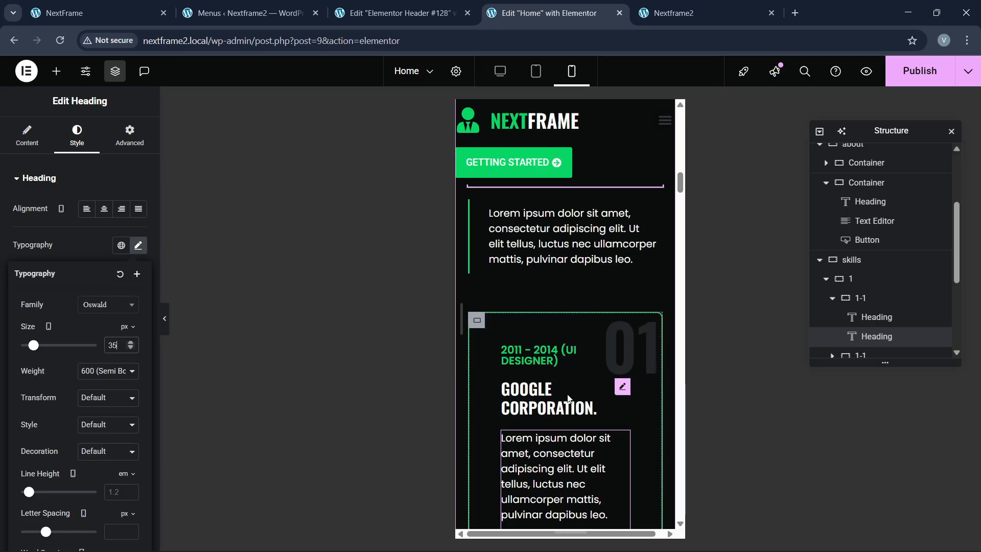
Step: Set experience card 01's mobile padding to 40 px
click(477, 328)
click(130, 135)
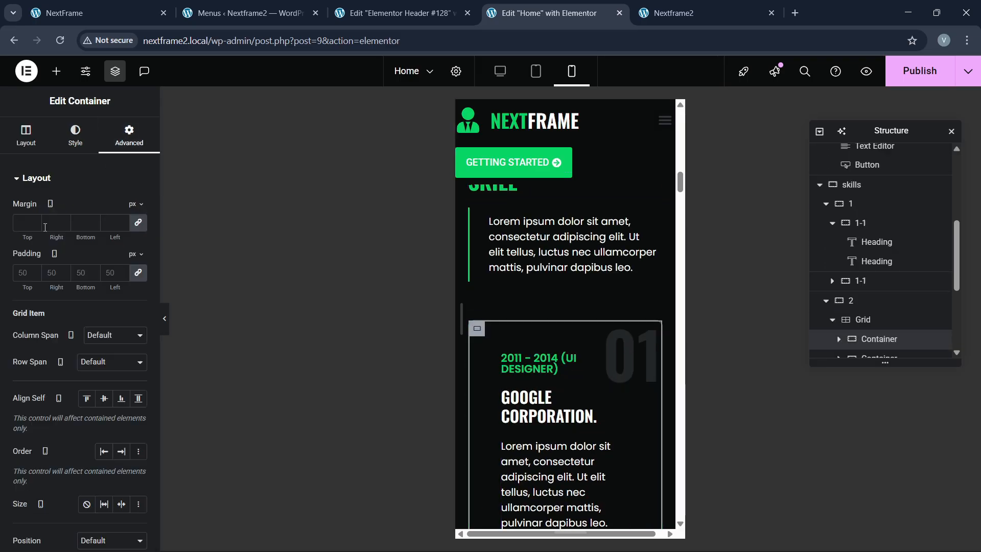
text(30)
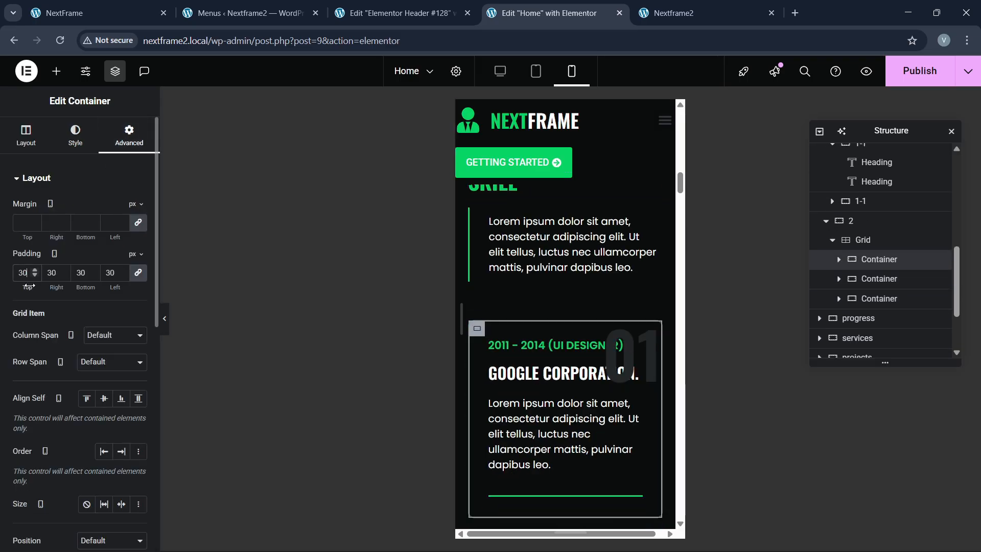
key(BackSpace)
key(BackSpace)
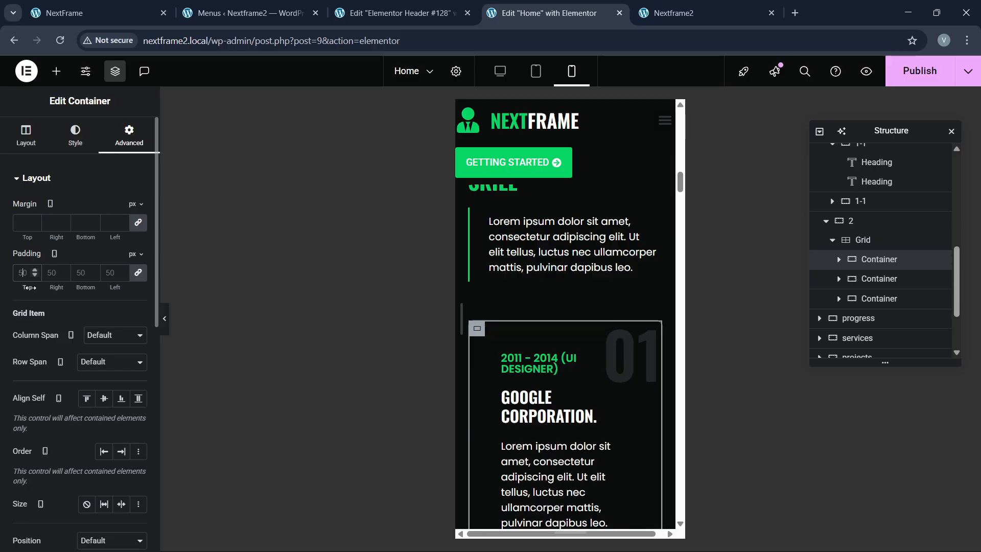
text(40)
scroll(566, 387, down, 4)
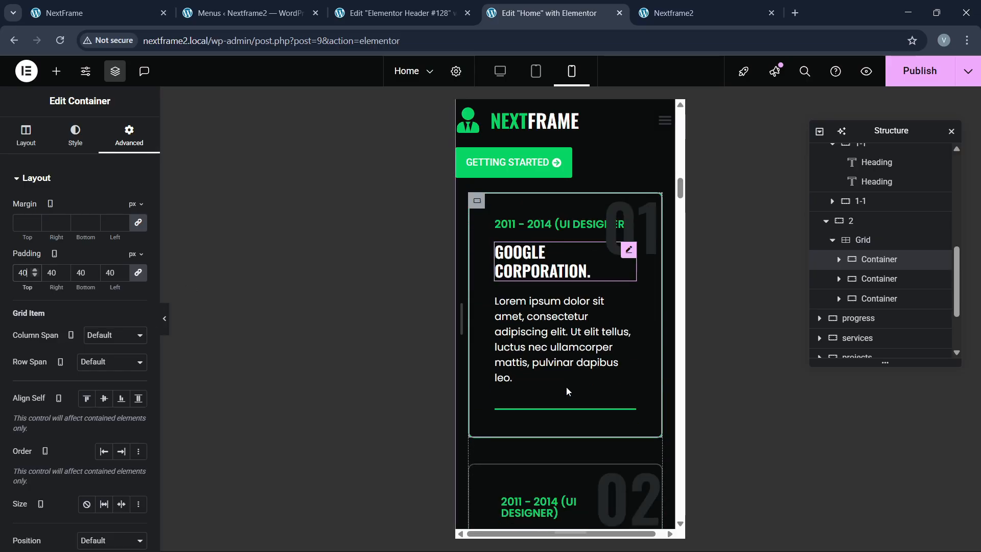
Step: Set cards 02 and 03 to 40 px padding as well
click(476, 346)
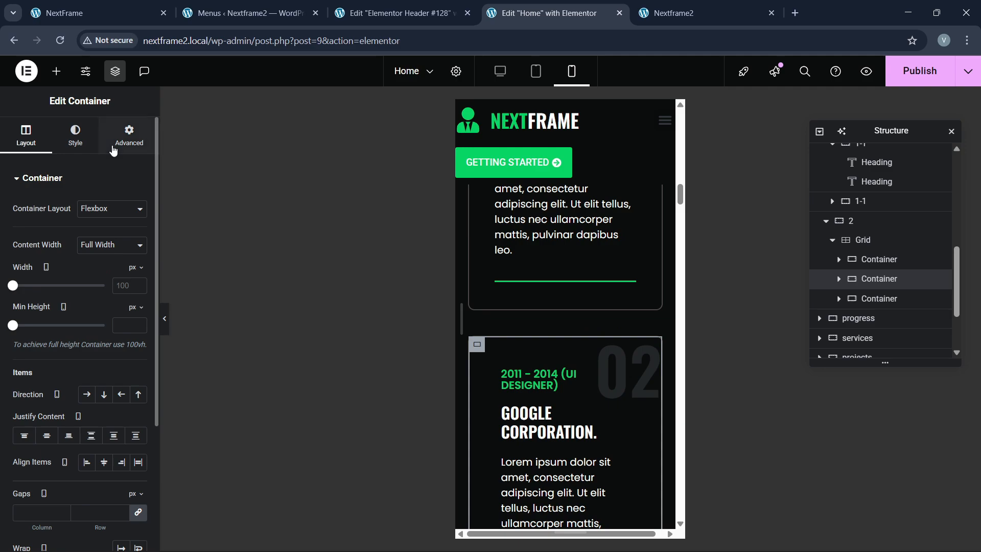
click(114, 148)
click(23, 273)
text(40)
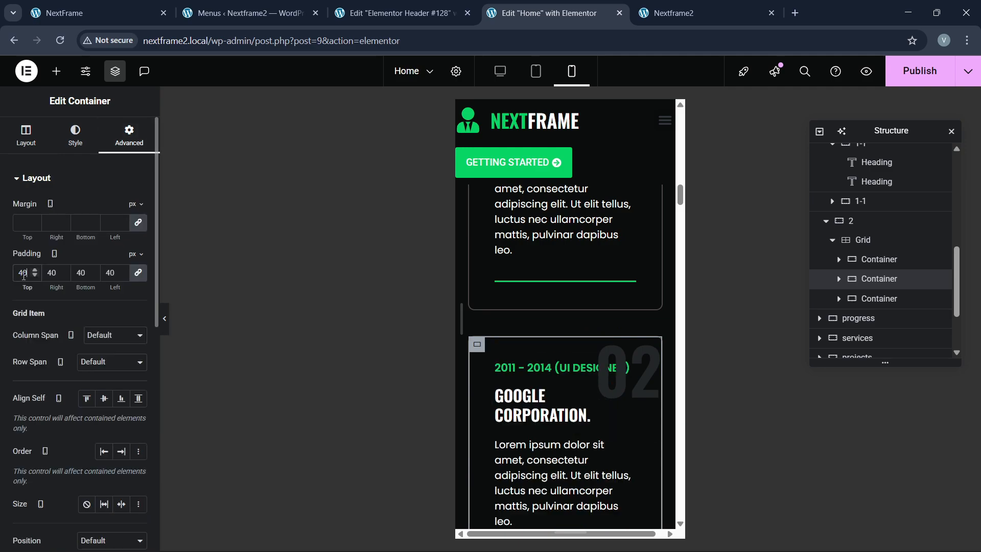
scroll(499, 358, down, 5)
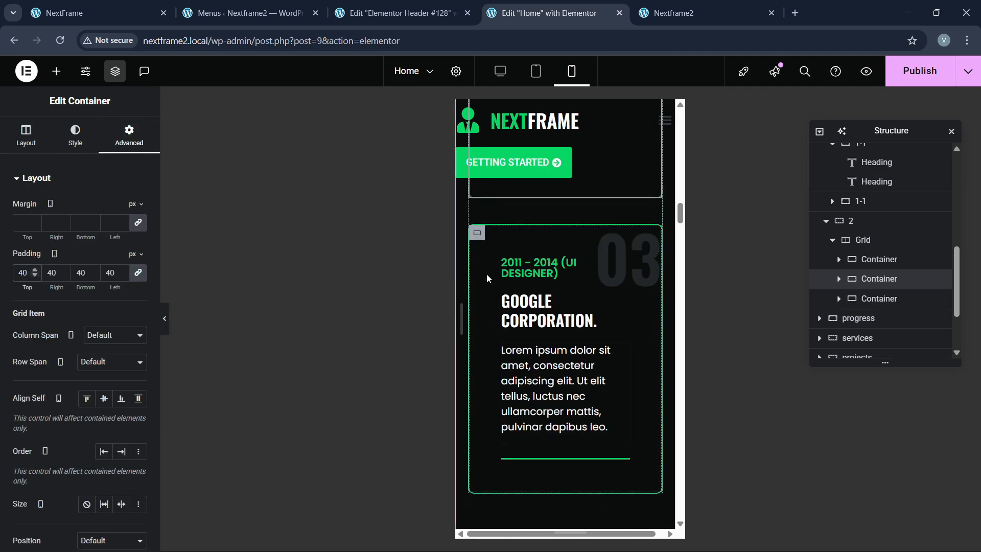
click(478, 233)
click(128, 135)
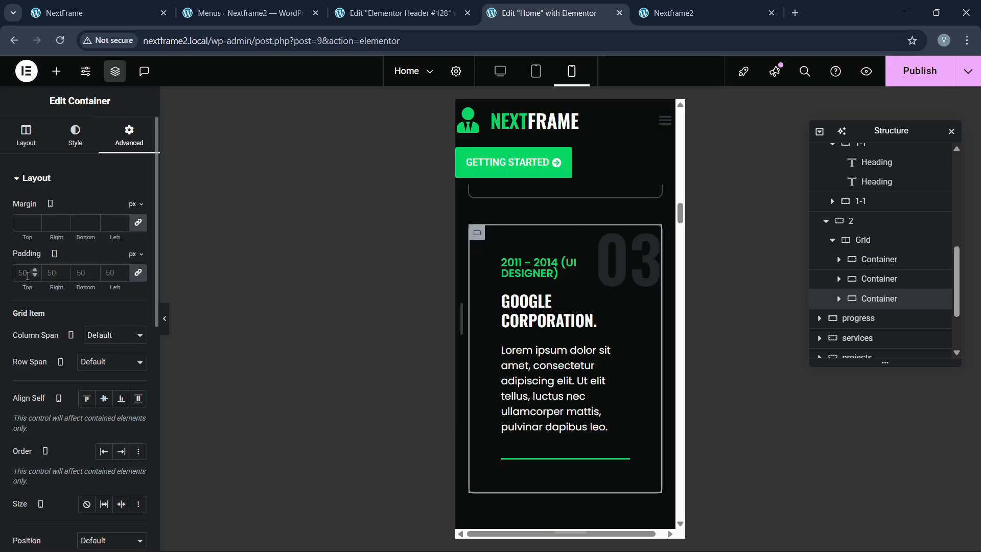
text(40)
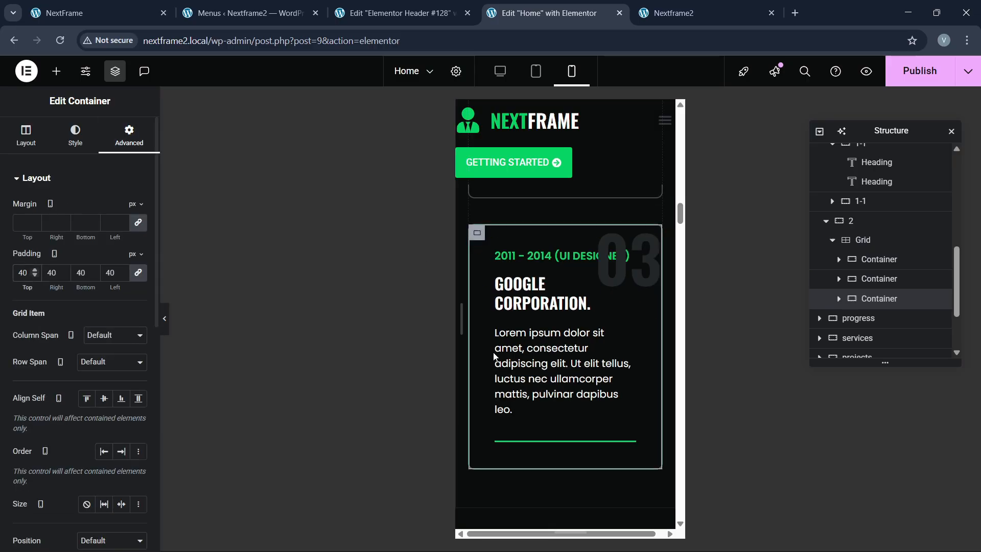
scroll(511, 365, down, 3)
scroll(530, 376, down, 2)
Step: Unlink the skills progress section's padding and enter 60 top and 20 sides
scroll(531, 356, up, 1)
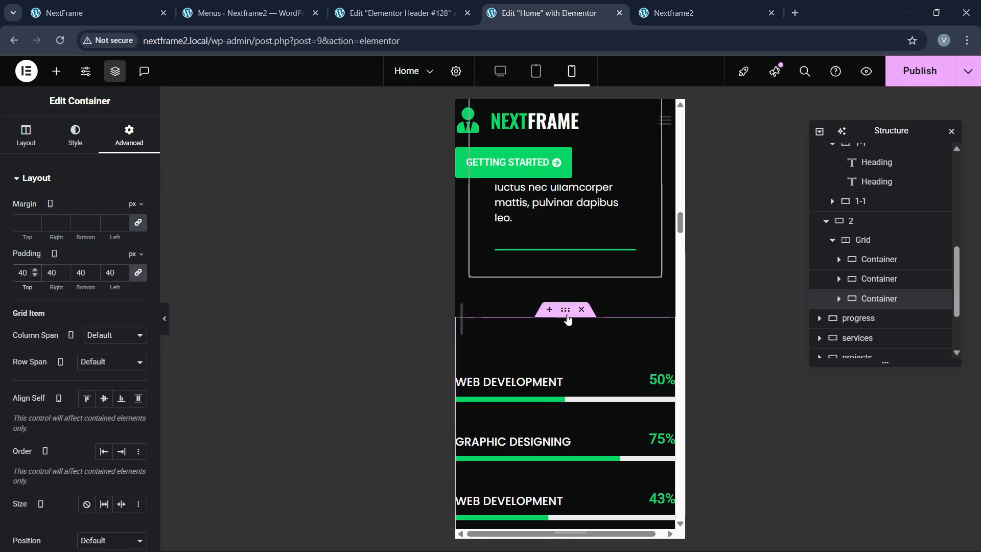
click(566, 312)
click(125, 144)
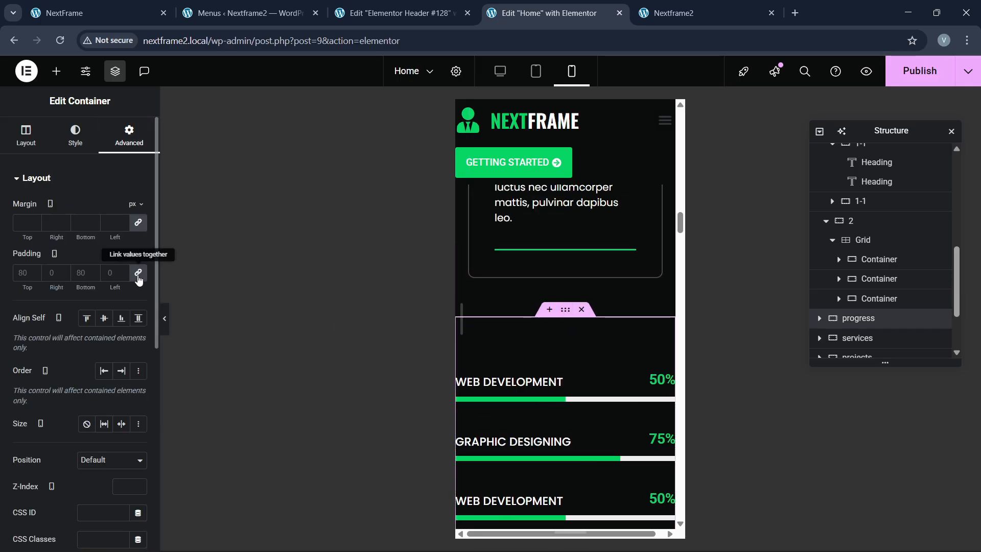
click(138, 277)
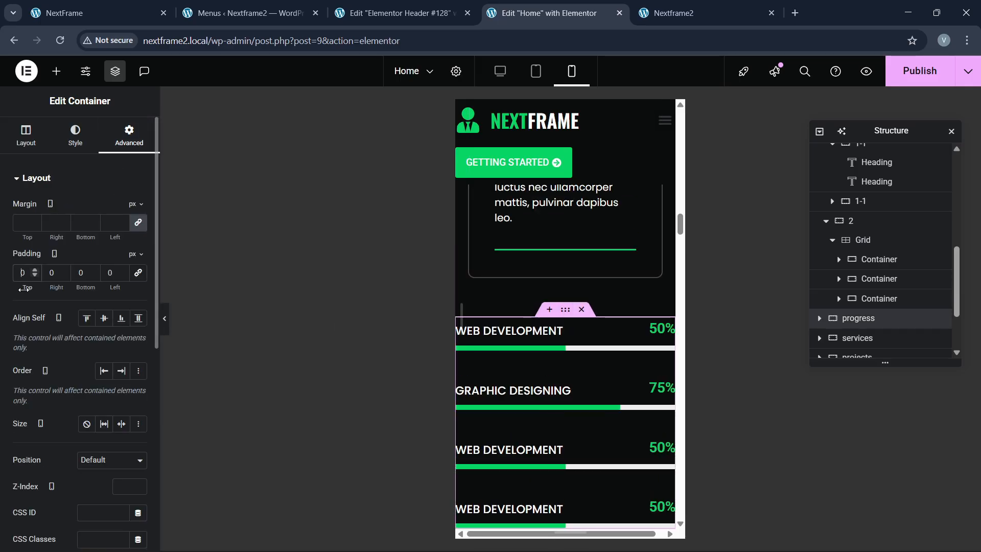
text(60)
key(Tab)
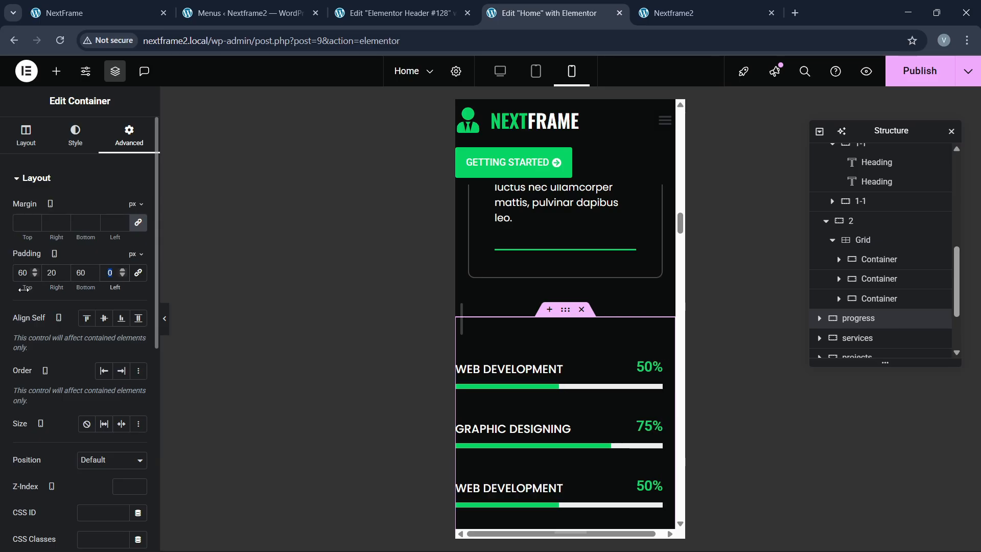
text(20)
Step: Scroll through the rest of the mobile preview to review the layout
scroll(516, 404, down, 10)
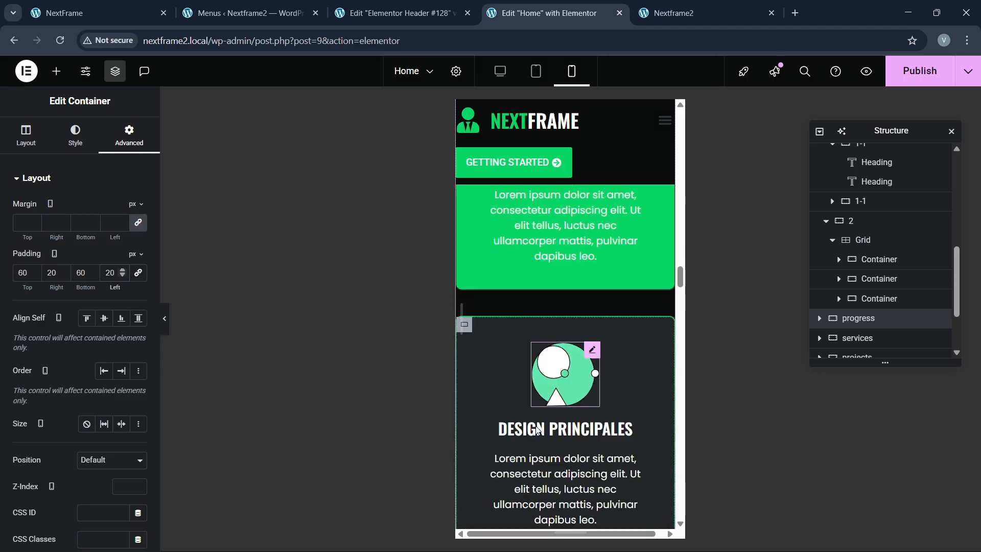
scroll(535, 430, down, 4)
scroll(539, 423, up, 7)
scroll(553, 388, down, 5)
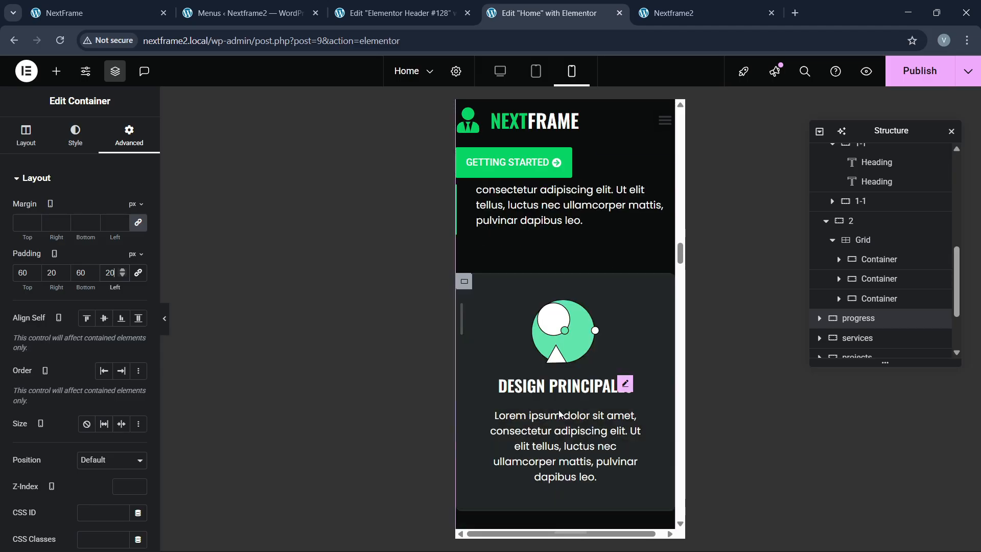
scroll(564, 412, down, 8)
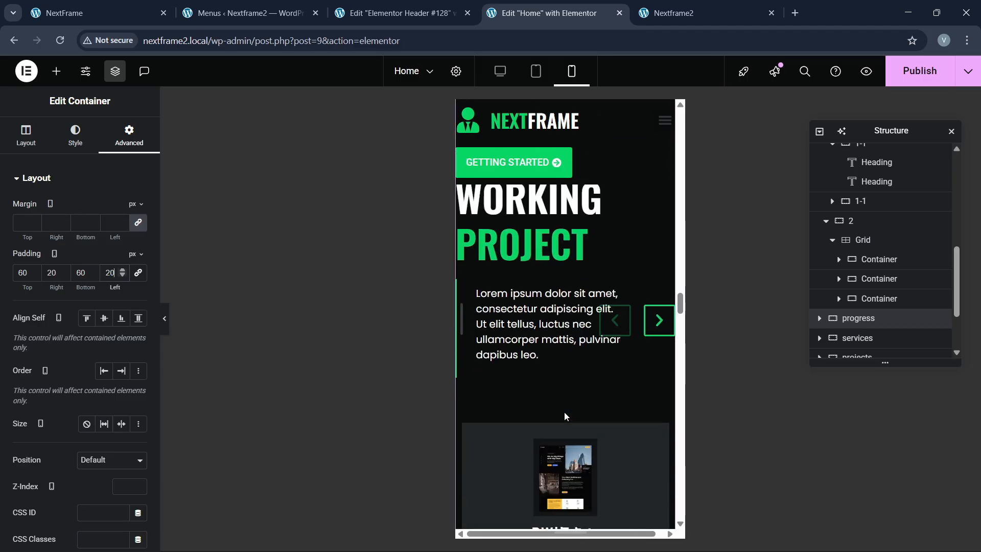
scroll(566, 415, up, 4)
scroll(565, 415, down, 17)
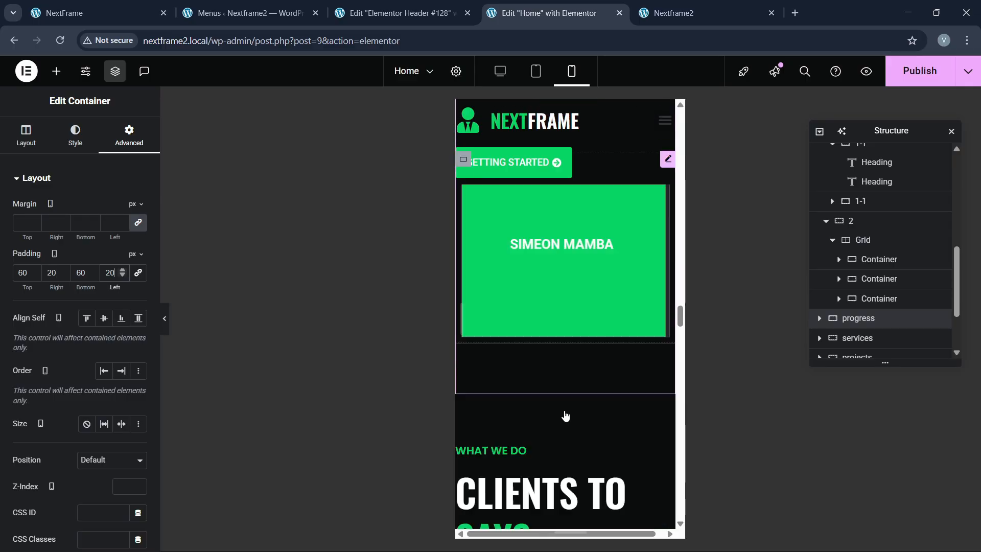
scroll(565, 412, down, 10)
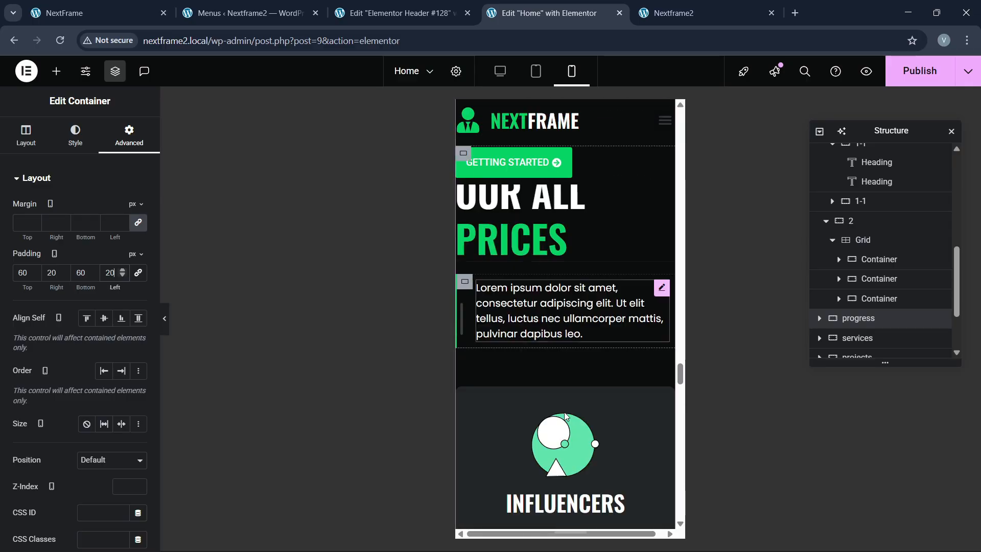
scroll(500, 420, down, 12)
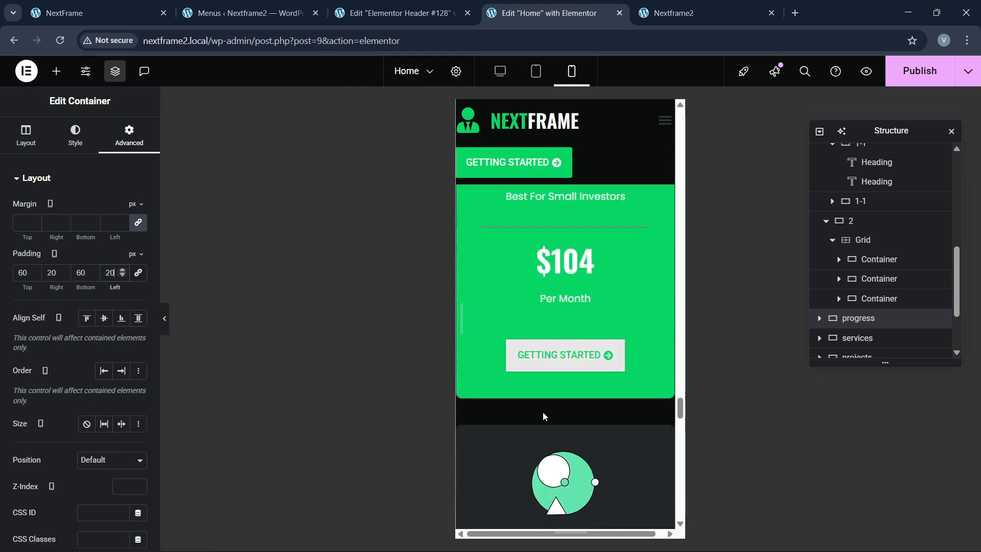
scroll(544, 416, down, 15)
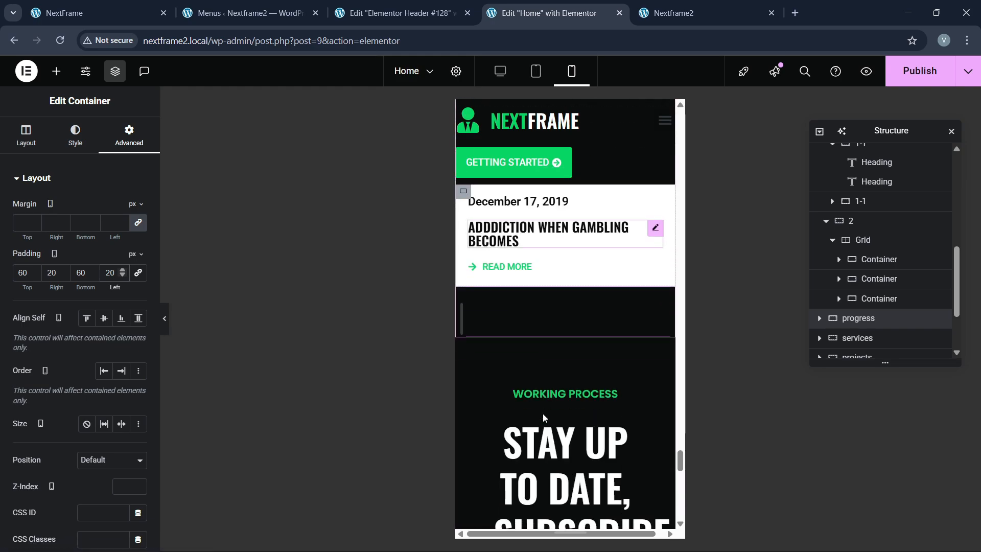
scroll(544, 418, up, 1)
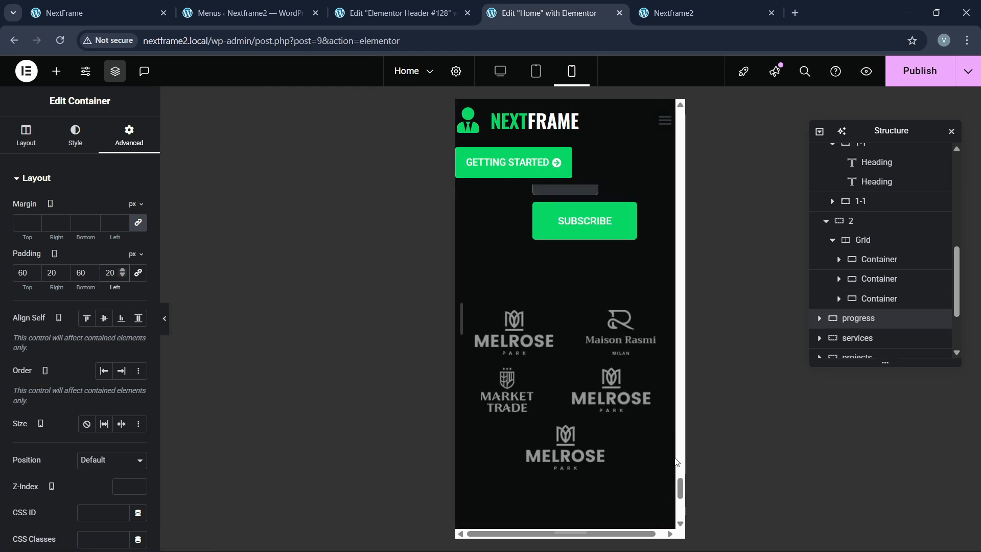
drag(676, 486, 659, 241)
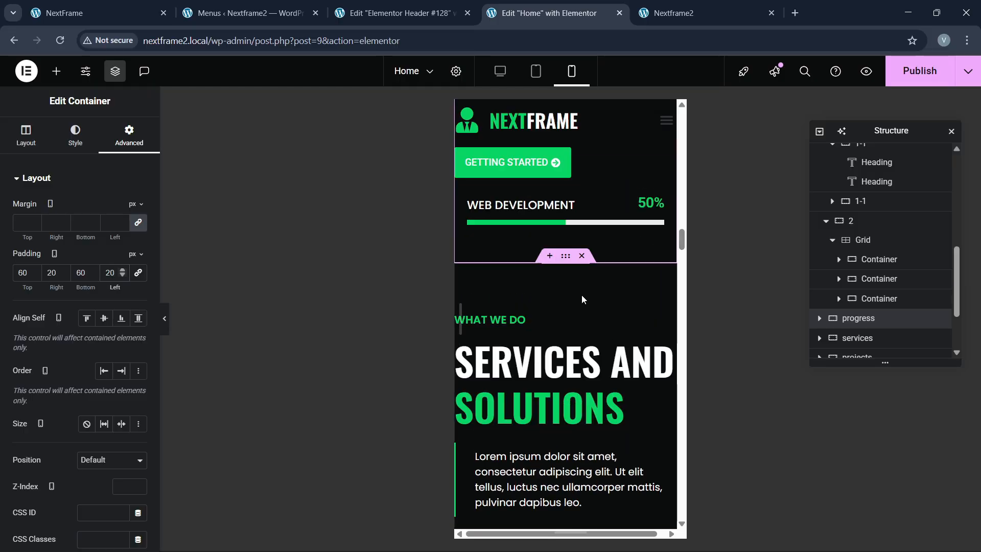
Step: Give the services section container 60 px top and 20 px side padding on mobile
click(566, 257)
click(134, 139)
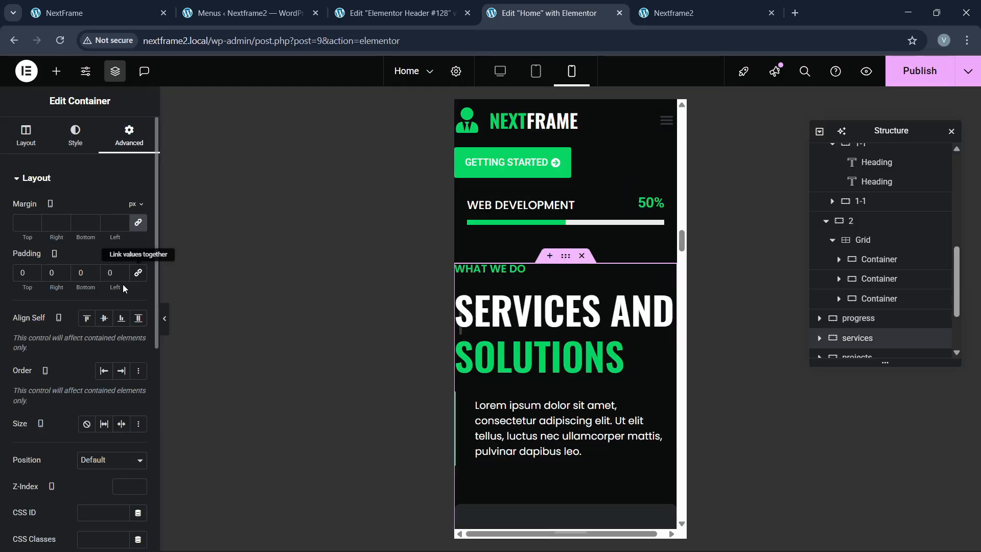
text(60)
key(Tab)
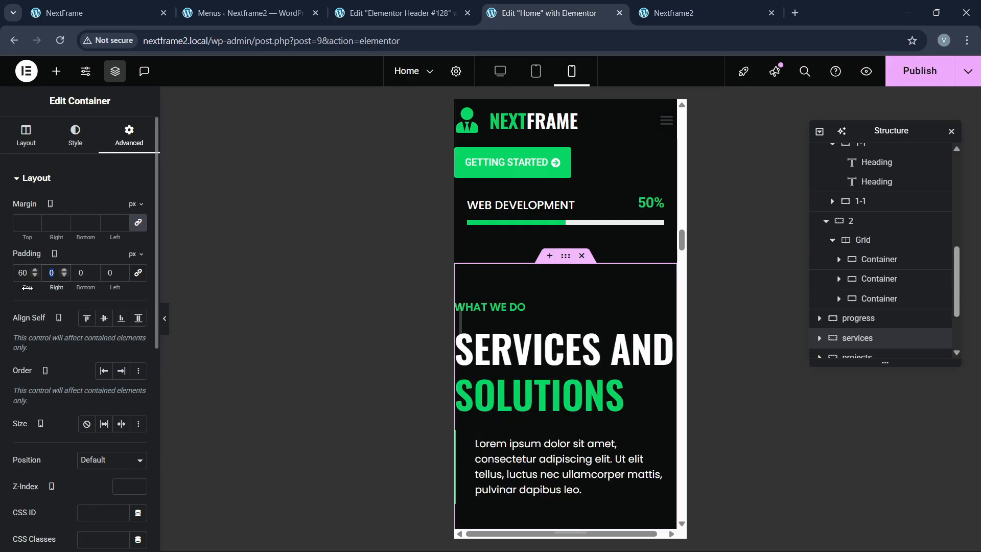
text(2020)
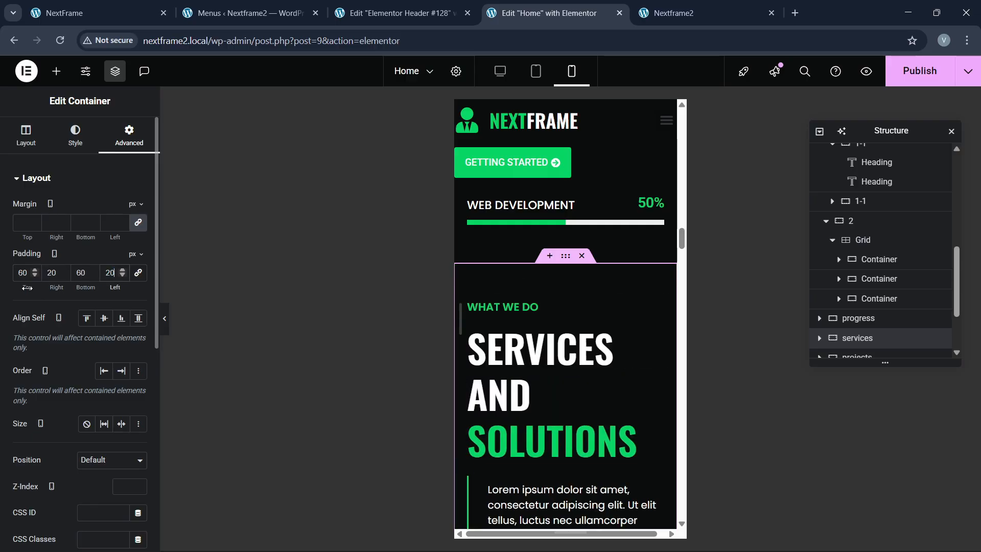
Step: Shrink the Services and Solutions heading to 35 px
click(535, 391)
click(64, 139)
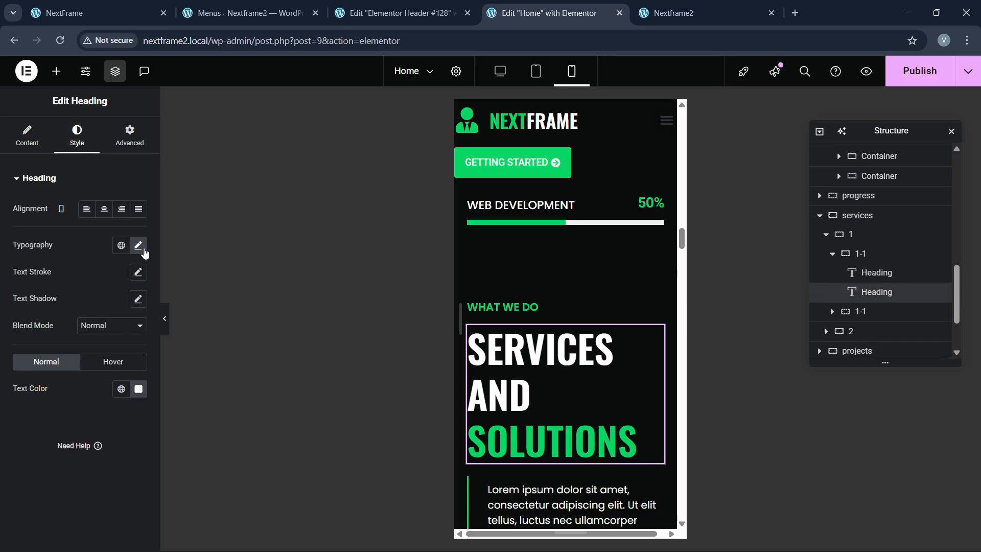
click(138, 245)
text(35)
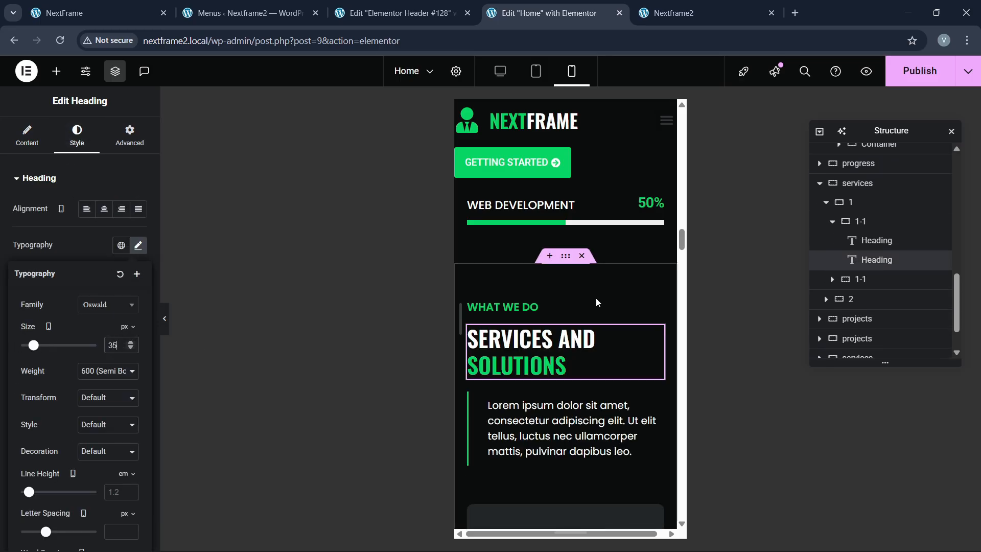
scroll(596, 317, down, 5)
scroll(563, 330, down, 10)
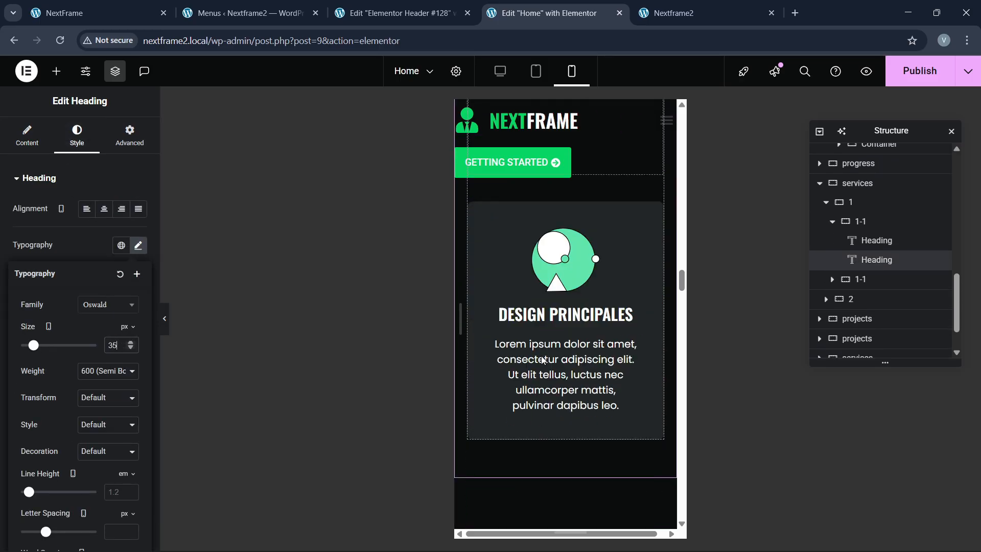
Step: Unlink the Lastet Working Project container's padding and enter 60/20 values
click(566, 215)
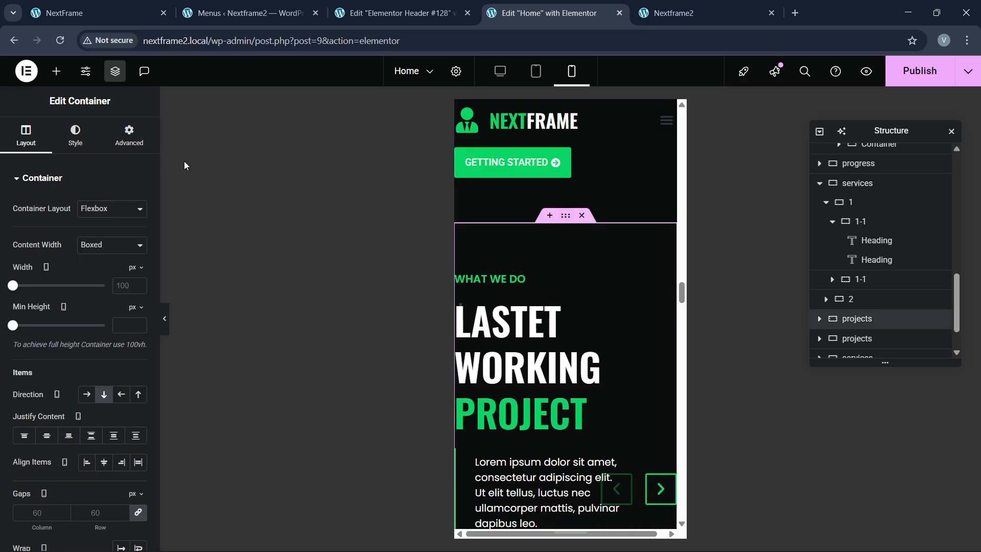
click(129, 135)
click(139, 274)
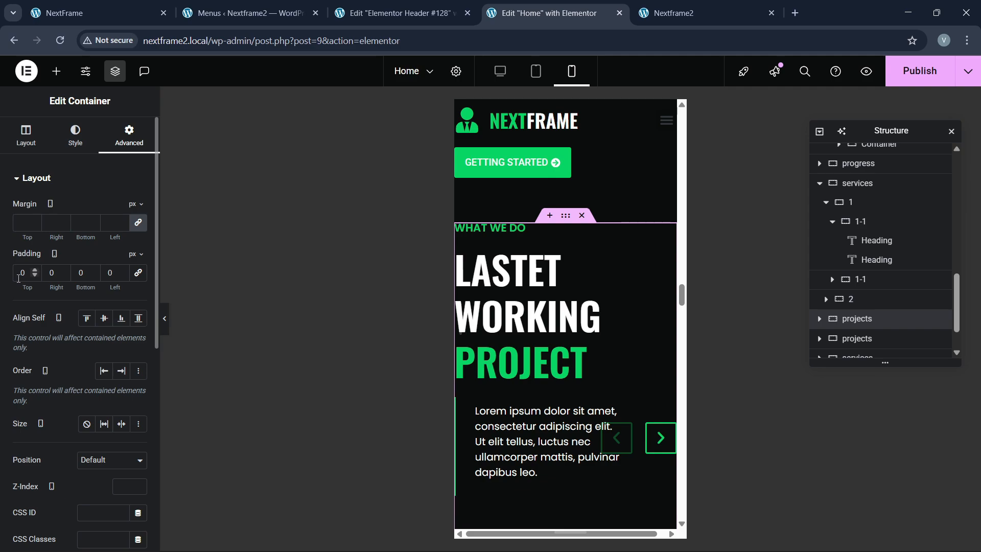
text(60)
text(20)
key(Tab)
key(Tab)
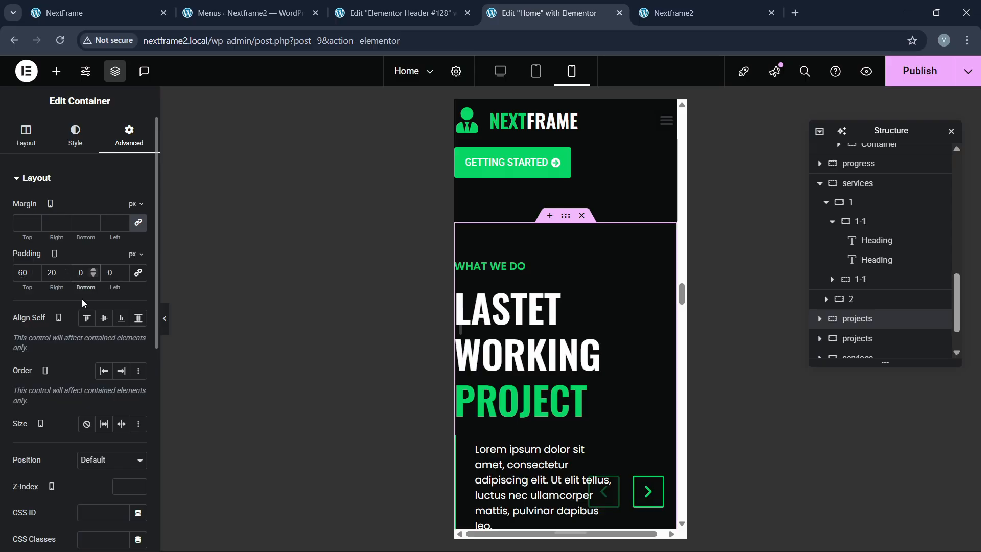
Step: Set the LASTET WORKING PROJECT heading's font size to 35 px
click(511, 353)
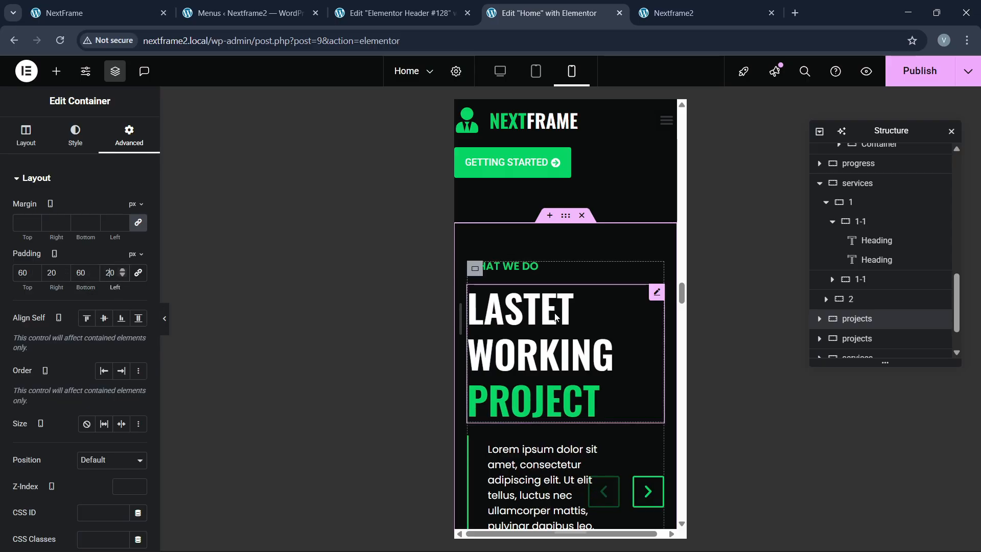
click(76, 136)
click(138, 246)
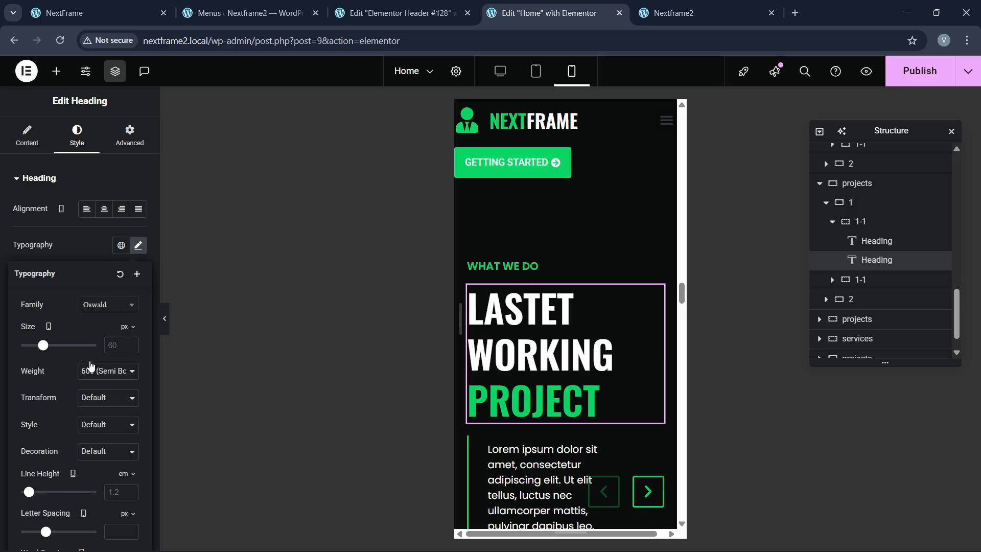
double_click(113, 345)
text(35)
scroll(563, 332, down, 5)
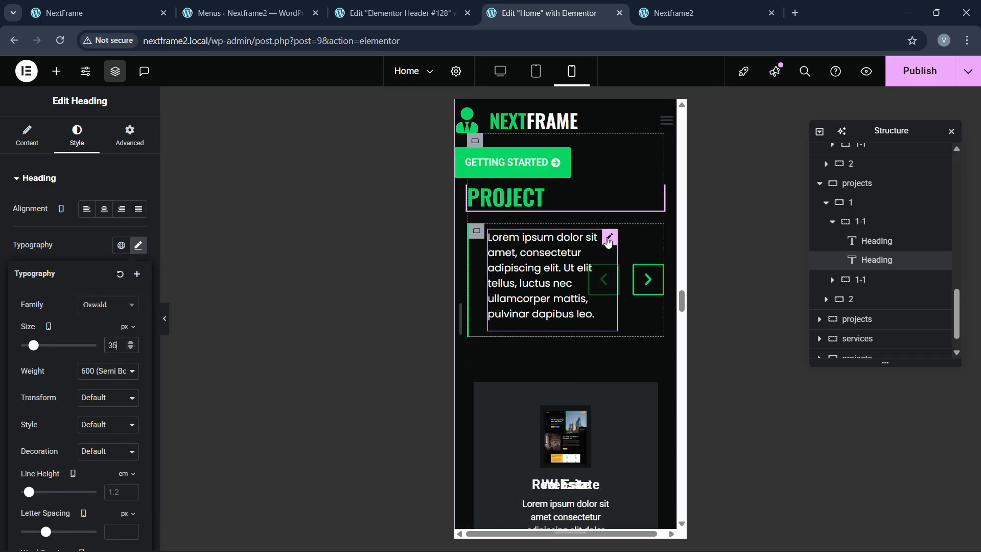
Step: Bring up the typography settings of the lorem ipsum paragraph under the heading
click(567, 296)
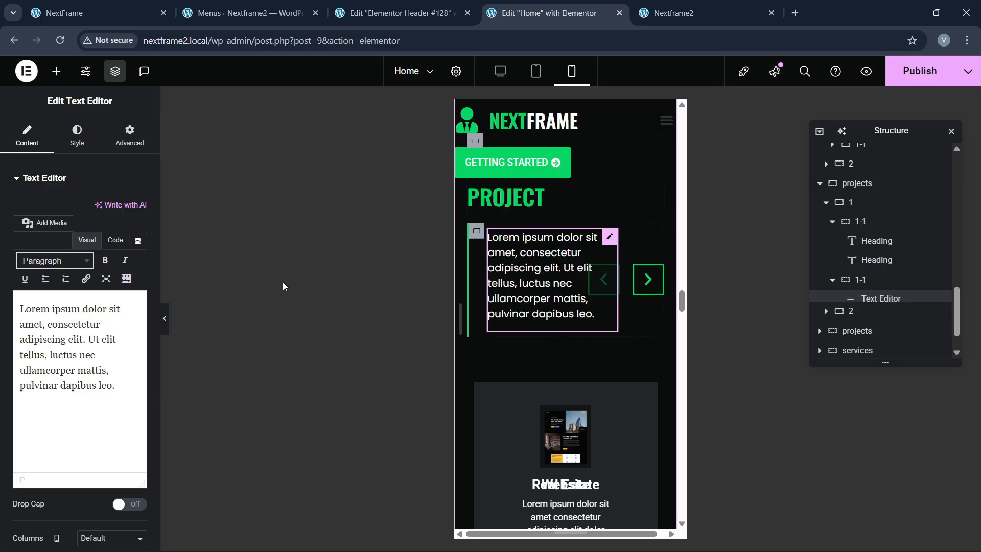
click(82, 138)
click(138, 245)
scroll(553, 392, down, 1)
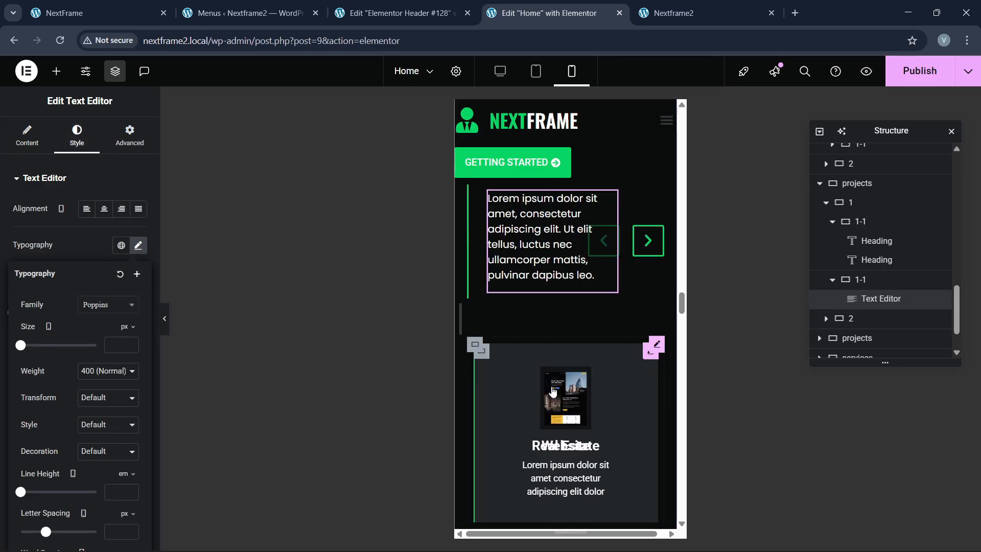
scroll(554, 392, down, 8)
scroll(570, 320, up, 3)
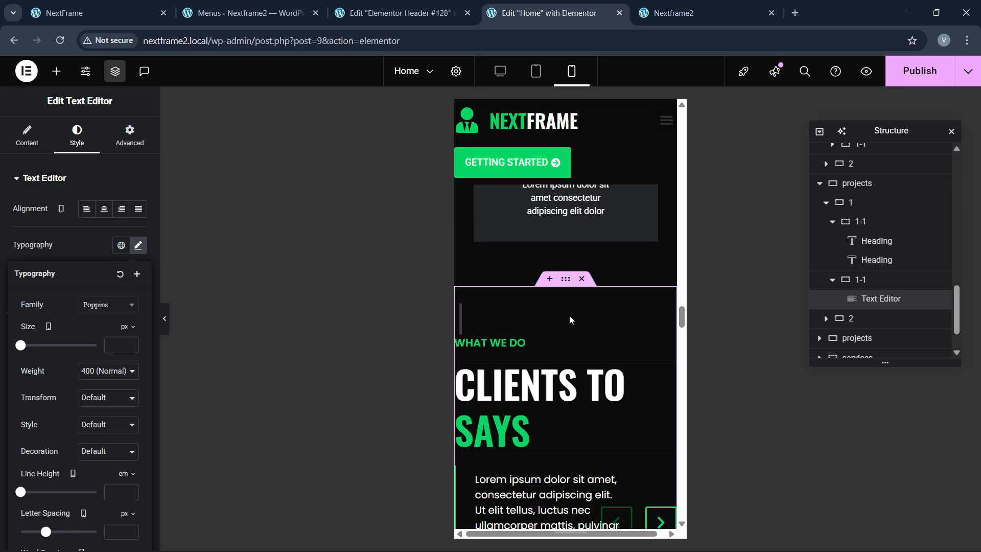
Step: Give the CLIENTS TO SAYS container unlinked 60/20/60/20 mobile padding
click(565, 280)
click(131, 137)
click(137, 278)
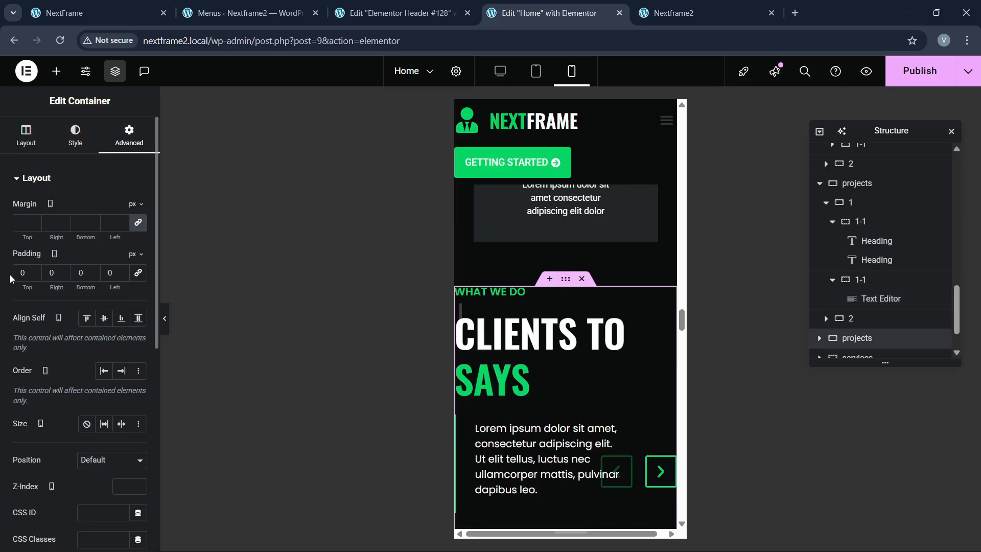
text(60)
key(Tab)
text(20)
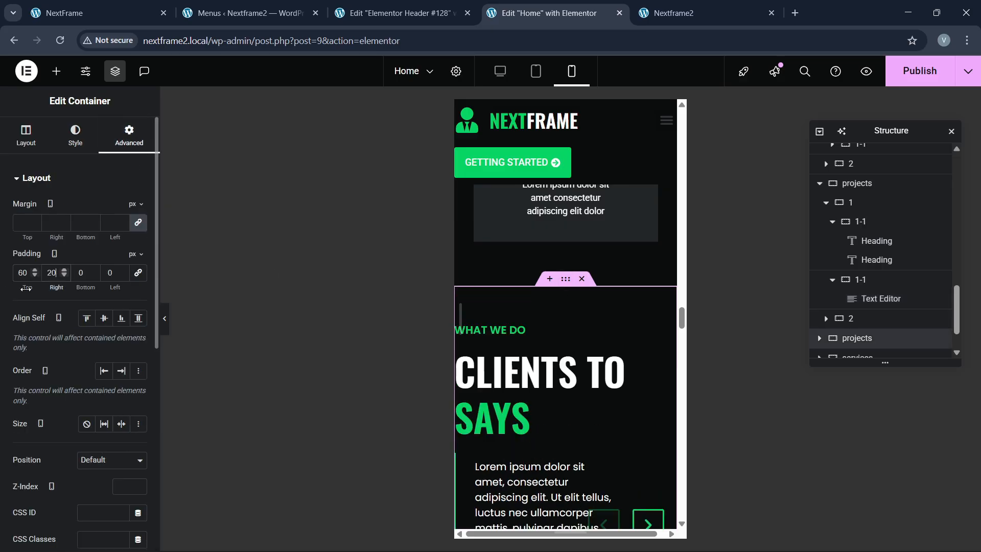
text(60)
key(Tab)
text(20)
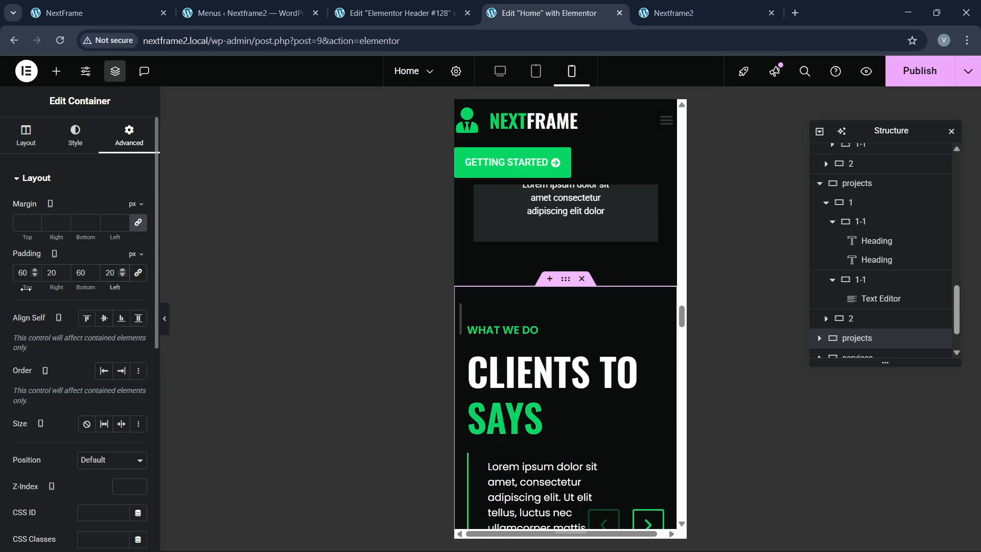
Step: Shrink the CLIENTS TO SAYS heading to 35 px
click(512, 378)
click(77, 136)
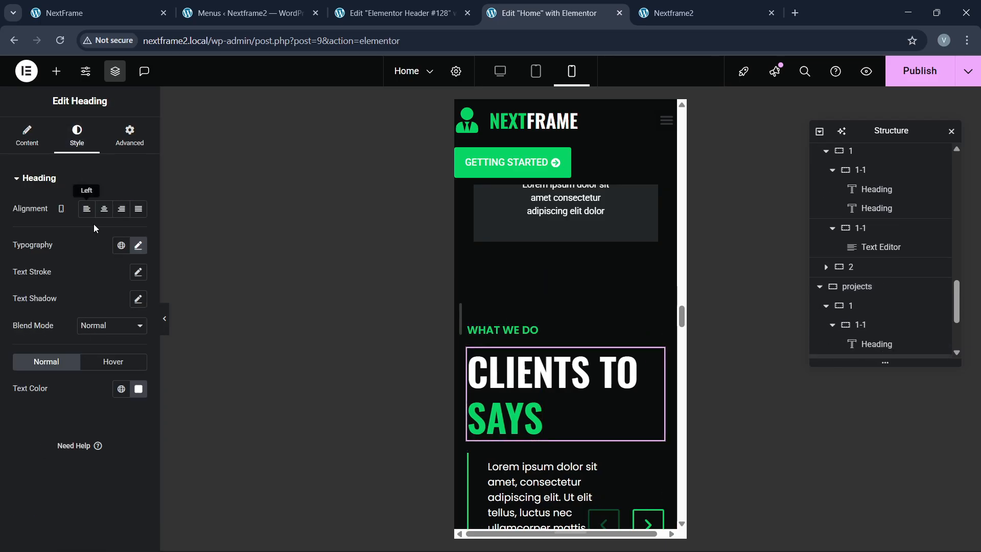
click(138, 244)
text(35)
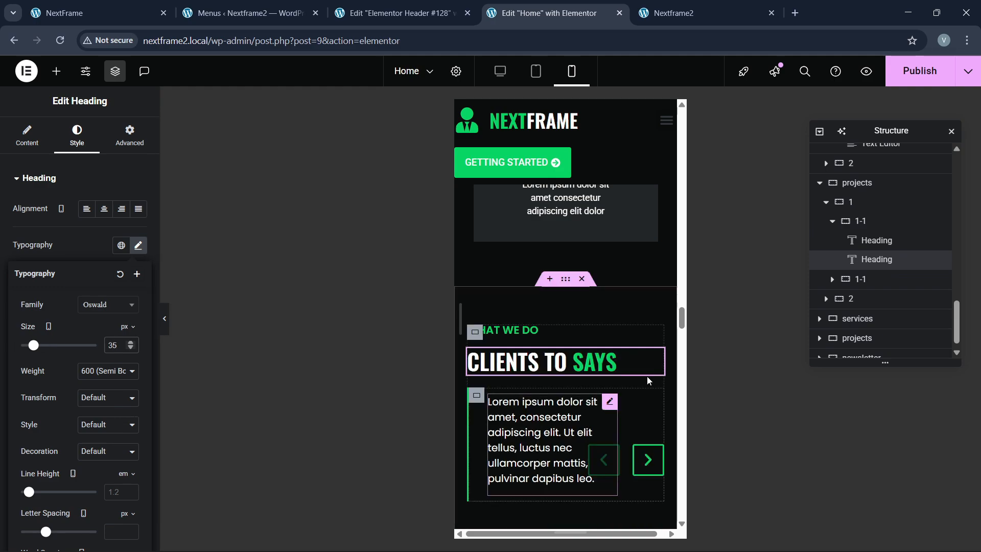
scroll(647, 376, down, 3)
scroll(570, 360, down, 10)
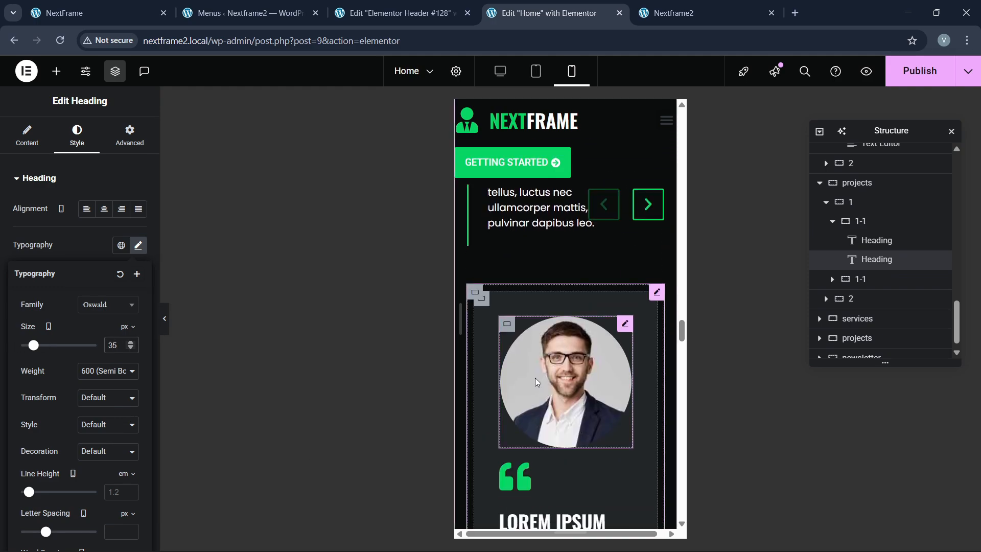
scroll(544, 384, up, 3)
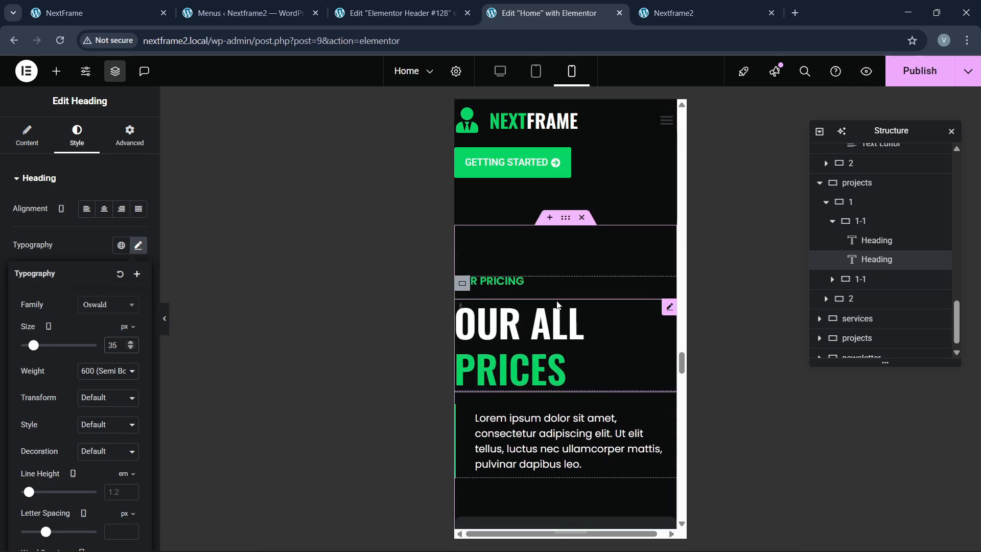
Step: Give the OUR PRICING container unlinked 60/20/60/20 mobile padding
click(565, 218)
click(129, 136)
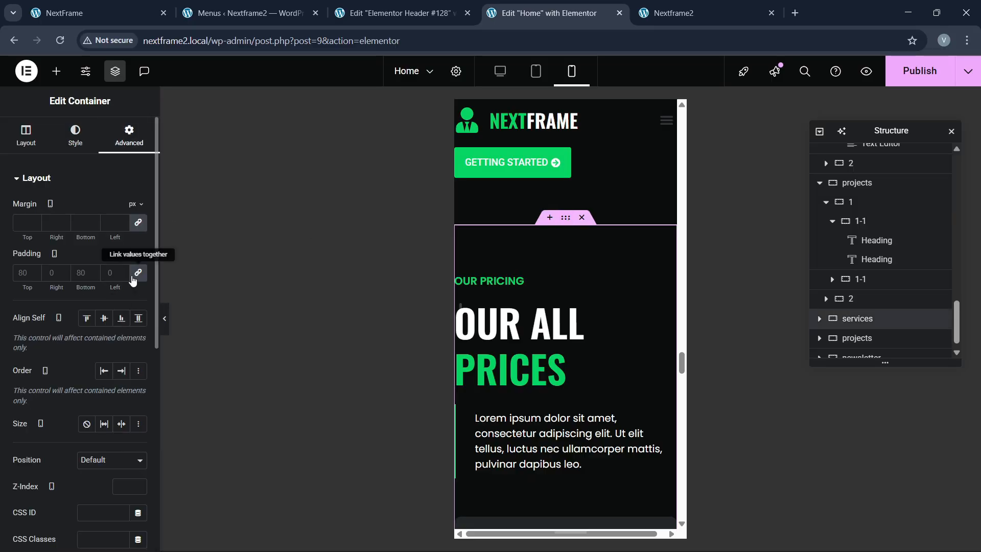
click(135, 275)
text(60)
key(Tab)
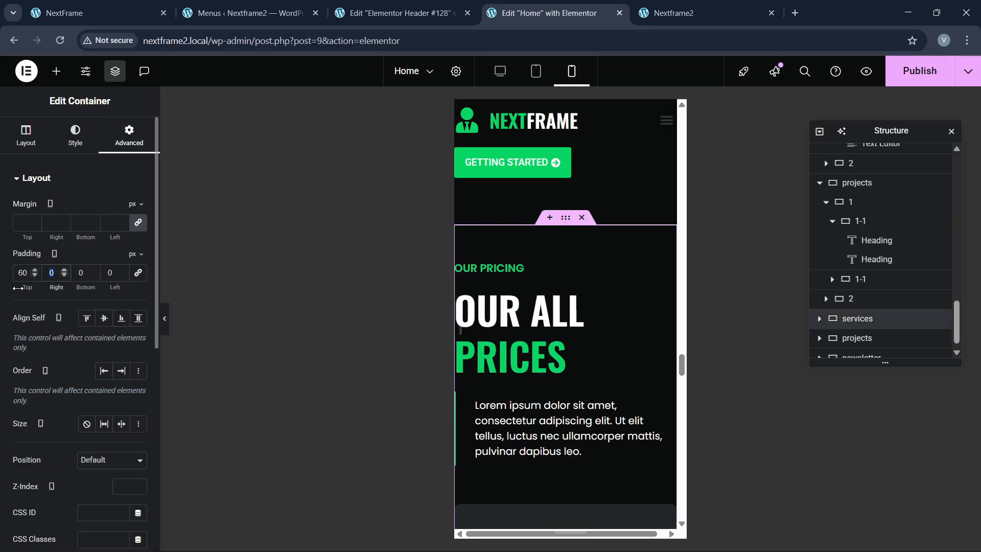
text(20)
key(Tab)
text(20)
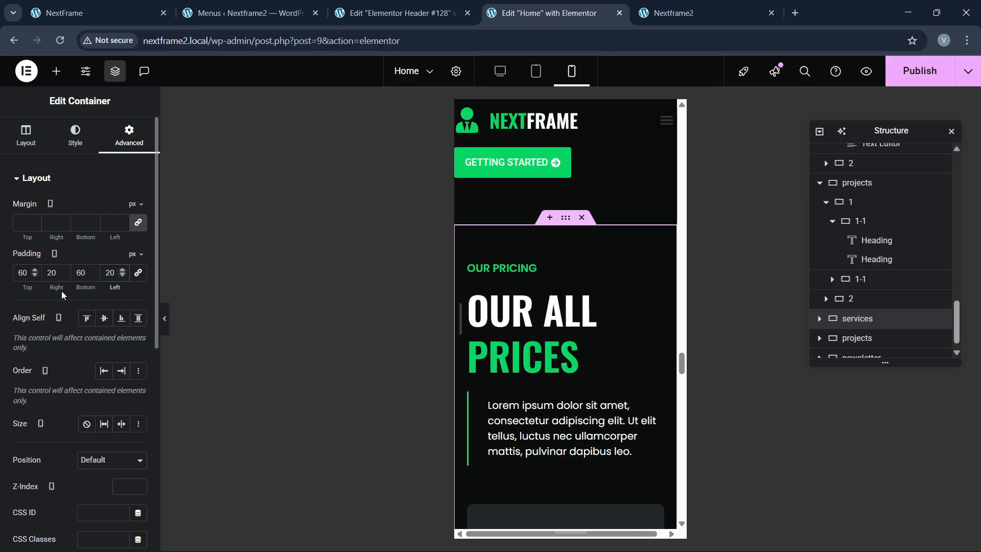
Step: Set the OUR ALL PRICES heading's font size to 35 px
click(511, 317)
click(77, 136)
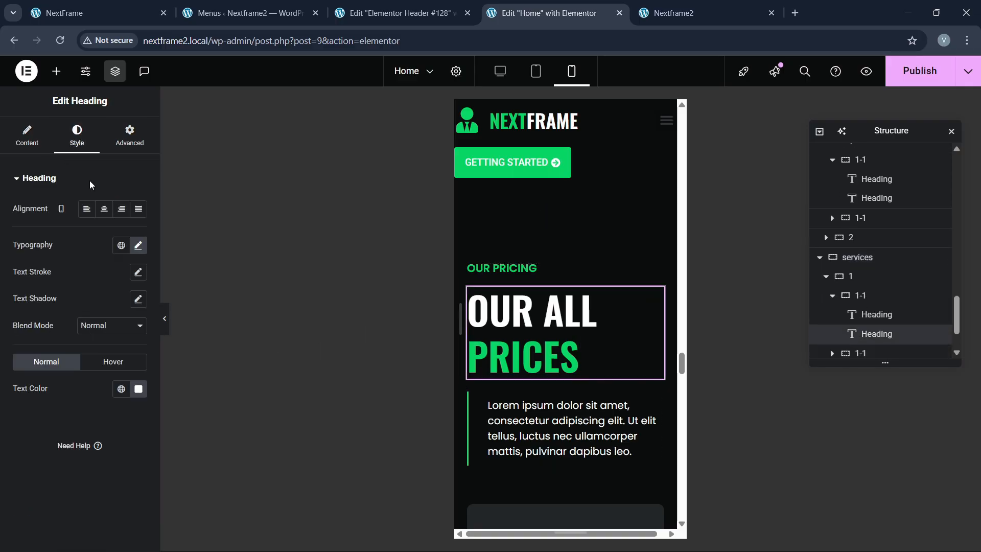
click(138, 246)
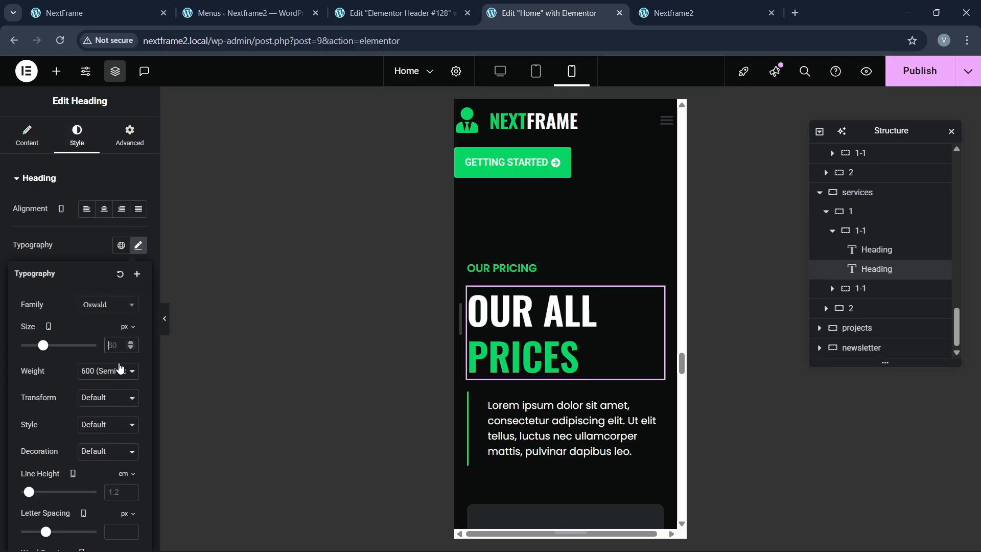
text(35)
scroll(579, 364, down, 2)
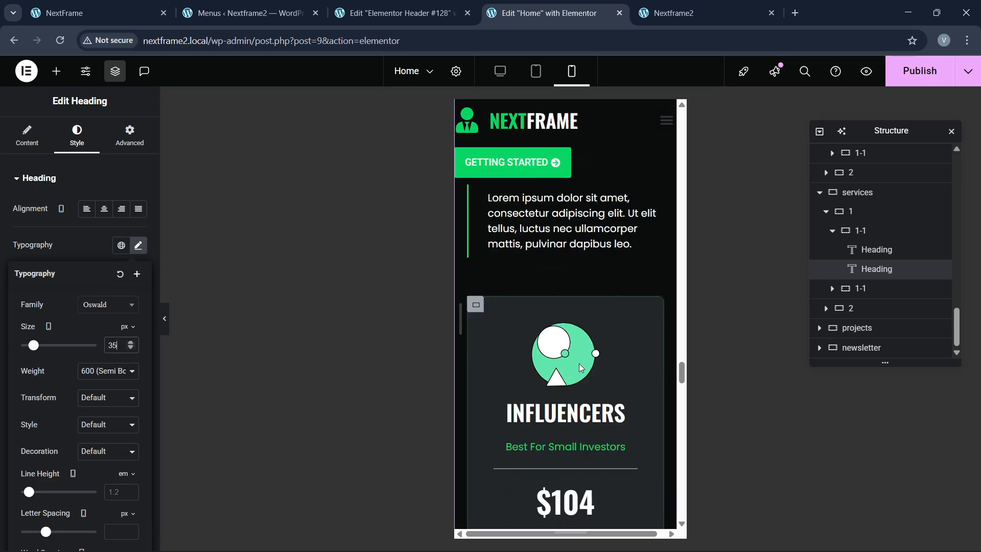
scroll(578, 363, down, 10)
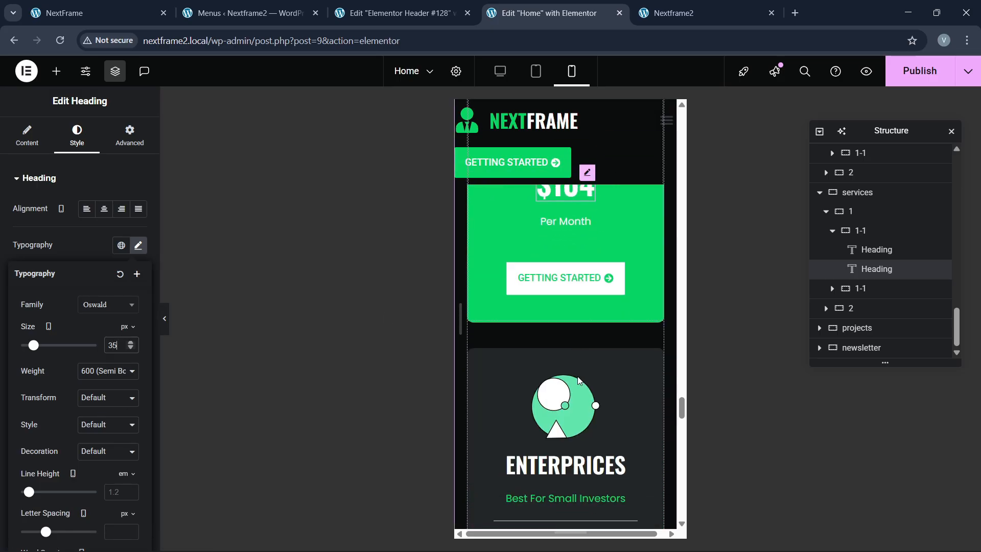
scroll(578, 384, down, 8)
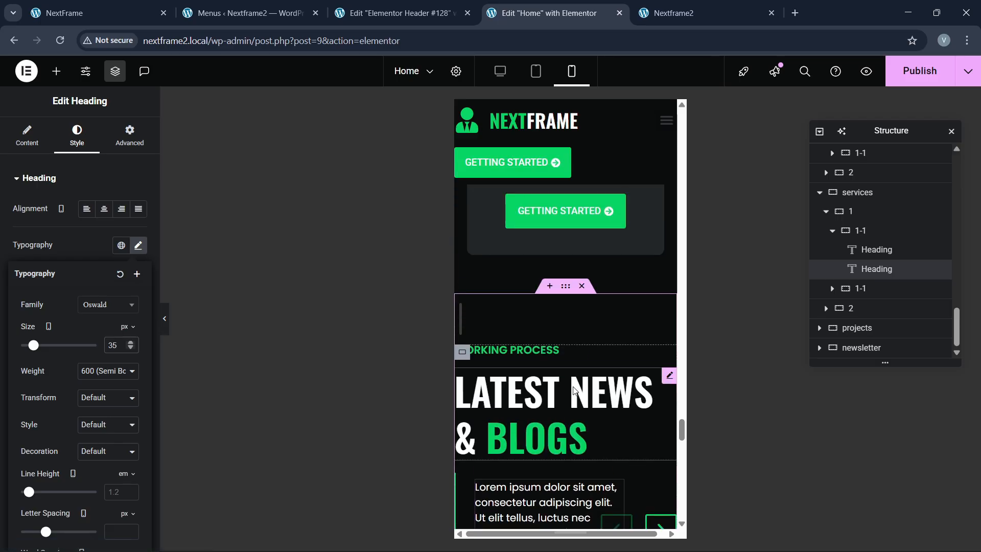
Step: Give the LATEST NEWS & BLOGS container unlinked 60/20/60/20 mobile padding
click(565, 286)
click(129, 146)
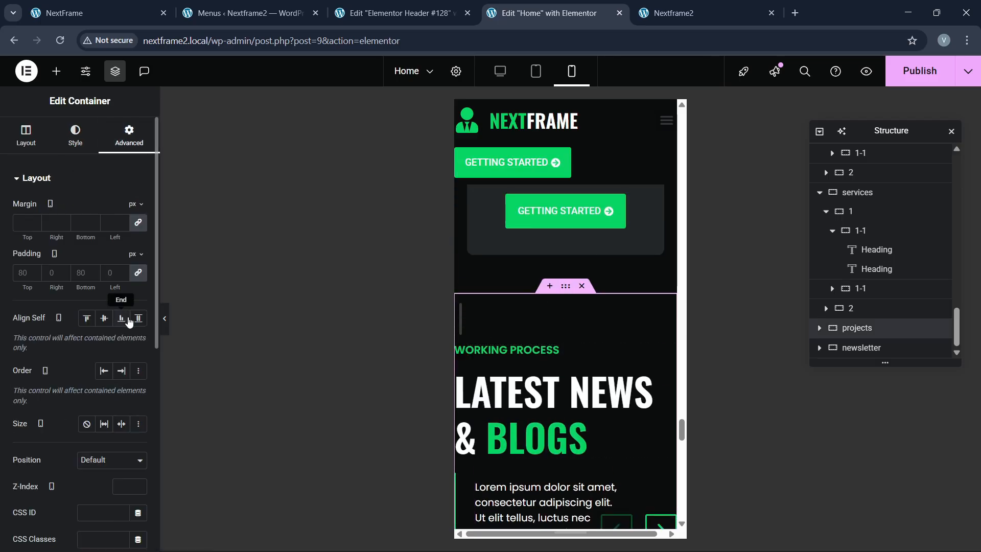
click(139, 273)
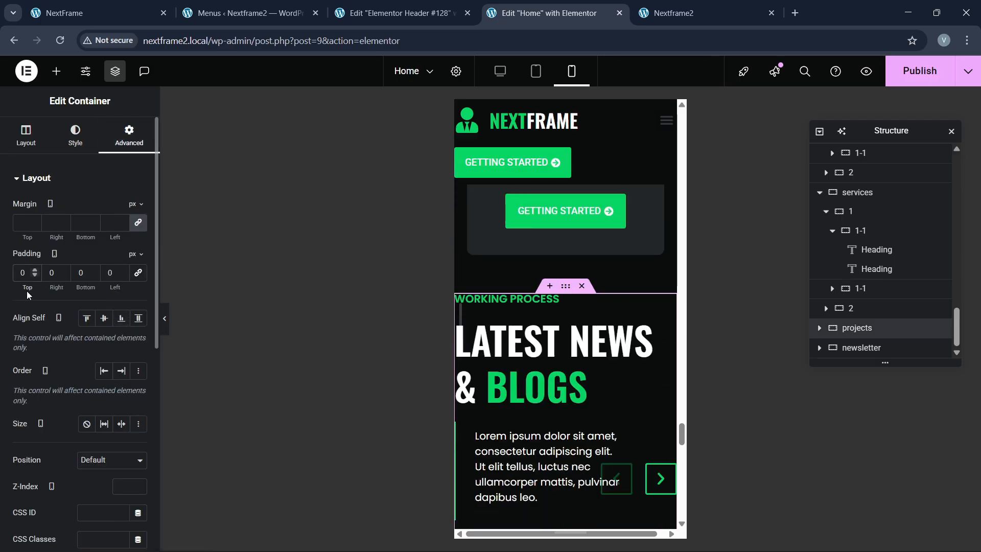
text(60)
key(Tab)
text(20)
key(Tab)
text(60)
key(Tab)
text(20)
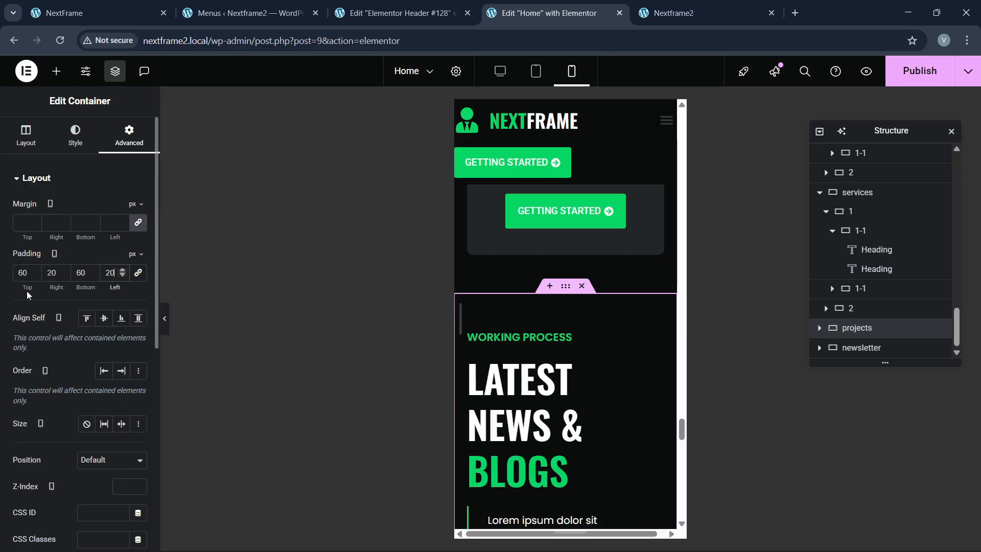
scroll(541, 398, down, 1)
Step: Shrink the LATEST NEWS & BLOGS heading to 35 px
click(541, 397)
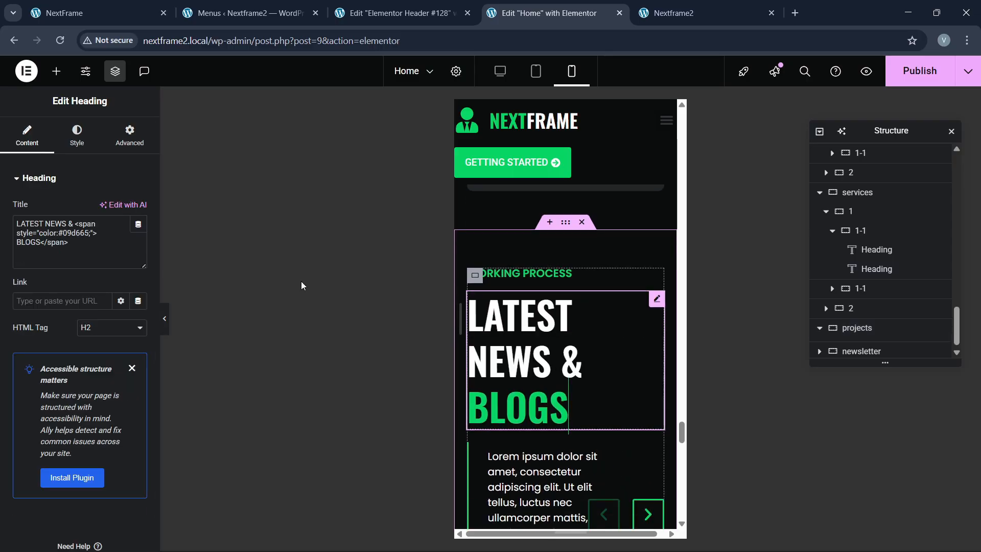
click(77, 136)
click(138, 245)
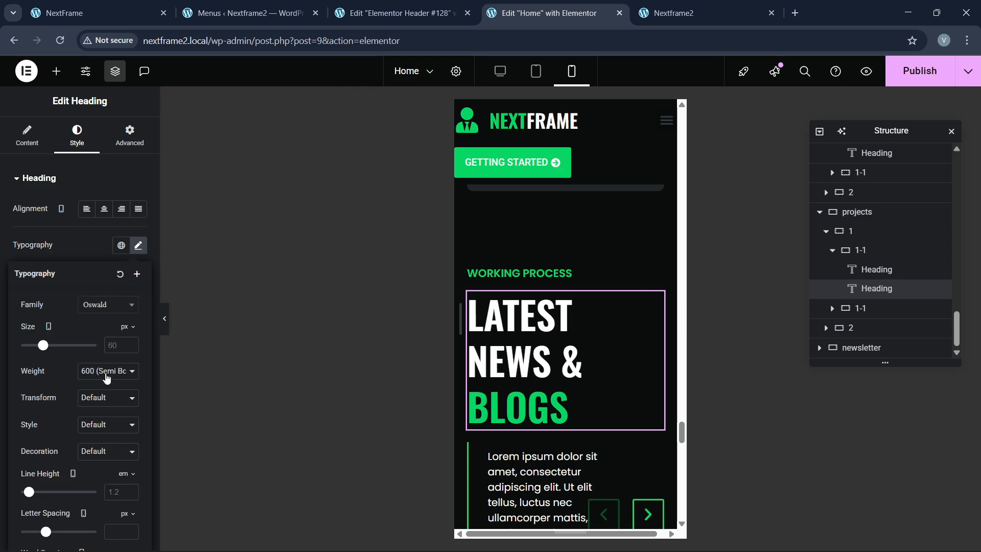
text(35)
scroll(586, 422, down, 6)
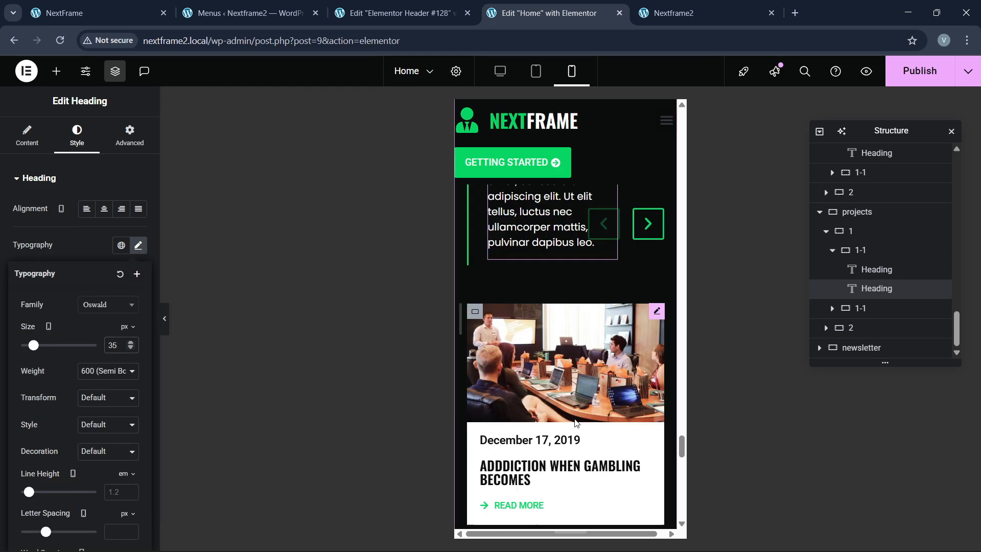
scroll(587, 422, down, 3)
scroll(560, 364, up, 4)
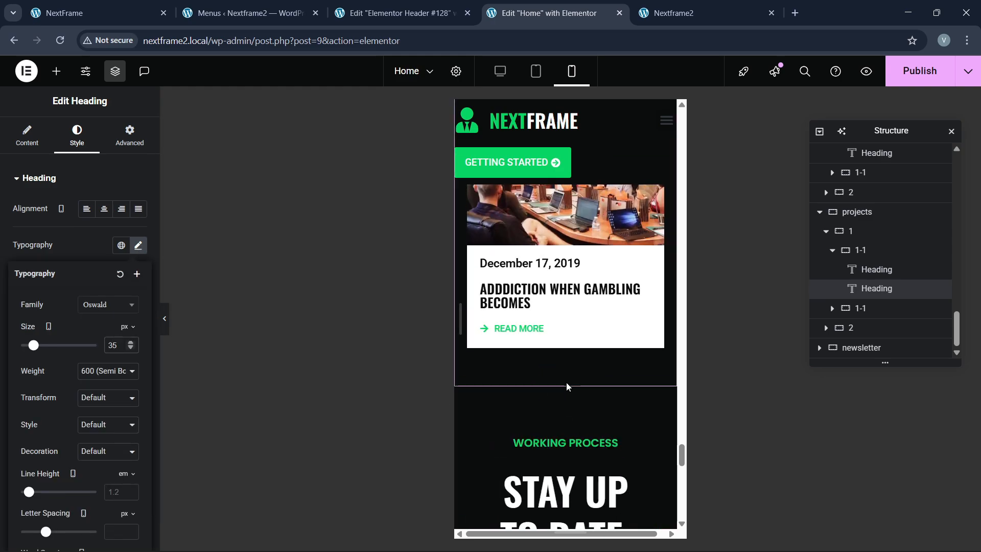
Step: Give the newsletter container unlinked 60/20/60/20 mobile padding
click(567, 383)
click(138, 144)
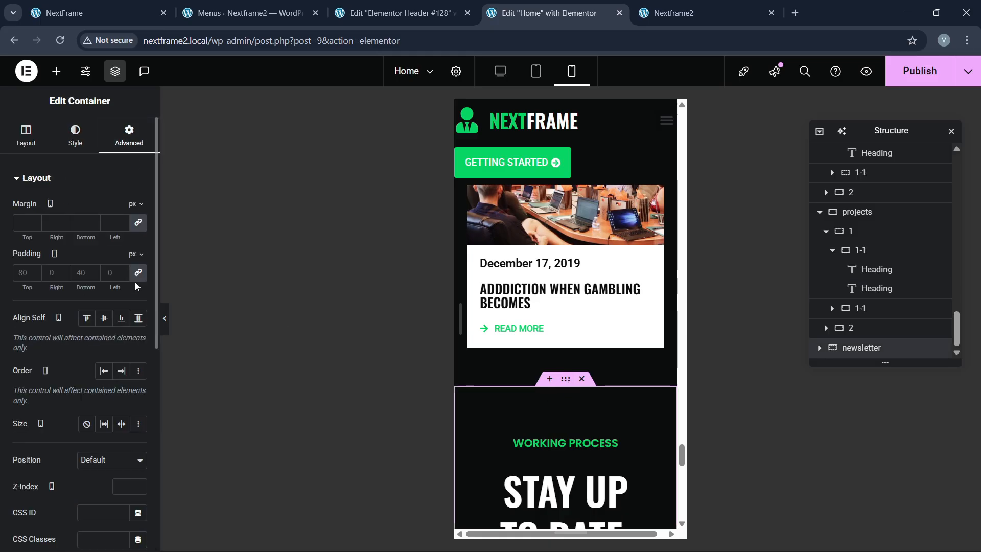
click(137, 275)
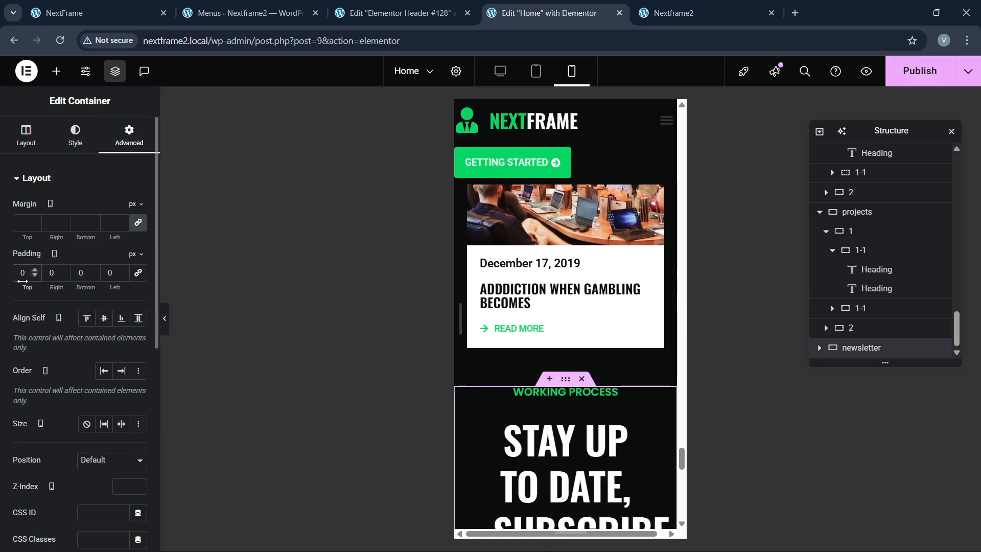
text(60)
key(Tab)
text(20)
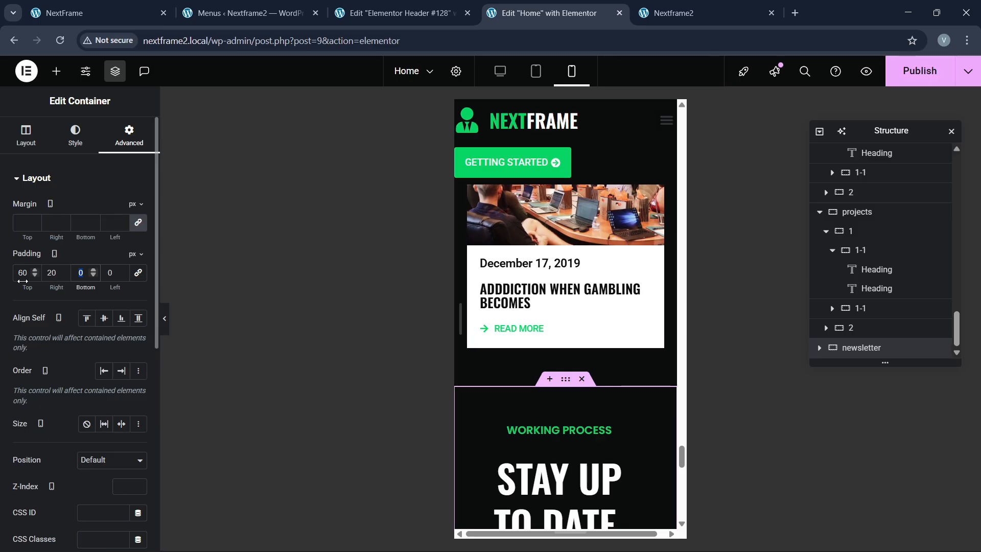
text(60)
key(Tab)
text(20)
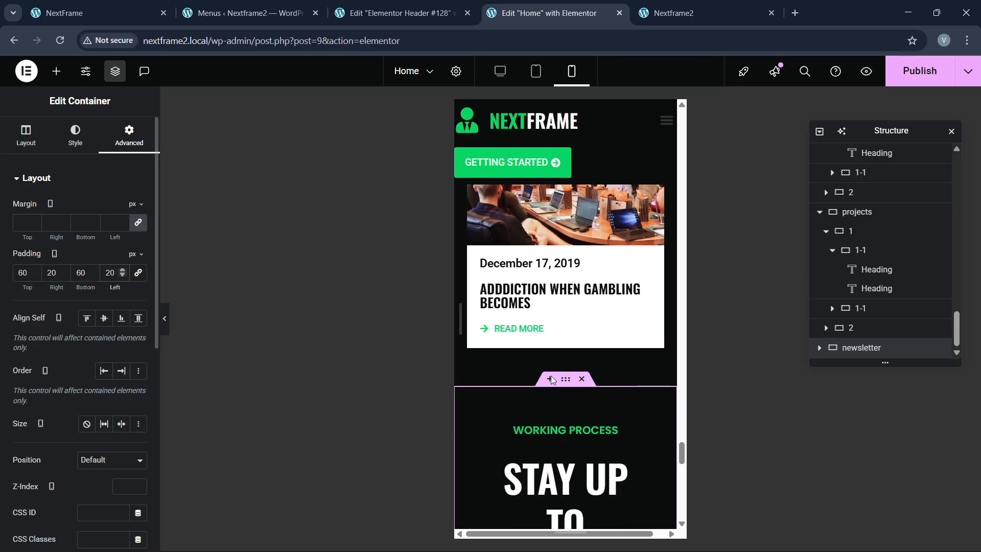
scroll(552, 379, down, 2)
Step: Make the newsletter heading 35 px and full width on mobile
click(583, 403)
click(76, 135)
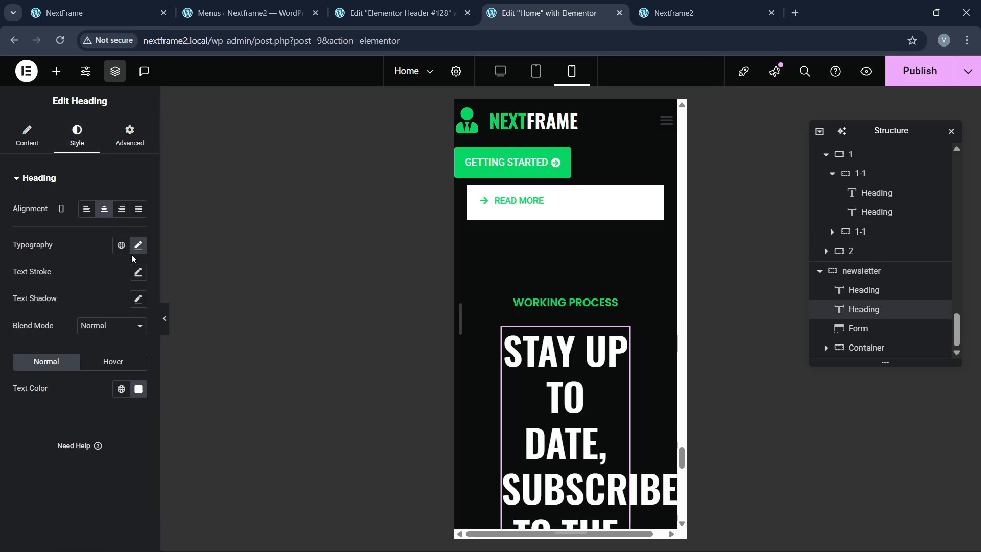
click(137, 246)
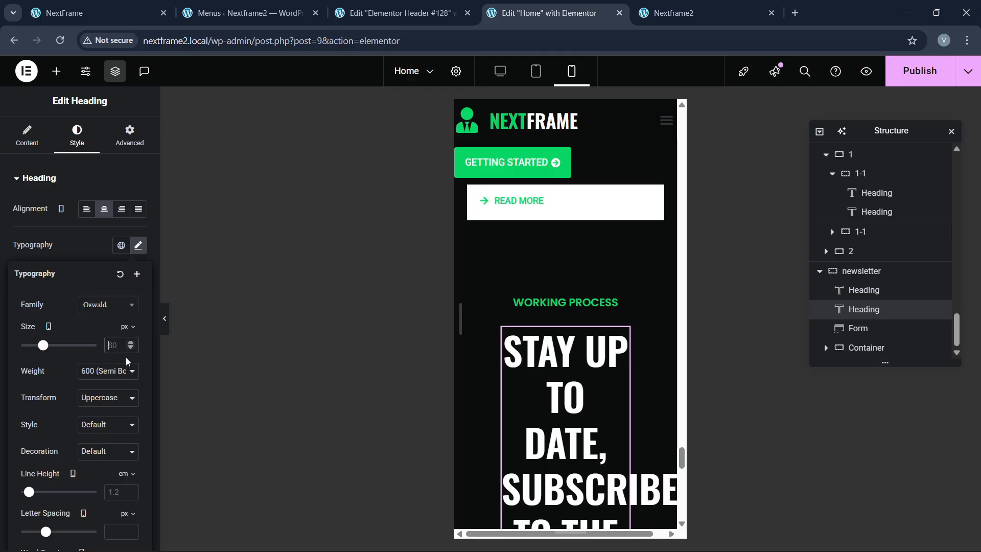
text(35)
scroll(564, 391, down, 2)
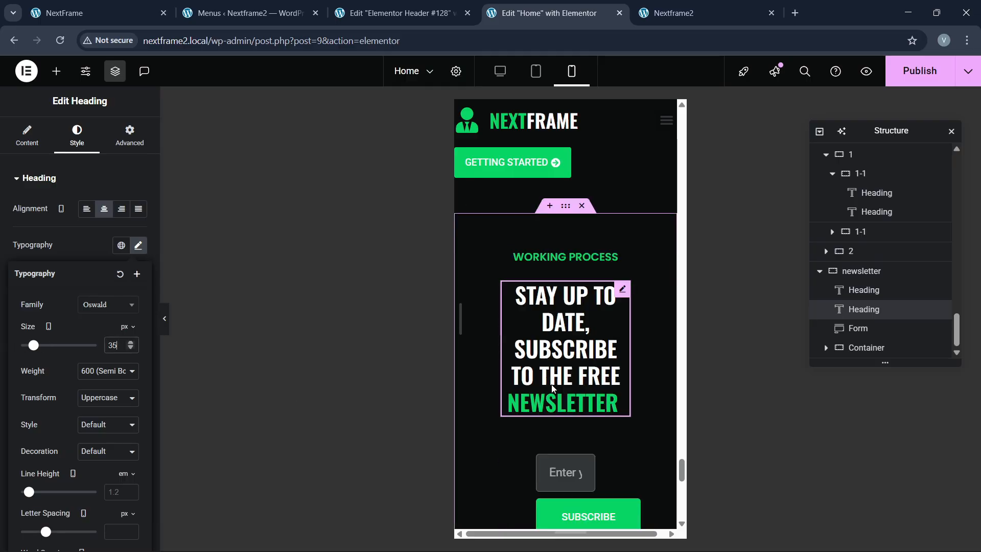
click(128, 143)
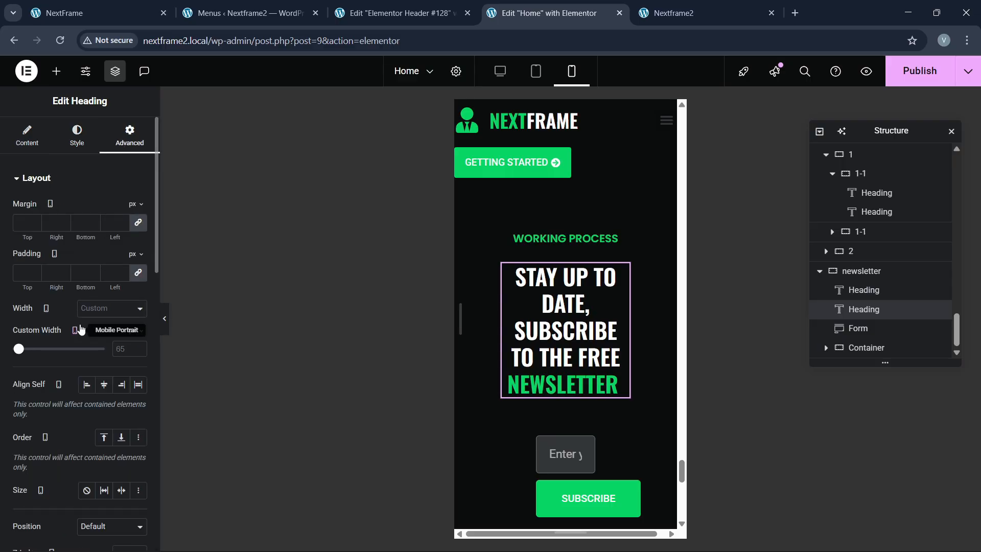
click(86, 312)
click(88, 341)
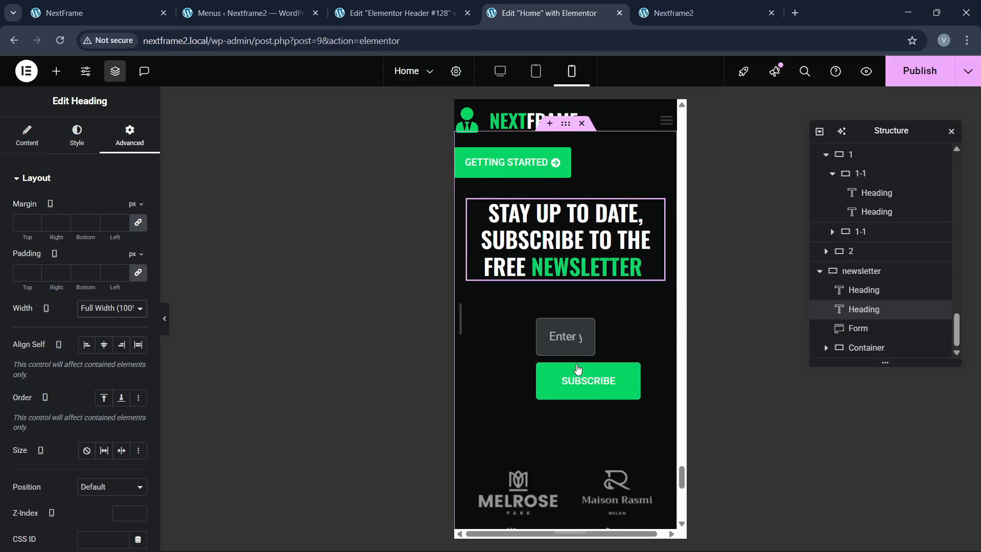
Step: Stretch the signup form to full width and publish the page
click(589, 326)
click(128, 140)
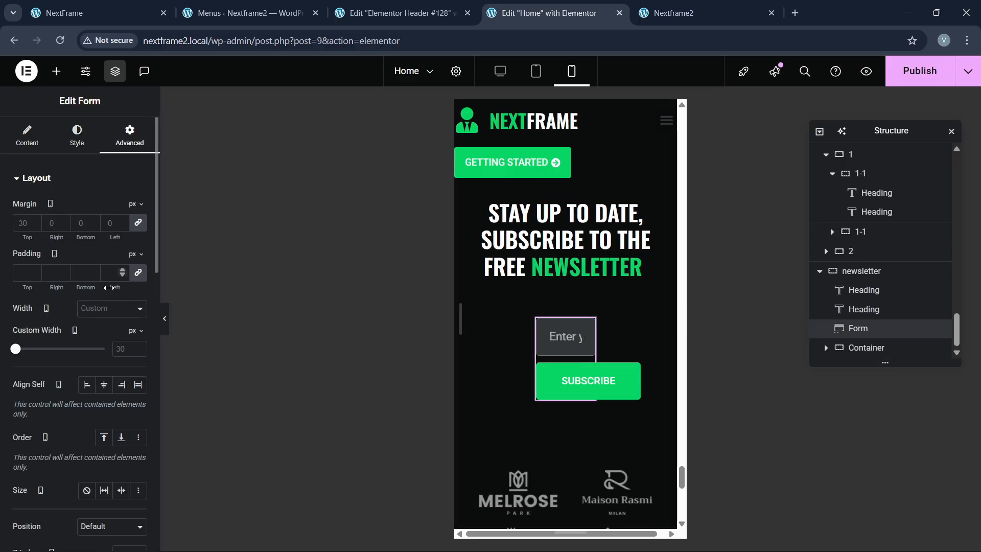
click(105, 309)
click(99, 340)
scroll(580, 374, down, 4)
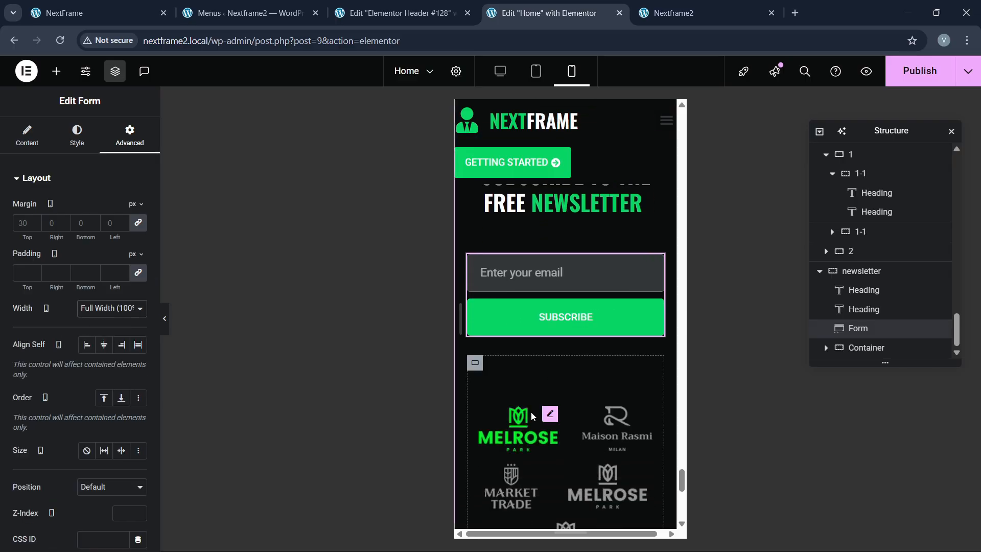
scroll(529, 418, down, 5)
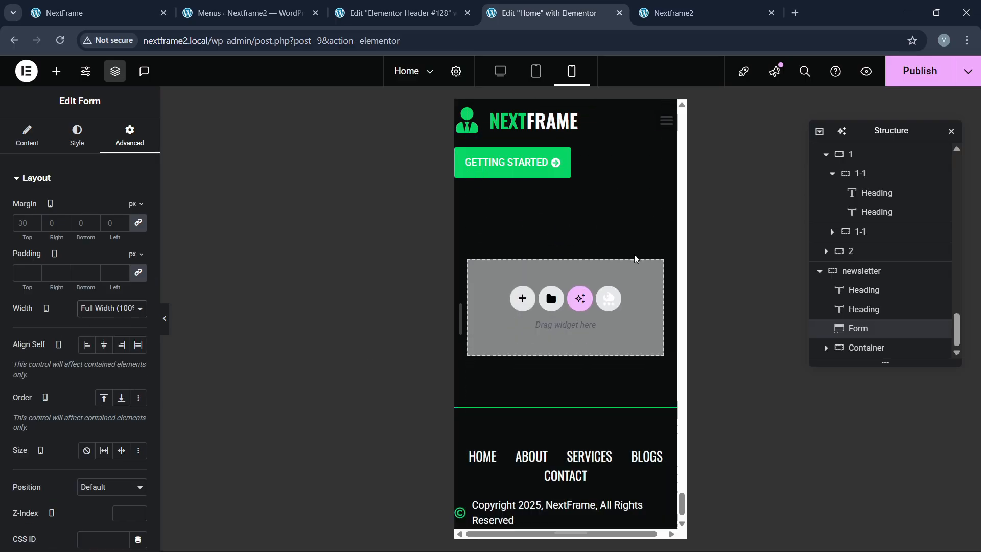
click(888, 83)
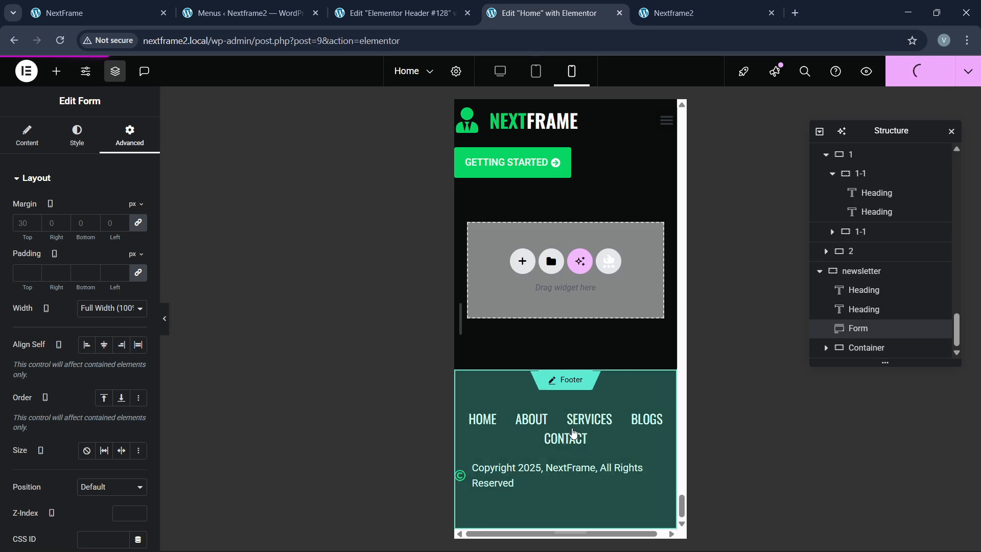
Step: Edit the footer template and centre its copyright line
click(556, 451)
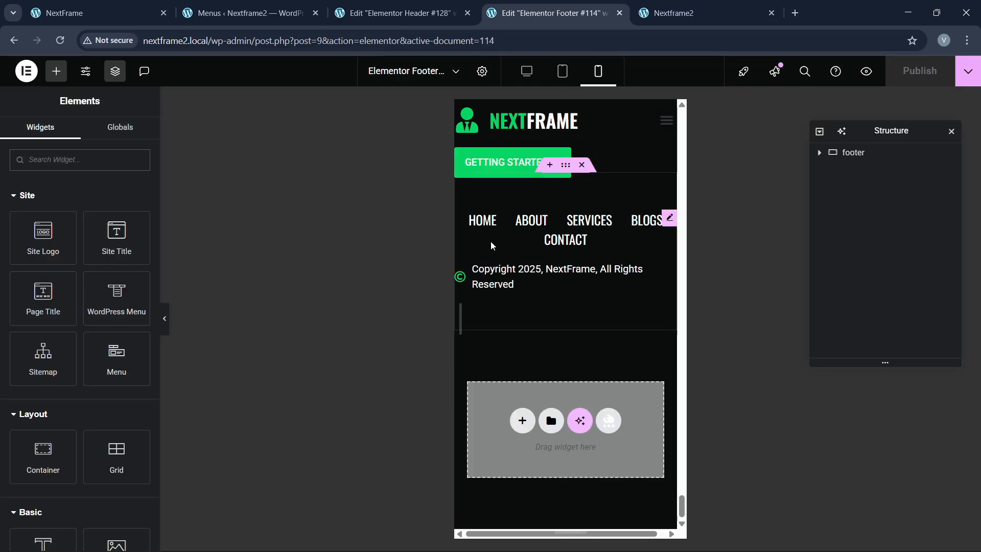
click(536, 232)
click(511, 276)
click(76, 136)
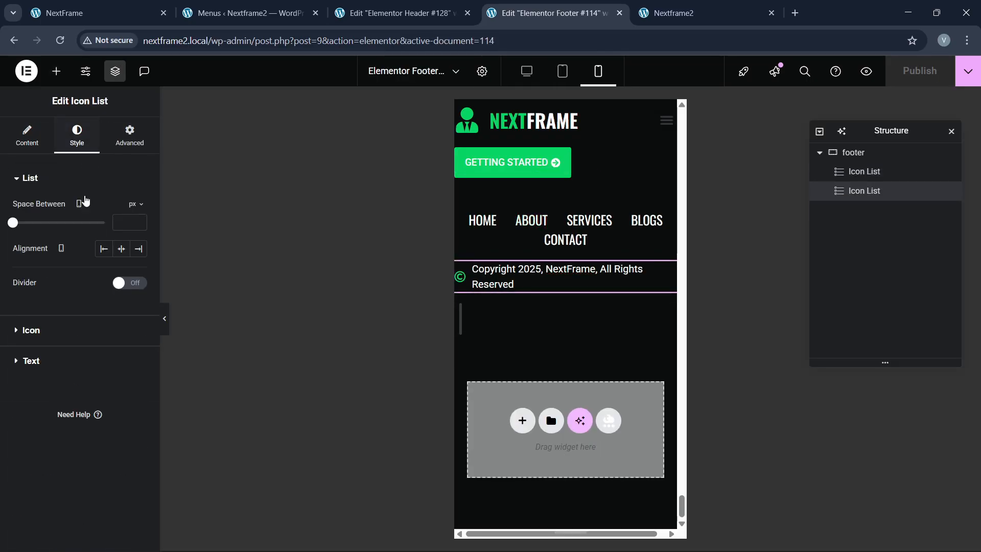
click(125, 254)
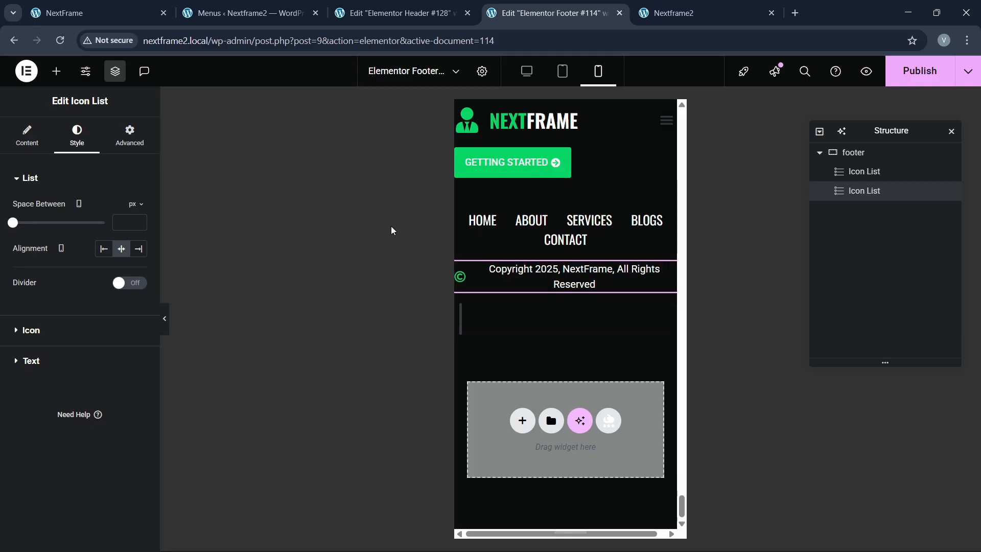
scroll(556, 251, up, 1)
Step: Give the footer container 60/20/60/20 mobile padding and publish the footer
click(566, 229)
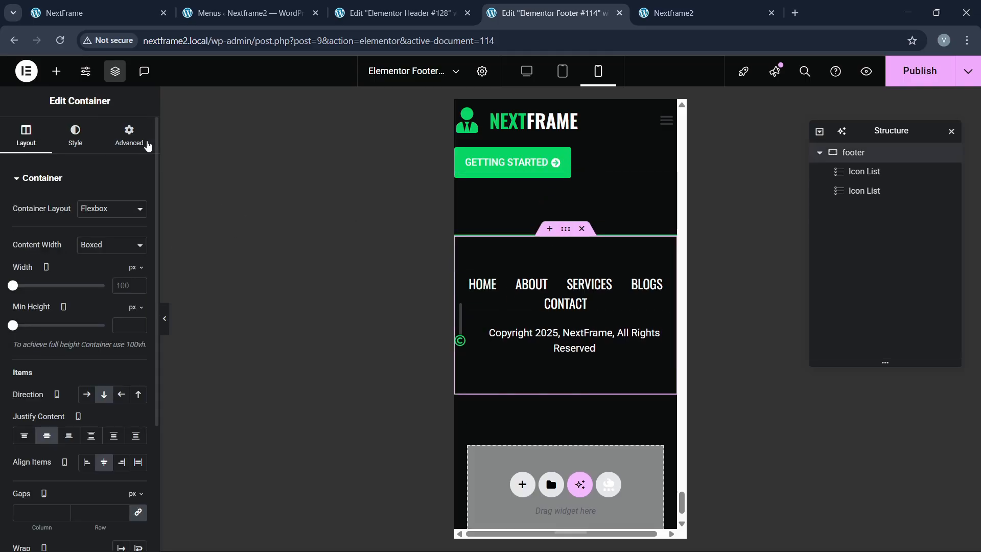
click(145, 143)
click(135, 277)
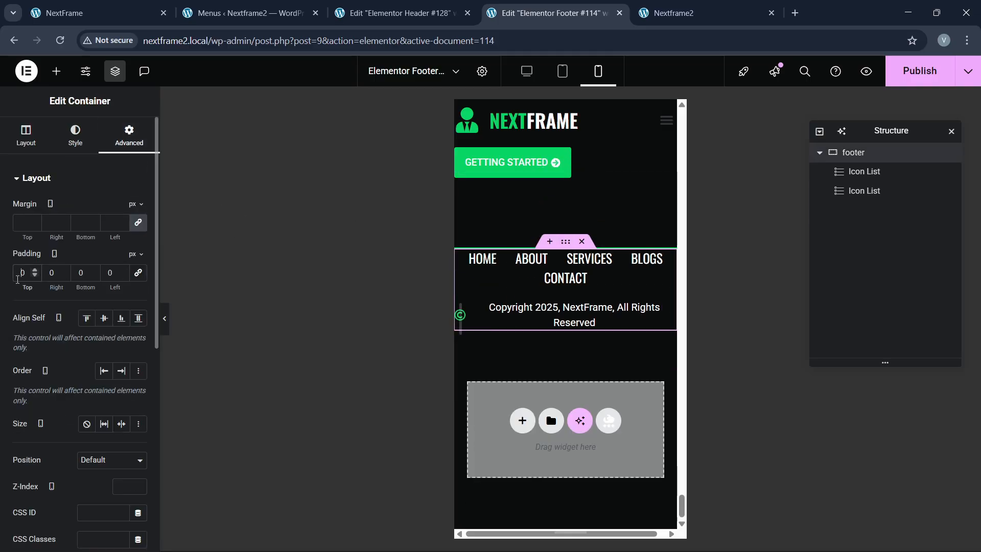
text(60)
key(Tab)
text(20)
key(Tab)
text(60)
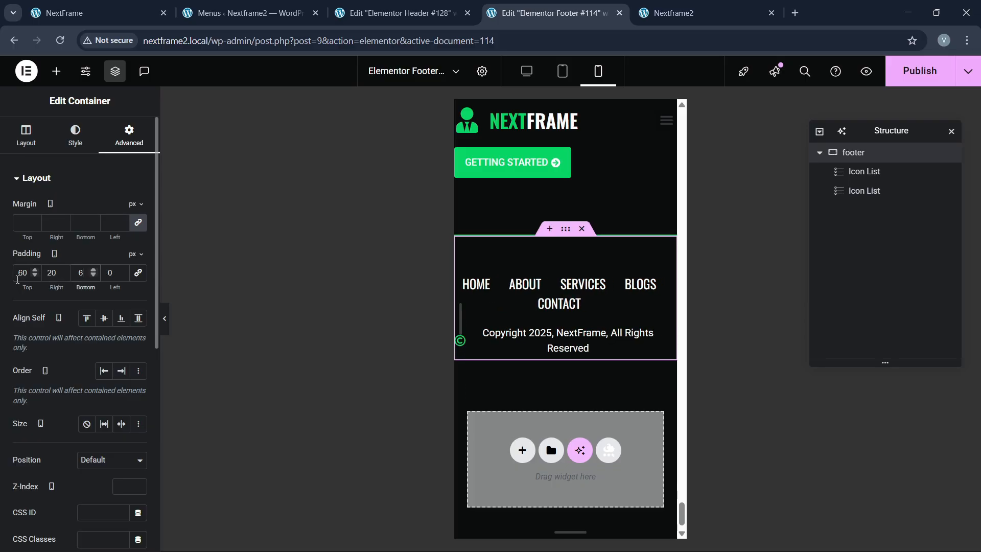
key(Tab)
text(20)
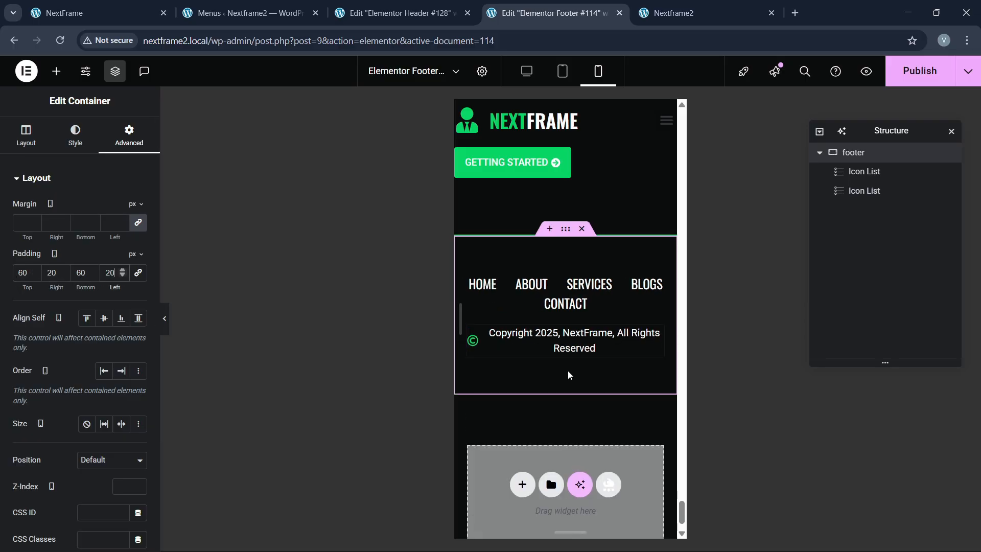
click(924, 77)
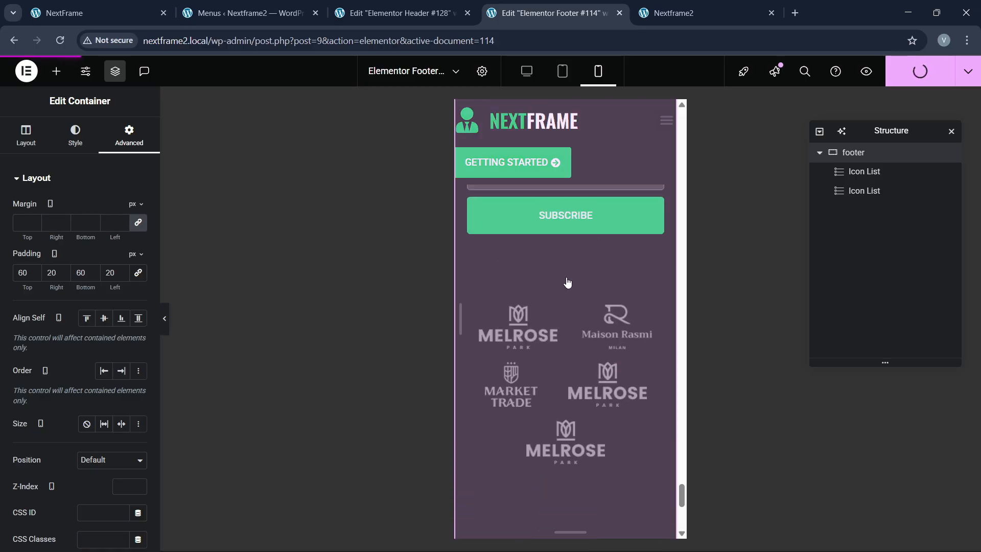
Step: Scroll back up and open the header template for editing
scroll(564, 285, up, 10)
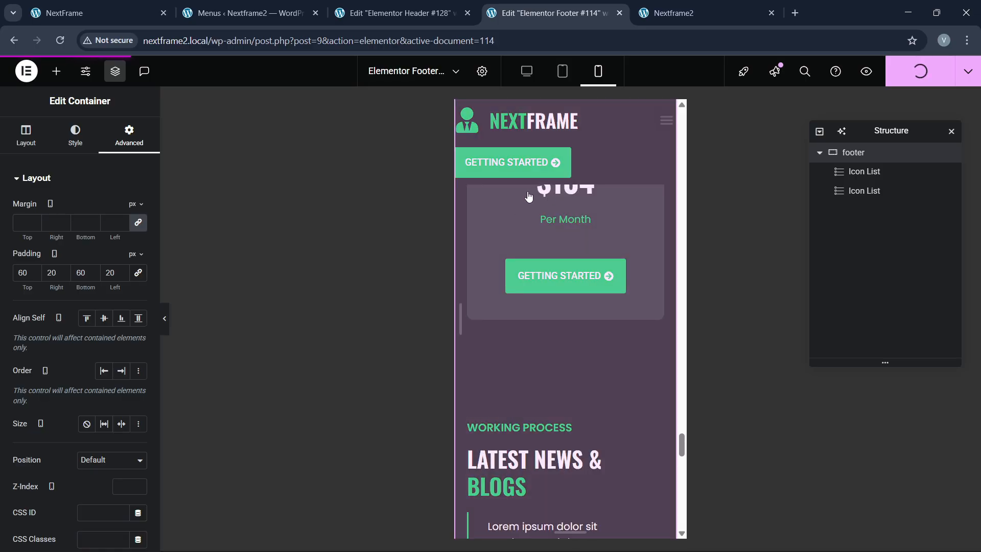
drag(682, 438, 664, 101)
click(560, 114)
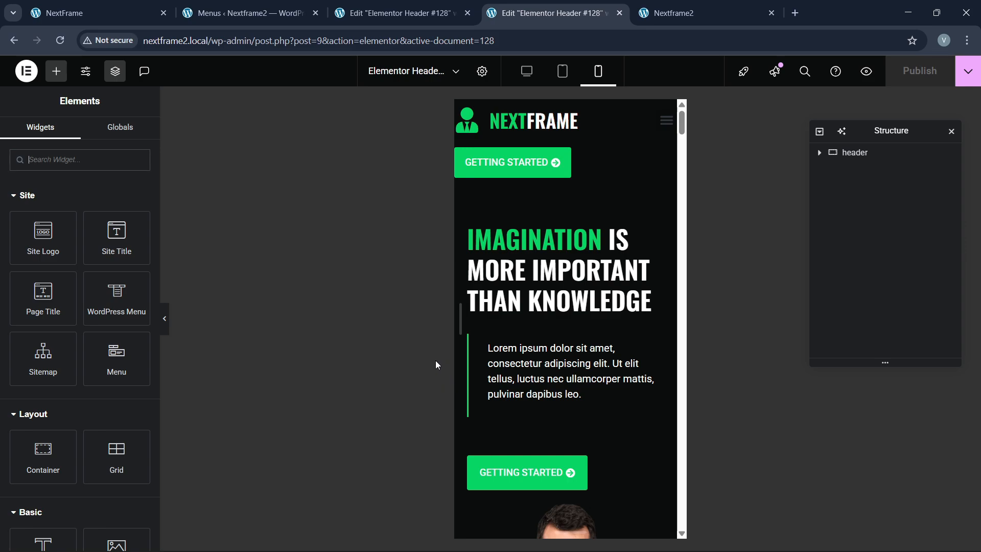
Step: Hide the header's GETTING STARTED button on tablet and mobile
click(526, 174)
click(134, 148)
scroll(52, 332, down, 6)
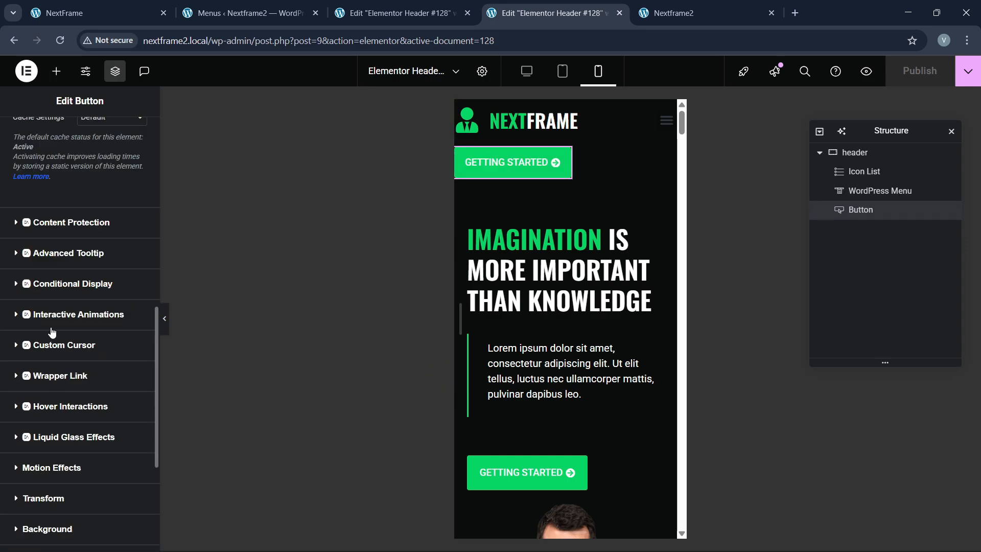
scroll(55, 414, down, 2)
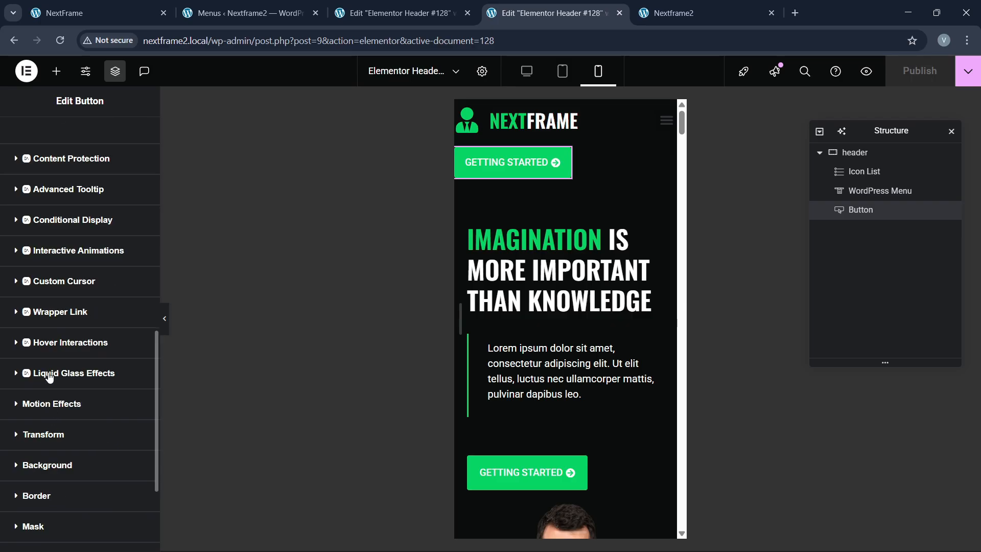
click(50, 456)
scroll(47, 454, down, 3)
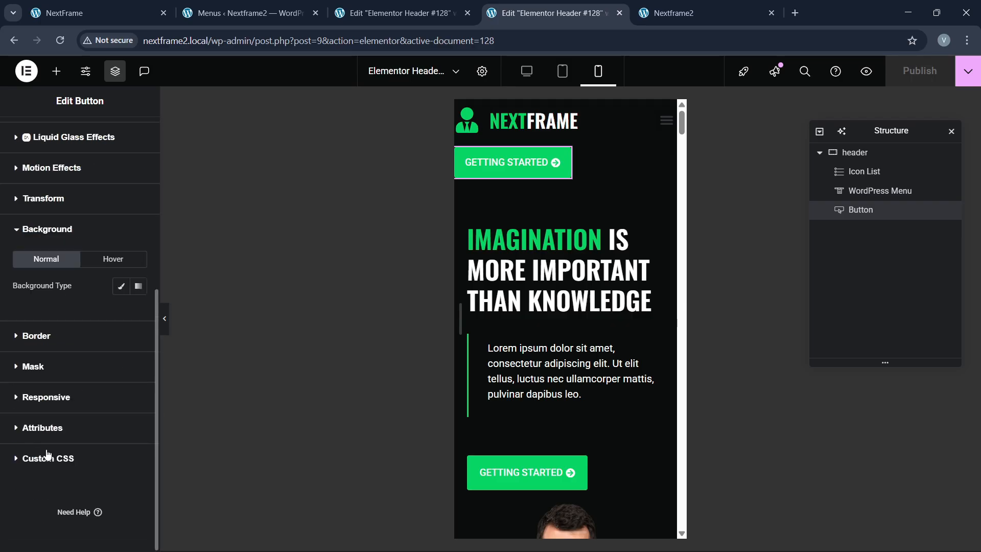
click(54, 410)
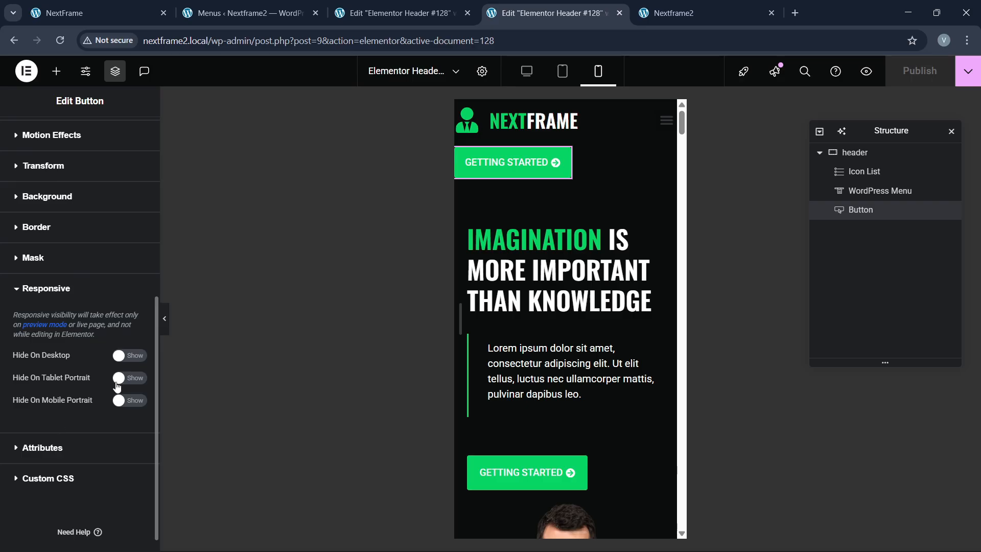
click(126, 378)
click(129, 400)
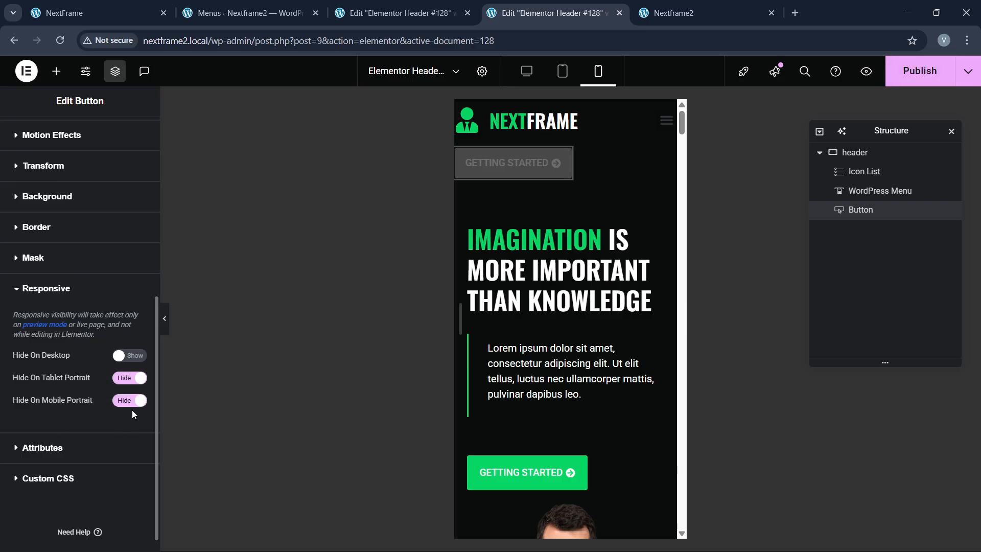
Step: Give the header container 10 px padding, then select the hamburger menu
click(896, 152)
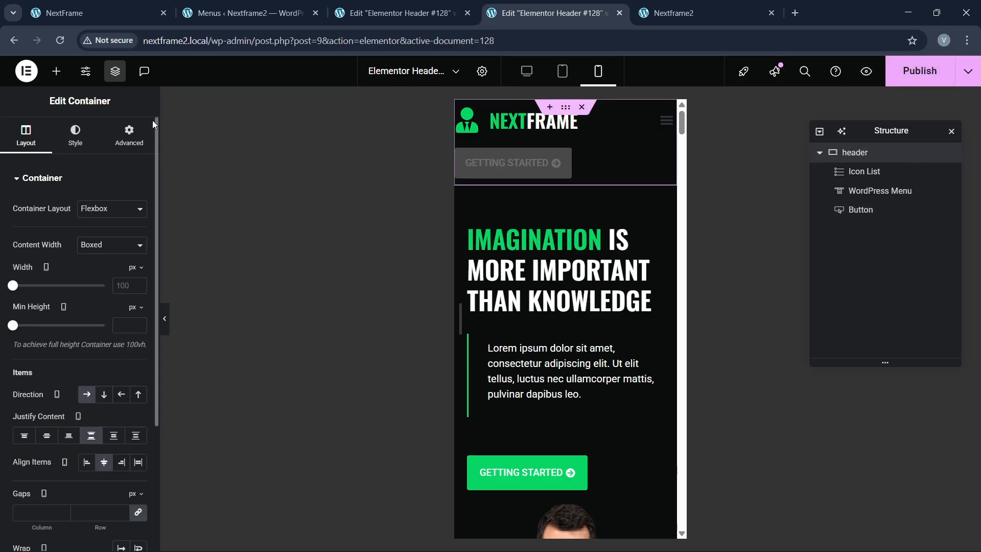
click(118, 143)
click(27, 274)
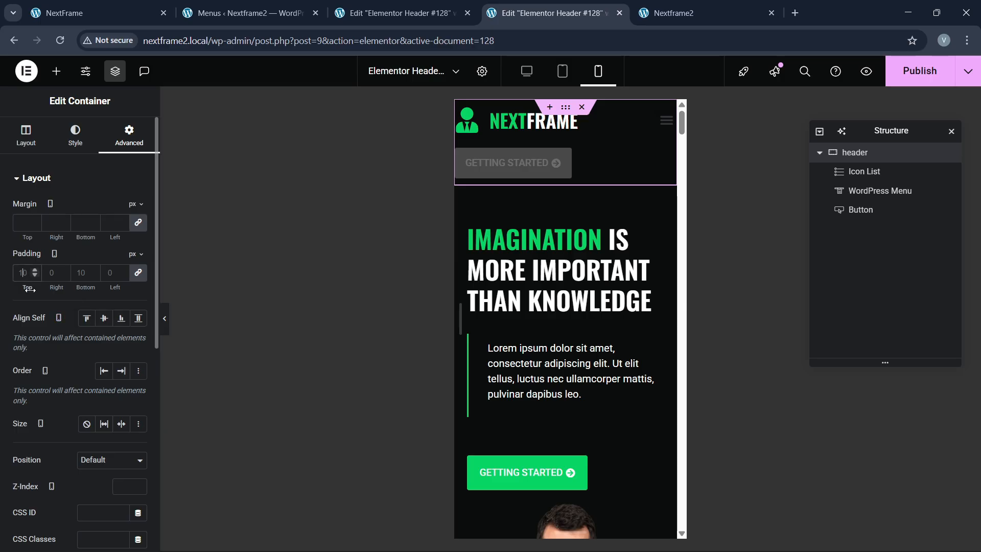
text(10)
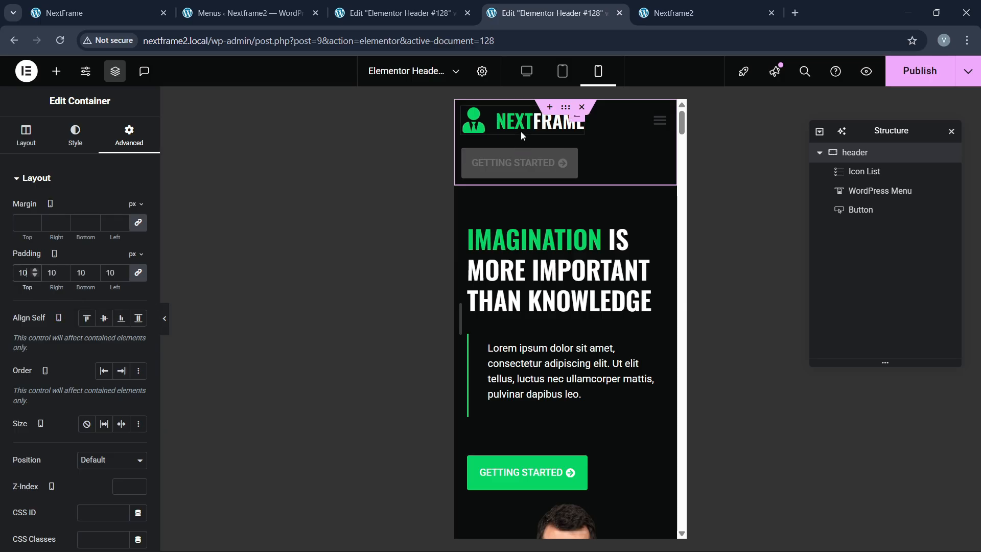
click(521, 134)
click(665, 126)
click(76, 134)
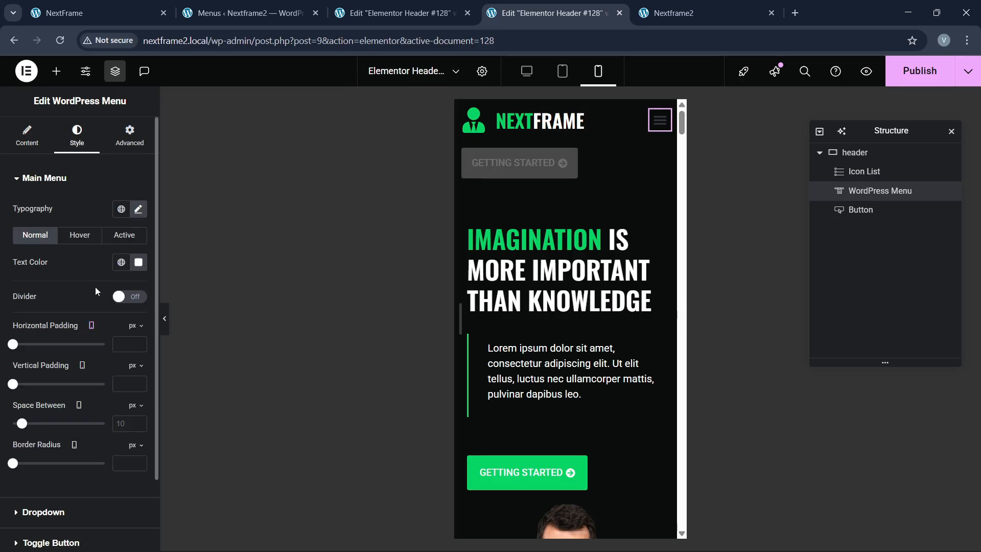
Step: Give the mobile menu toggle button the green global background and a white icon
scroll(75, 413, down, 2)
click(57, 451)
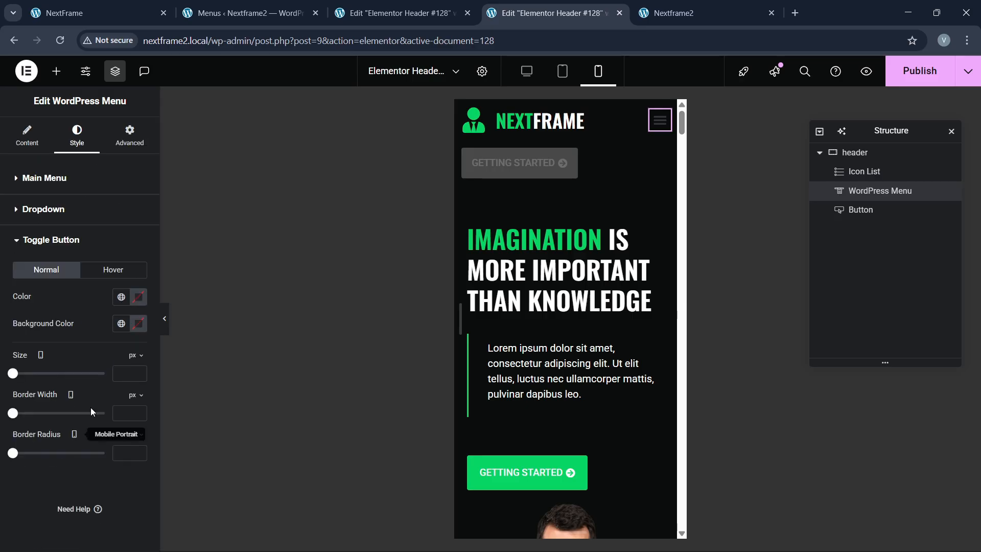
click(122, 324)
click(57, 246)
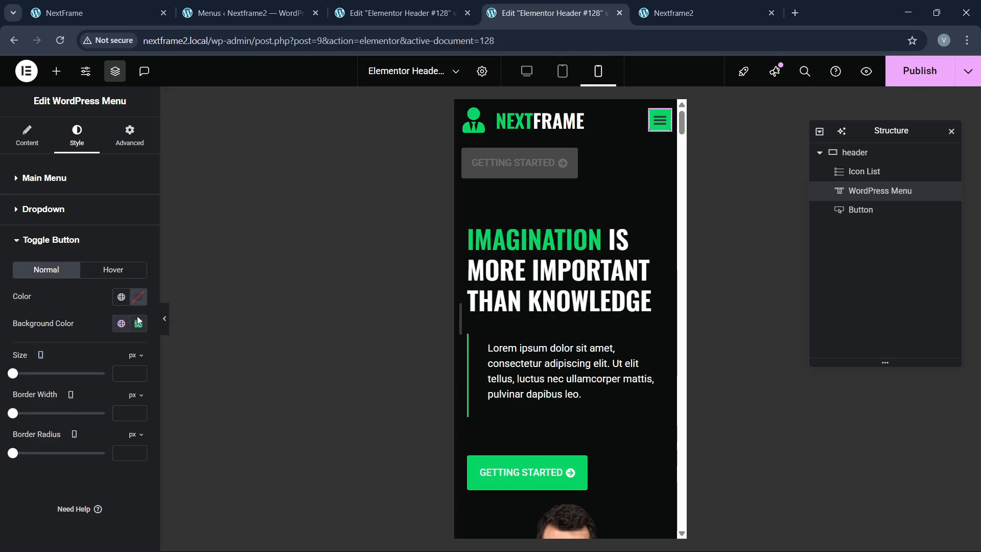
click(139, 302)
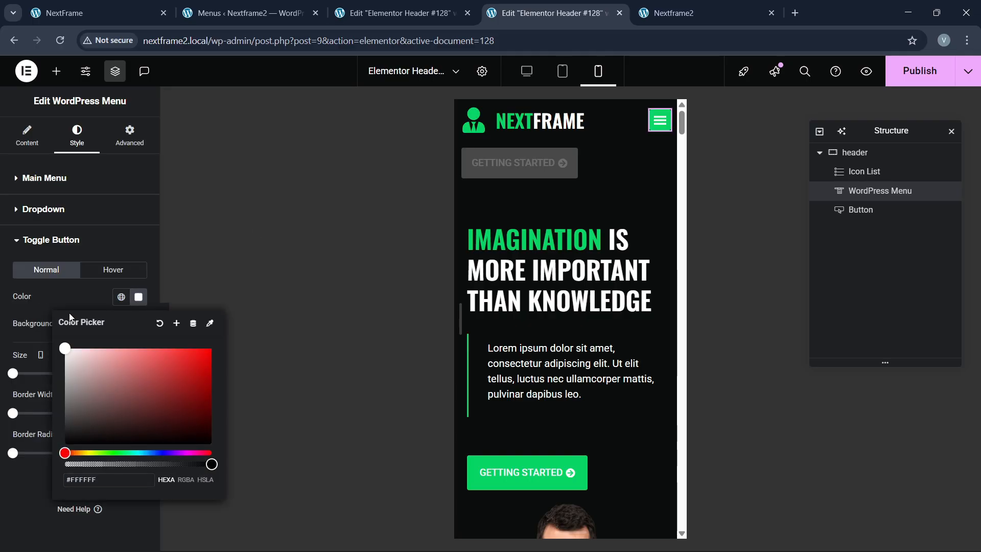
click(657, 135)
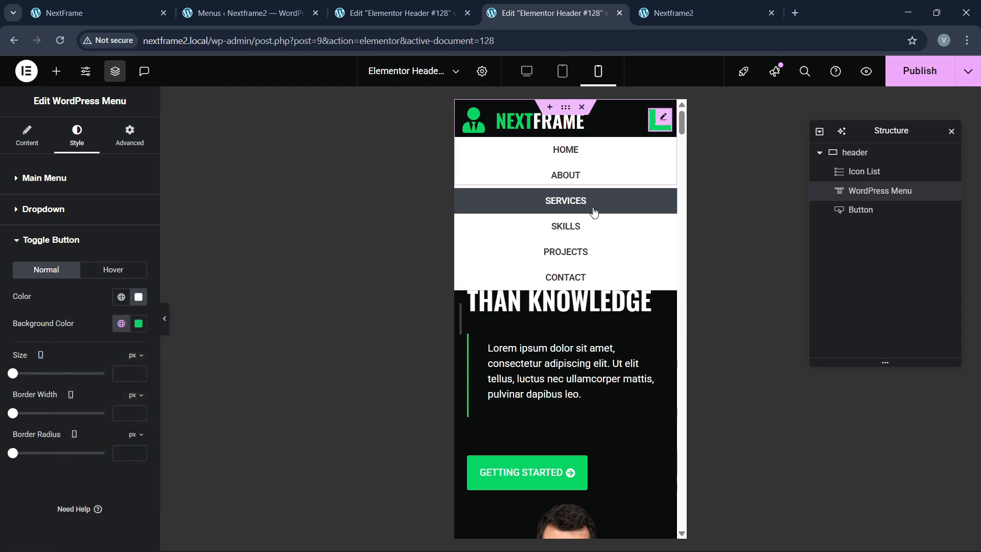
Step: Make hovered dropdown menu items use the green global background with white text
click(56, 210)
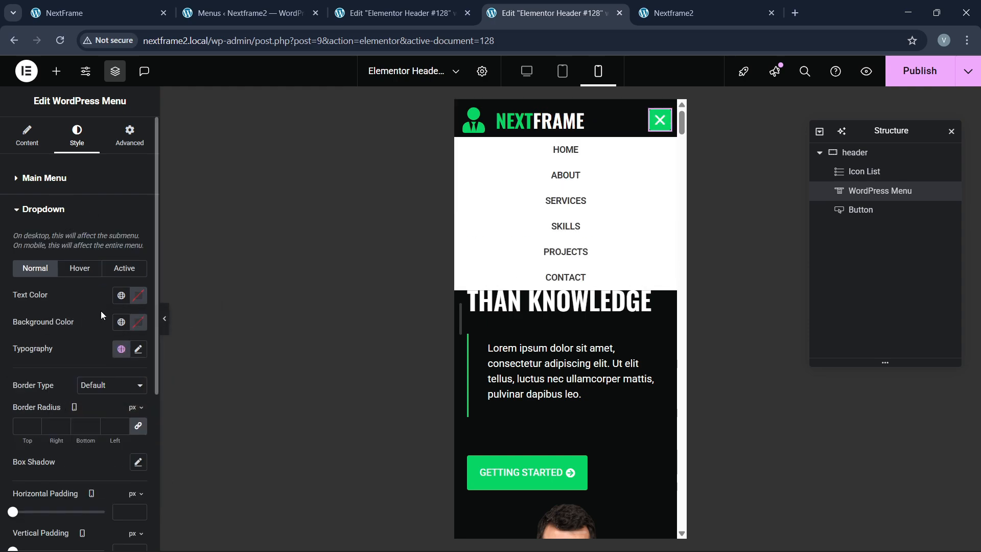
click(81, 275)
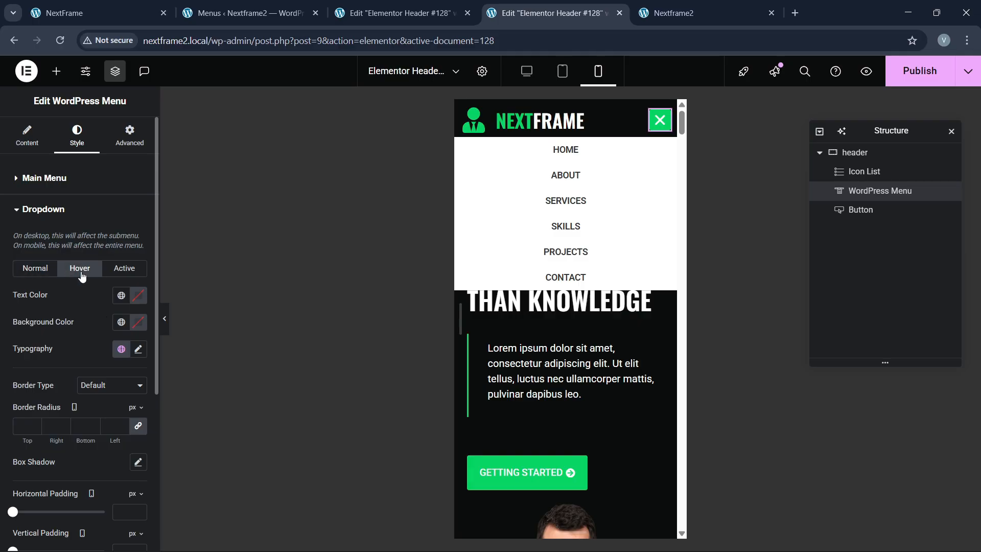
click(121, 323)
click(62, 479)
click(141, 301)
drag(105, 397, 64, 338)
click(75, 302)
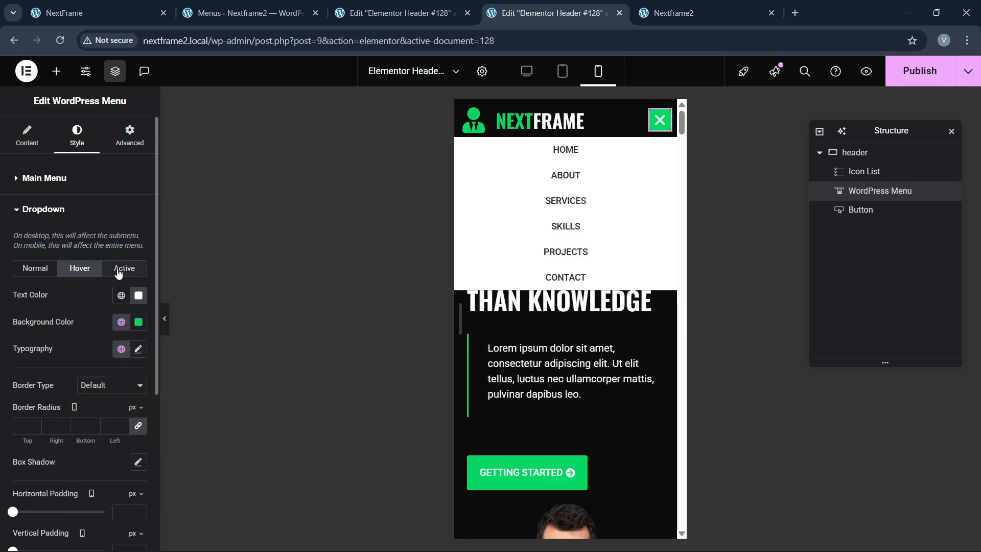
Step: Style the active dropdown item with the green global background and white text too
click(119, 272)
click(121, 321)
click(60, 478)
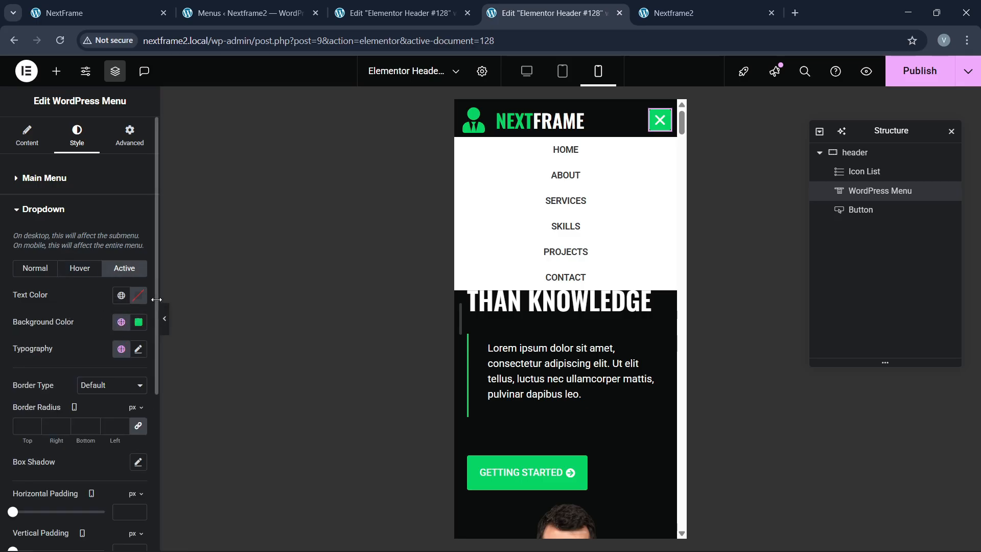
click(140, 295)
click(65, 347)
click(53, 293)
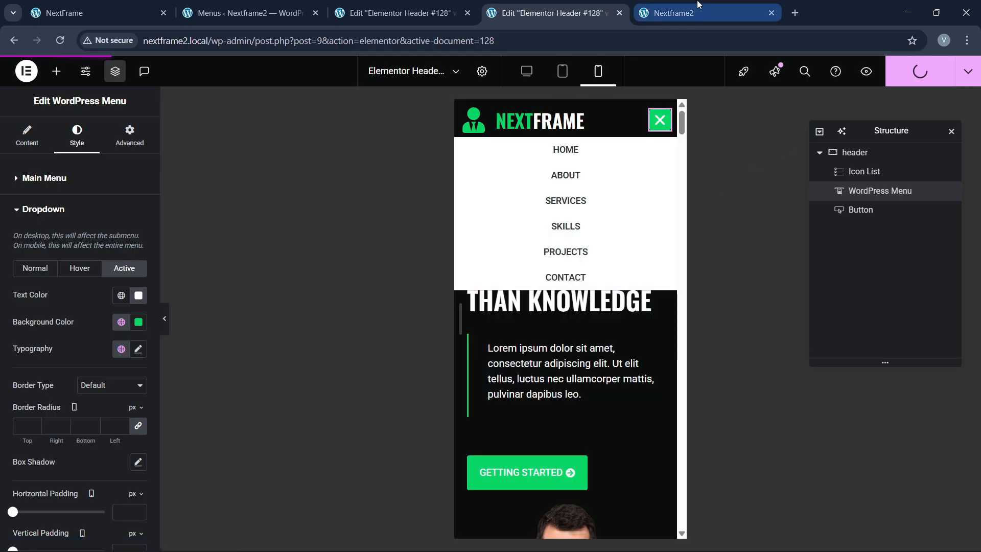
Step: Reload the live NextFrame site and test the Services, Skills and Projects menu links
mouse_move(698, 4)
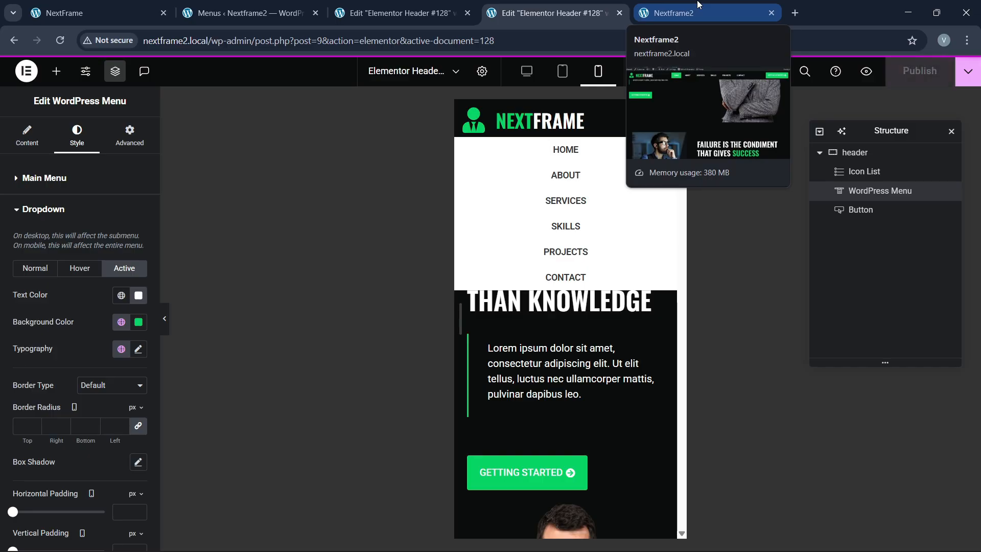
click(698, 5)
click(338, 40)
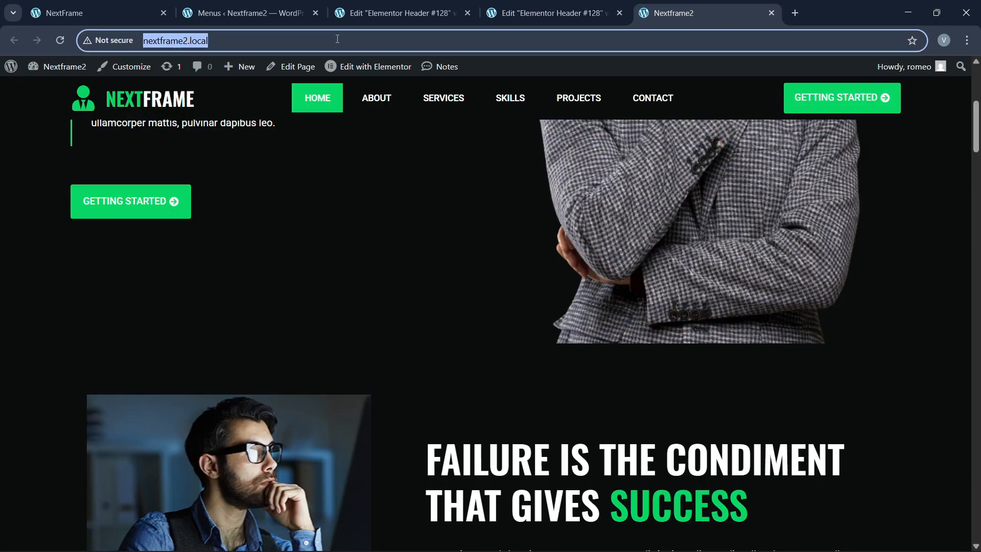
key(Return)
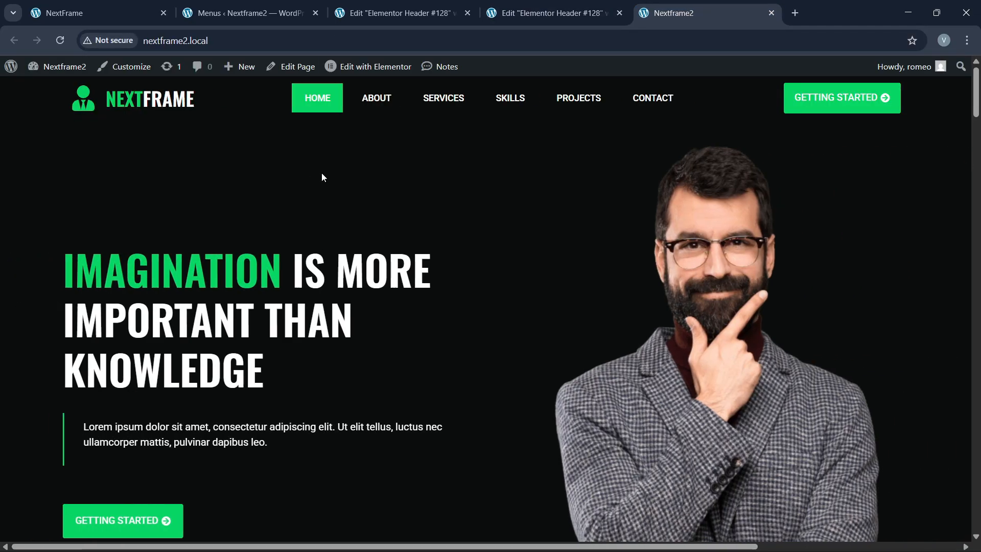
scroll(523, 293, down, 3)
click(444, 97)
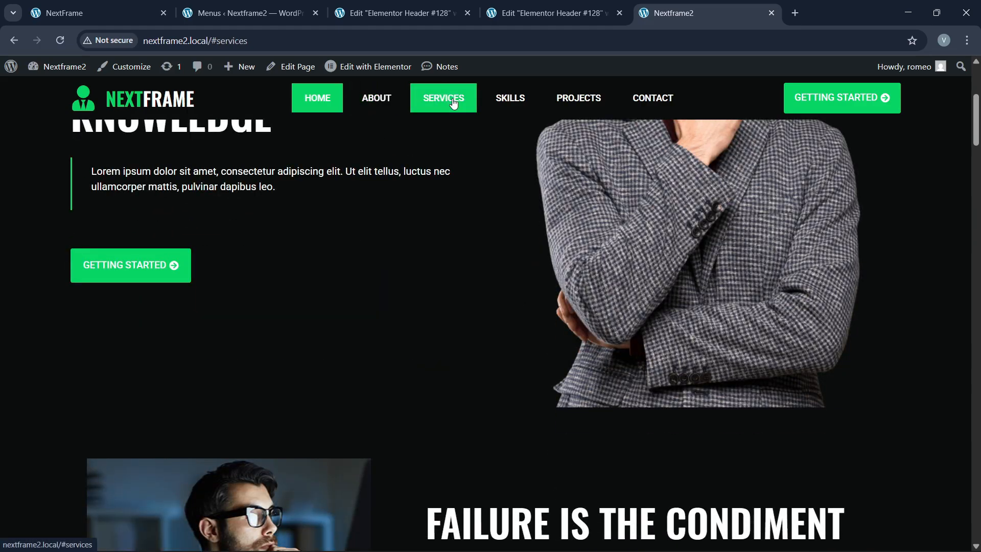
click(510, 97)
click(578, 98)
scroll(825, 267, down, 6)
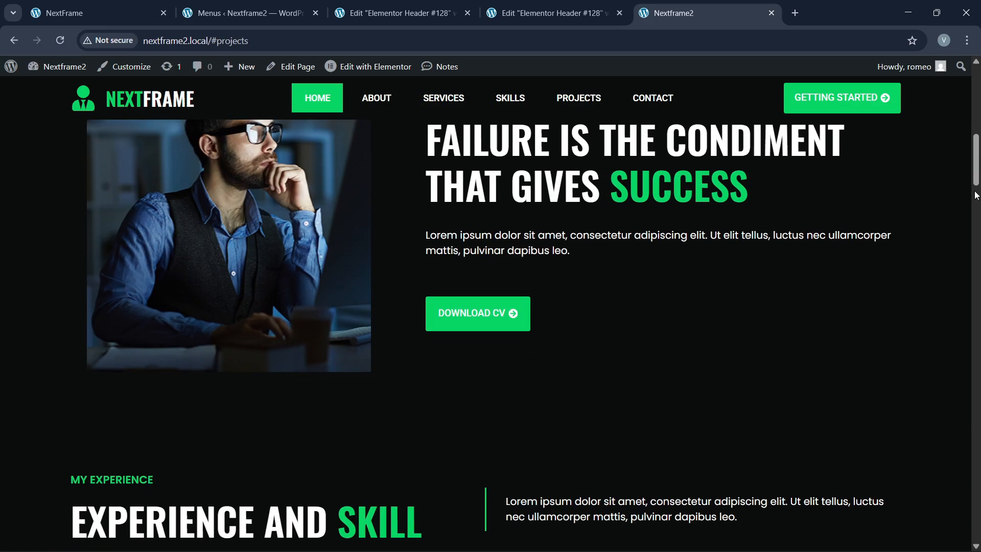
drag(976, 180, 980, 114)
Step: Check the page at phone width in DevTools device mode, then return to the header editor
right_click(488, 212)
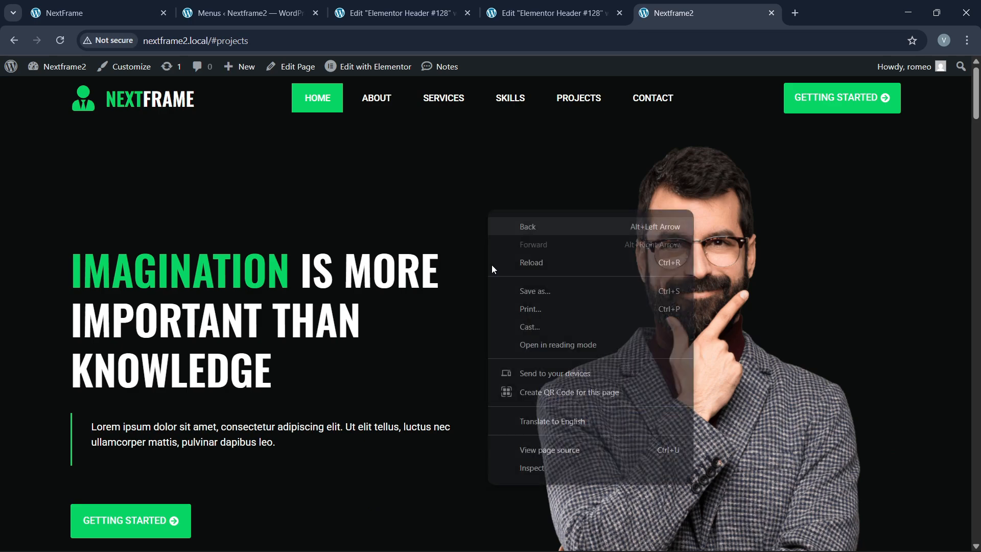
click(534, 483)
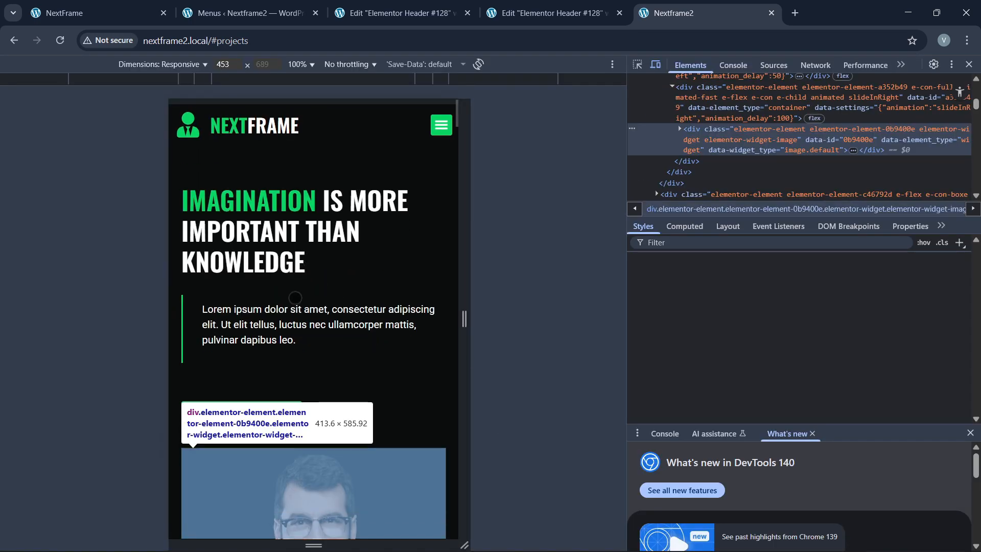
mouse_move(465, 317)
mouse_down()
mouse_move(447, 315)
mouse_move(458, 318)
mouse_up()
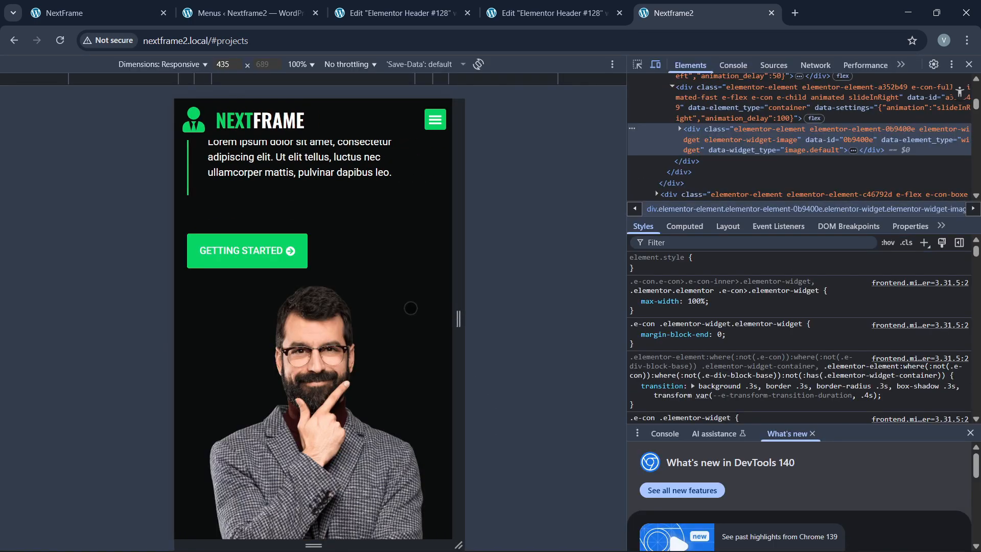
scroll(369, 272, down, 10)
scroll(369, 272, down, 20)
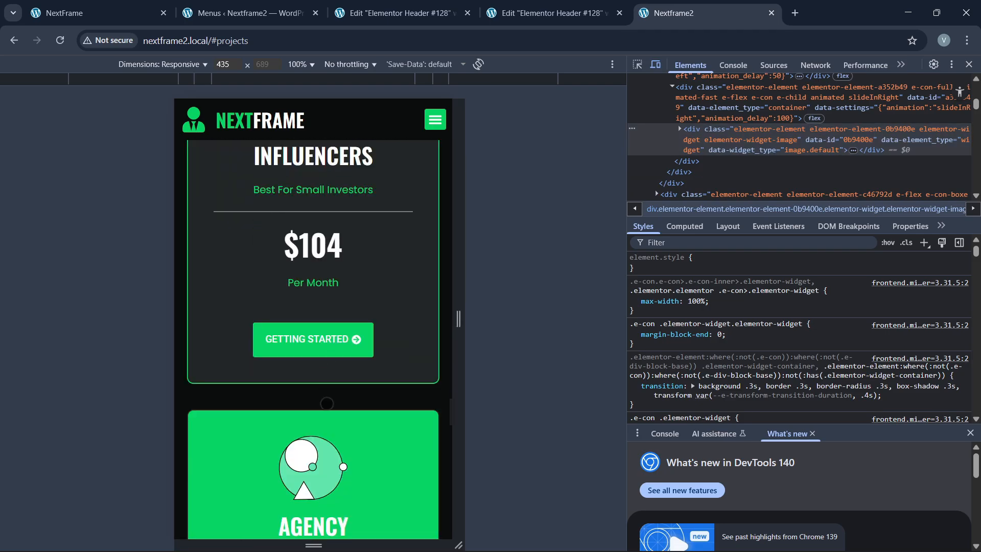
scroll(327, 404, down, 15)
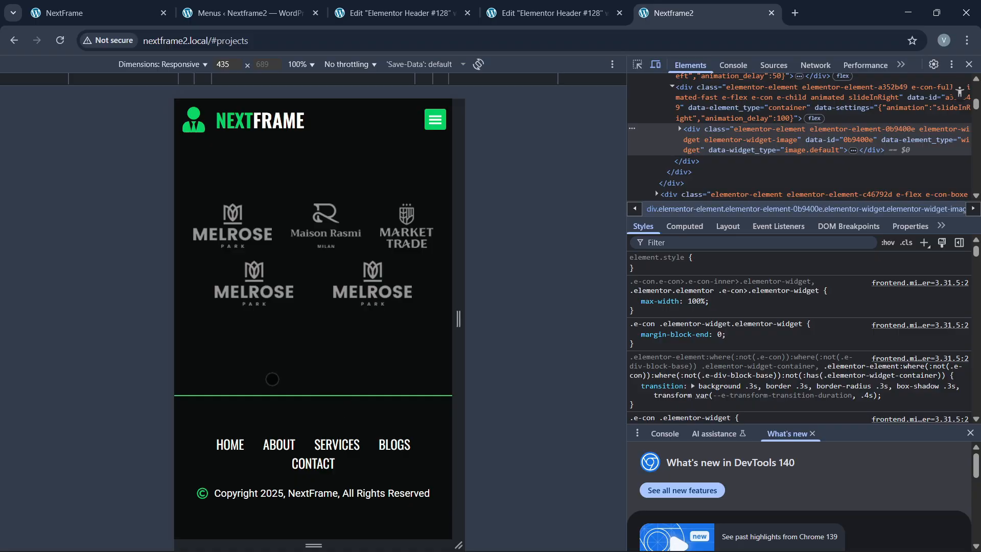
click(969, 64)
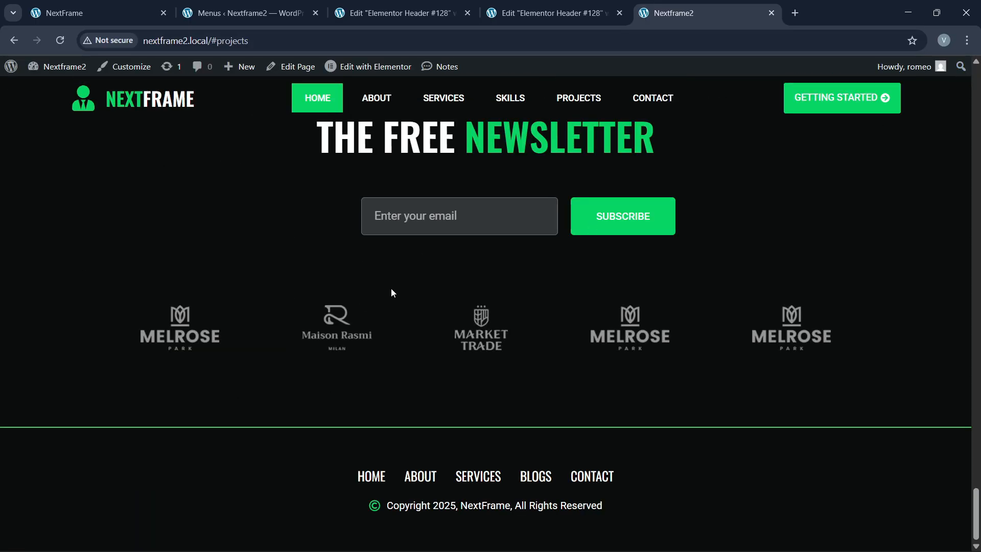
scroll(381, 332, up, 4)
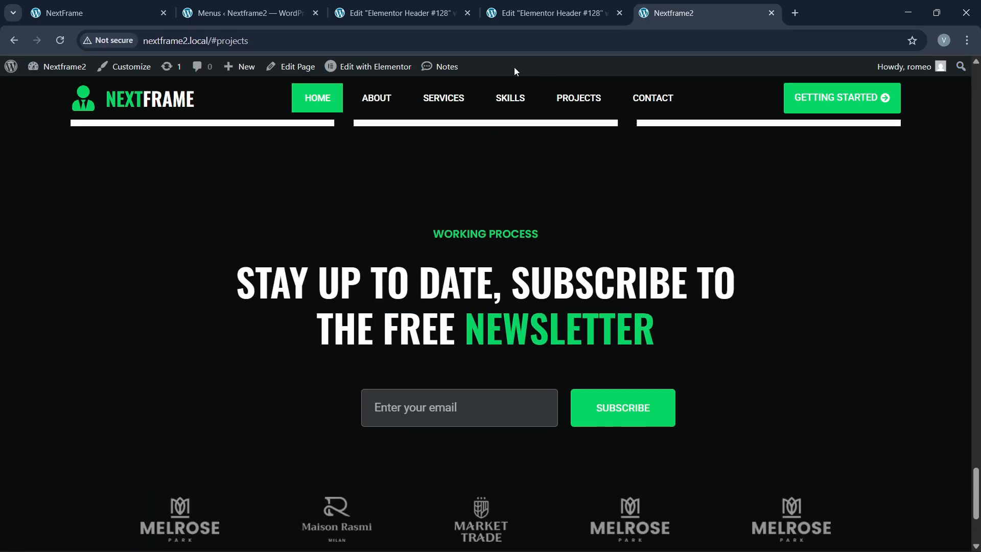
click(348, 6)
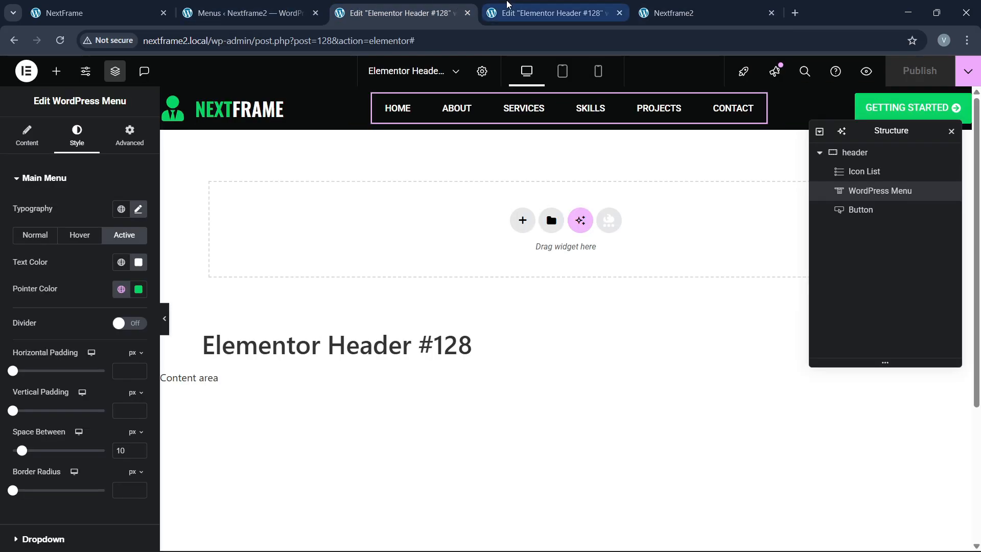
Step: Set the preview to desktop width, open the Home page for editing and select its about section
click(674, 12)
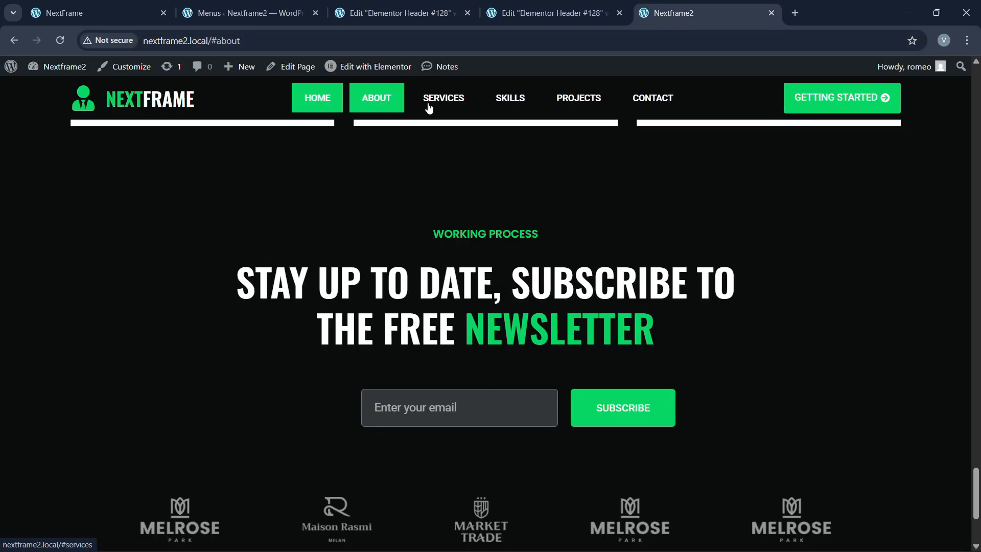
click(527, 12)
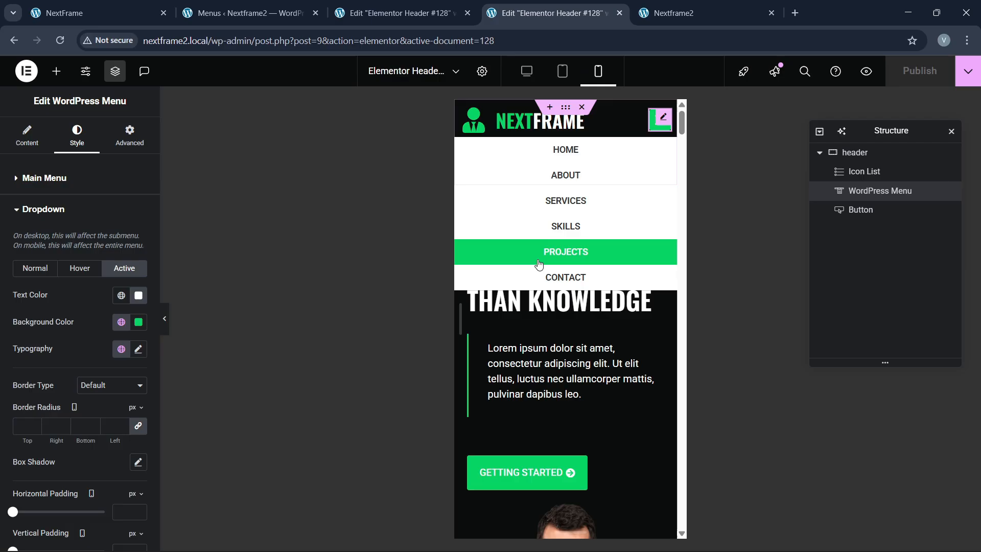
click(527, 71)
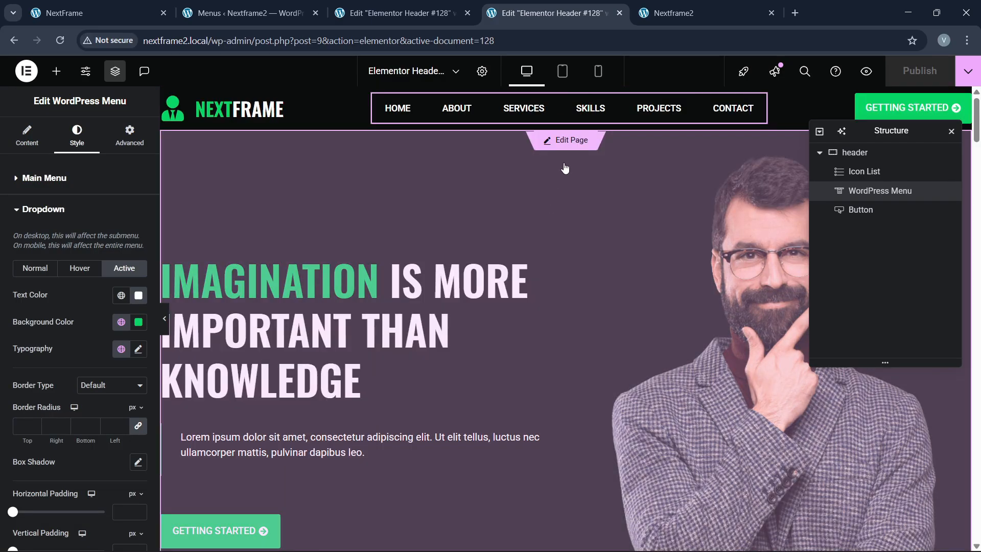
click(567, 144)
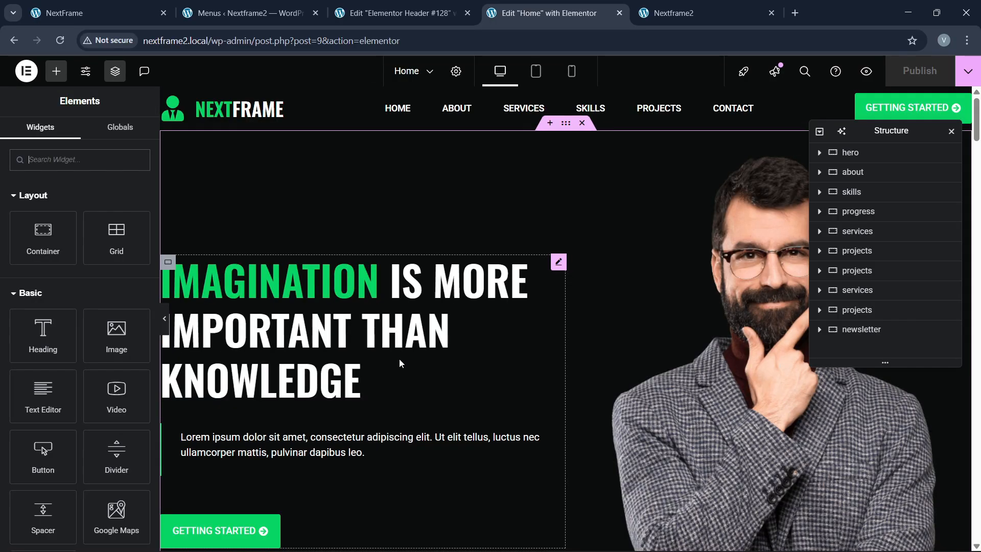
click(710, 6)
click(584, 11)
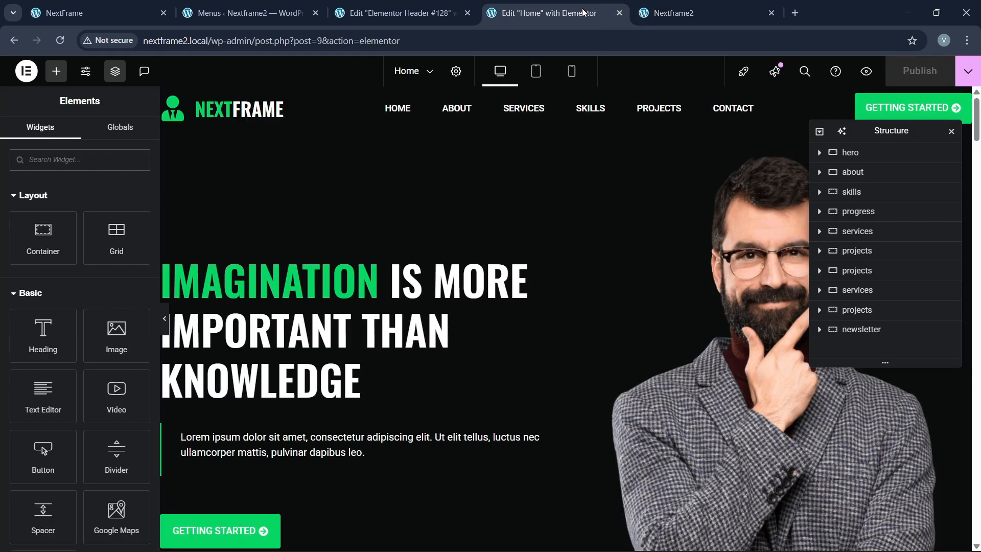
scroll(532, 290, down, 8)
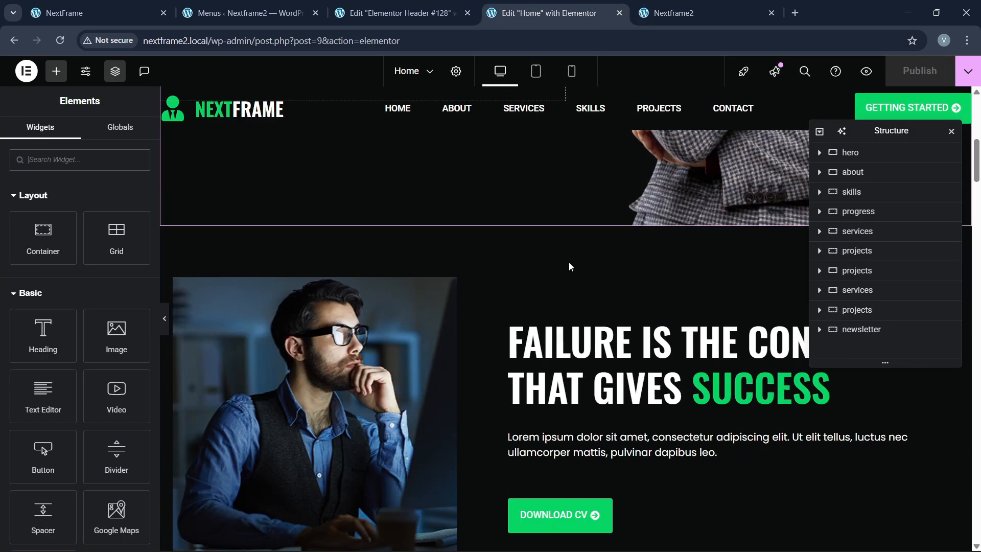
click(856, 172)
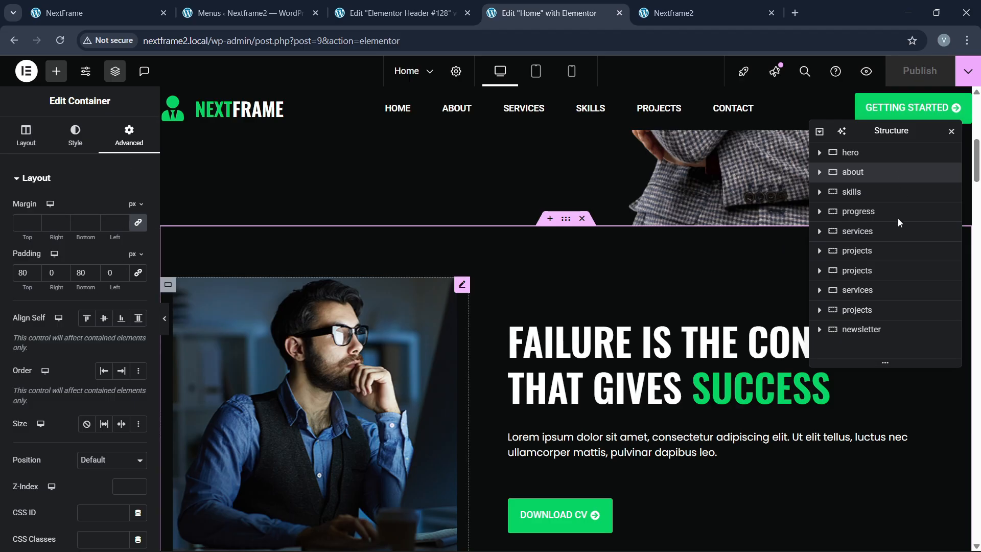
Step: Enter 'about' as the CSS ID of the about section
scroll(61, 319, down, 3)
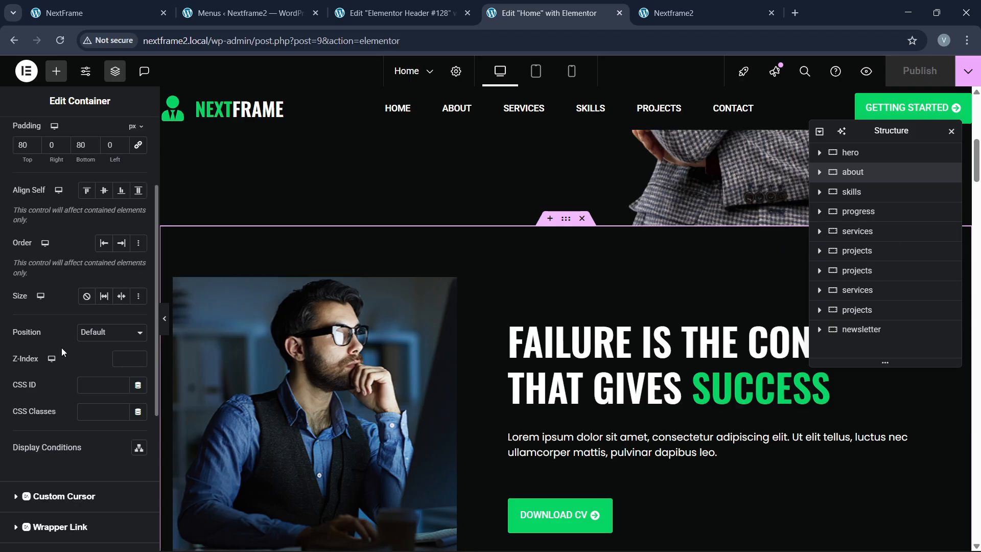
click(103, 387)
text(about)
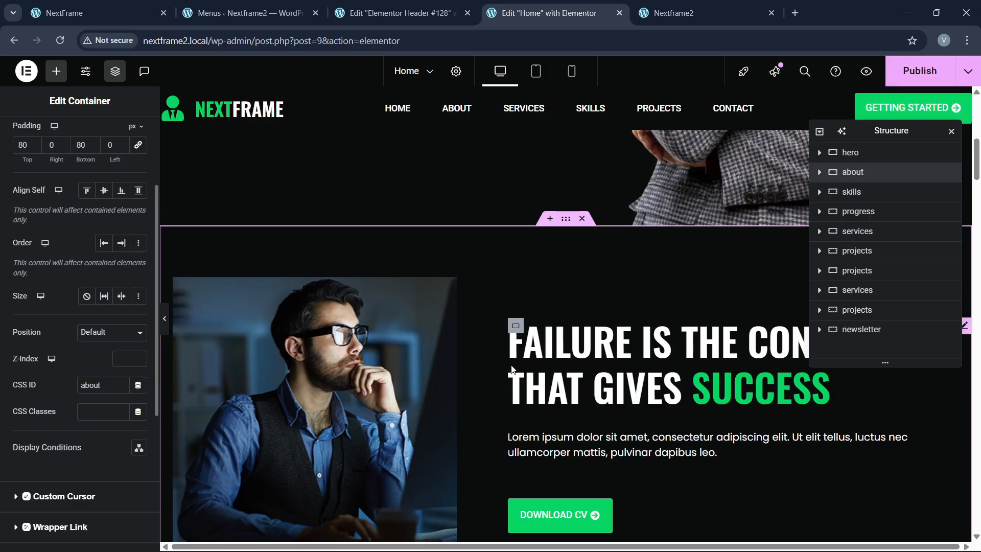
scroll(516, 366, down, 8)
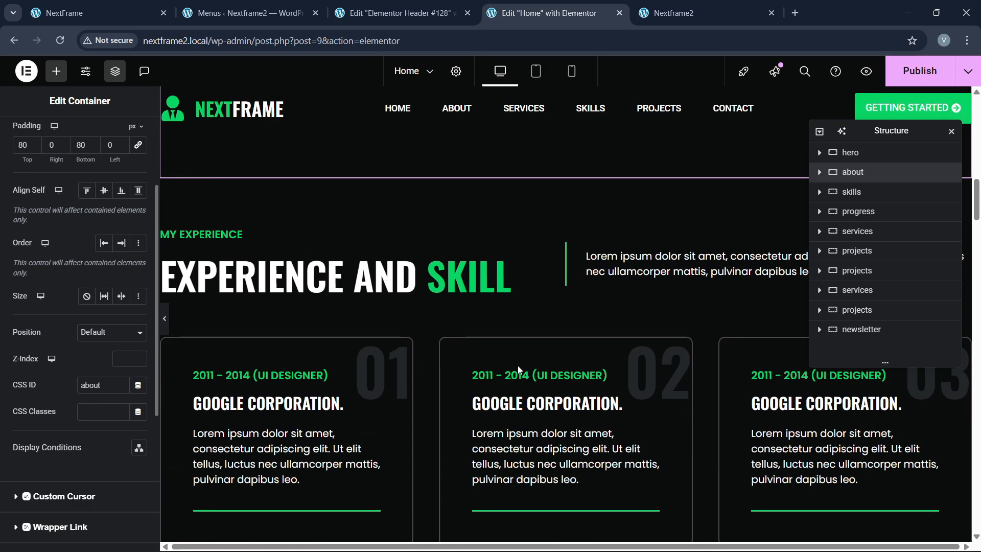
scroll(576, 316, up, 1)
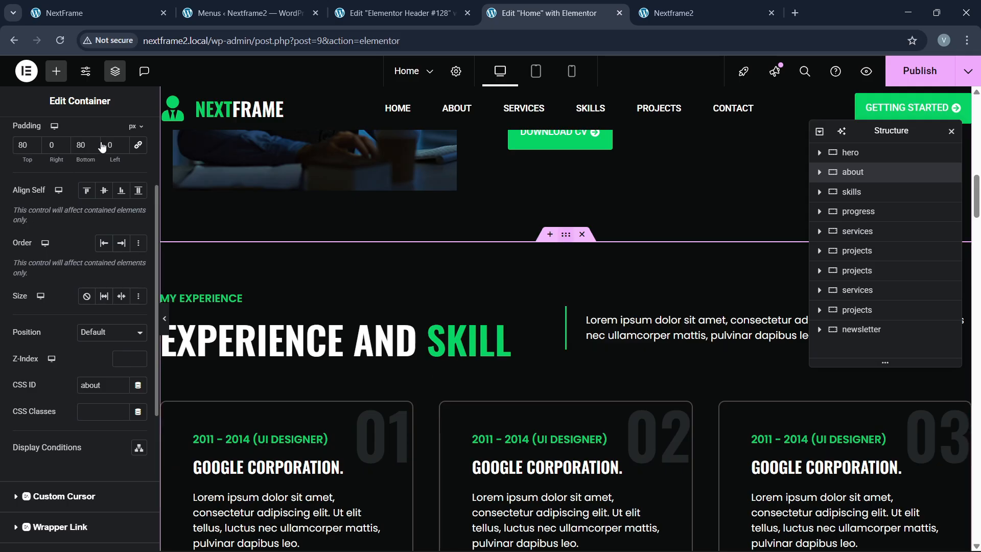
Step: Show the skills section's advanced settings and look through the page's sections
click(131, 137)
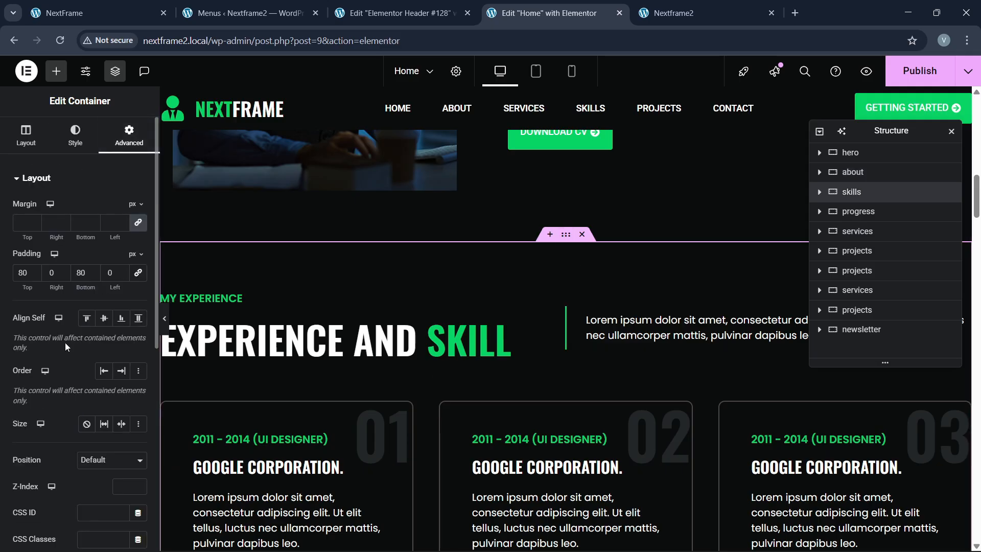
scroll(57, 383, down, 3)
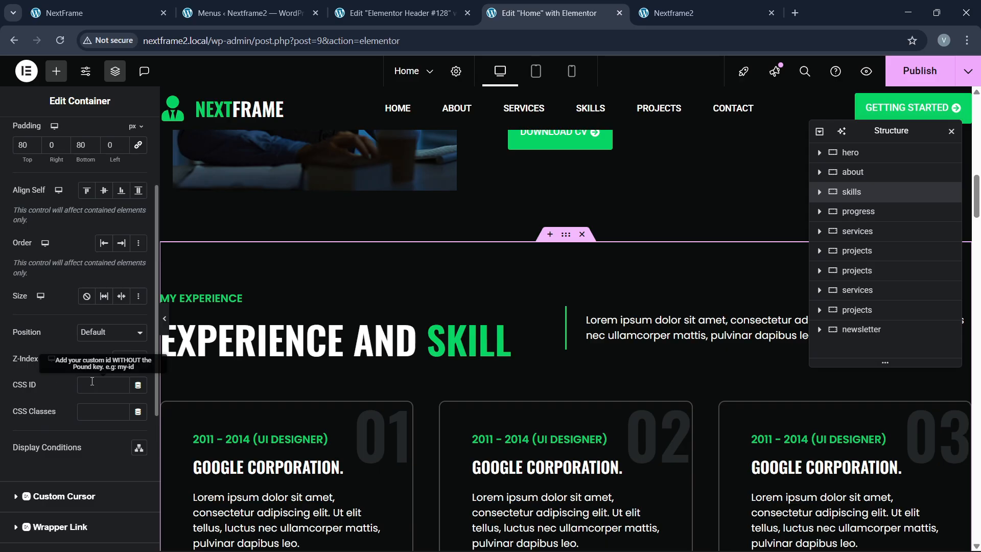
scroll(327, 363, down, 2)
scroll(366, 357, up, 3)
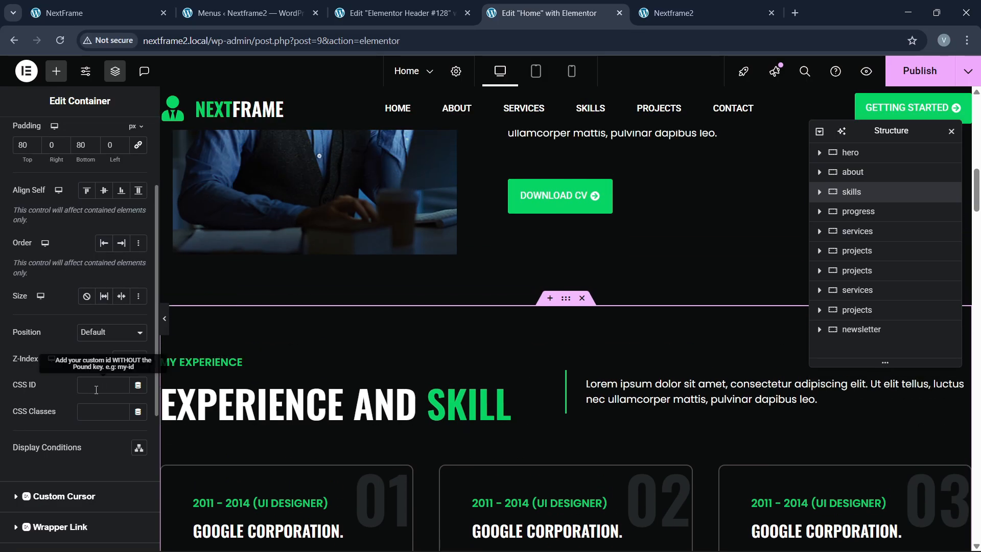
scroll(166, 389, down, 1)
scroll(555, 384, up, 2)
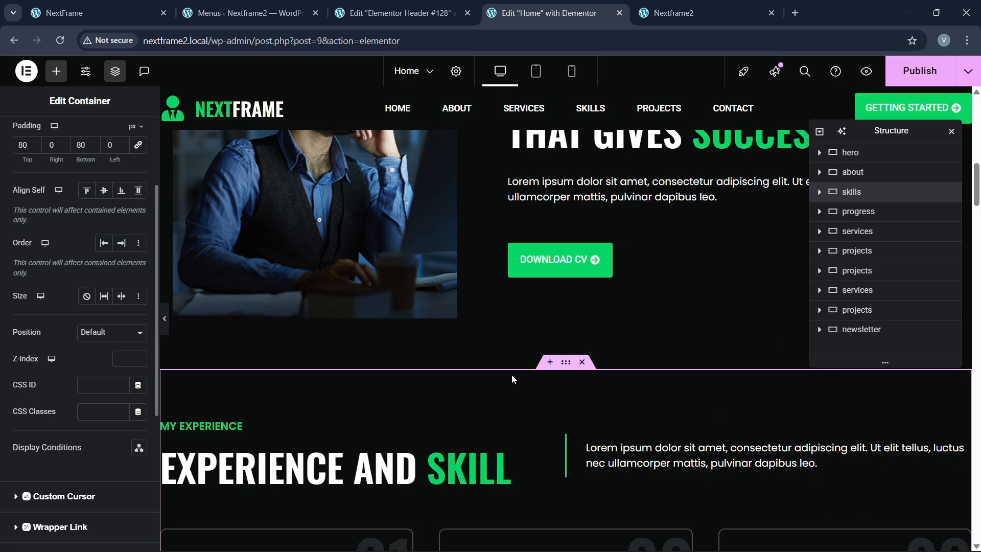
scroll(516, 384, down, 7)
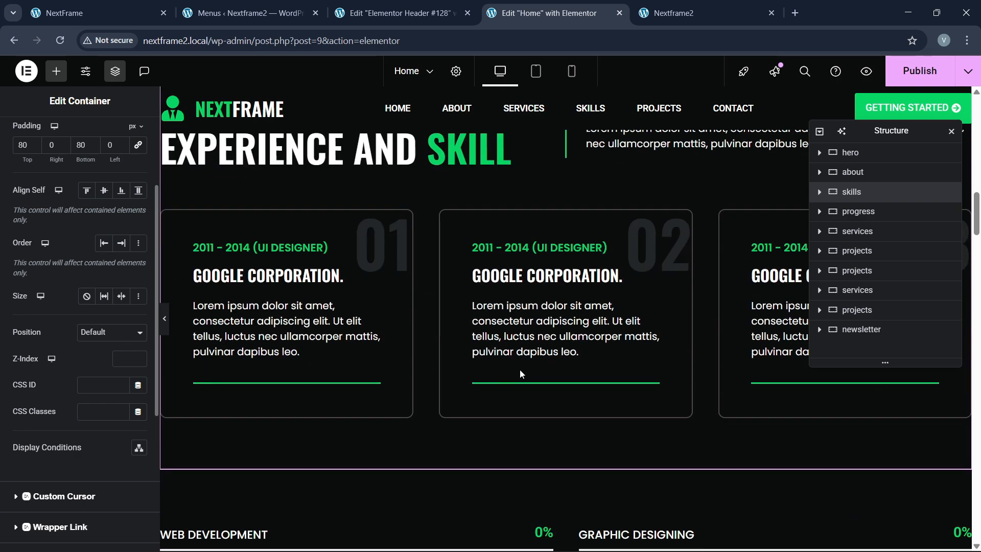
scroll(520, 373, down, 9)
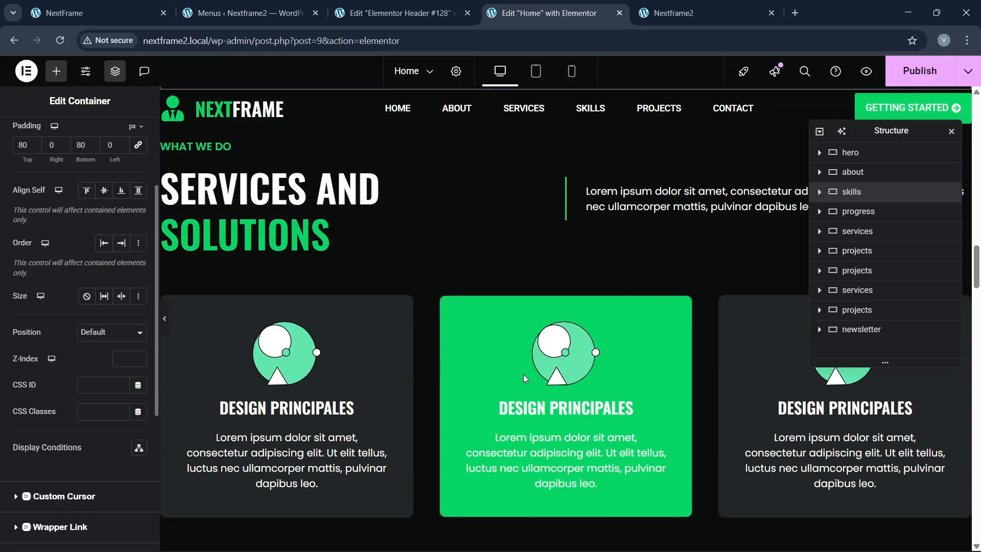
scroll(523, 375, up, 5)
scroll(523, 379, up, 9)
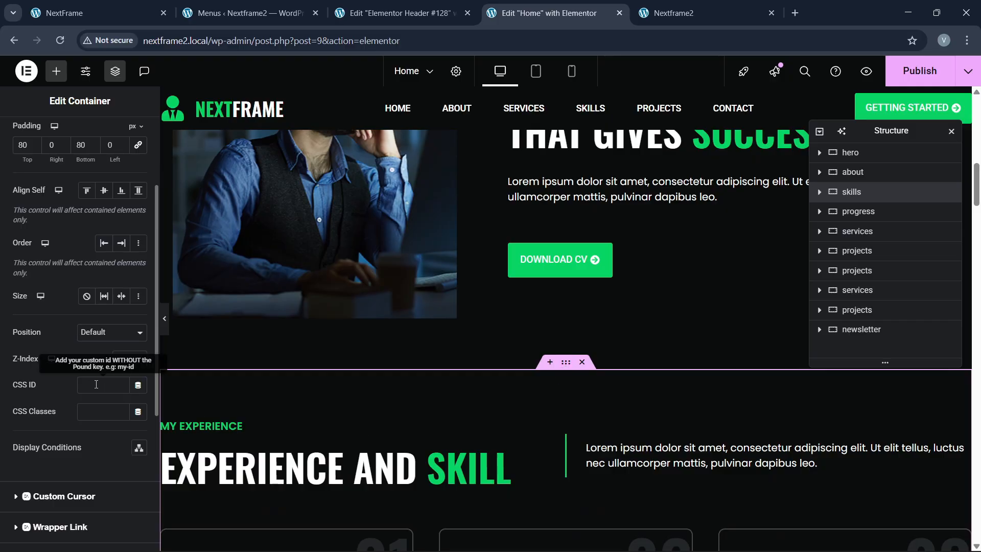
scroll(619, 369, down, 15)
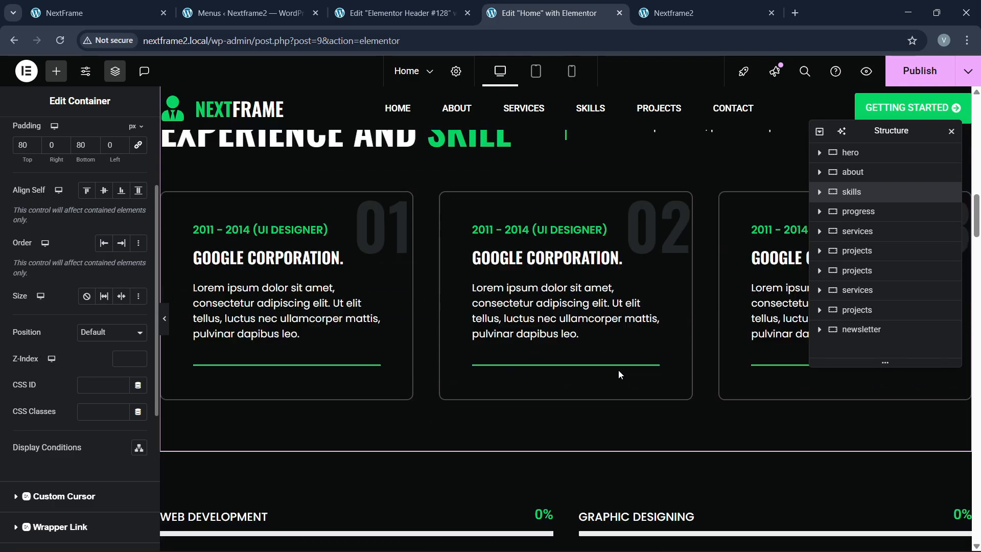
scroll(618, 378, down, 8)
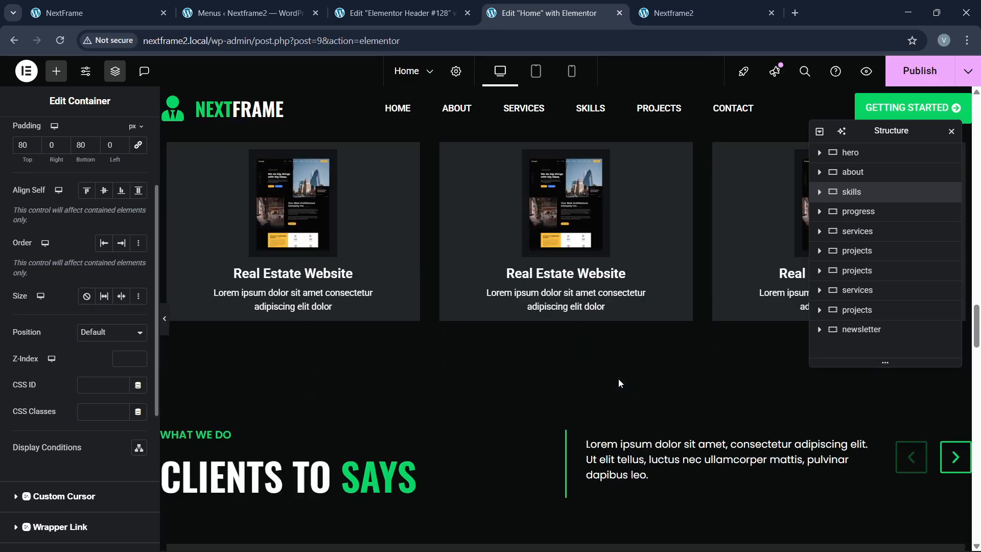
scroll(609, 396, up, 5)
scroll(607, 394, up, 10)
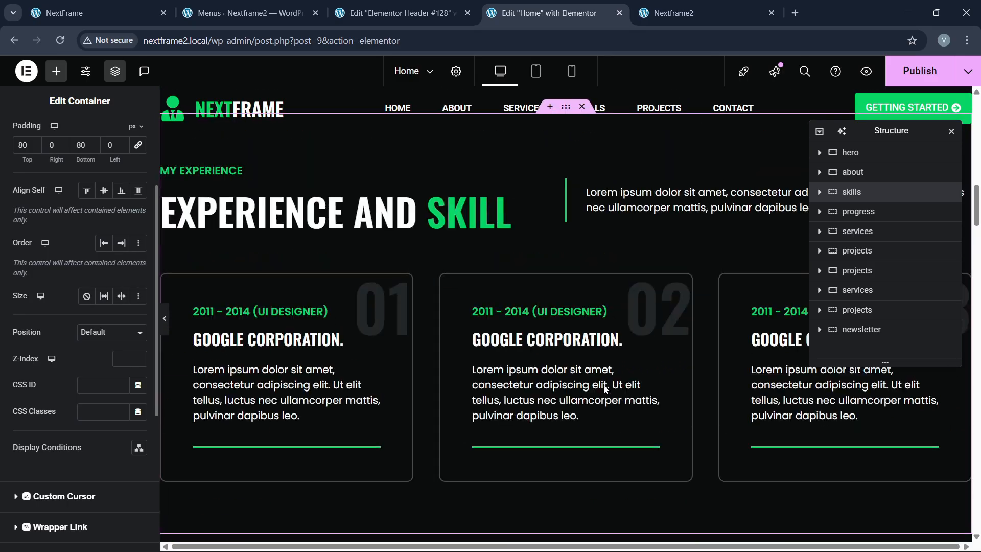
scroll(603, 386, up, 5)
scroll(603, 385, down, 3)
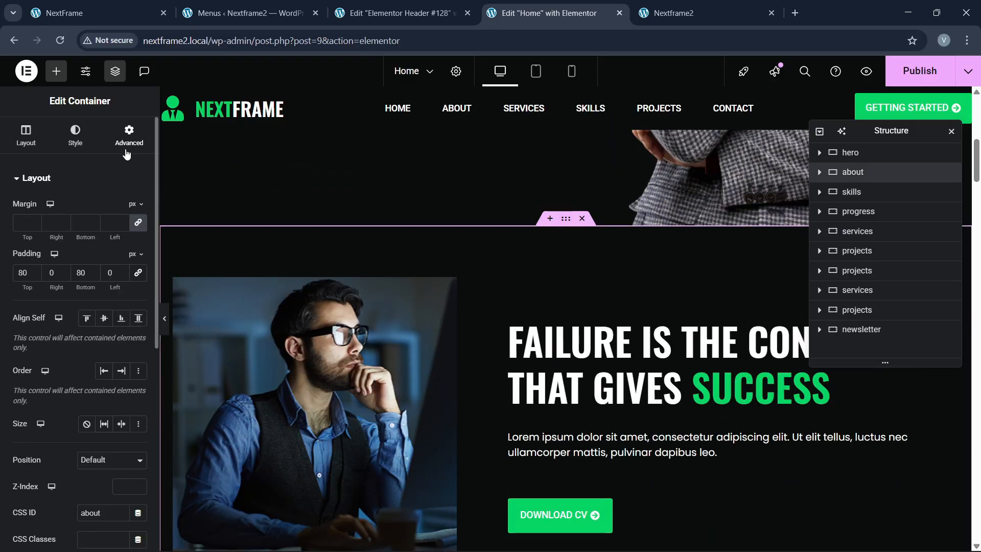
scroll(90, 331, down, 1)
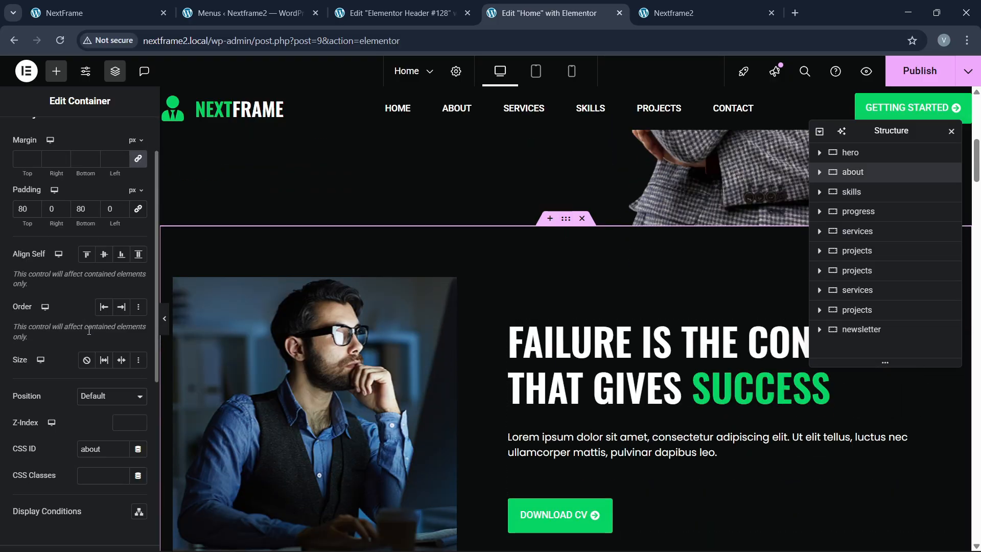
scroll(79, 353, down, 4)
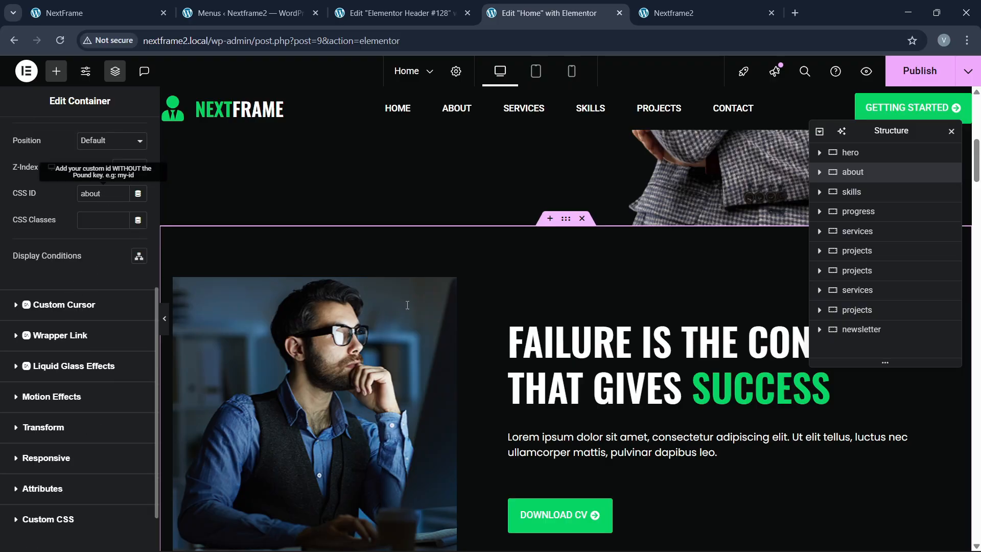
scroll(408, 305, up, 6)
Step: Check the menu links in the header editor, then go back to the Home page editor
click(440, 4)
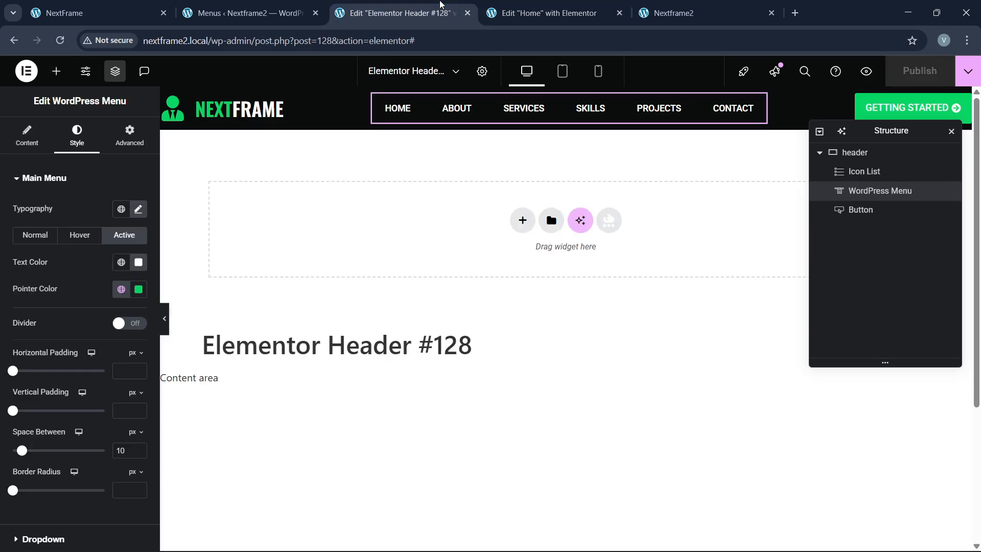
click(547, 13)
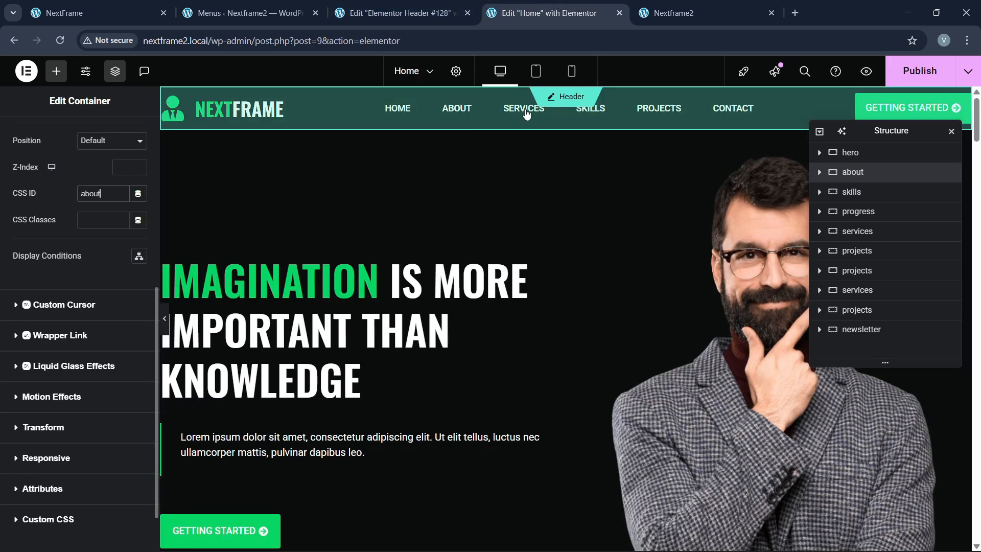
scroll(481, 335, down, 5)
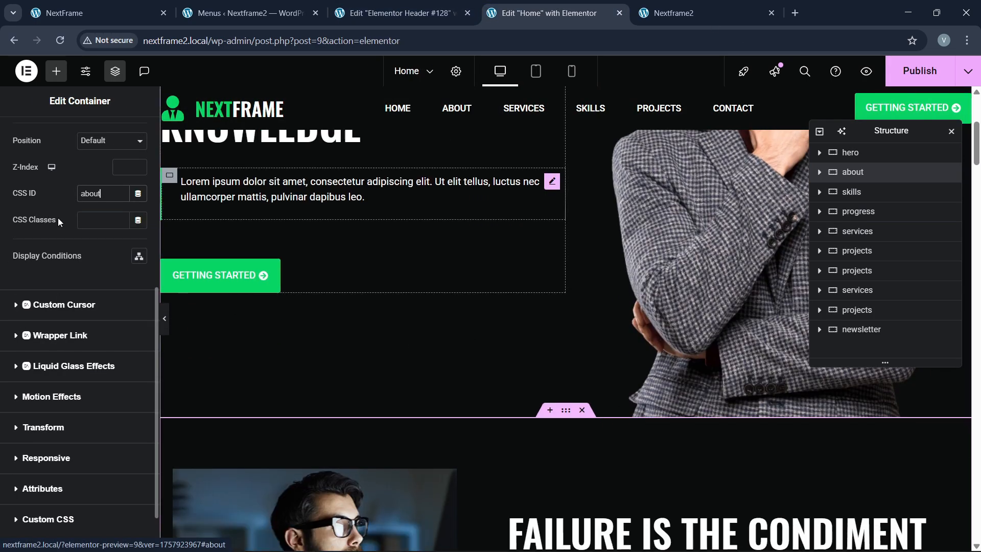
scroll(407, 307, up, 4)
scroll(489, 312, down, 13)
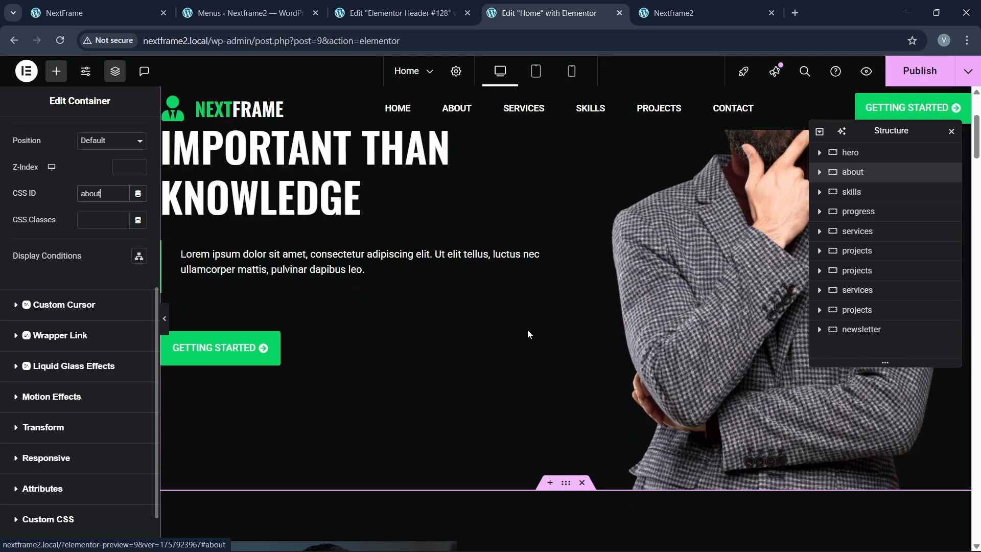
scroll(553, 377, down, 5)
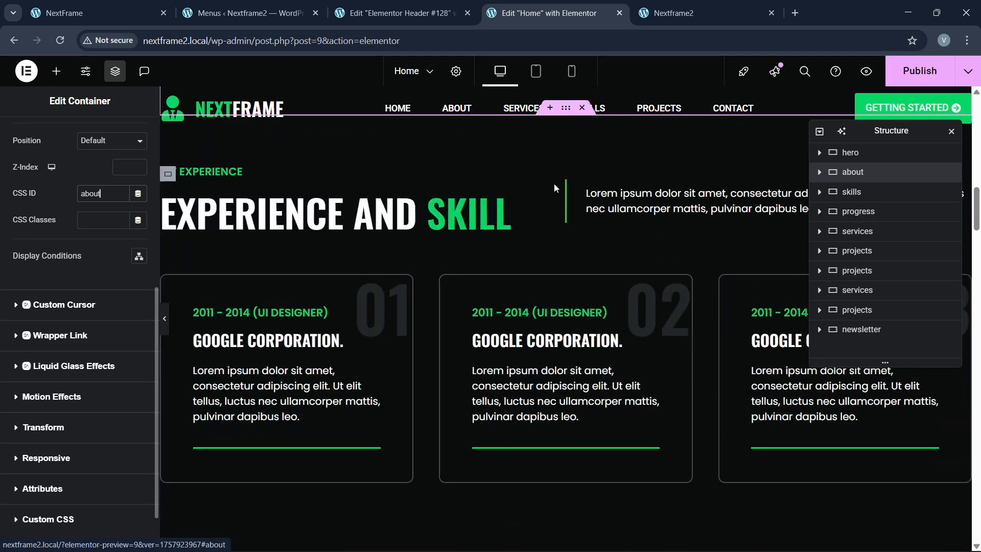
scroll(559, 225, up, 8)
scroll(536, 380, up, 3)
scroll(536, 381, down, 5)
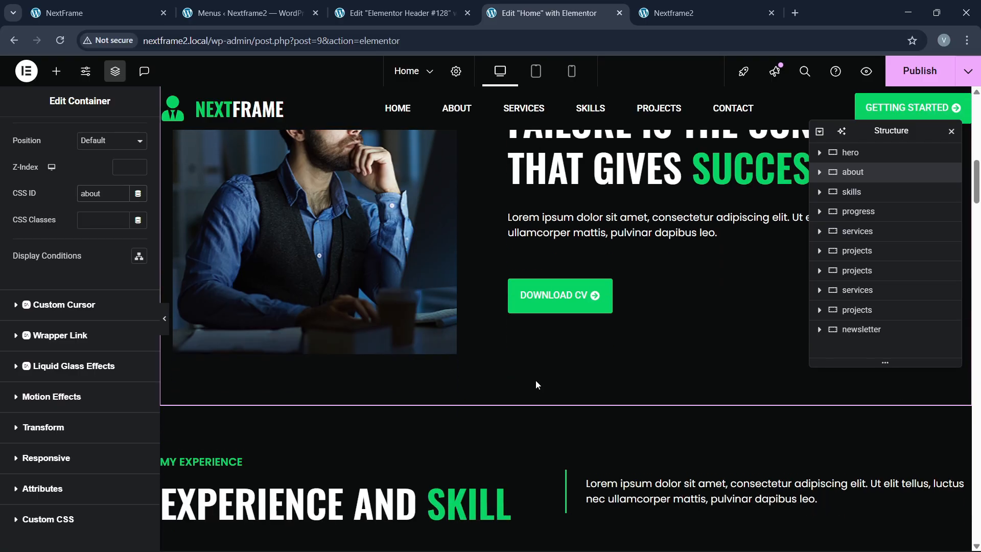
scroll(534, 388, down, 2)
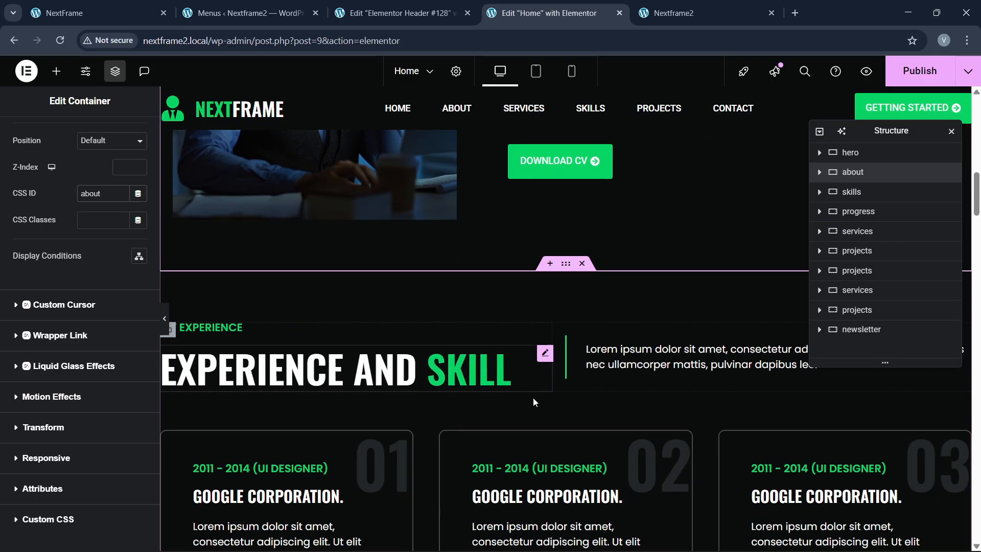
Step: Give the skills section the CSS ID 'skills'
click(566, 265)
scroll(73, 349, down, 3)
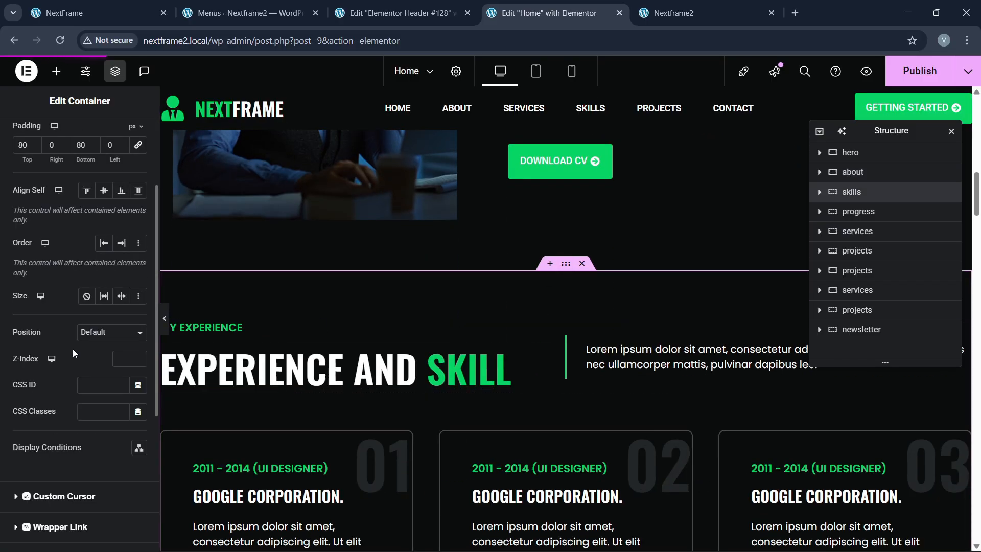
scroll(65, 366, down, 2)
click(96, 322)
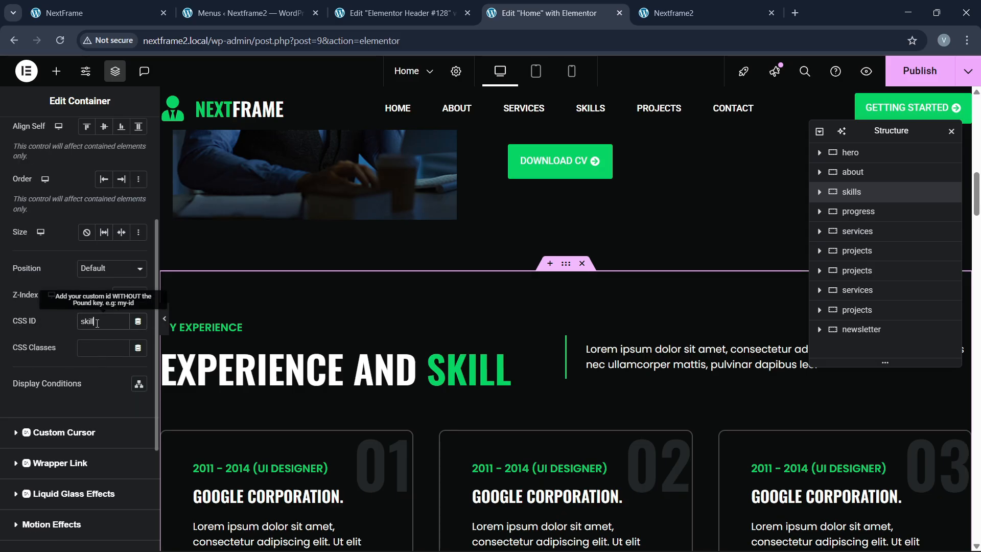
scroll(485, 356, down, 5)
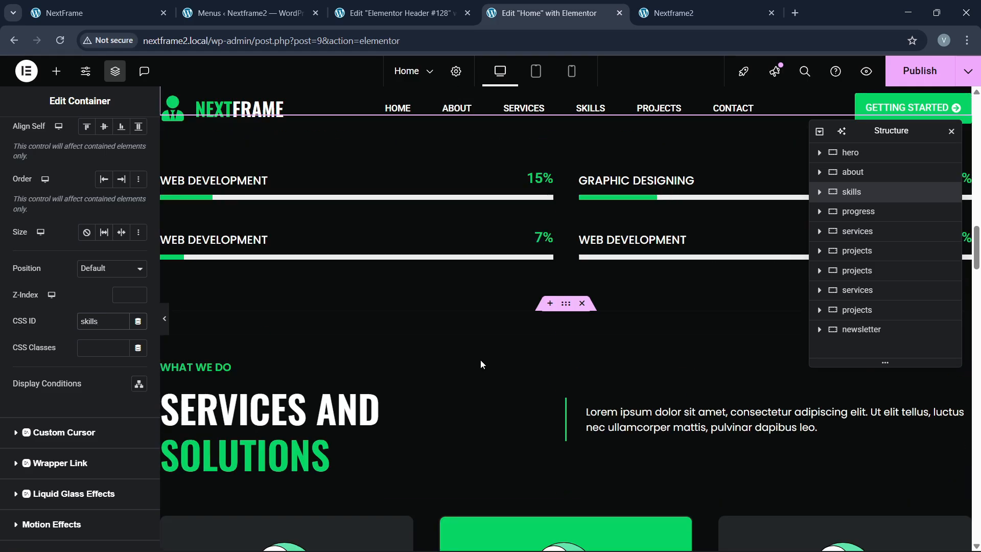
scroll(488, 354, up, 3)
scroll(477, 354, down, 5)
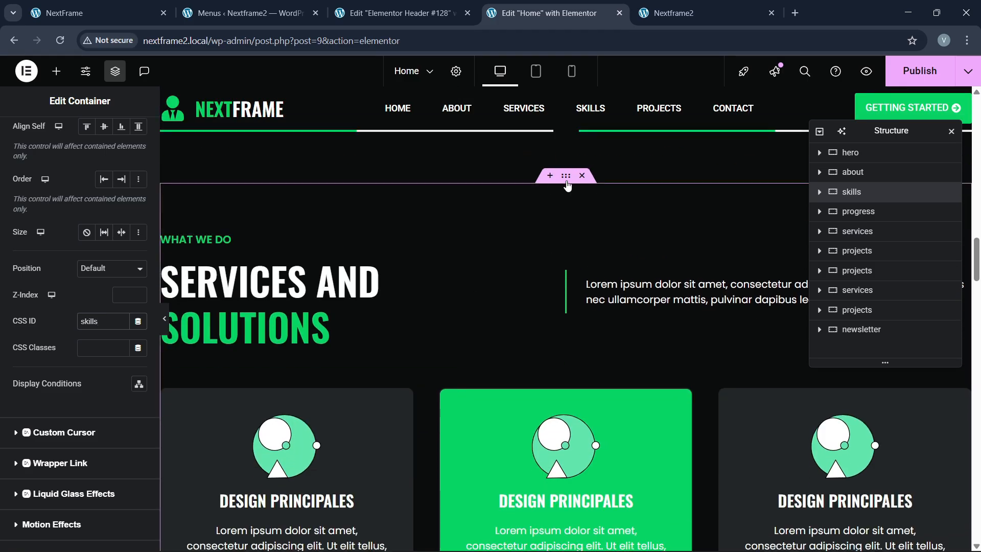
Step: Give the services section the CSS ID 'services' and publish the Home page
click(565, 180)
scroll(74, 380, down, 3)
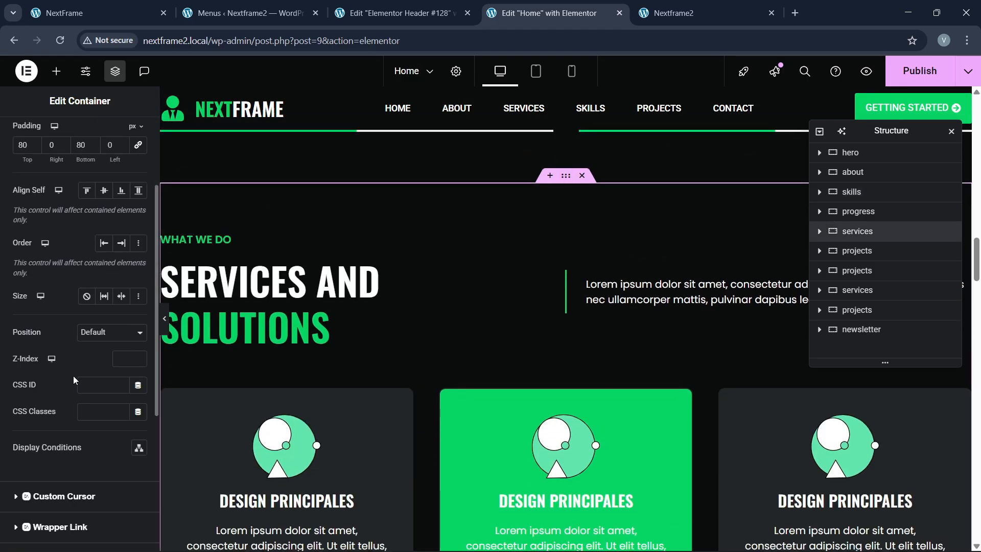
click(102, 384)
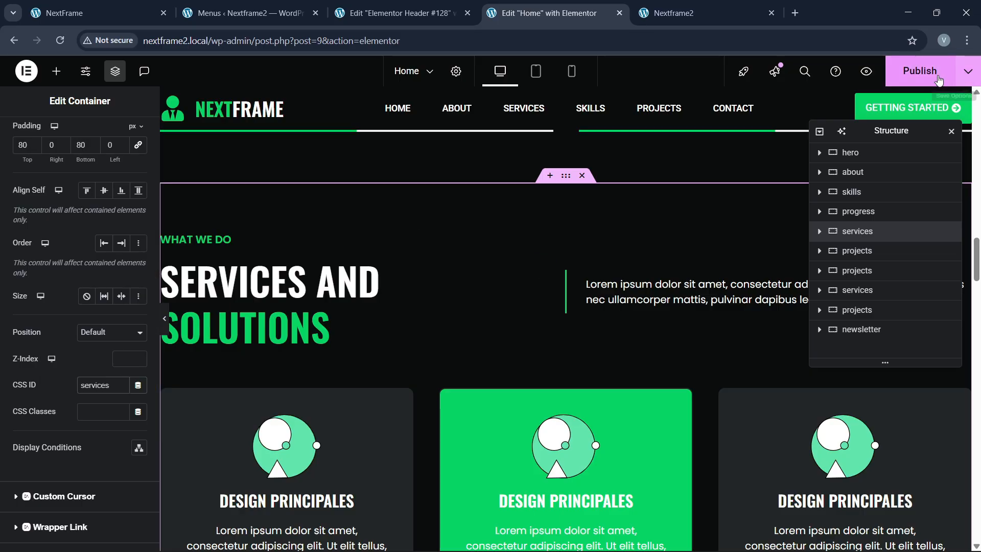
click(915, 73)
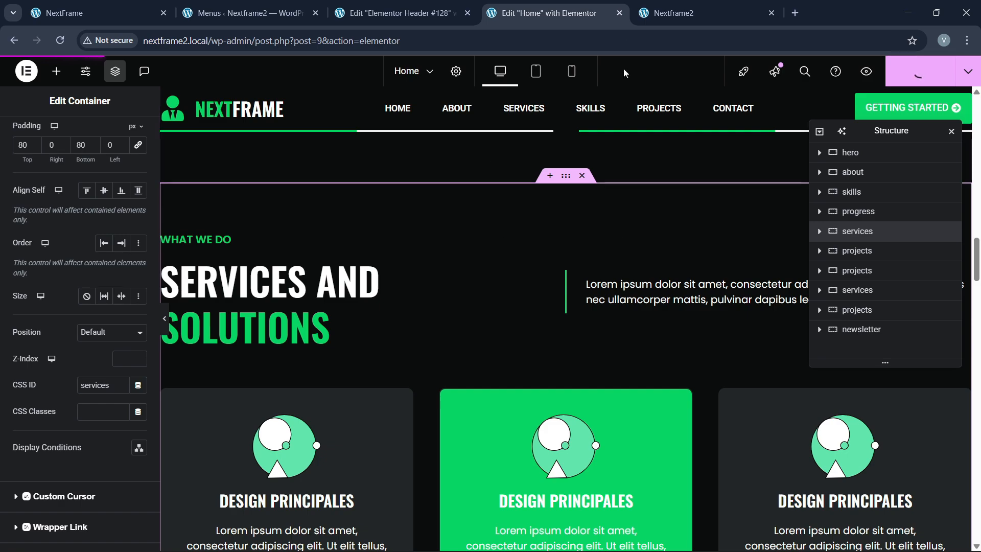
Step: Reload the live NextFrame2 site with the #about anchor removed from its address
click(691, 8)
click(298, 44)
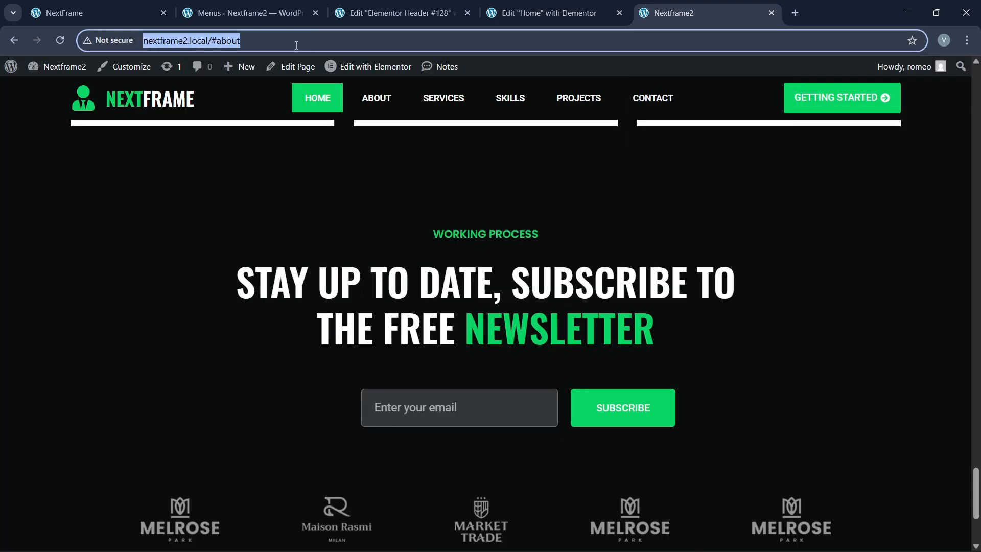
click(213, 41)
drag(211, 42, 458, 51)
key(BackSpace)
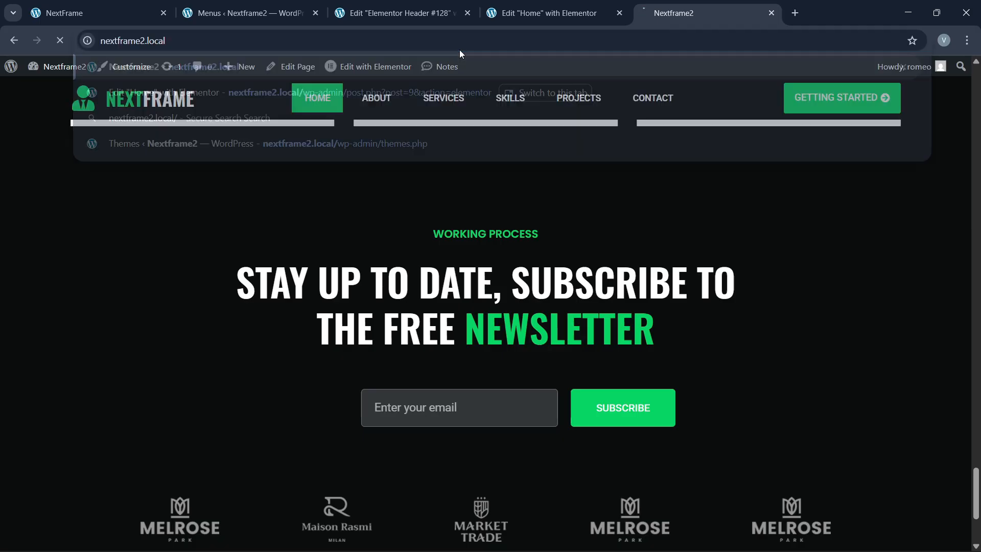
key(Return)
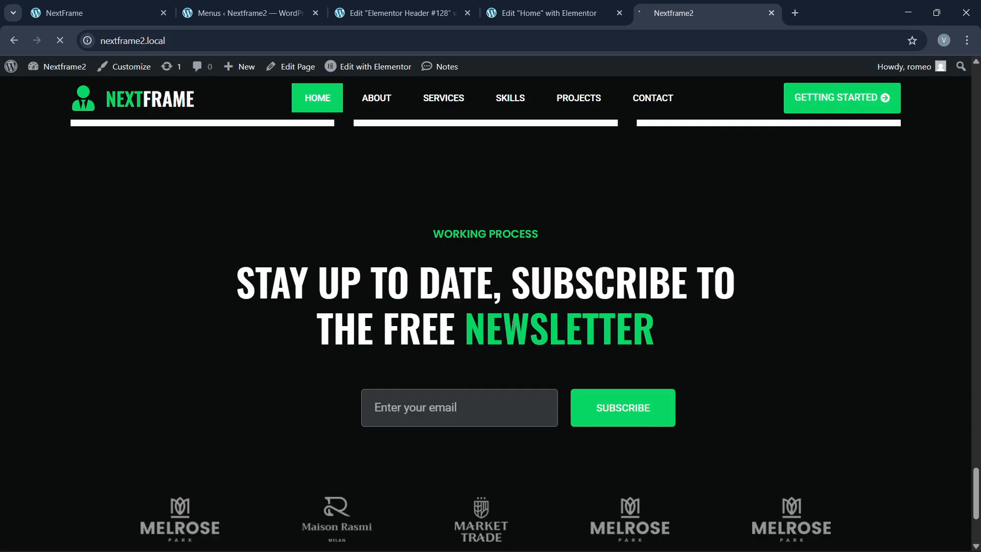
scroll(513, 327, down, 3)
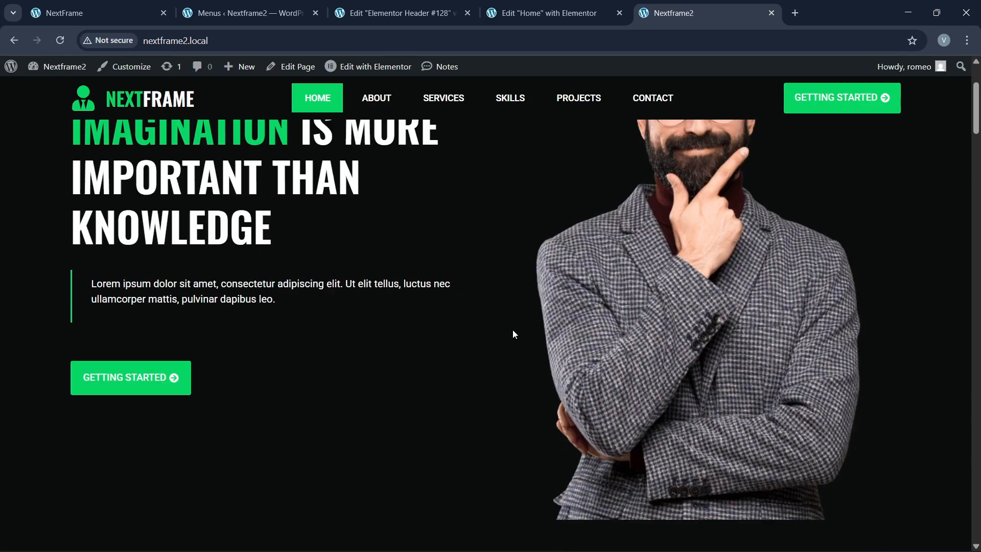
scroll(514, 334, up, 3)
Step: Test the About, Services and Skills menu links, then return to the Menus screen
click(376, 98)
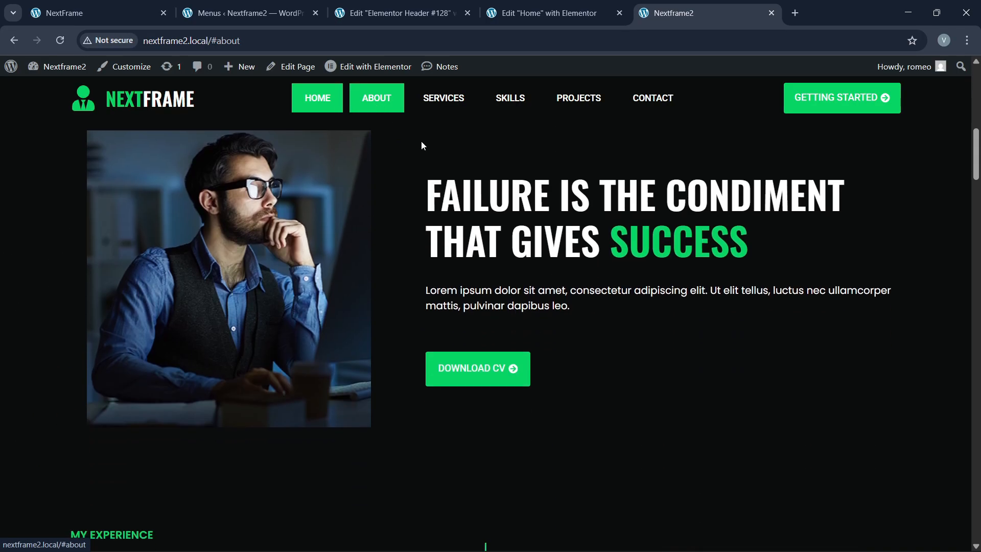
click(443, 105)
click(510, 98)
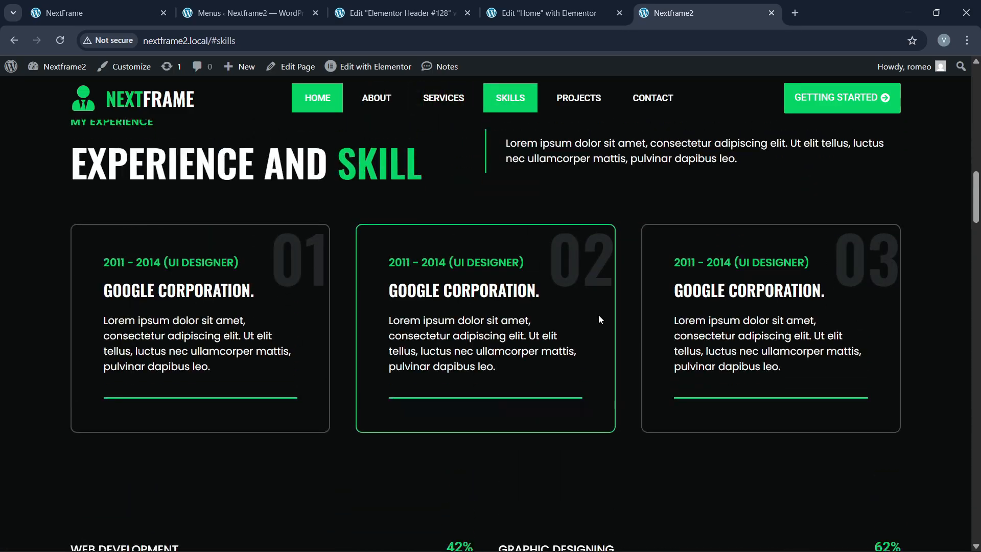
scroll(599, 308, down, 10)
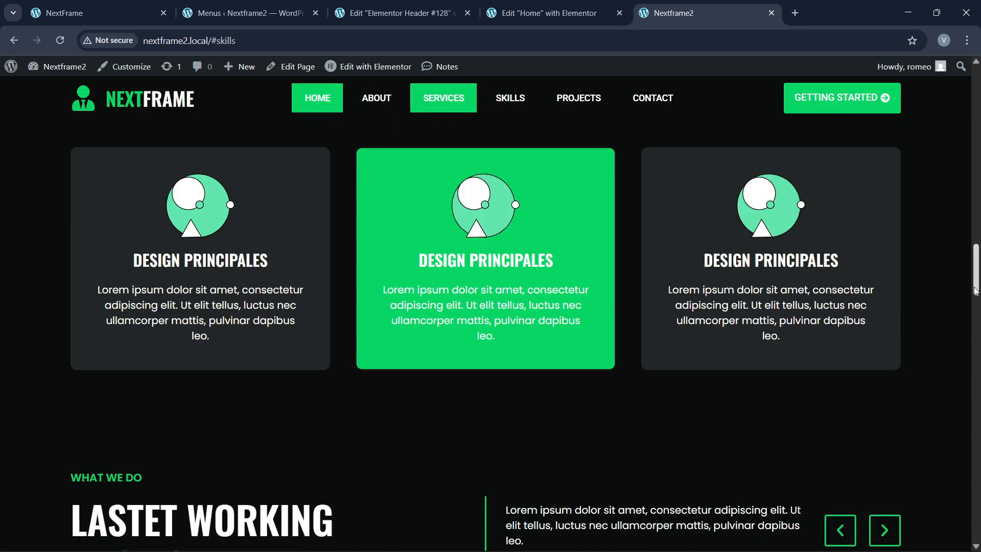
drag(977, 279, 977, 108)
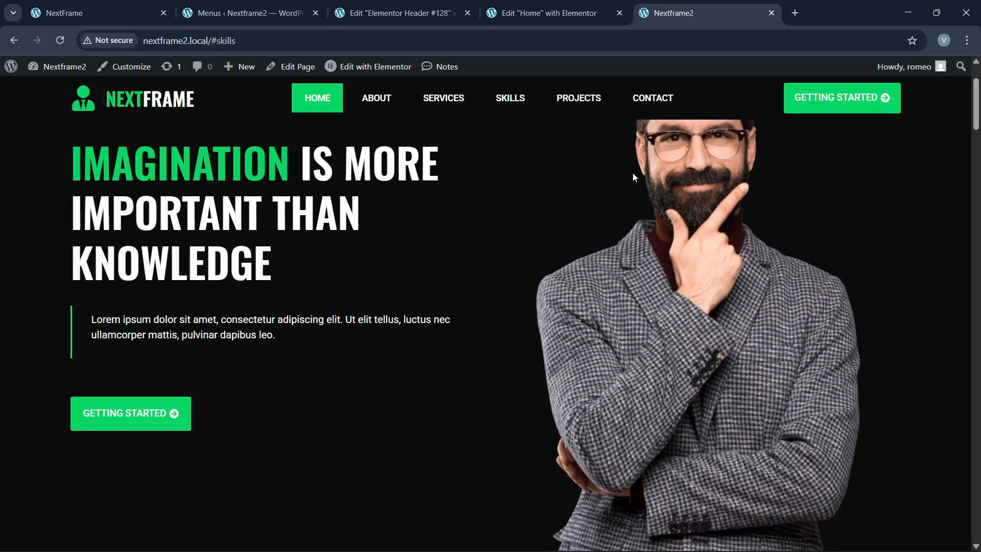
key(ctrl+1)
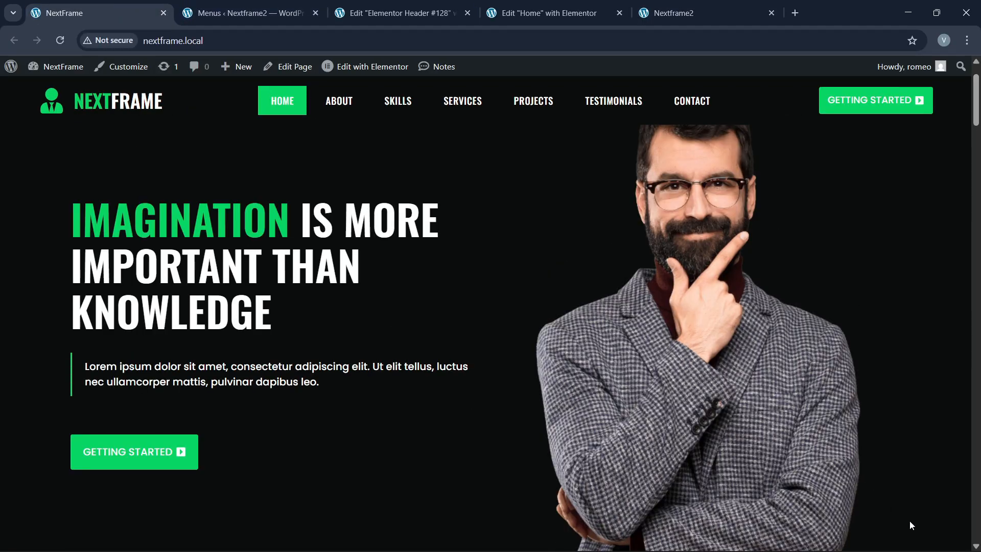
scroll(869, 490, down, 5)
key(ctrl+2)
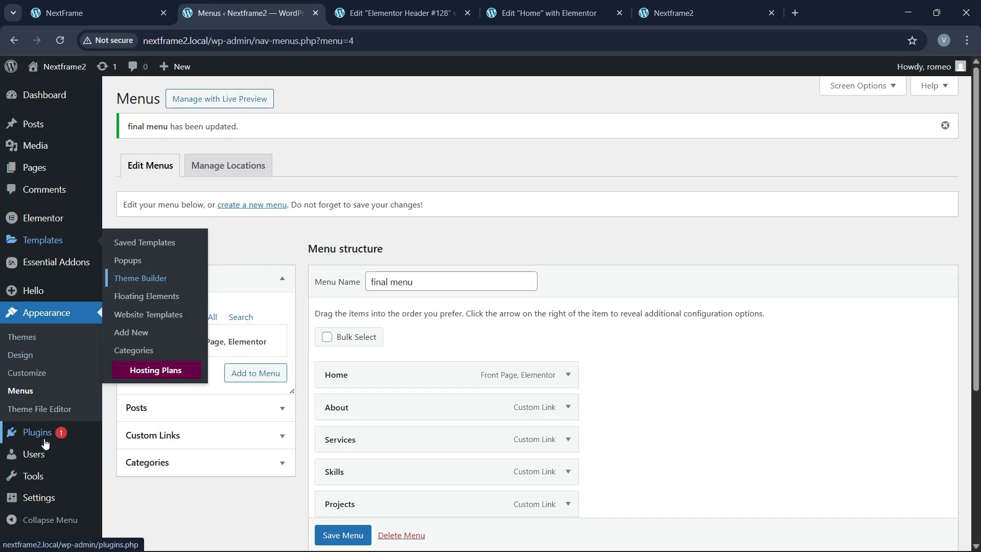
Step: Search for 'wpfront' under Plugins > Add Plugin
mouse_move(45, 440)
click(121, 432)
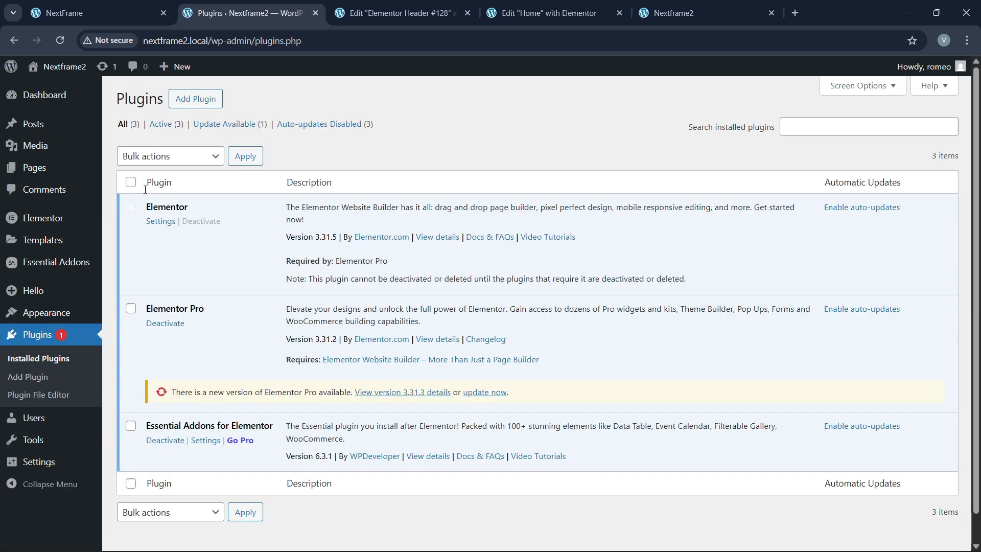
click(195, 103)
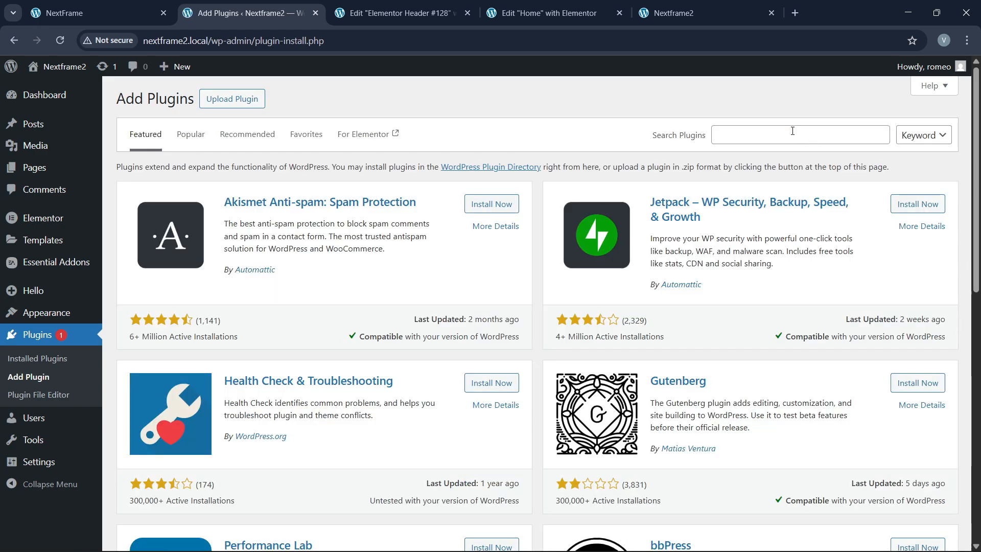
click(793, 131)
text(wpfront)
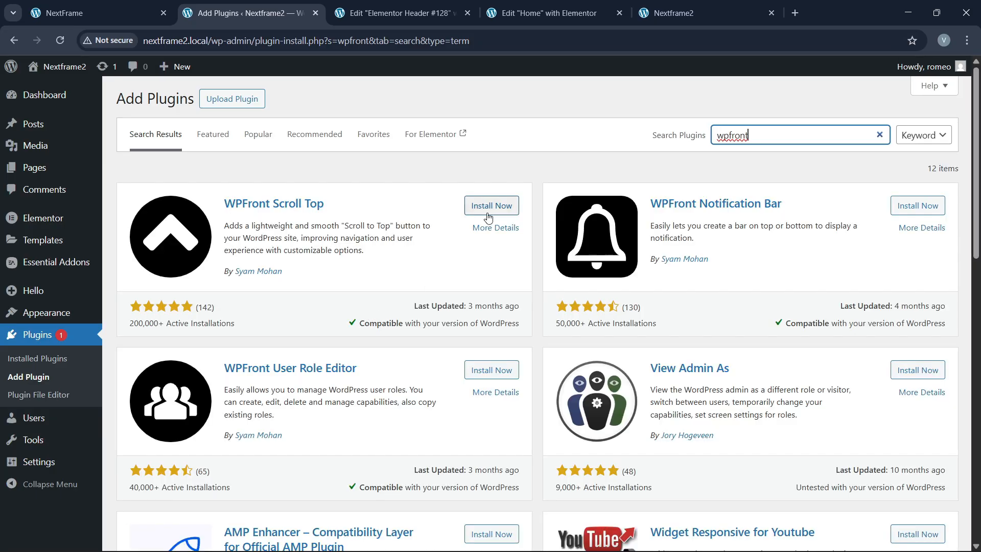
Step: Install and activate the WPFront Scroll Top plugin
click(488, 207)
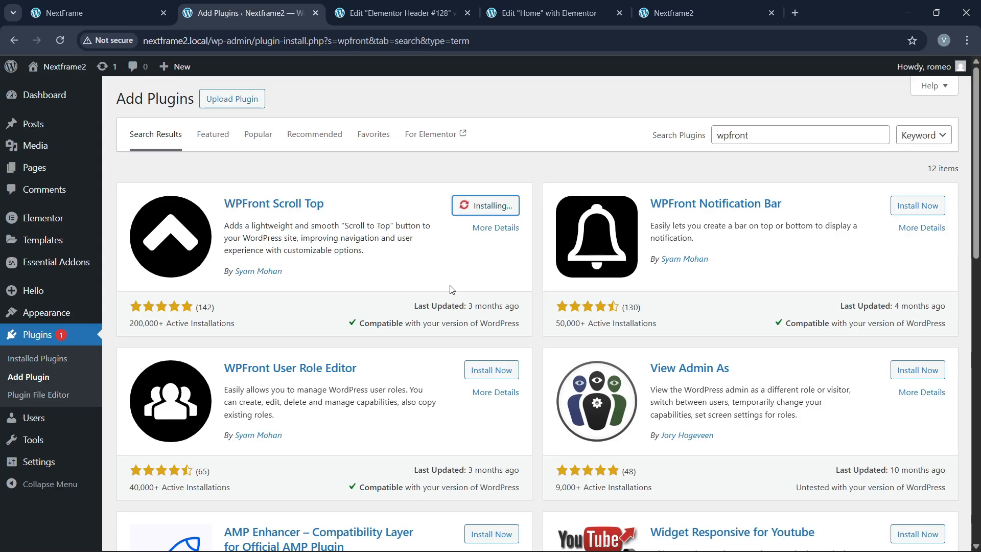
click(633, 20)
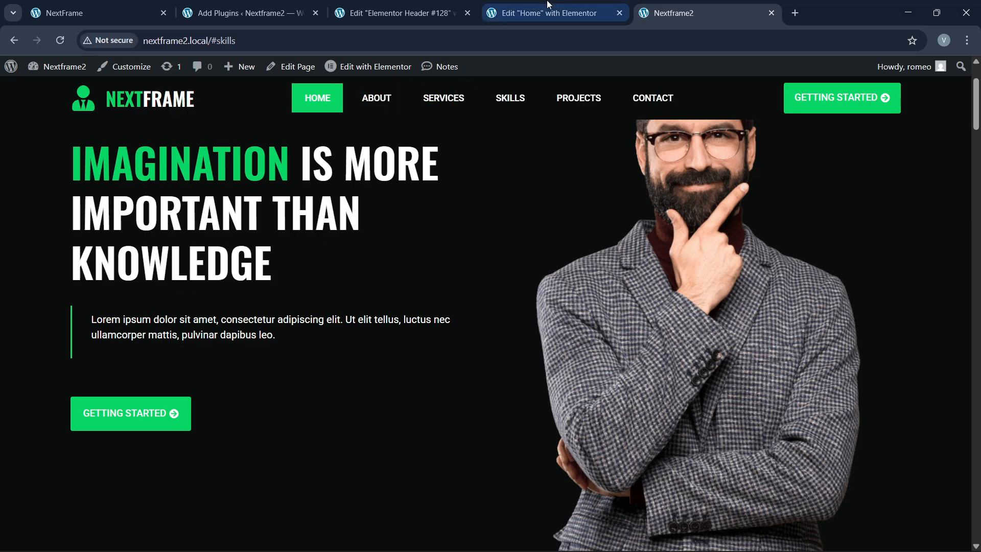
click(441, 5)
click(231, 11)
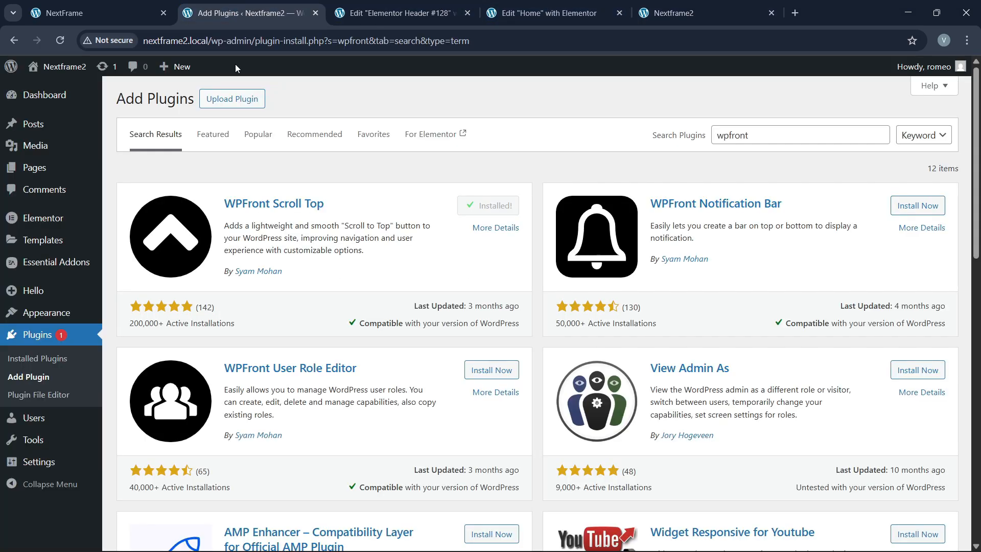
click(485, 208)
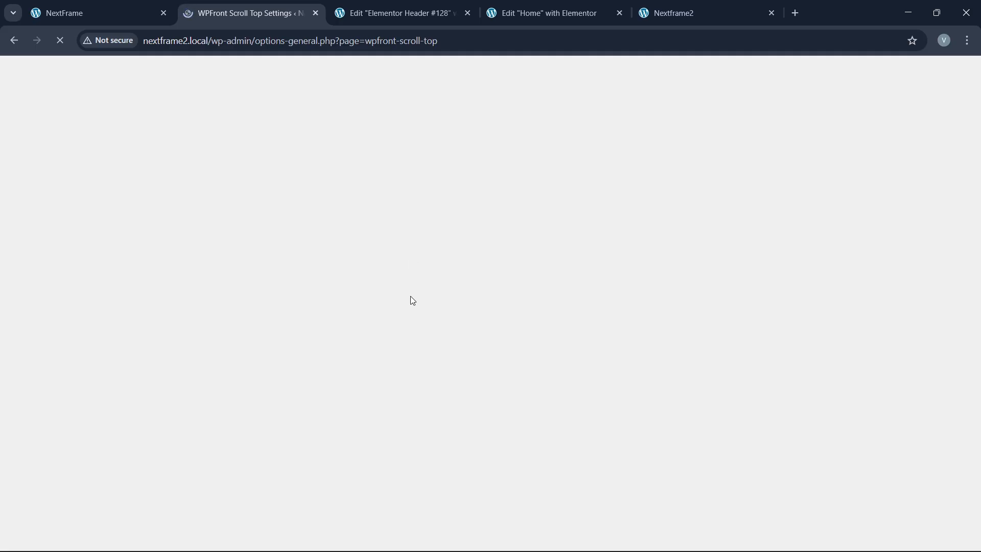
Step: Enable WPFront Scroll Top and hide it in the WordPress admin area
click(422, 10)
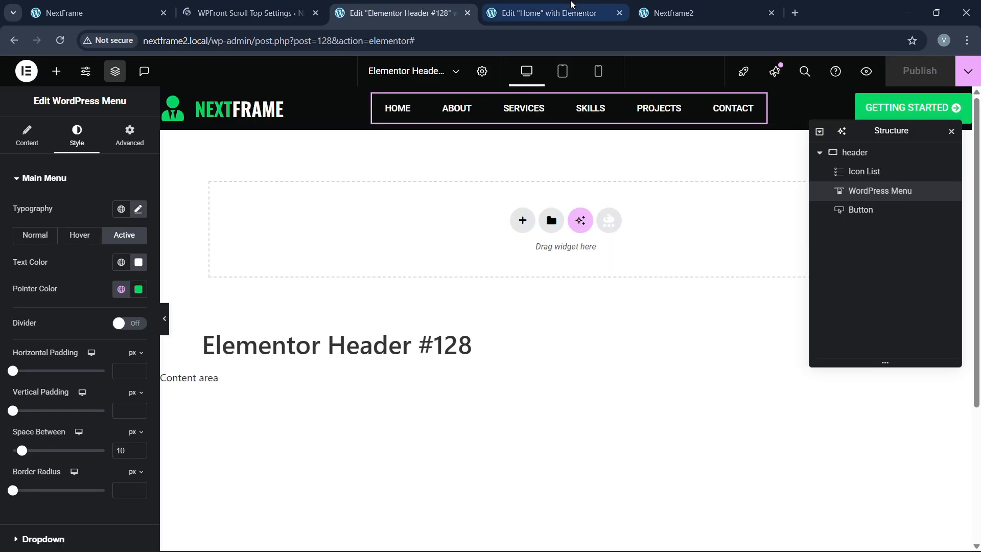
click(573, 9)
click(413, 7)
click(251, 12)
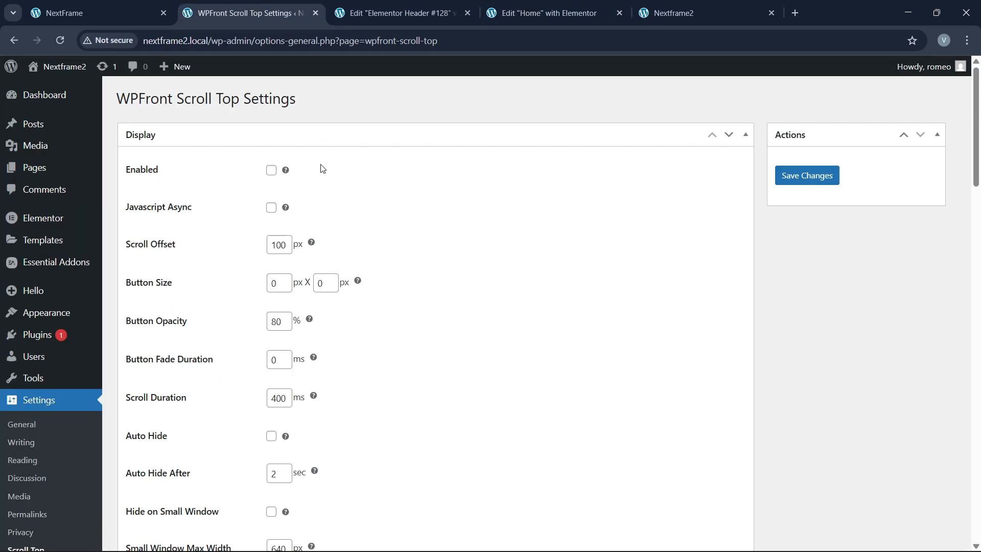
click(271, 171)
scroll(226, 307, down, 3)
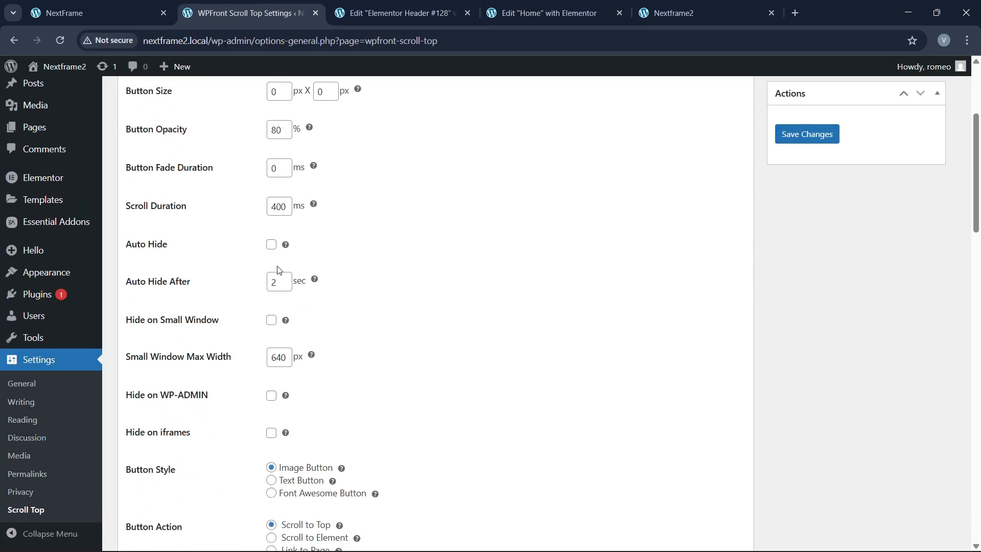
scroll(245, 343, down, 1)
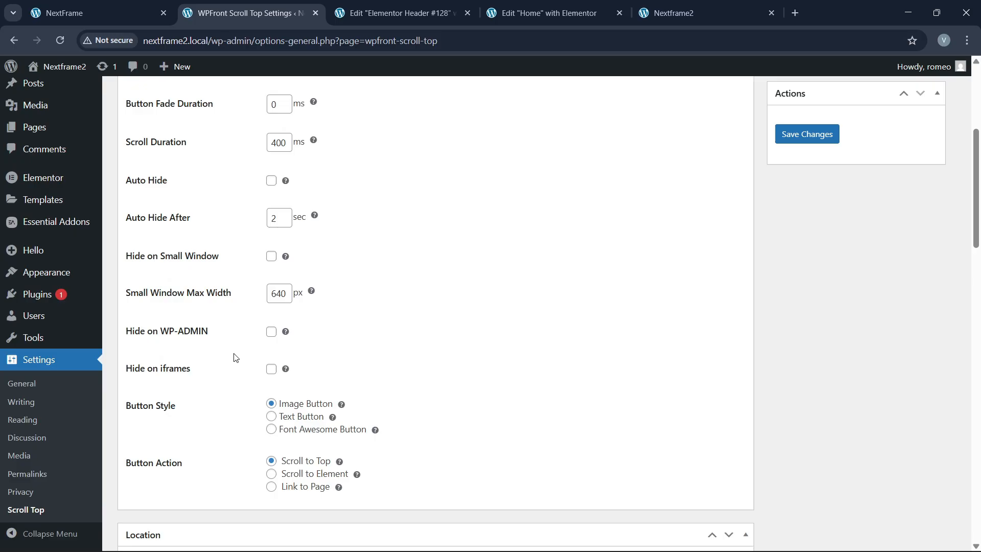
click(272, 335)
Step: Choose the green arrow as the image button, save, and view the live site
scroll(233, 363, down, 6)
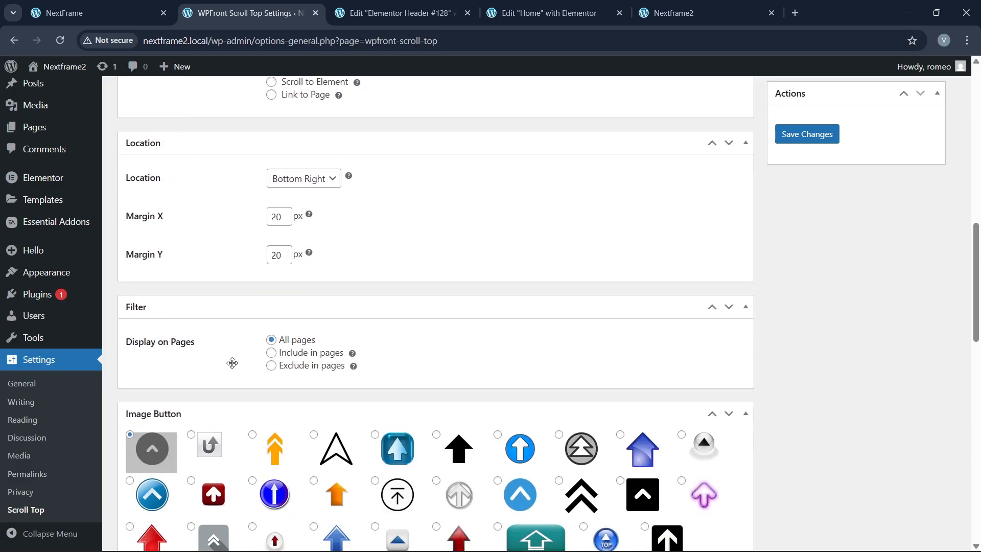
scroll(233, 363, down, 5)
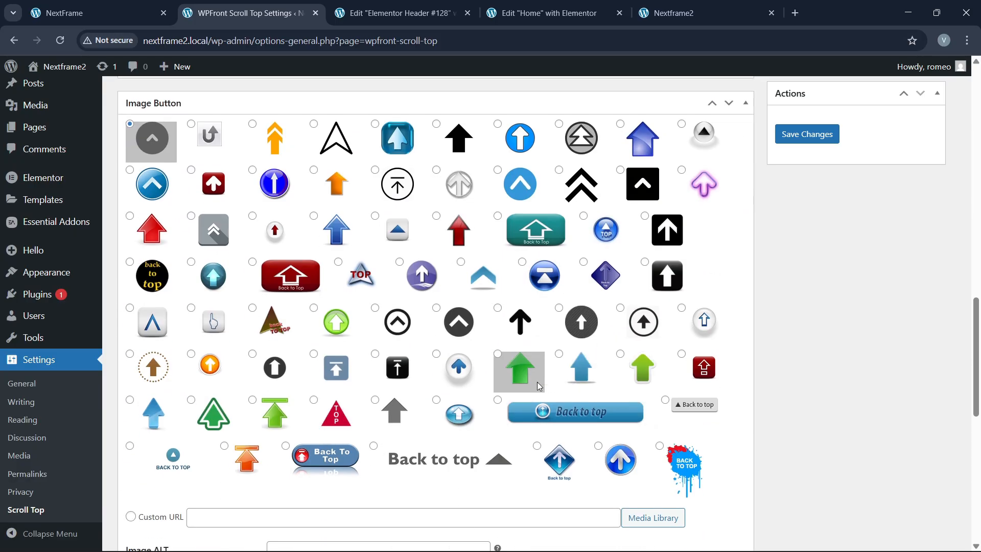
click(527, 378)
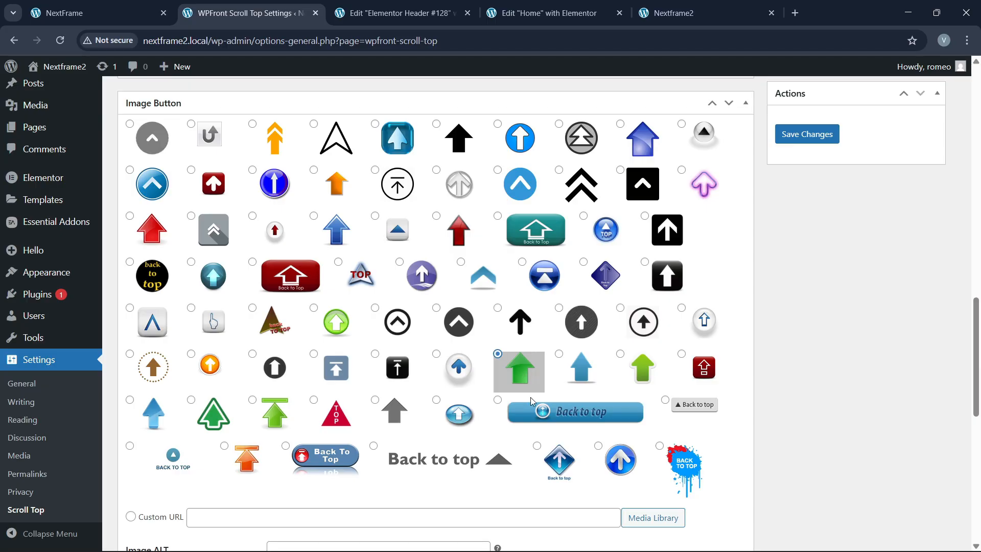
click(821, 134)
scroll(436, 330, down, 7)
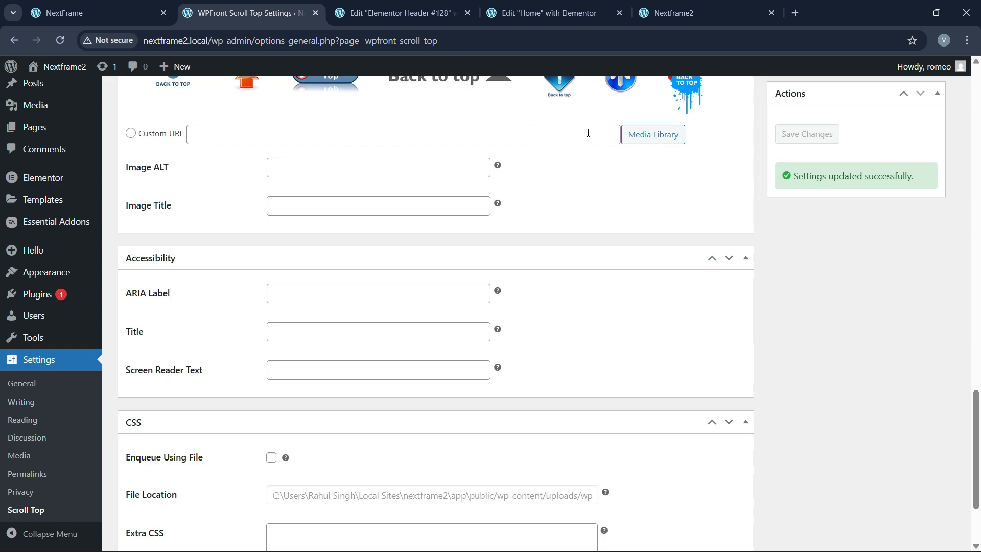
scroll(609, 267, up, 4)
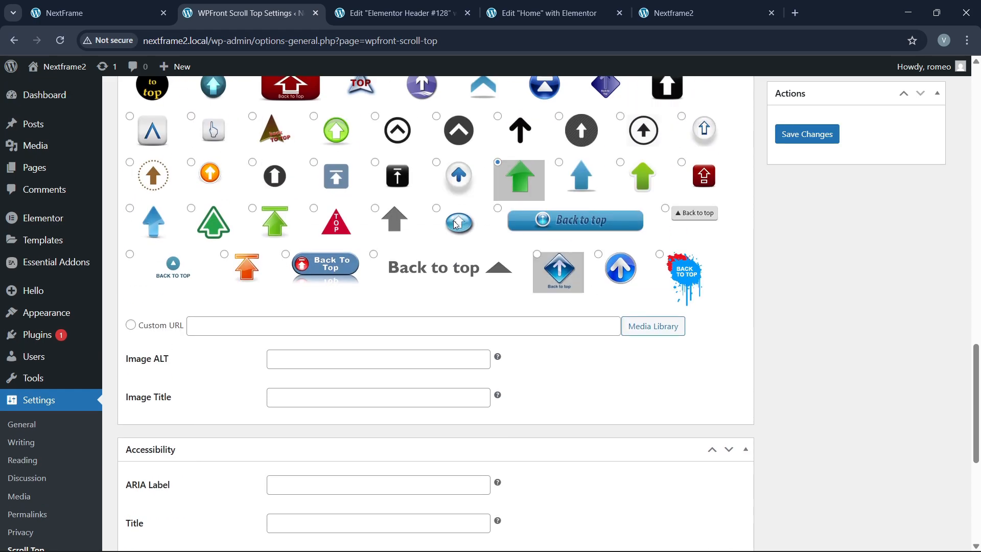
scroll(477, 331, down, 1)
scroll(460, 357, down, 3)
scroll(526, 324, up, 2)
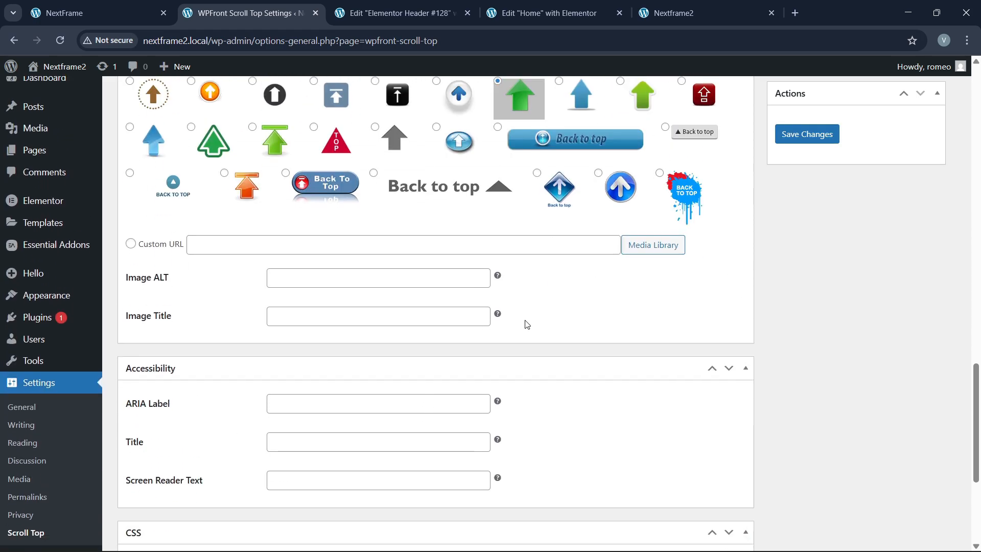
scroll(221, 394, down, 5)
scroll(464, 379, up, 6)
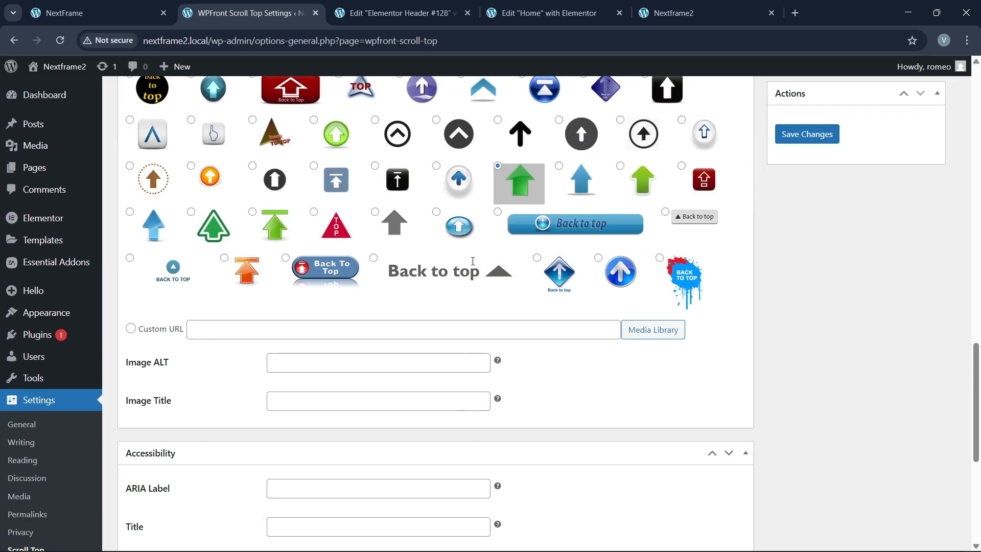
key(ctrl+Tab)
key(ctrl+Tab)
key(ctrl+Tab)
scroll(245, 78, down, 14)
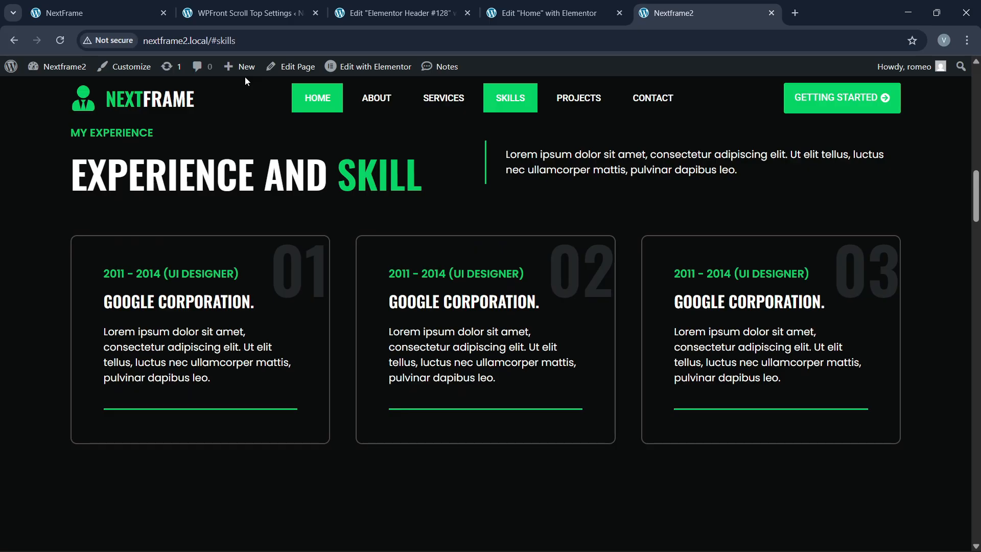
Step: Reload nextframe2.local/#skills and scroll down through the page
click(251, 43)
key(Return)
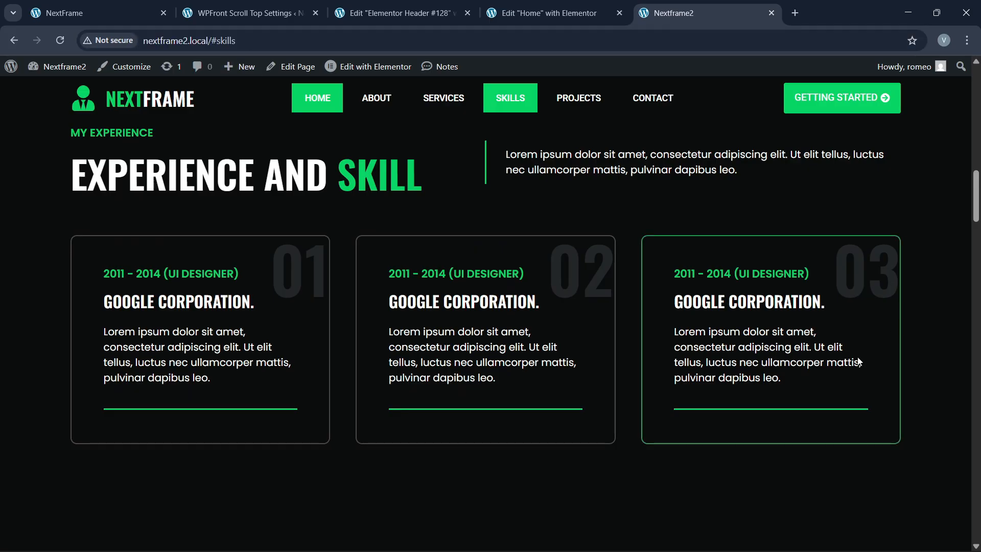
scroll(814, 391, down, 1)
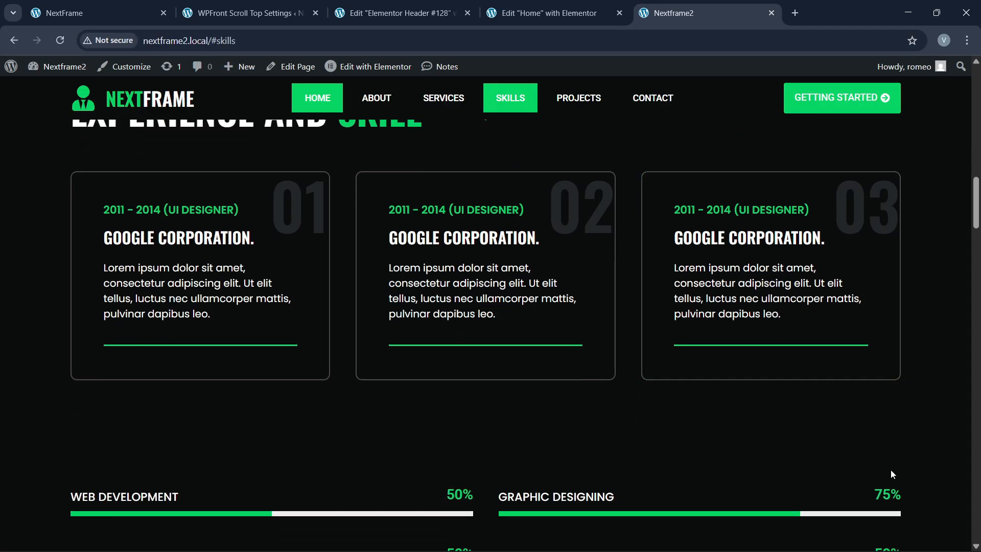
scroll(749, 435, down, 4)
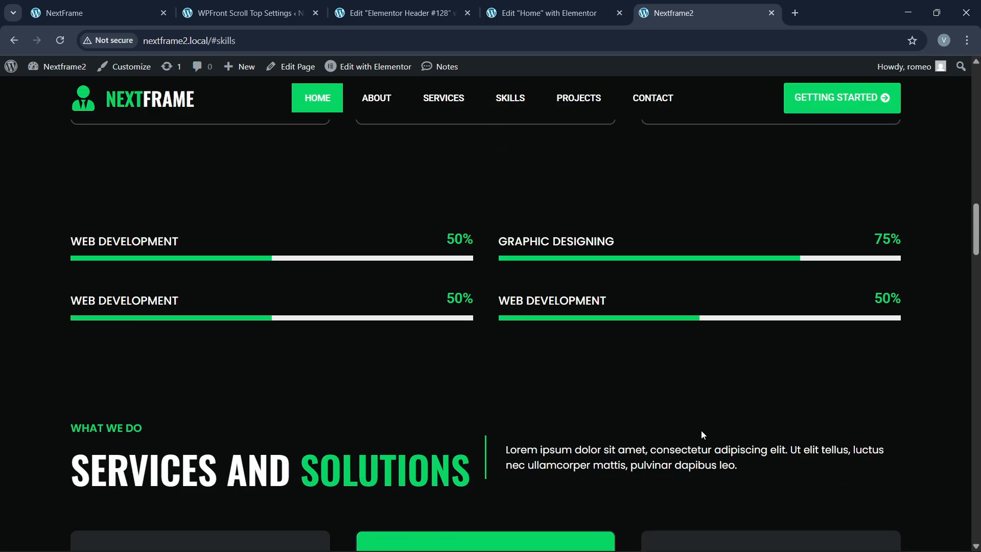
scroll(699, 430, down, 6)
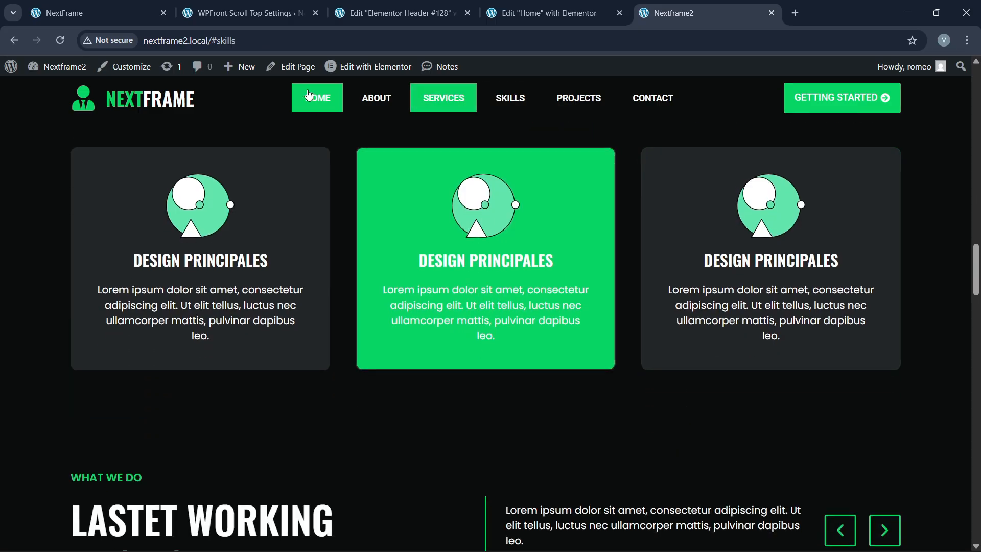
Step: Reload the #skills address, then remove '/#skills' to load the plain home page
click(301, 40)
key(Return)
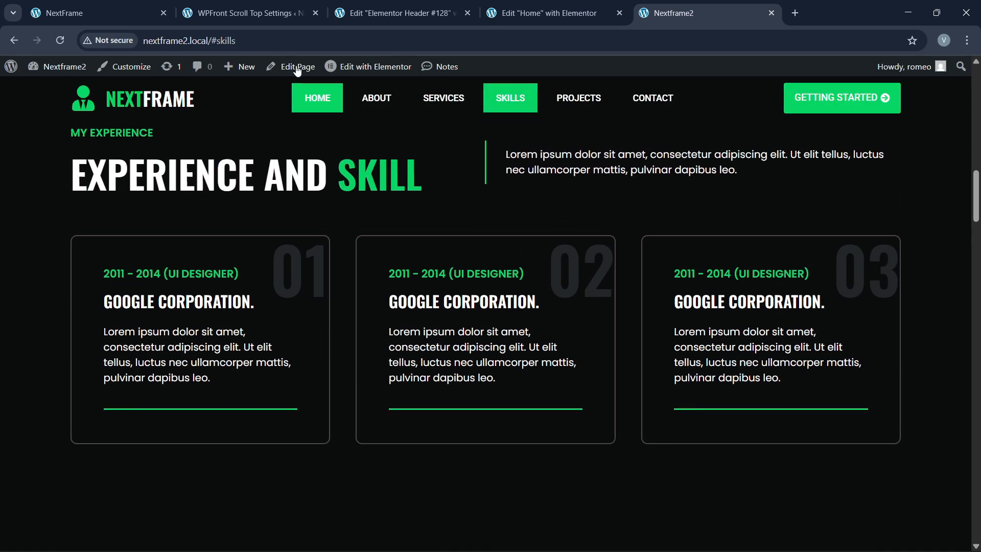
drag(208, 41, 312, 46)
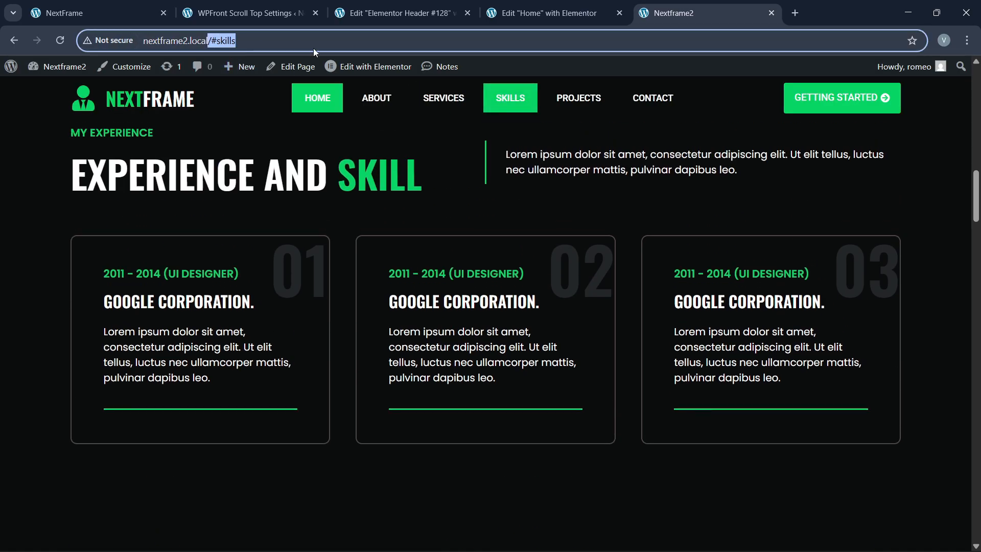
key(BackSpace)
key(Return)
Step: Scroll down to the footer and use the green arrow to jump back to the top
scroll(474, 283, down, 5)
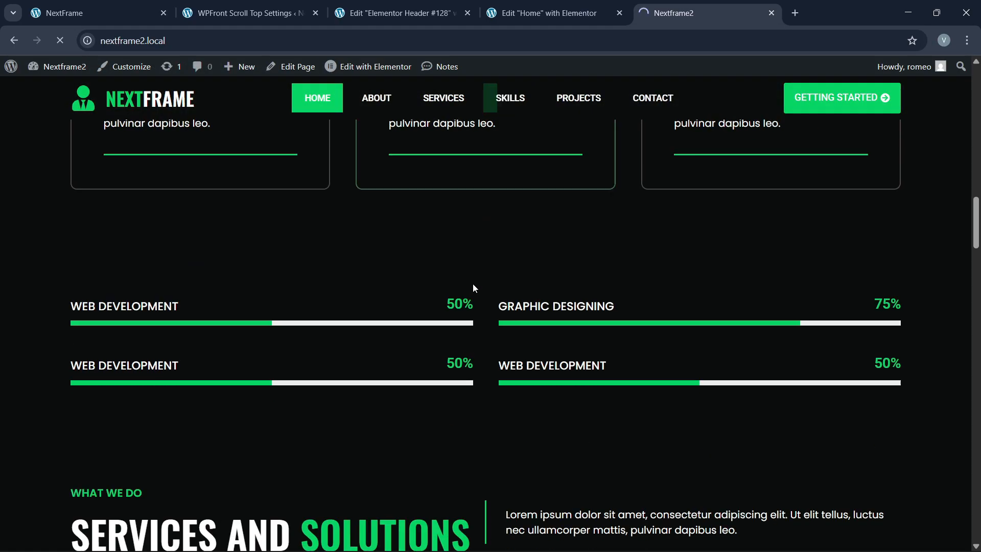
scroll(483, 287, up, 11)
scroll(484, 287, up, 9)
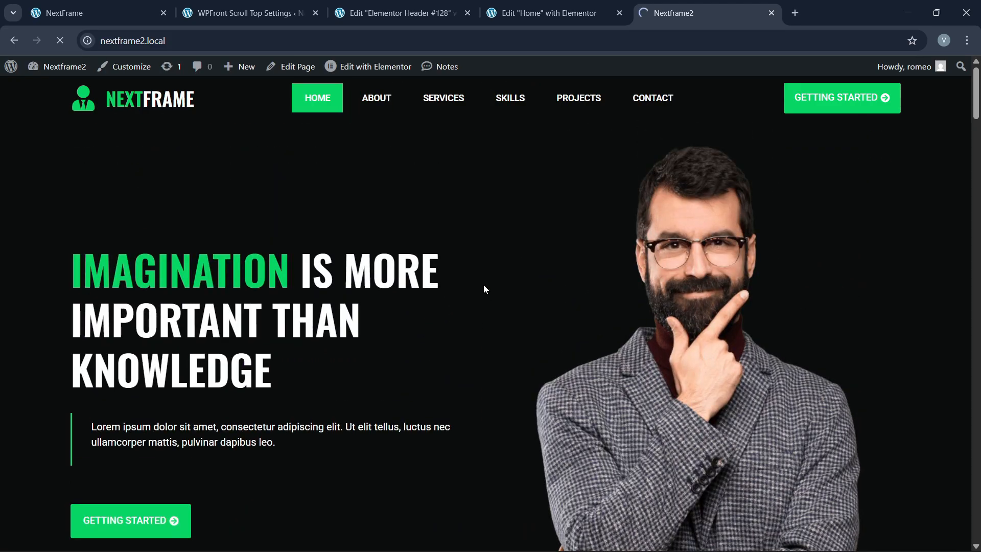
scroll(483, 285, down, 3)
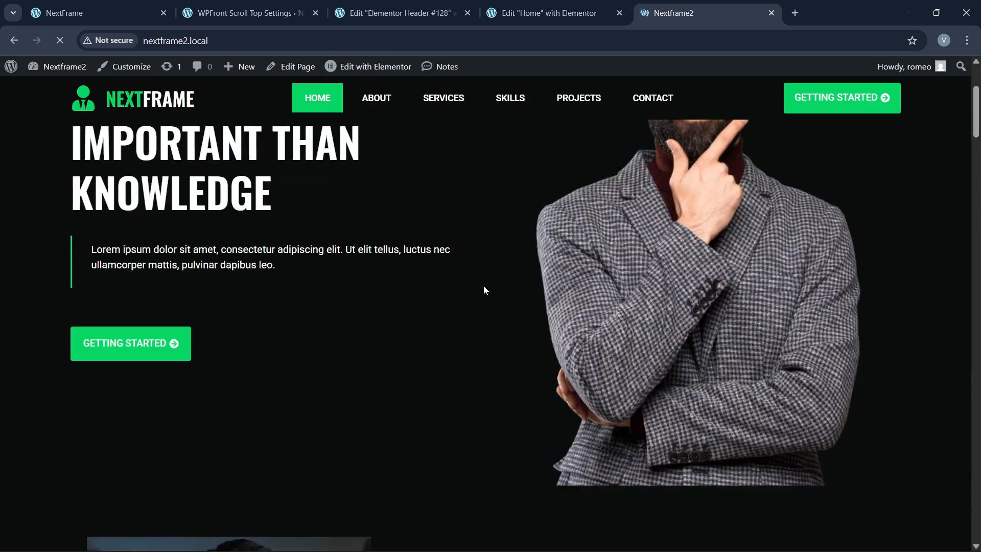
scroll(484, 292, down, 4)
scroll(486, 301, down, 10)
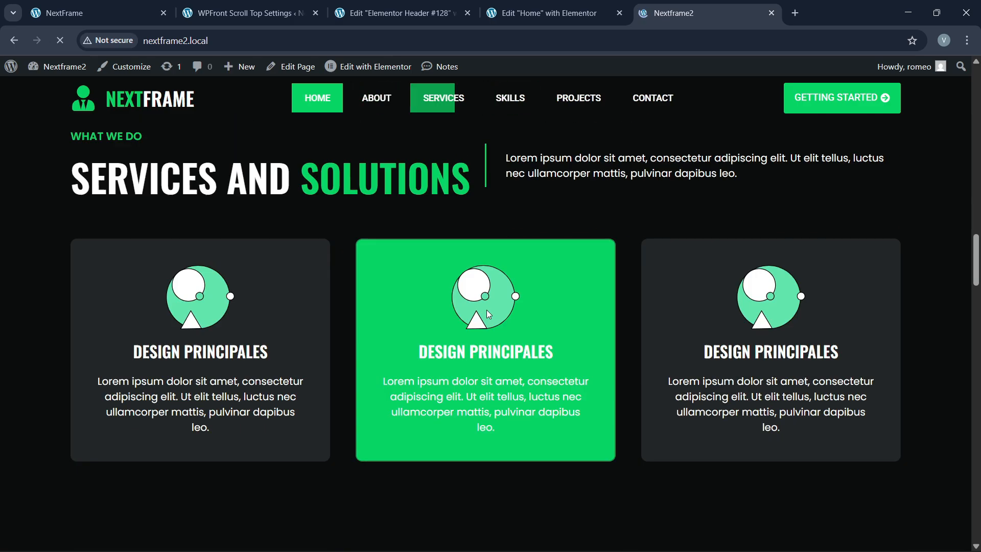
scroll(488, 312, down, 20)
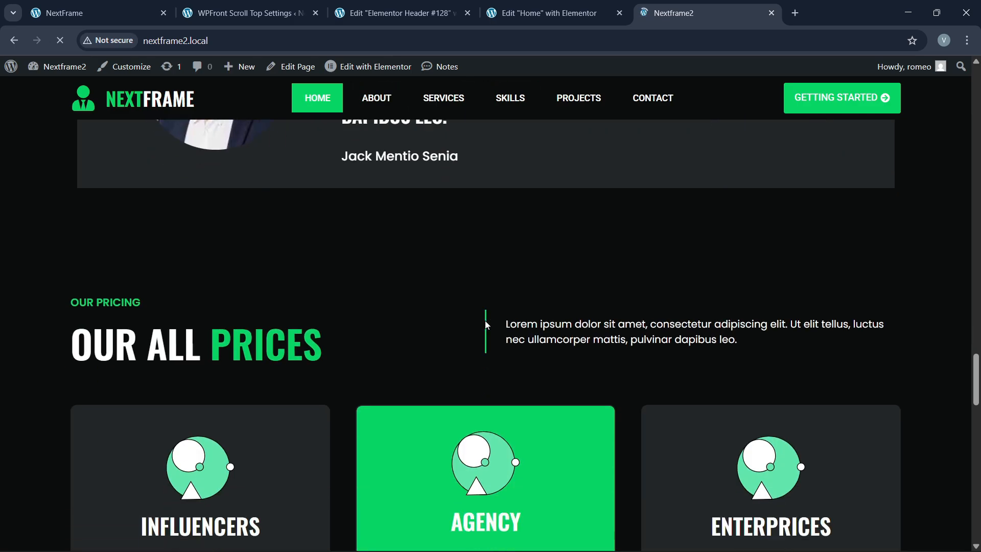
scroll(486, 324, down, 3)
scroll(581, 351, down, 3)
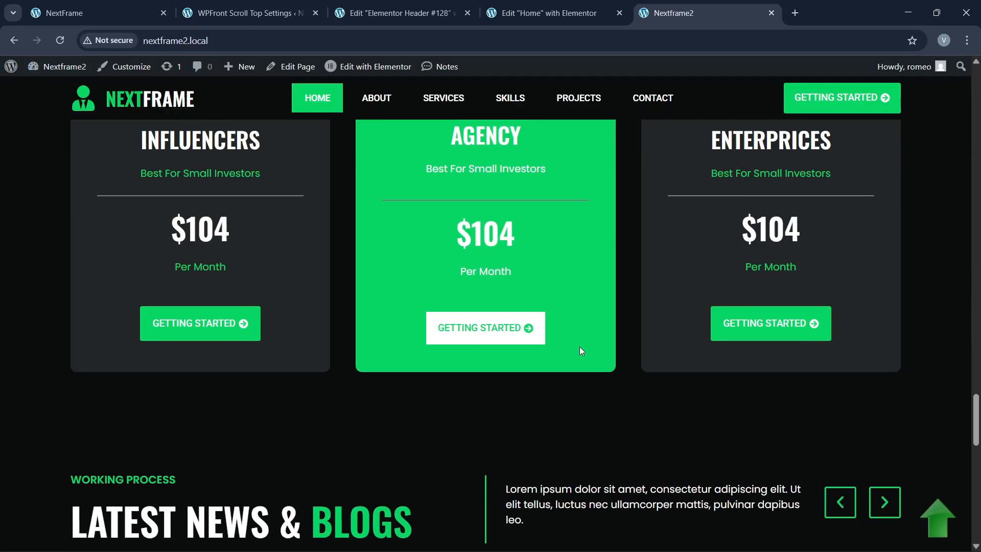
scroll(581, 350, down, 15)
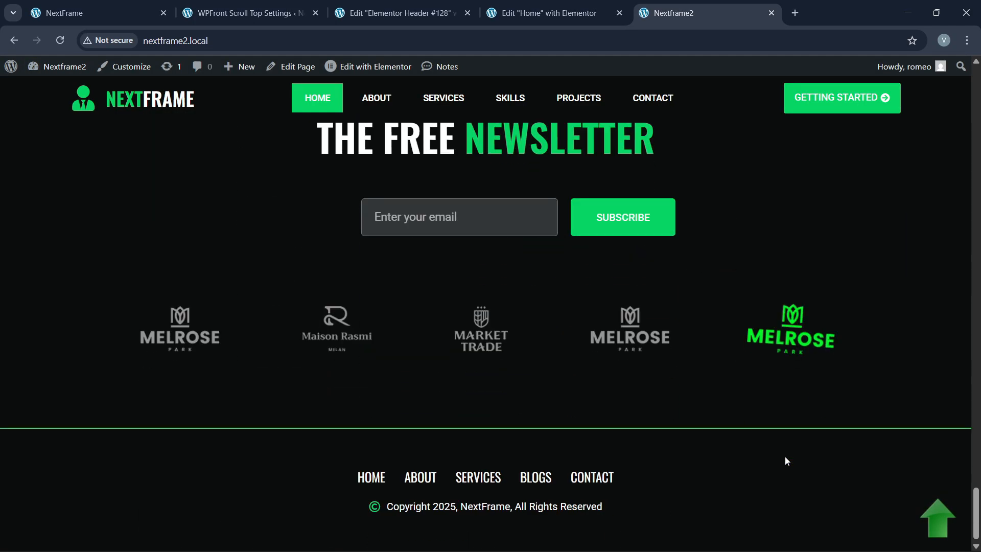
click(940, 530)
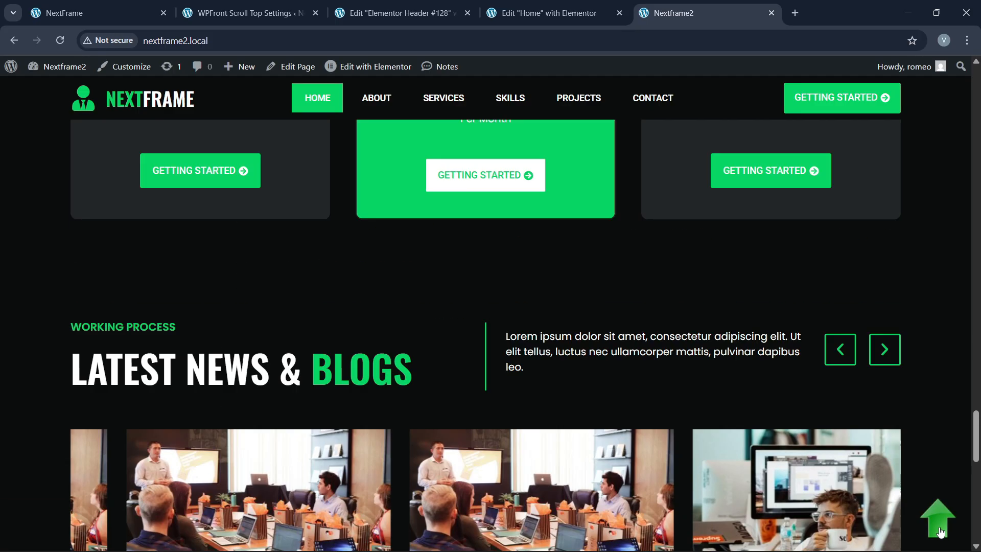
scroll(743, 387, down, 10)
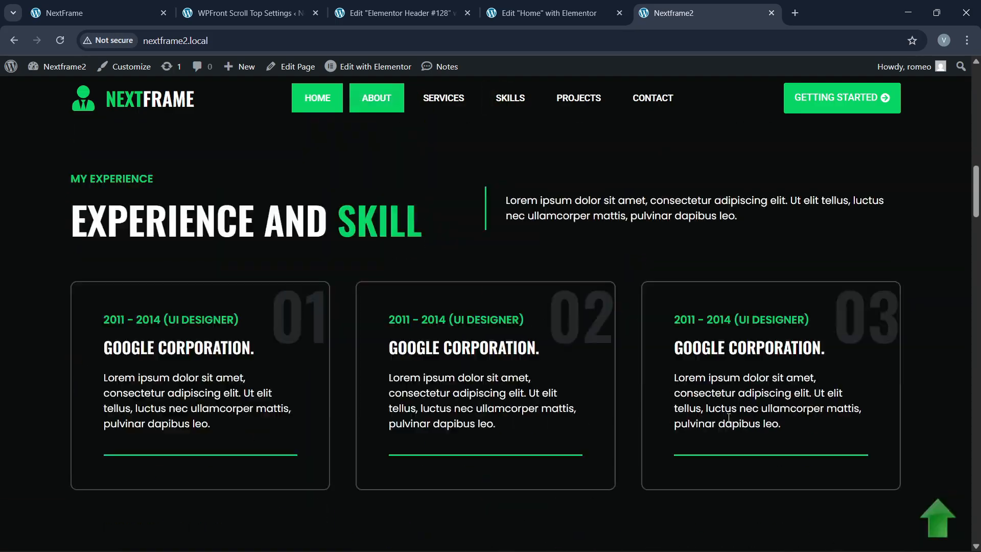
scroll(515, 446, down, 15)
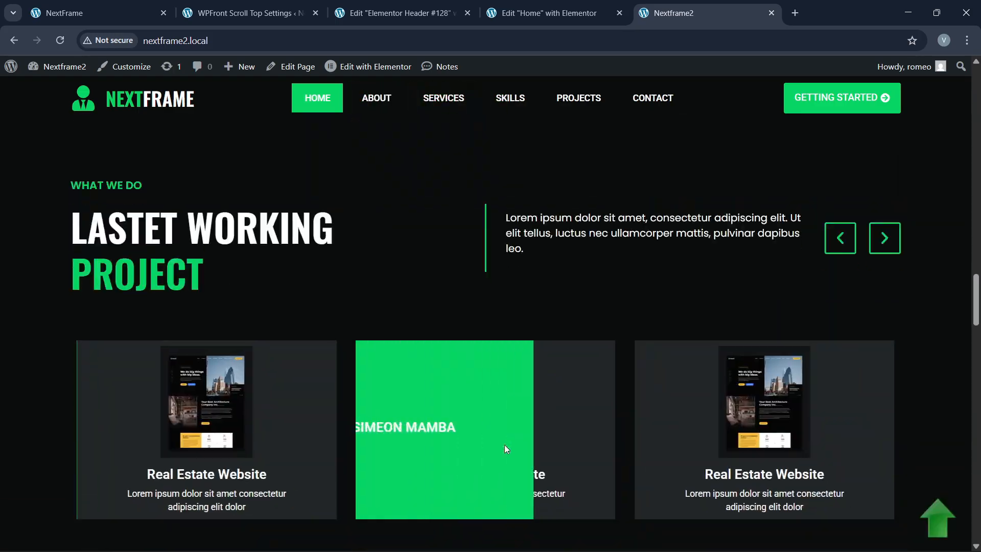
scroll(504, 449, down, 10)
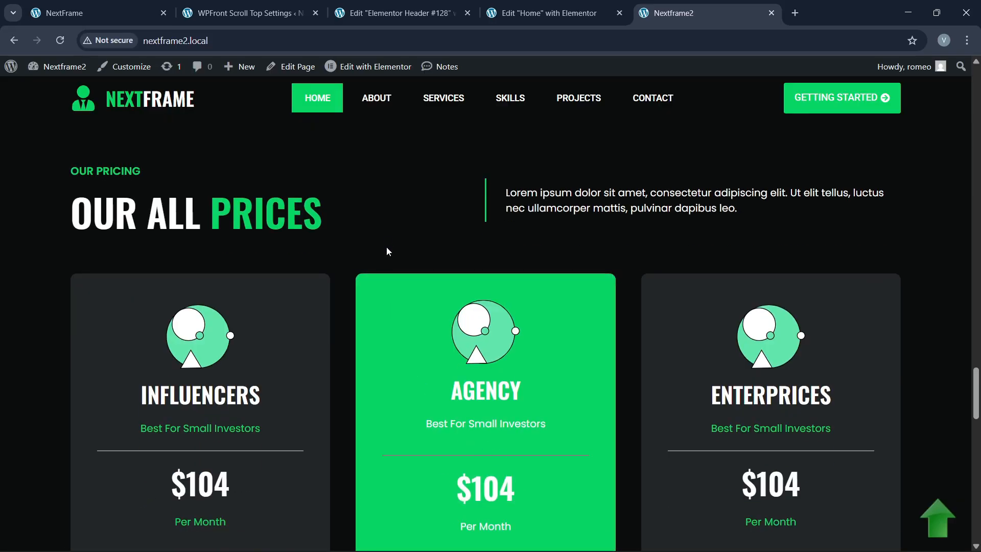
Step: Inspect the page in DevTools responsive mode and widen the viewport to 501 px
right_click(387, 241)
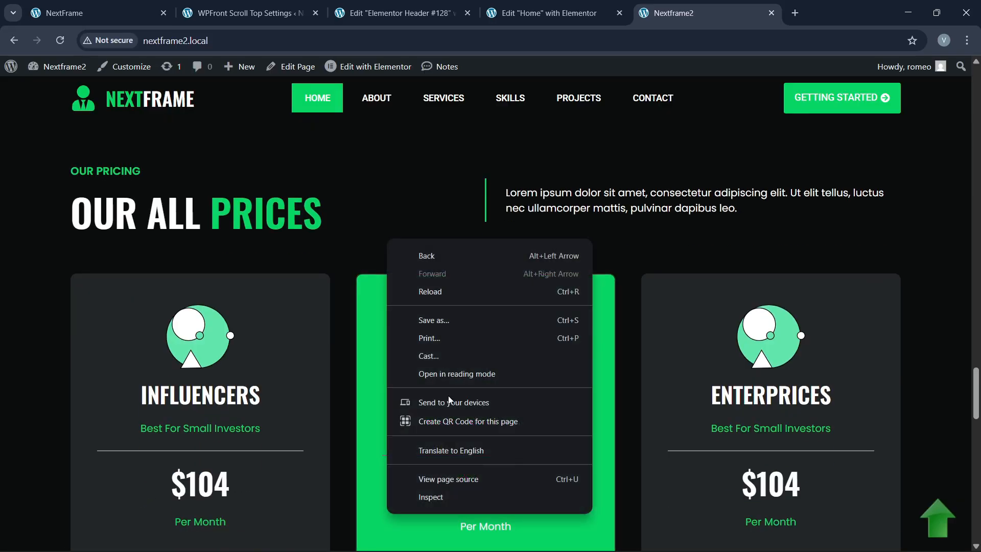
click(446, 495)
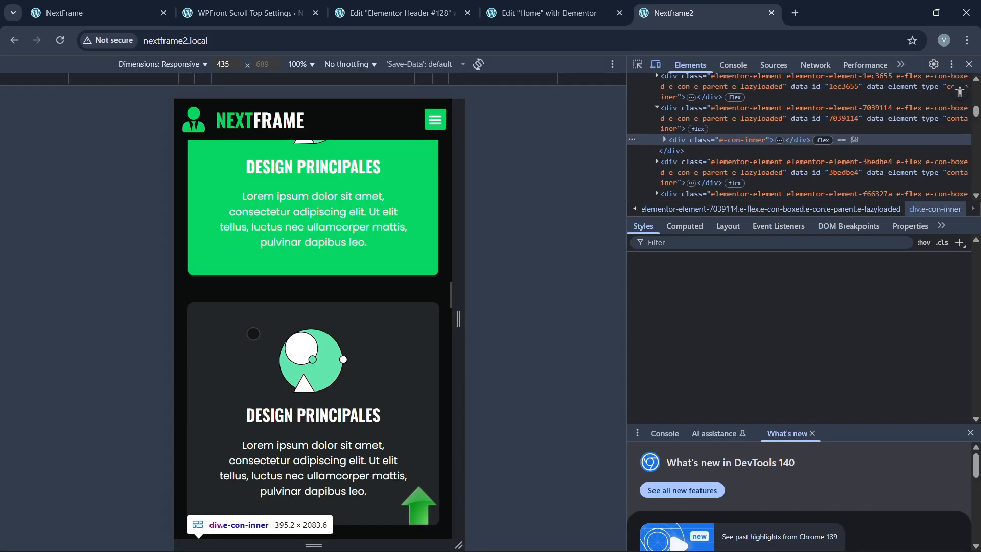
scroll(254, 334, down, 6)
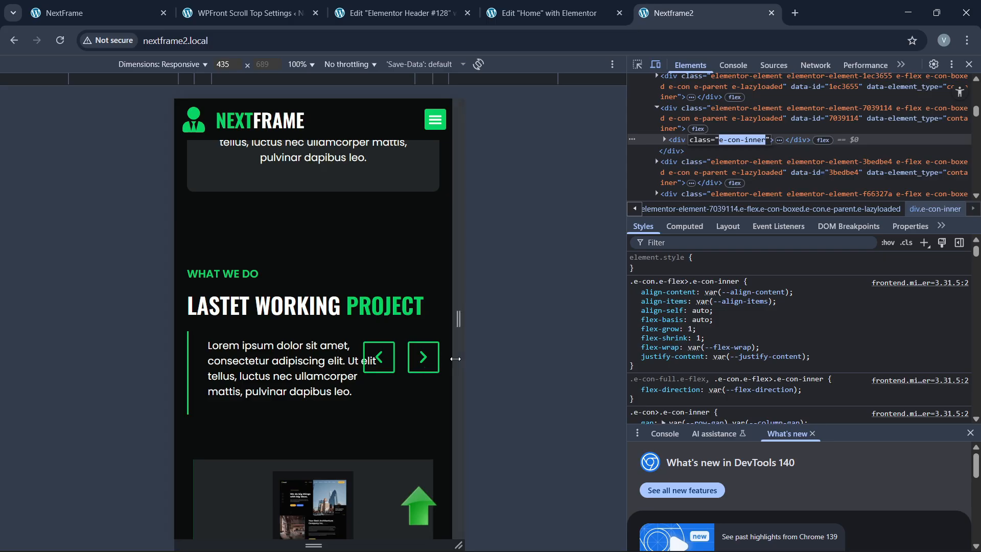
drag(456, 359, 477, 359)
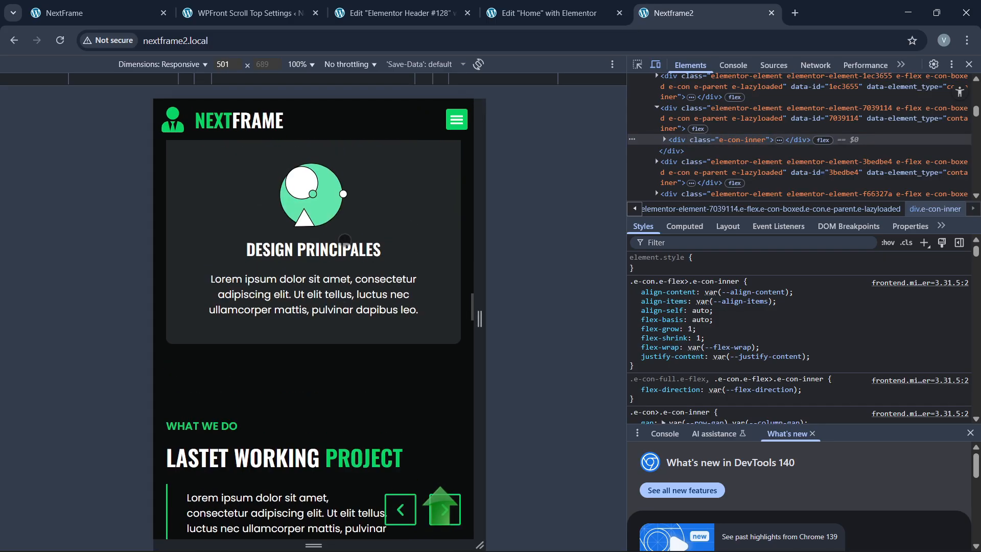
scroll(345, 239, up, 15)
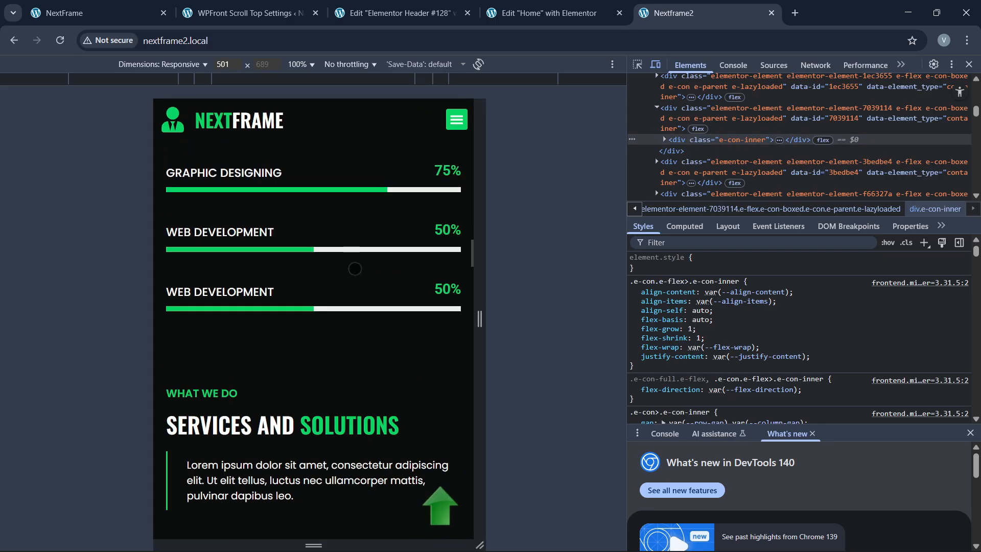
scroll(356, 269, down, 10)
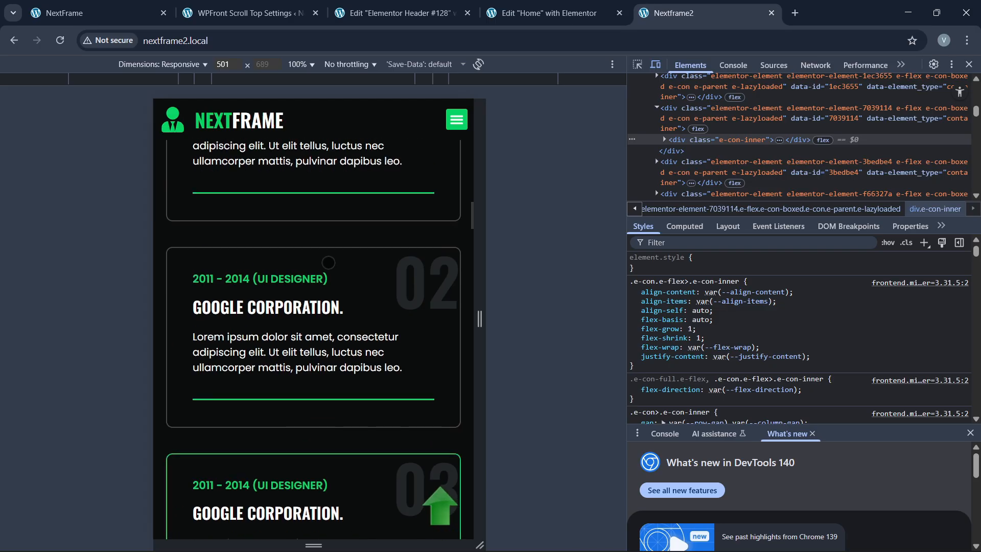
Step: Narrow the mobile preview to 405 px, check the page, then close DevTools
scroll(306, 240, up, 8)
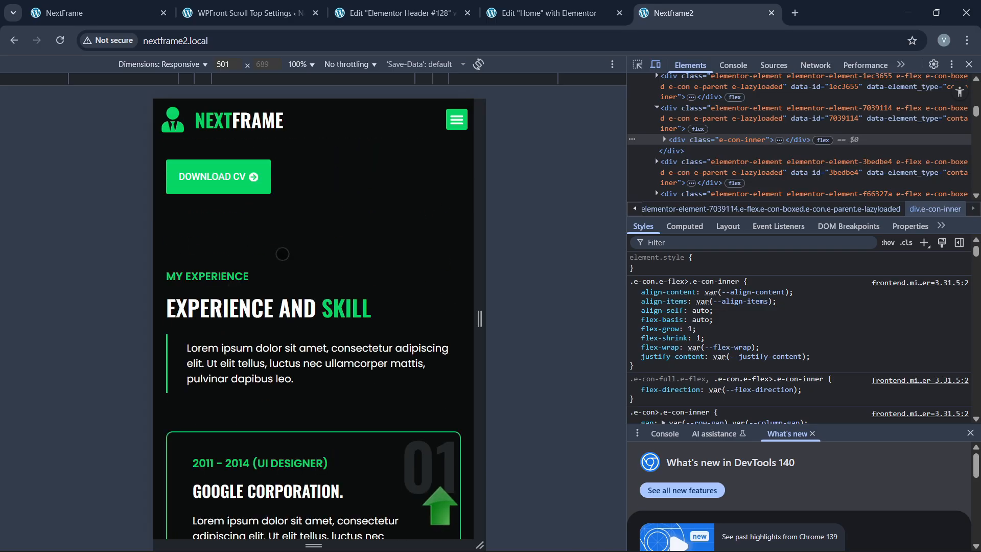
scroll(283, 254, up, 8)
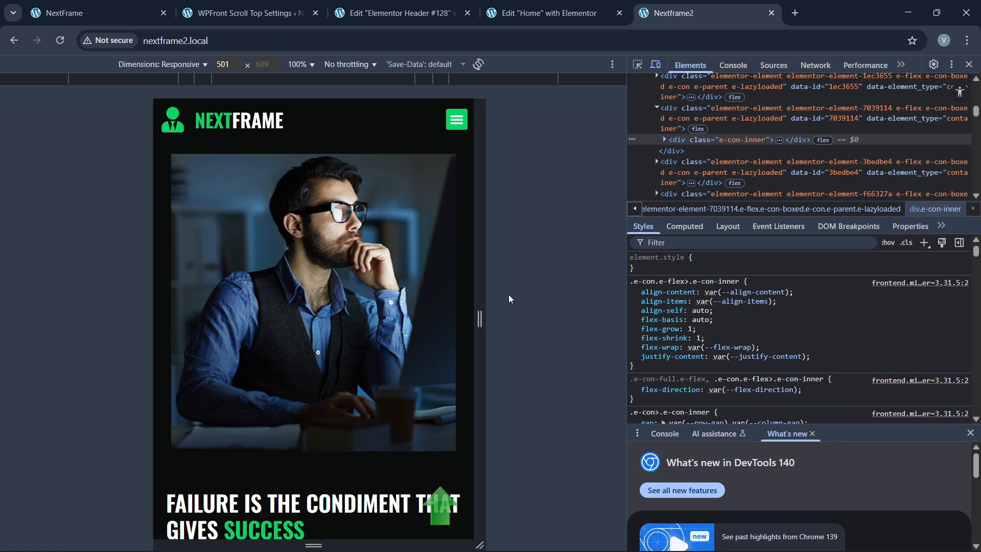
drag(480, 319, 450, 319)
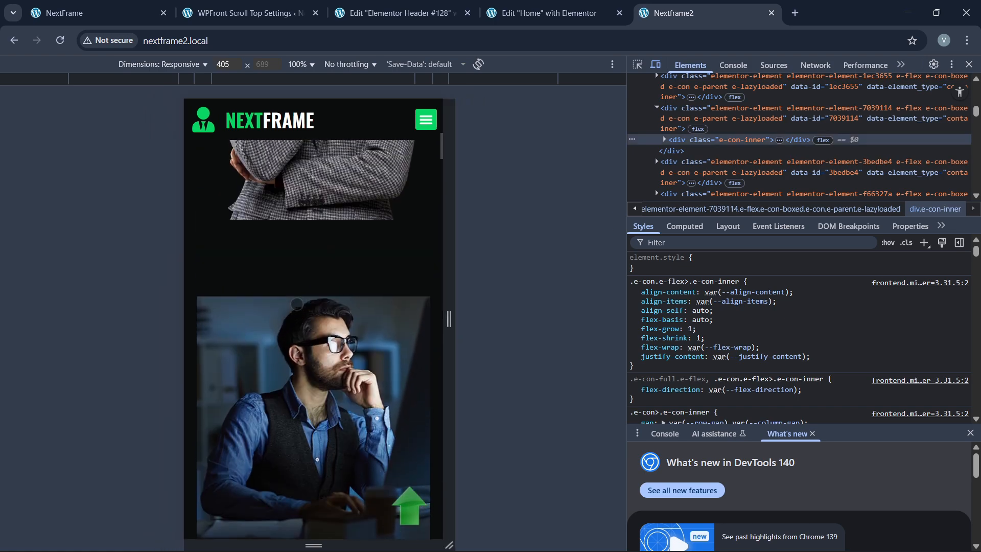
scroll(296, 305, up, 8)
click(969, 65)
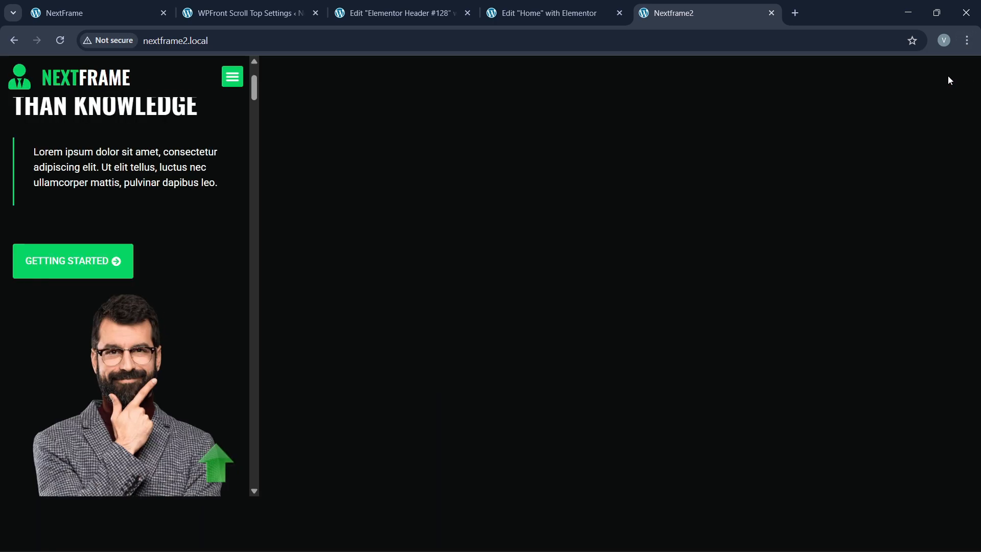